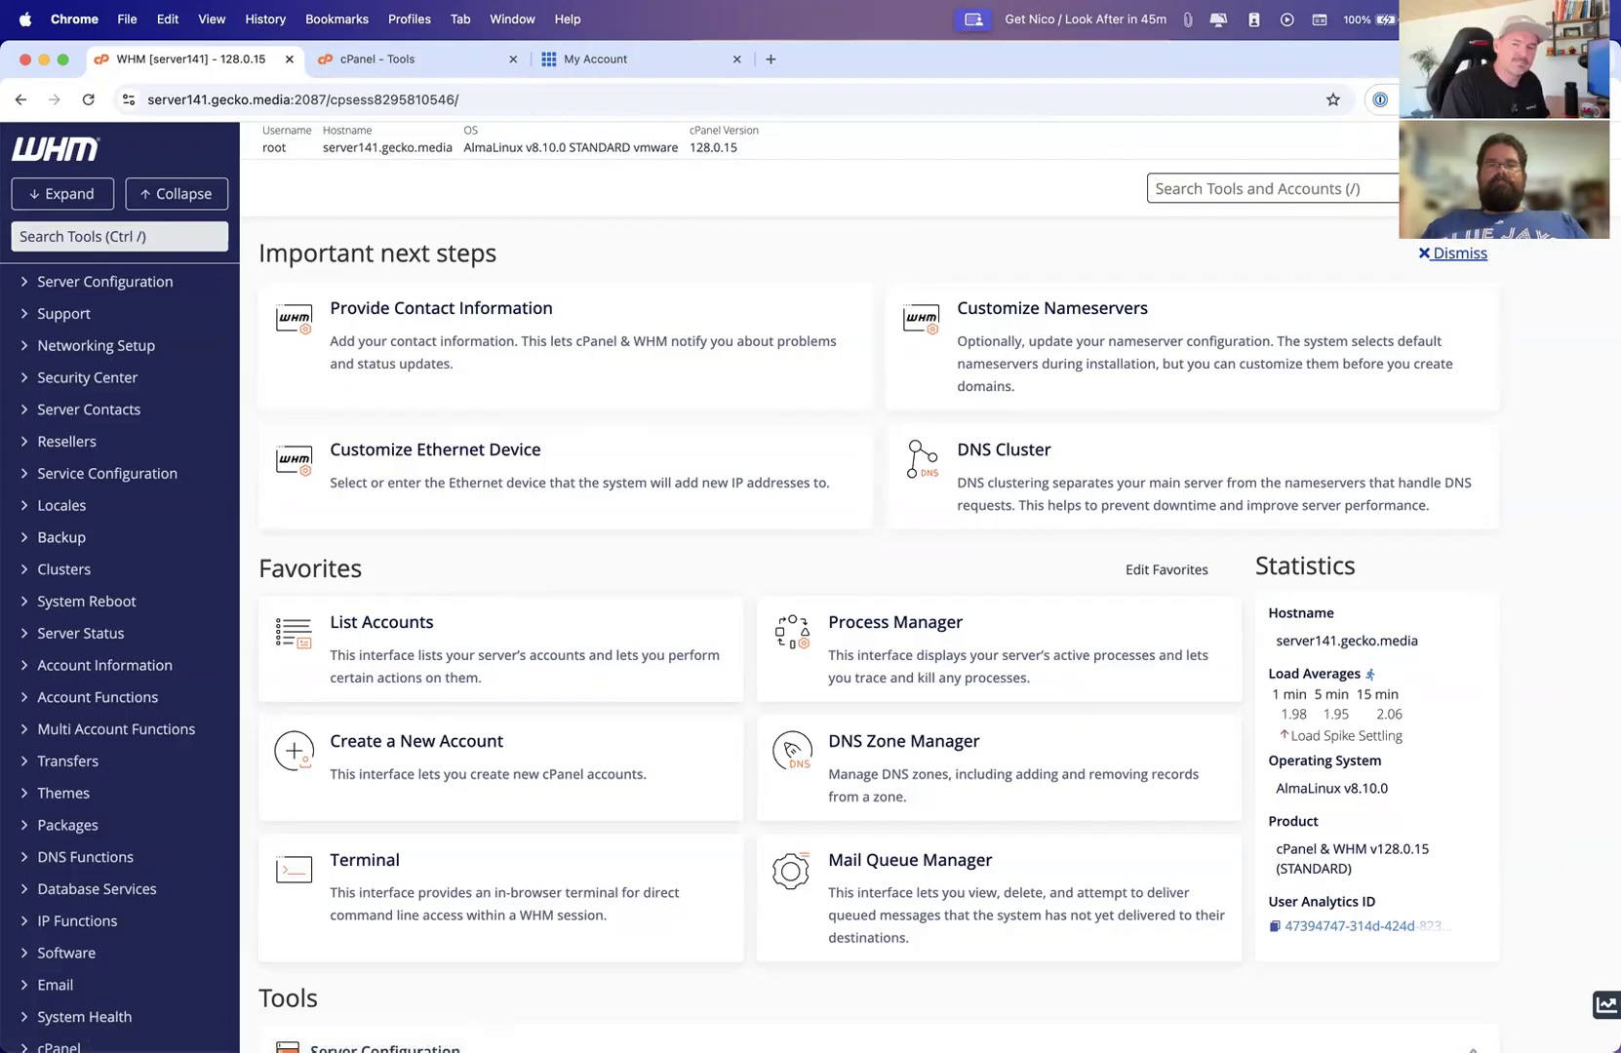
Search the WHM tools for "crea" and open Create a New Account
left_click(1269, 182)
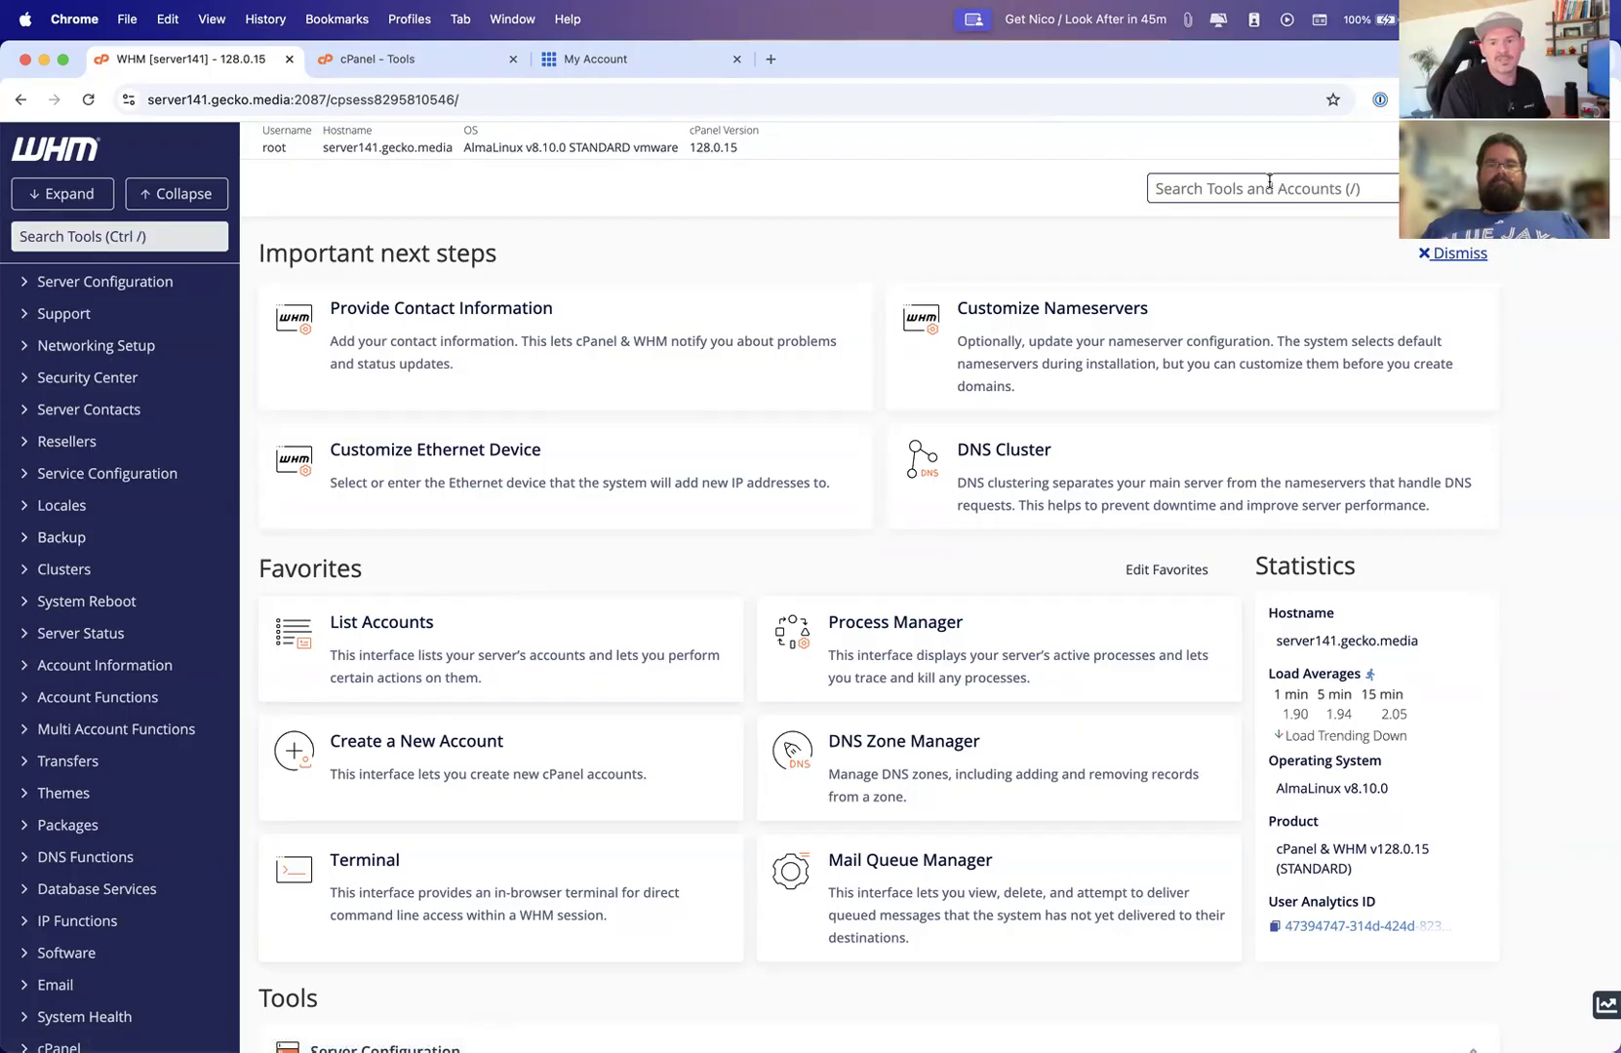
type("crea")
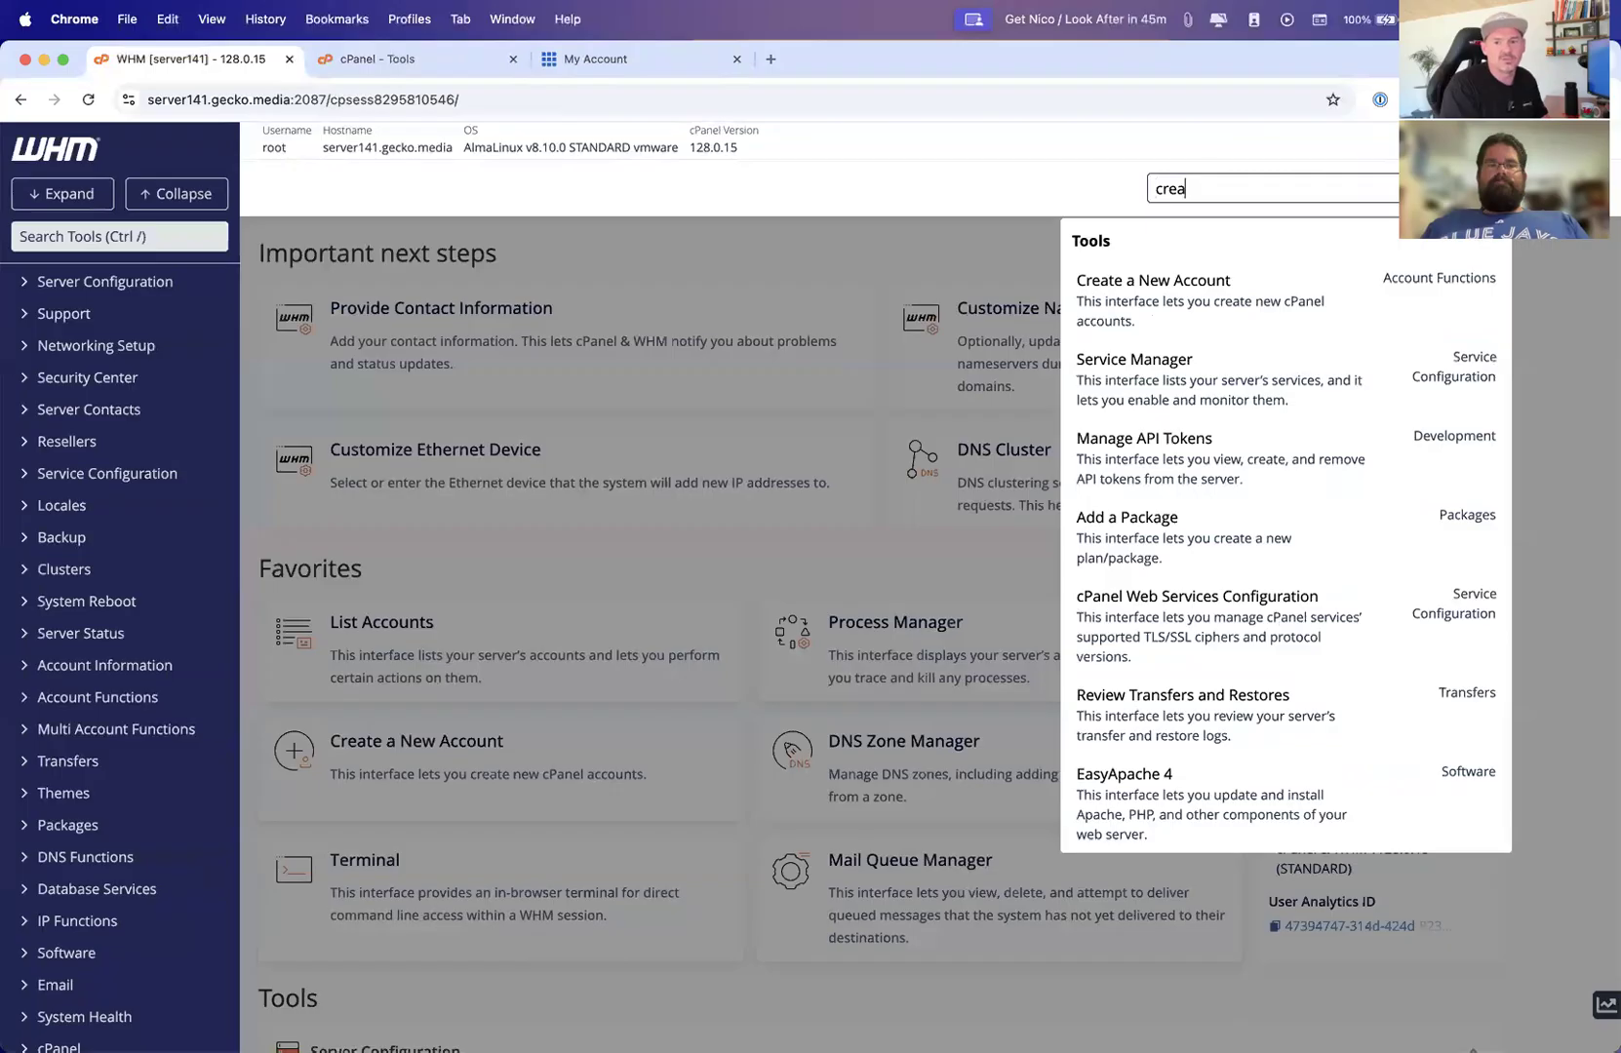
left_click(1179, 297)
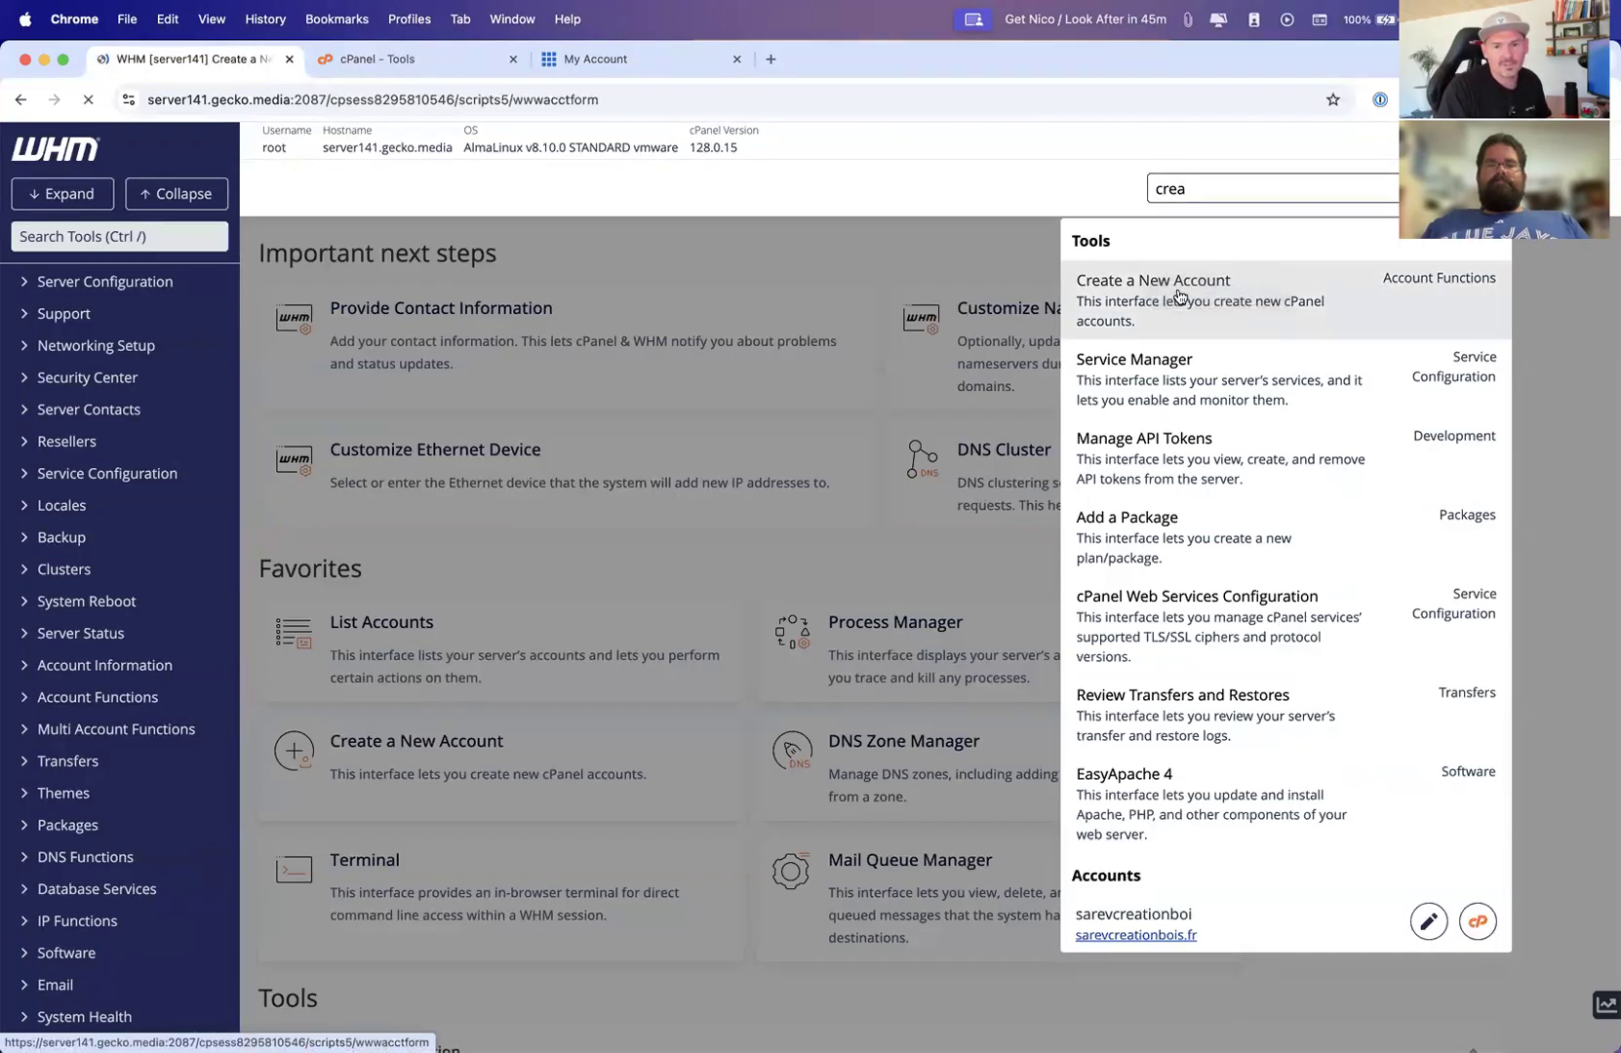
Enter wpodysseydemo.com as the new account's domain and accept the auto-filled username wpodysseydemo
left_click(537, 411)
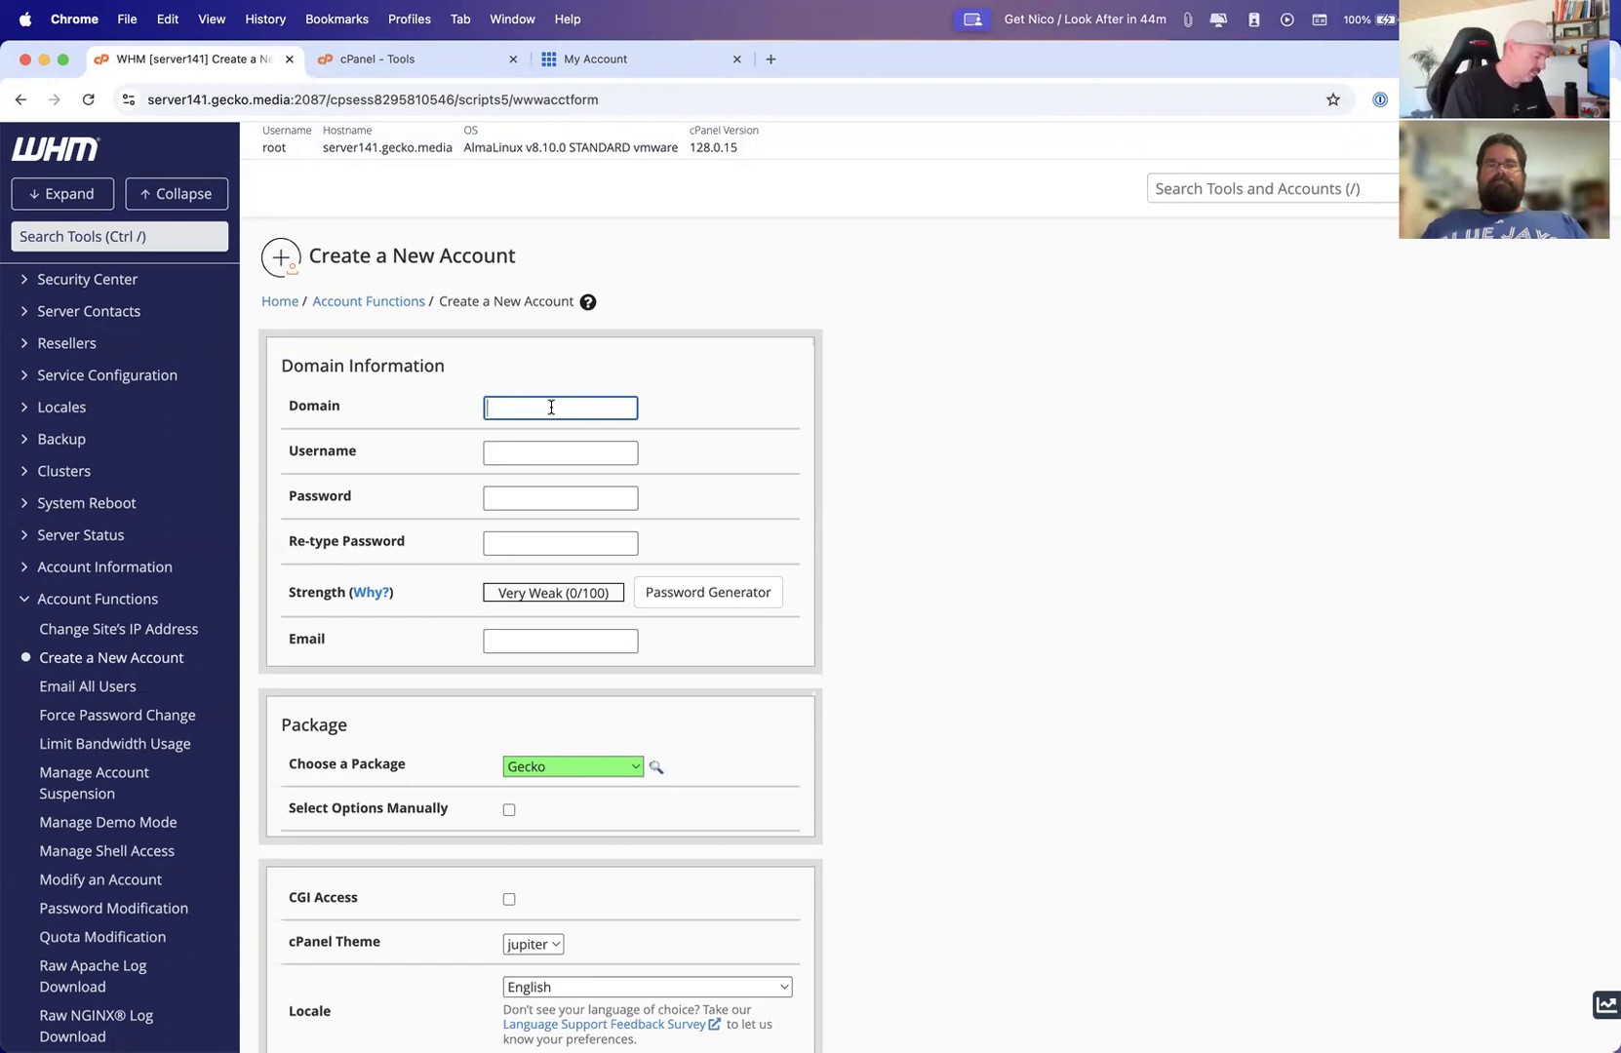
type("w")
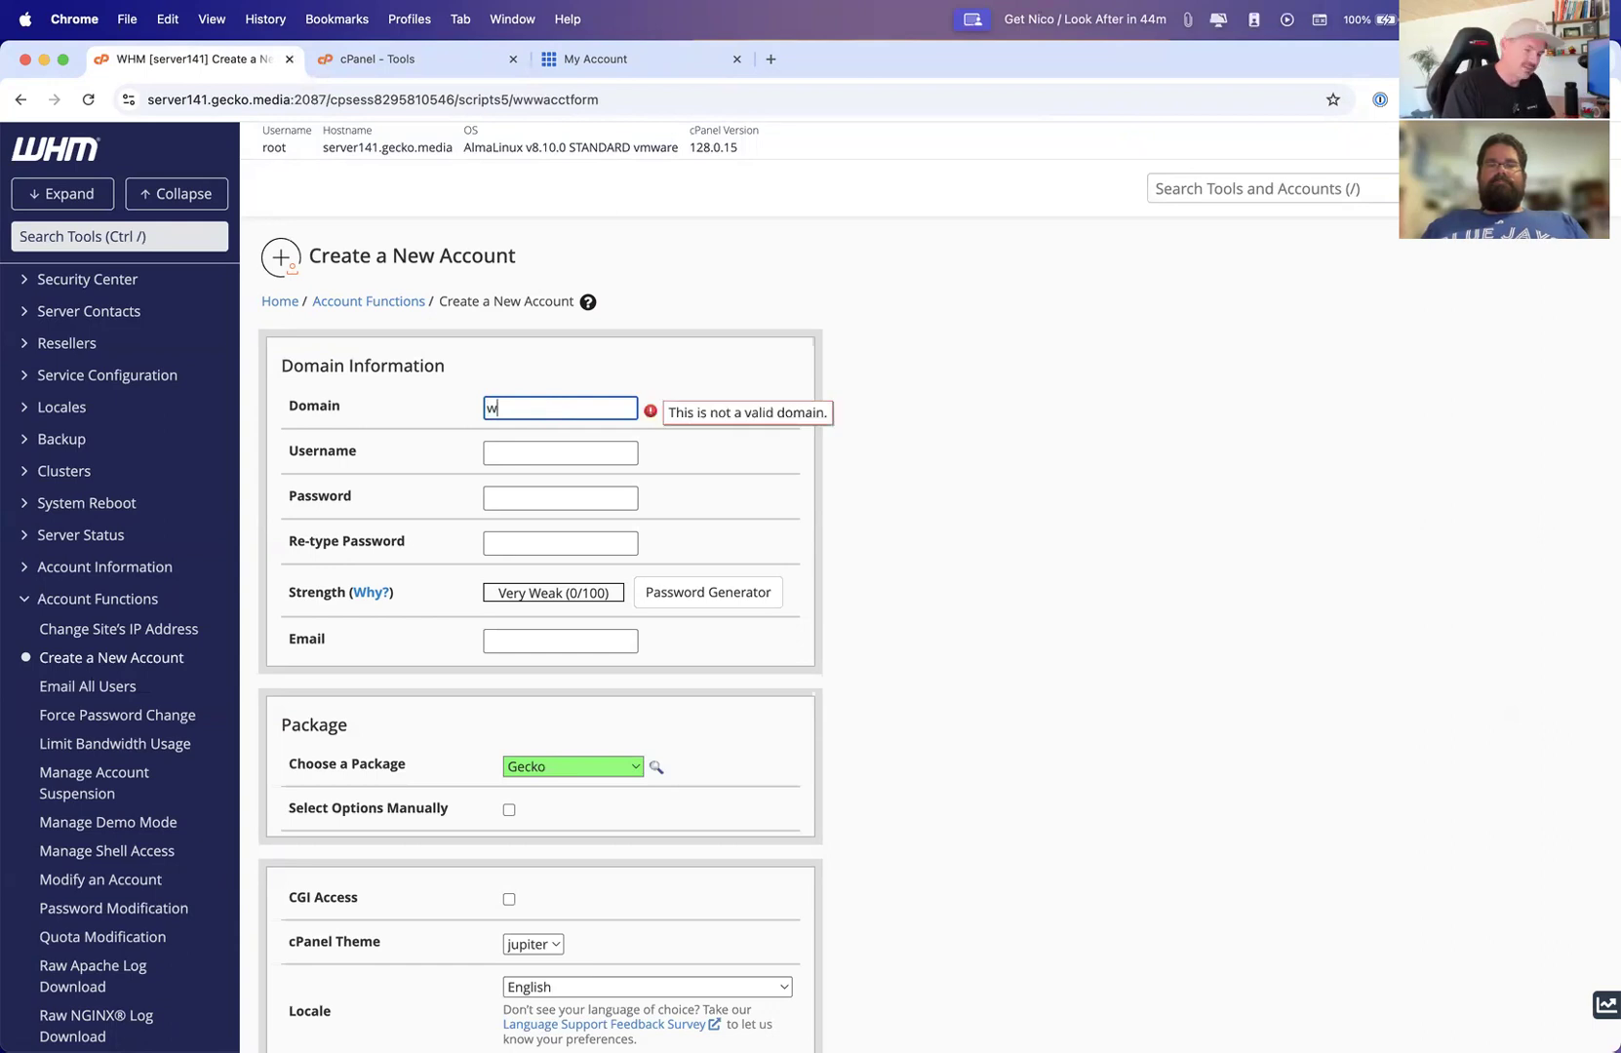
type("podys")
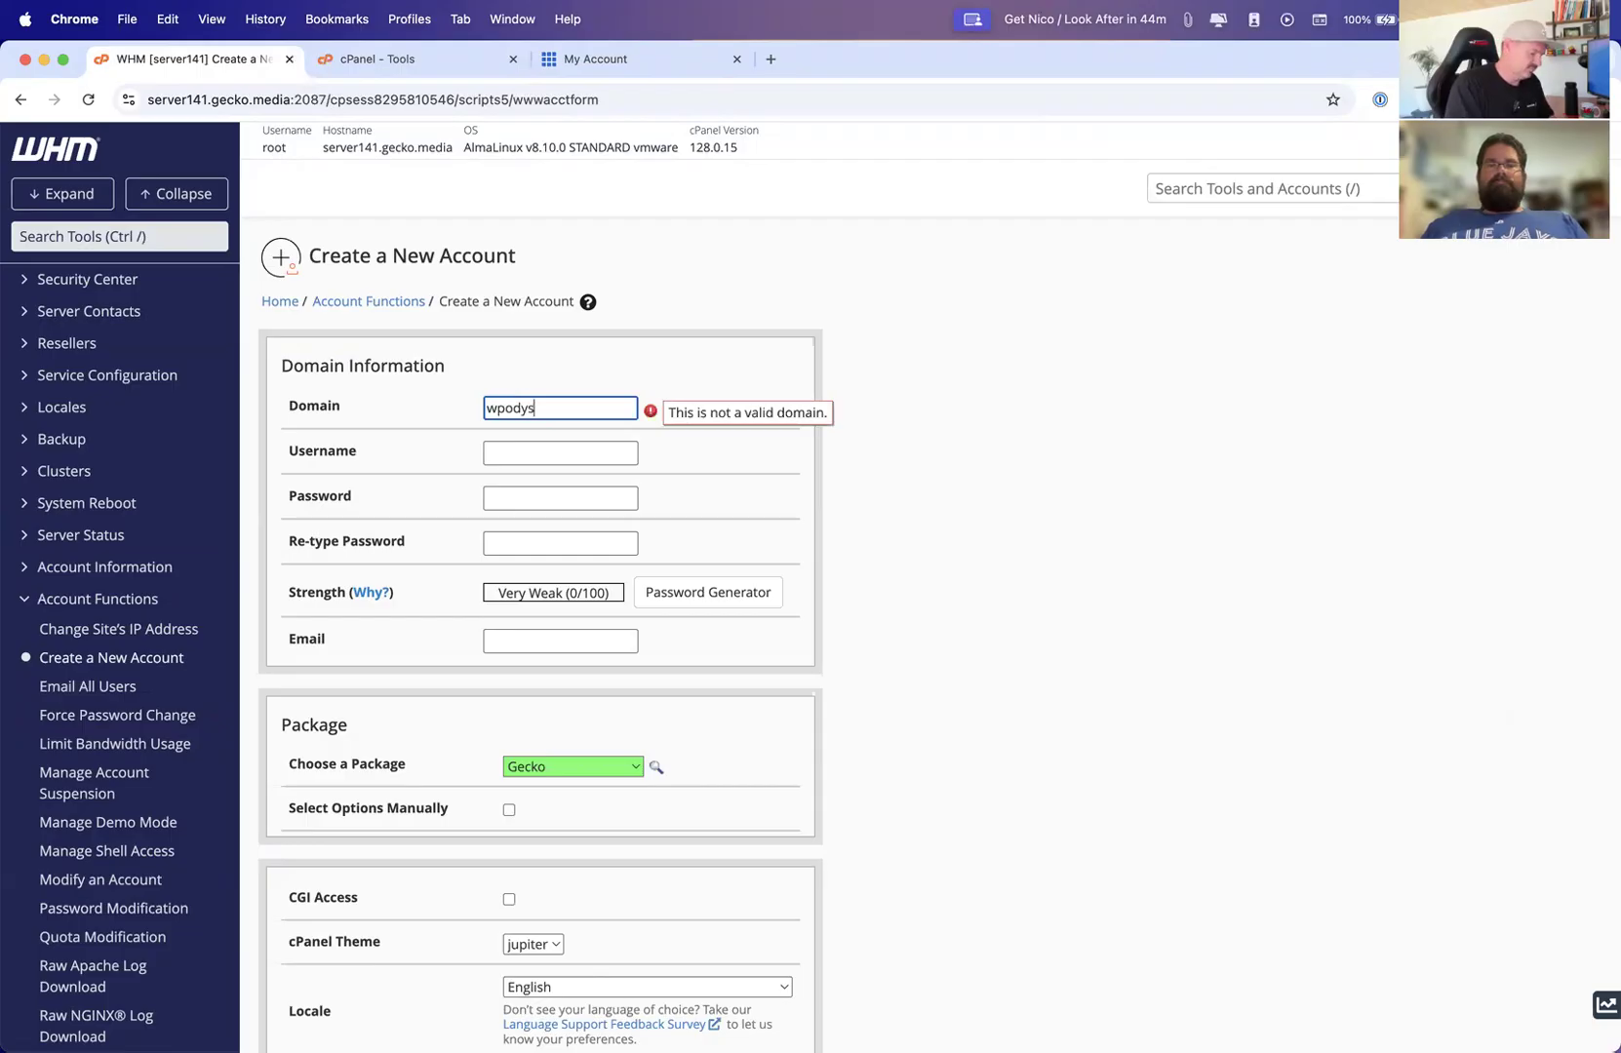
type("seydemo.com")
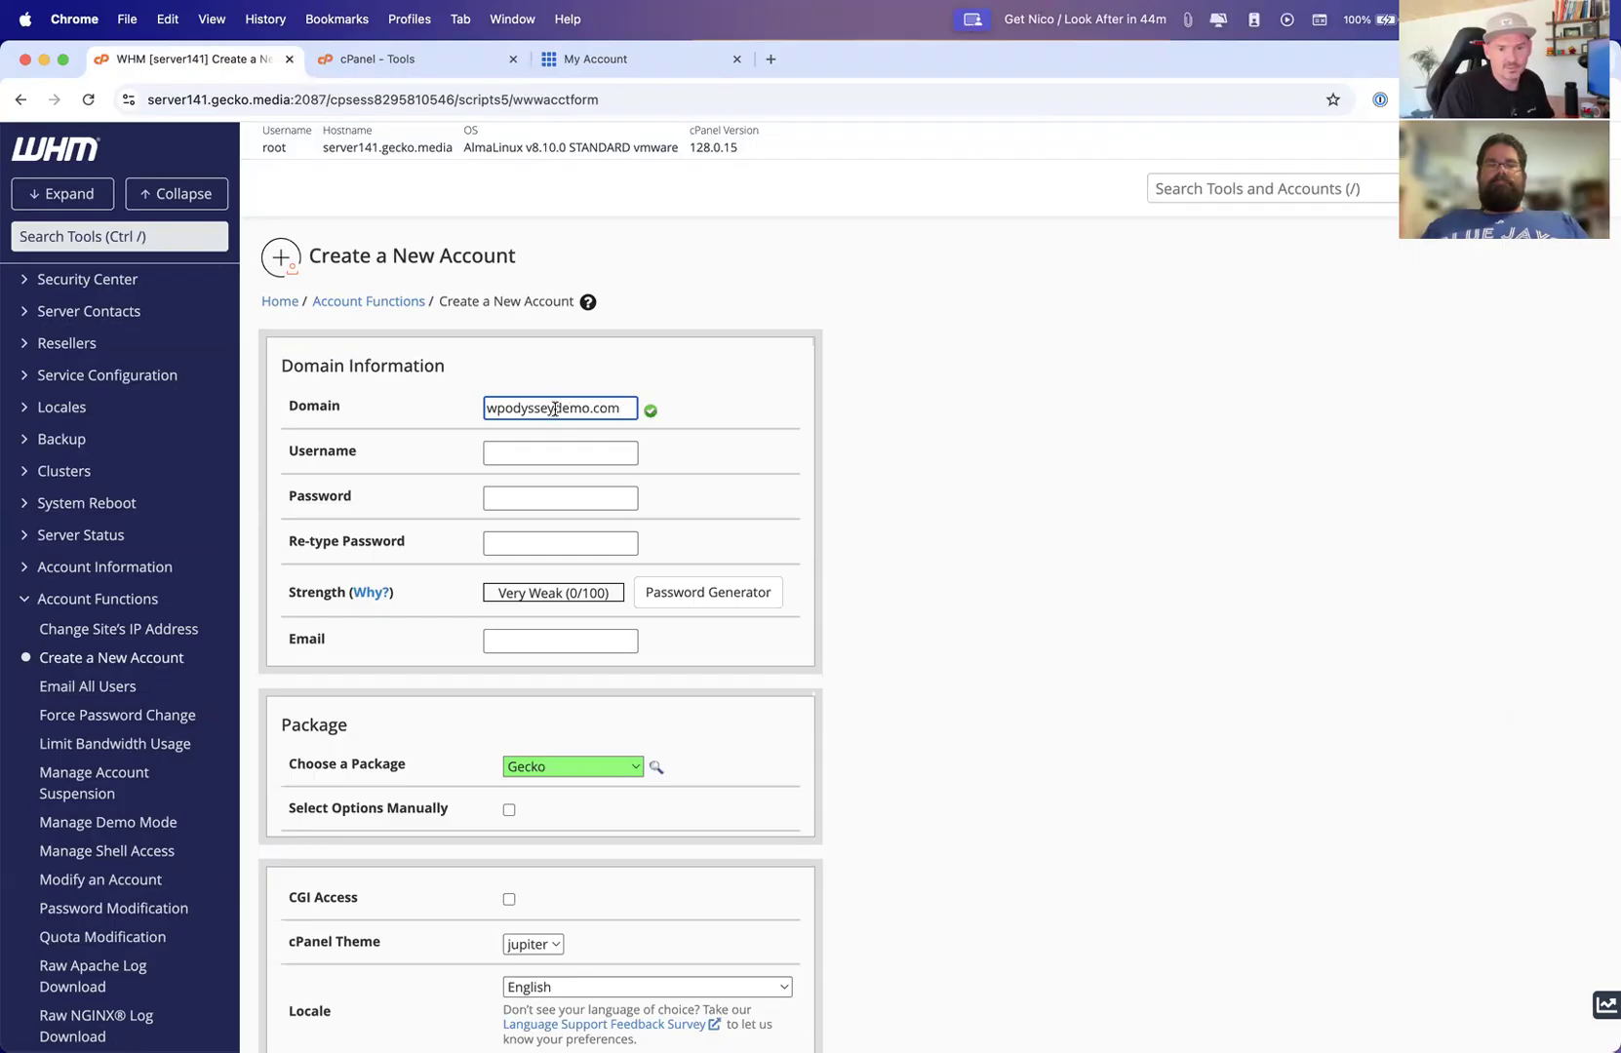
key("Tab")
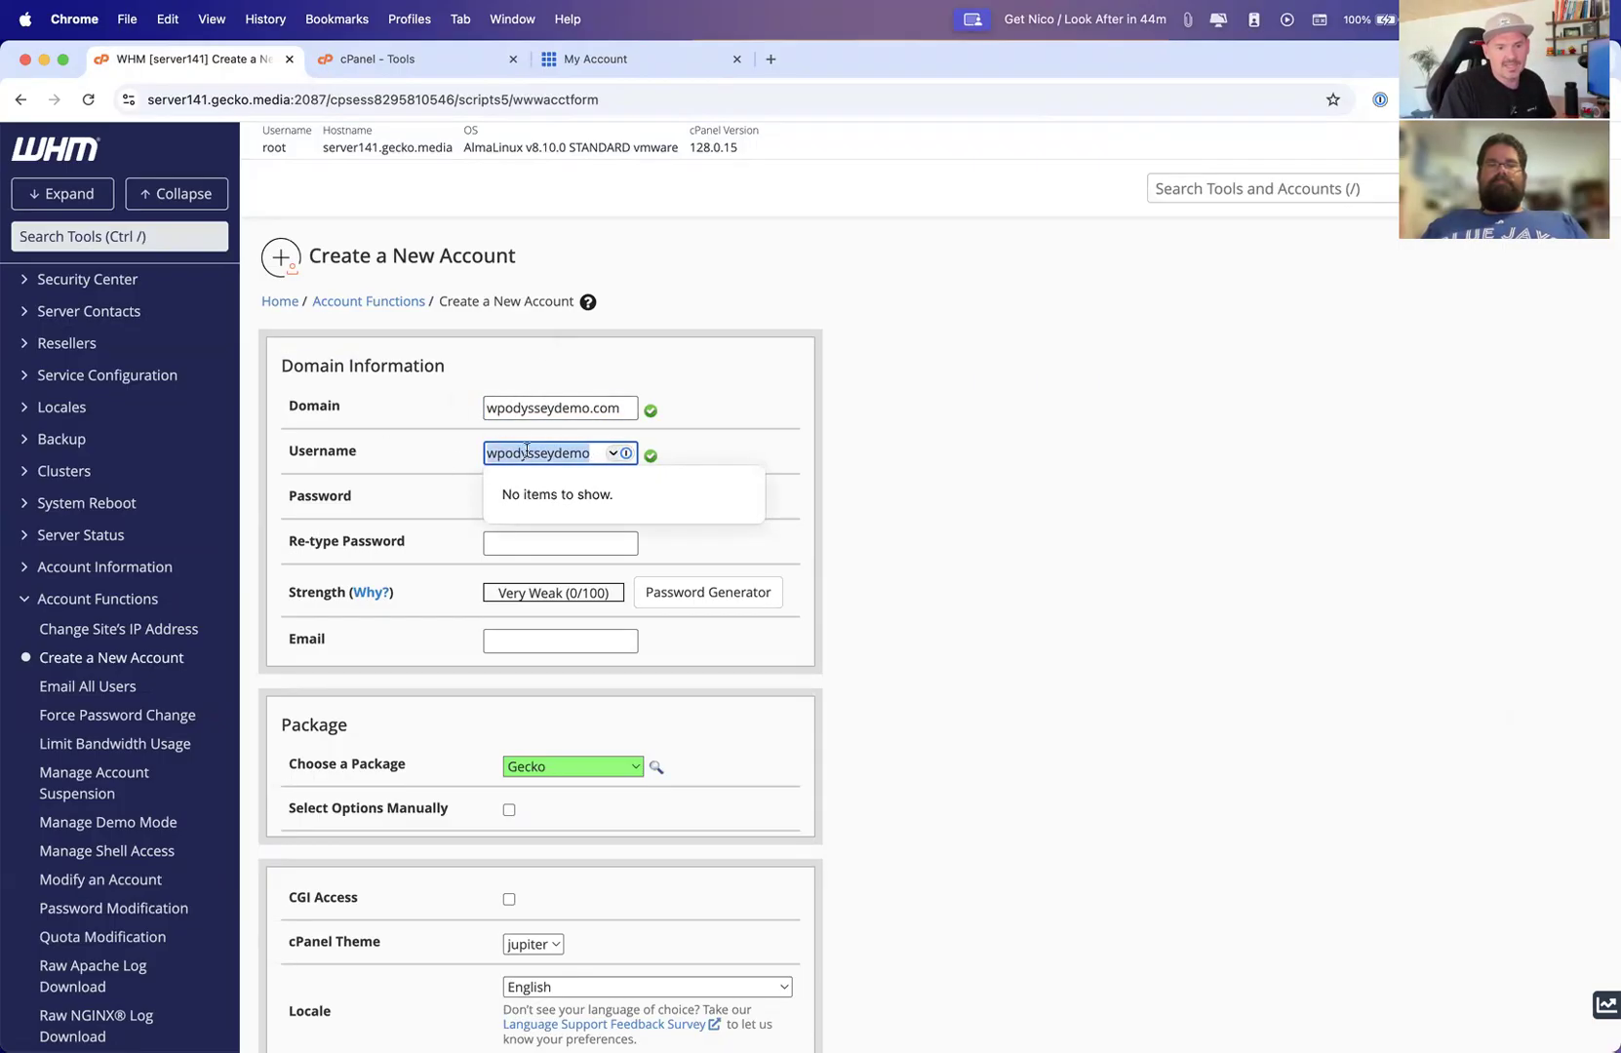
left_click(858, 454)
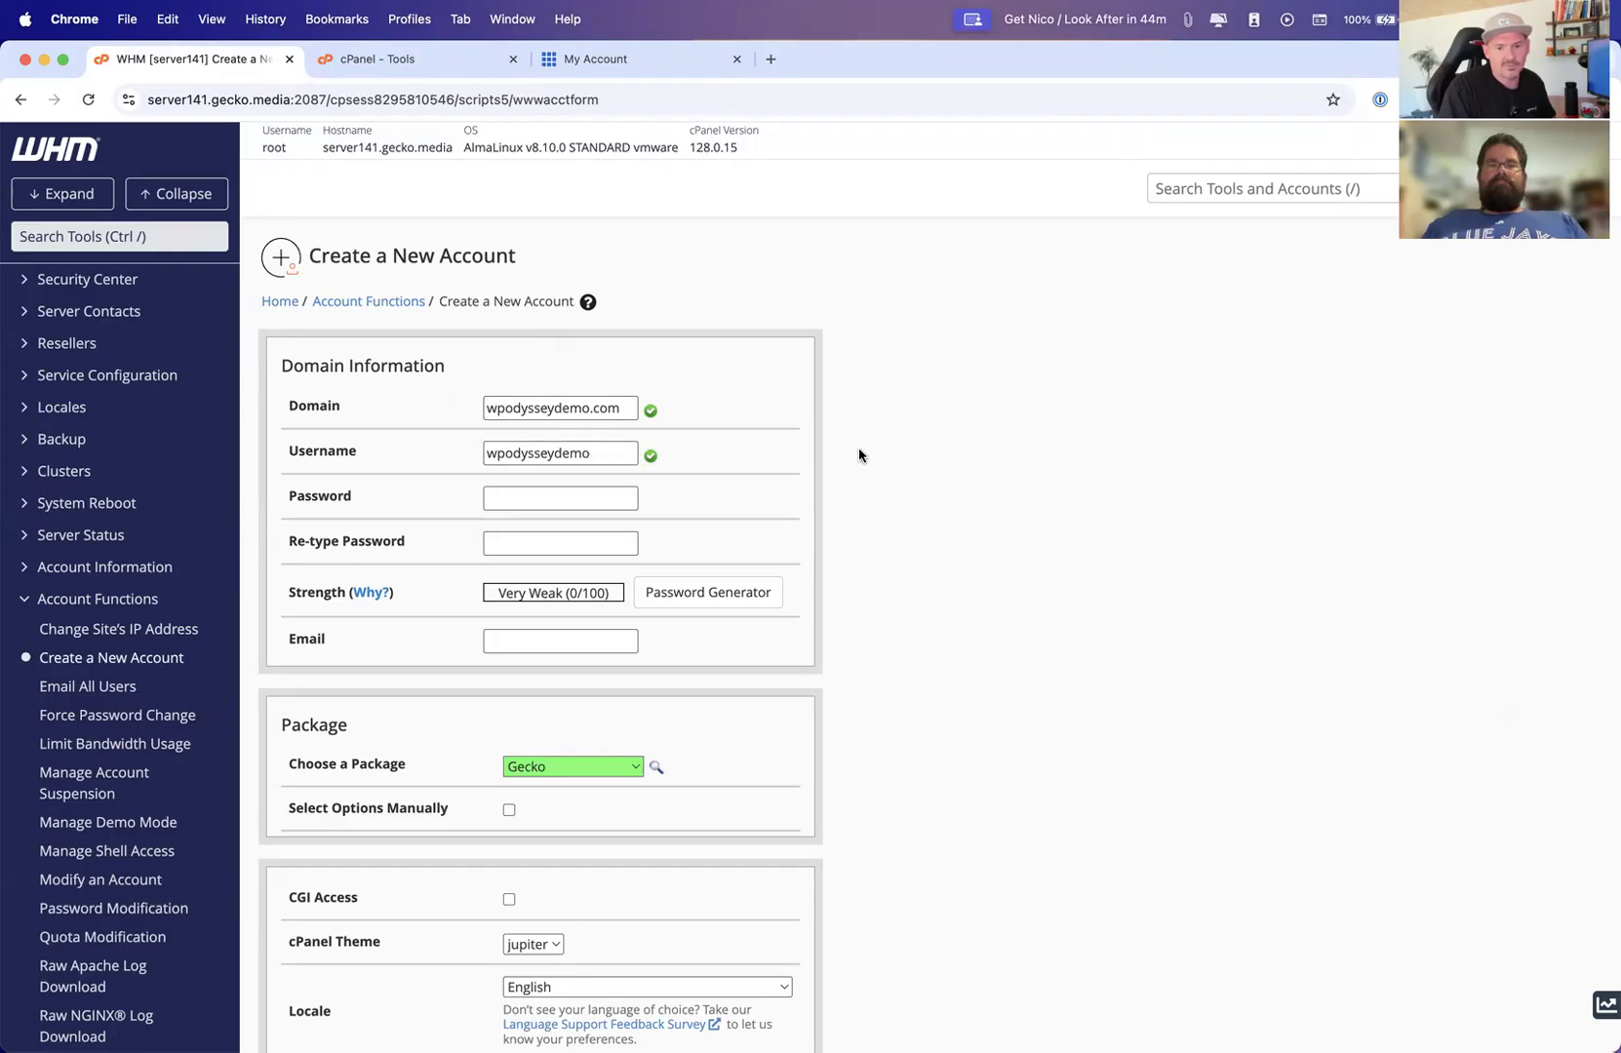
Generate a strong account password with the Password Generator, confirm it was copied, and use it
left_click(525, 498)
left_click(756, 493)
left_click(684, 592)
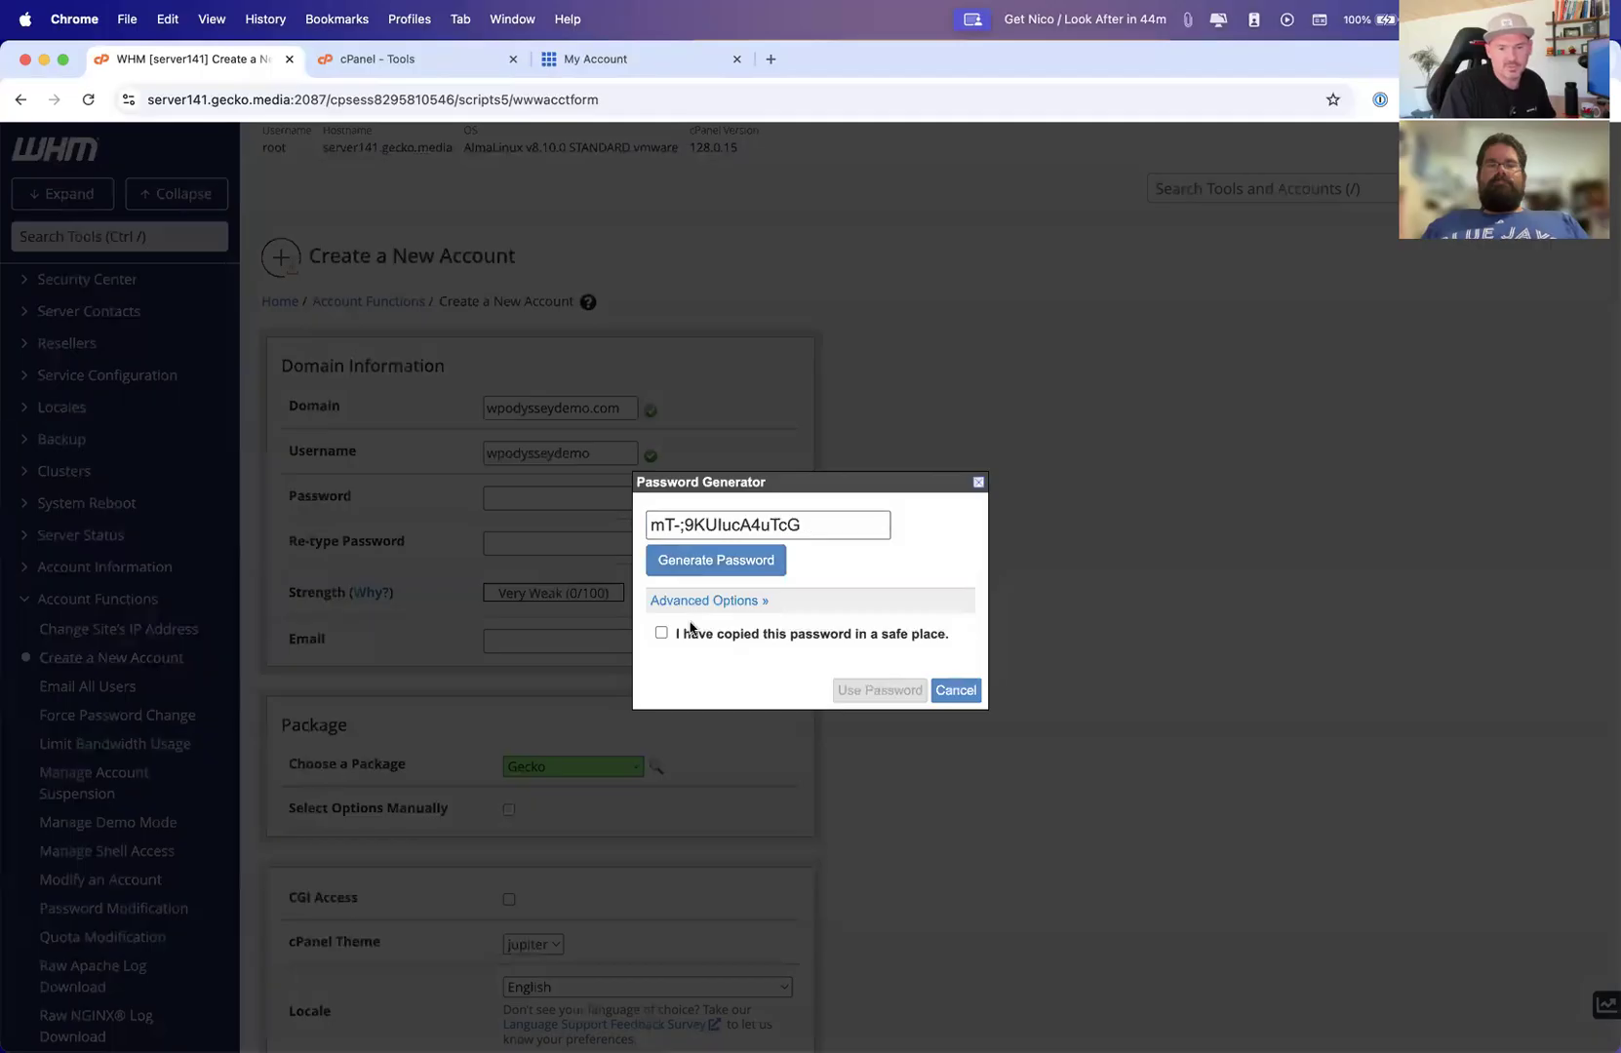
left_click(662, 633)
left_click(836, 687)
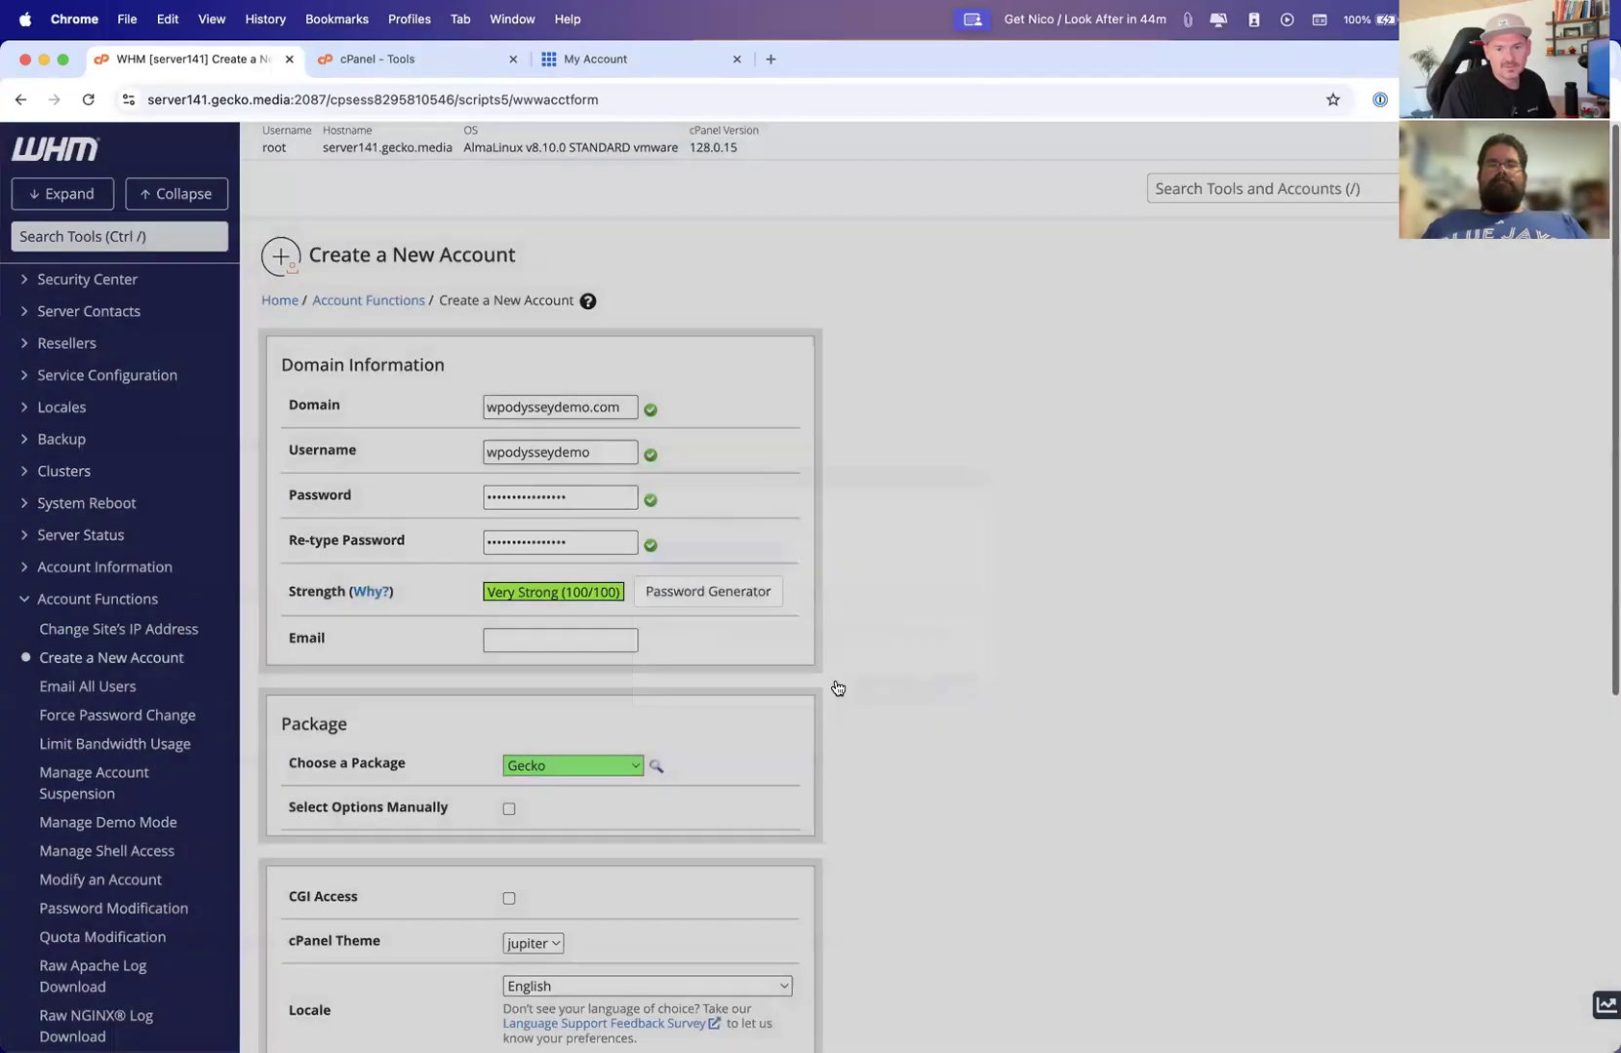
Fill in the account's contact e-mail address
left_click(534, 642)
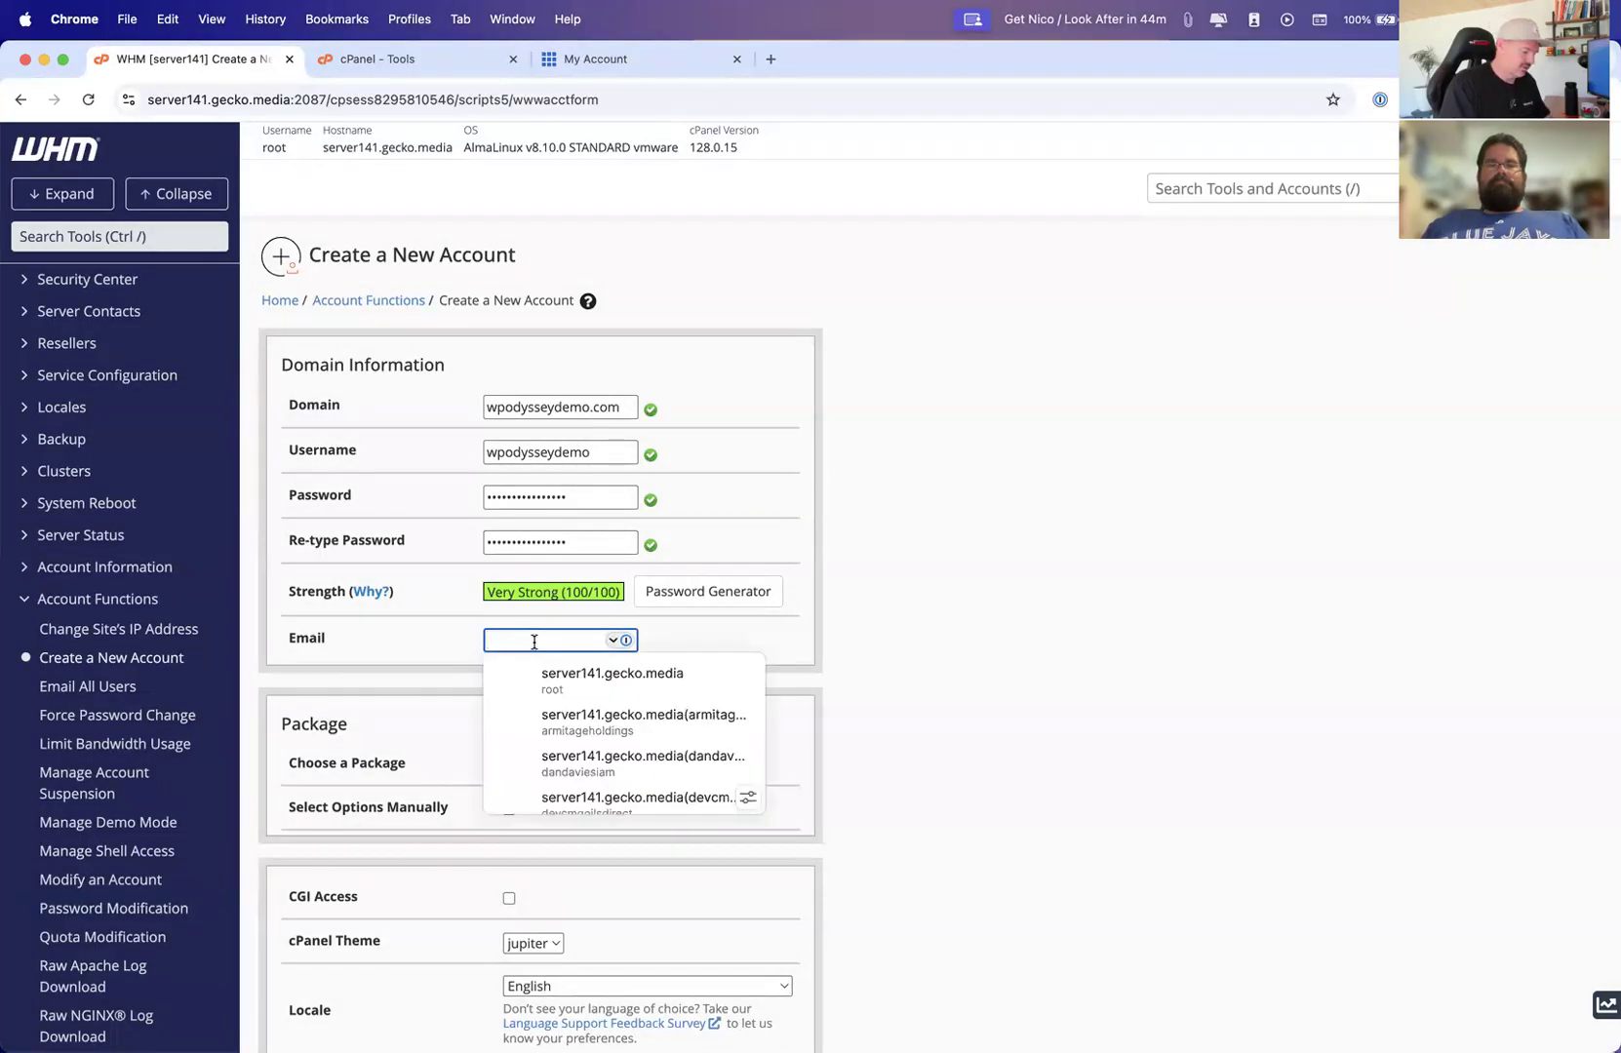
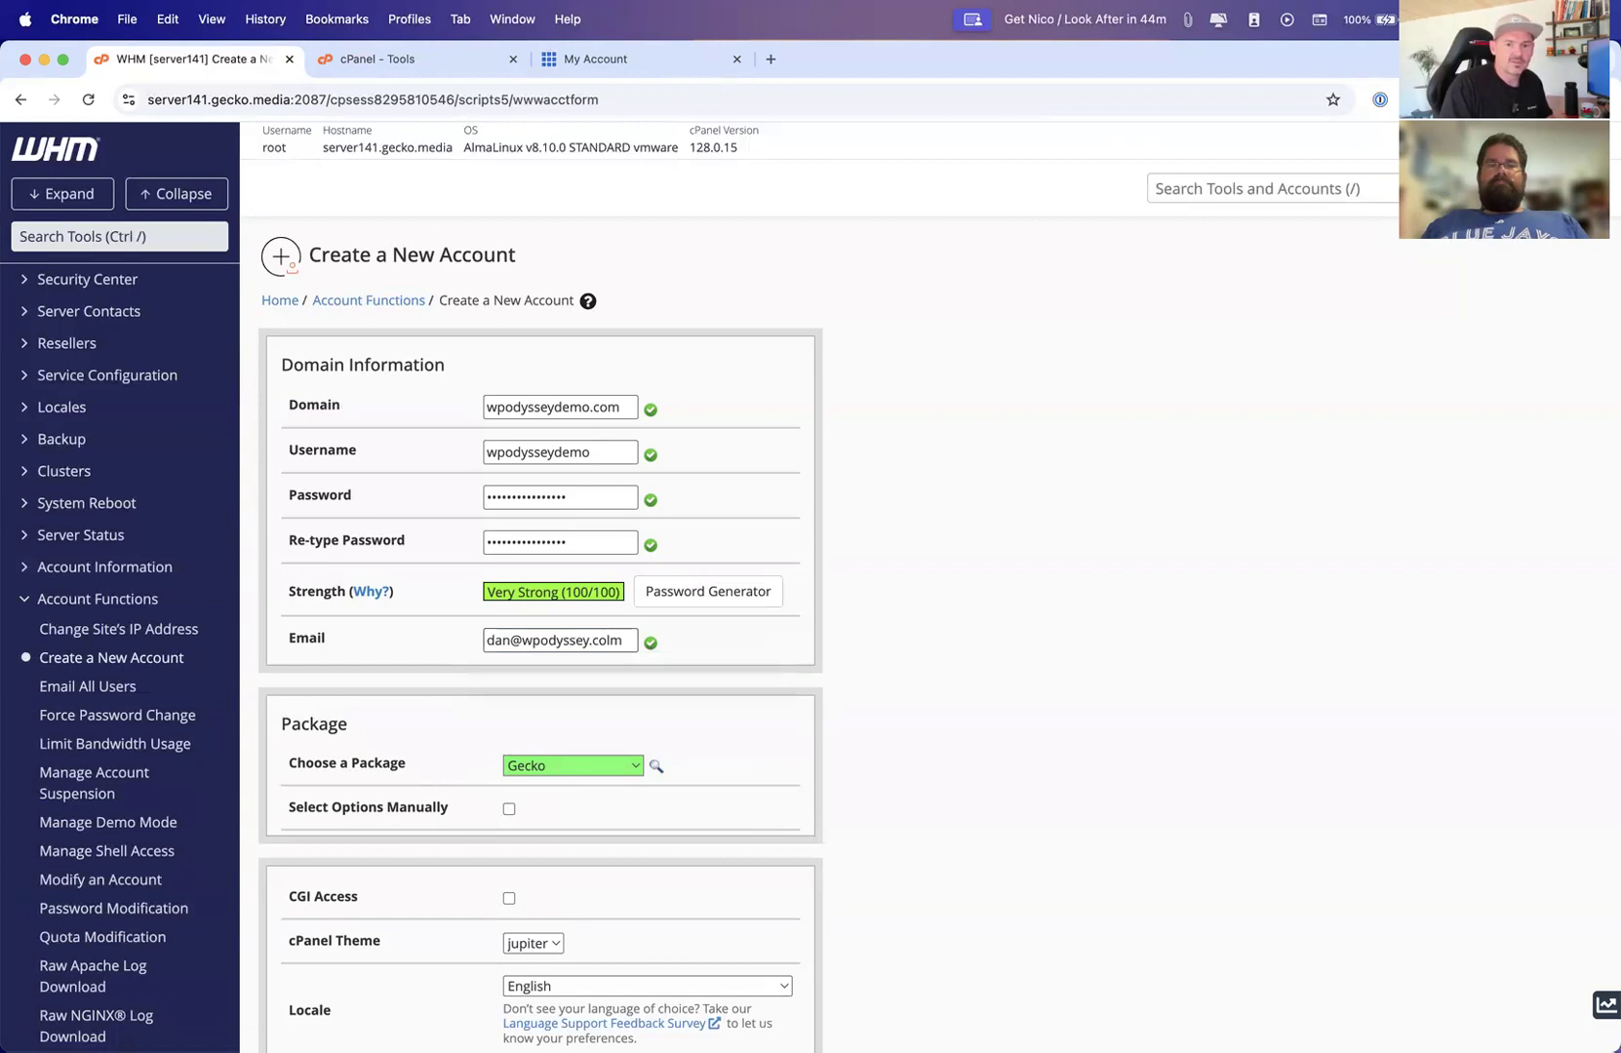
Choose the default package for the new account
scroll(775, 690, "down", 5)
left_click(614, 486)
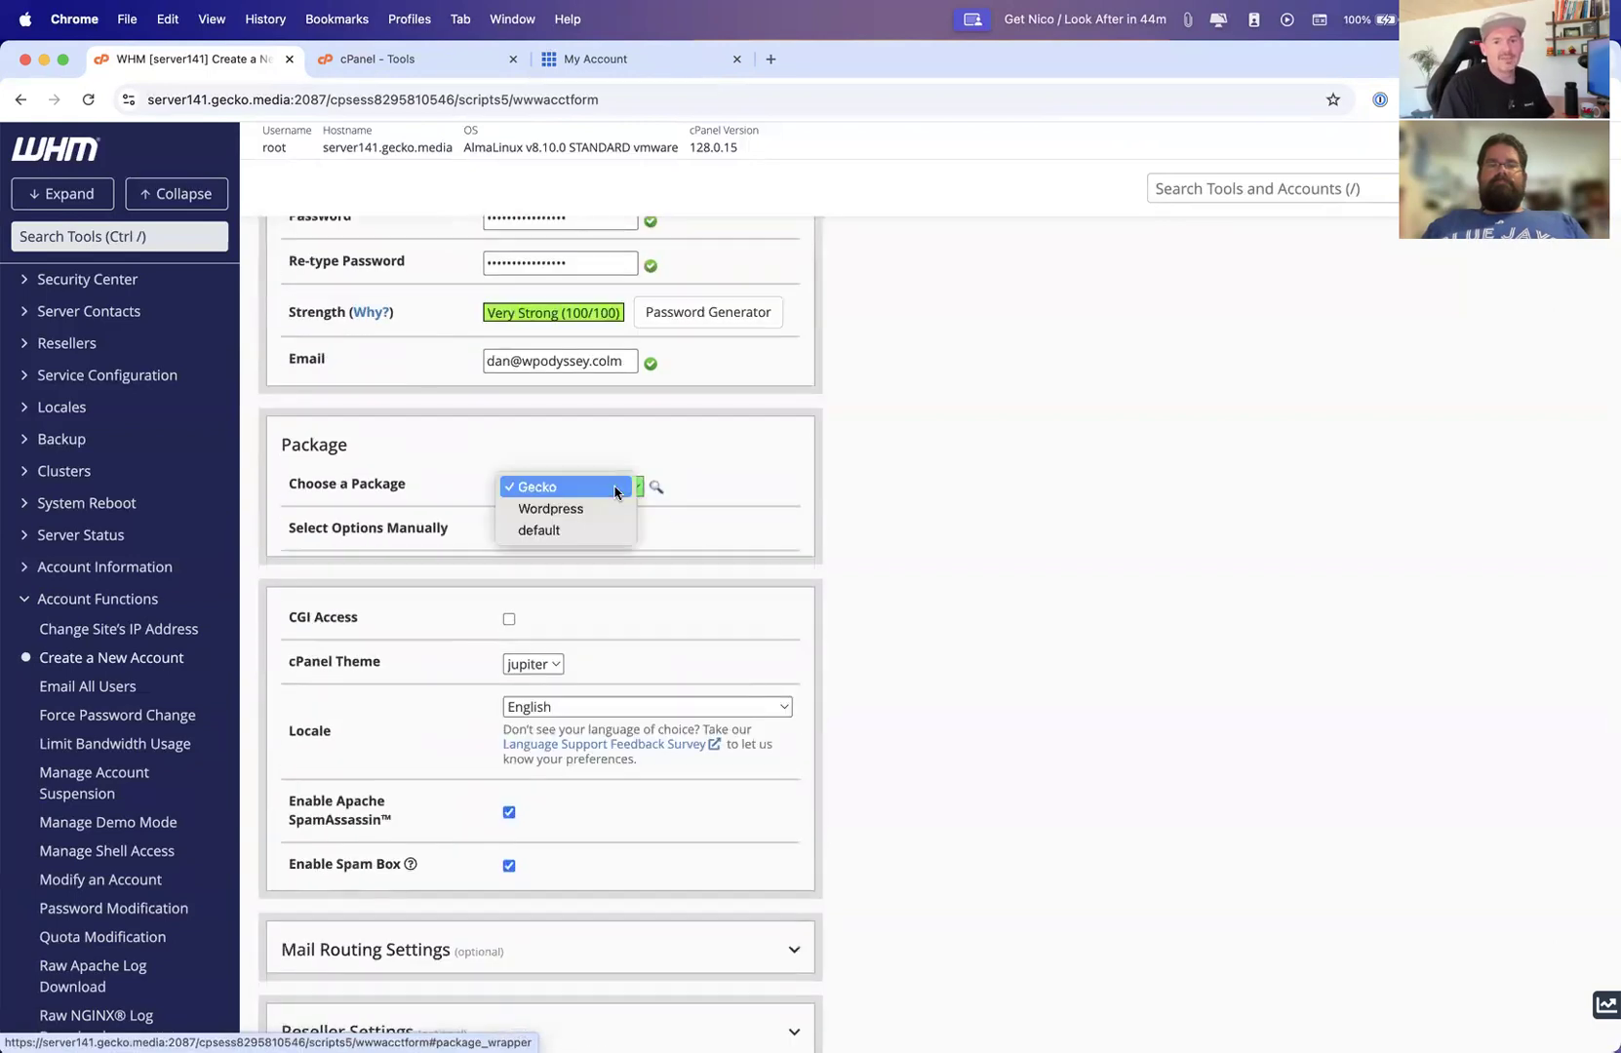
left_click(554, 532)
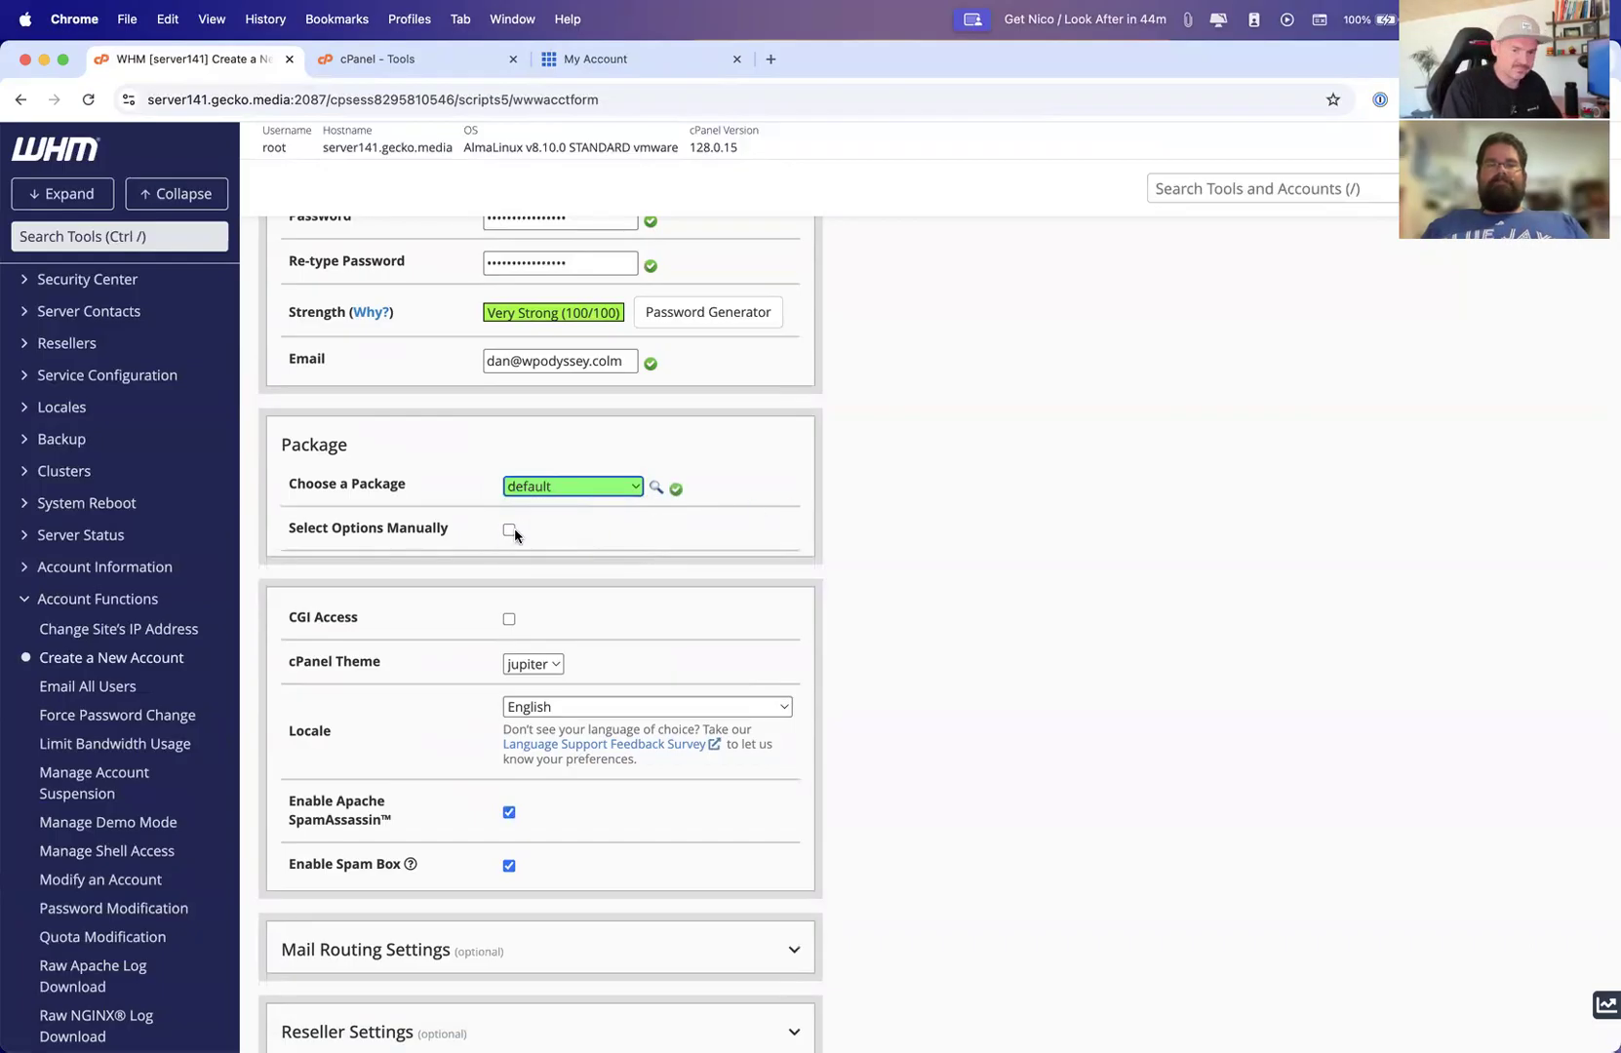
Expand the optional Mail Routing Settings section of the account form
scroll(515, 542, "down", 3)
scroll(517, 543, "down", 3)
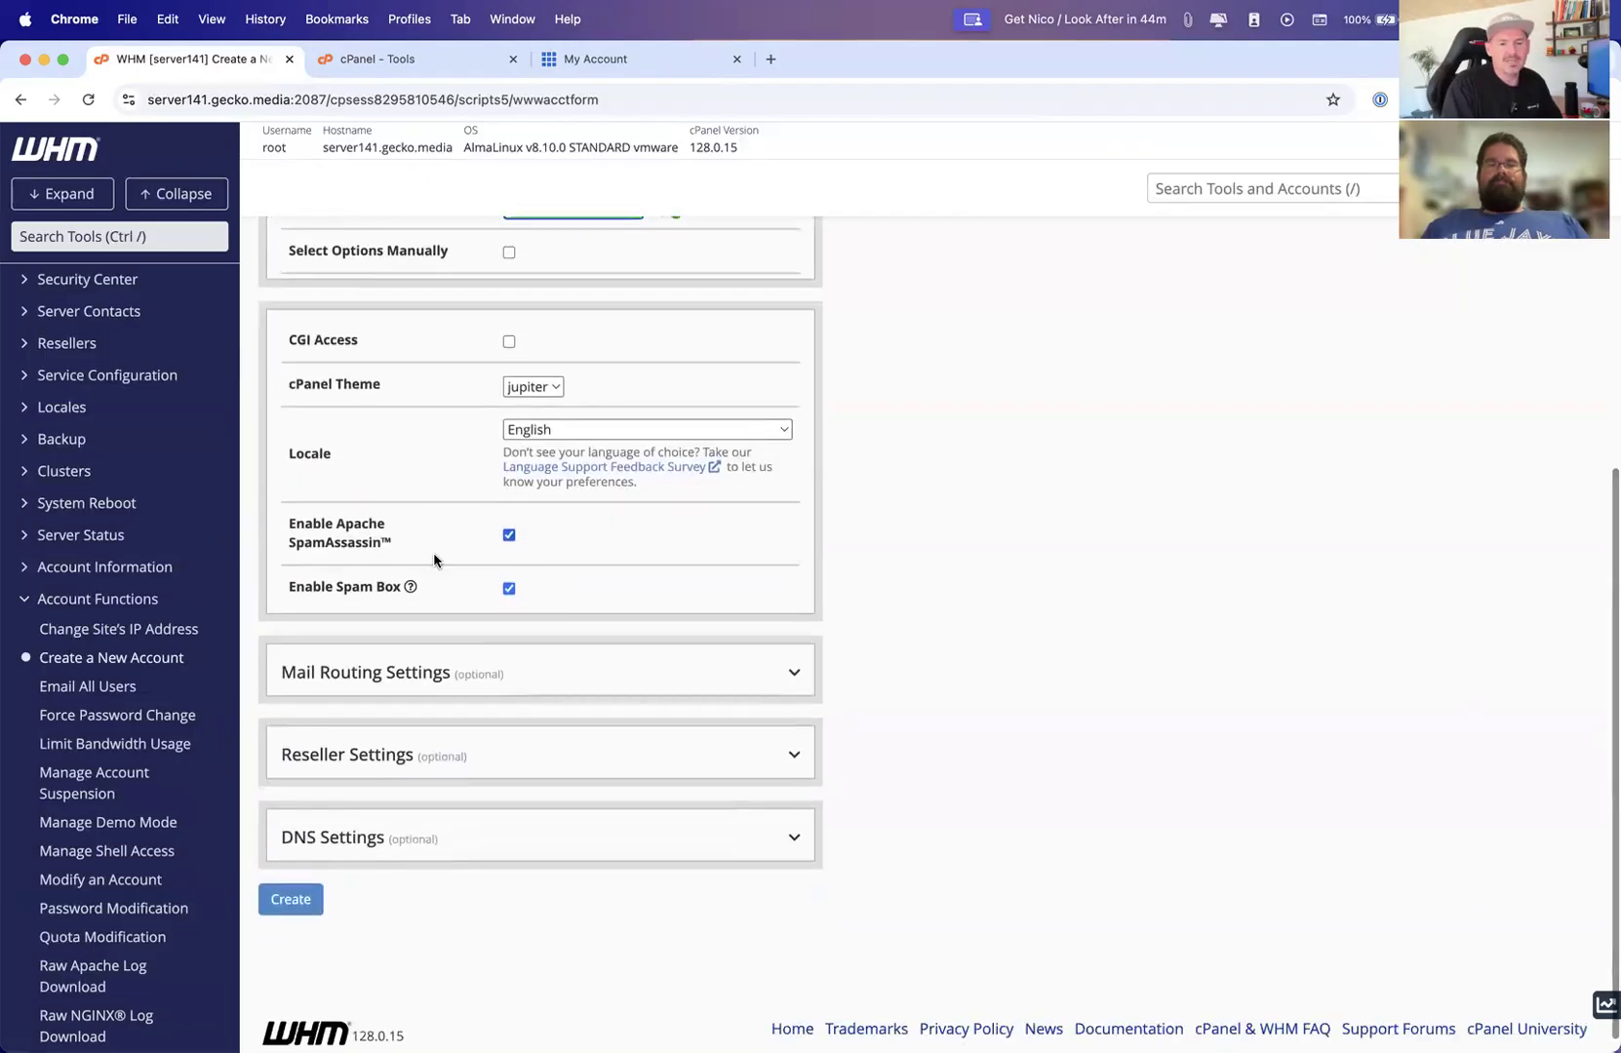
left_click(785, 677)
scroll(775, 673, "down", 3)
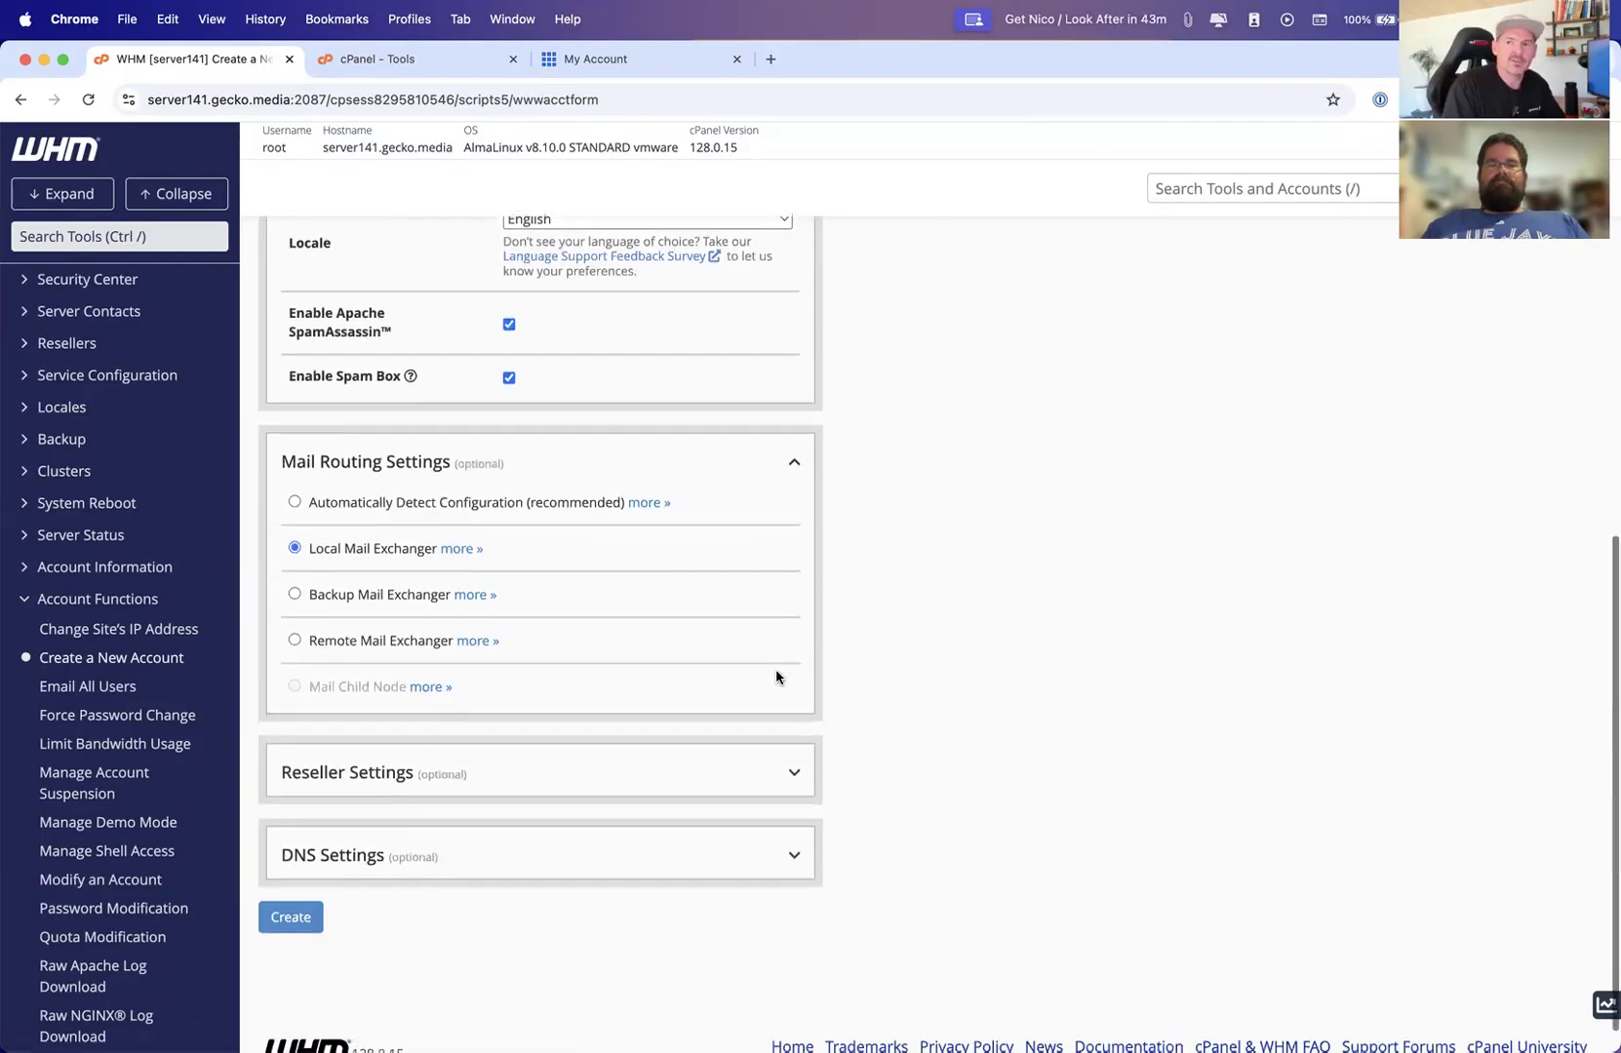
scroll(776, 669, "up", 10)
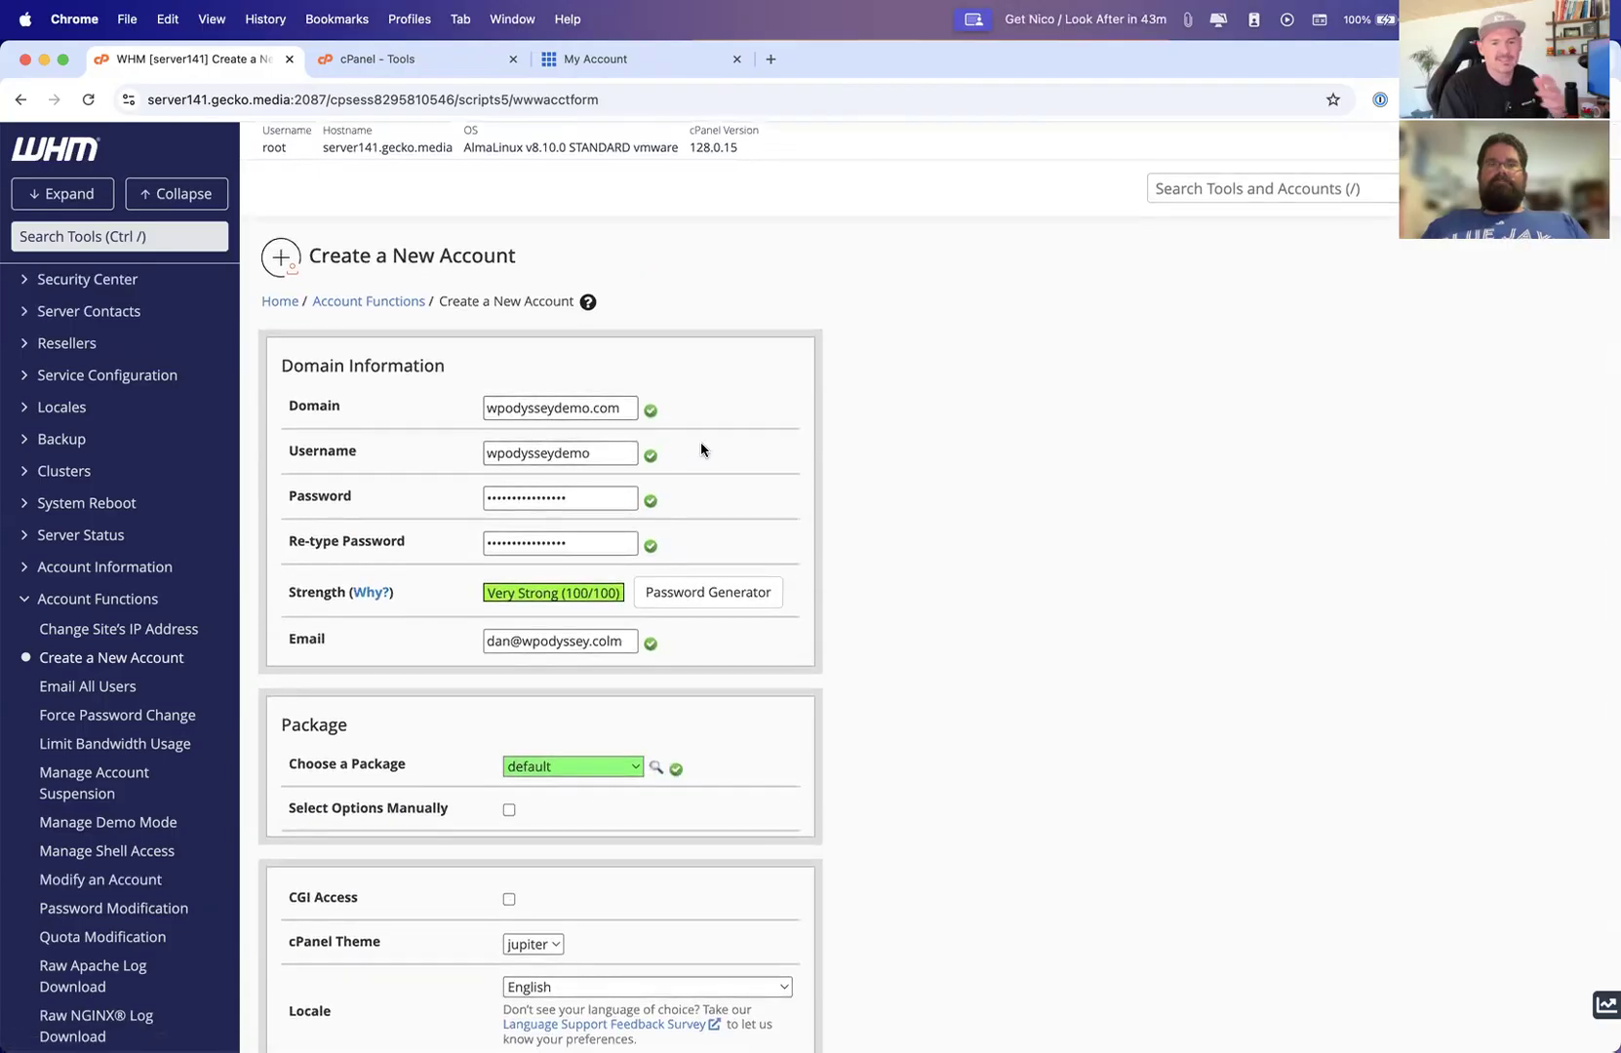
scroll(390, 451, "down", 8)
scroll(403, 453, "down", 1)
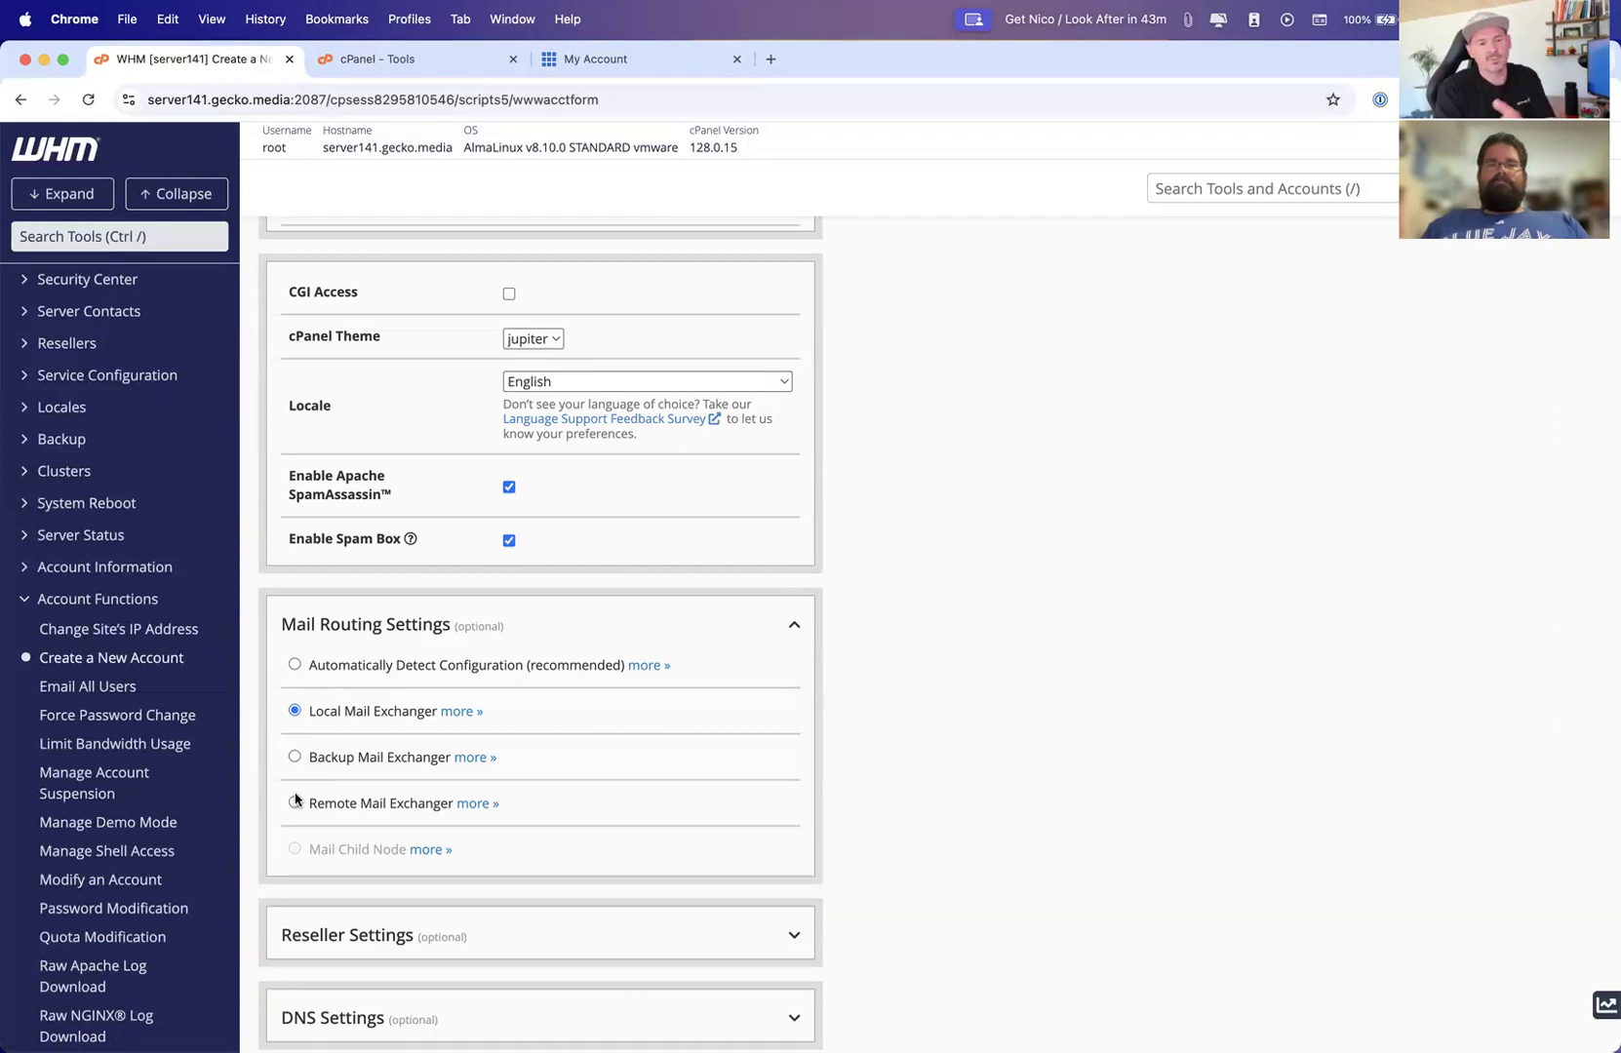
scroll(586, 835, "up", 10)
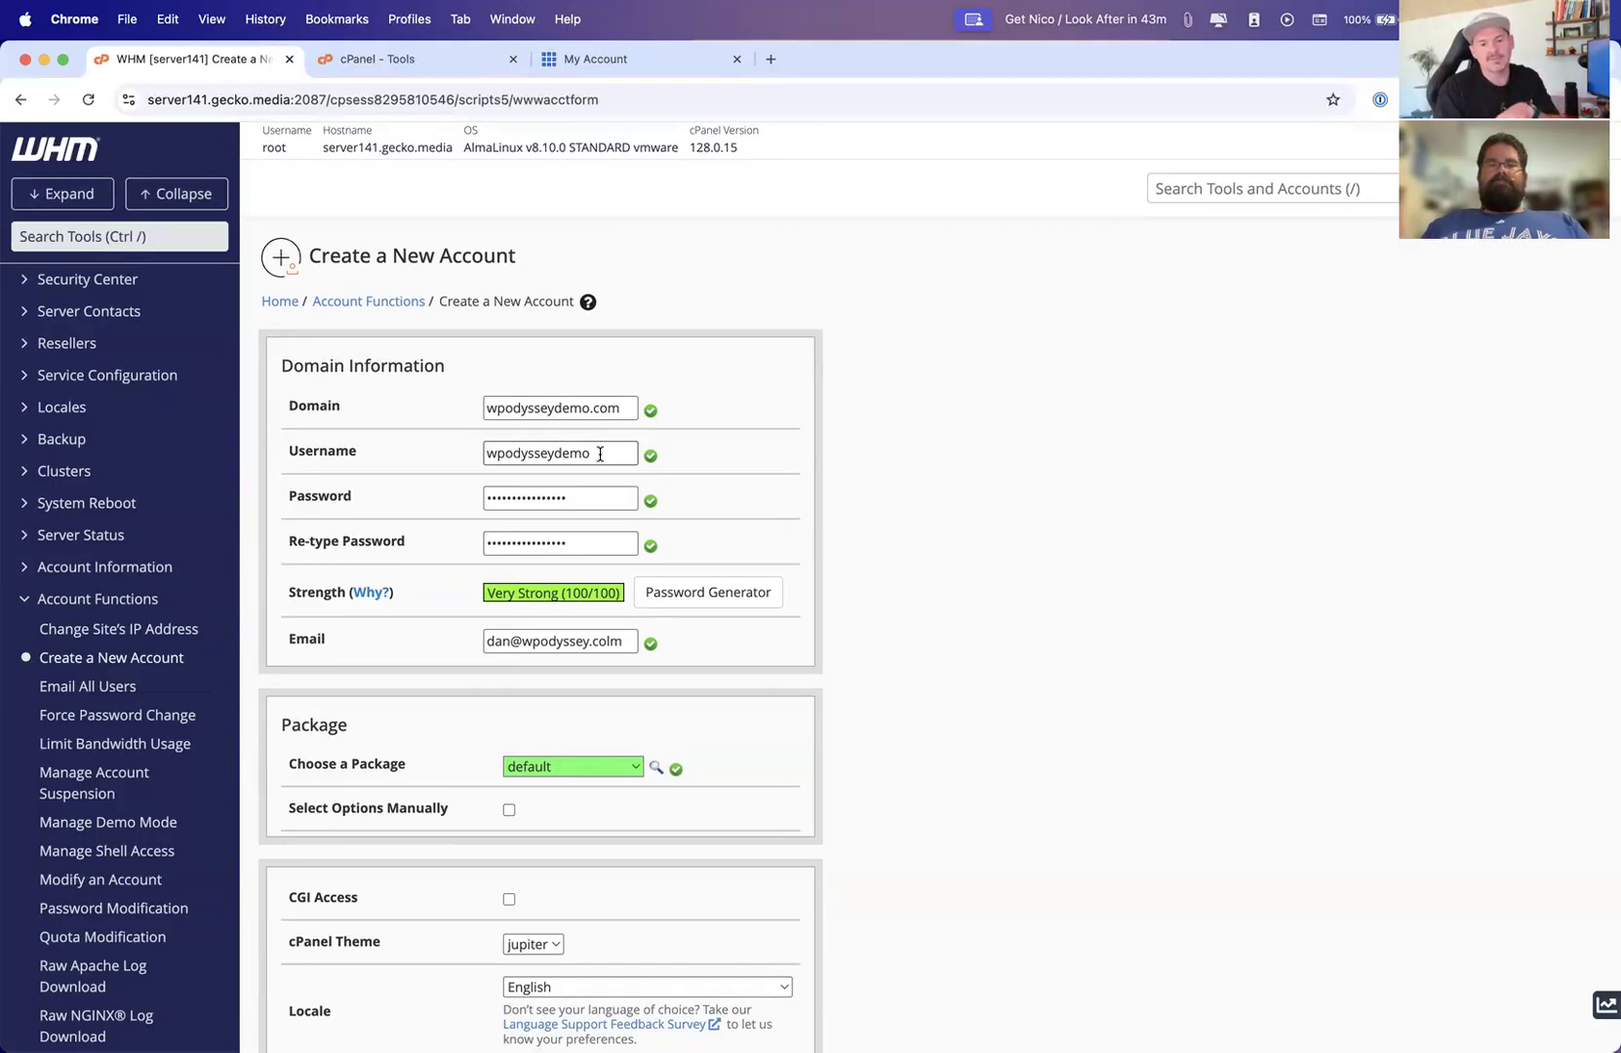
scroll(619, 534, "down", 10)
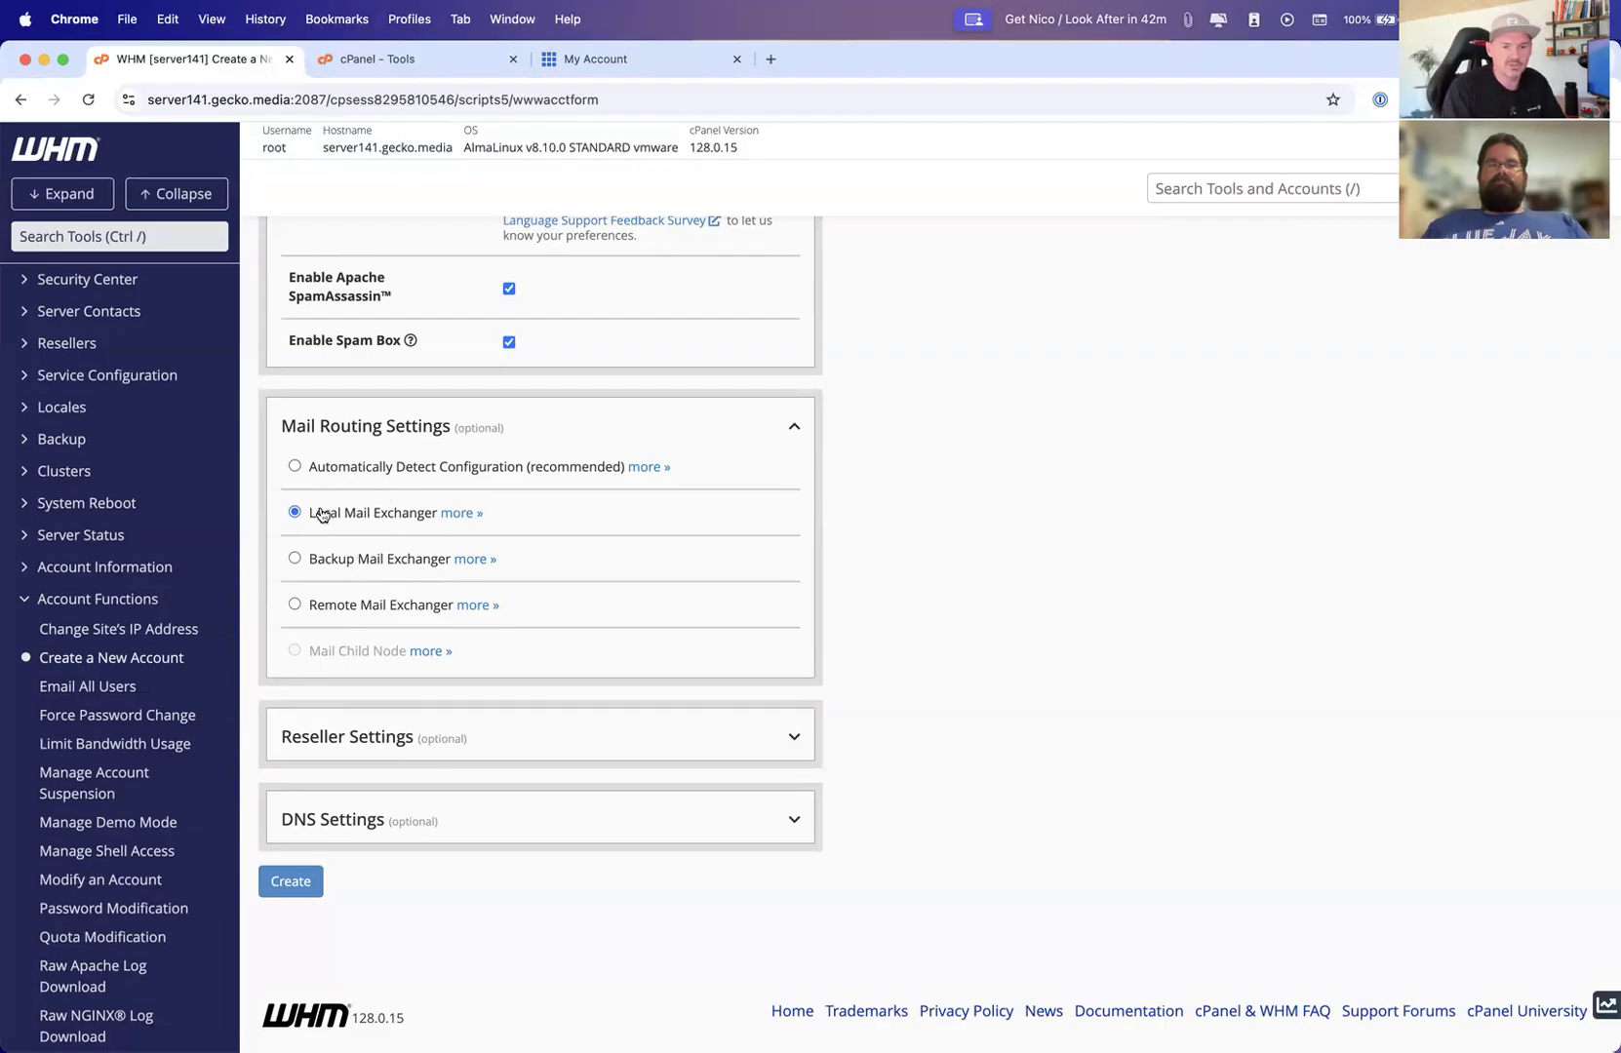
Select Remote Mail Exchanger for mail routing and create the account
left_click(294, 605)
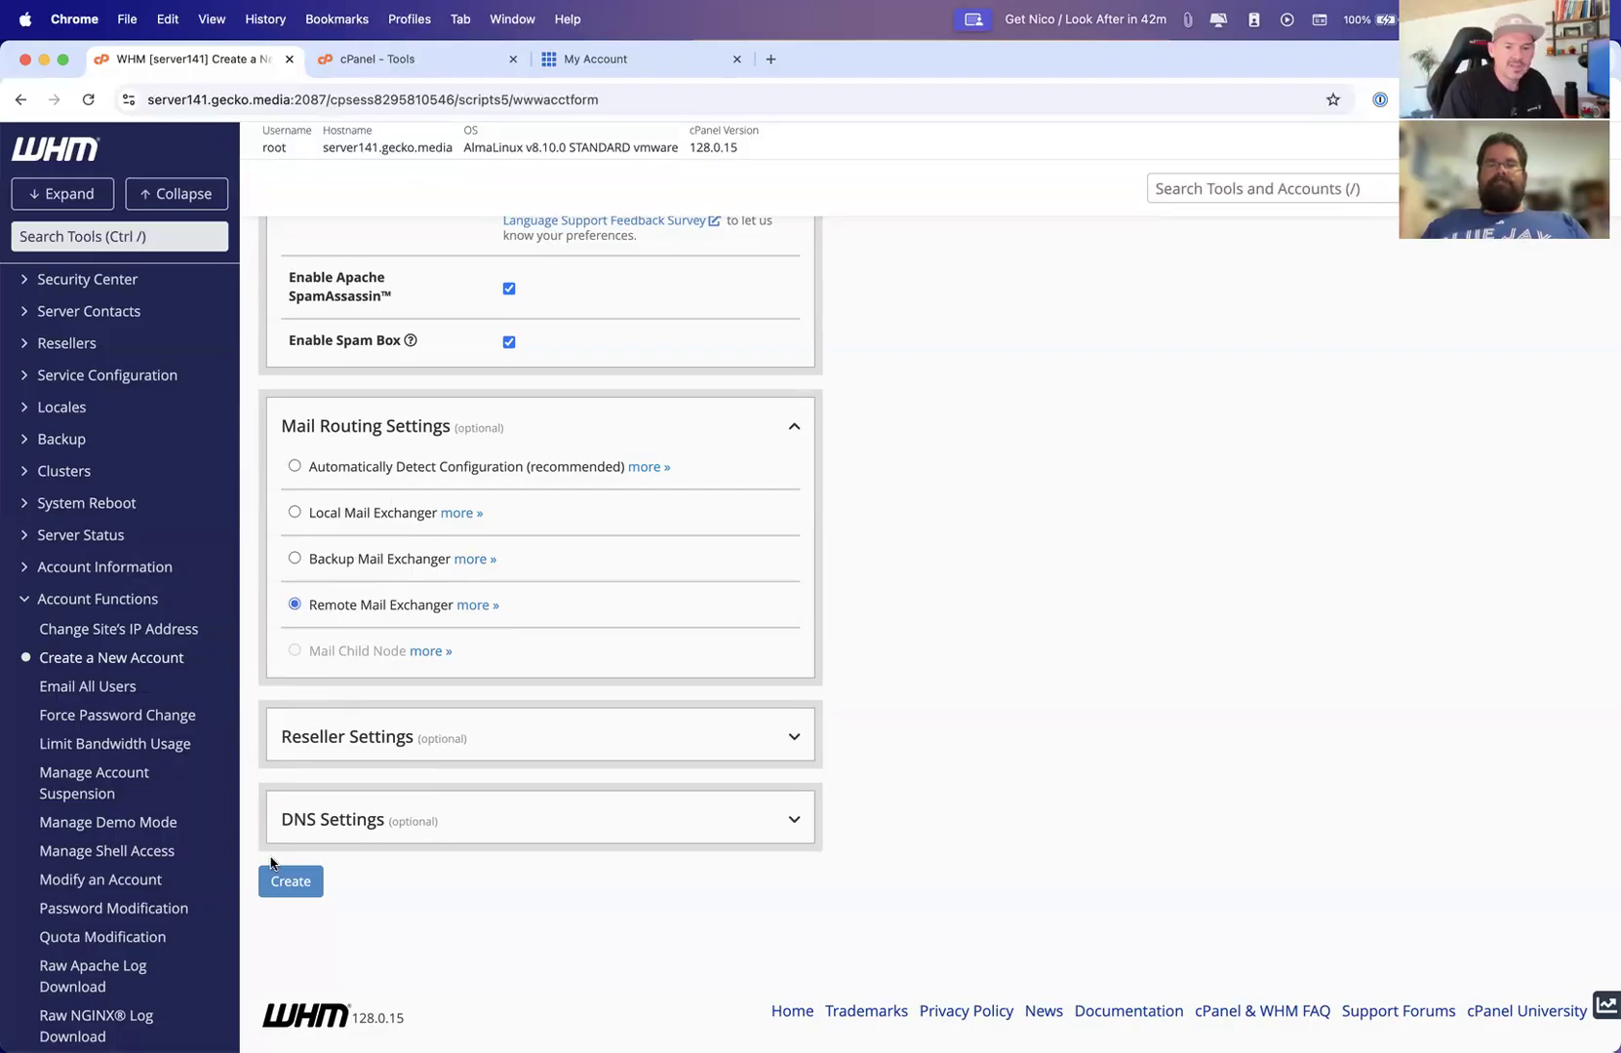
left_click(293, 881)
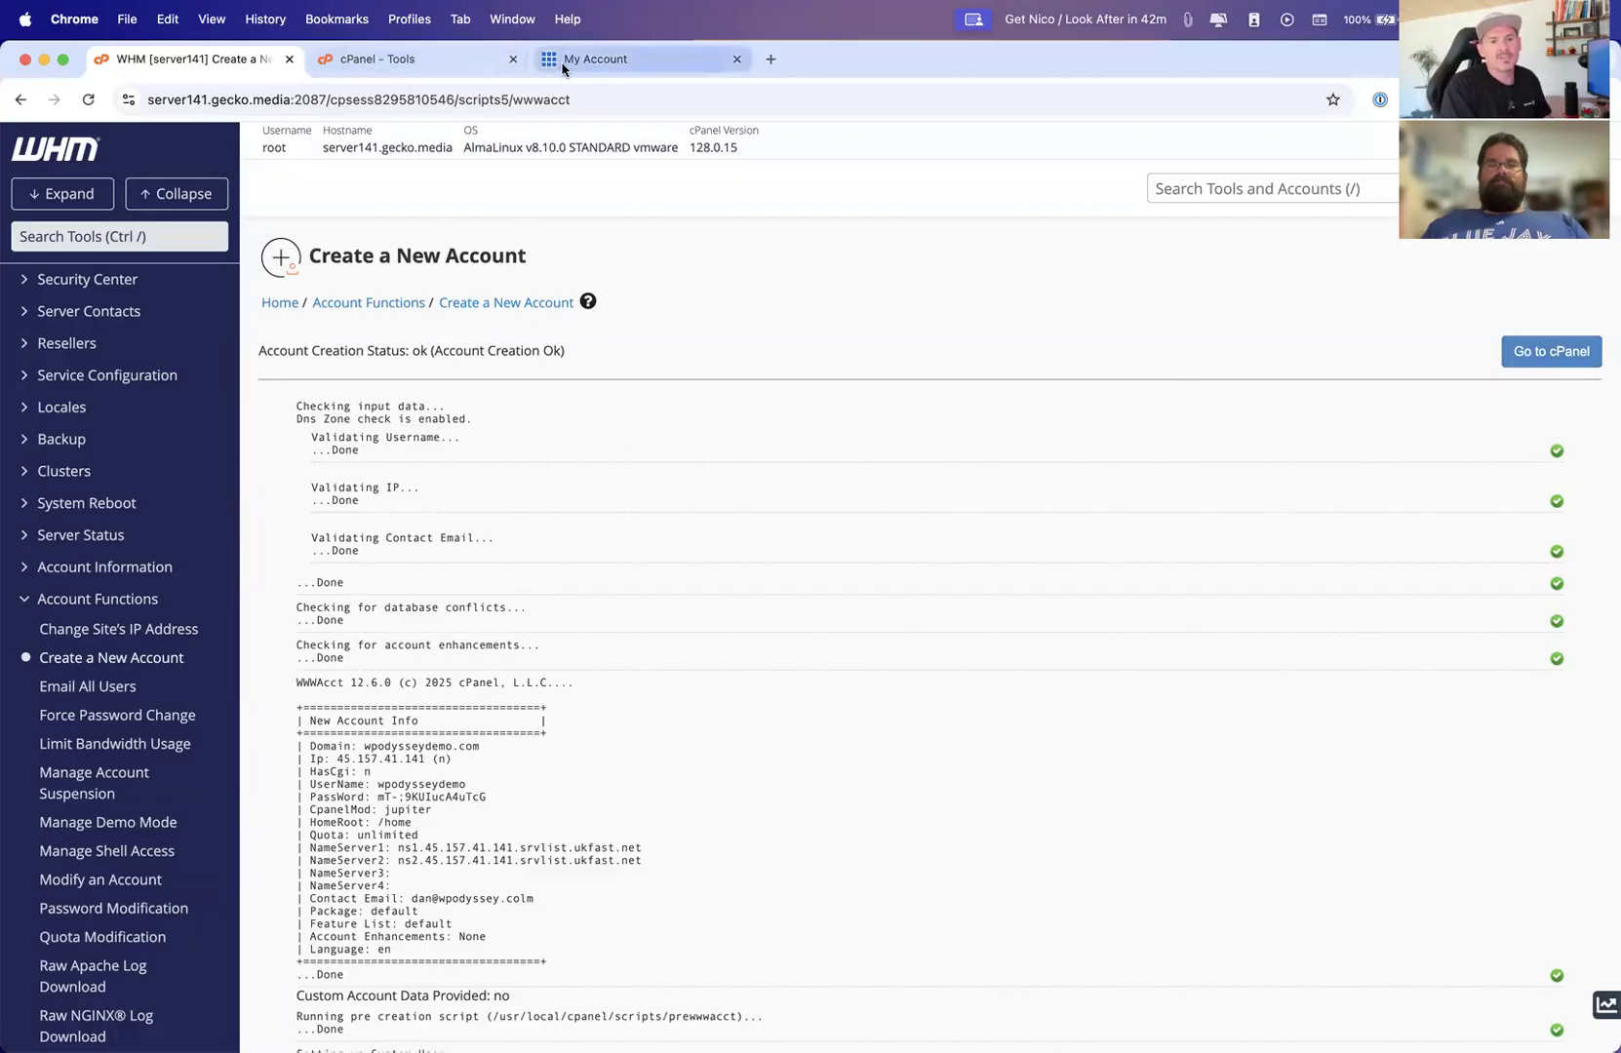
key("super+Tab")
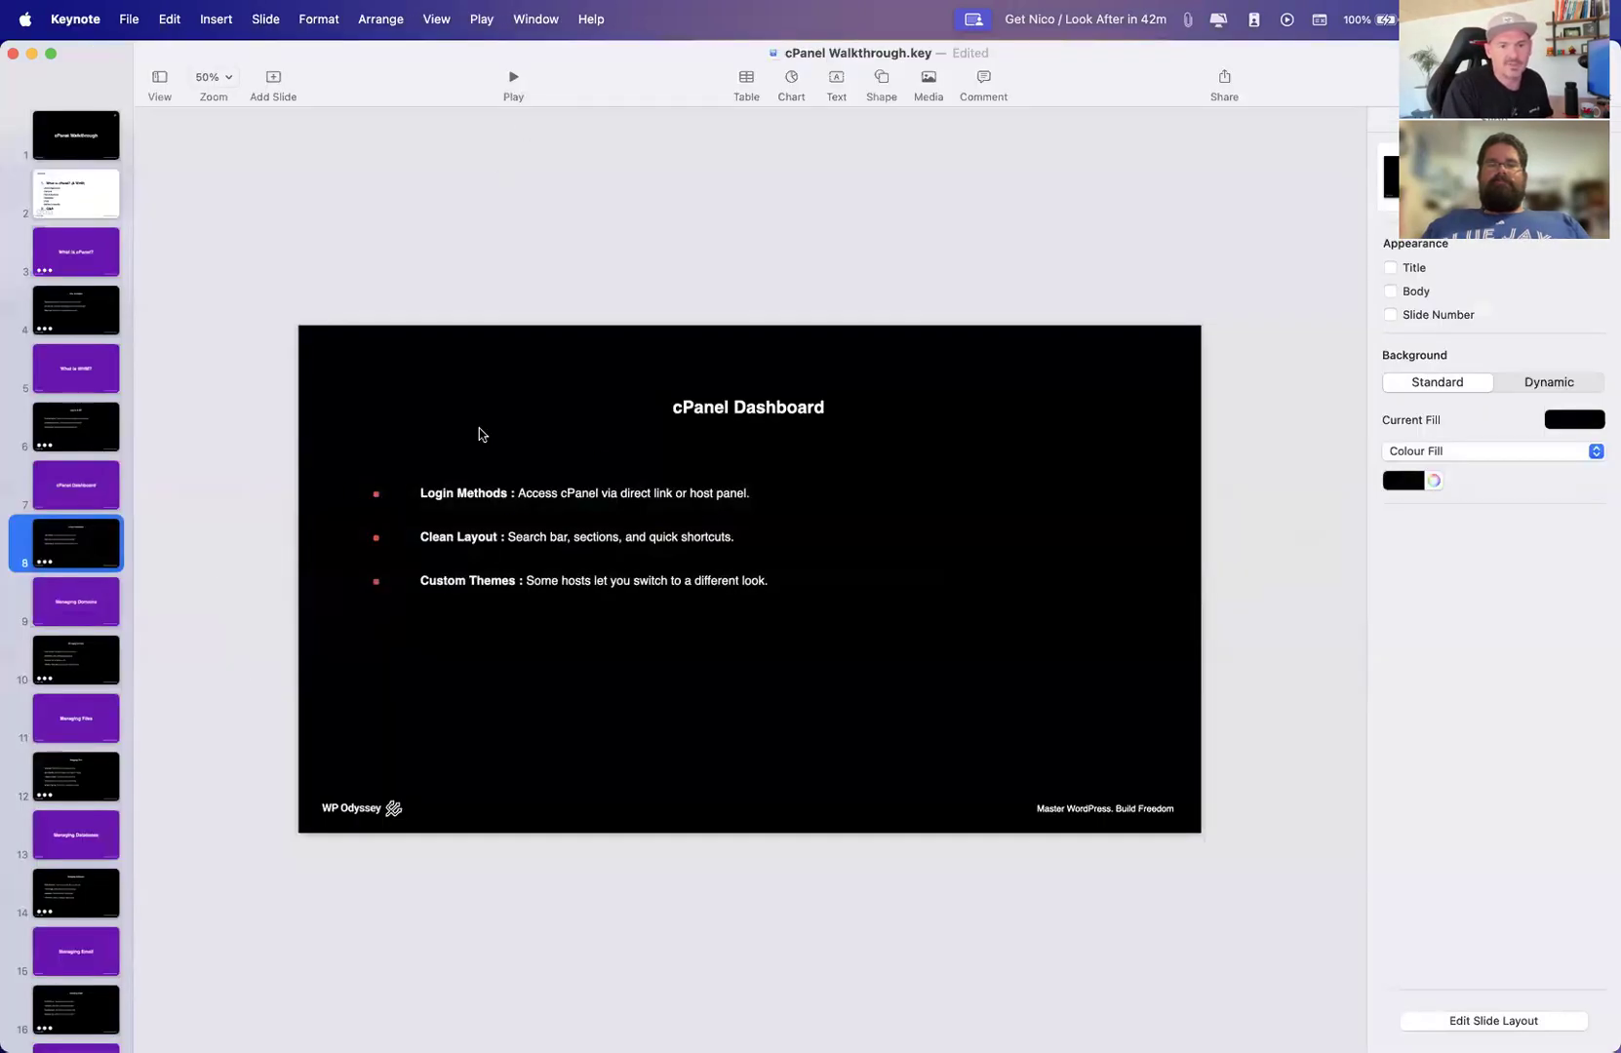
key("super+Tab")
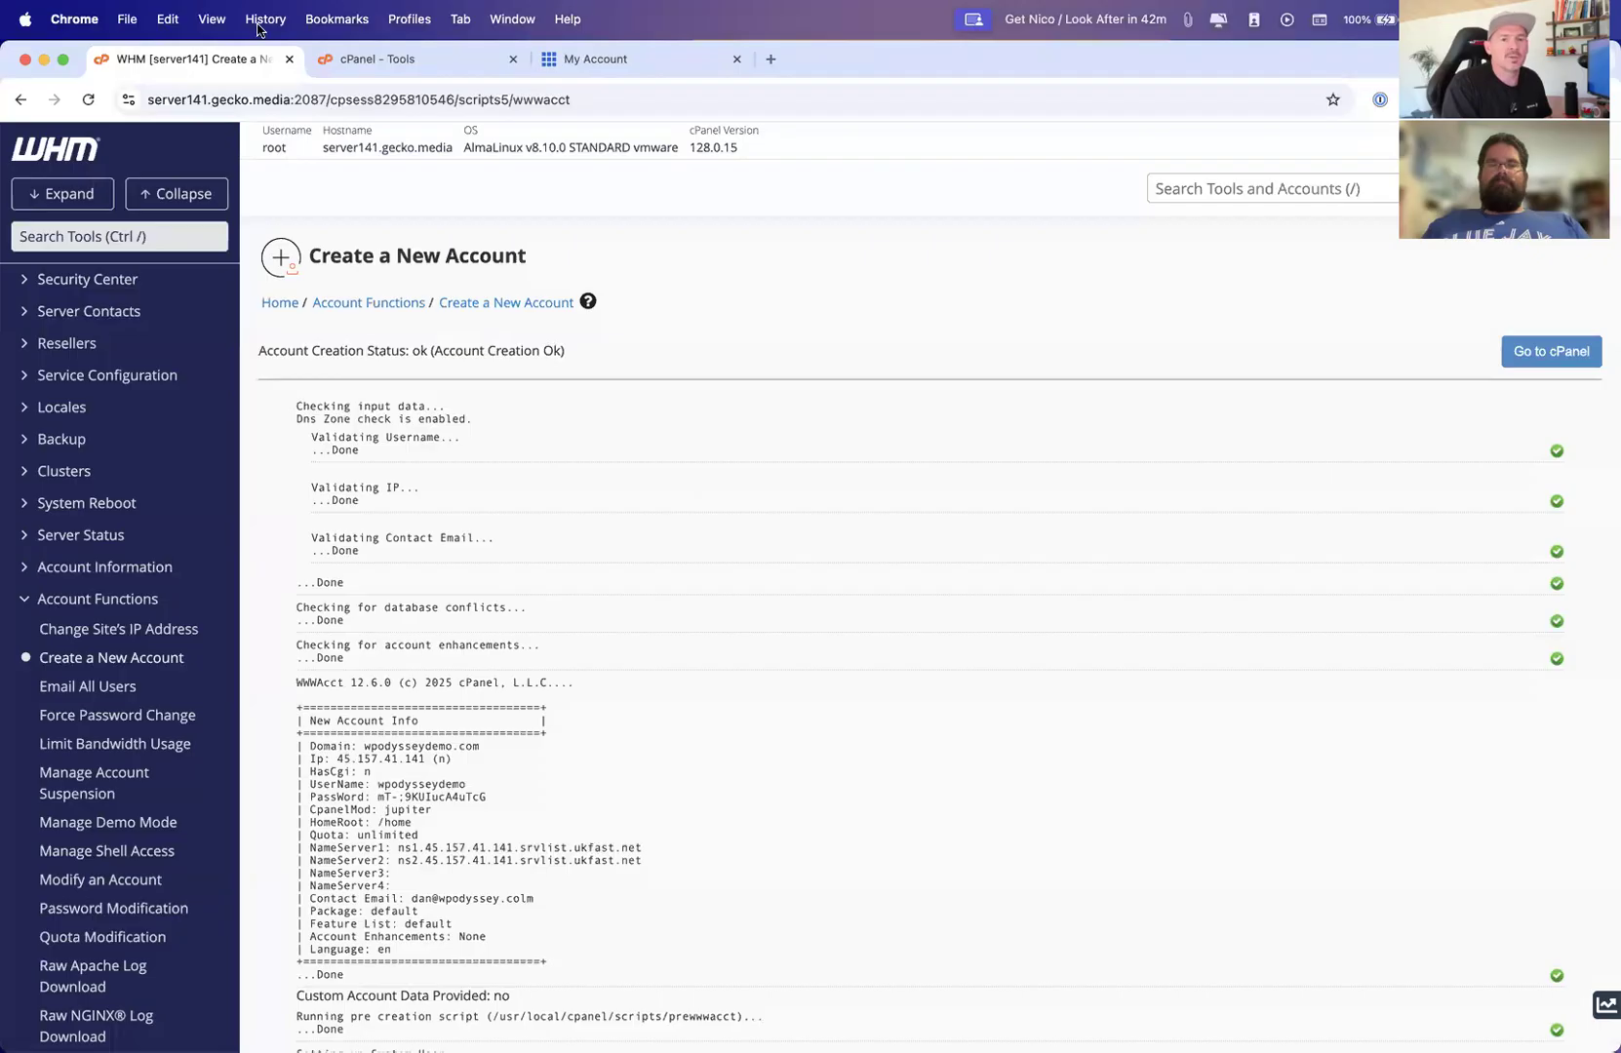
Switch to the Bluehost My Account tab and log in to the hosting account with the saved password
left_click(601, 61)
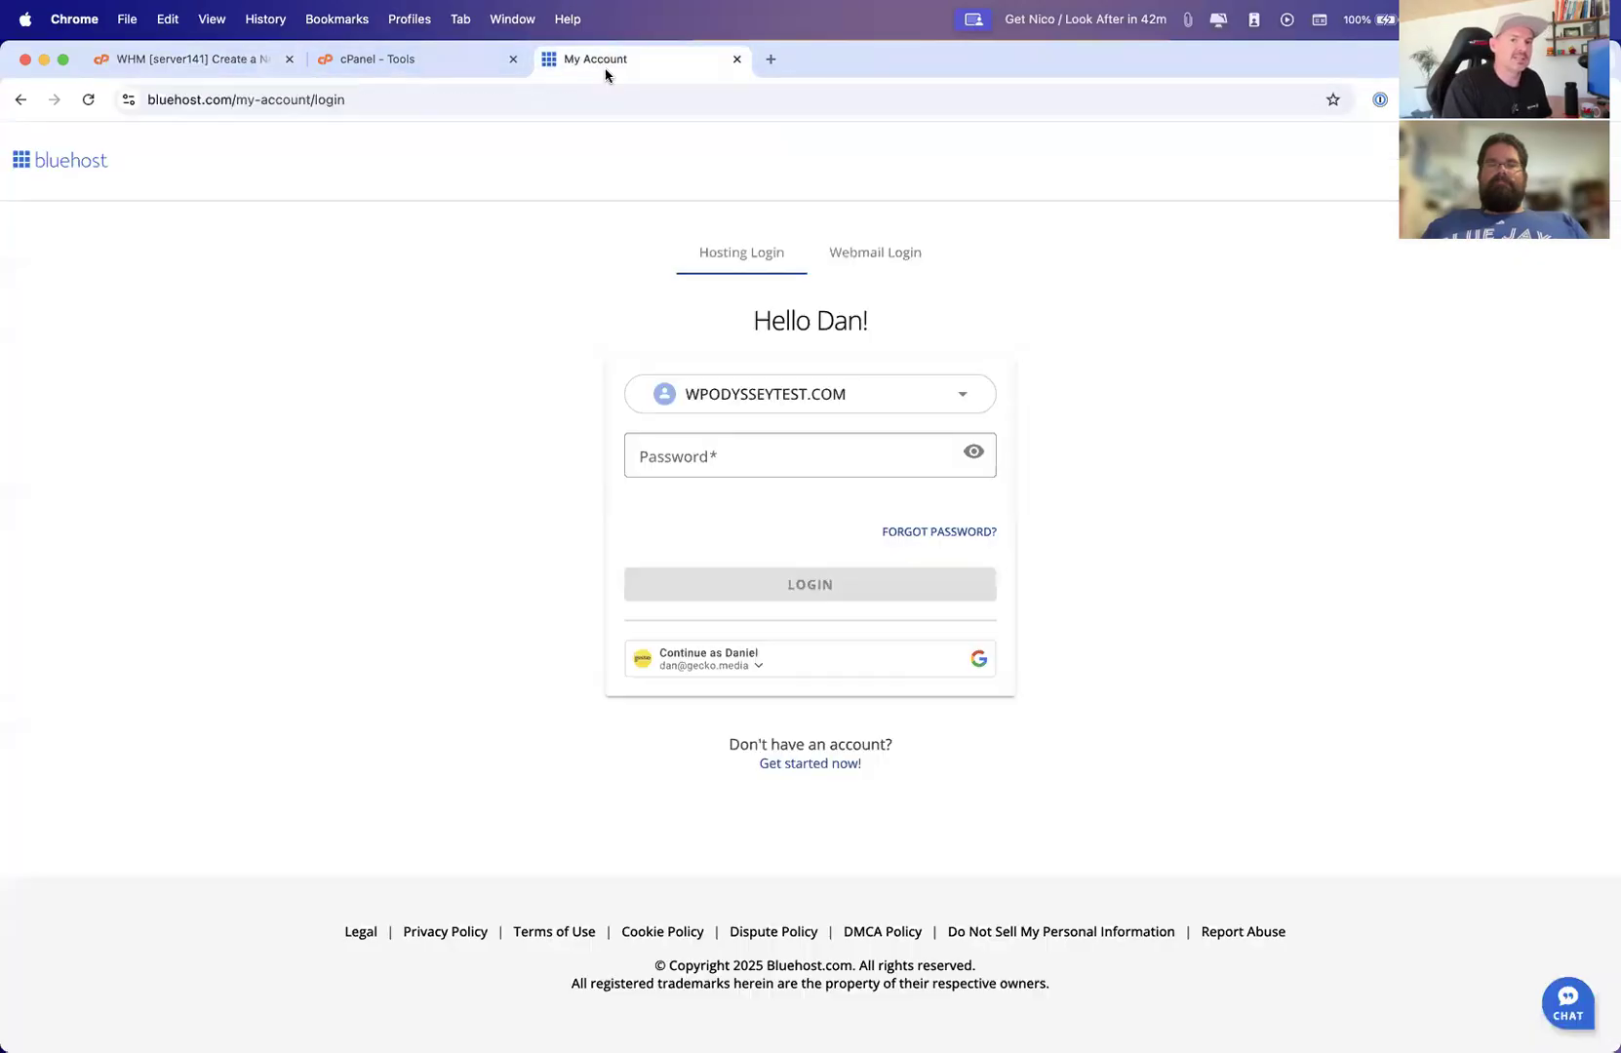
left_click(700, 449)
left_click(722, 490)
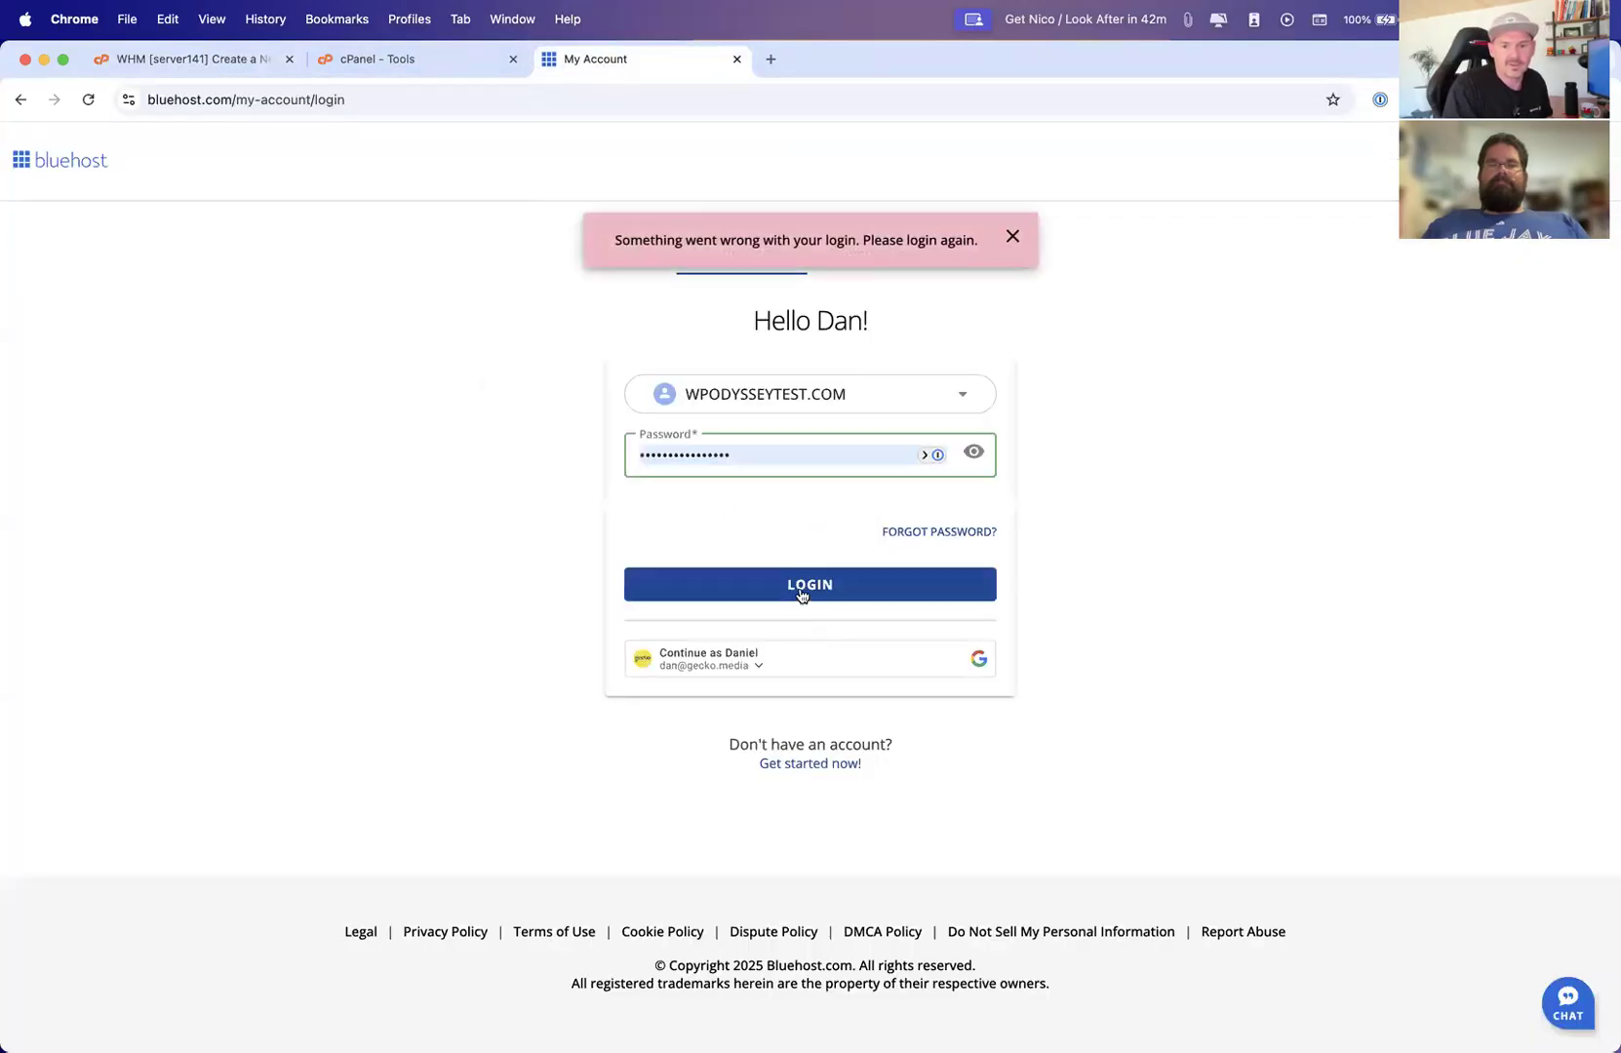
left_click(88, 99)
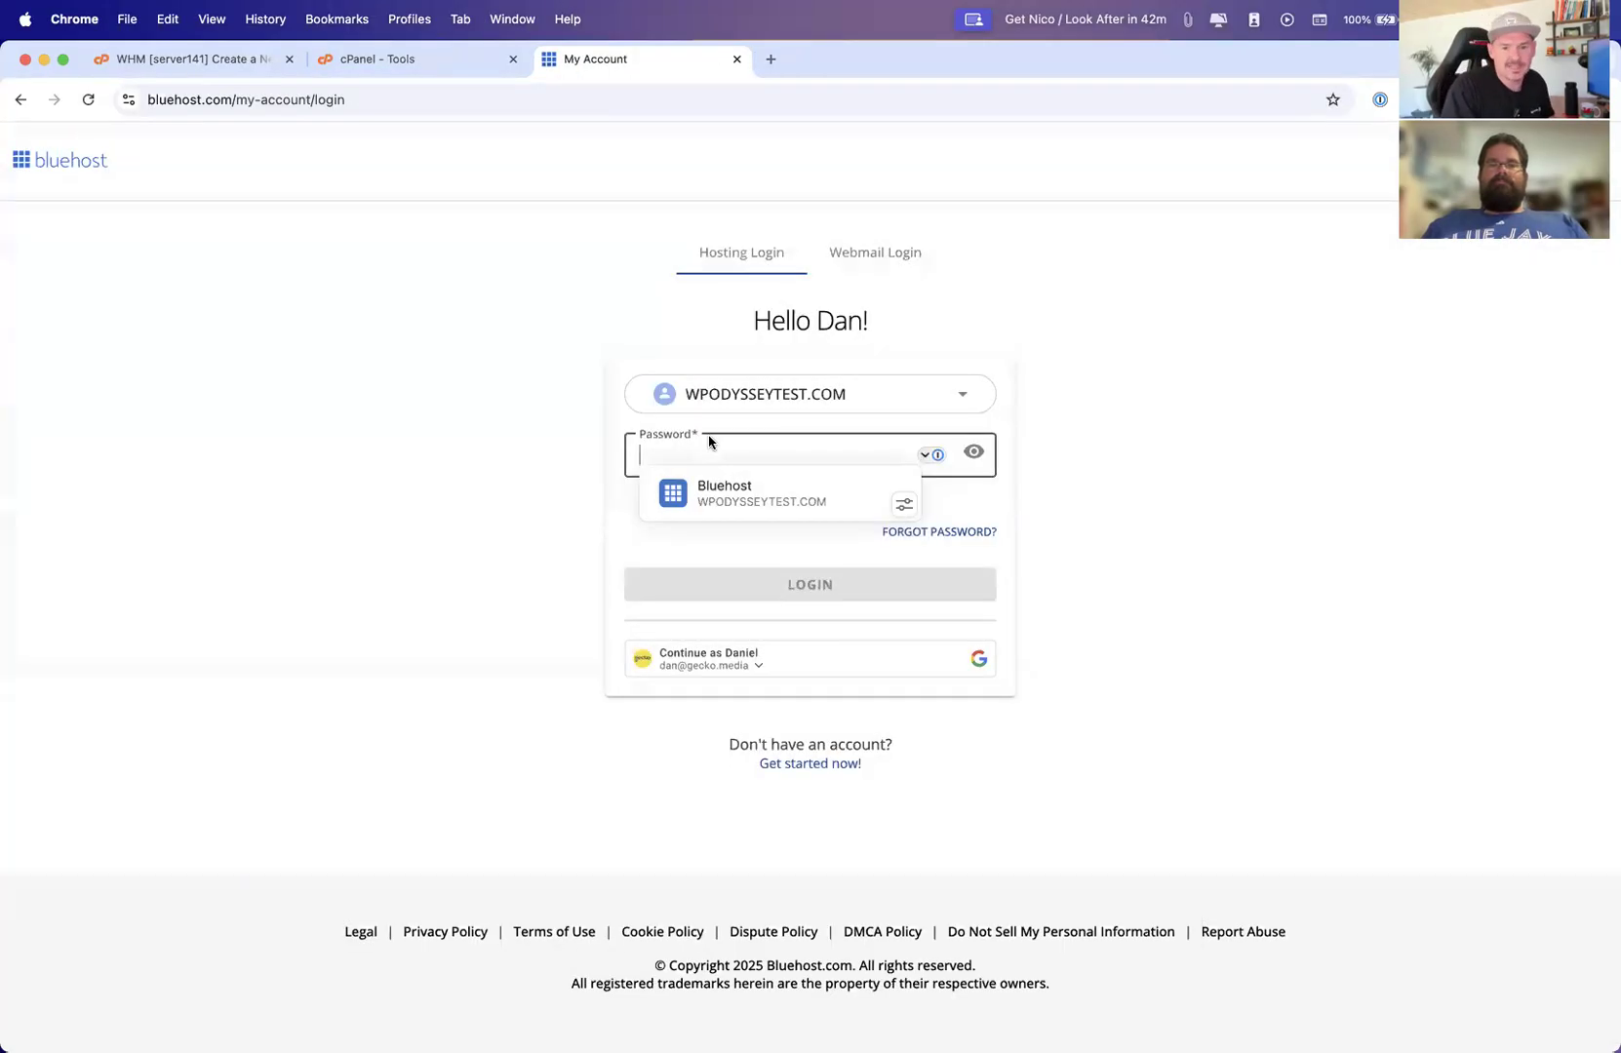
left_click(726, 495)
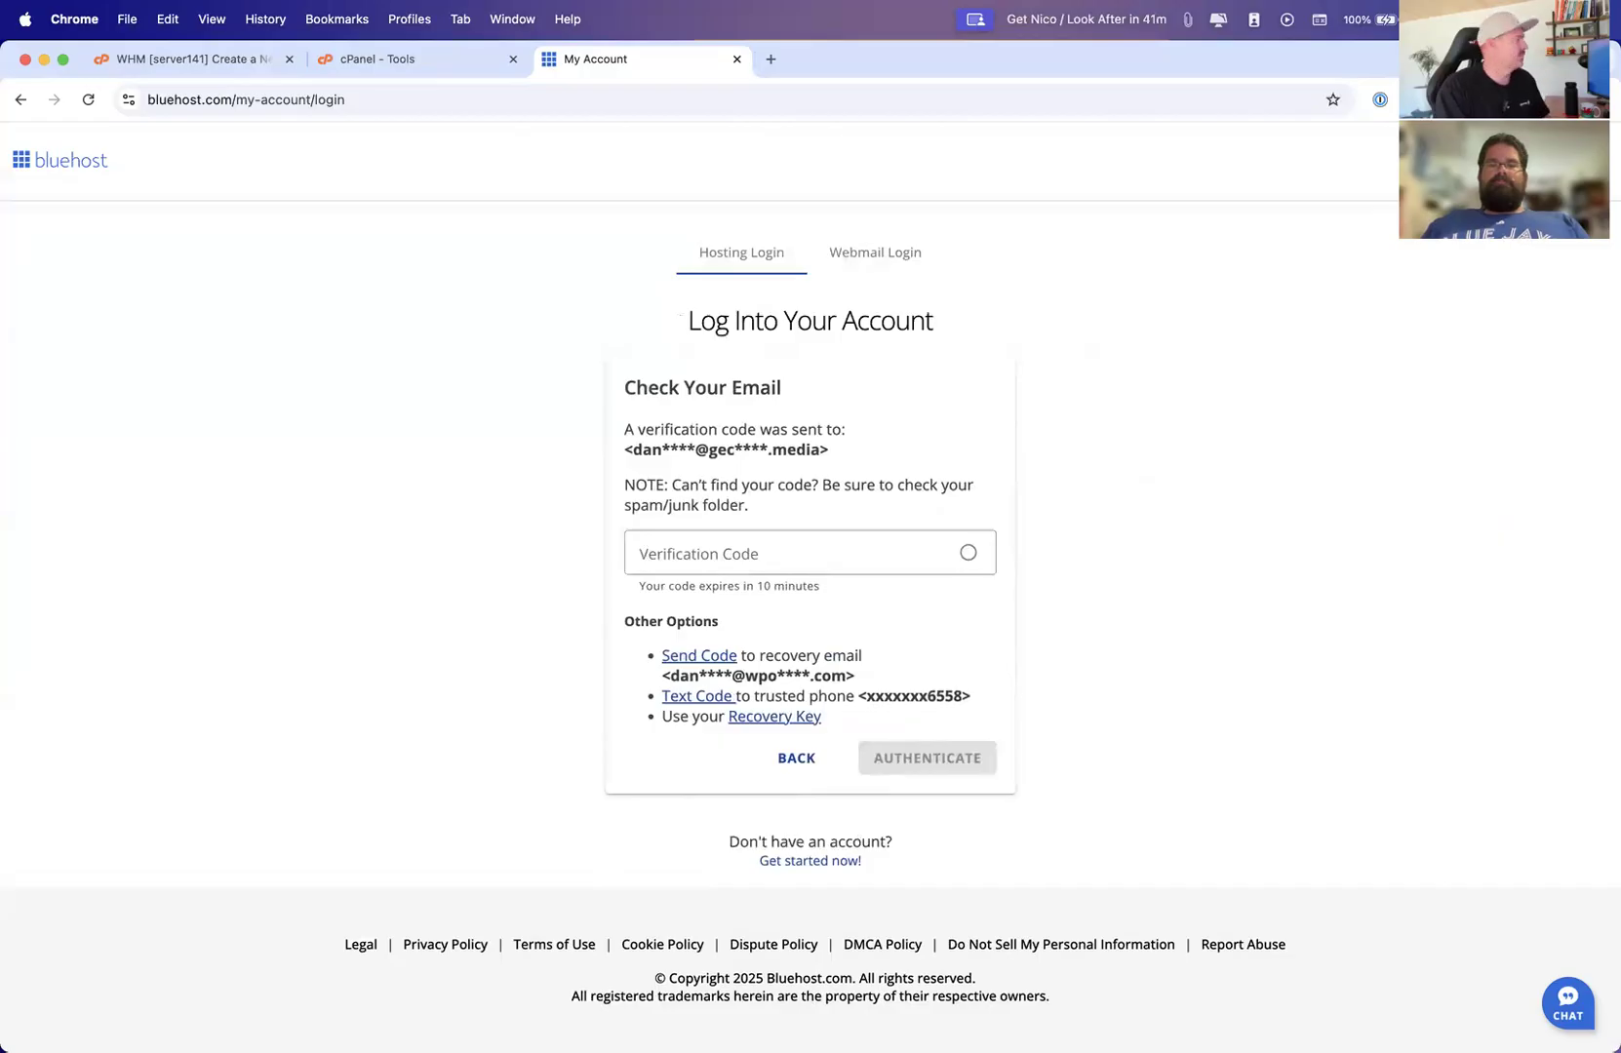
Open a new browser tab and return to the cPanel Tools page
key("ctrl+Up")
key("ctrl+Up")
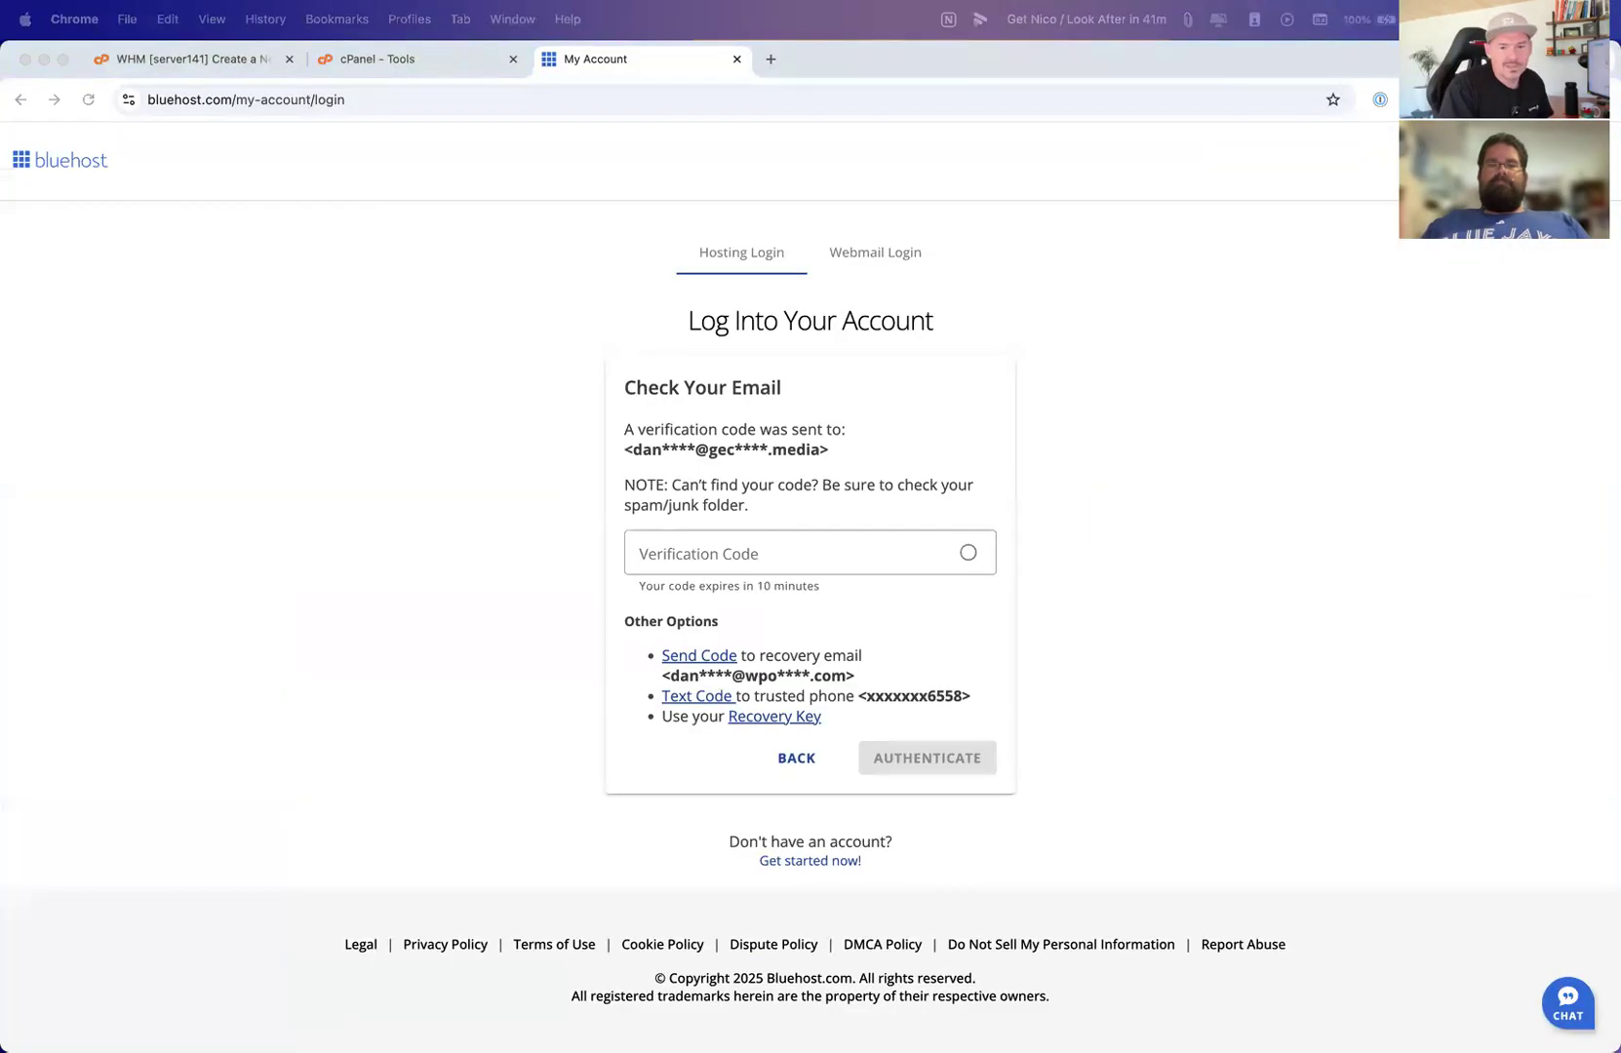
left_click(336, 64)
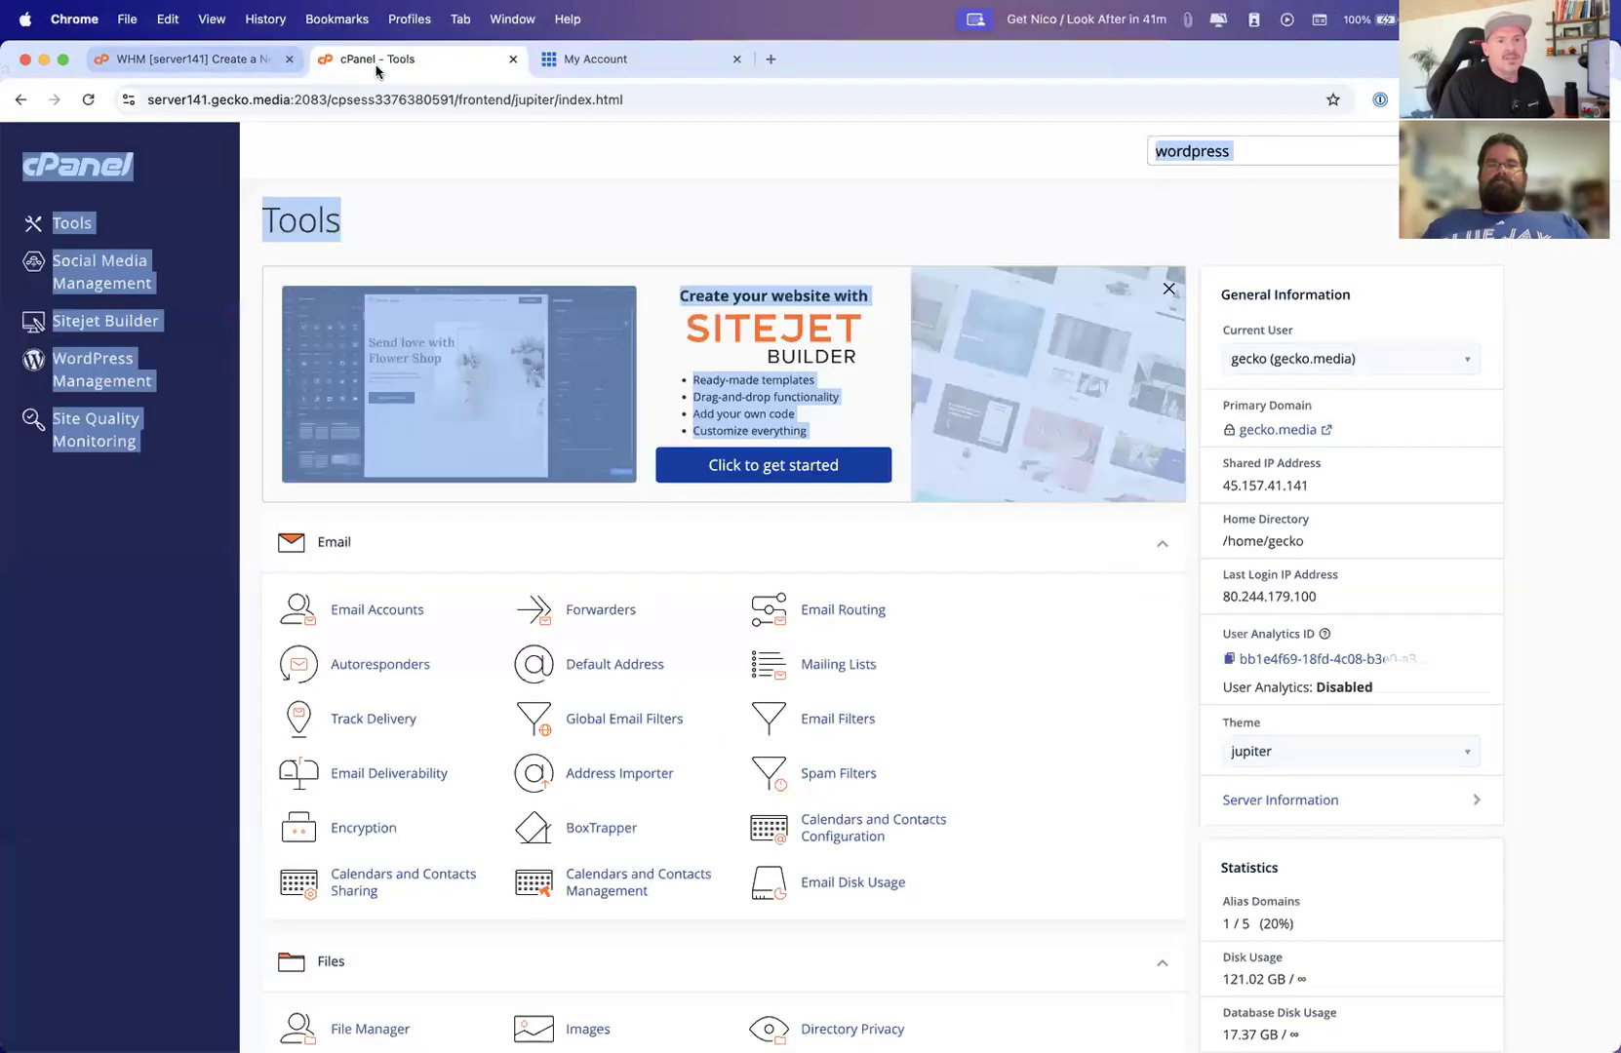
left_click(772, 60)
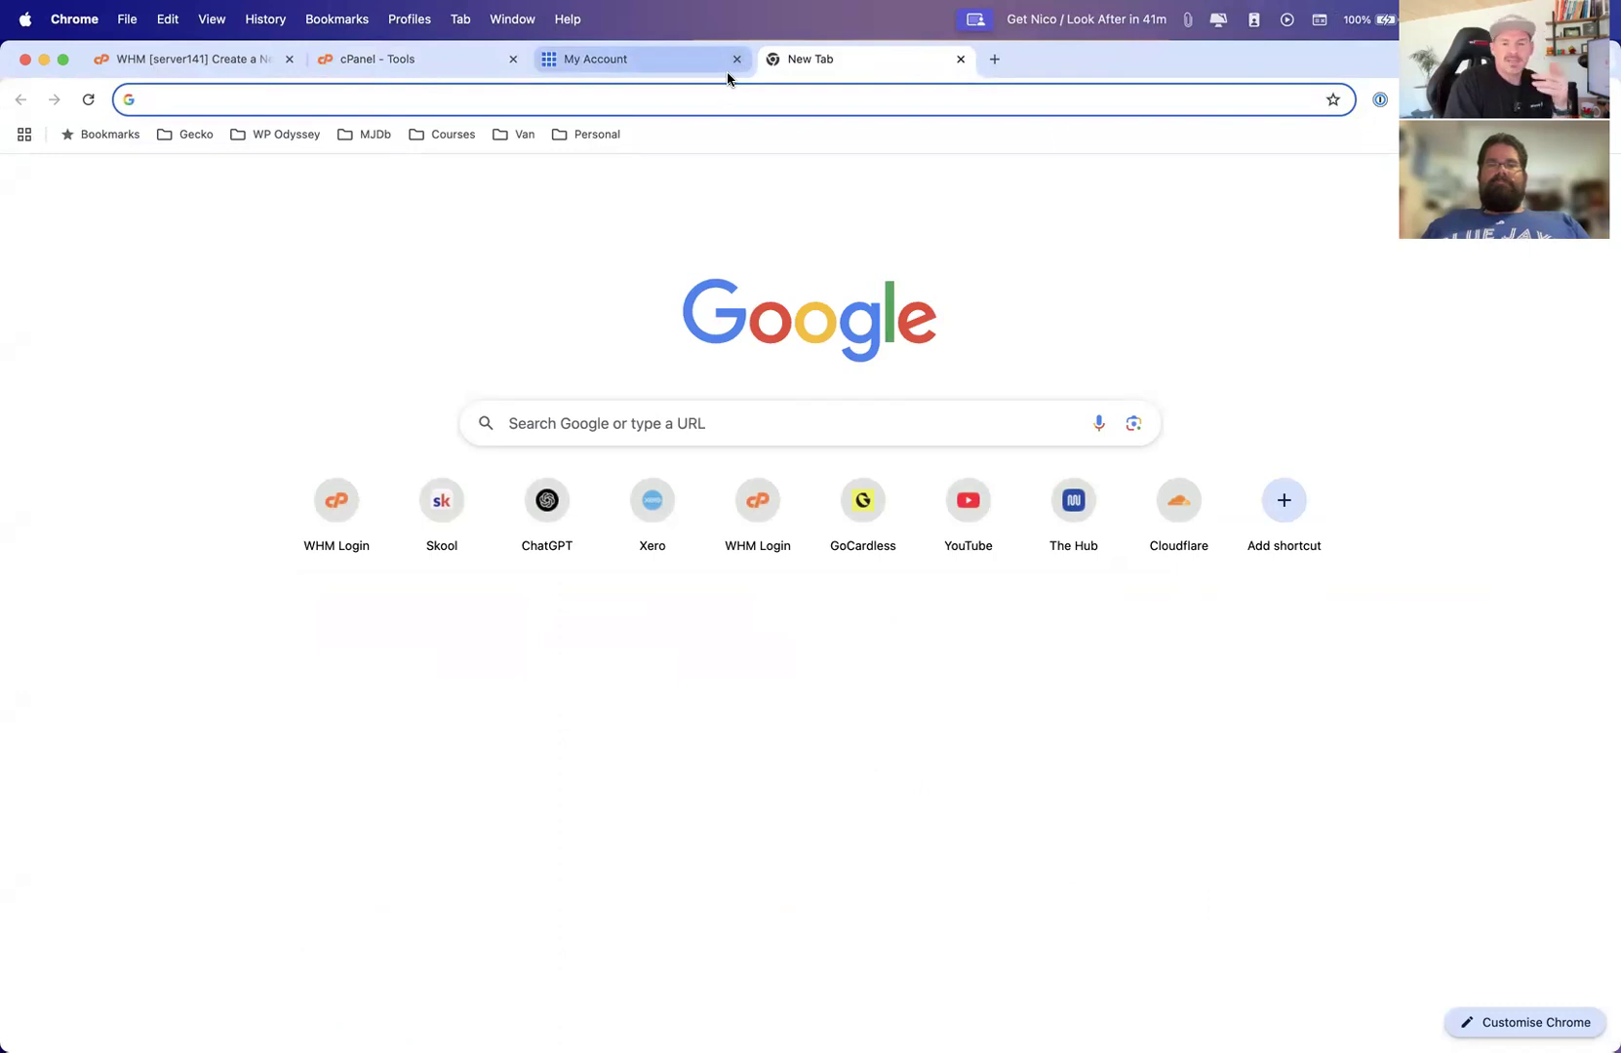
left_click(434, 61)
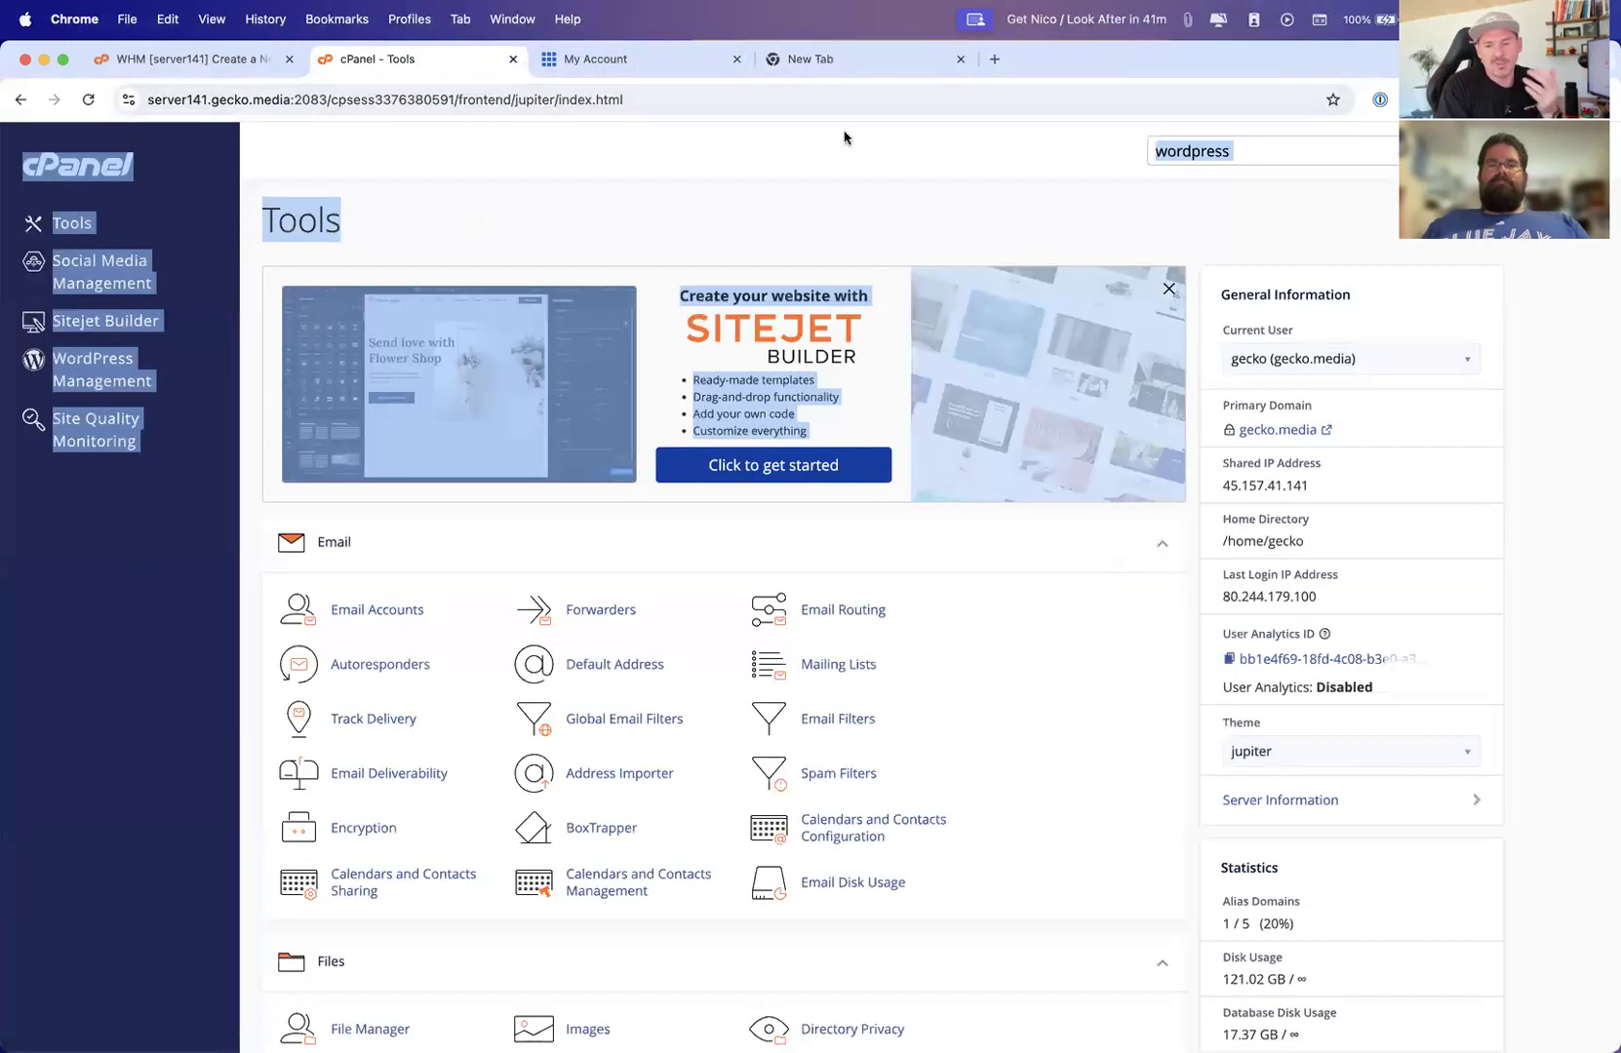
left_click(513, 59)
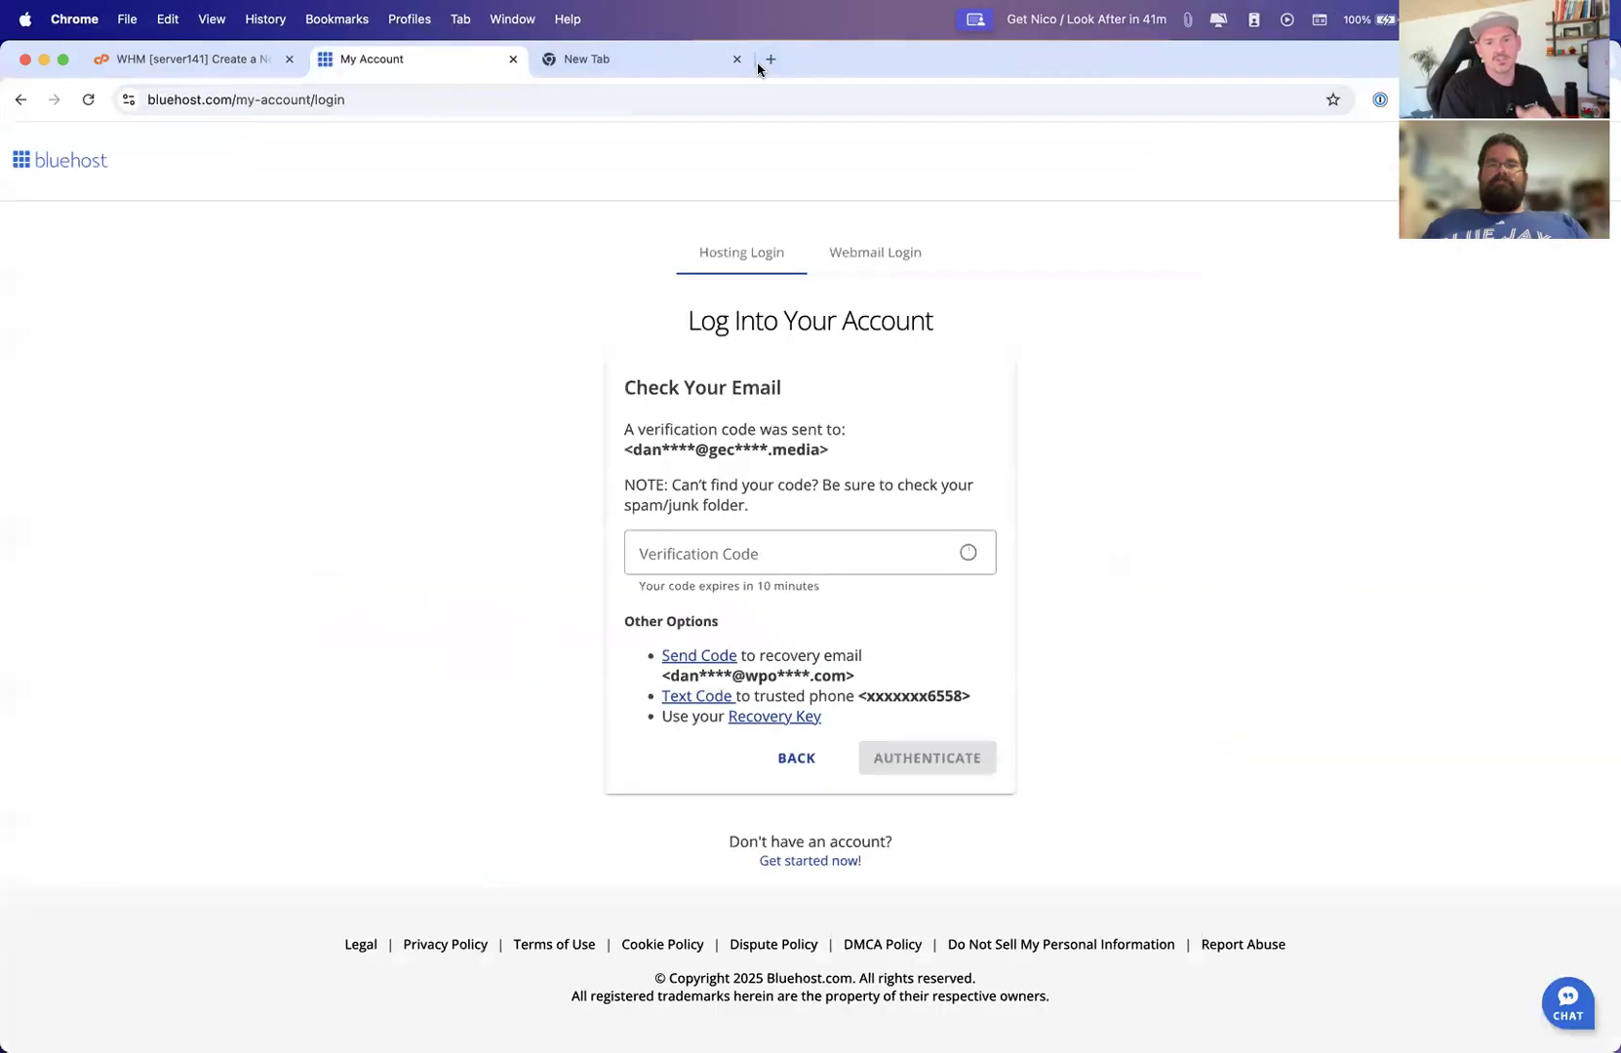
left_click(768, 61)
type("gecko")
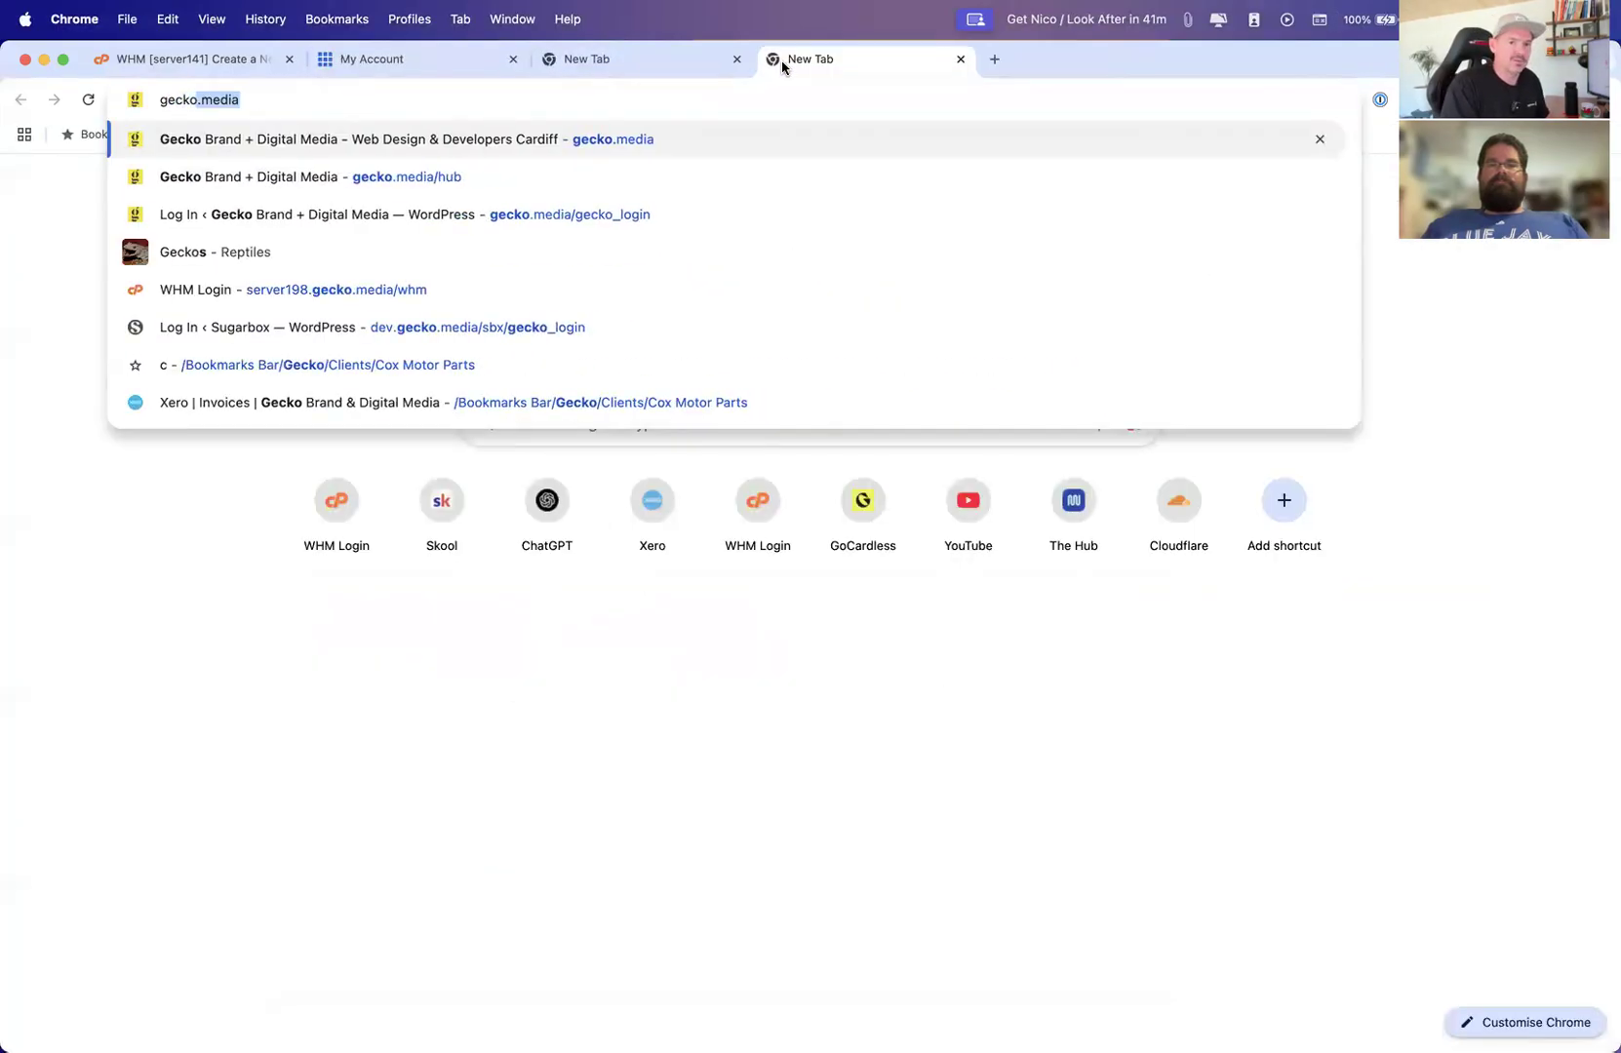
type(".media")
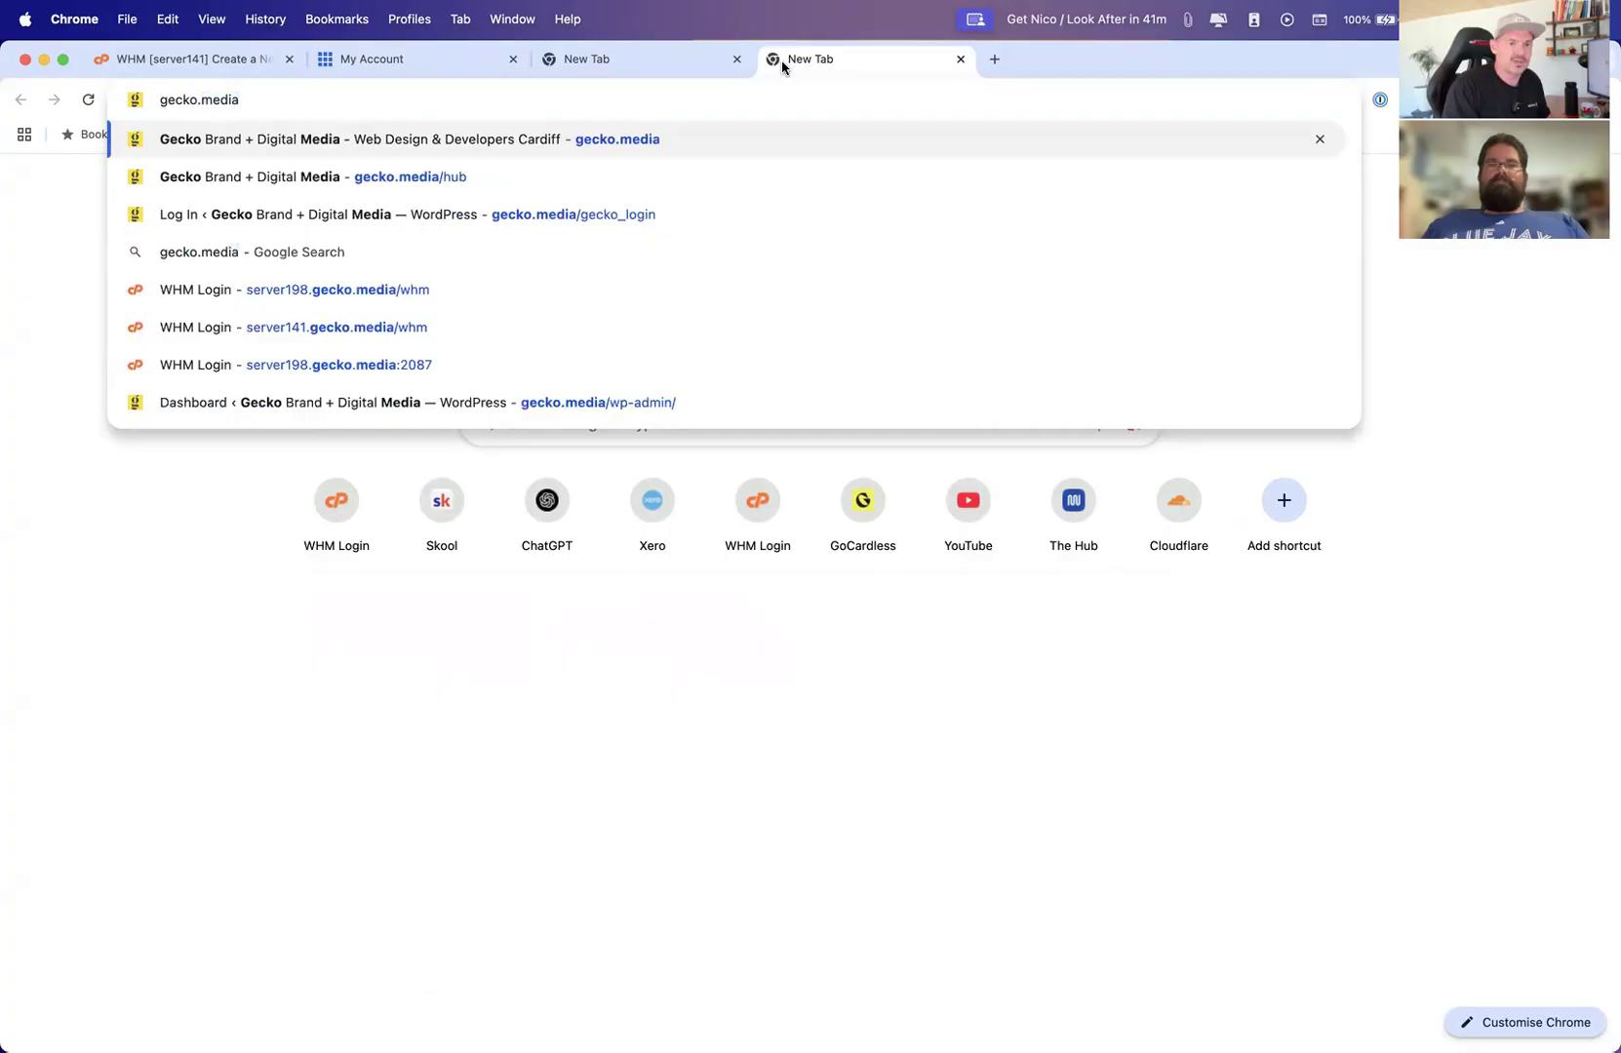
type("/cpanel")
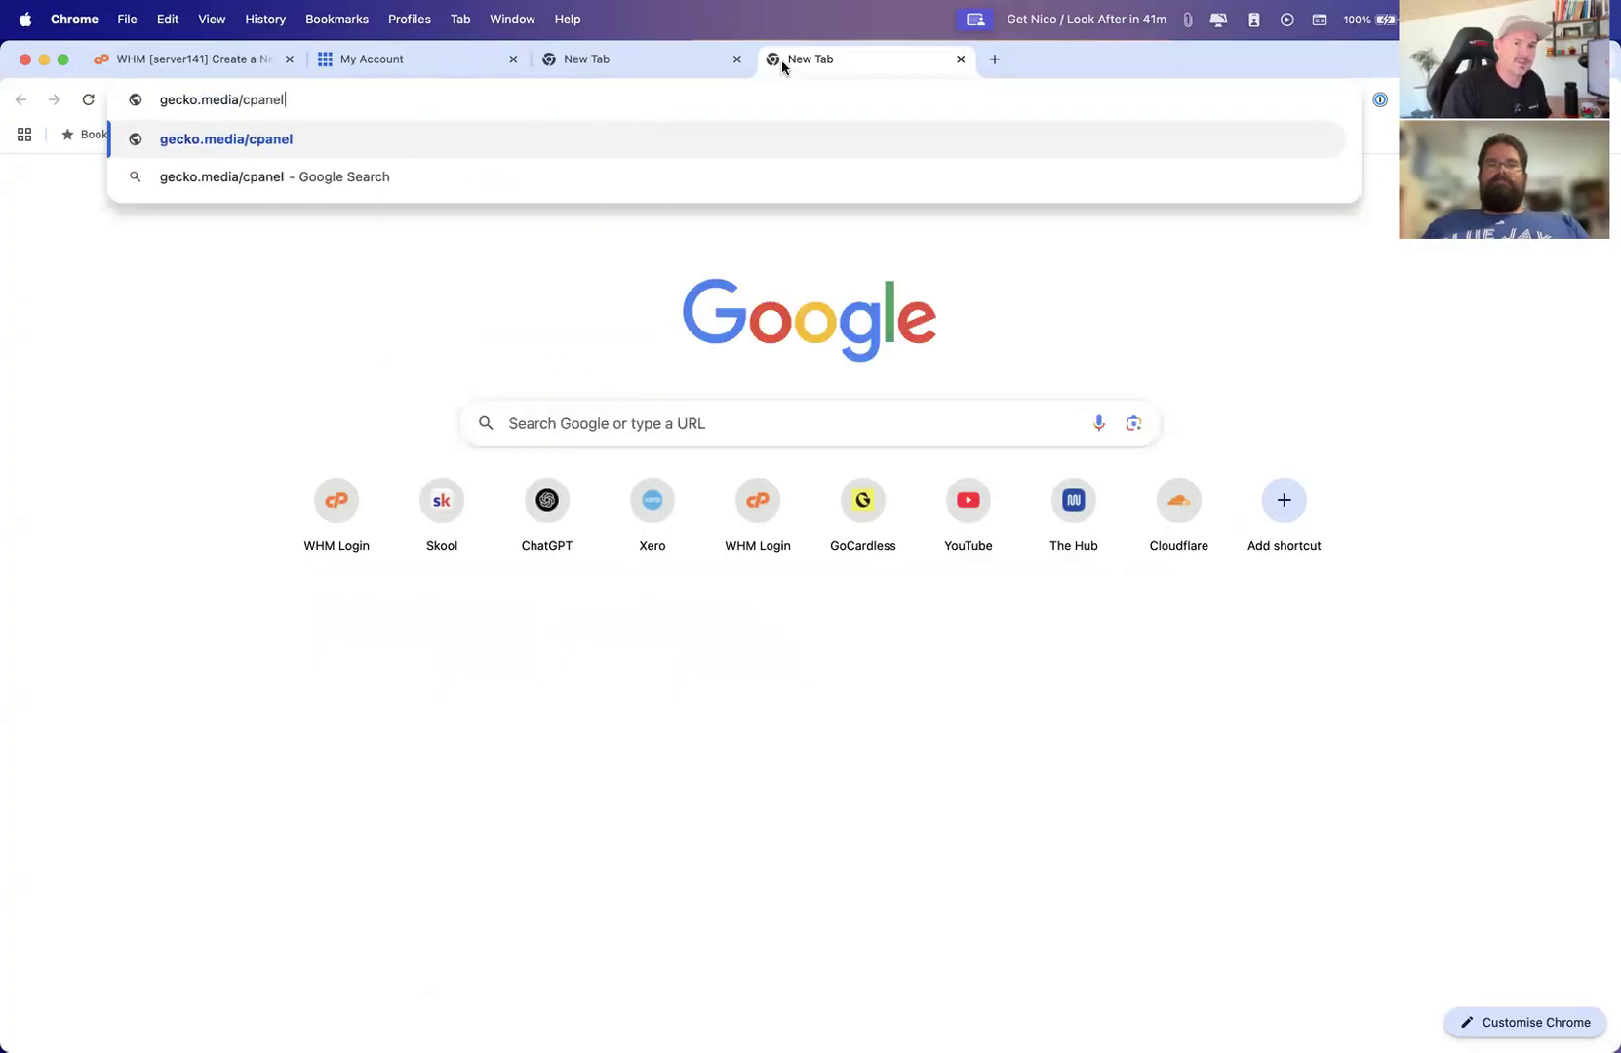
key("Return")
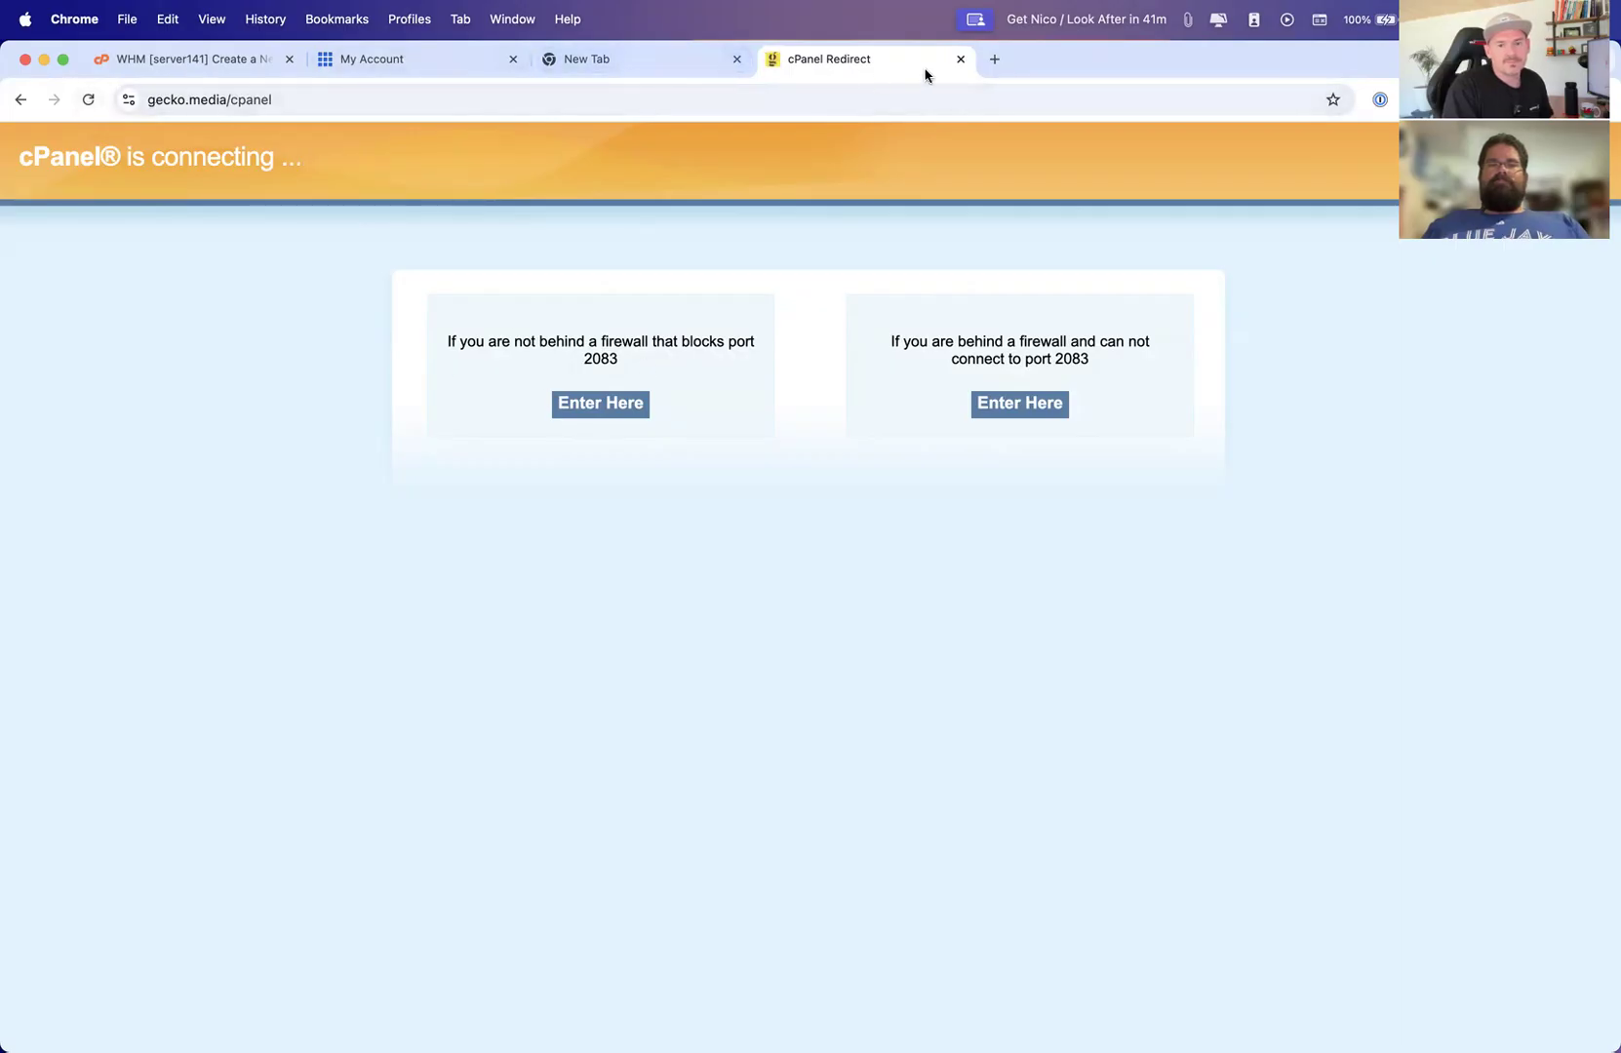
Open gecko.media/cpanel in a fresh tab and try entering through the port 2083 option
left_click(959, 60)
key("super+t")
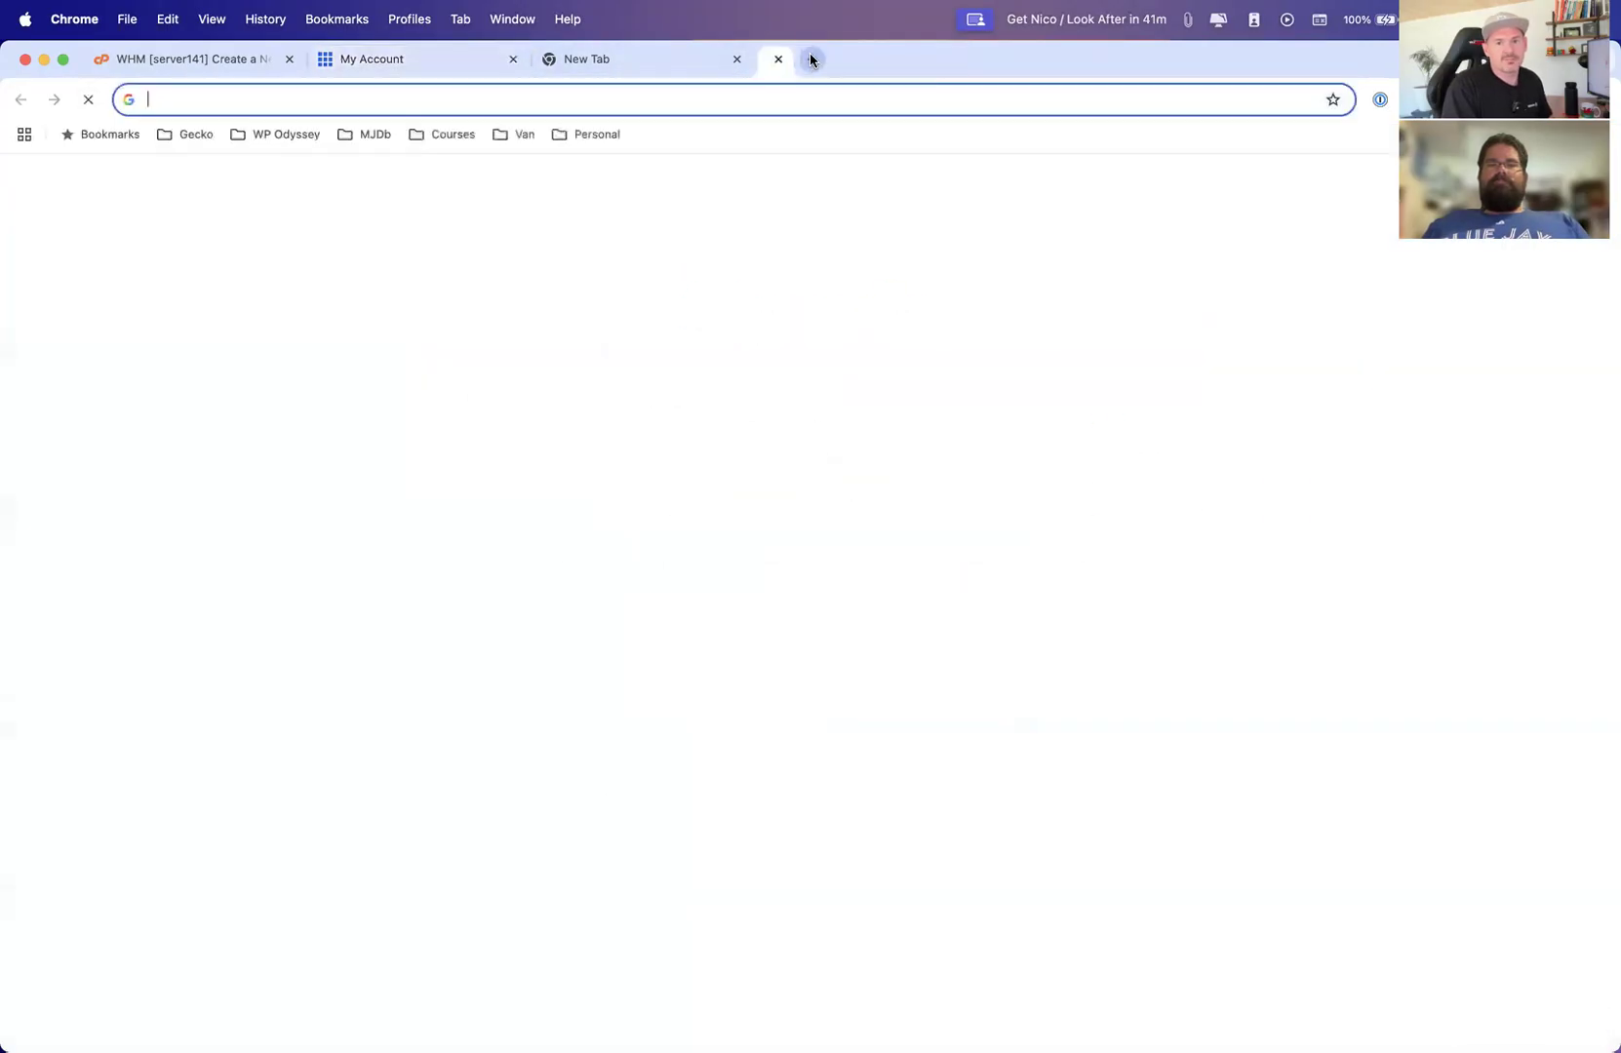
type("gecko.media/cpanel")
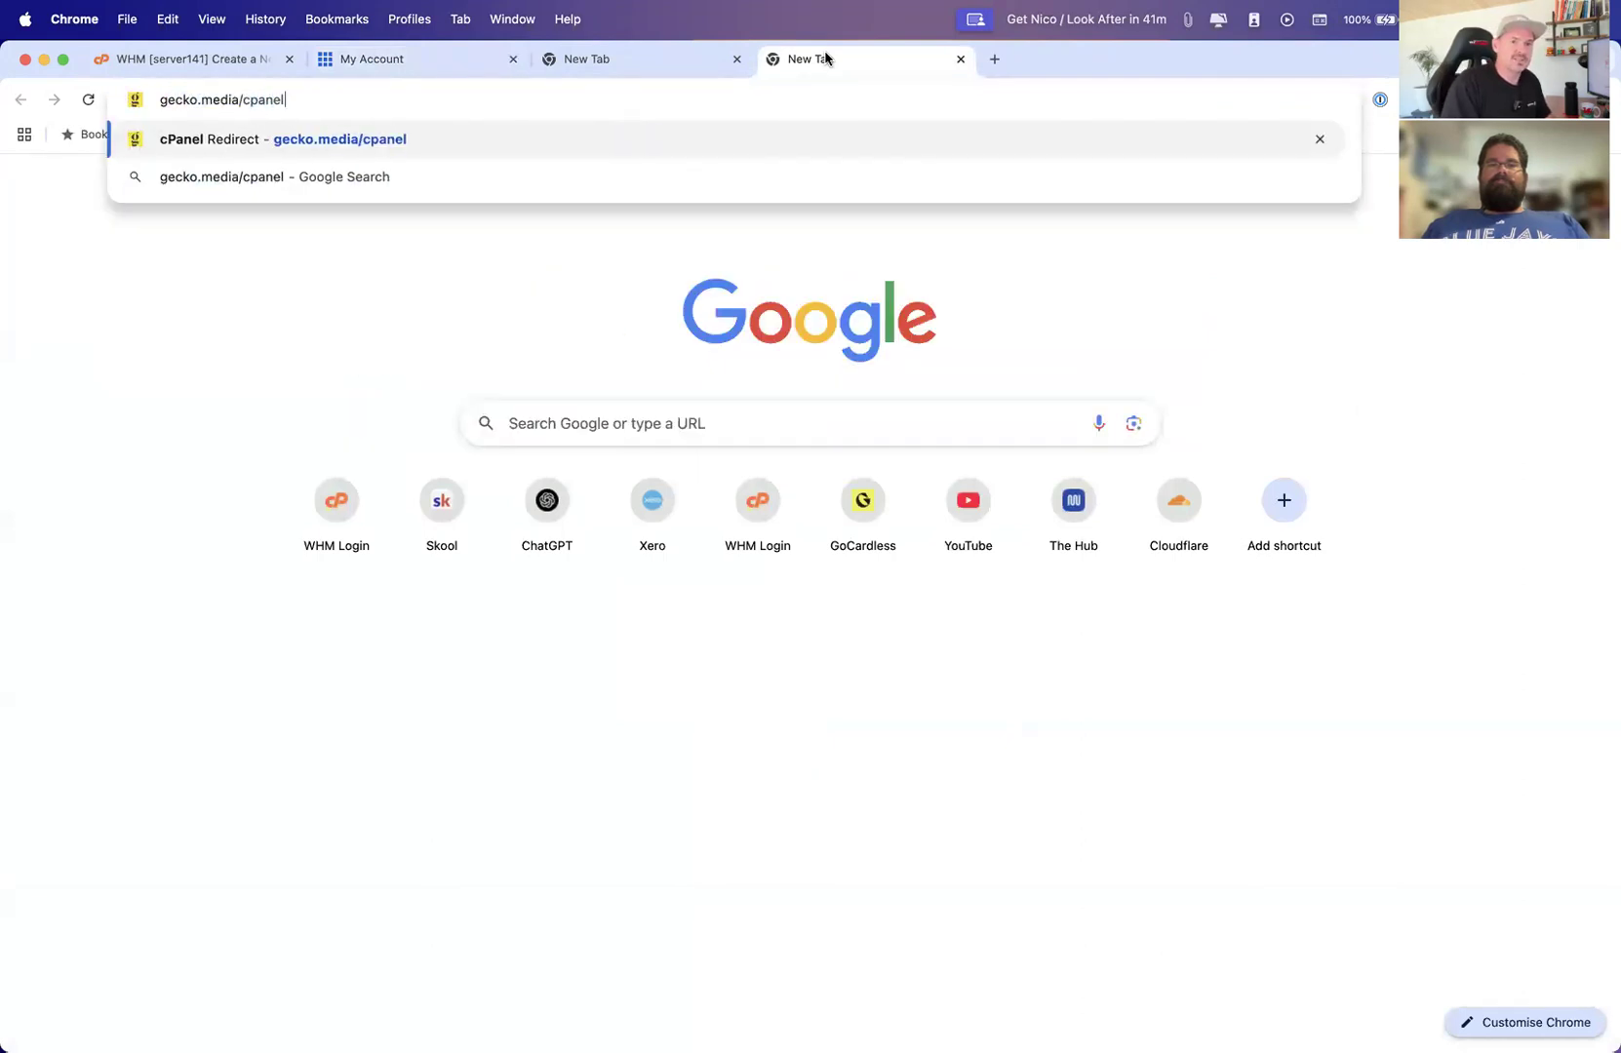
key("Return")
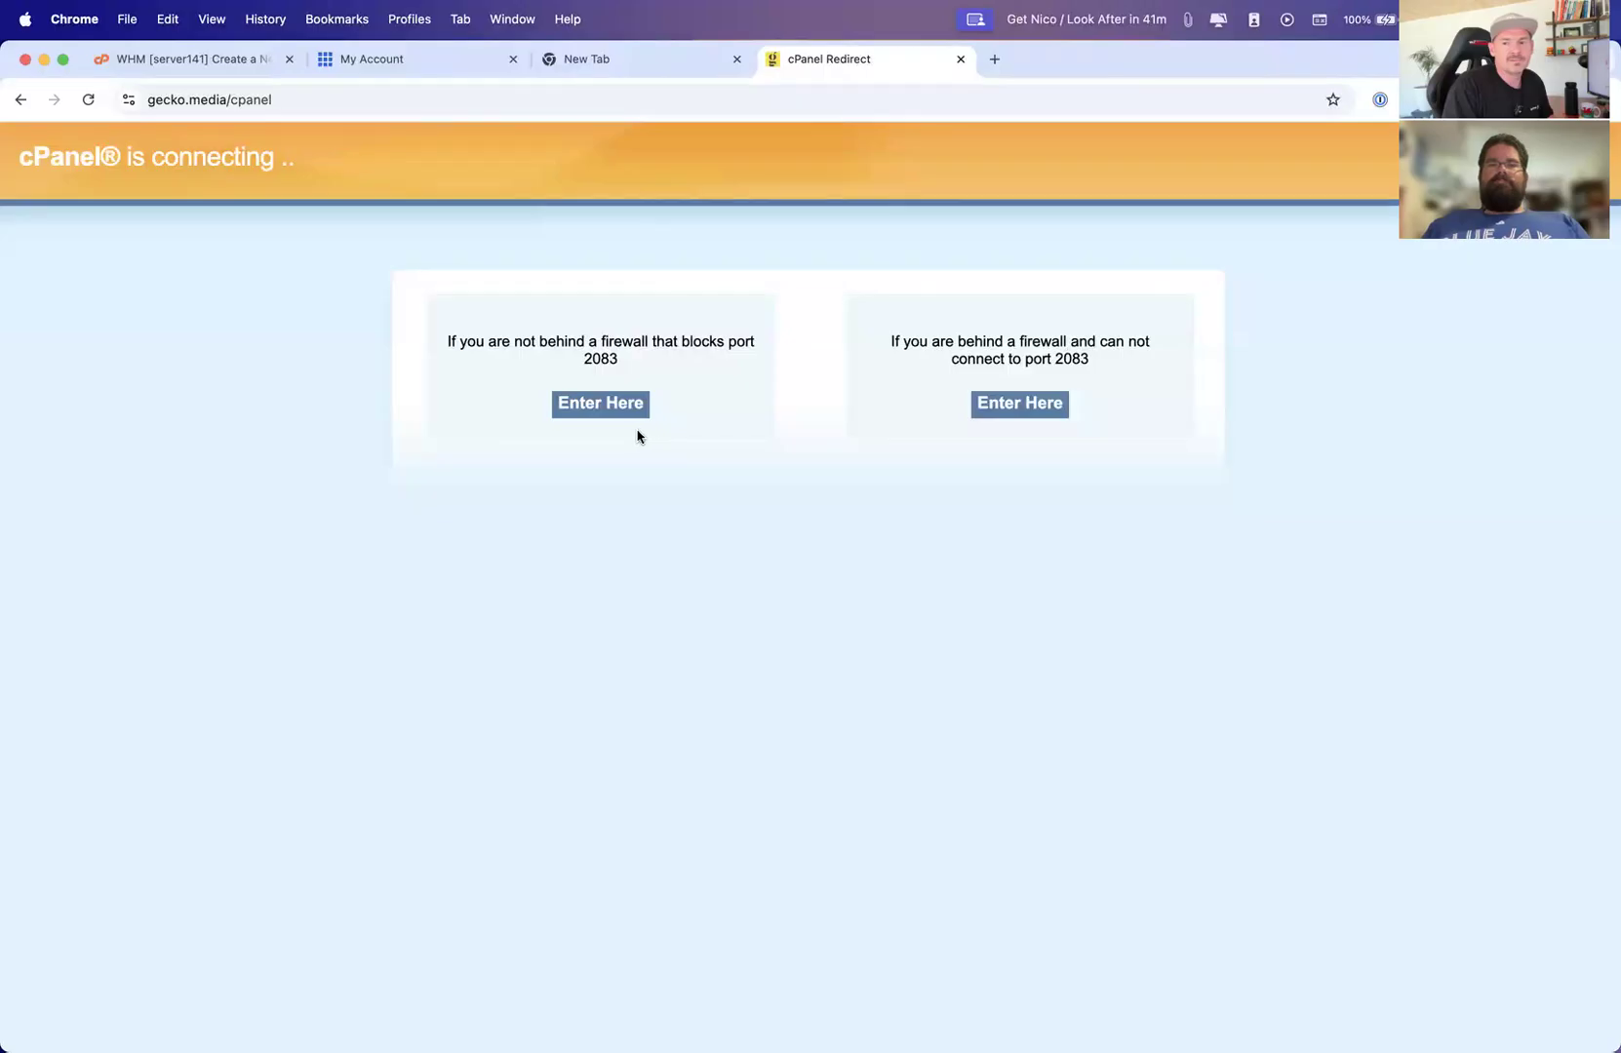
left_click(584, 410)
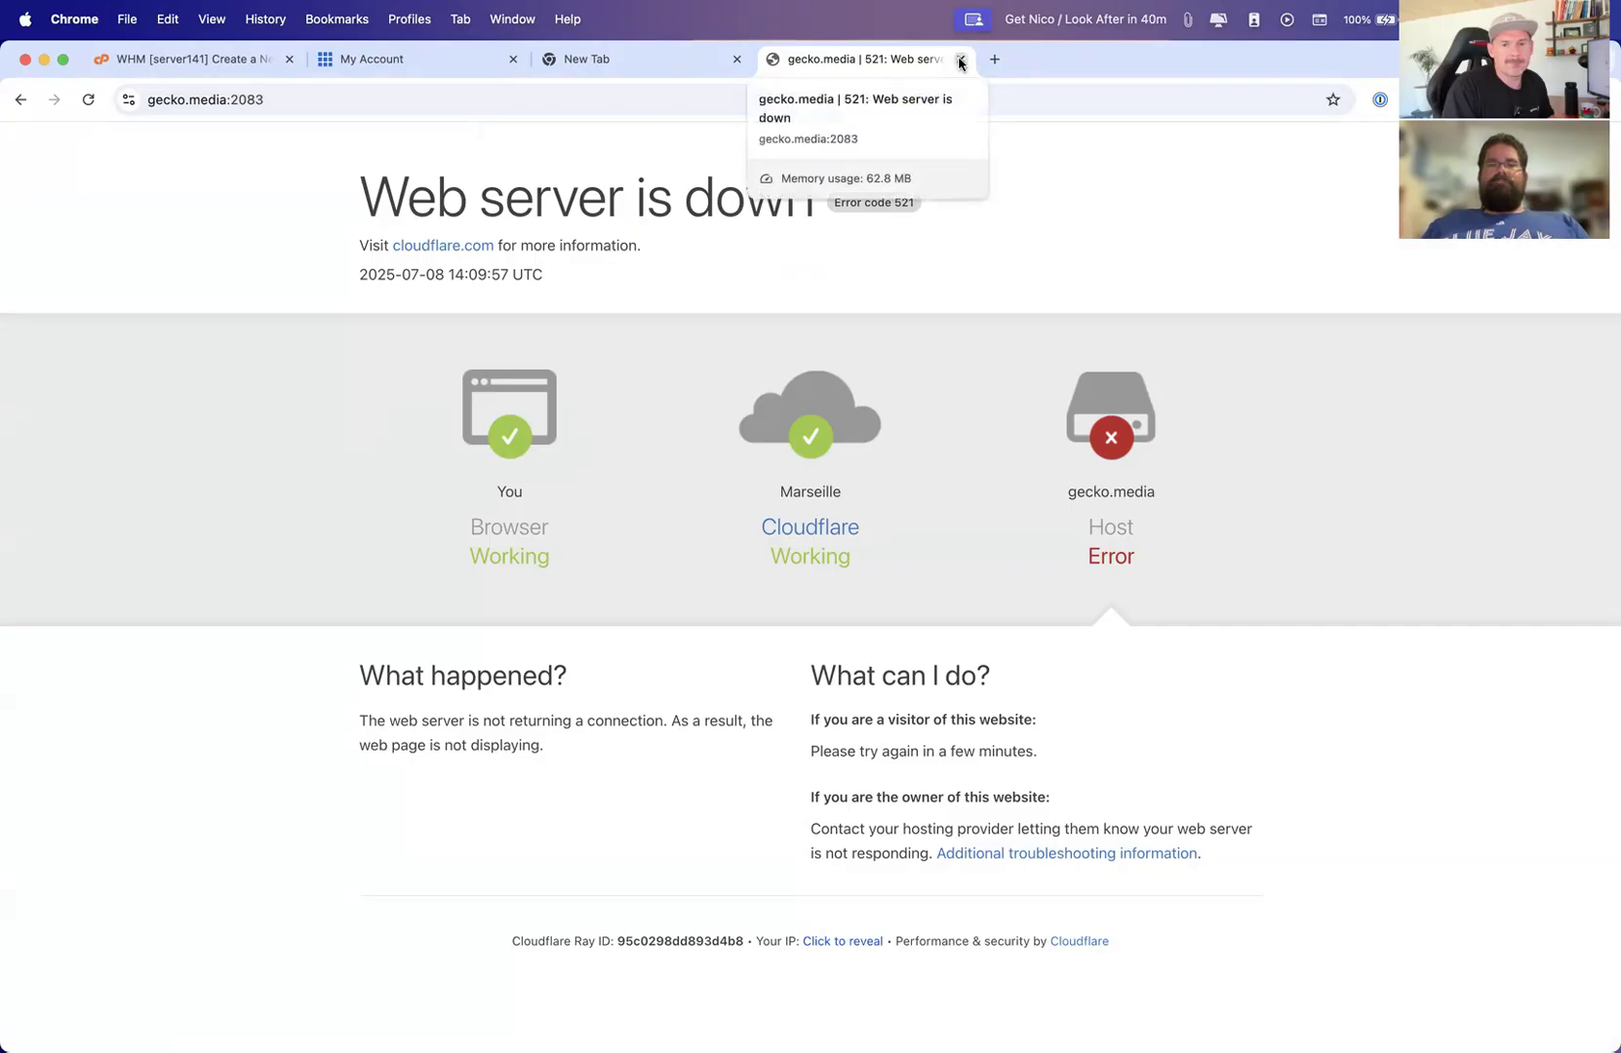
left_click(994, 59)
type("gecko")
key("Return")
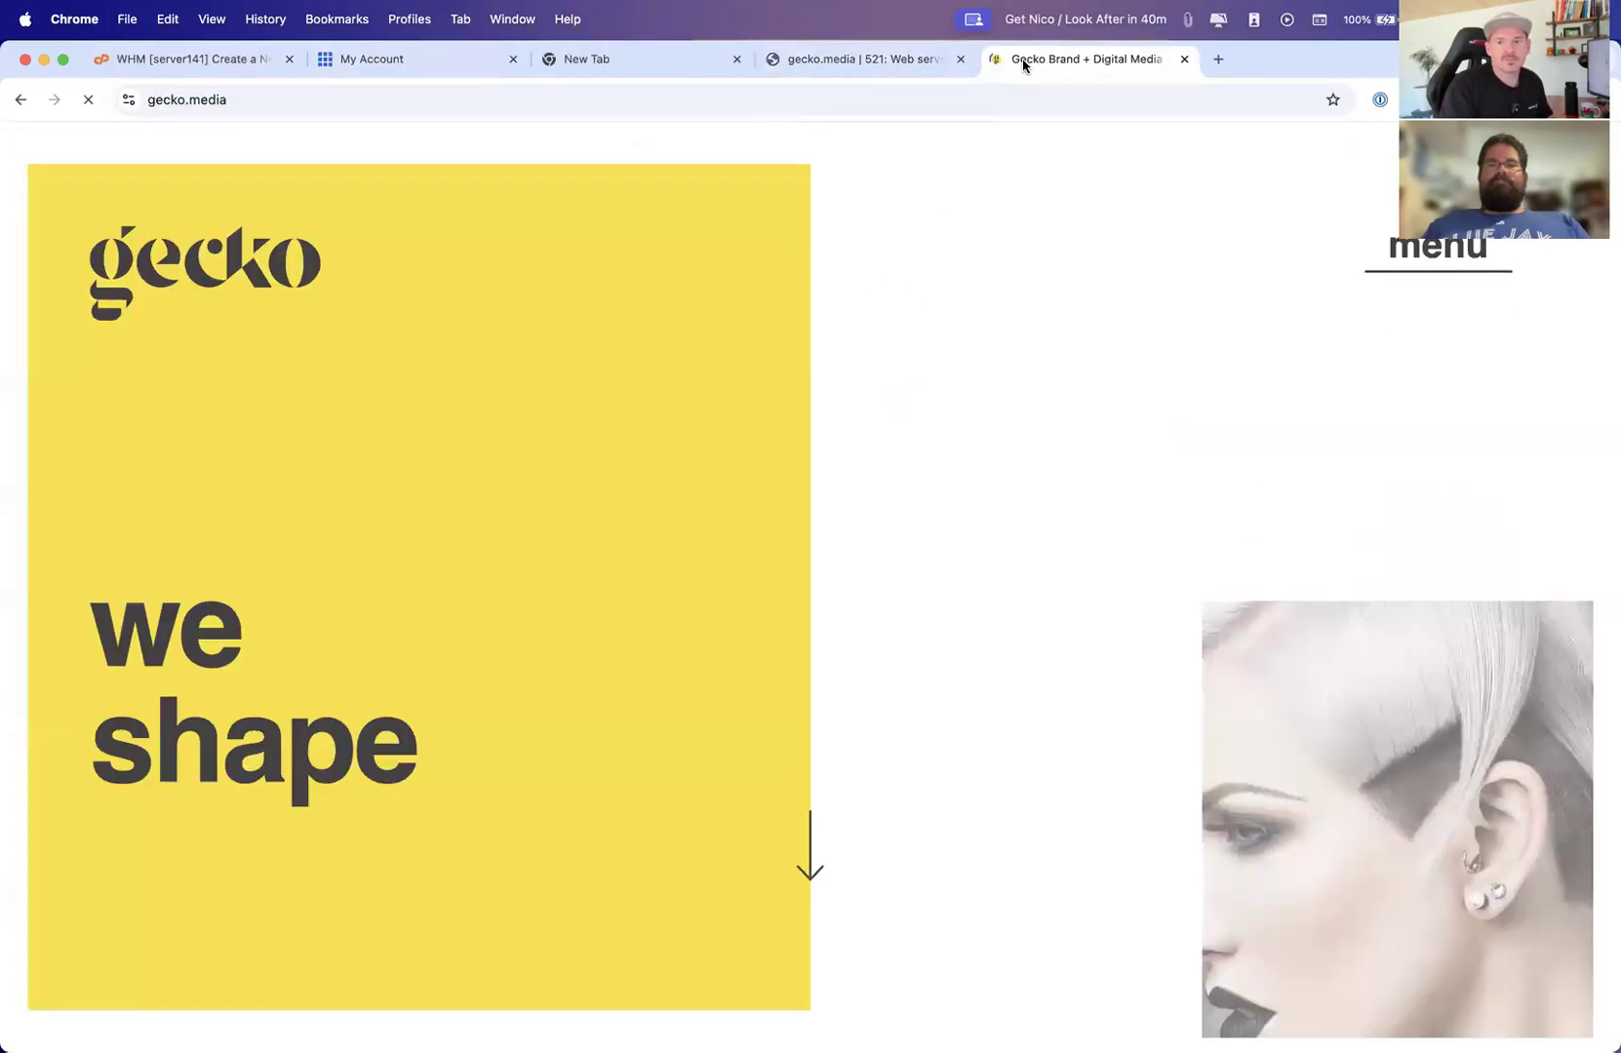
left_click(1184, 59)
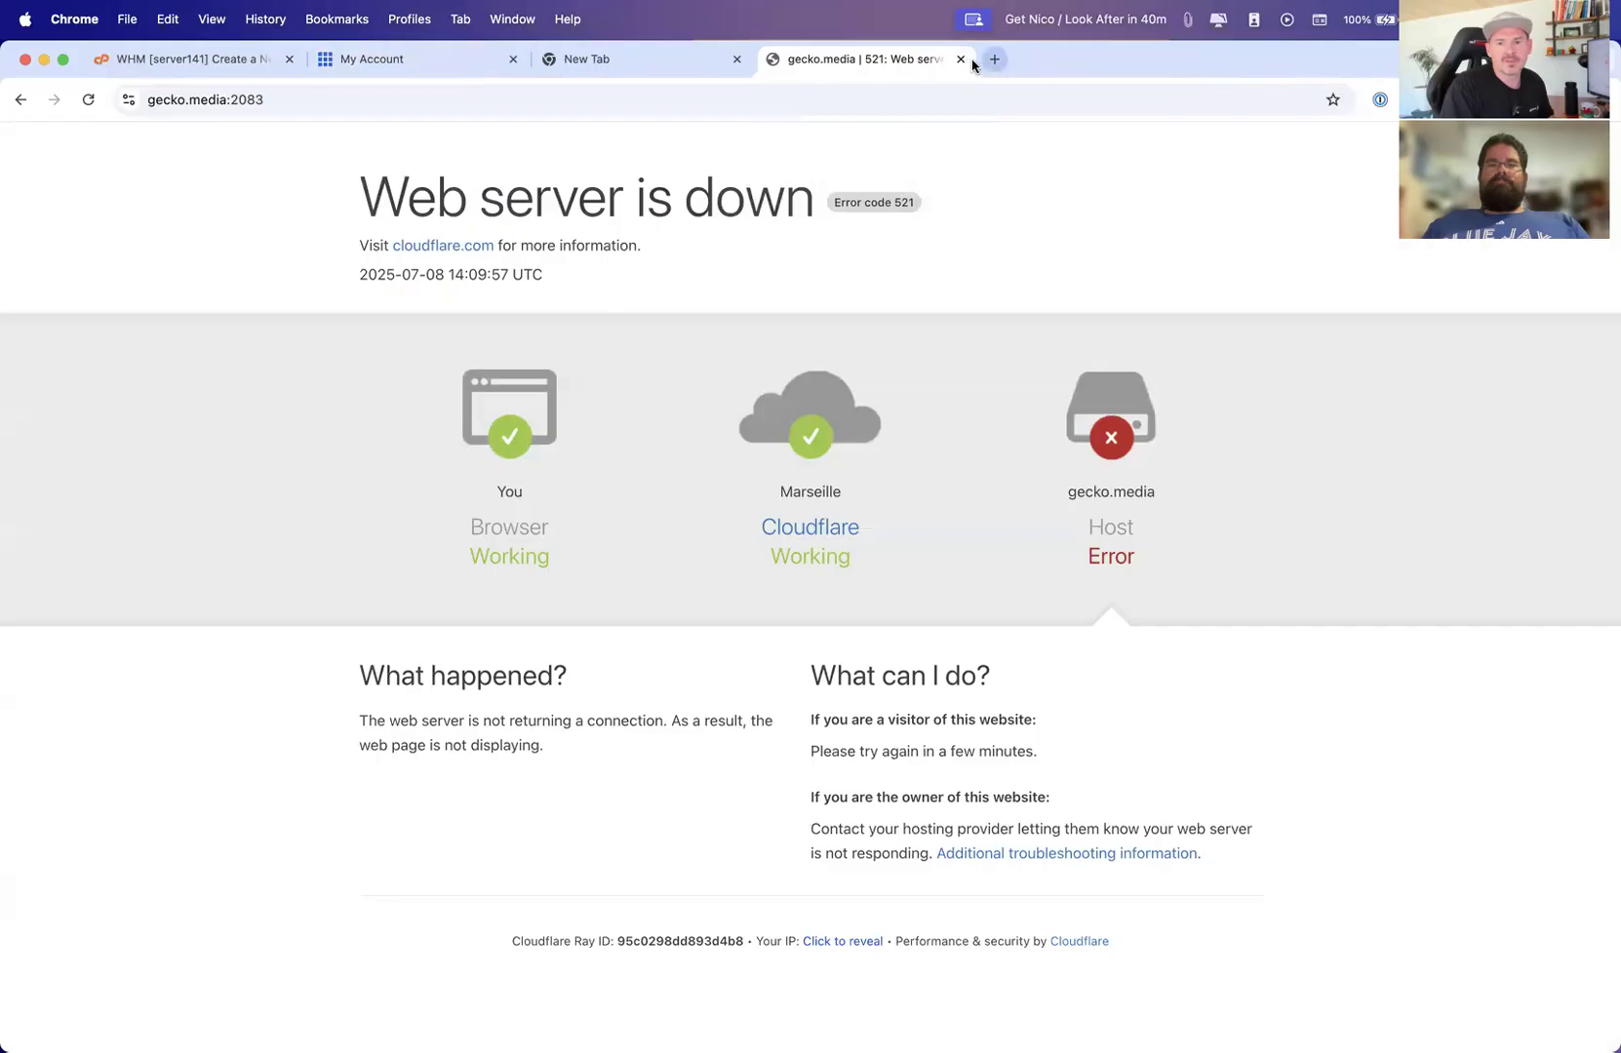
Return to WHM and open the List Accounts page through the tool search
left_click(185, 58)
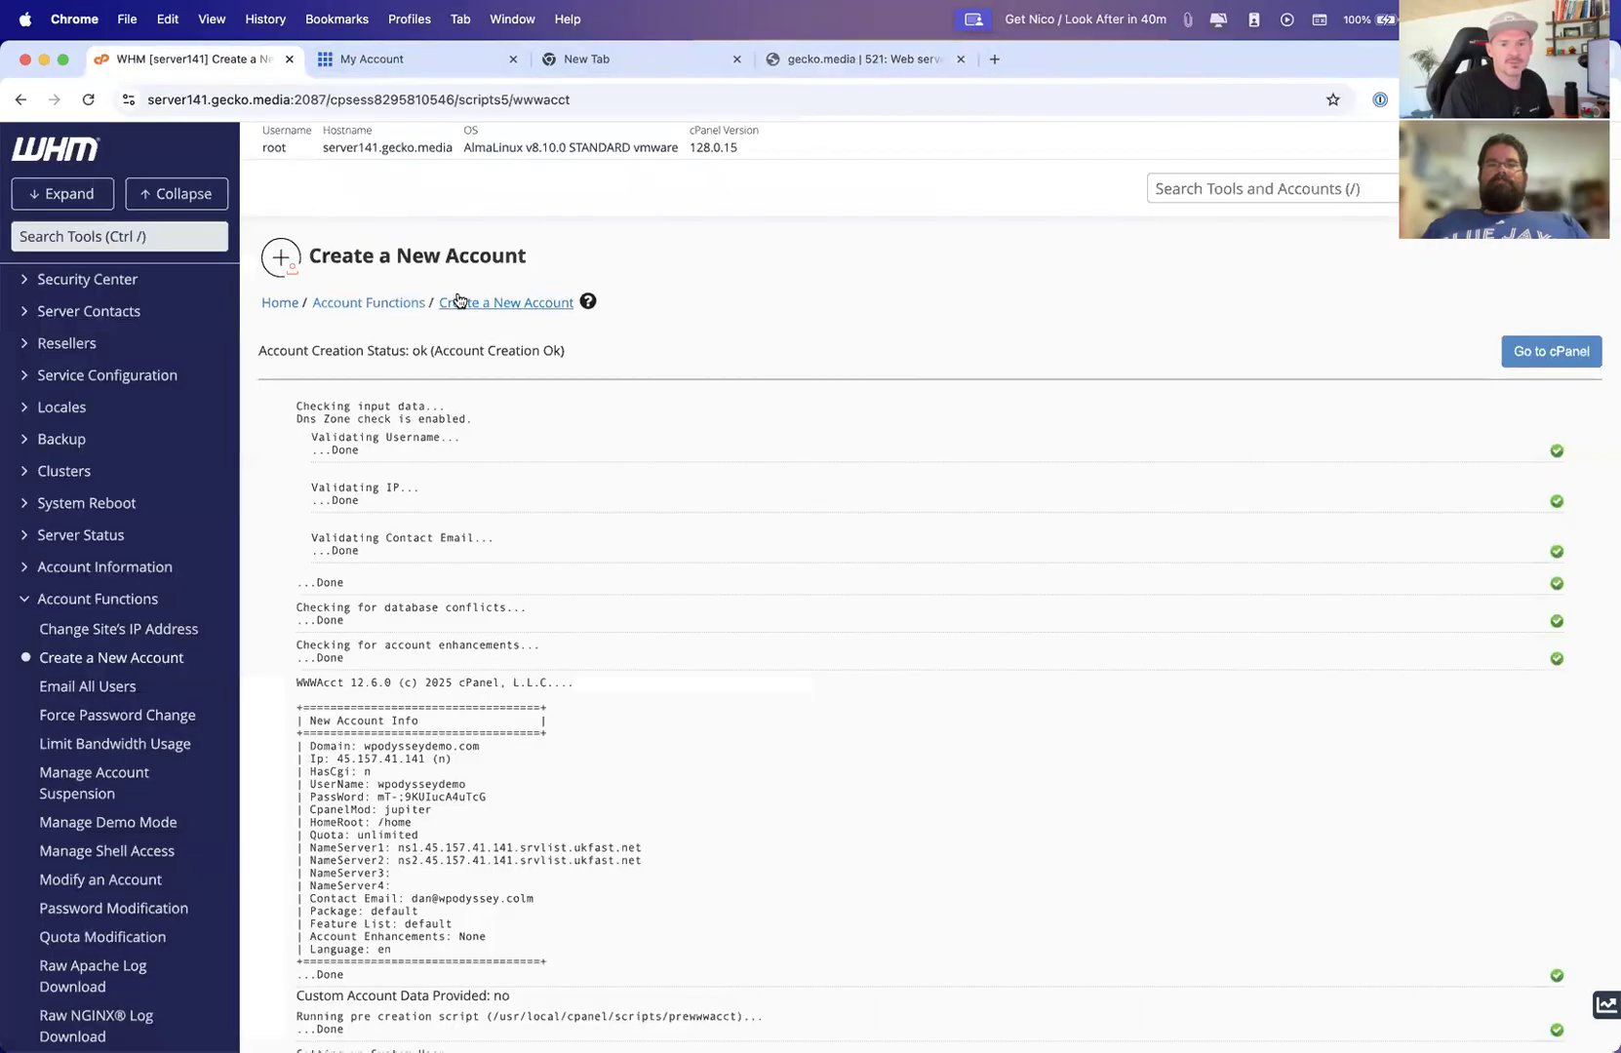
left_click(1284, 186)
type("lis")
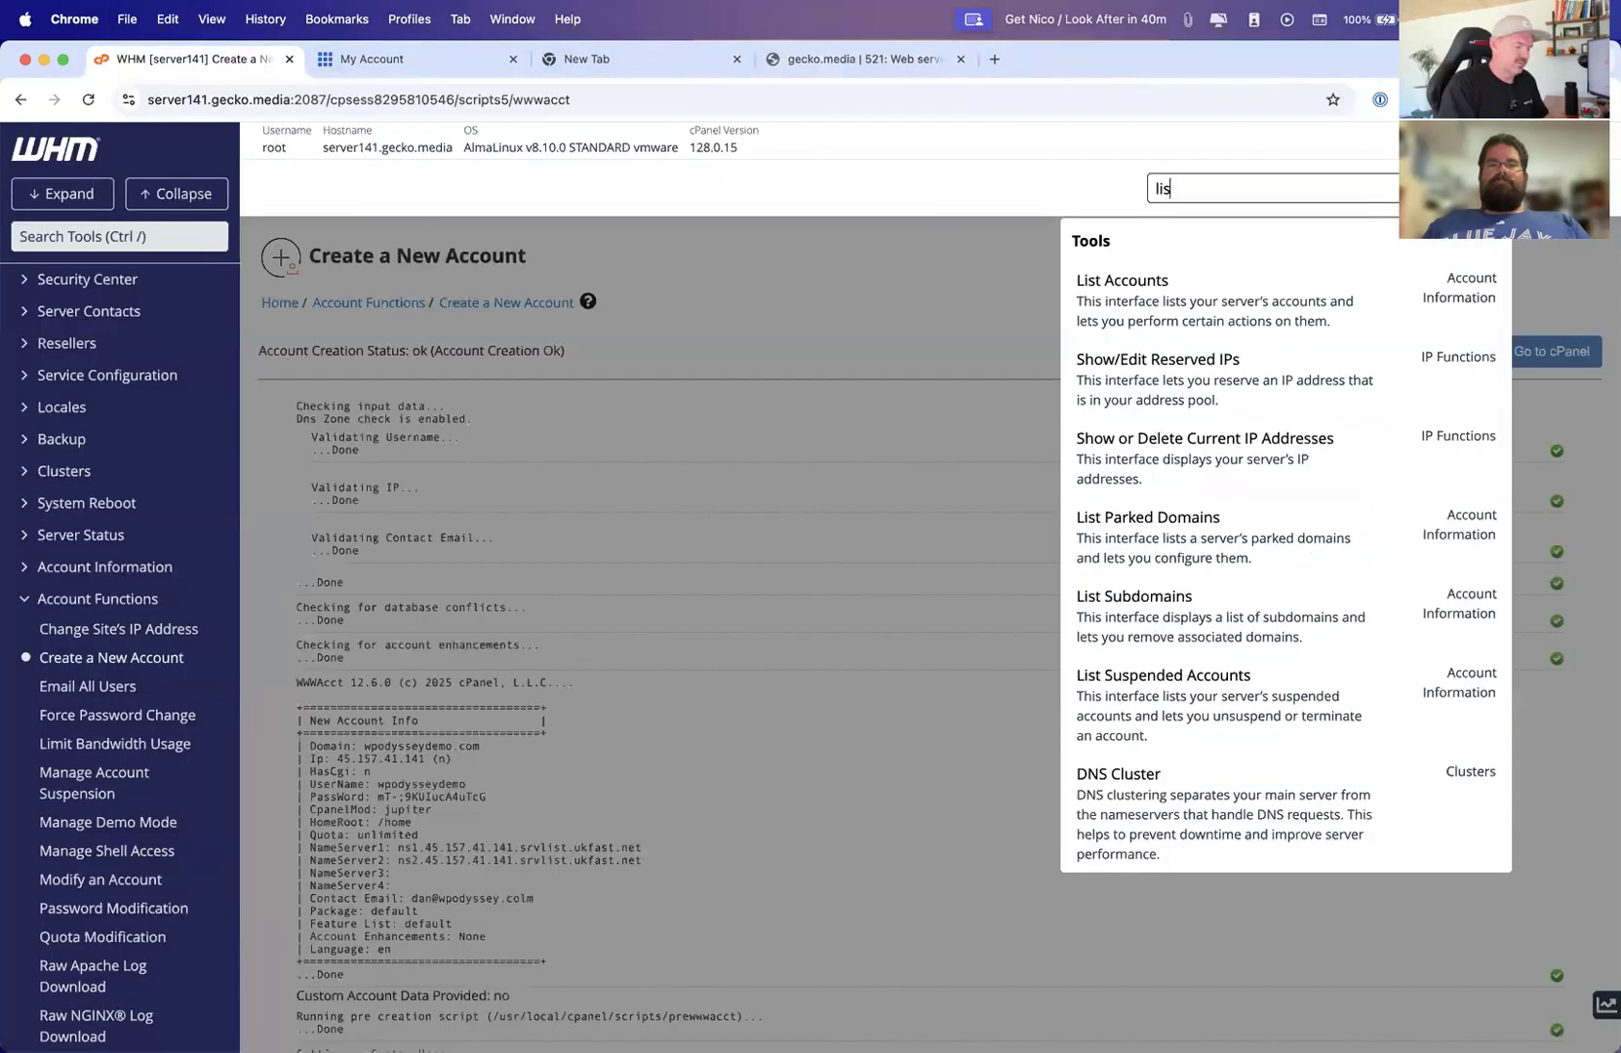
type("t")
left_click(1183, 282)
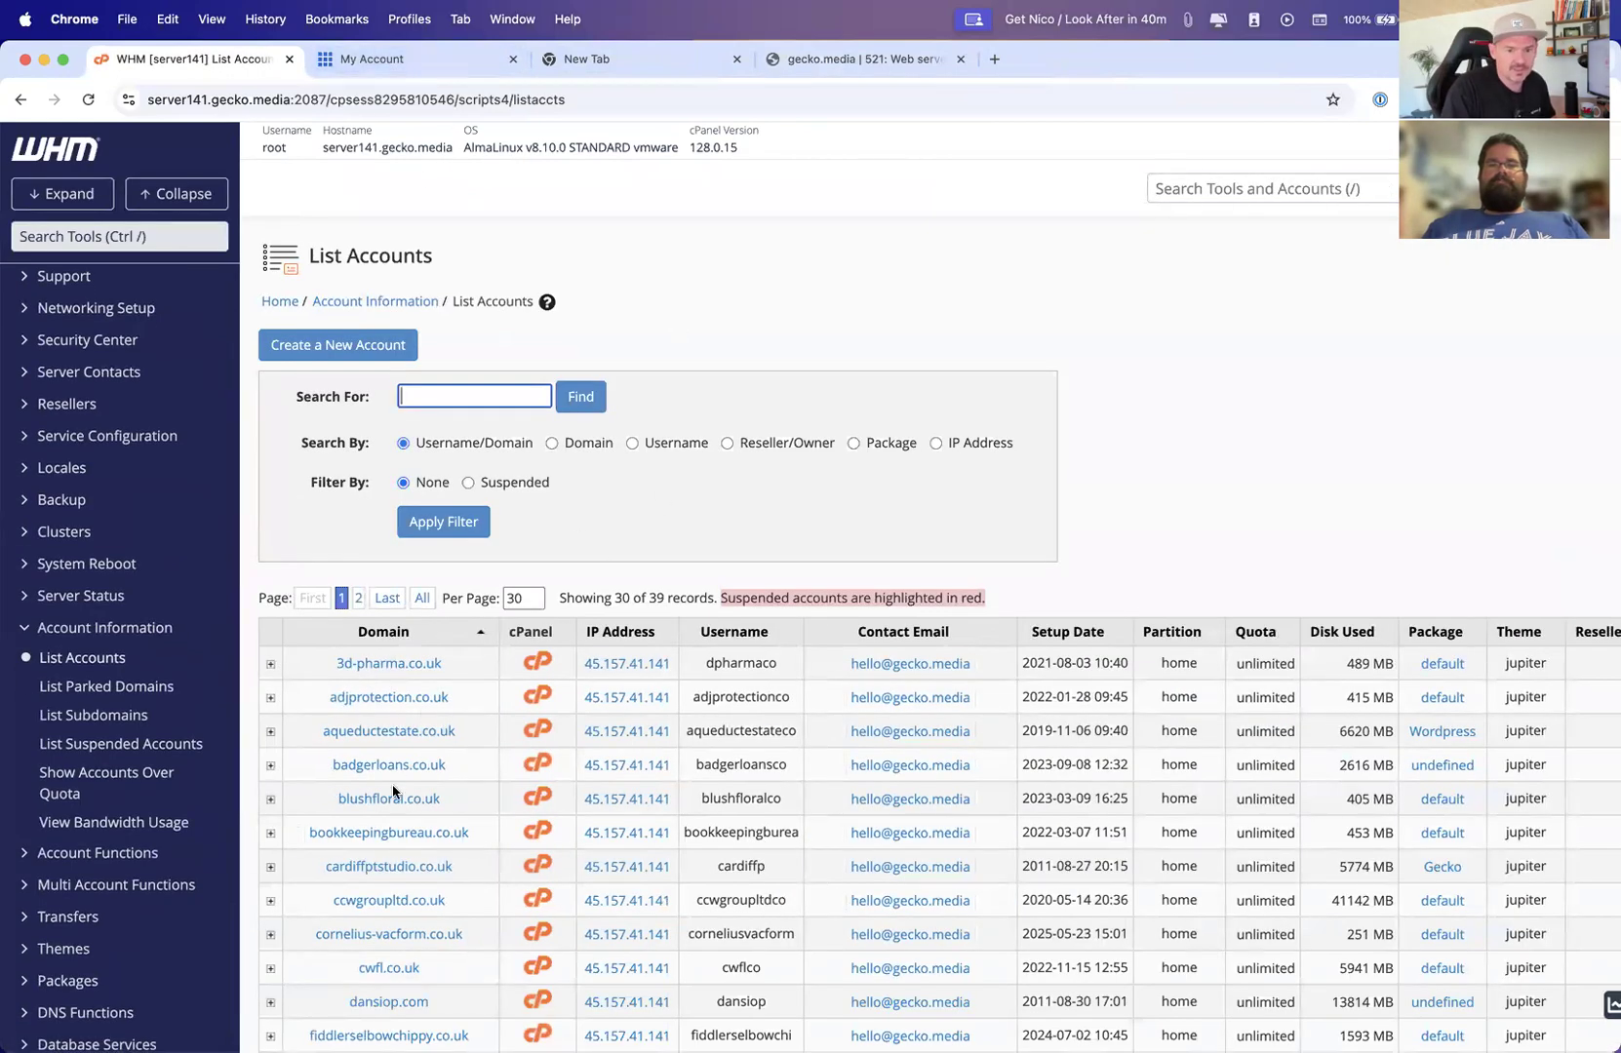
scroll(409, 865, "down", 3)
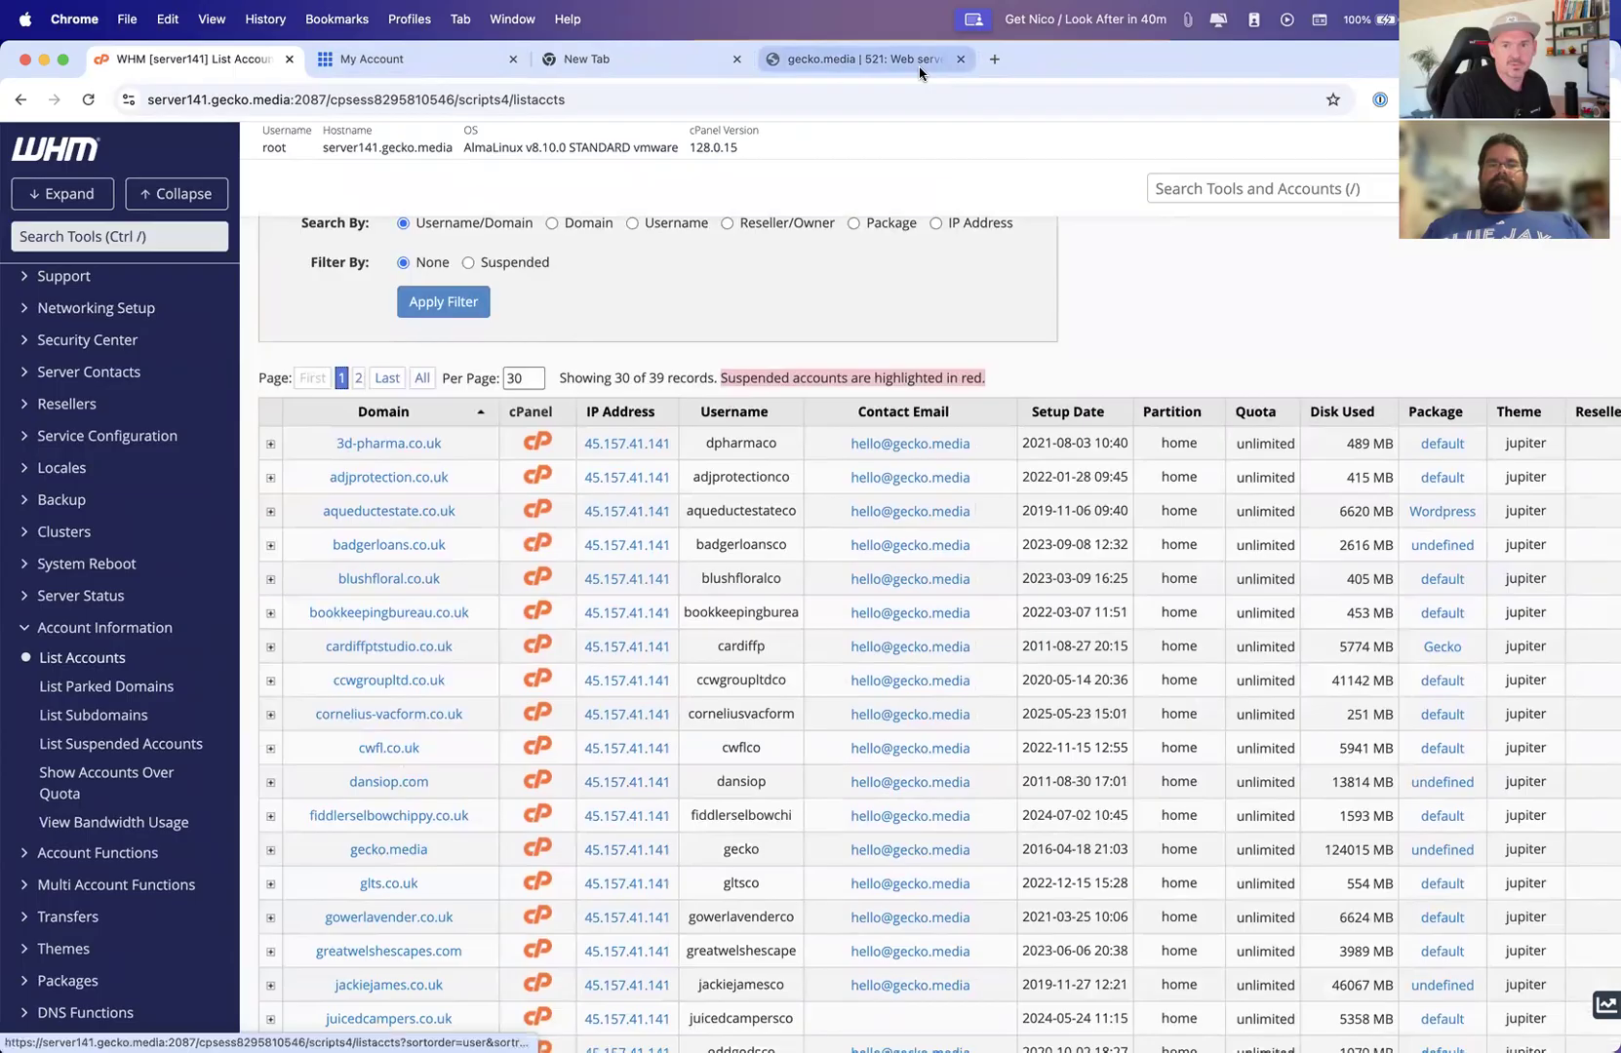
Open dansiop.com/cpanel in a new tab to reach the cPanel login page
left_click(994, 58)
type("dansiop")
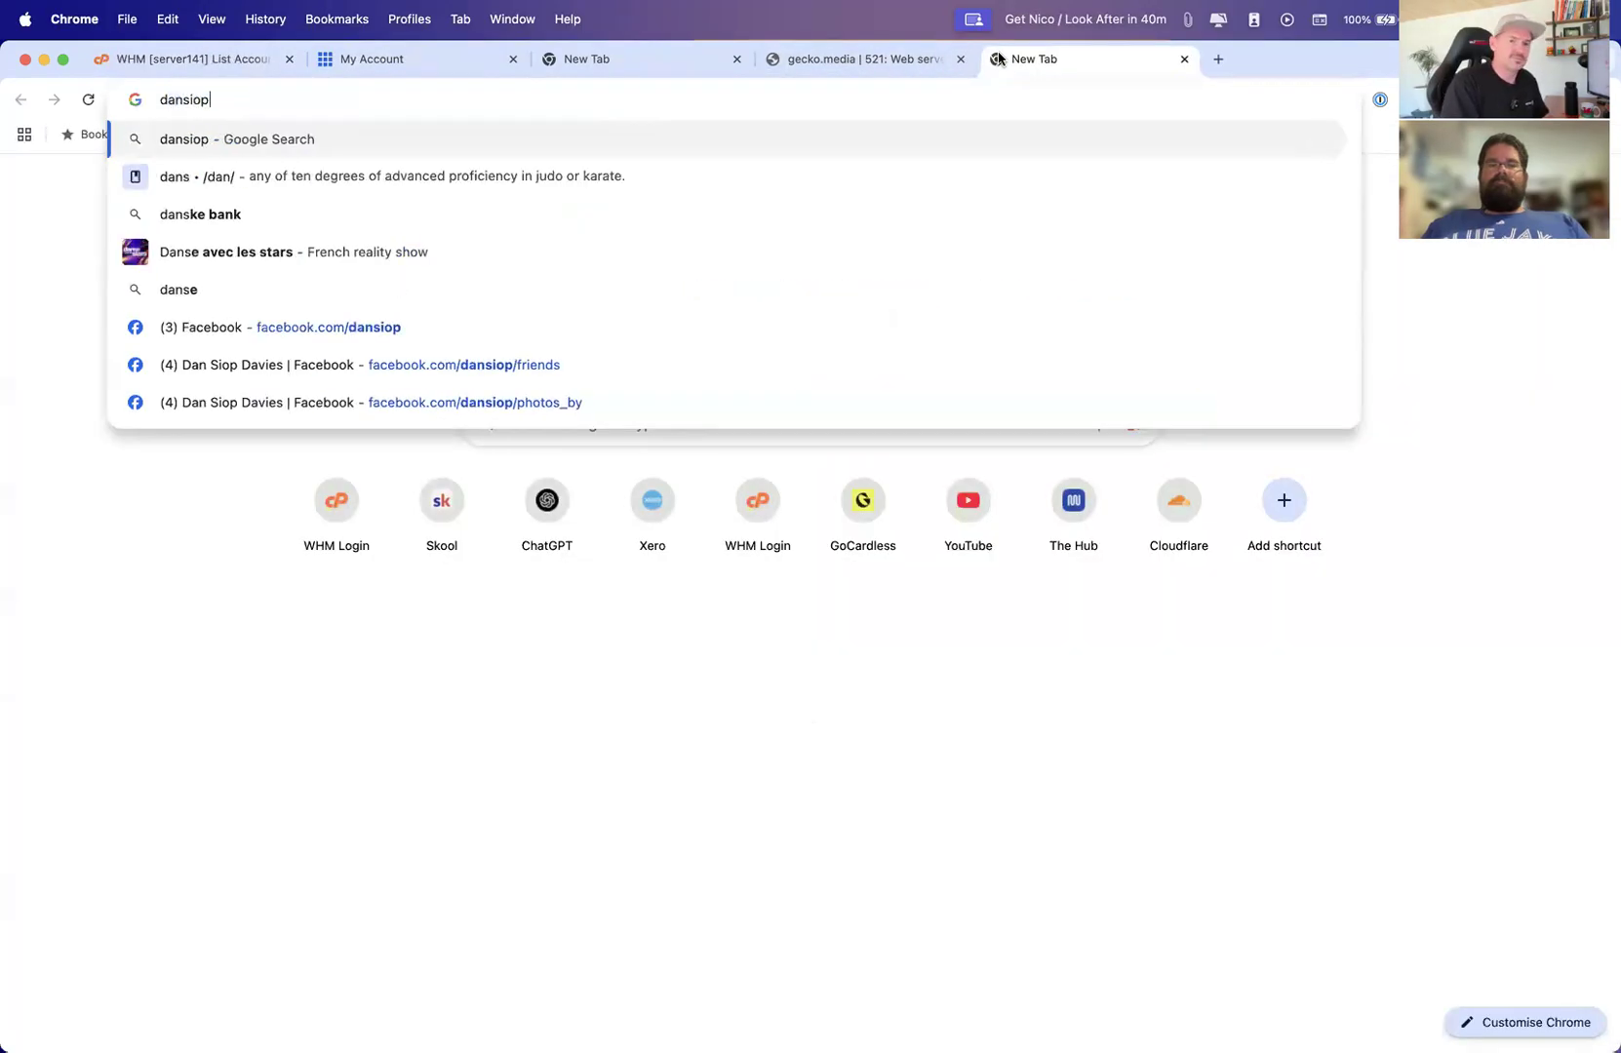
type(".com/cp[ane")
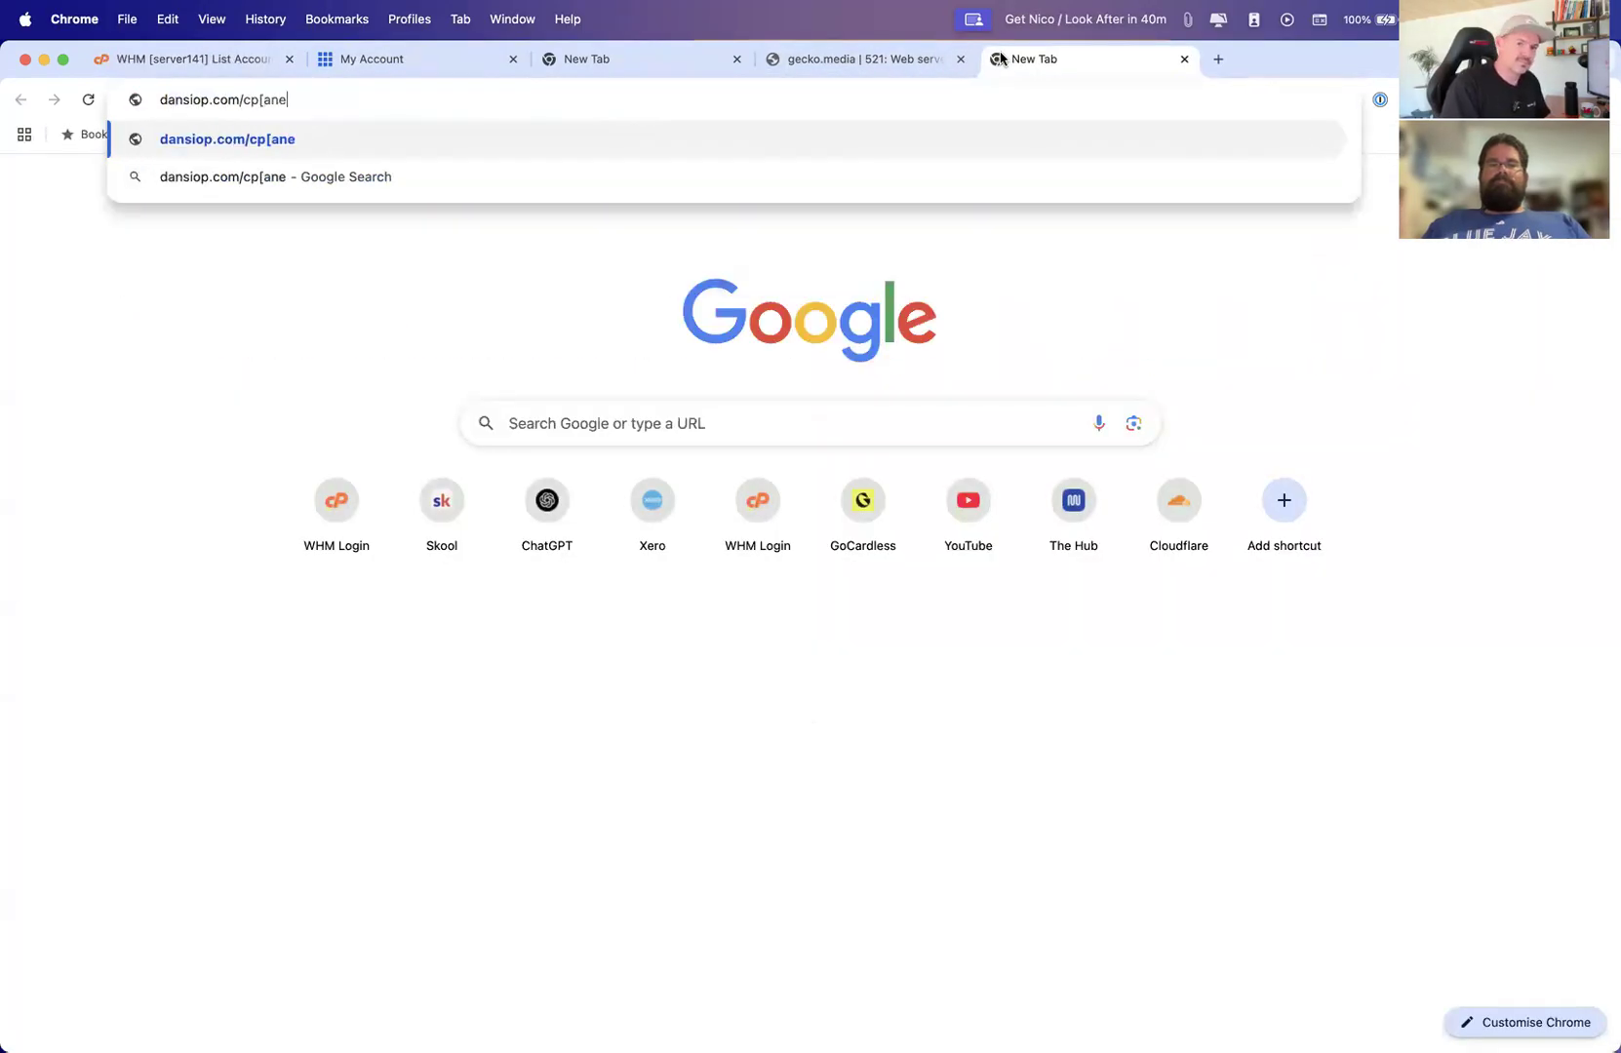
key("BackSpace")
key("BackSpace")
key("BackSpace")
key("BackSpace")
type("anel")
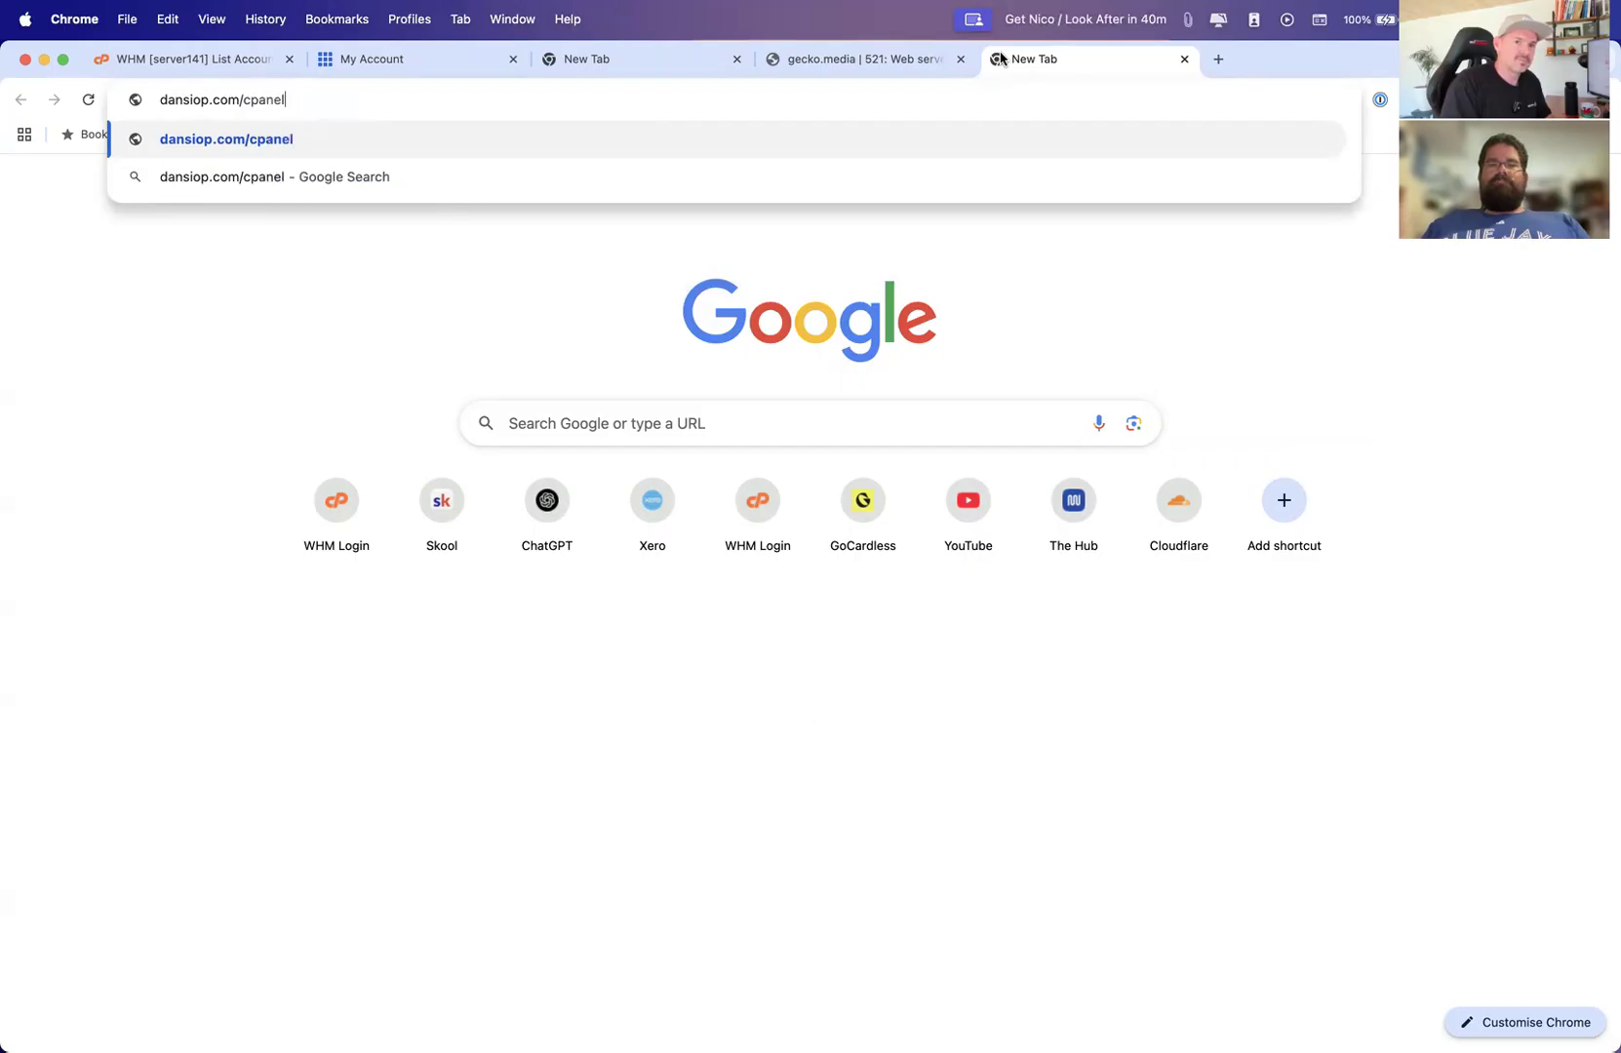
key("Return")
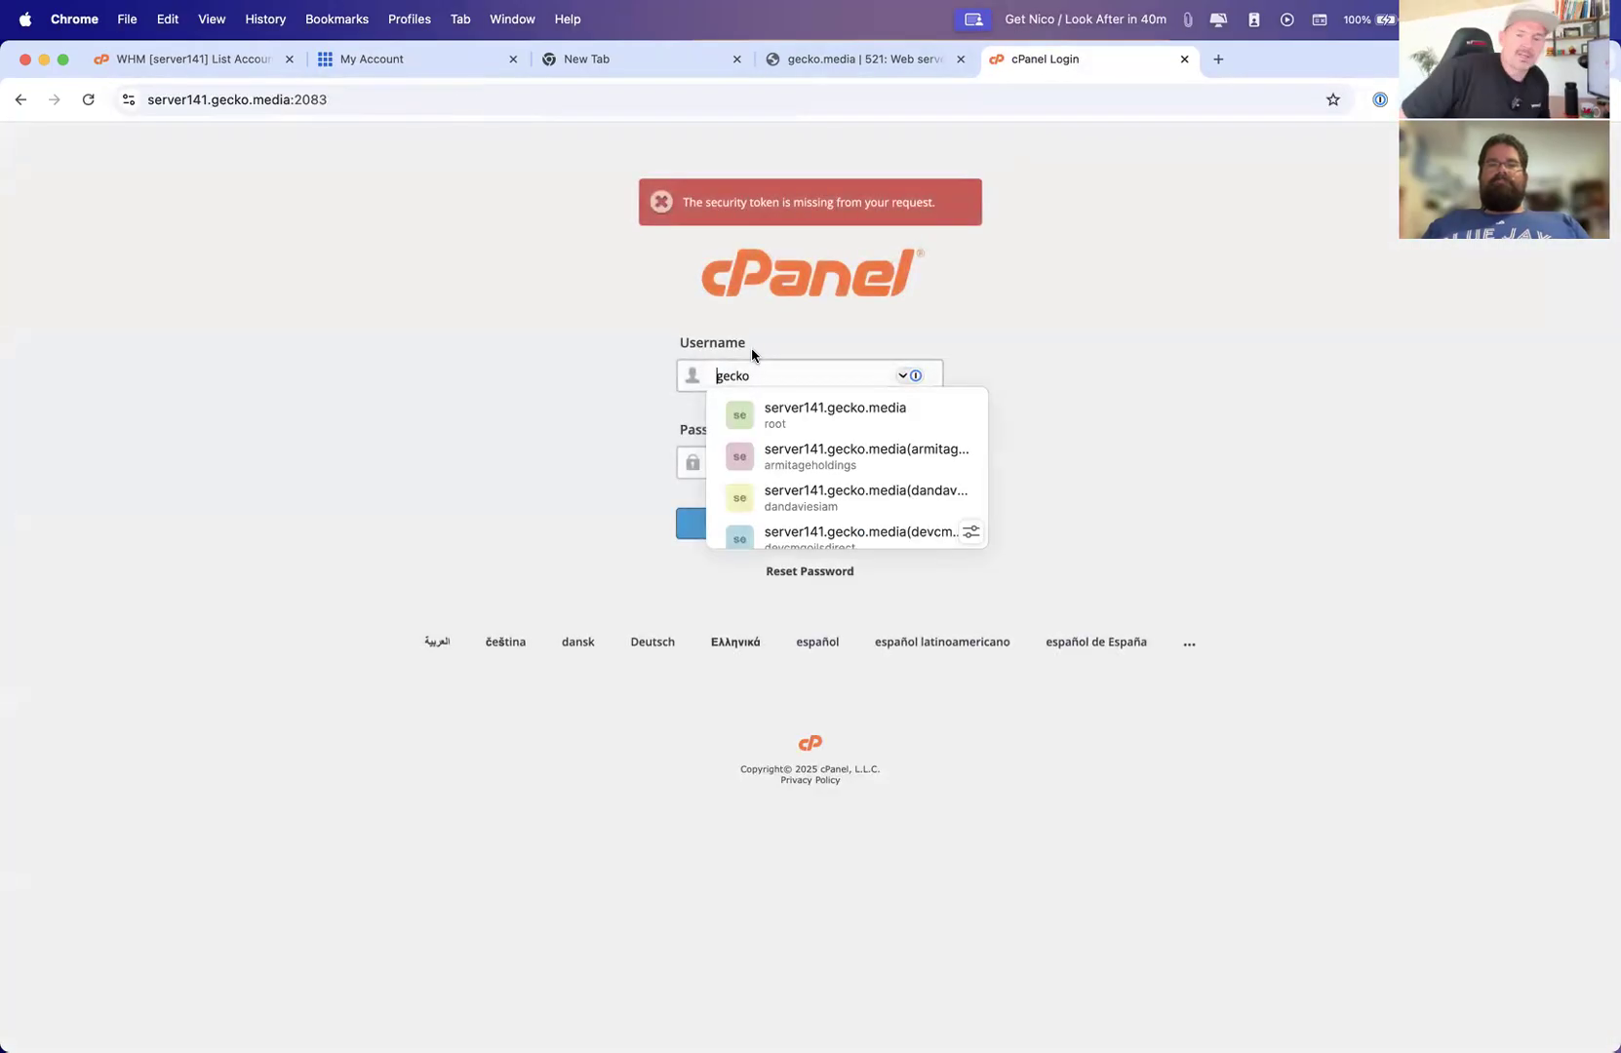
Change the server address port to 2087 to show the WHM login
left_click(339, 101)
left_click(300, 101)
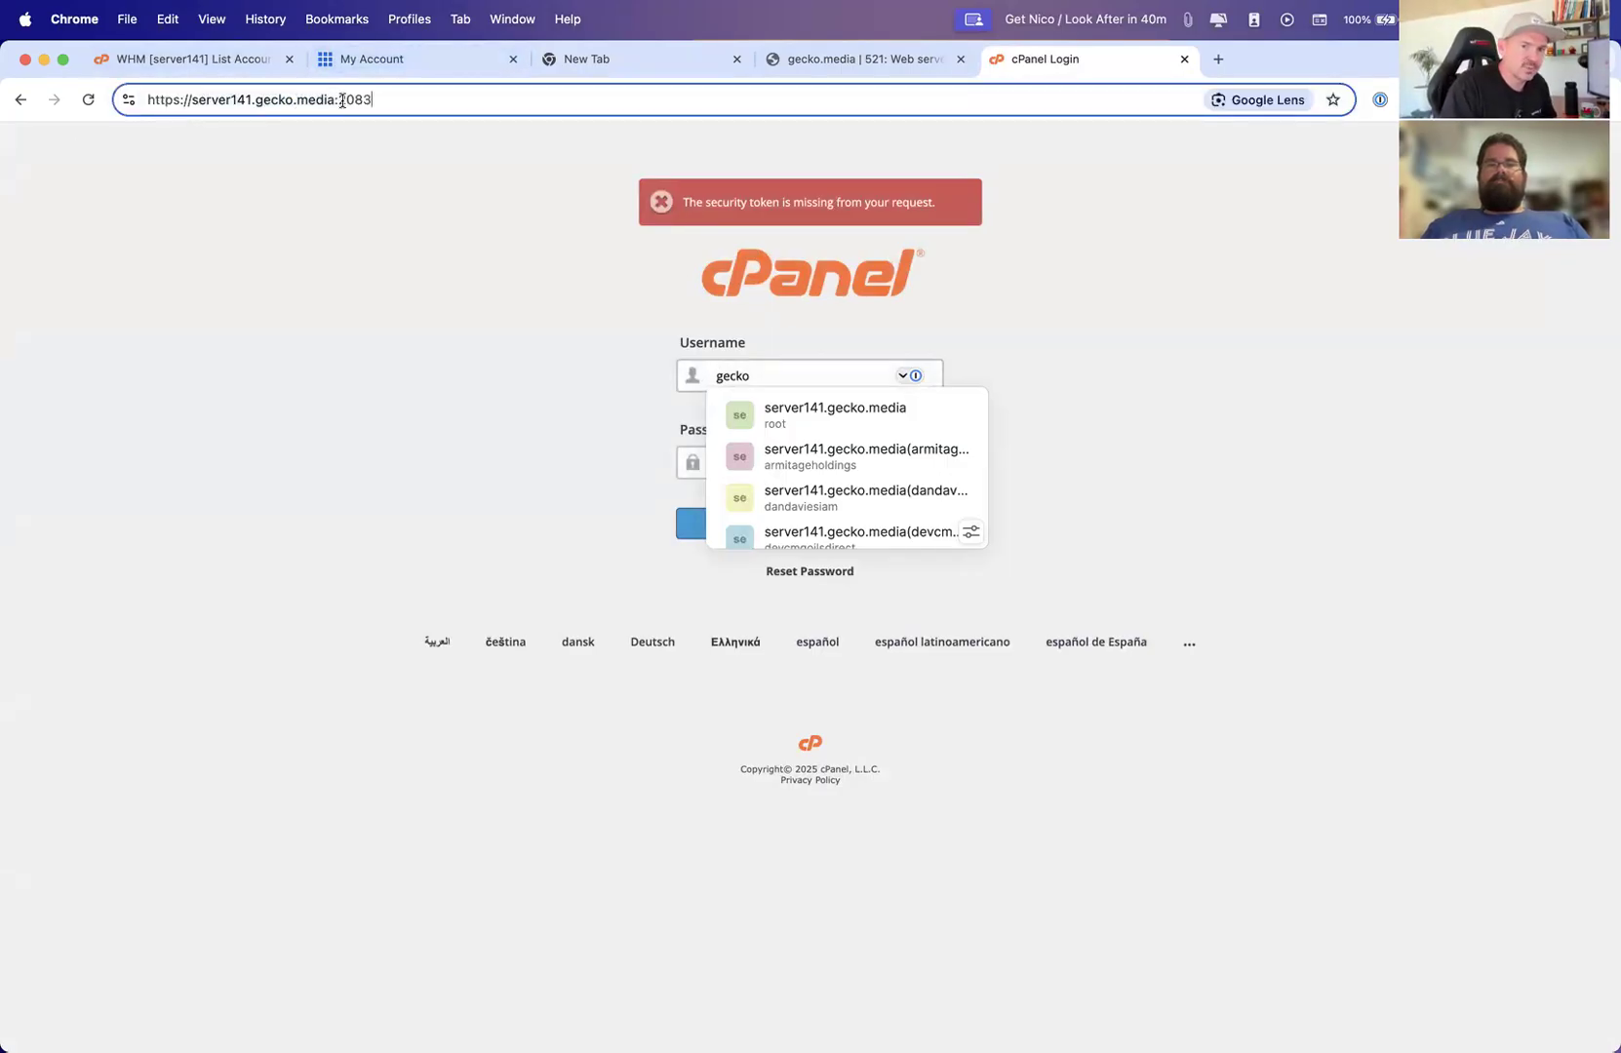
key("ctrl+Up")
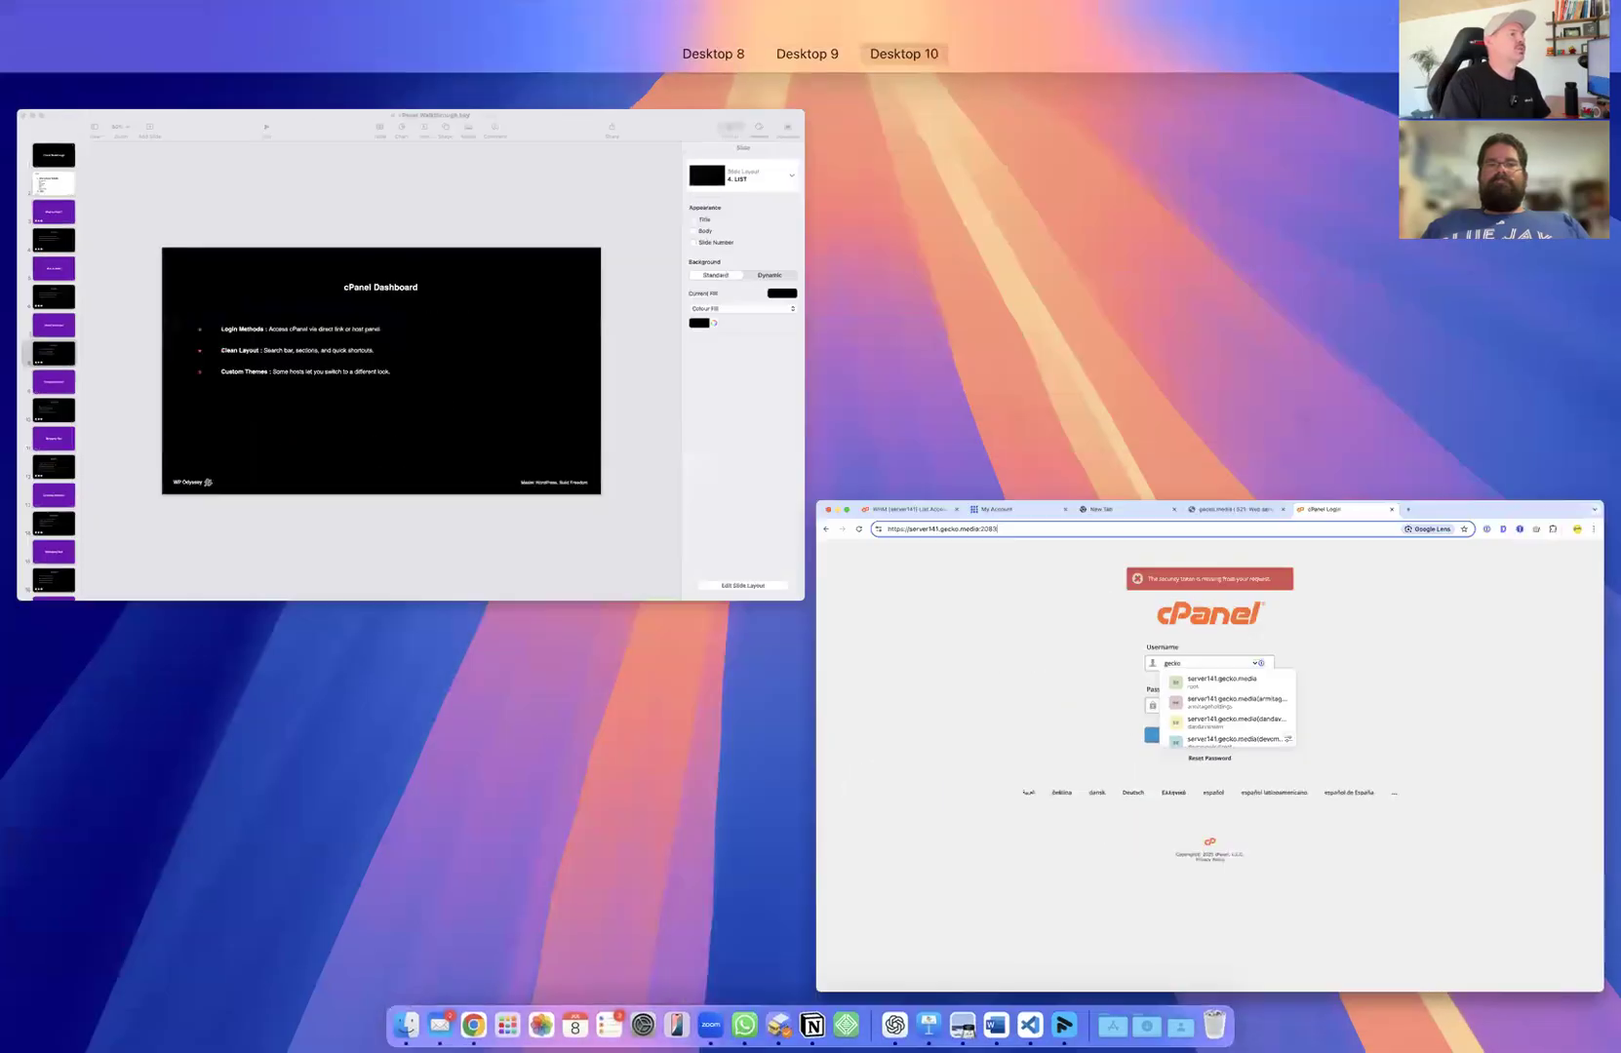
key("ctrl+Up")
key("ctrl+Up")
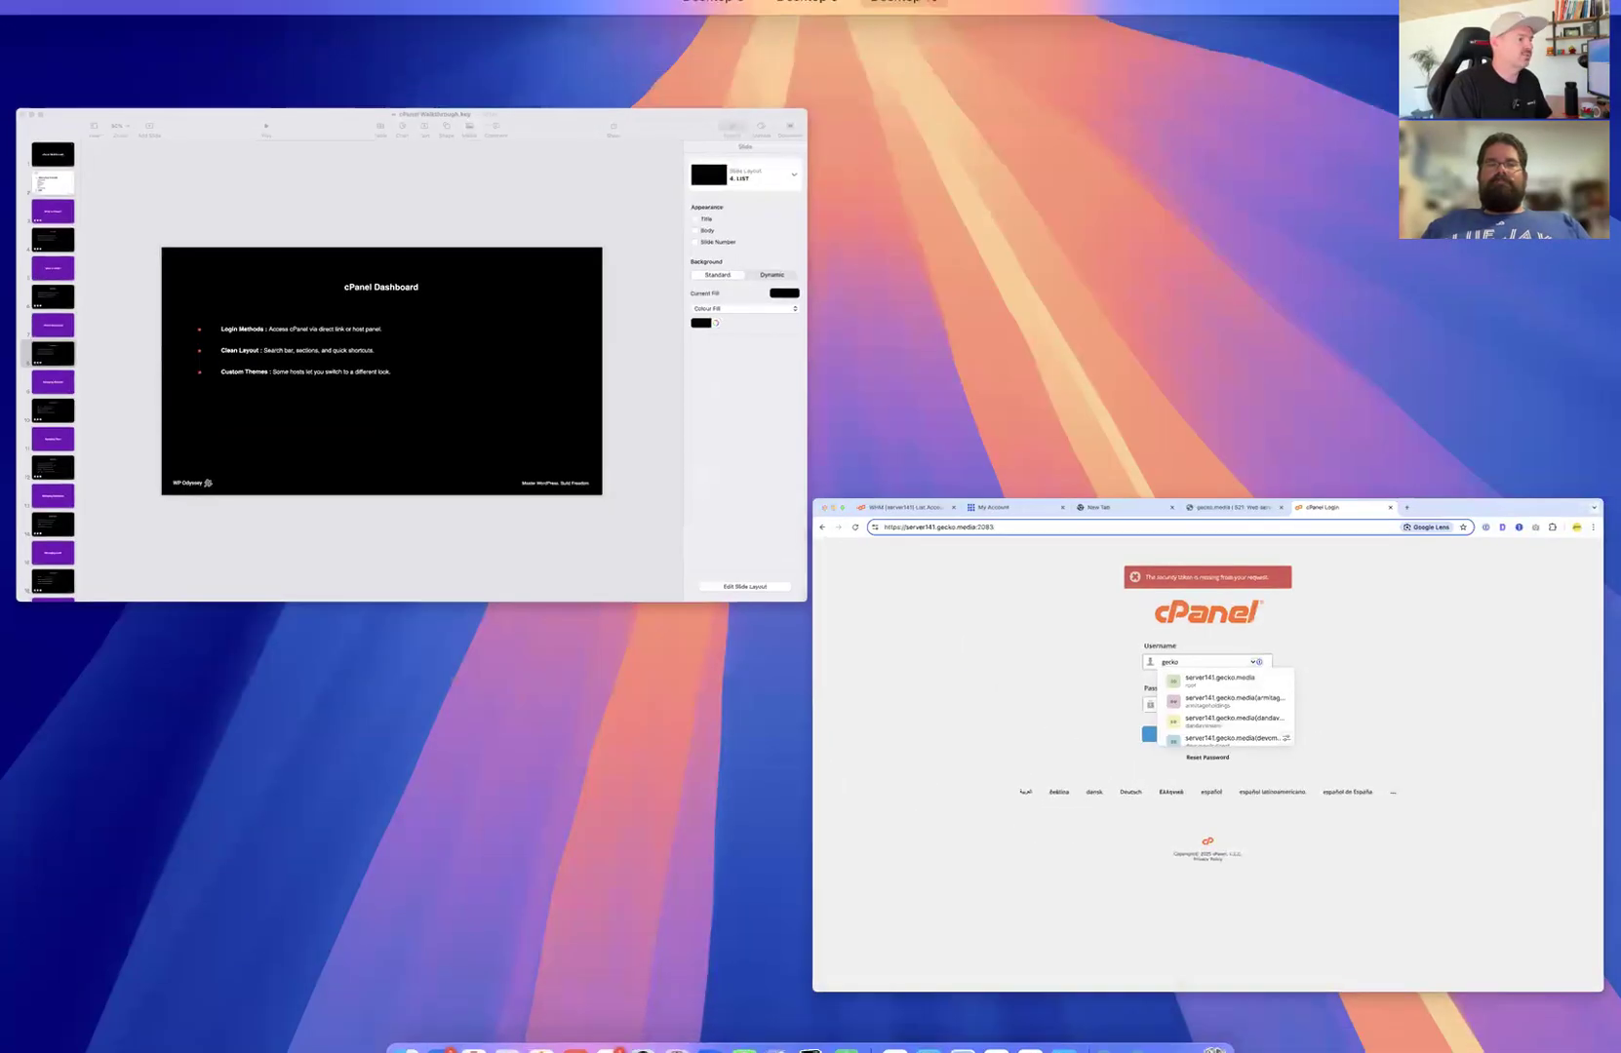
key("ctrl+Up")
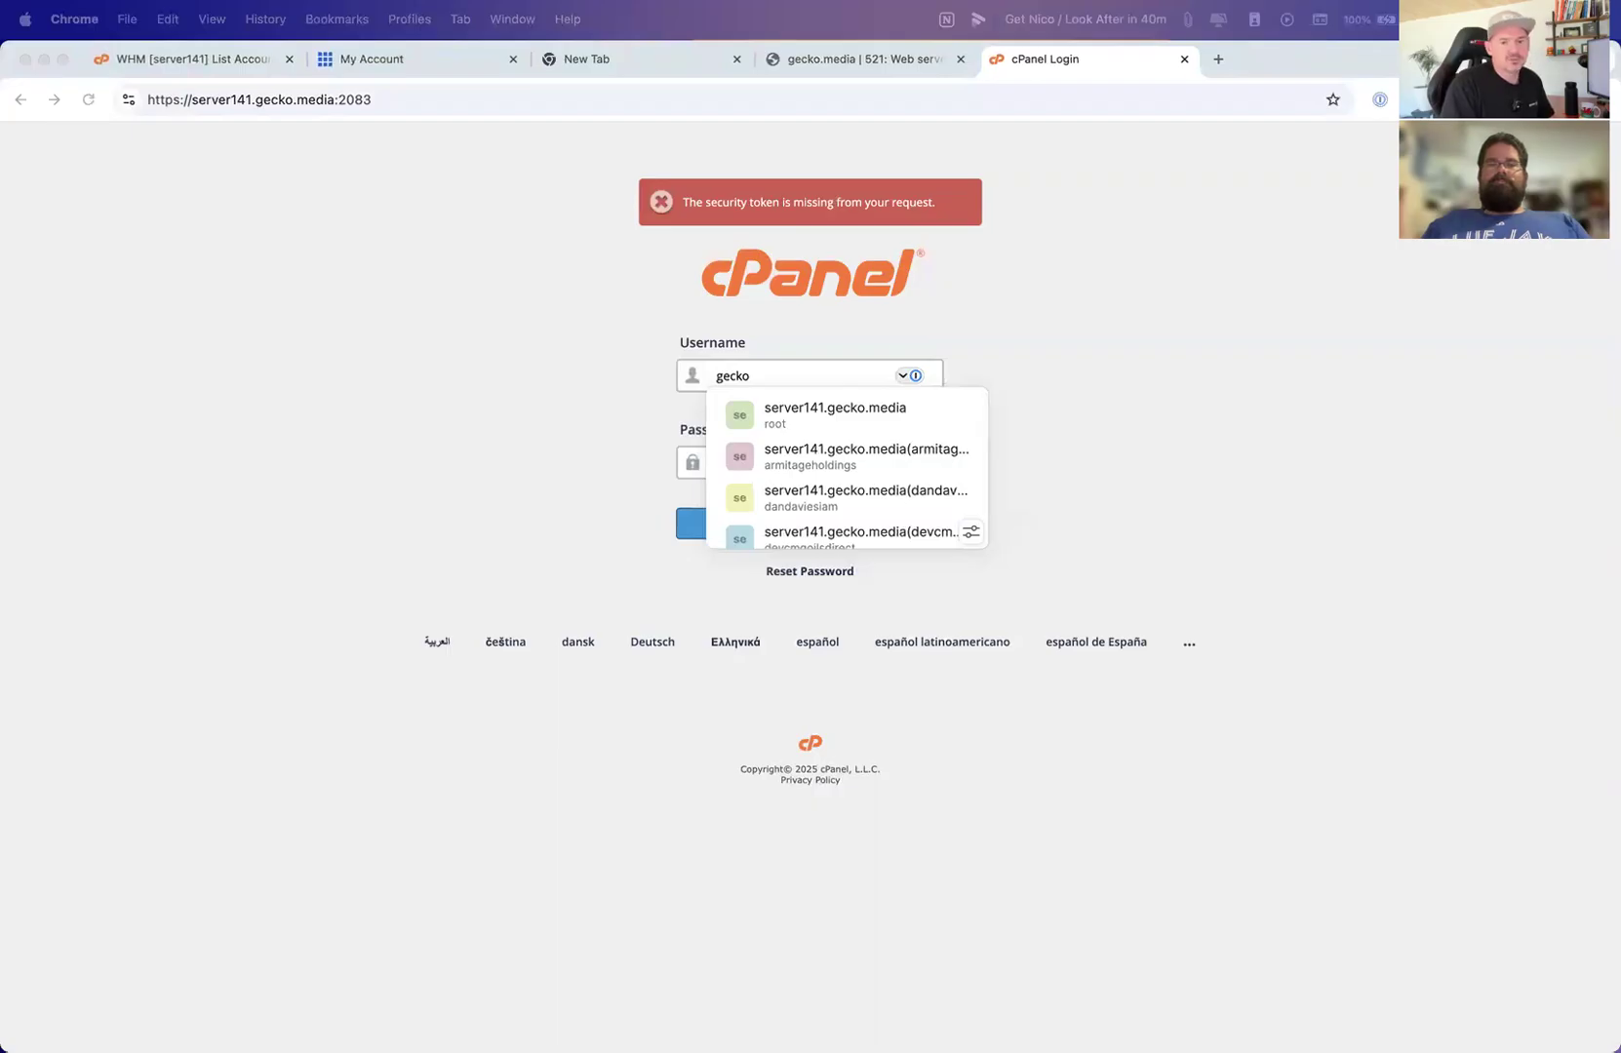
left_click(372, 103)
key("BackSpace")
type("7")
key("Return")
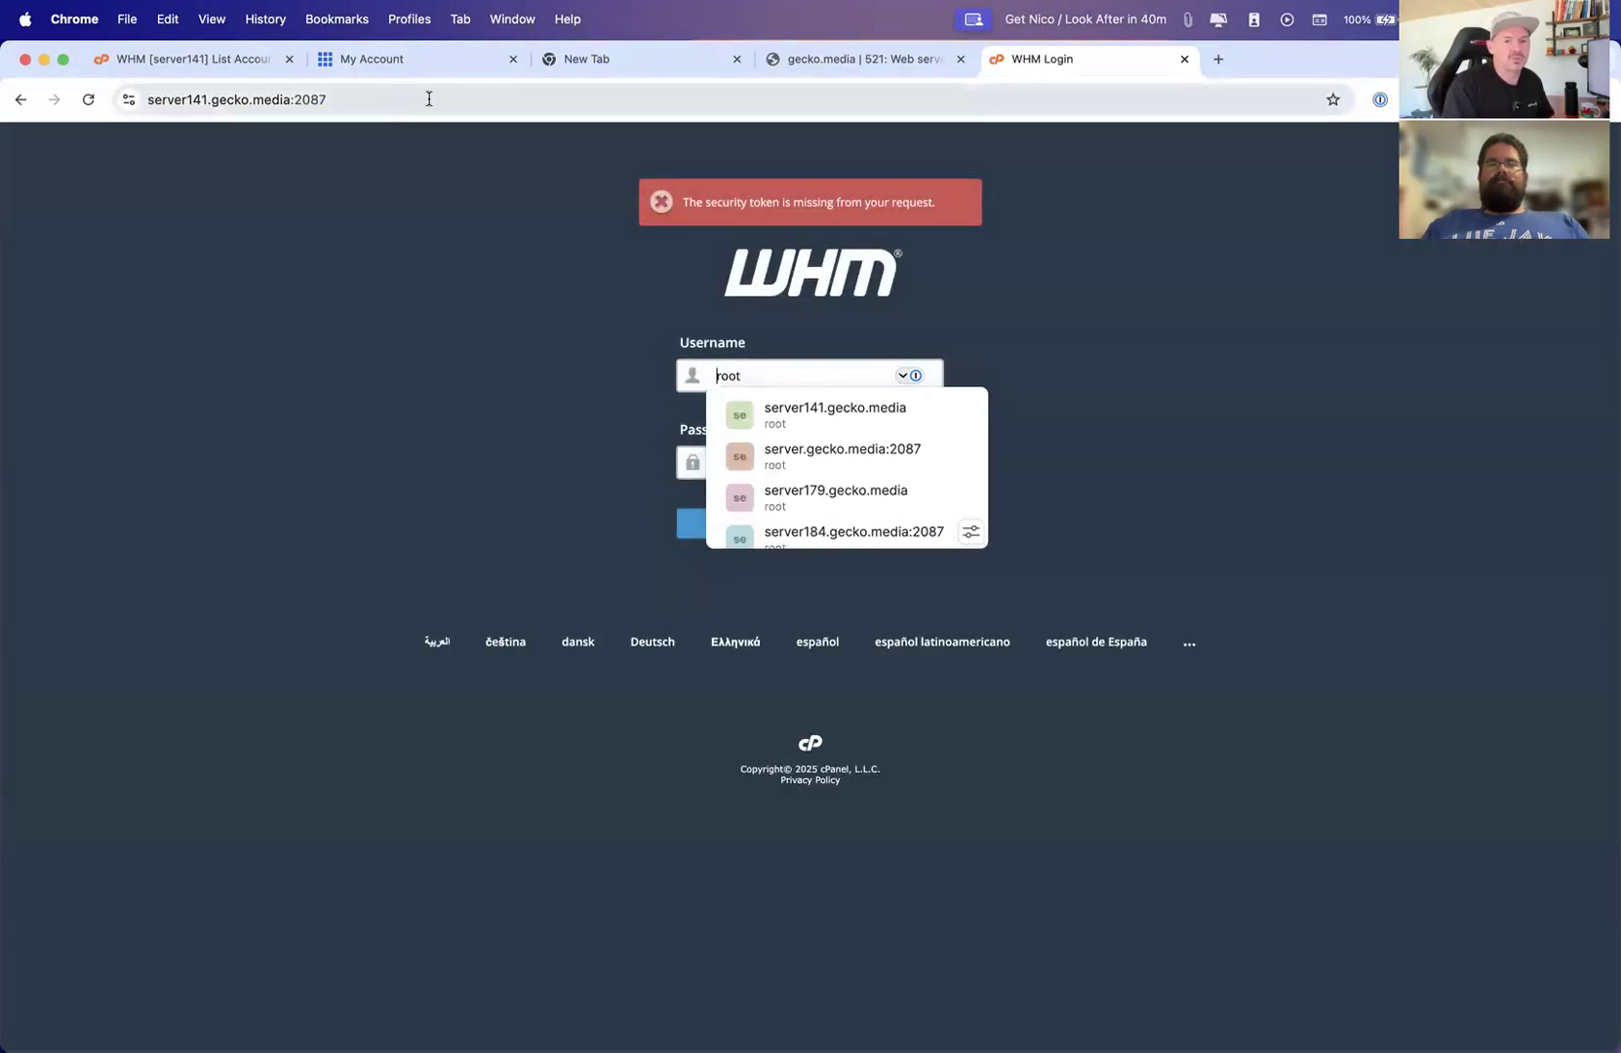
Change the server address port back to 2083 to show the cPanel login
left_click(359, 99)
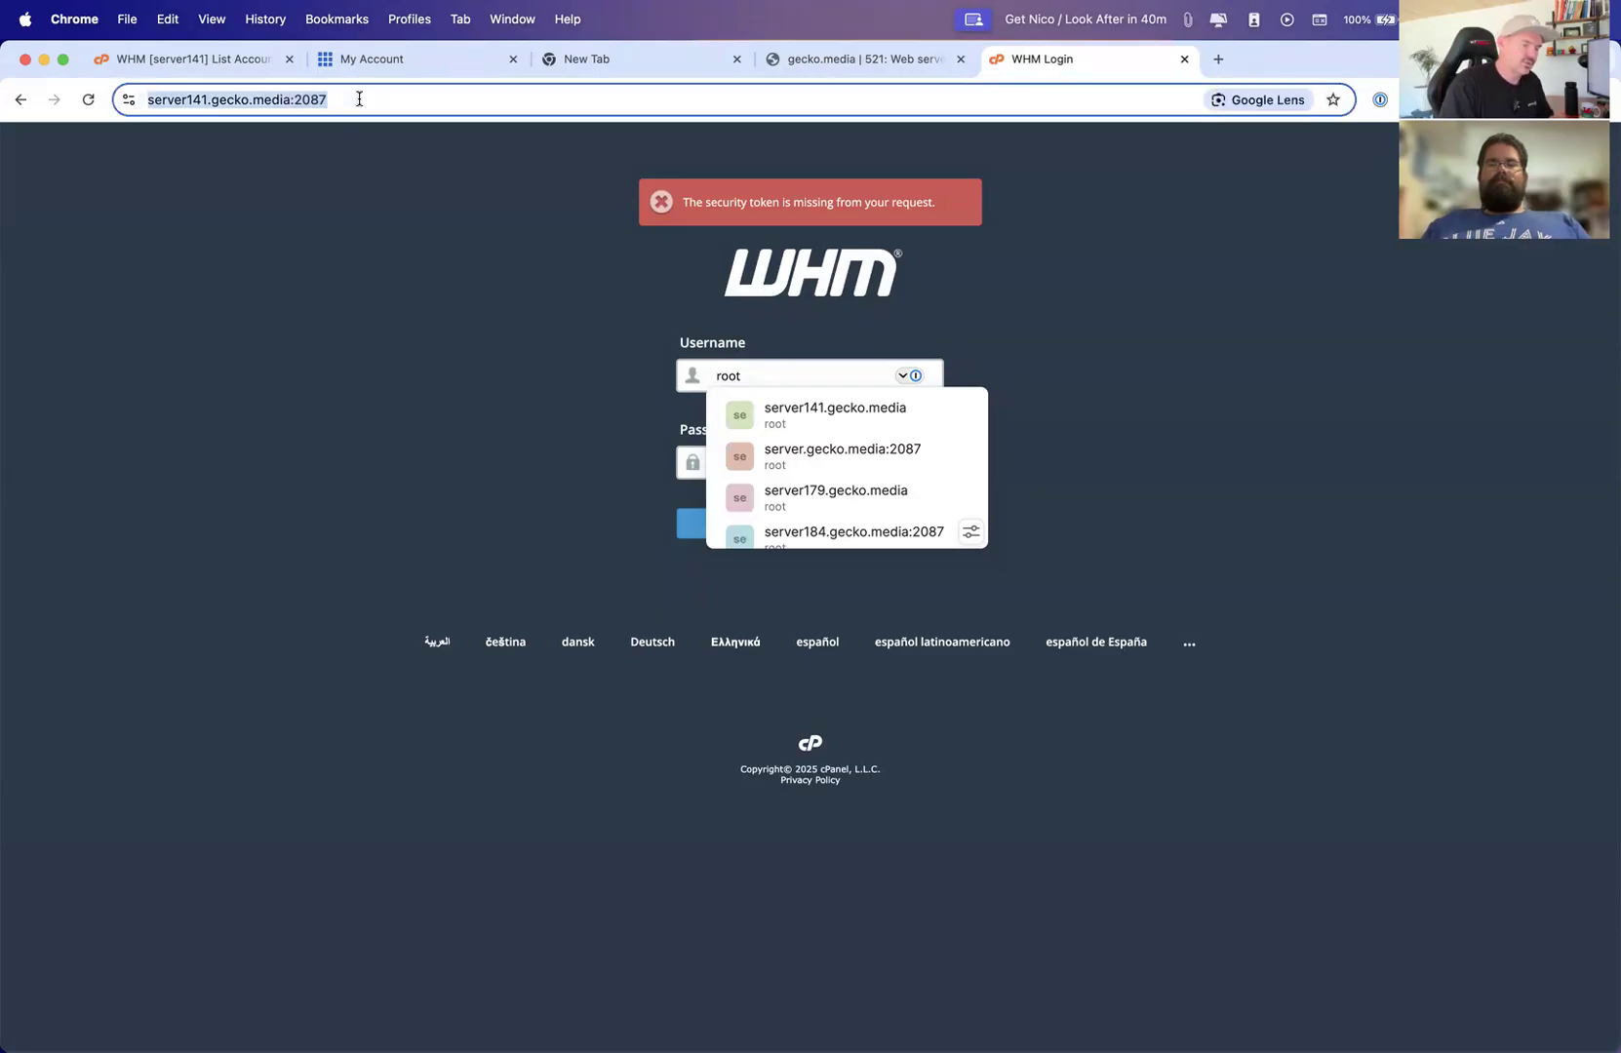
left_click(359, 99)
key("BackSpace")
type("4")
key("BackSpace")
type("3")
key("Return")
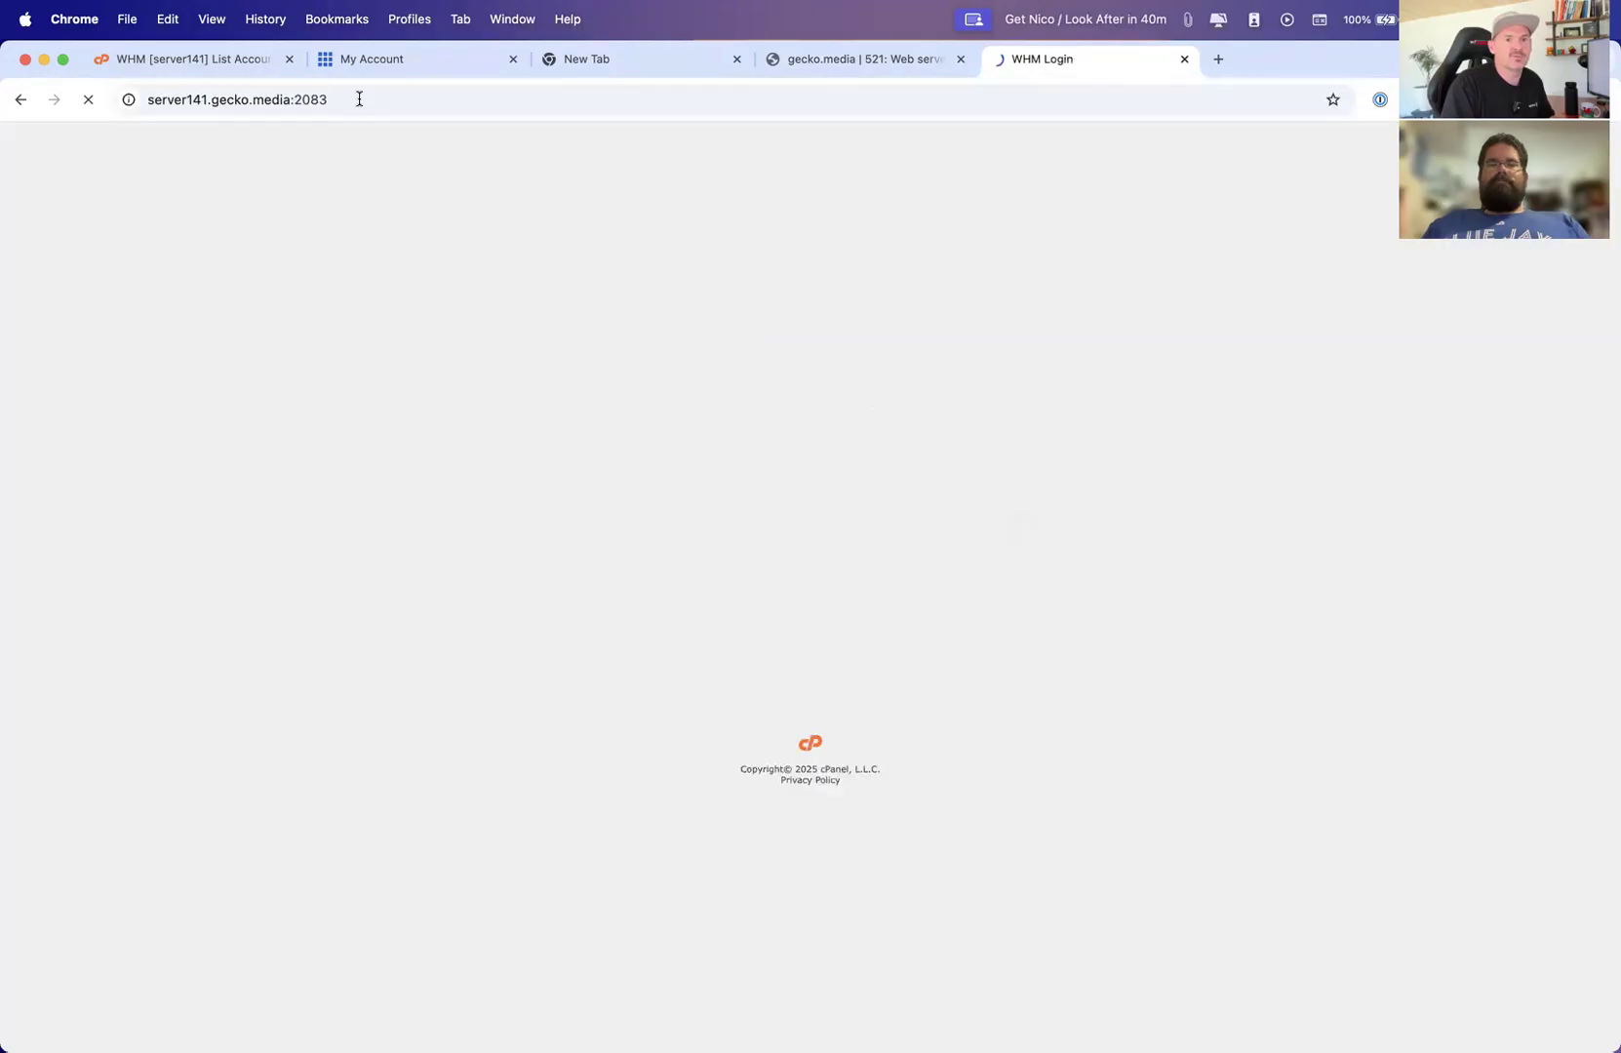
Try ports 2093 and then 2097 in the server address
left_click(408, 100)
left_click(409, 99)
key("BackSpace")
key("BackSpace")
type("9")
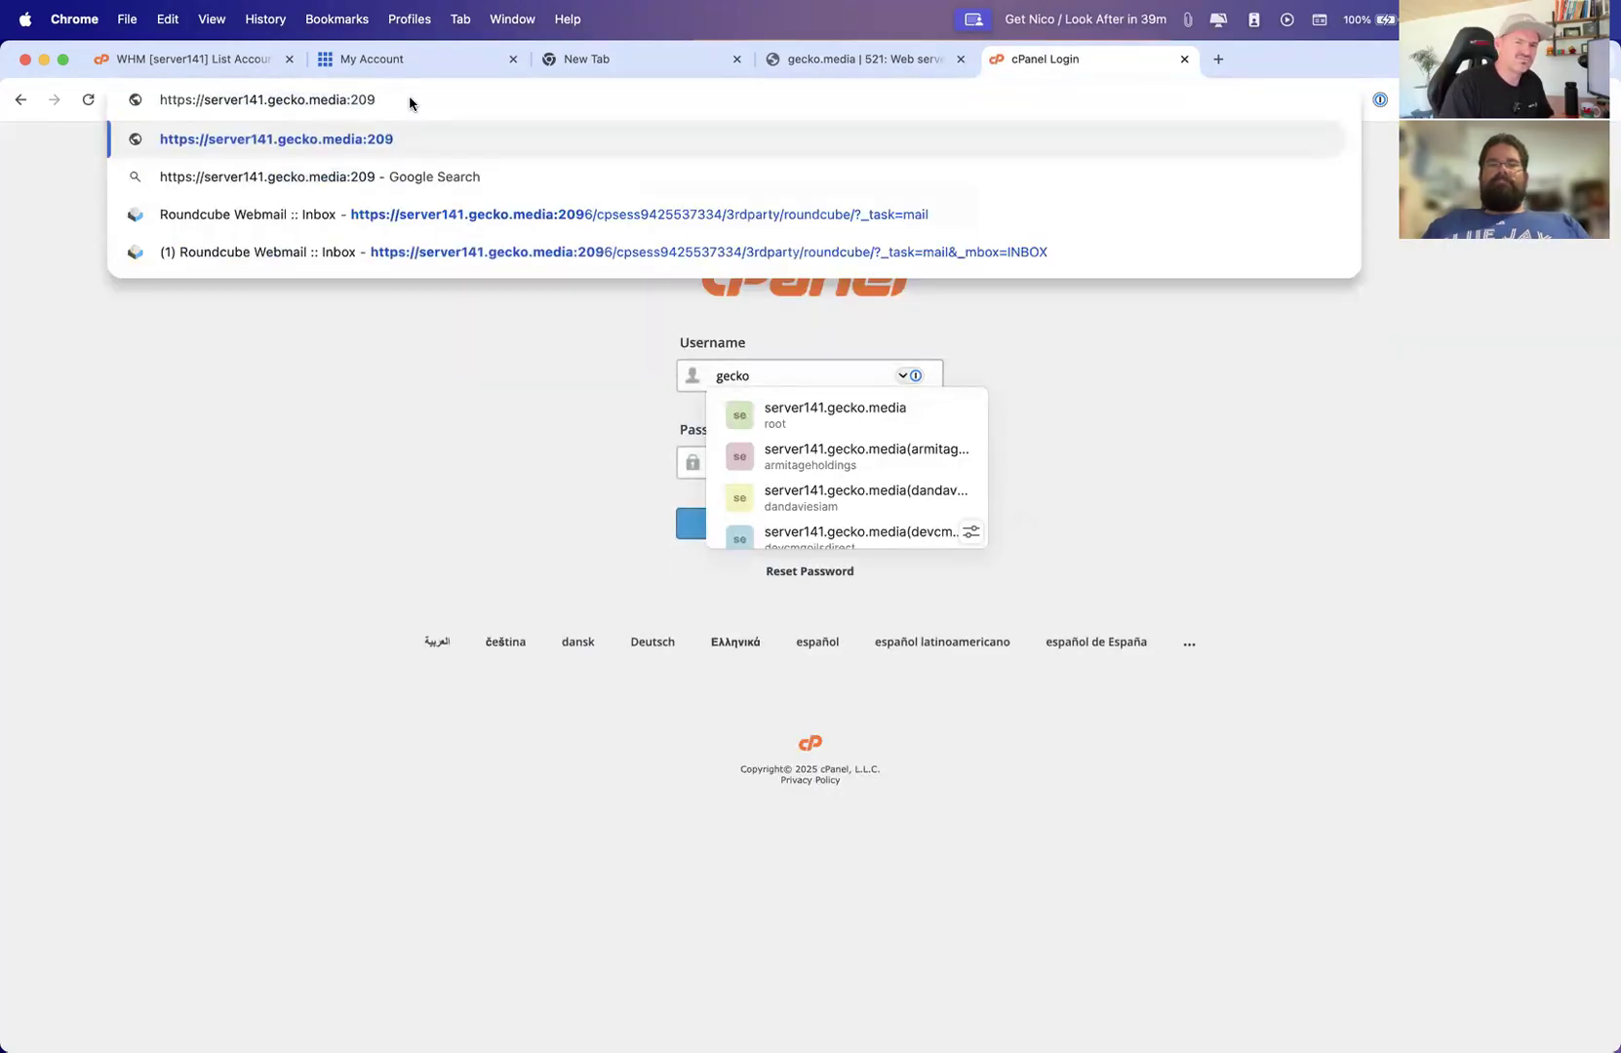
type("3")
key("Return")
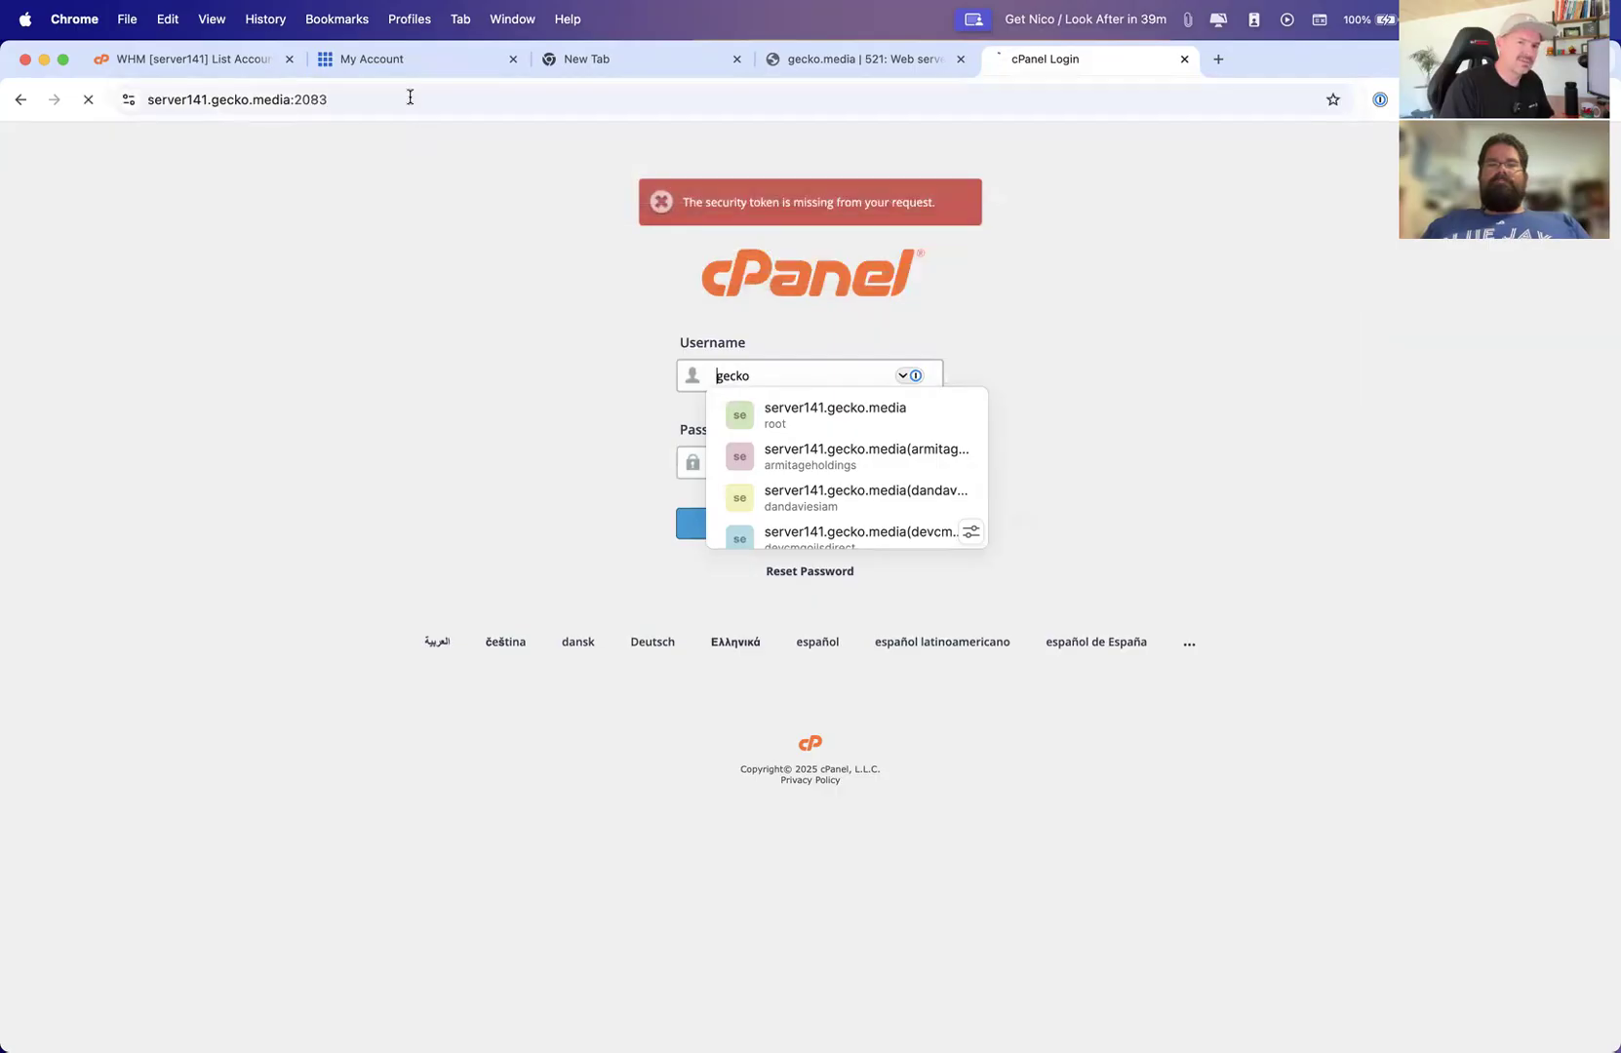
double_click(411, 98)
left_click(412, 97)
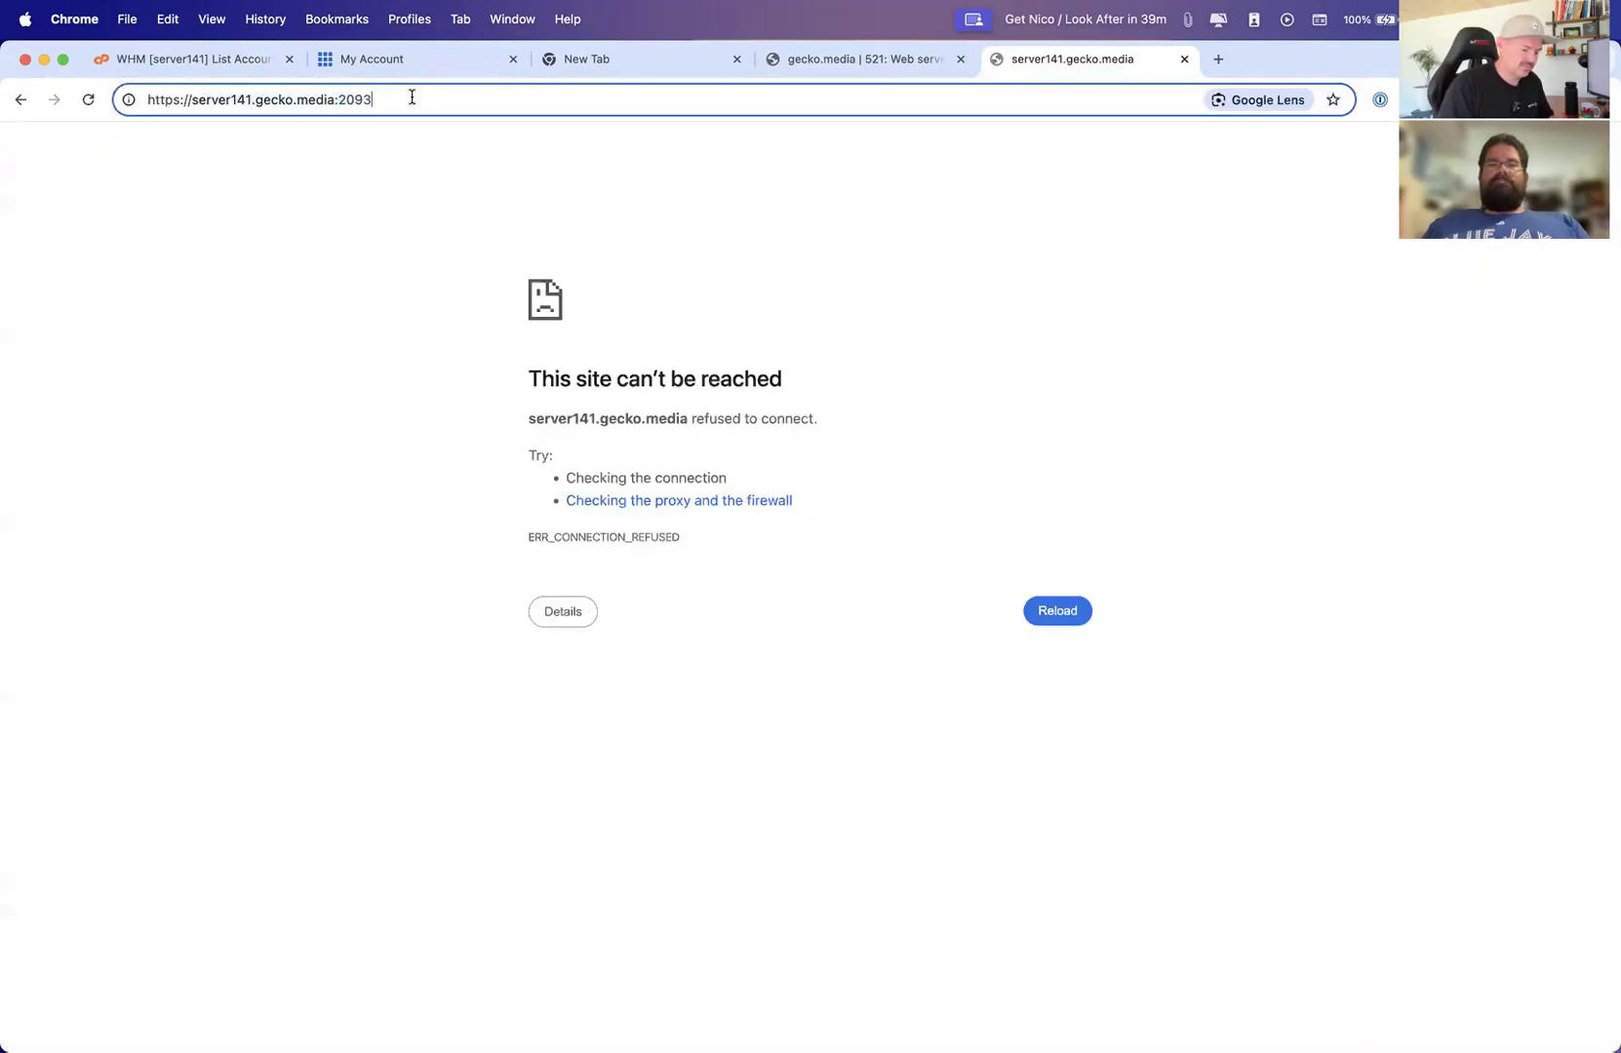
key("BackSpace")
type("7")
key("Return")
Replace the port with the /webmail path on the server address to open the Webmail login
left_click(474, 98)
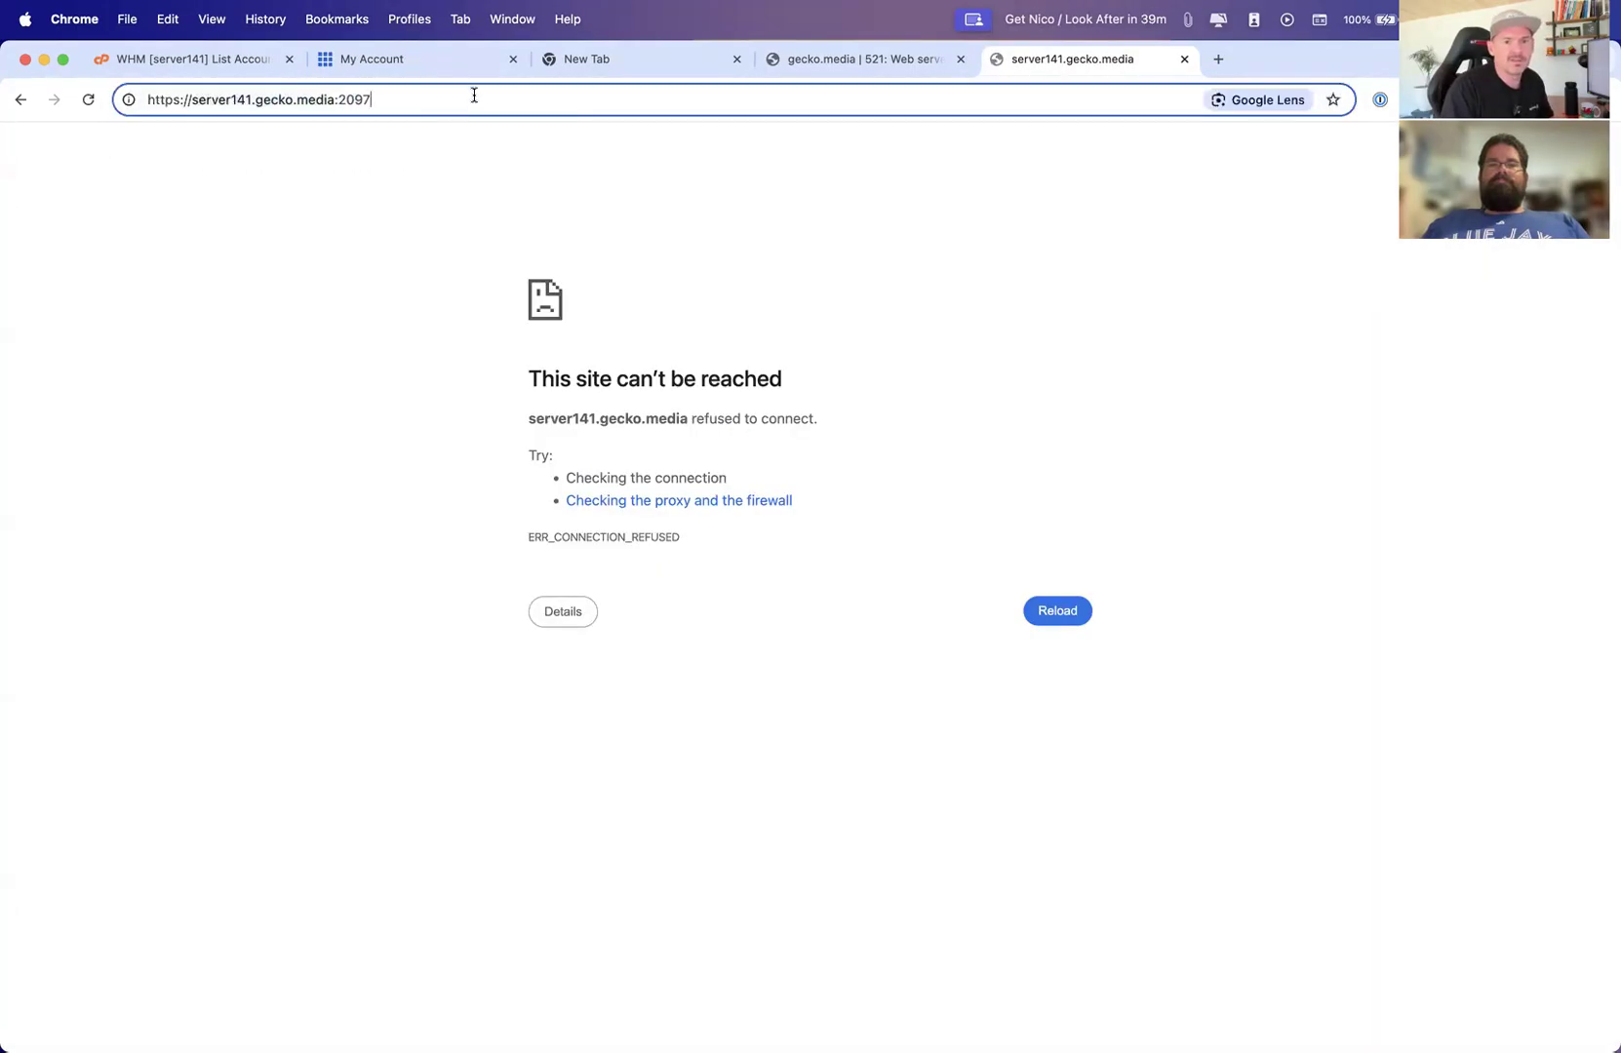
key("BackSpace")
key("BackSpace")
key("BackSpace")
key("BackSpace")
key("BackSpace")
type("/webm")
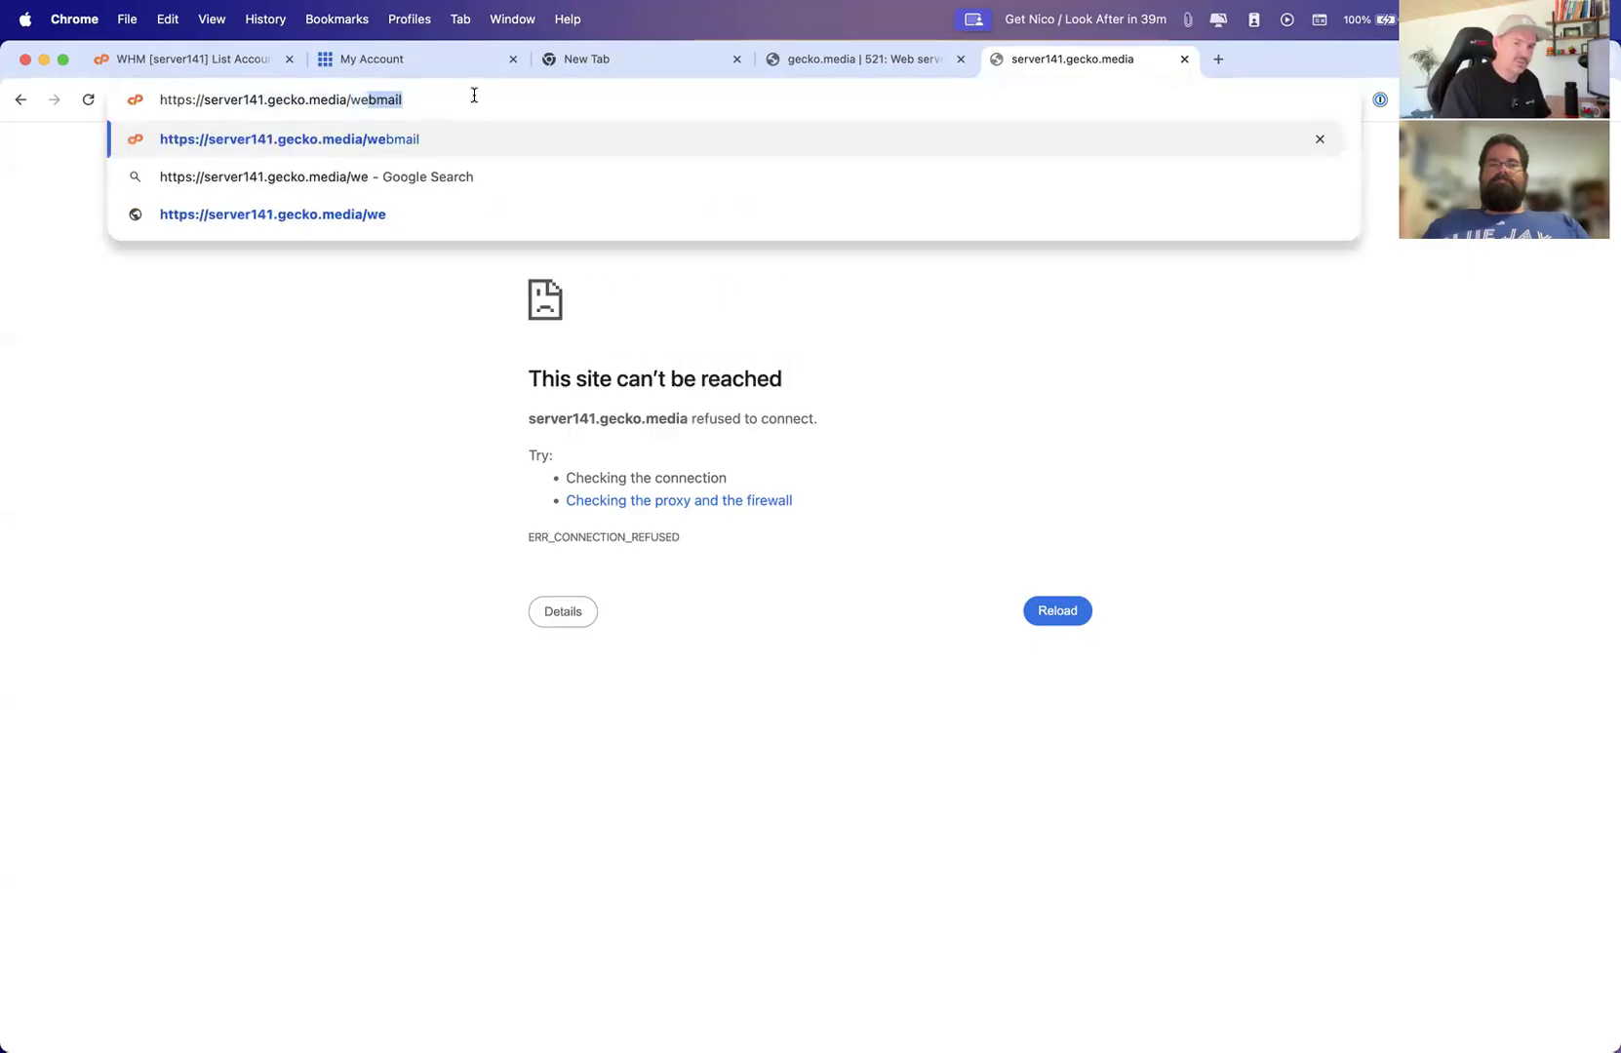
key("Return")
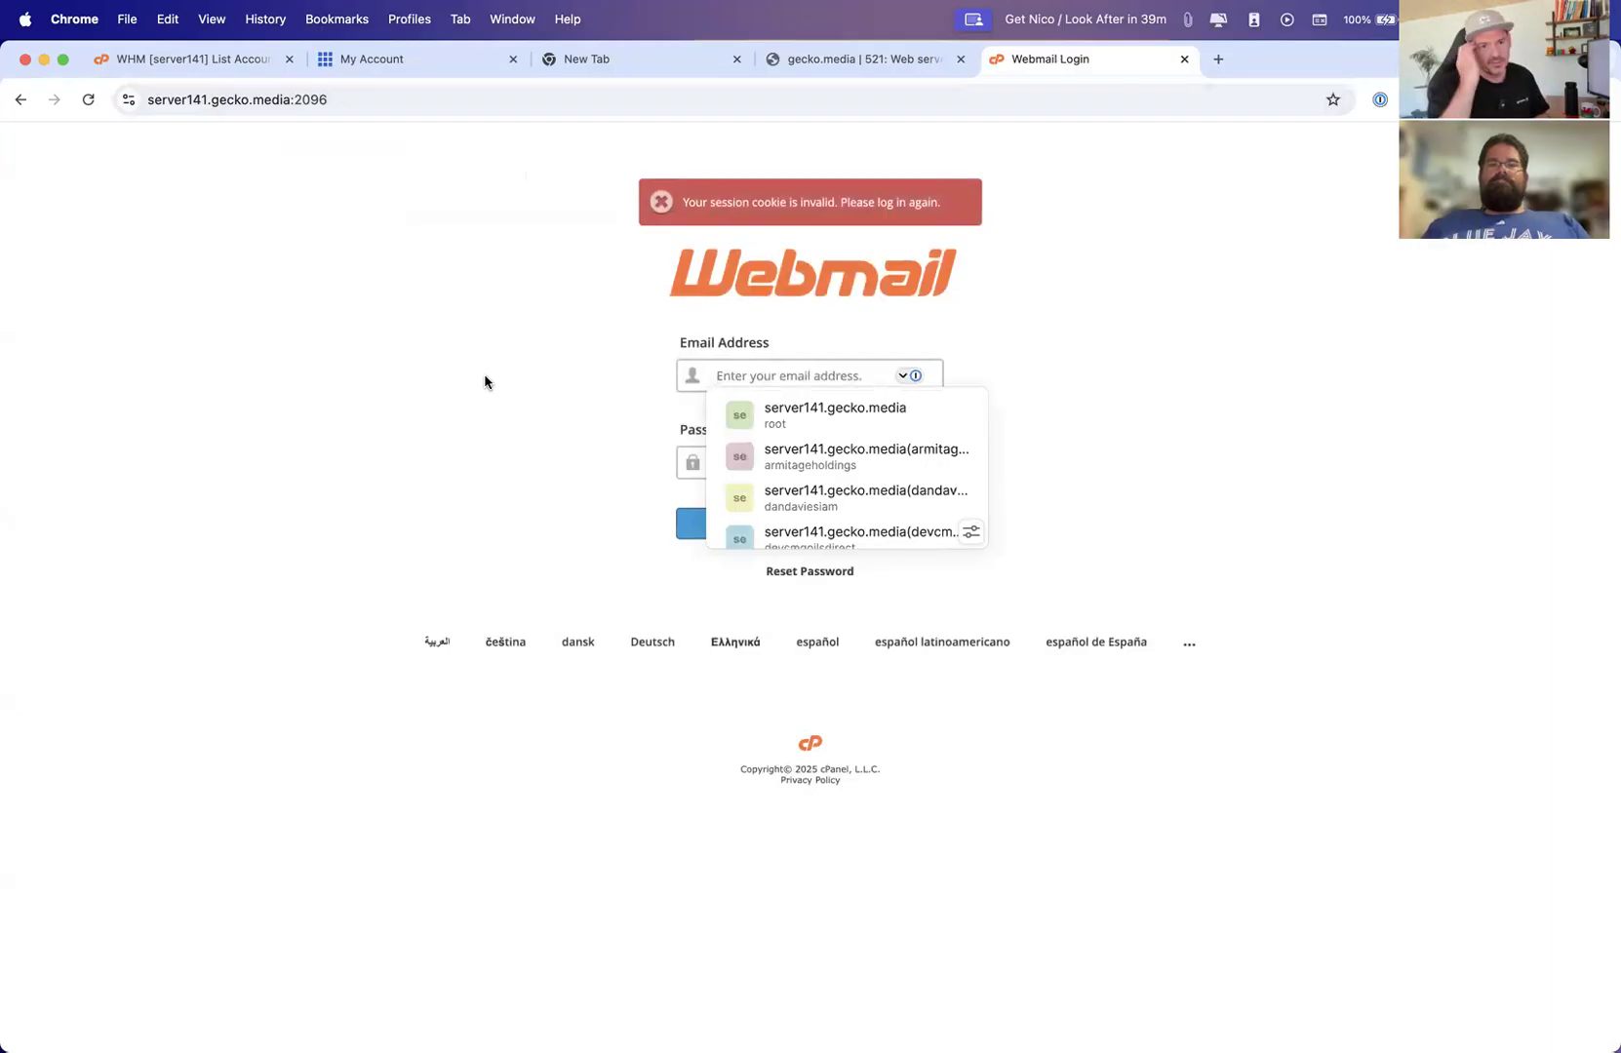
Close the Webmail tab and open cPanel for the 3d-pharma.co.uk account from the WHM account list
left_click(1184, 59)
left_click(196, 58)
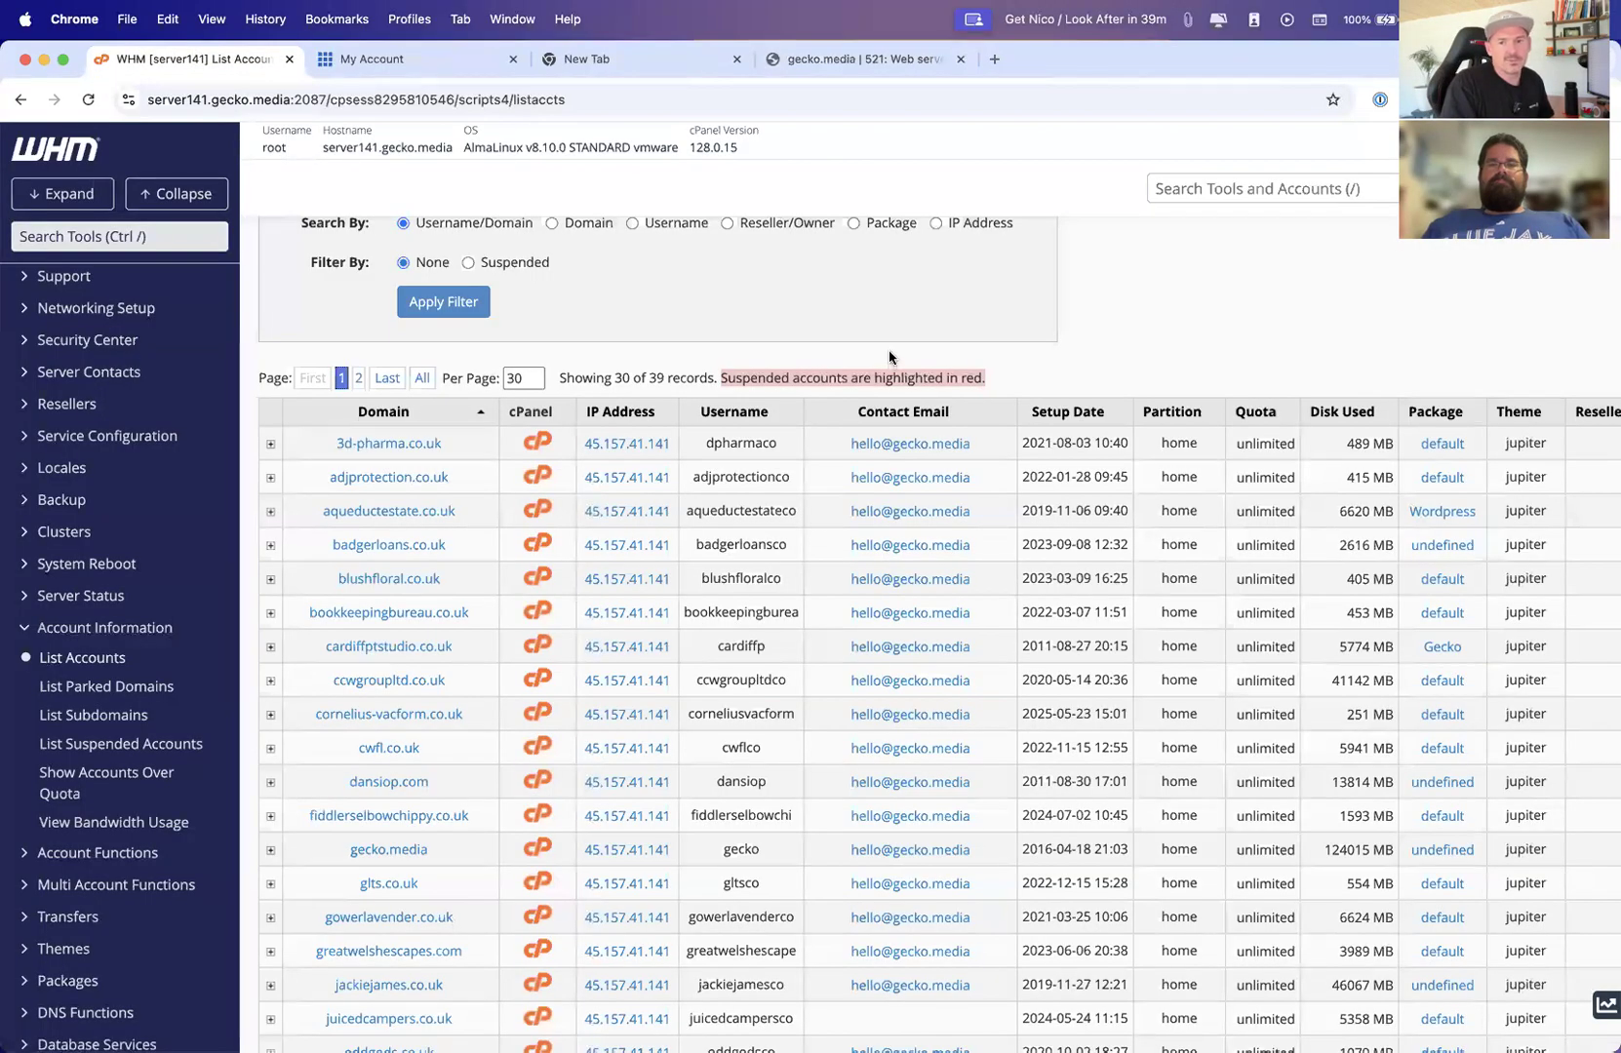
scroll(890, 358, "up", 3)
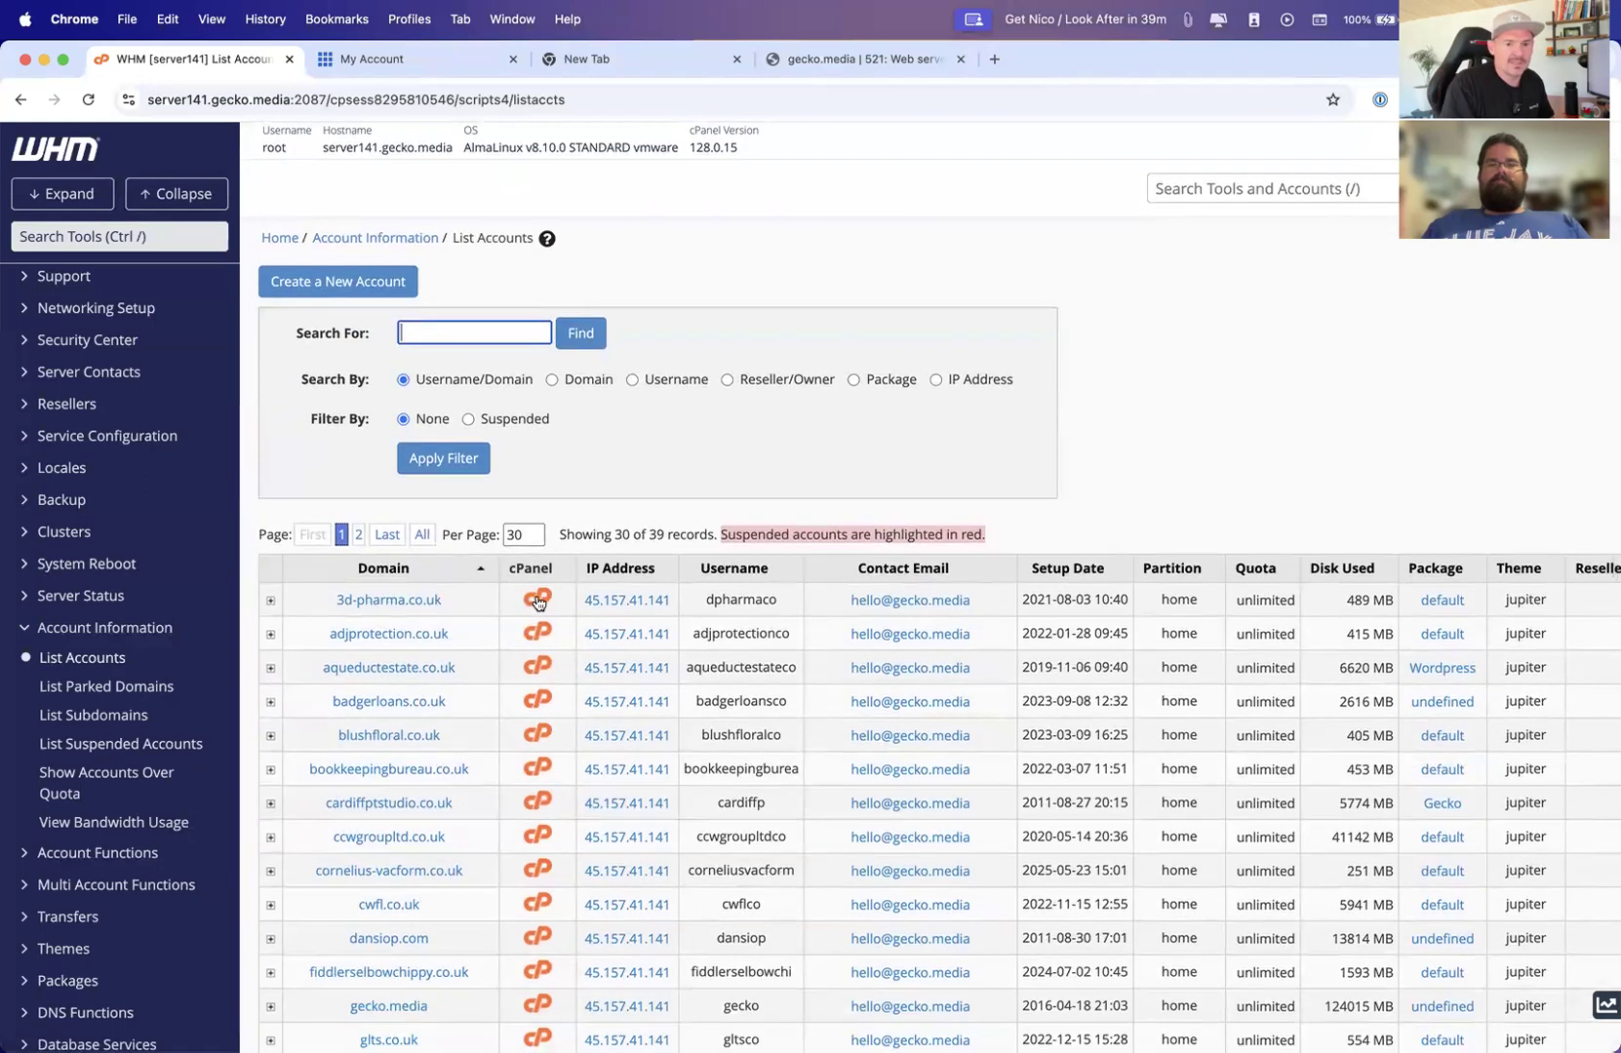
left_click(537, 601)
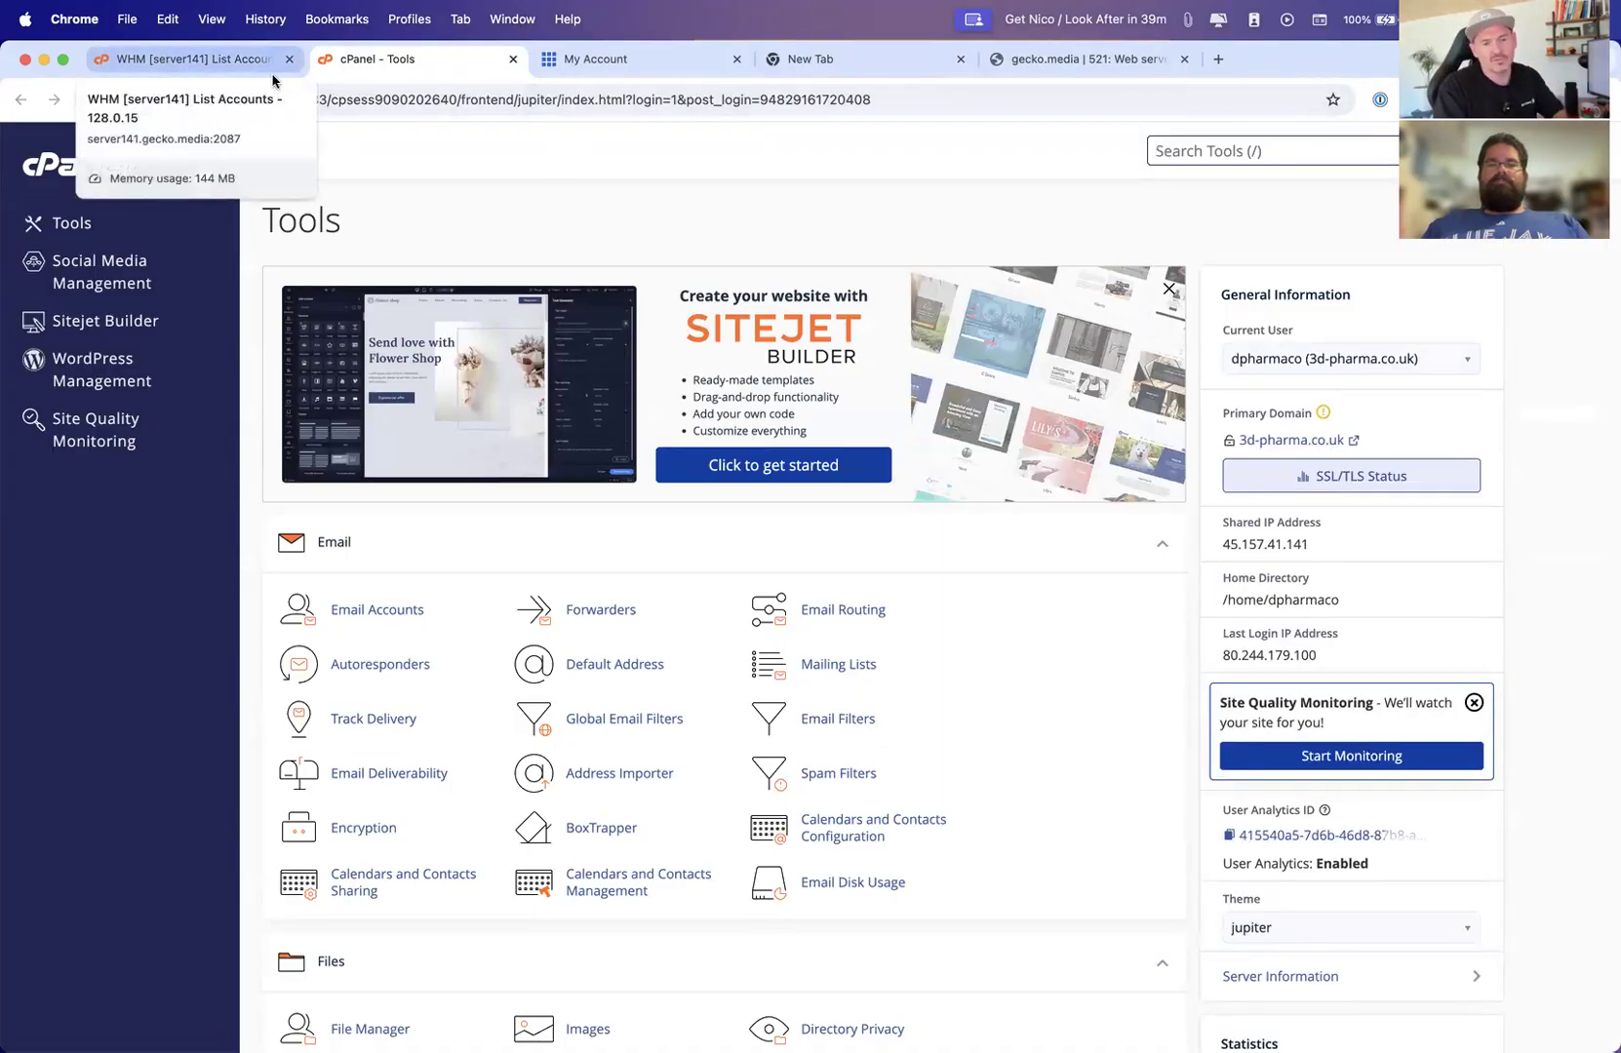
Switch to the Bluehost account tab and paste the emailed verification code to authenticate the hosting login
left_click(602, 62)
key("ctrl+Up")
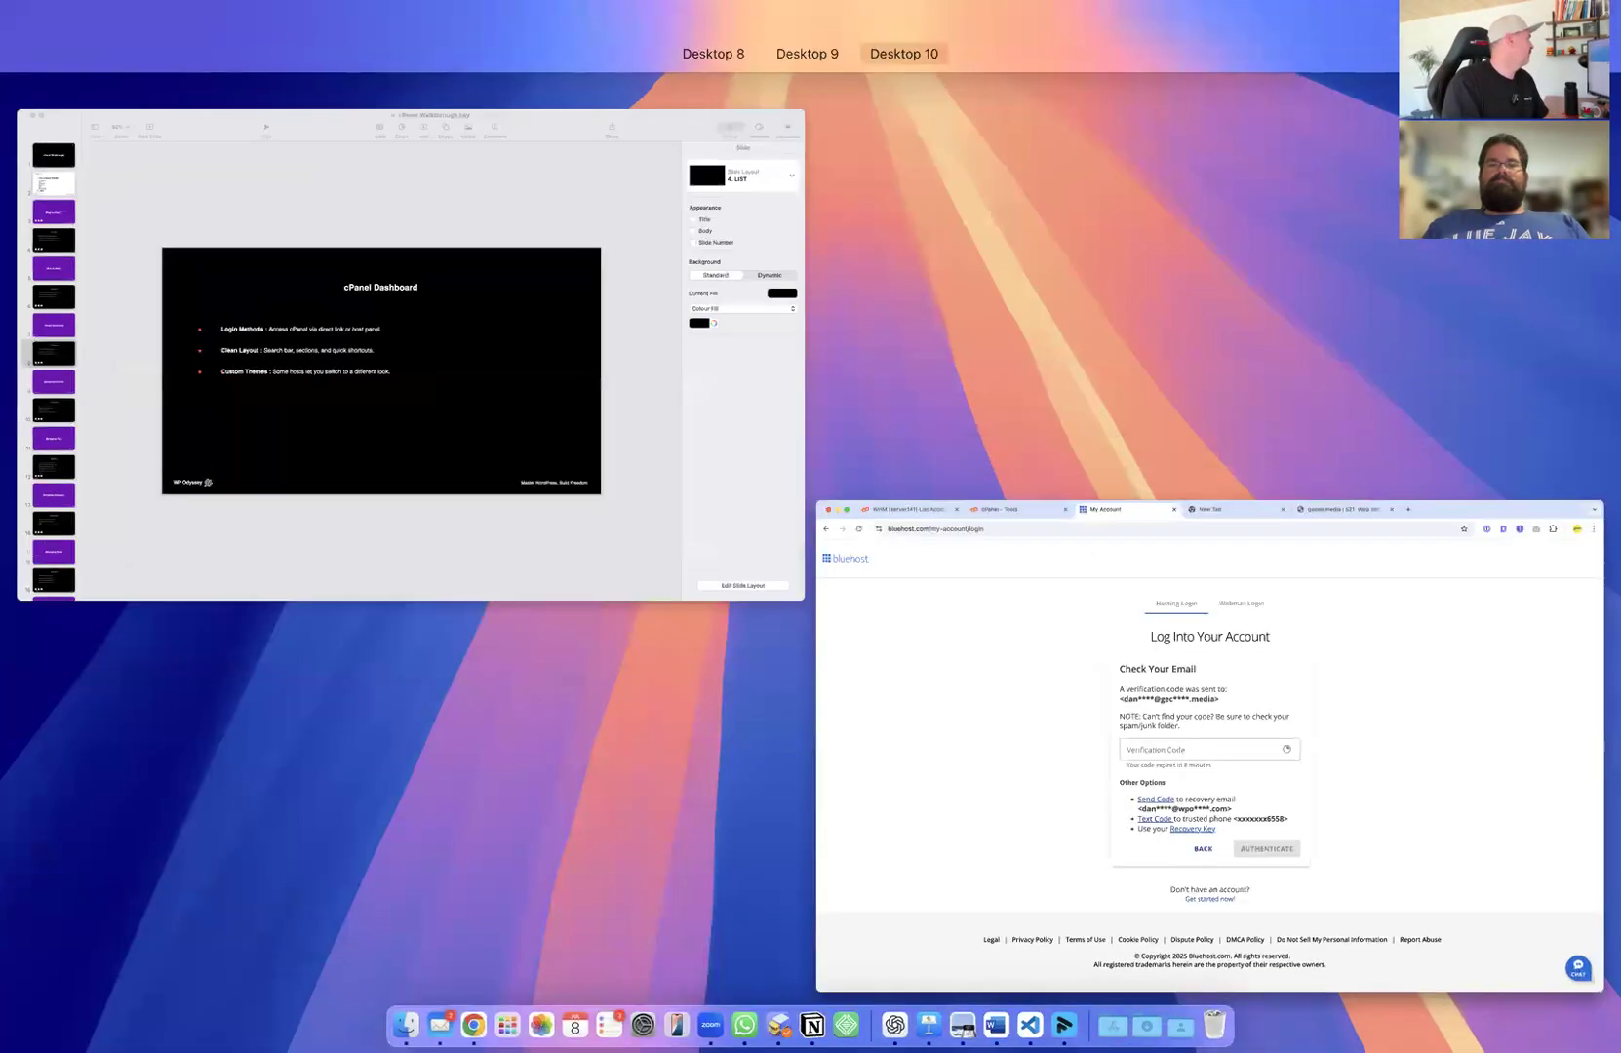
key("ctrl+Up")
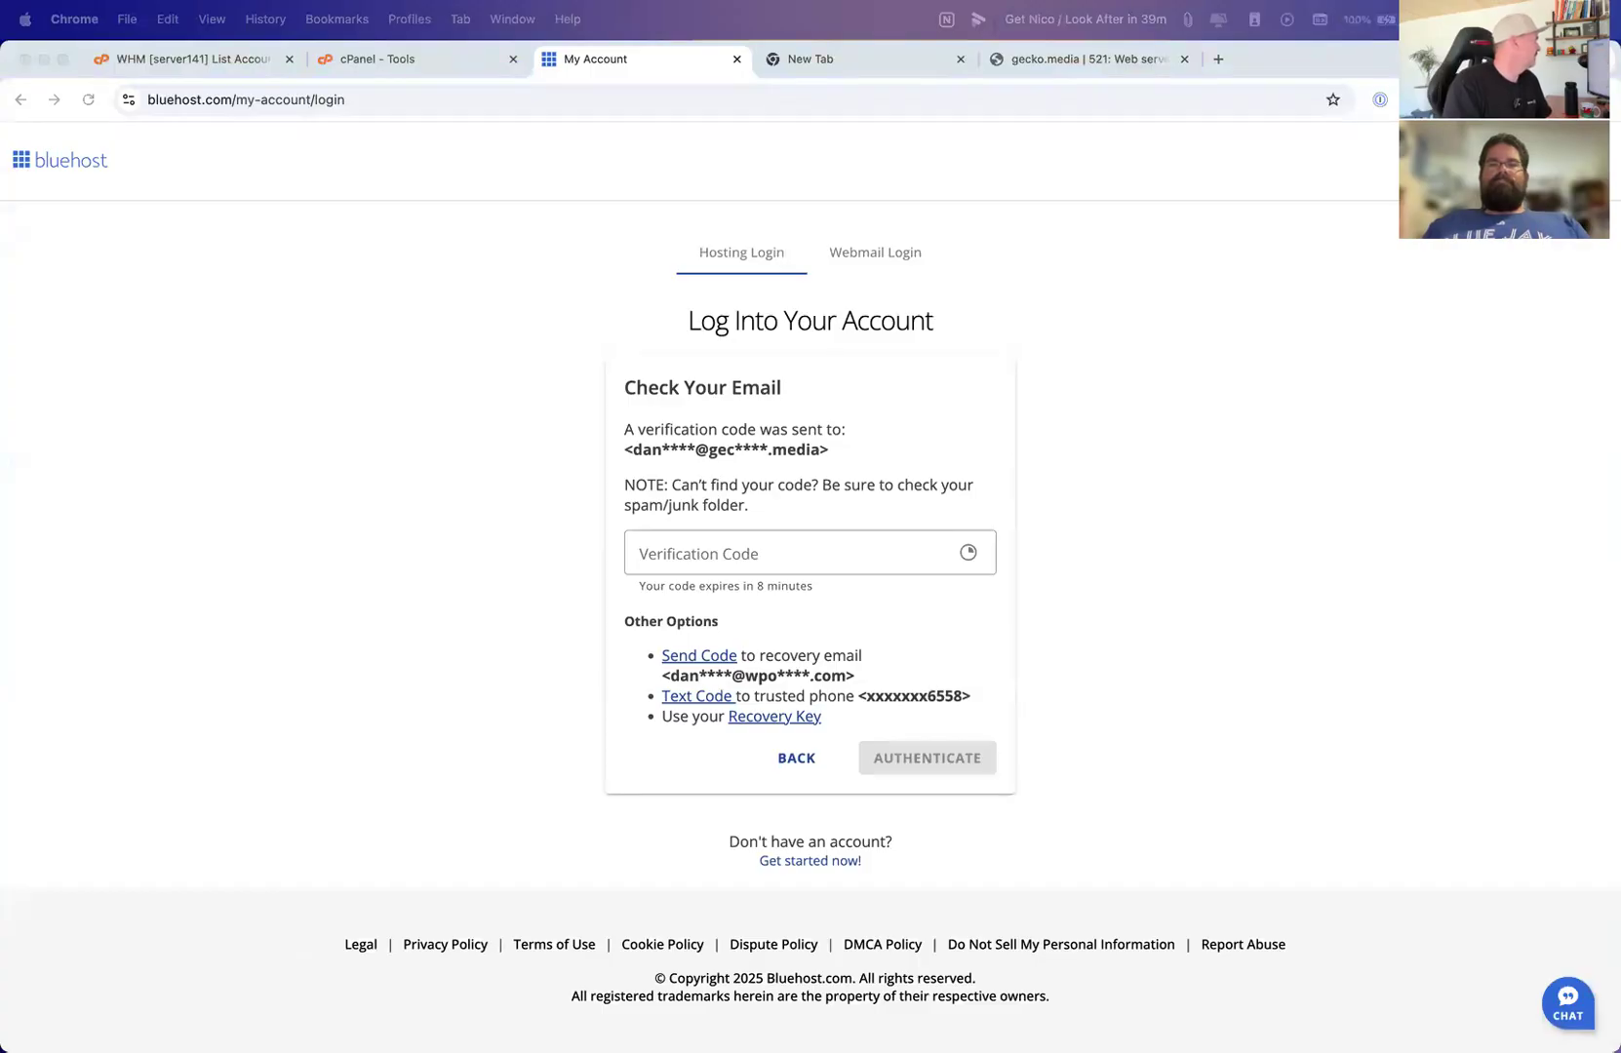
left_click(687, 546)
key("super+v")
left_click(917, 758)
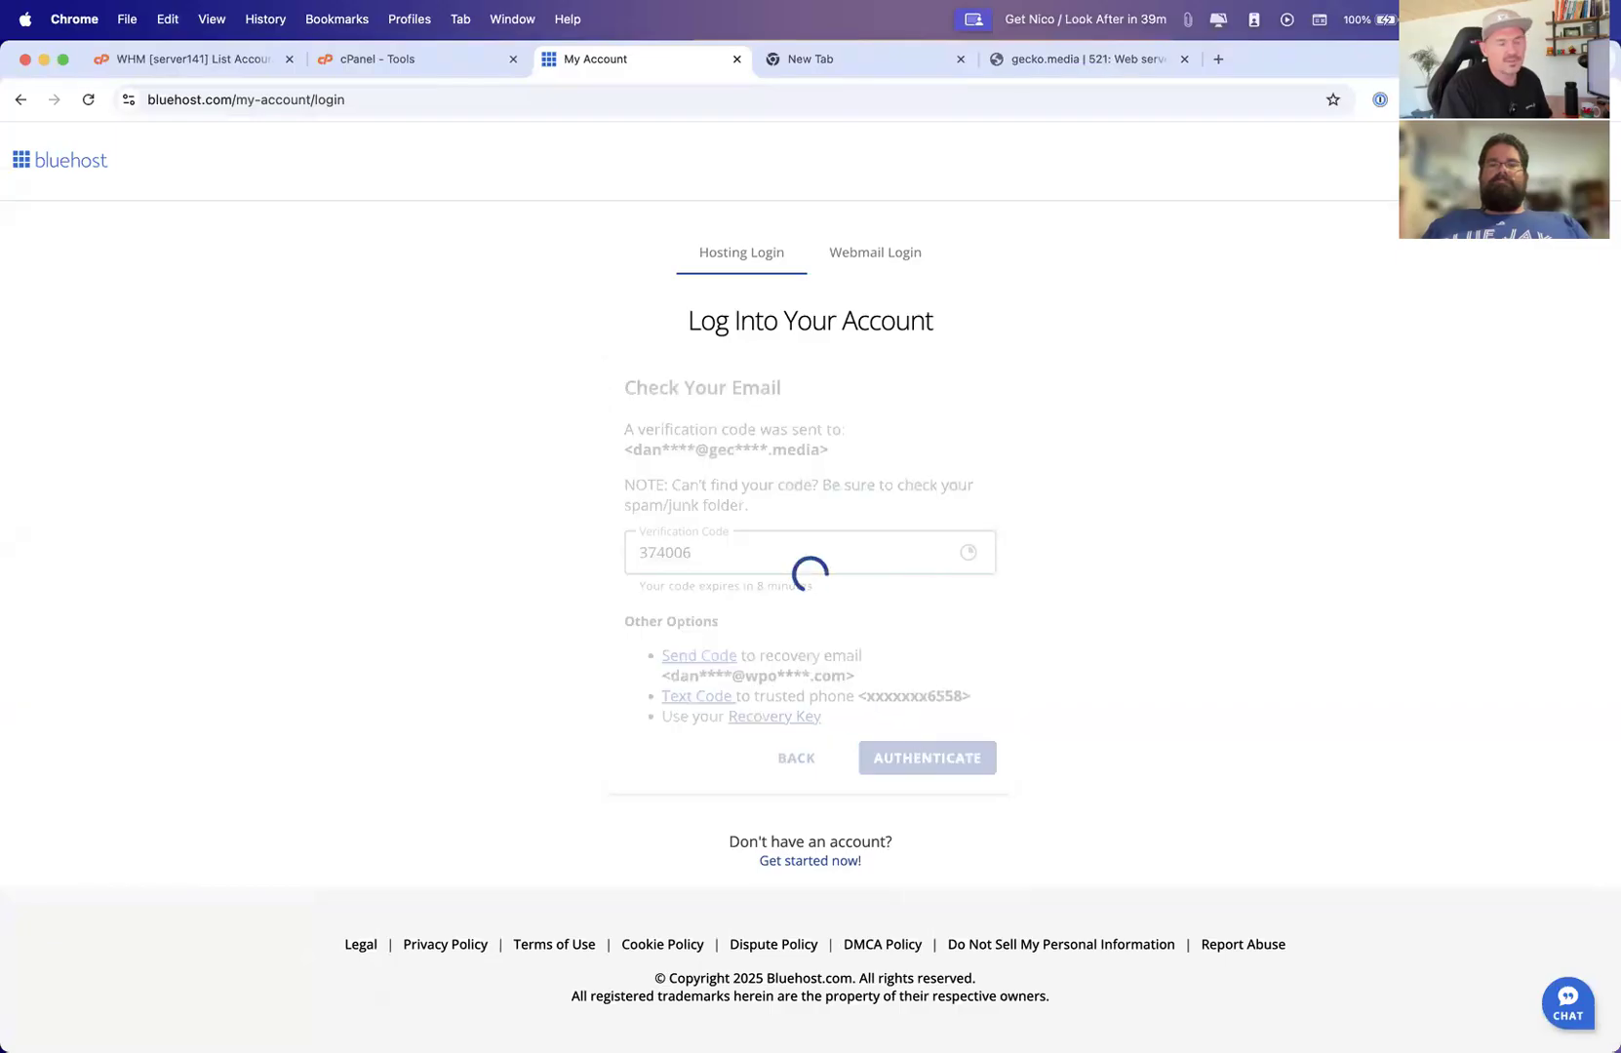
Open cPanel from the quick links of the WordPress Basic Hosting package in the Bluehost dashboard
key("ctrl+Up")
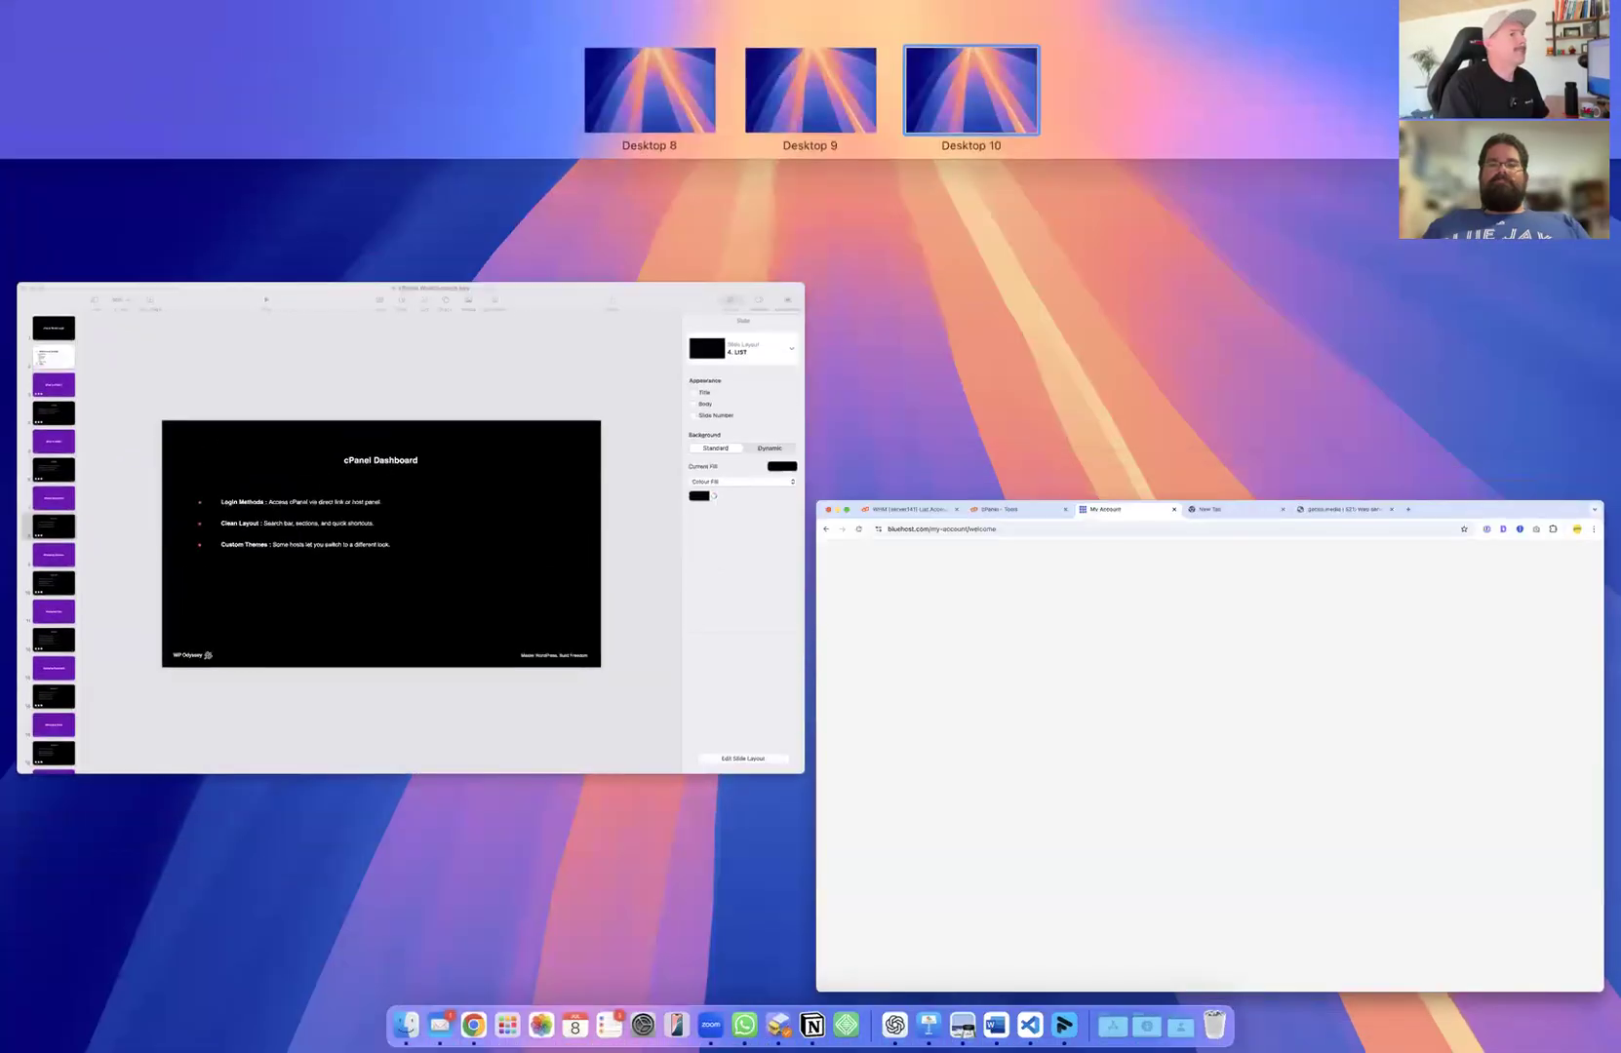
key("ctrl+Up")
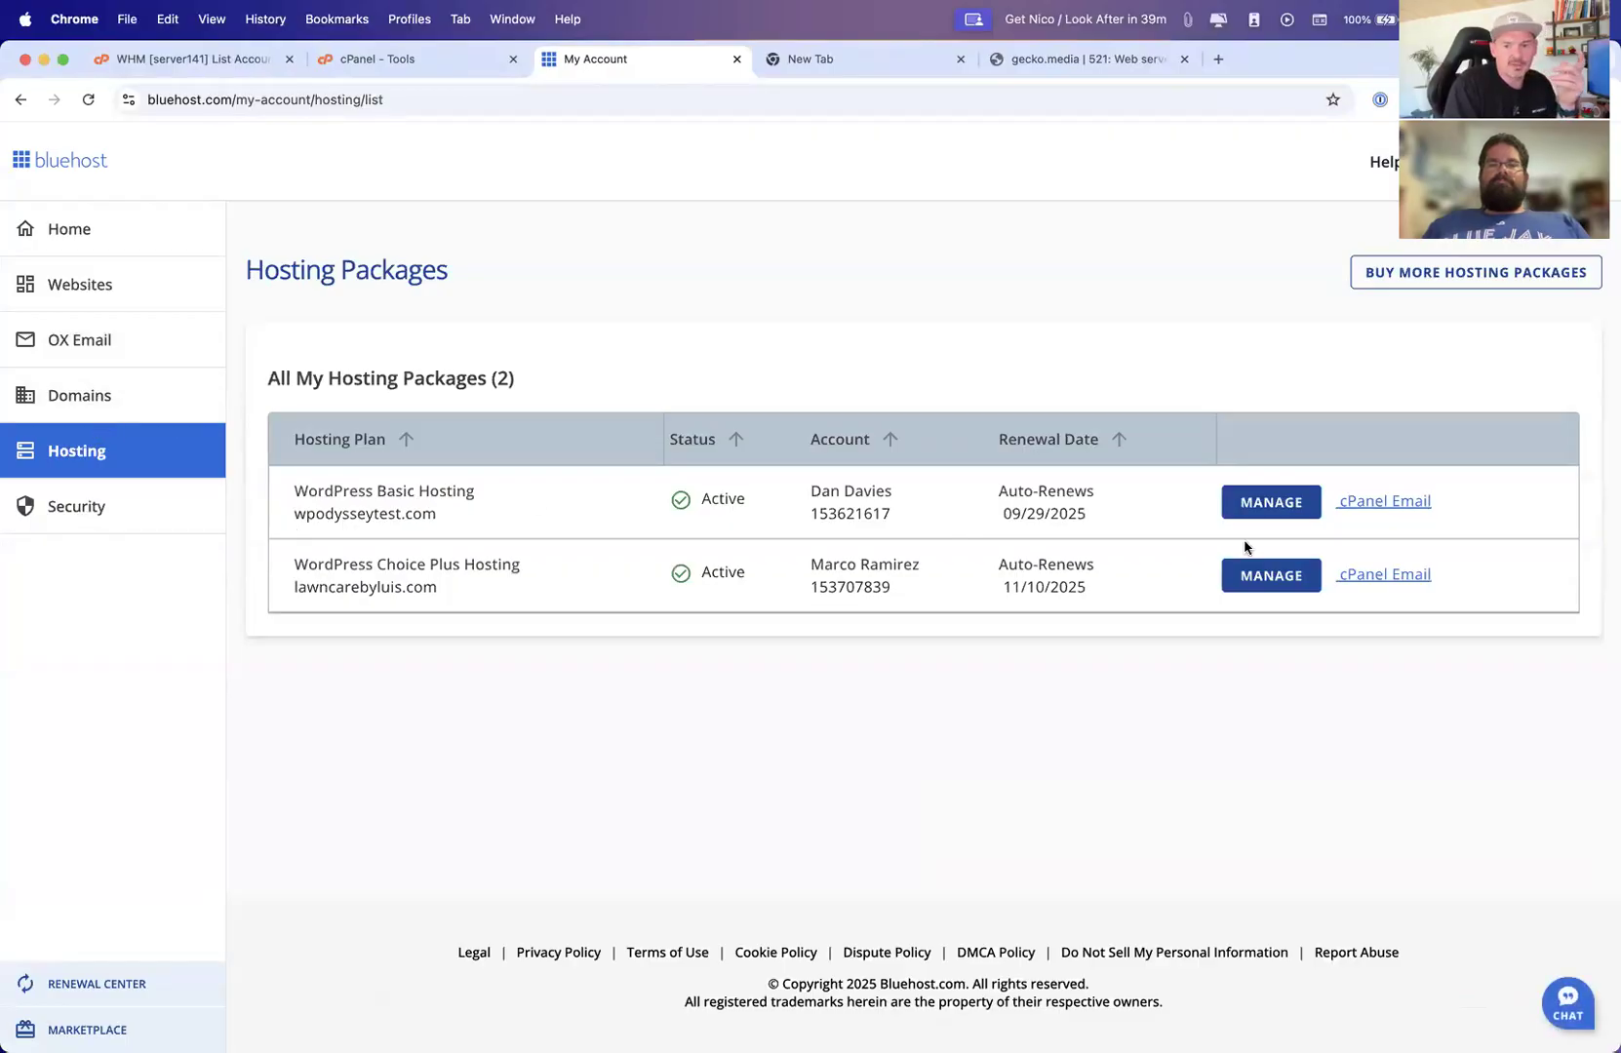
left_click(1254, 504)
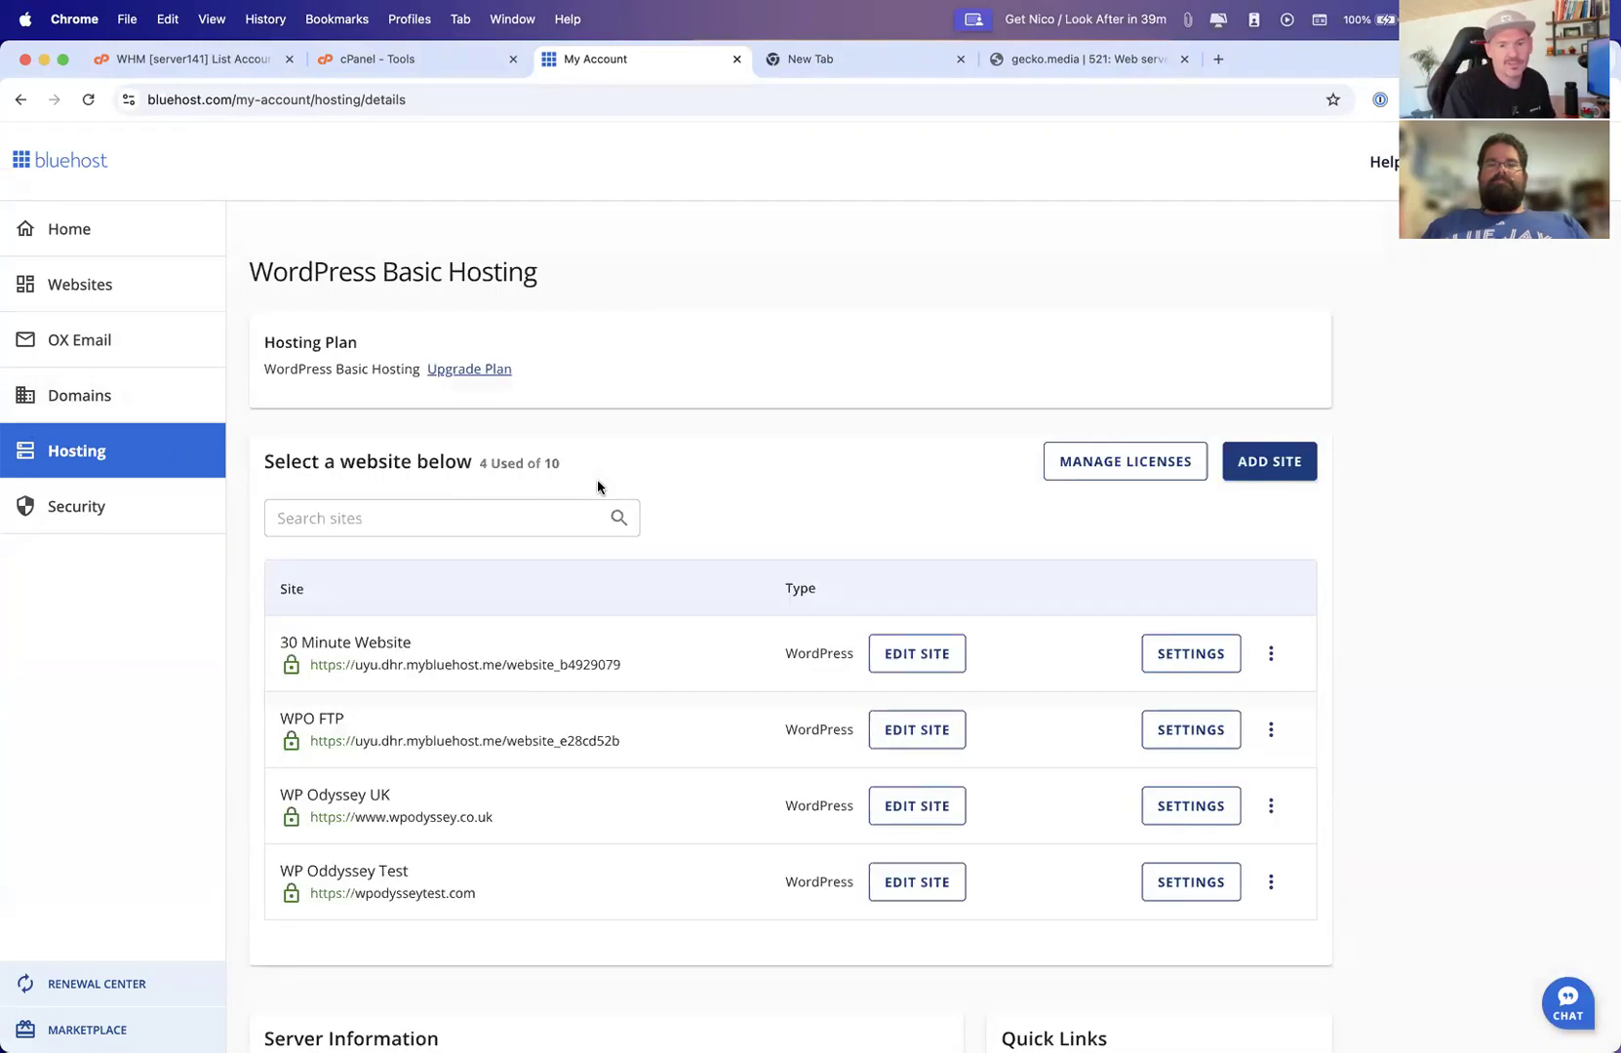
scroll(596, 481, "down", 5)
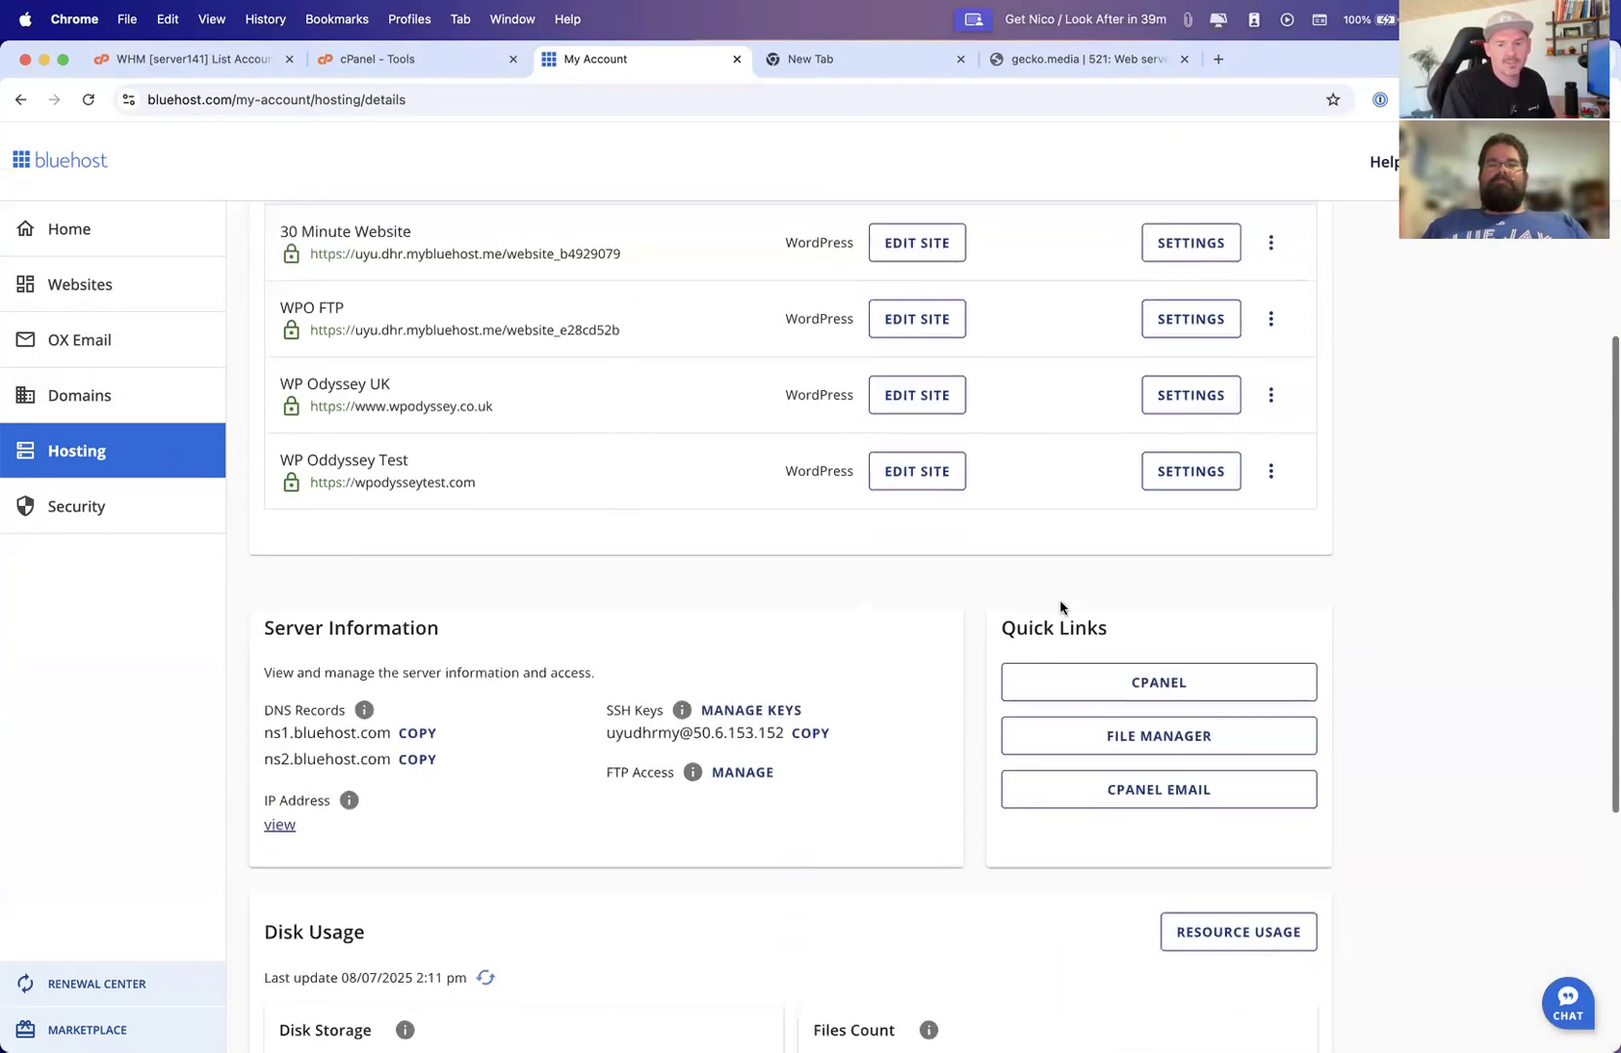
left_click(1160, 681)
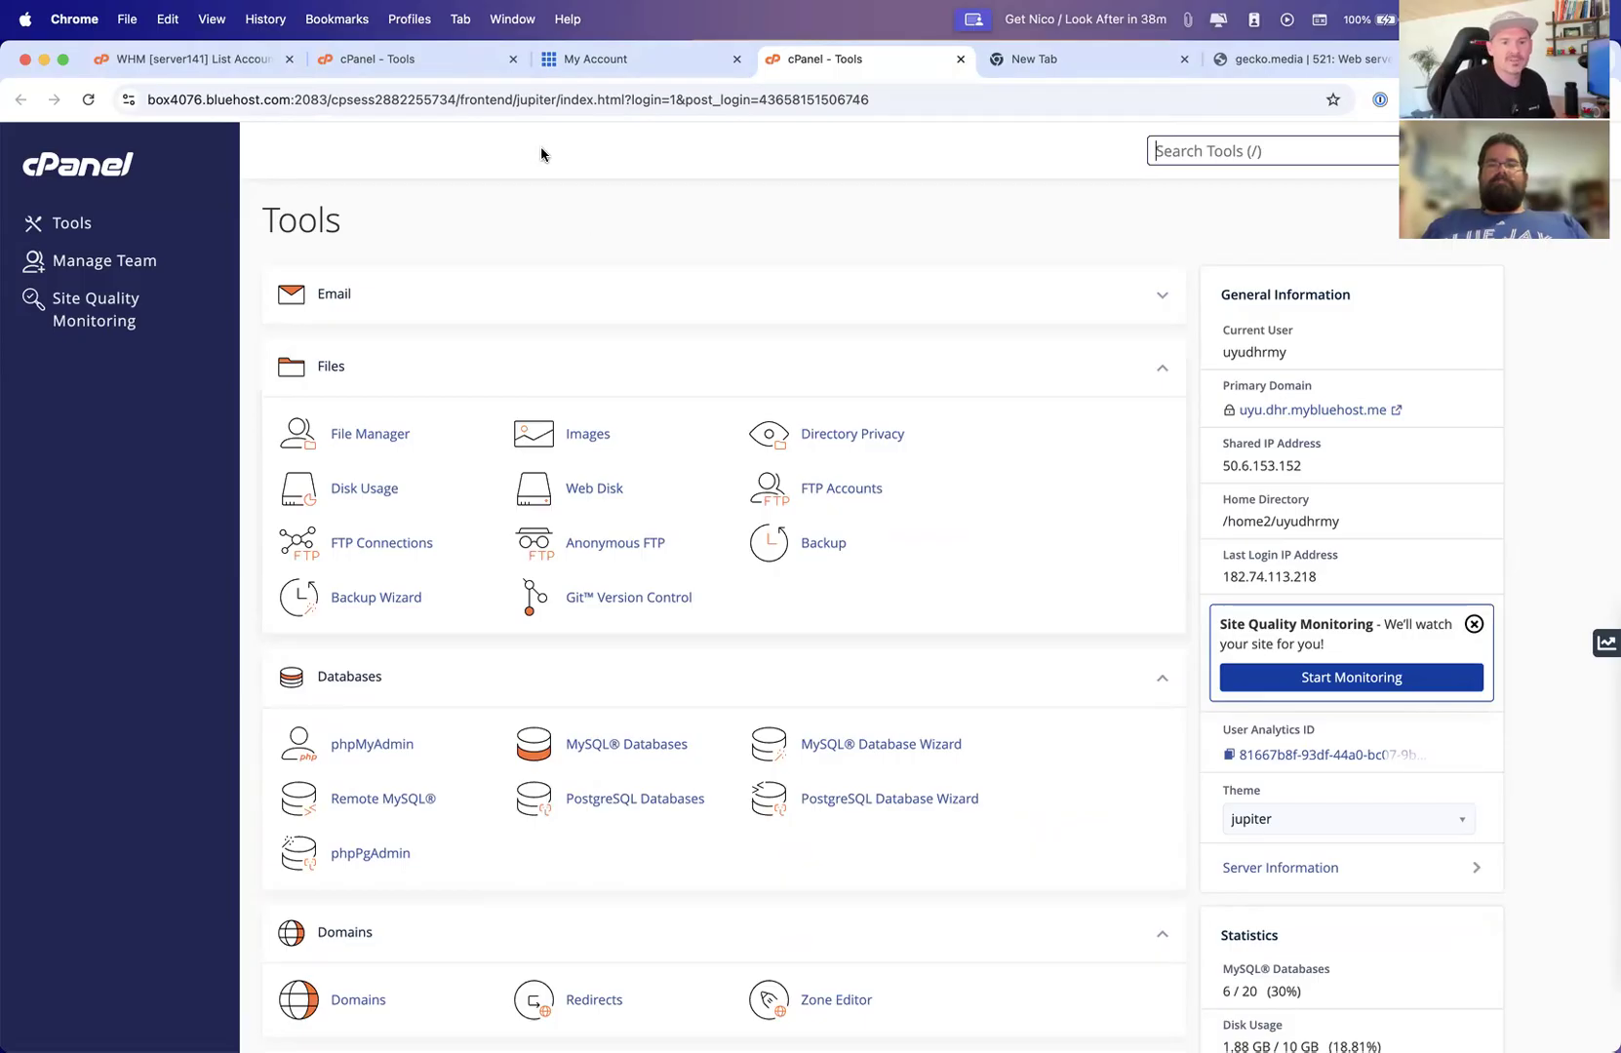
Close the gecko.media error tab and open dansiop.com/cpanel in the new tab to reach the cPanel login
left_click(1219, 60)
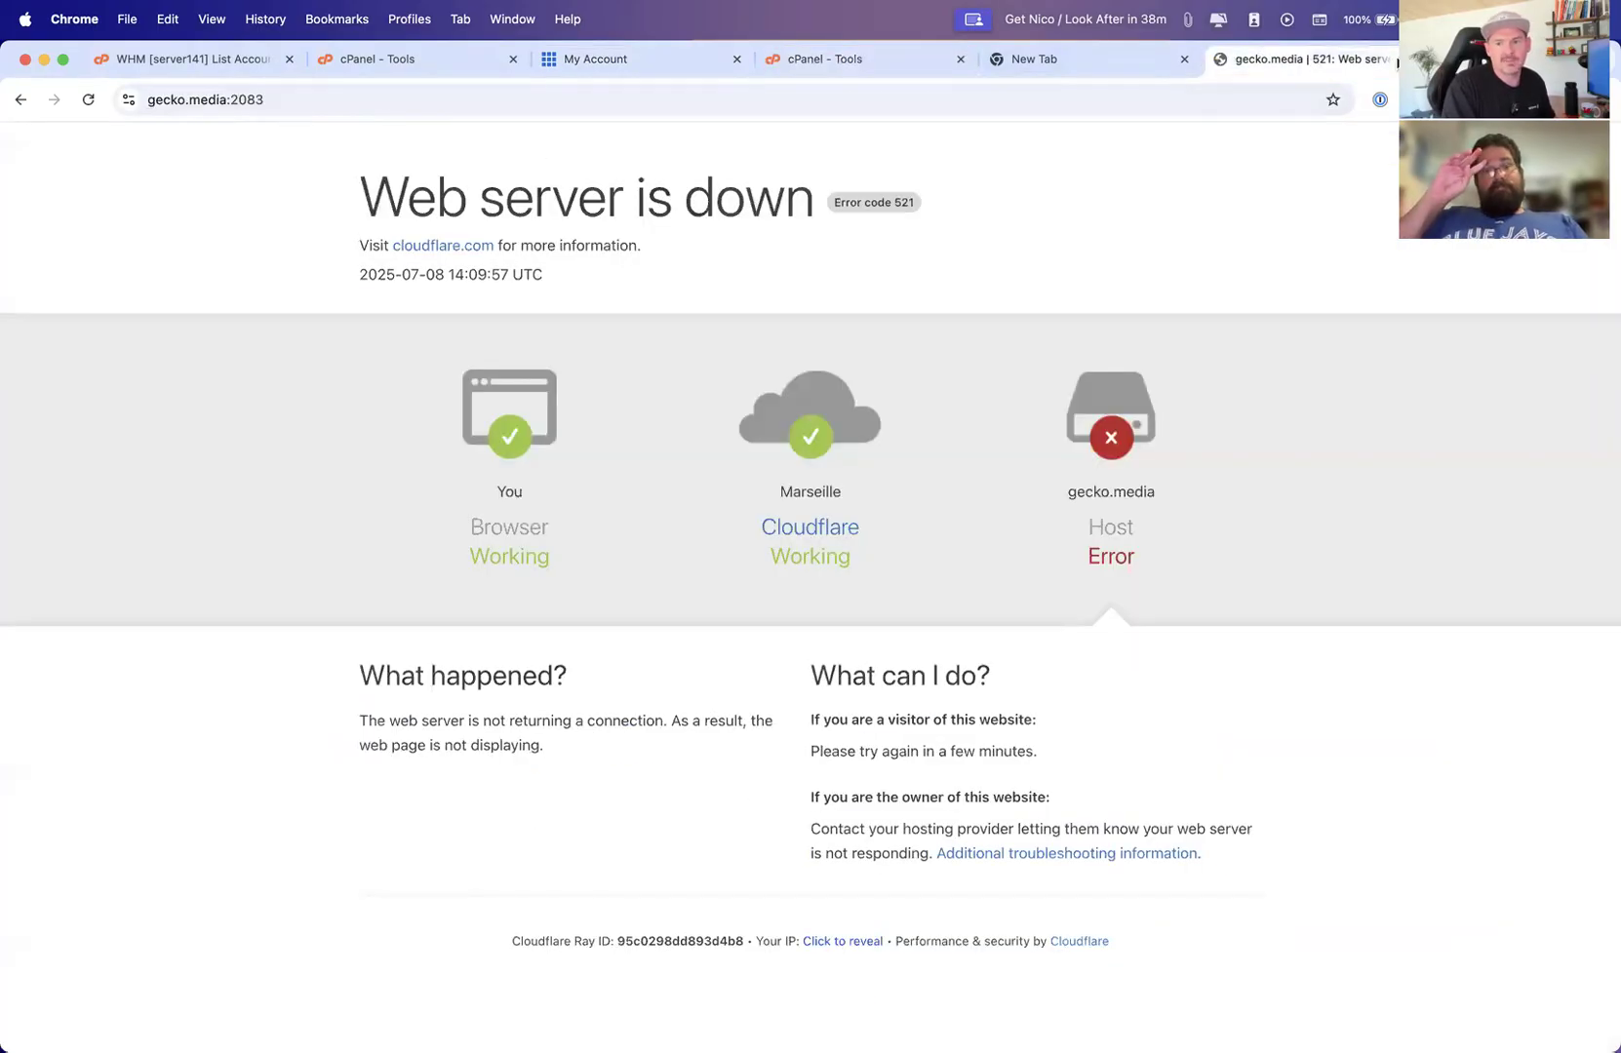
key("super+w")
left_click(304, 95)
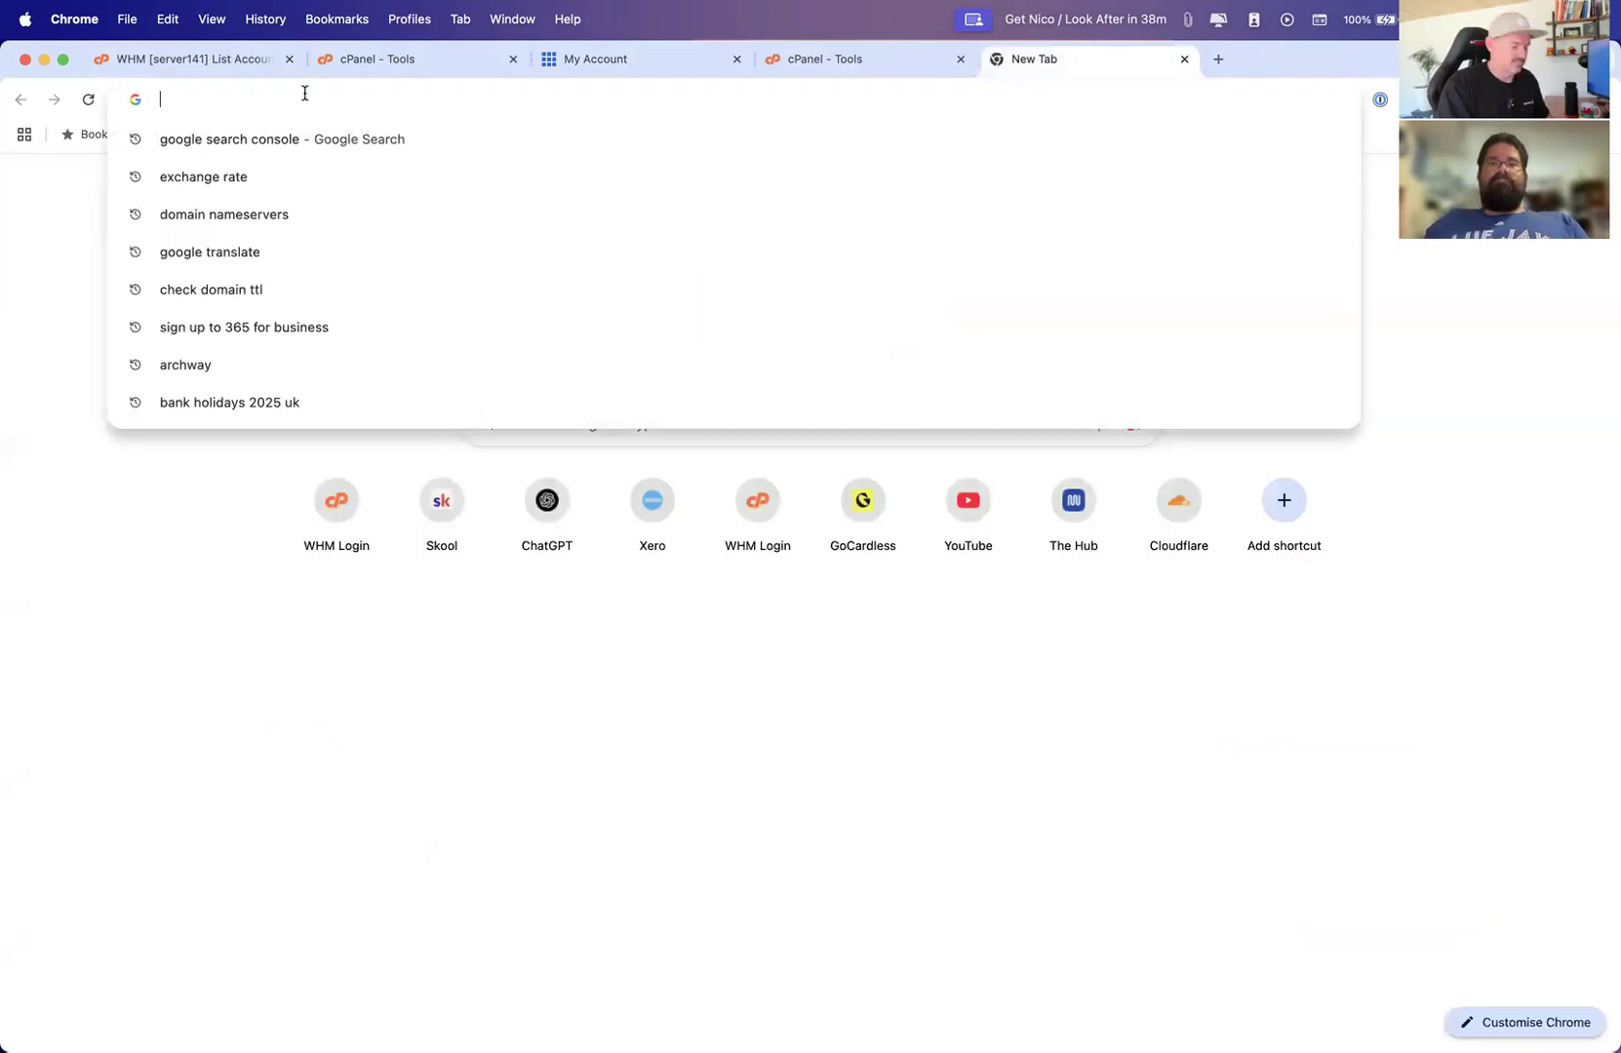
type("dansiop.com")
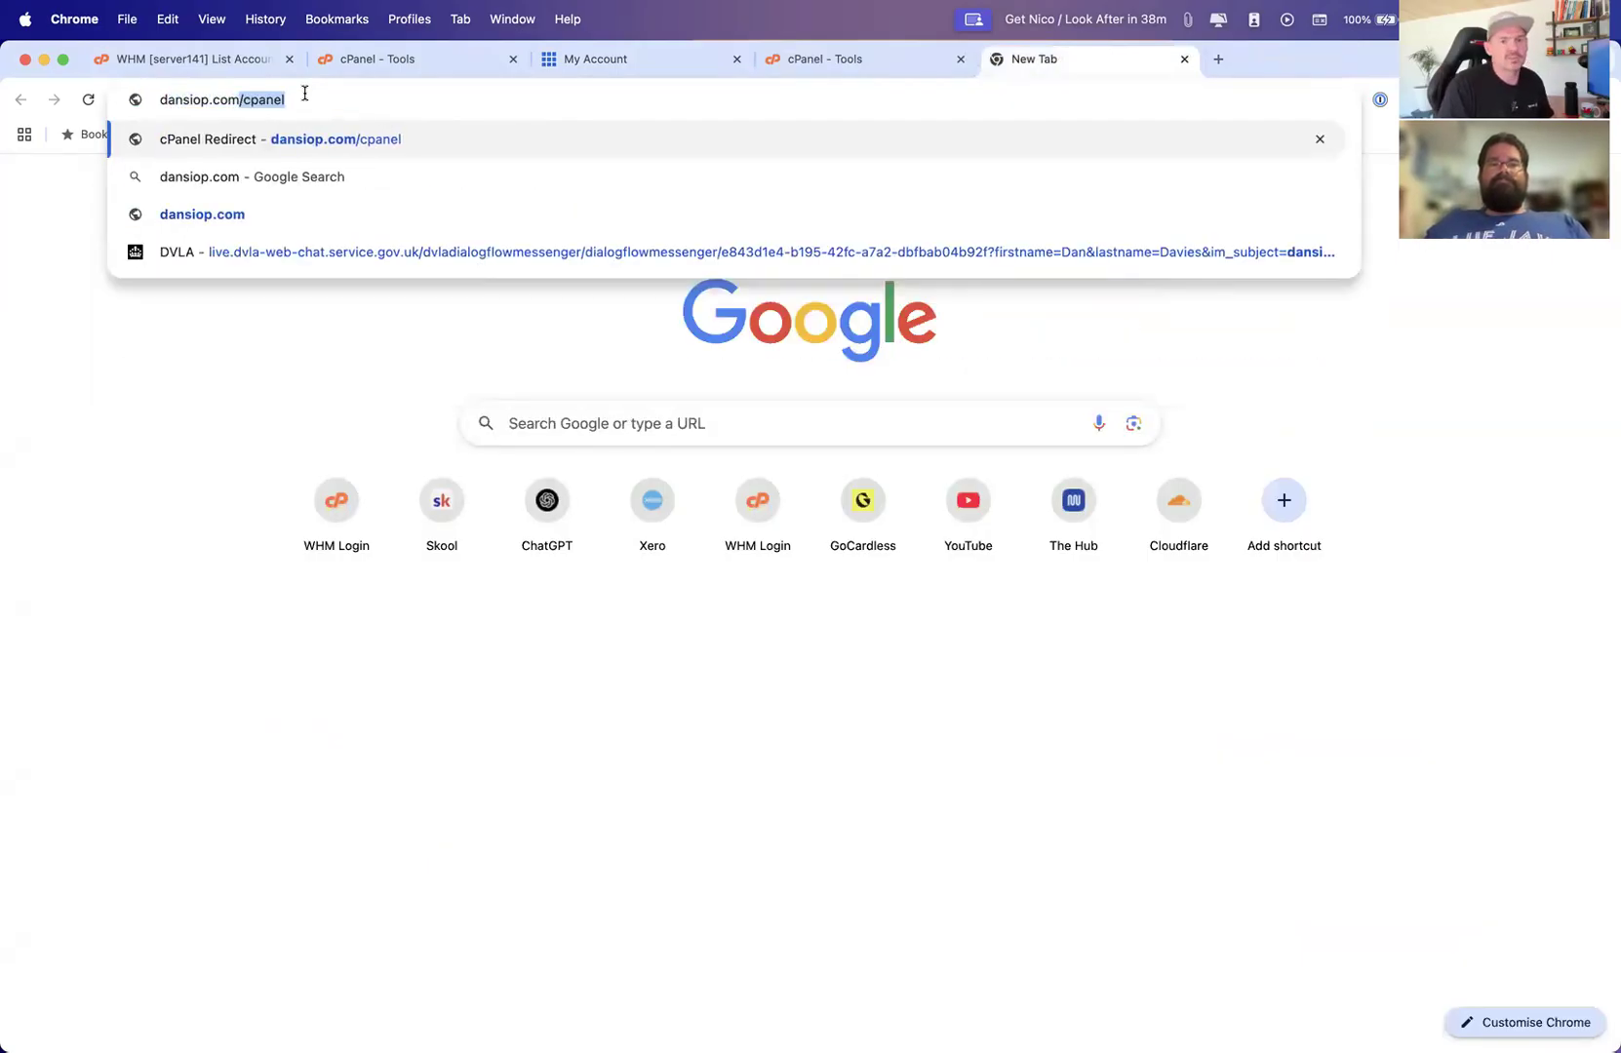
key("Return")
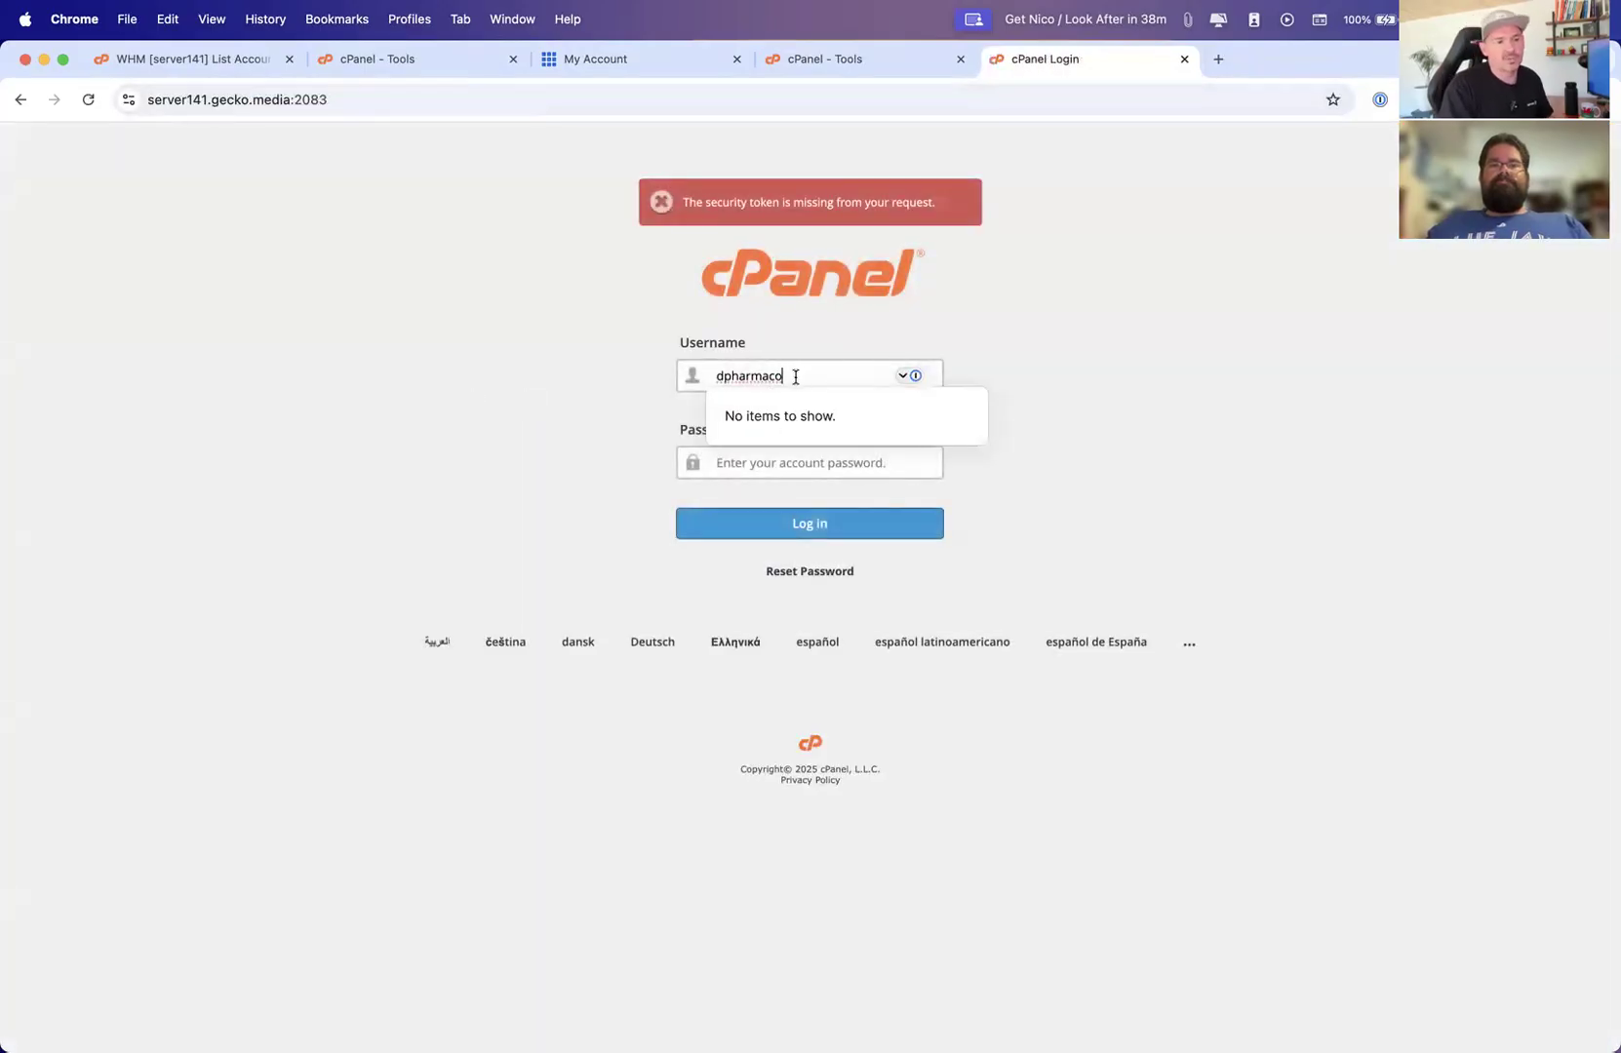
Try opening cpanel.dansiop.com as a subdomain address for cPanel
key("super+Tab")
key("super+Tab")
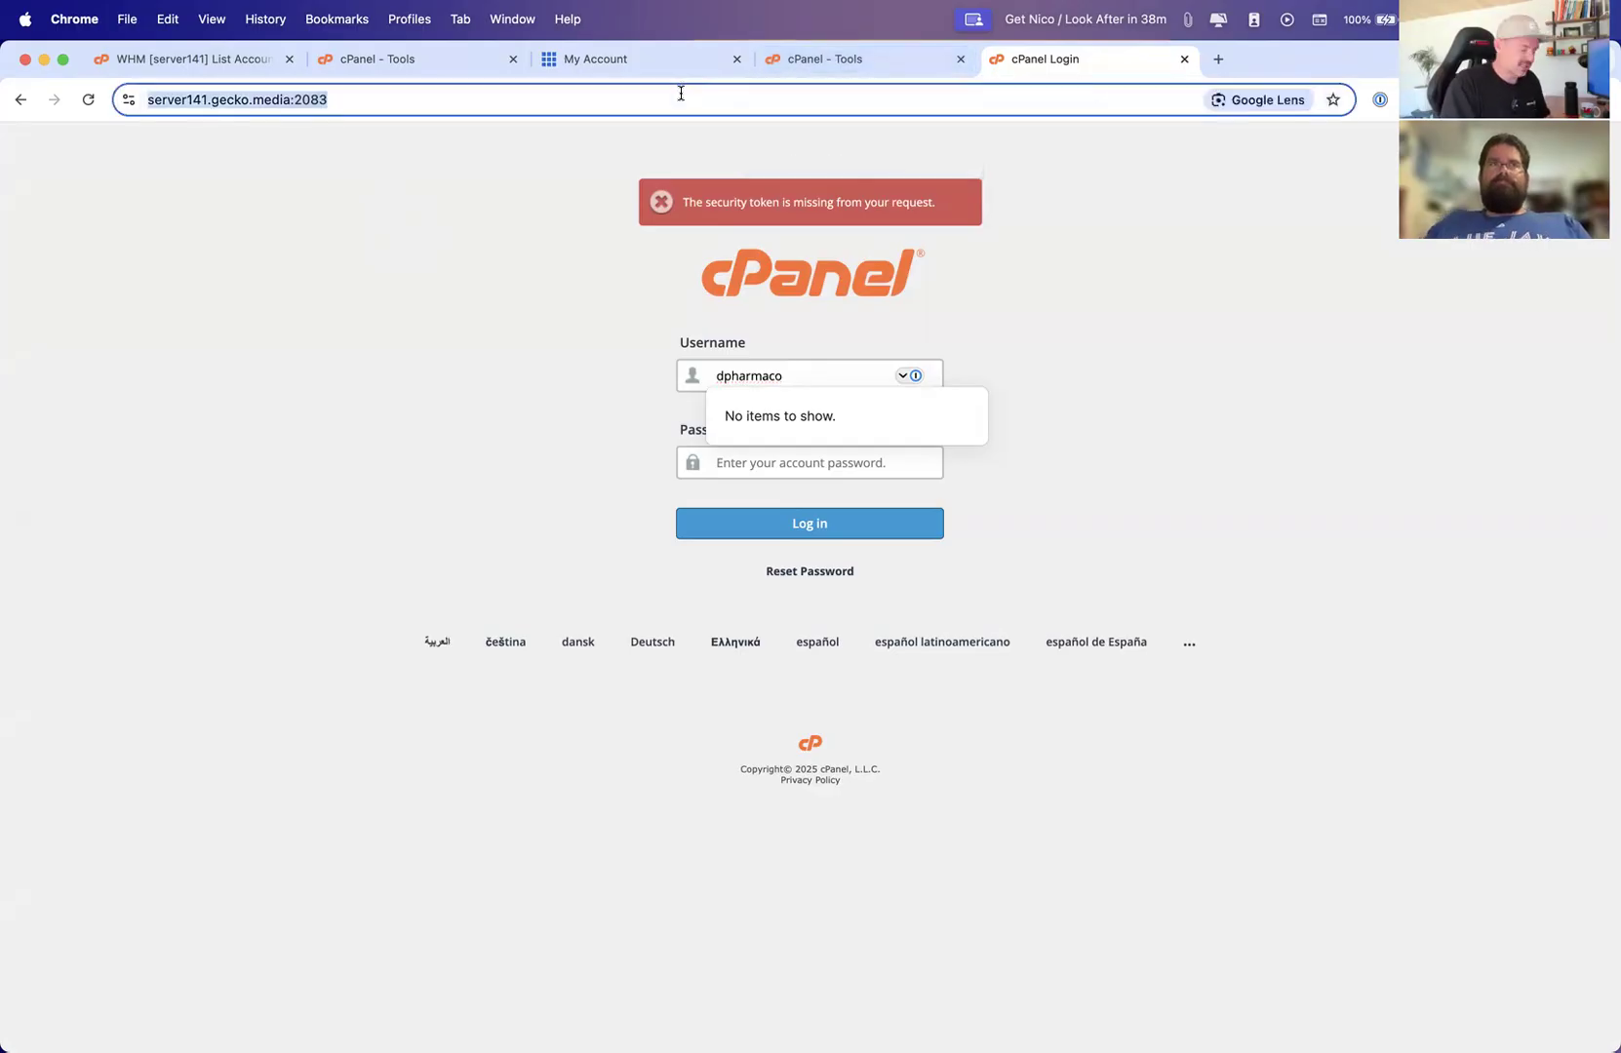
type("cpanel.")
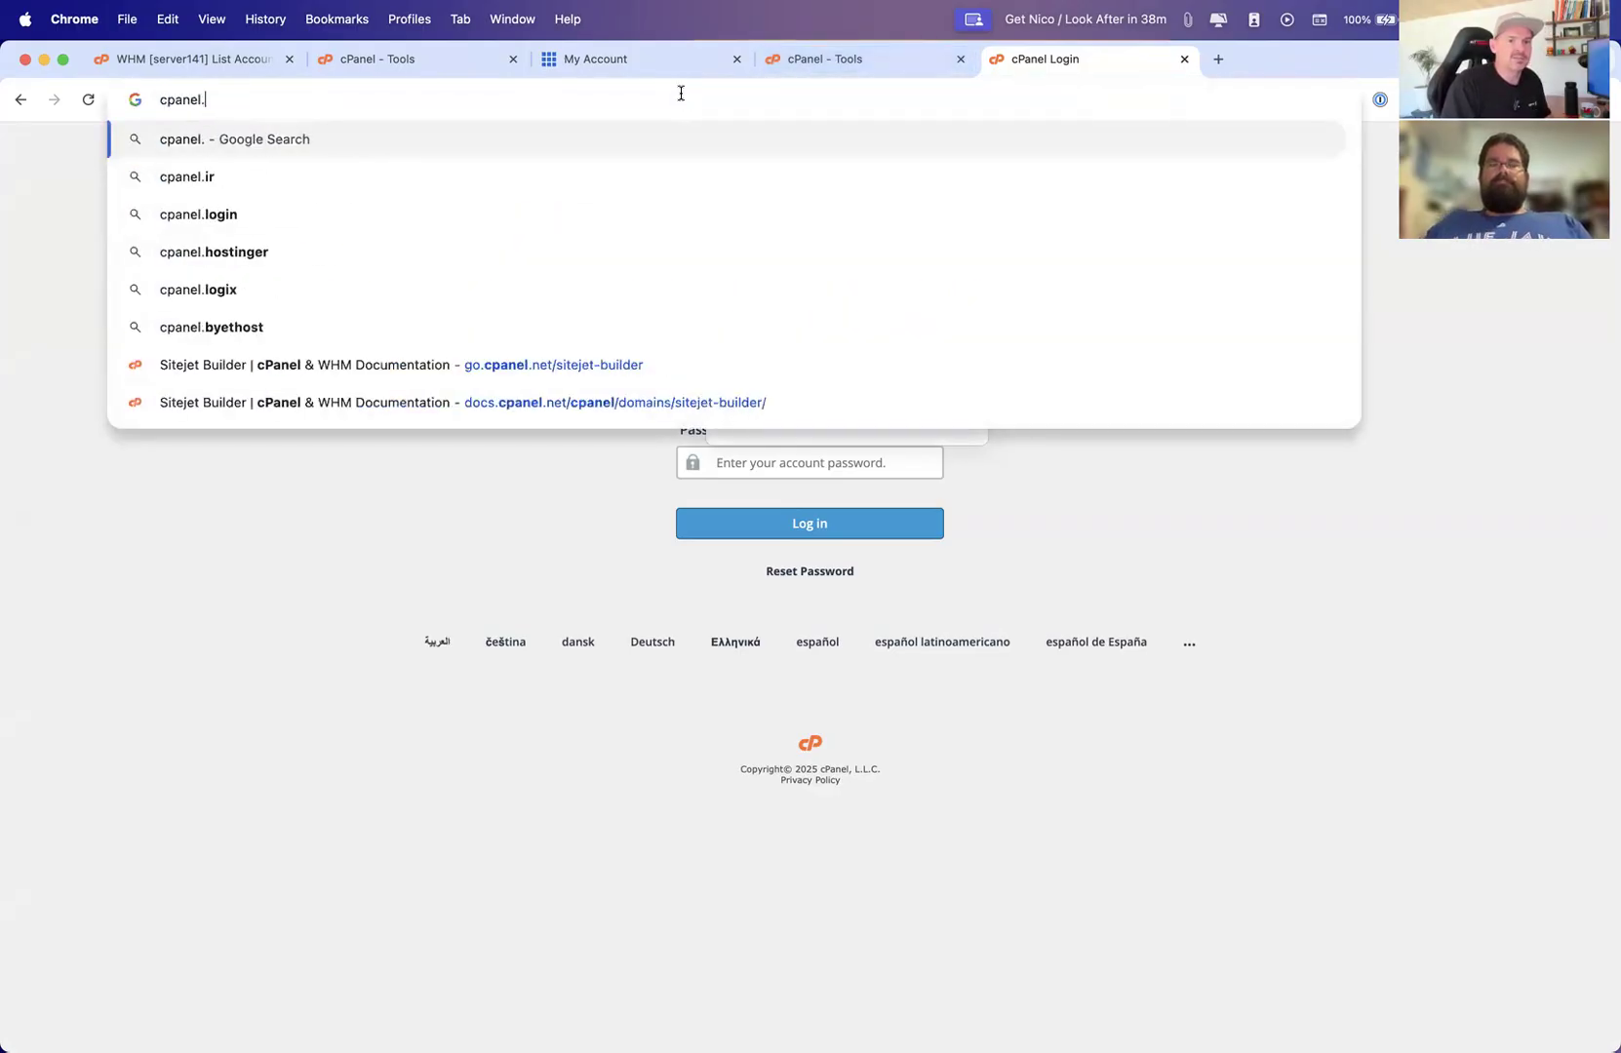
type("dansiop.com")
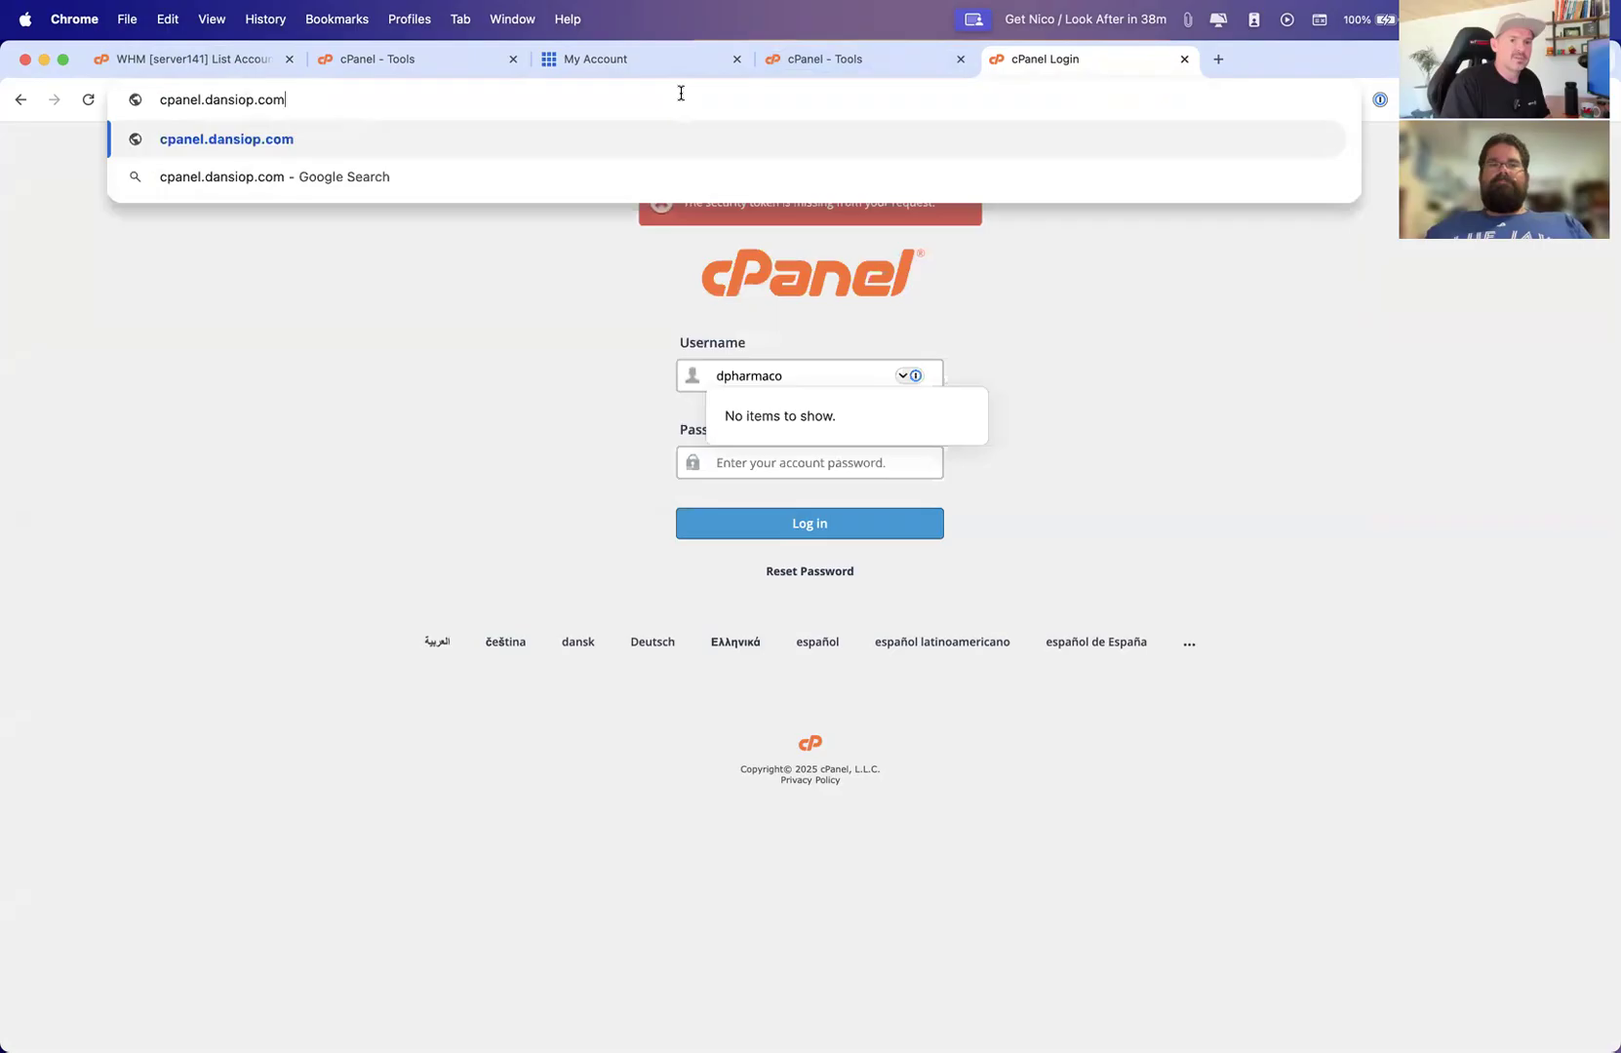
key("Return")
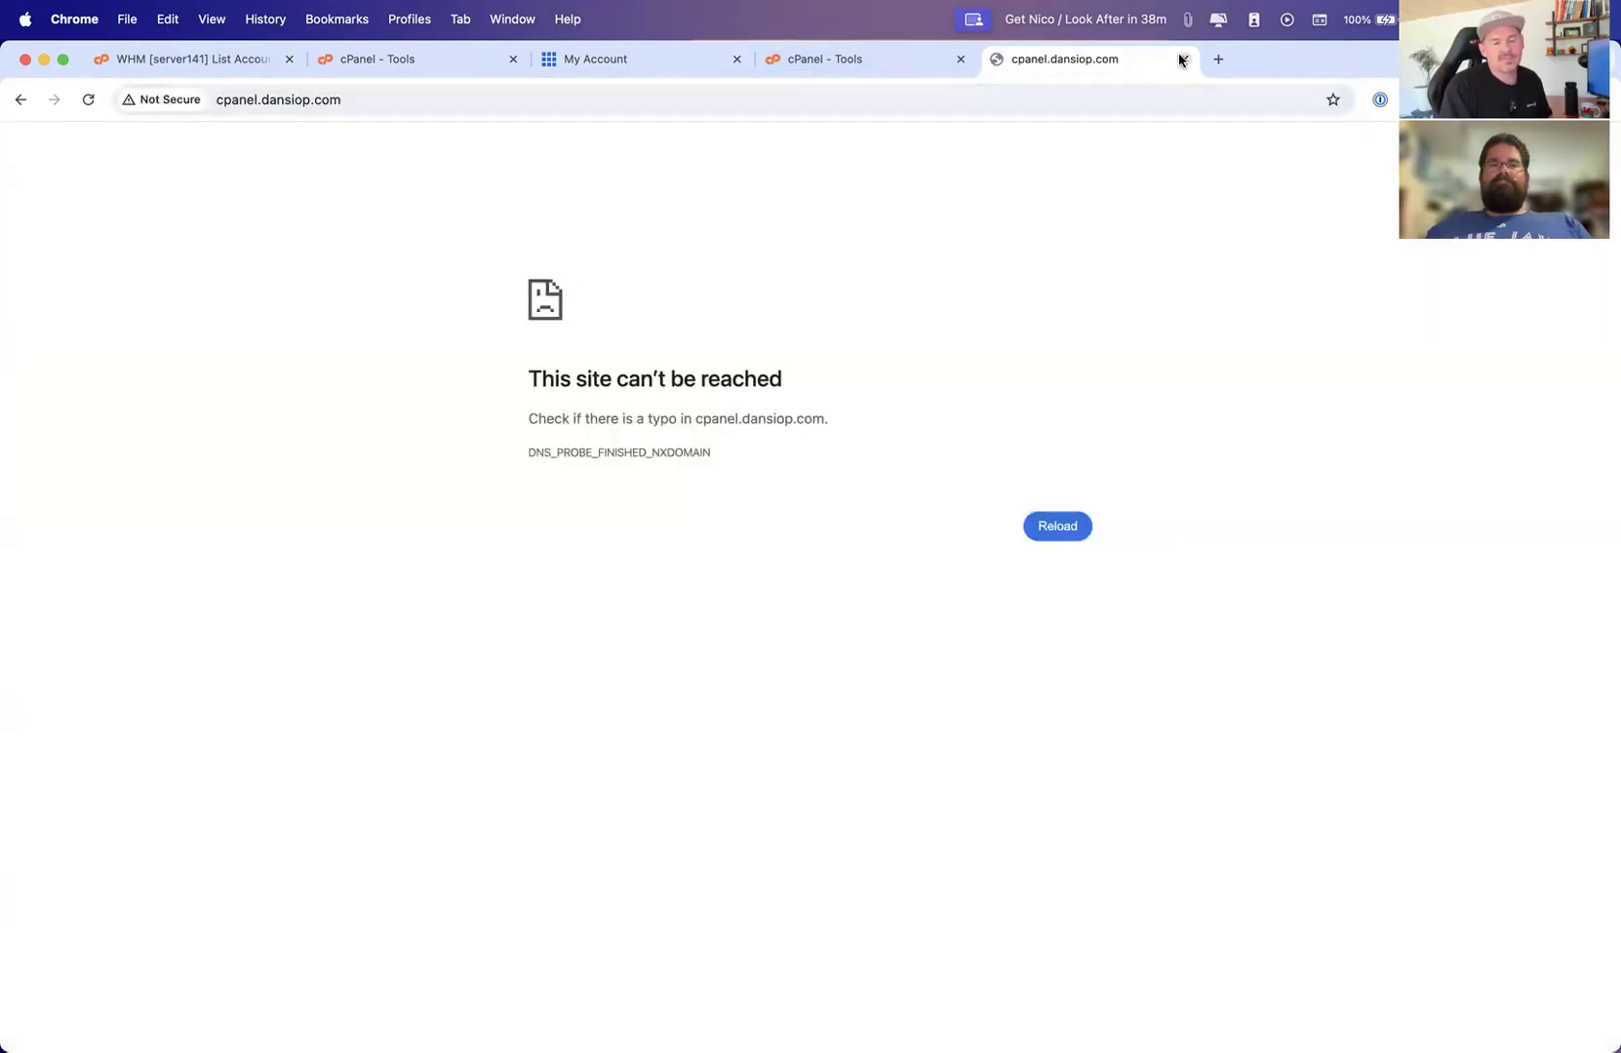
Replace the address with dansiop.com/cpanel to return to the cPanel login
left_click(461, 97)
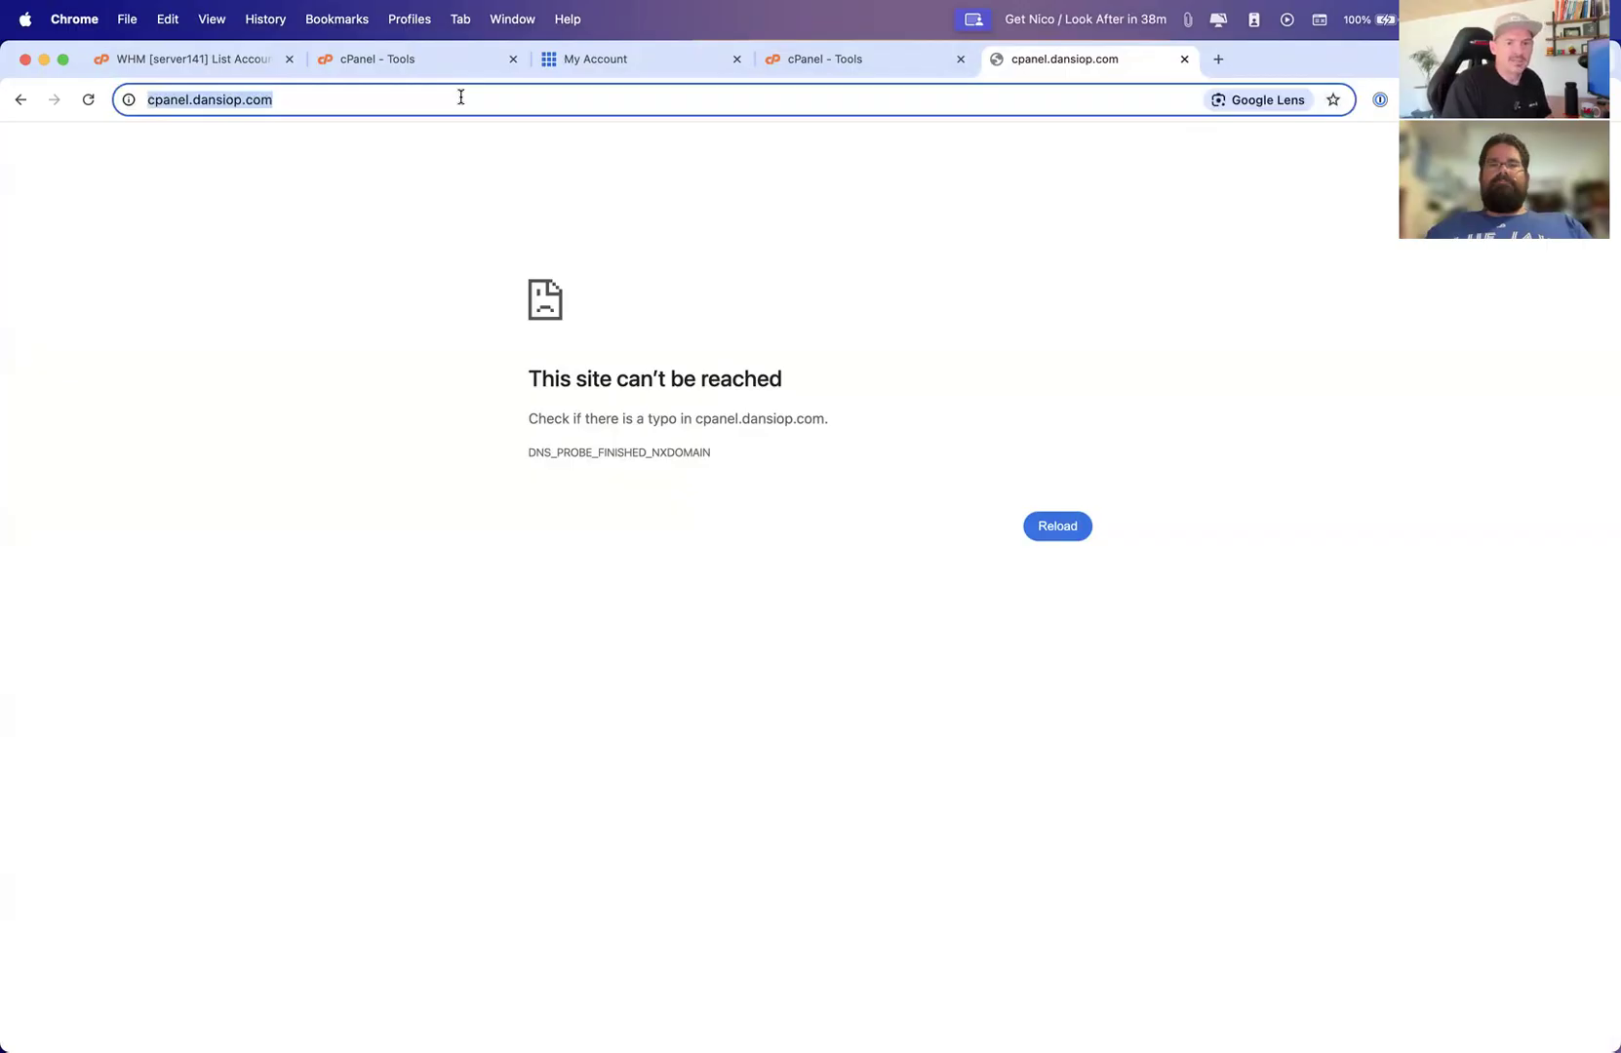
type("sda")
key("BackSpace")
key("BackSpace")
key("BackSpace")
type("dansiop")
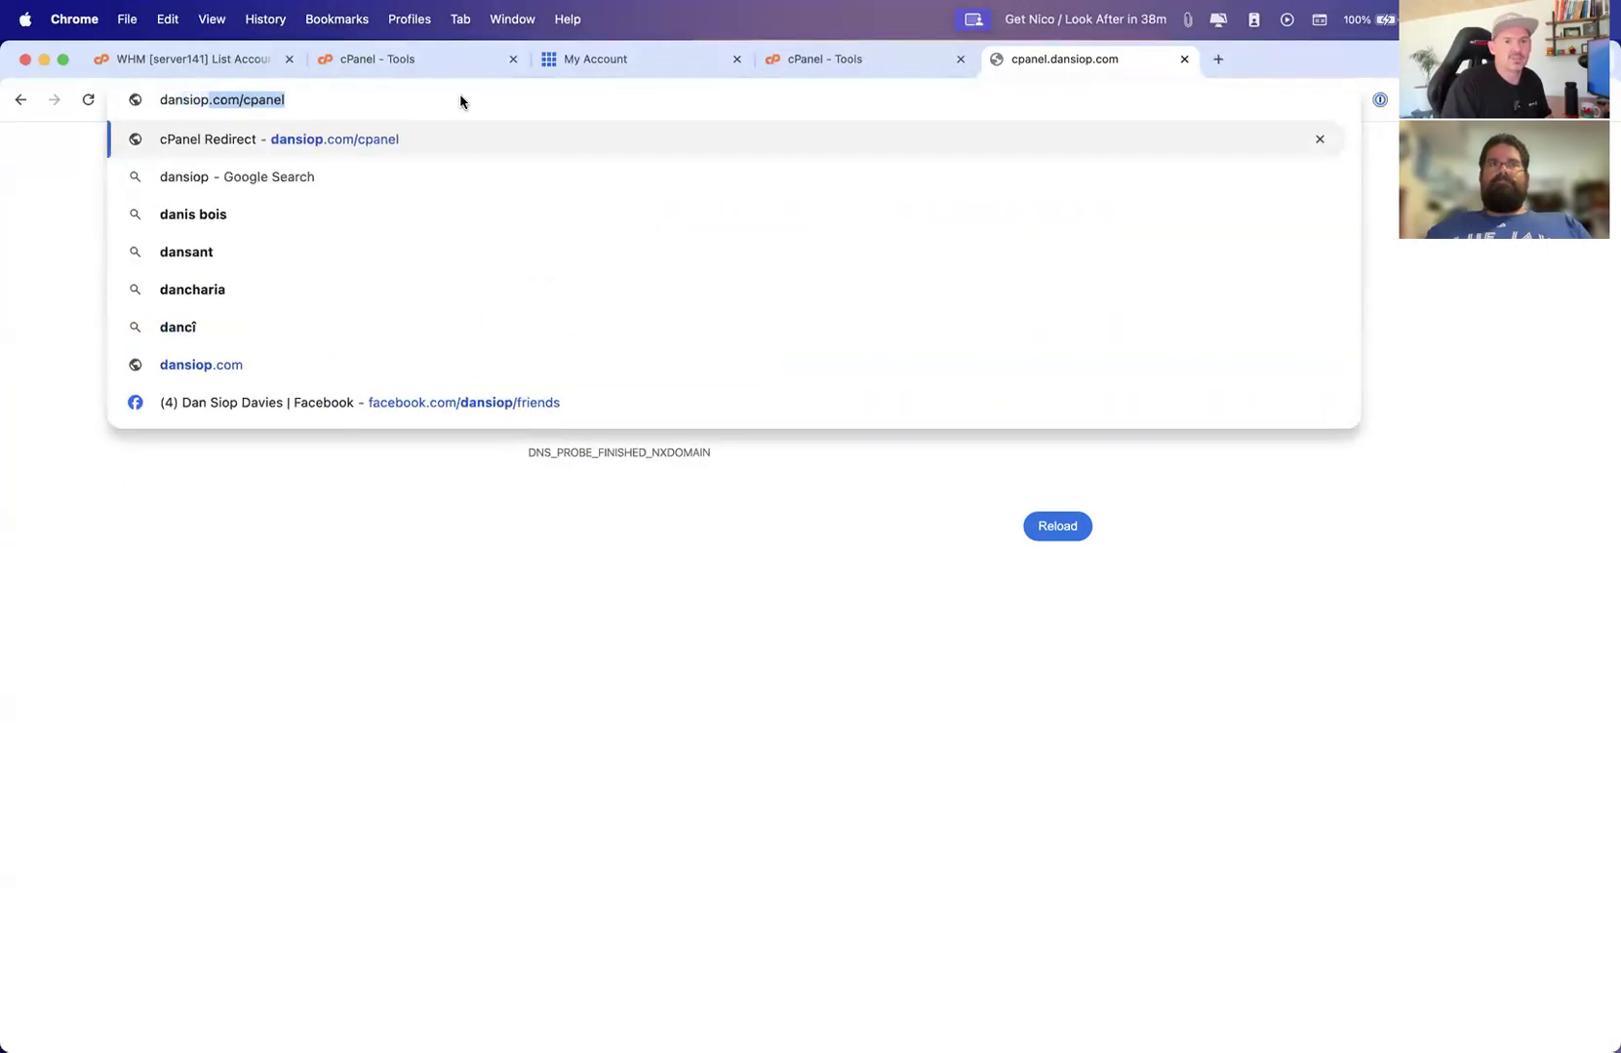
key("Right")
key("Return")
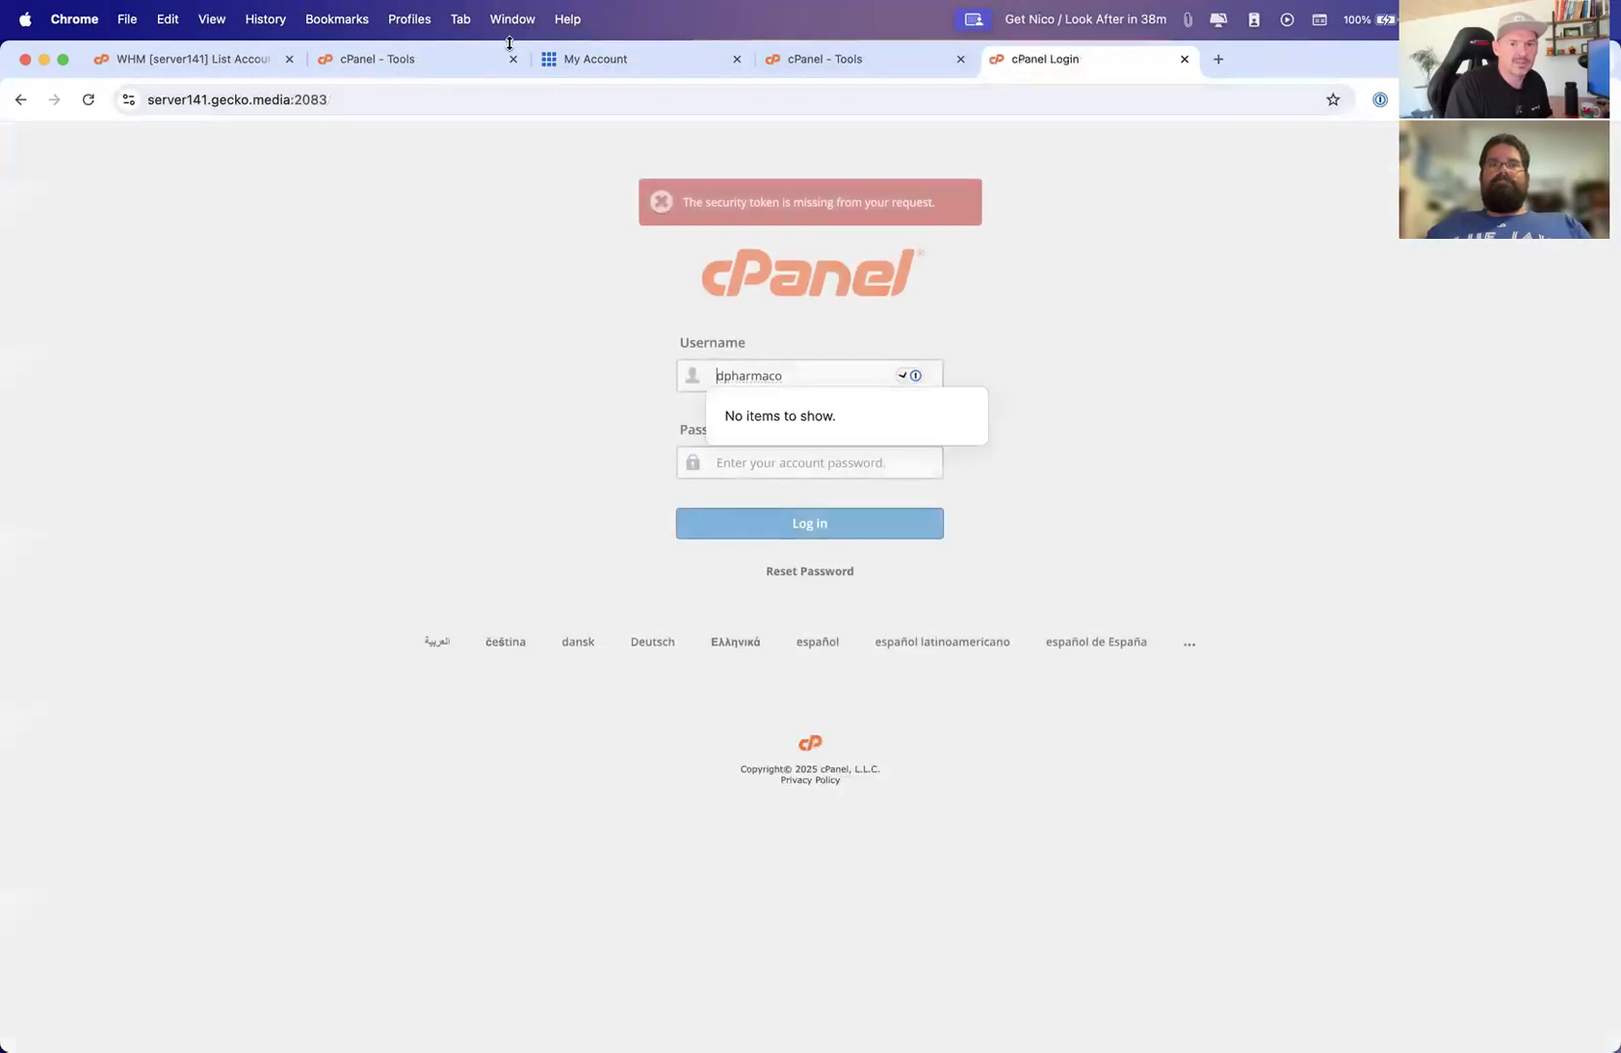
Close the cPanel login and Bluehost cPanel tabs, and play the cPanel Dashboard slide in Keynote
left_click(1185, 60)
left_click(963, 60)
key("ctrl+Up")
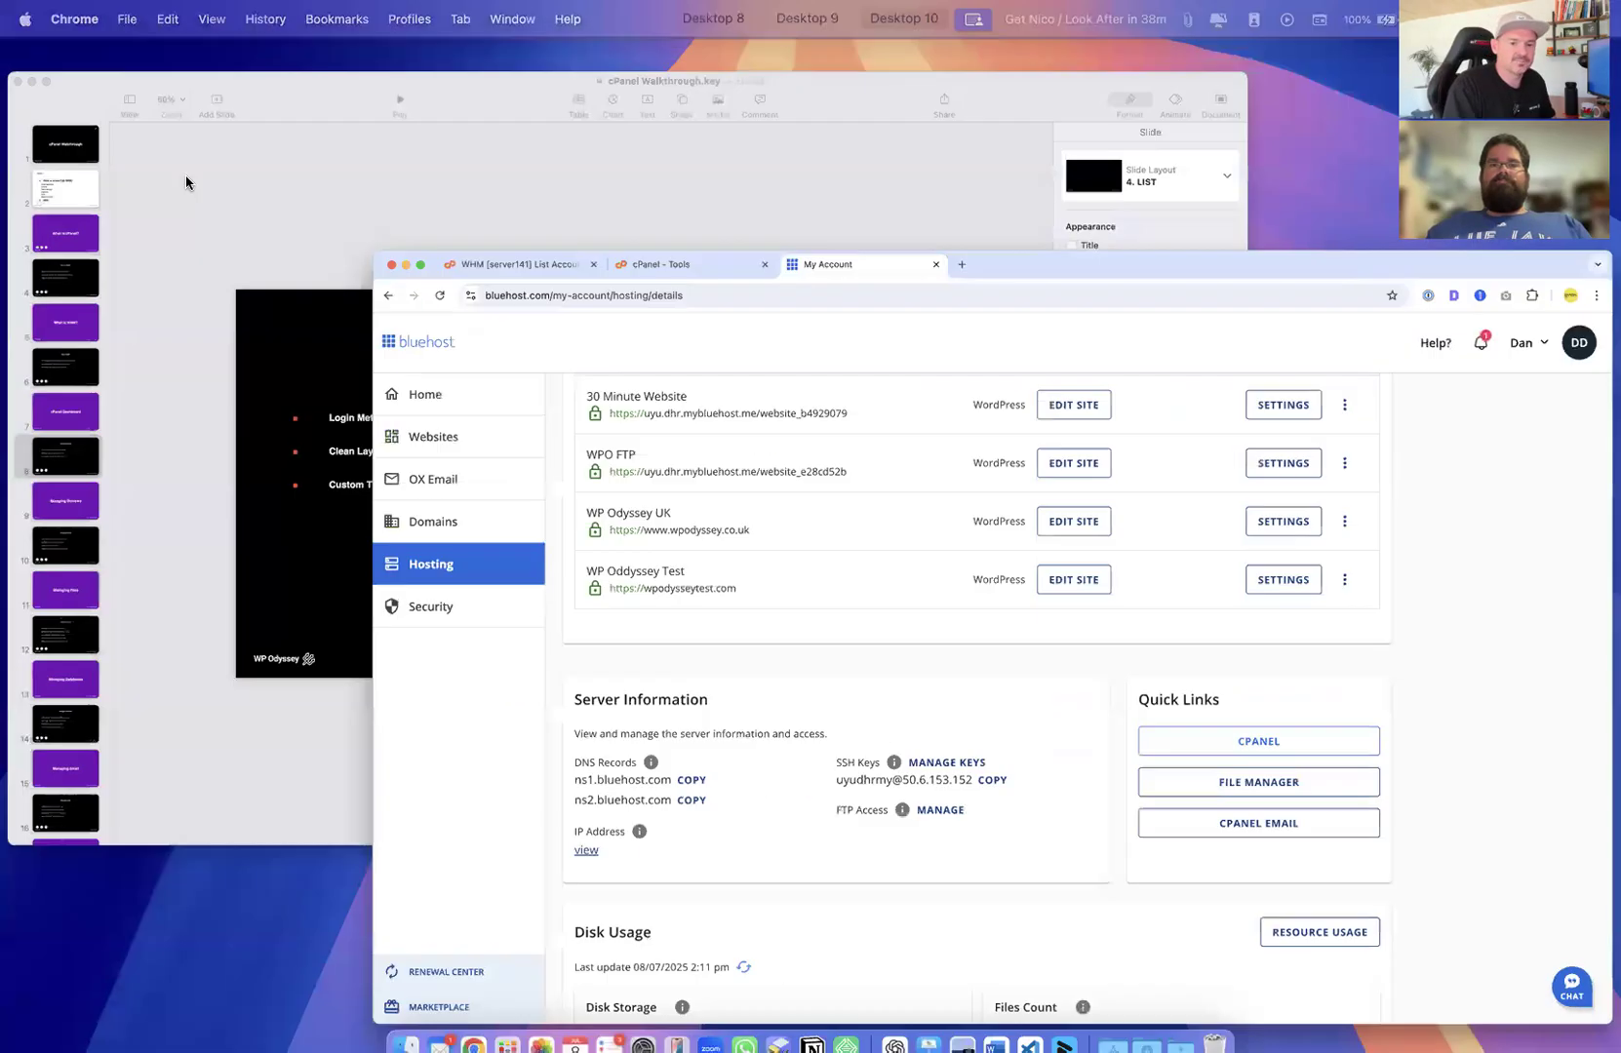
left_click(469, 246)
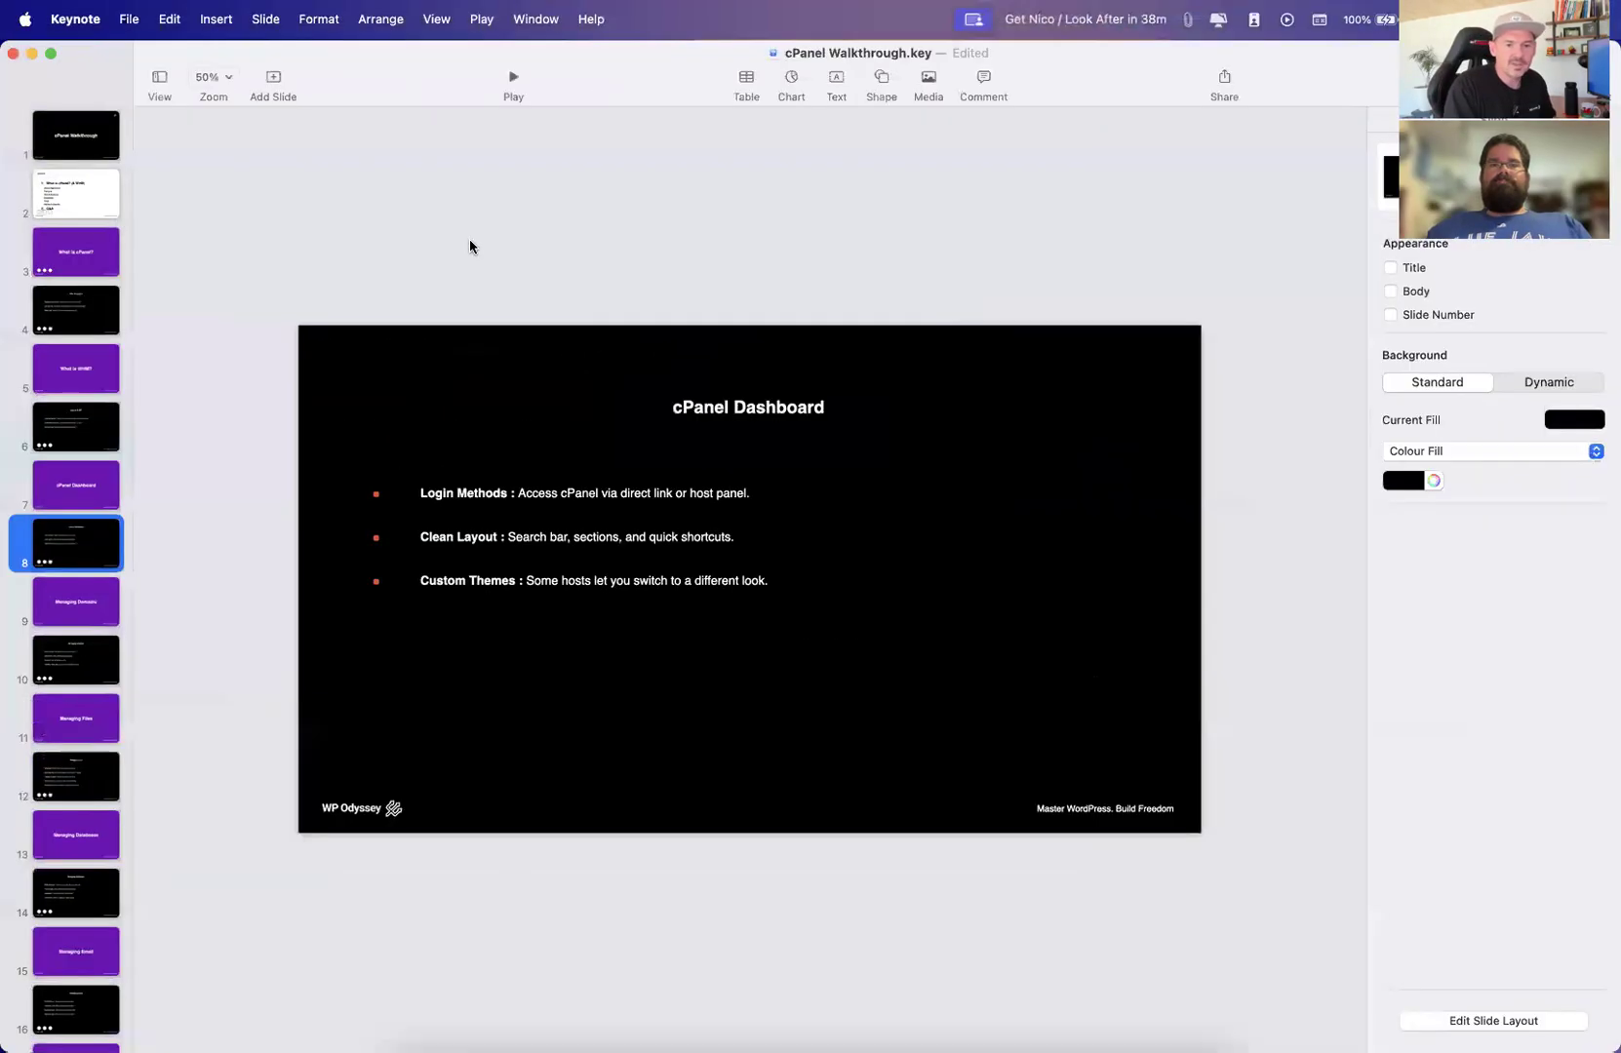
left_click(513, 80)
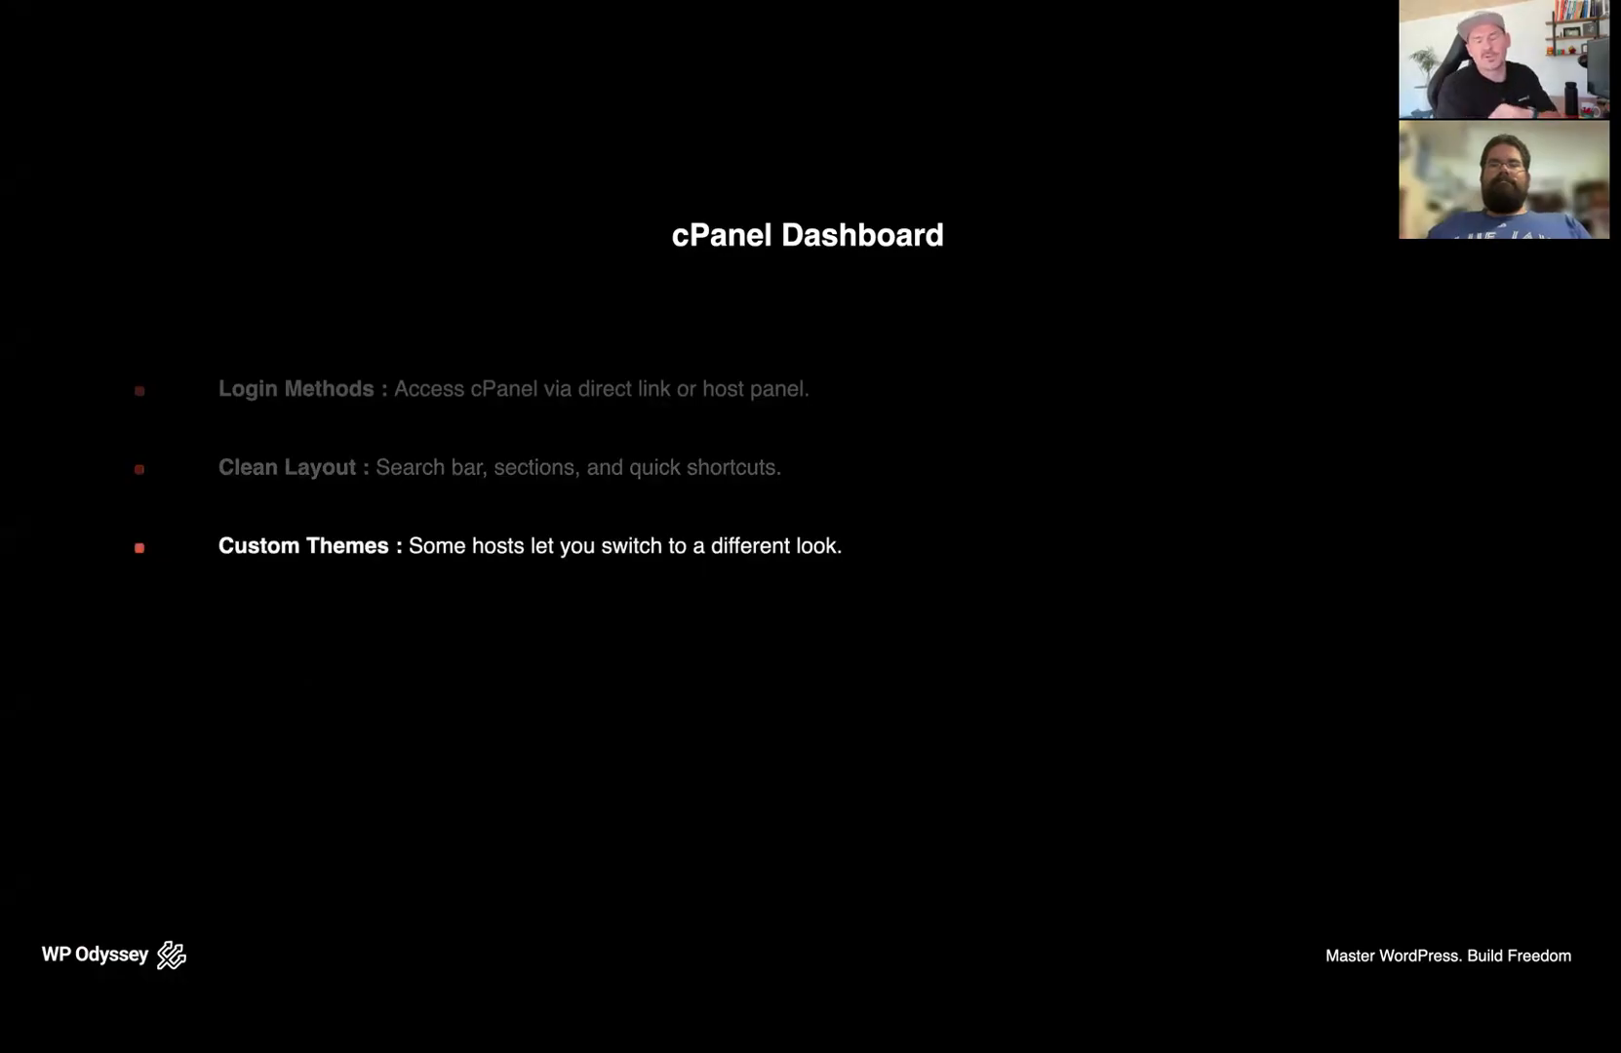
Leave the slideshow and return to the 3d-pharma cPanel Tools tab in Chrome
key("super+Tab")
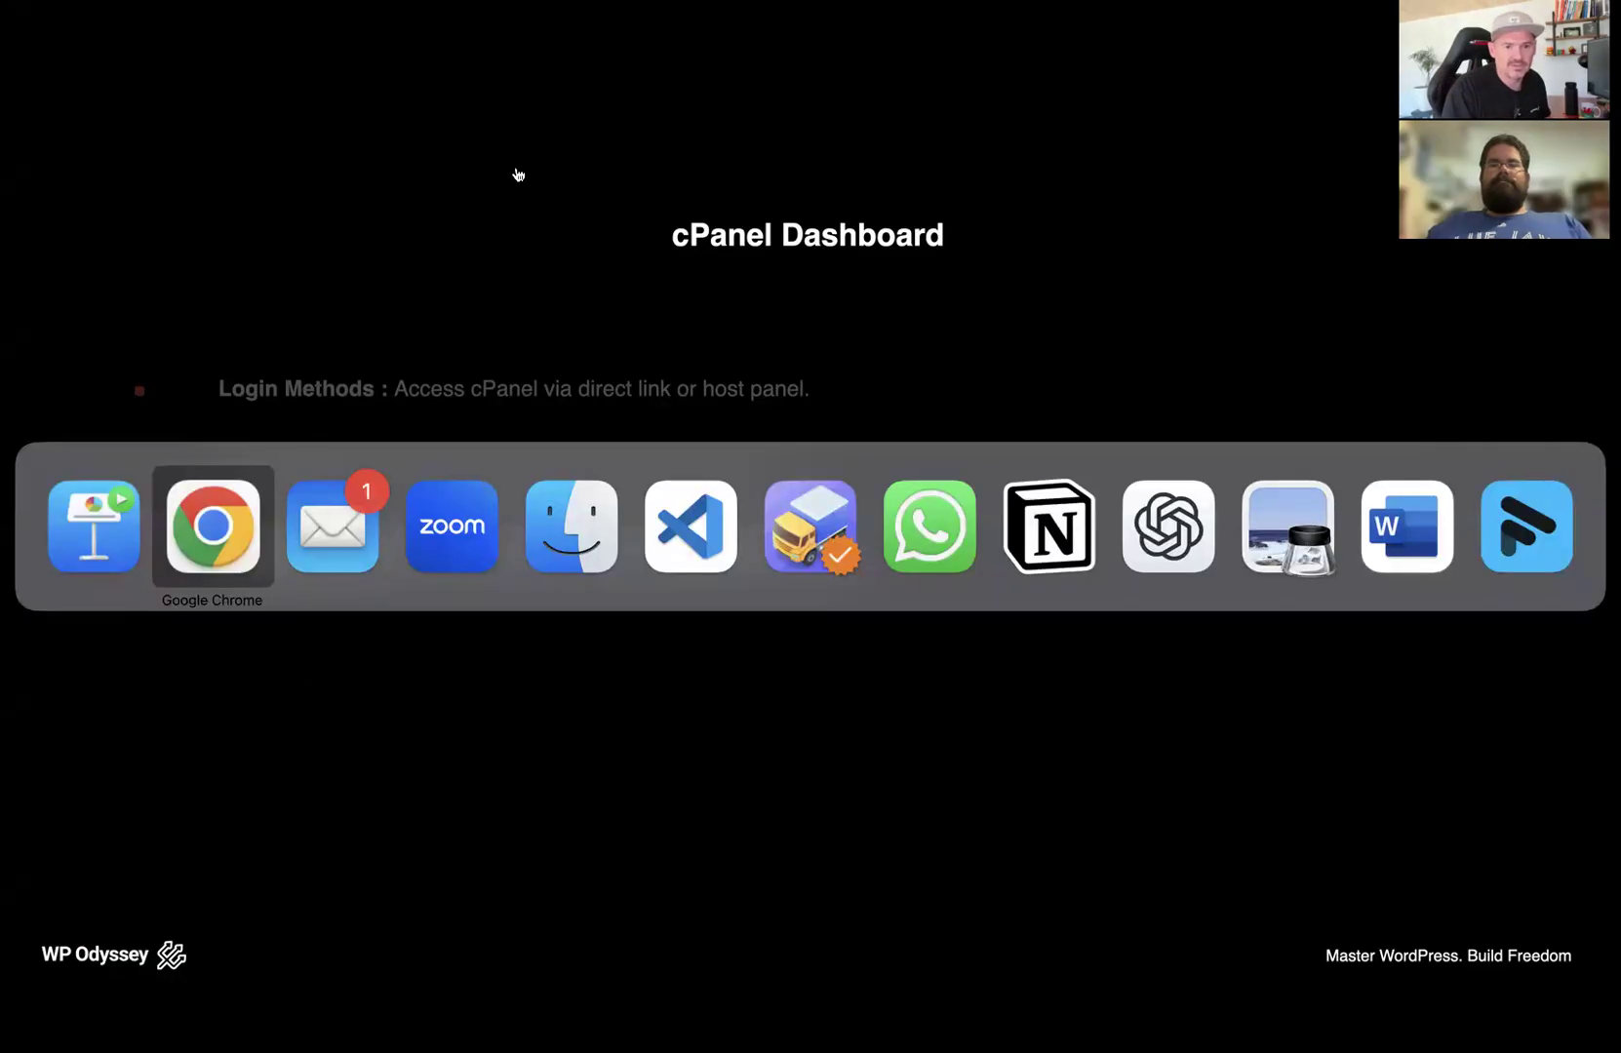
key("ctrl+Up")
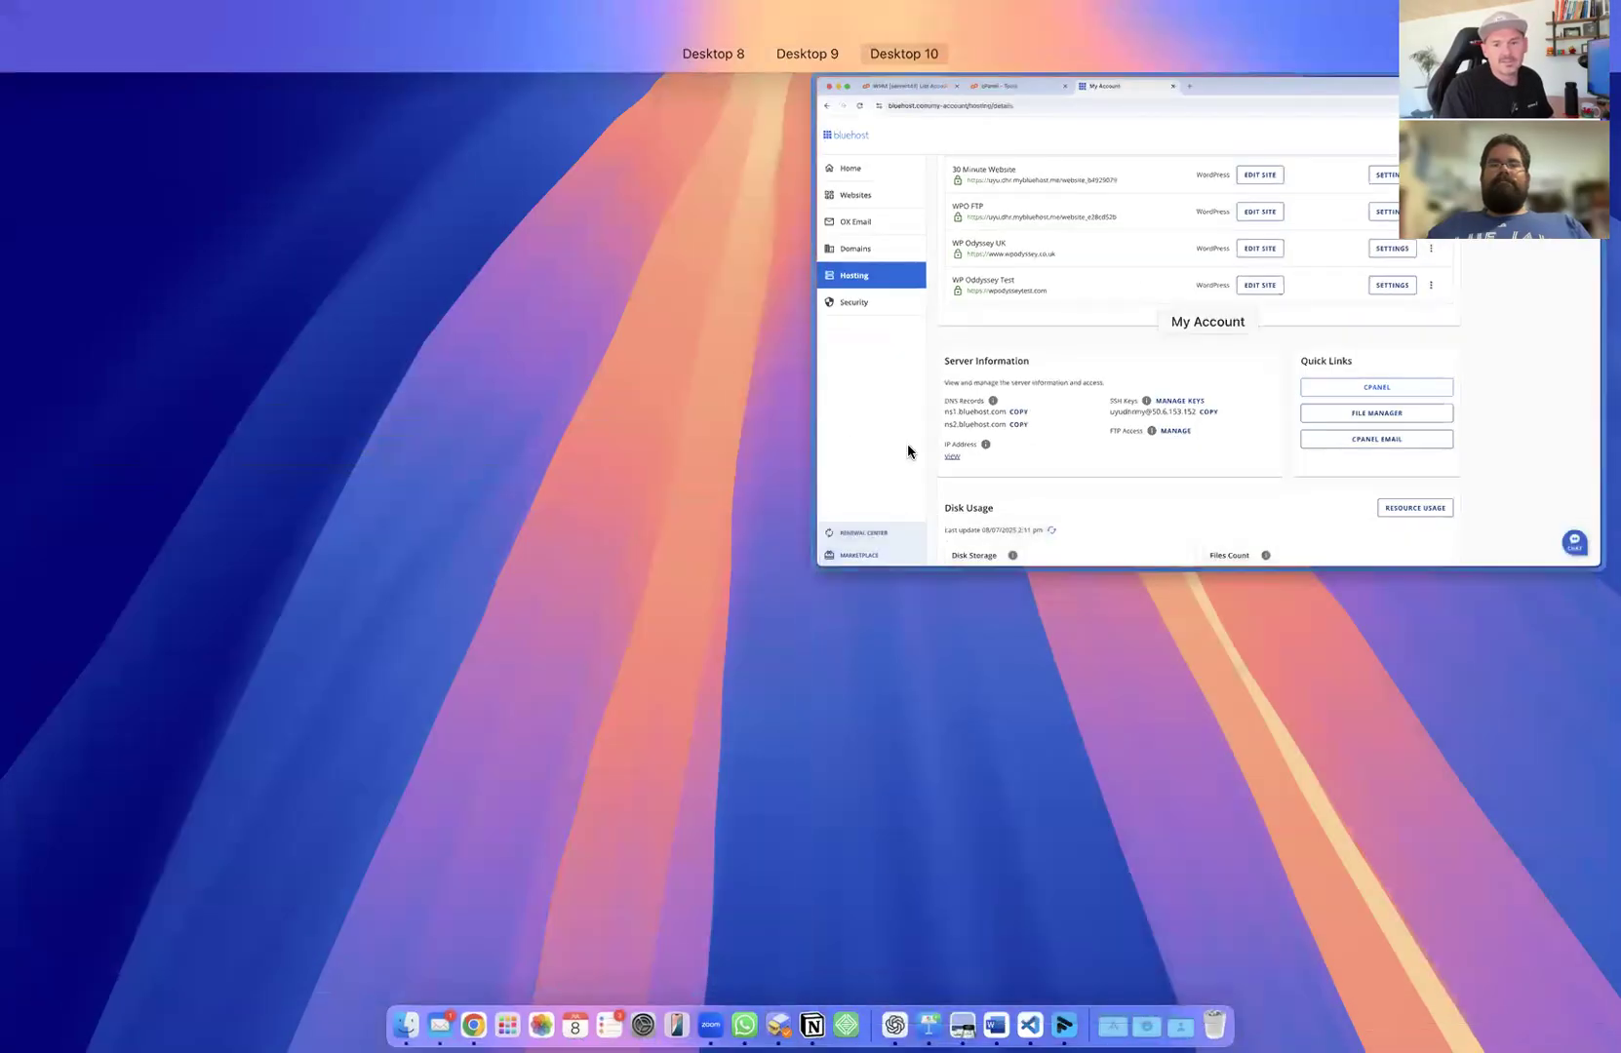
left_click(908, 451)
left_click(353, 61)
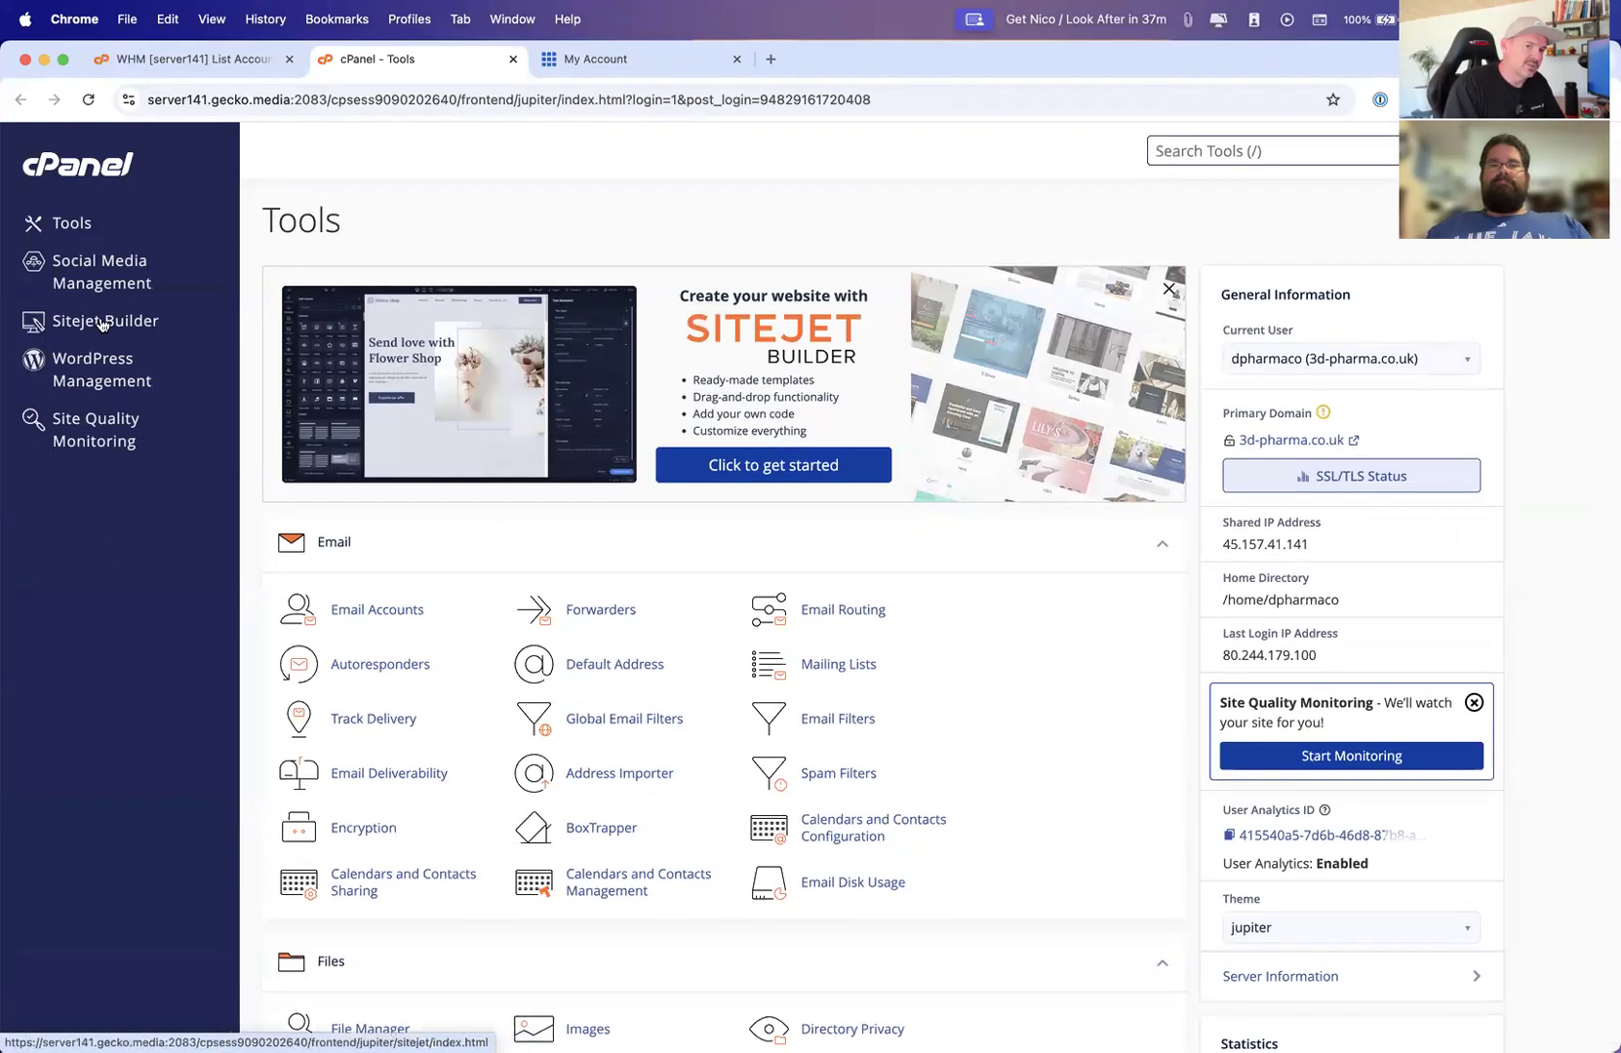
Browse the cPanel sidebar pages Social Media Management, Sitejet Builder and WordPress Management, returning to Tools
left_click(78, 167)
left_click(78, 224)
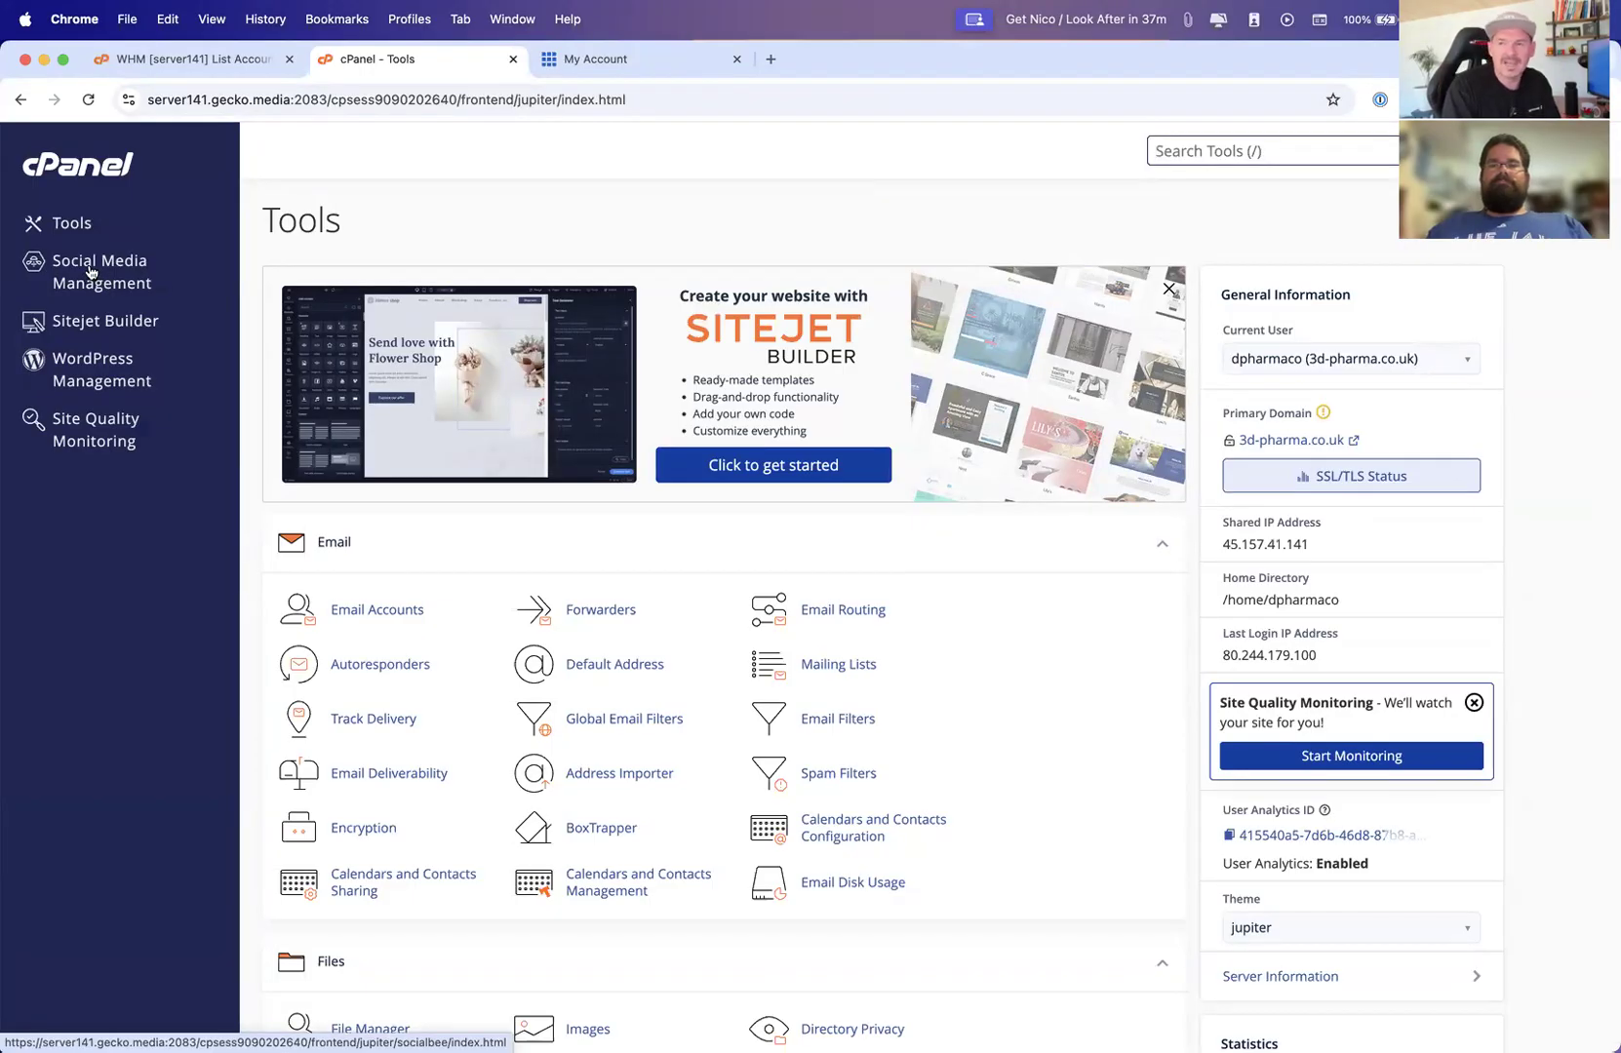
left_click(90, 272)
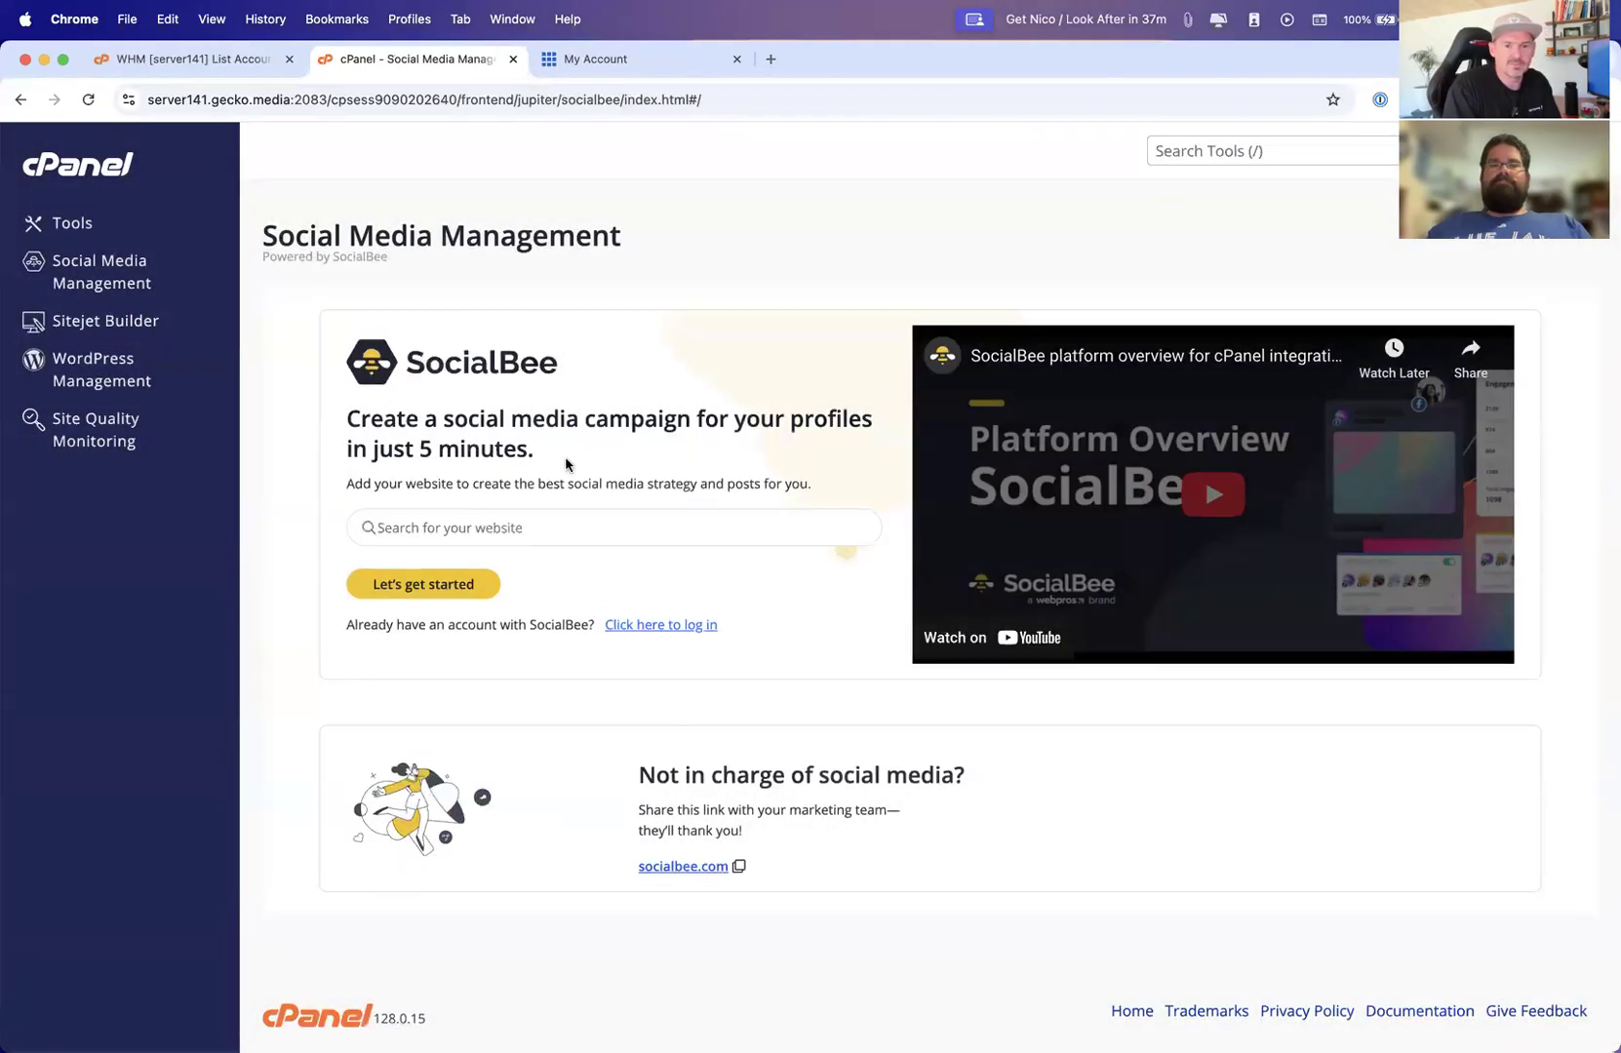
left_click(80, 325)
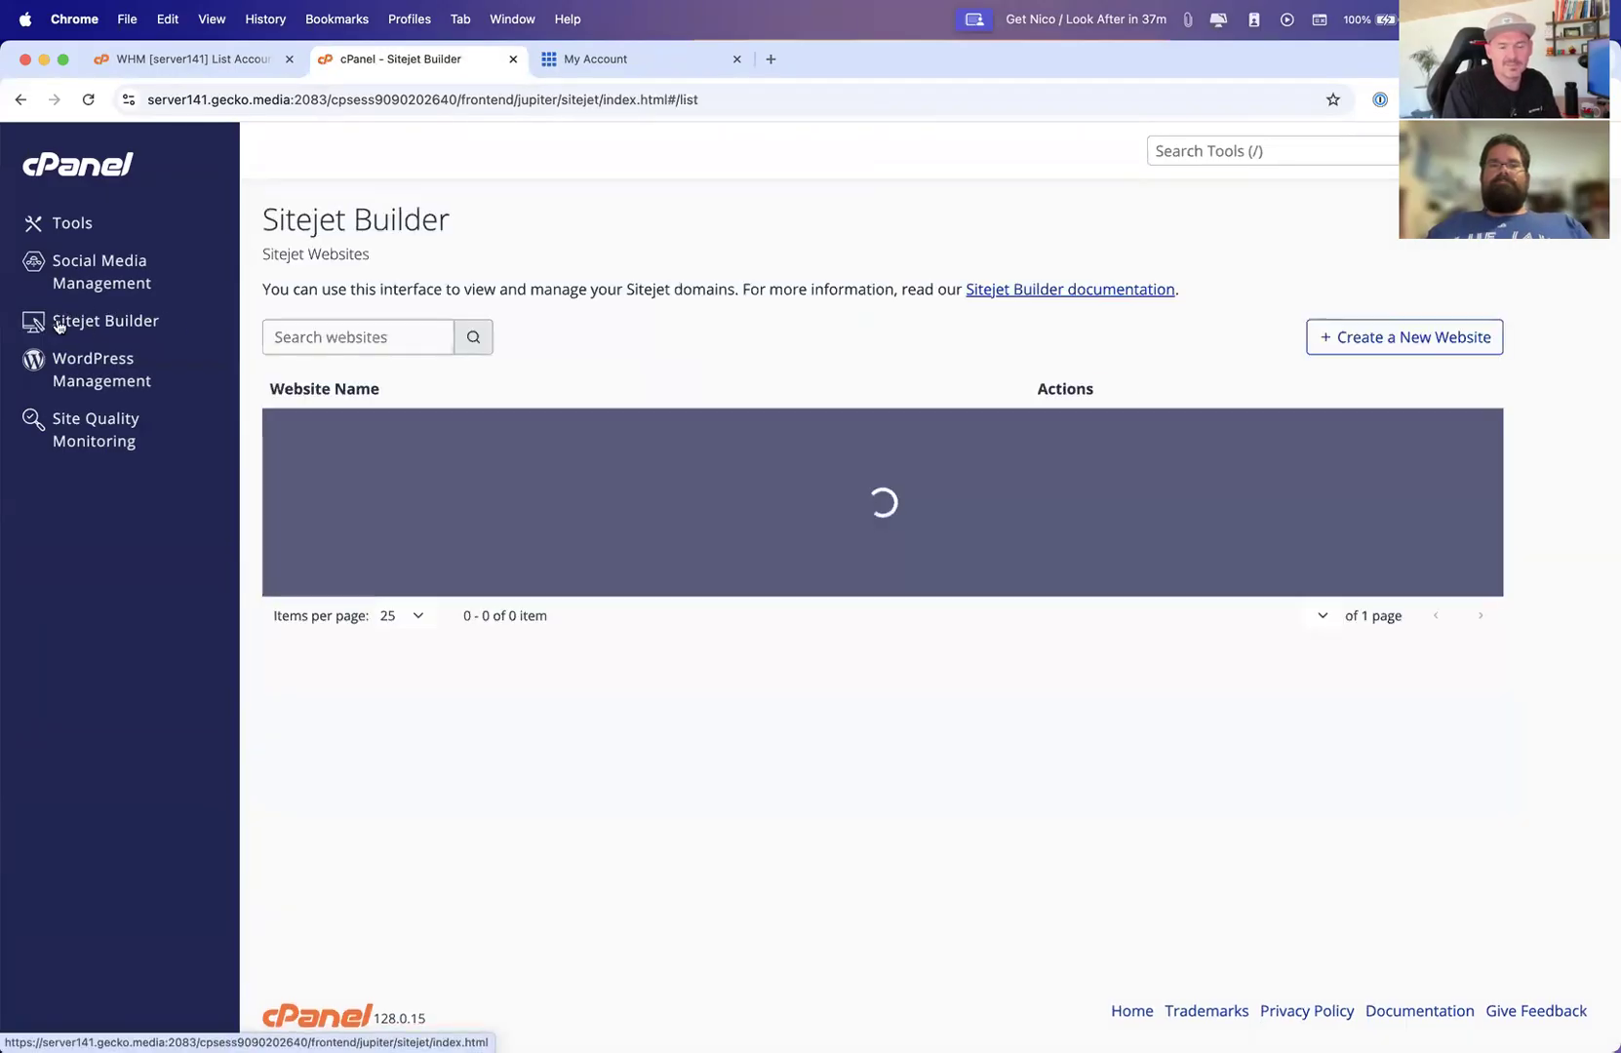
left_click(109, 372)
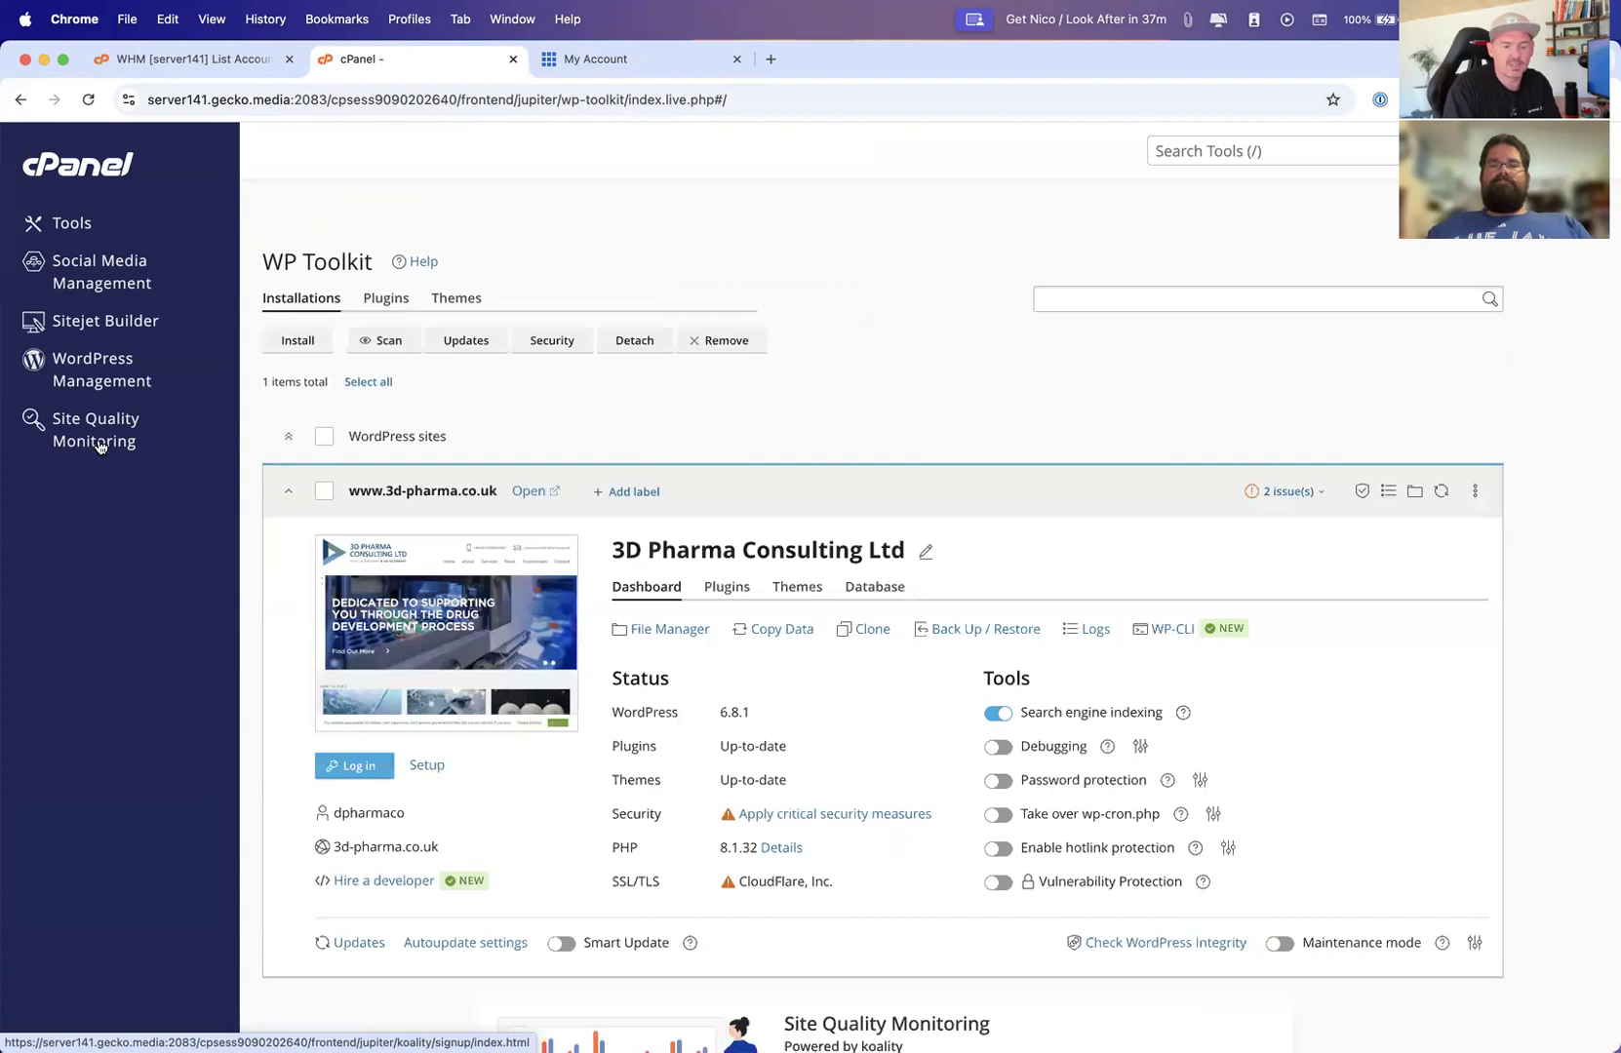
left_click(63, 222)
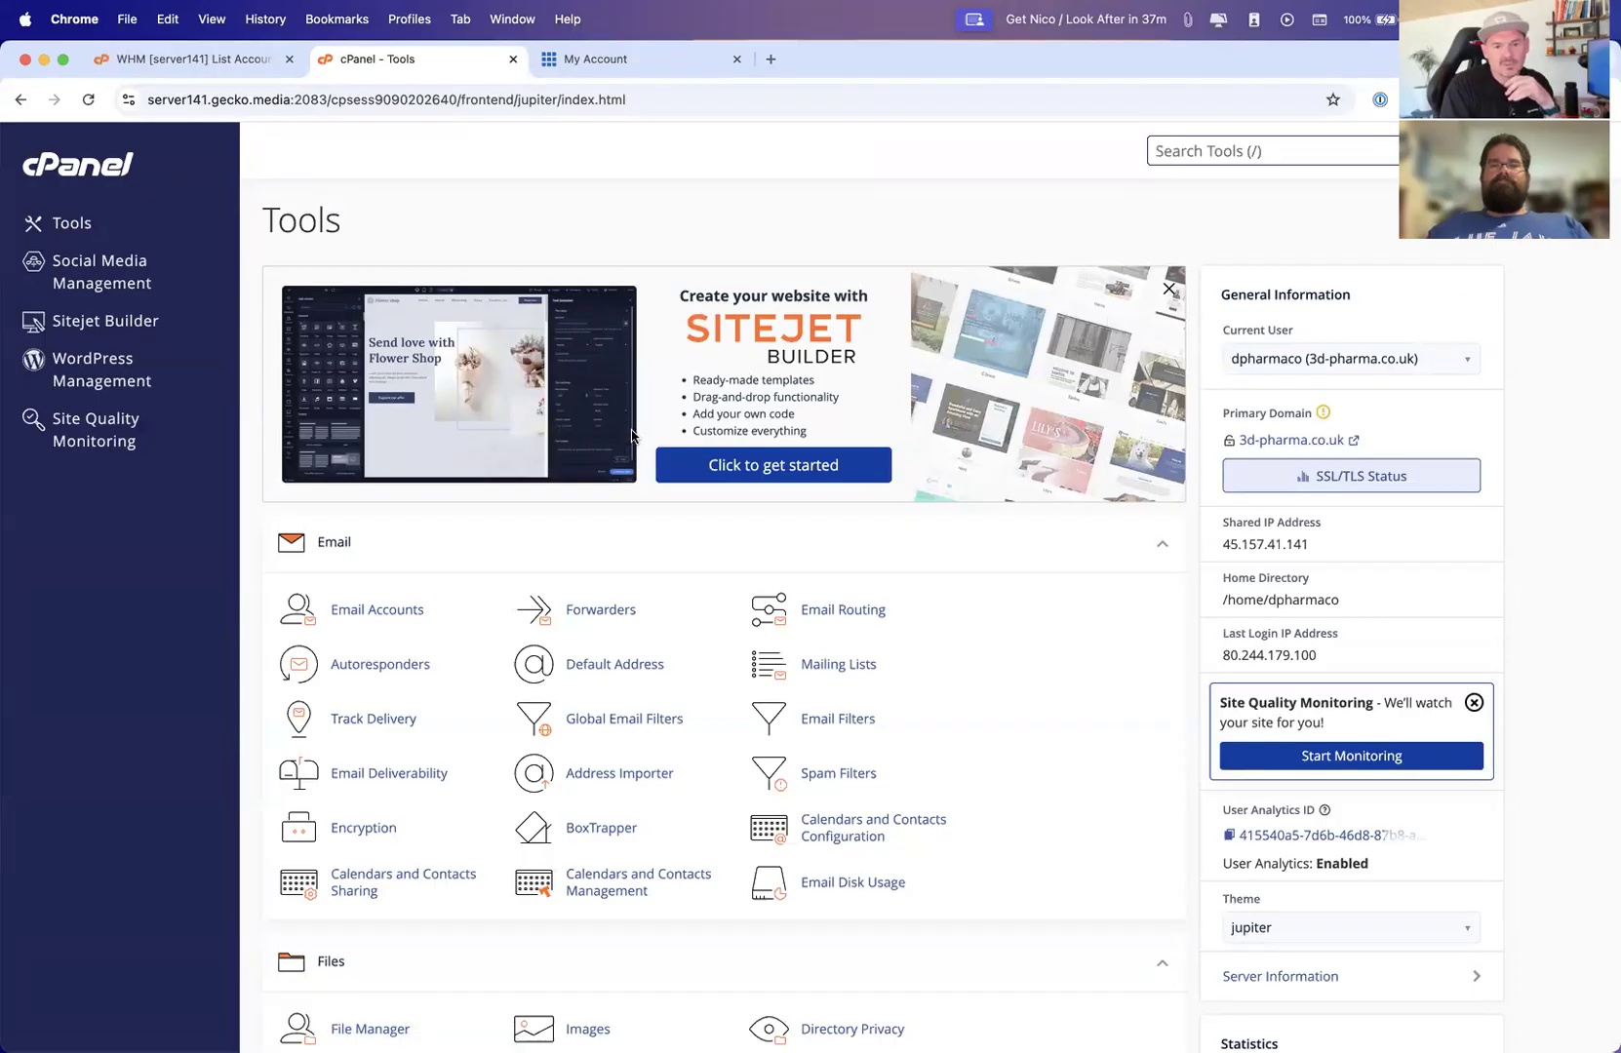
Collapse the Email, Files, Databases, Domains and Metrics sections on the cPanel Tools page
scroll(632, 436, "down", 5)
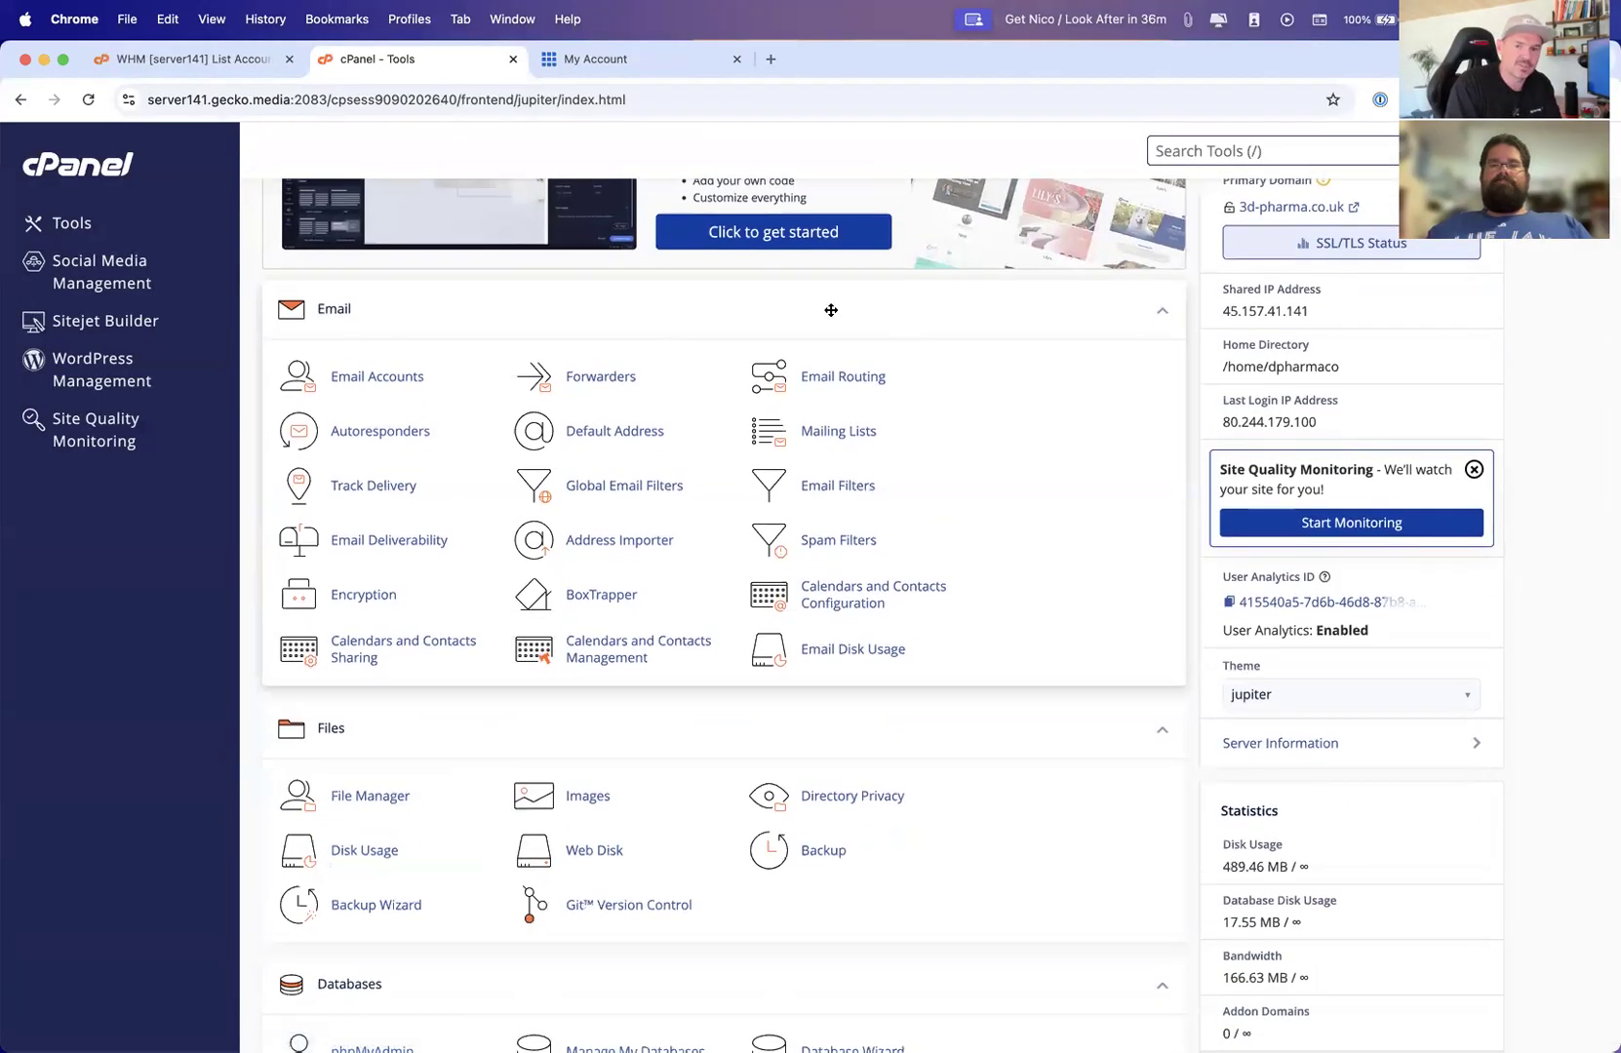
left_click(1163, 316)
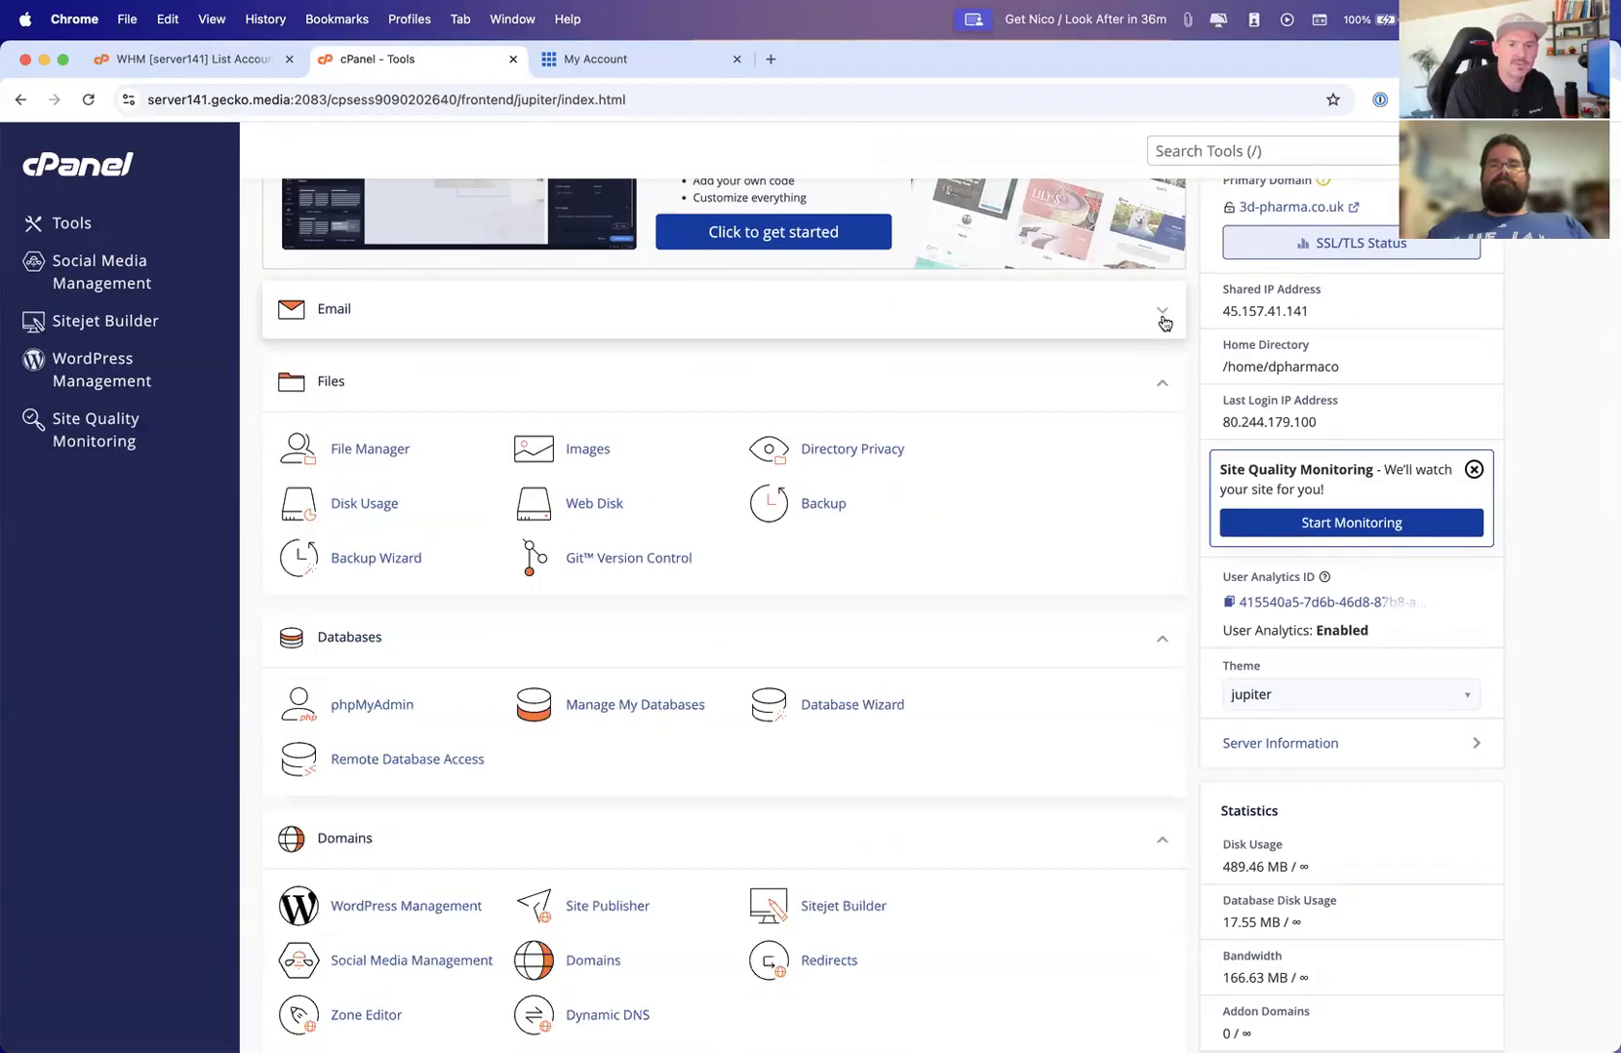
left_click(1162, 387)
left_click(1166, 462)
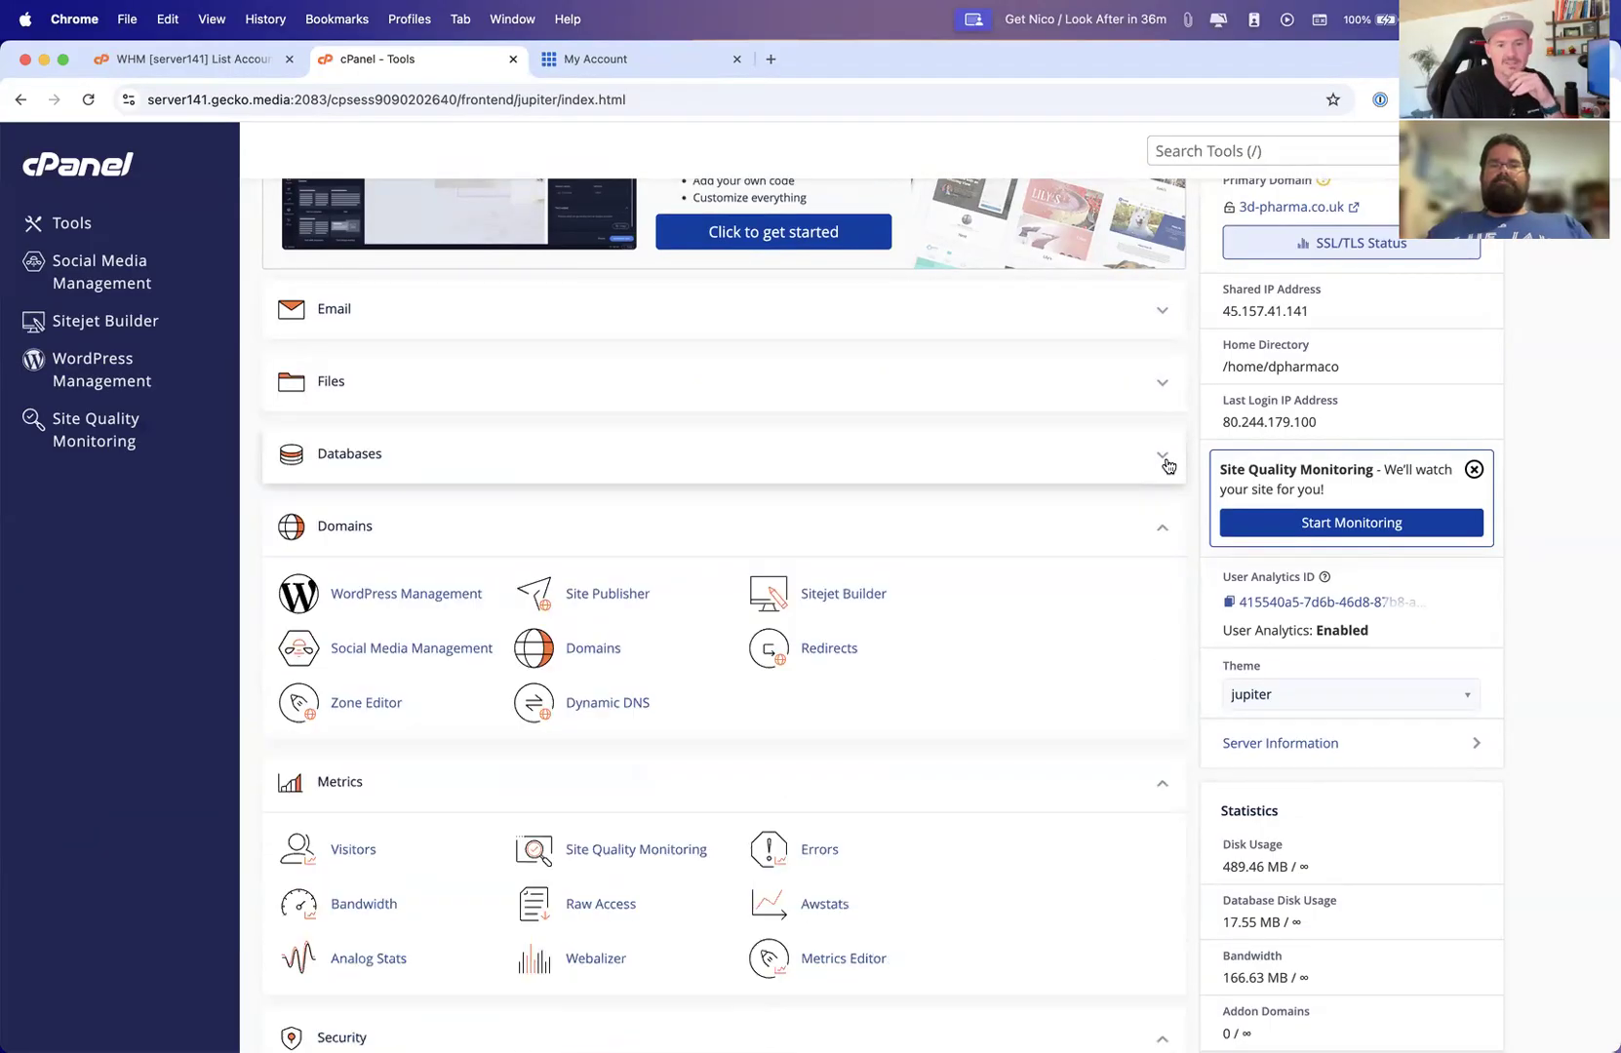
left_click(1165, 534)
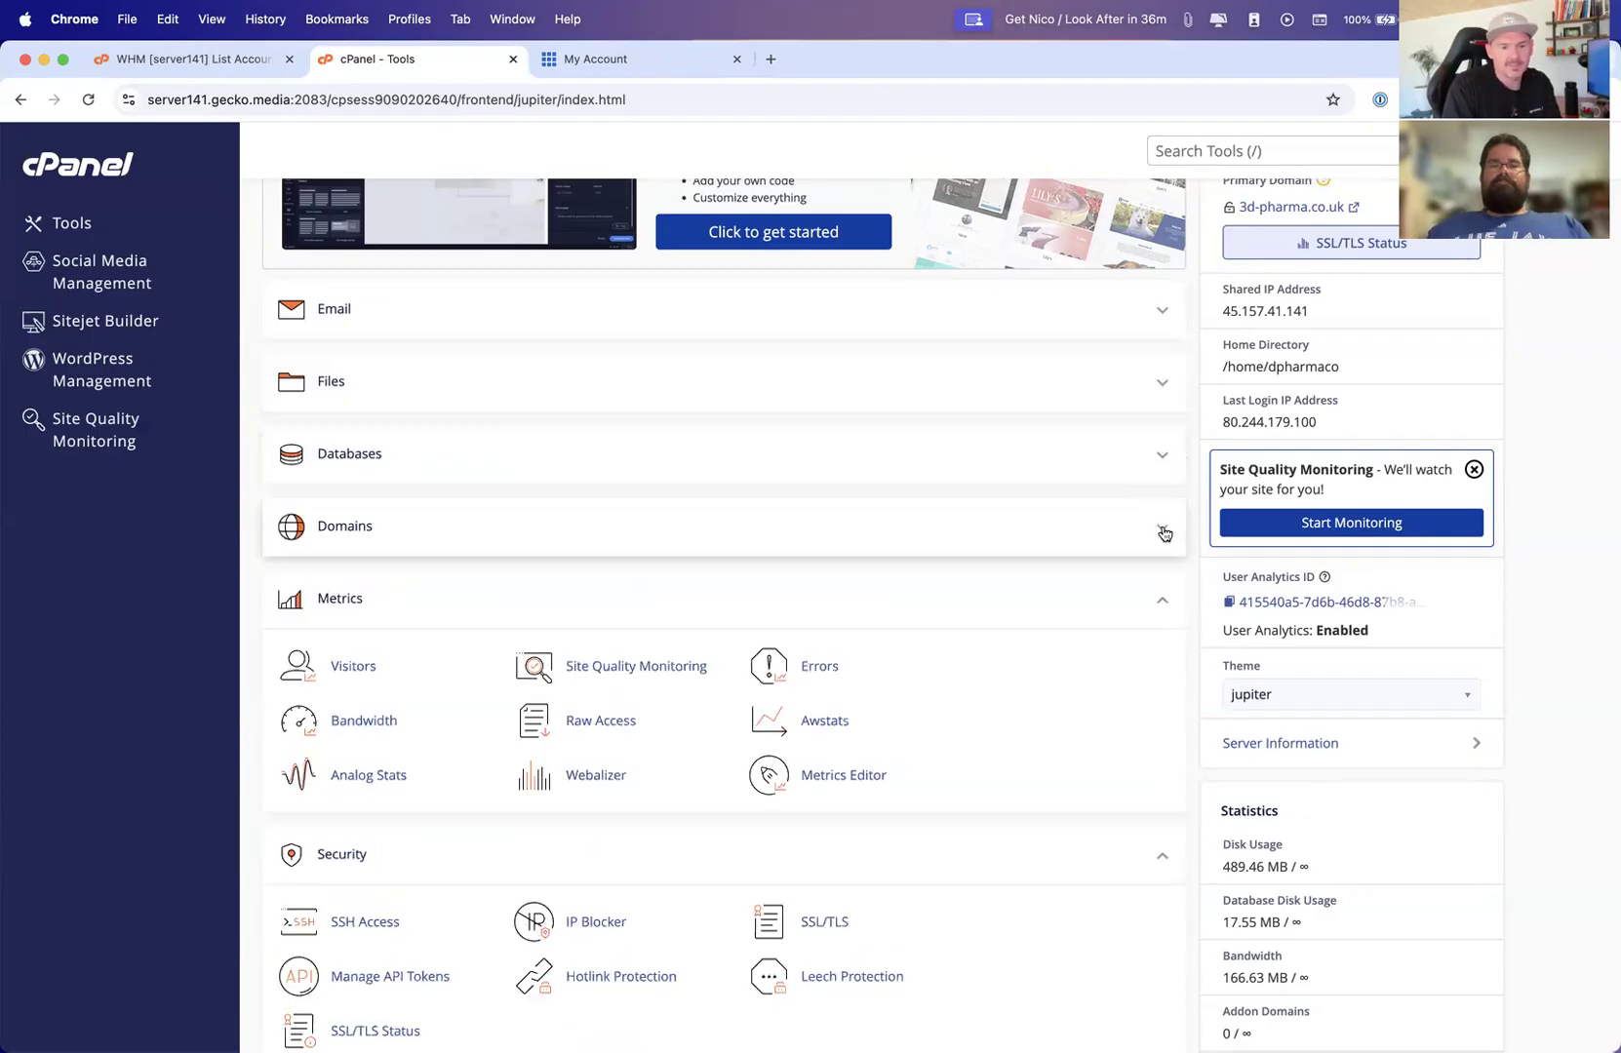
left_click(1168, 606)
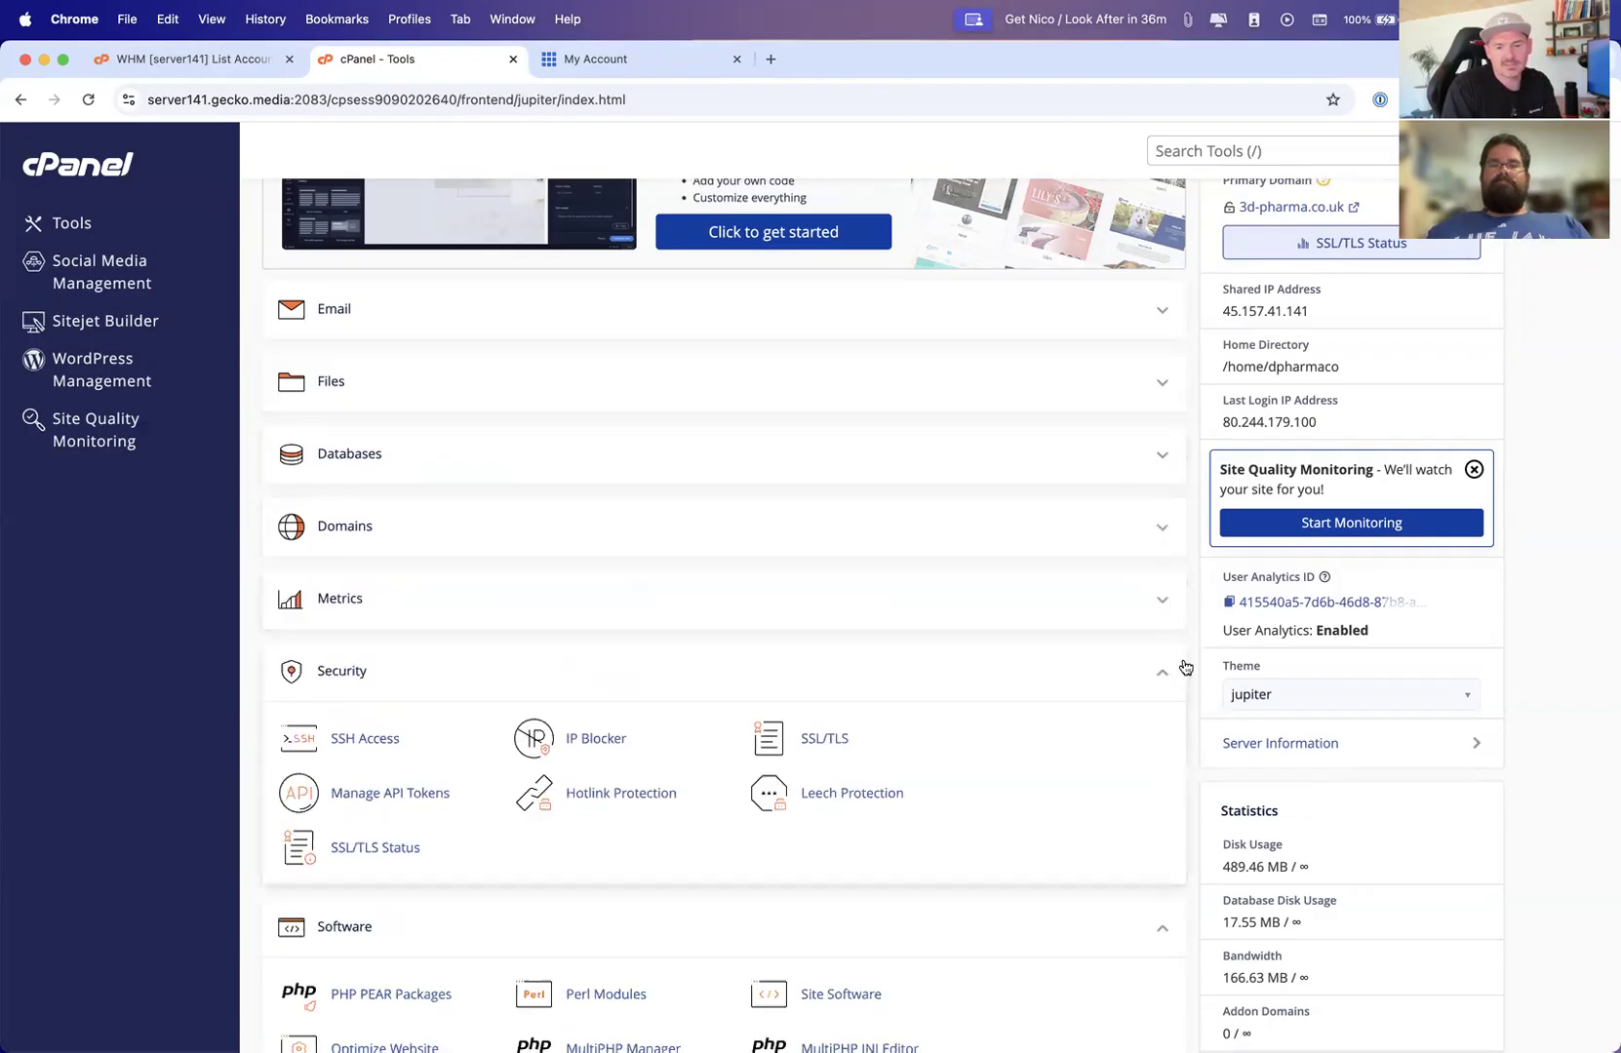
Collapse the Security, Software, Advanced and Preferences sections on the cPanel Tools page
left_click(1162, 671)
scroll(1159, 664, "down", 1)
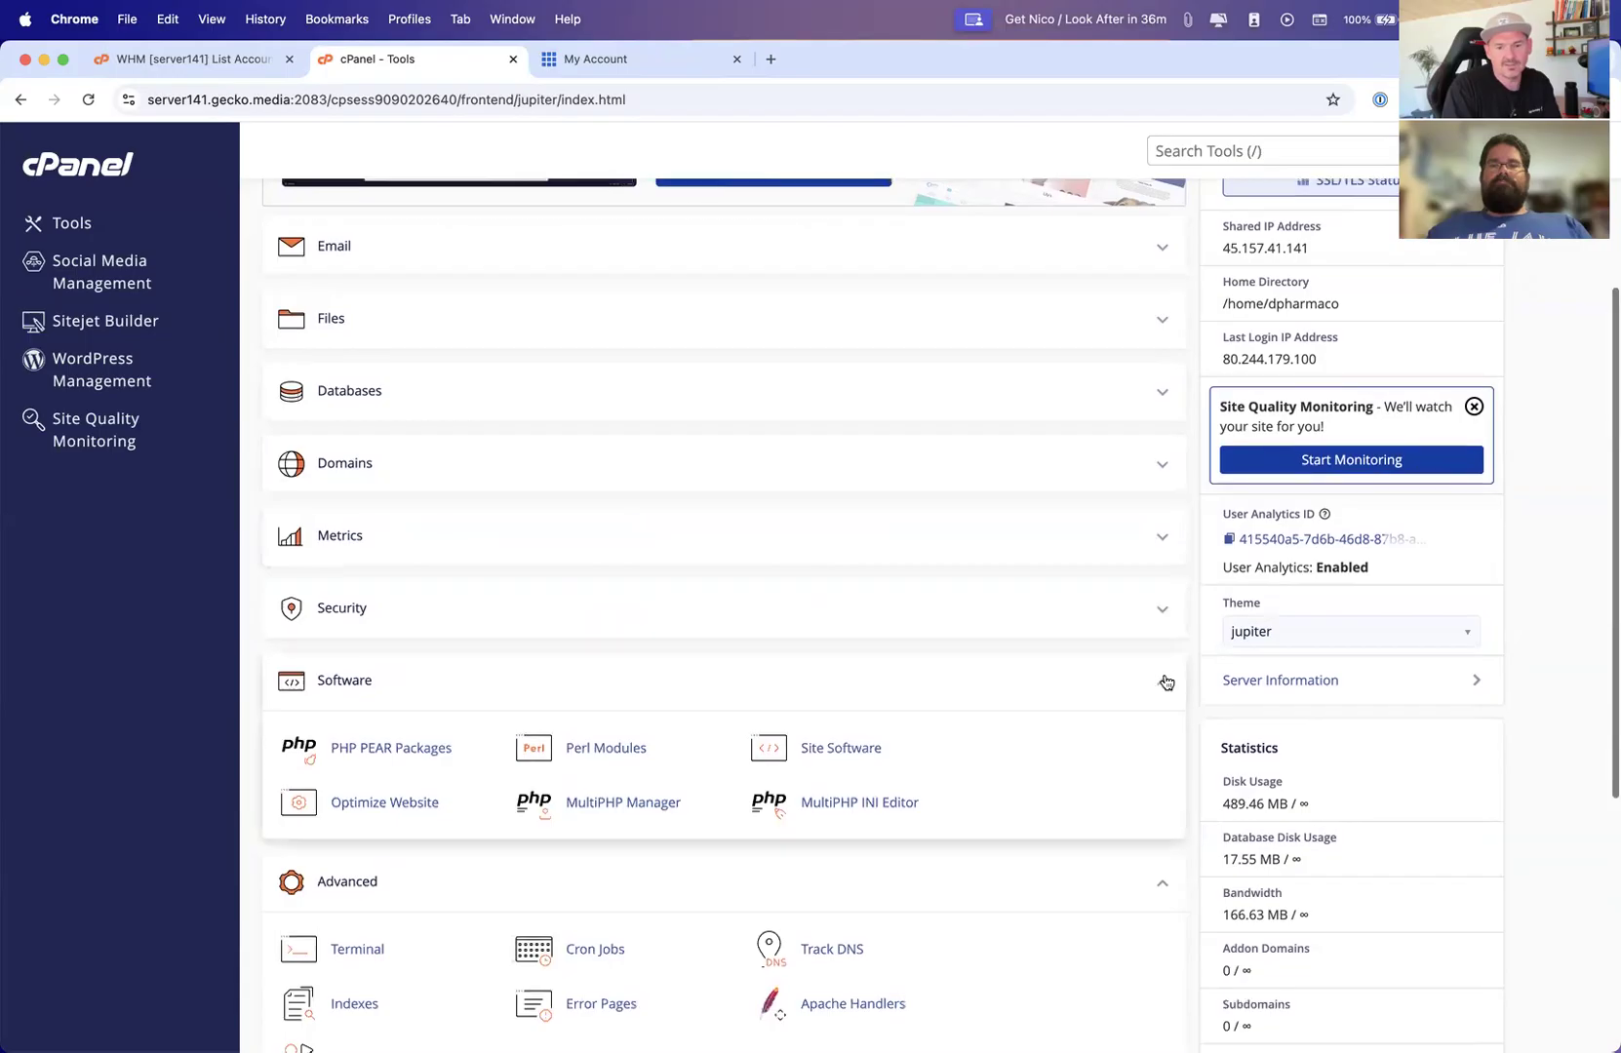
left_click(1161, 677)
scroll(1161, 680, "down", 1)
left_click(1160, 677)
scroll(1159, 677, "down", 1)
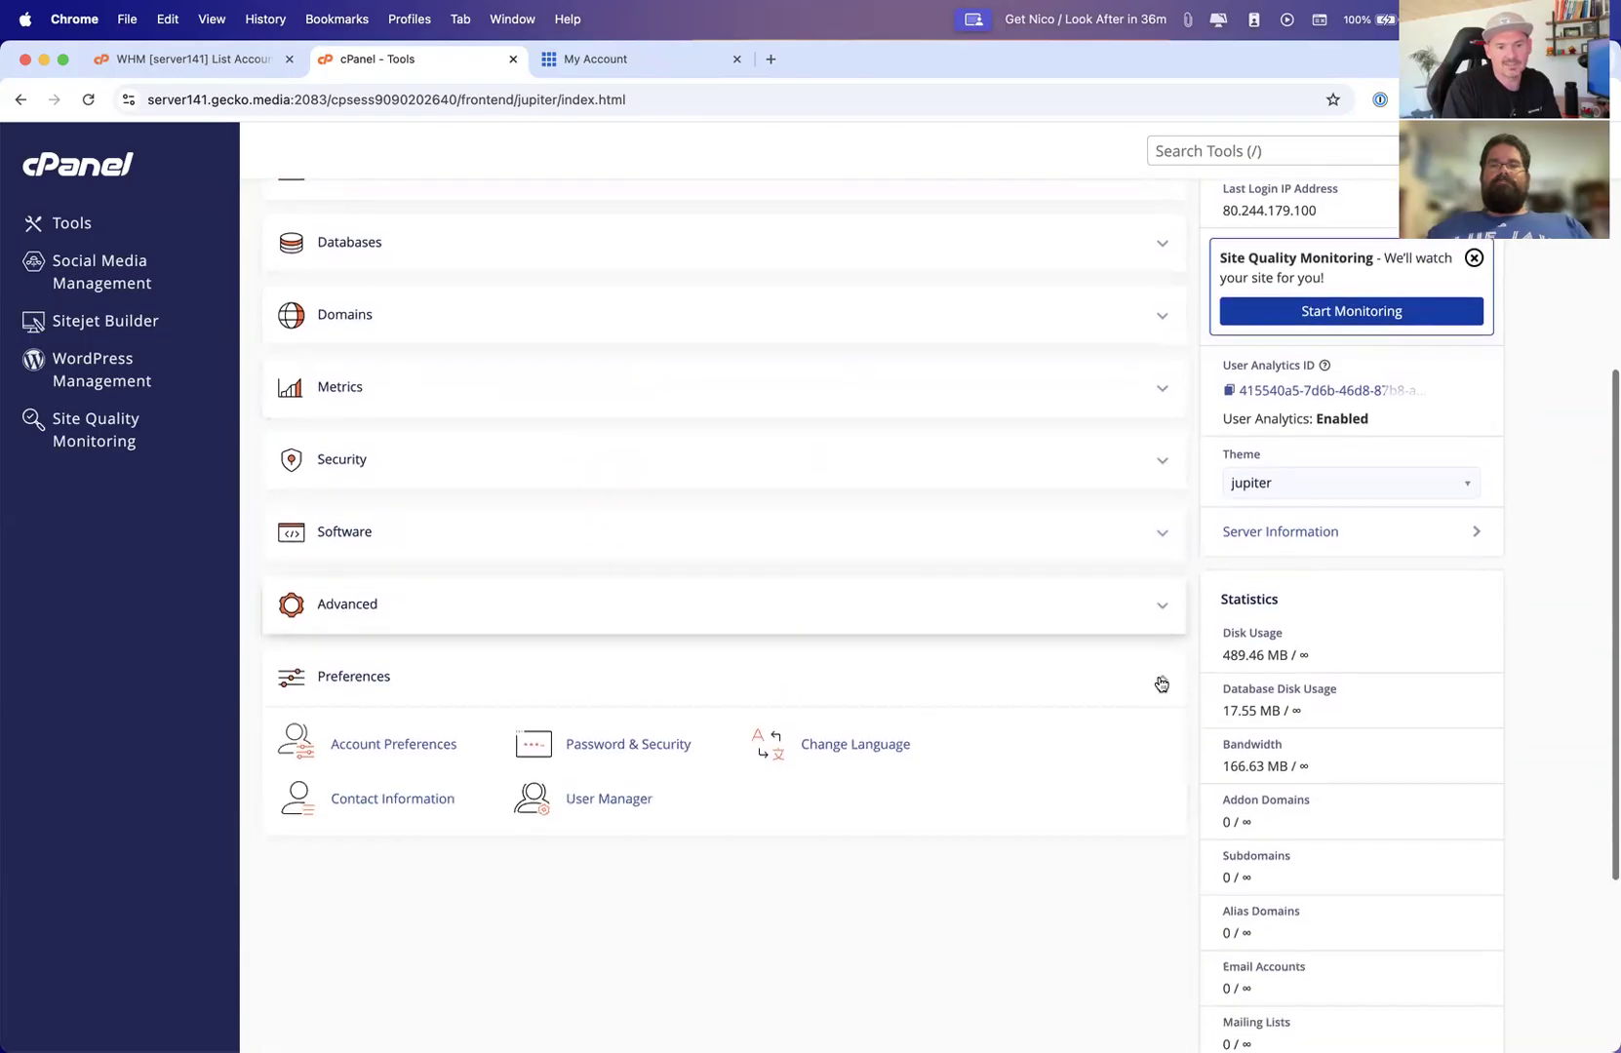
left_click(1159, 679)
scroll(1149, 677, "up", 5)
scroll(1141, 677, "up", 2)
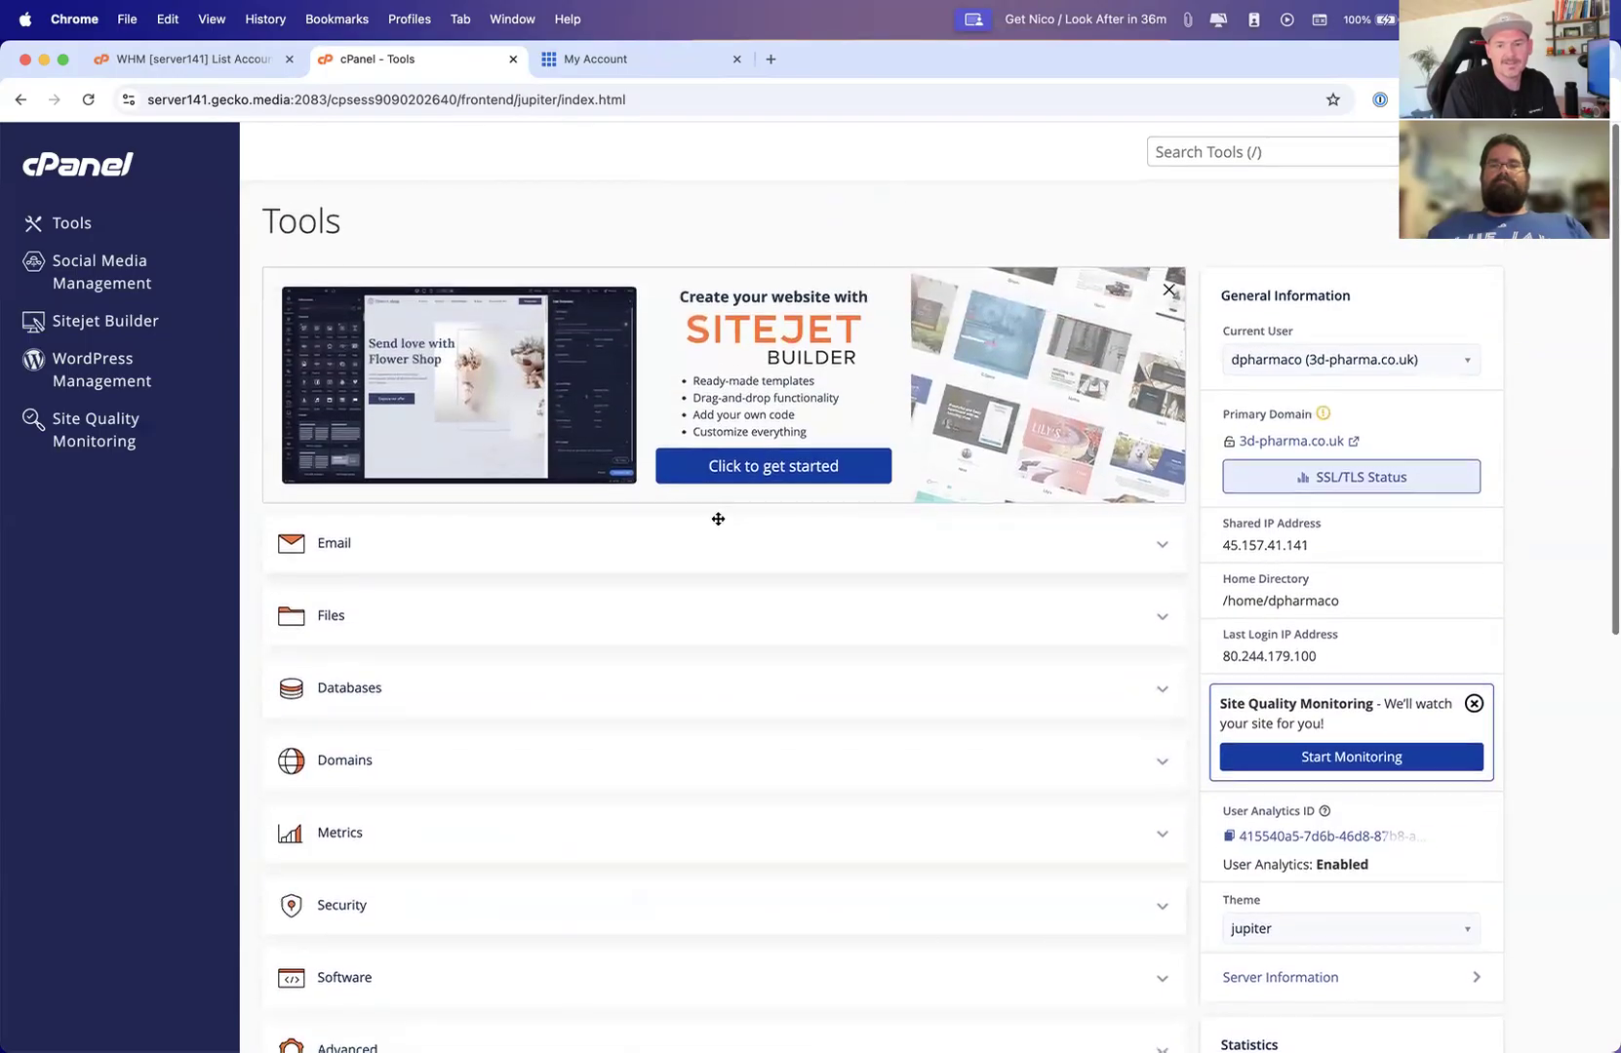
Search the cPanel tools for "email acc" and open Email Accounts
left_click(1188, 149)
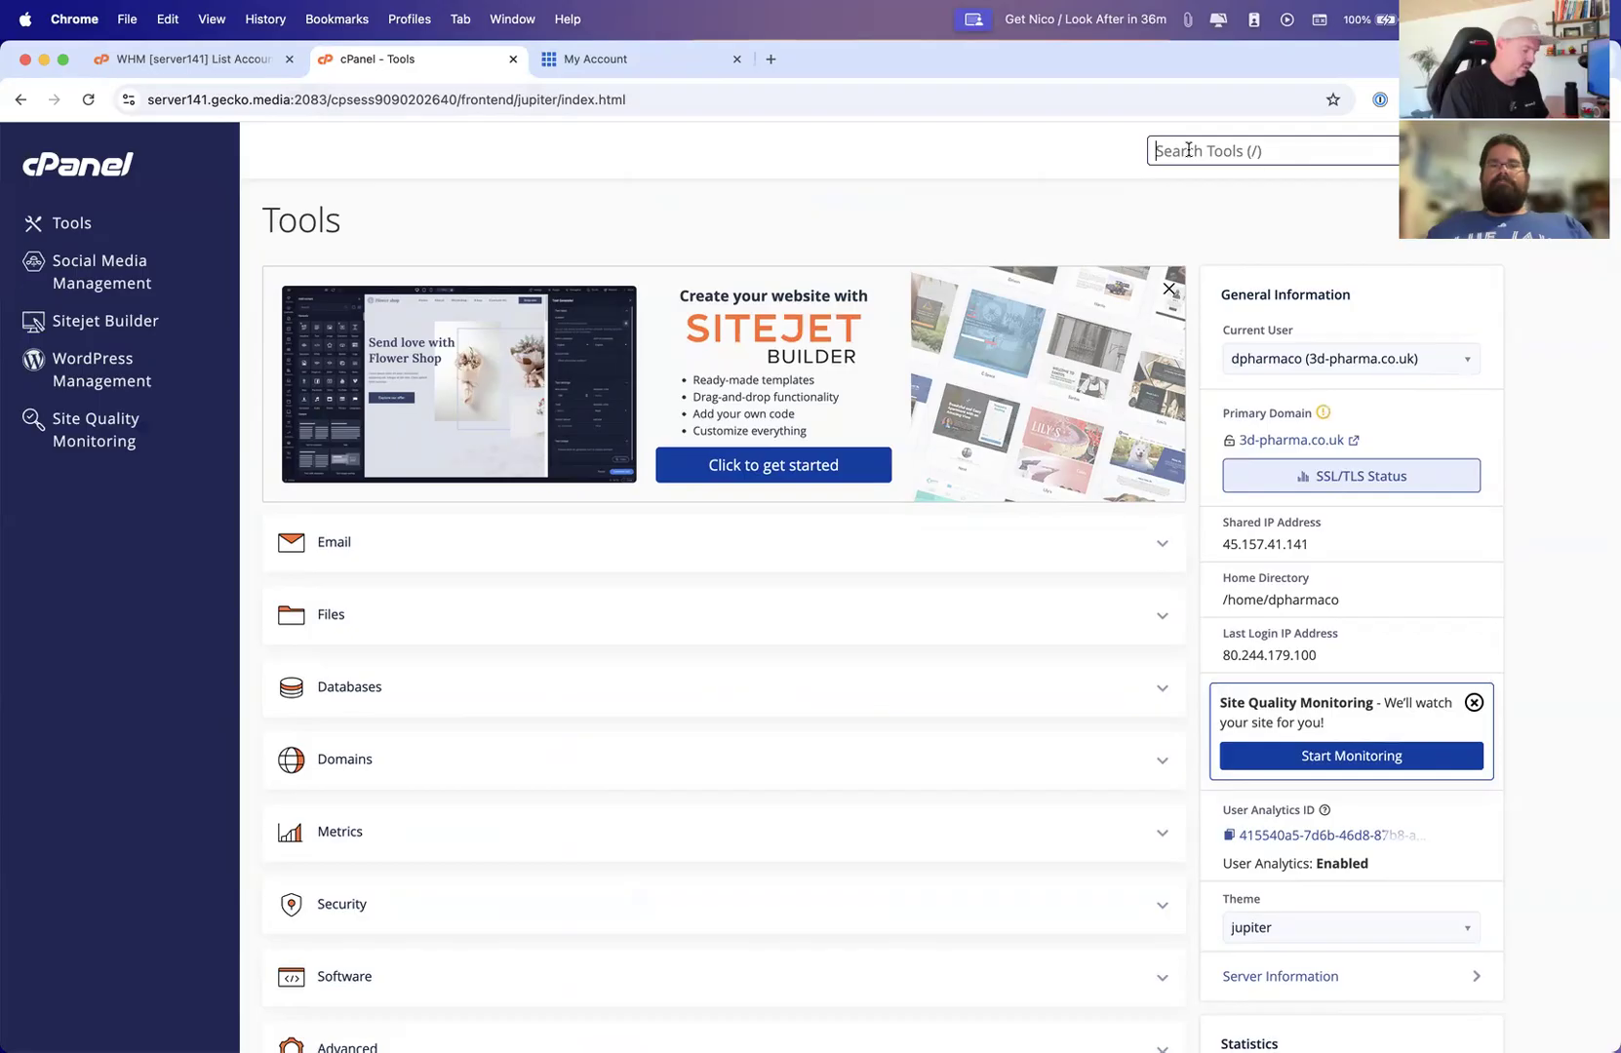
type("mai")
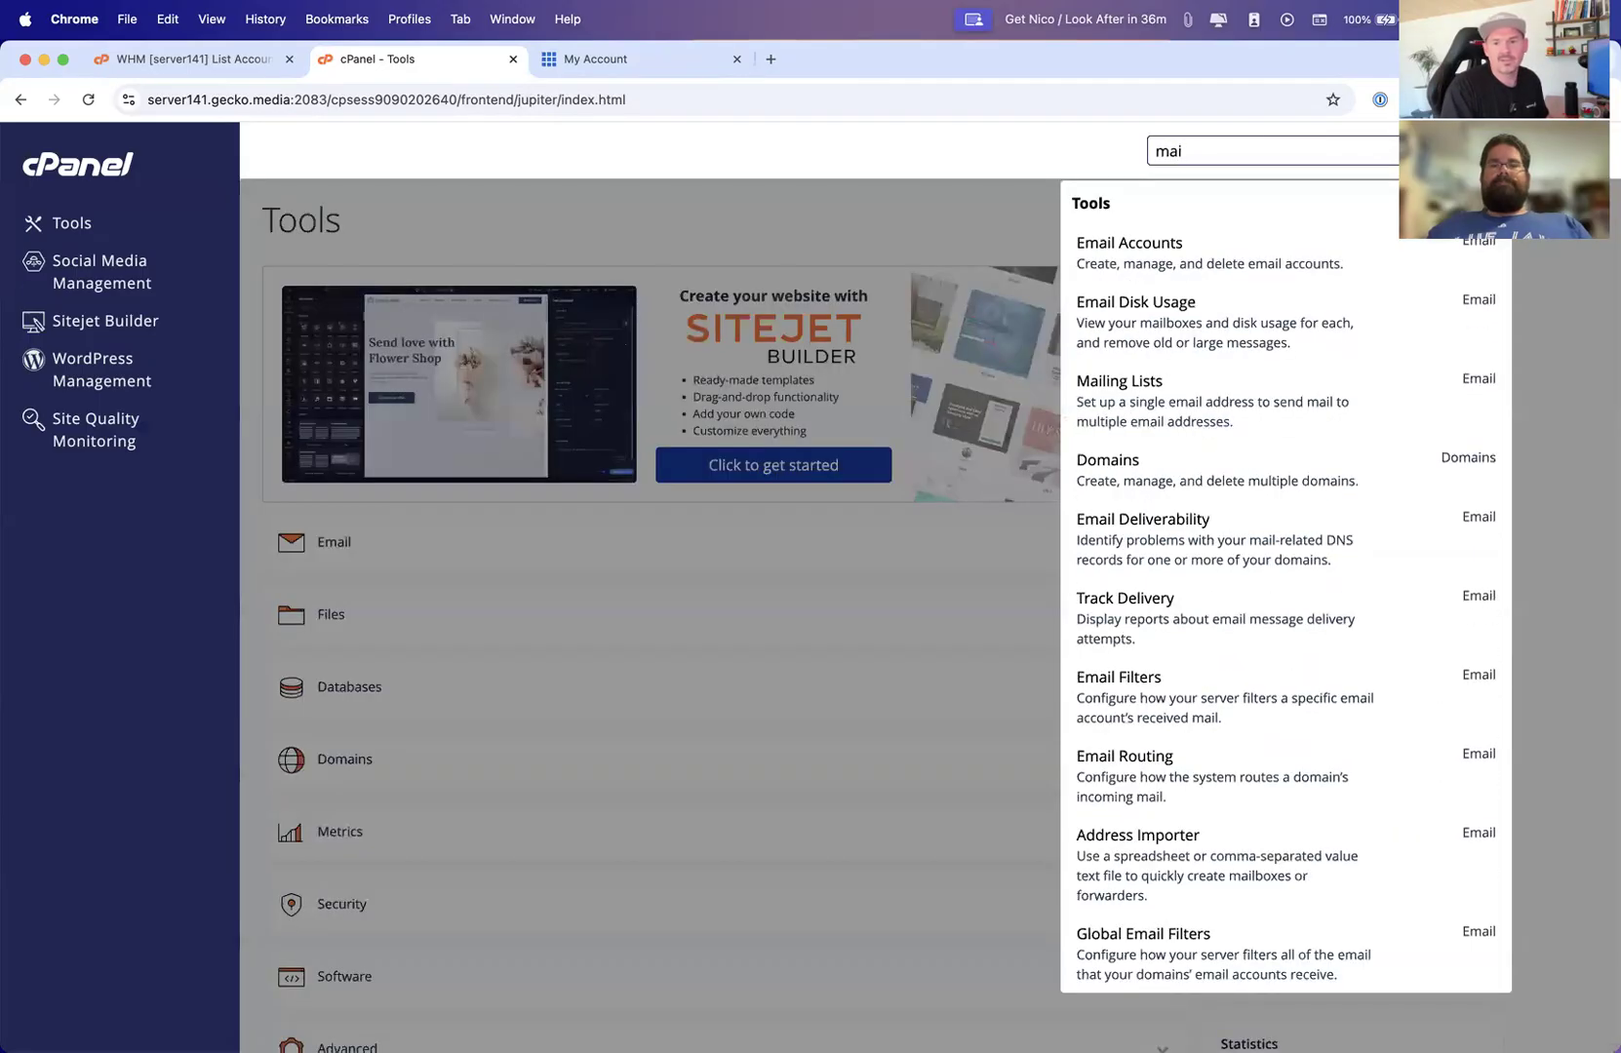
key("BackSpace")
key("BackSpace")
key("BackSpace")
type("email a")
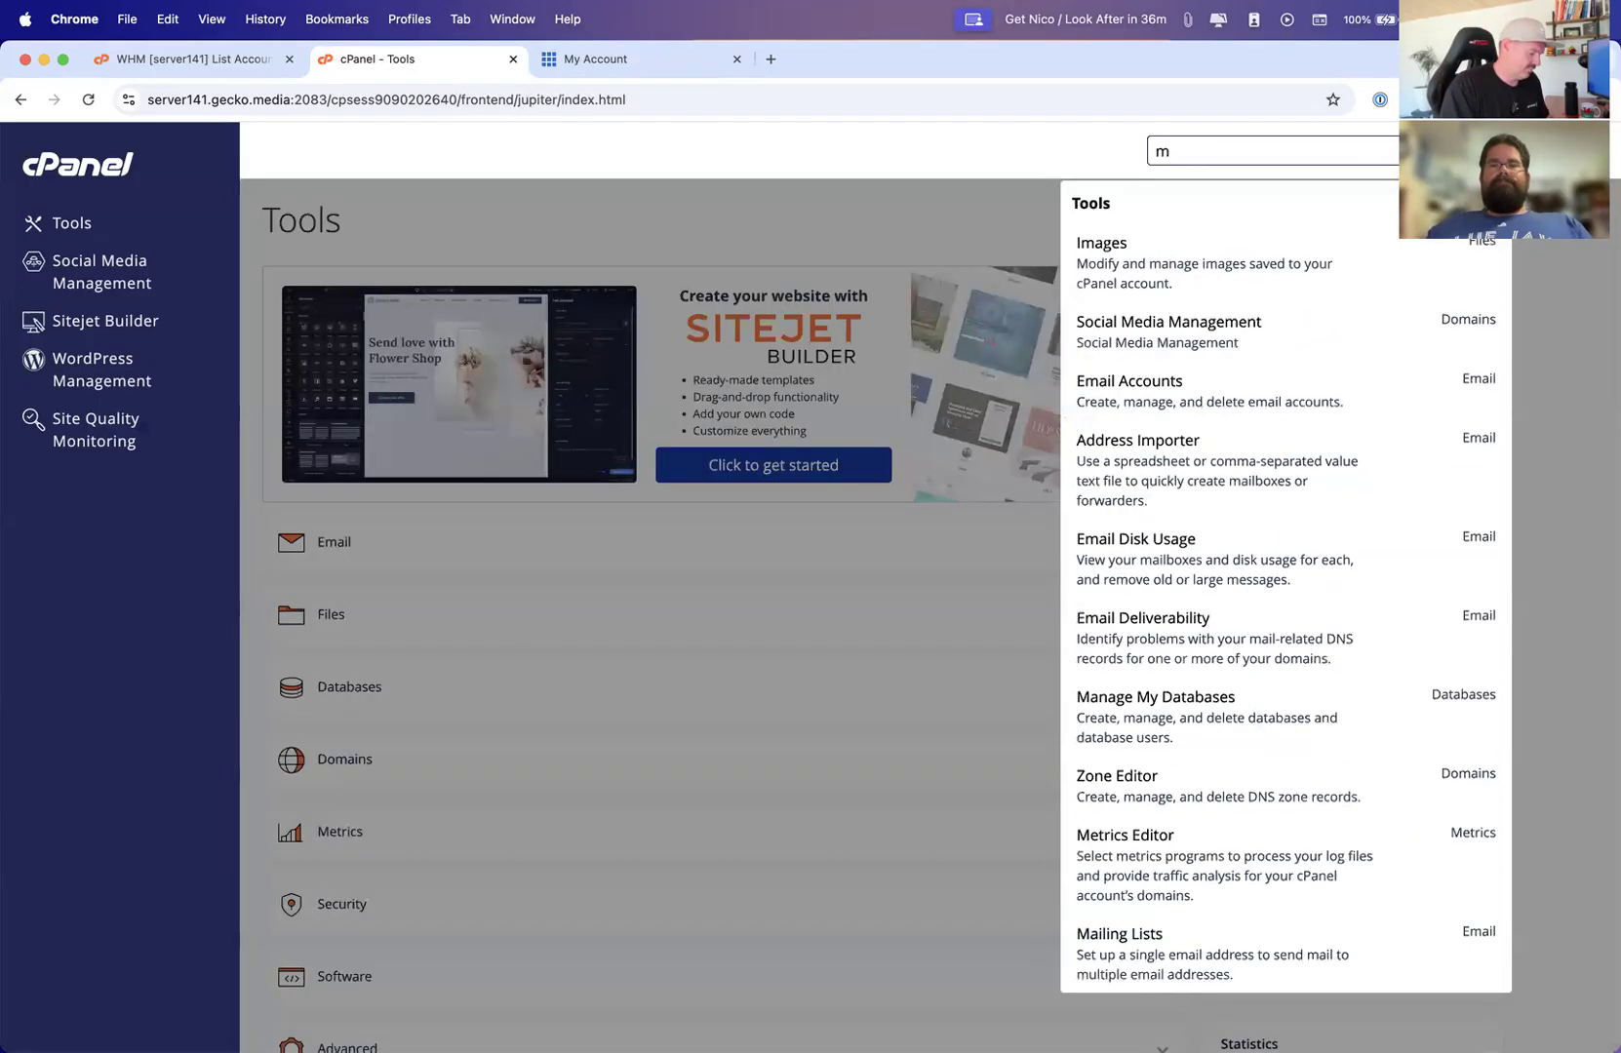
type("cc")
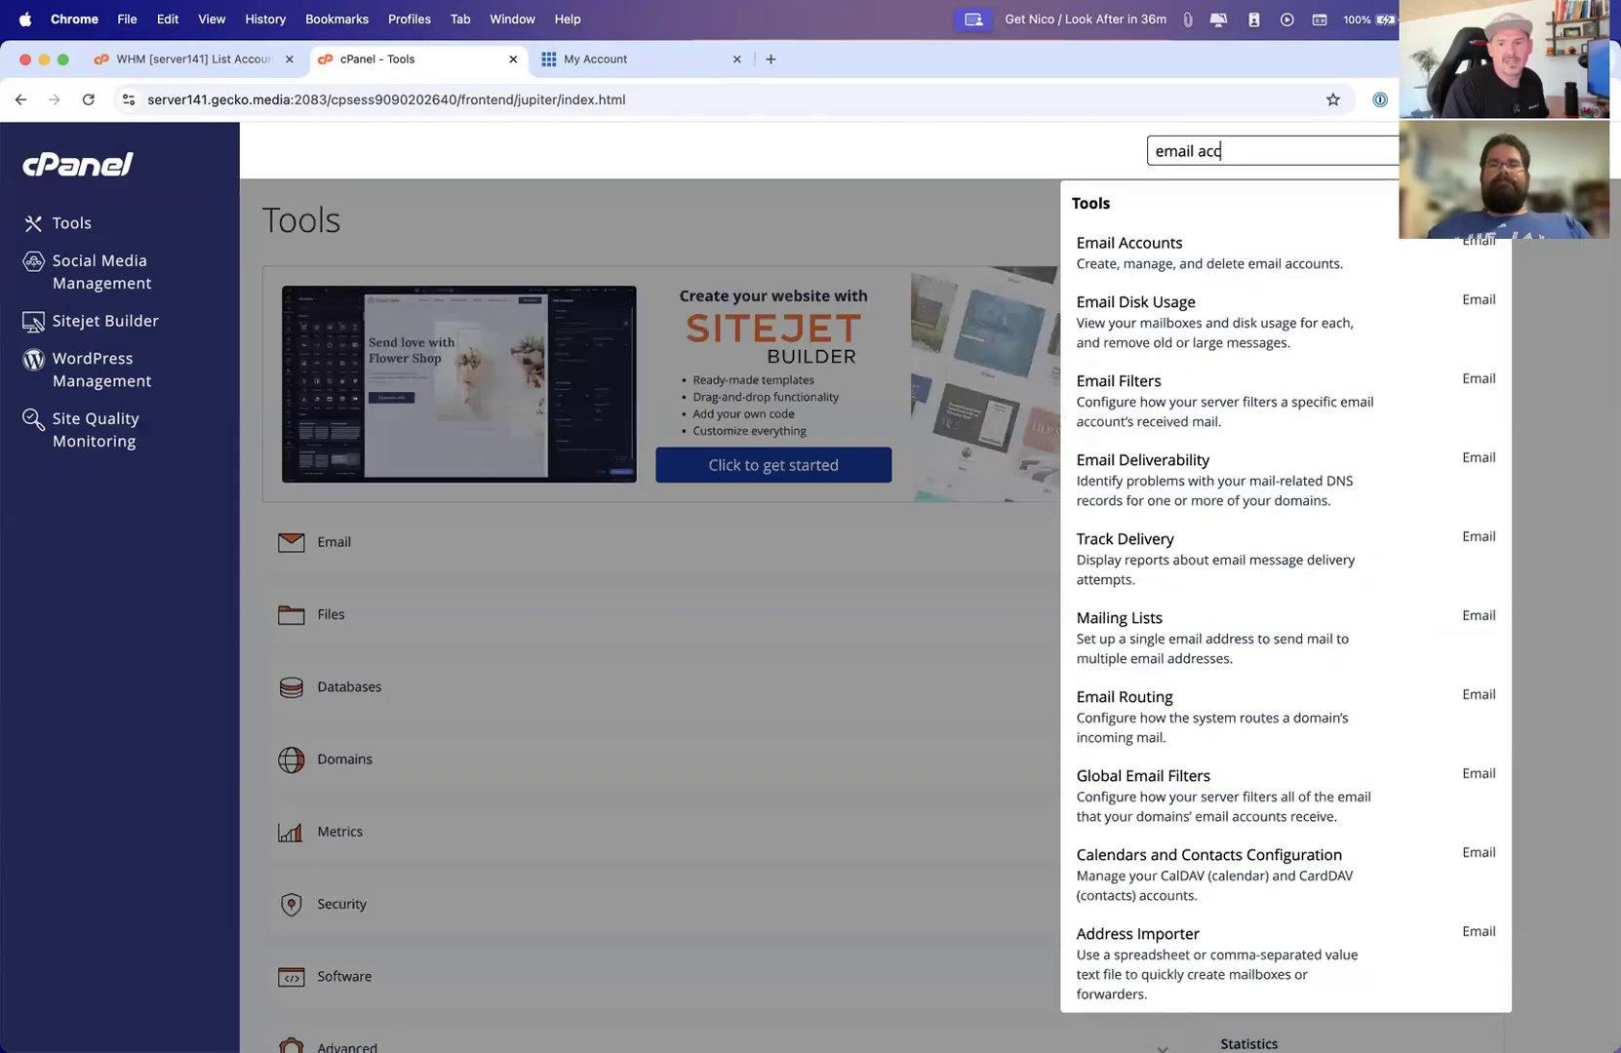
left_click(1140, 269)
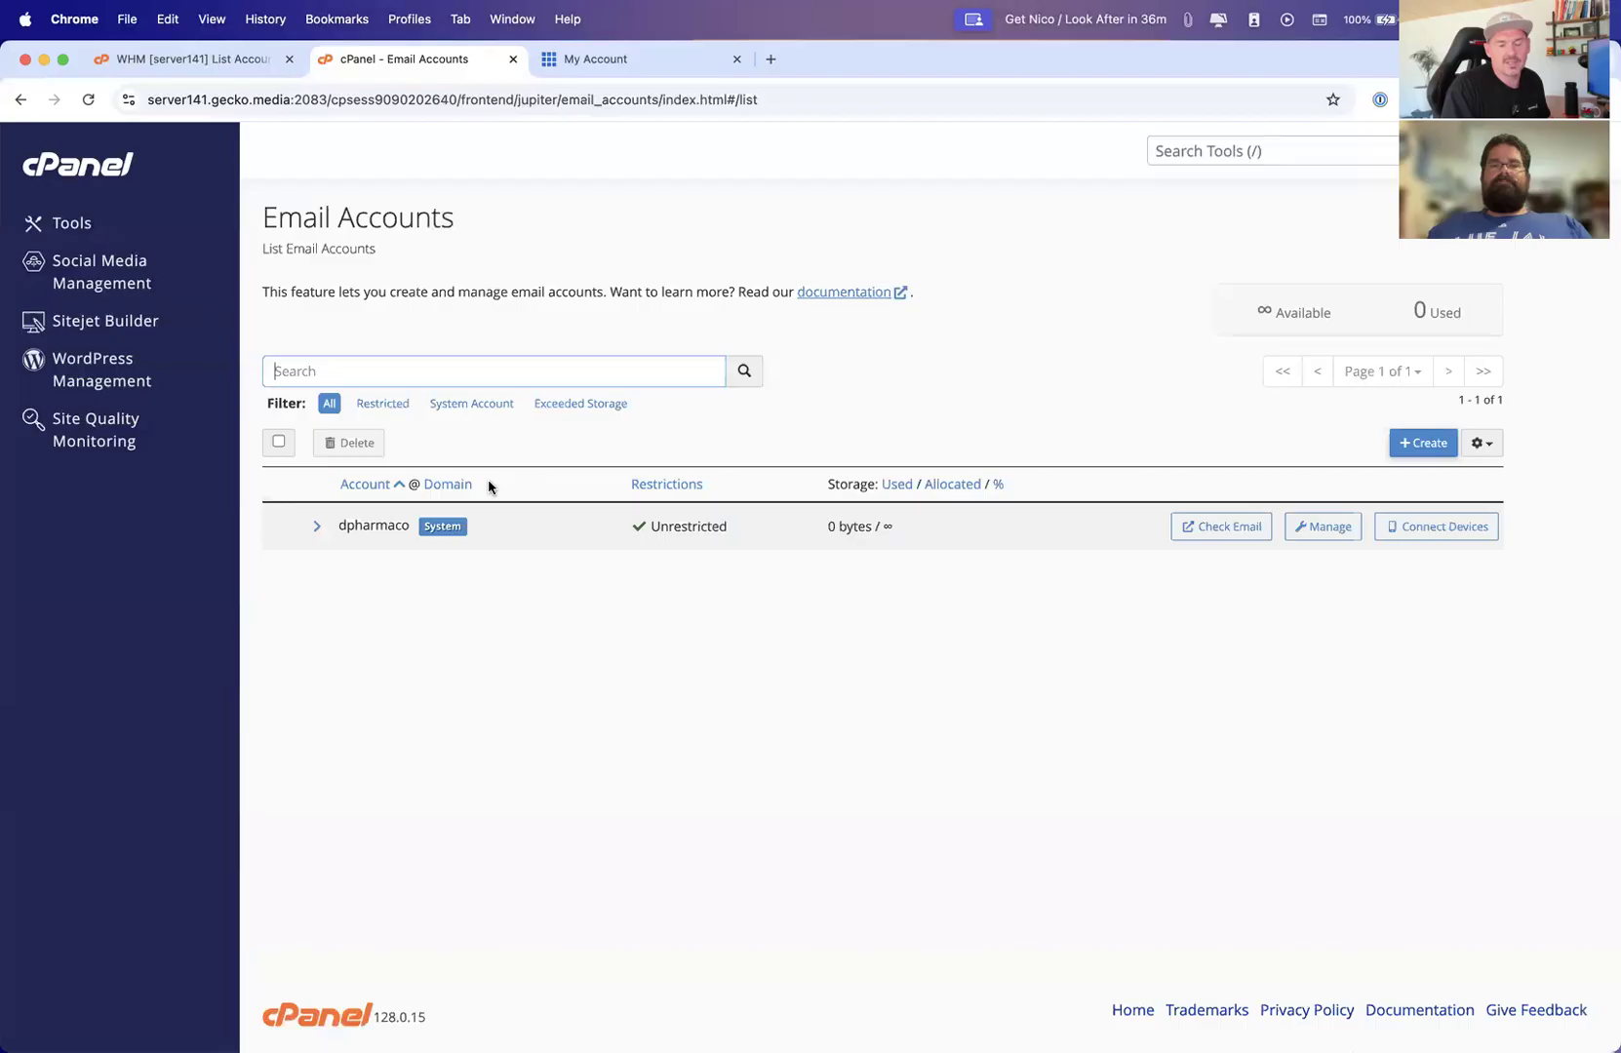
Return to the Tools page and expand the Email and Files sections
left_click(1214, 151)
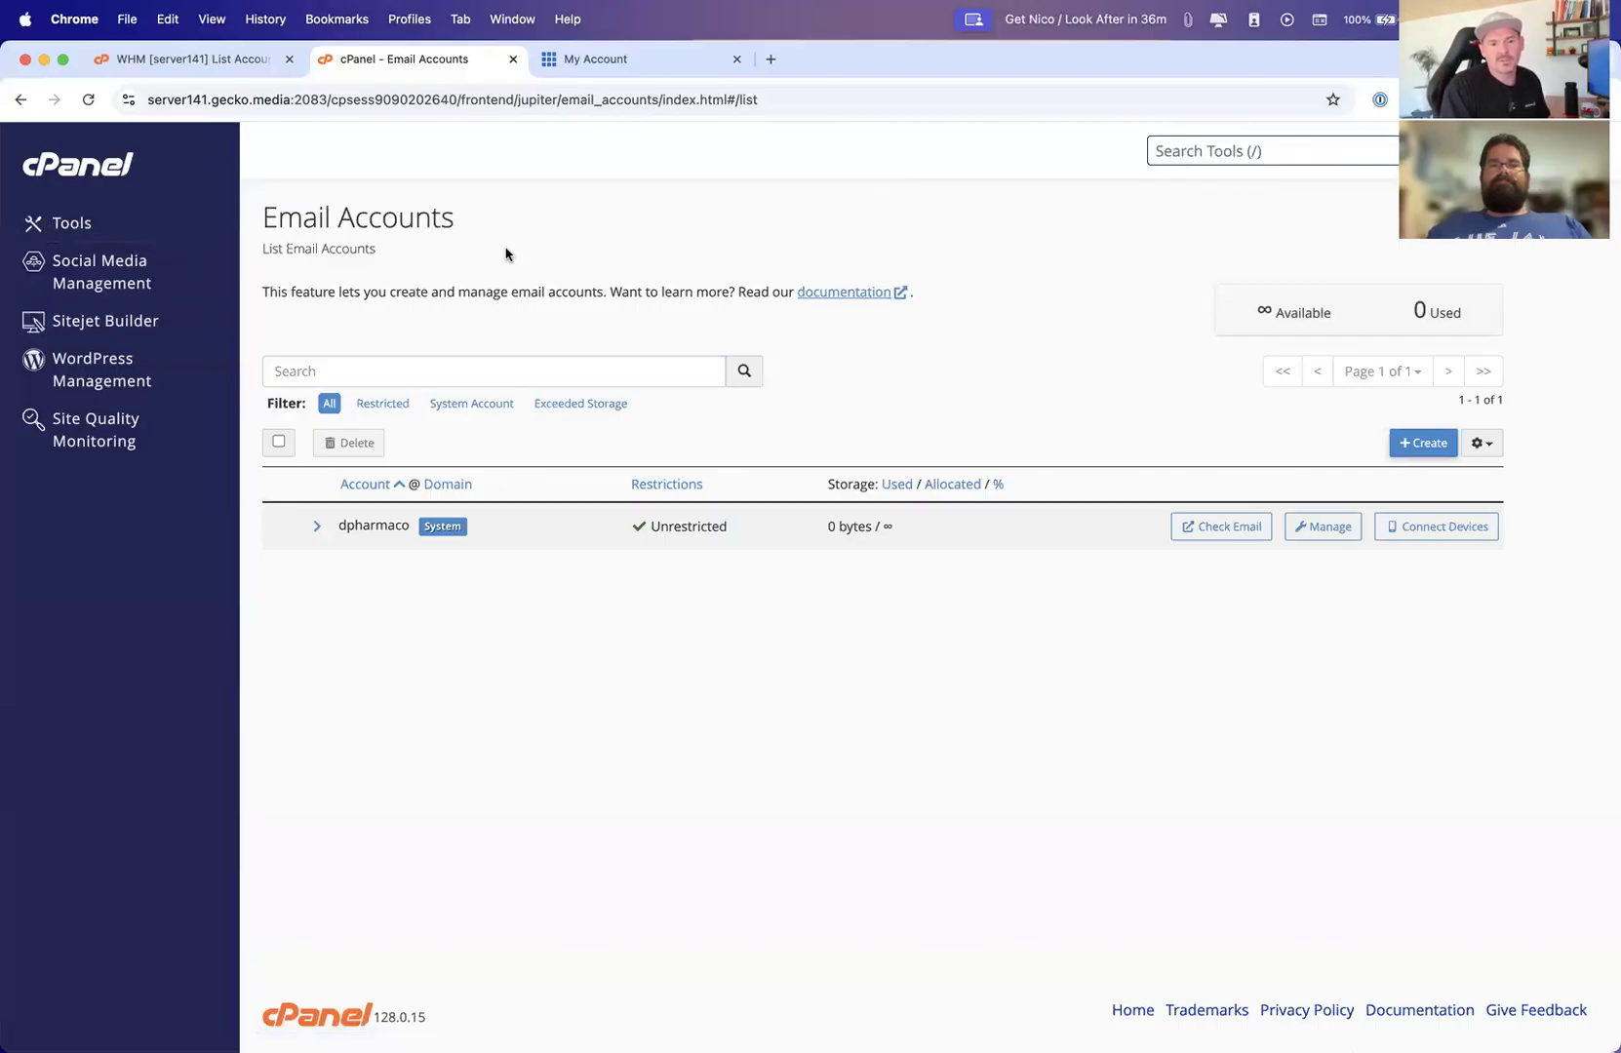
left_click(76, 224)
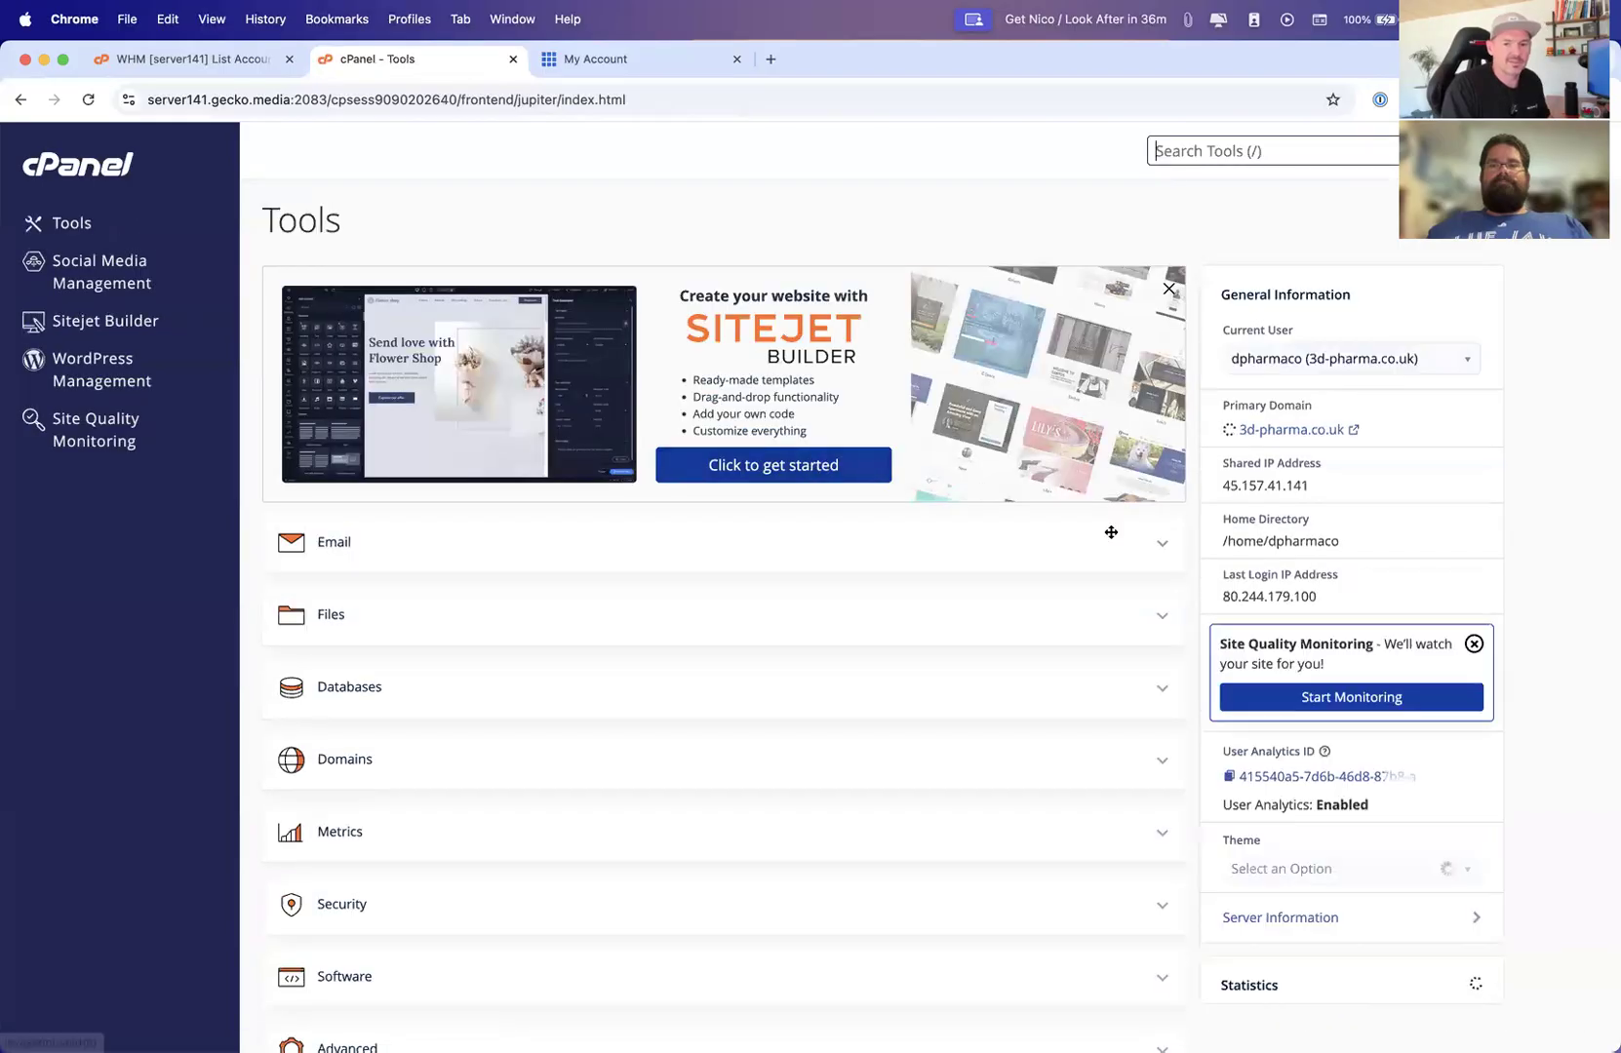
left_click(1162, 551)
scroll(1161, 633, "down", 6)
scroll(1150, 439, "down", 2)
scroll(1147, 380, "up", 2)
left_click(1160, 401)
scroll(1160, 453, "down", 3)
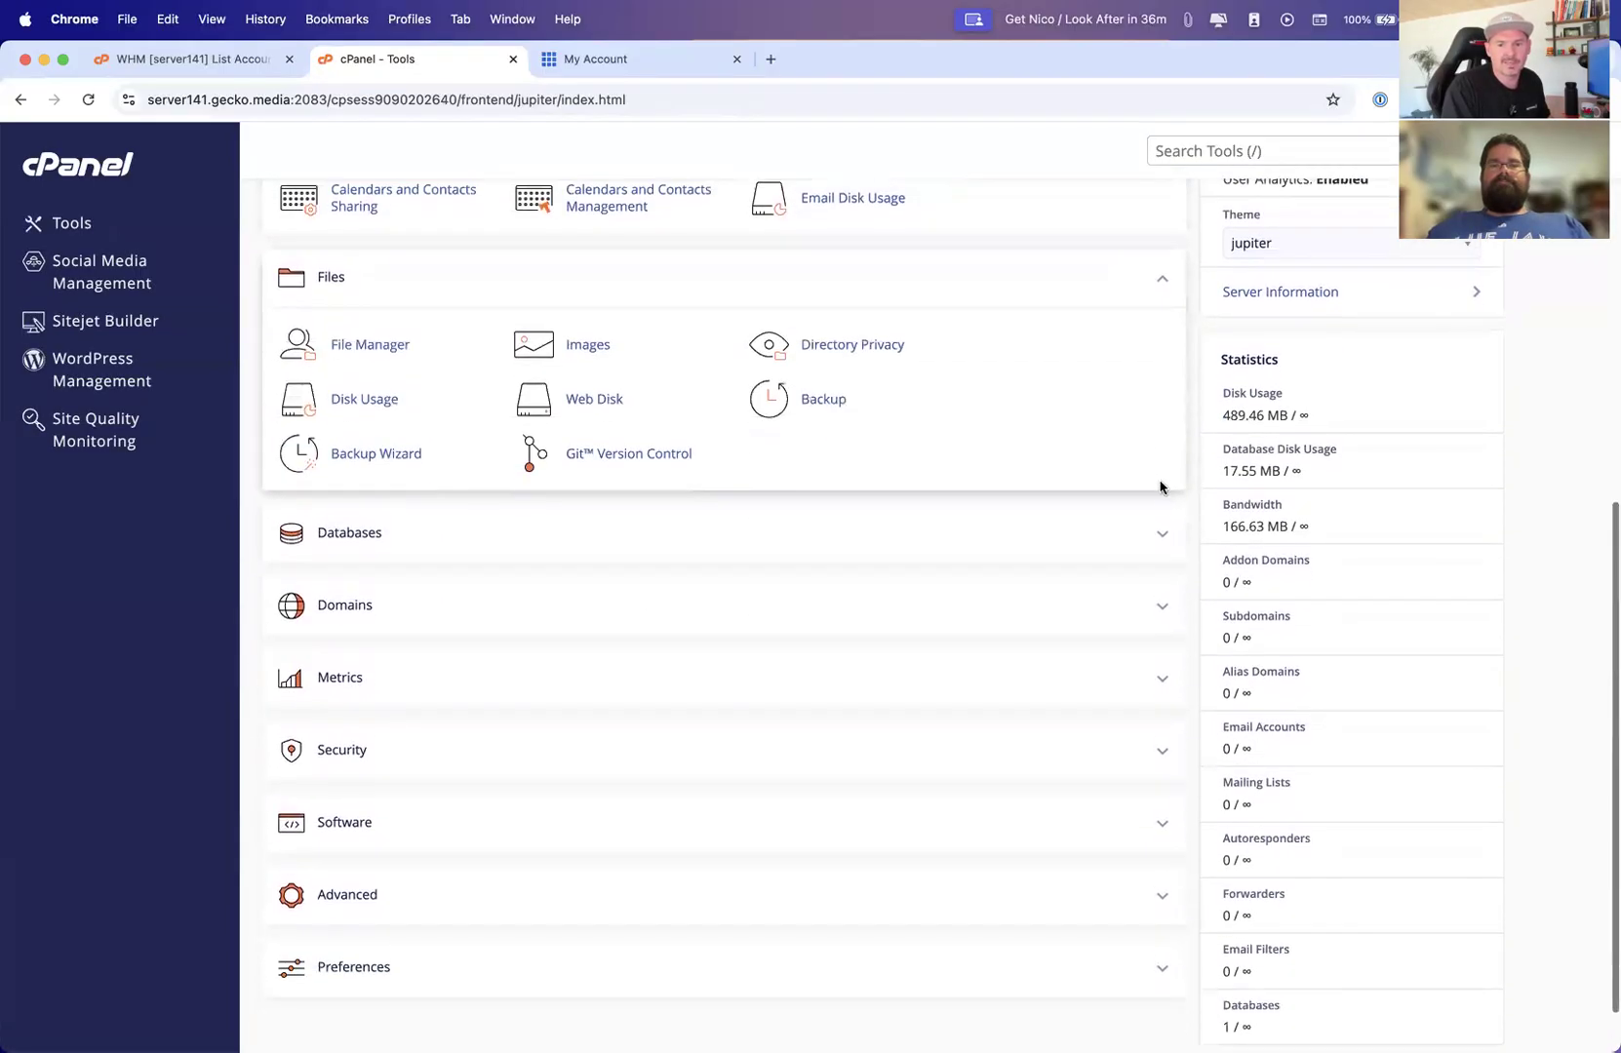
Expand the Databases, Domains, Metrics, Security, Software, Advanced and Preferences sections on the Tools page
left_click(1161, 560)
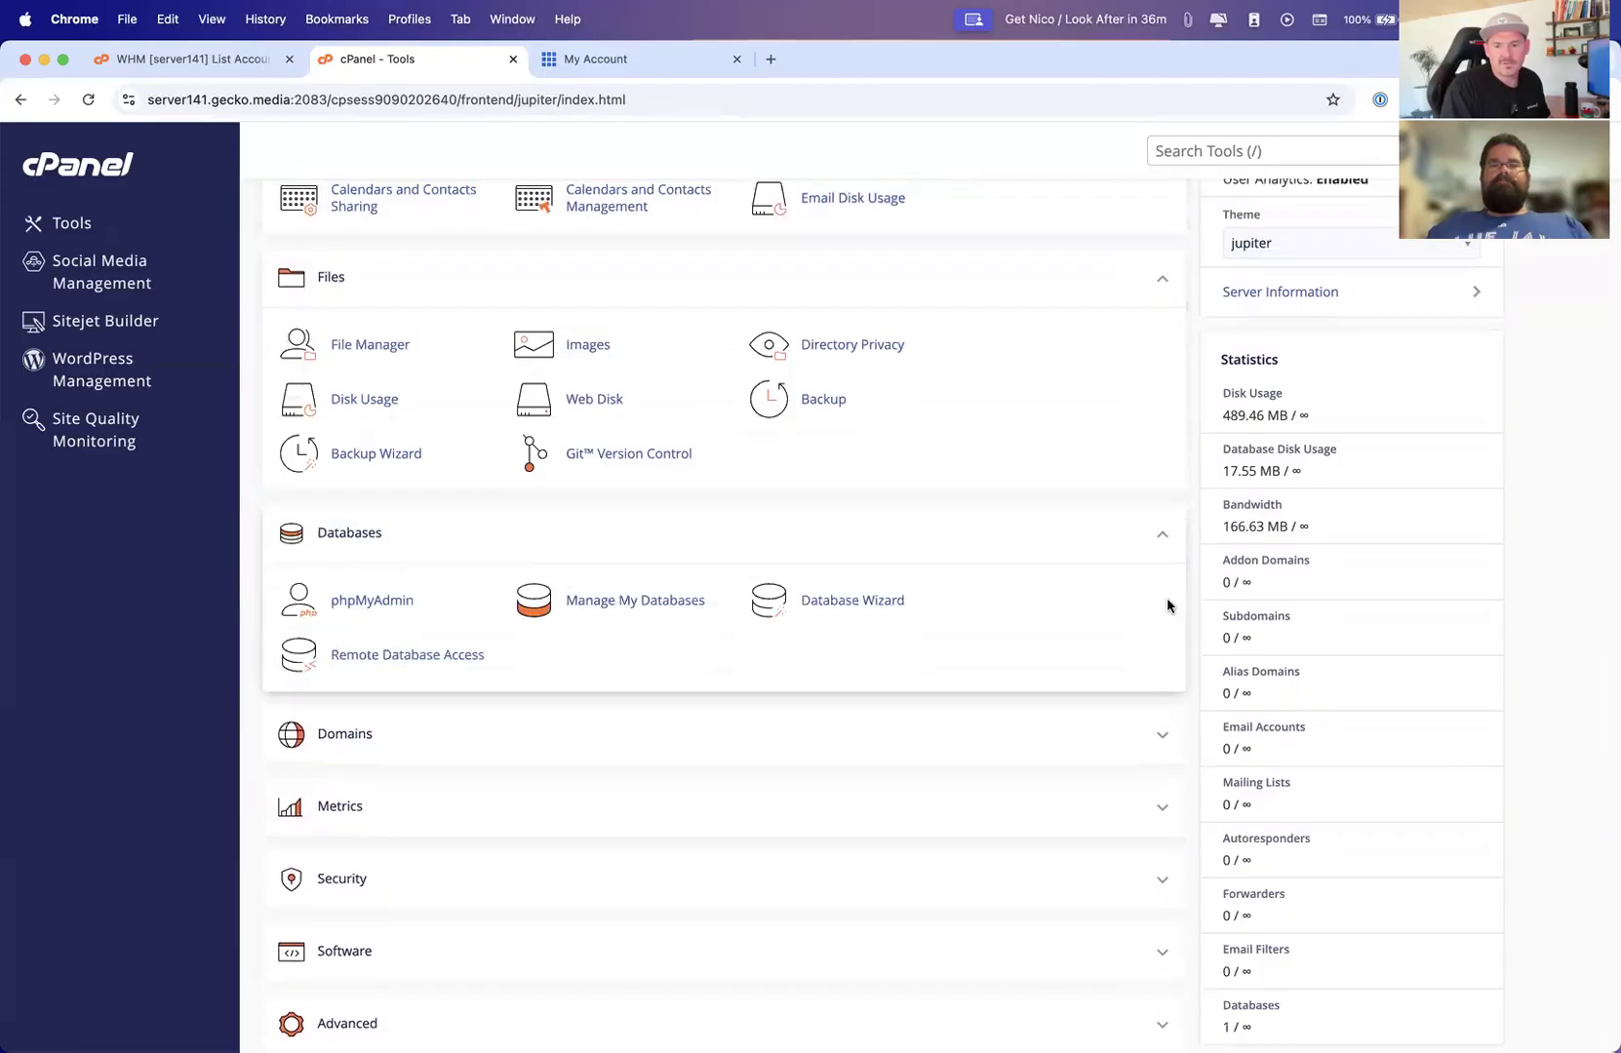
scroll(1161, 682, "down", 4)
scroll(1161, 595, "up", 1)
left_click(1161, 586)
scroll(1178, 753, "down", 3)
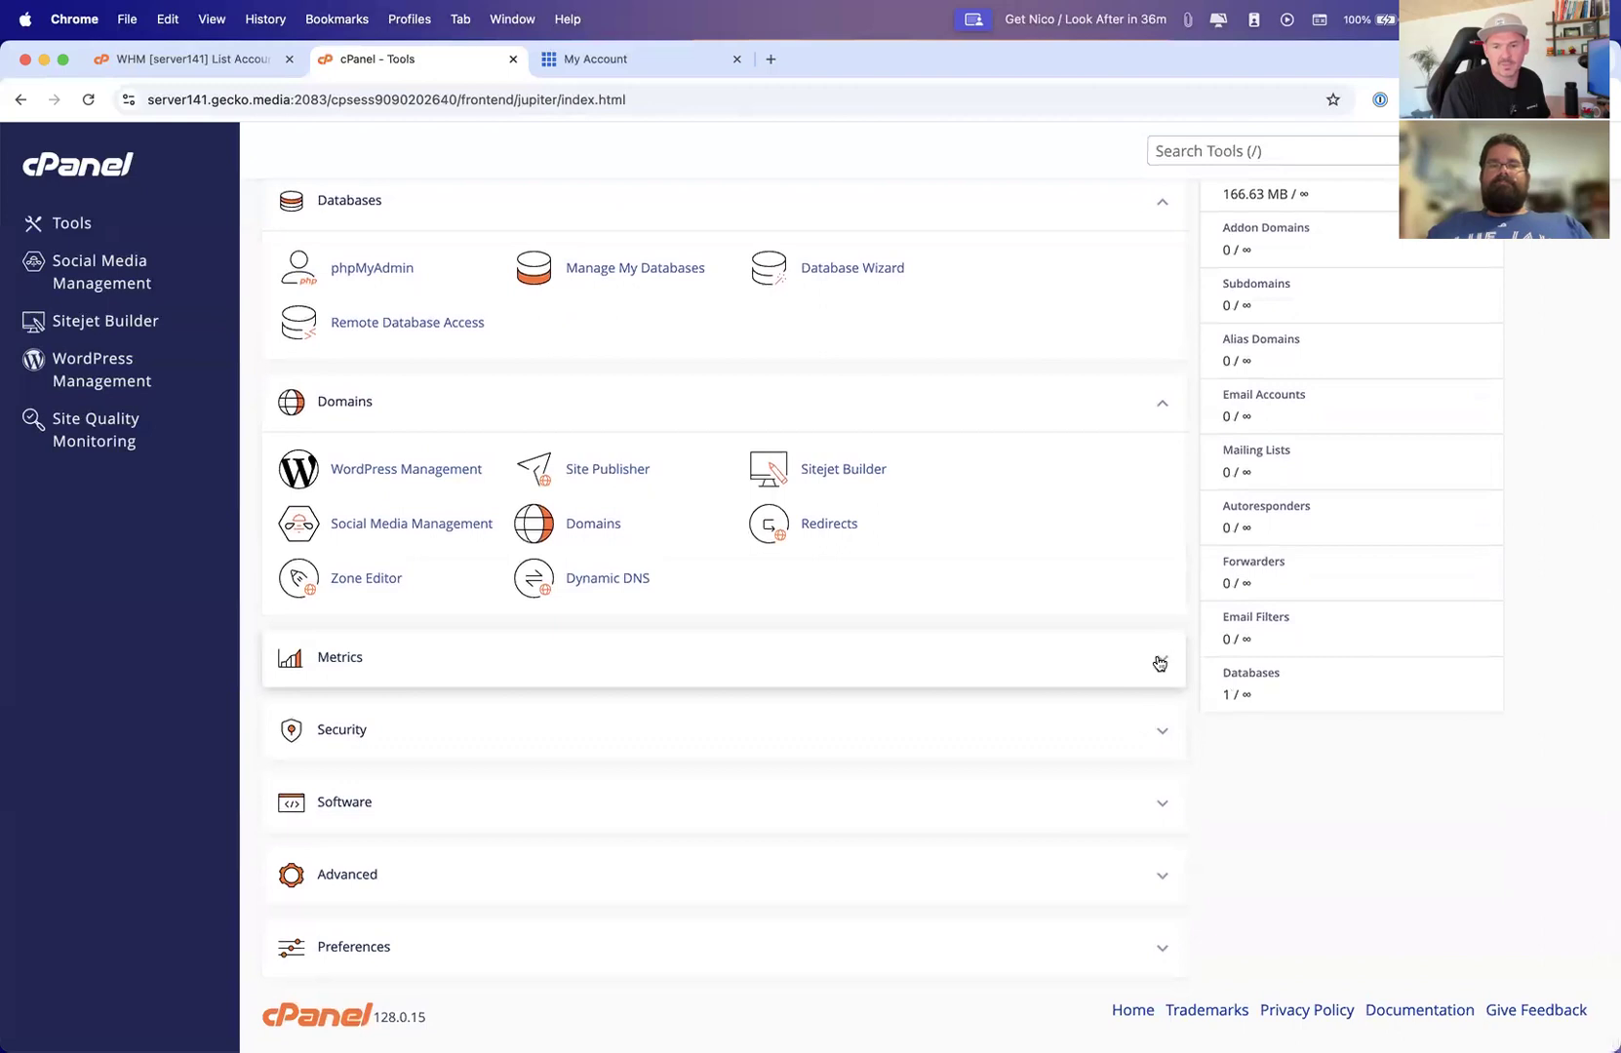
left_click(1160, 660)
scroll(1159, 698, "down", 4)
left_click(1164, 730)
scroll(1161, 727, "down", 4)
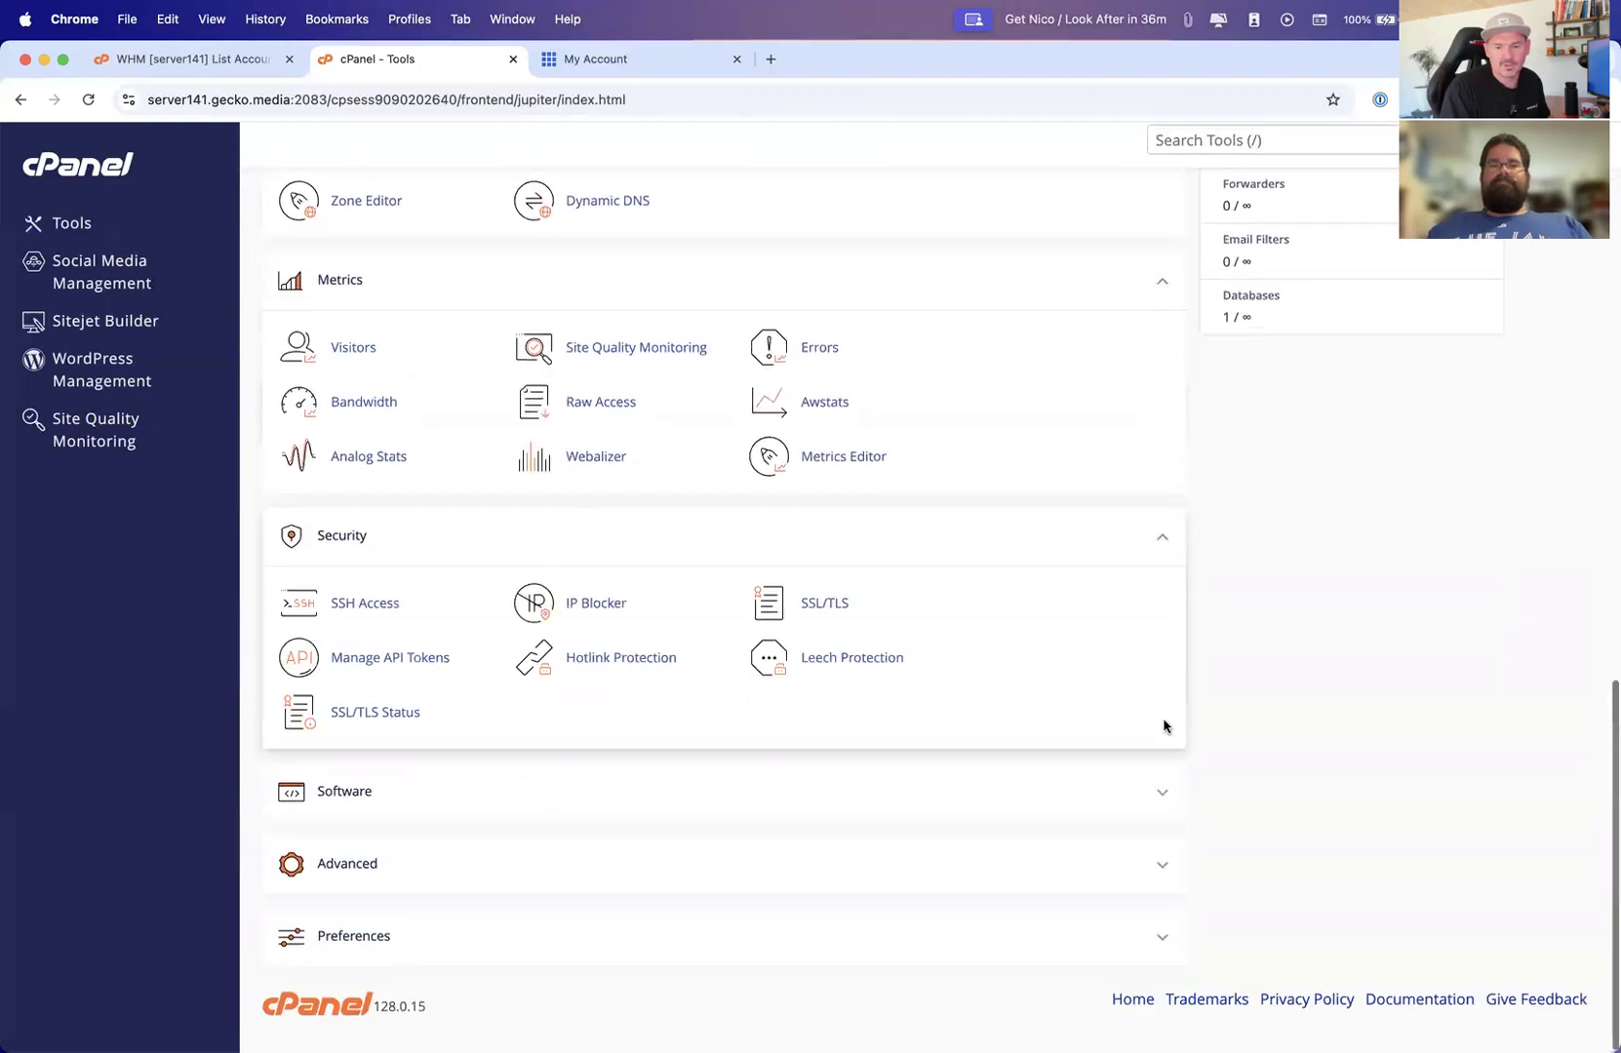
left_click(1161, 804)
scroll(1159, 805, "down", 3)
left_click(1160, 858)
scroll(1147, 829, "down", 3)
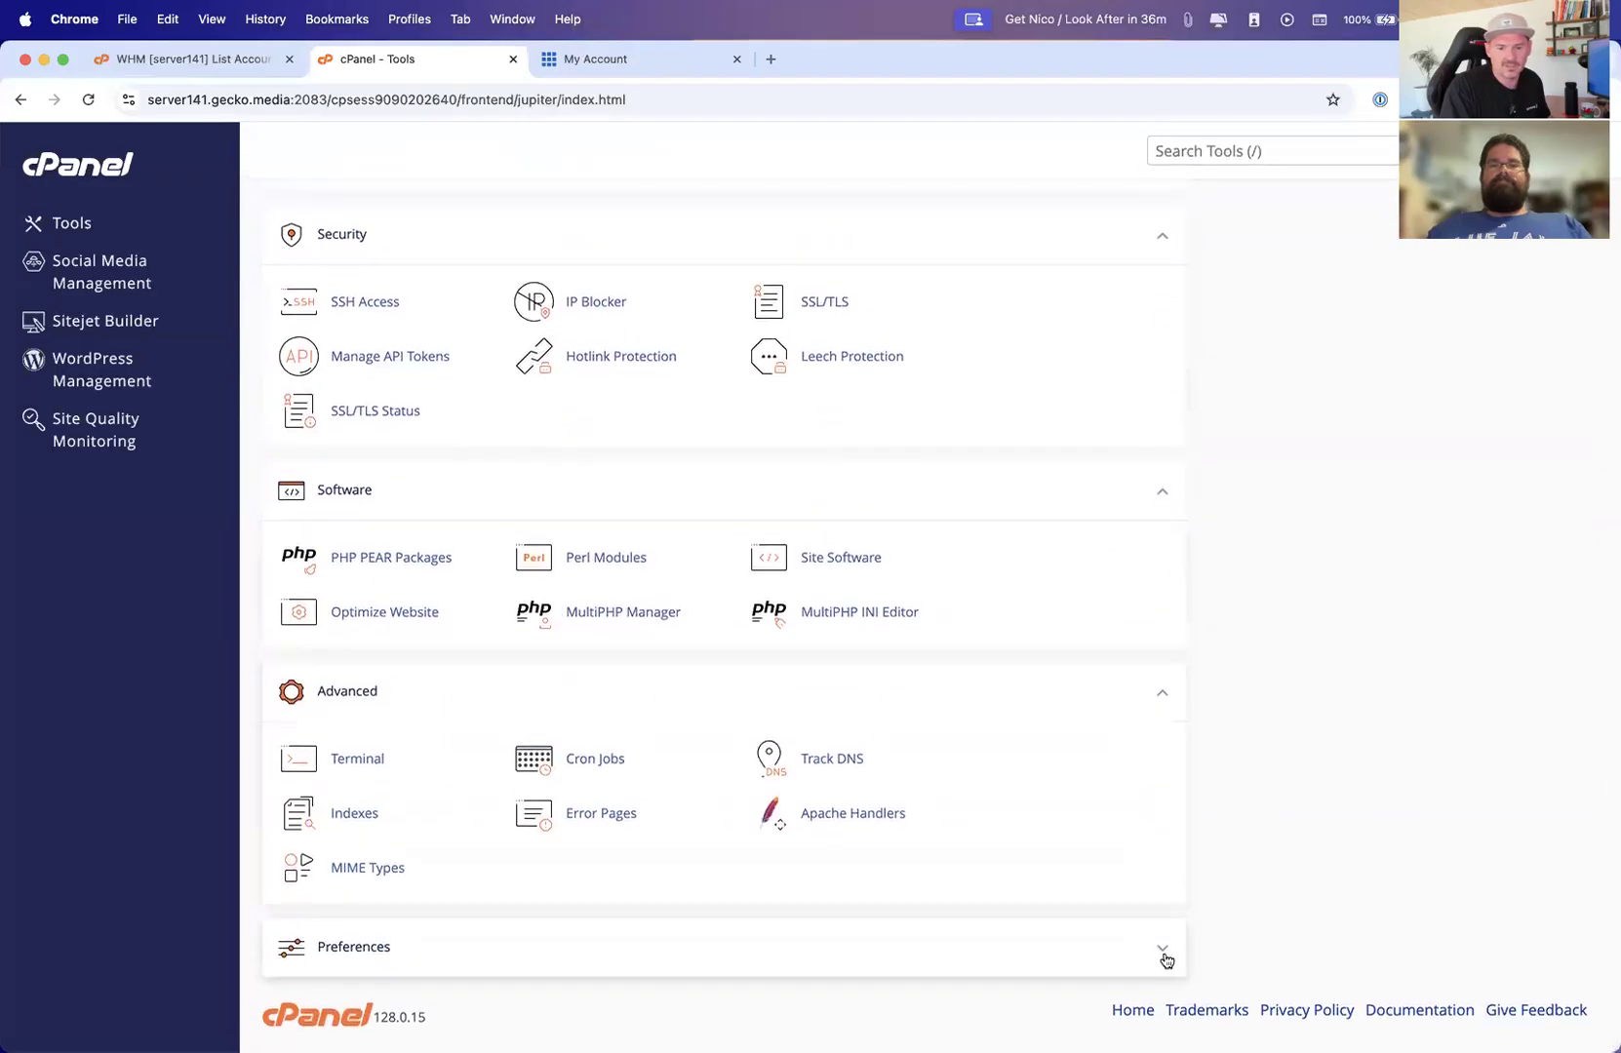
left_click(1161, 948)
scroll(1021, 864, "up", 15)
key("ctrl+Up")
Switch back to the Keynote slideshow and advance to the Managing Domains slide
left_click(945, 721)
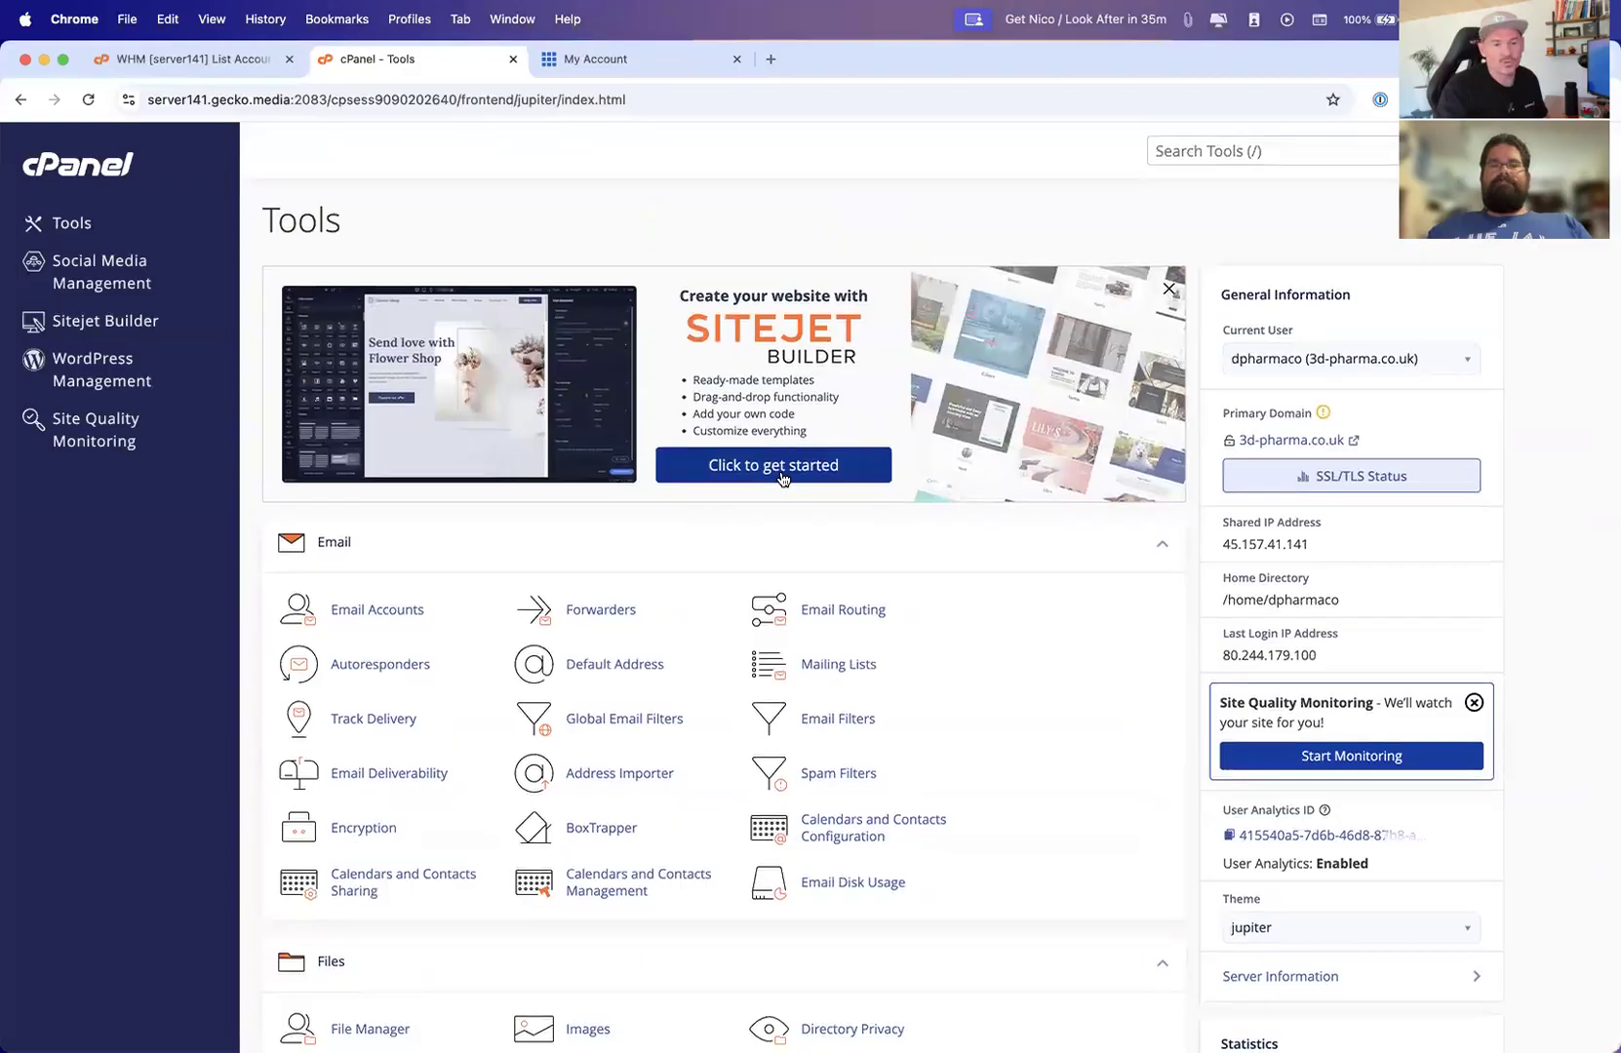
key("super+Tab")
left_click(784, 480)
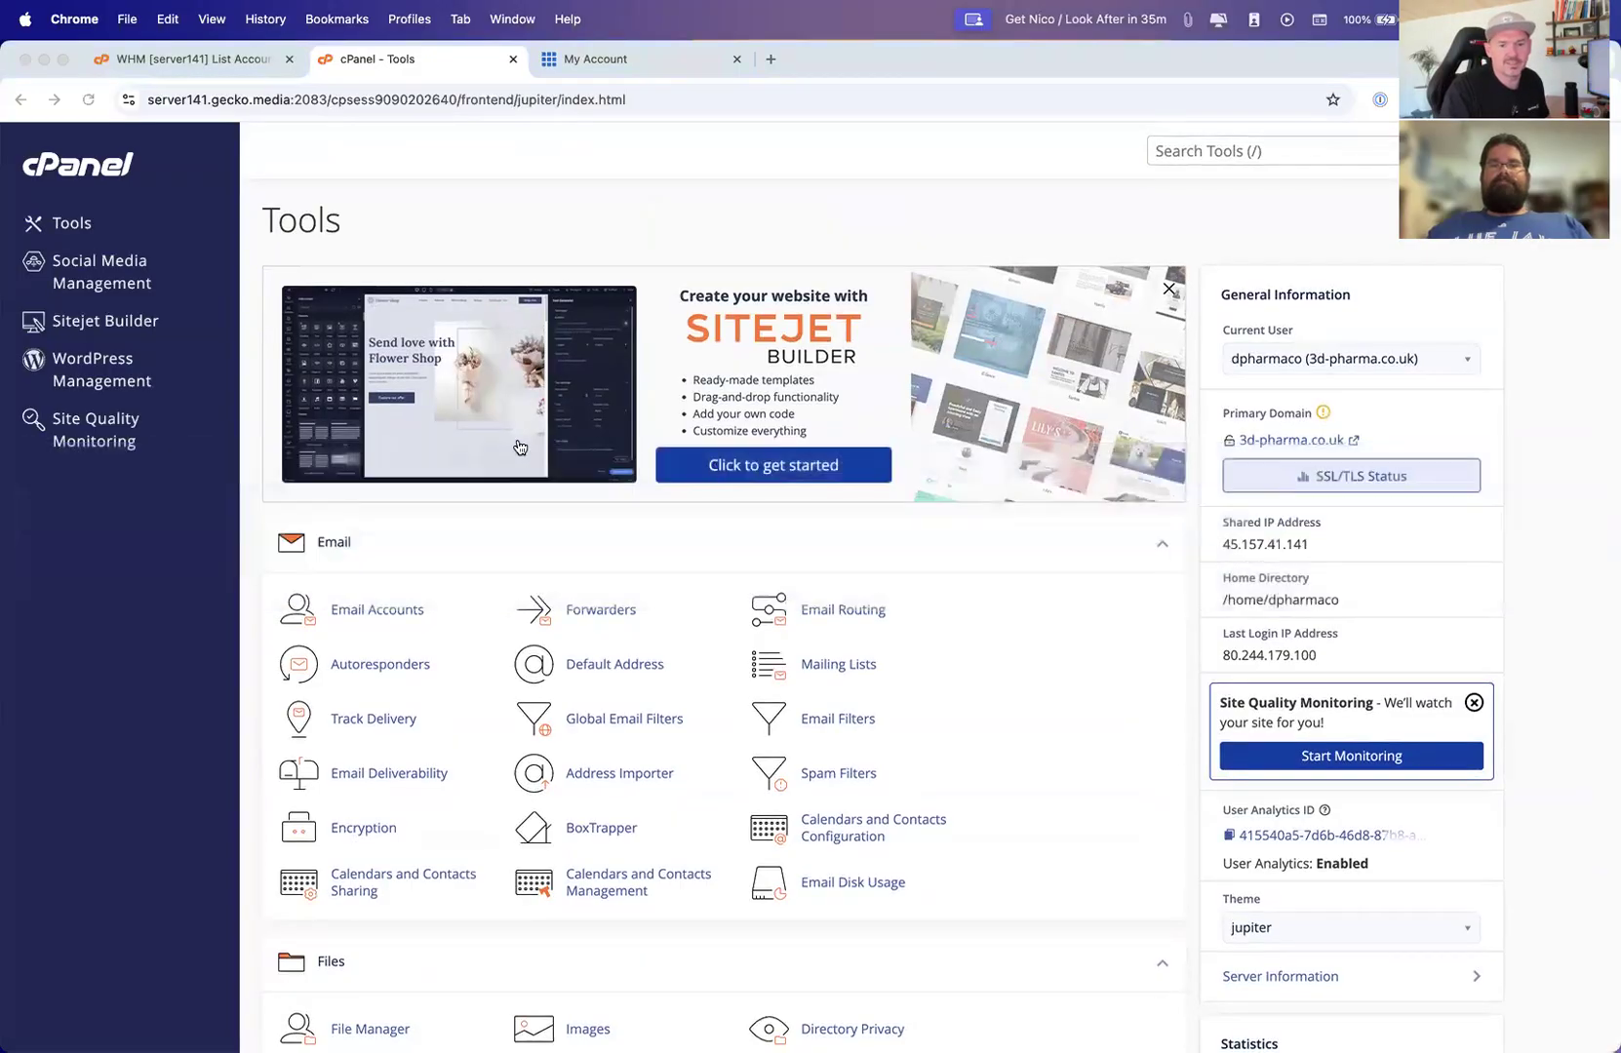
key("super+Tab")
key("super+Tab")
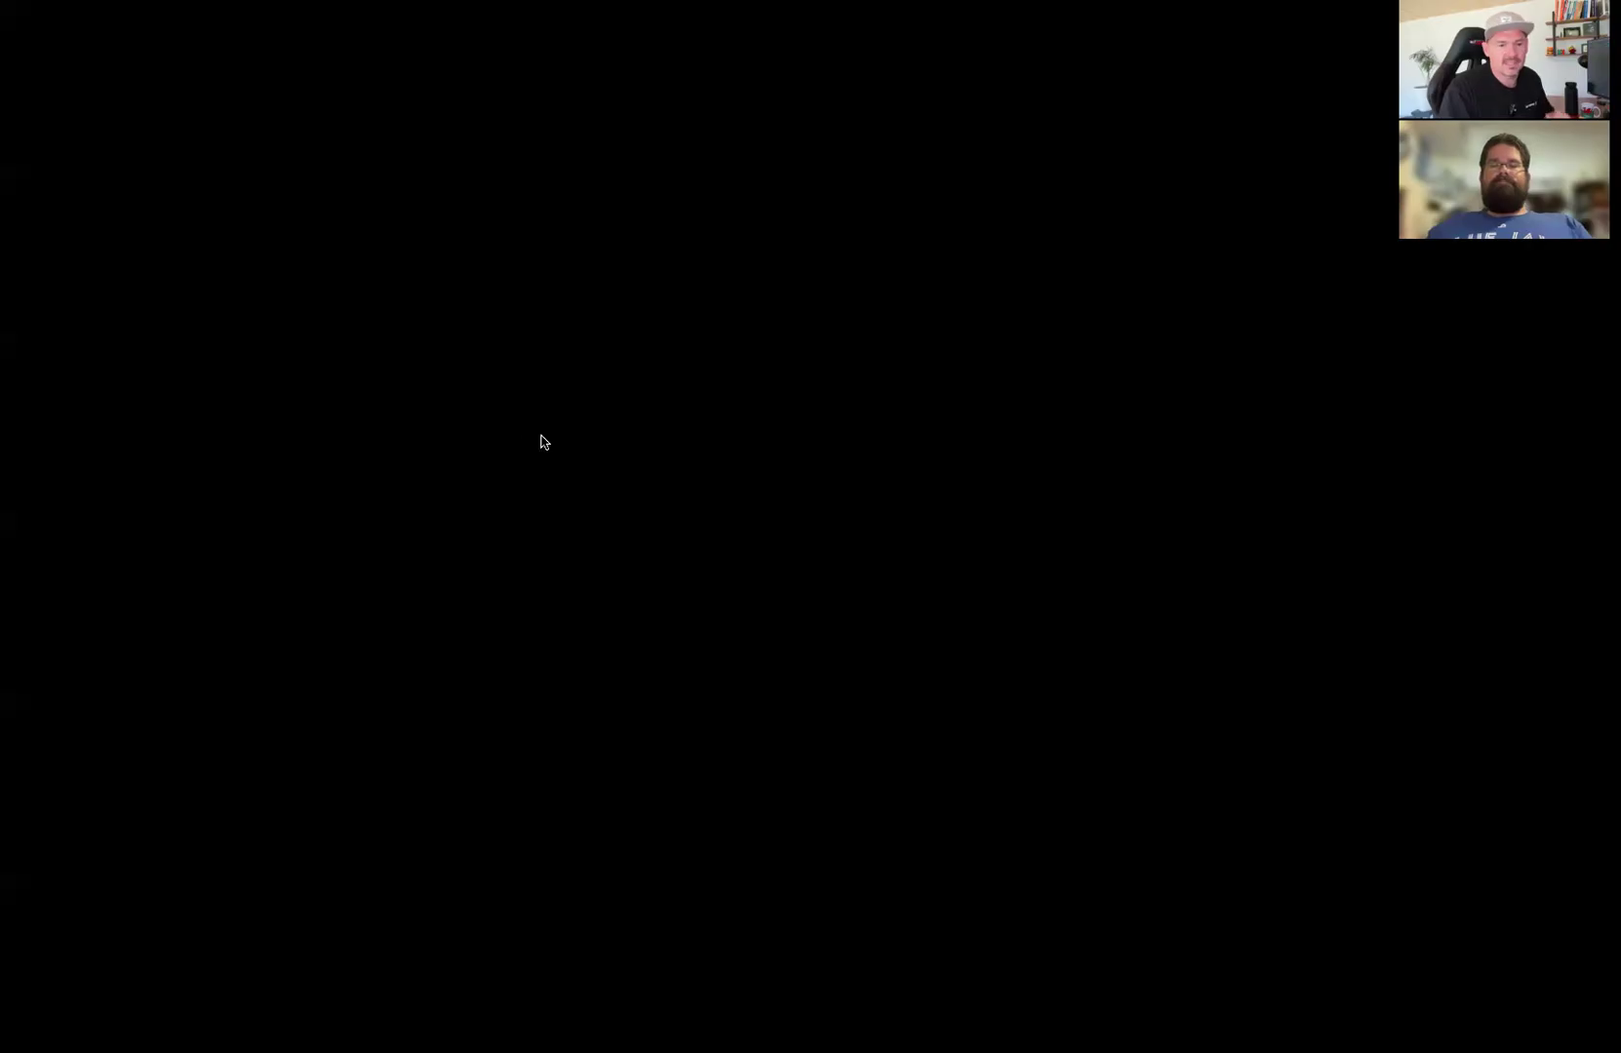
key("Right")
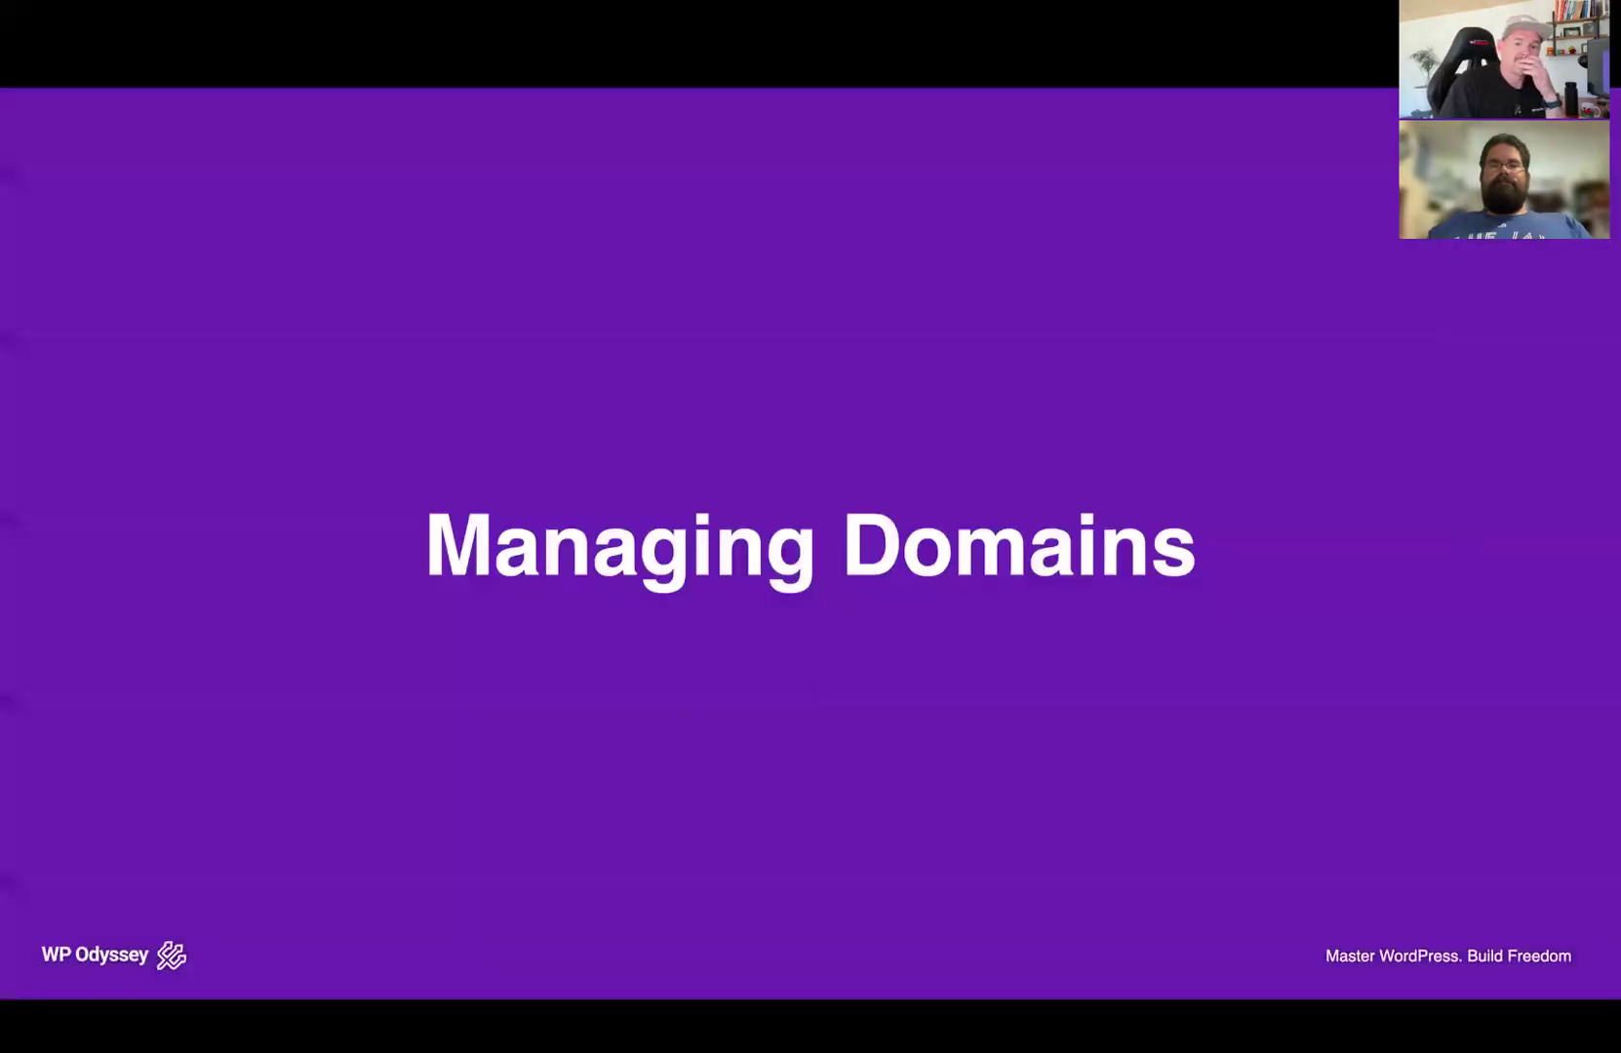
key("Right")
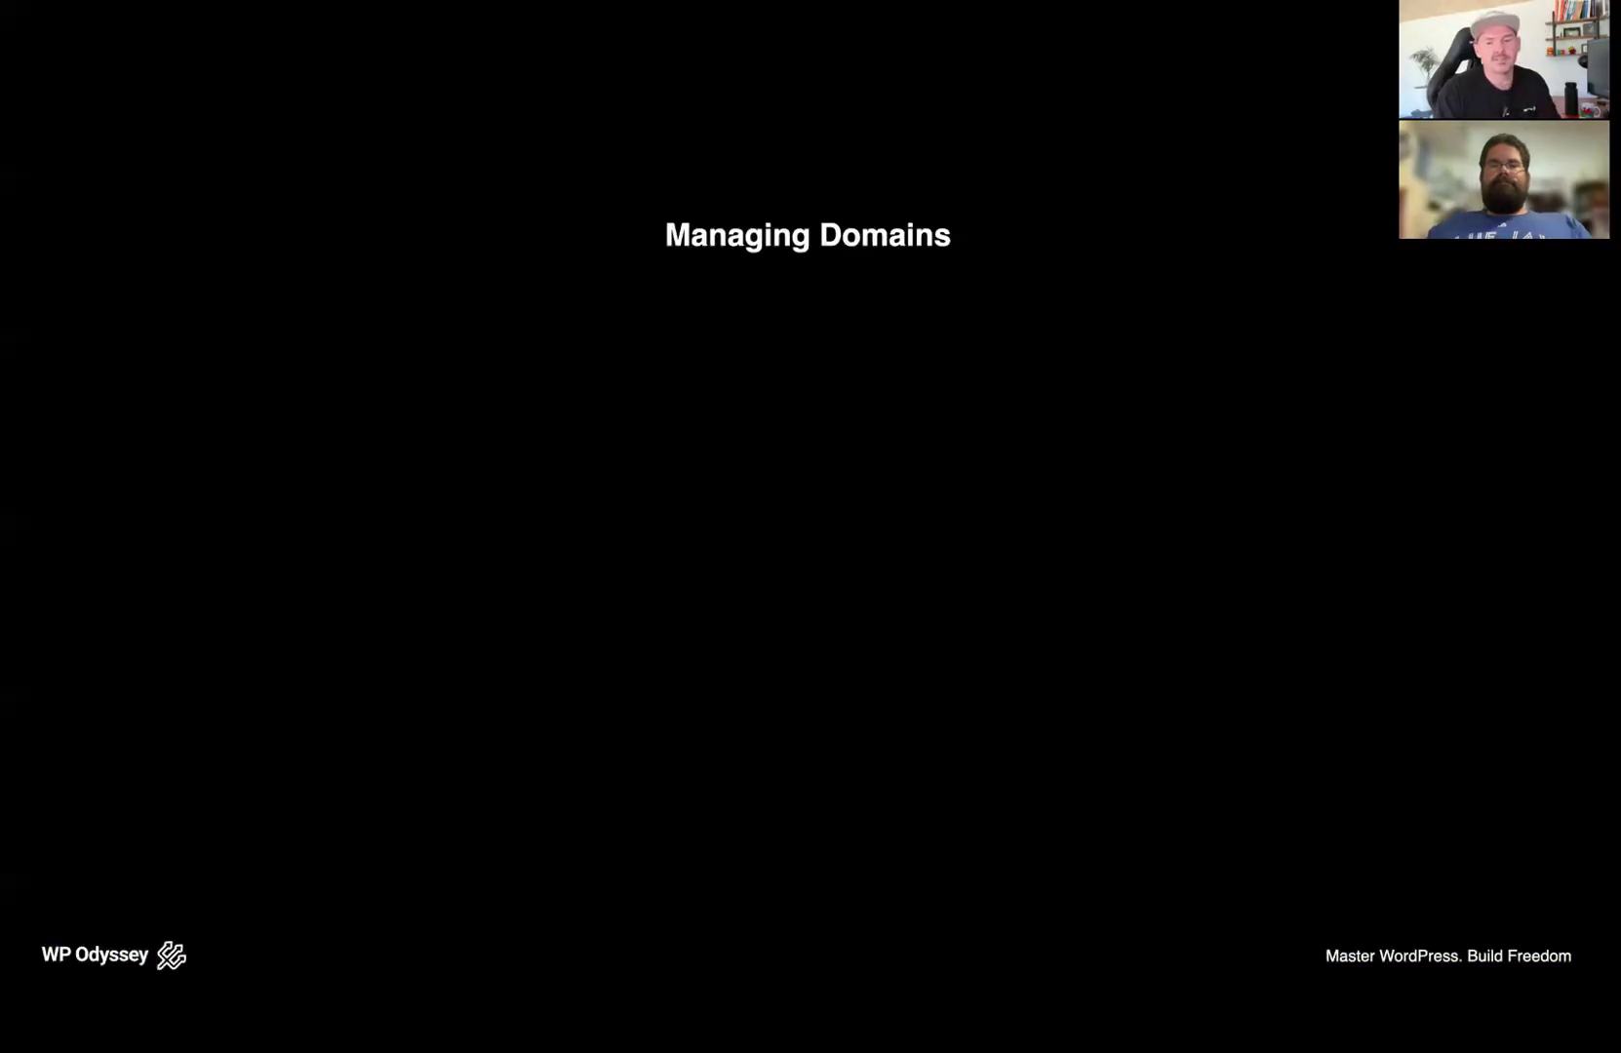
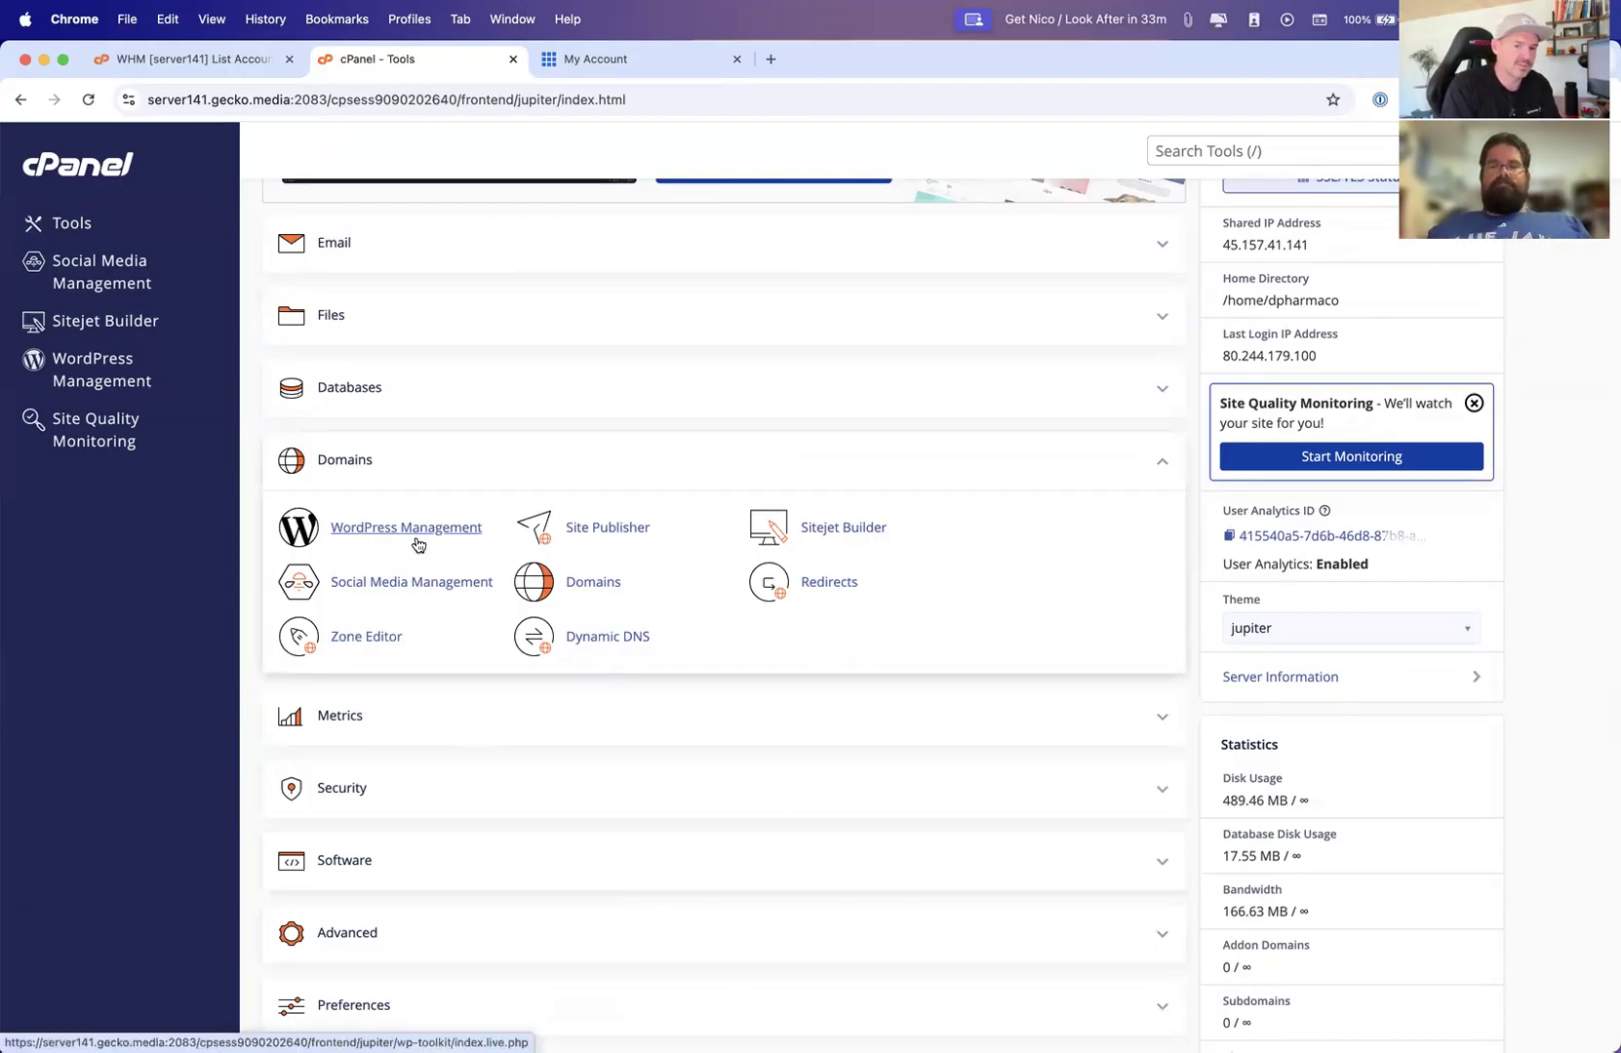
Open Site Publisher from the Domains section and browse its website templates
left_click(612, 533)
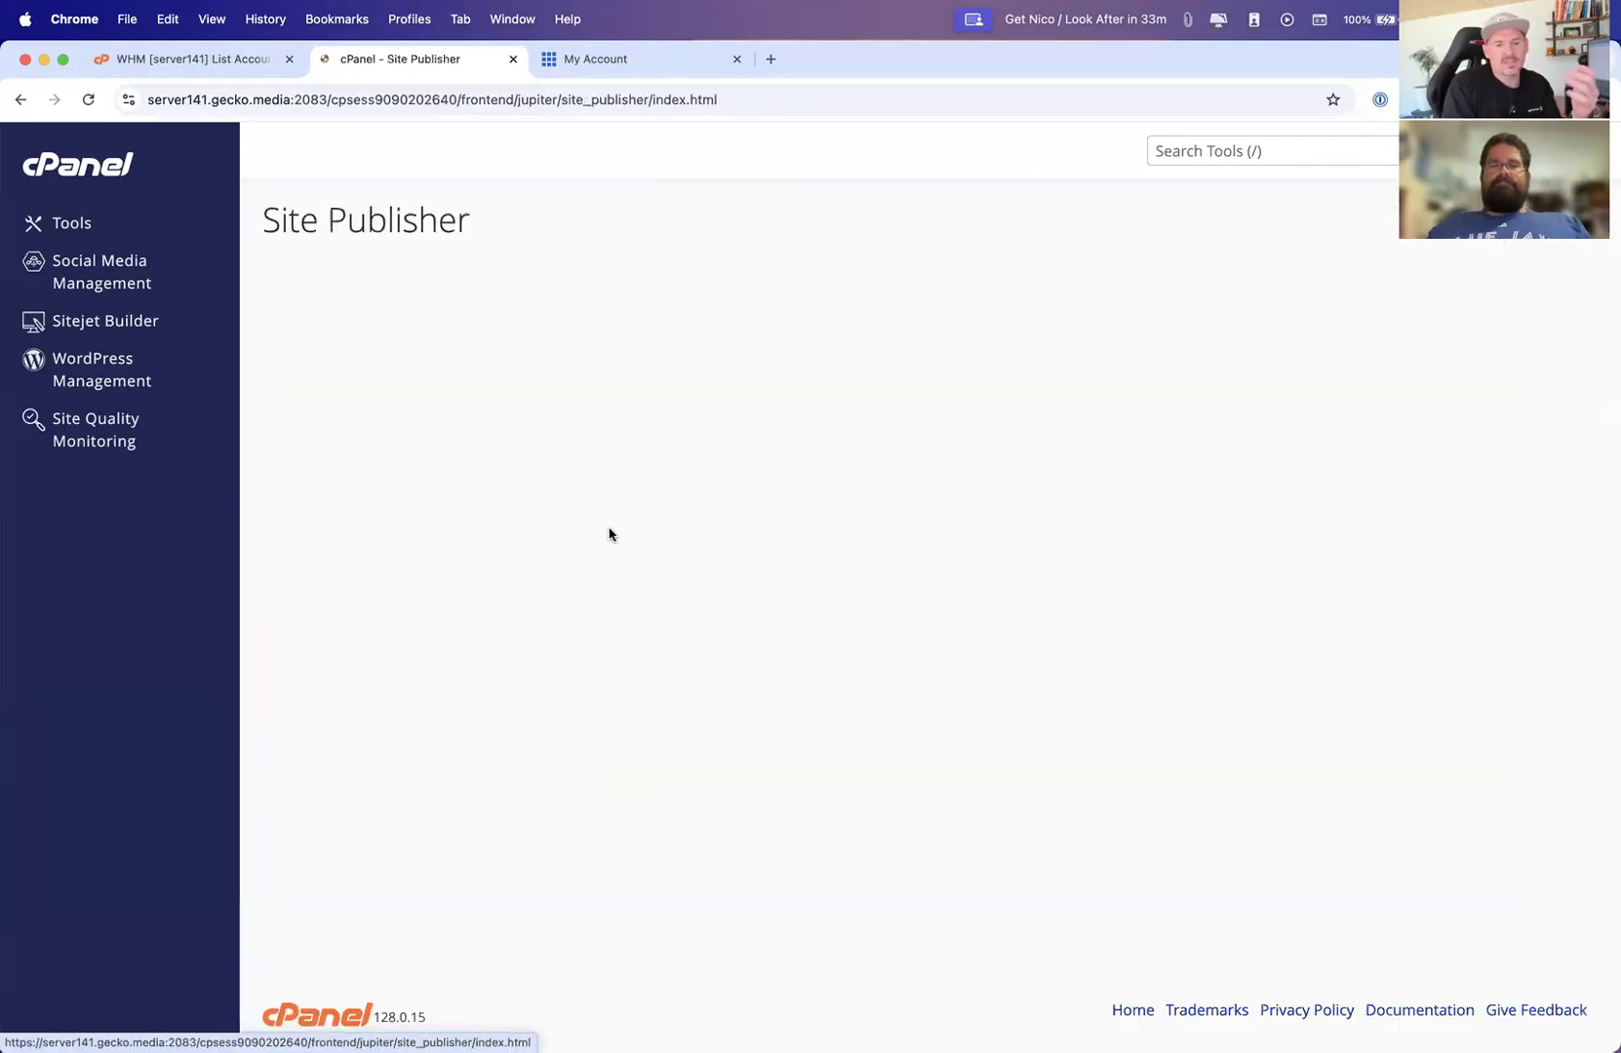
scroll(854, 492, "down", 8)
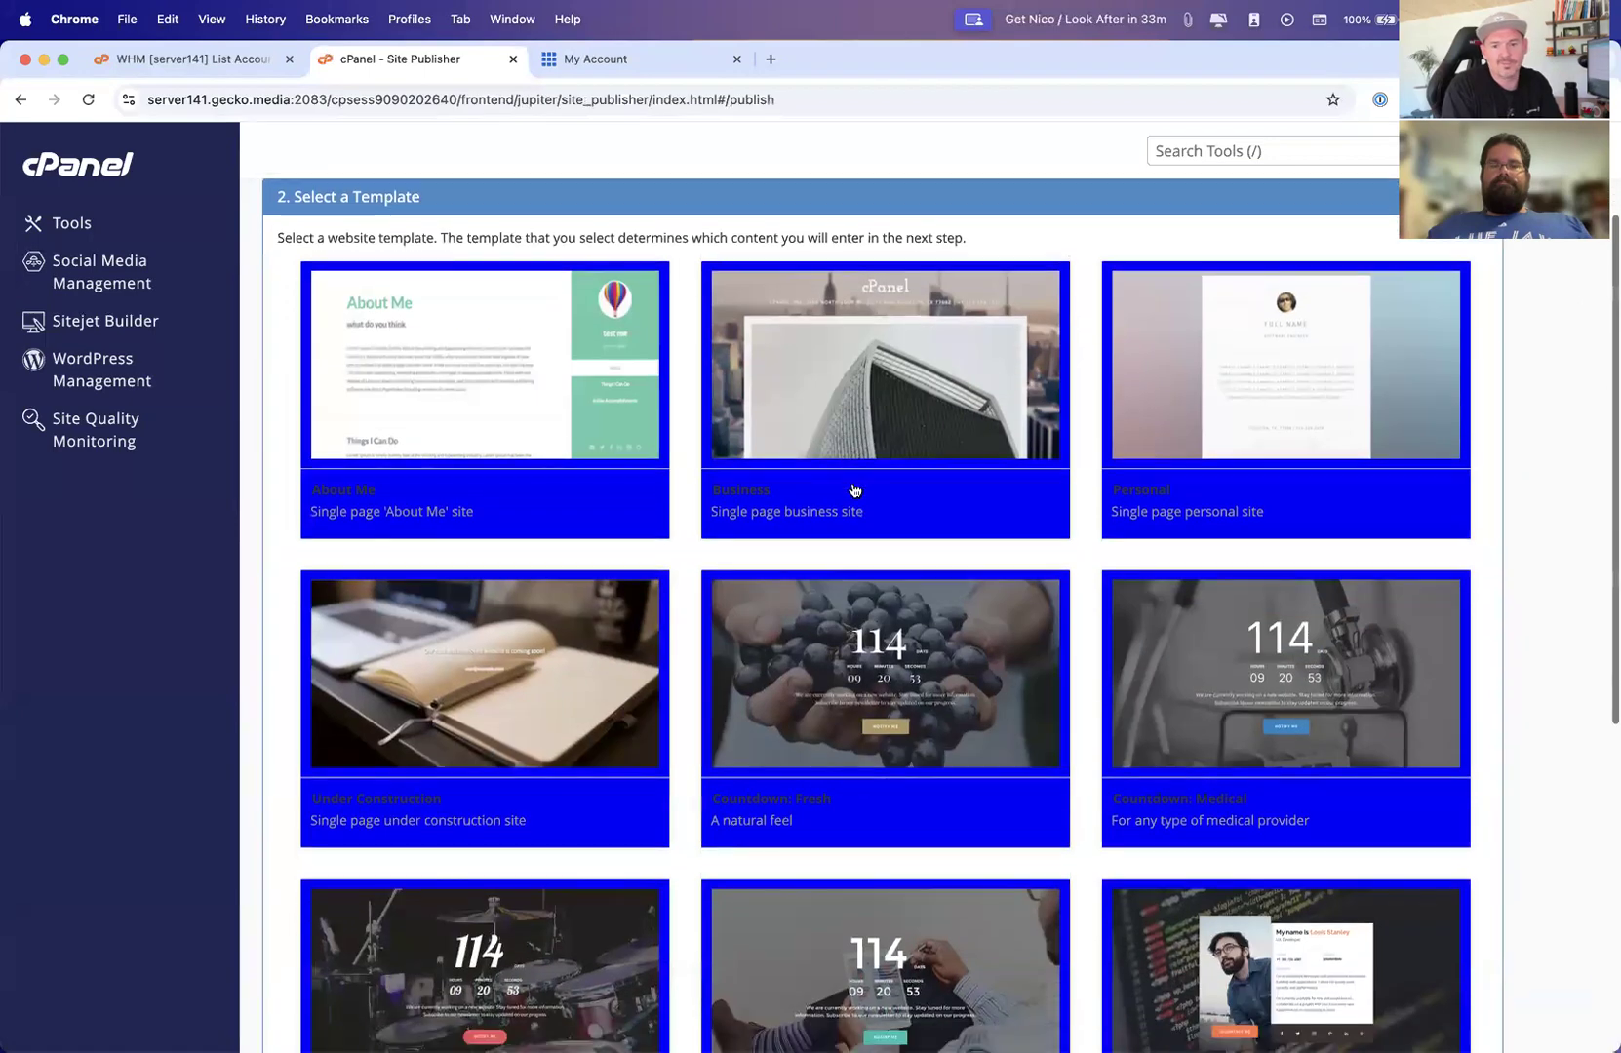
scroll(851, 491, "up", 7)
scroll(851, 490, "up", 1)
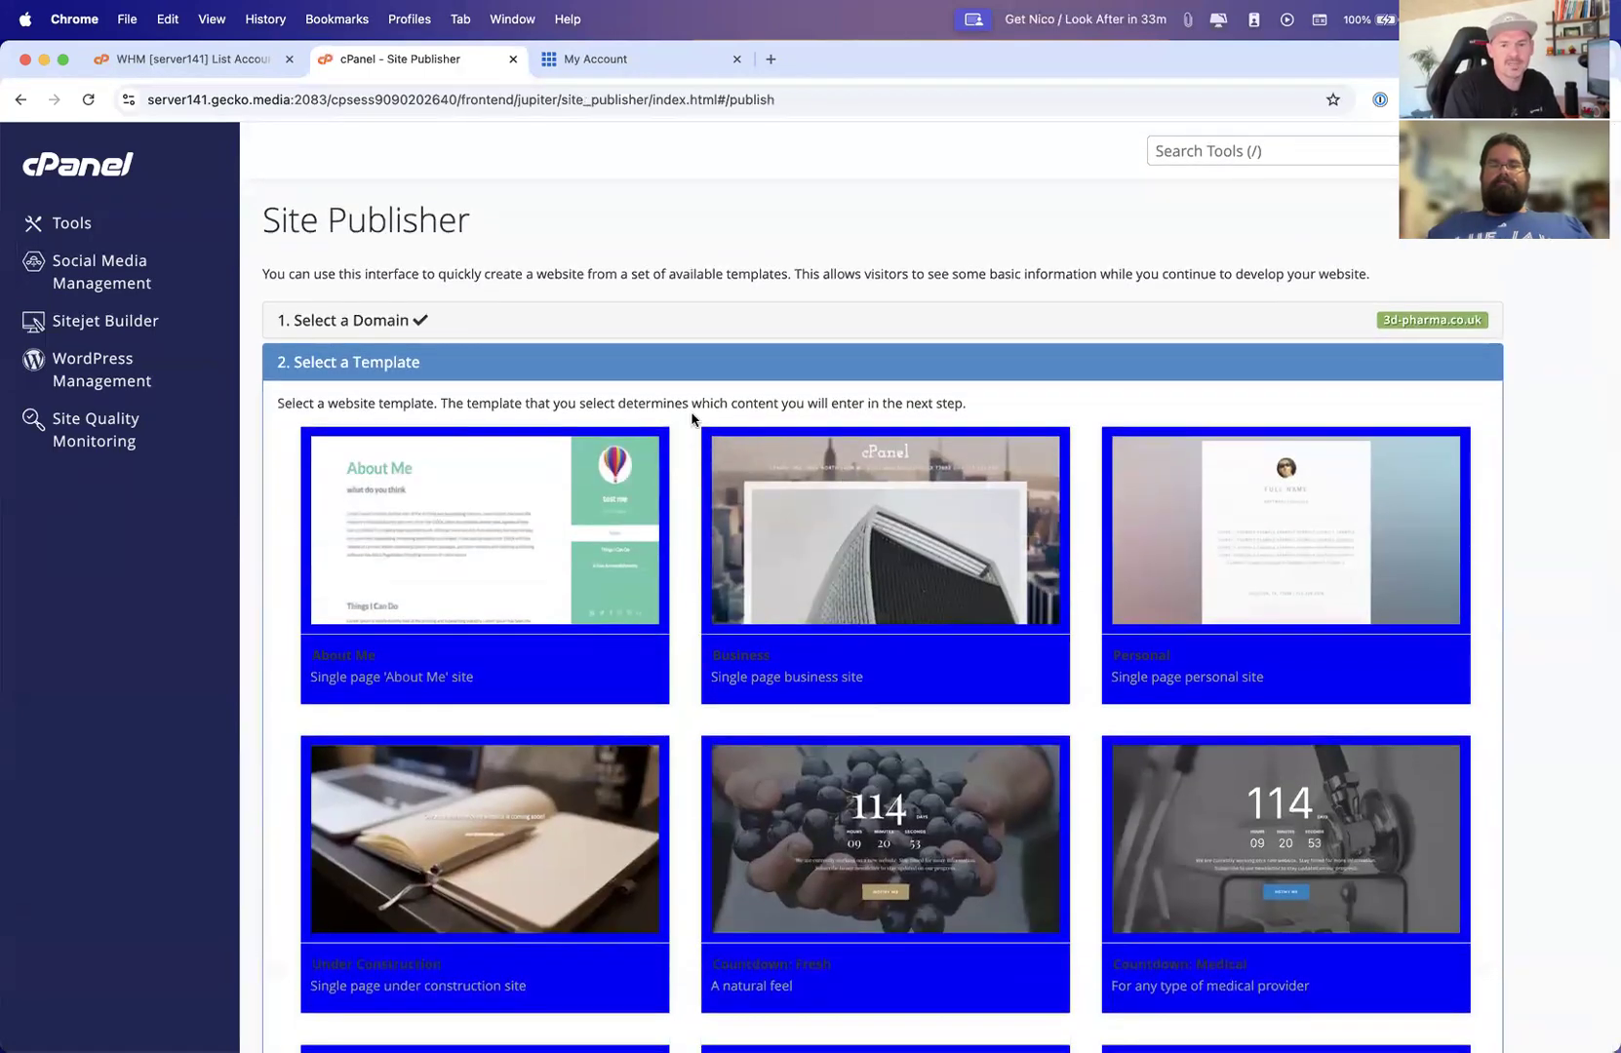
Preview the Sitejet Builder and Social Media Management tools, returning to the Tools page after each
left_click(70, 224)
scroll(705, 485, "down", 3)
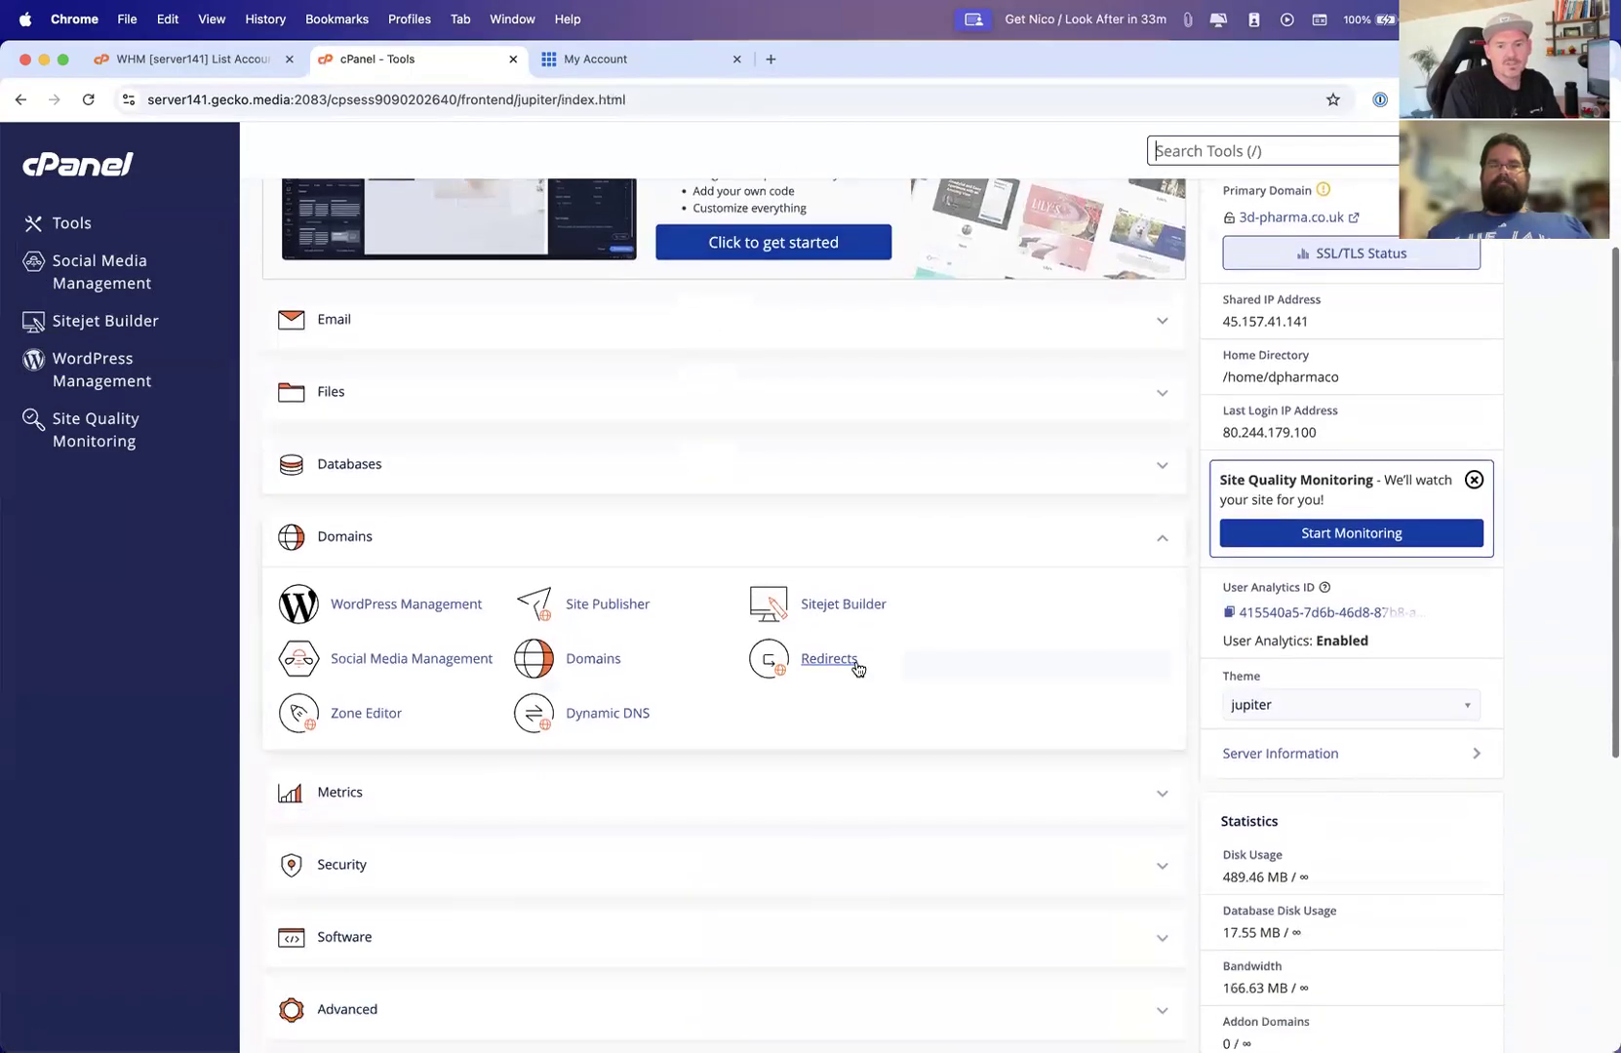
left_click(840, 605)
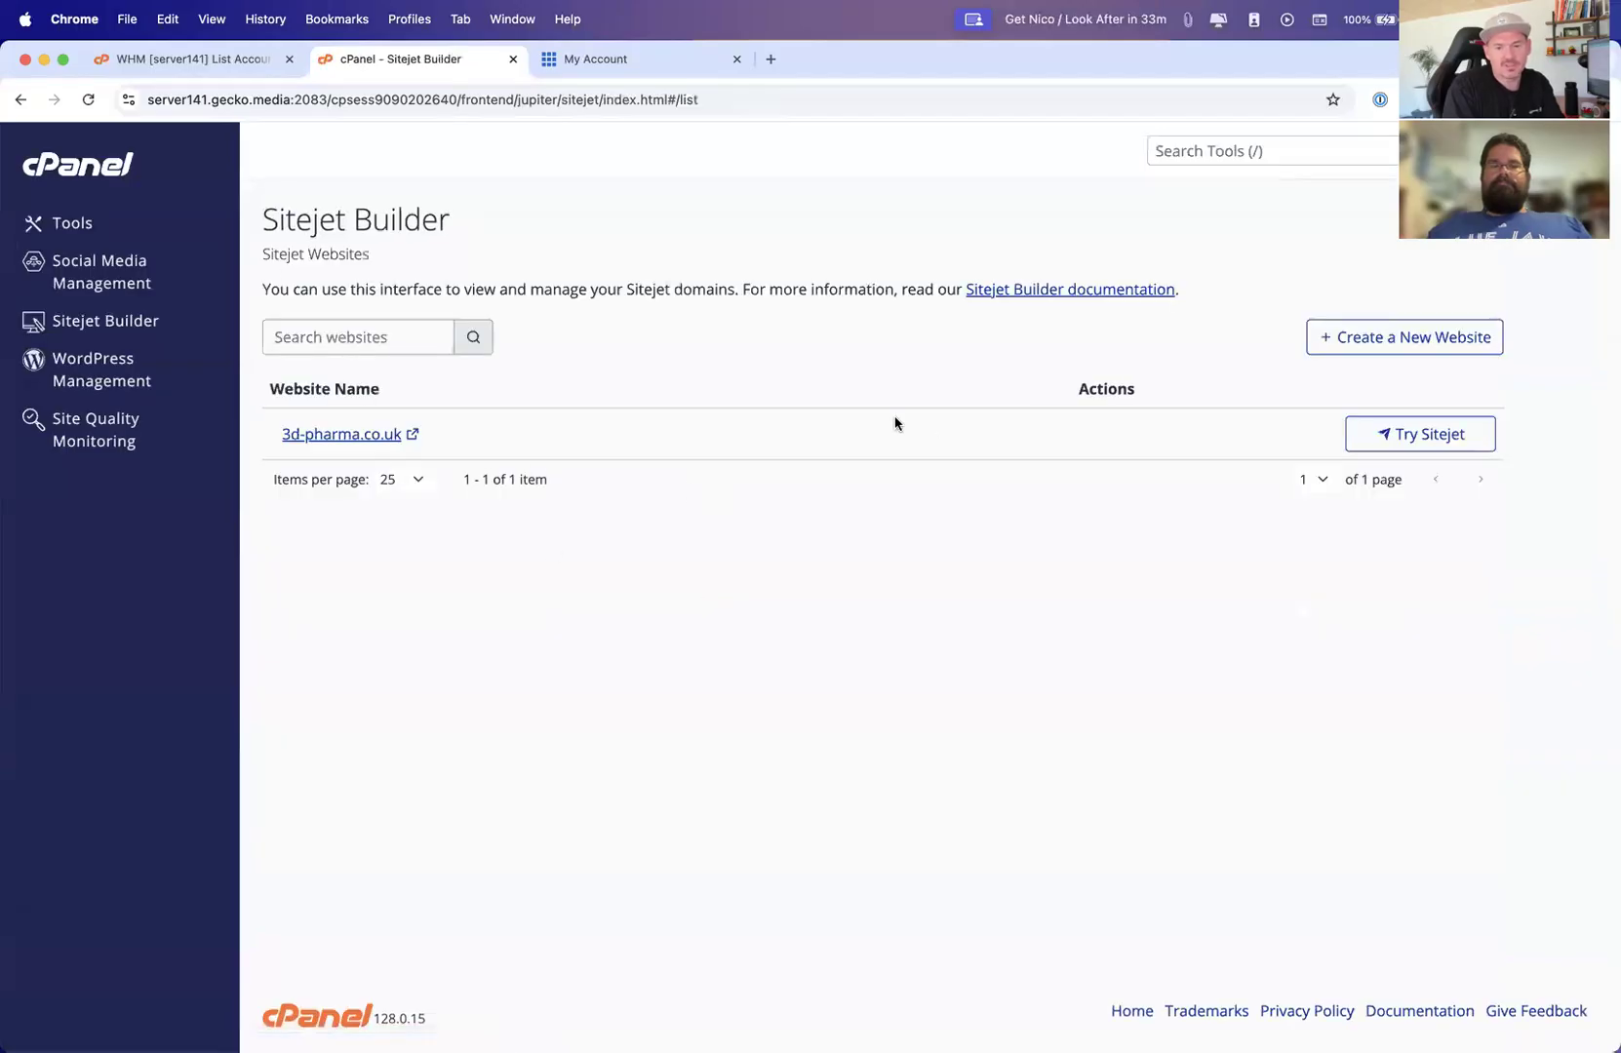
left_click(18, 101)
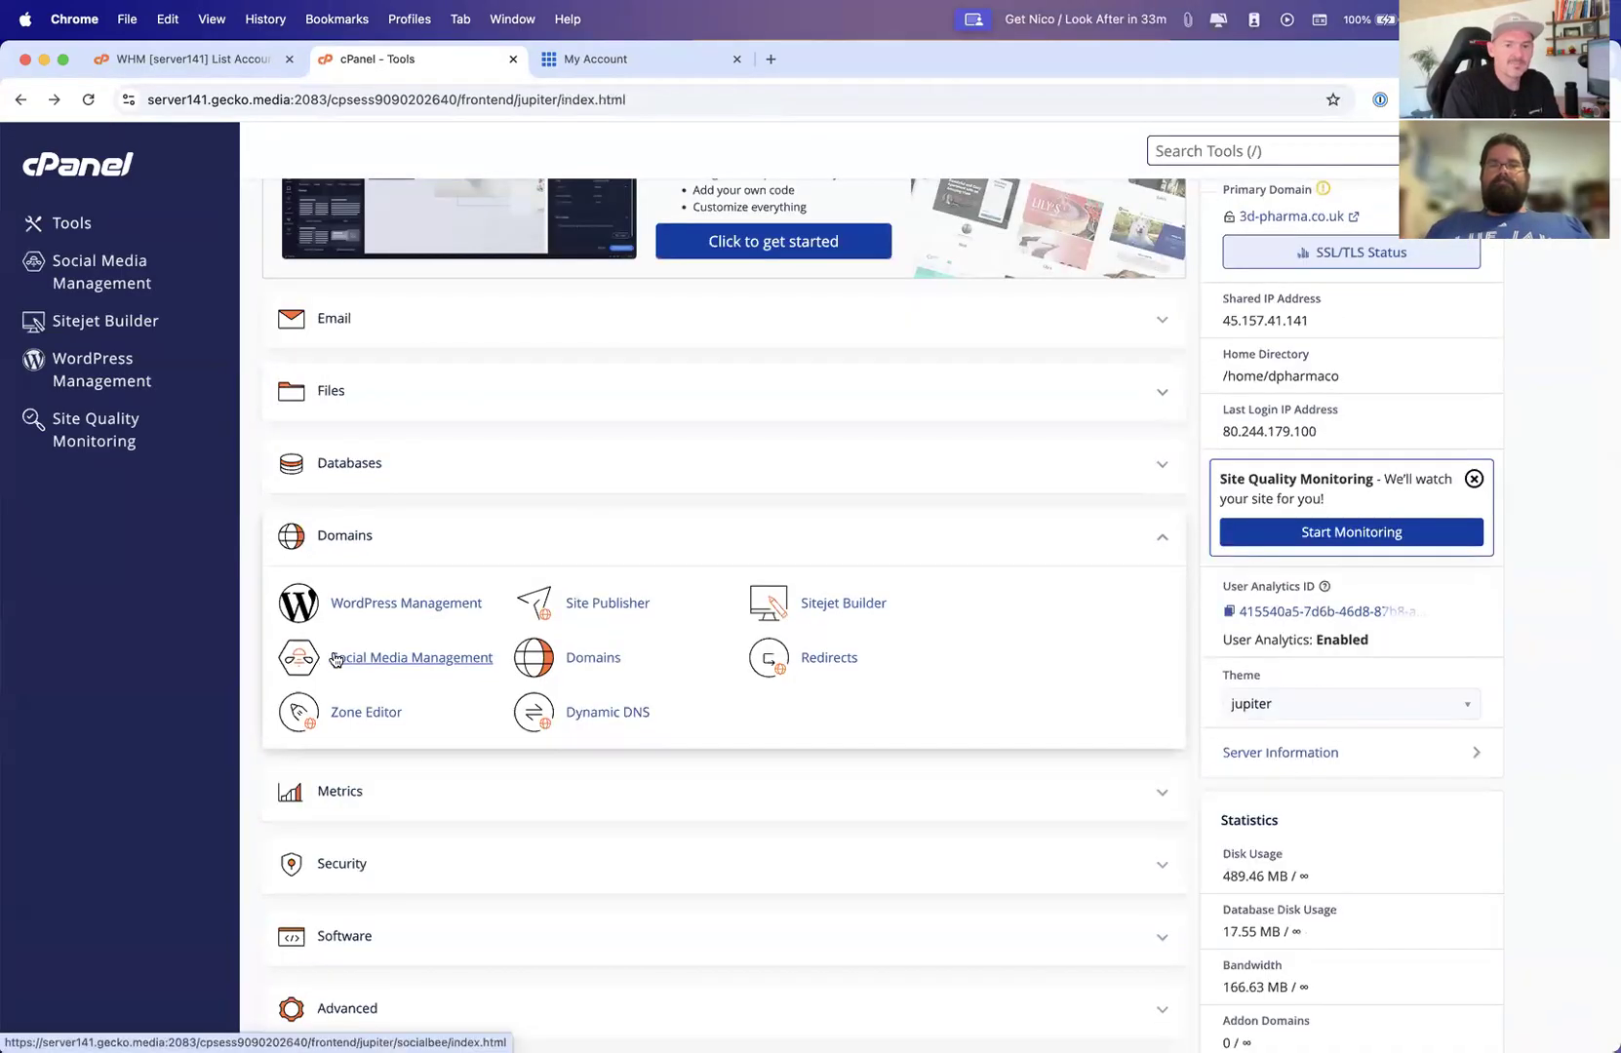
left_click(368, 661)
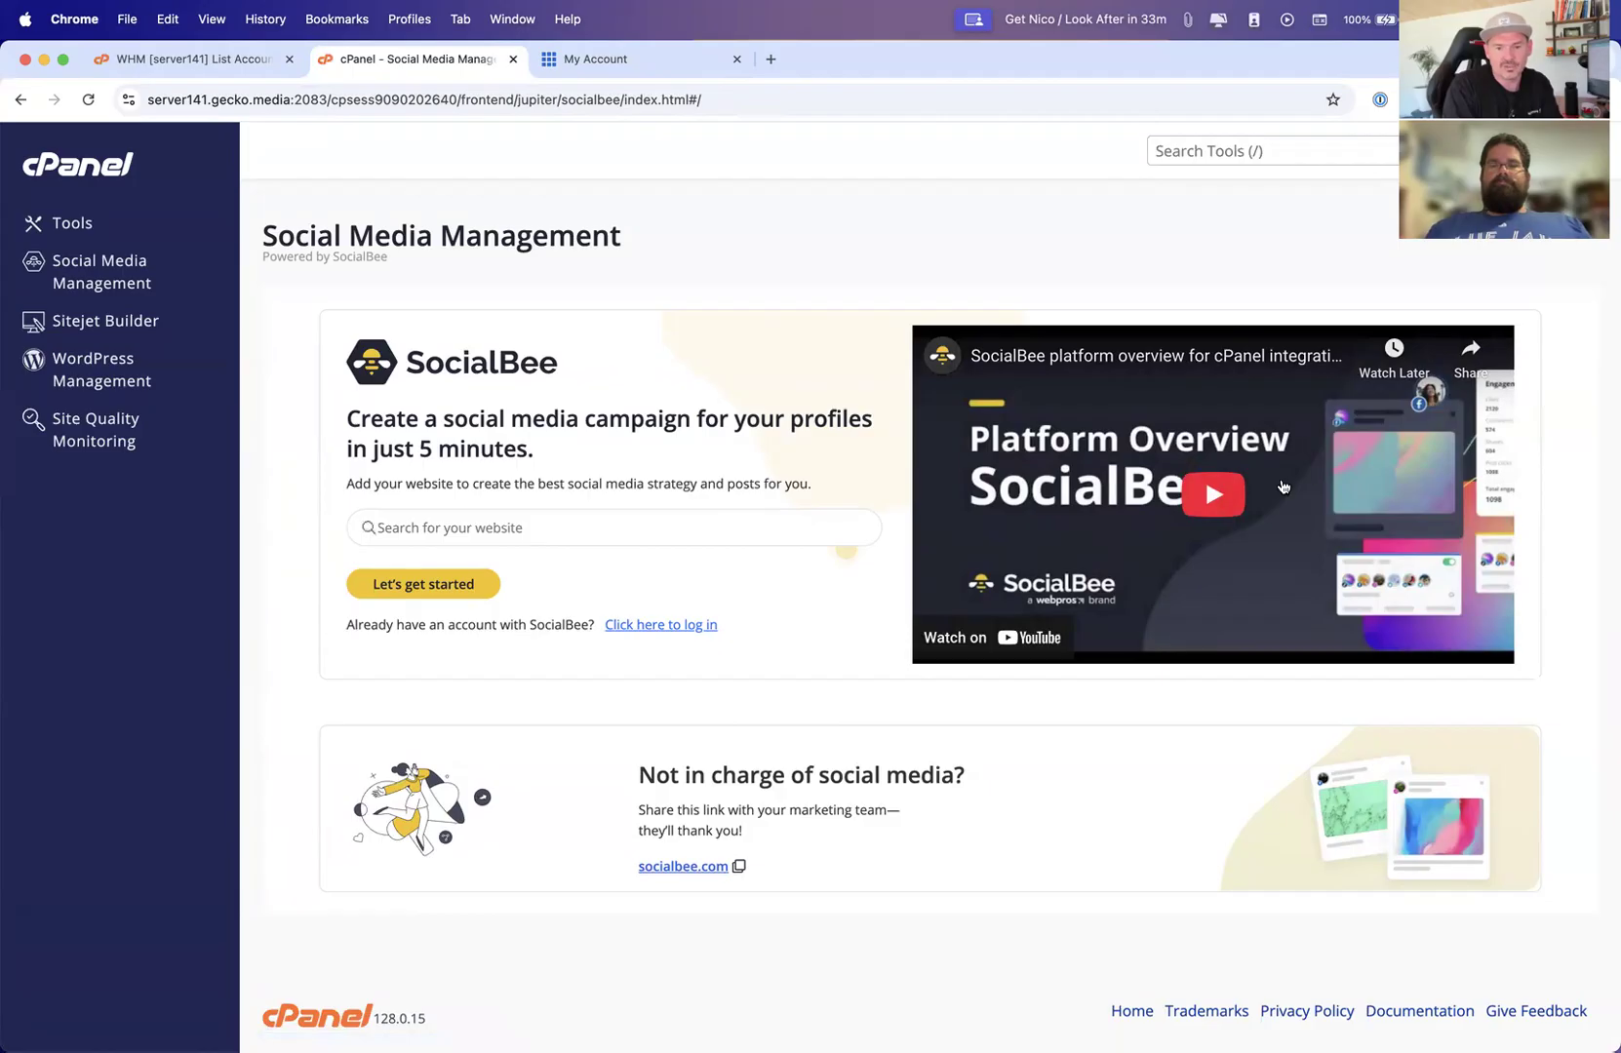
left_click(58, 224)
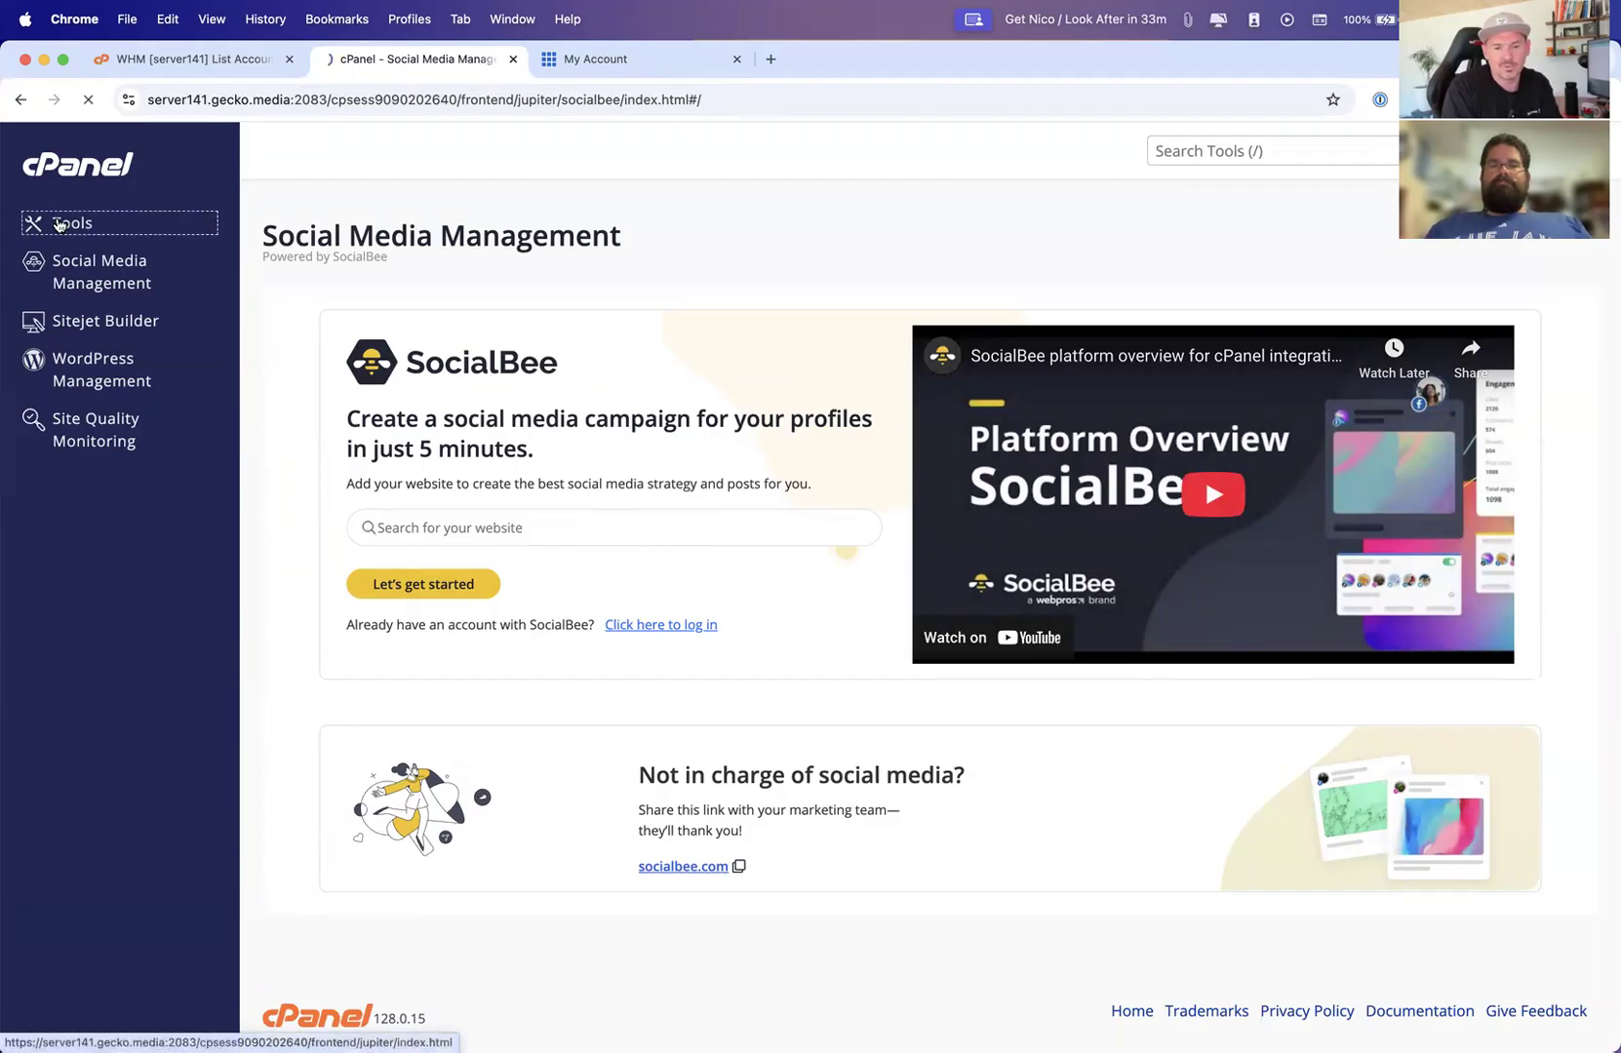
Open the Domains list for the current account
scroll(878, 565, "down", 5)
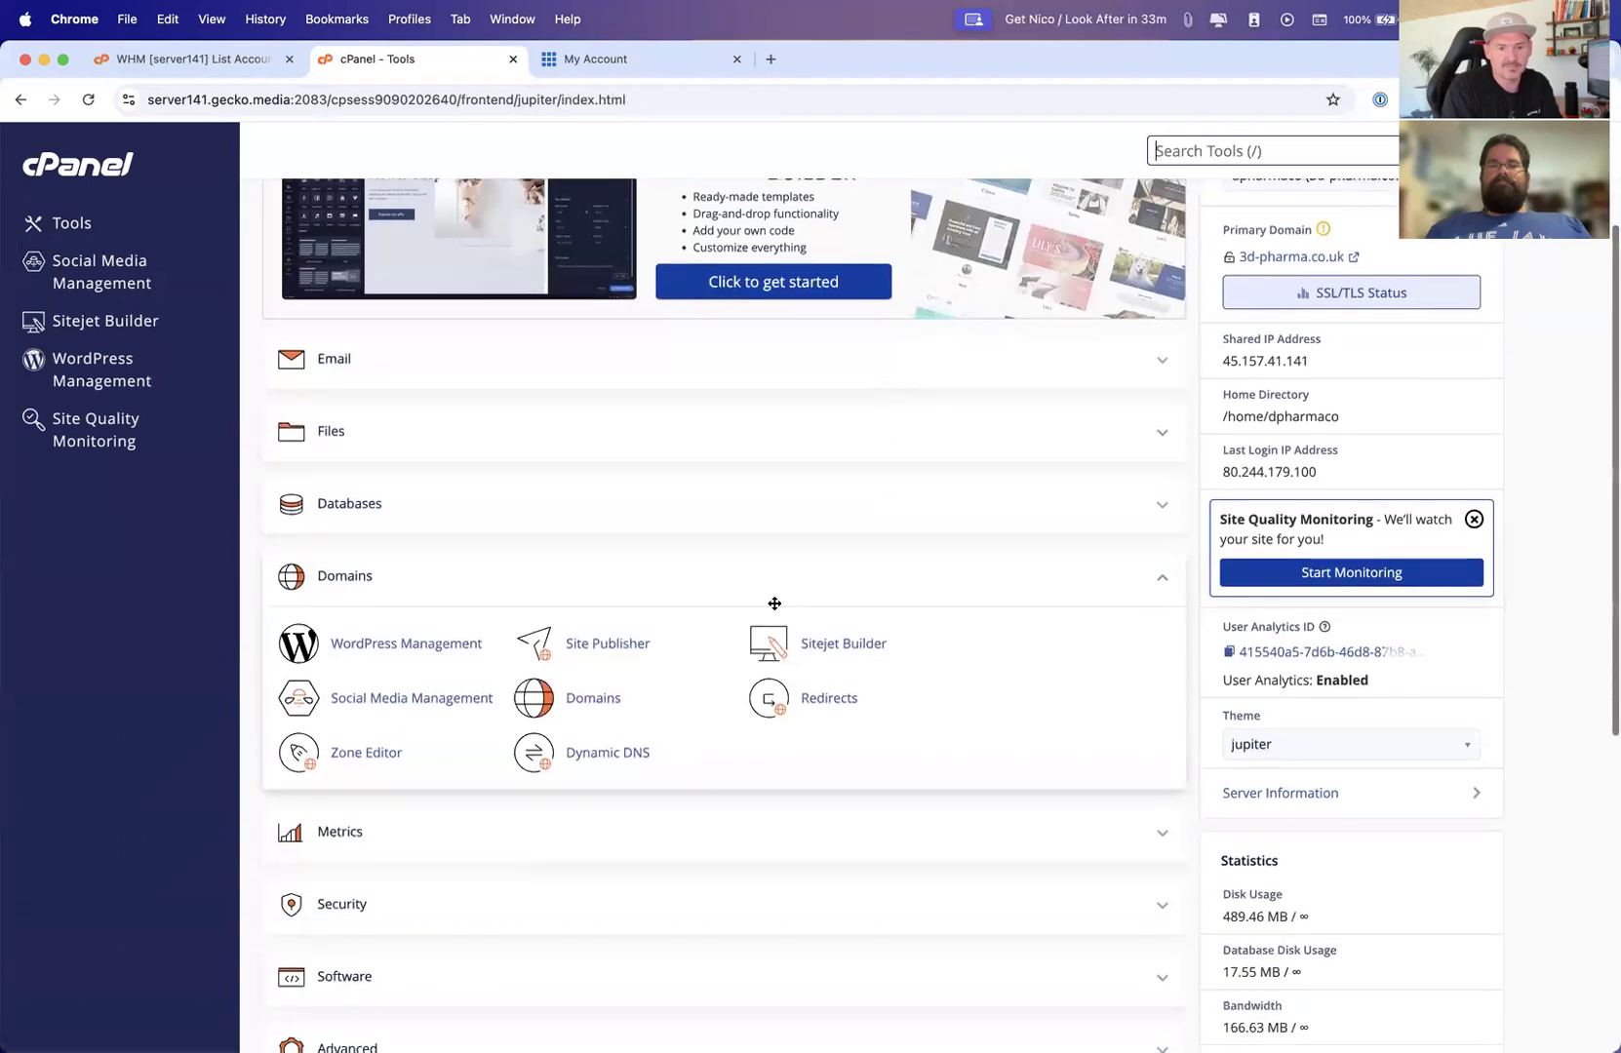
left_click(585, 704)
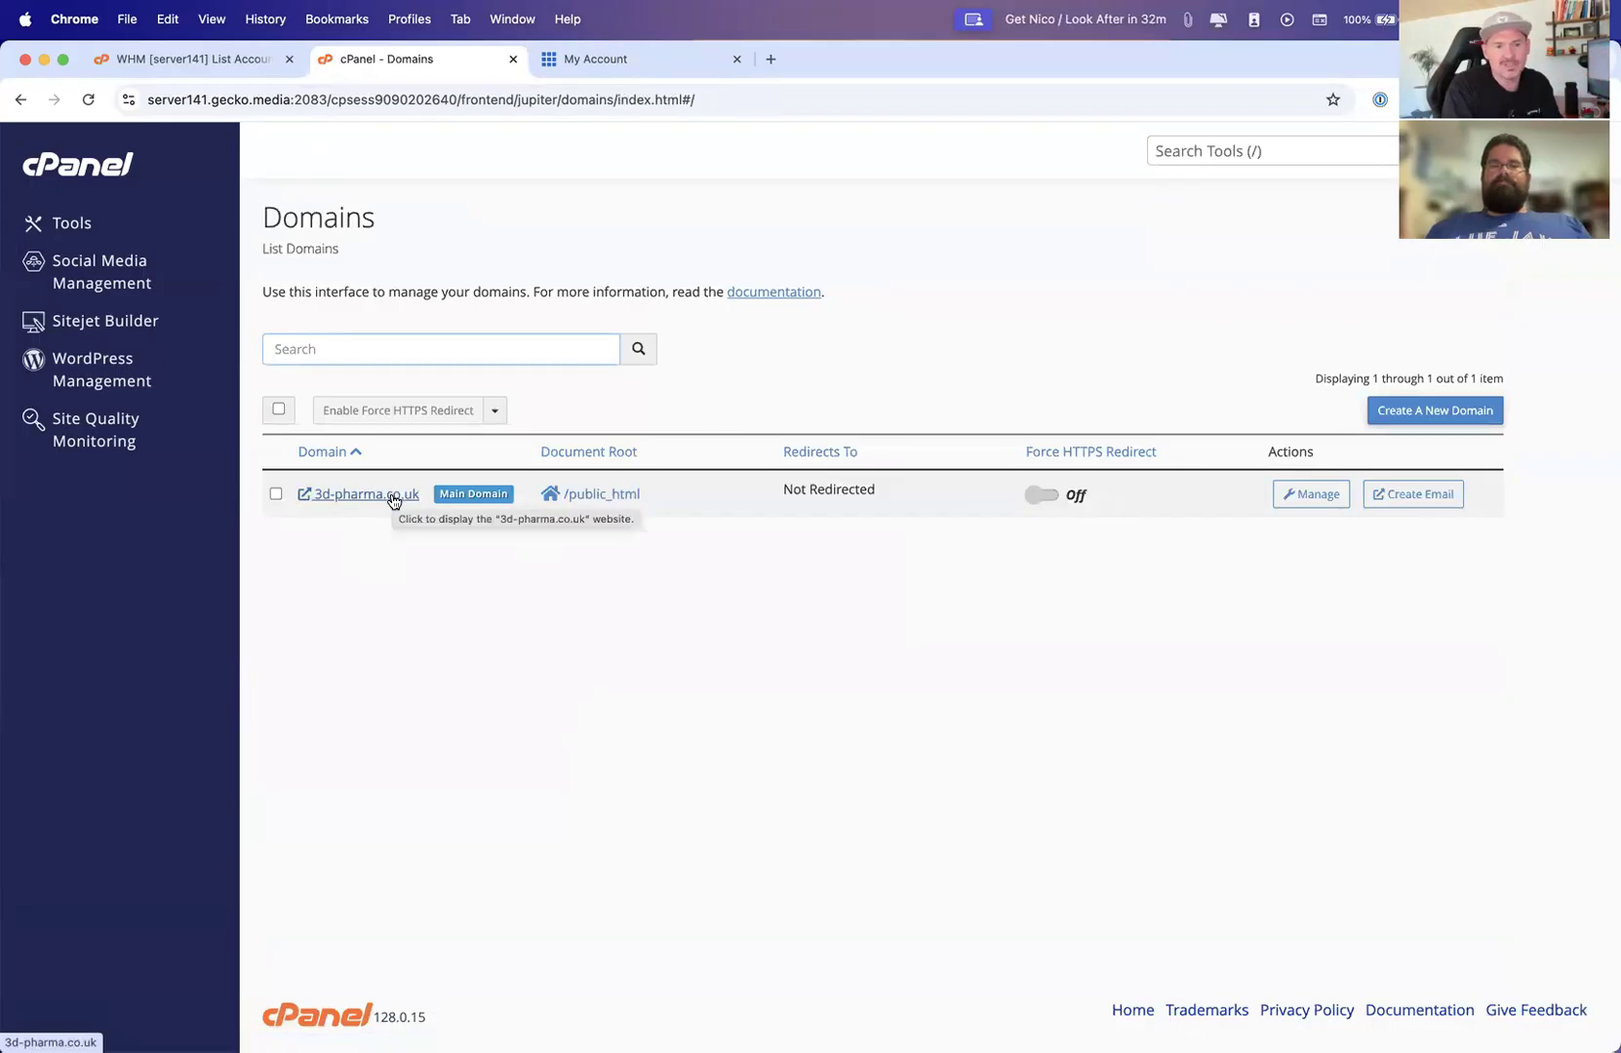
Close the cPanel tab, search the WHM account list for "dans", and open the dansiop.com account's cPanel
left_click(513, 59)
left_click(234, 60)
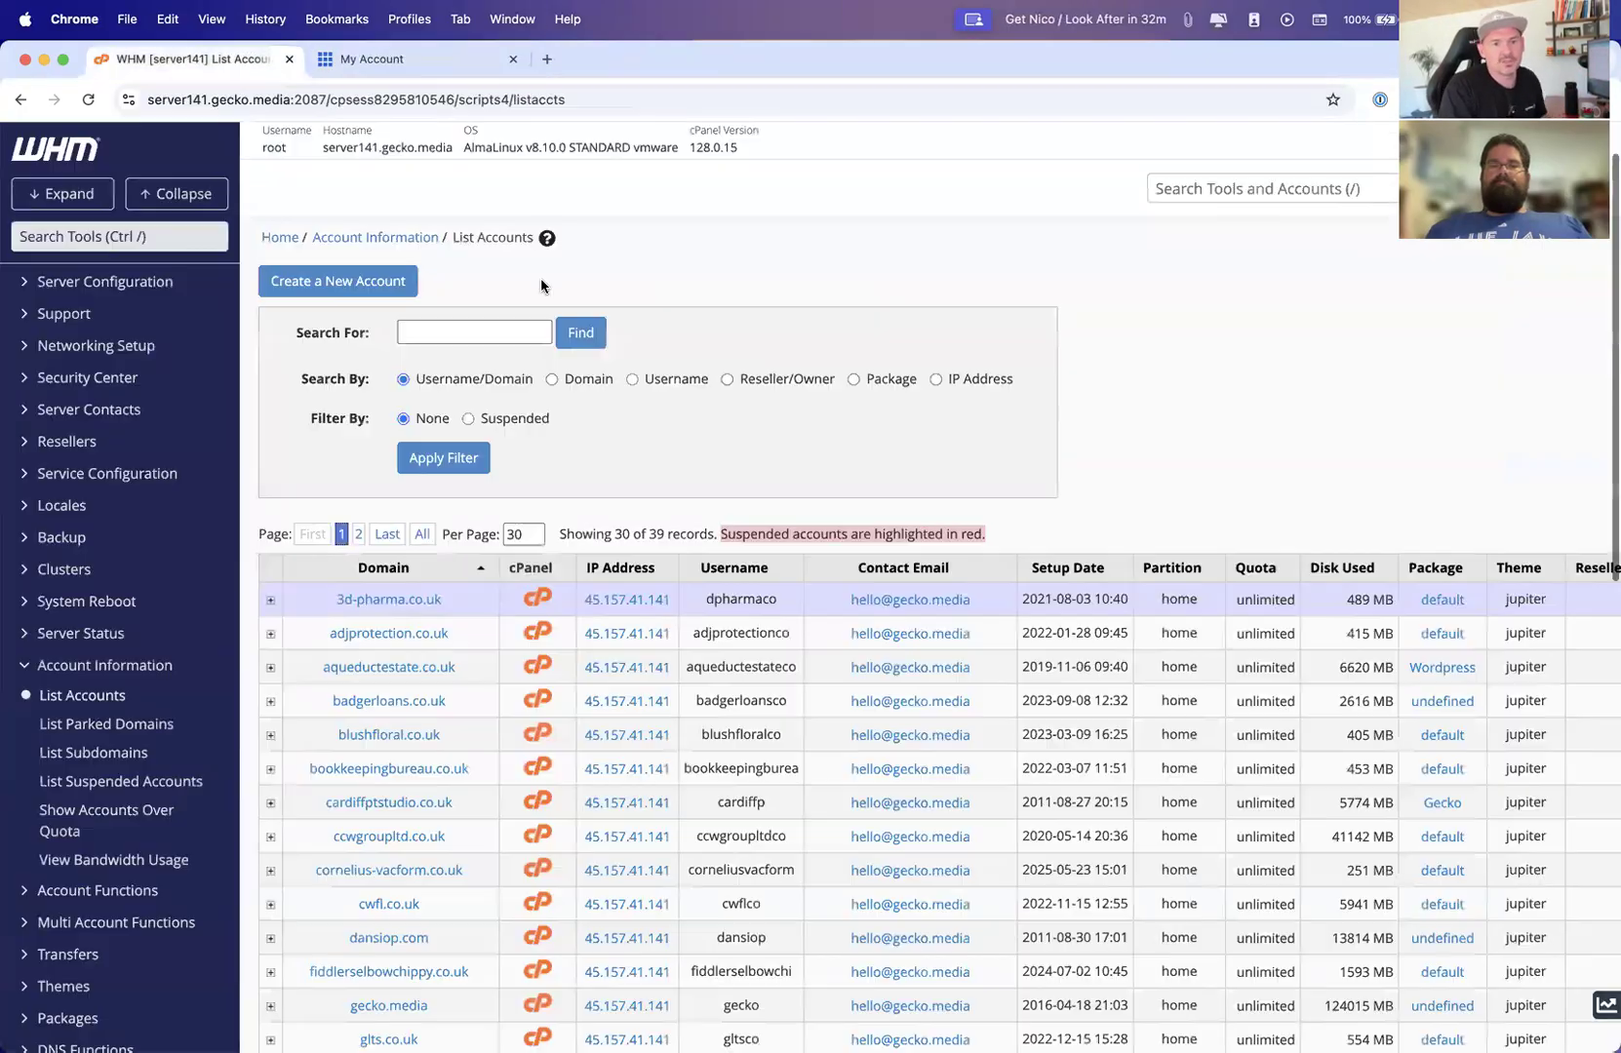
left_click(441, 332)
type("dansiop")
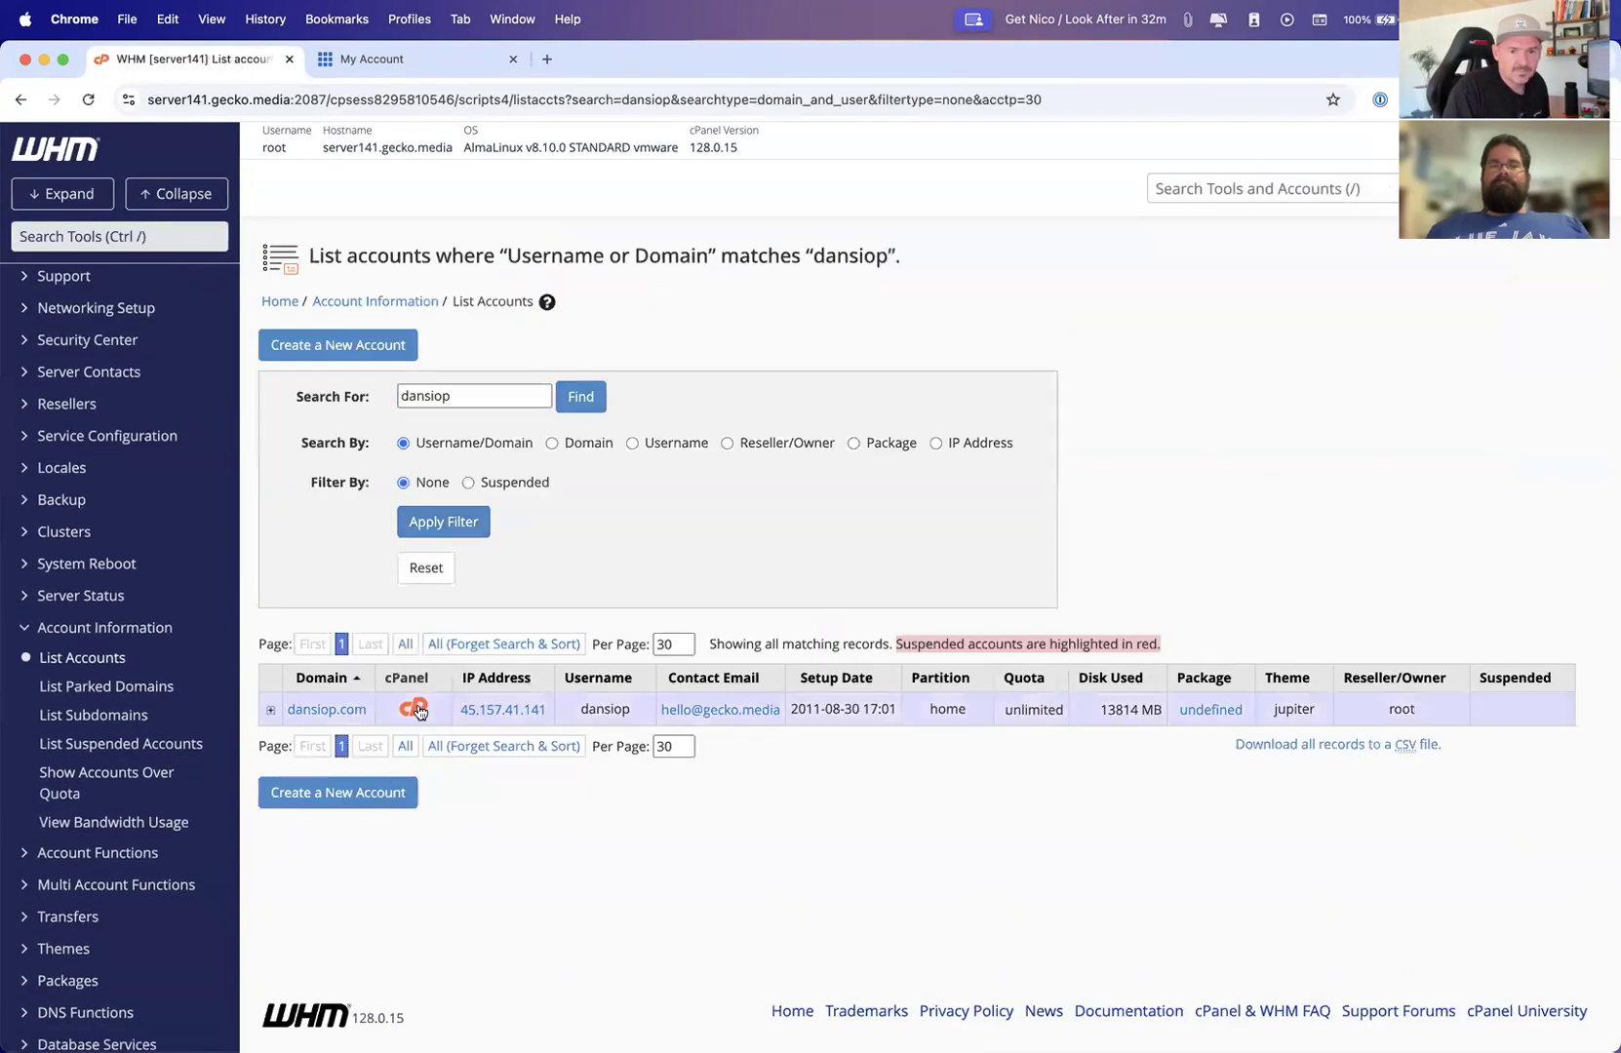
left_click(413, 708)
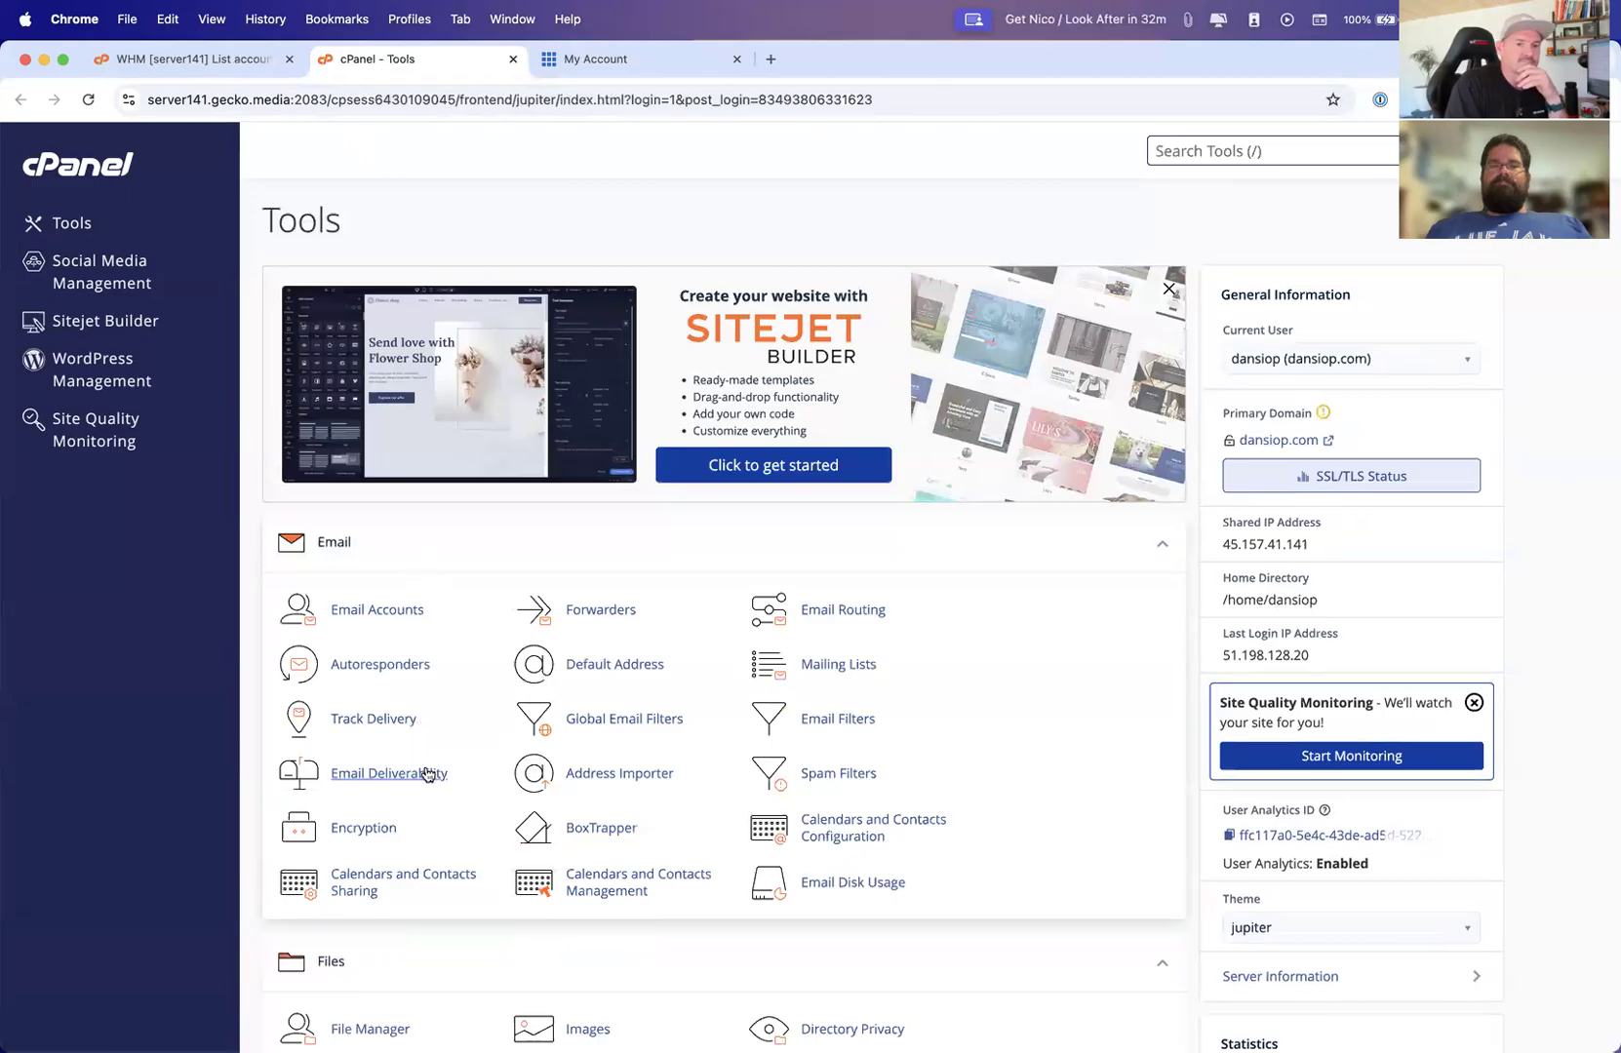
Open the Domains list and view the dansiop.com domain's management page before returning to the list
scroll(429, 780, "down", 5)
scroll(435, 814, "down", 8)
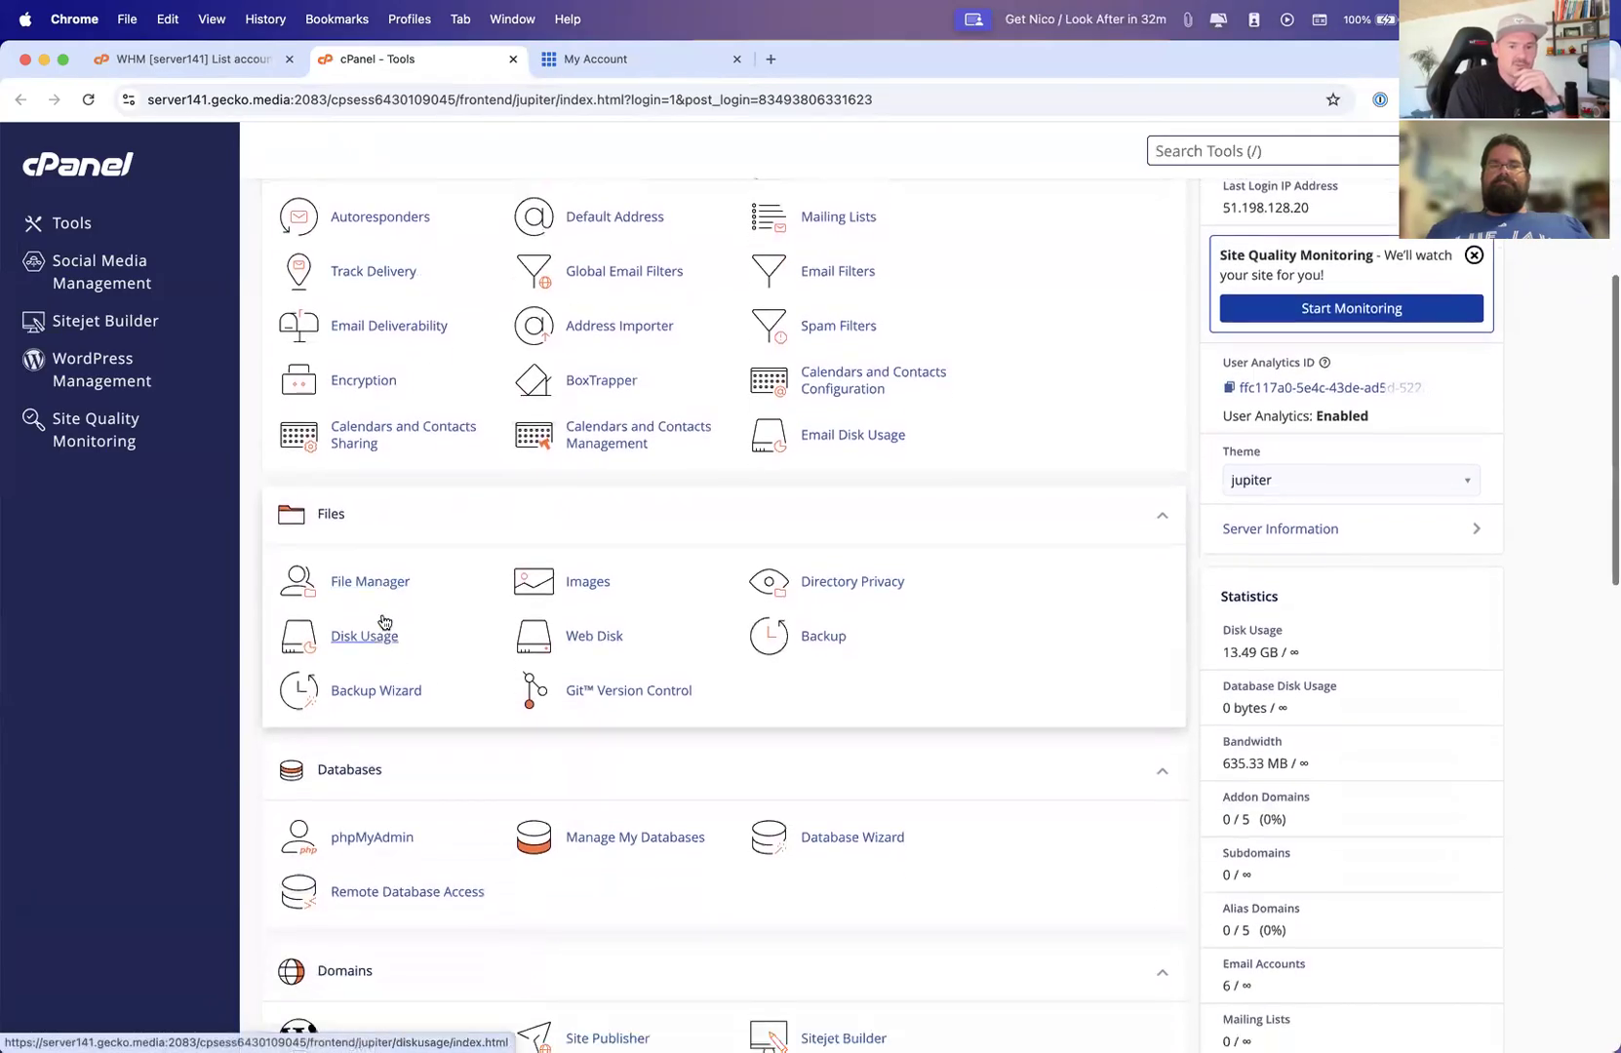
scroll(409, 585, "down", 4)
left_click(590, 572)
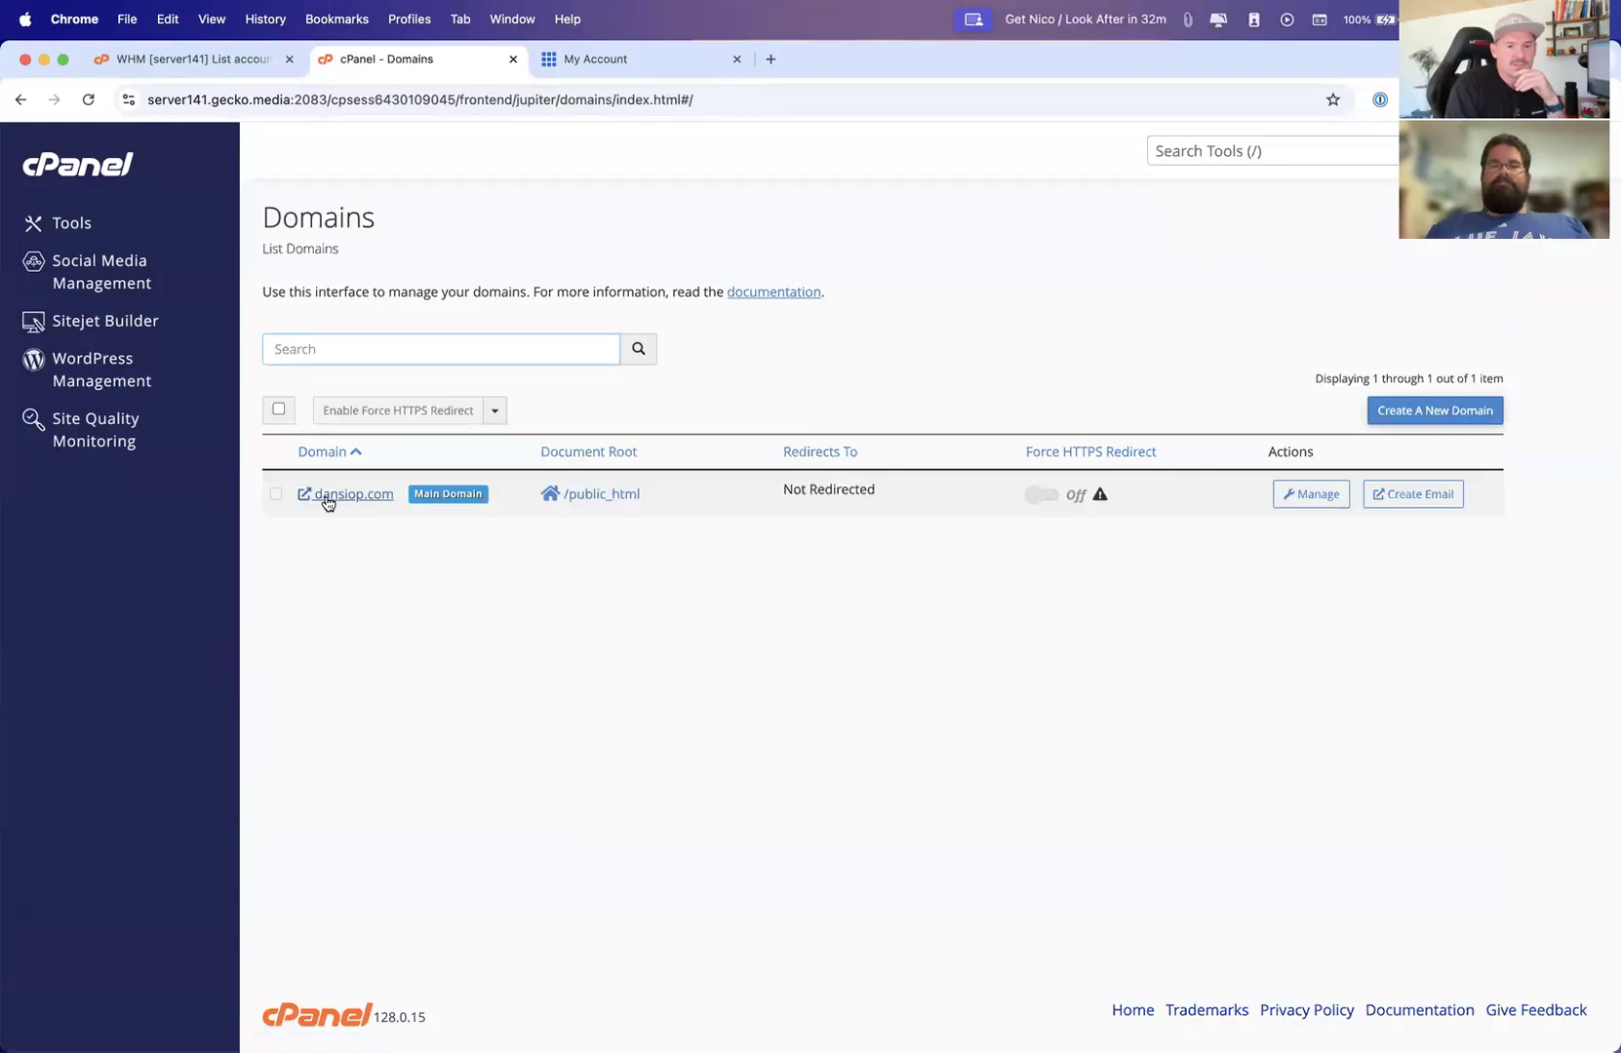
left_click(1309, 494)
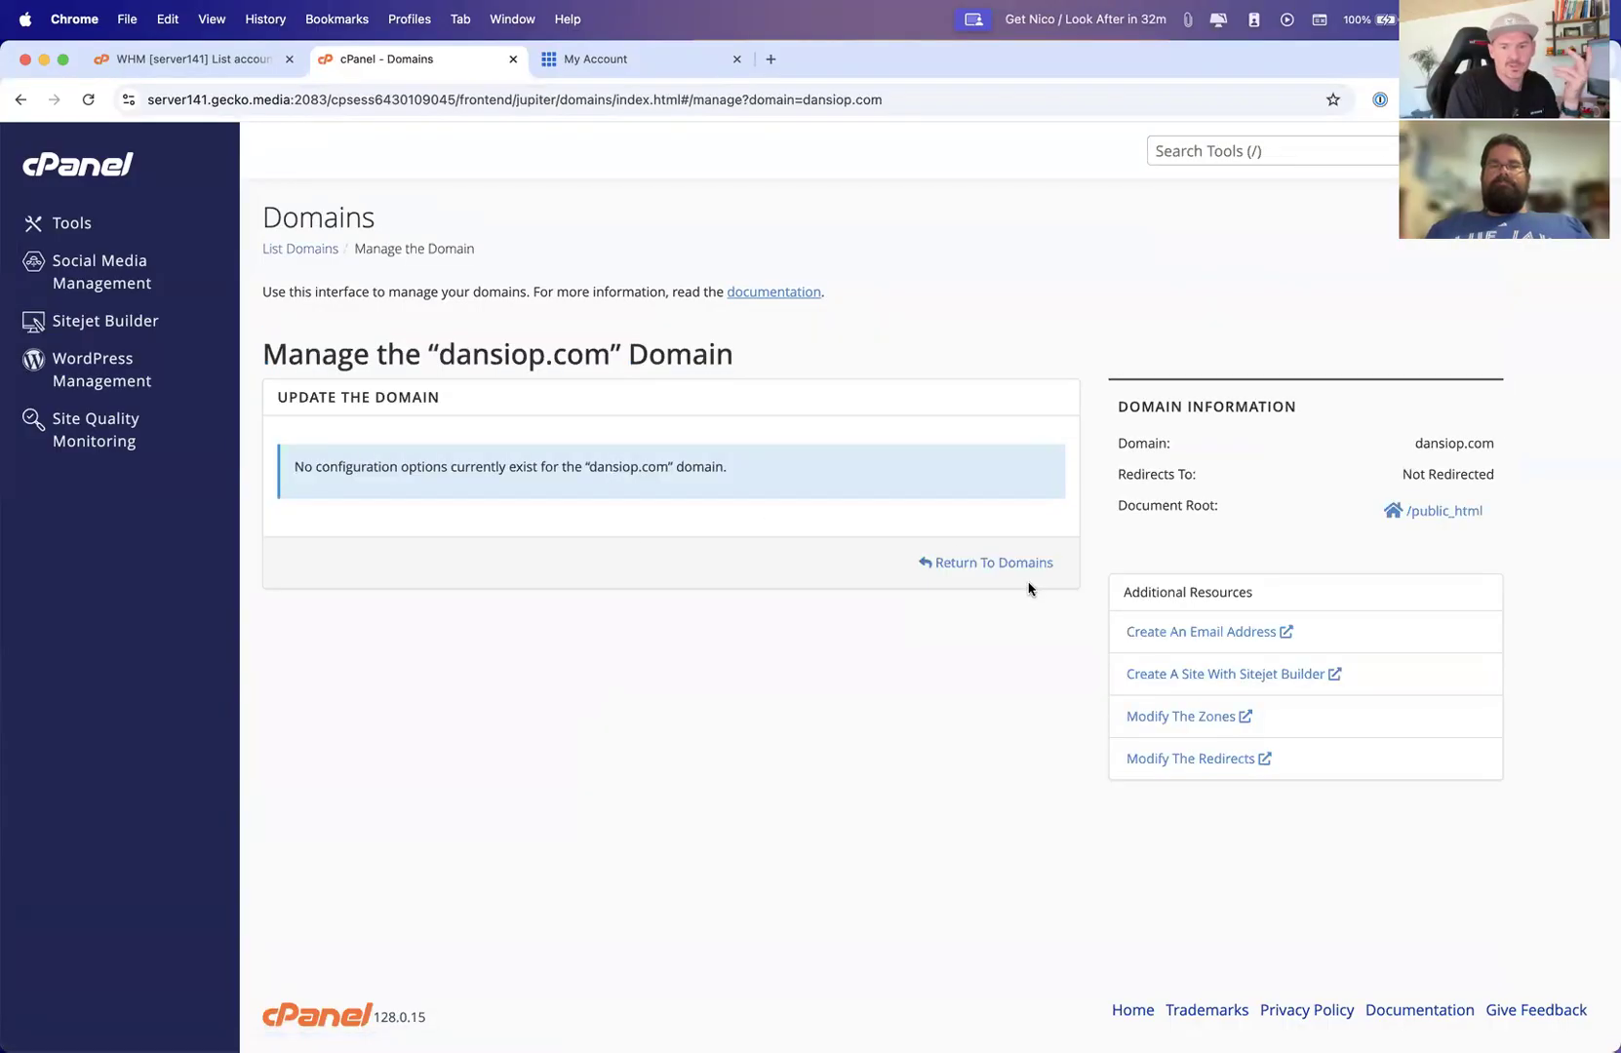
left_click(1004, 565)
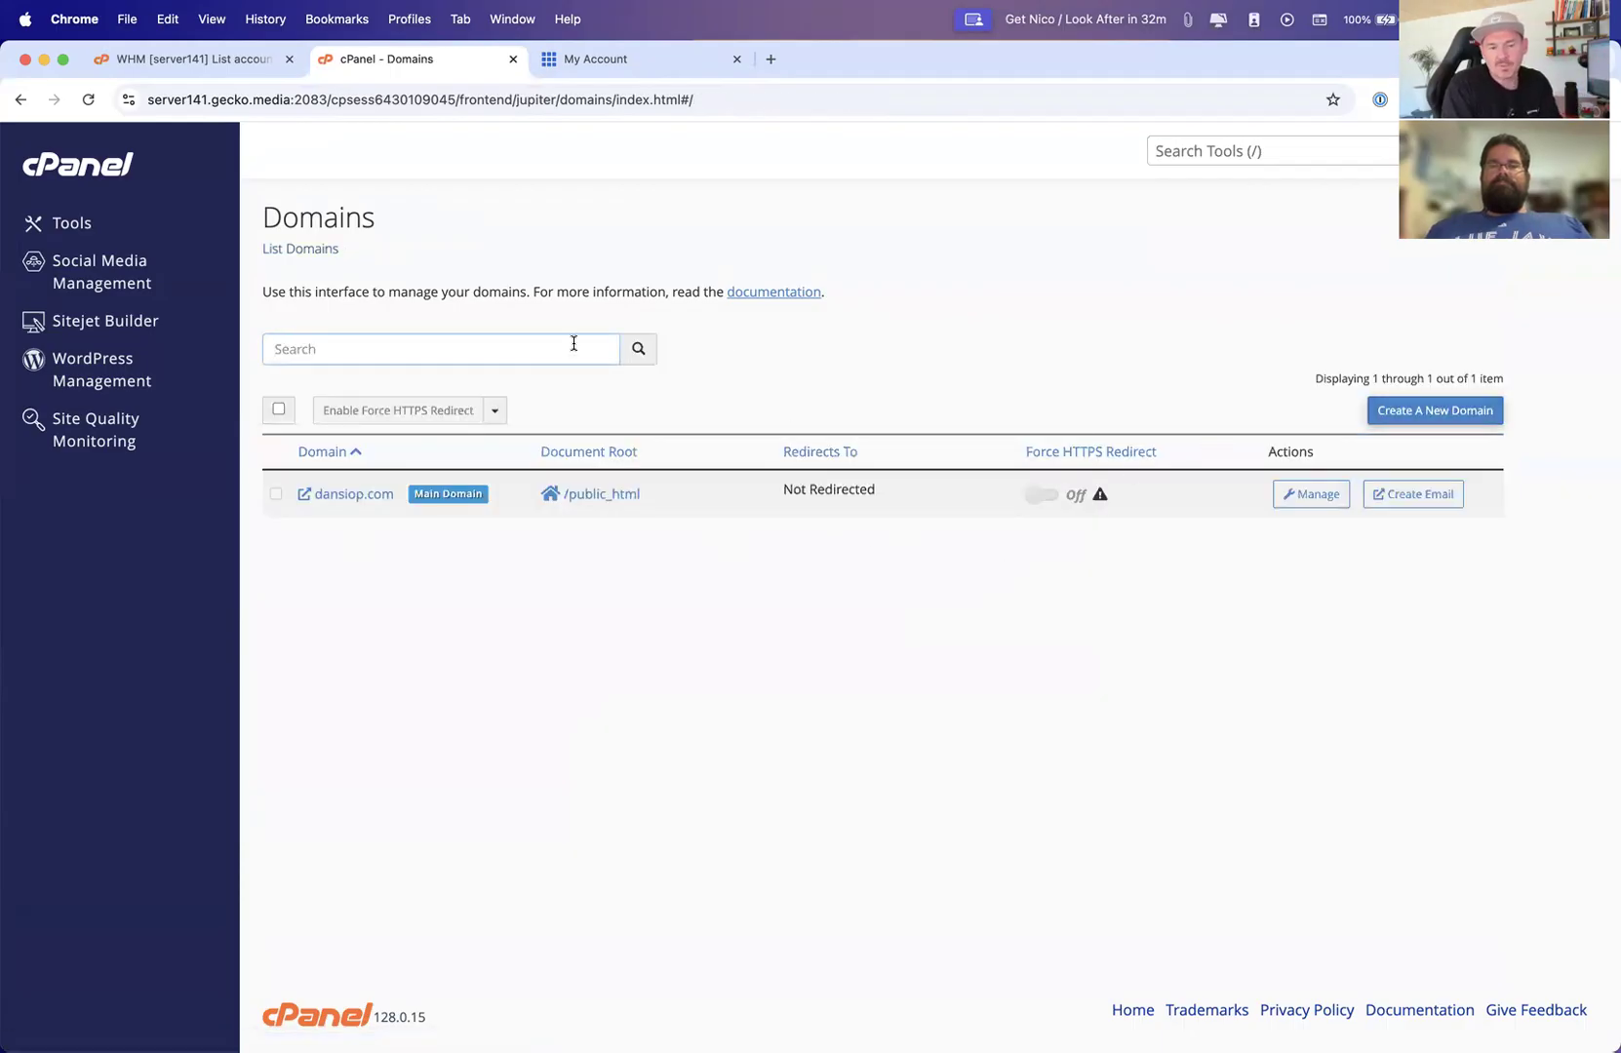
left_click(1389, 413)
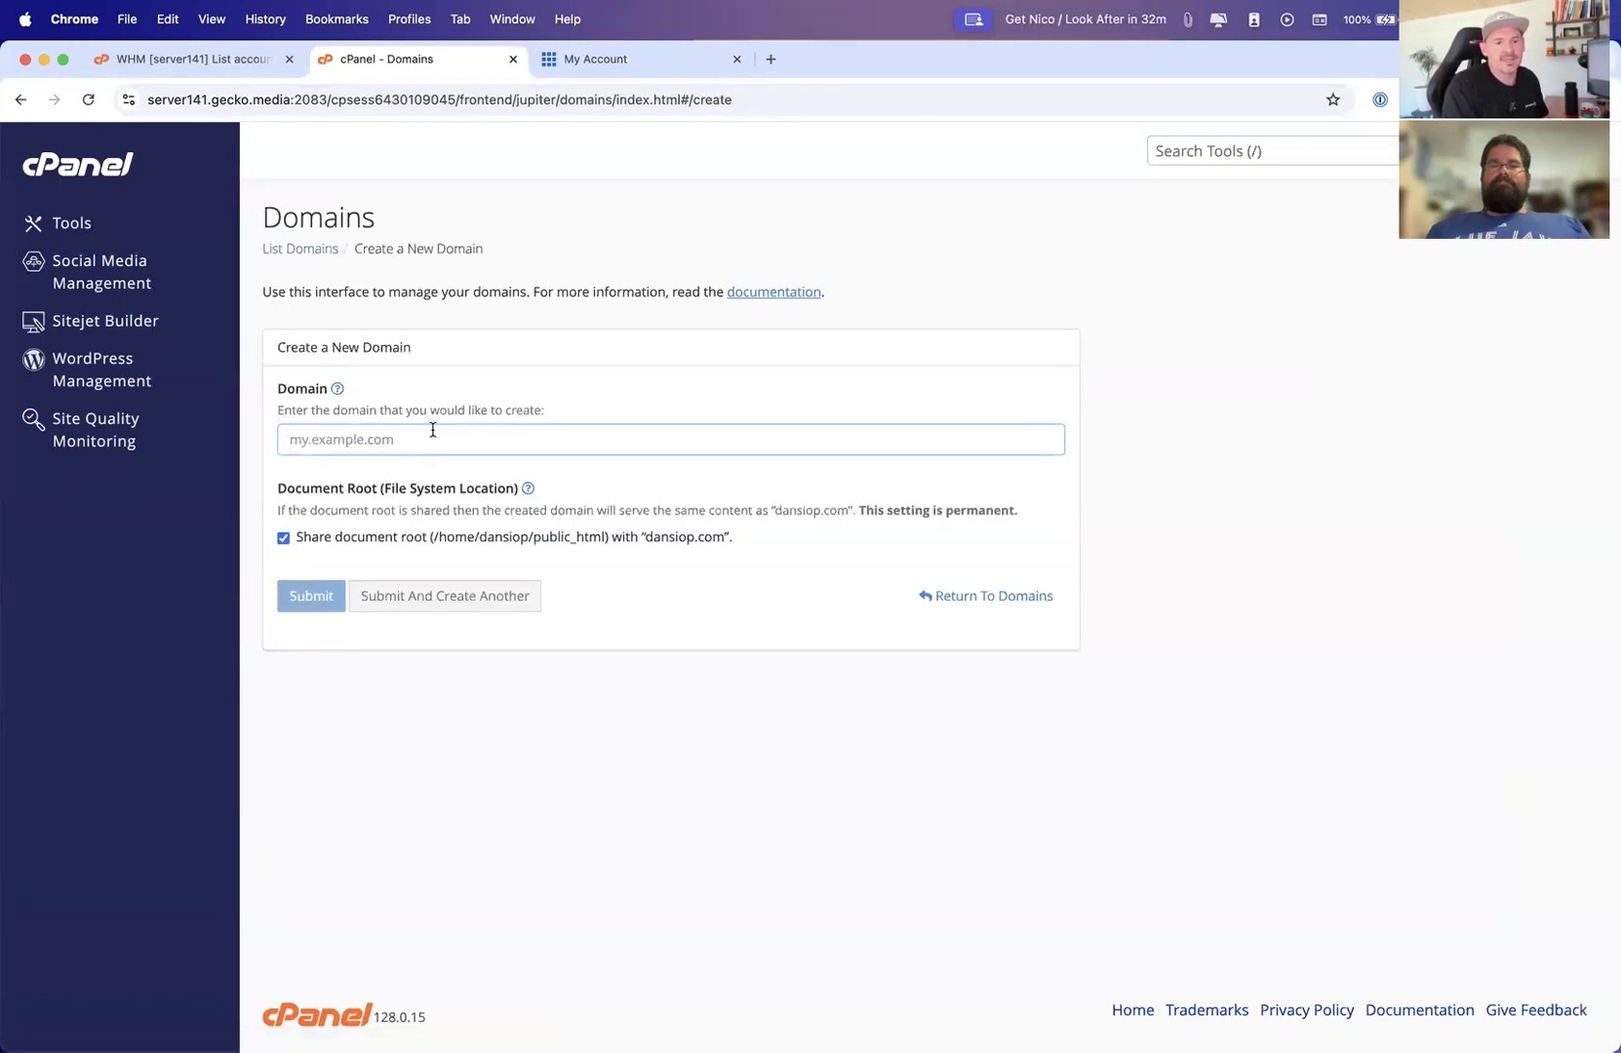
type("app.da")
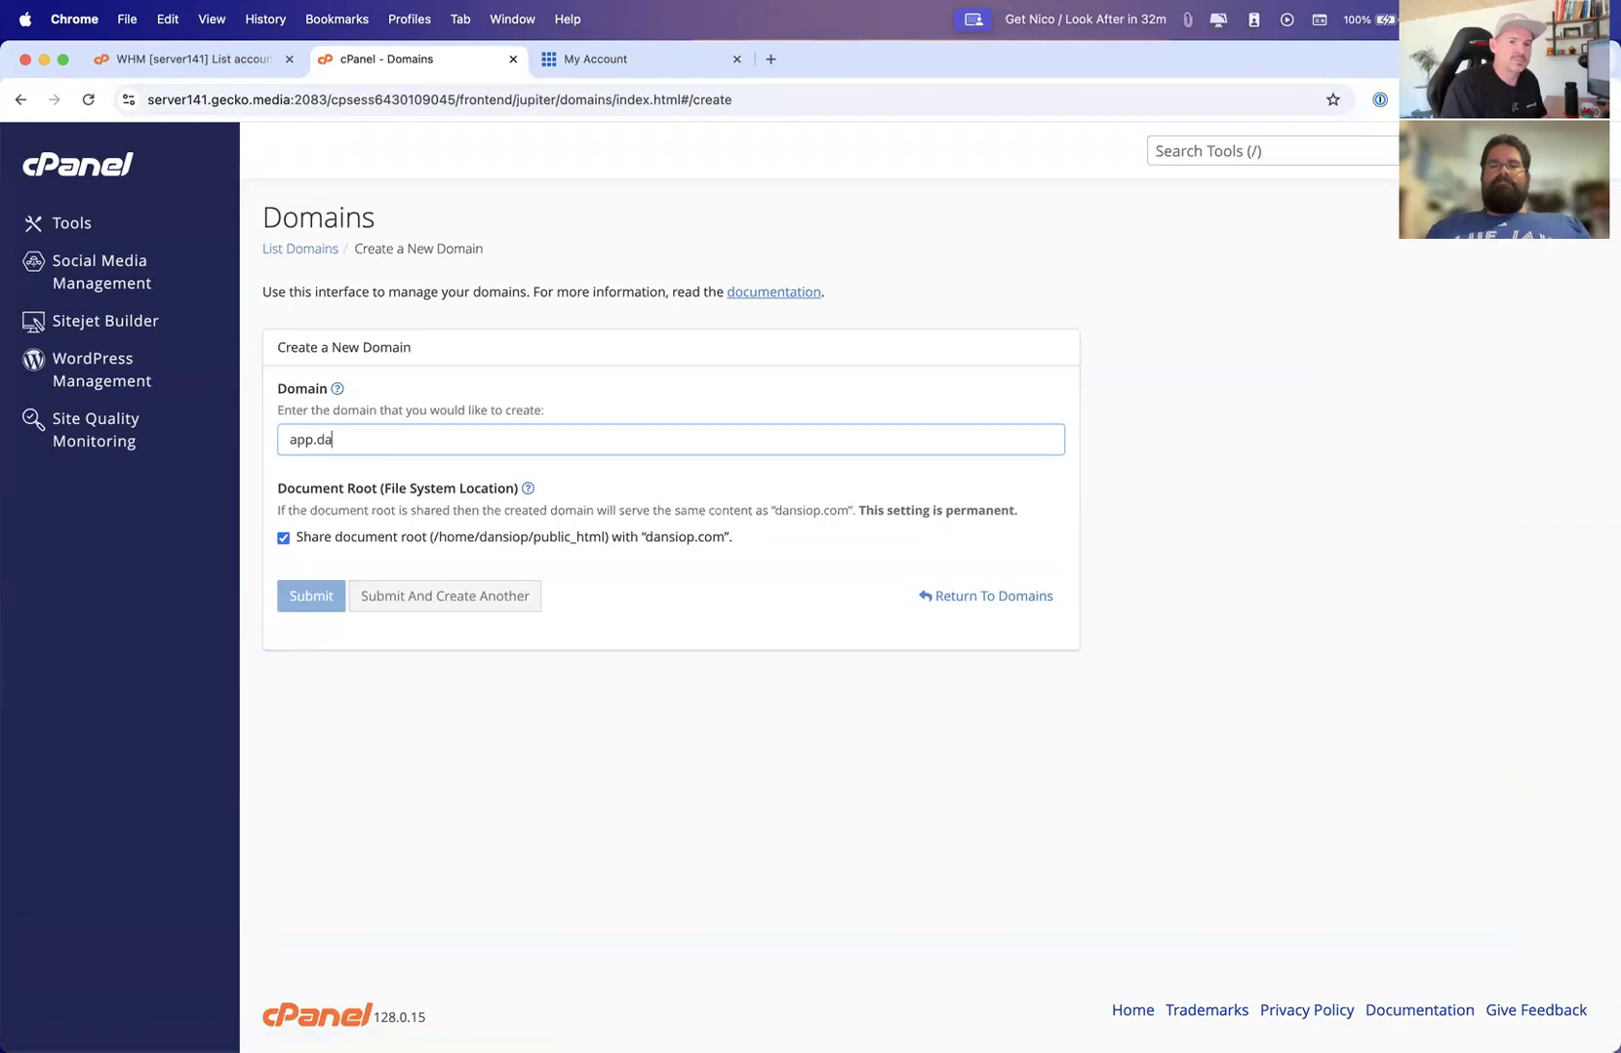
type("nsuio")
key("BackSpace")
key("BackSpace")
type("op.com")
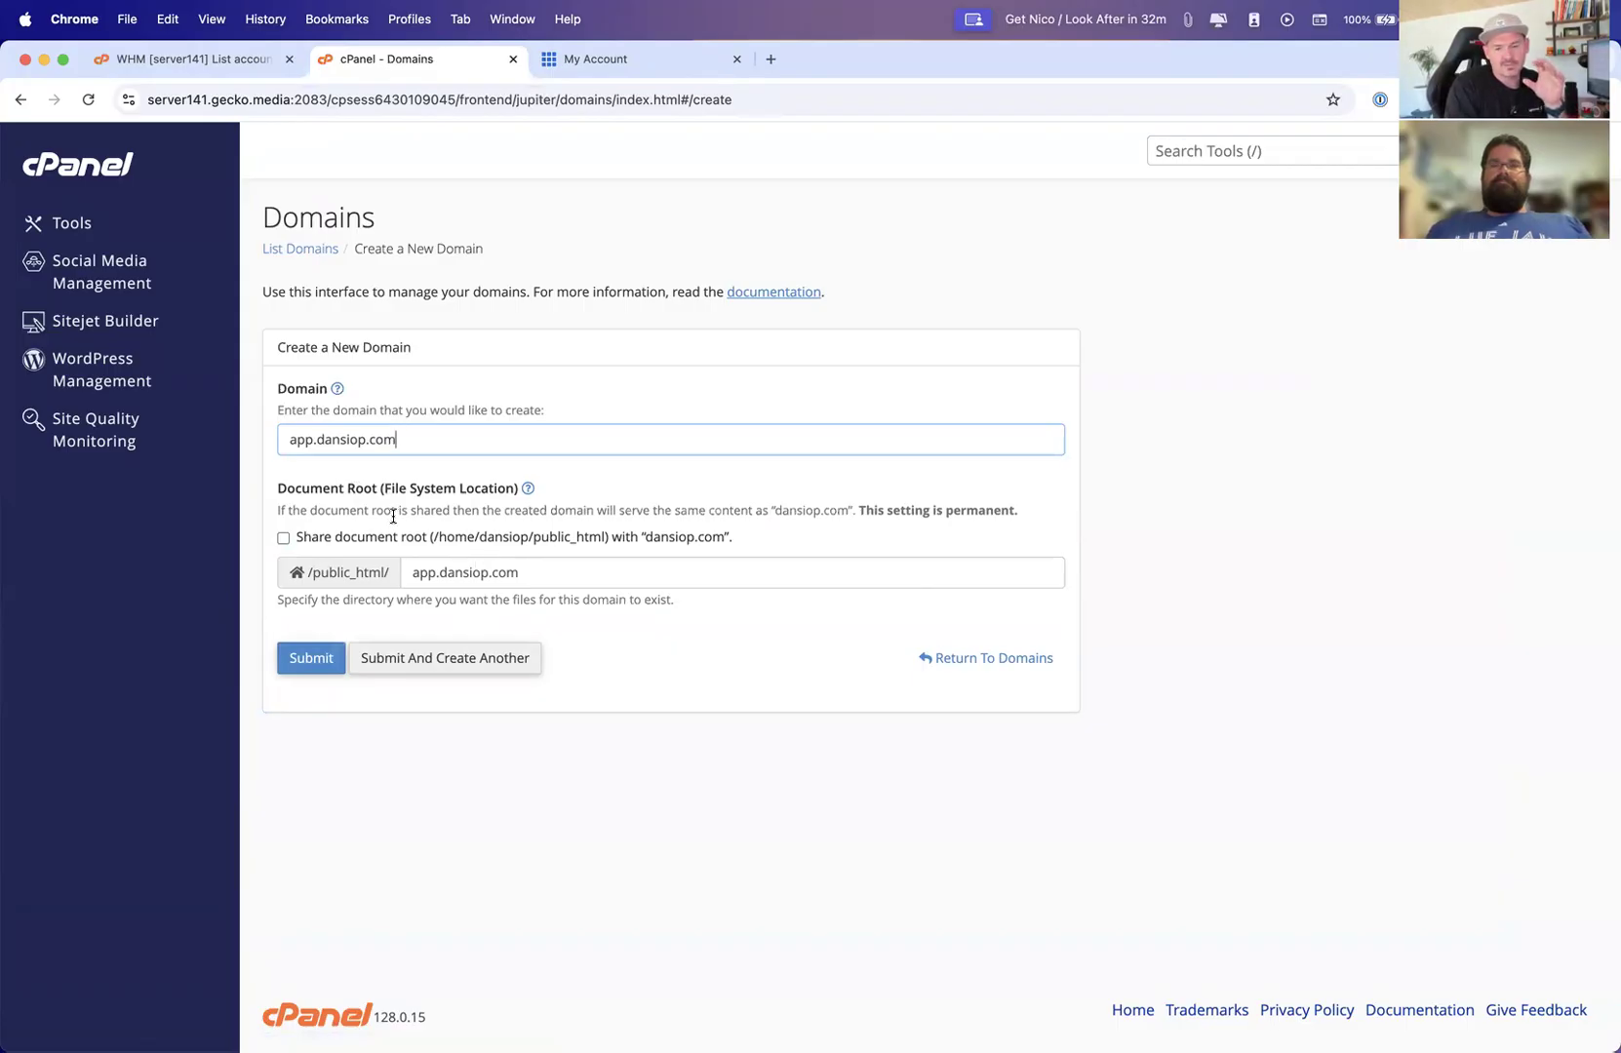
left_click(59, 223)
Open File Manager and browse into the public_html folder
scroll(386, 357, "down", 5)
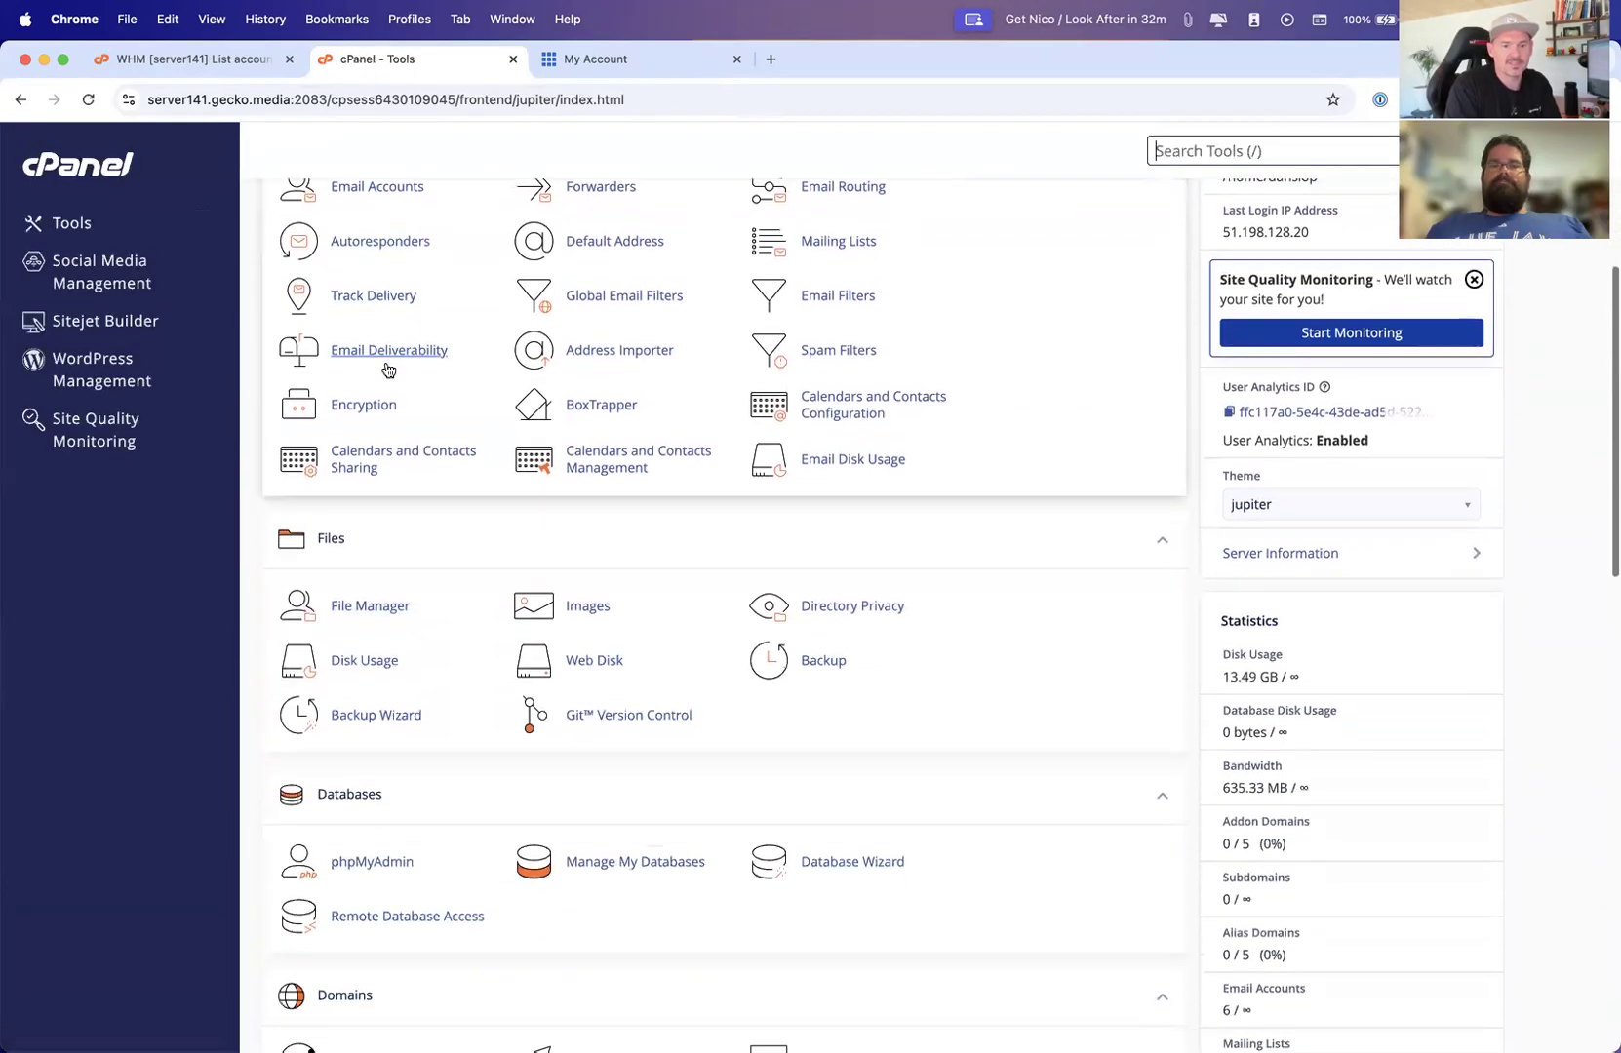
left_click(378, 606)
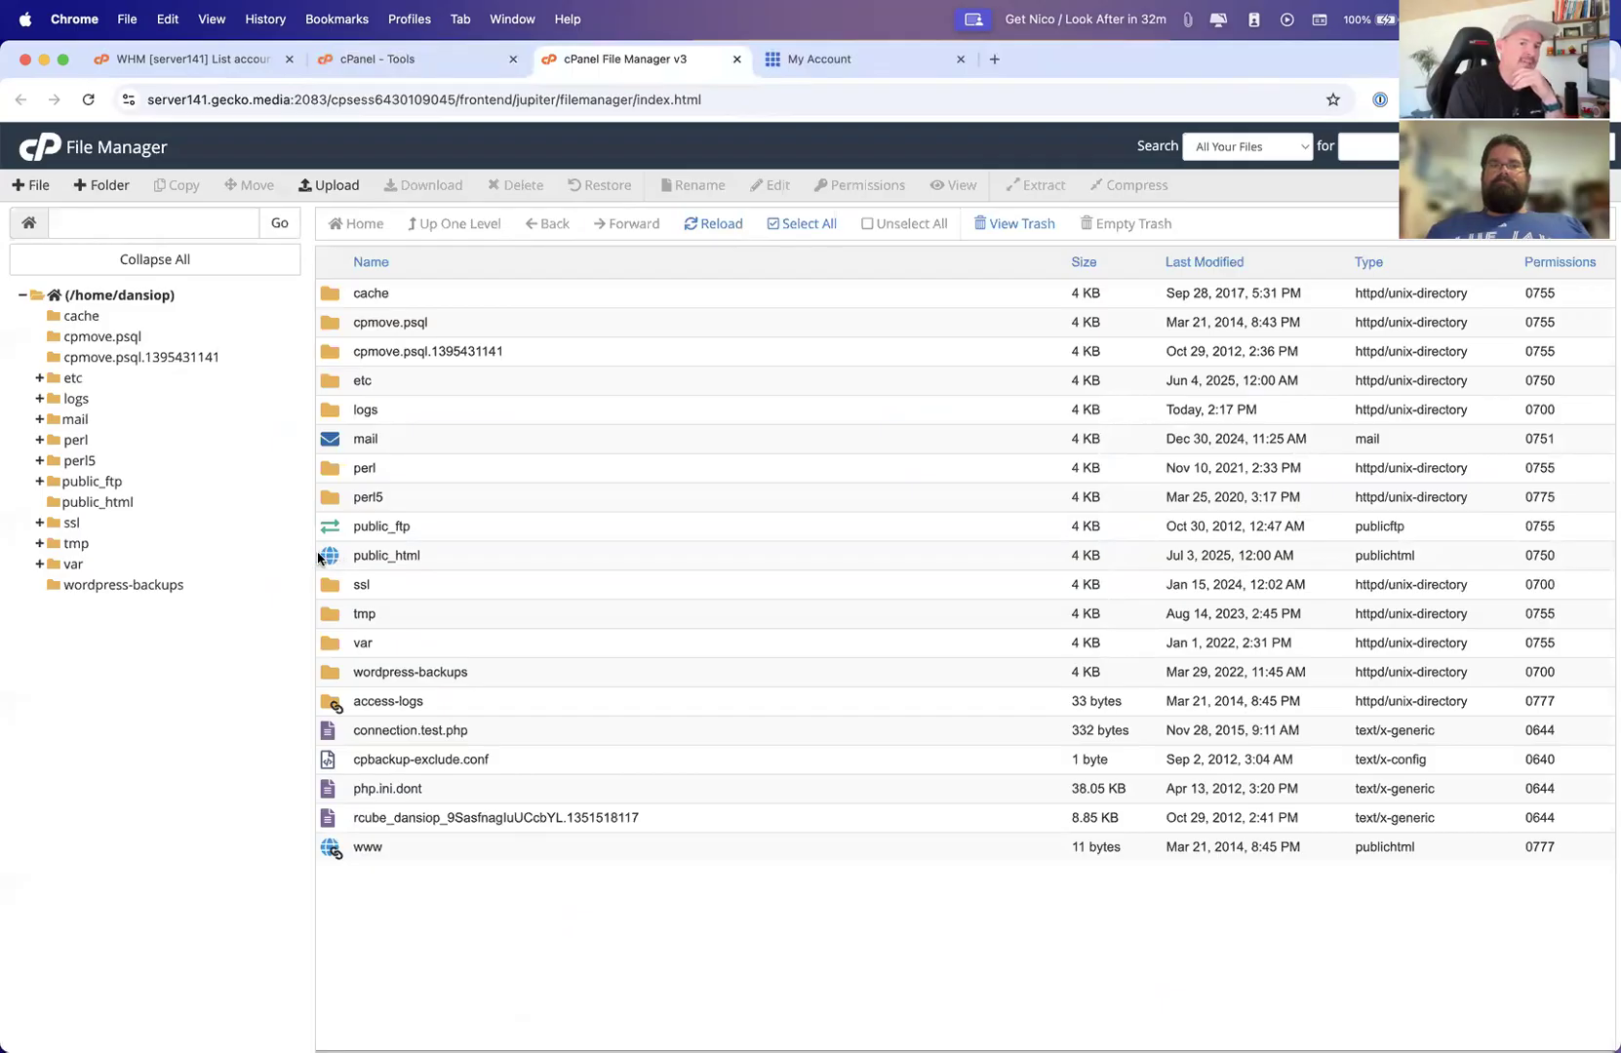
double_click(329, 557)
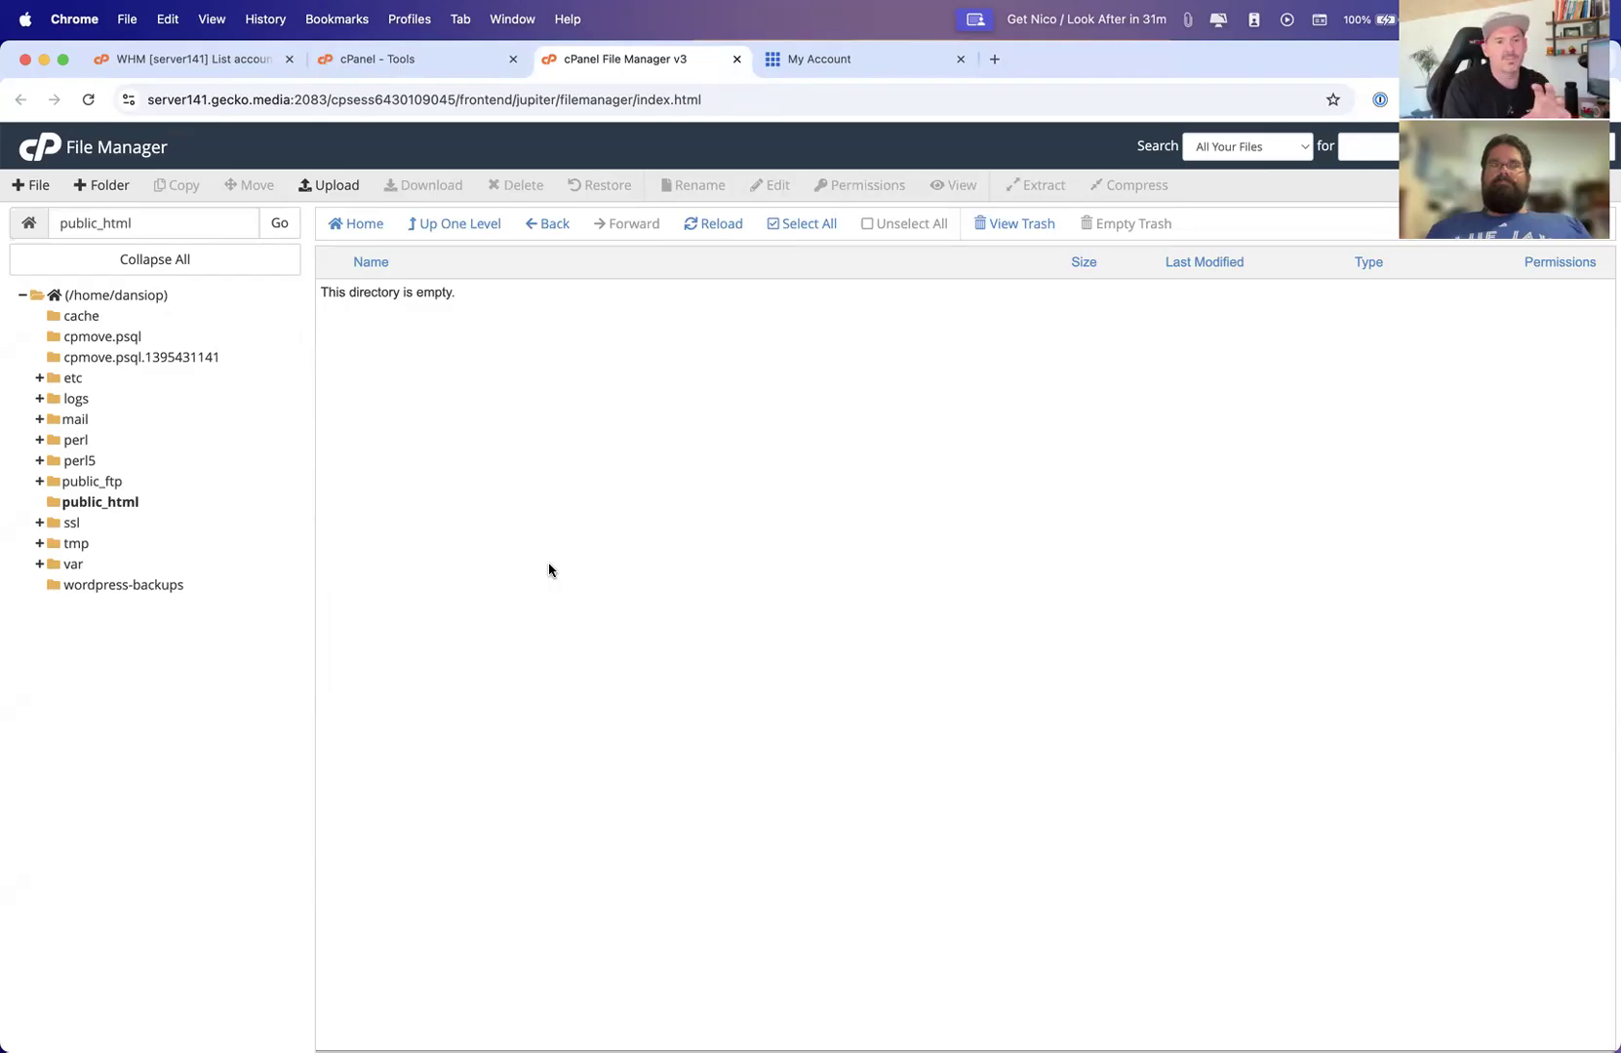
Go back to Domains and start creating the new domain app.dansiop.com with its own document root
left_click(363, 66)
scroll(595, 827, "down", 4)
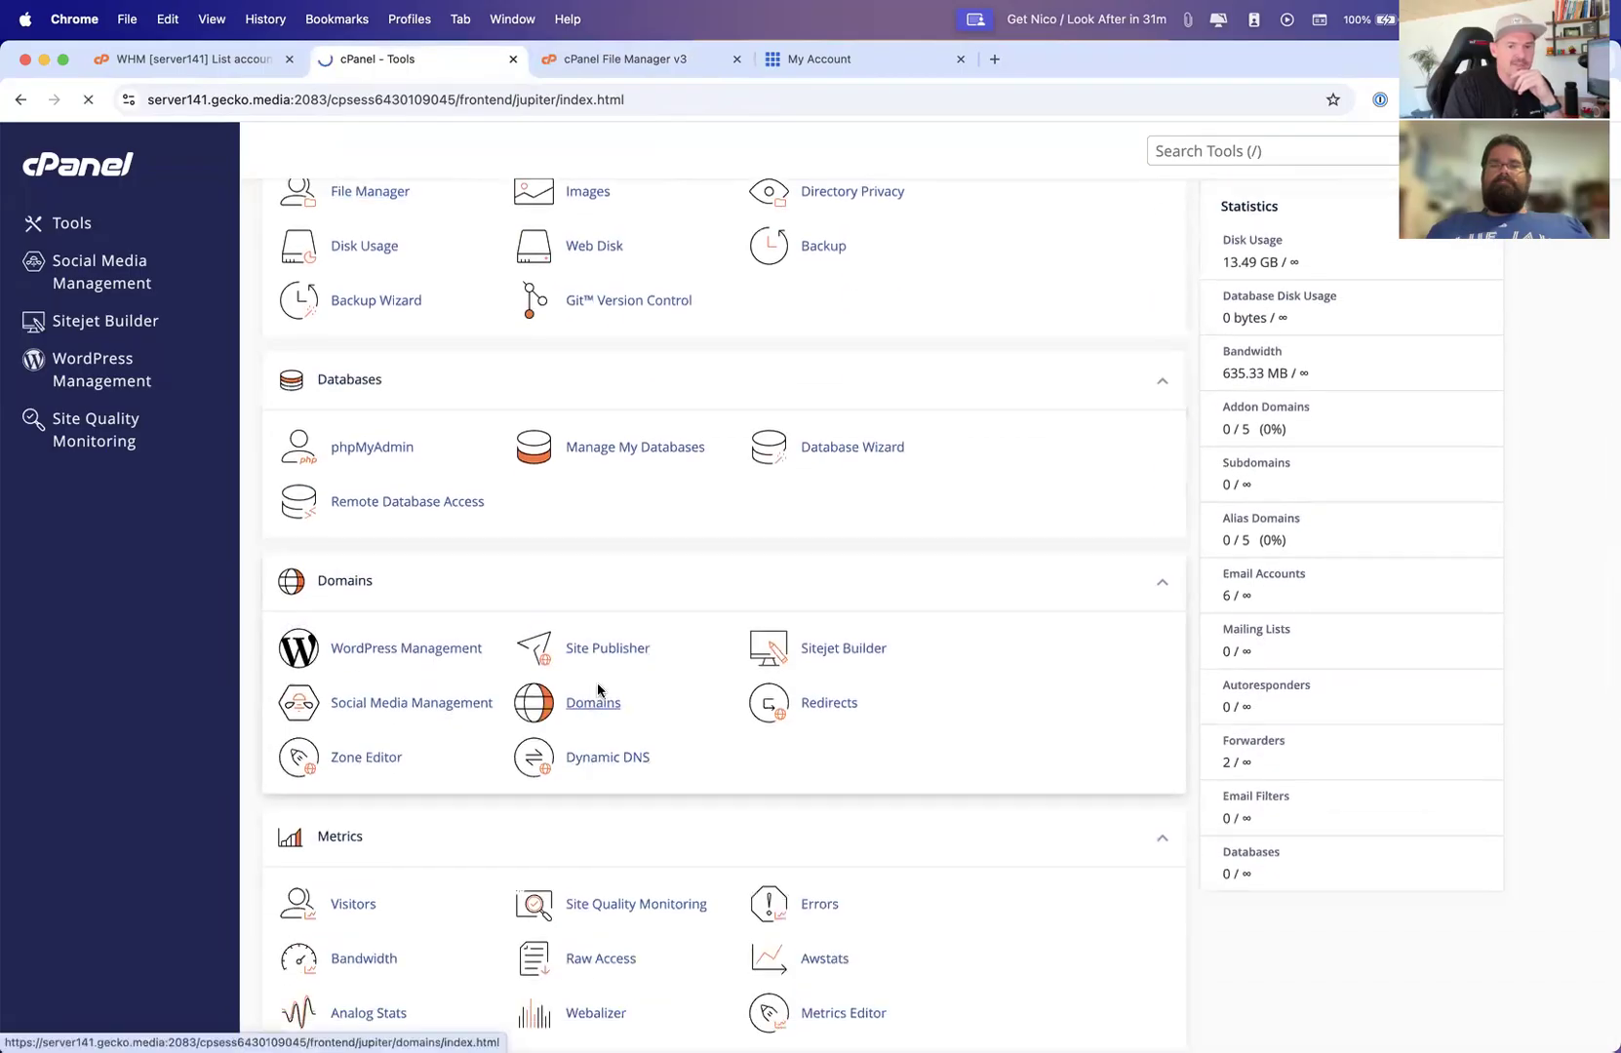
left_click(591, 700)
left_click(1426, 409)
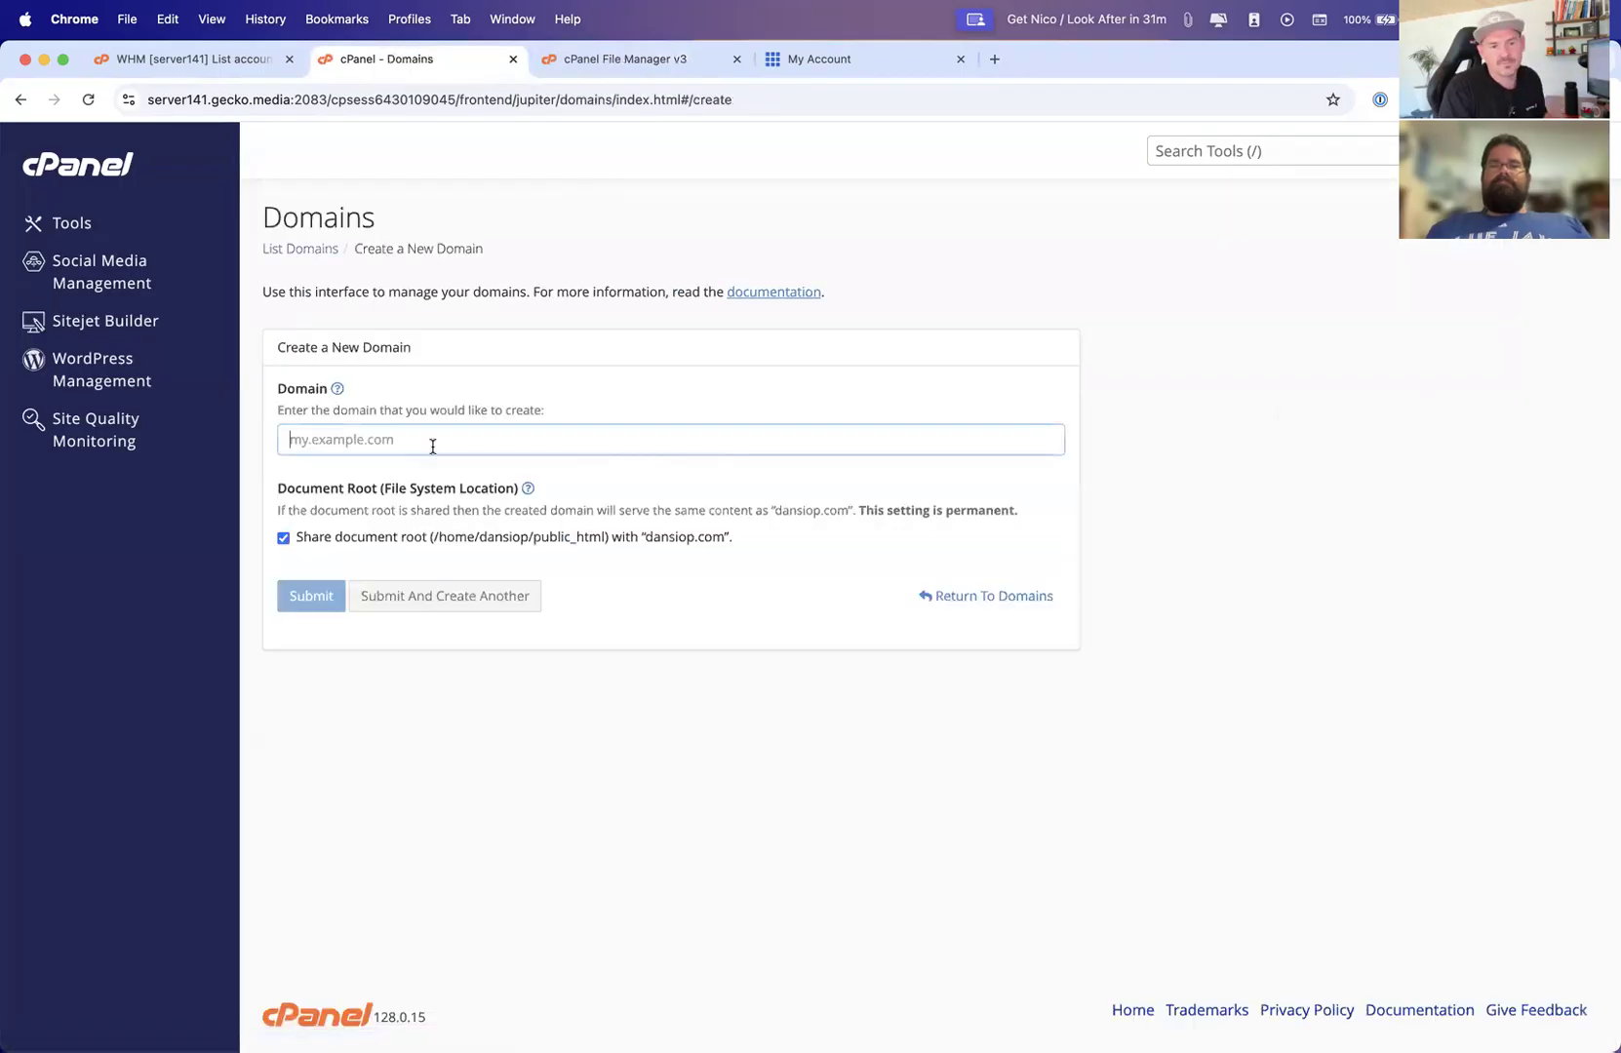
type("app.")
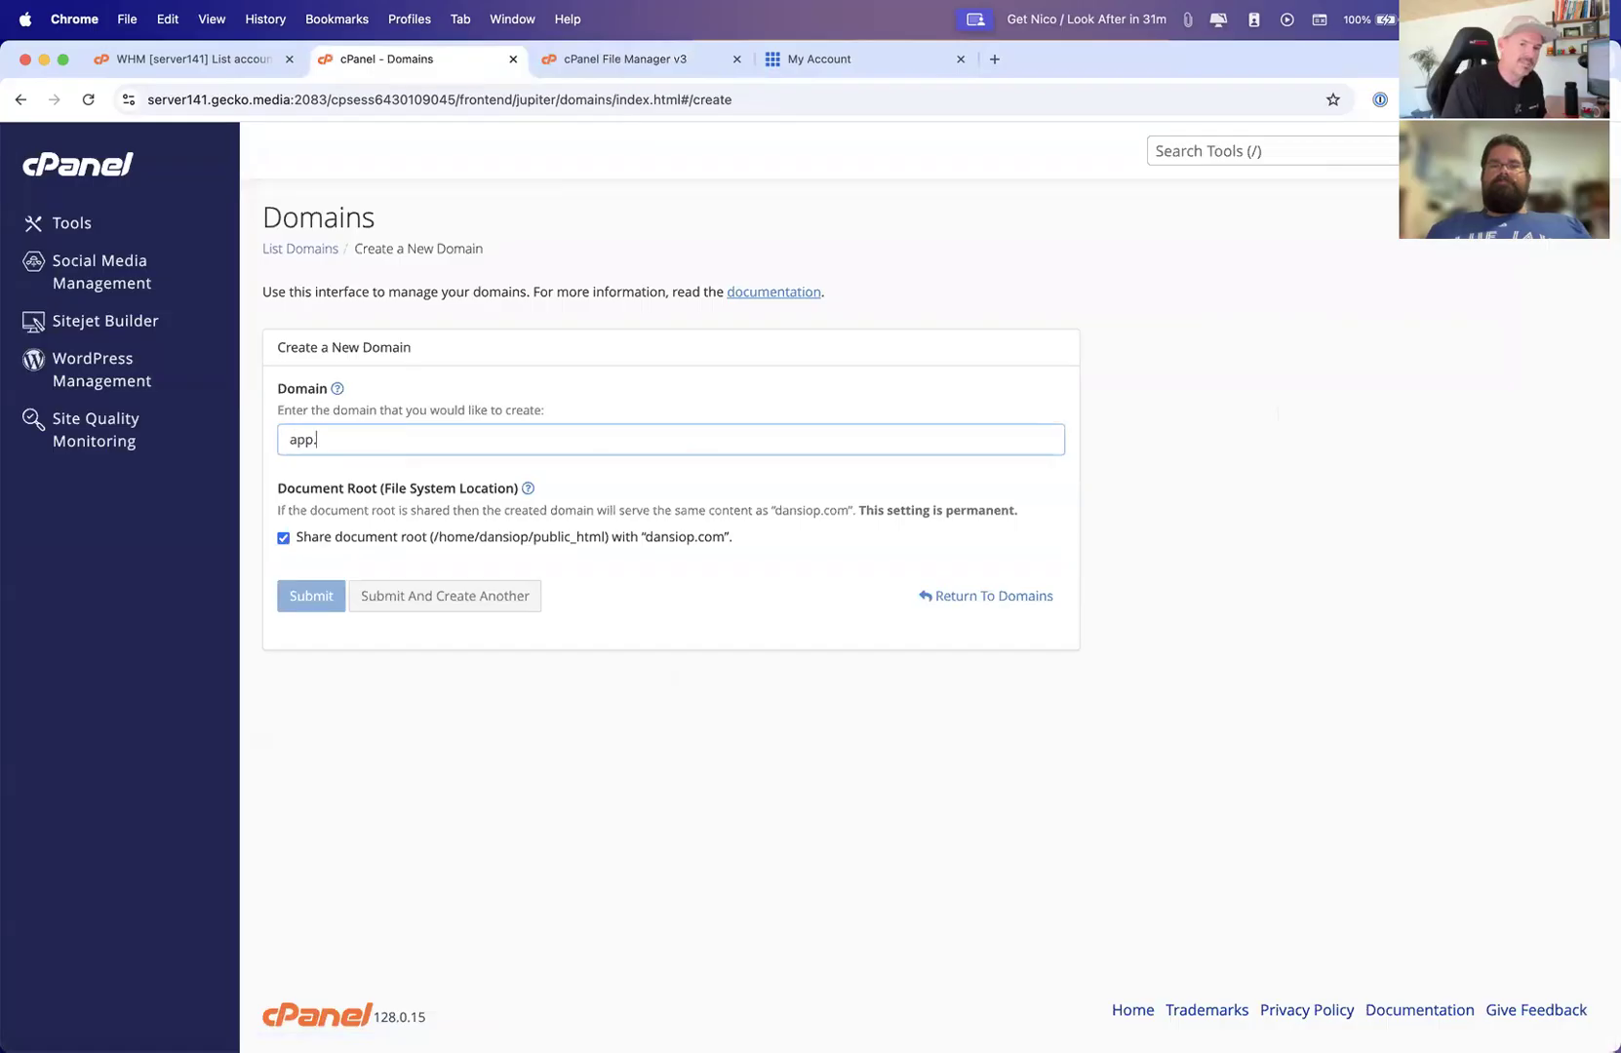
type("dansiop.com")
left_click(480, 542)
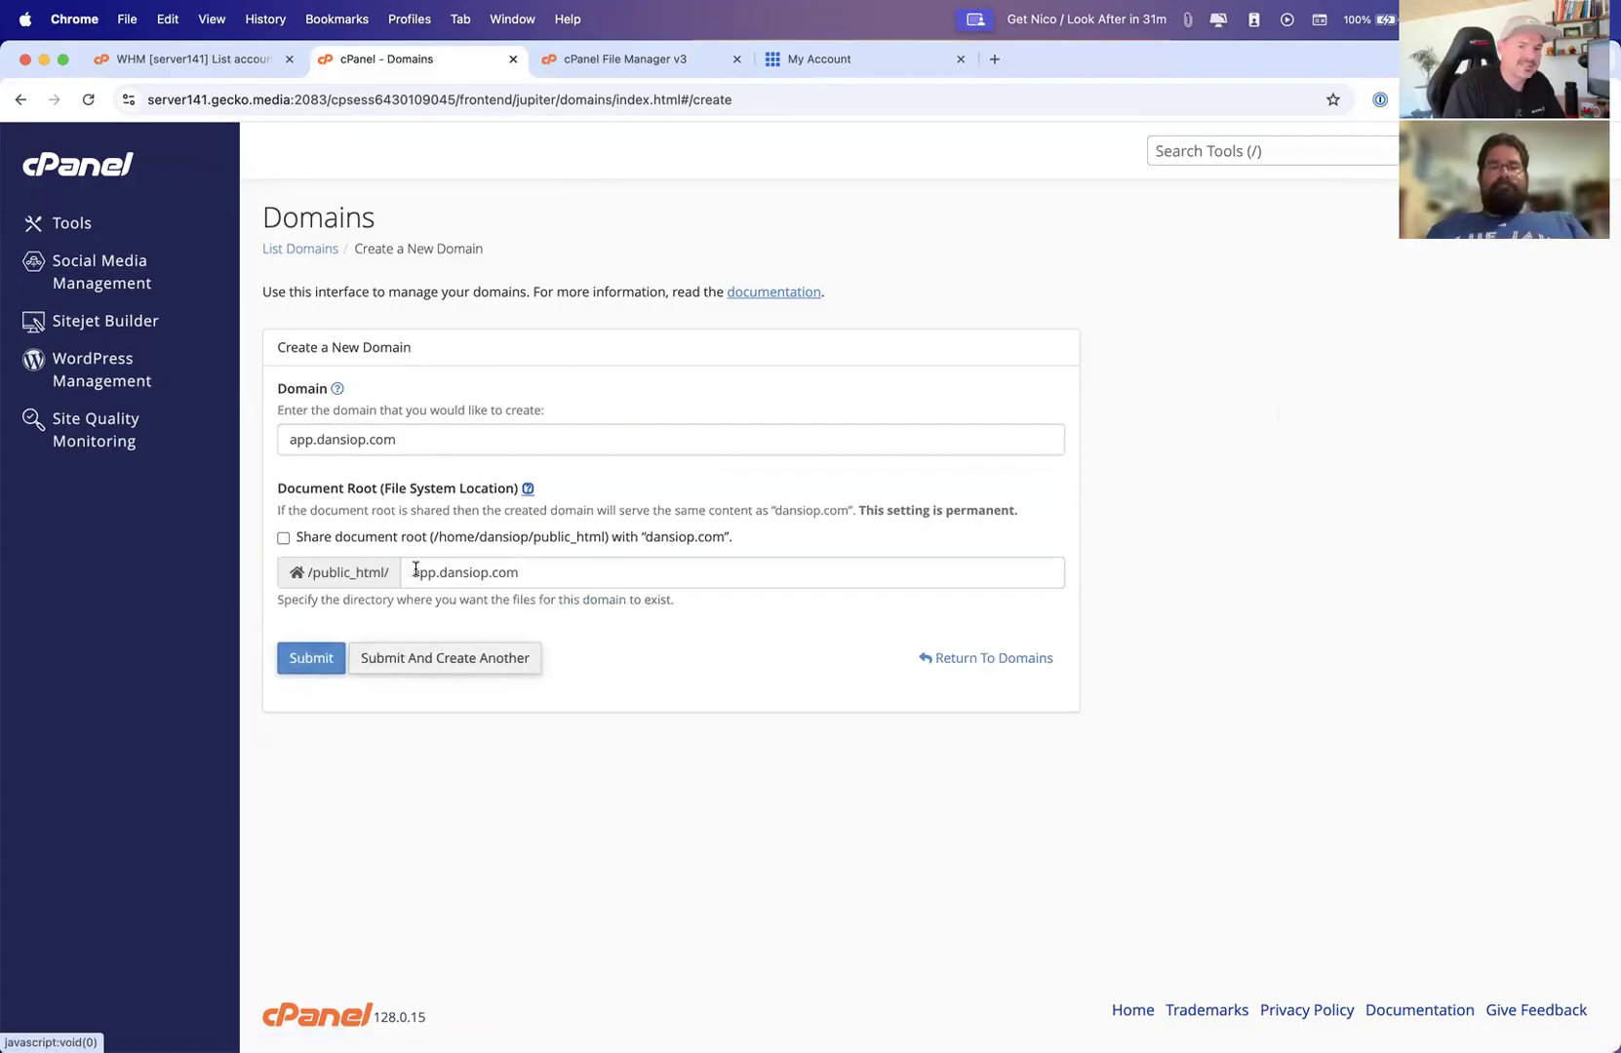
Set the new domain's document root folder to app and submit the domain
left_click_drag(413, 571, 561, 575)
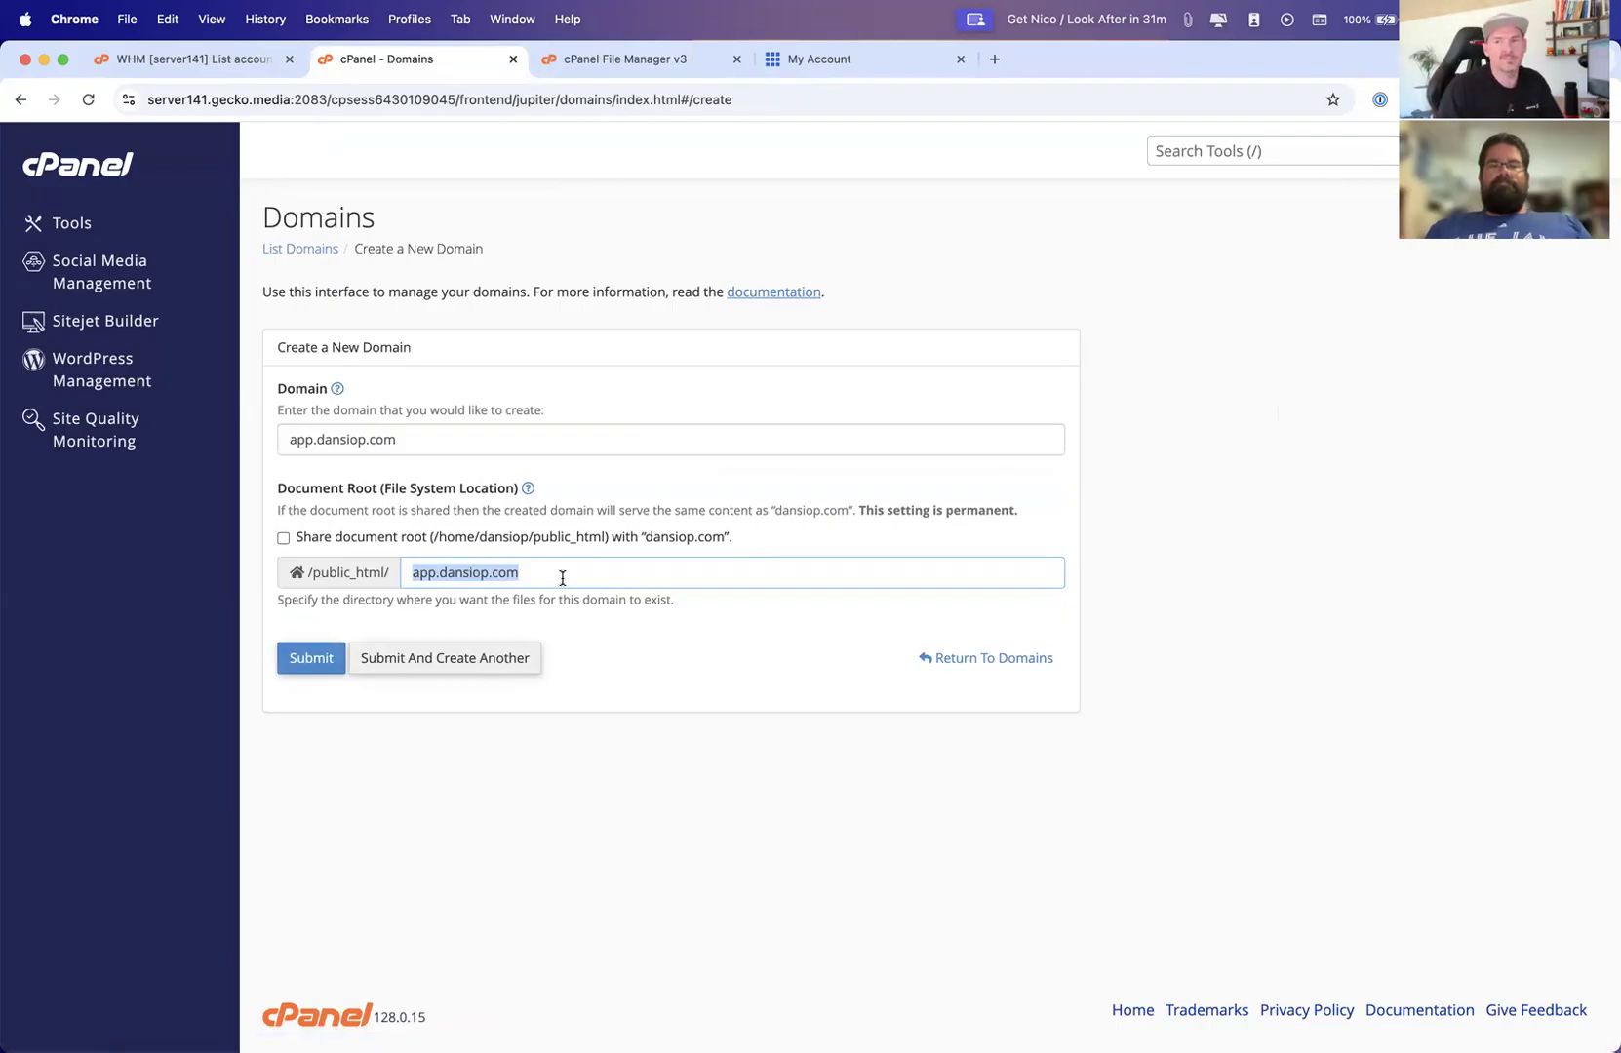
left_click(553, 575)
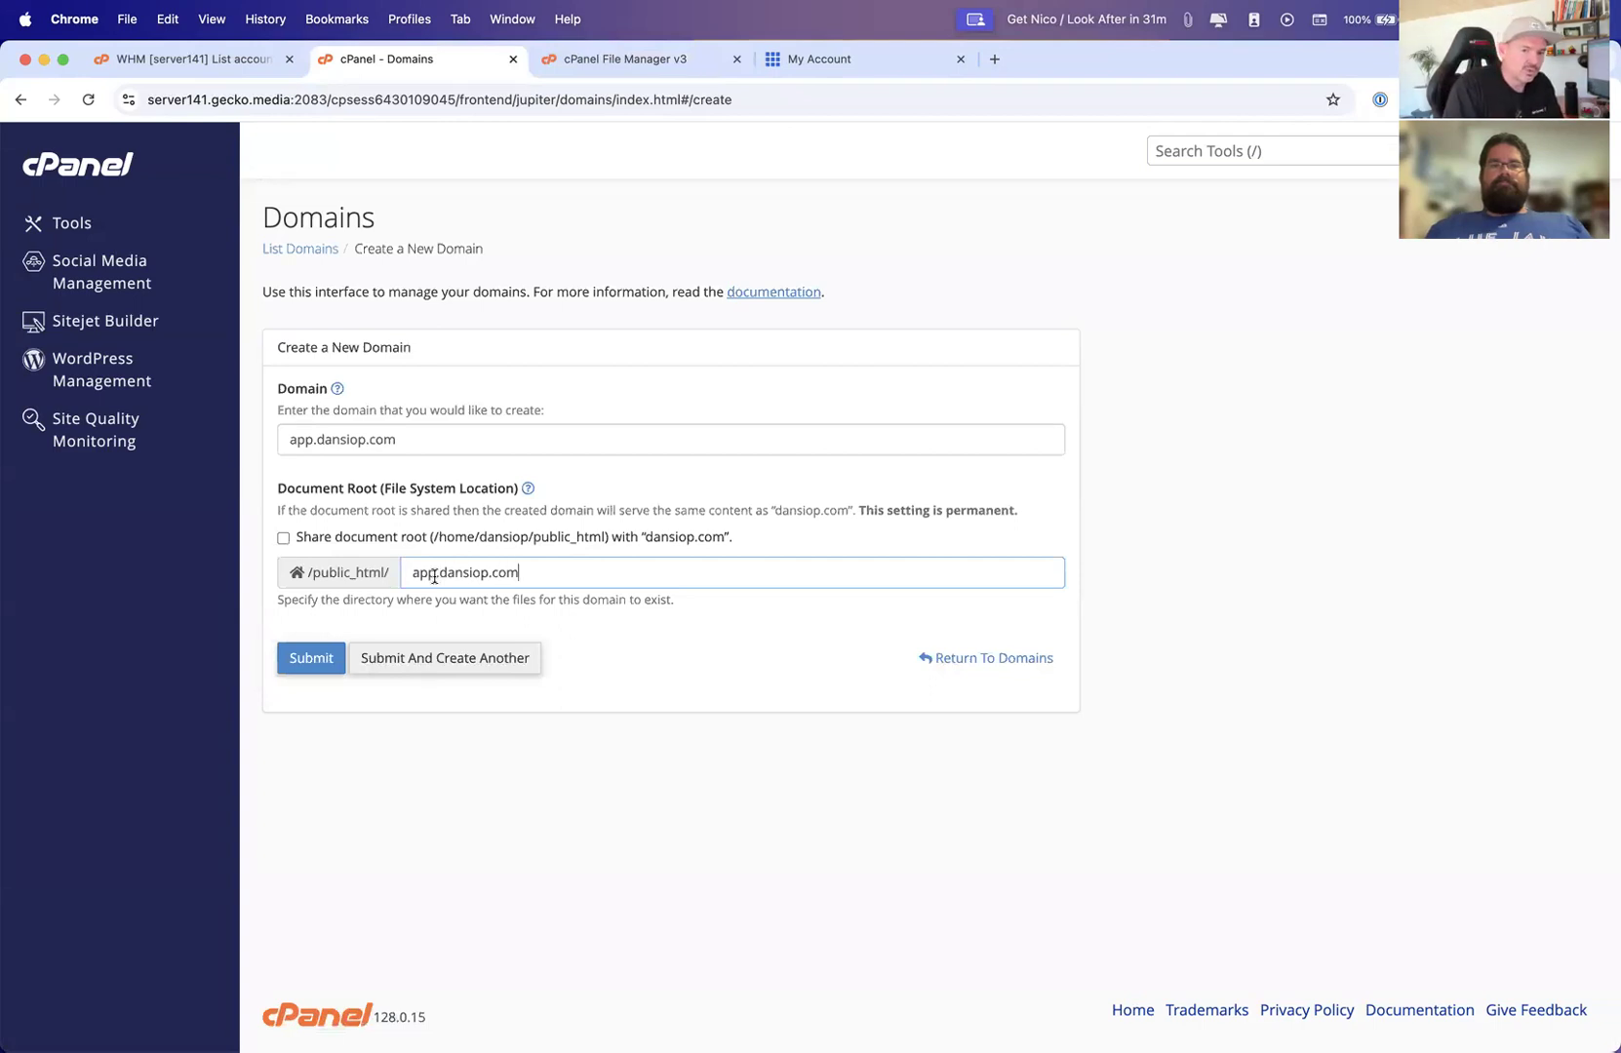
left_click_drag(434, 577, 577, 576)
key("BackSpace")
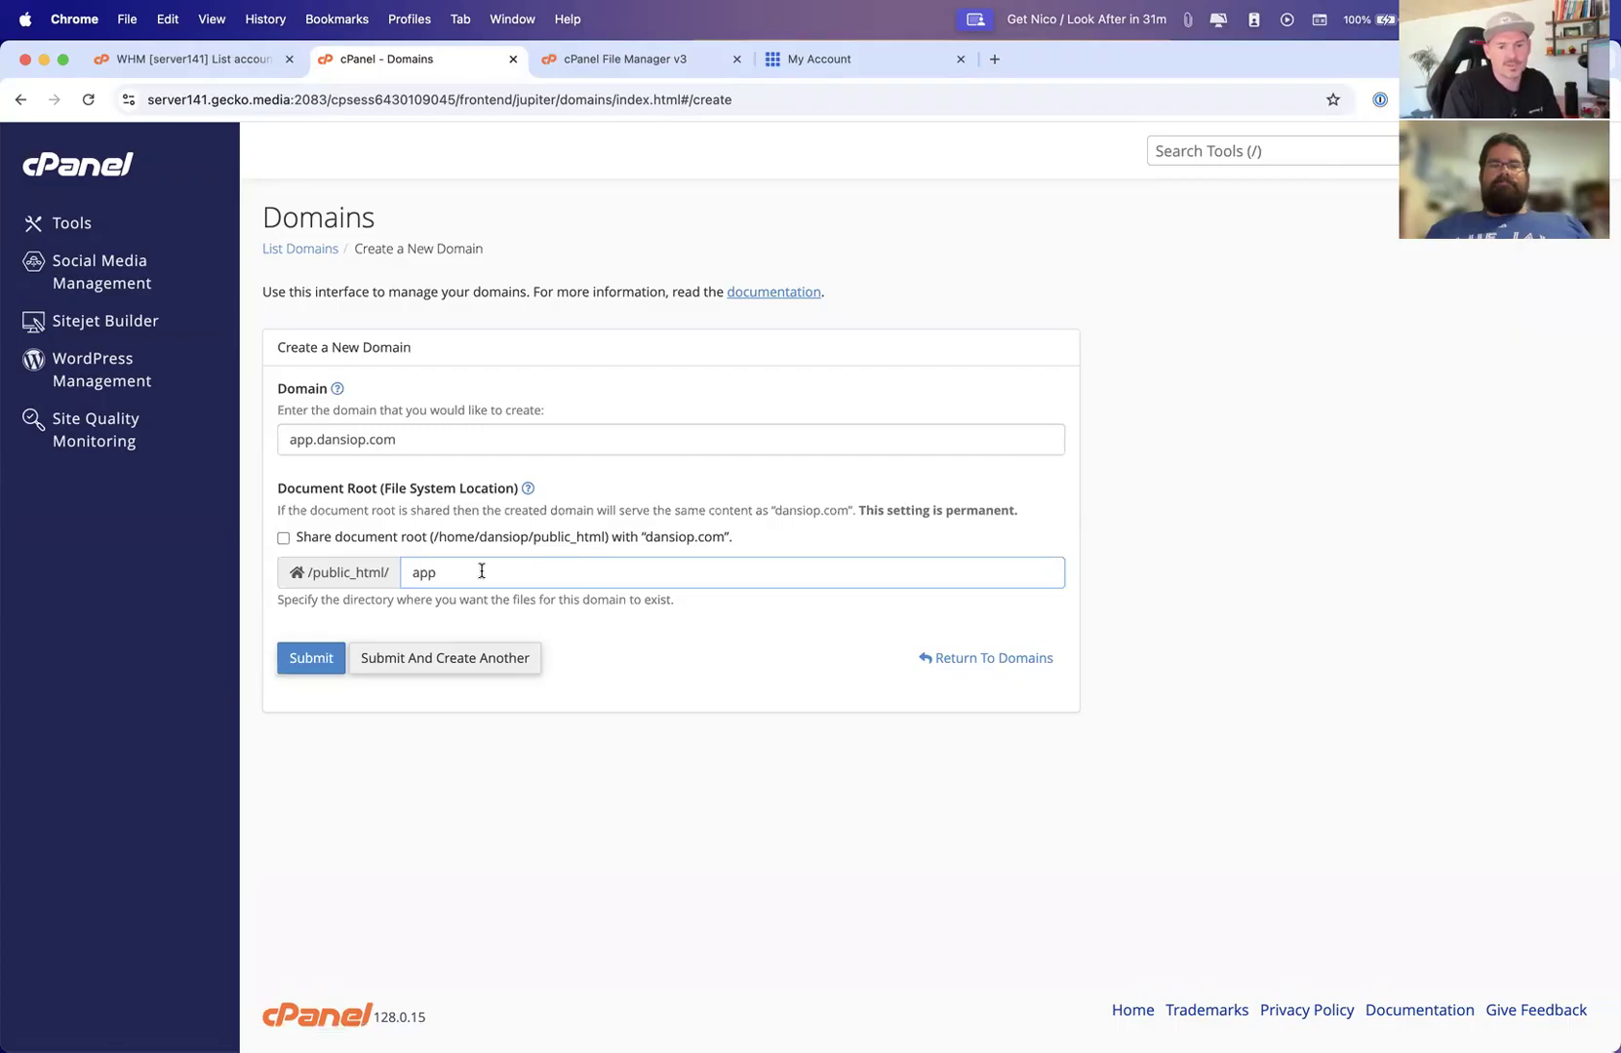
left_click(312, 663)
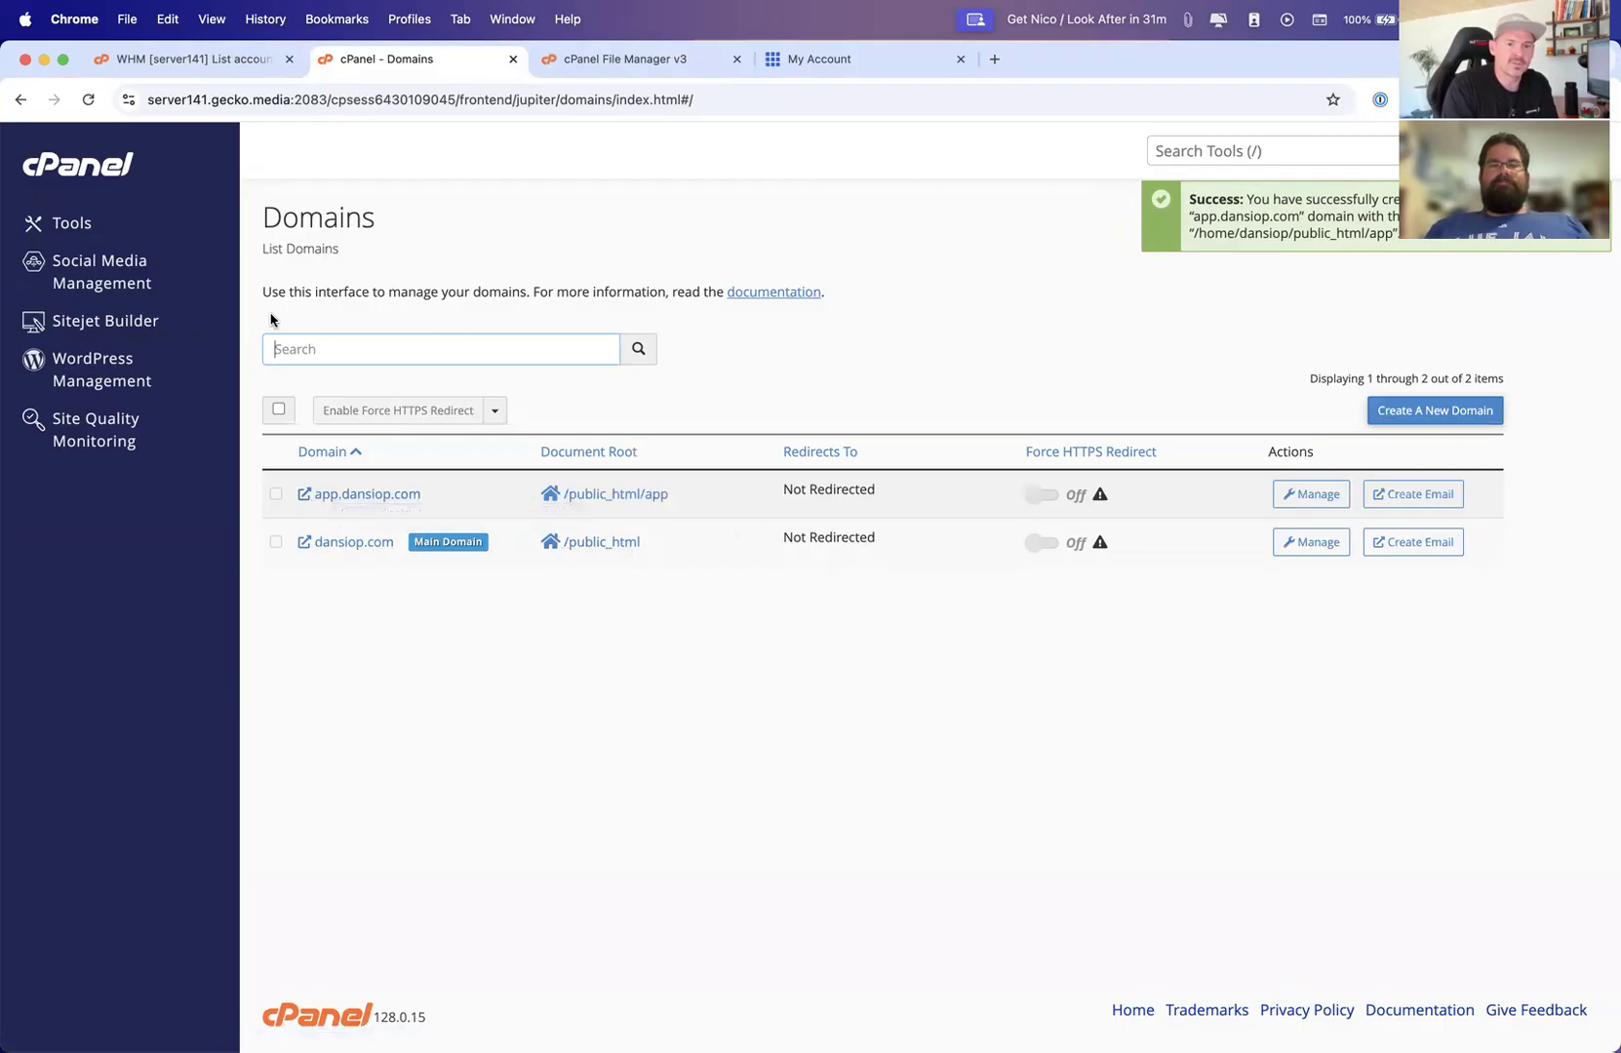
Return to the Tools page and highlight the shared IP address
left_click(88, 226)
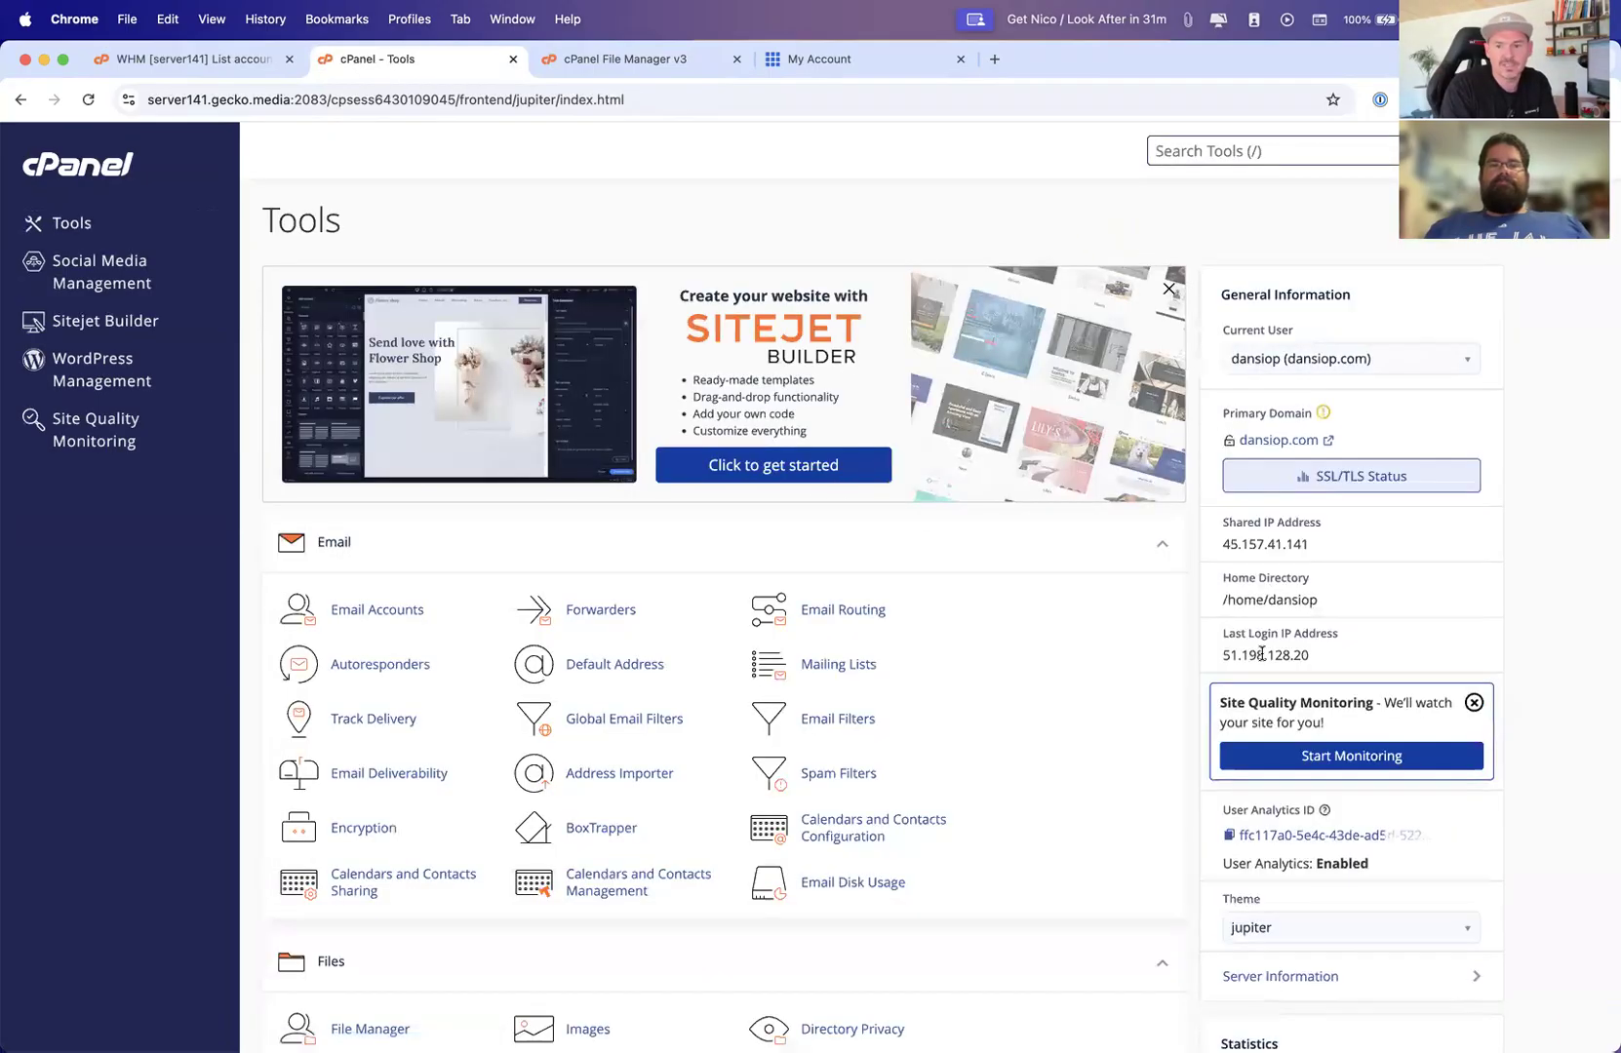
left_click_drag(1221, 544, 1318, 546)
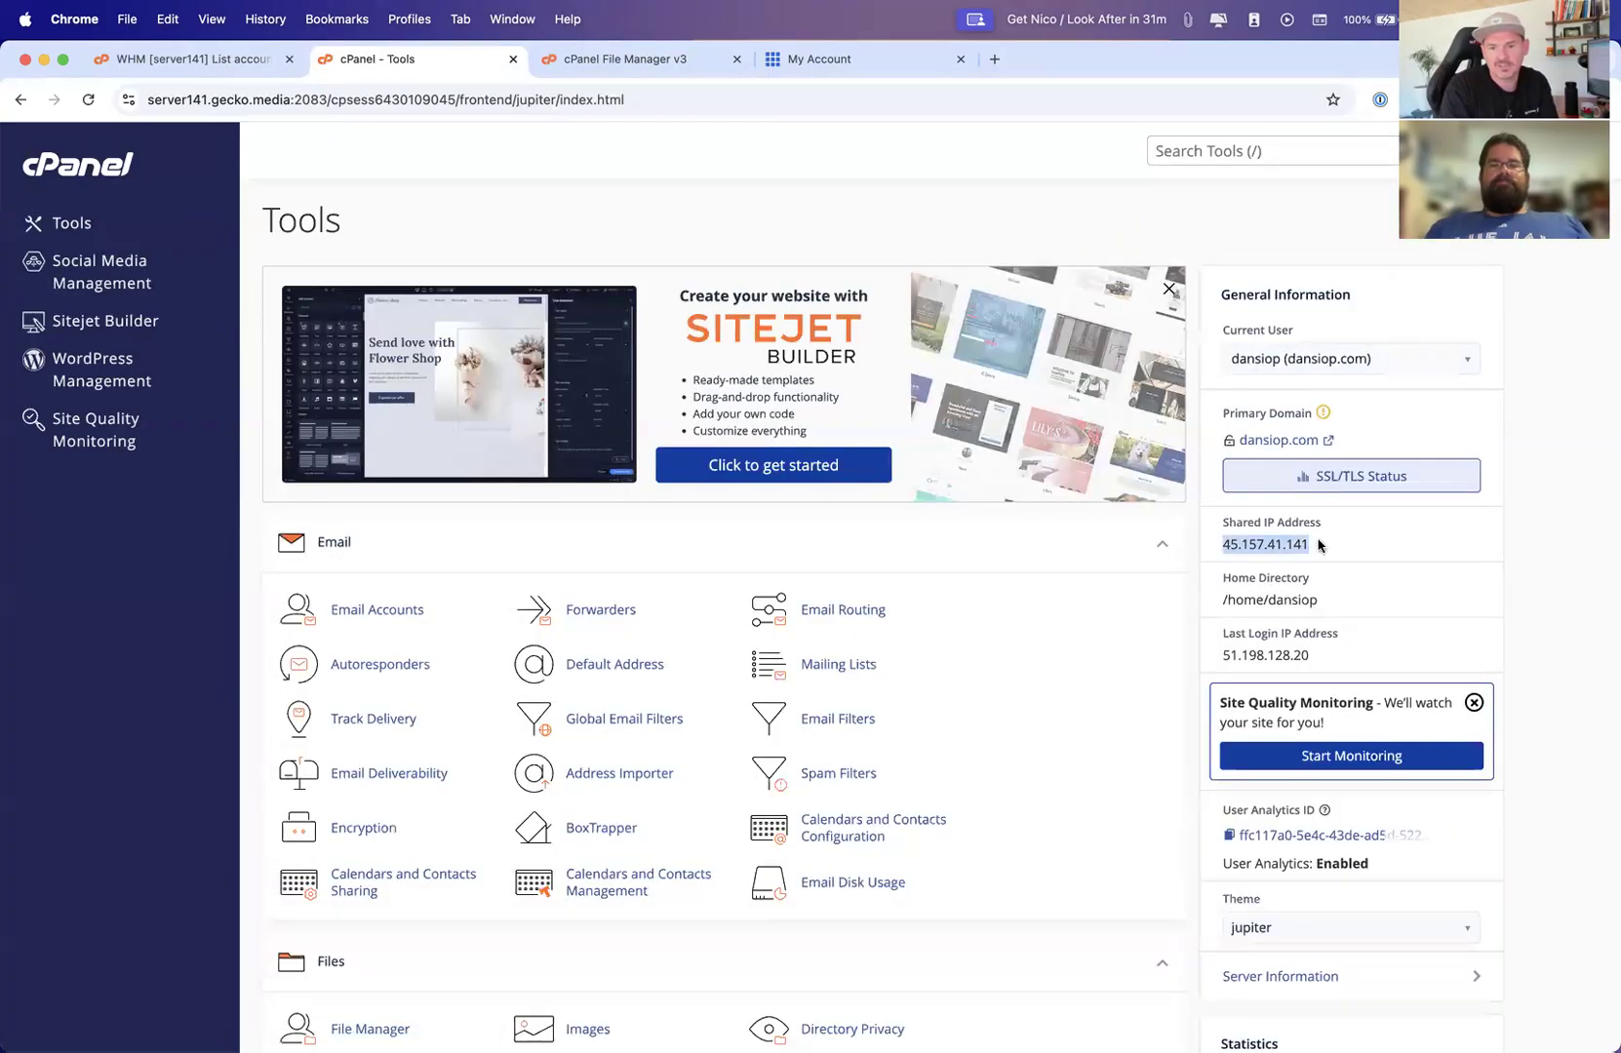
left_click(1321, 544)
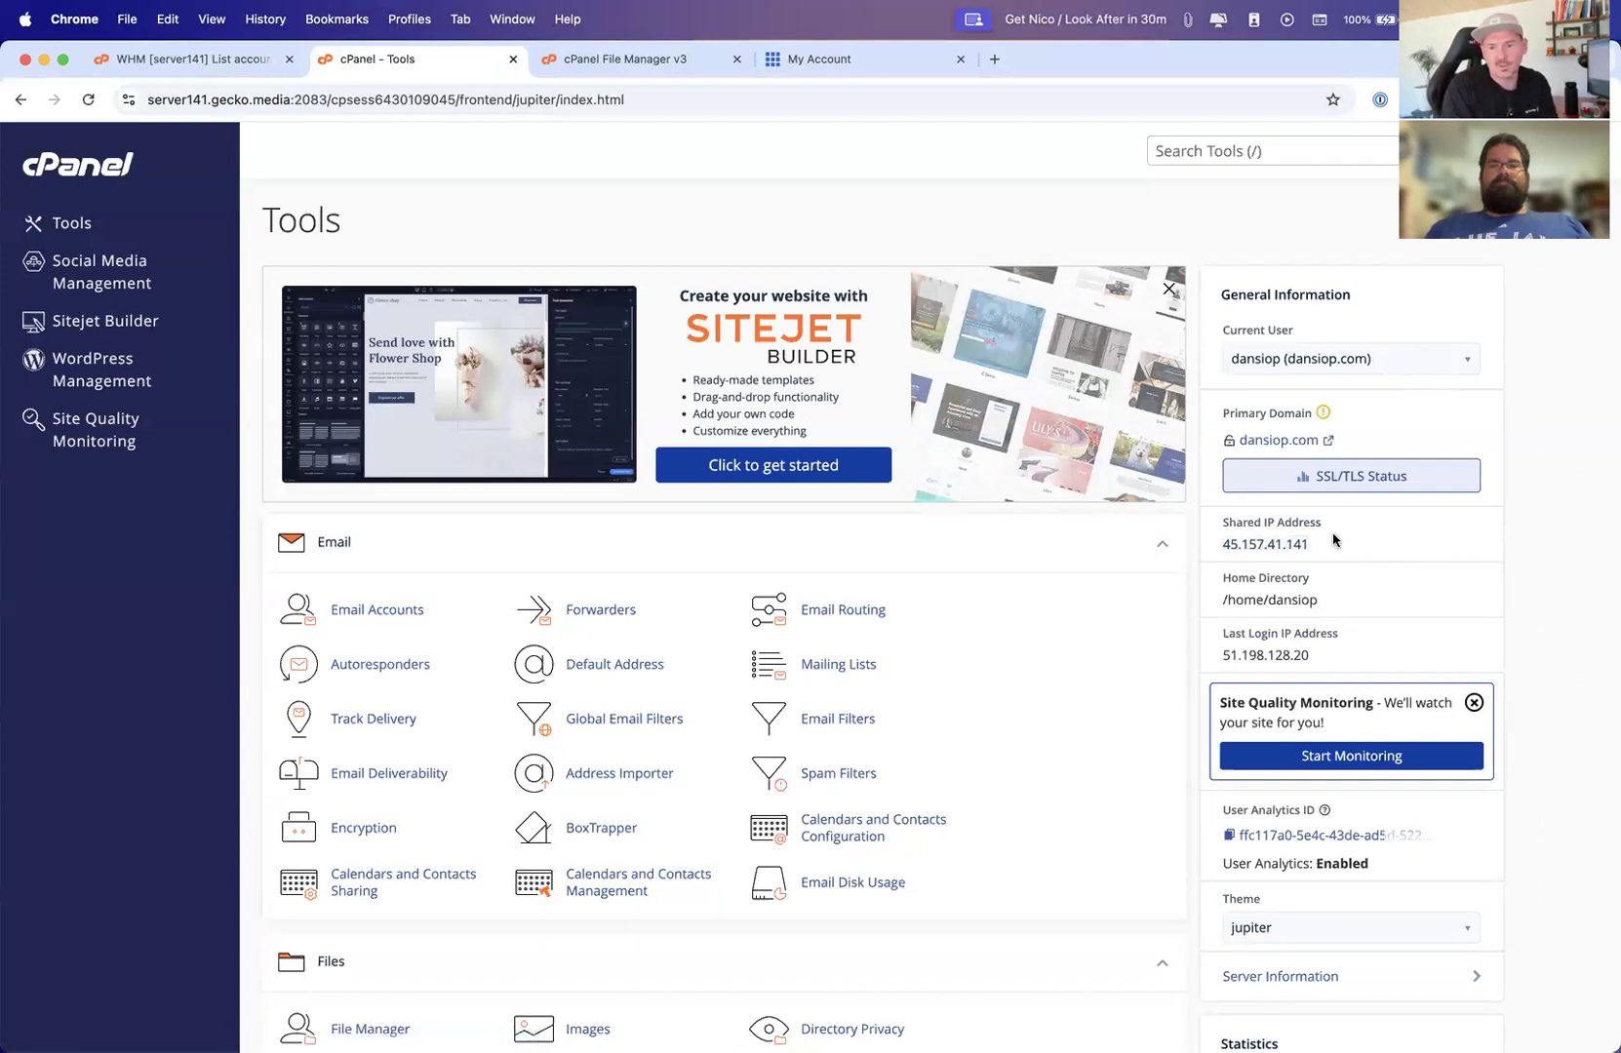
left_click_drag(1310, 544, 1221, 548)
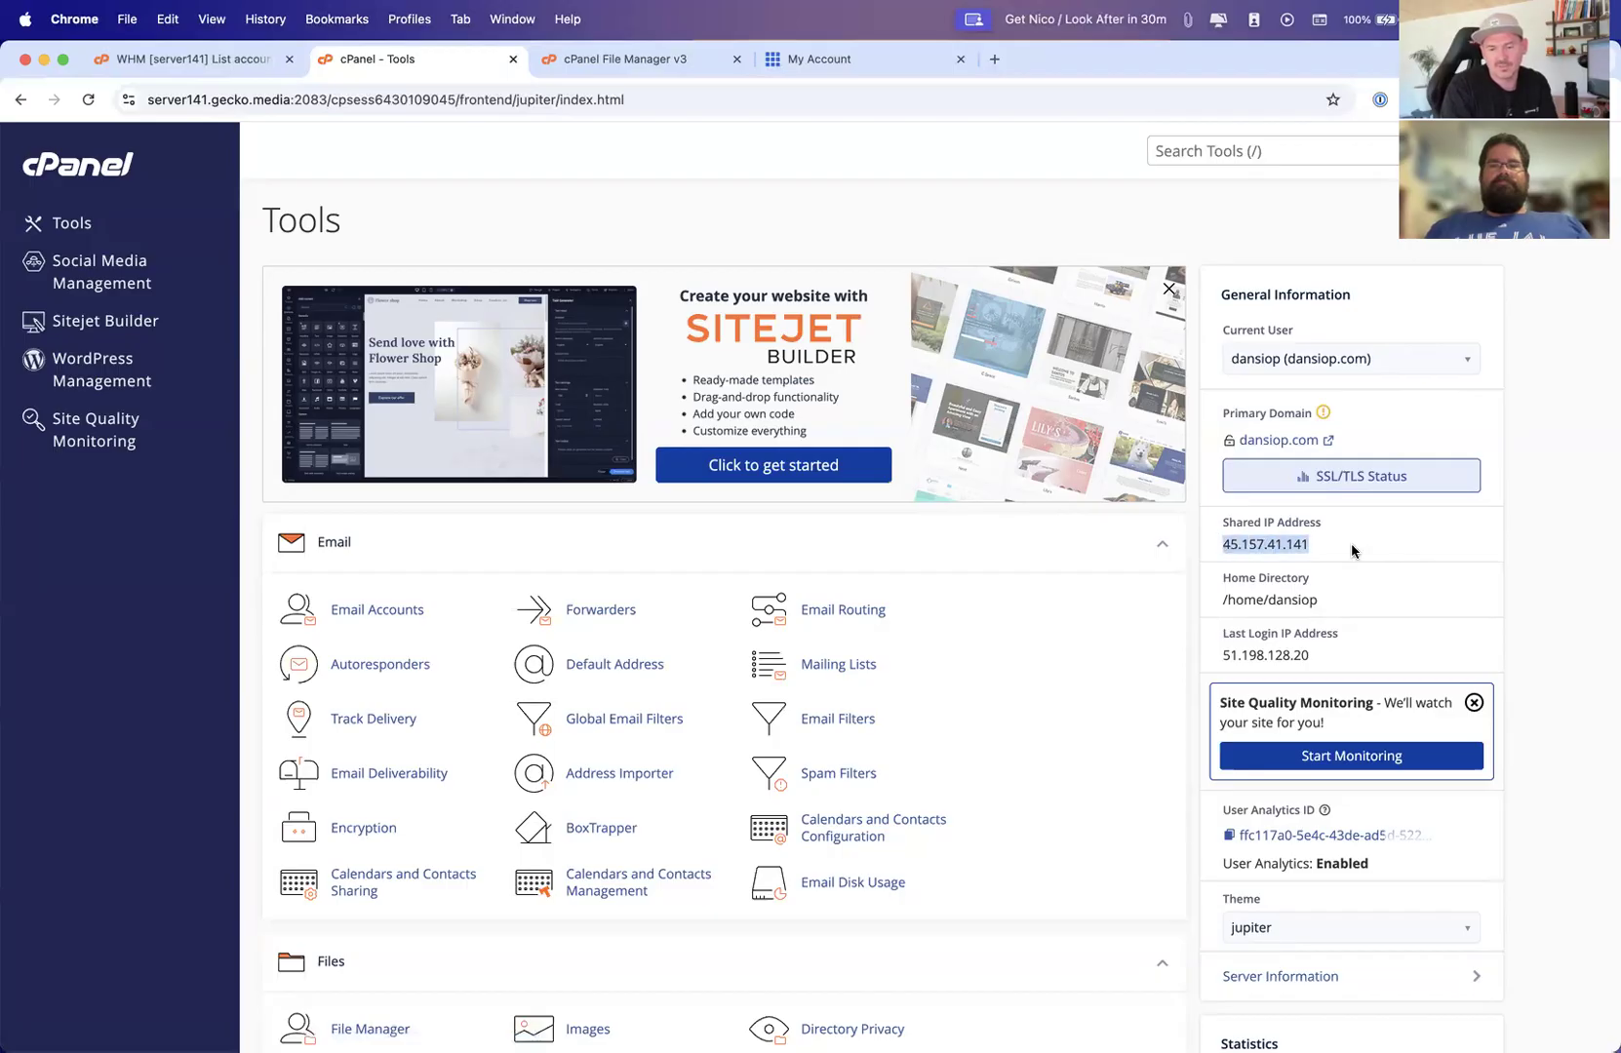
Try to open app.dansiop.com in the browser from the File Manager tab
scroll(1352, 551, "down", 5)
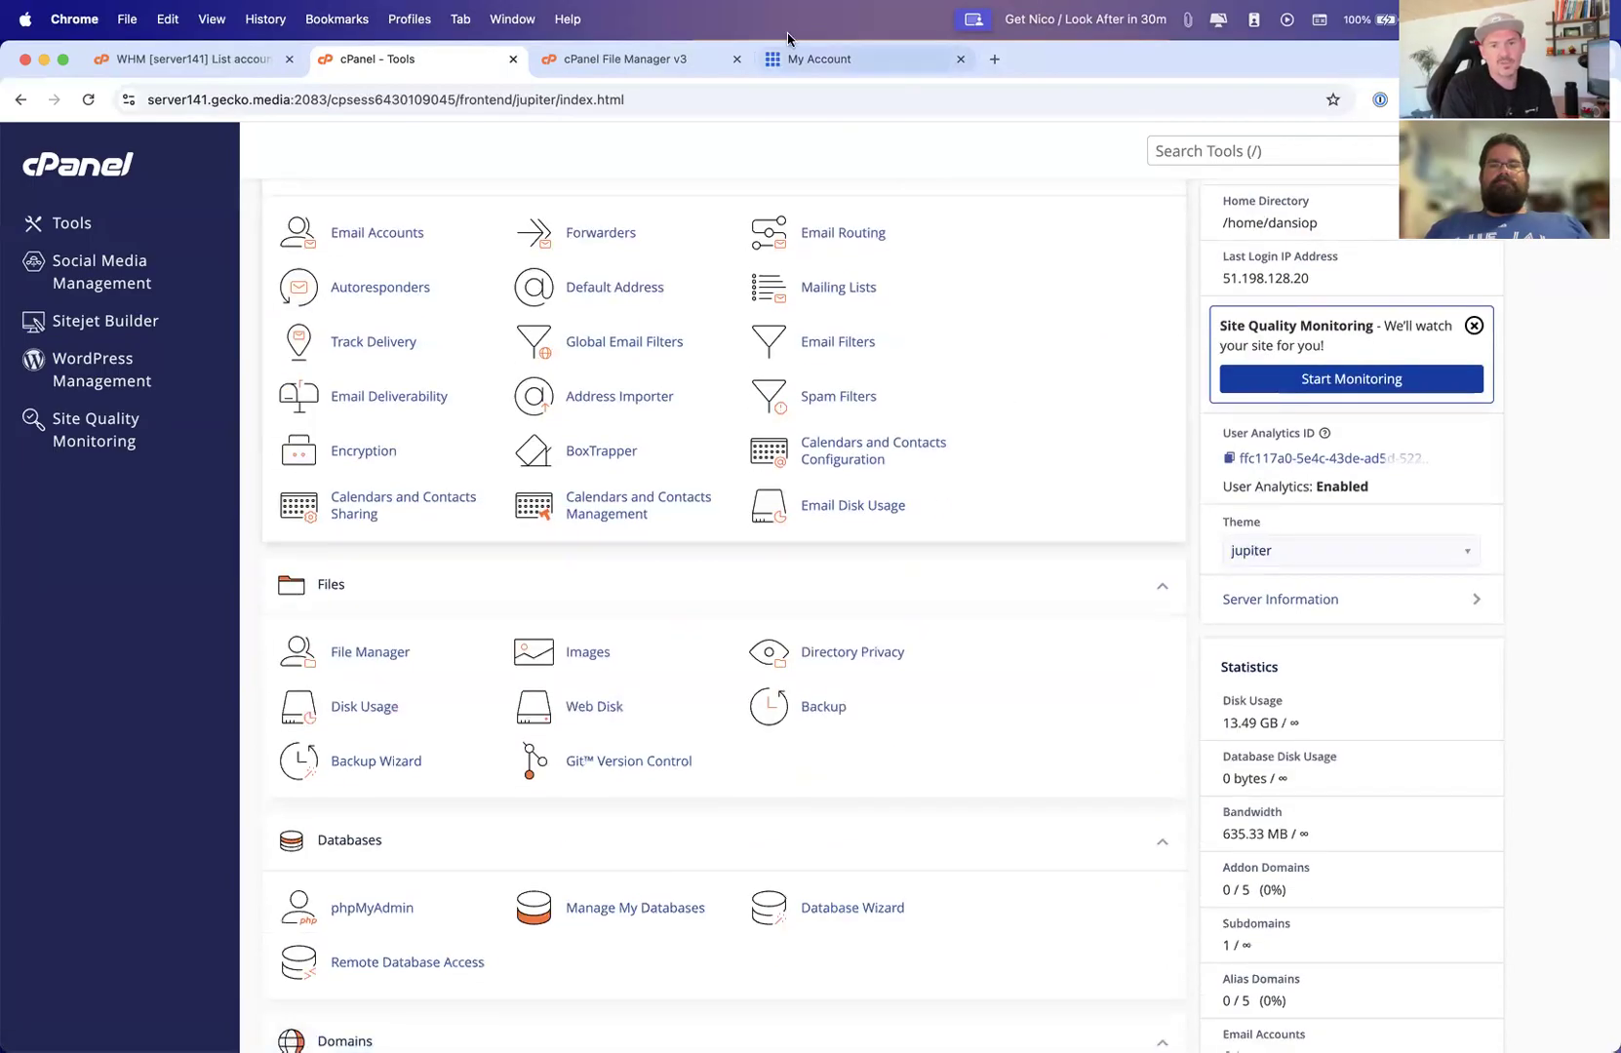
left_click(624, 58)
left_click(644, 100)
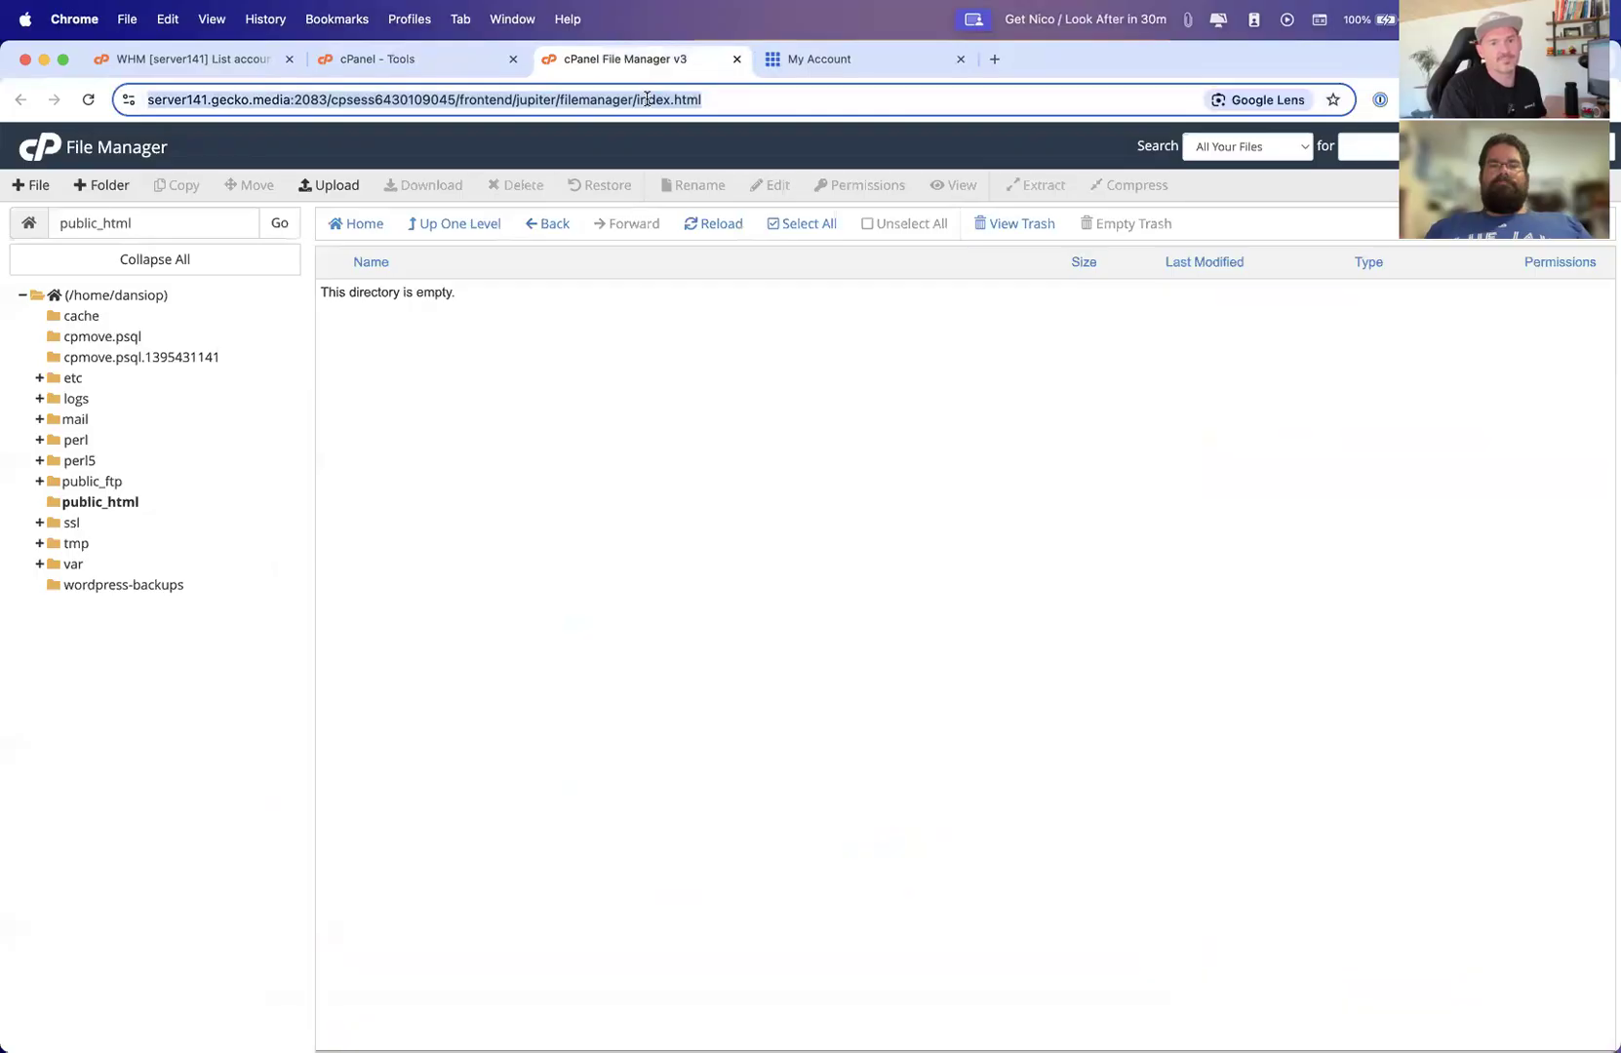
type("app.dam")
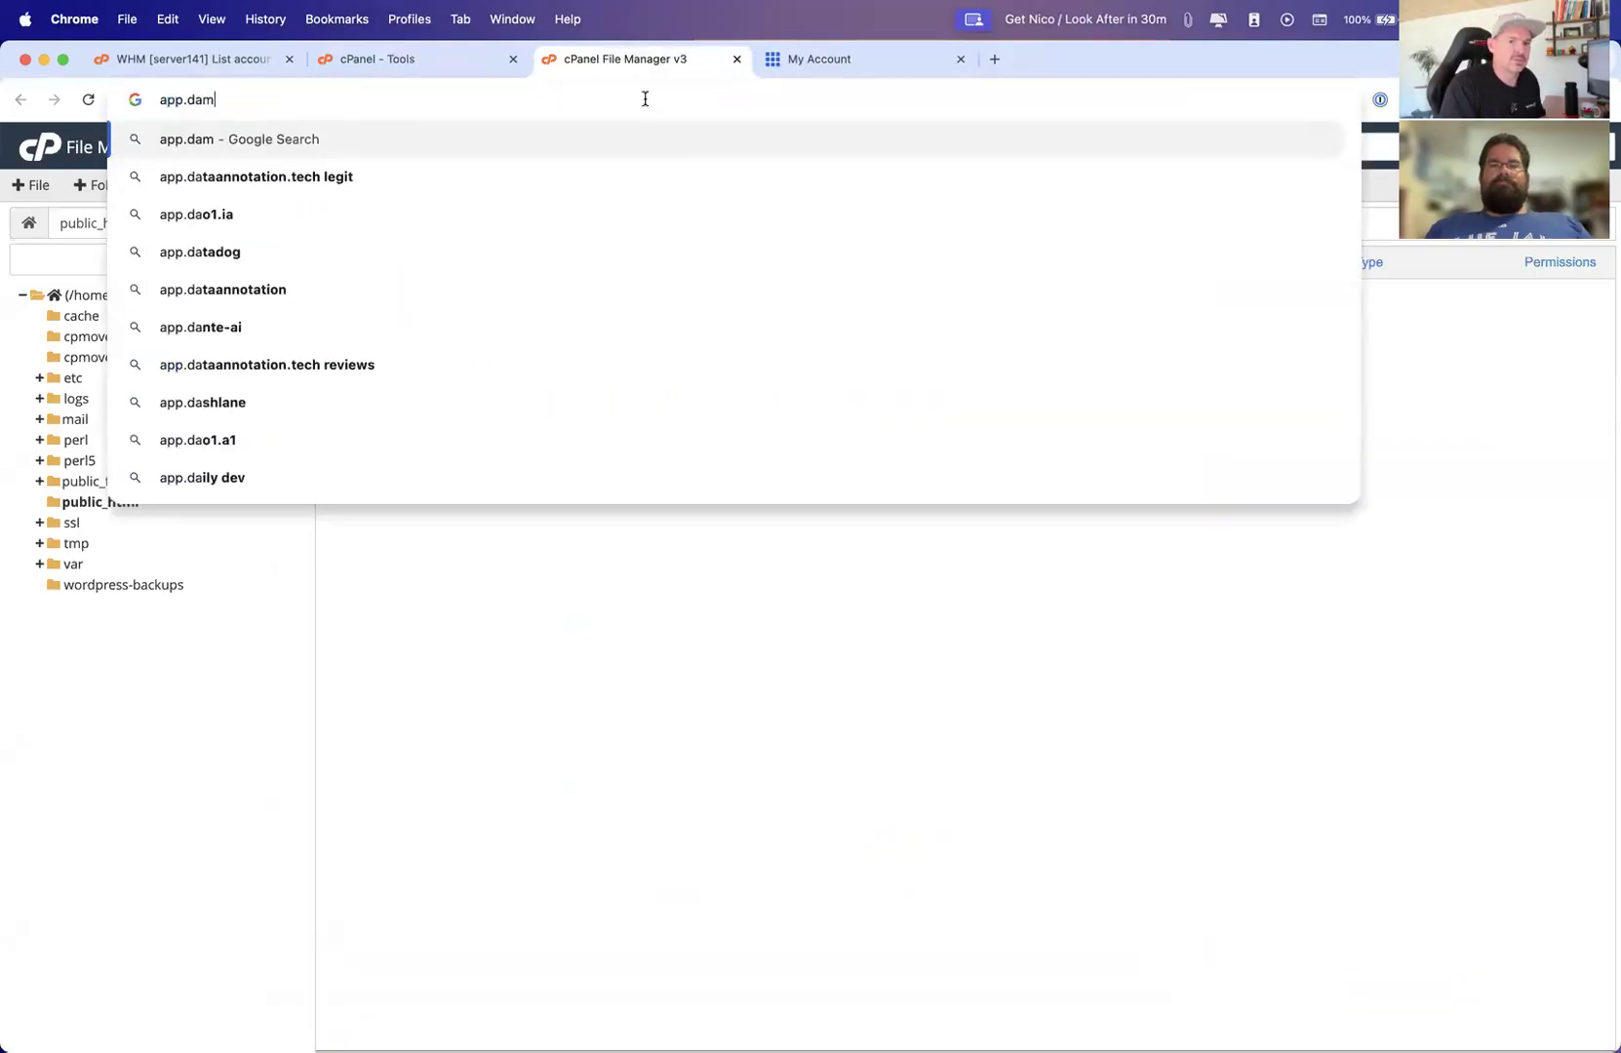
key("BackSpace")
type("nsiop.com")
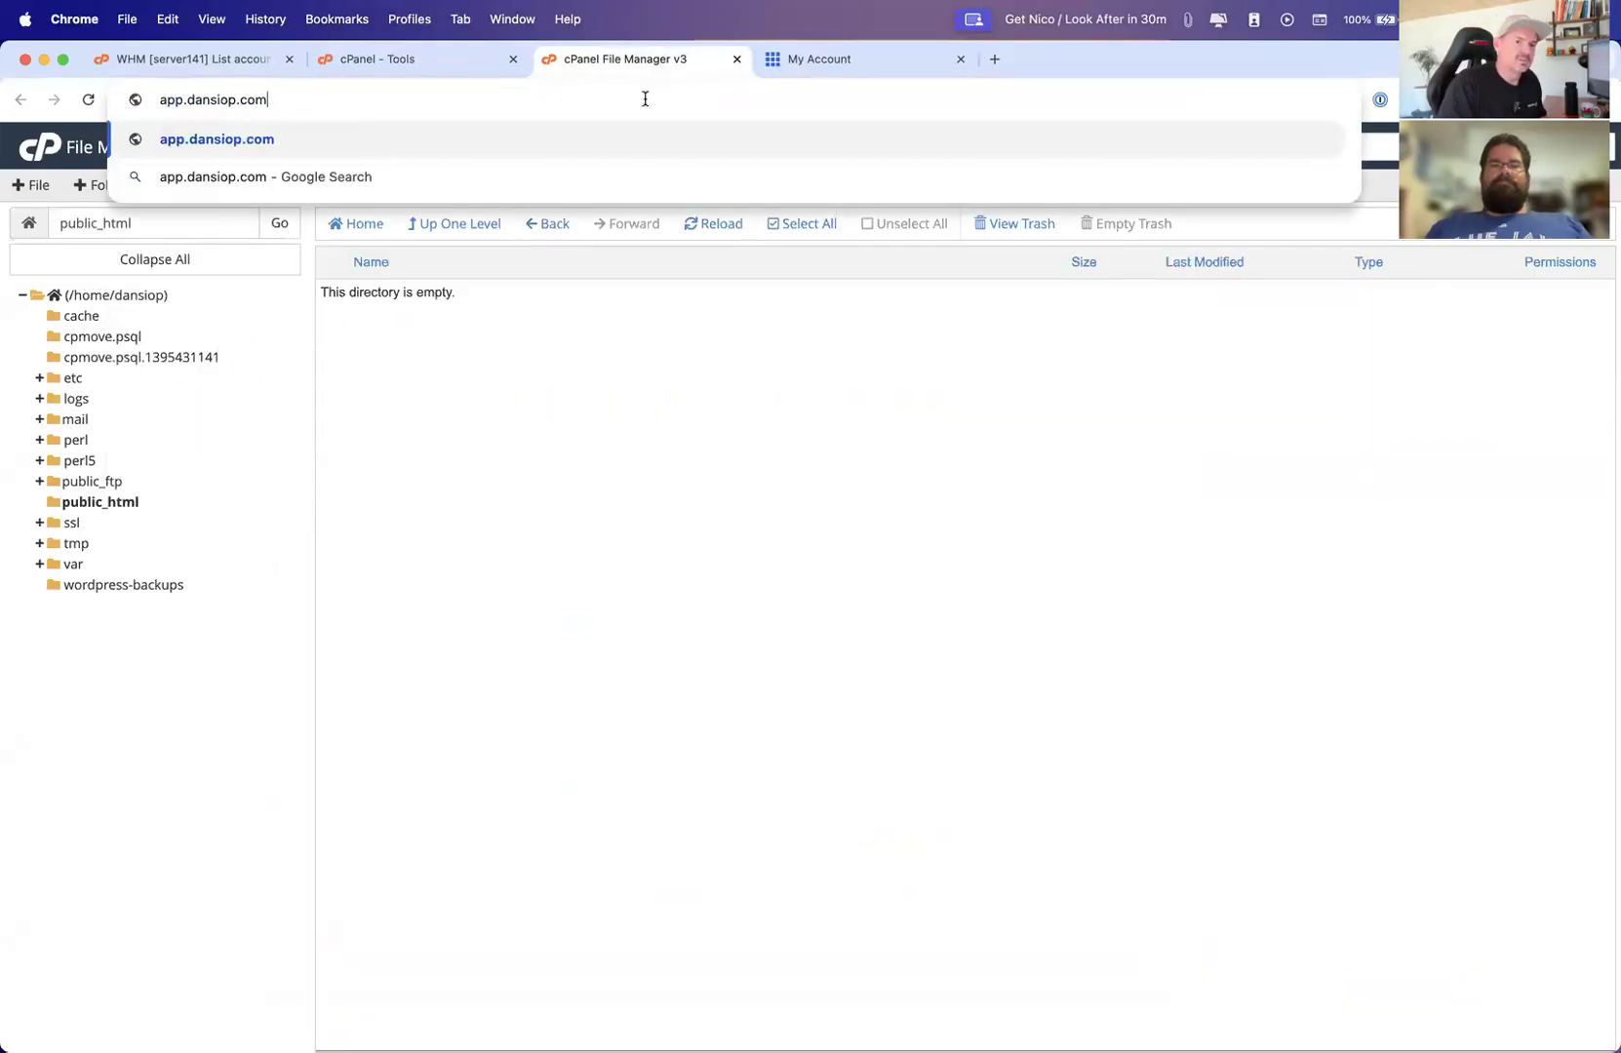
key("Return")
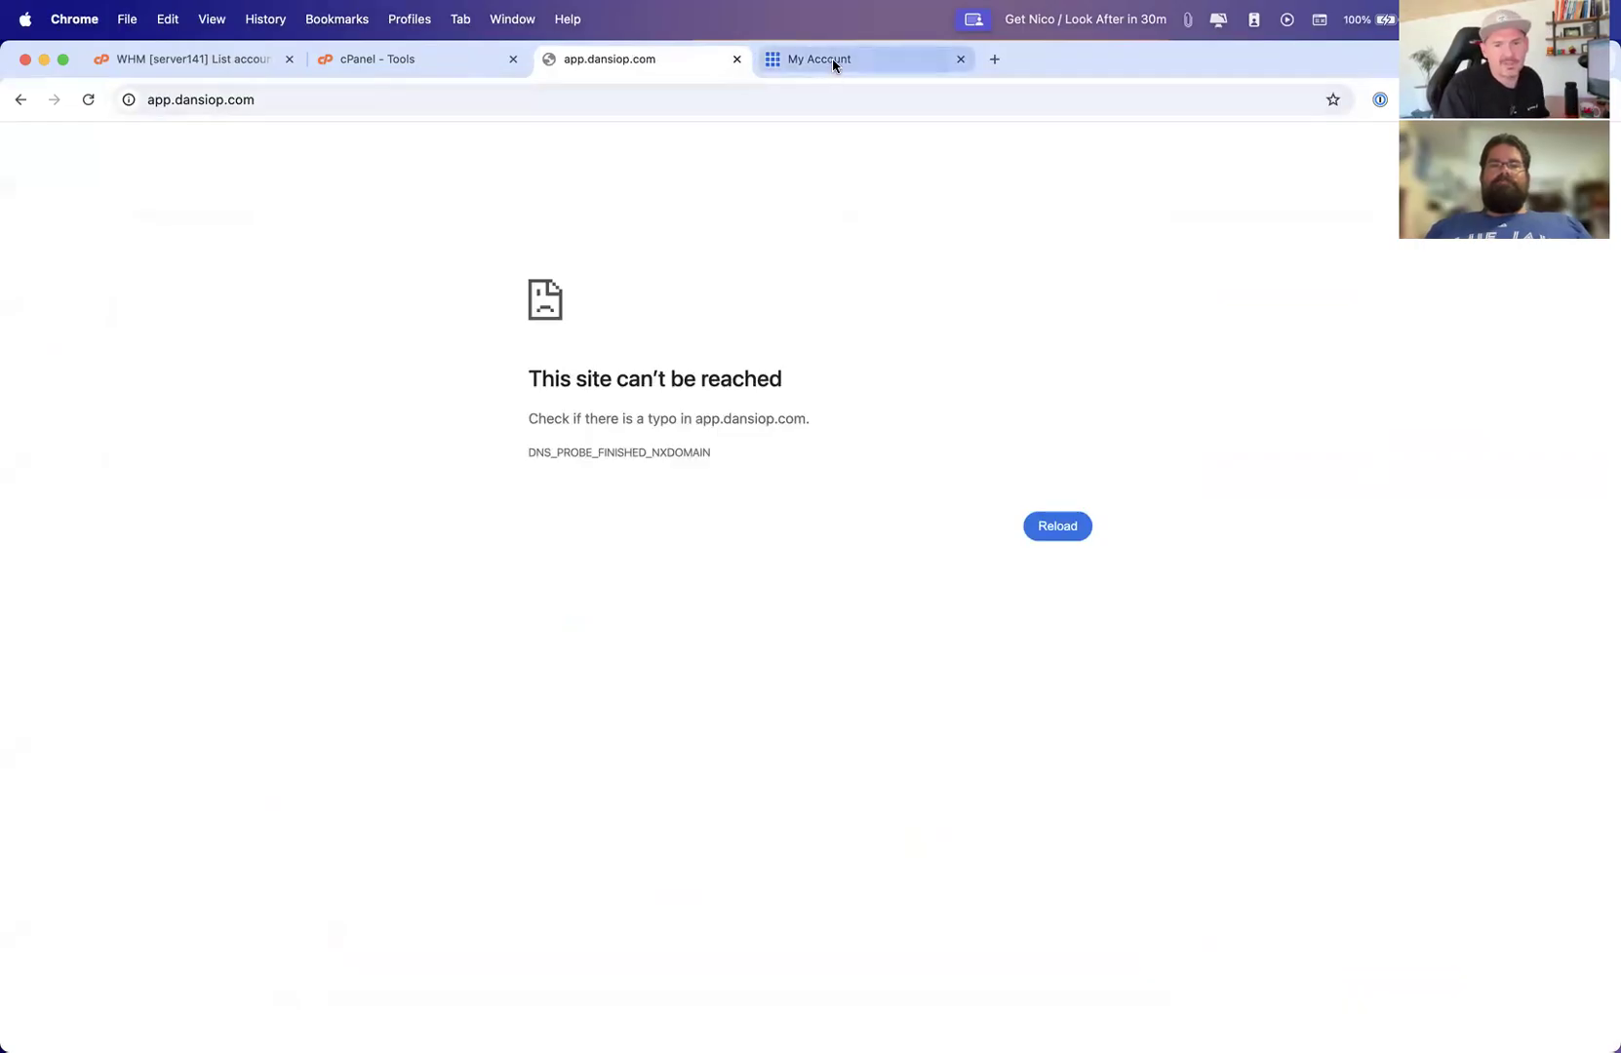
Close the My Account tab and open the Domains list to review app.dansiop.com's document root
left_click(960, 59)
left_click(417, 64)
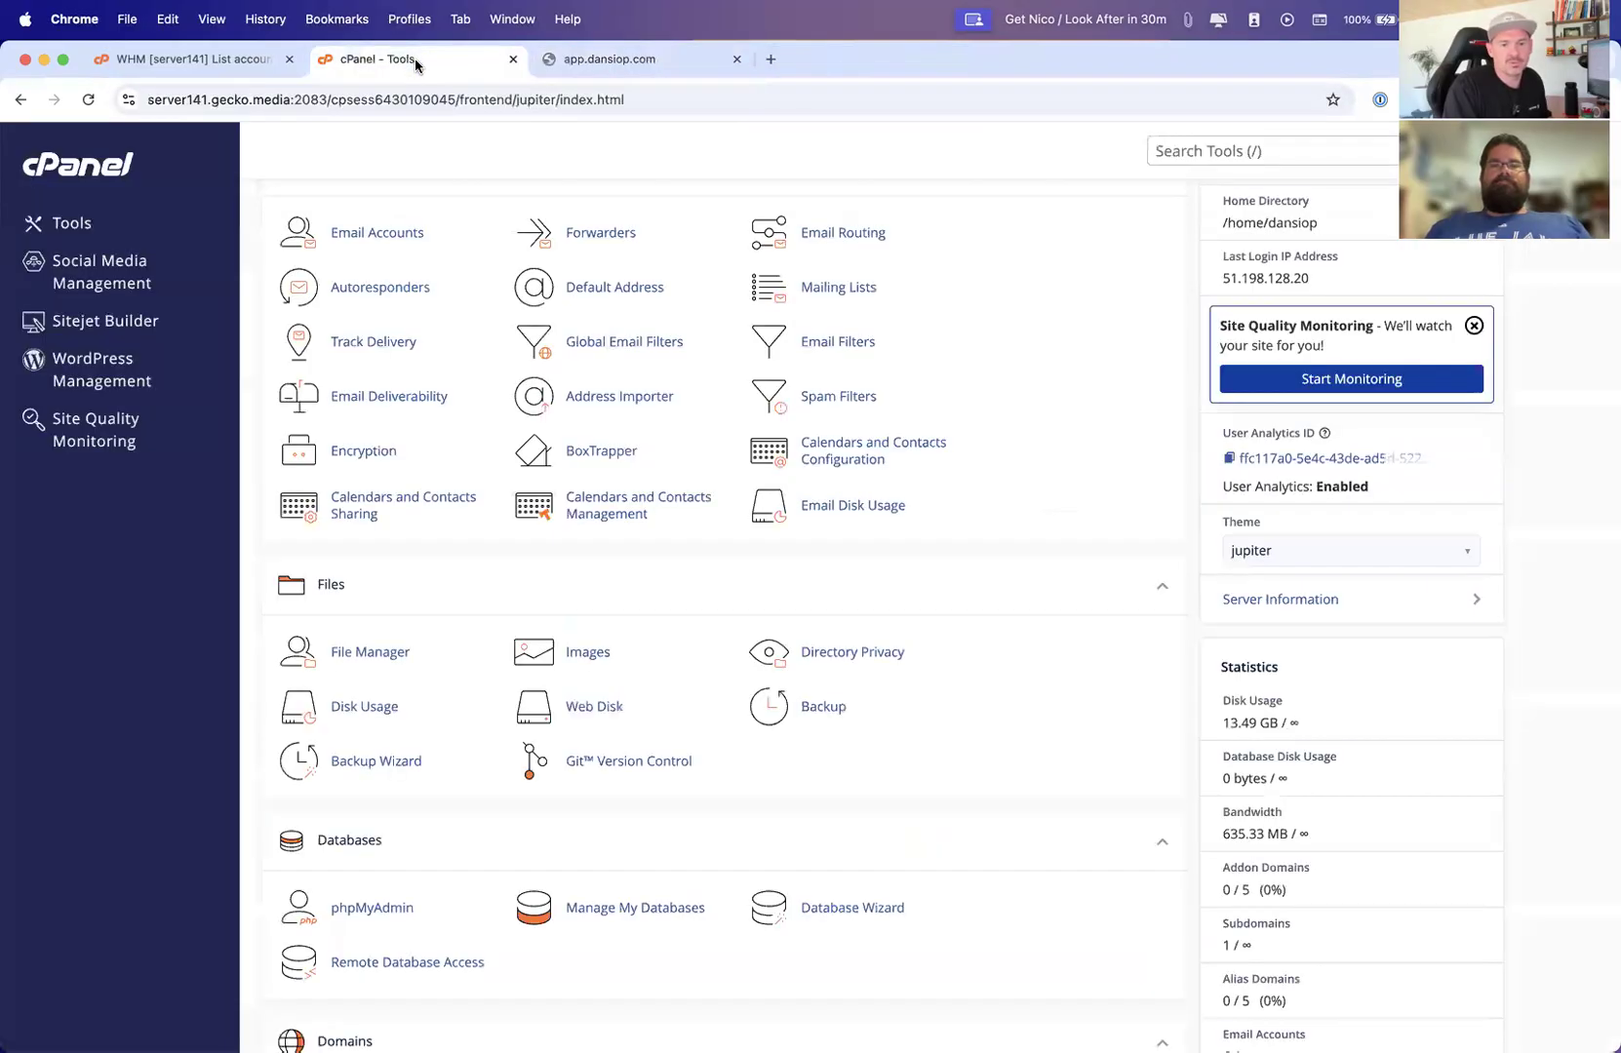
scroll(563, 449, "down", 5)
scroll(548, 542, "down", 3)
left_click(571, 620)
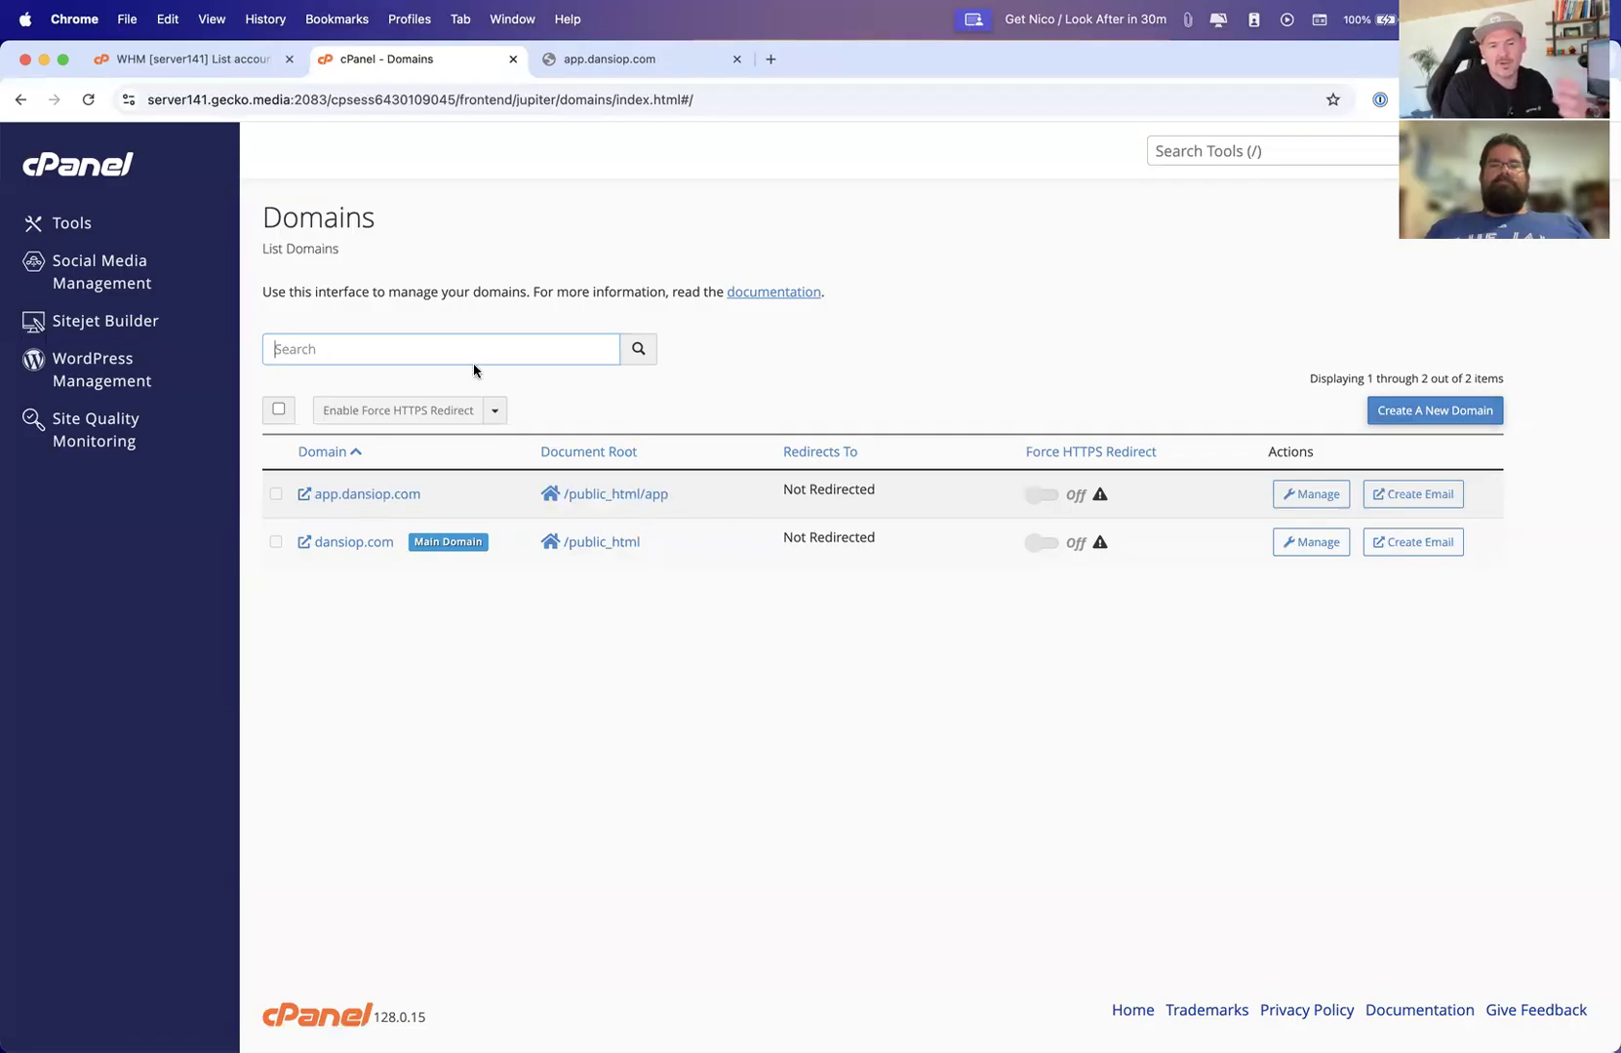
Return to the Tools page and open the Redirects tool
left_click(72, 226)
scroll(1020, 707, "down", 6)
scroll(1014, 707, "up", 5)
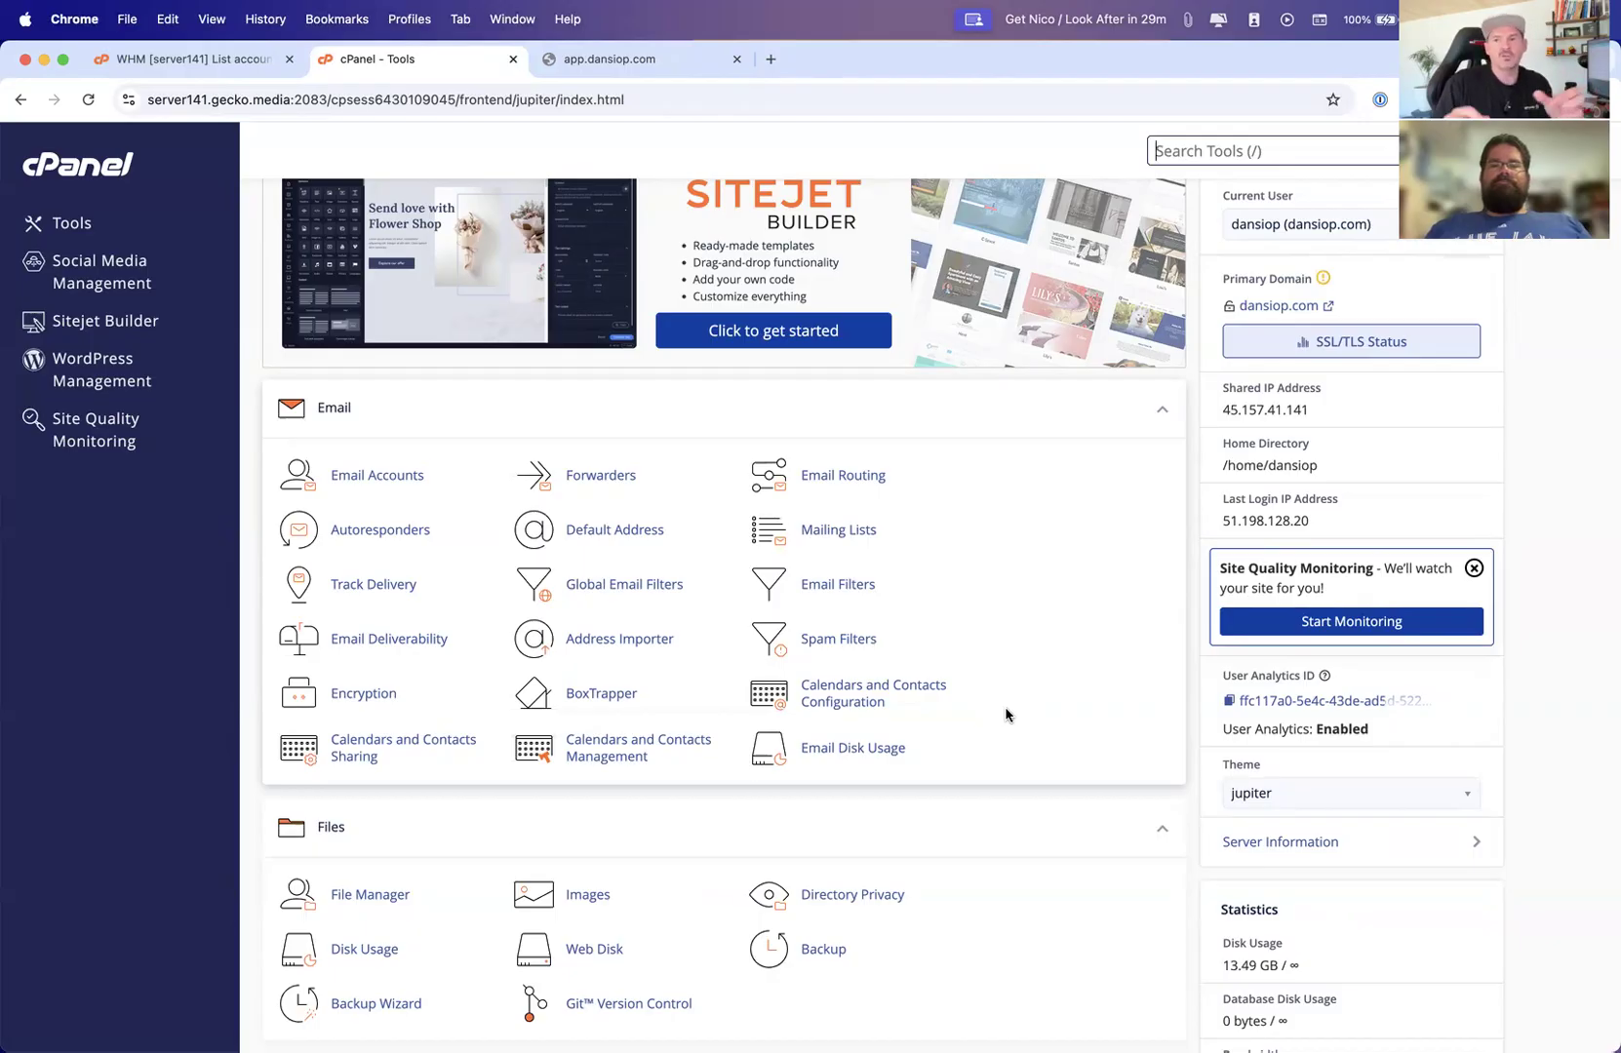
key("slash")
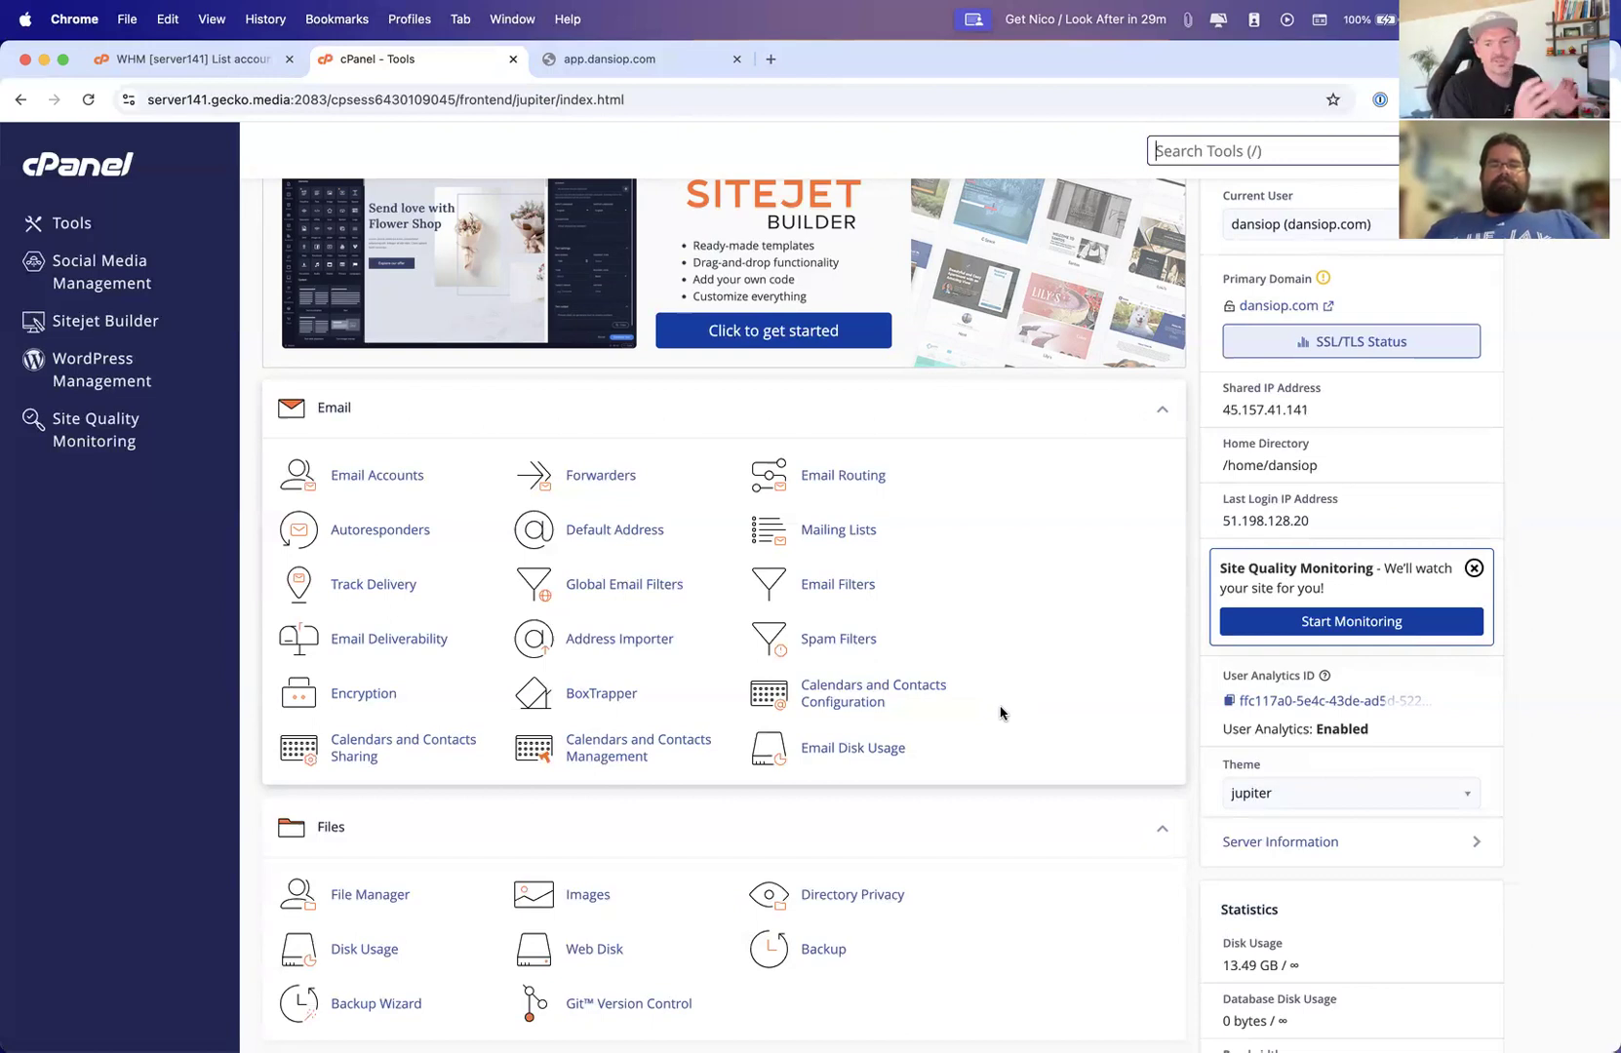
scroll(875, 766, "down", 7)
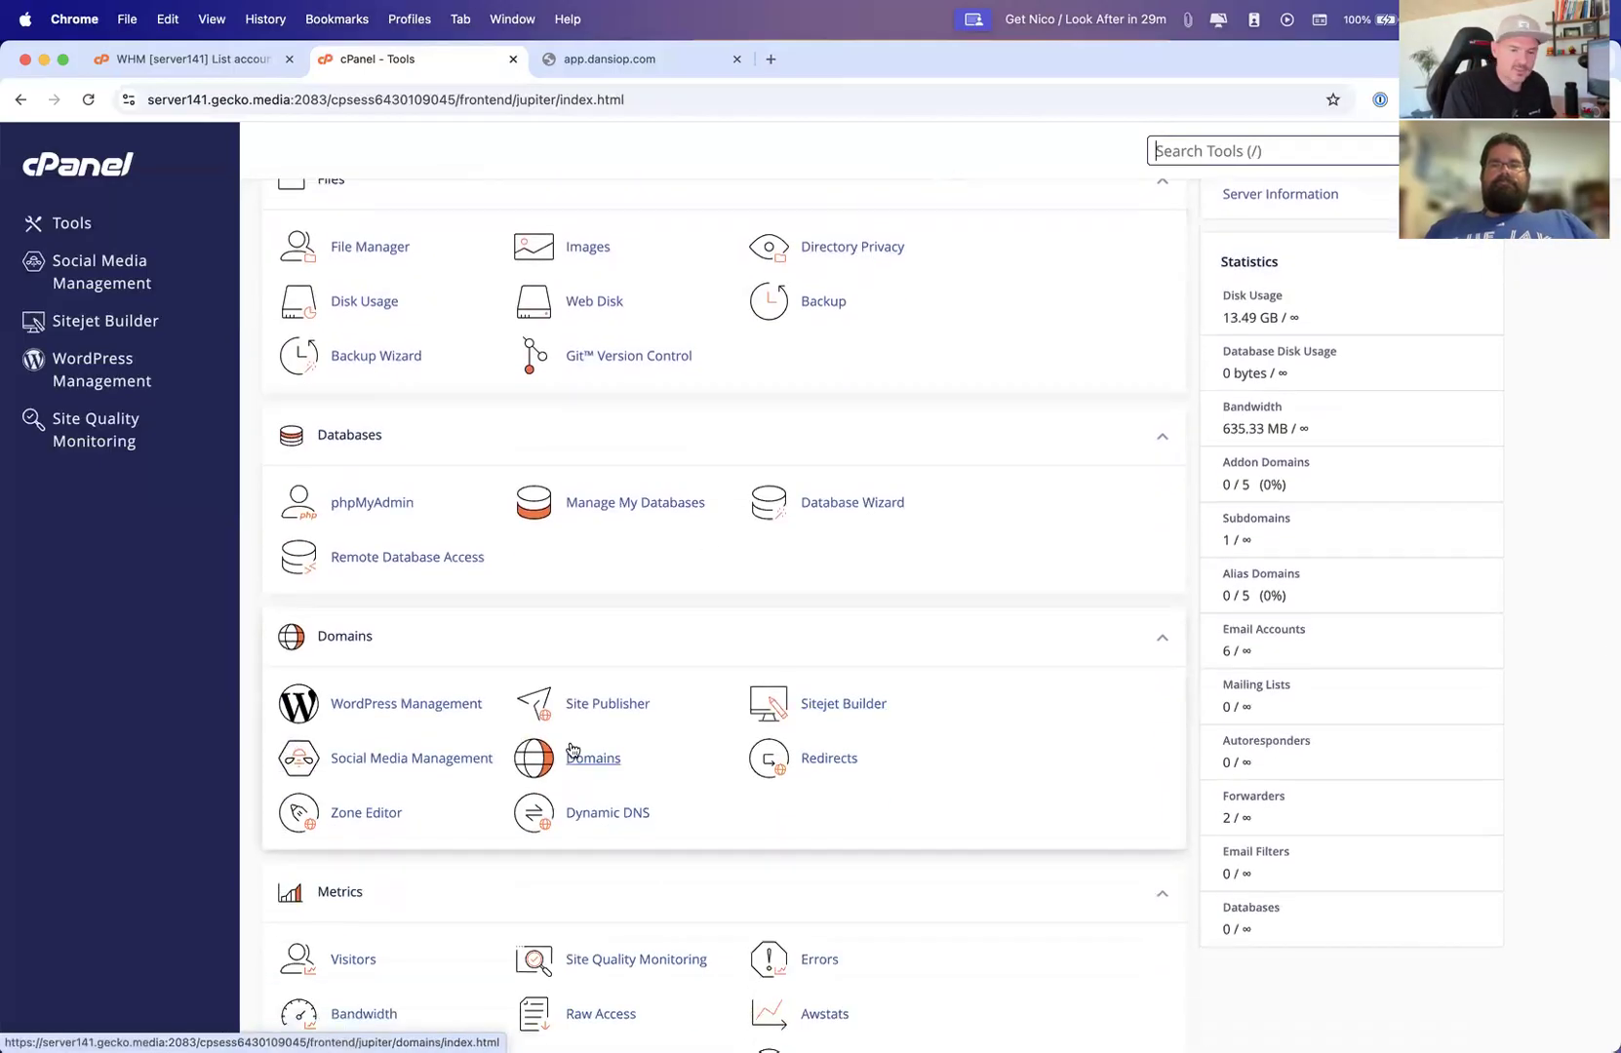
left_click(838, 759)
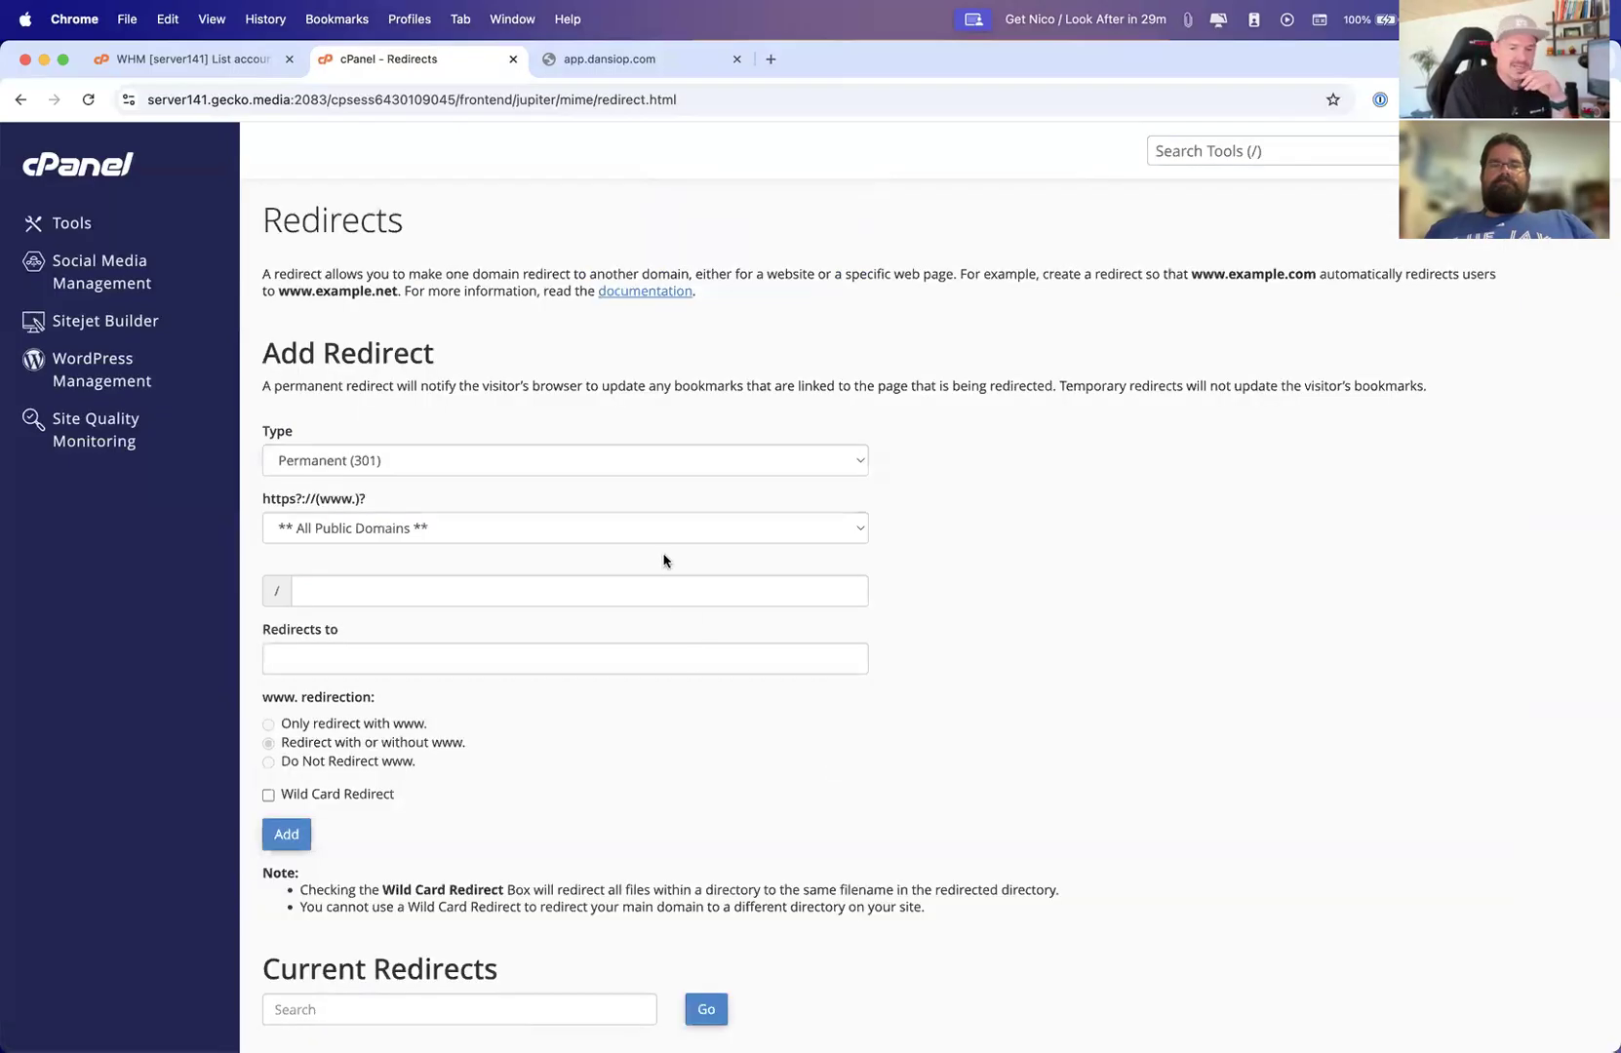
Review the Add Redirect form and its redirect type options, keeping Permanent (301)
scroll(663, 551, "down", 3)
scroll(663, 552, "up", 2)
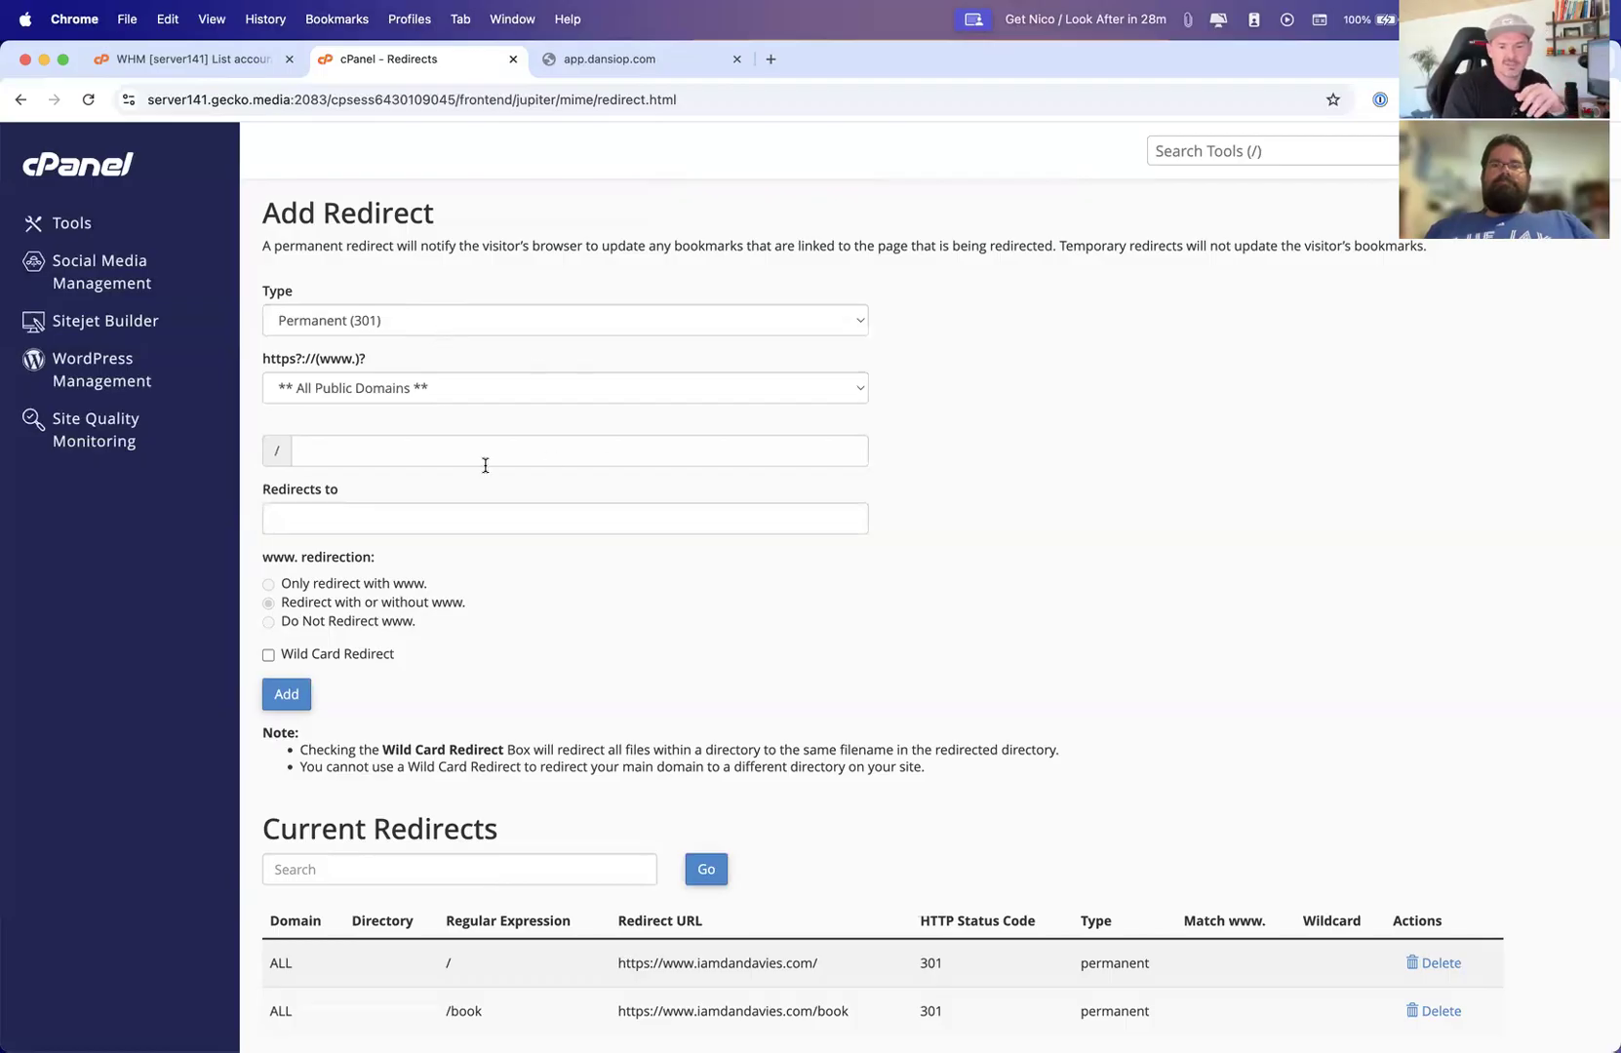
scroll(485, 465, "down", 1)
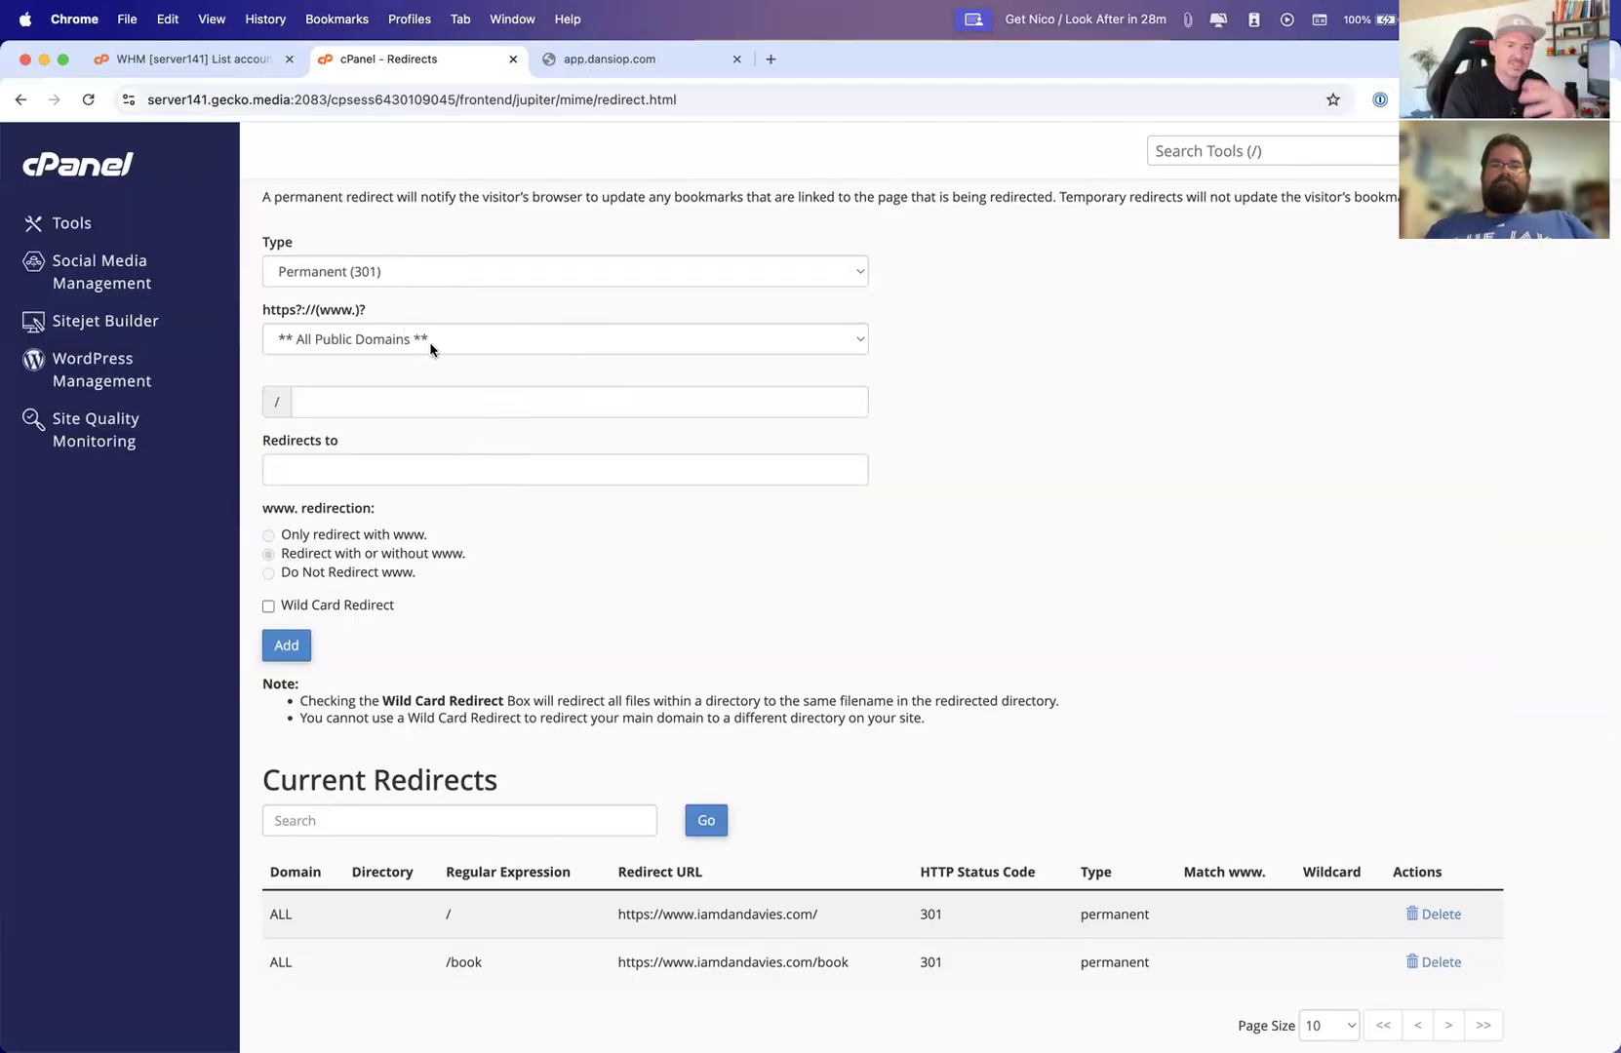
left_click(389, 267)
left_click(409, 266)
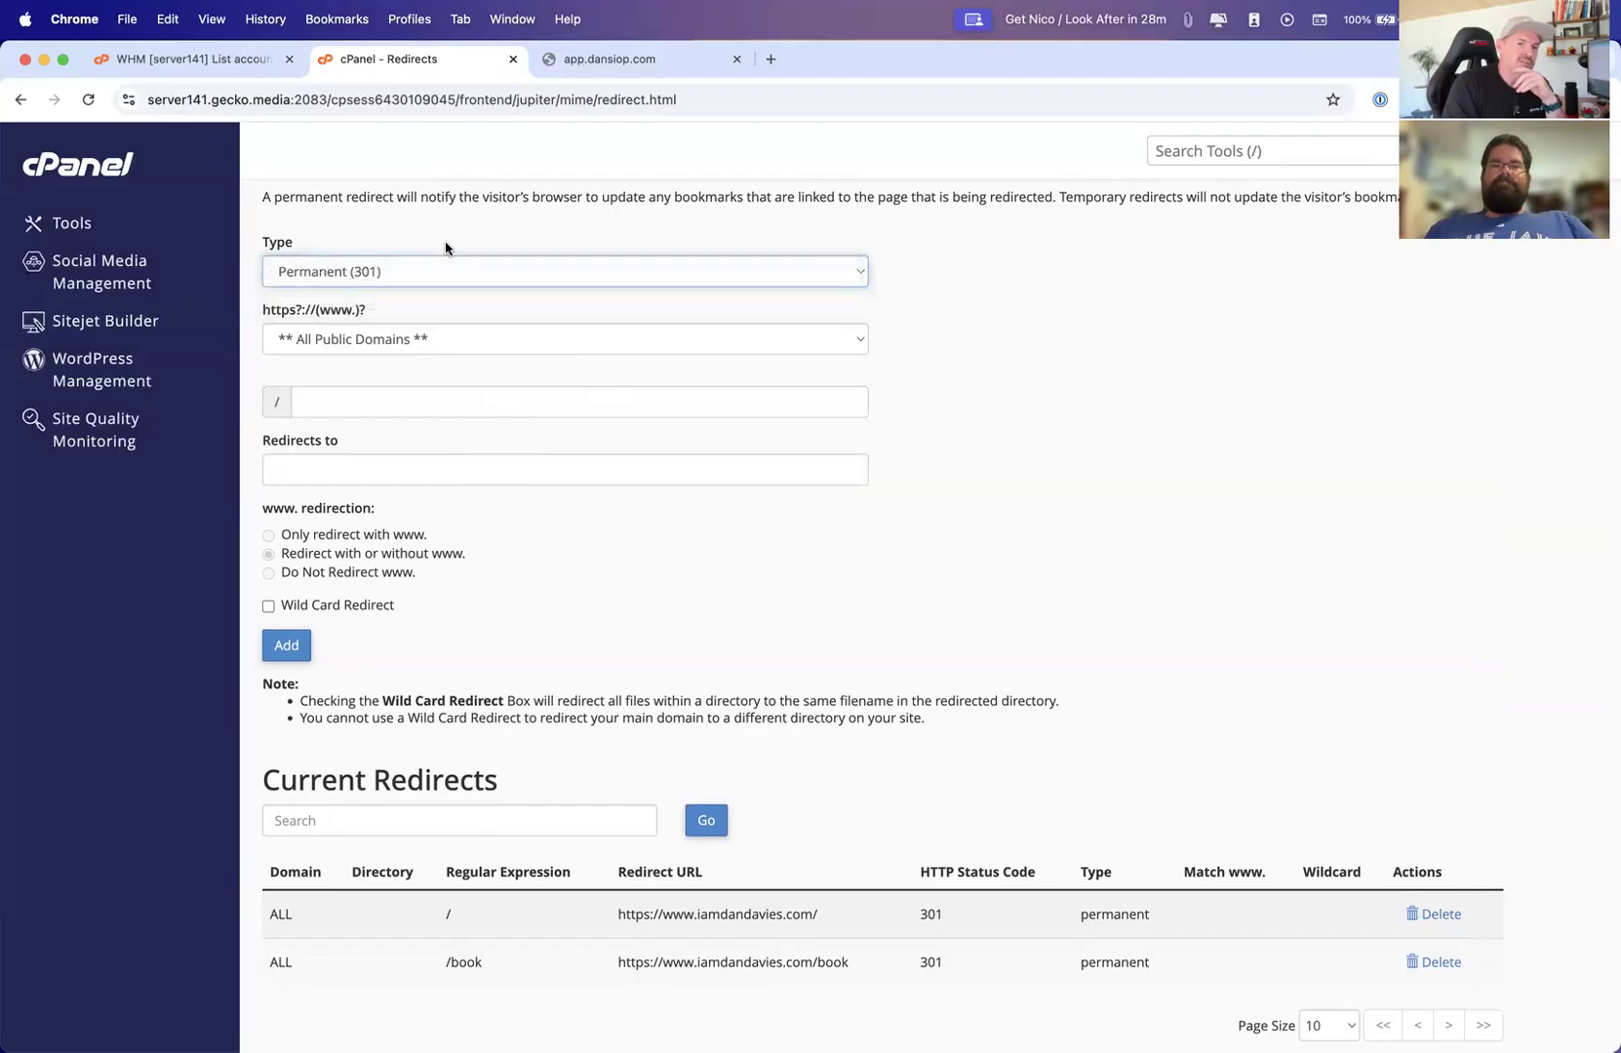
scroll(446, 248, "up", 3)
left_click(337, 389)
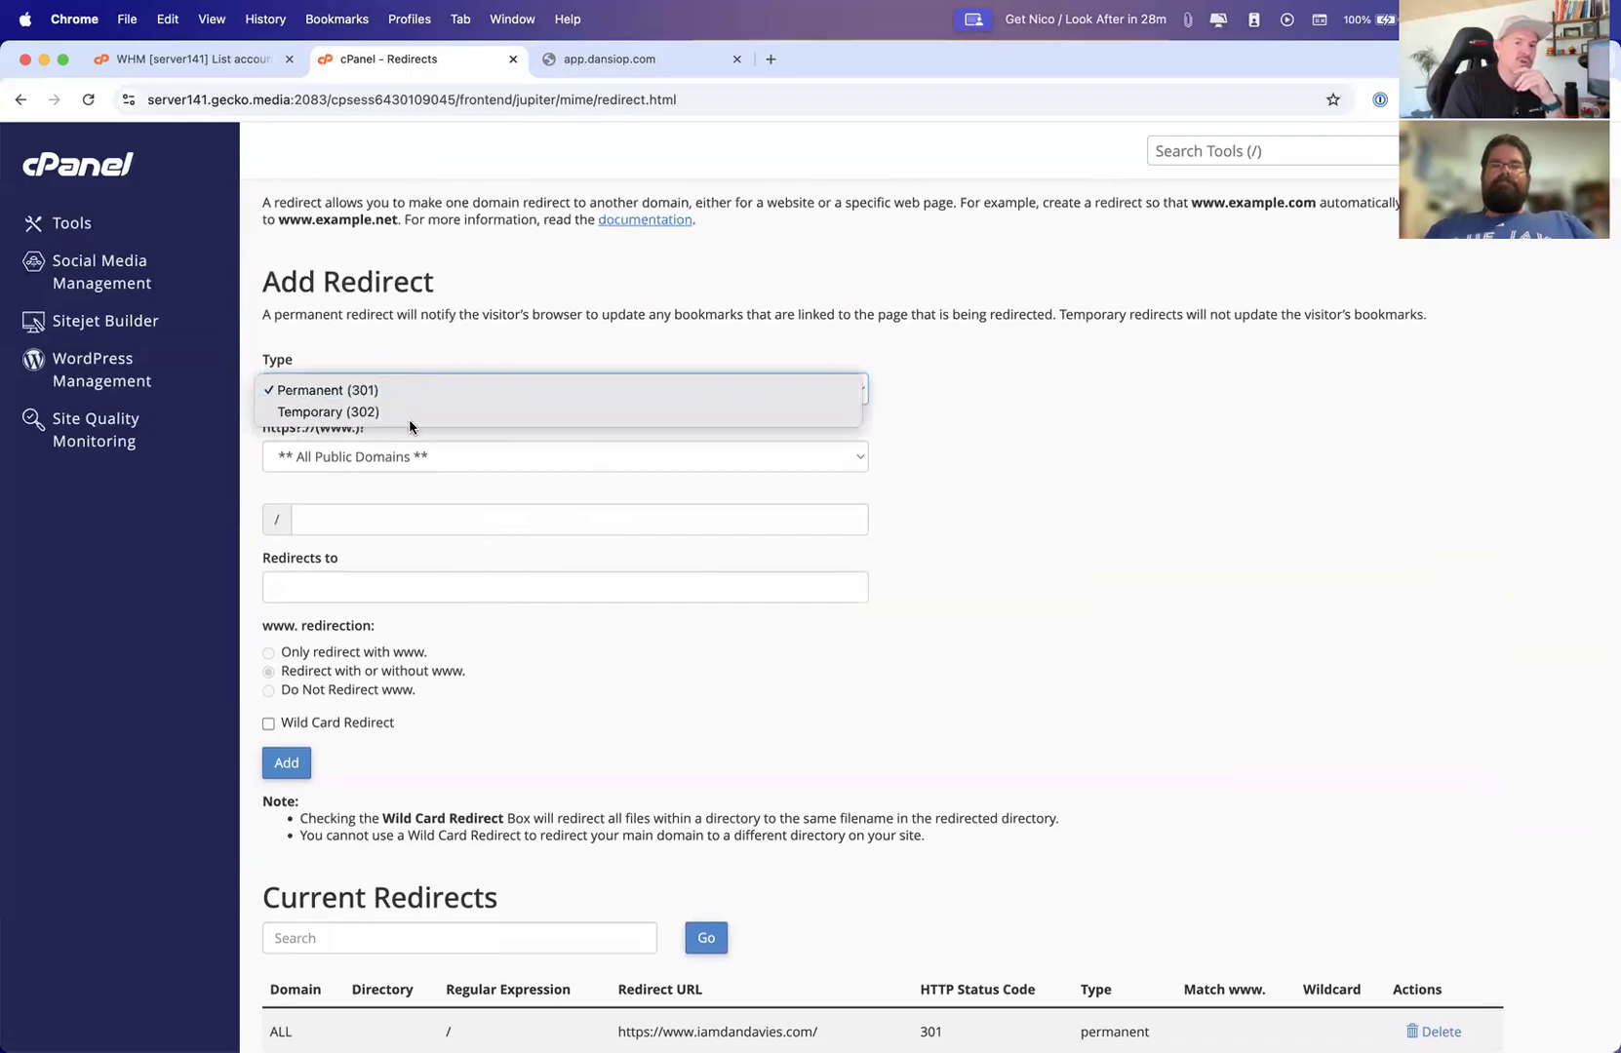
left_click(408, 339)
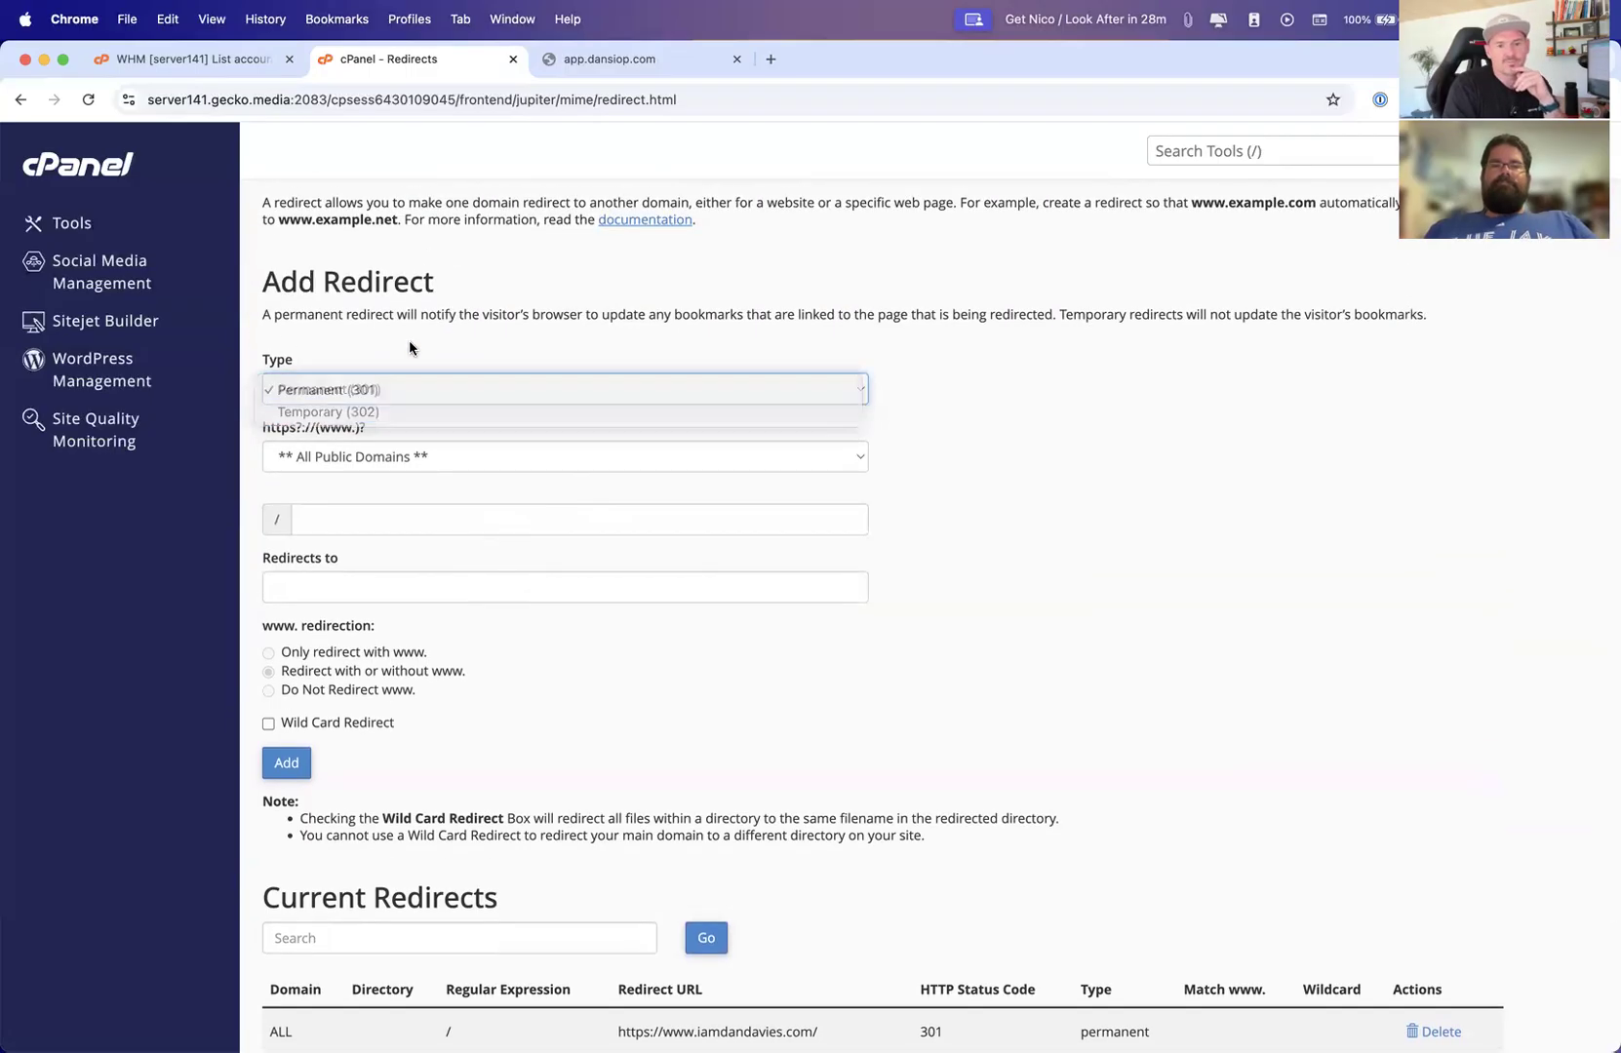
Set up a redirect from app.dansiop.com with dansiop.com as the target address
left_click(361, 451)
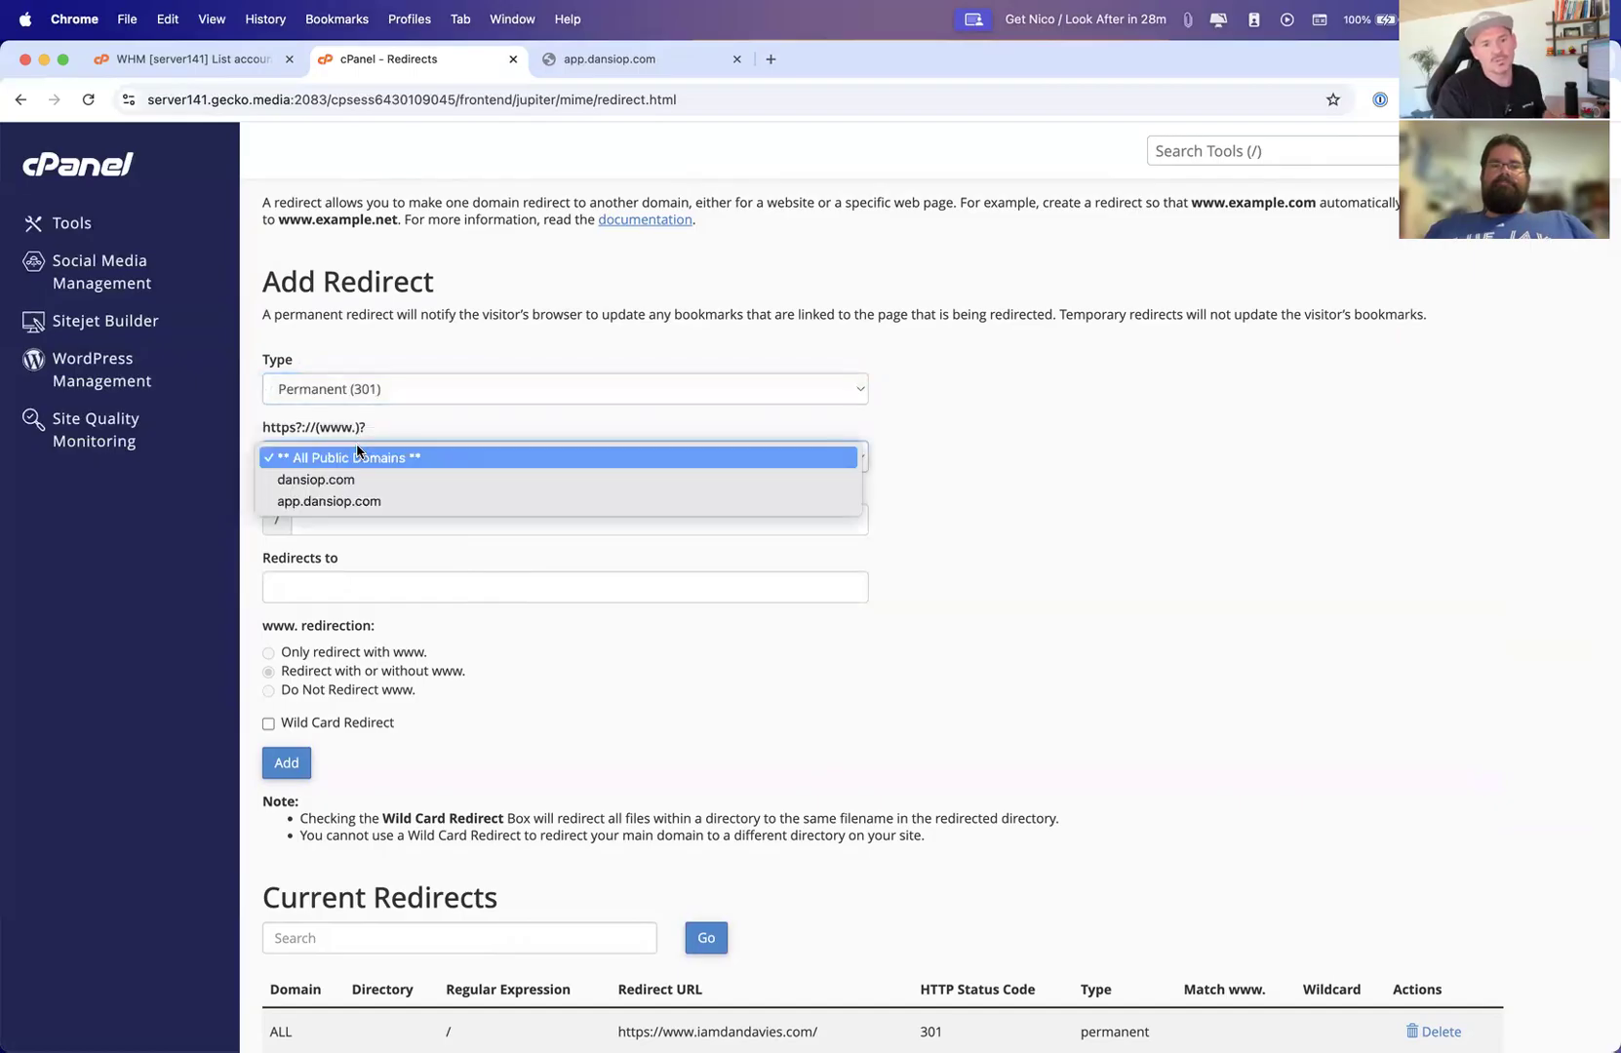
left_click(308, 503)
left_click(342, 527)
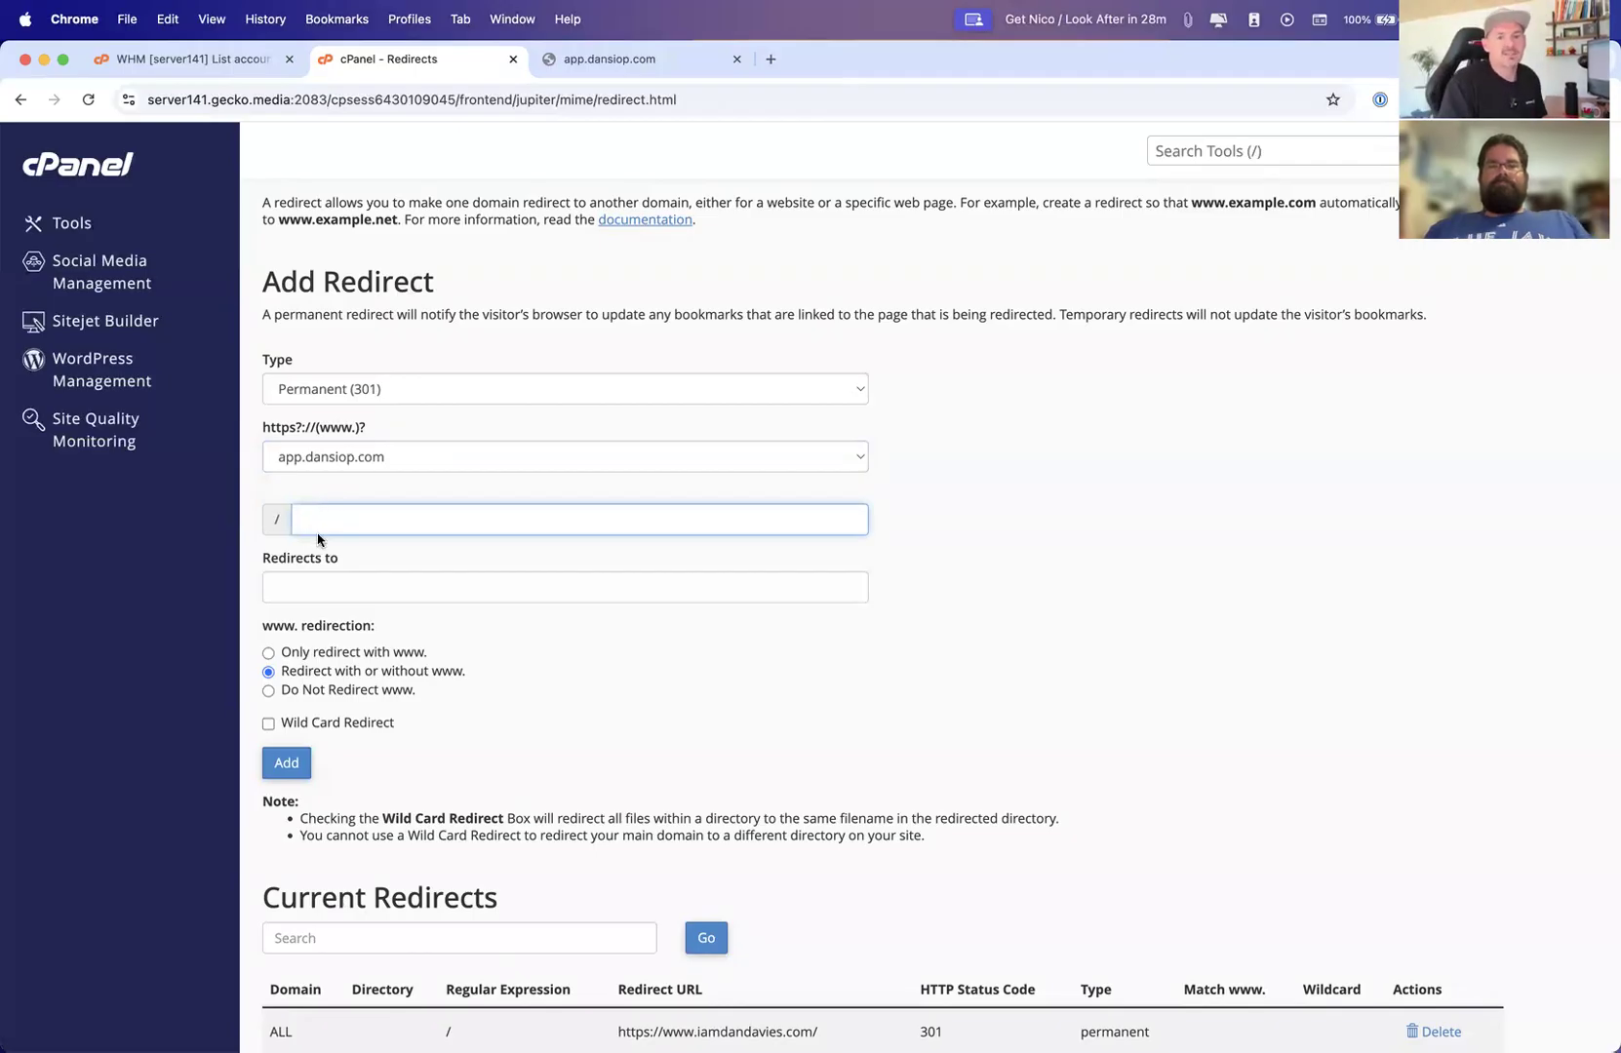
left_click(310, 585)
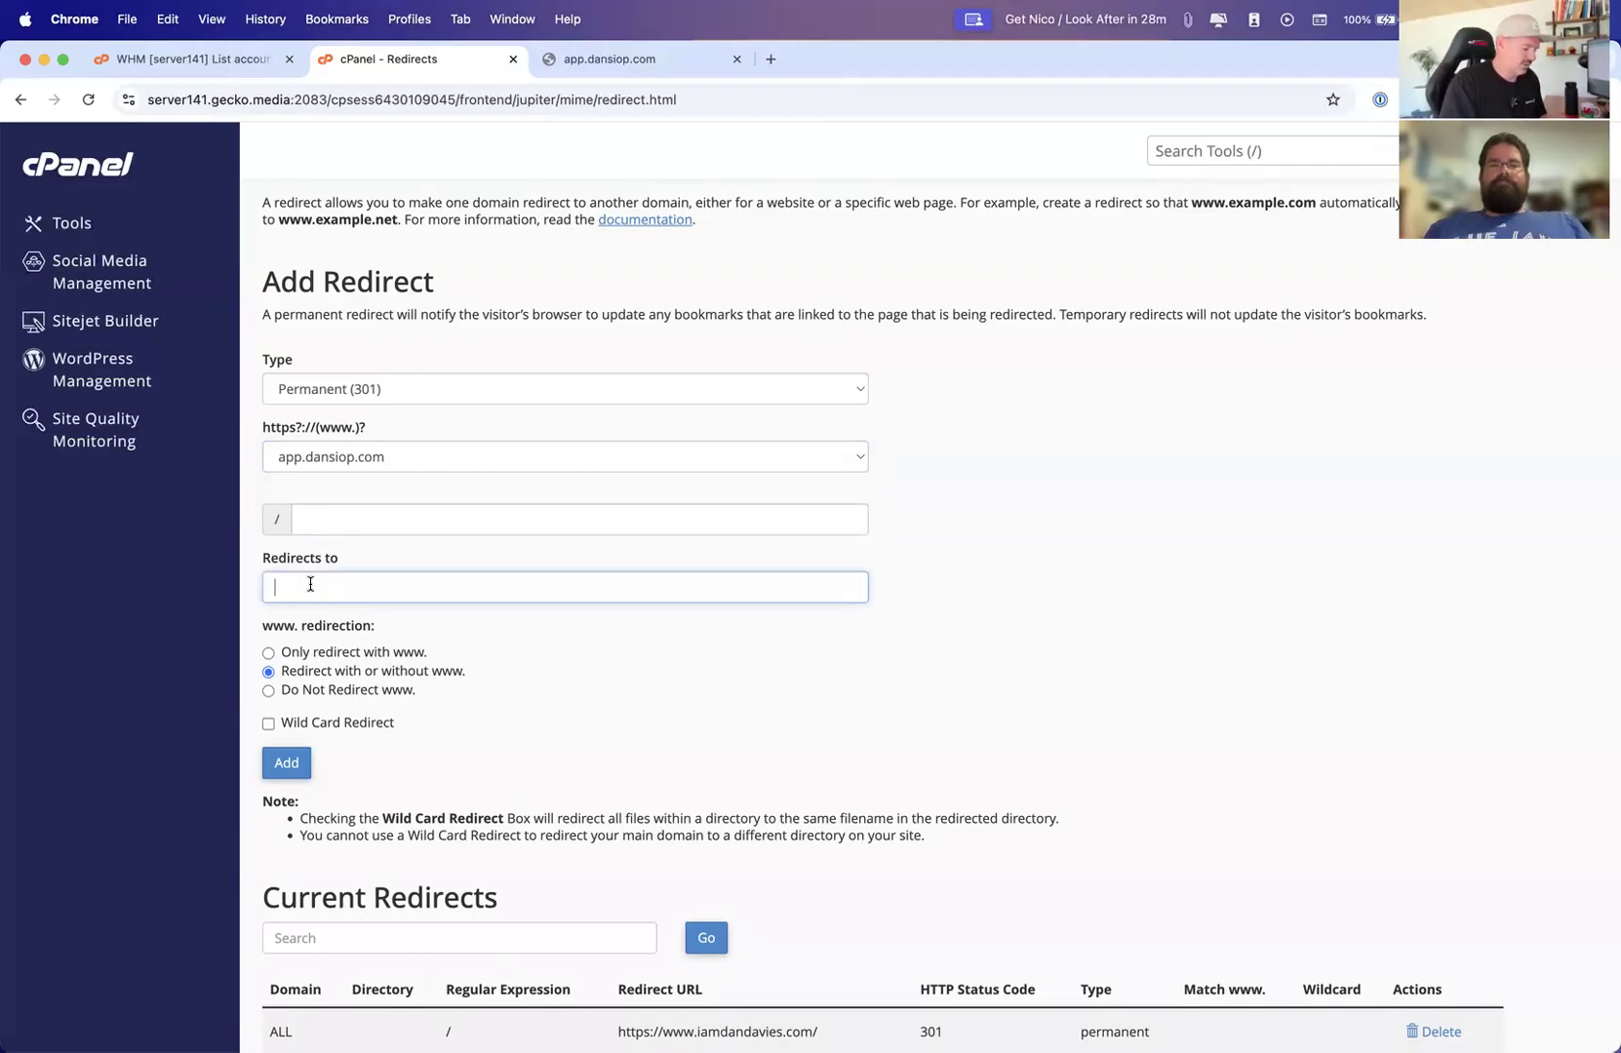
type("dansiop.com")
key("Tab")
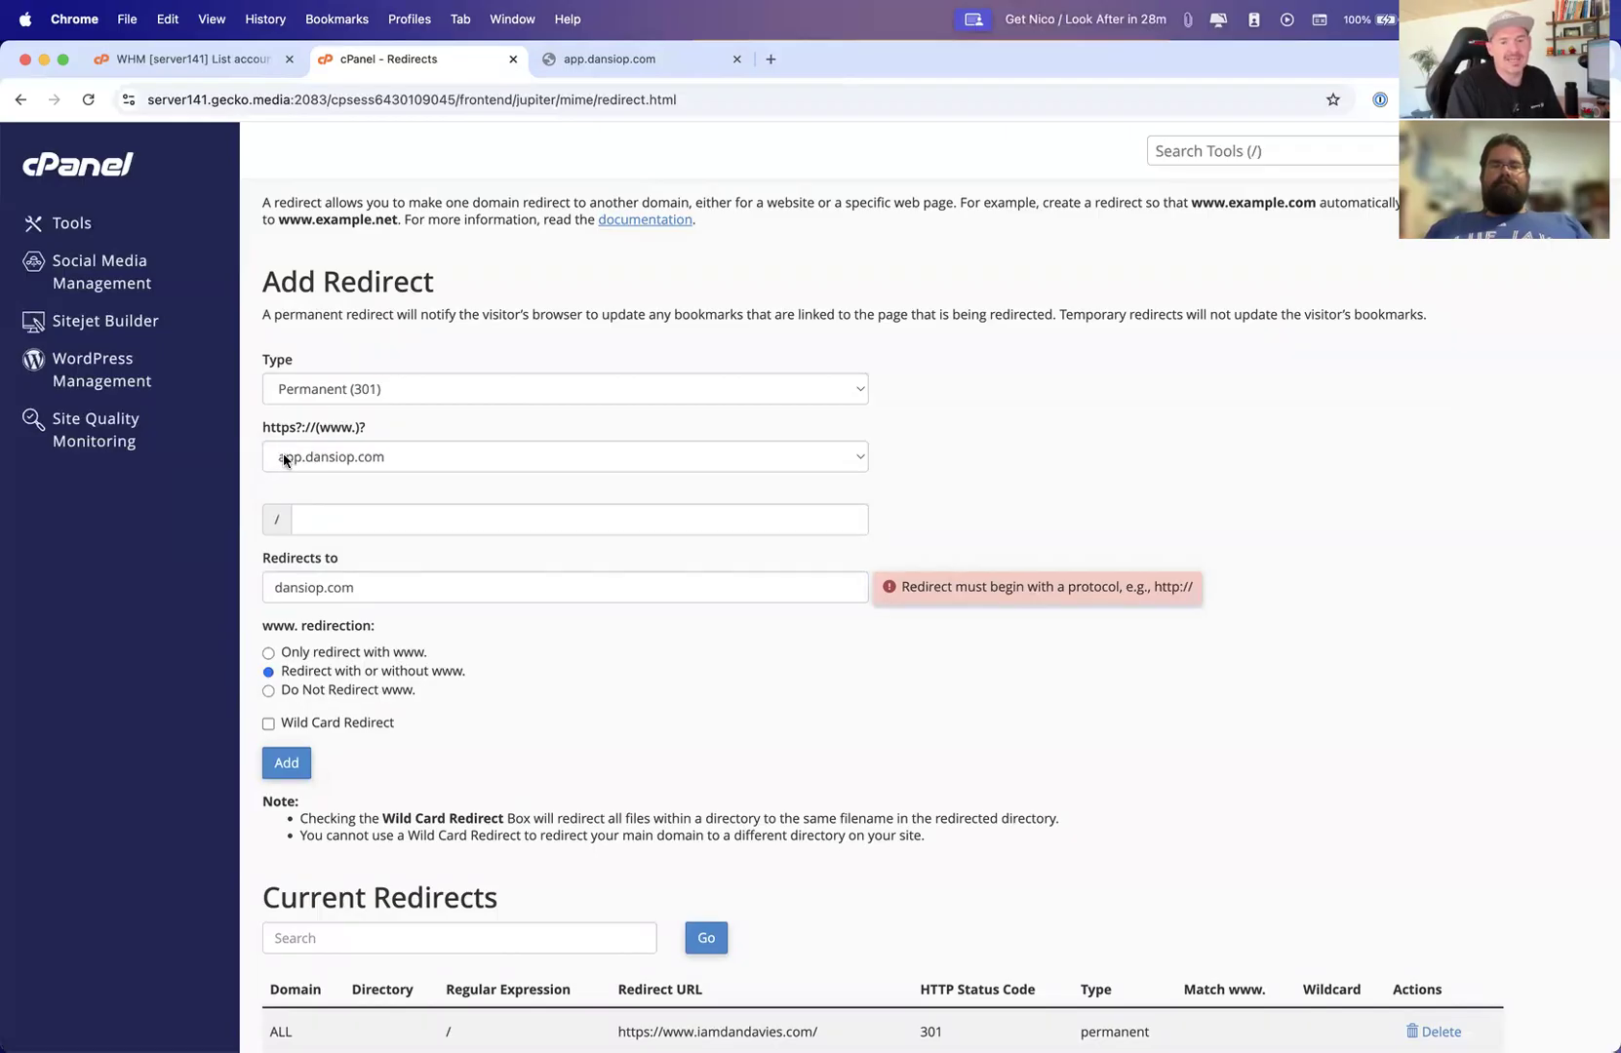
Try the www redirection options, leave Redirect with or without www, and enable Wild Card Redirect
left_click(269, 654)
left_click(268, 673)
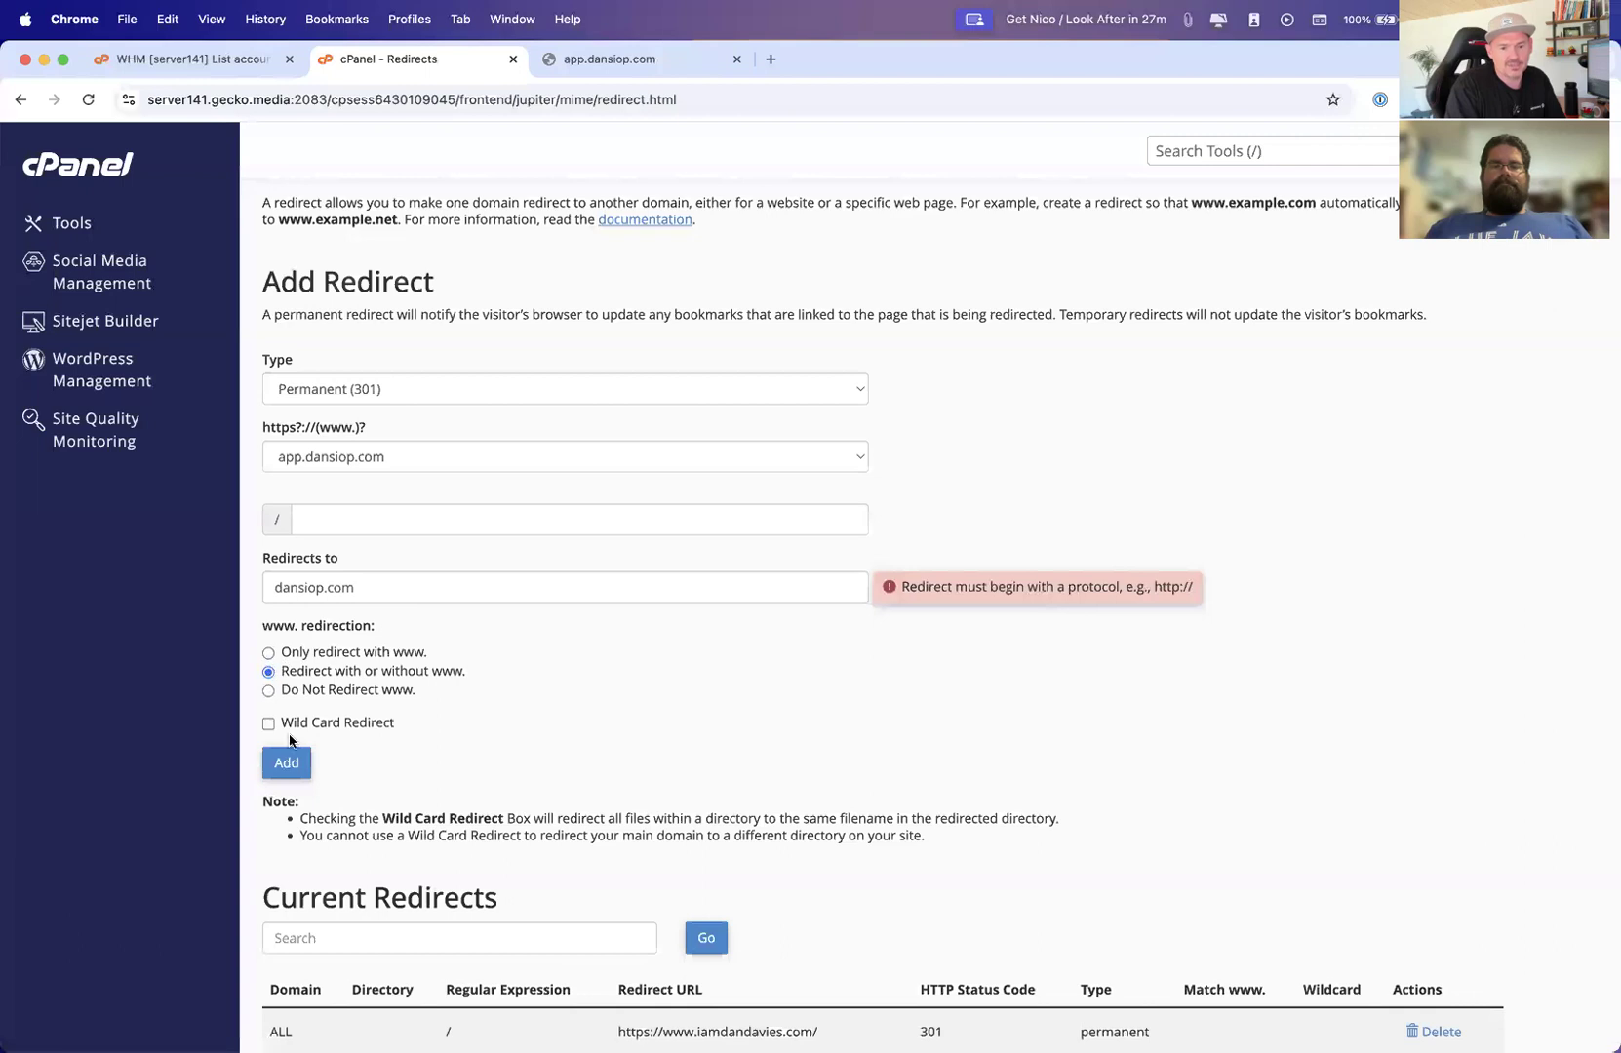
left_click(269, 725)
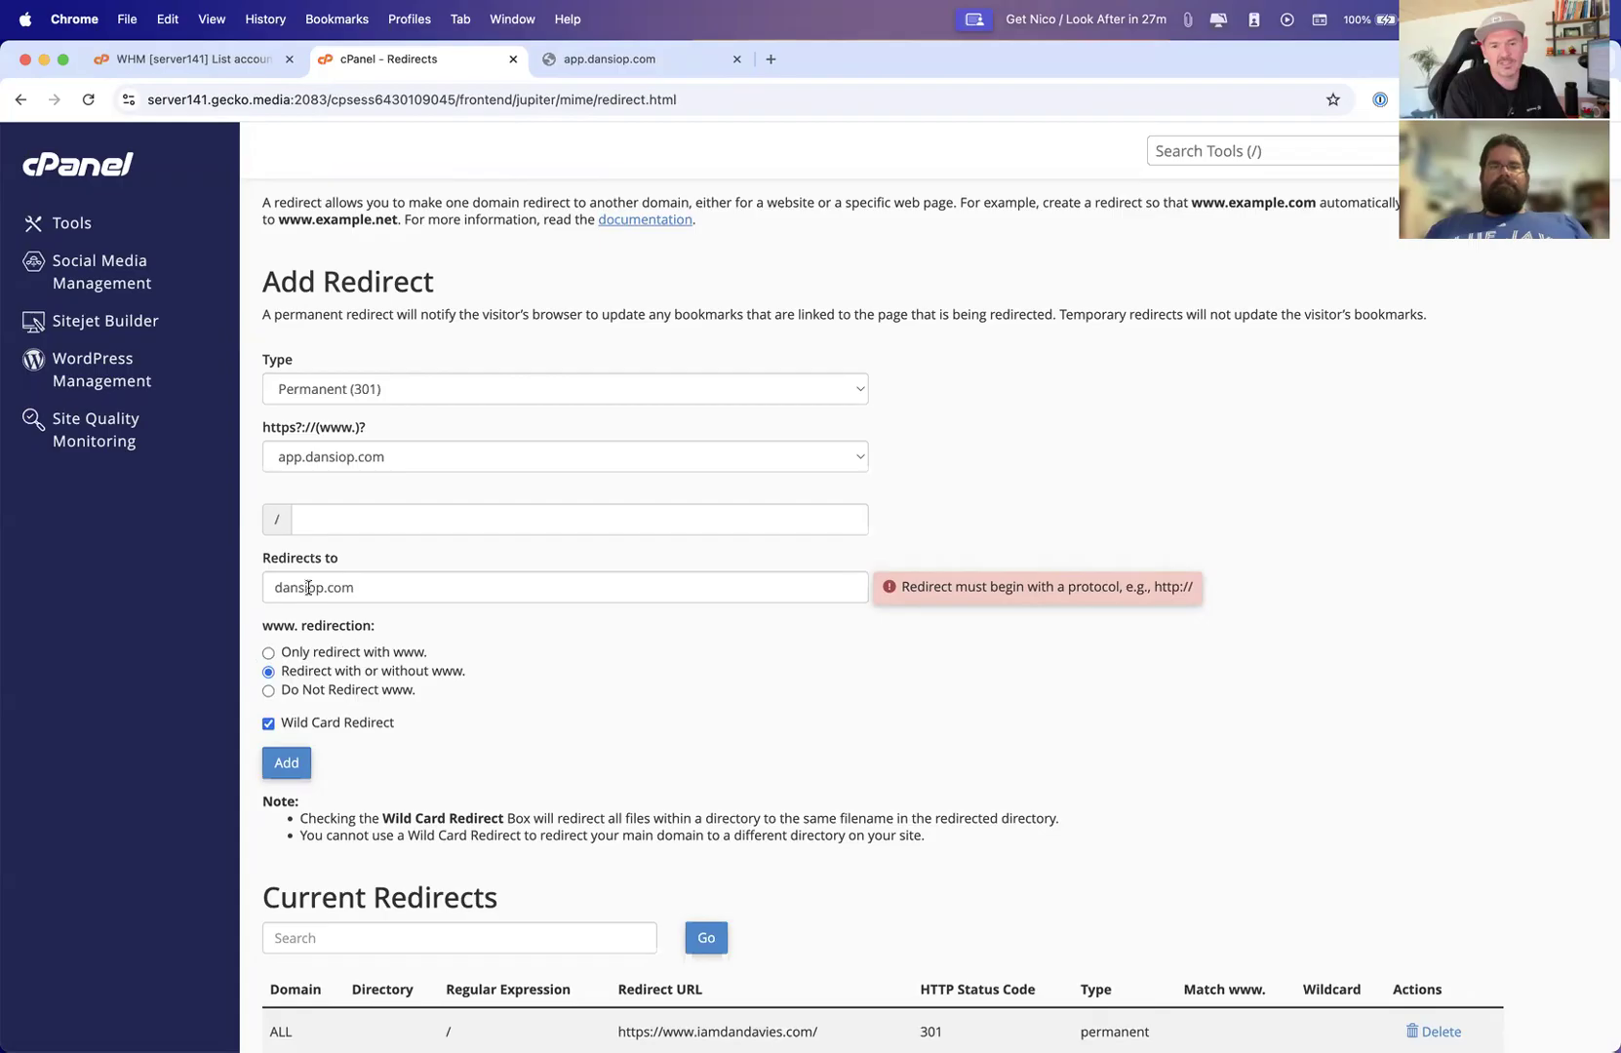
scroll(361, 609, "down", 1)
scroll(446, 641, "down", 2)
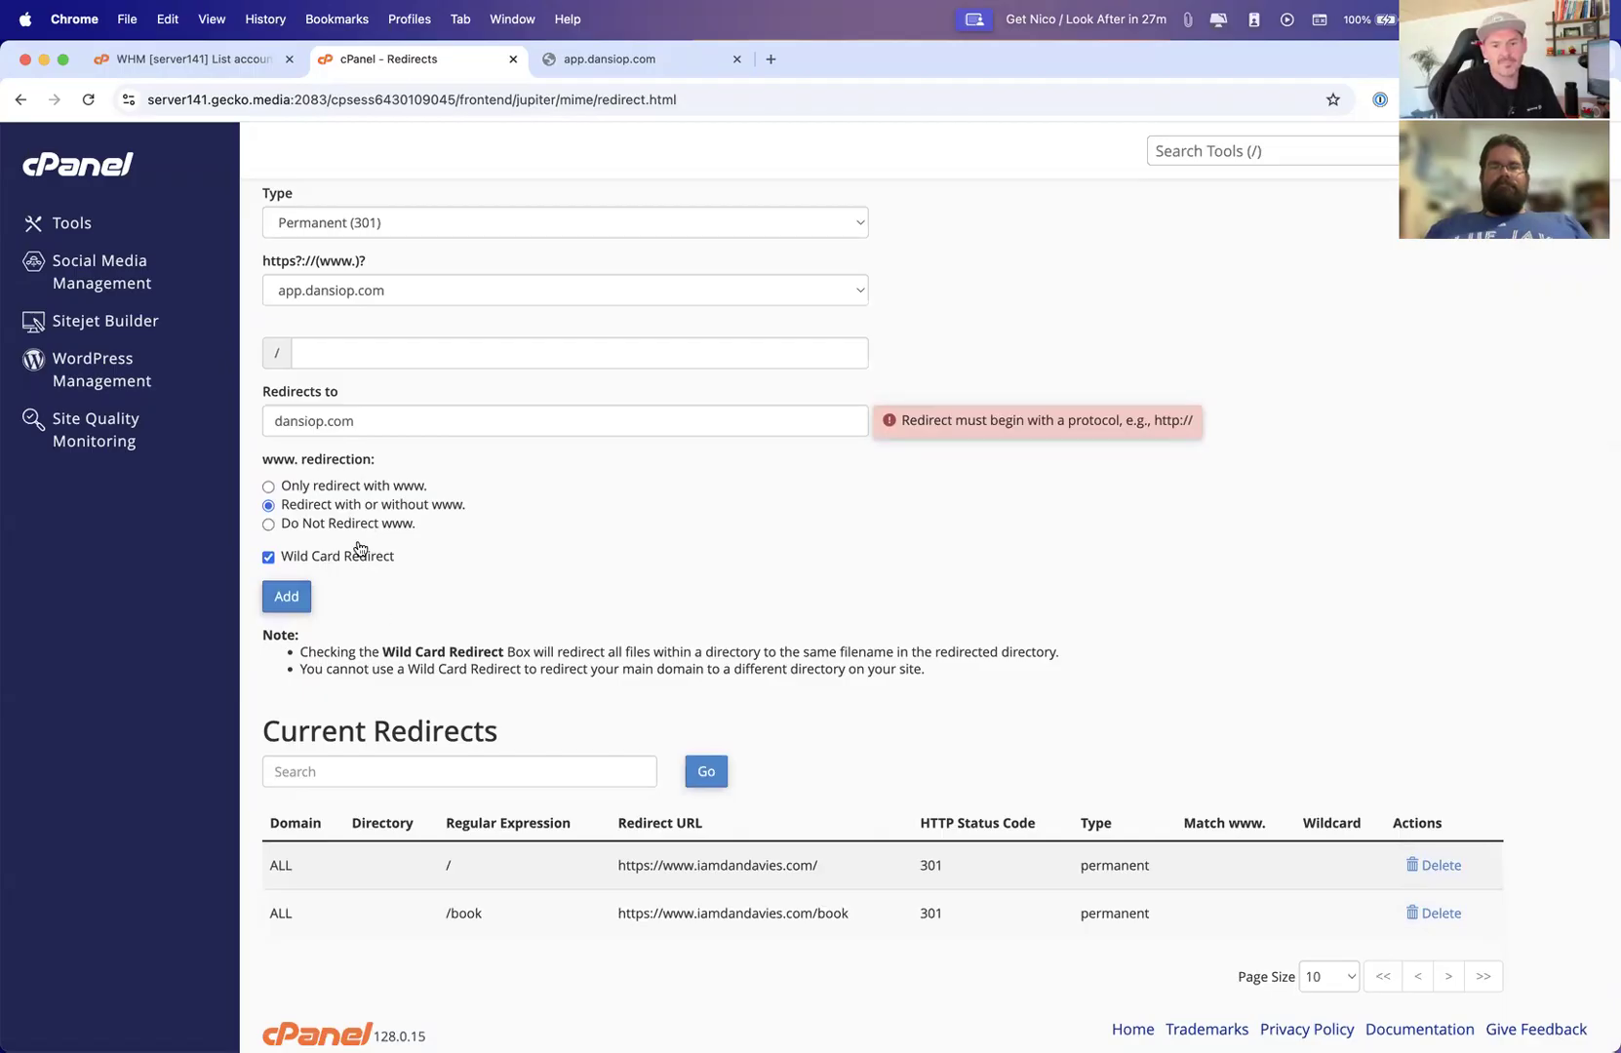
scroll(535, 537, "down", 1)
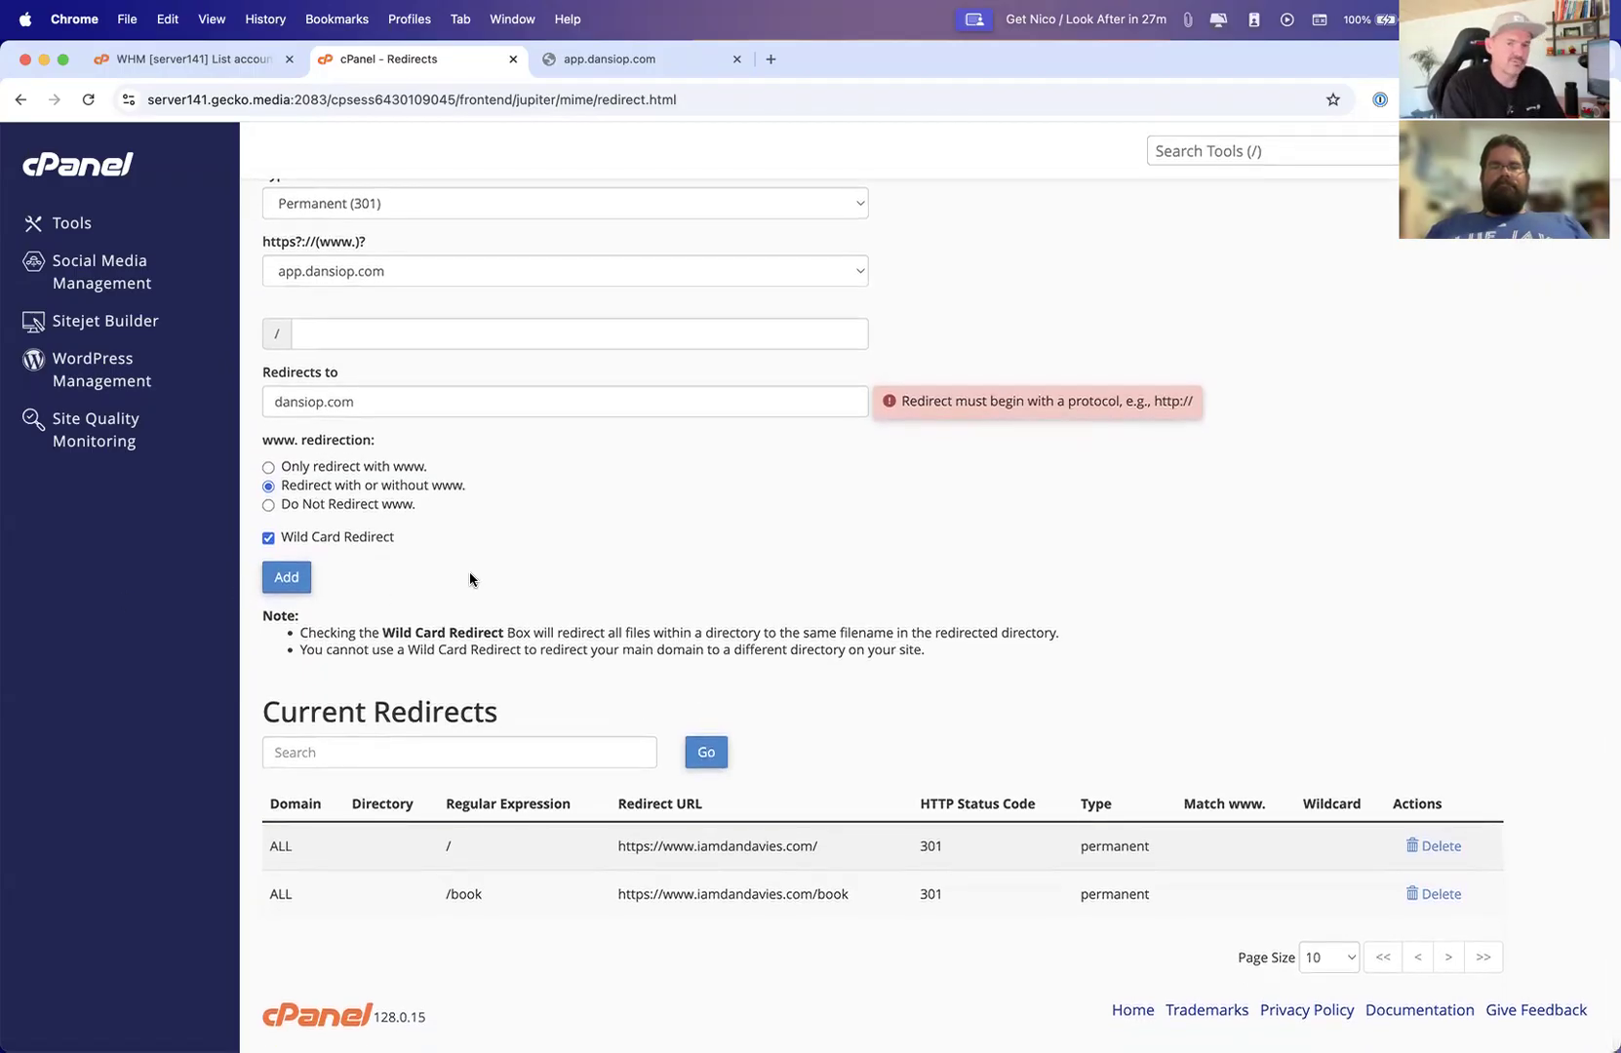
scroll(470, 572, "up", 5)
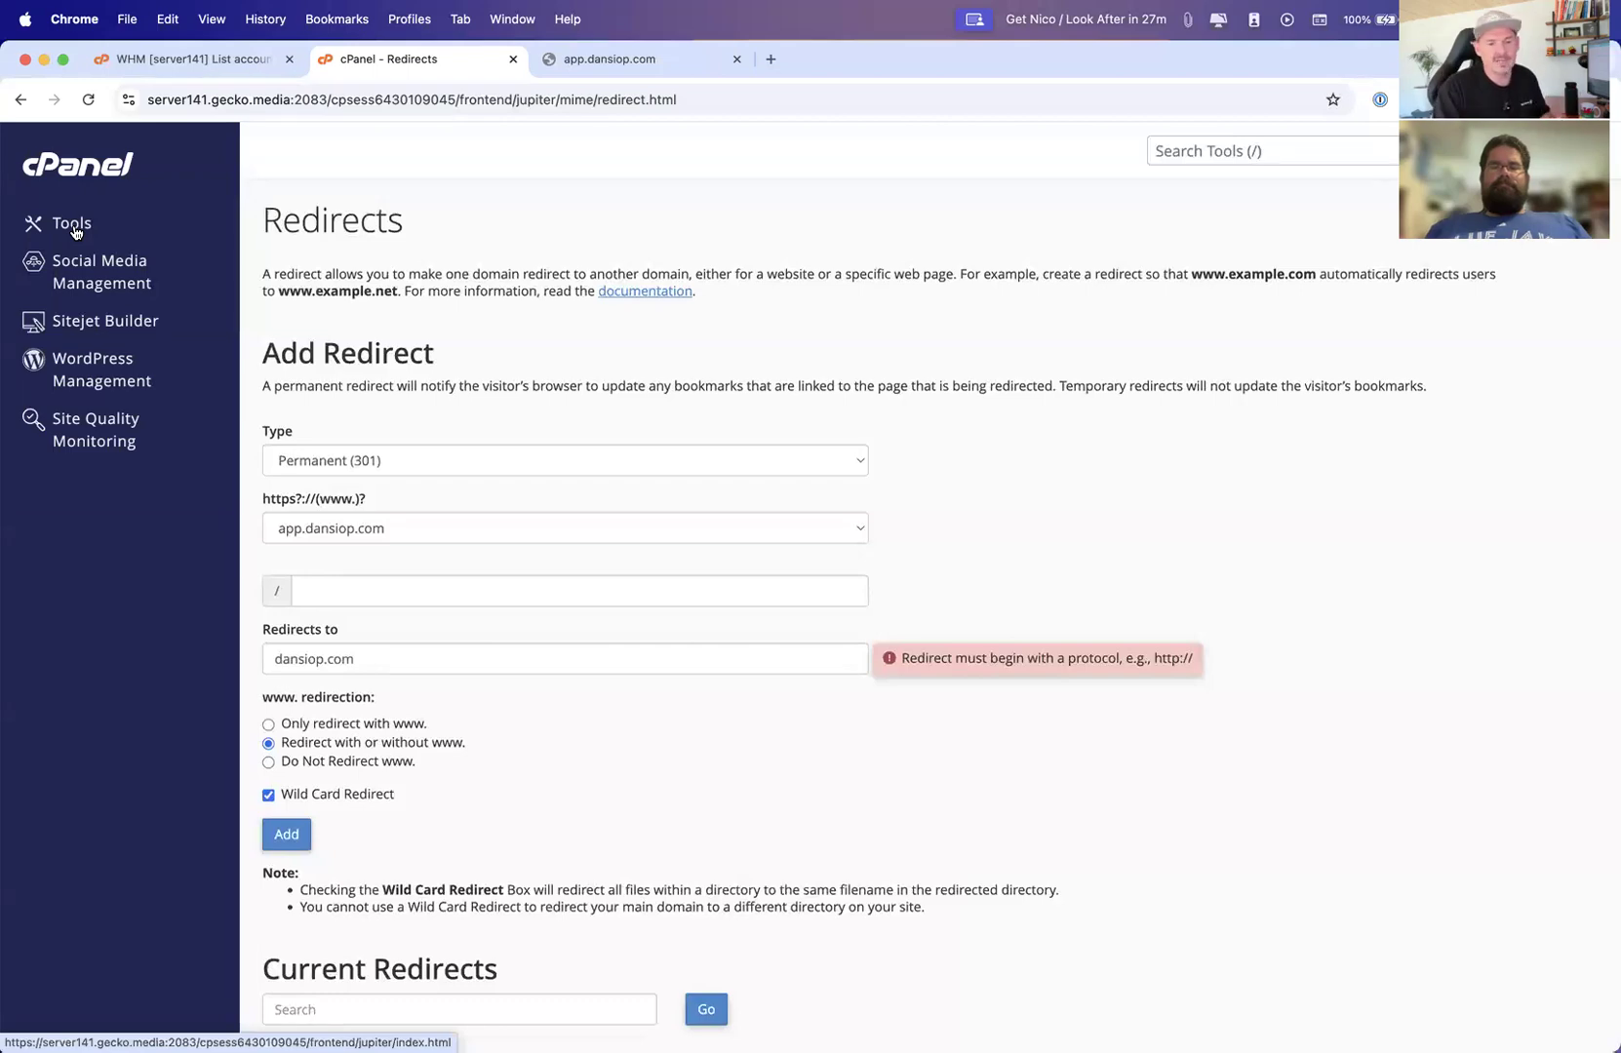
Open the Zone Editor, manage the dansiop.com zone, and highlight the main domain's A record
left_click(73, 226)
scroll(722, 801, "down", 3)
scroll(726, 802, "down", 7)
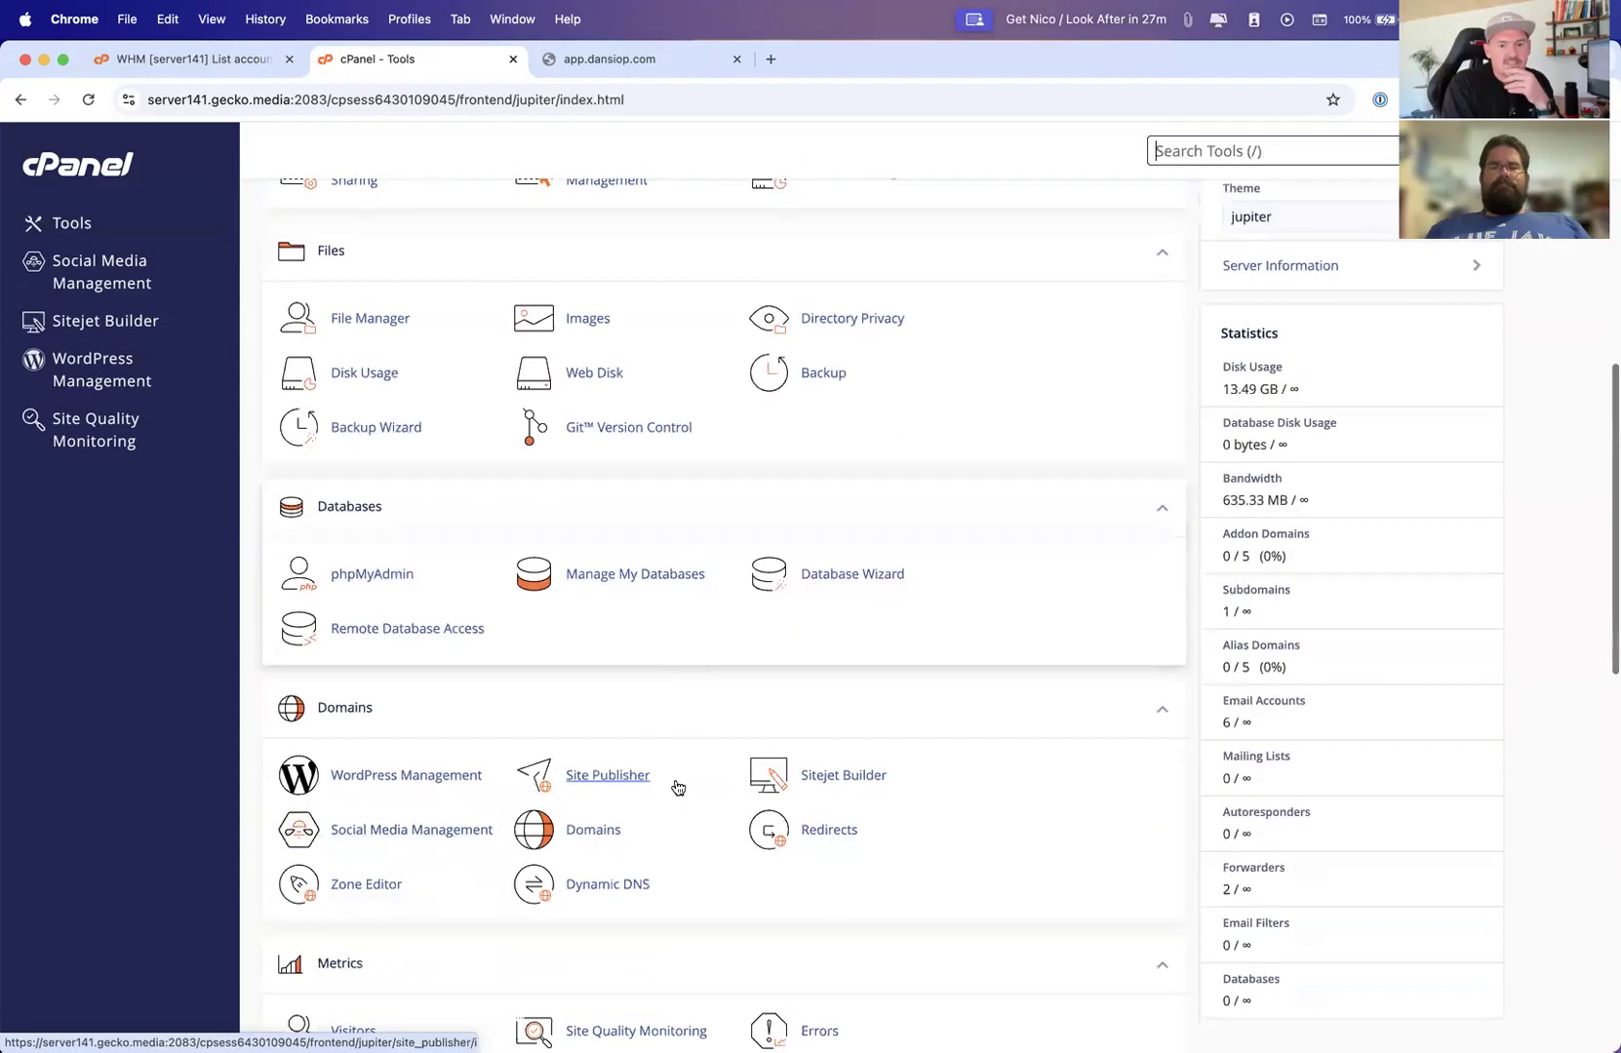
left_click(346, 707)
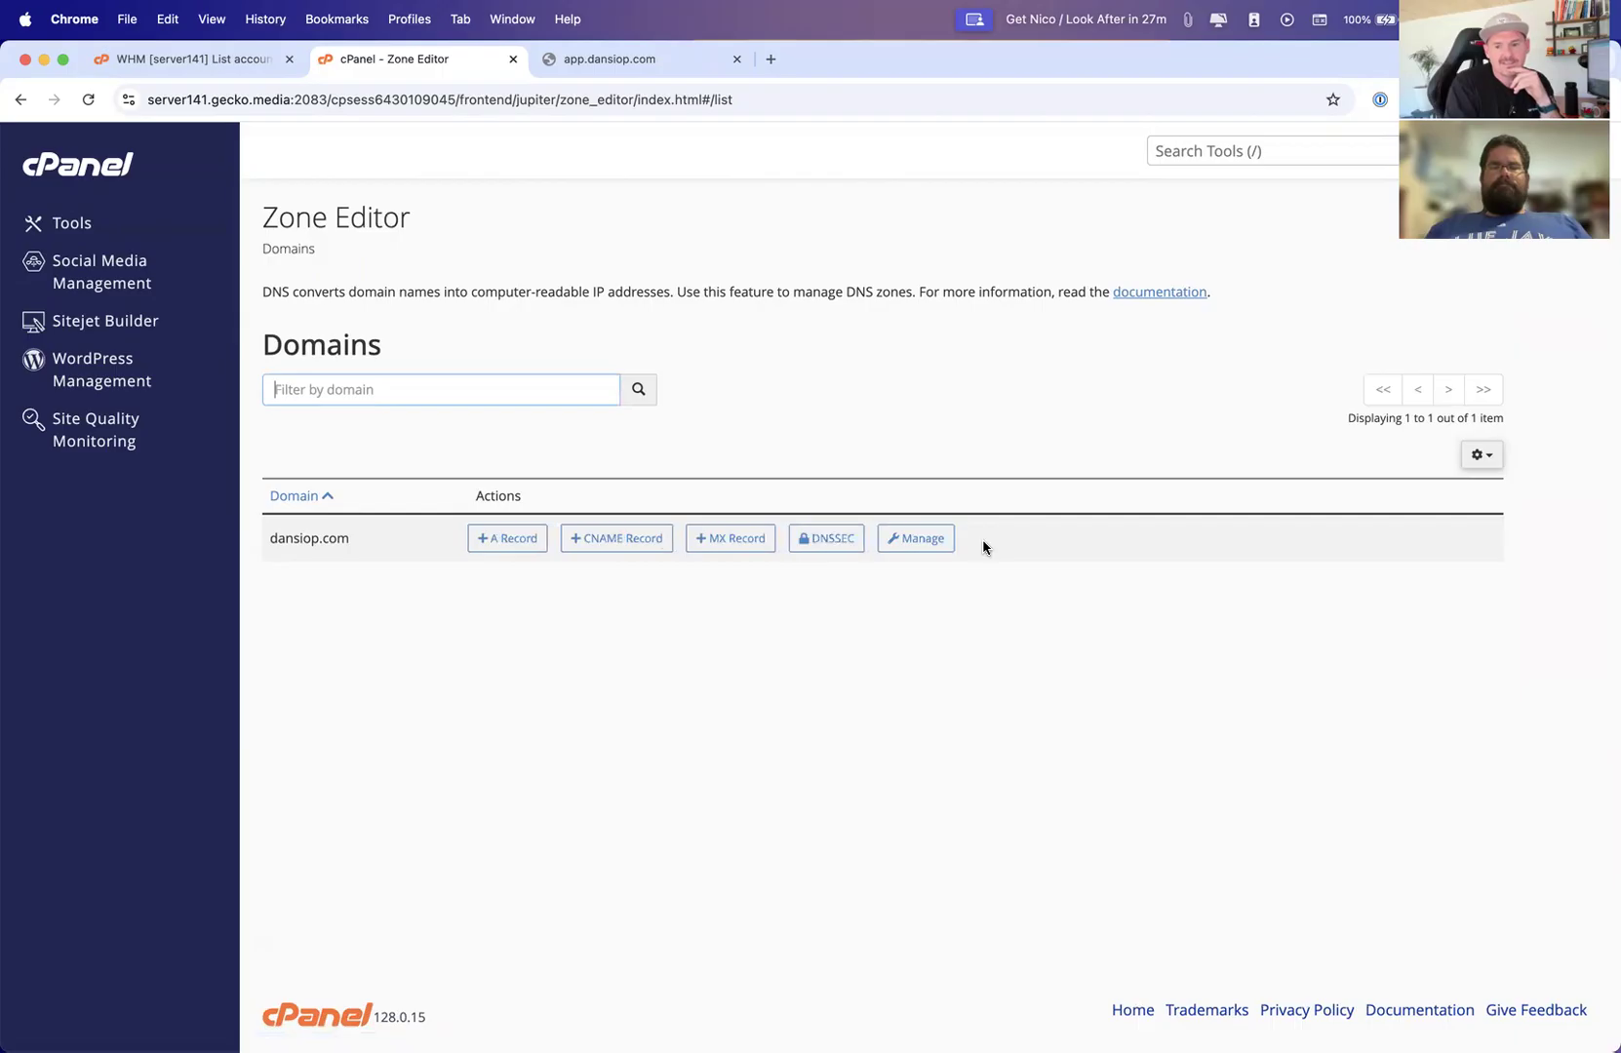
left_click(937, 542)
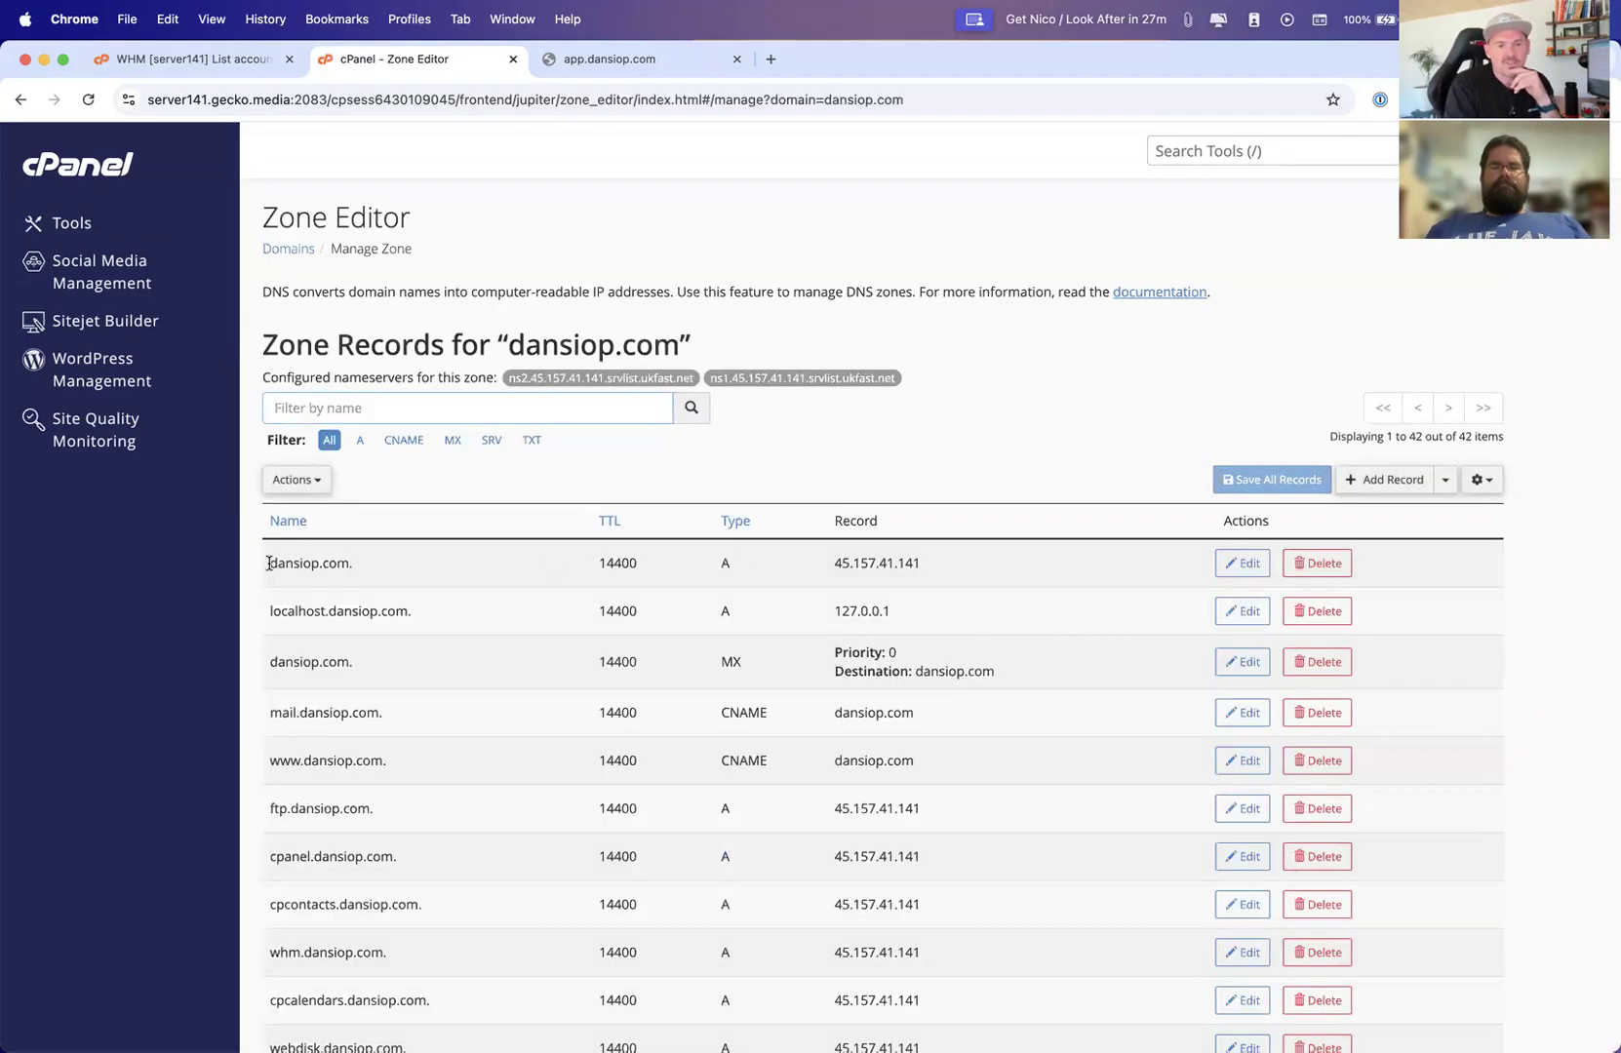
left_click_drag(270, 563, 532, 568)
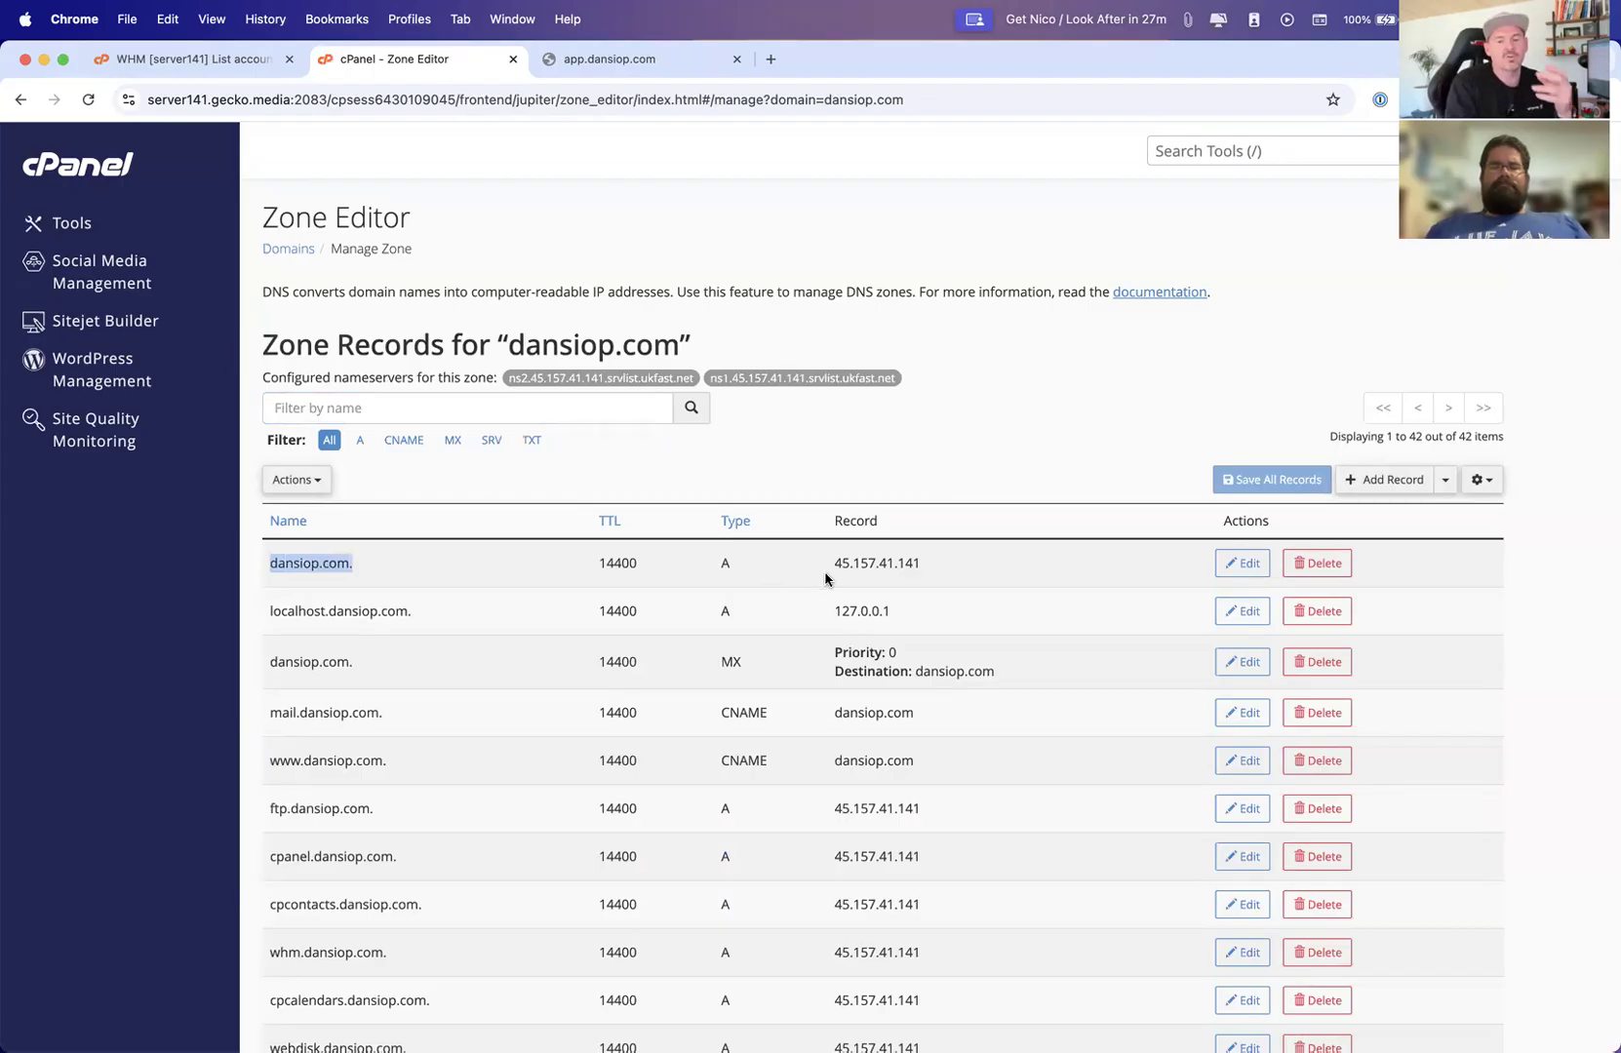
Go to cloudflare.com, accept all cookies, and log in to the Cloudflare dashboard
left_click(627, 59)
left_click(602, 102)
type("cloud")
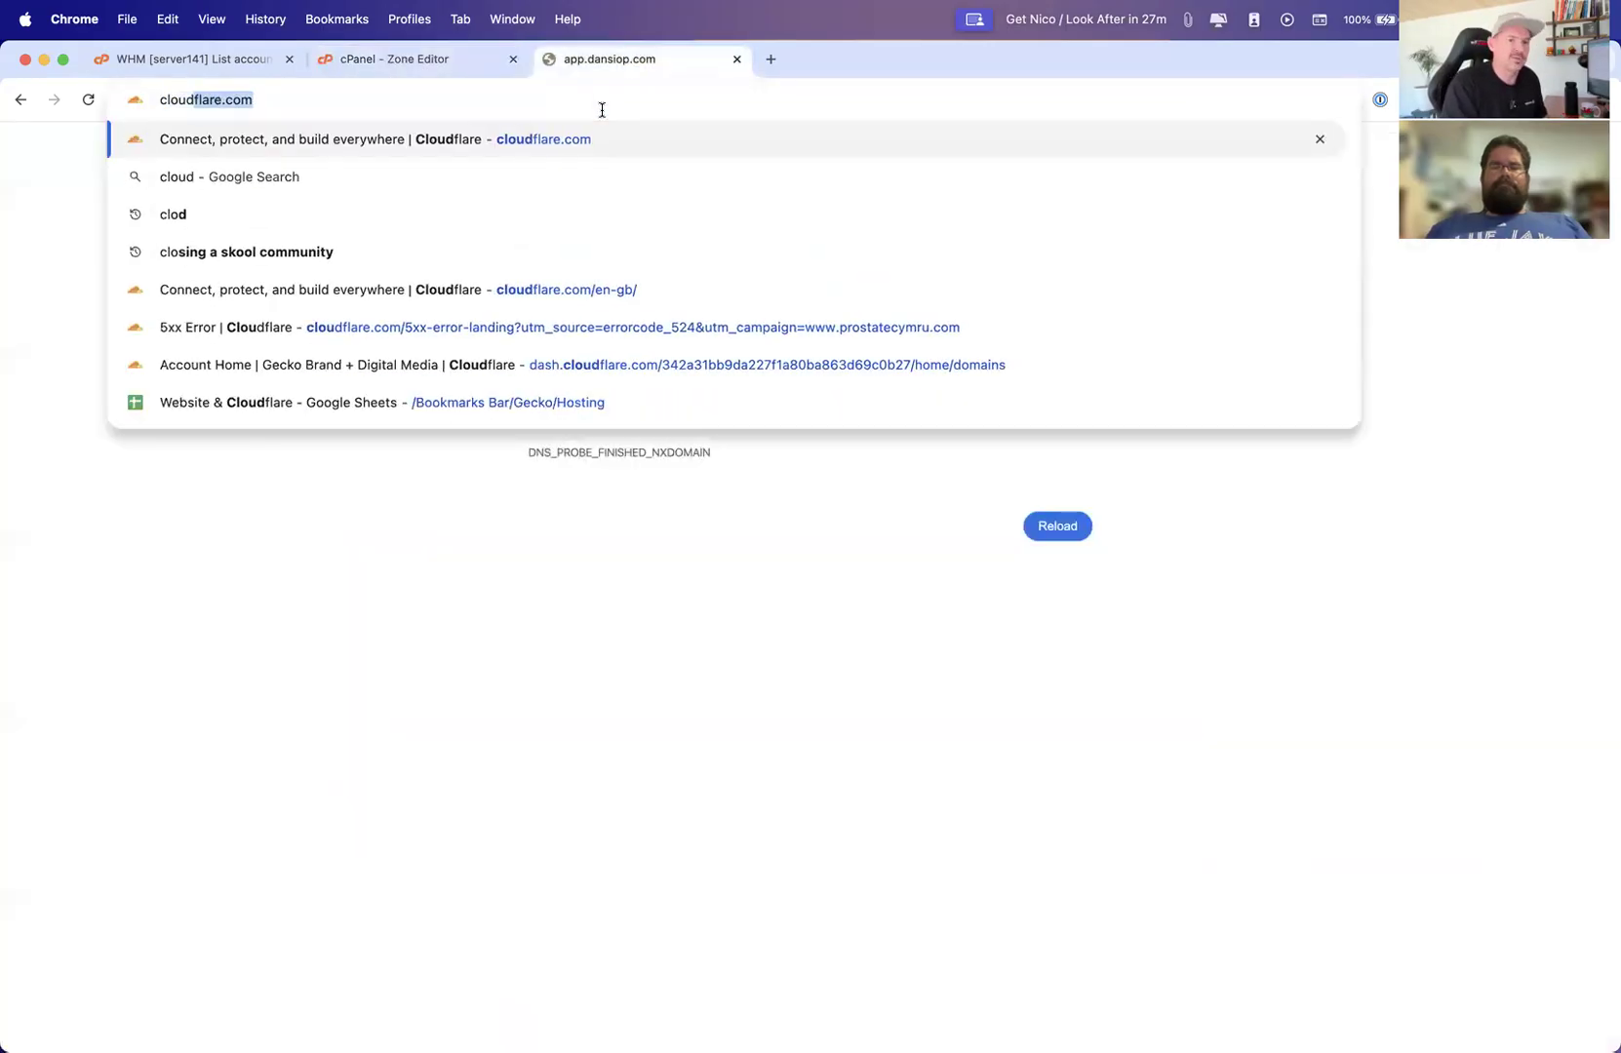
key("Return")
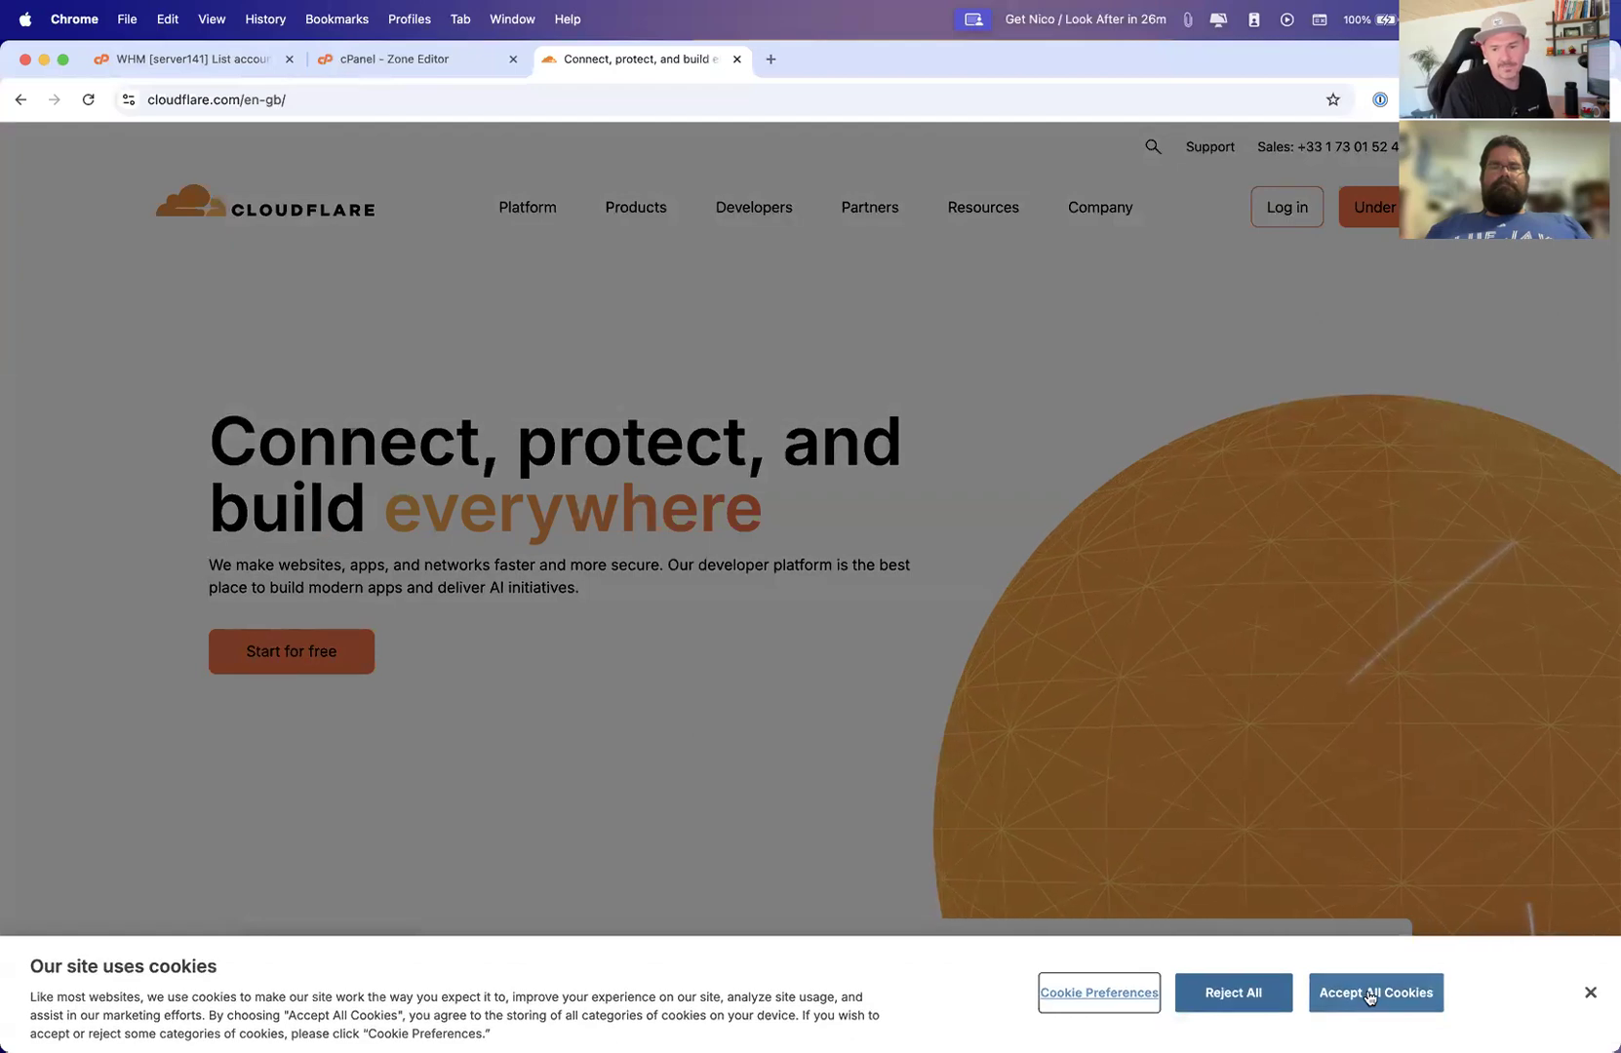
left_click(1373, 995)
left_click(1287, 208)
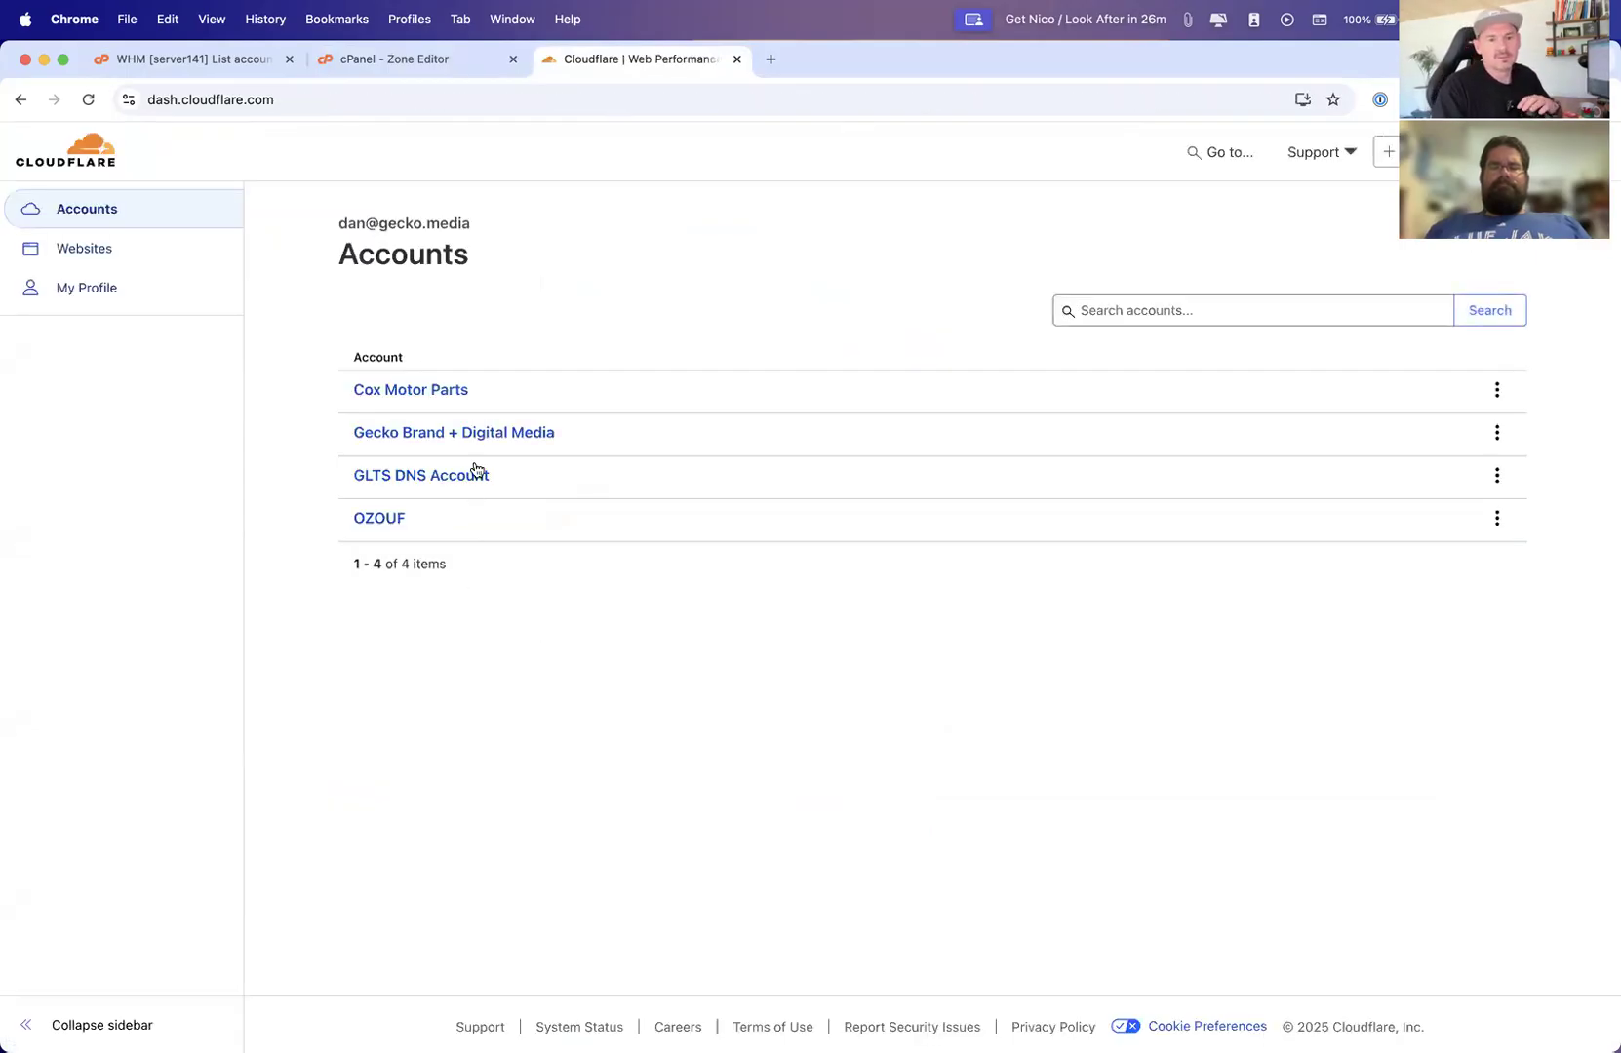
Open the Gecko Brand + Digital Media account and search its domains for dansiop
left_click(480, 435)
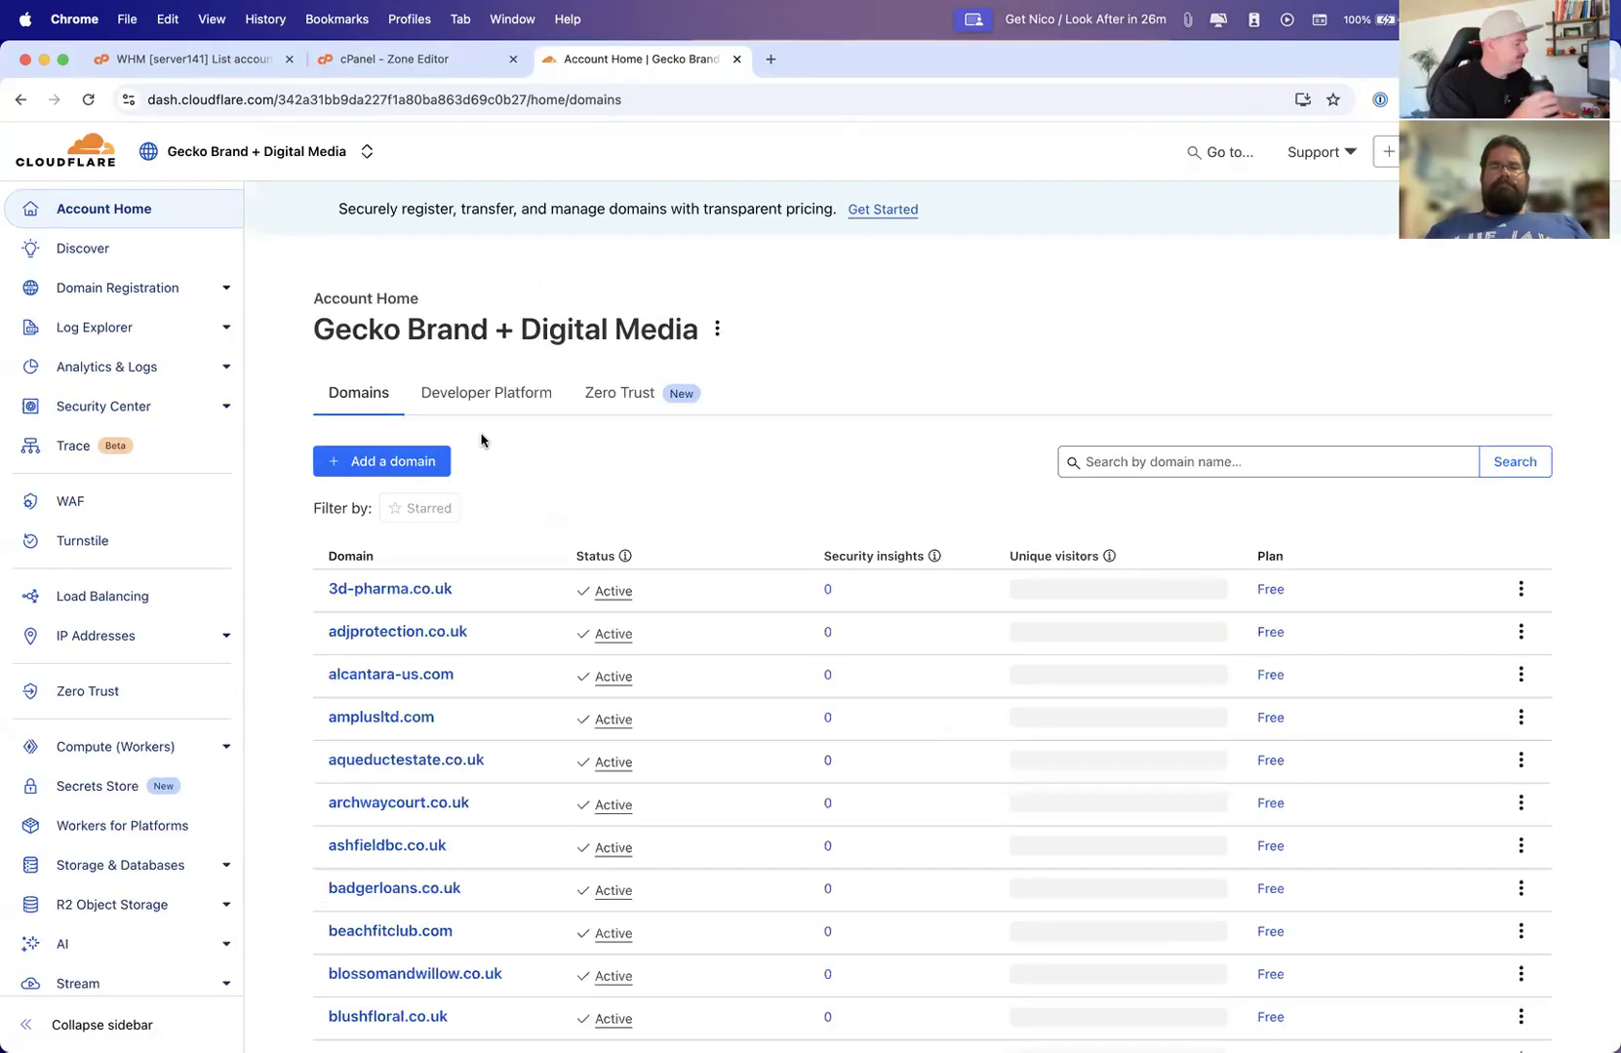
left_click(1079, 464)
type("dansiuop")
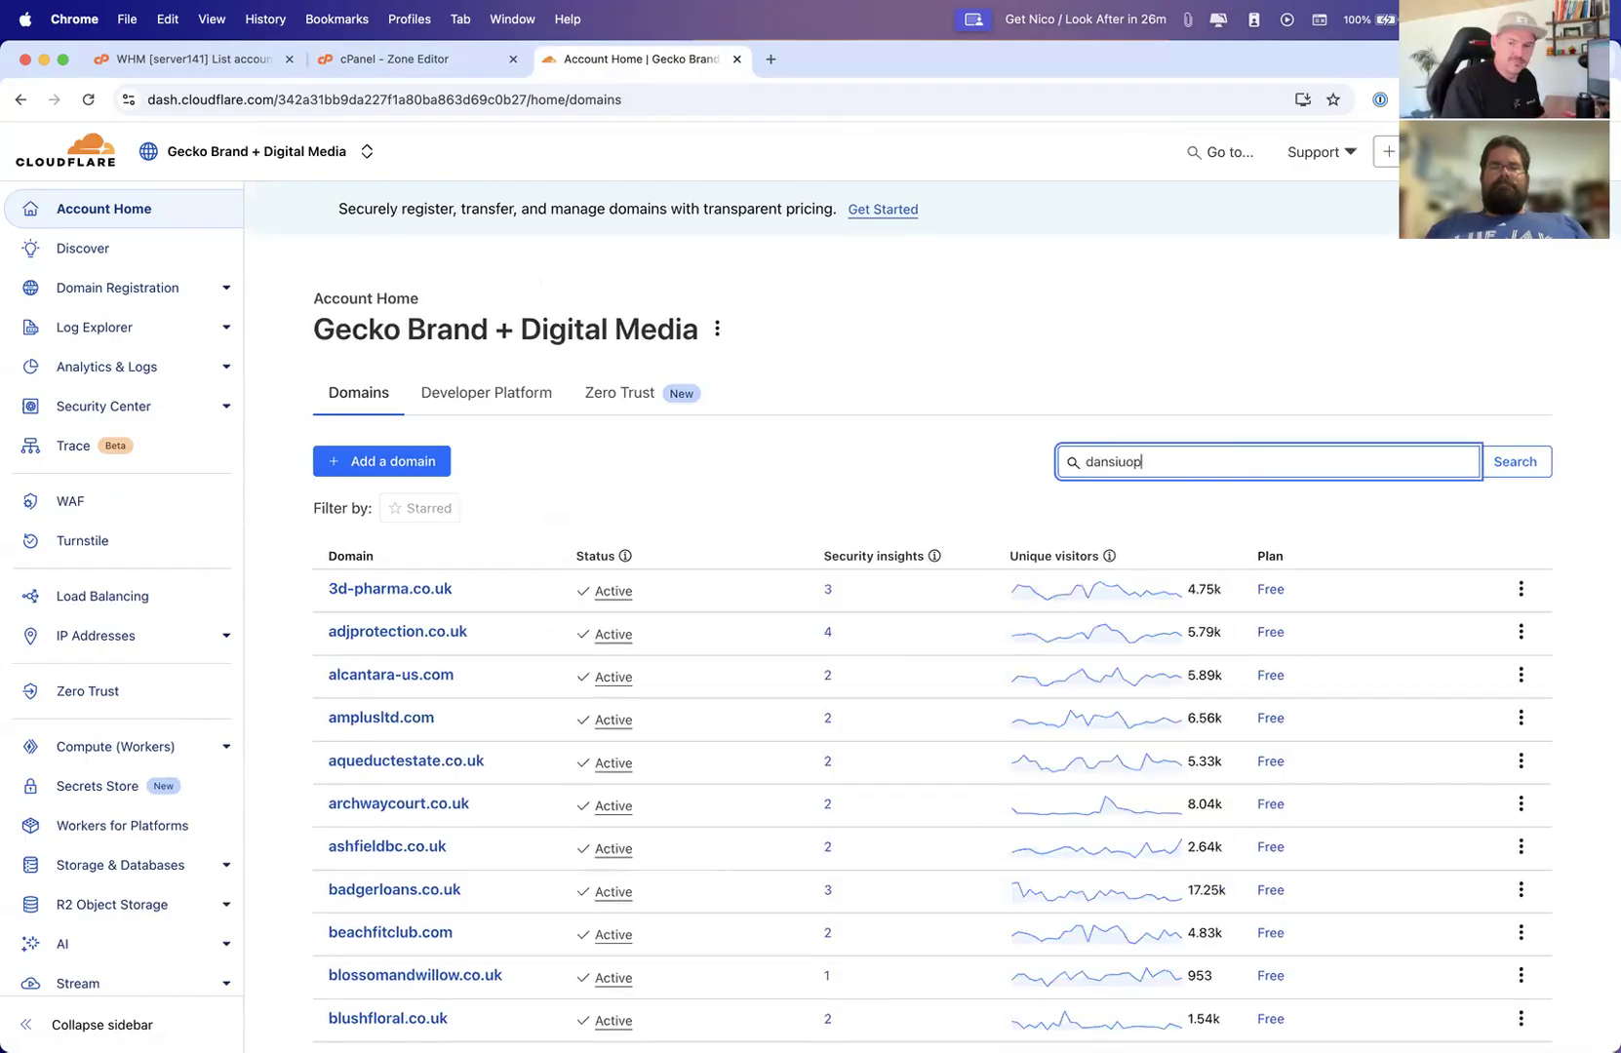
key("Return")
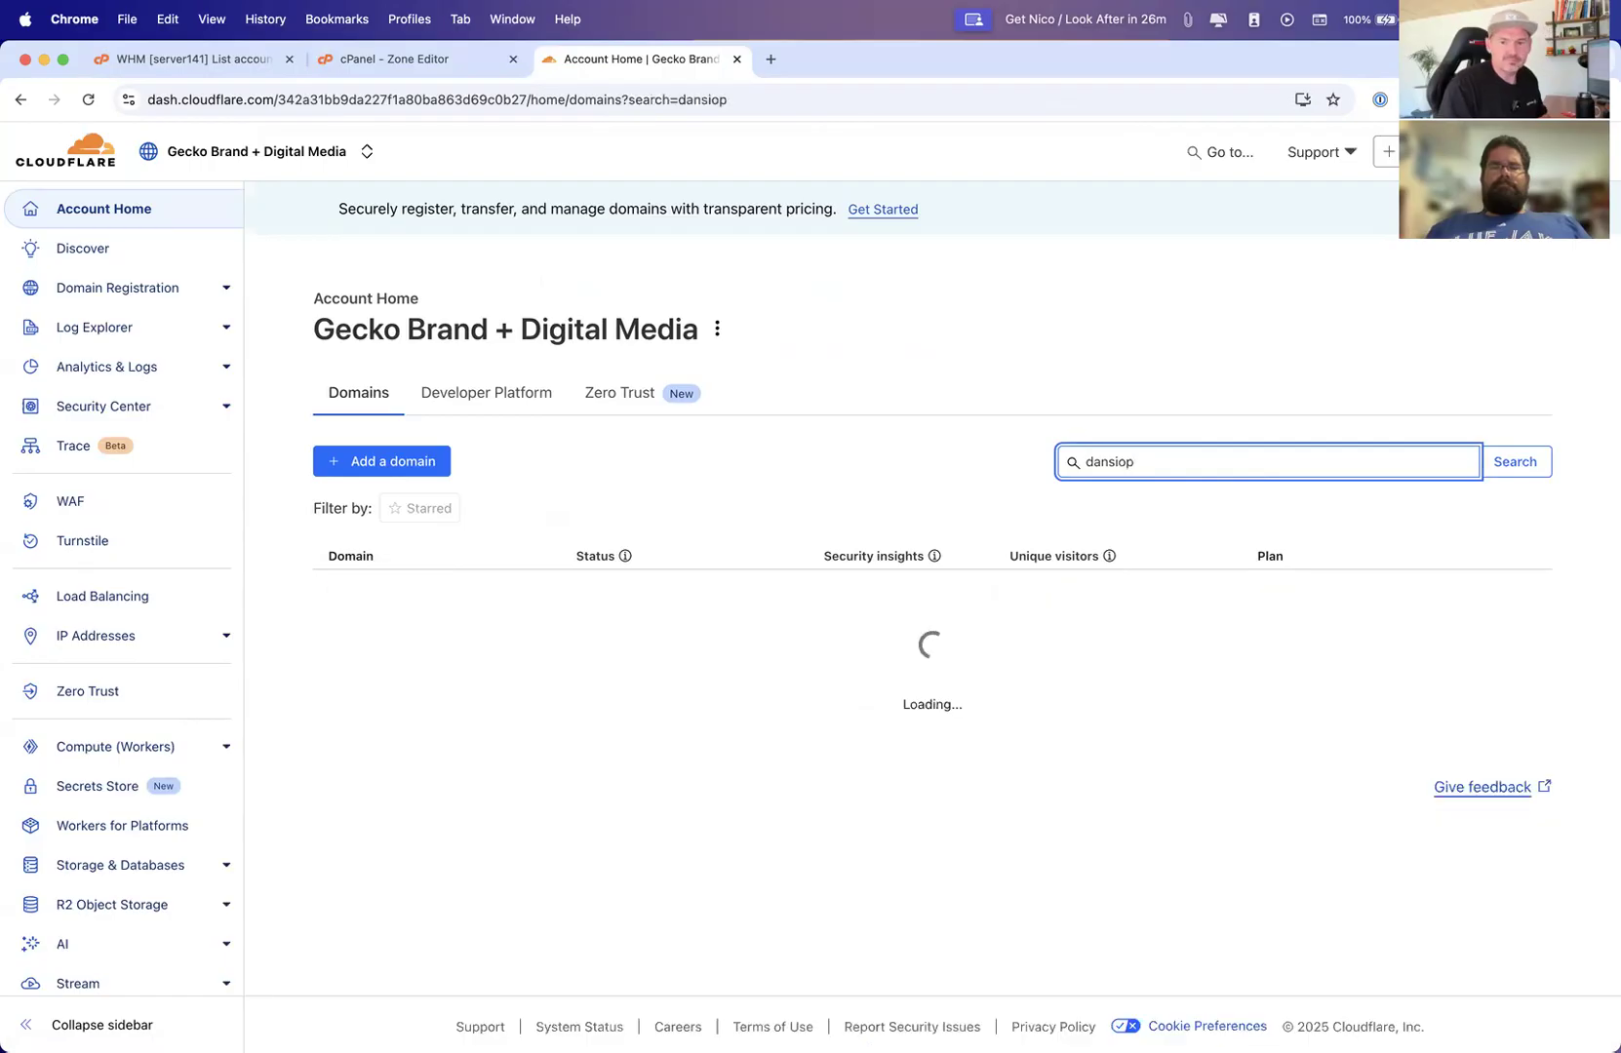
Open the dansiop.com domain in Cloudflare and view its DNS records
left_click(374, 591)
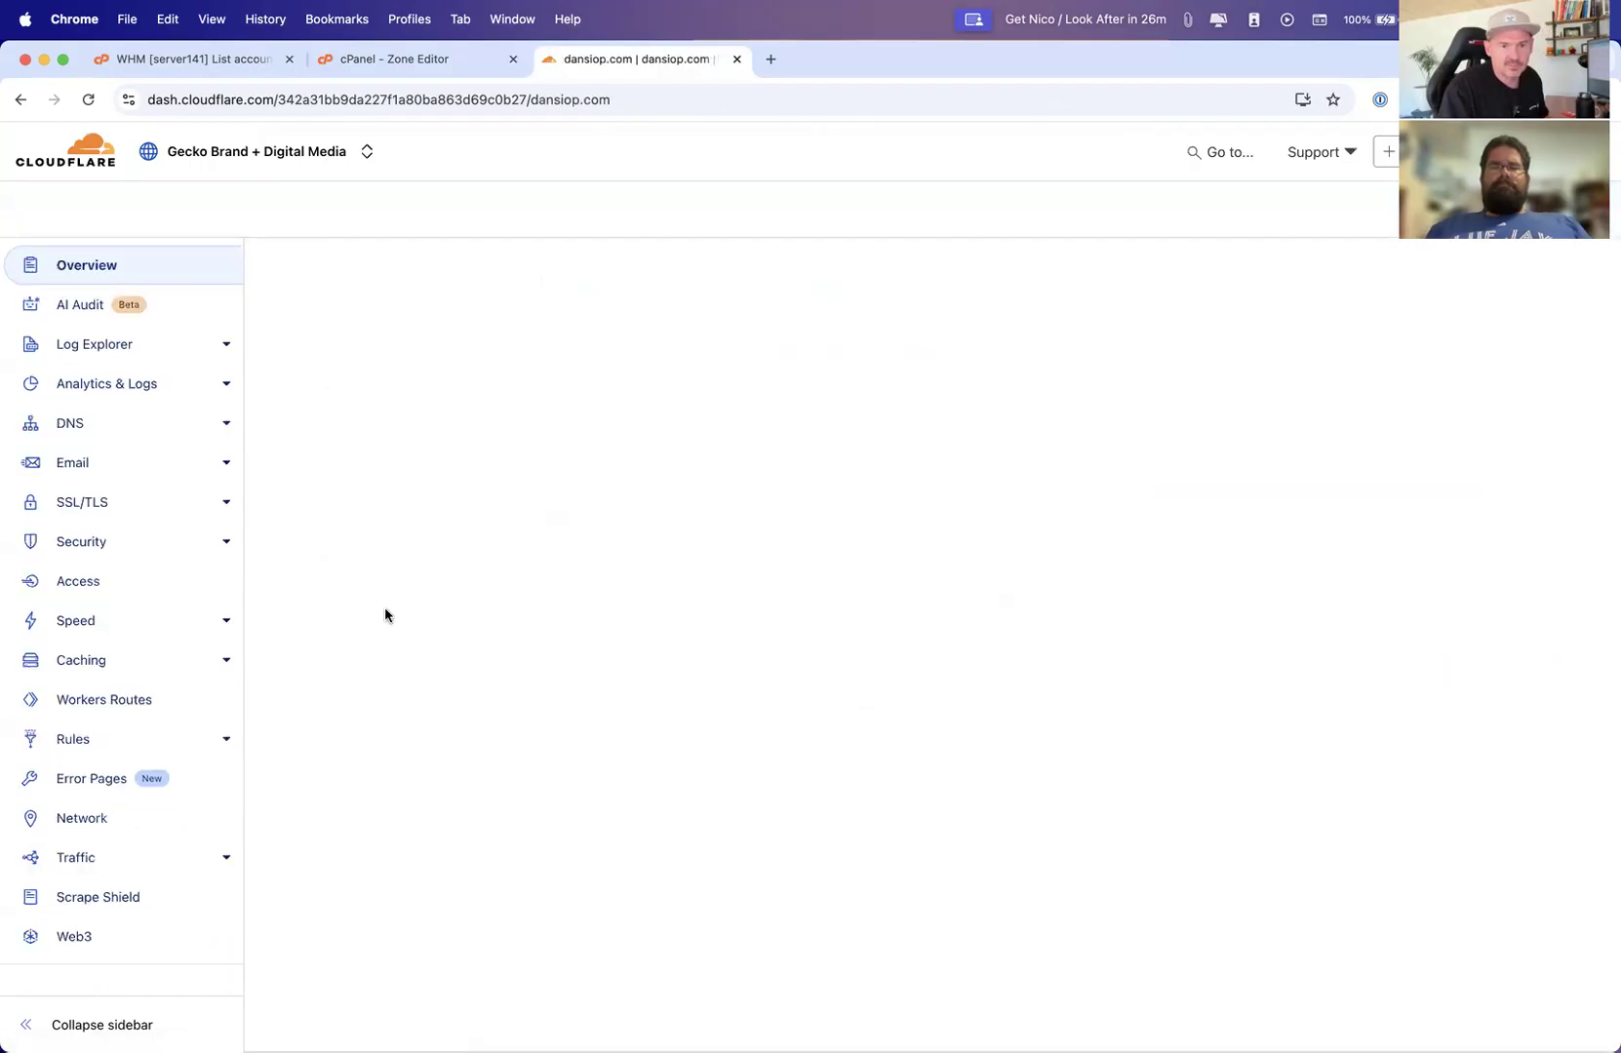
left_click(63, 422)
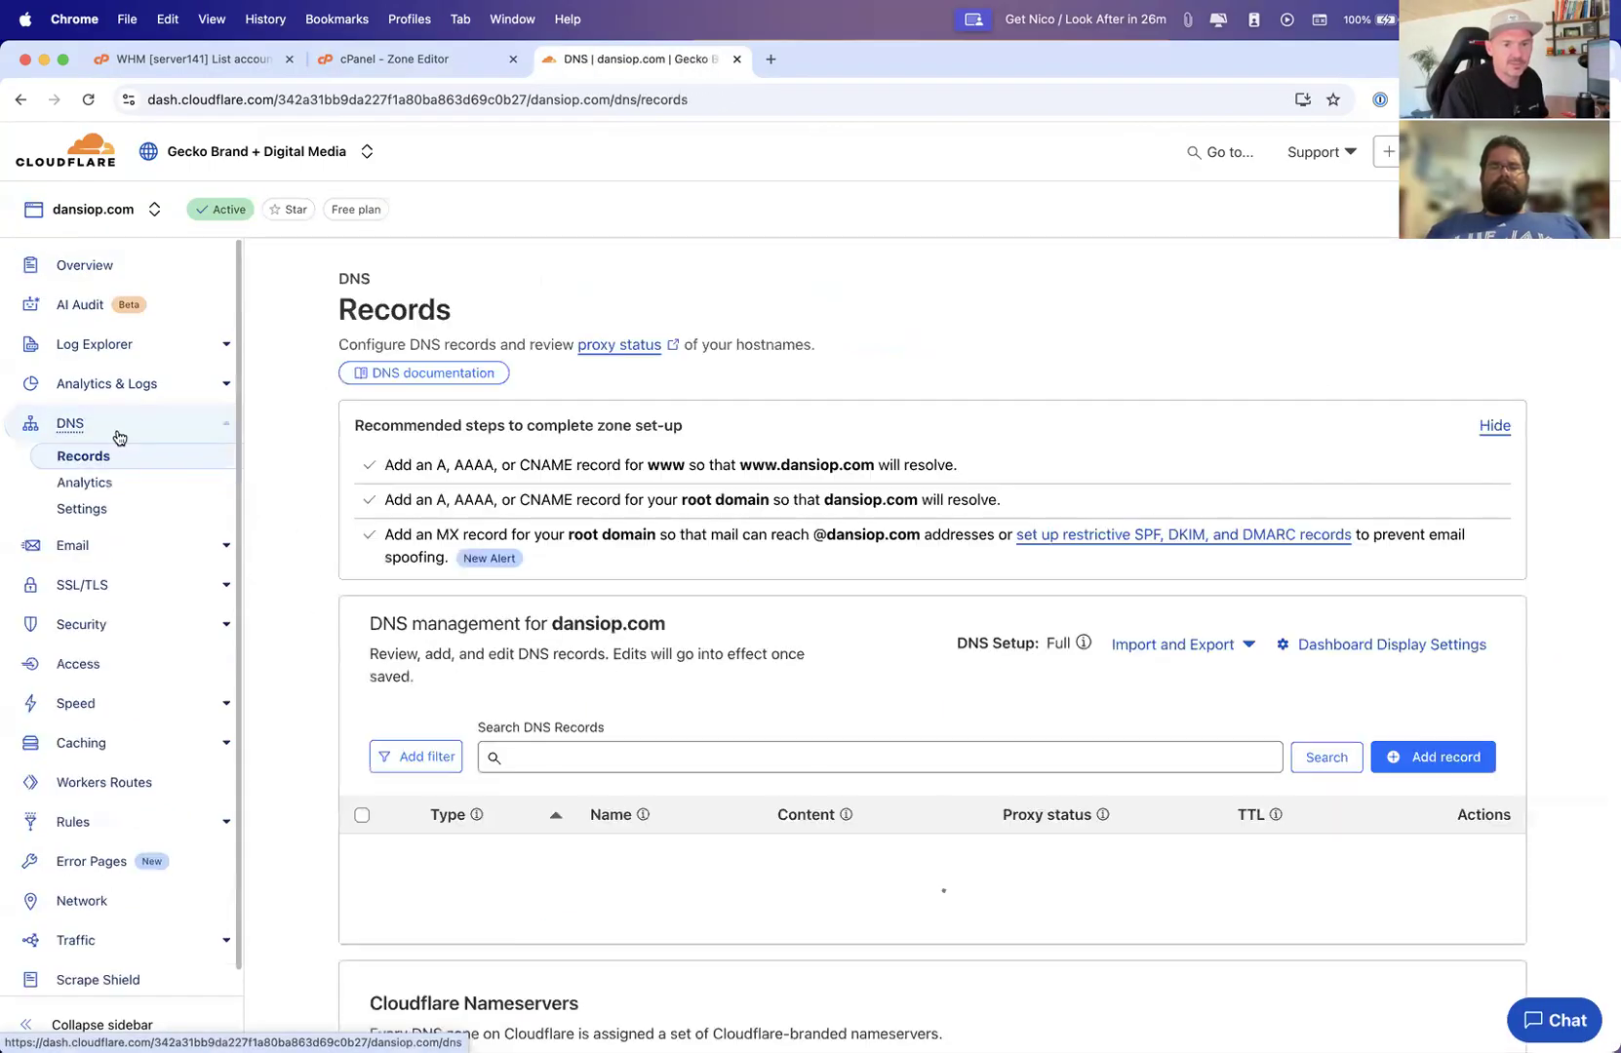
scroll(610, 561, "down", 3)
scroll(610, 562, "down", 2)
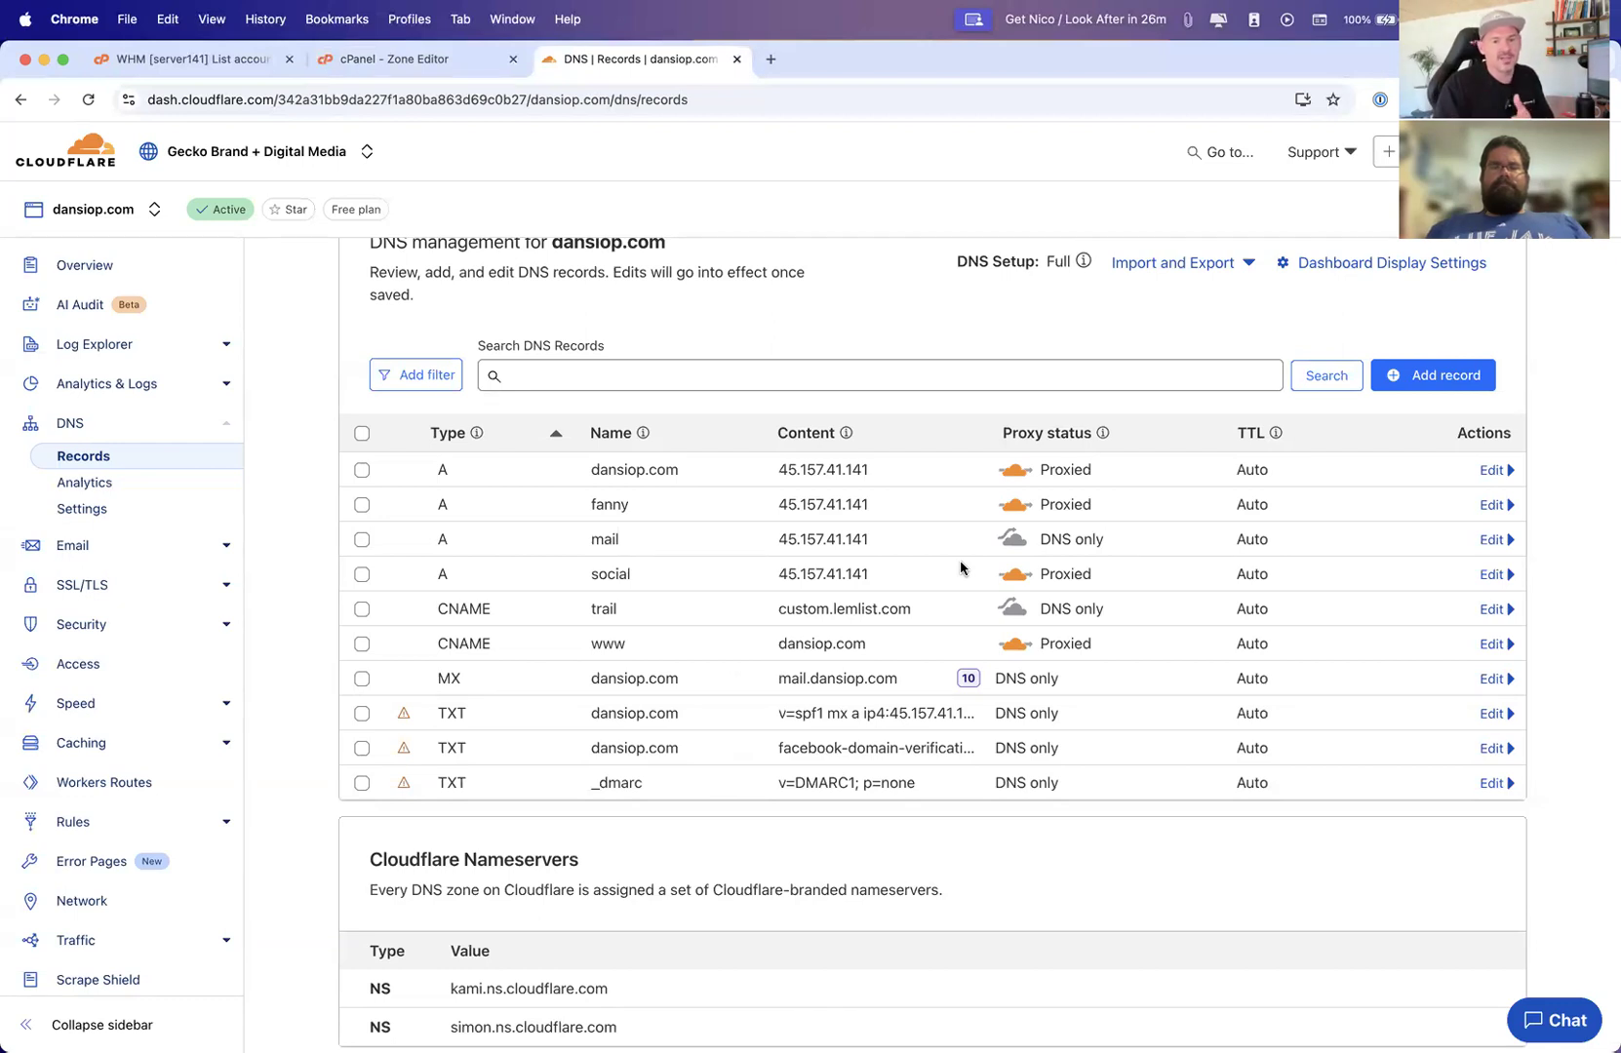
Switch to the cPanel Zone Editor and scroll through the dansiop.com zone records
left_click(395, 59)
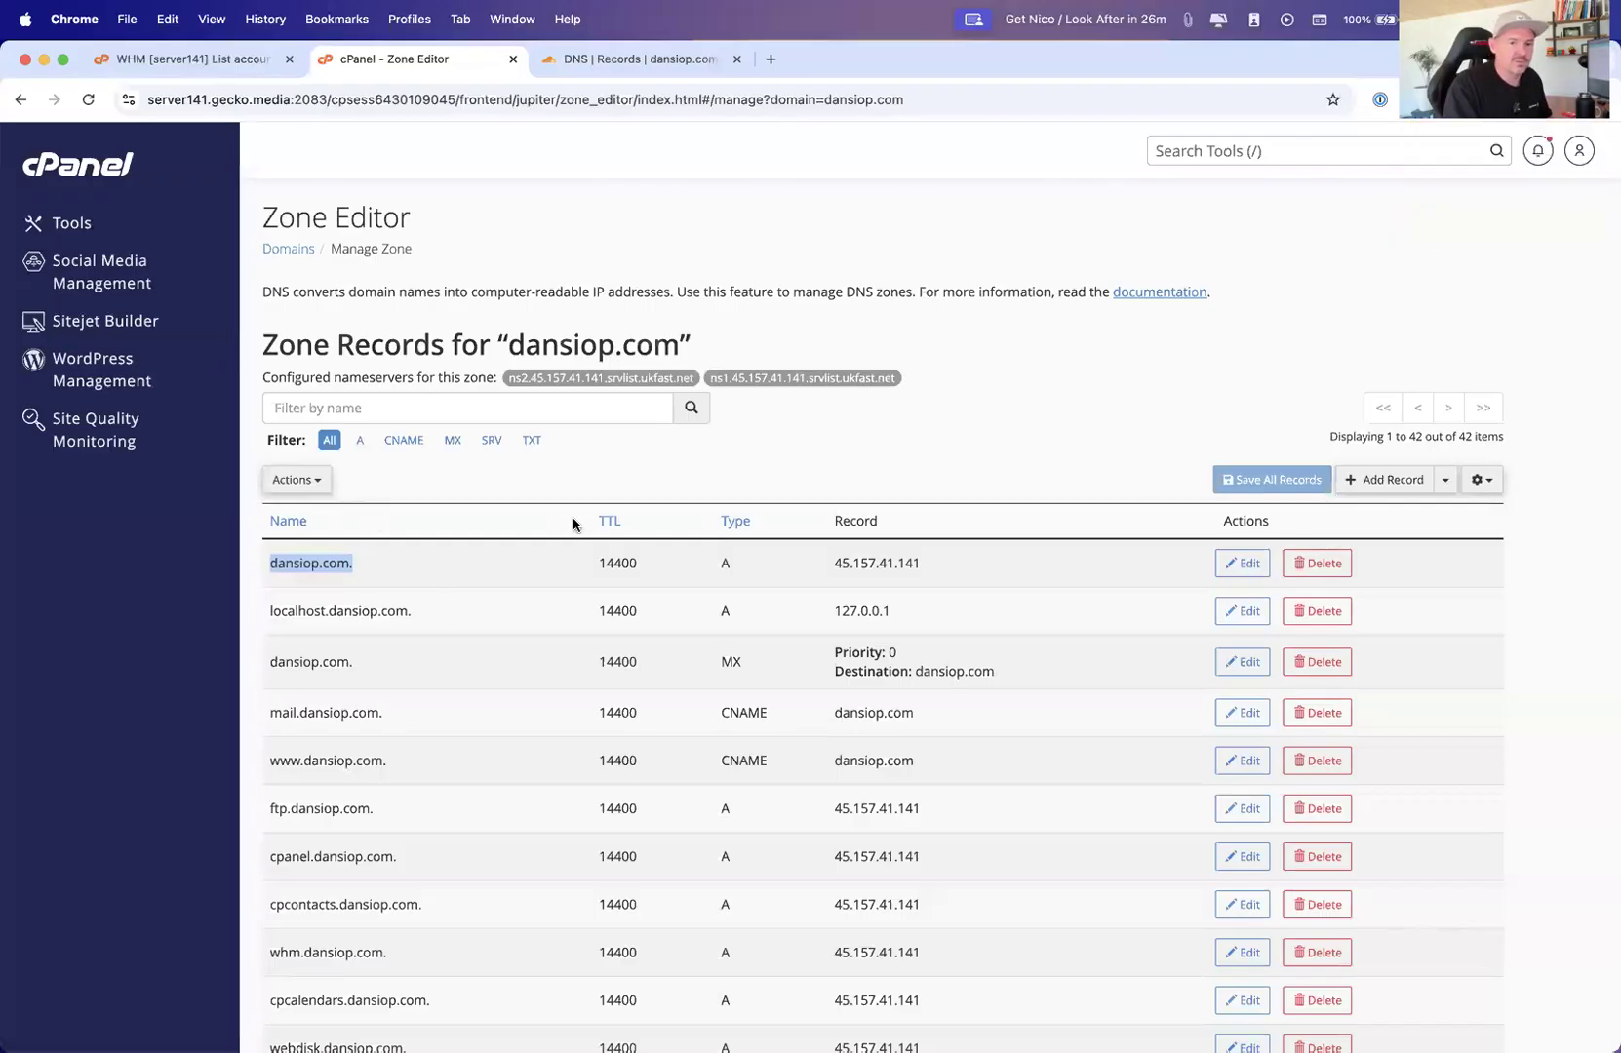
scroll(726, 629, "down", 2)
scroll(726, 629, "down", 10)
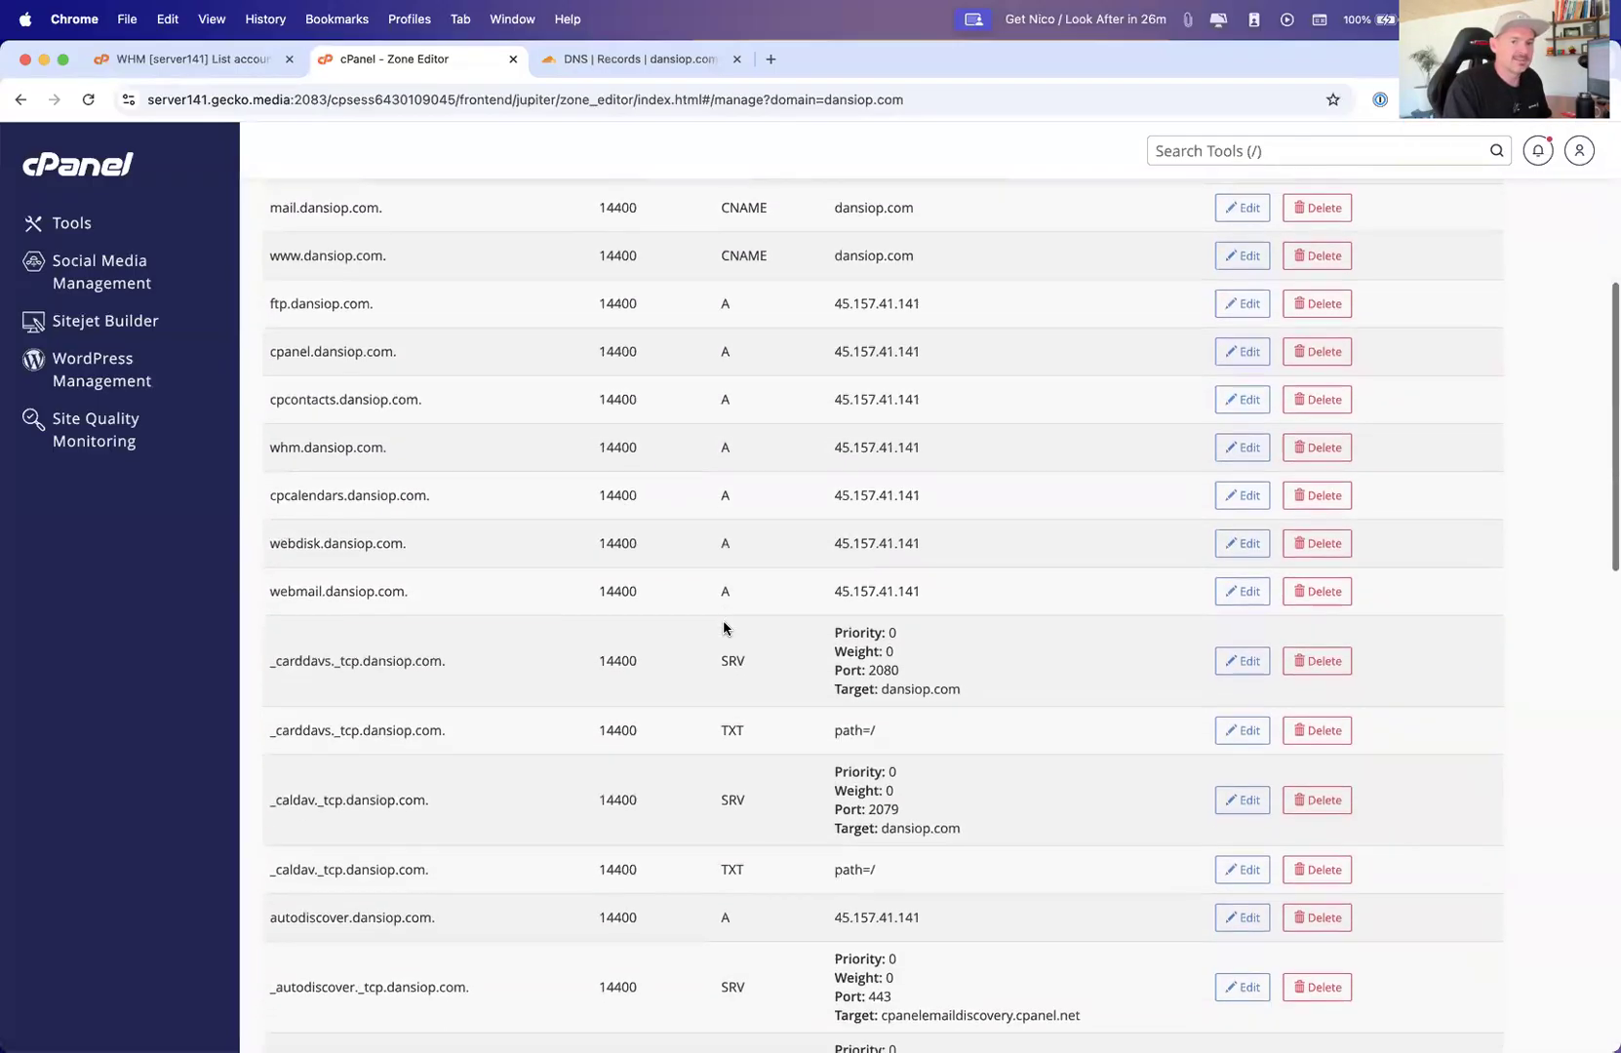
scroll(724, 622, "down", 15)
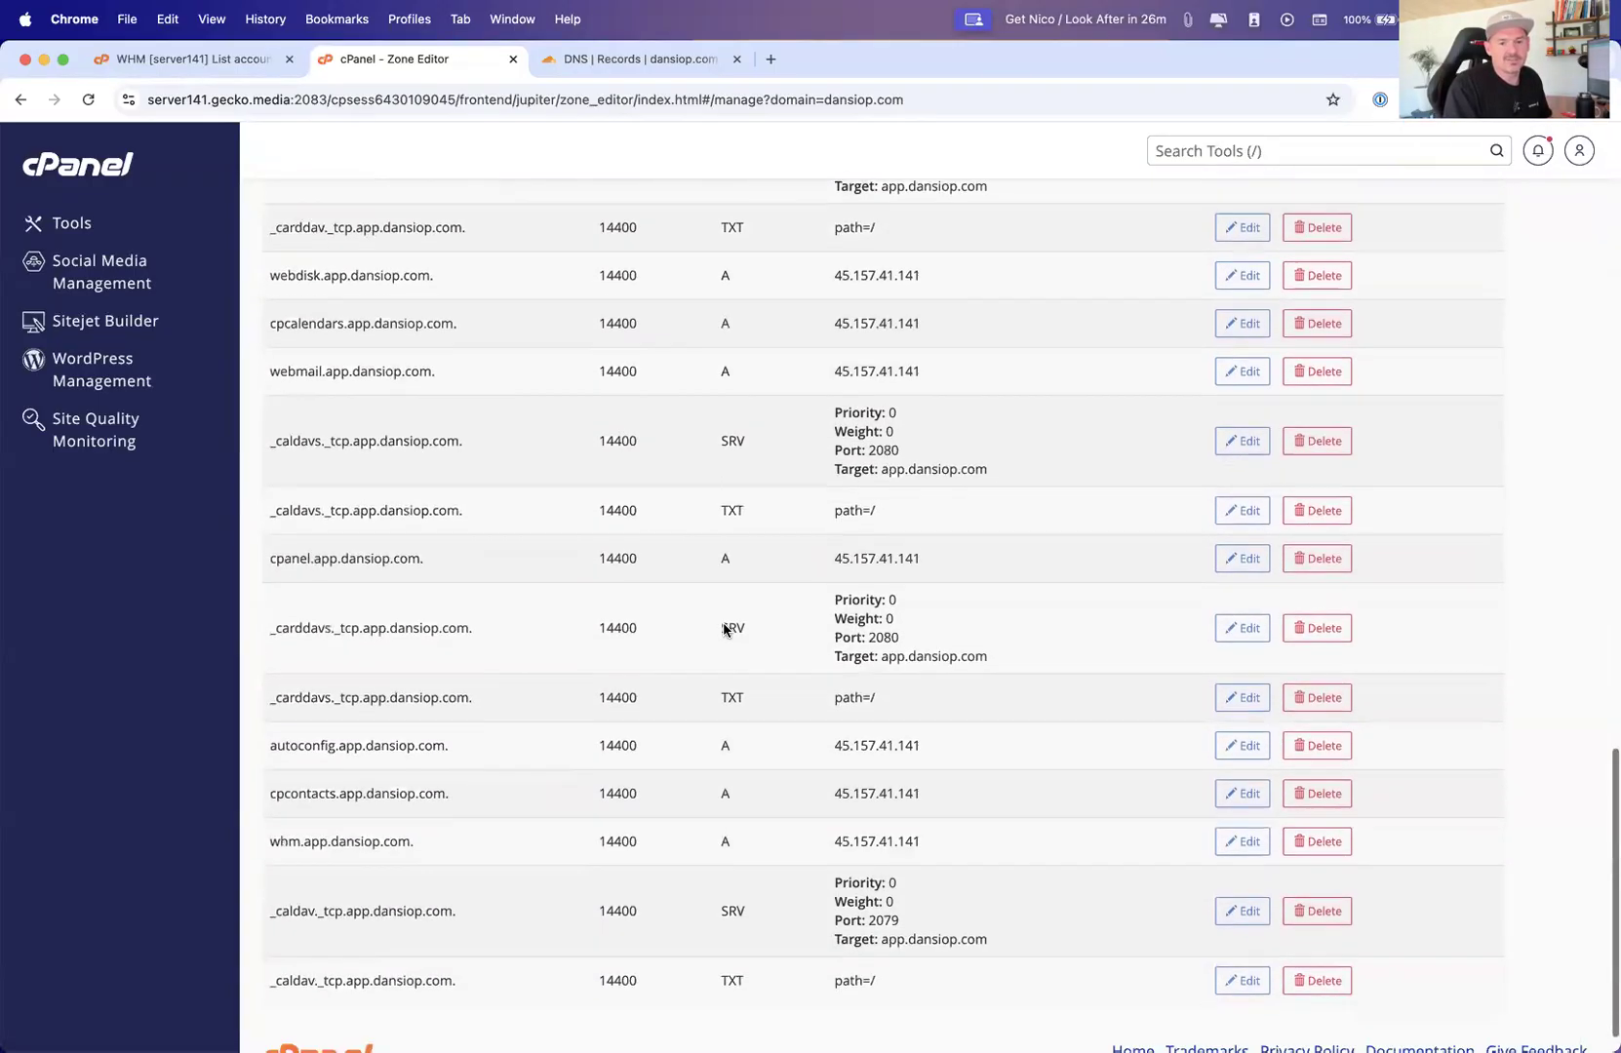
scroll(724, 629, "up", 20)
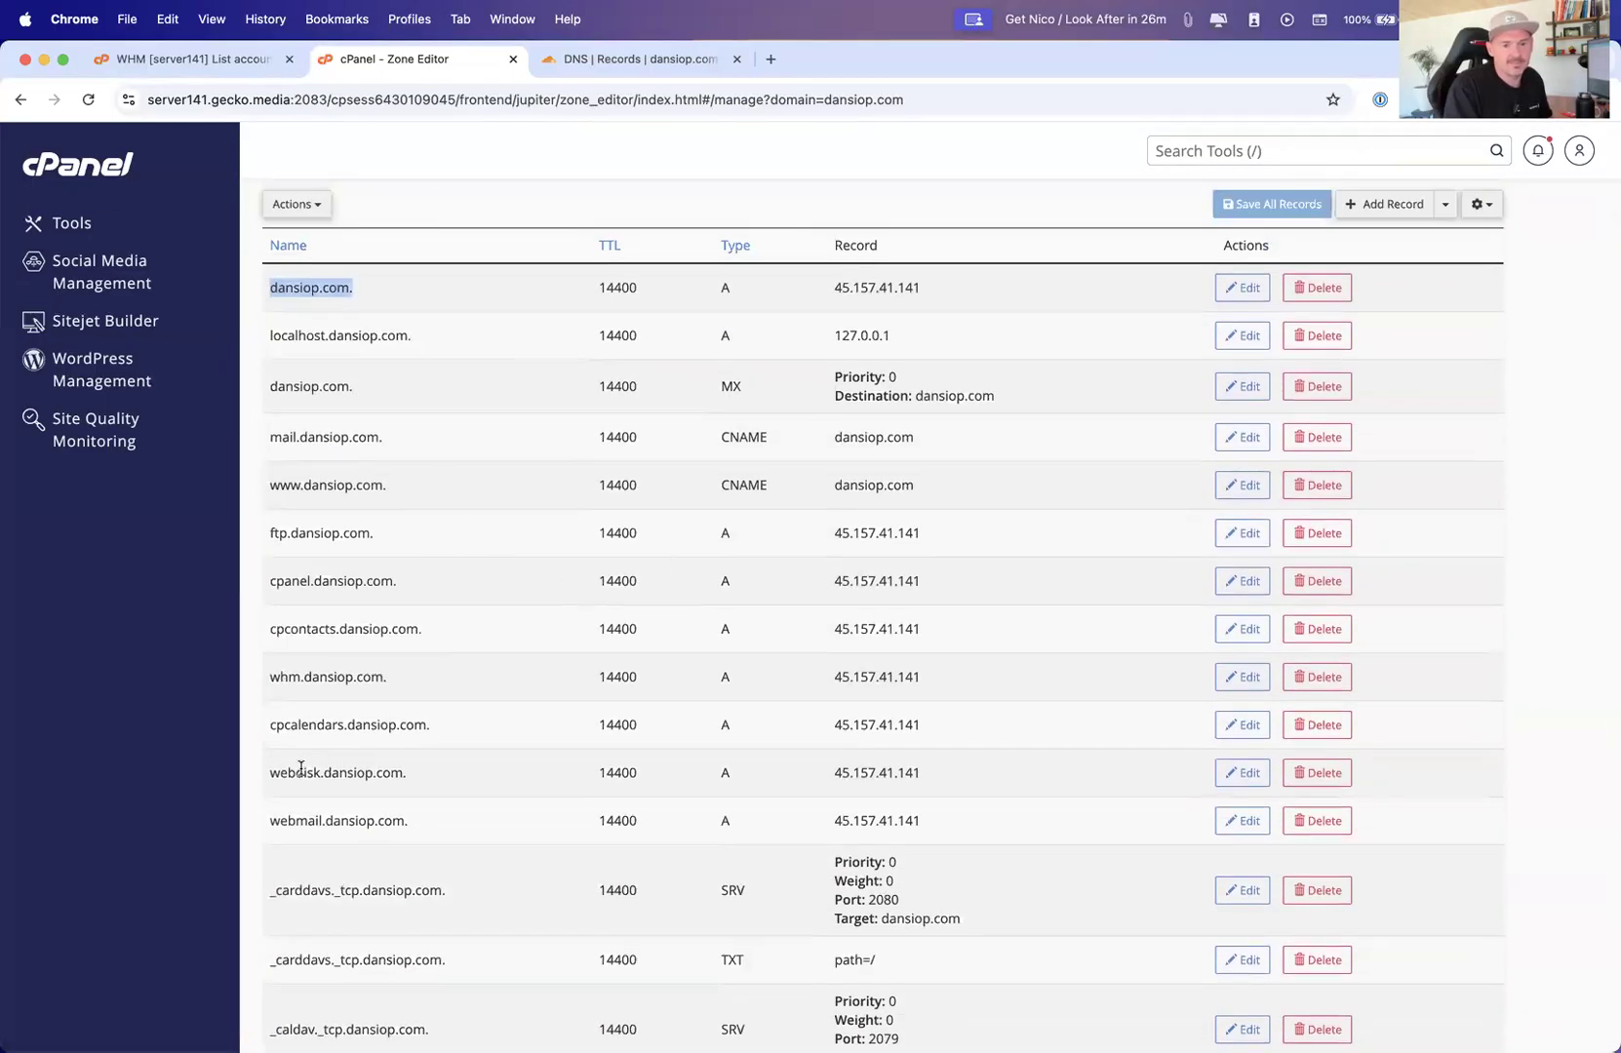
Copy the whm.dansiop.com record name, try loading it in a new browser tab, and close that tab
left_click_drag(272, 676, 371, 680)
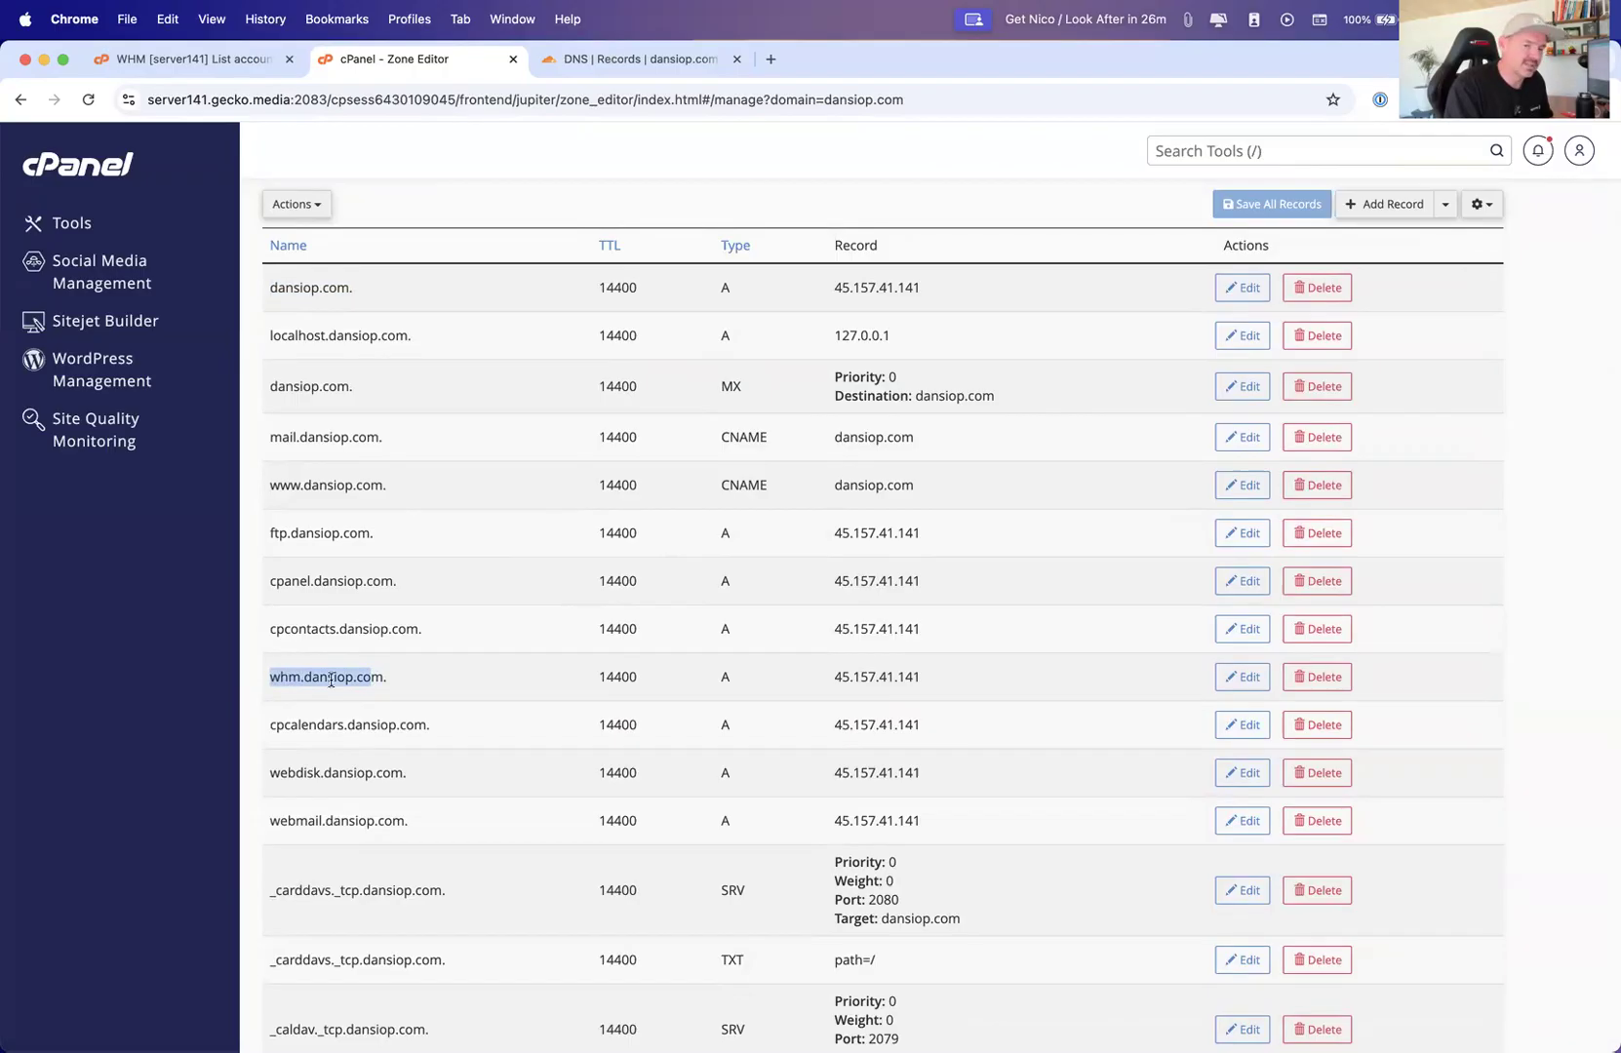
left_click_drag(385, 676, 268, 676)
key("super+c")
left_click(771, 58)
key("super+v")
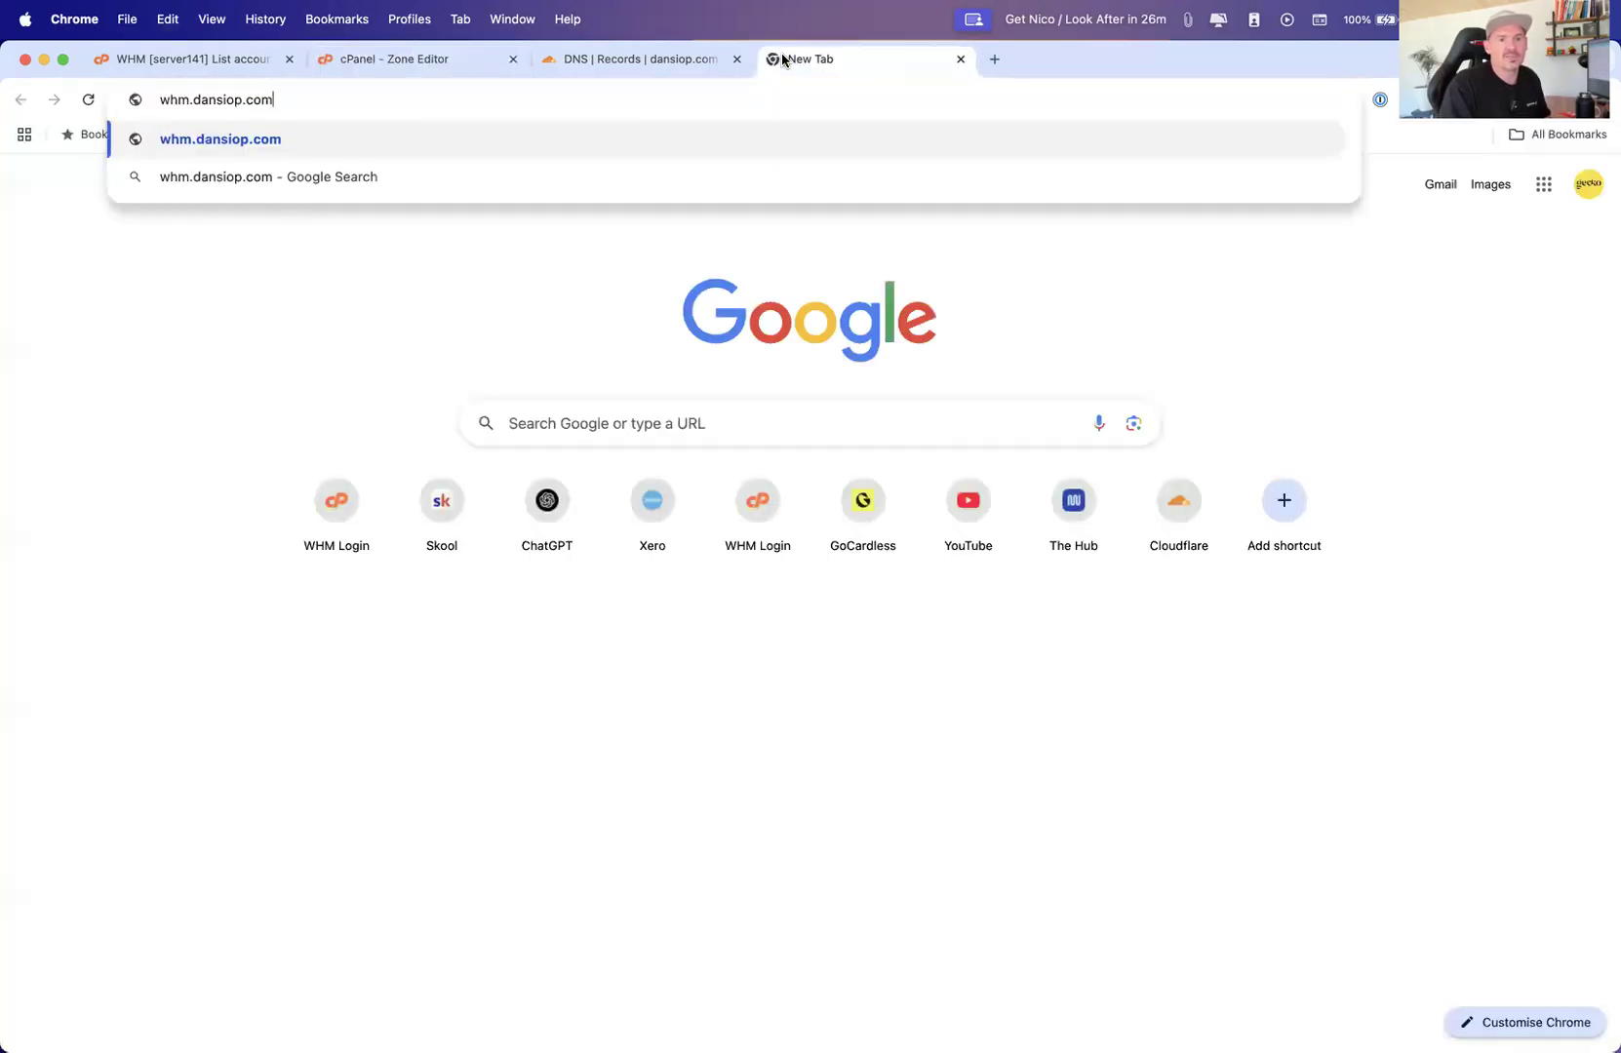
key("Return")
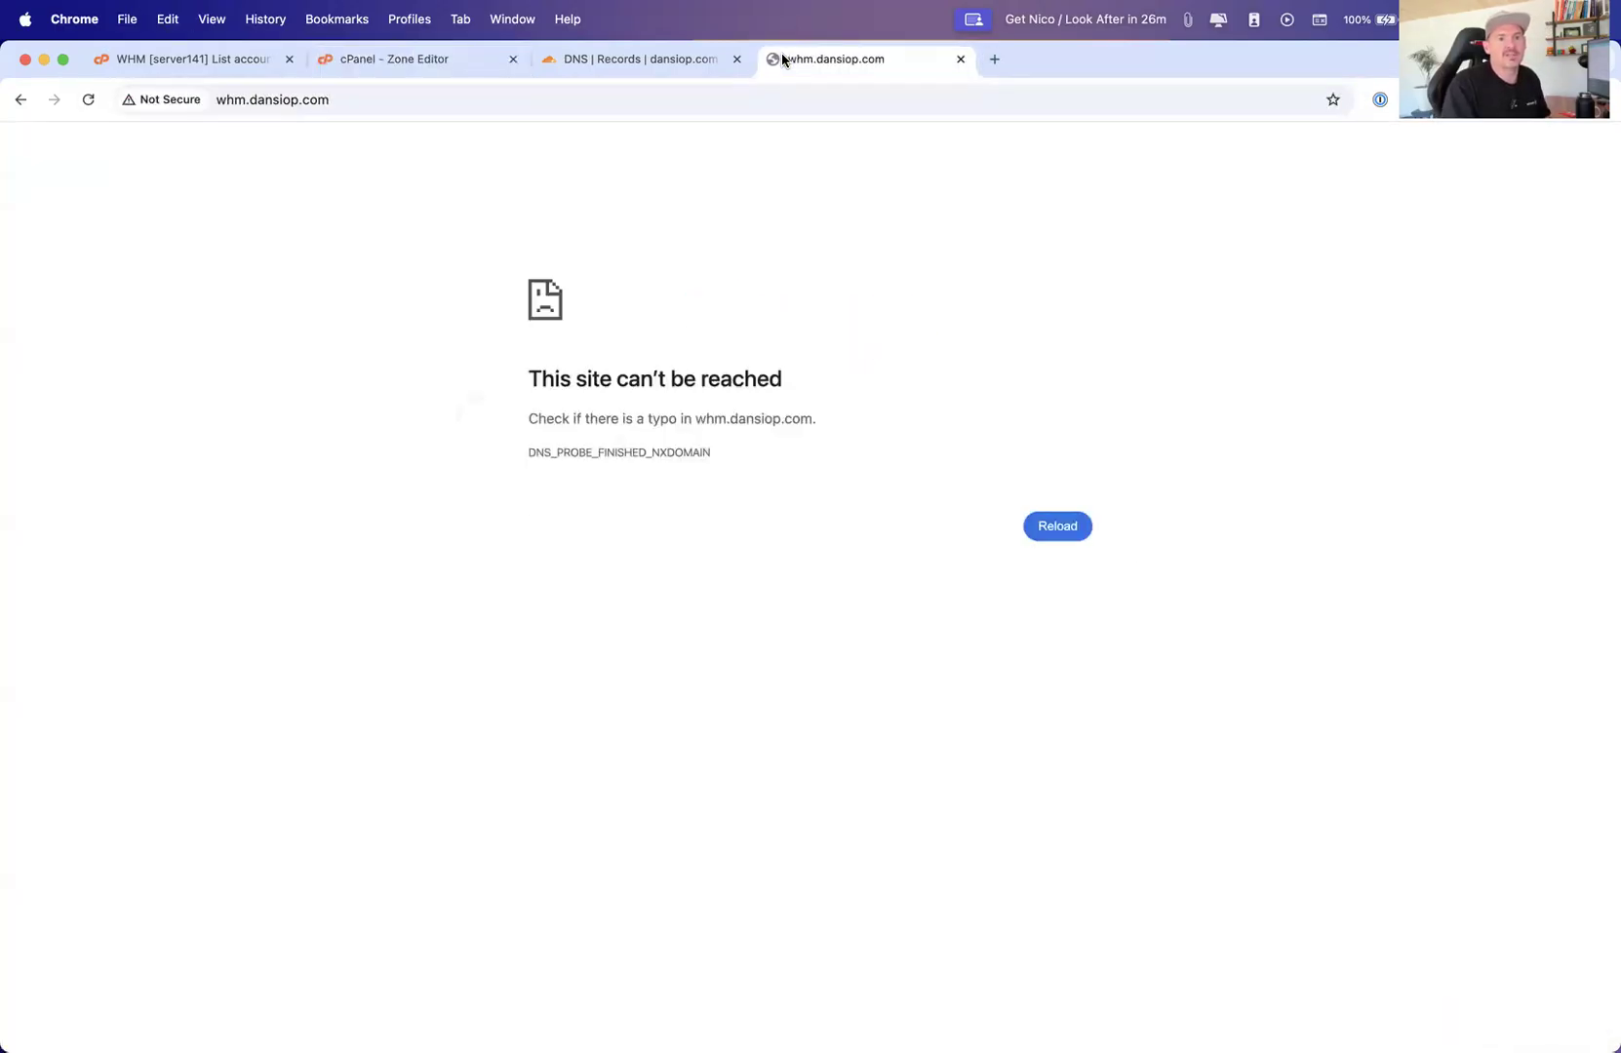
left_click(960, 60)
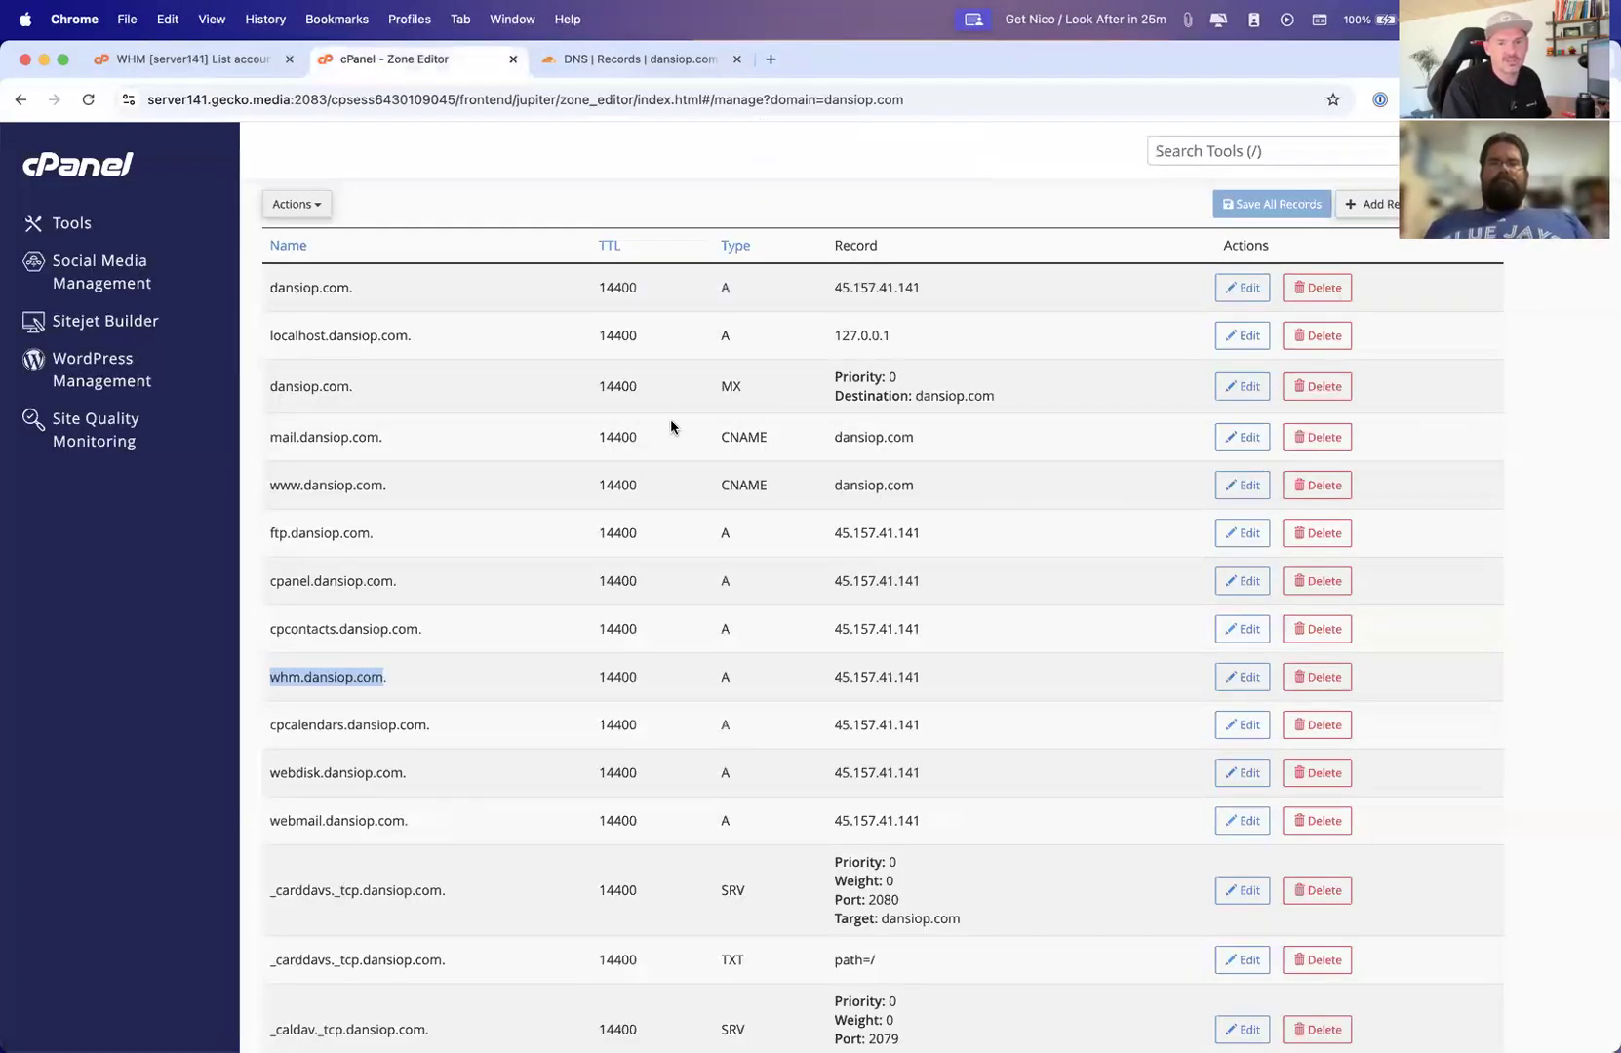
Return to cPanel's Tools page and open the Dynamic DNS tool
left_click(667, 56)
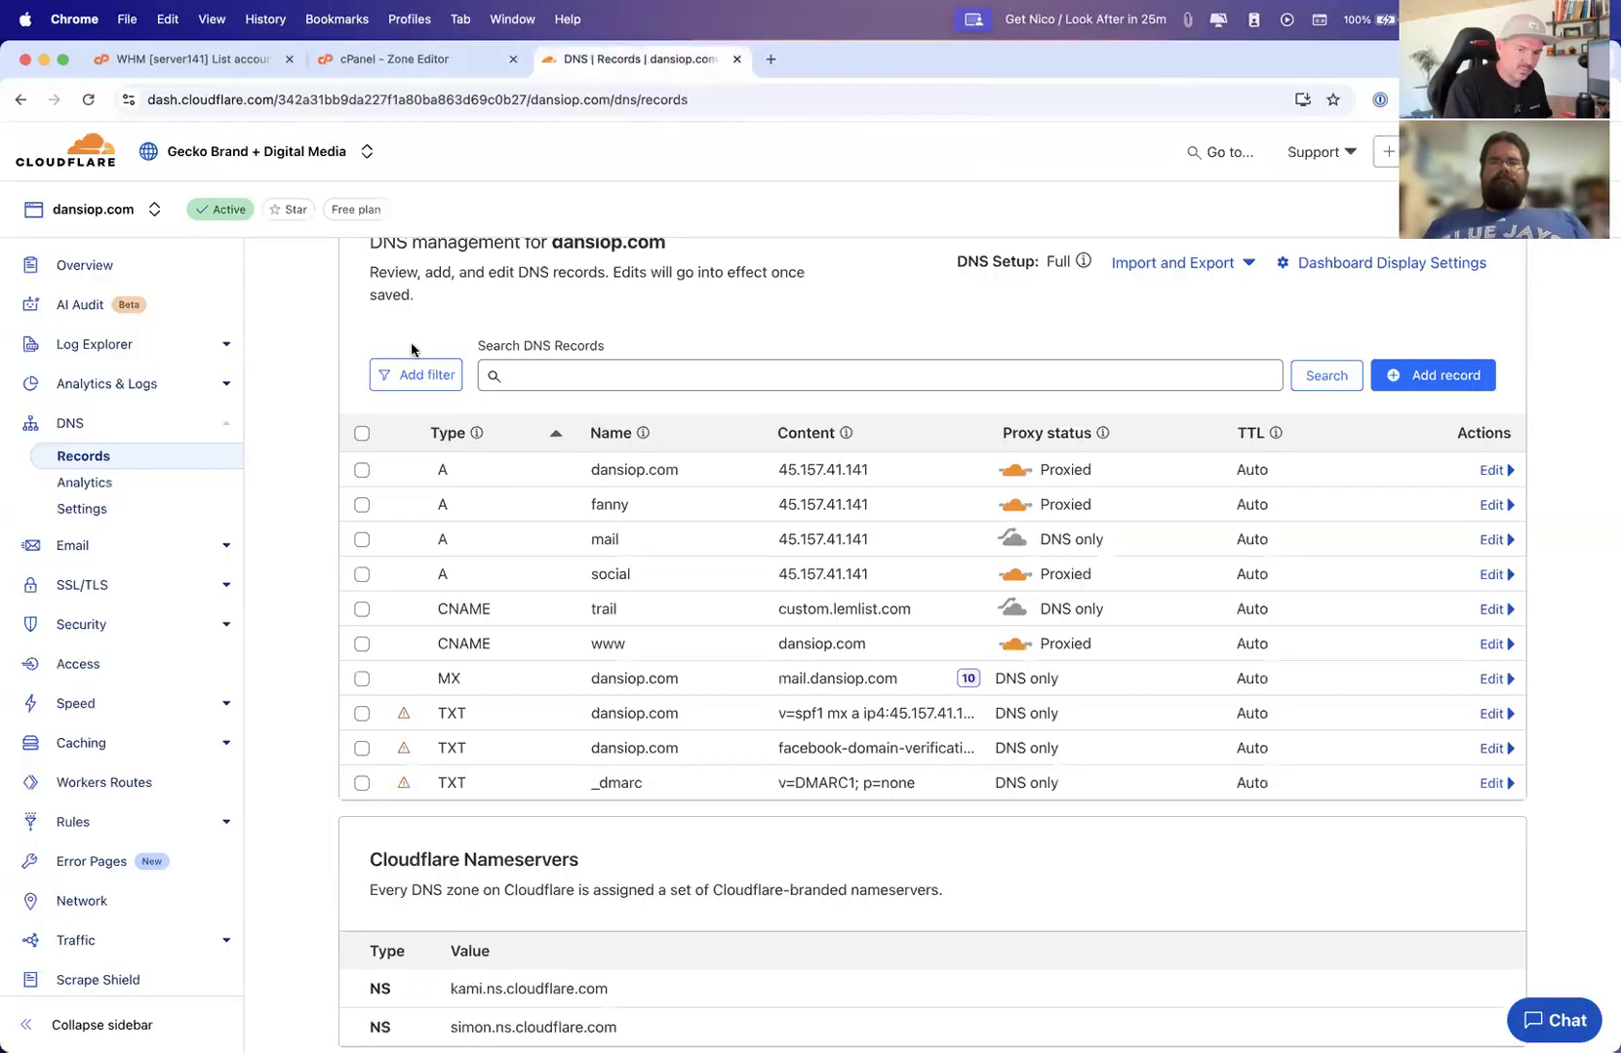
key("super+alt+Left")
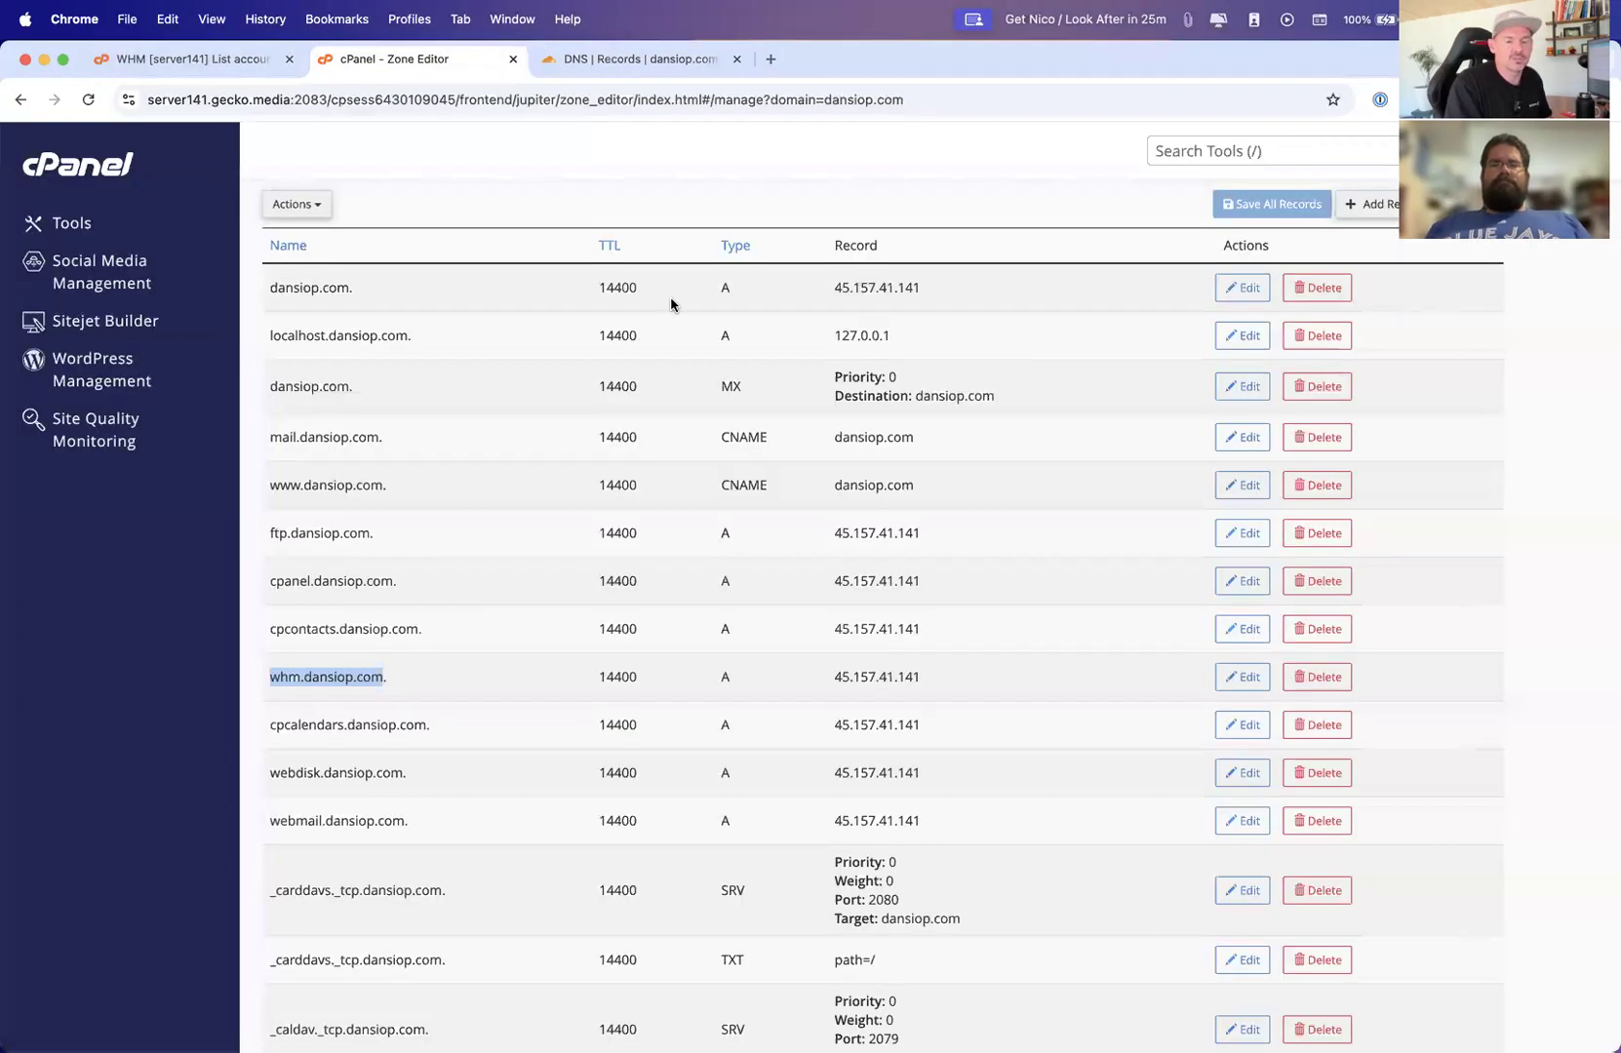
scroll(970, 865, "down", 10)
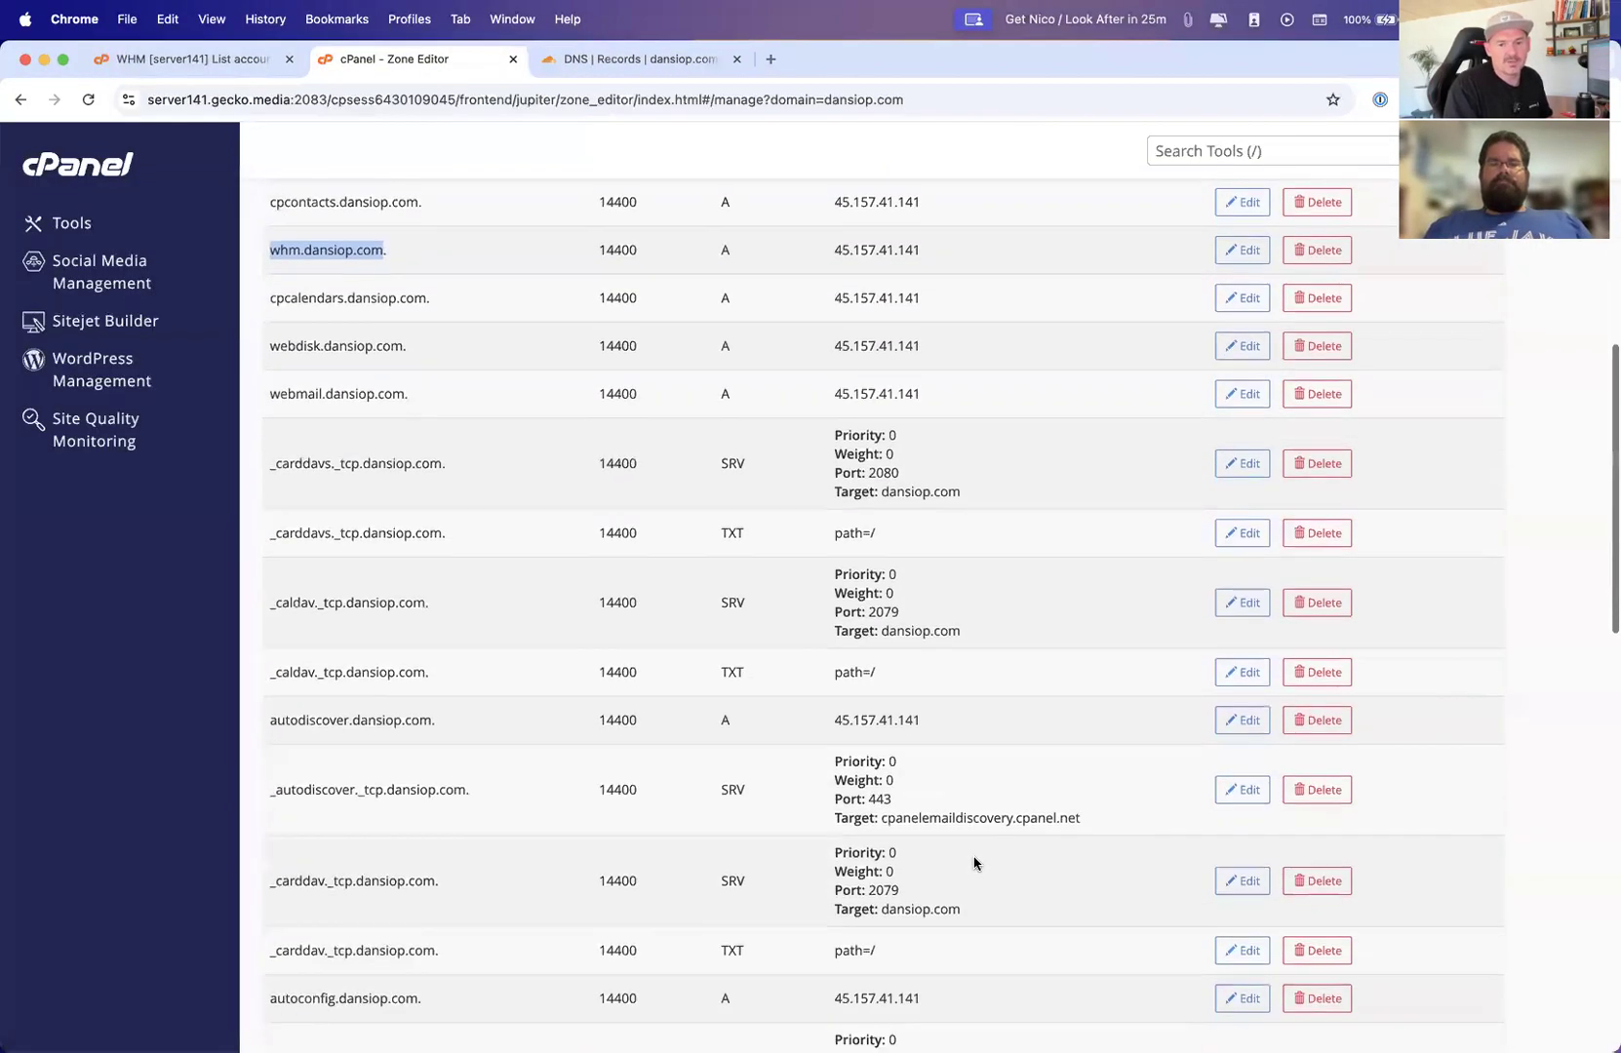
scroll(723, 688, "up", 10)
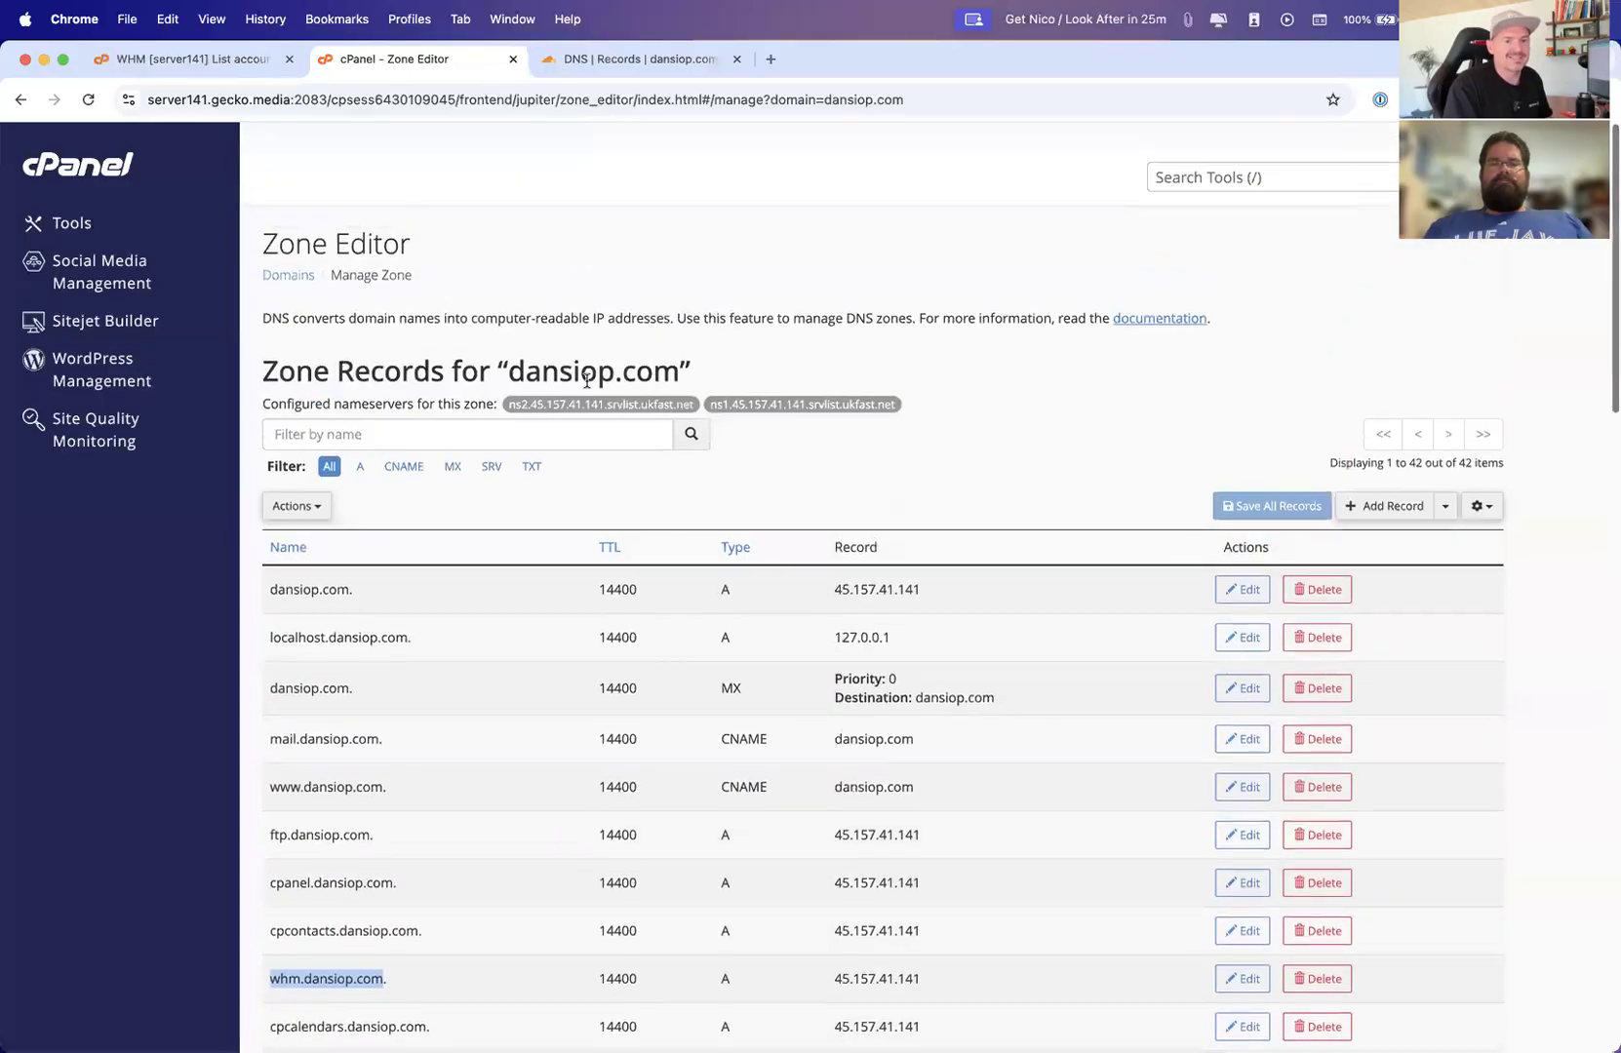
left_click(94, 223)
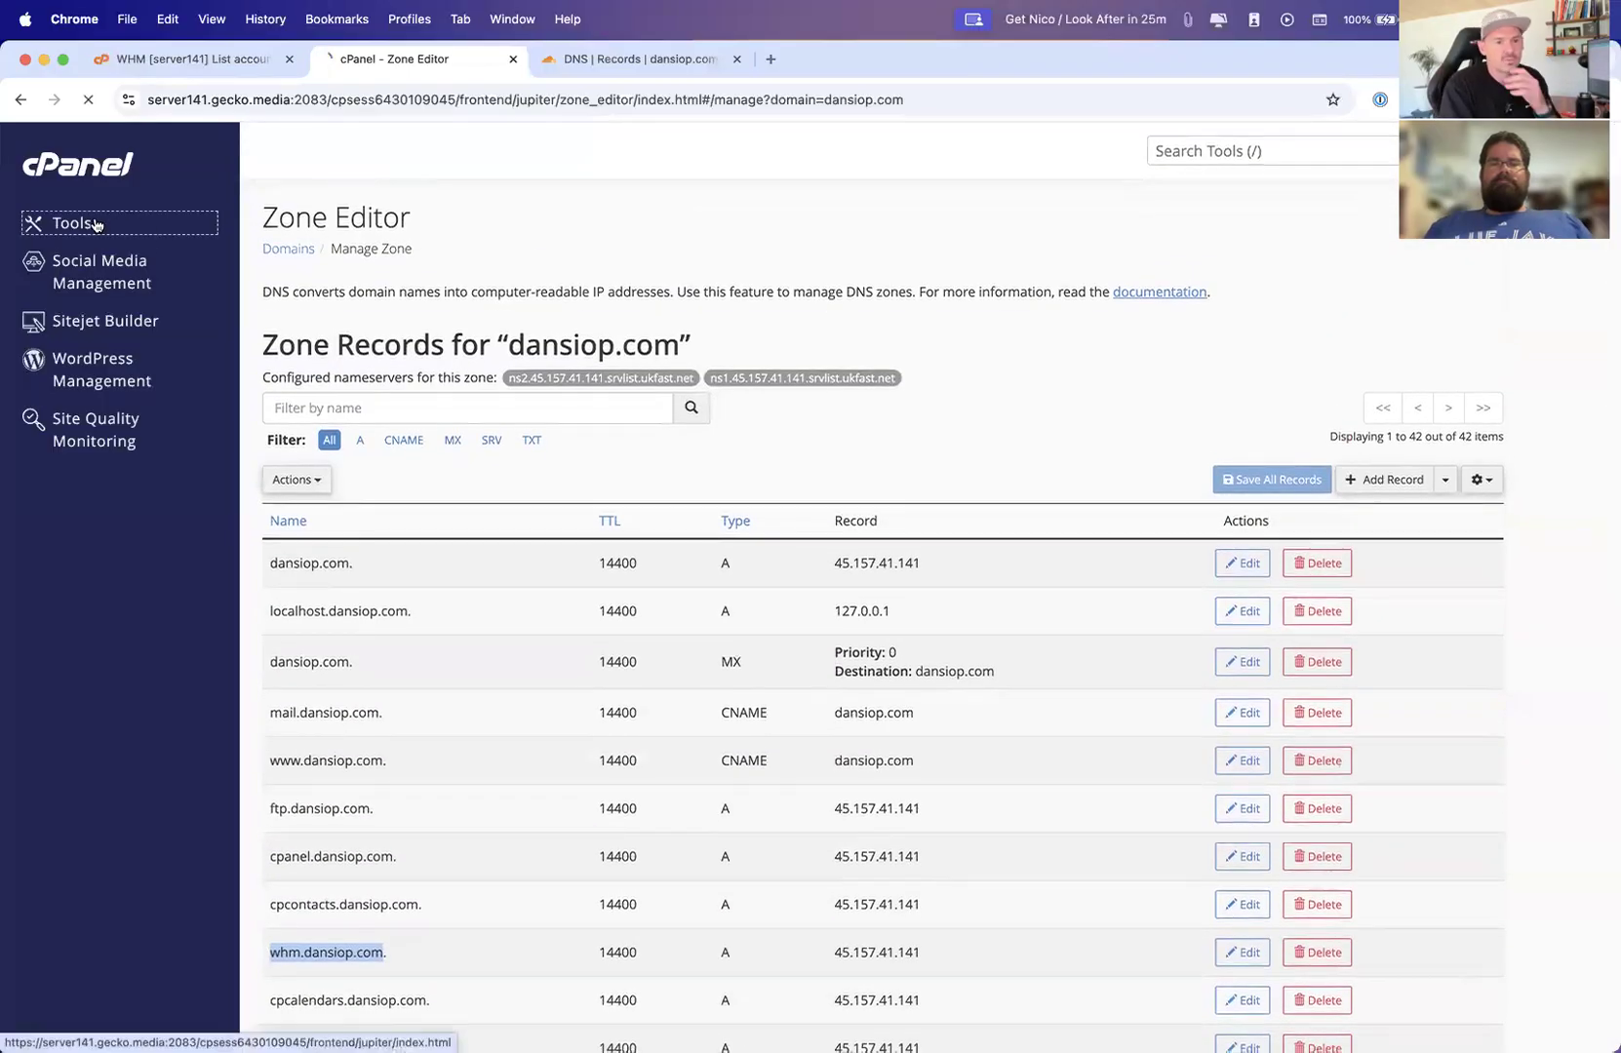
scroll(1041, 901, "down", 15)
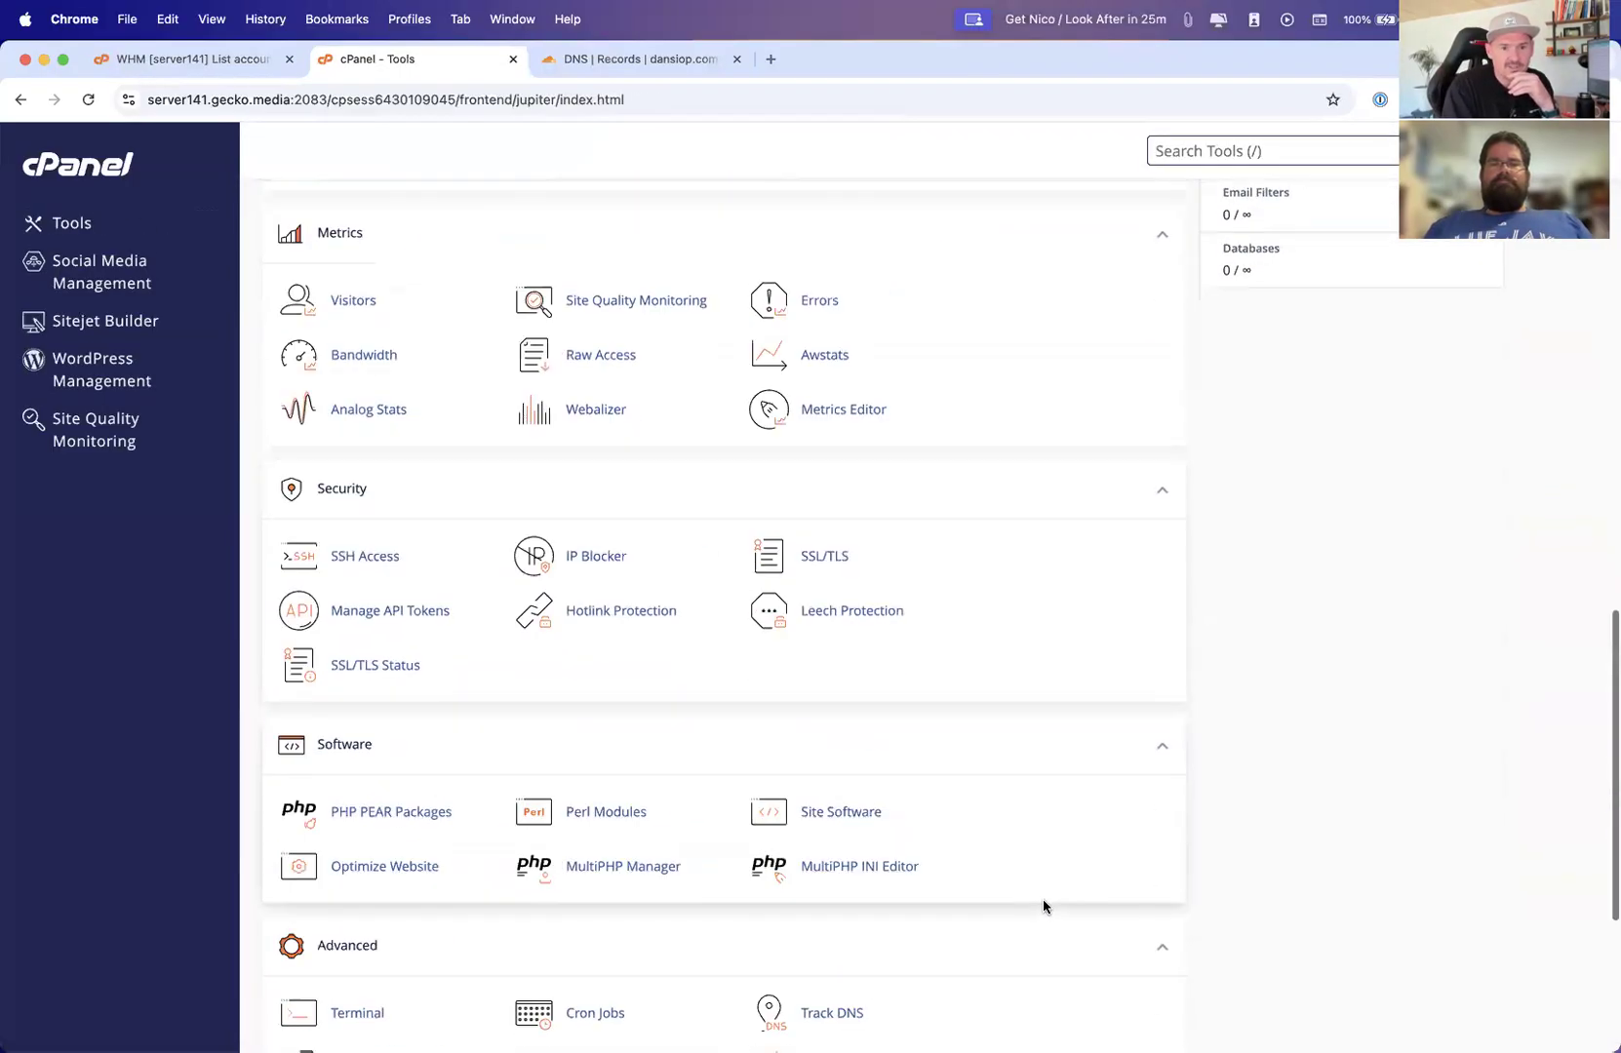
scroll(1039, 904, "up", 5)
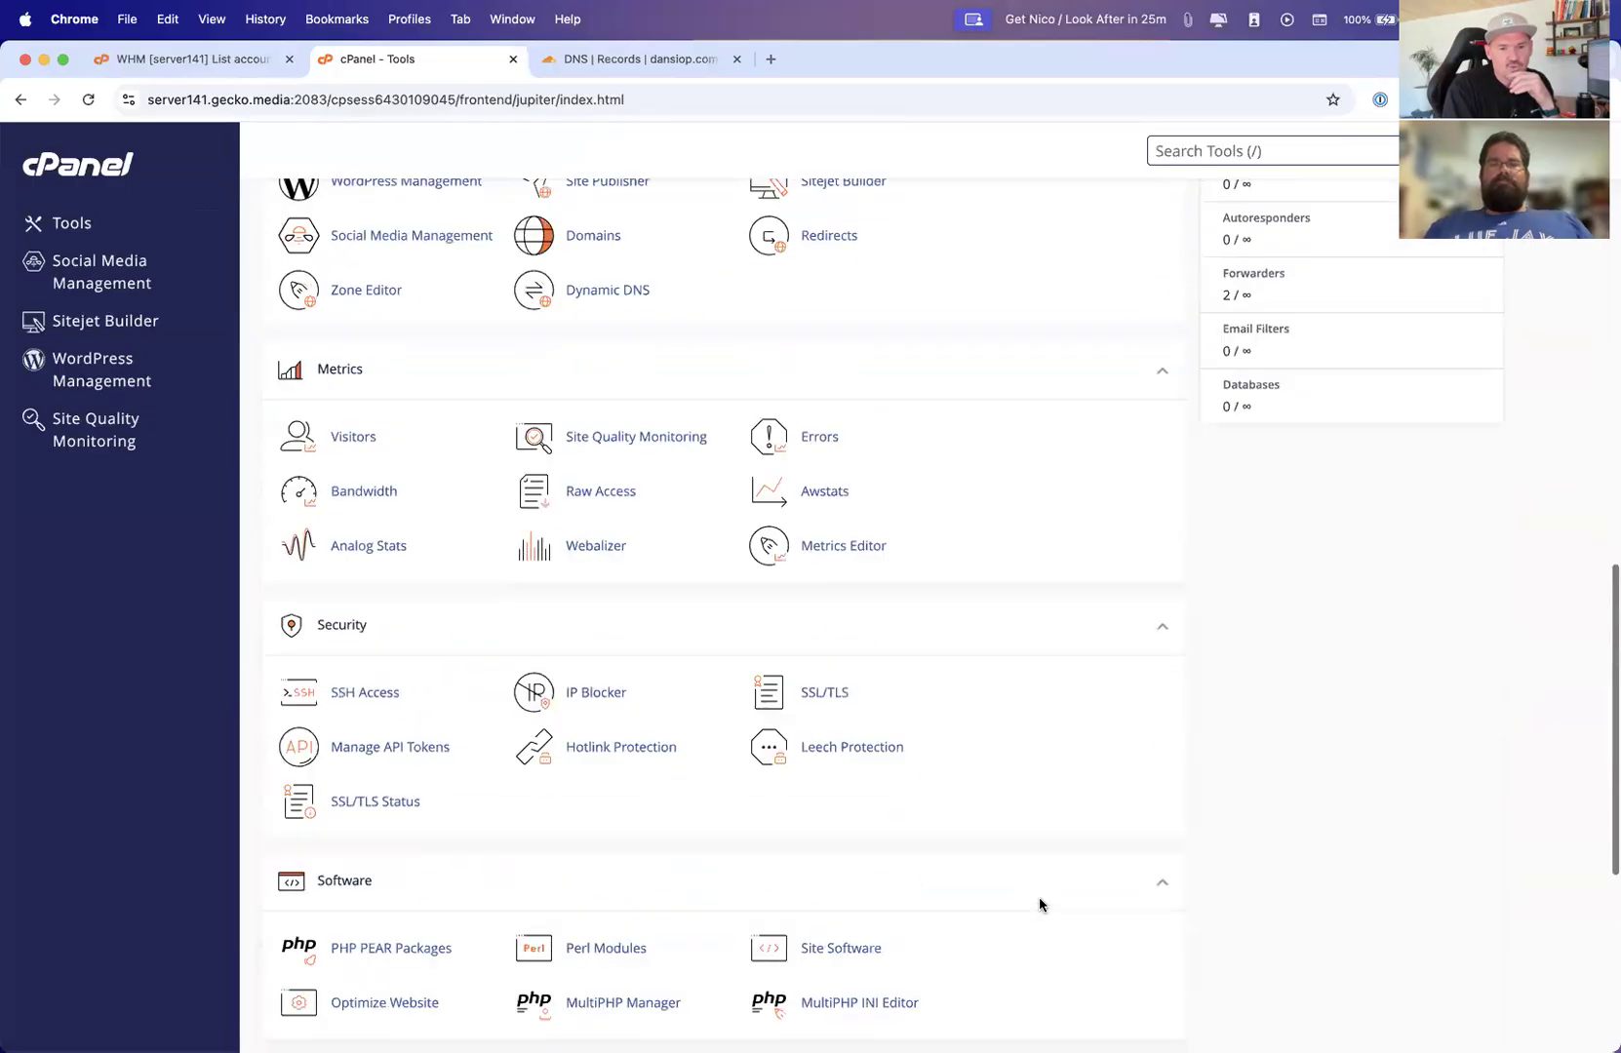
scroll(1039, 902, "down", 1)
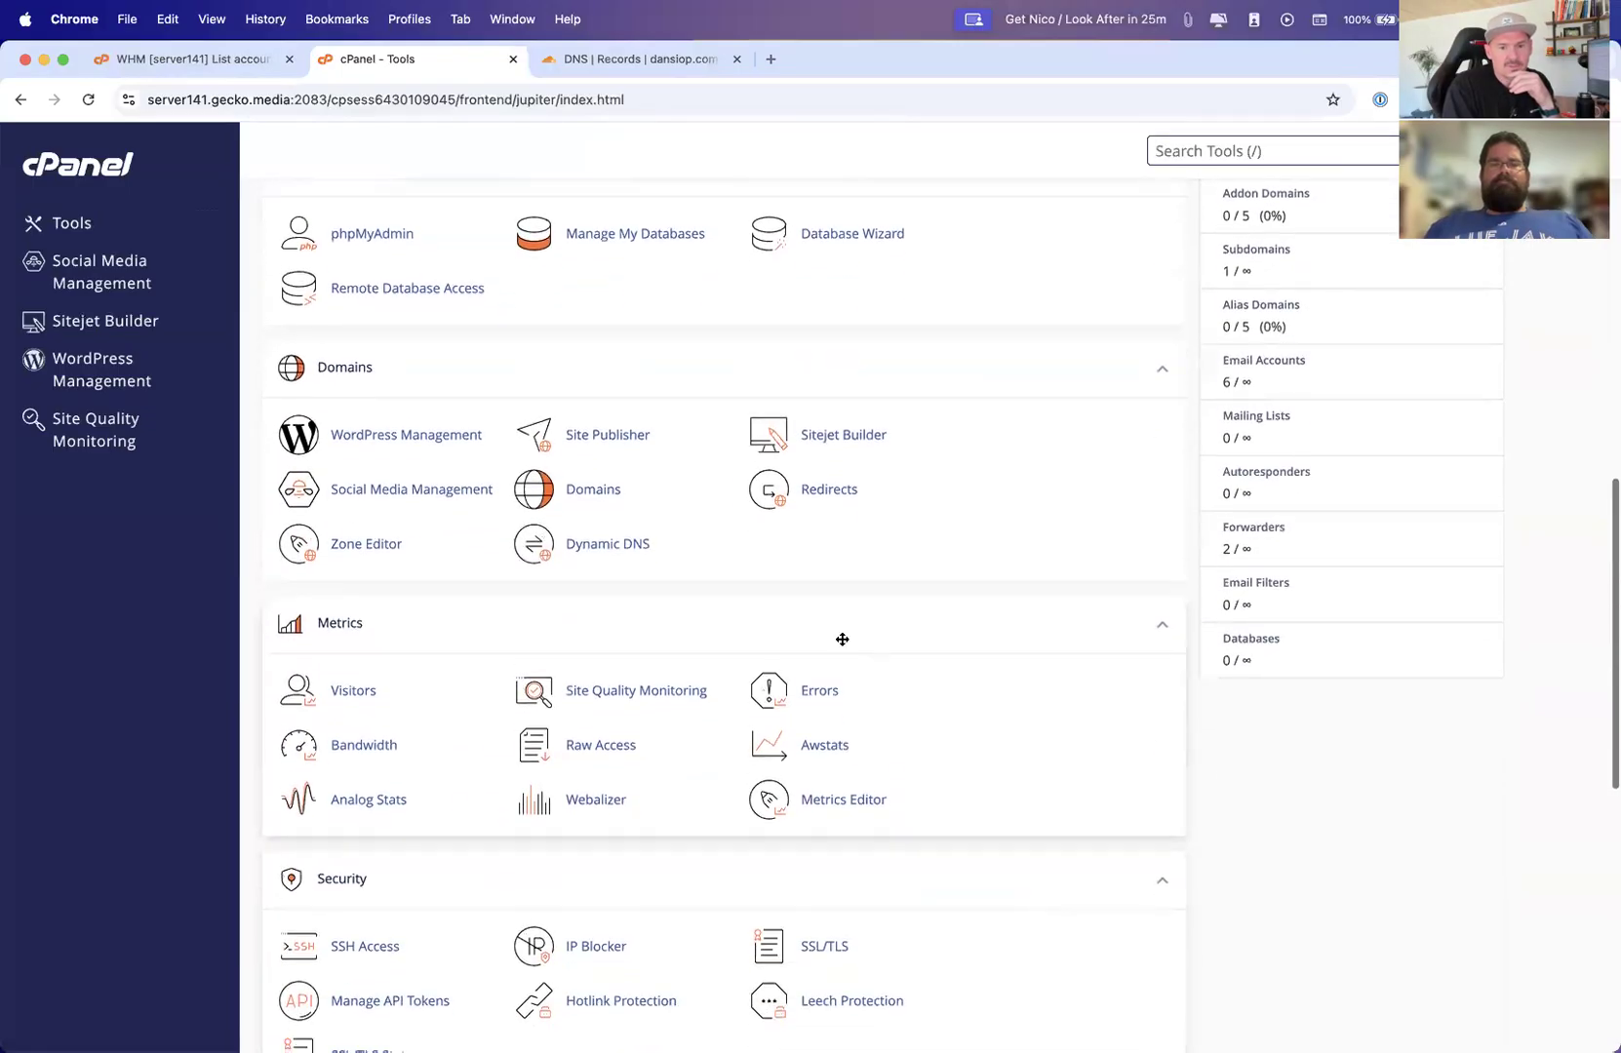
left_click(624, 545)
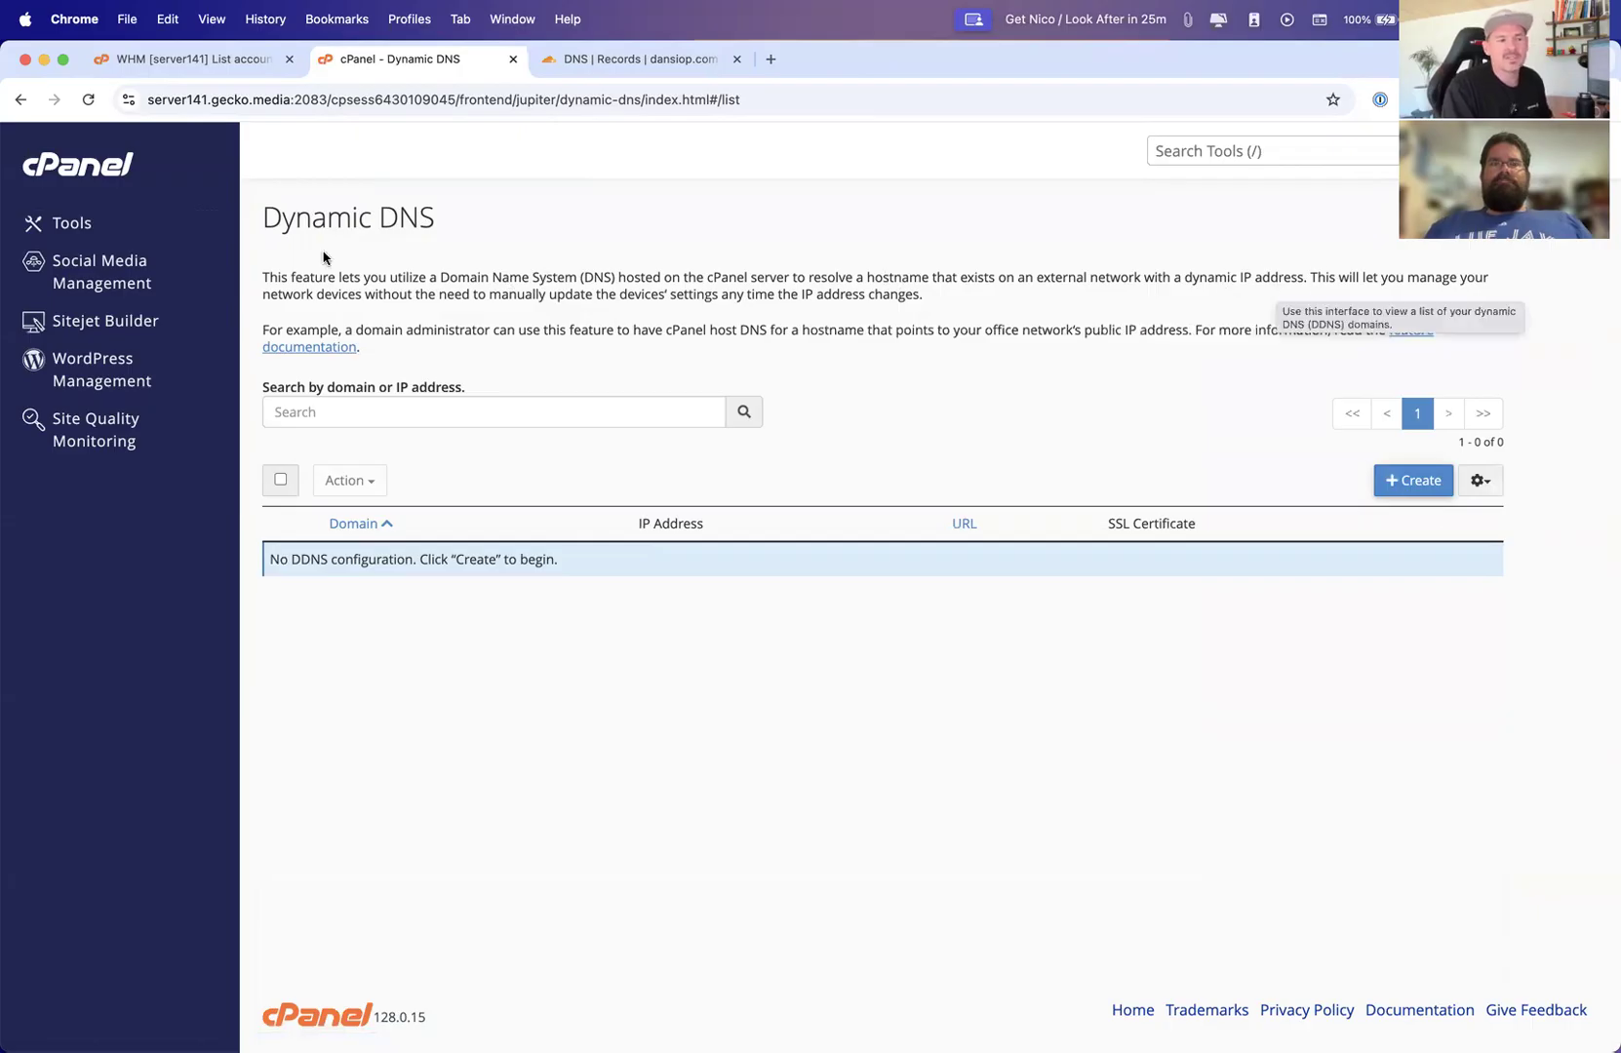
Bring the cPanel window back and return to the Tools page
key("ctrl+Up")
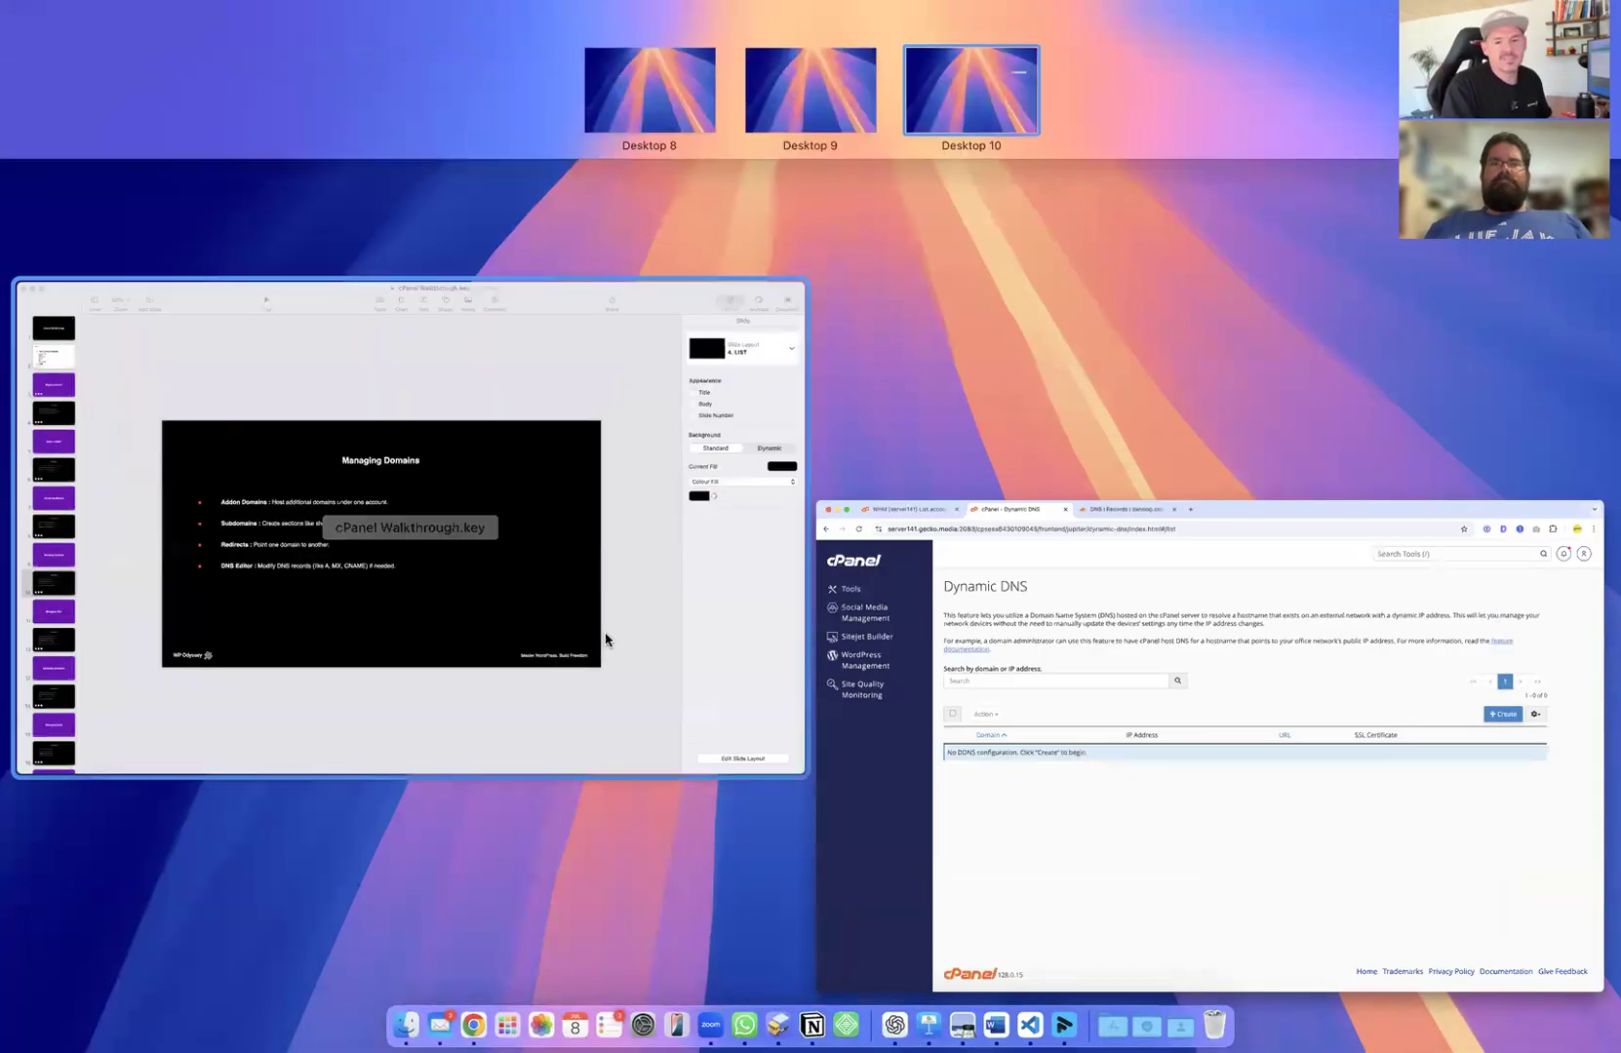
left_click(1100, 695)
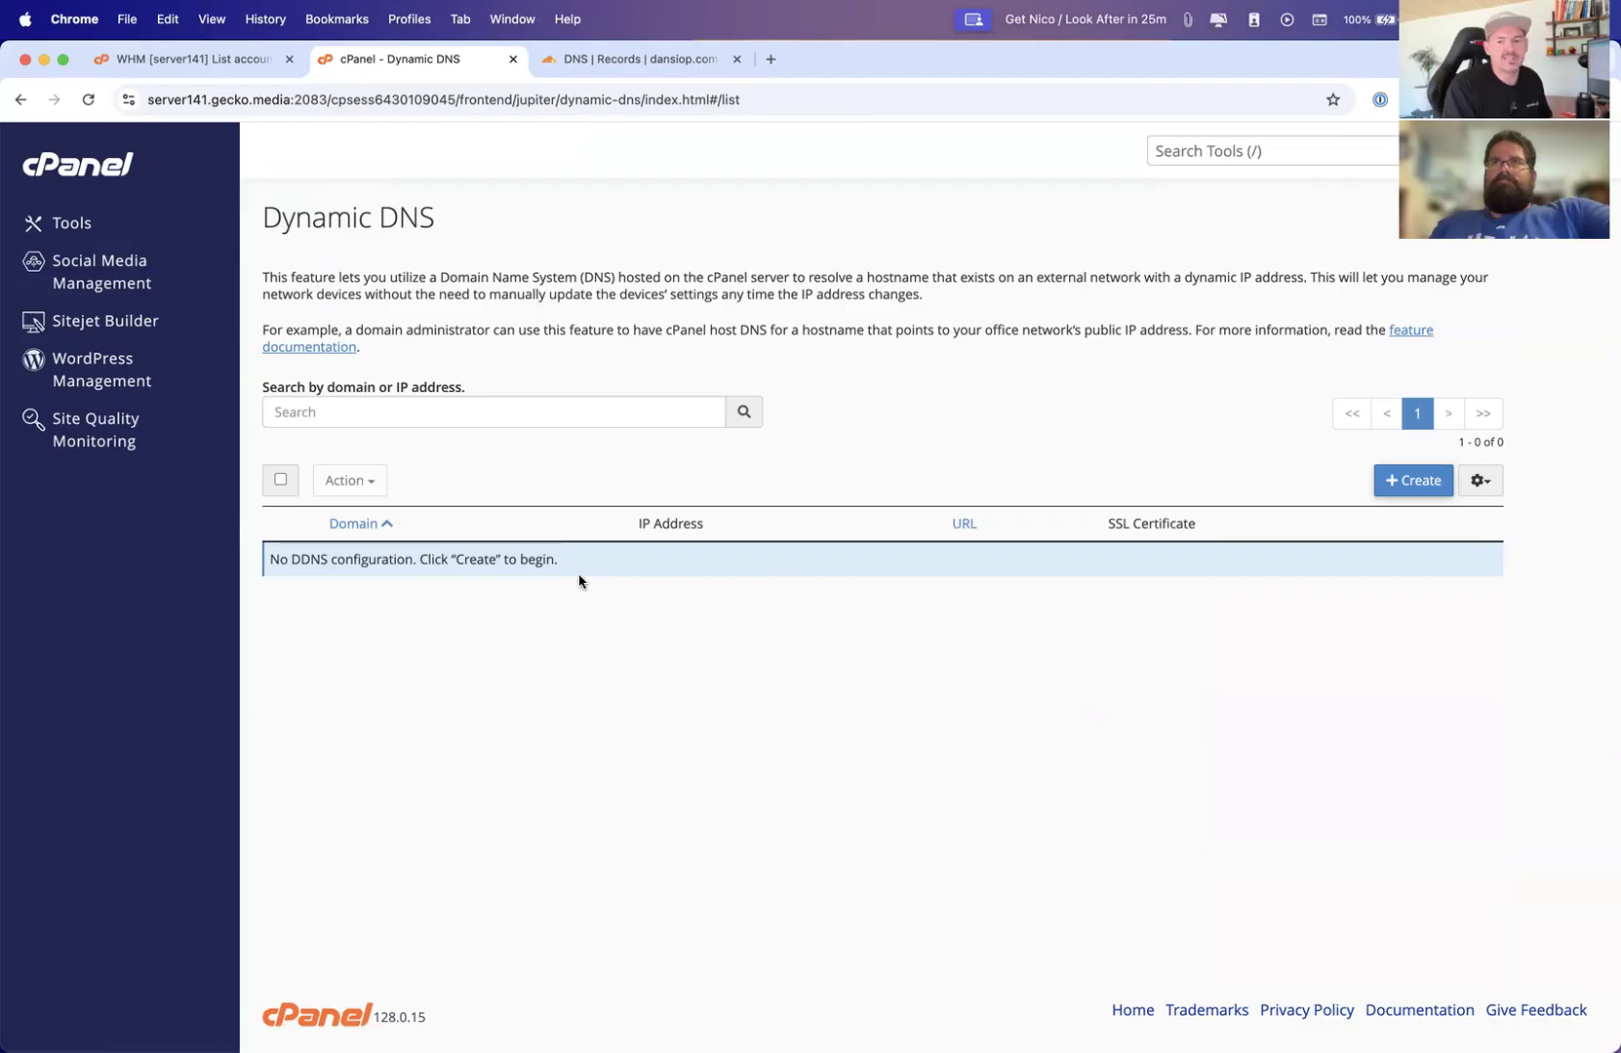
left_click(66, 224)
Switch to the cPanel Walkthrough presentation and play it from the Managing Files slide
key("ctrl+Up")
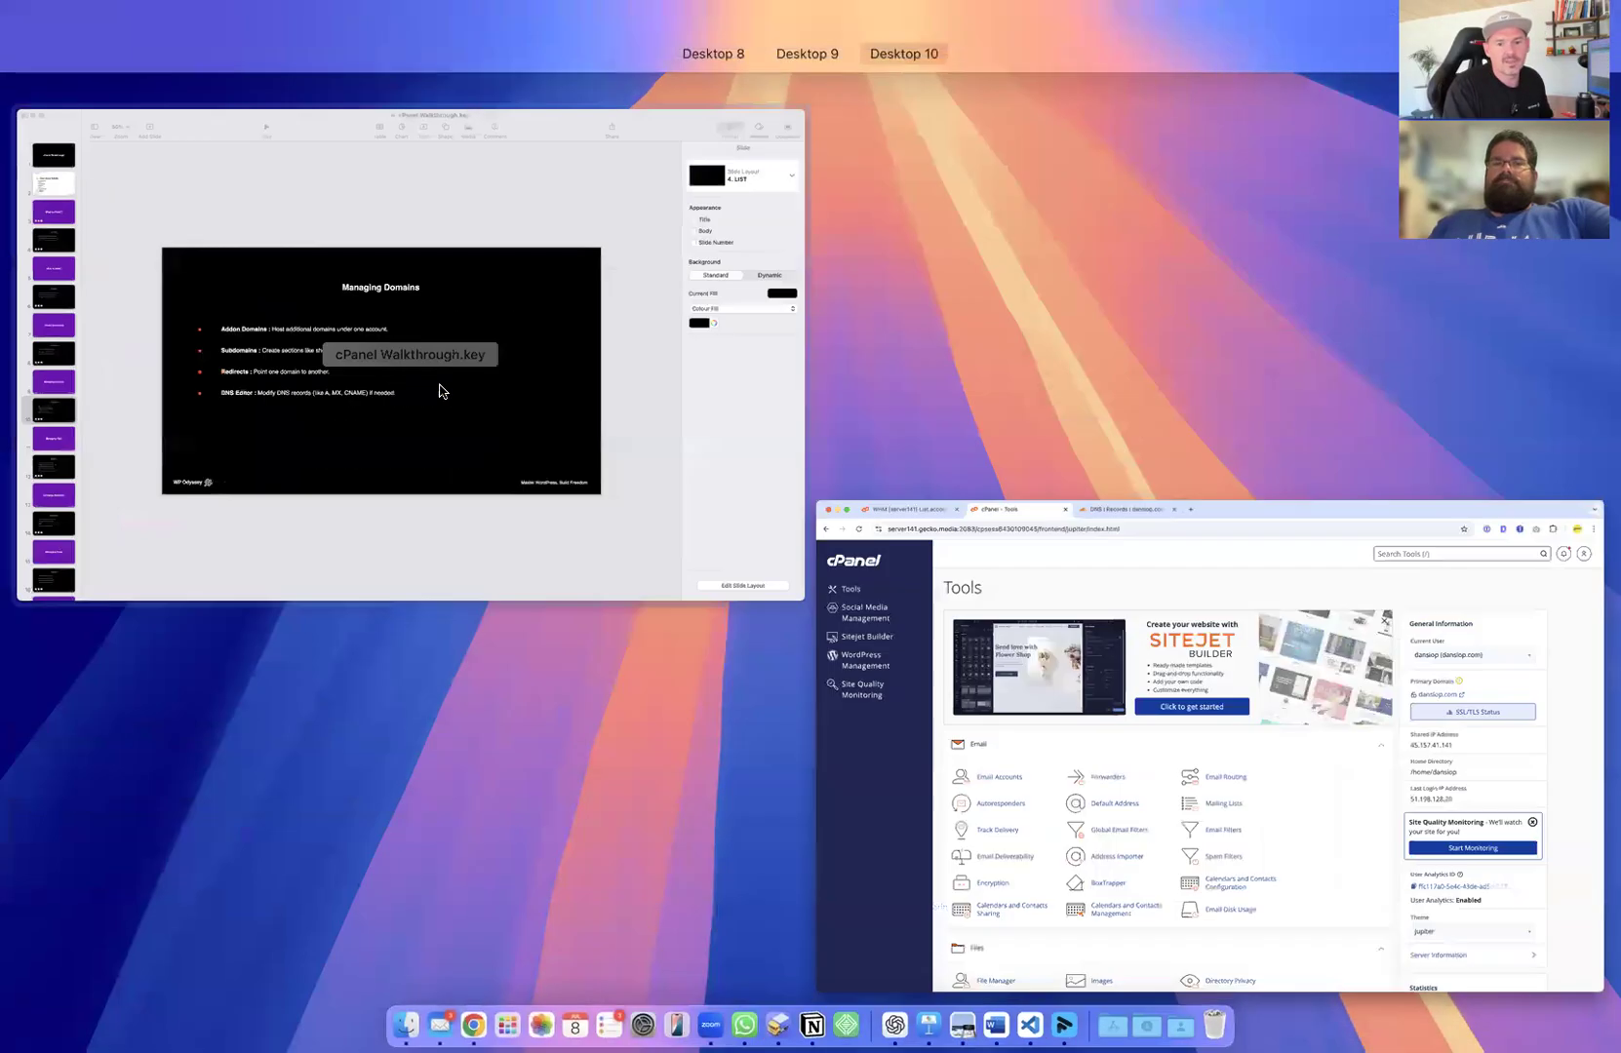
left_click(470, 318)
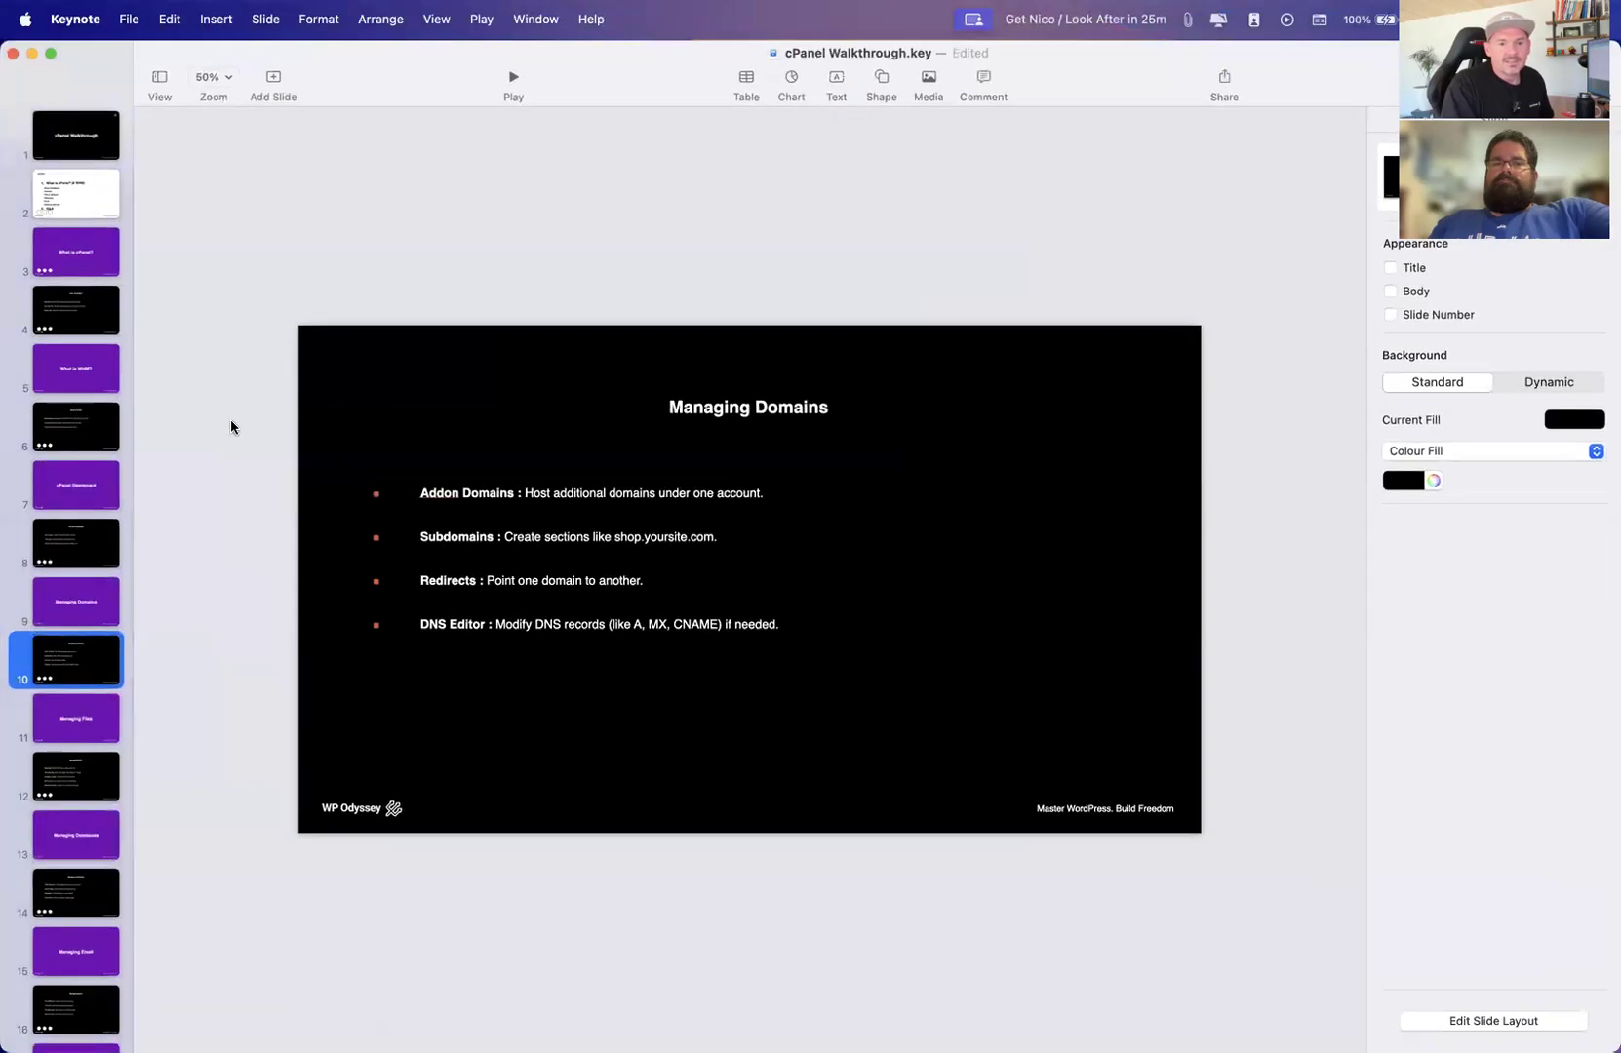
left_click(96, 722)
left_click(524, 89)
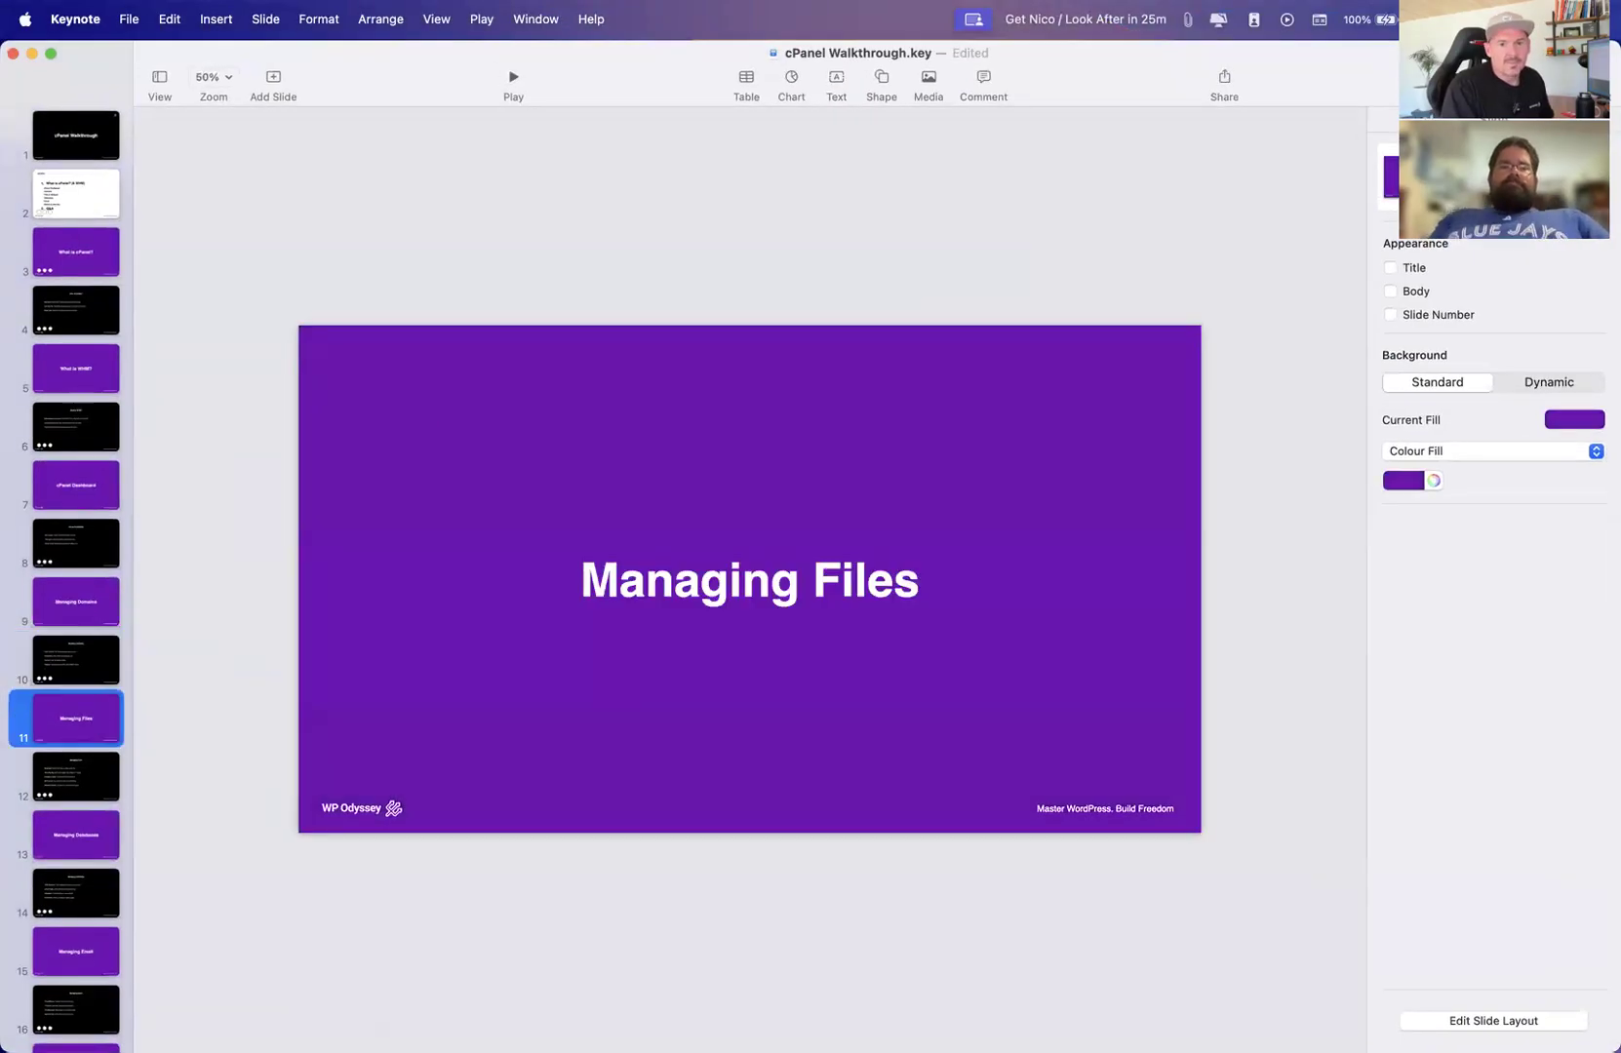
Advance through the Managing Files bullet points and exit the slideshow
key("Right")
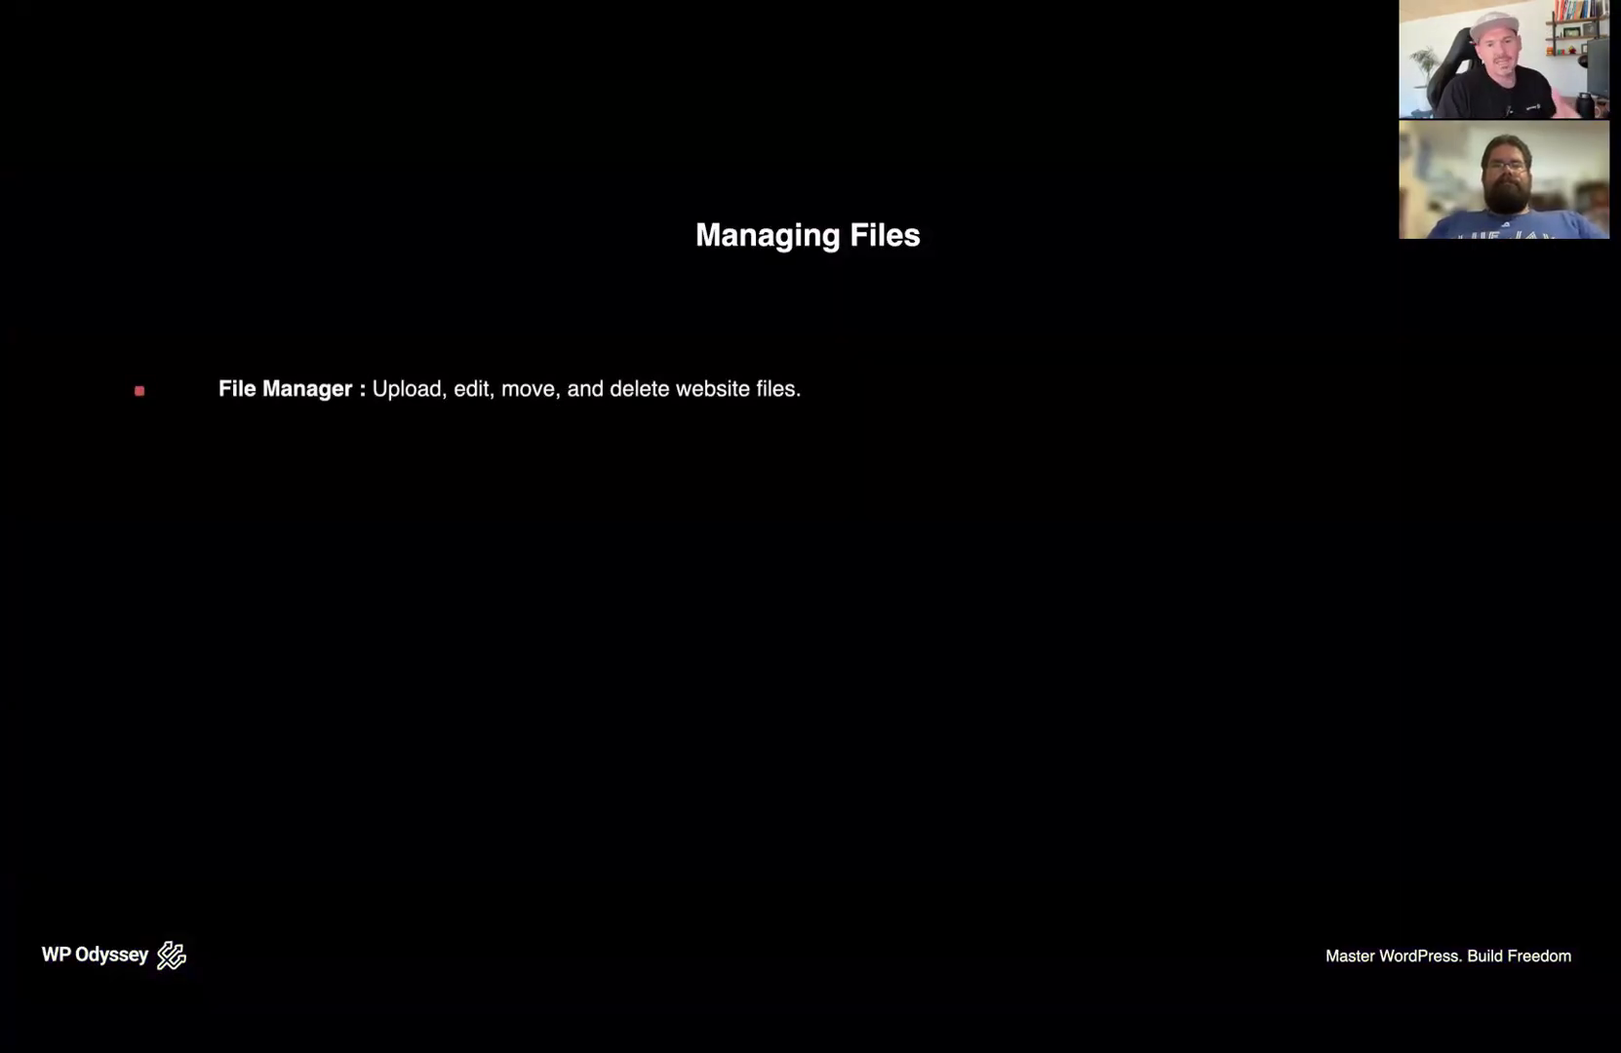
key("Right")
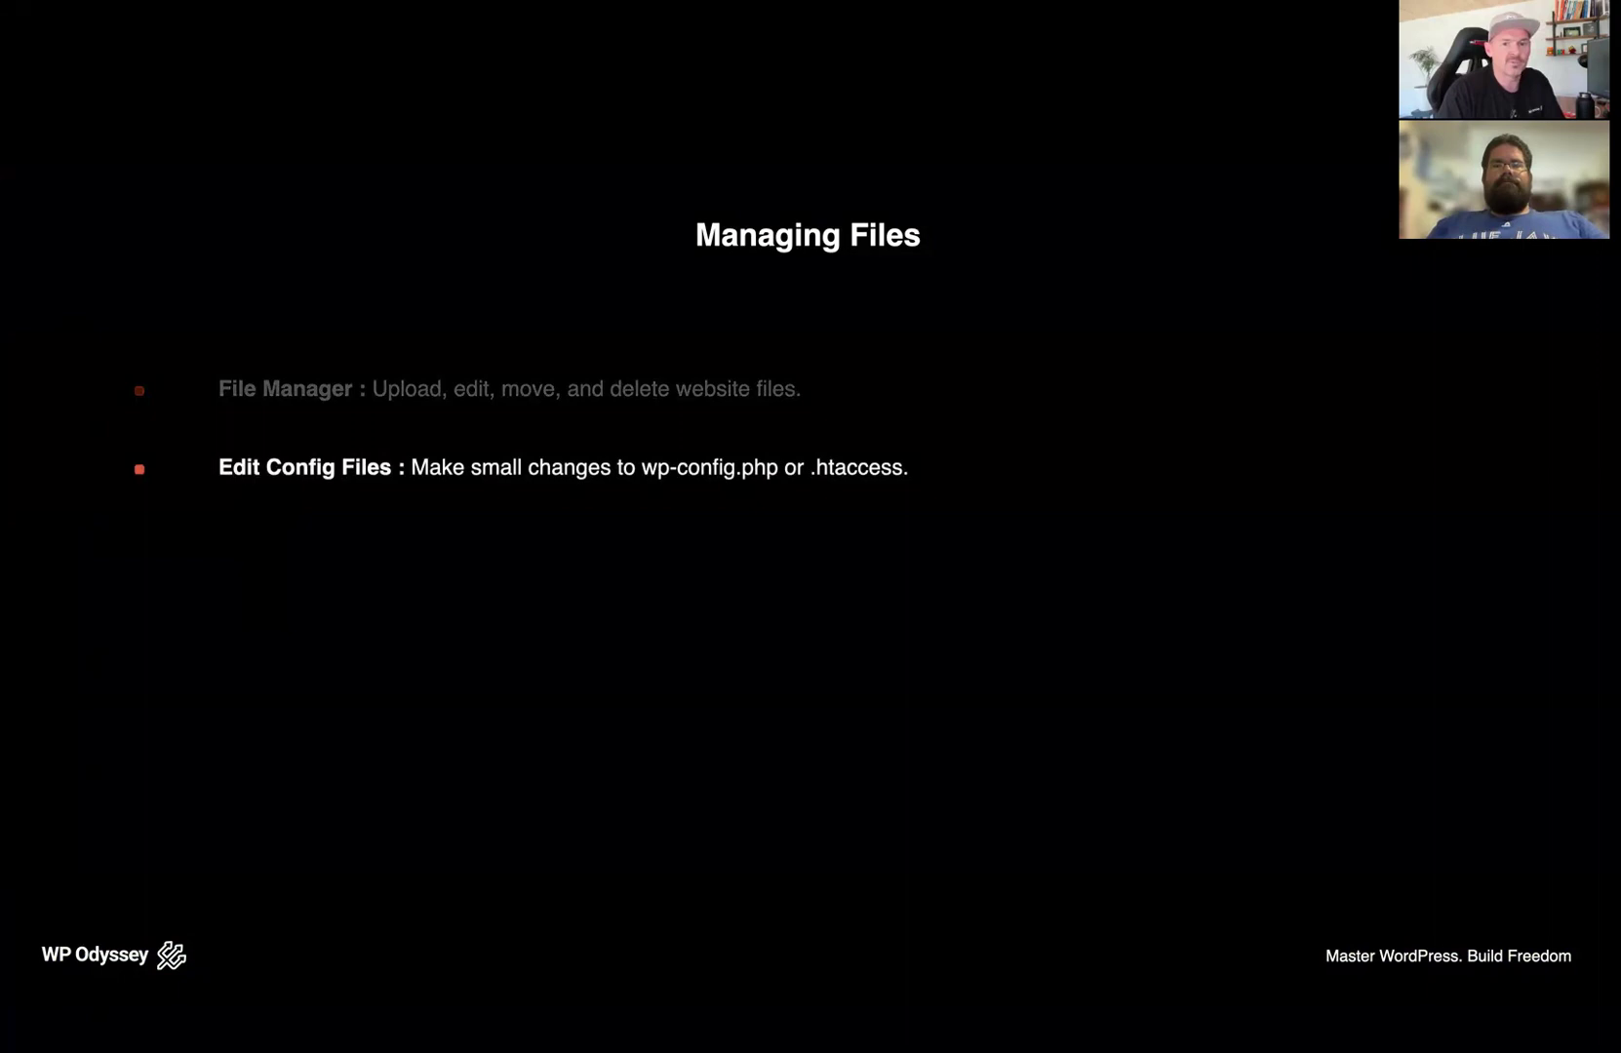
key("Right")
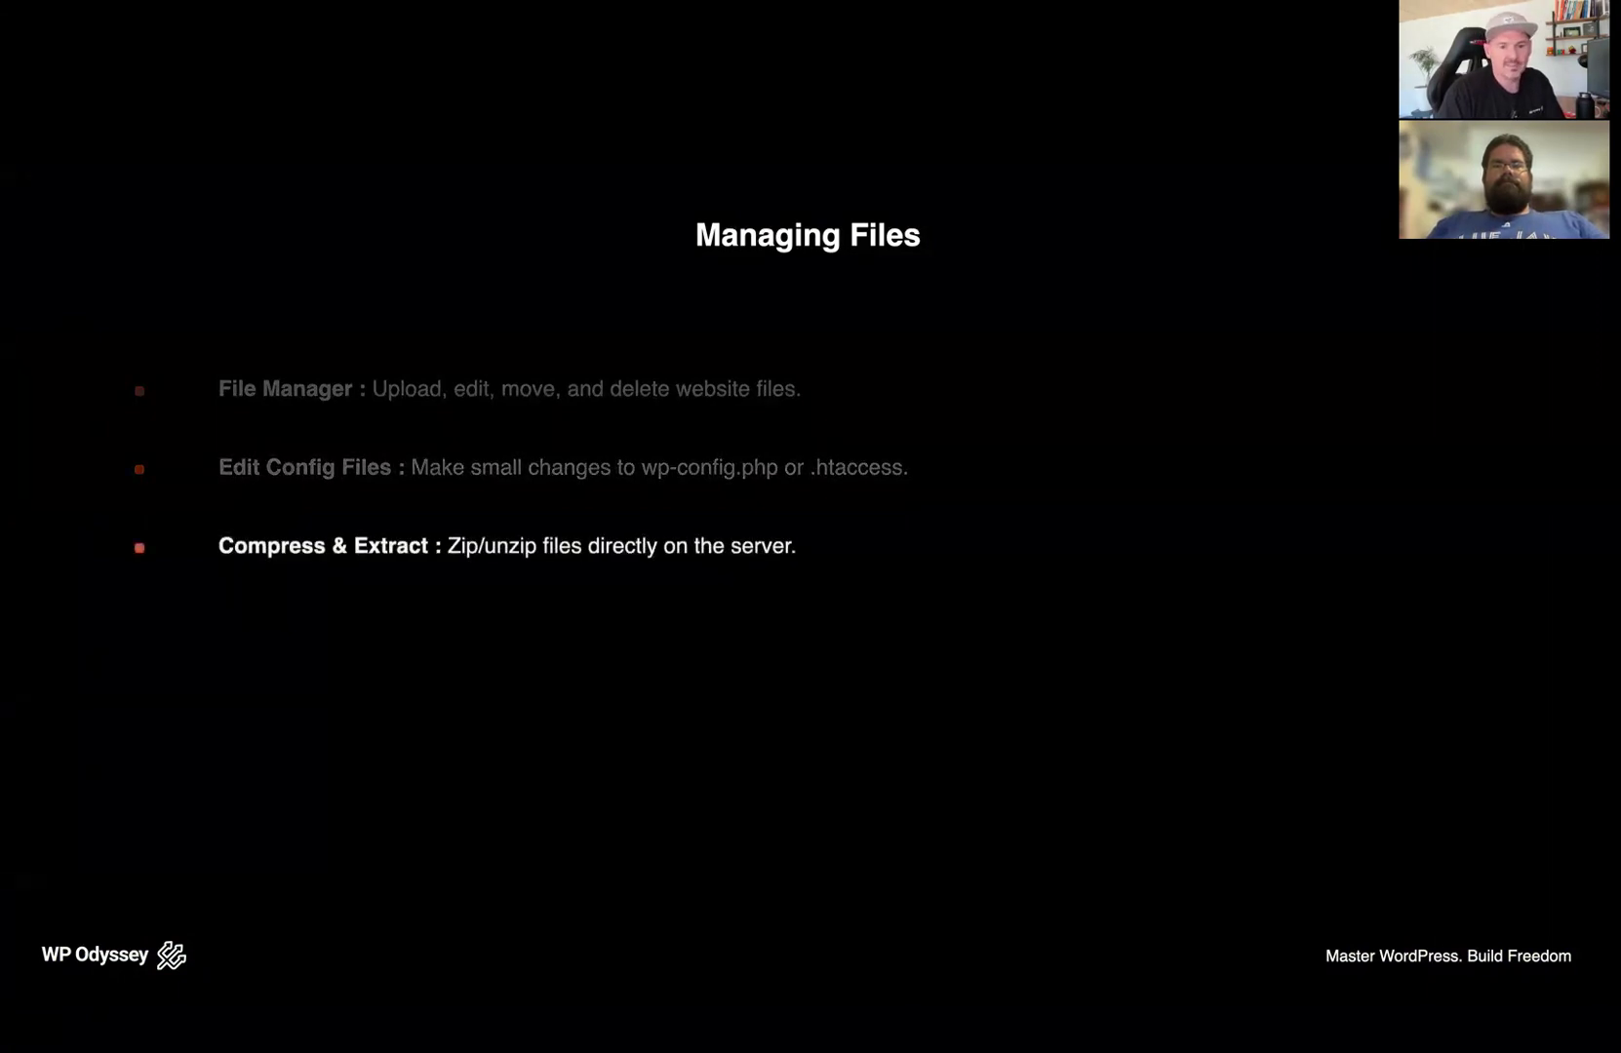
key("Right")
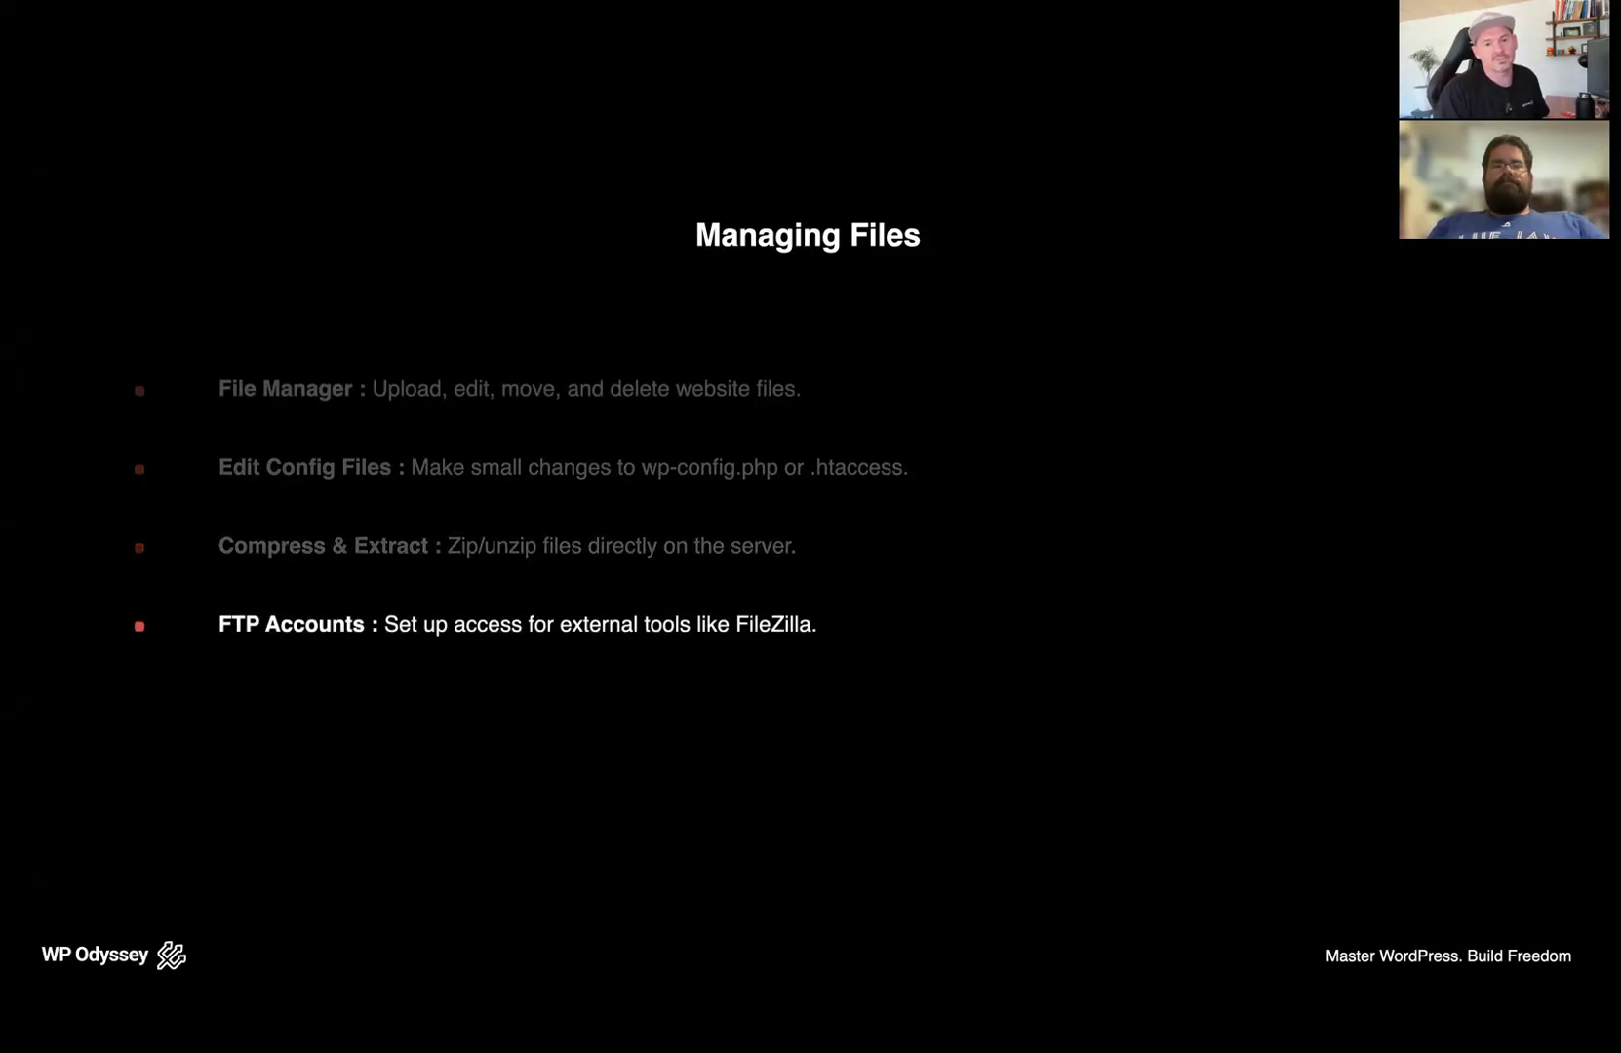
key("Right")
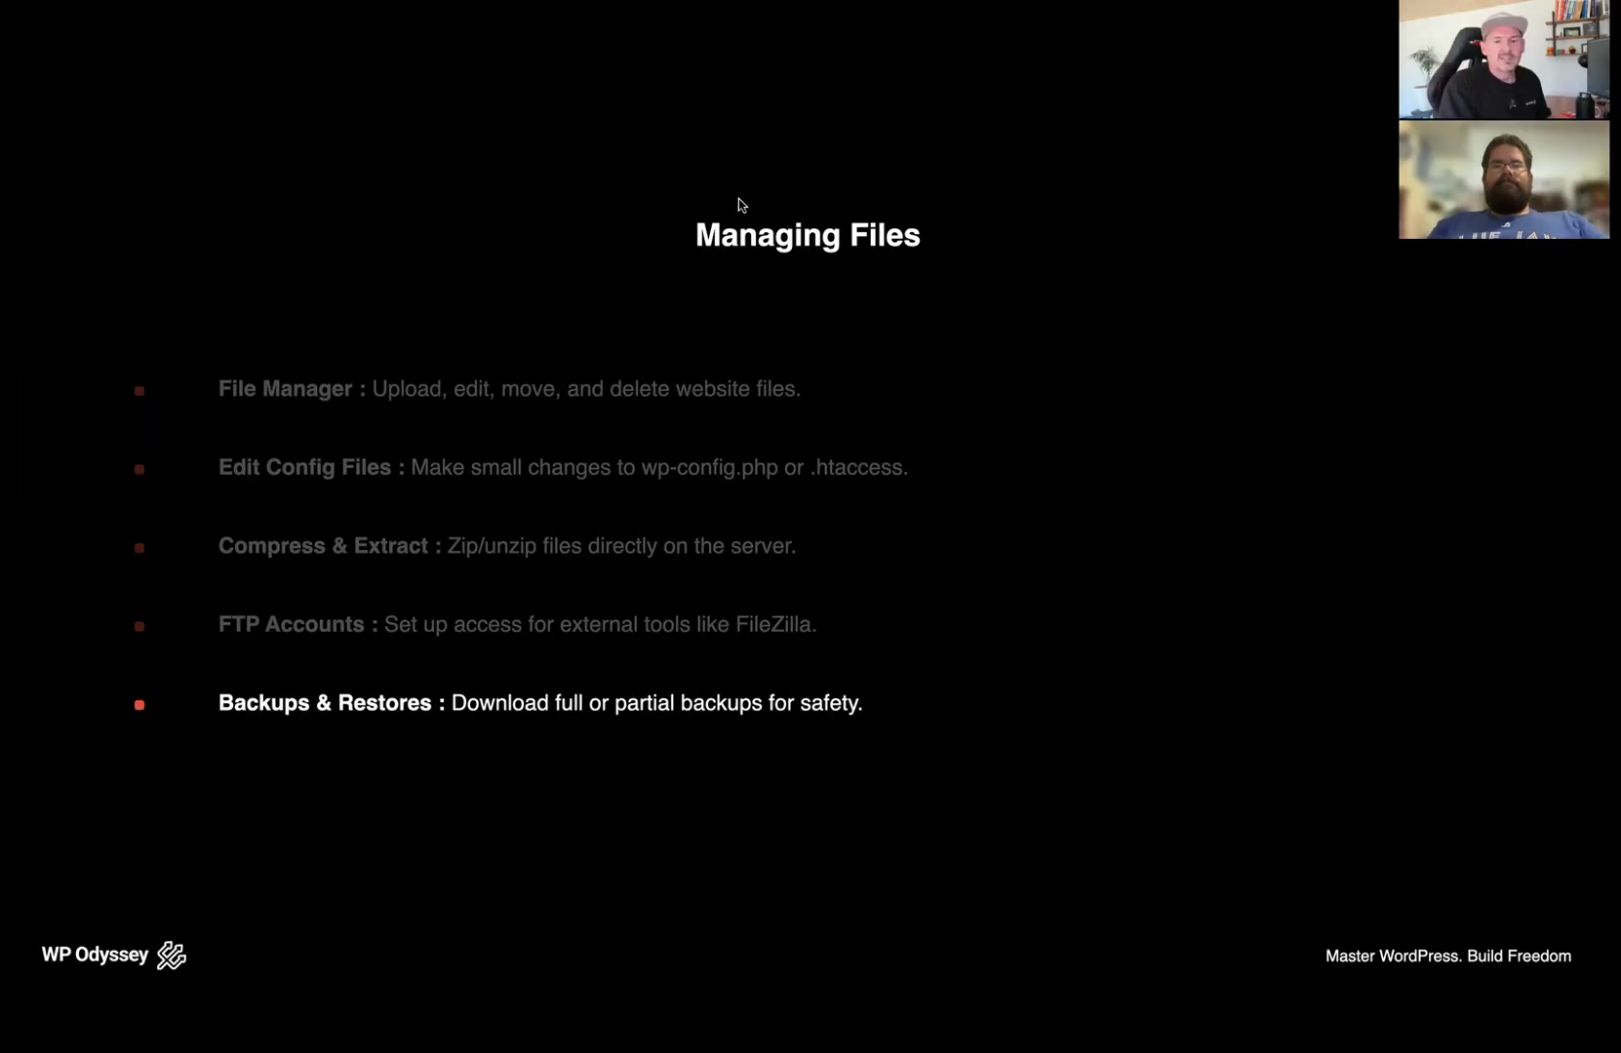
key("Escape")
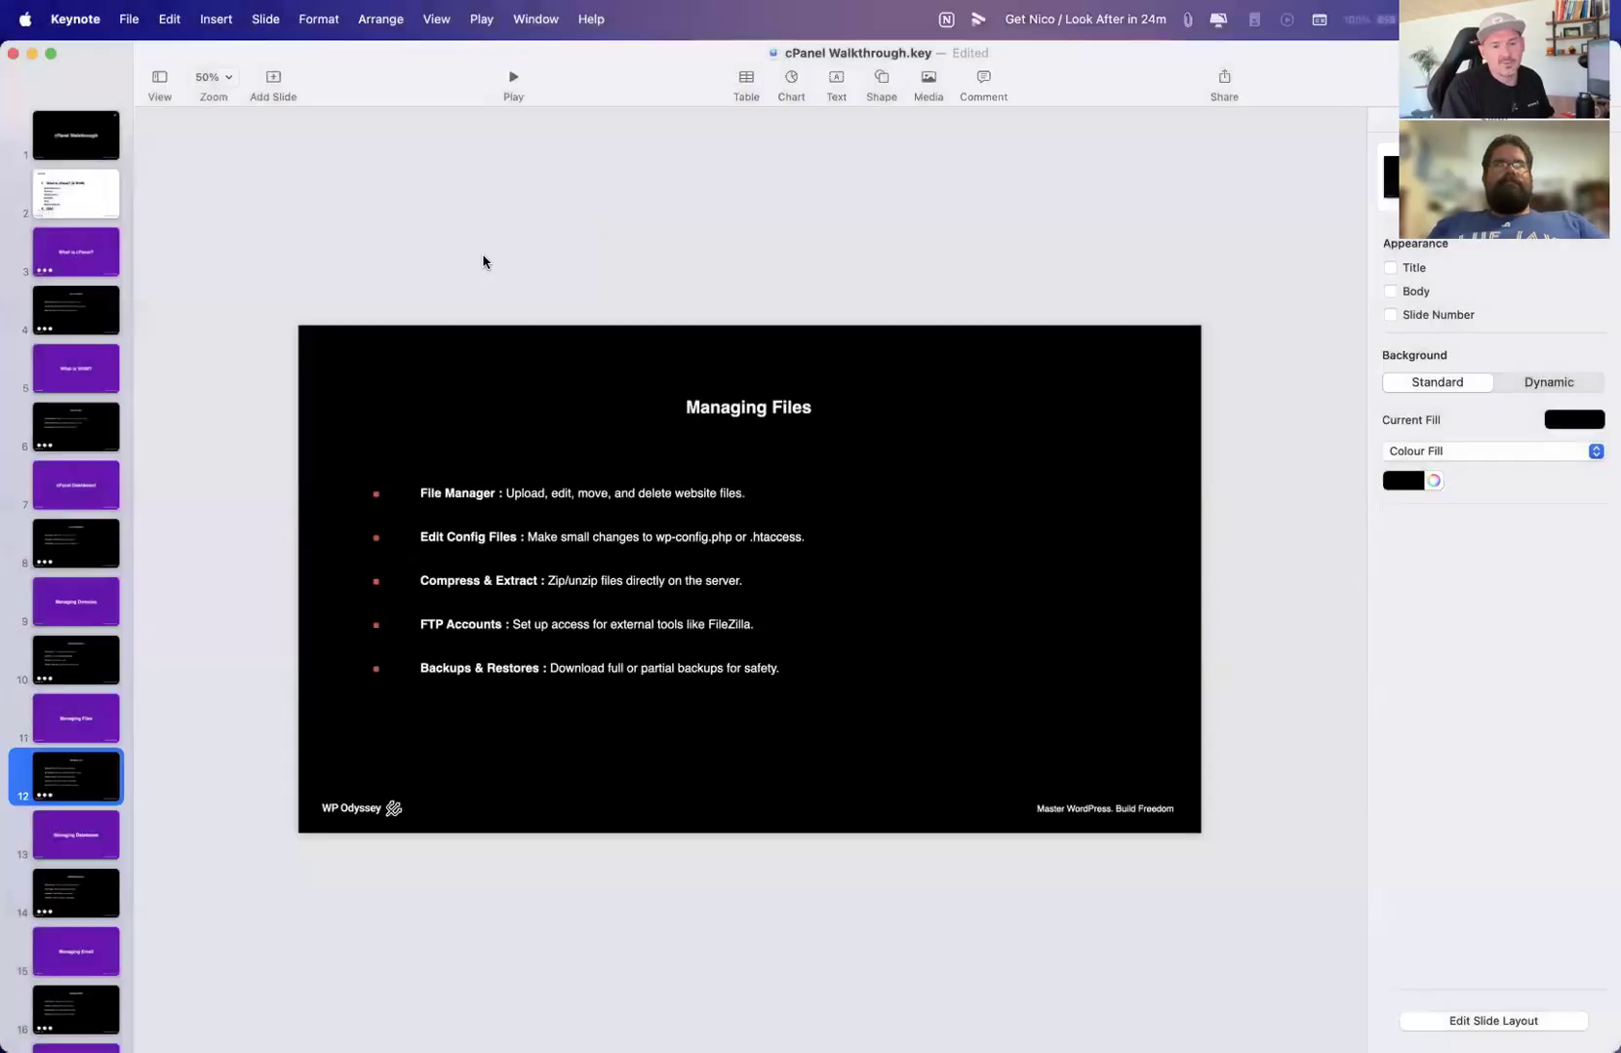
Switch back to cPanel Tools and collapse the Email, Databases, Domains, Metrics, Security, Software and Advanced sections
key("ctrl+Up")
left_click(604, 440)
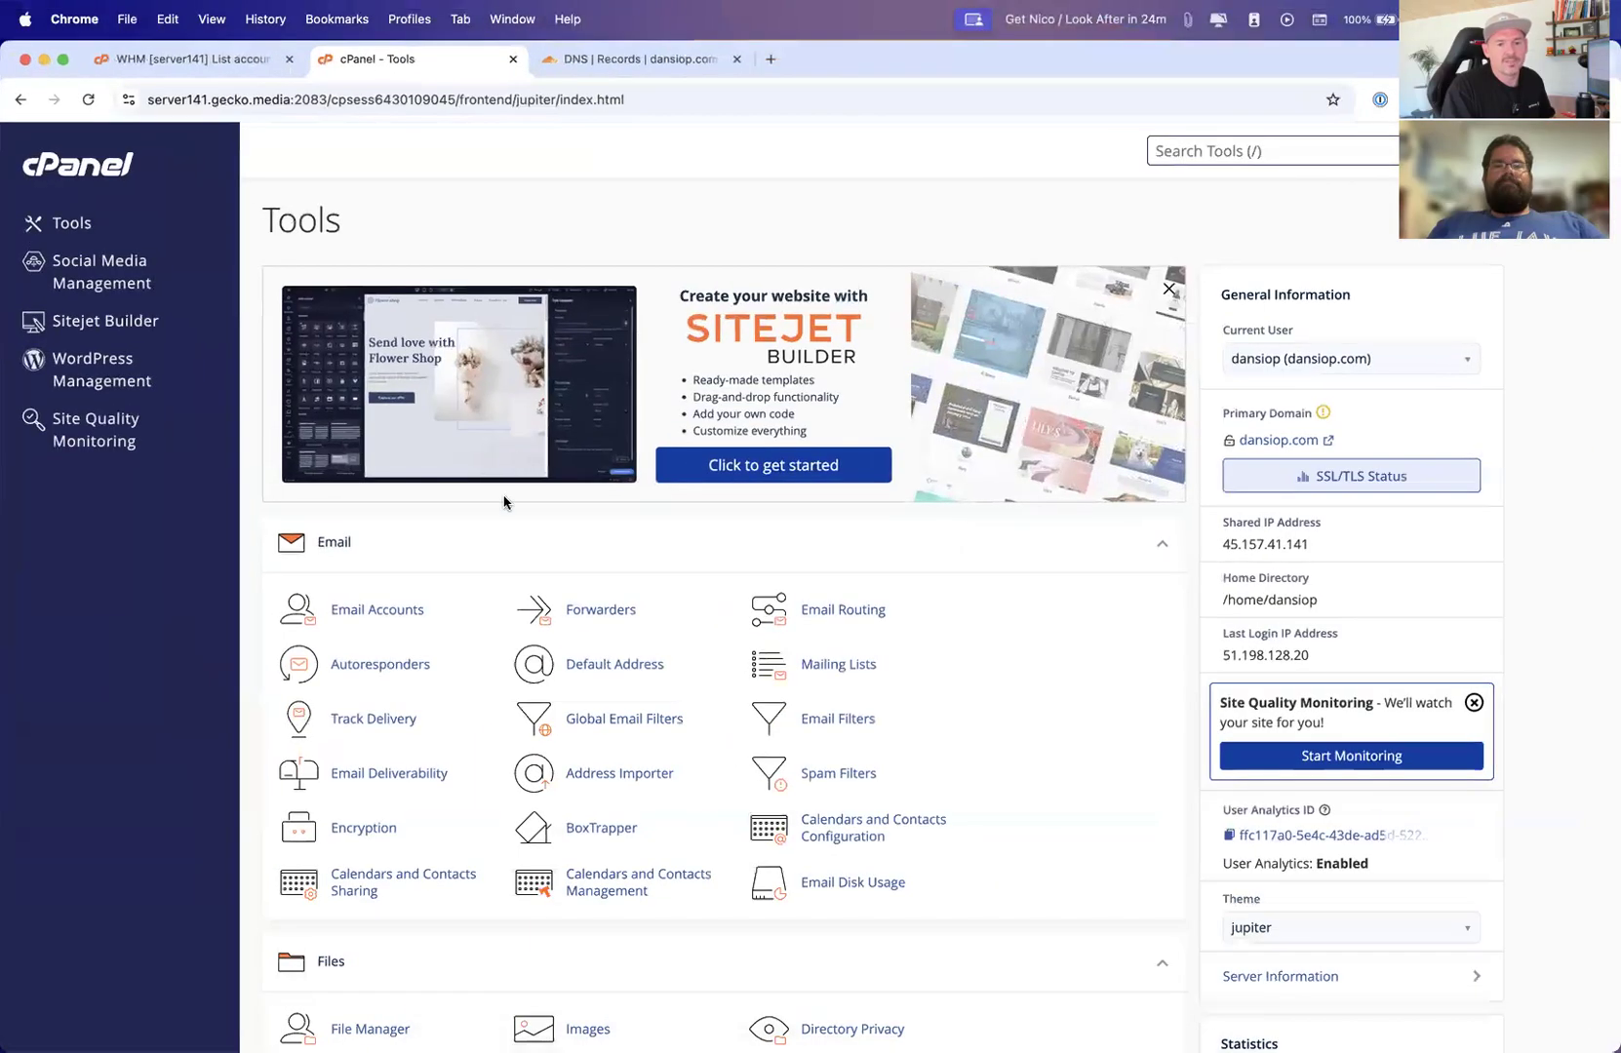
left_click(1167, 545)
scroll(878, 629, "down", 2)
left_click(1161, 781)
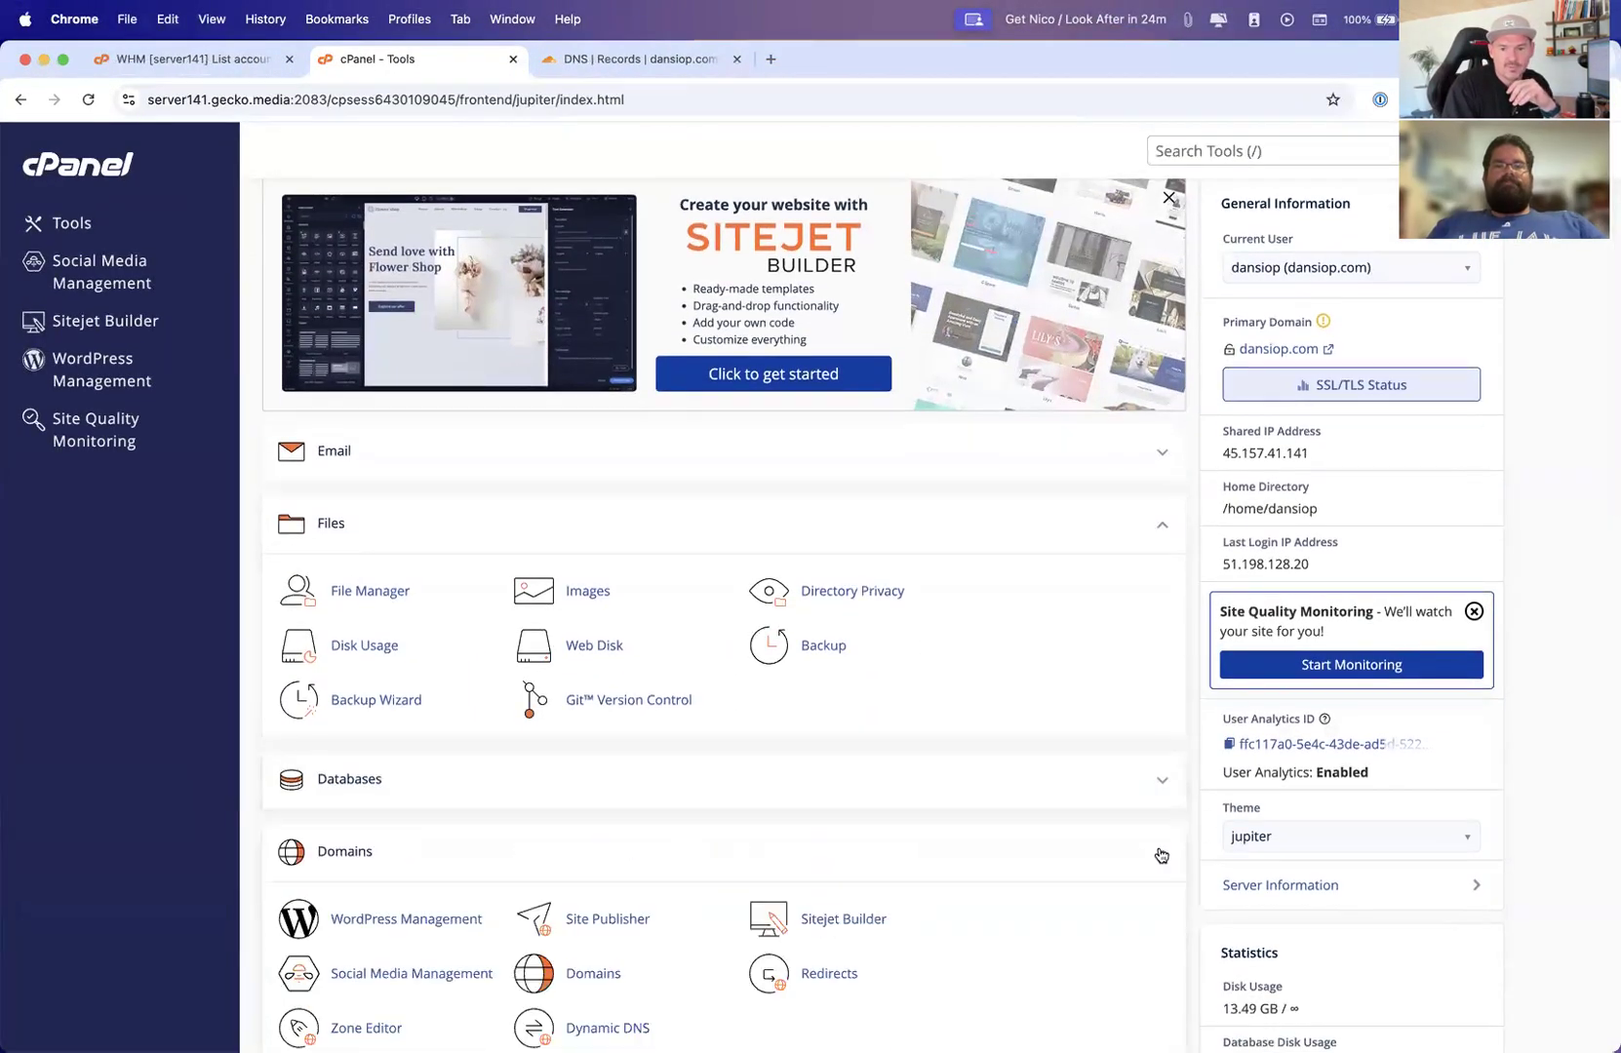
left_click(1160, 853)
scroll(1159, 829, "down", 2)
left_click(1160, 809)
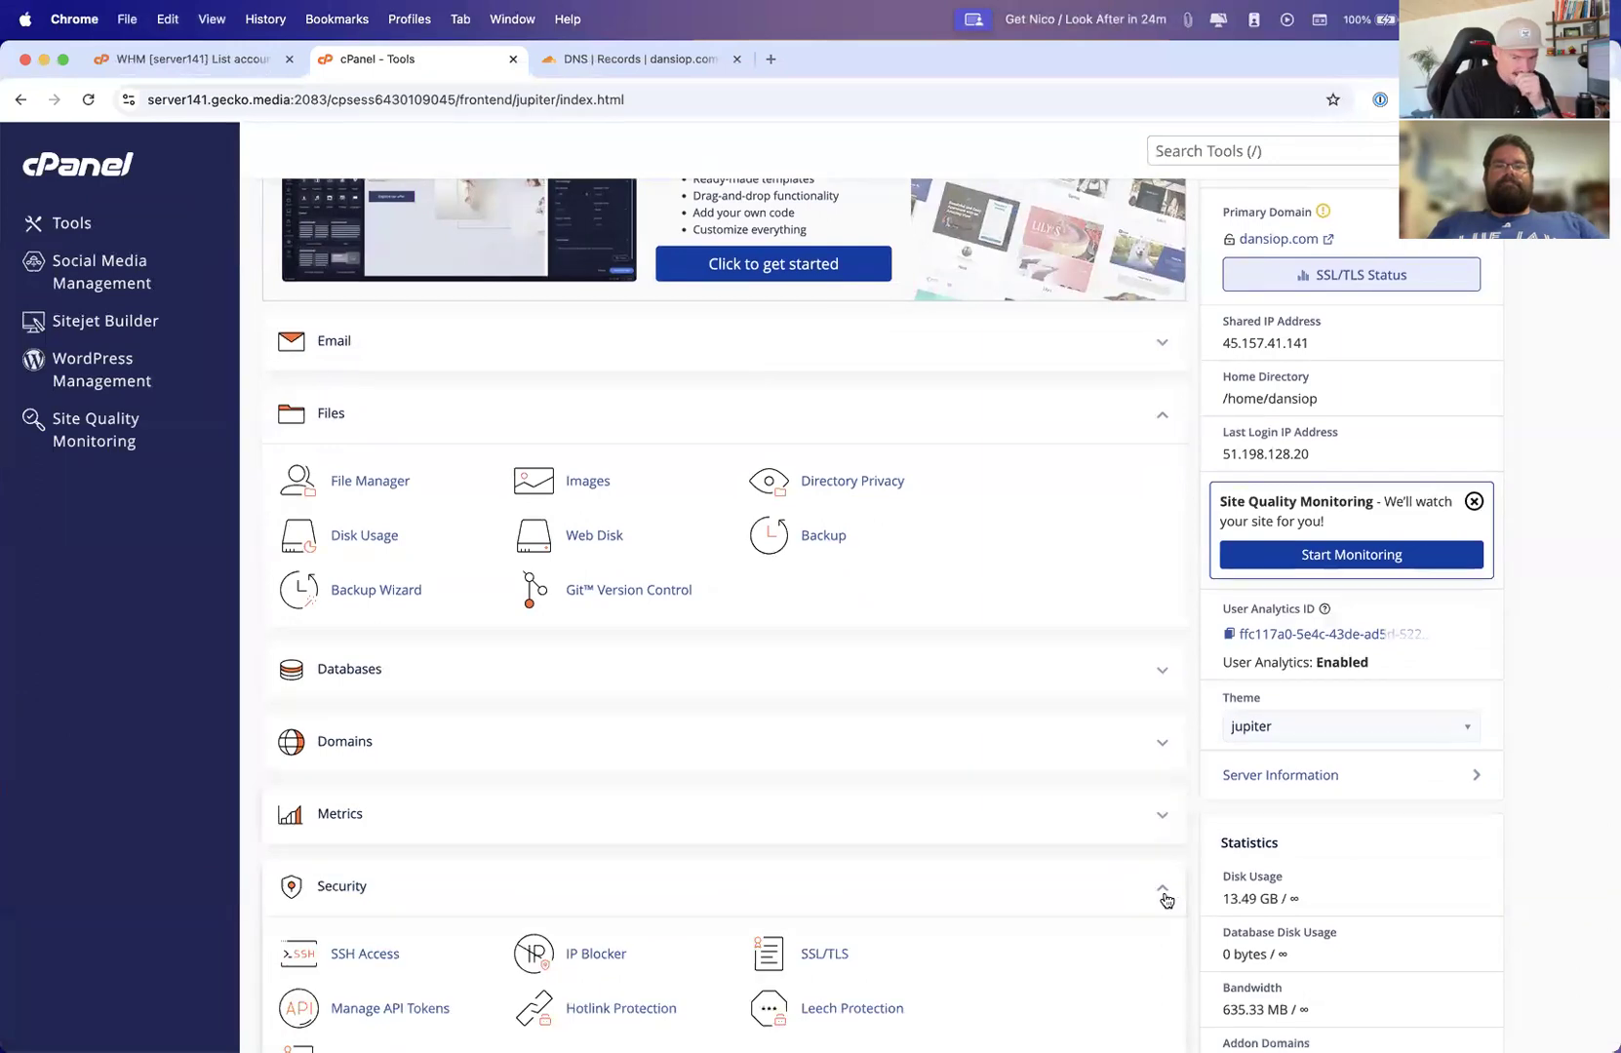
left_click(1161, 885)
scroll(1160, 839, "down", 3)
left_click(1162, 792)
left_click(1160, 852)
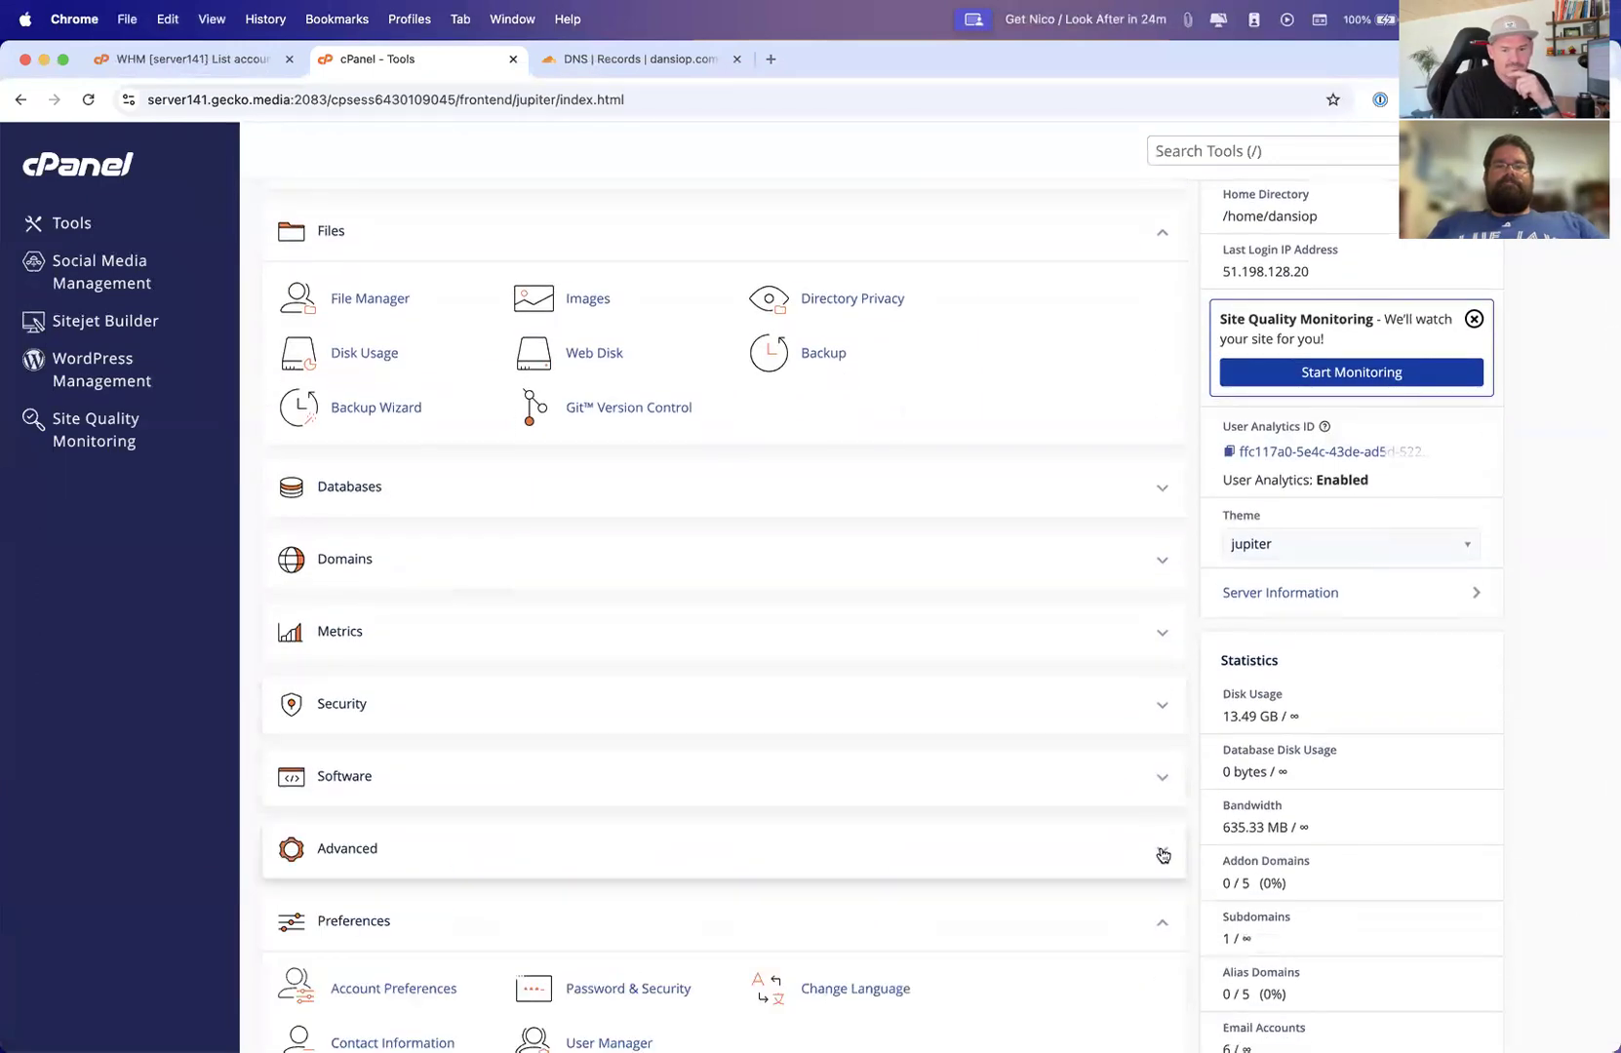
Open the File Manager from the Files tools
scroll(1160, 829, "down", 2)
left_click(1147, 796)
scroll(1073, 790, "up", 3)
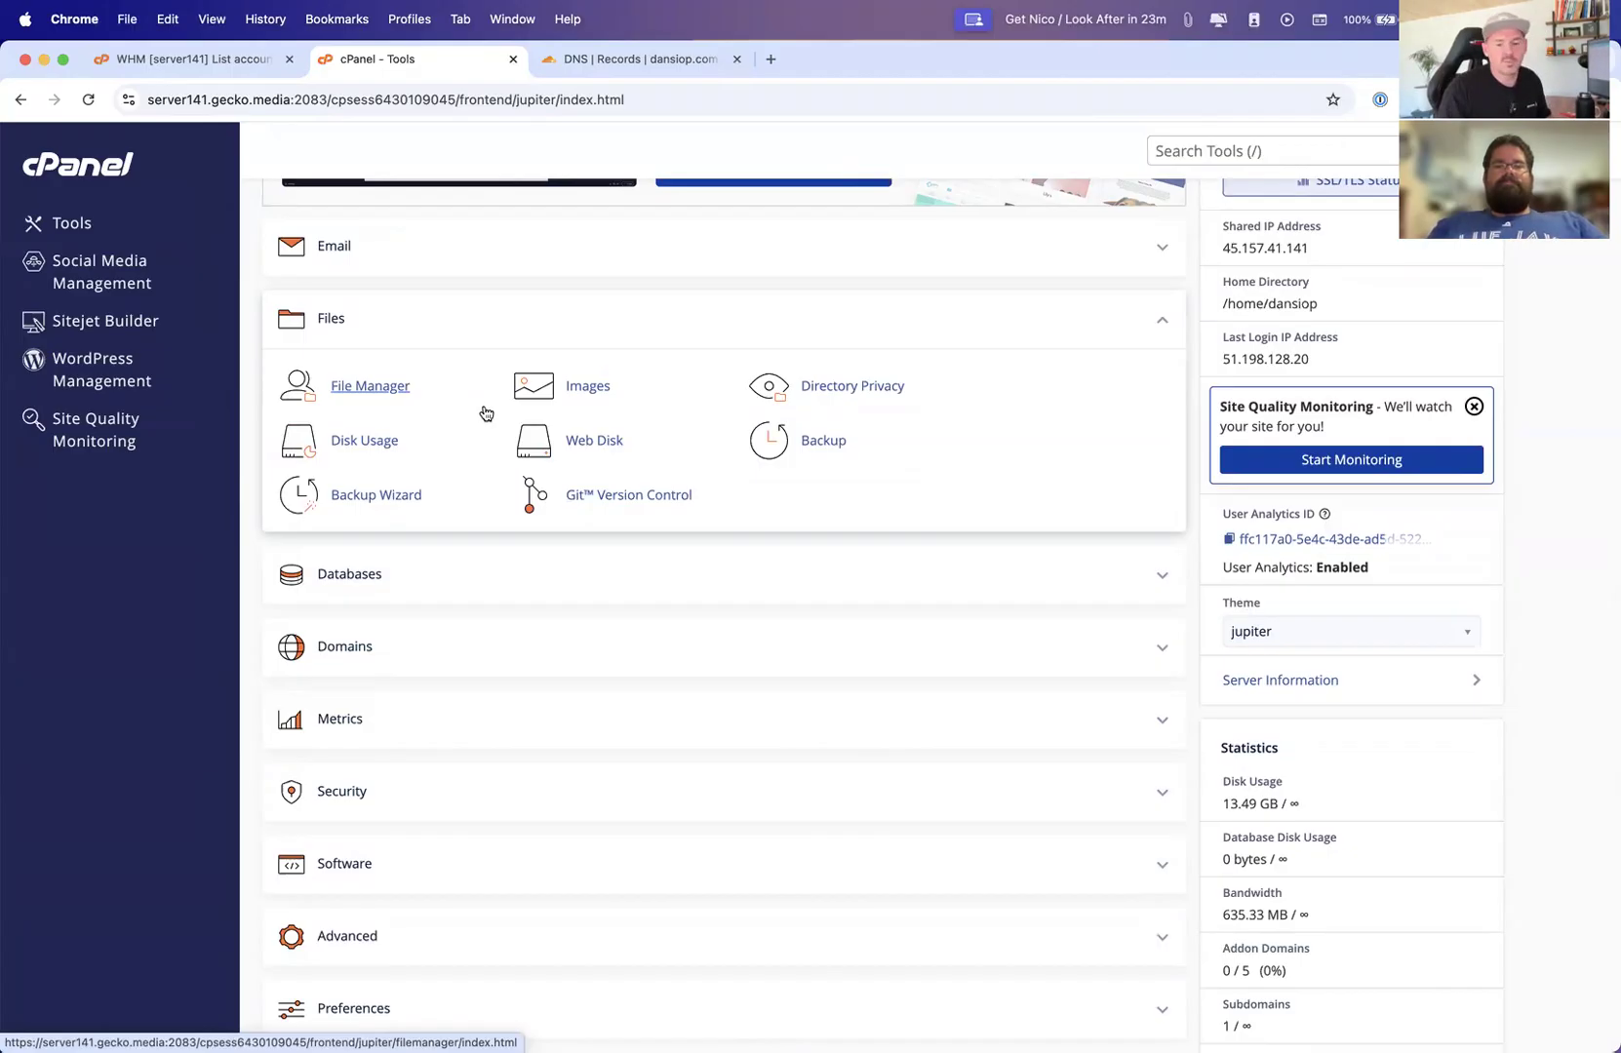
scroll(486, 414, "up", 3)
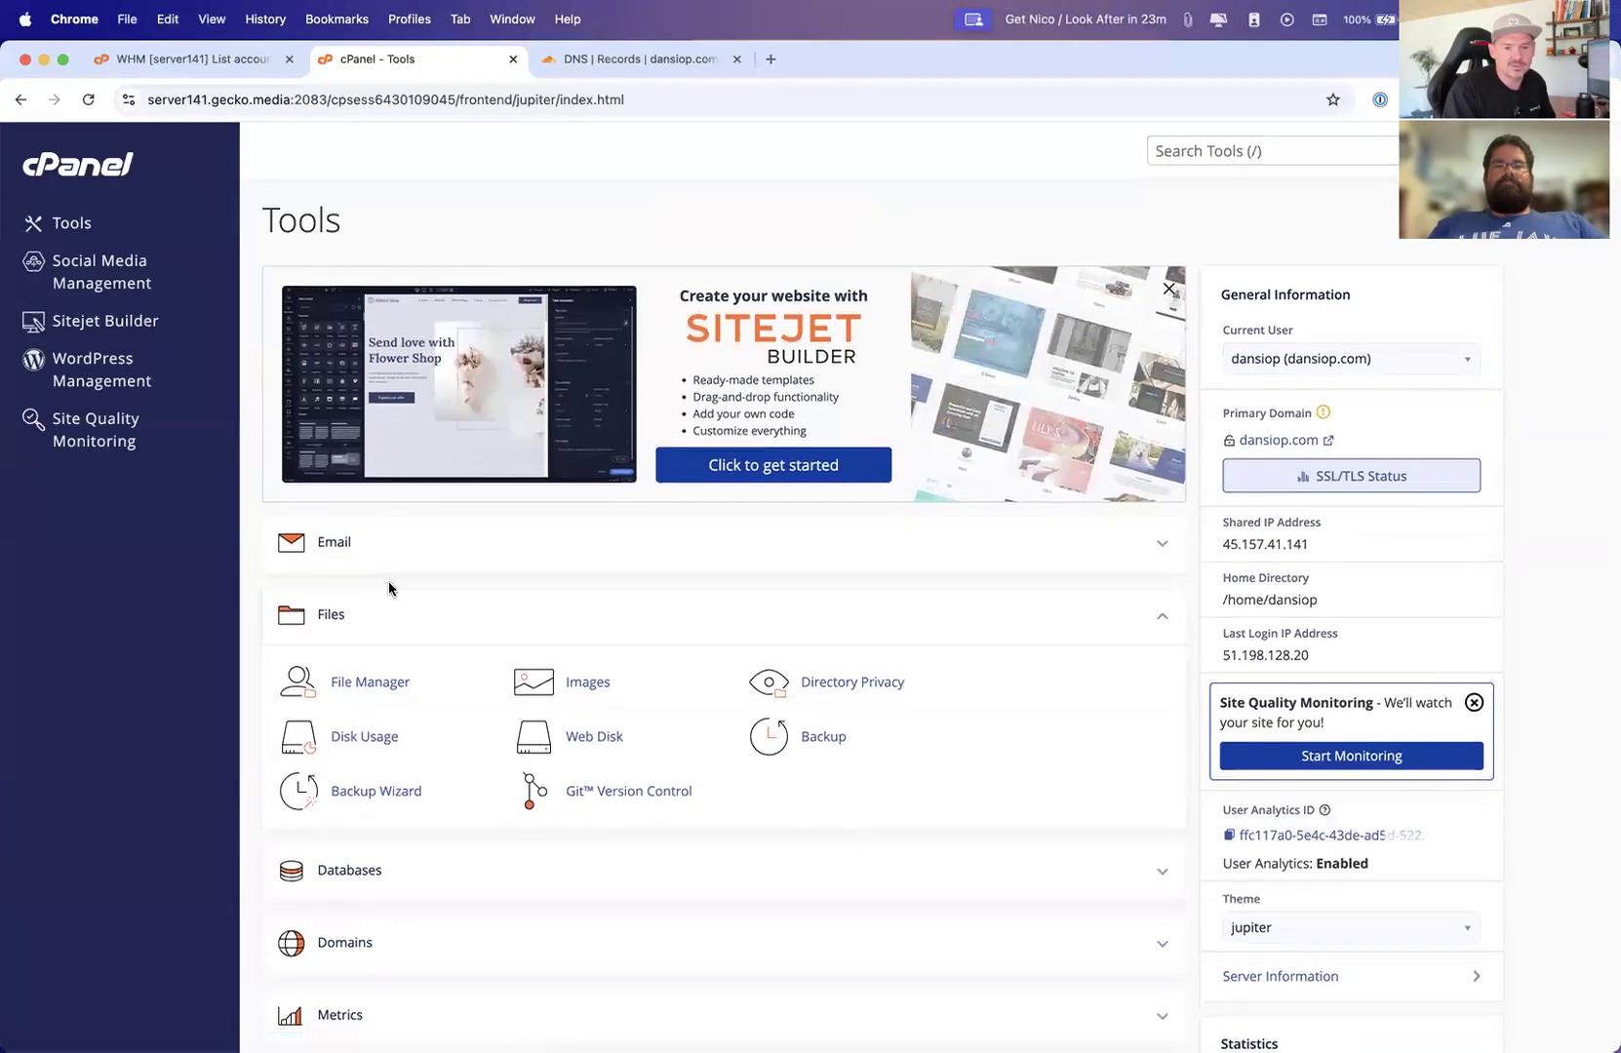
left_click(366, 678)
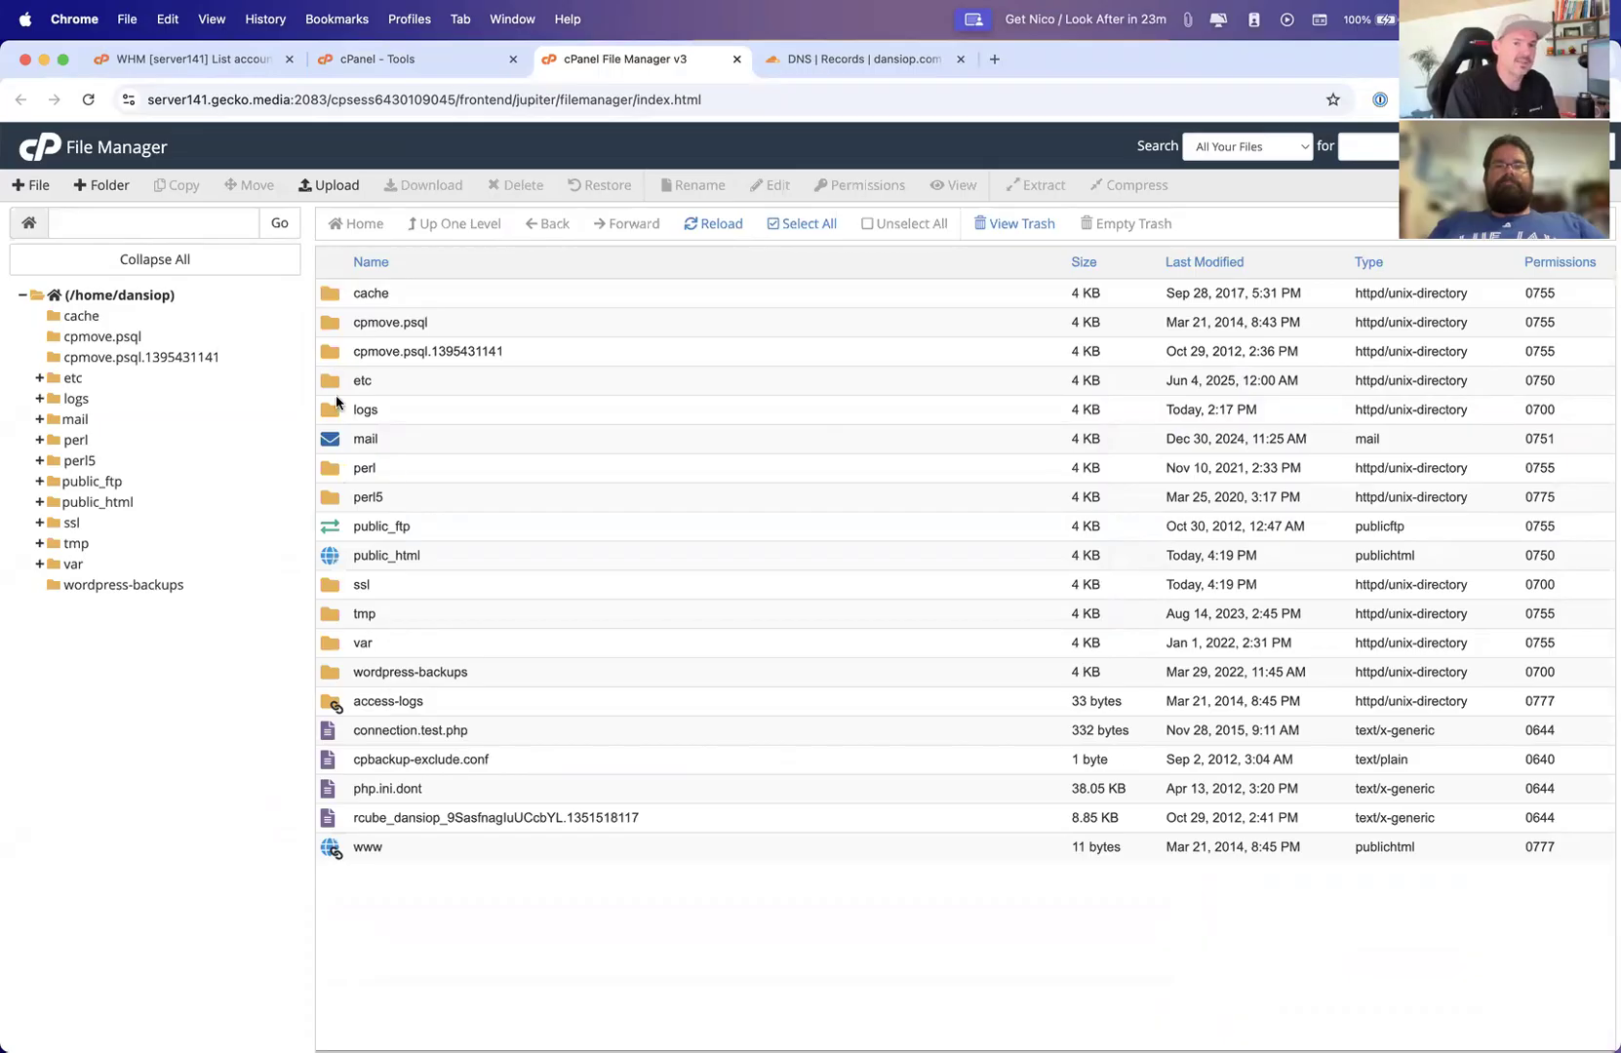
Collapse and re-expand the home directory tree, then open the logs folder
left_click(23, 297)
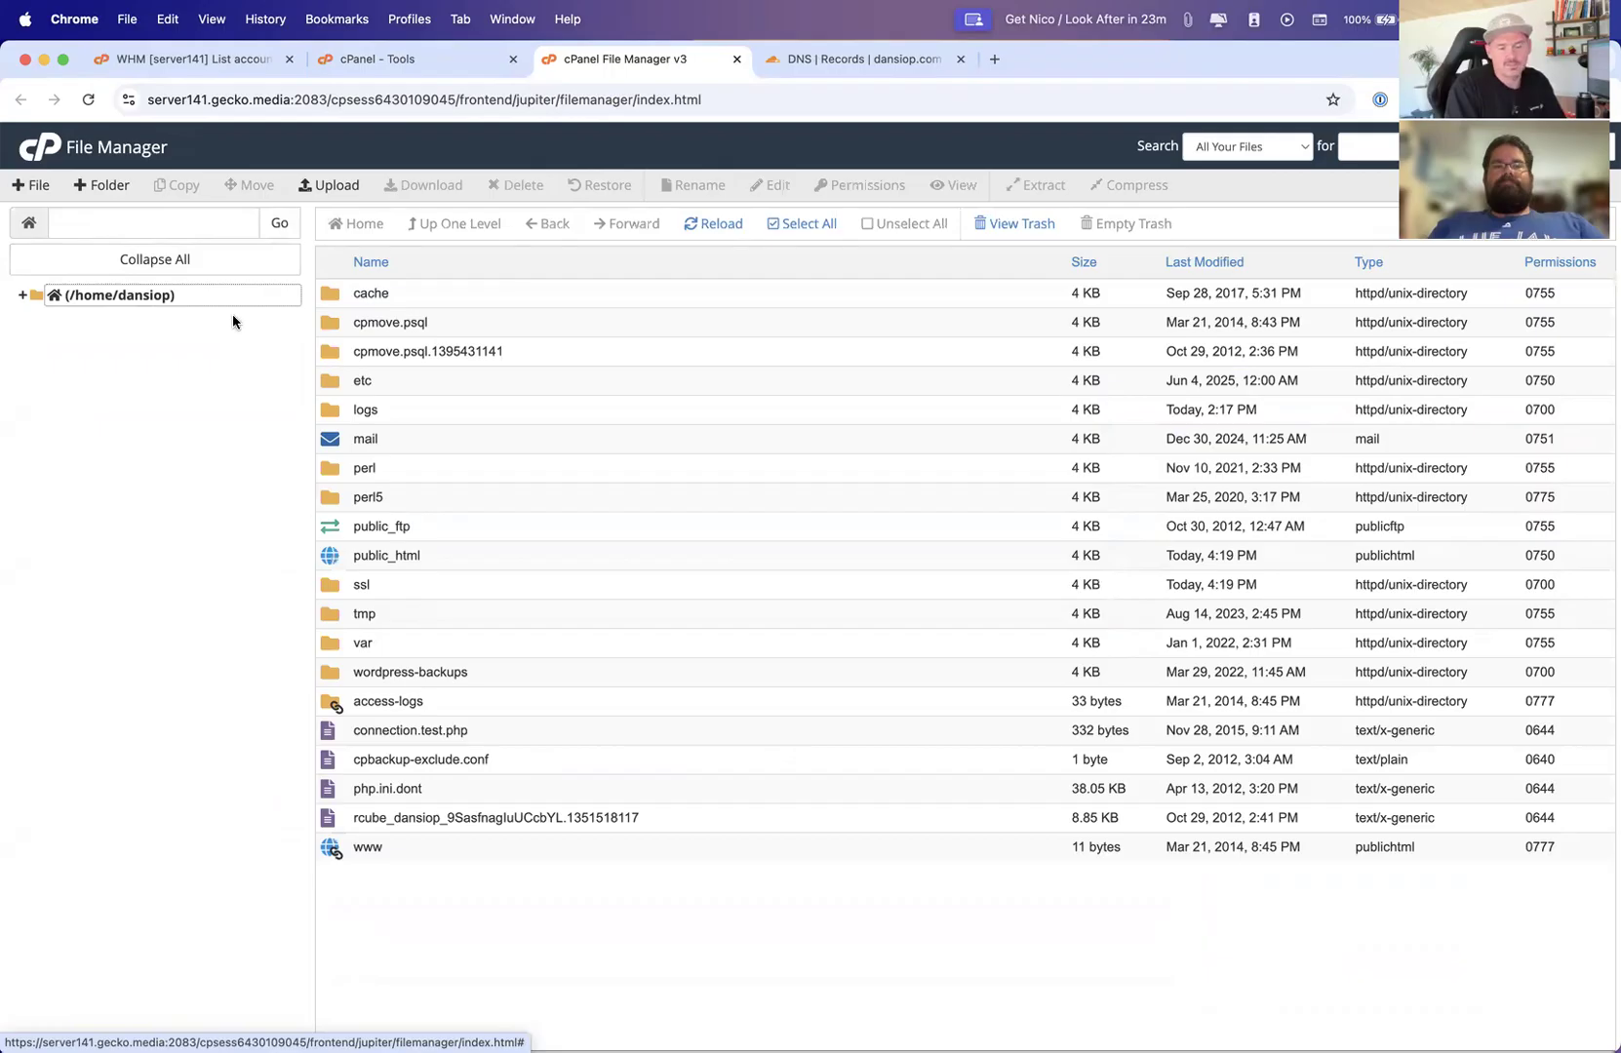
left_click(40, 299)
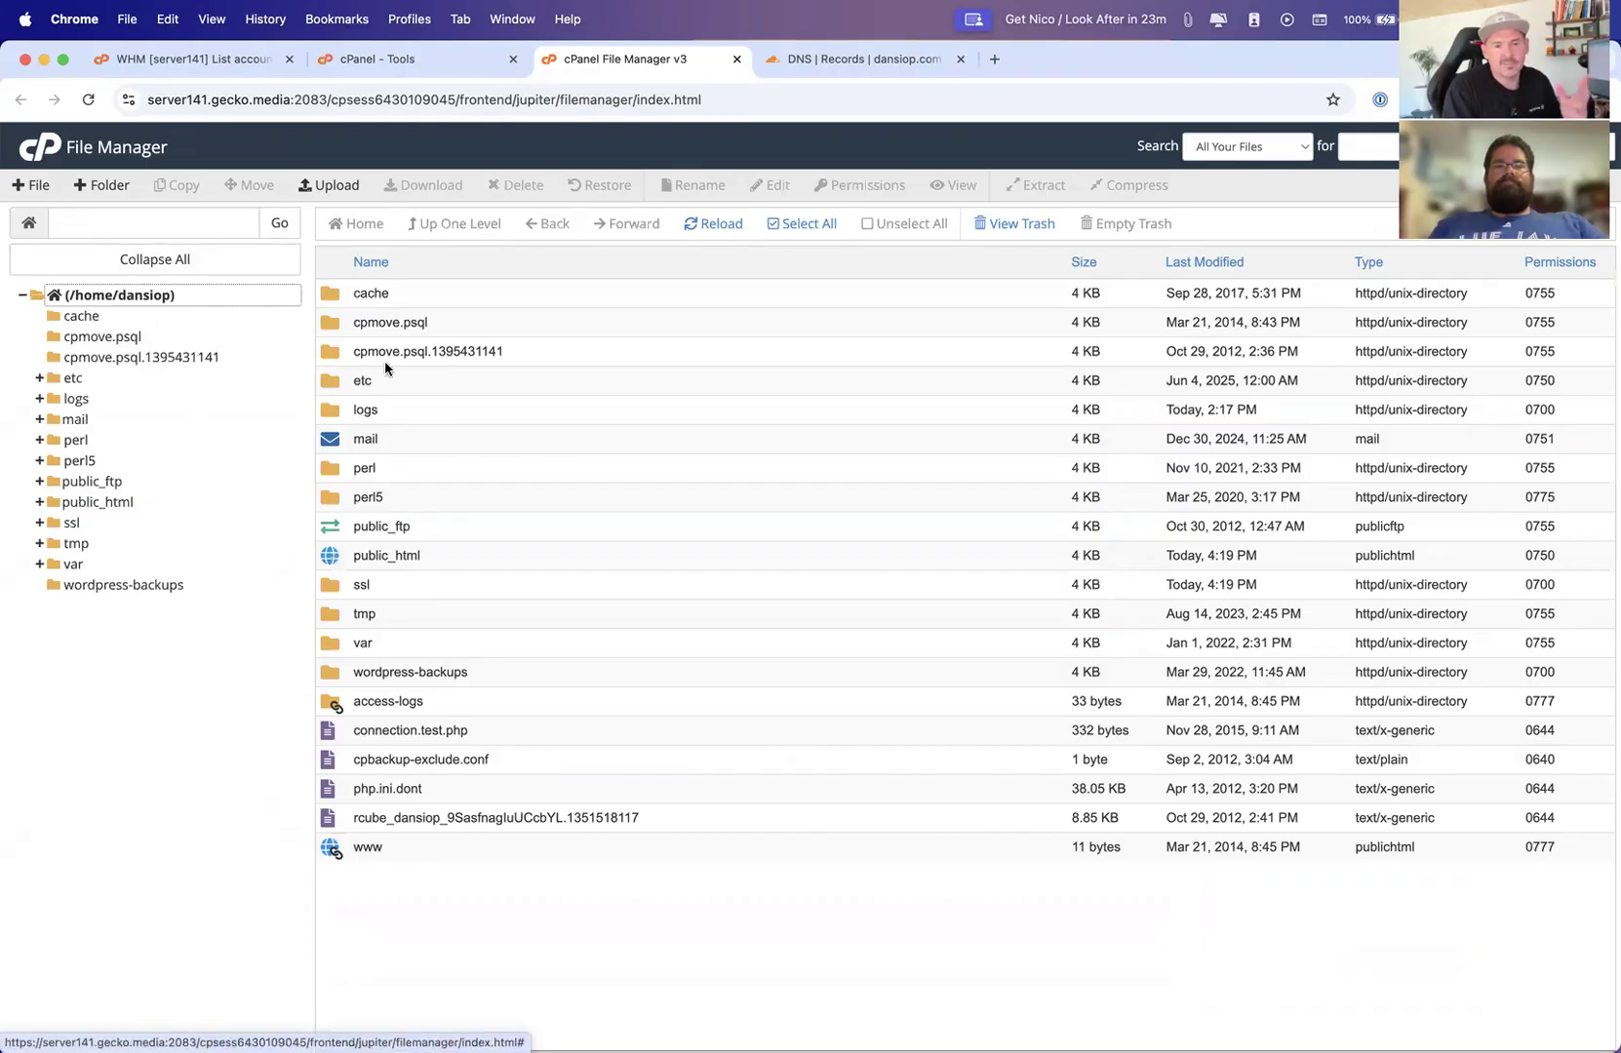
double_click(328, 416)
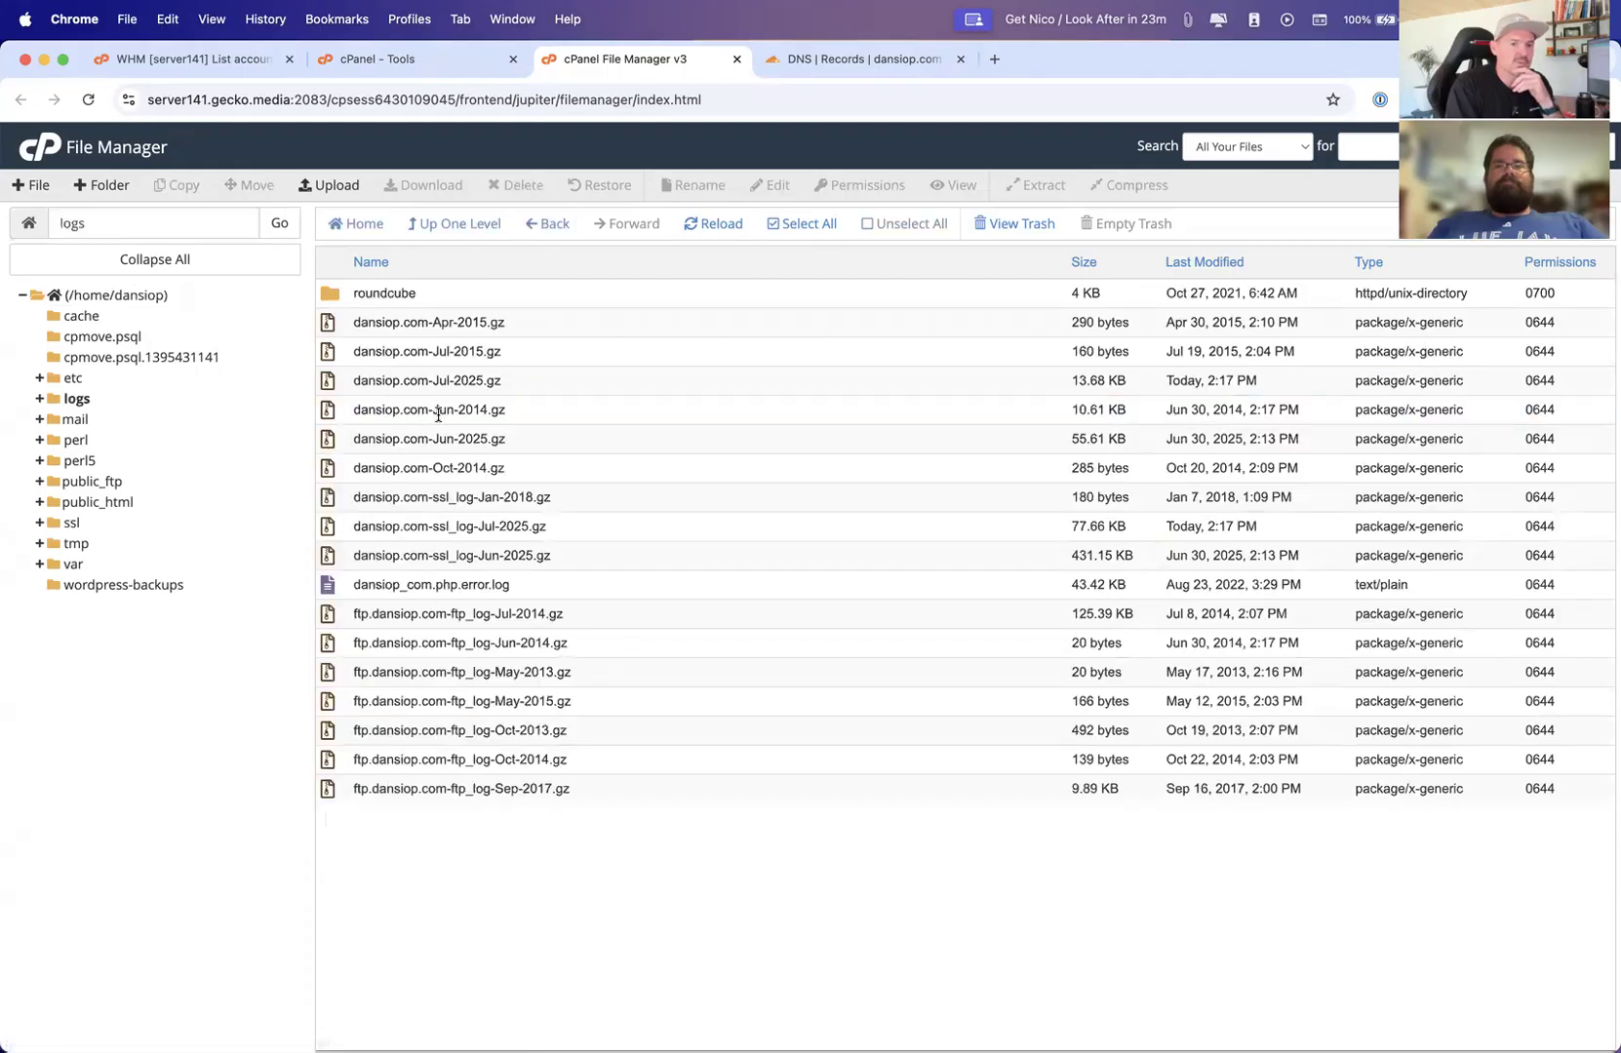
Sort the logs listing by Last Modified in both directions, select the PHP error log, then sort by Name
left_click(1199, 262)
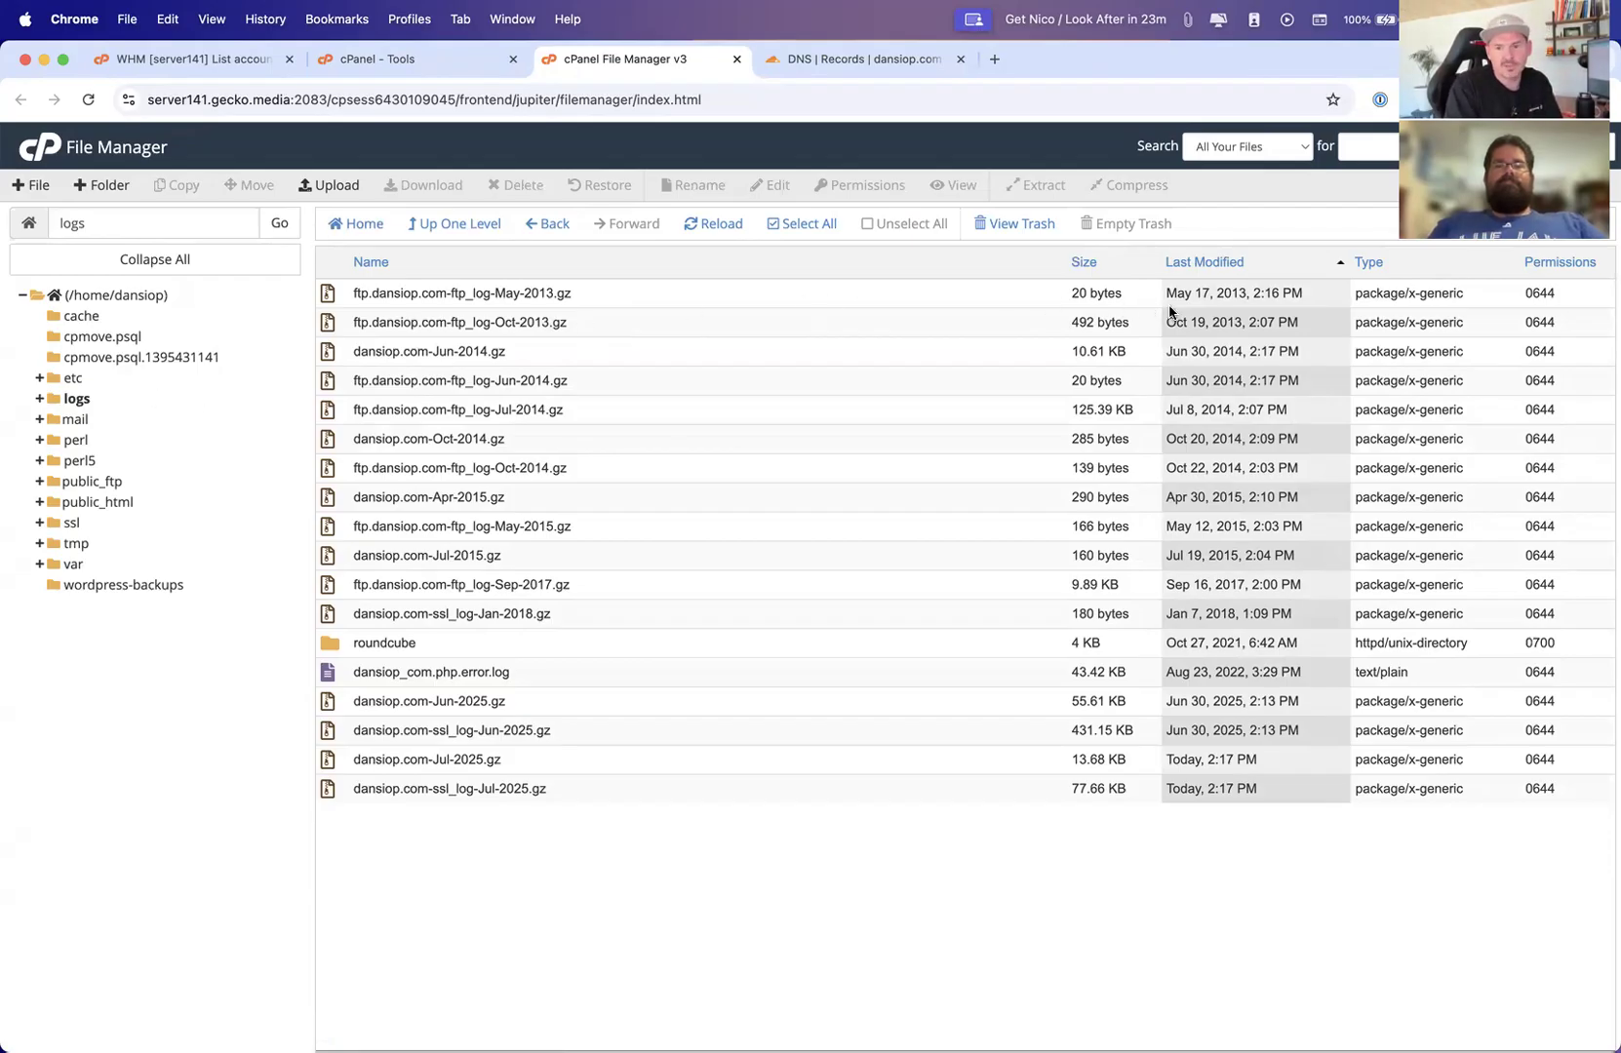
left_click(1204, 258)
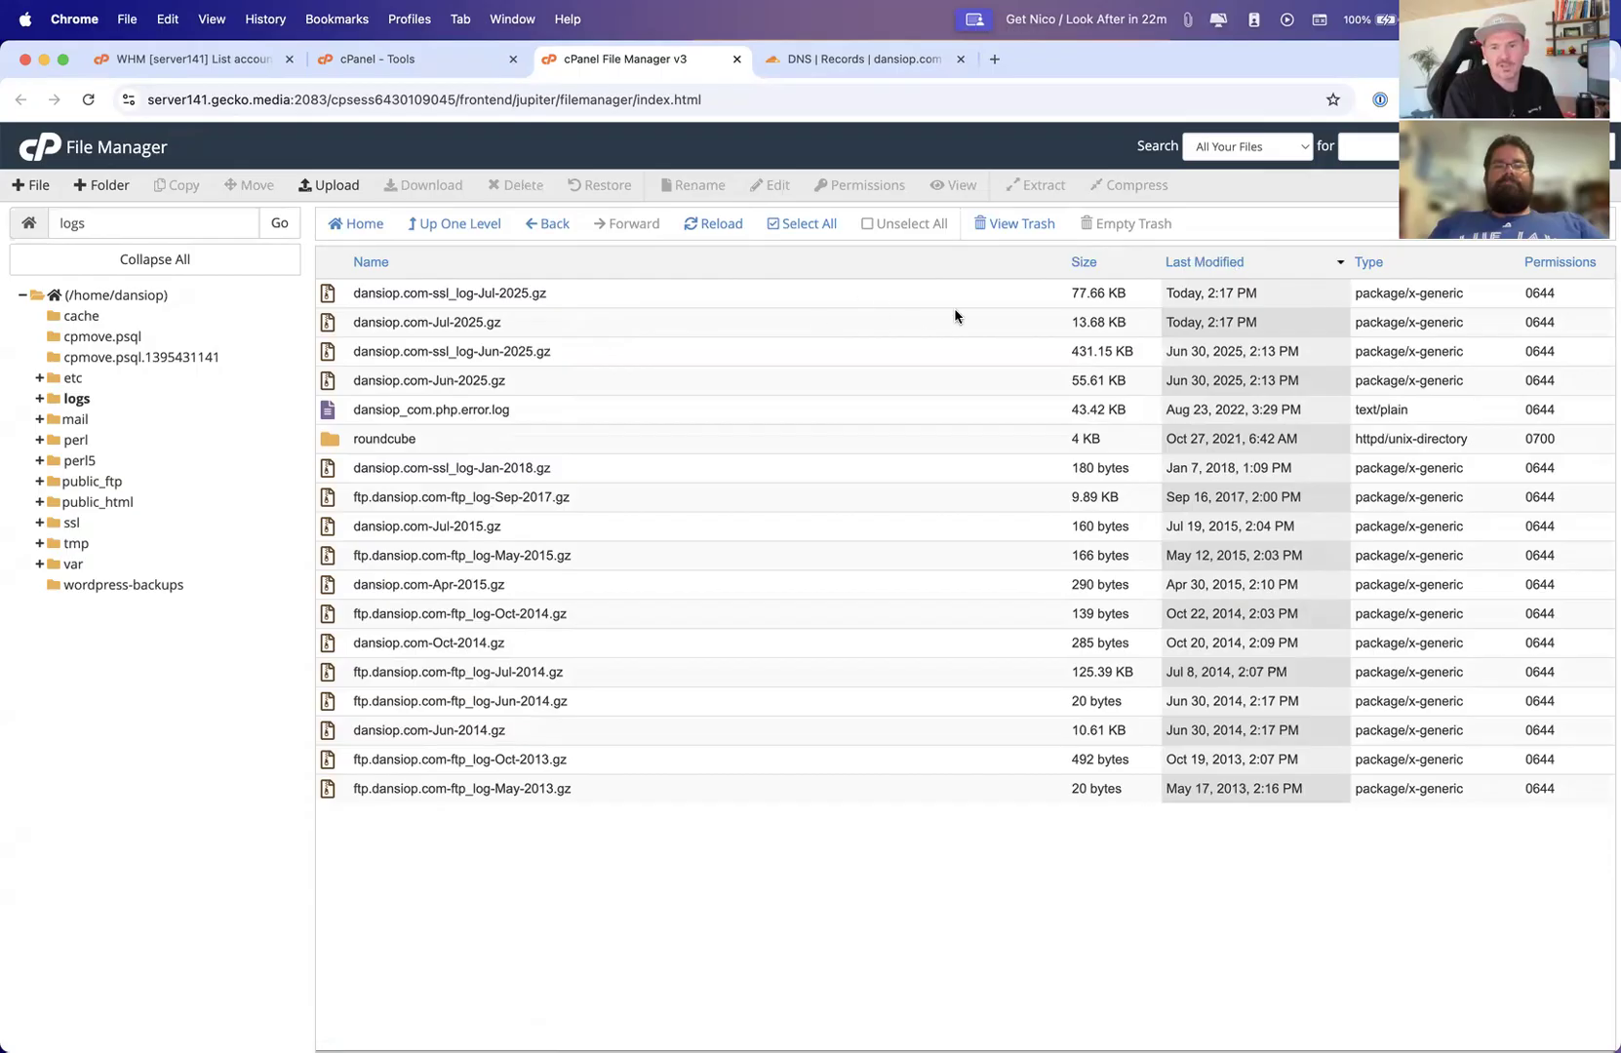
left_click(469, 409)
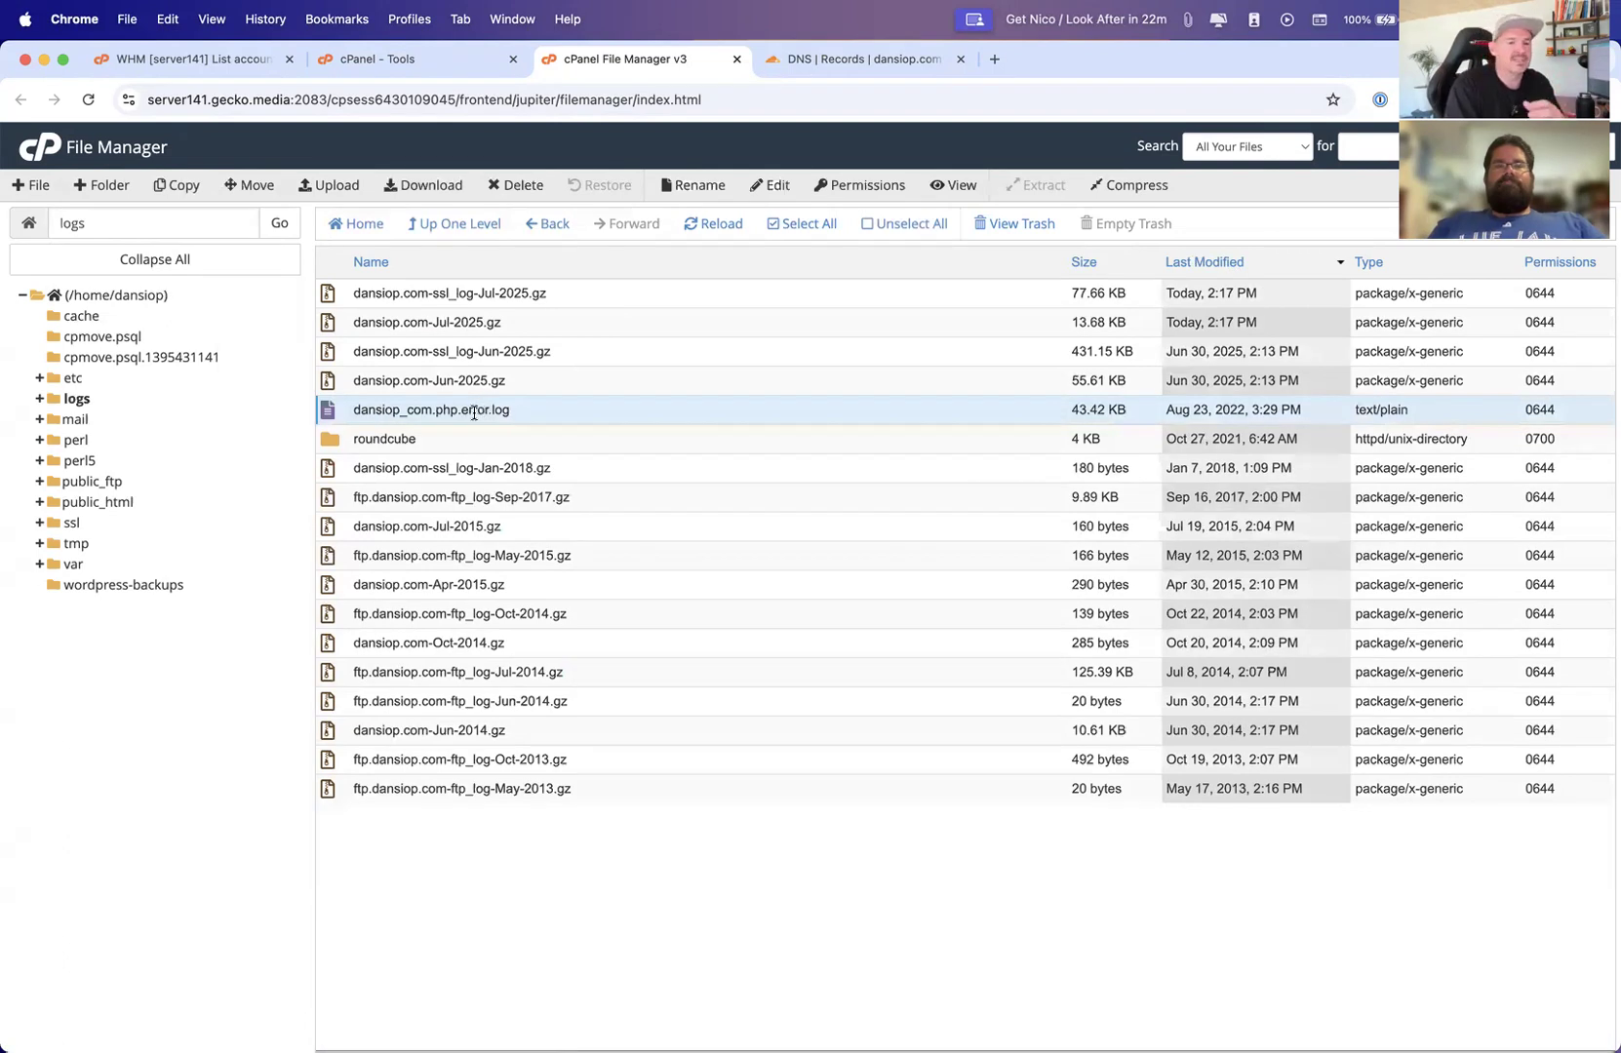
left_click(378, 266)
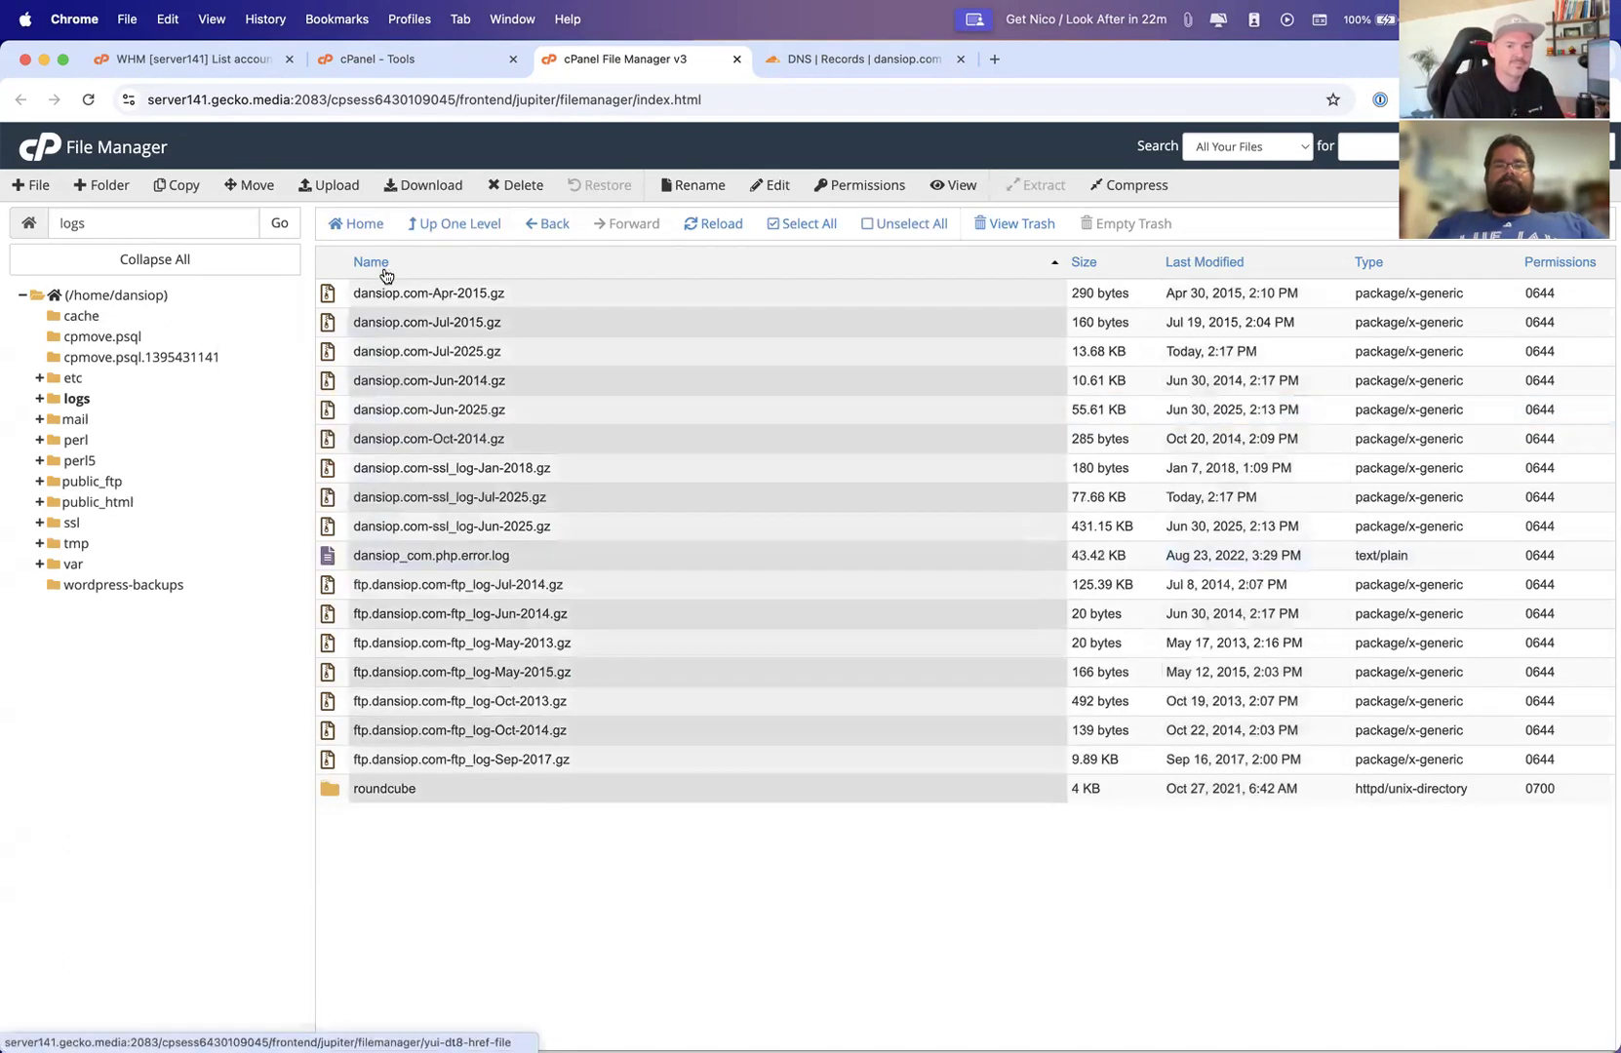
Return to the home directory and open the public_html folder
left_click(72, 294)
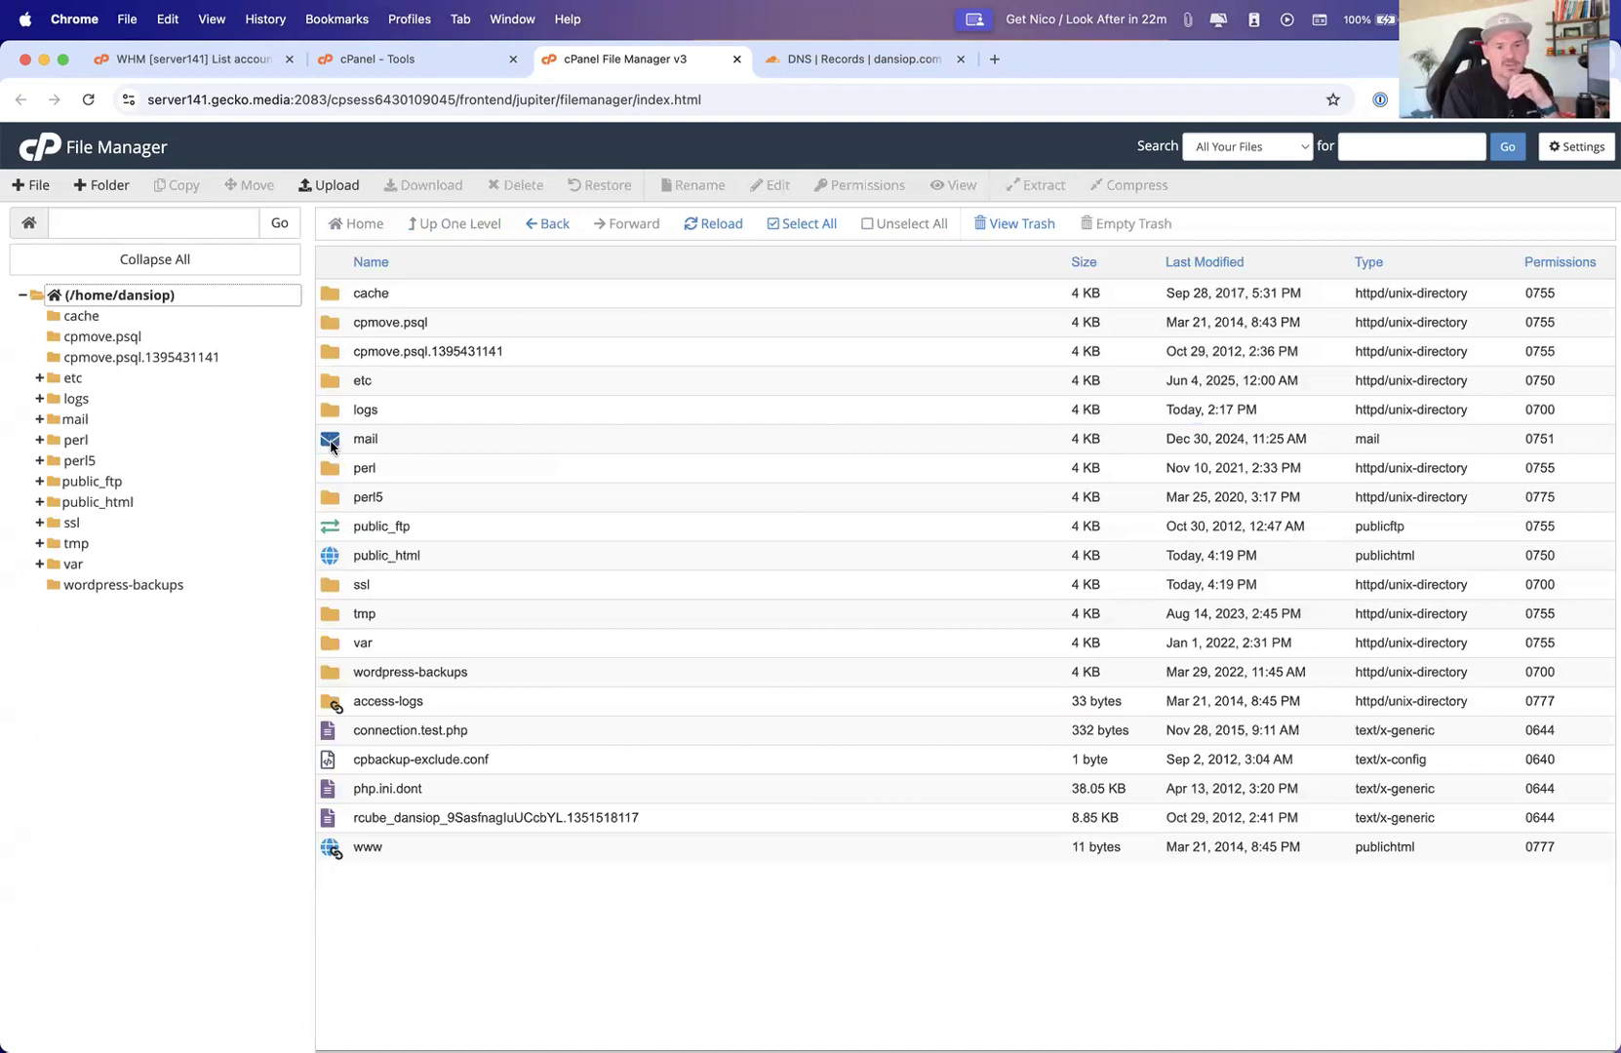
double_click(329, 556)
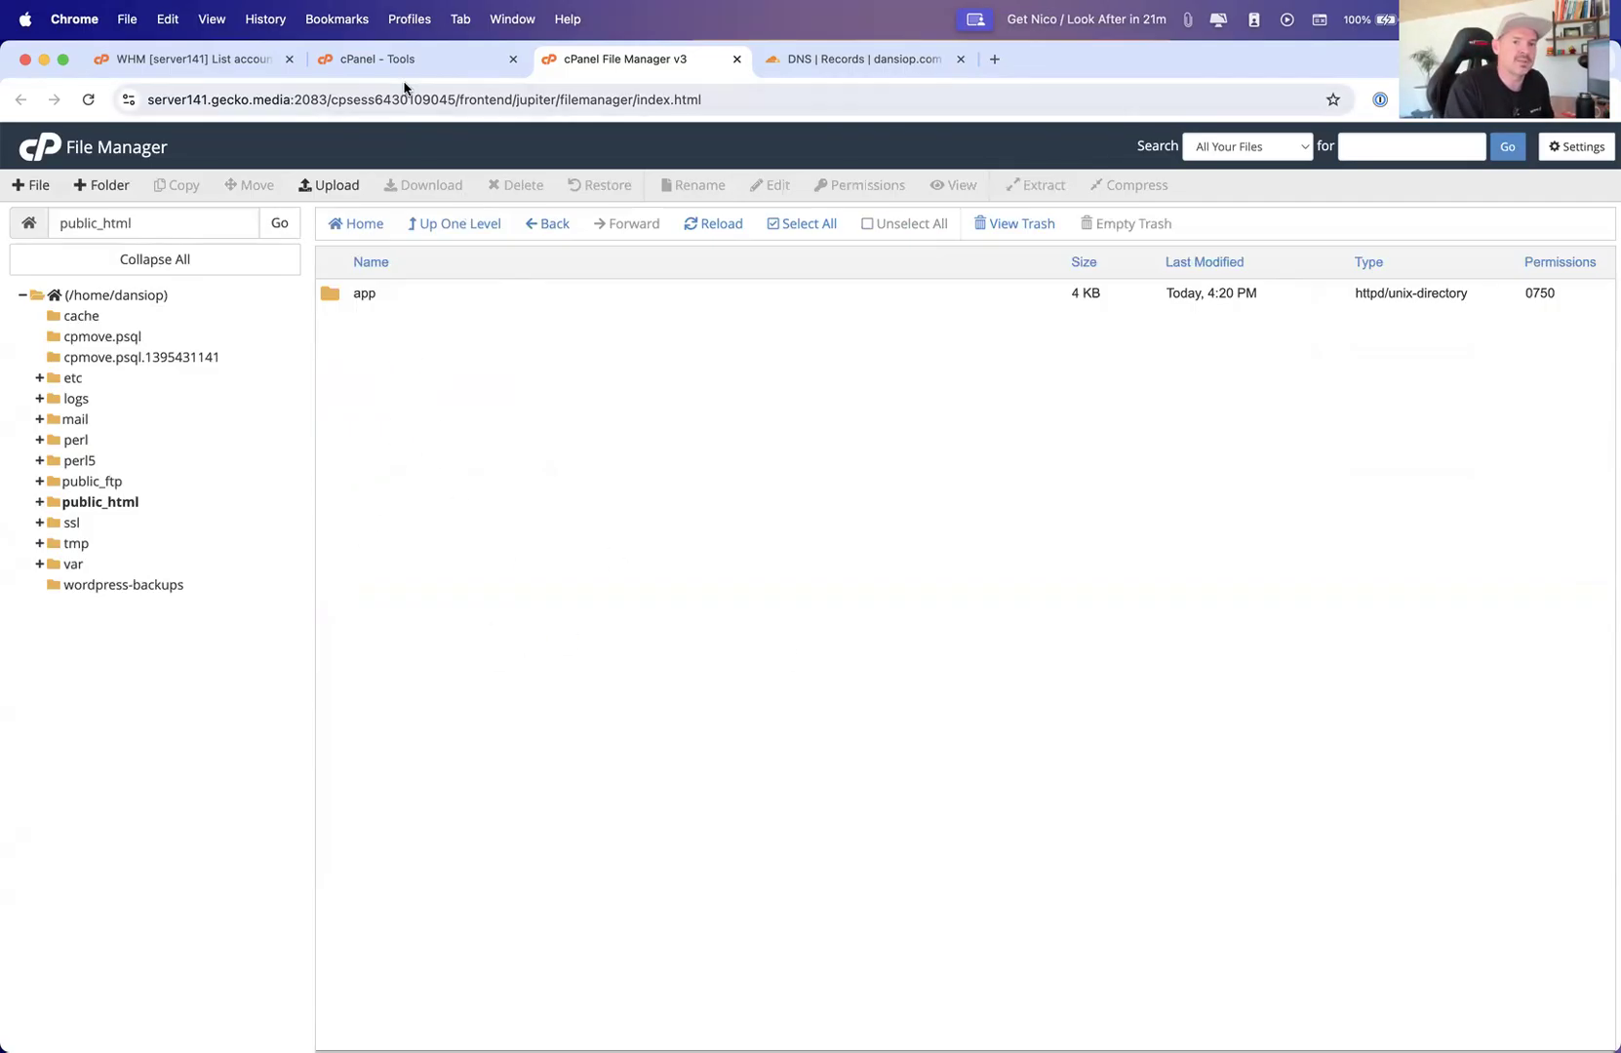
Close the File Manager tab and the dansiop cPanel tab
left_click(736, 59)
left_click(408, 19)
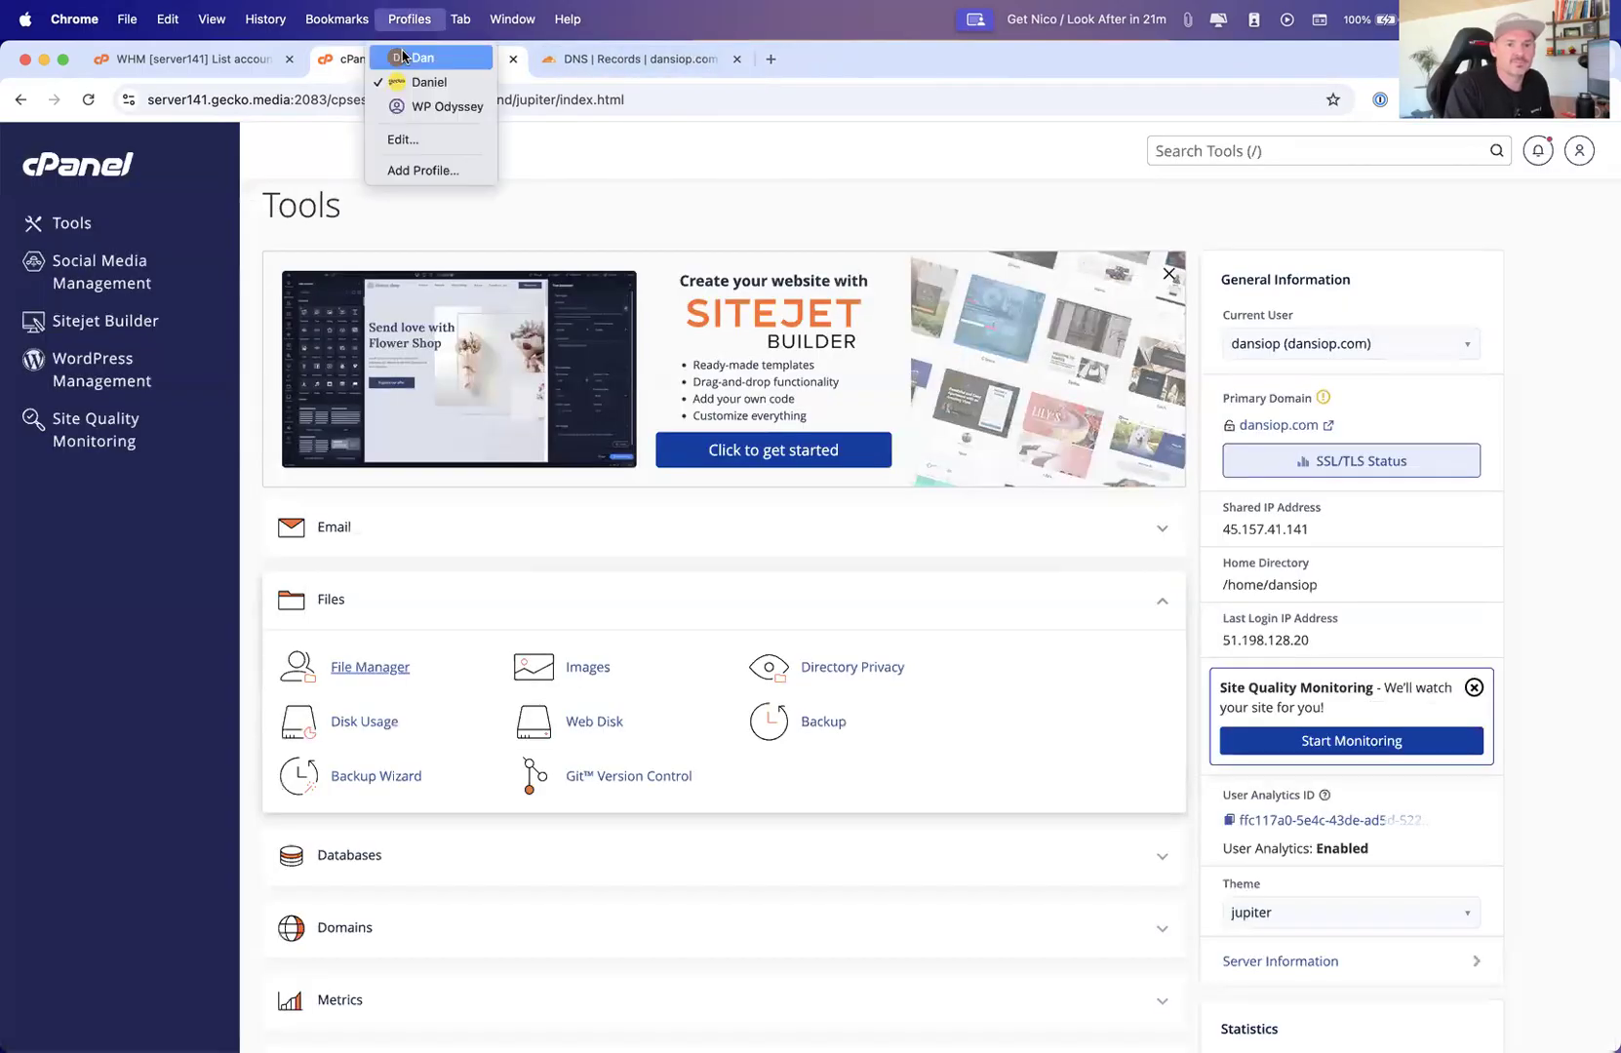
left_click(334, 72)
left_click(513, 59)
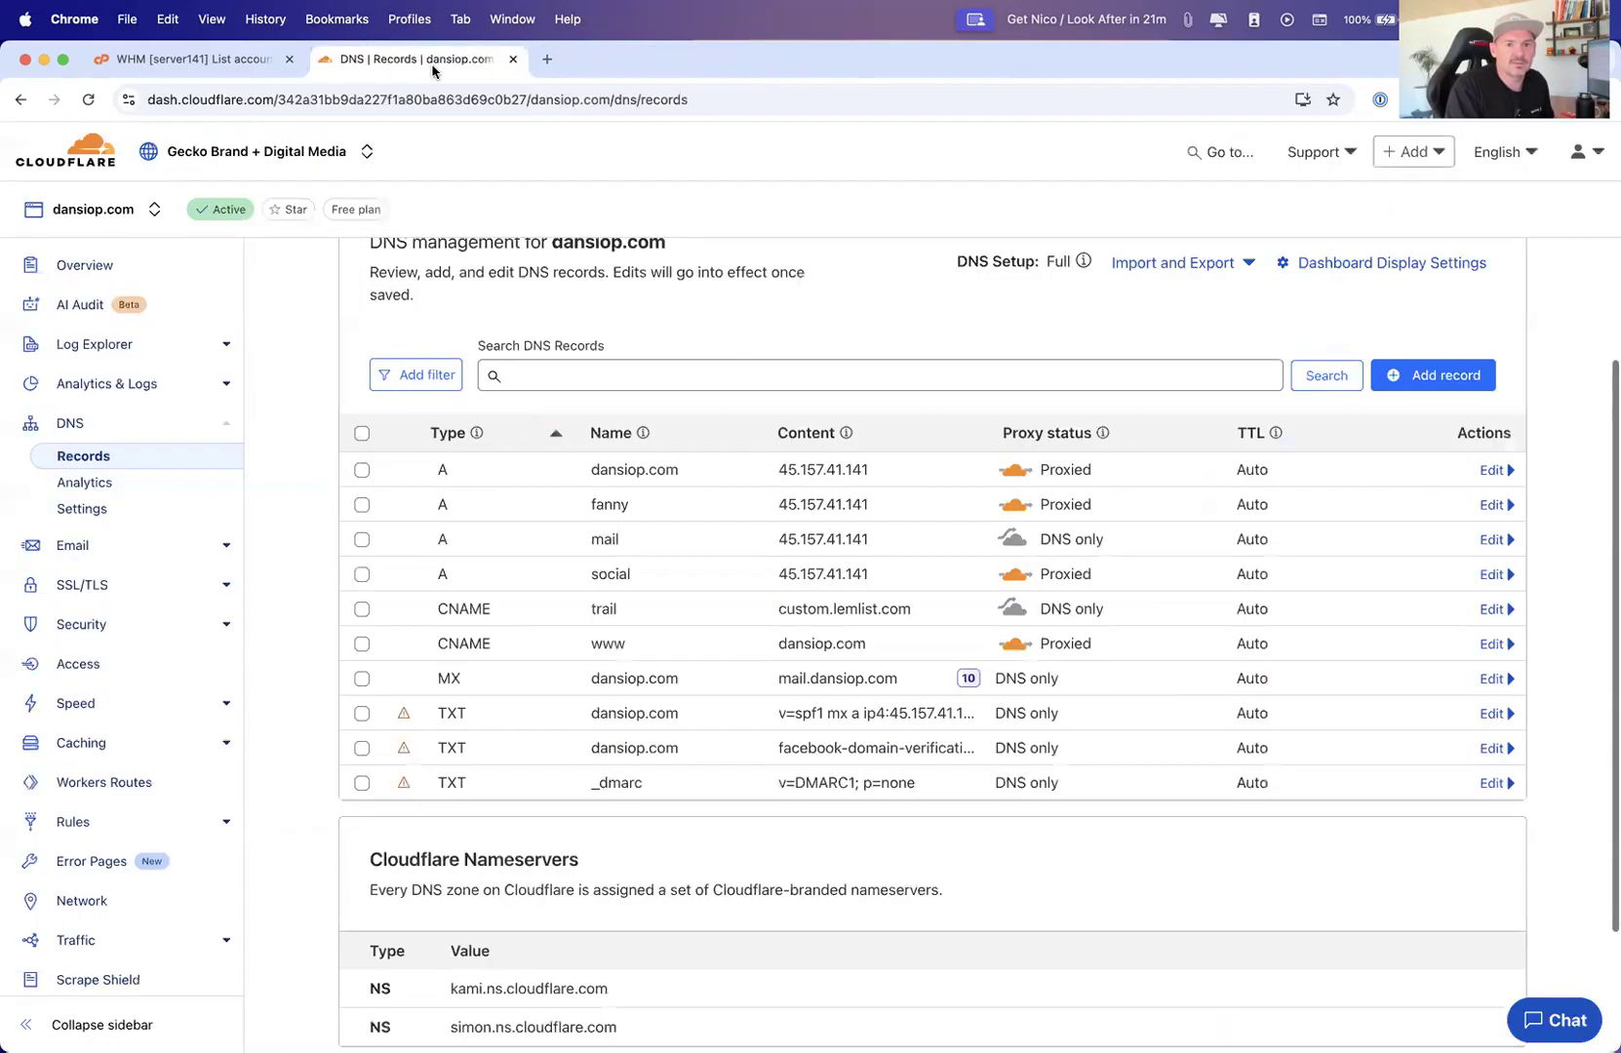
In the WHM account list, search for accounts matching gecko
left_click(249, 60)
double_click(426, 396)
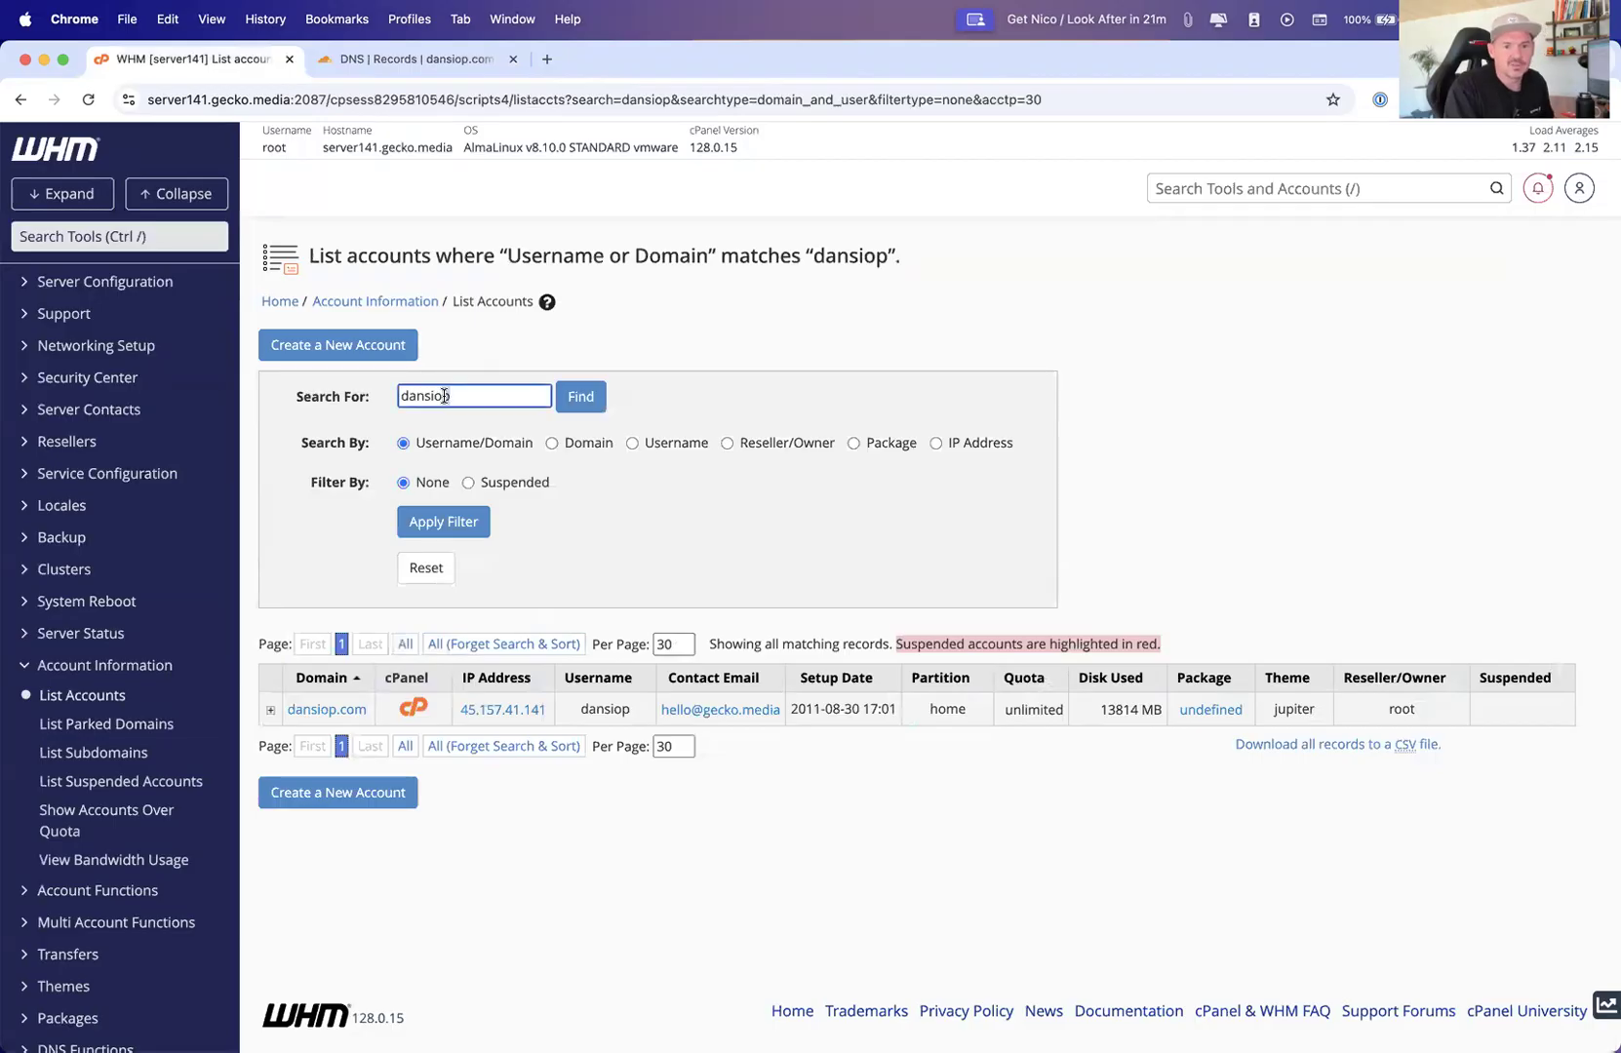
type("gecko")
key("Return")
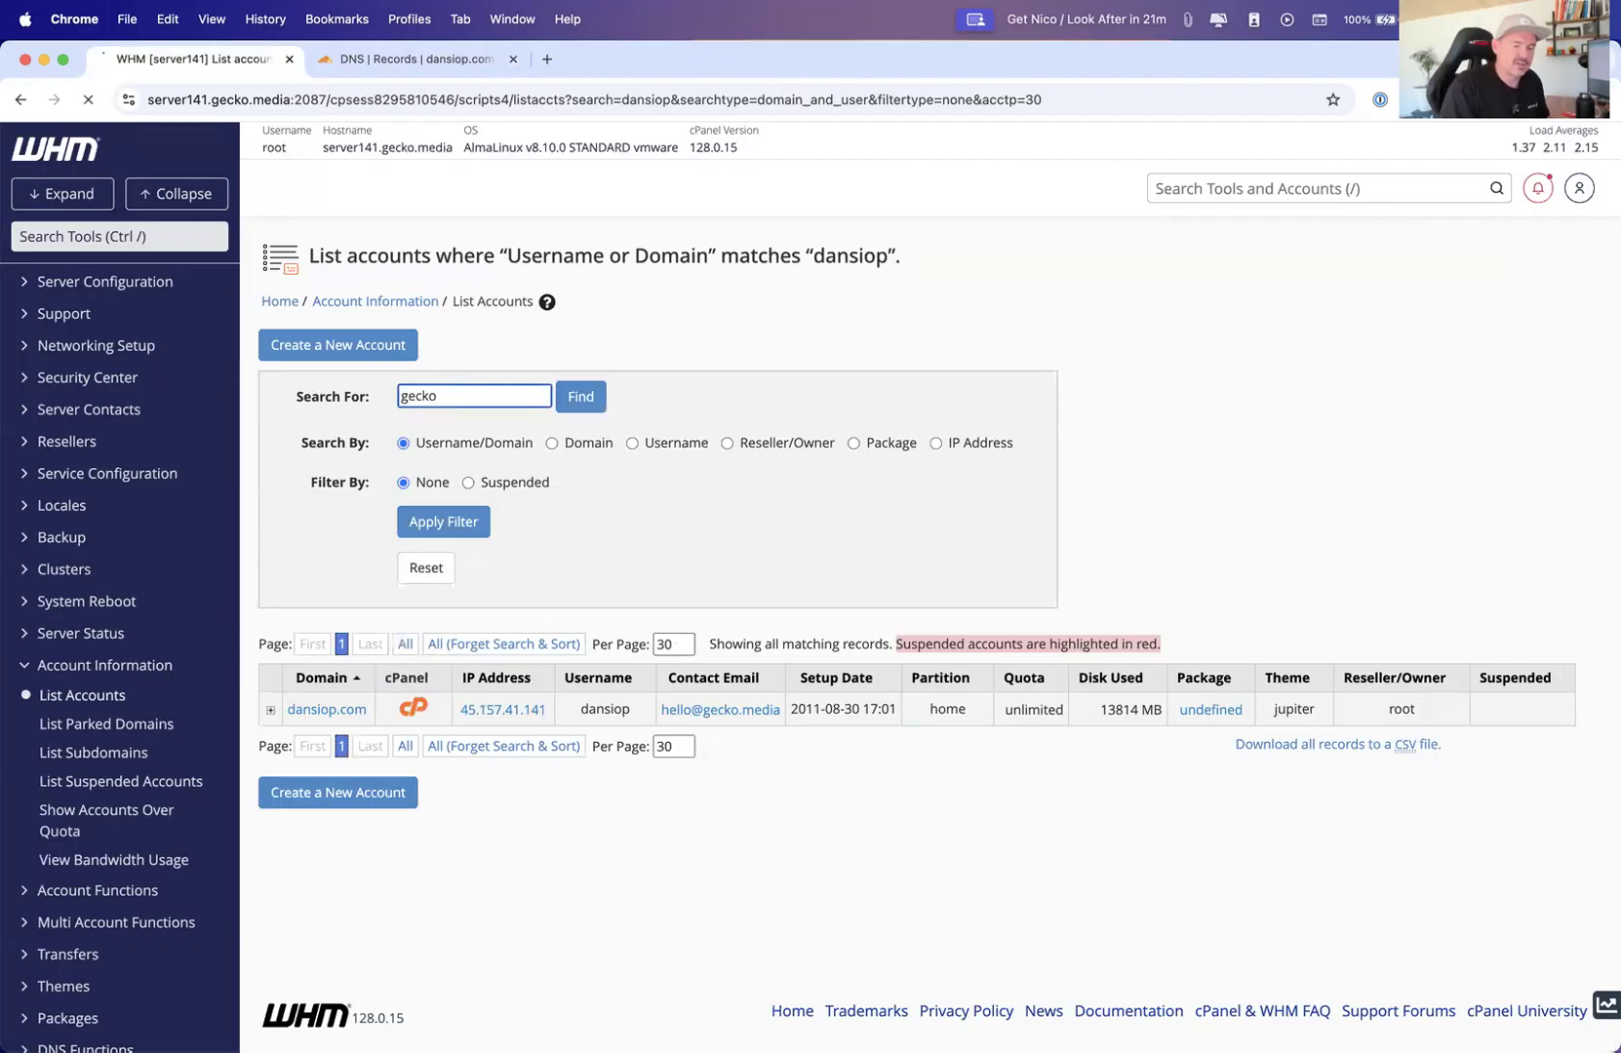
Log into cPanel for the gecko.media account and open its File Manager
left_click(440, 709)
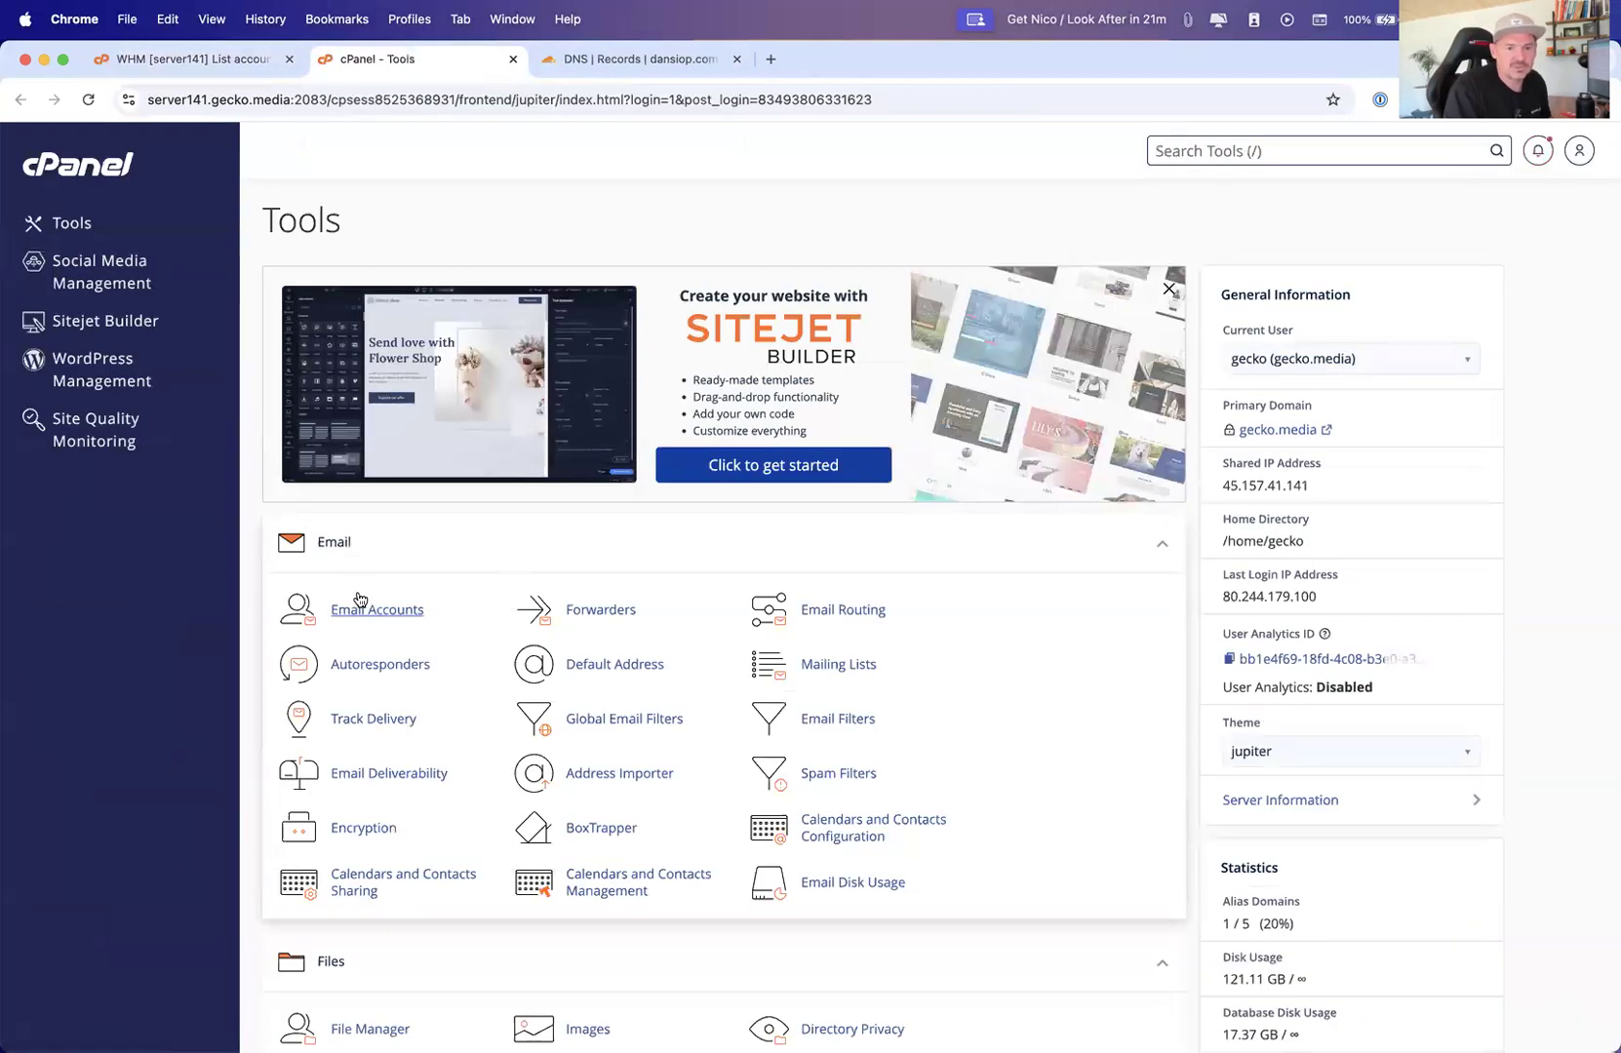
scroll(387, 618, "down", 3)
left_click(377, 815)
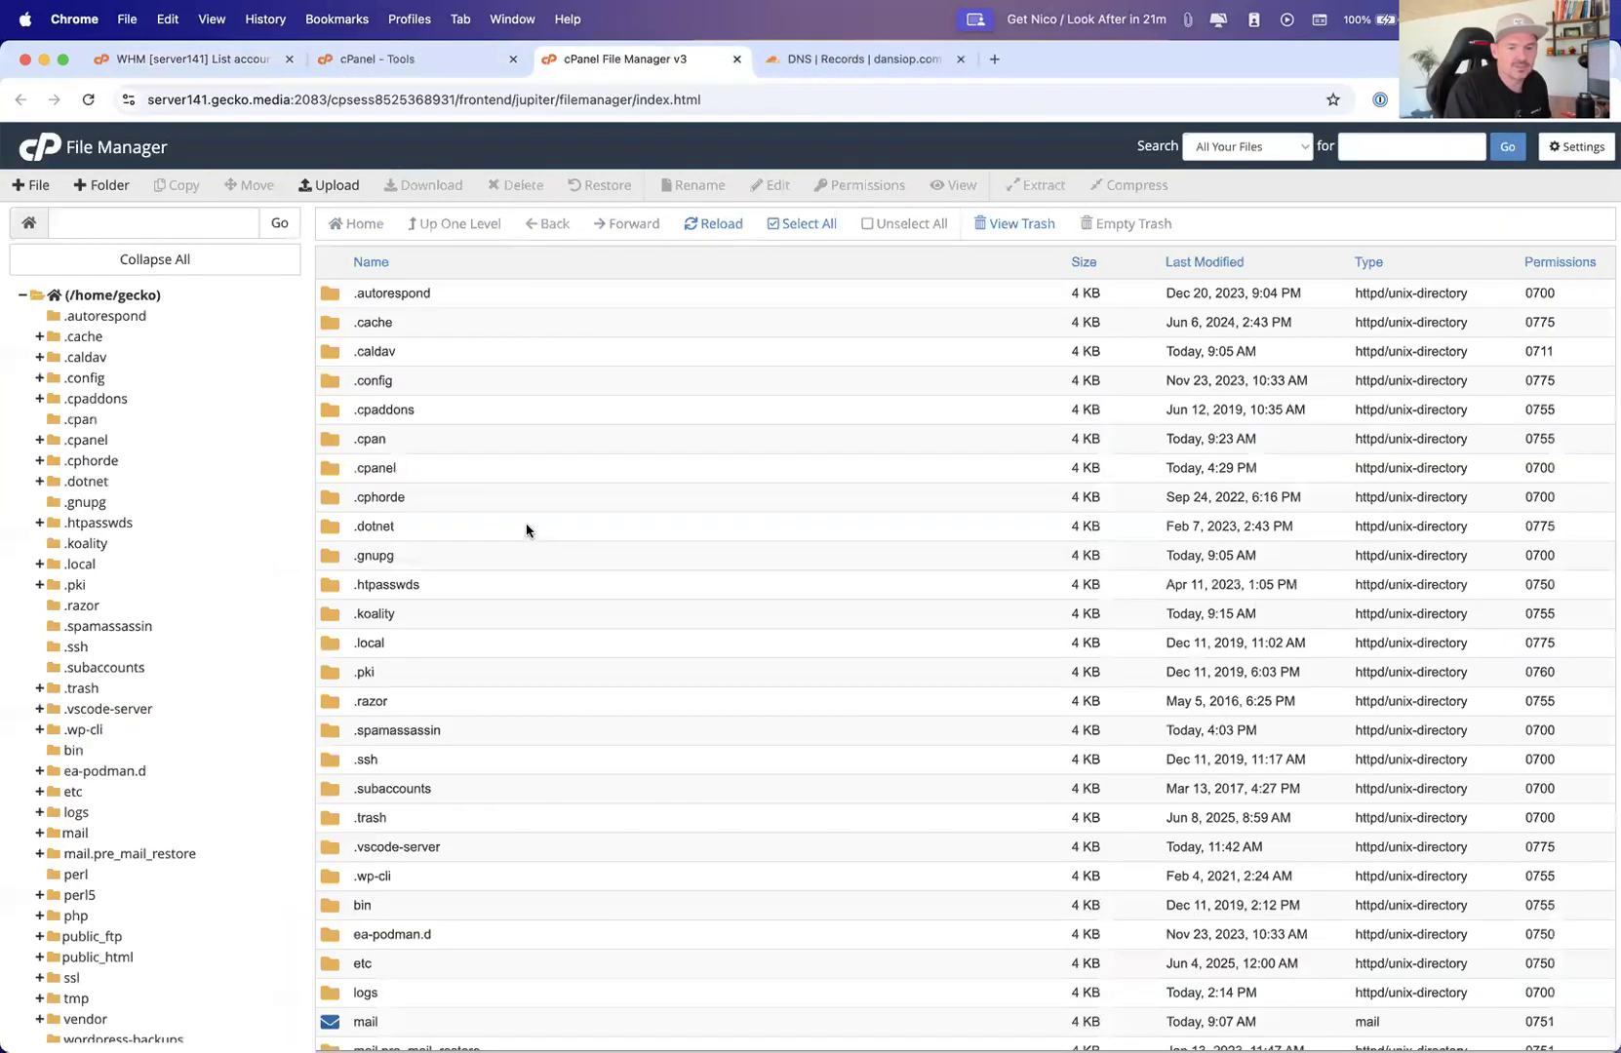
Open the public_html folder of the gecko home directory
scroll(526, 529, "down", 8)
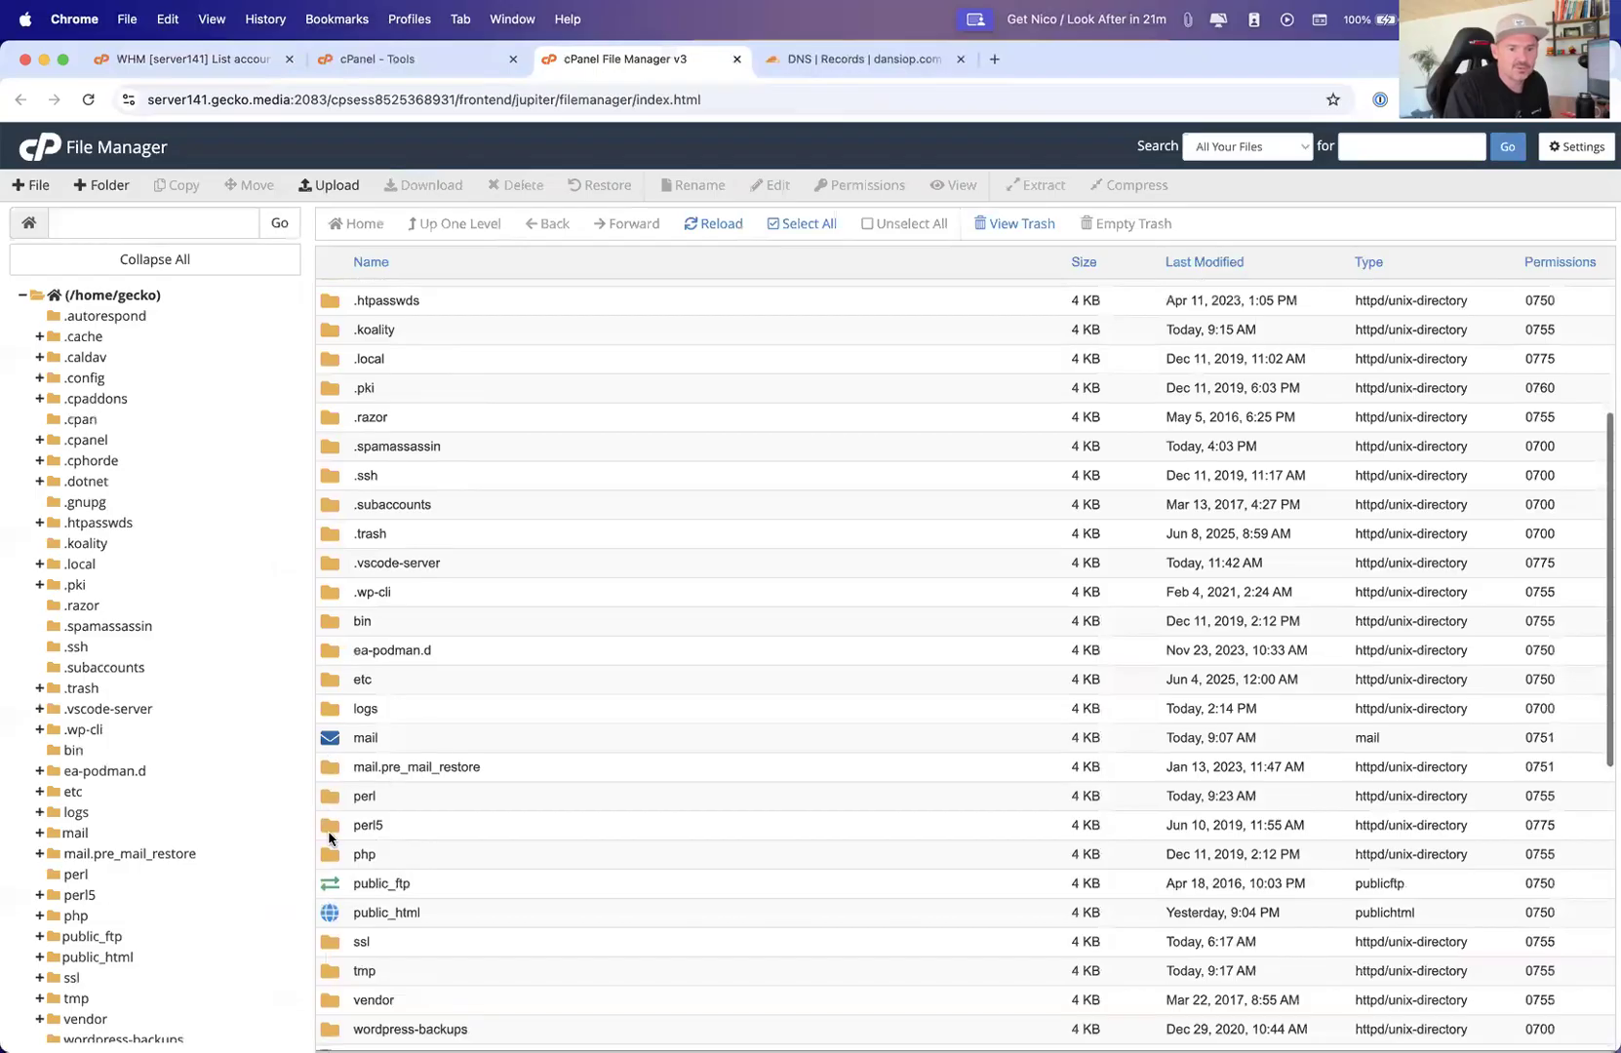
scroll(336, 802, "down", 1)
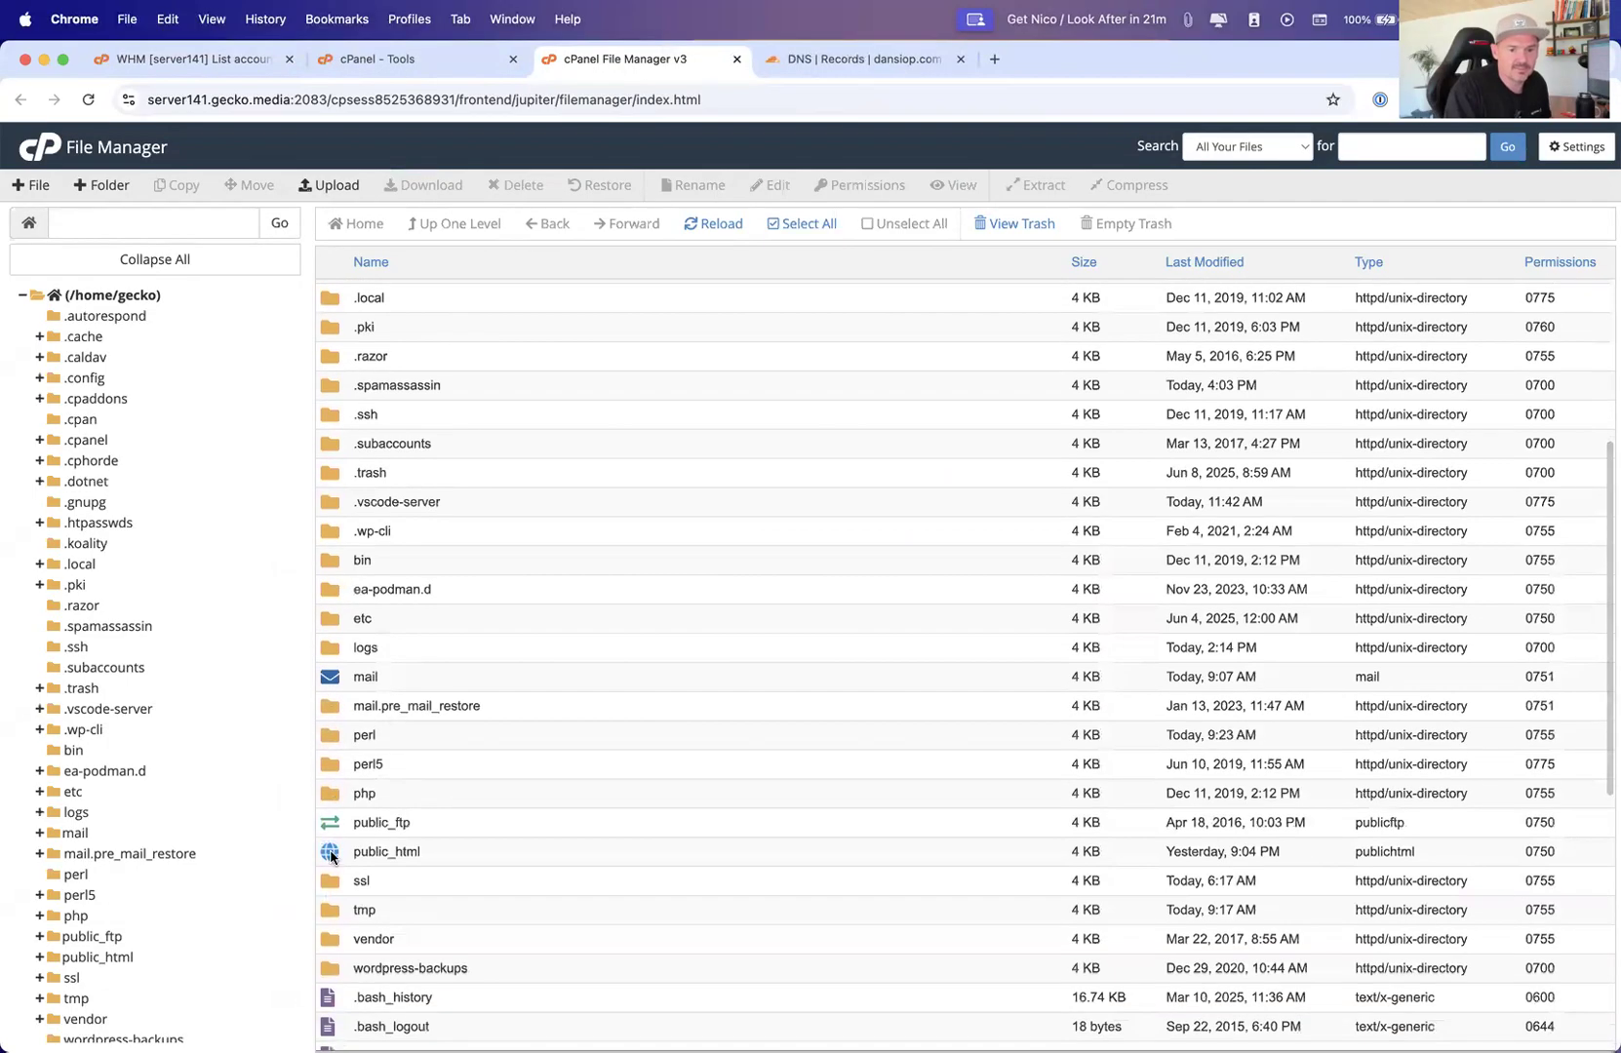
double_click(331, 856)
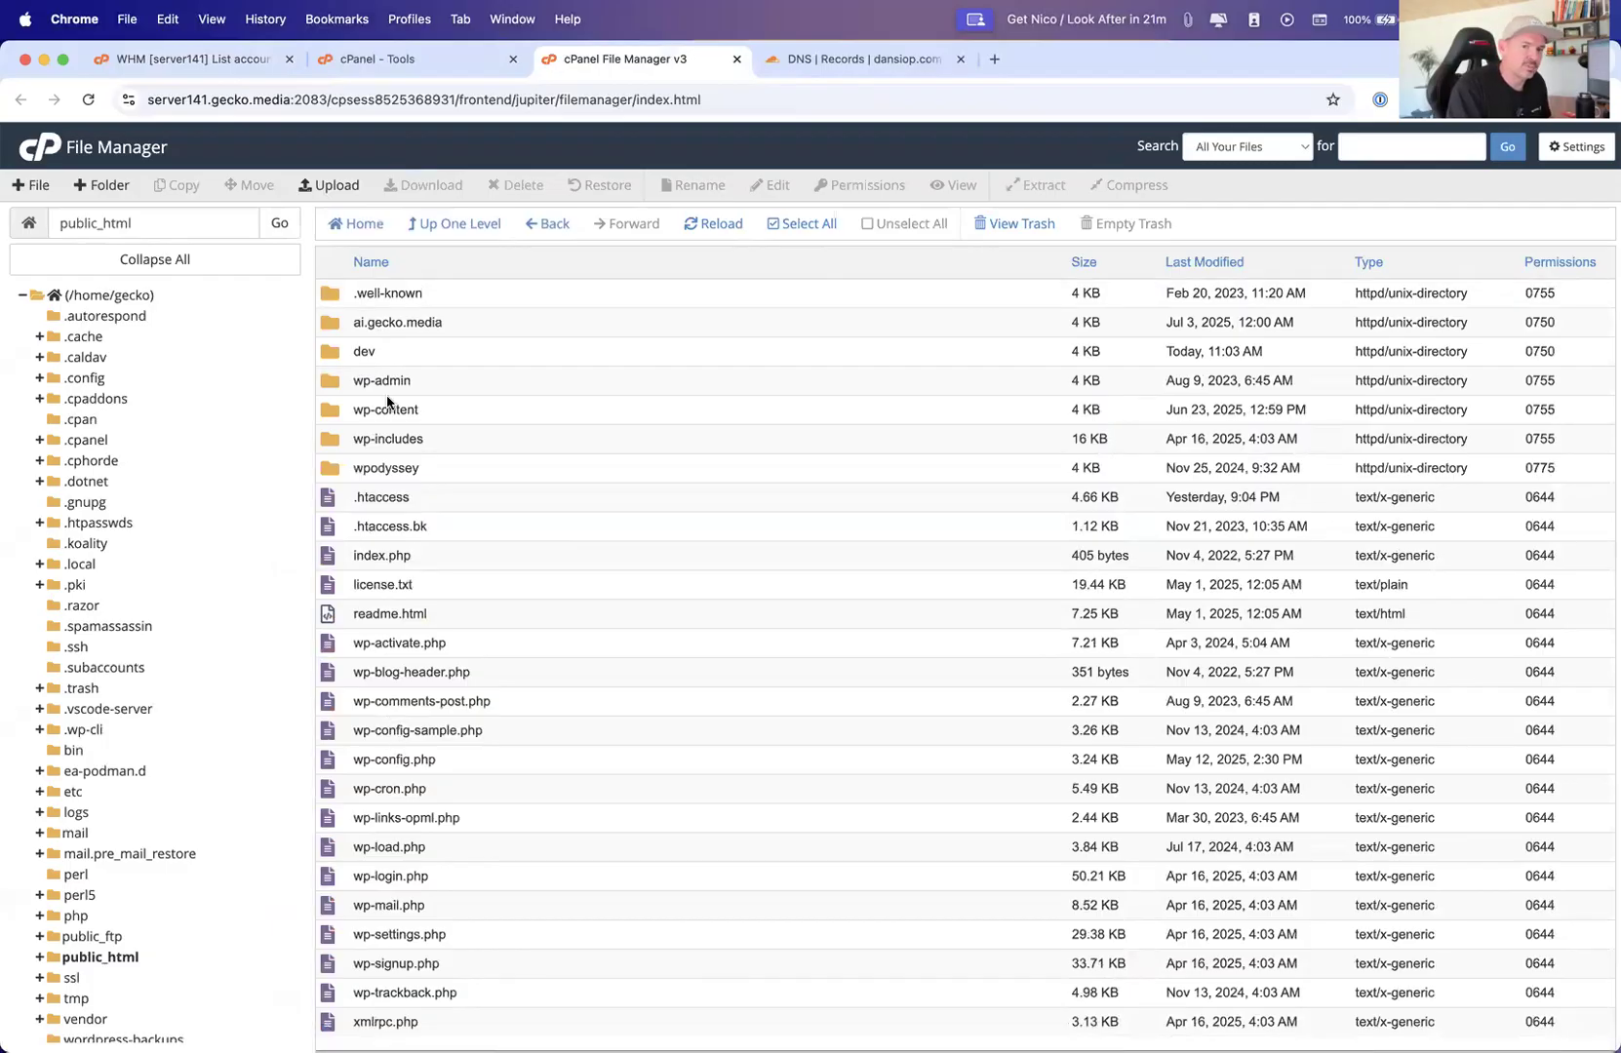
Select the ai.gecko.media and dev folders, then open the dev folder
left_click(339, 321)
left_click(335, 351, "shift")
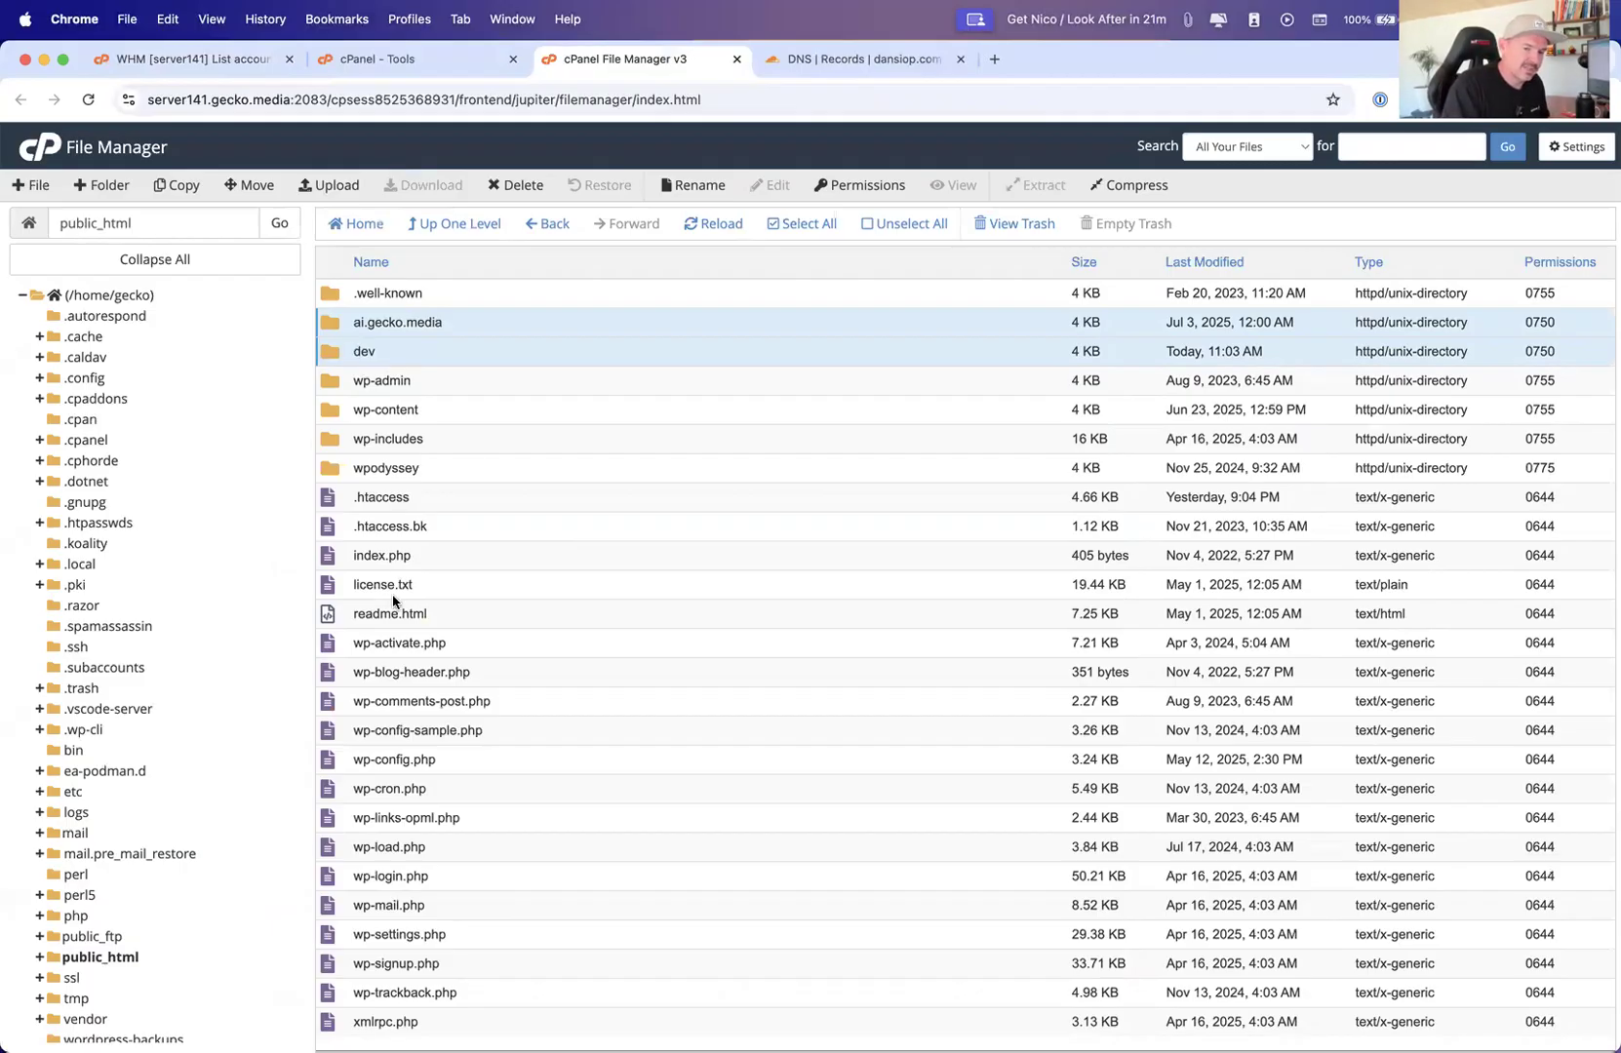
double_click(332, 351)
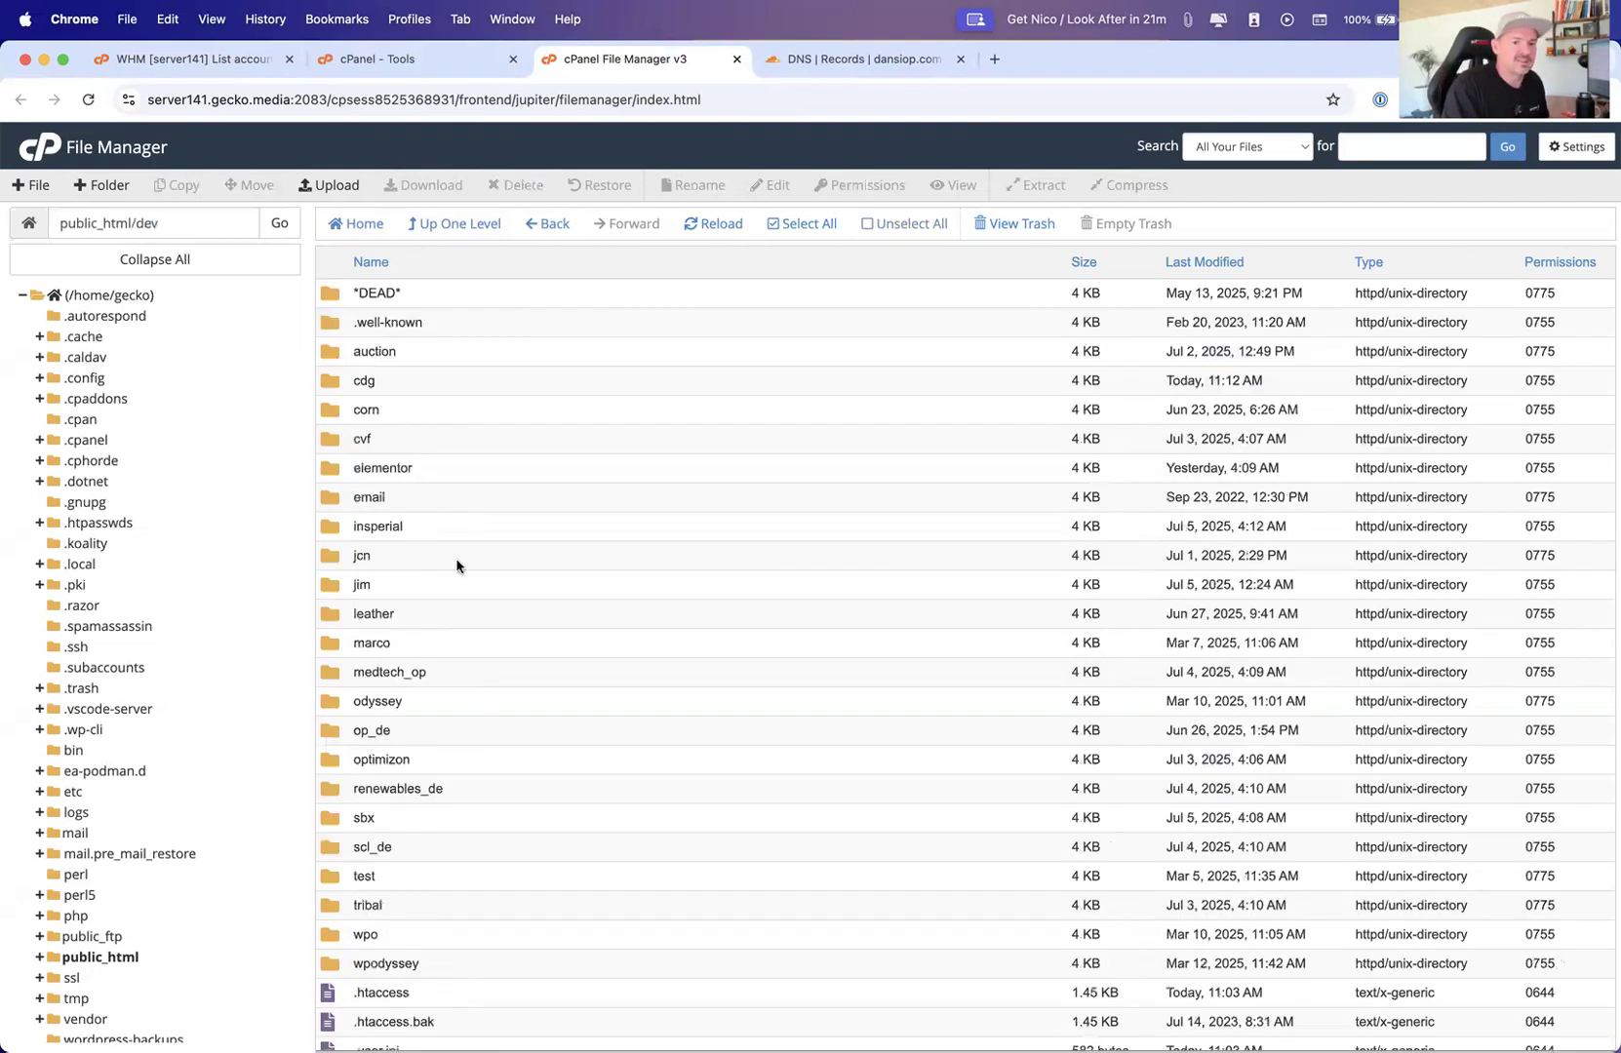
Browse the dev folder's contents and go up one level to public_html
scroll(455, 563, "down", 2)
scroll(457, 531, "up", 2)
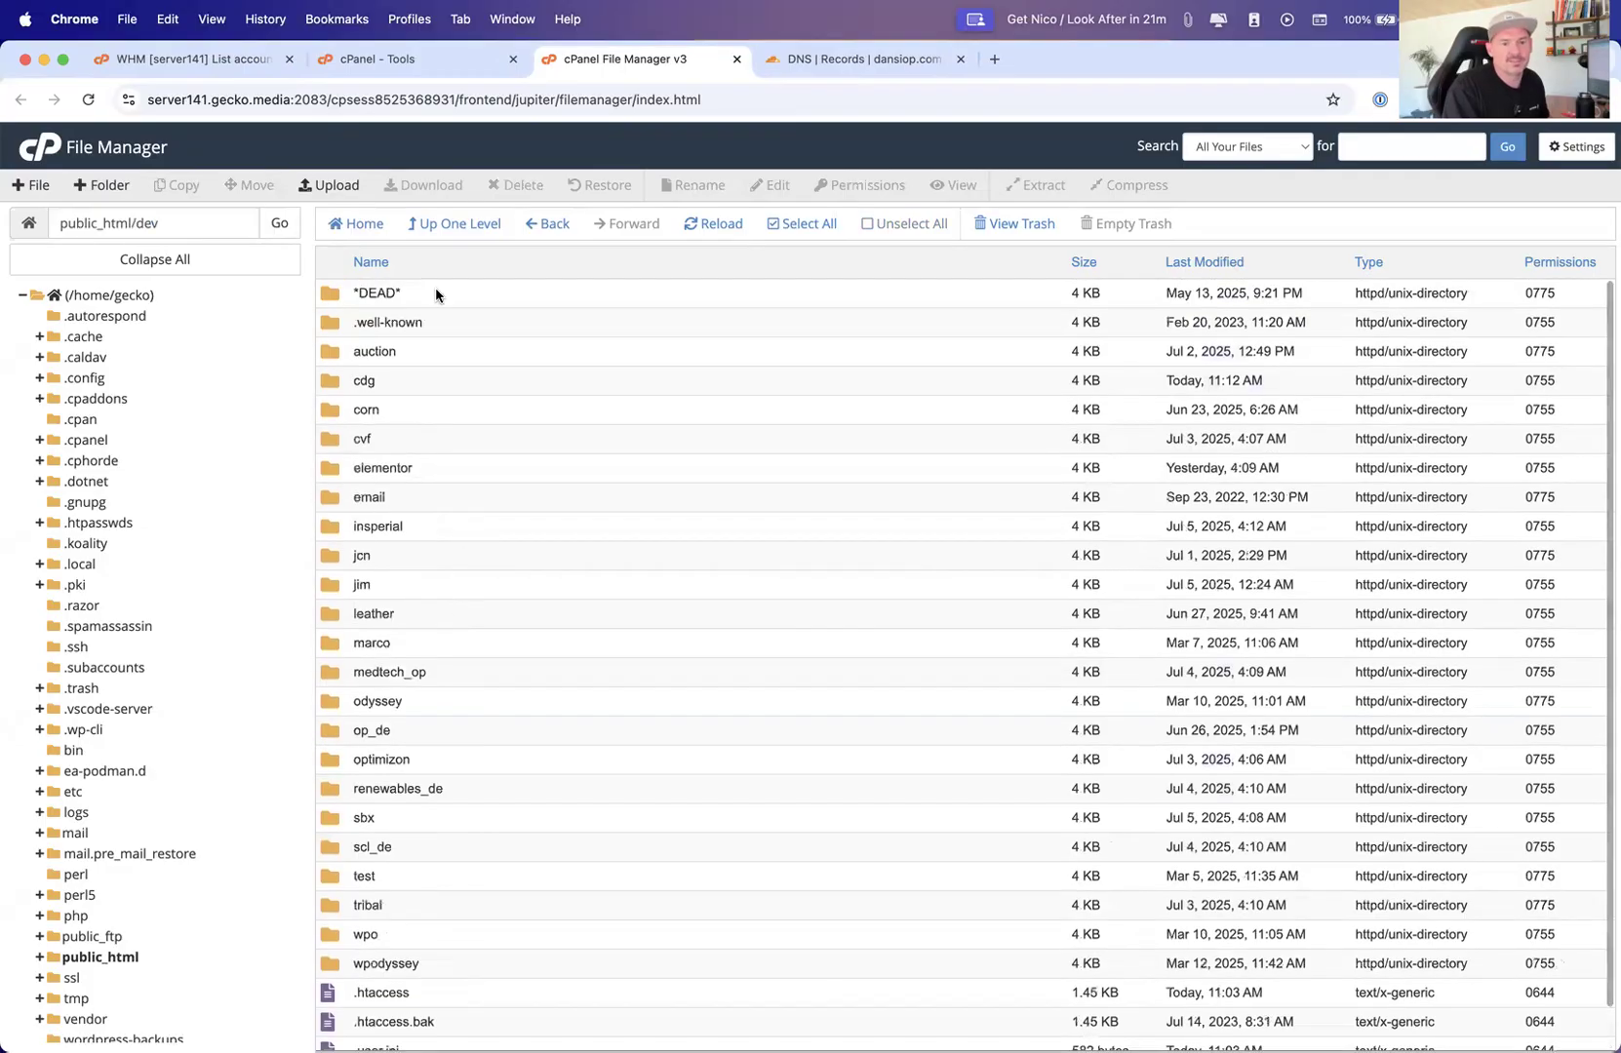
left_click(441, 226)
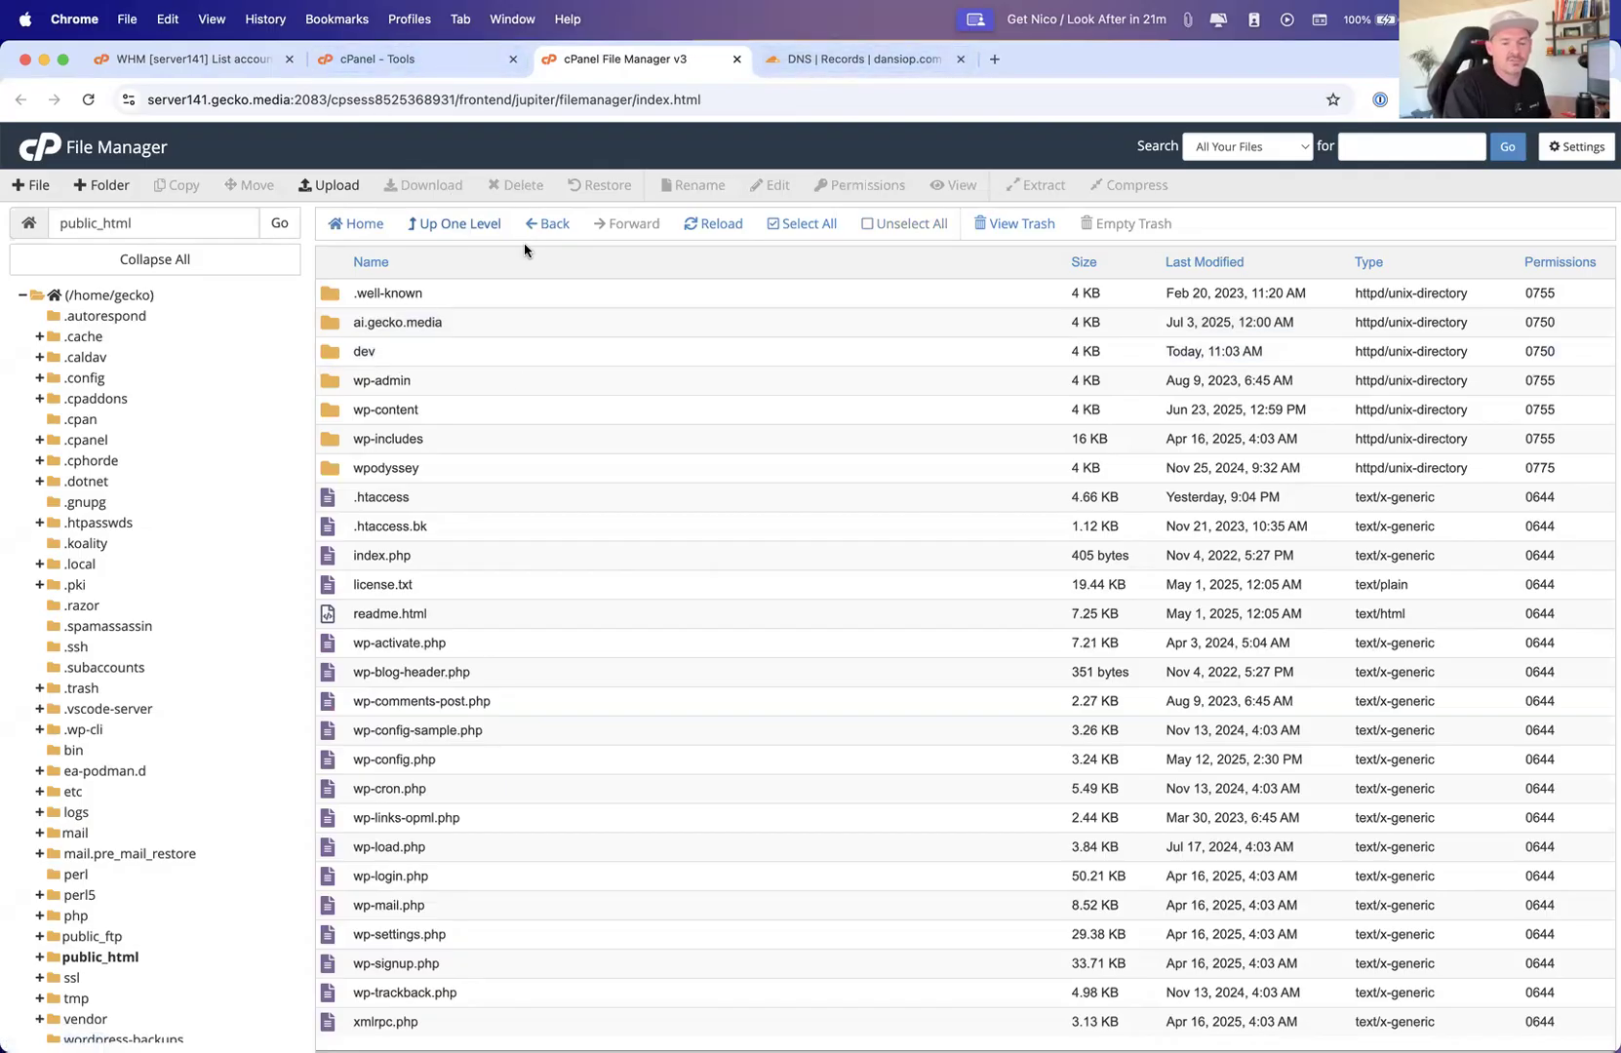
Switch to Transmit
key("ctrl+Up")
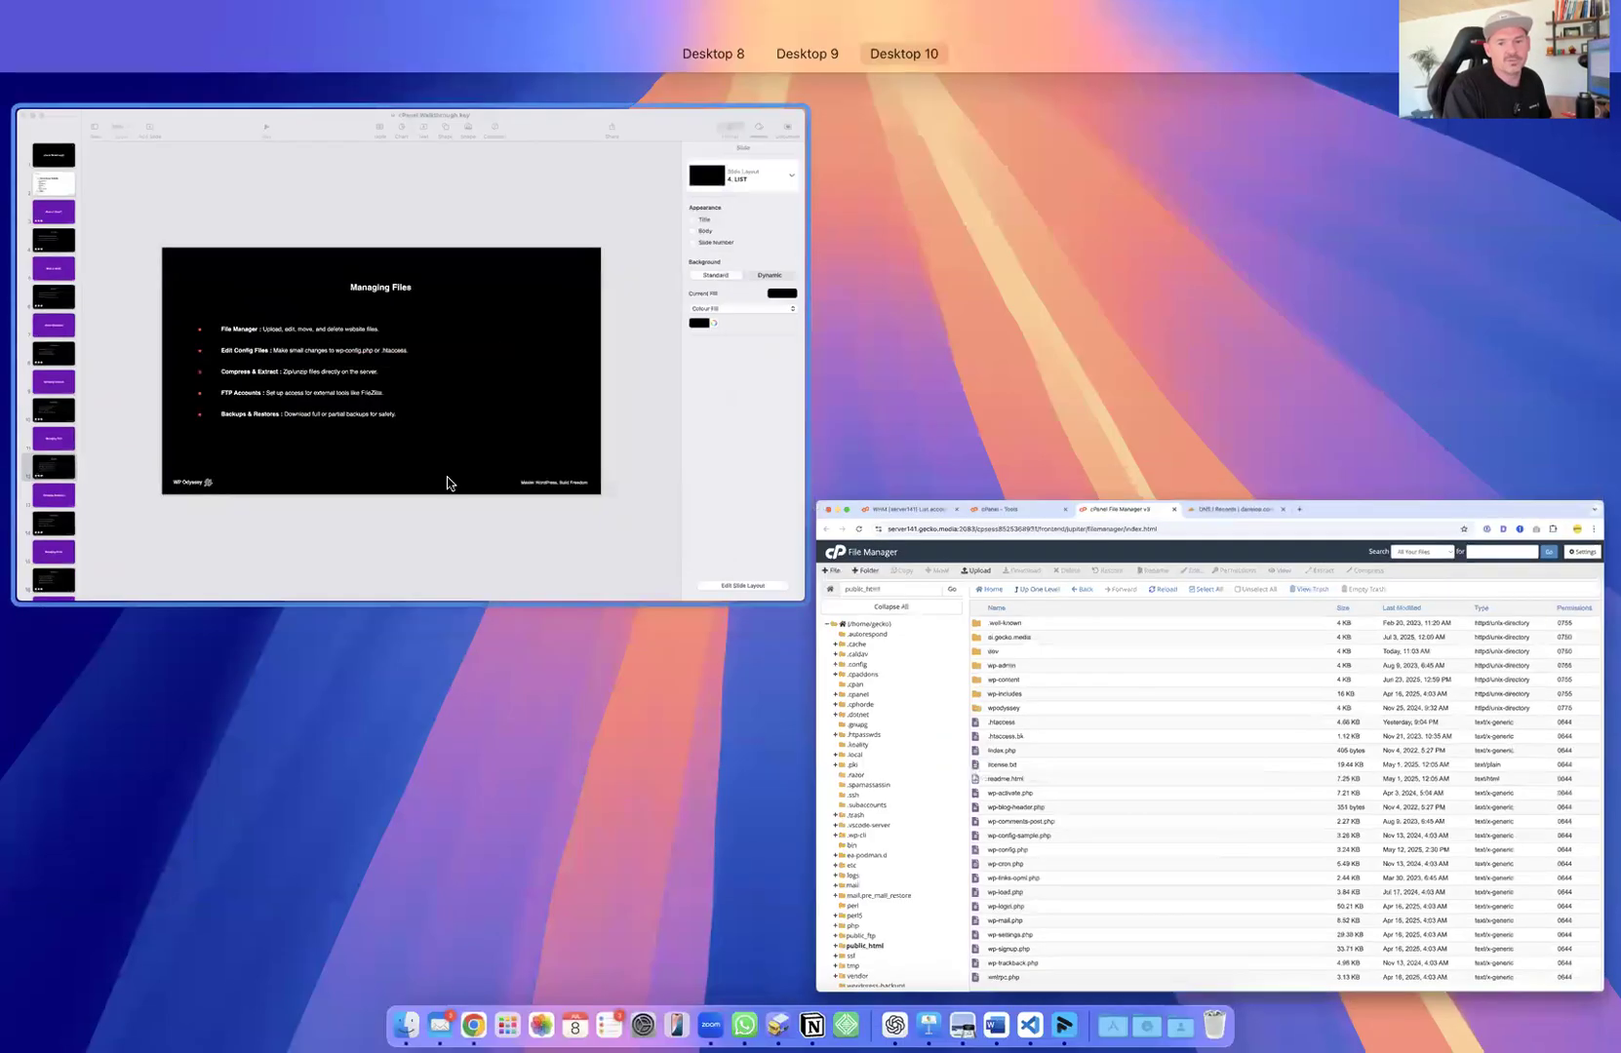
left_click(449, 483)
mouse_move(746, 1039)
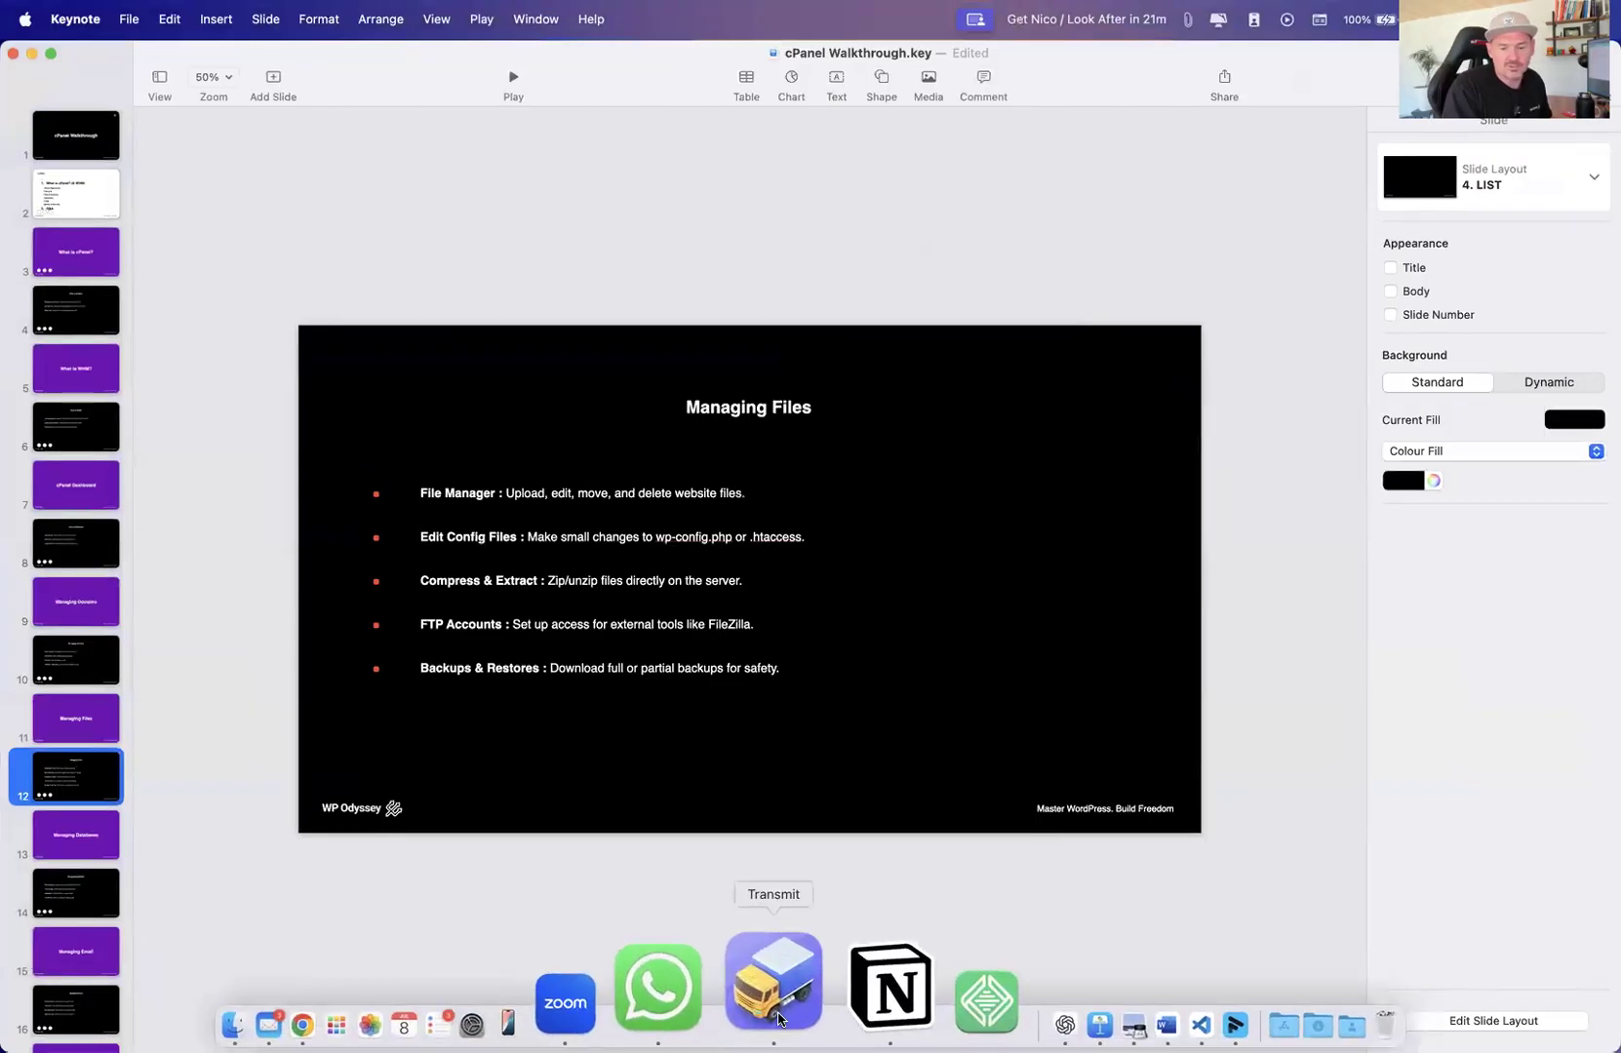
left_click(779, 1019)
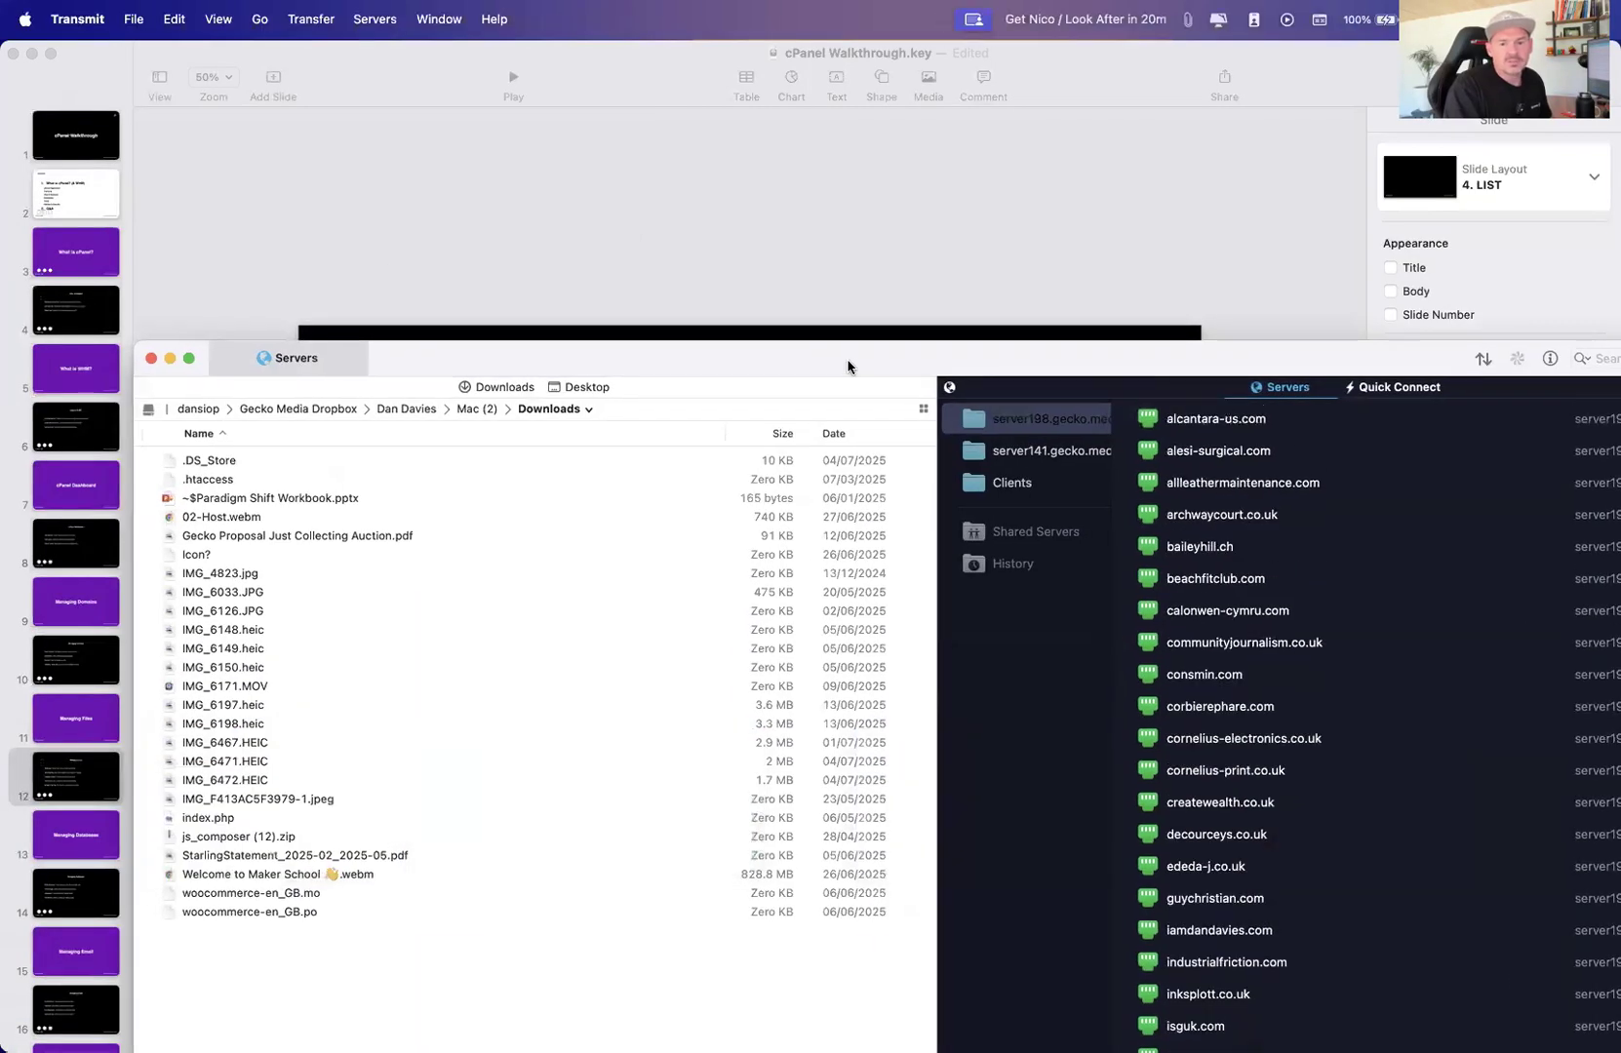
Connect to the gecko.media server saved under the server141.gecko.media group
double_click(850, 366)
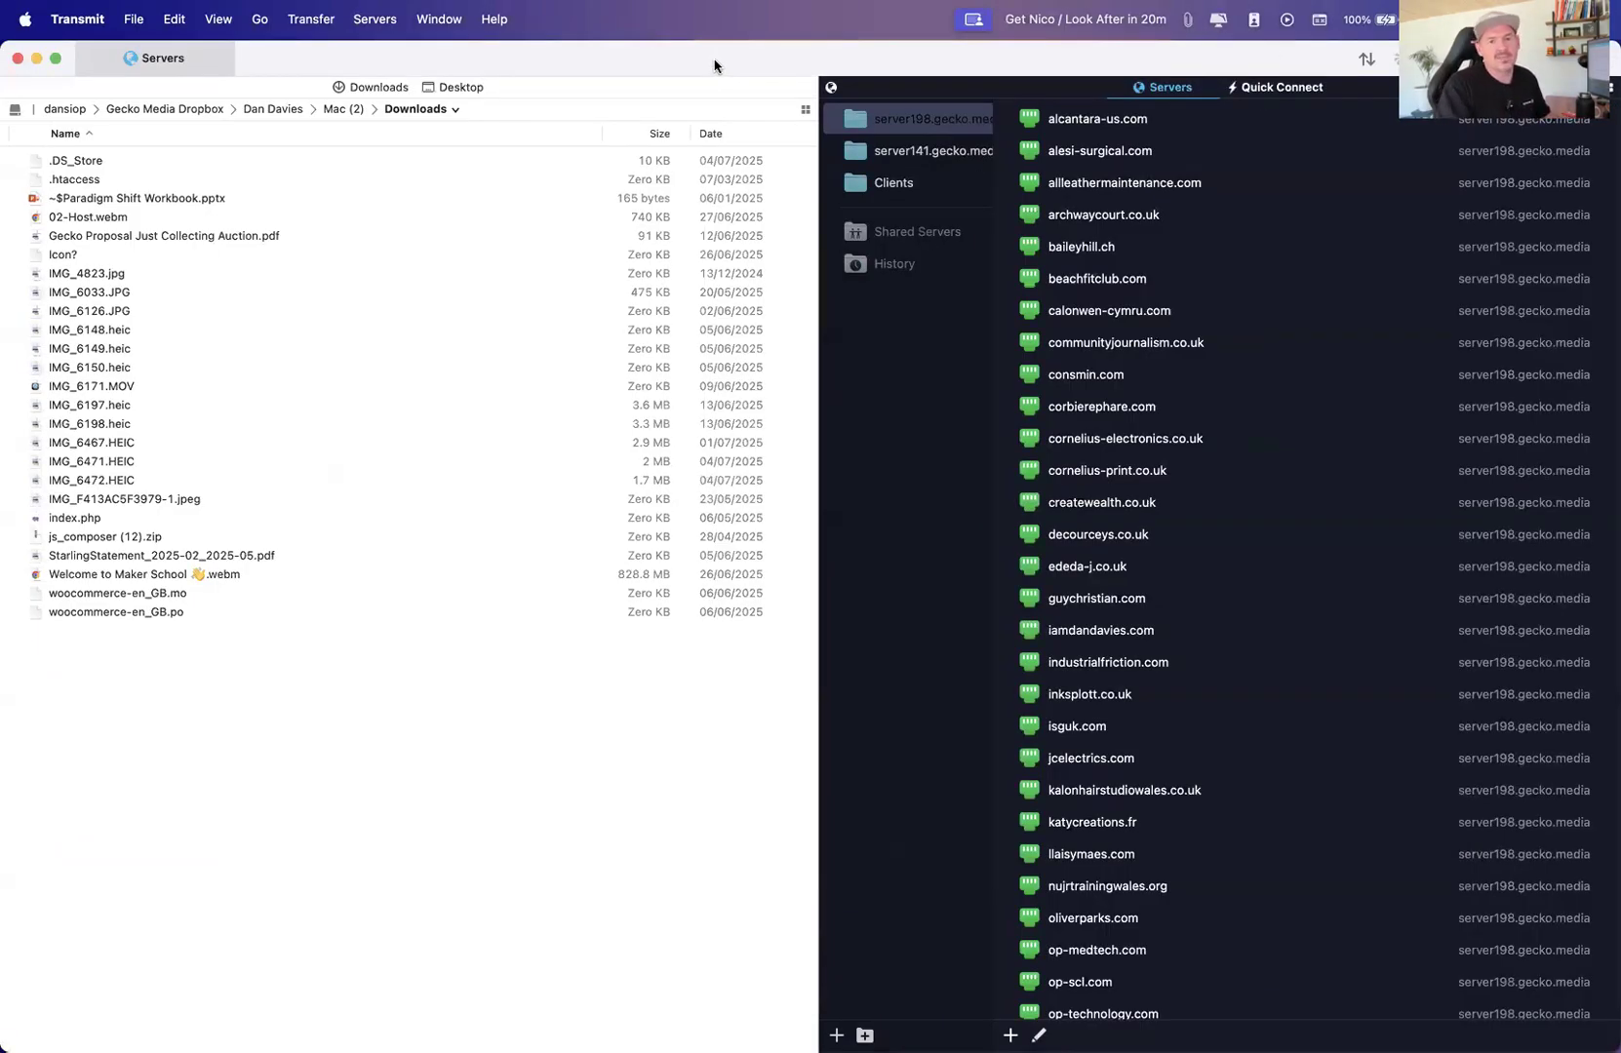
left_click(875, 185)
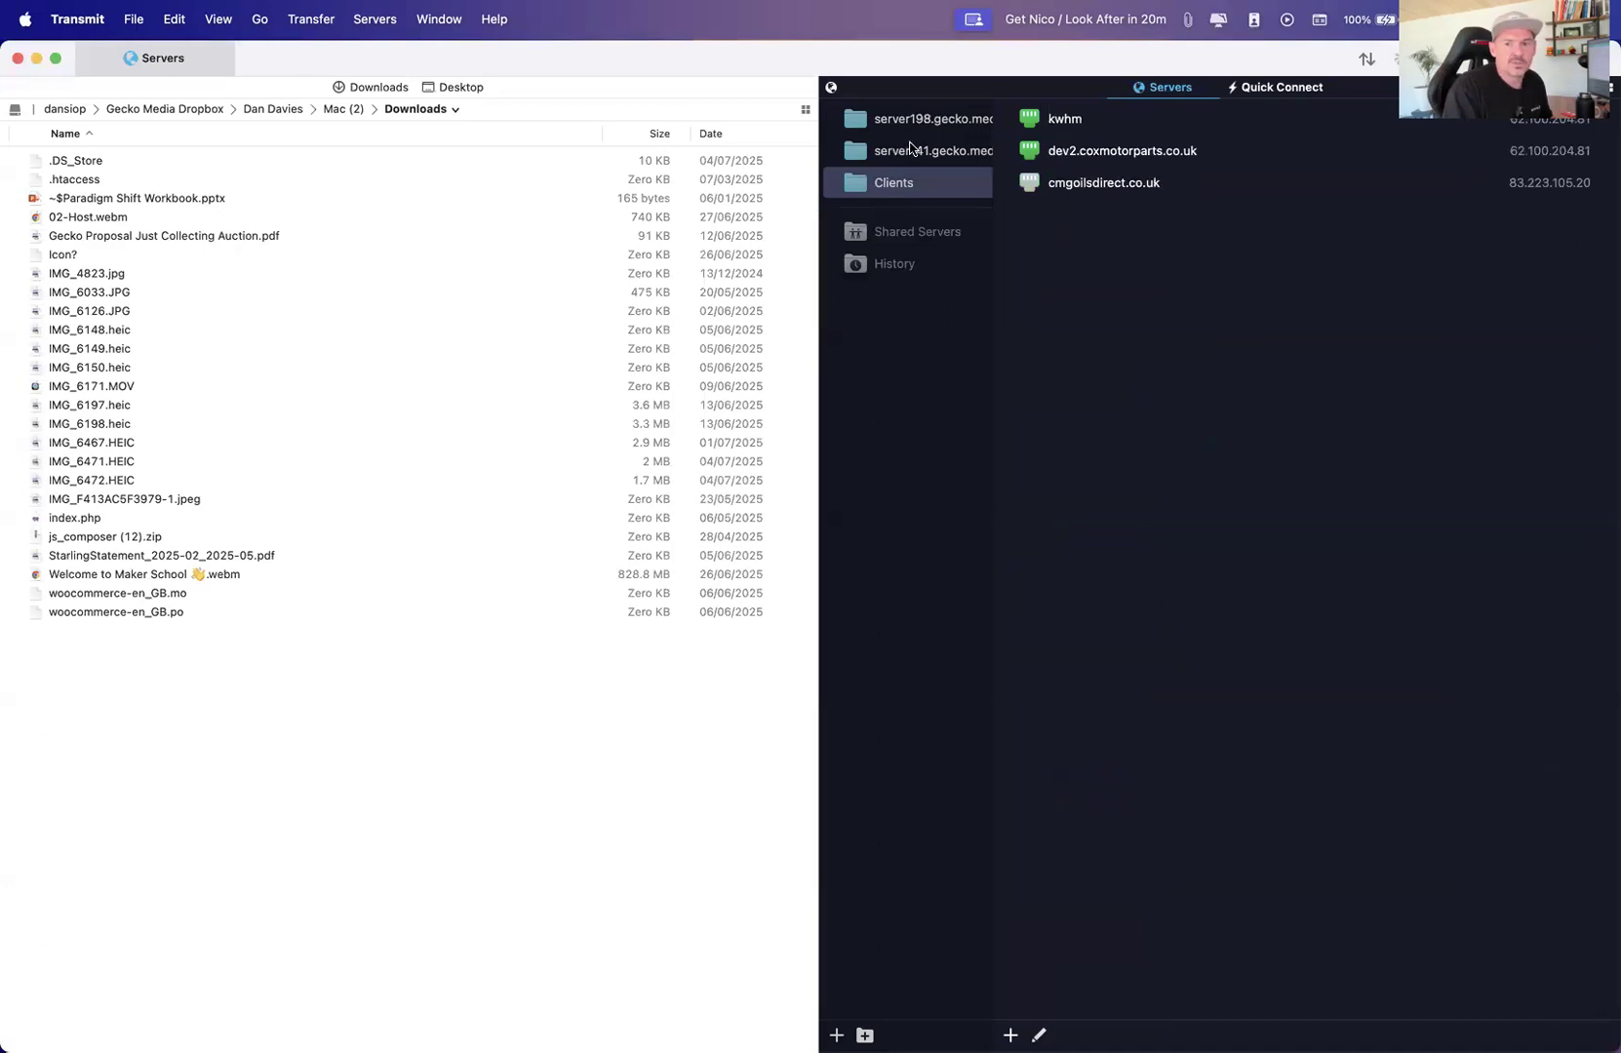
left_click(911, 149)
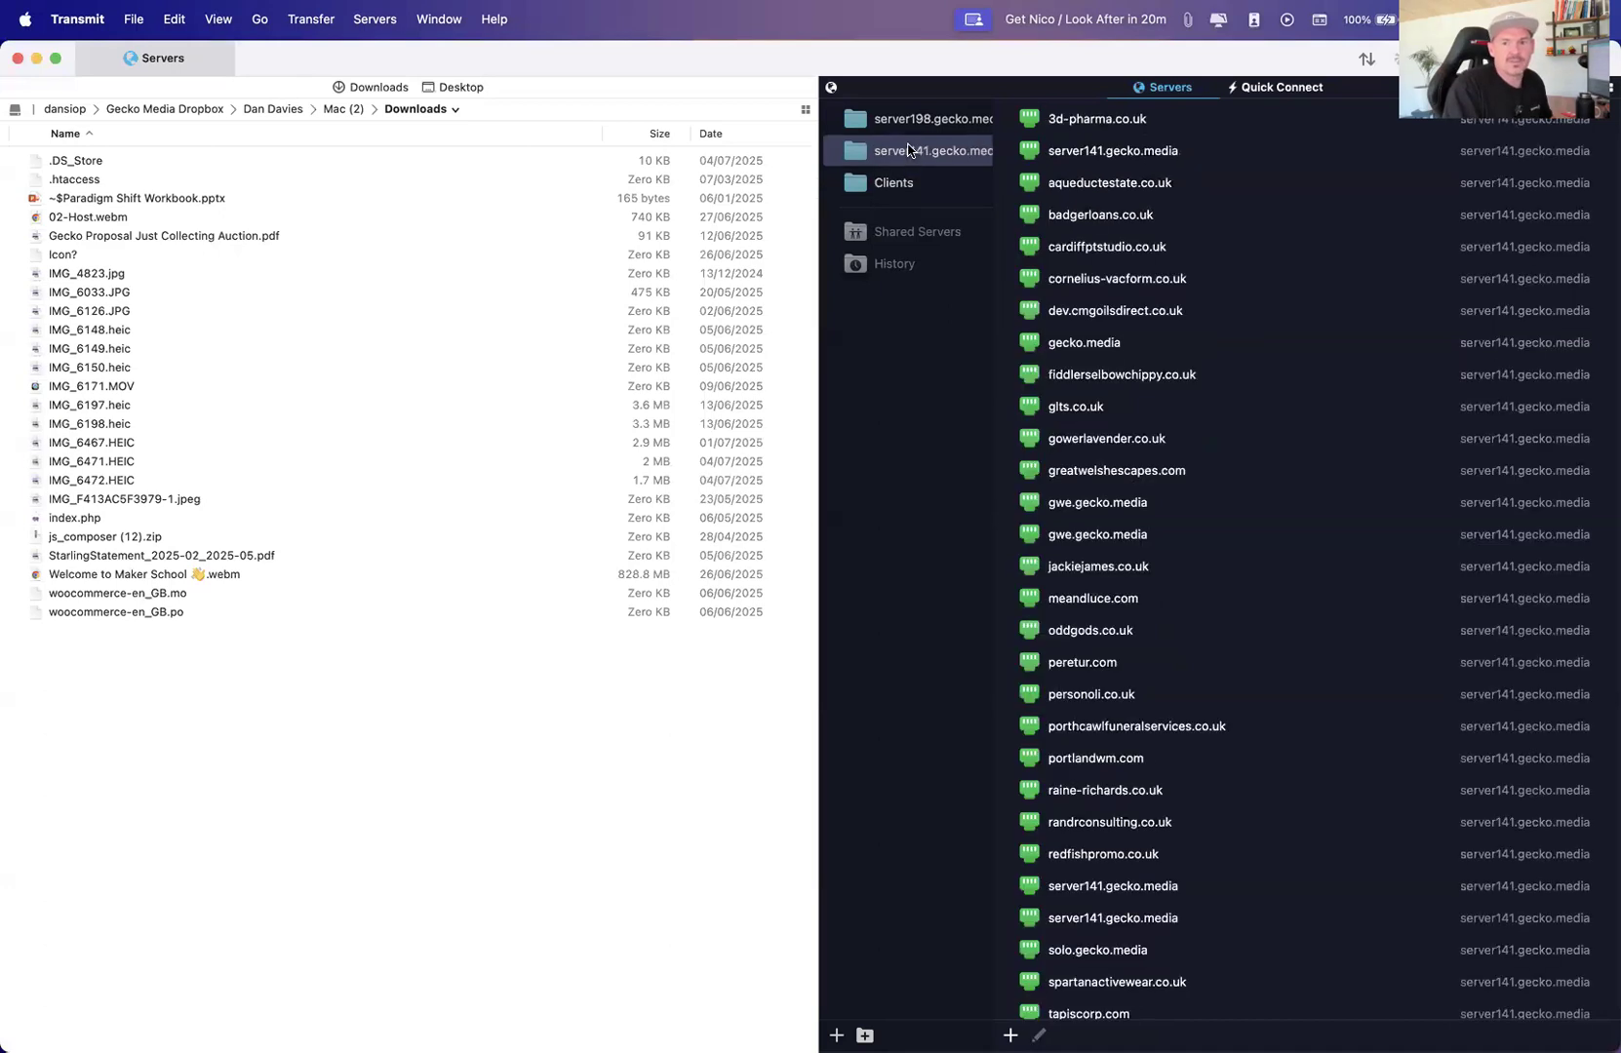
double_click(1070, 345)
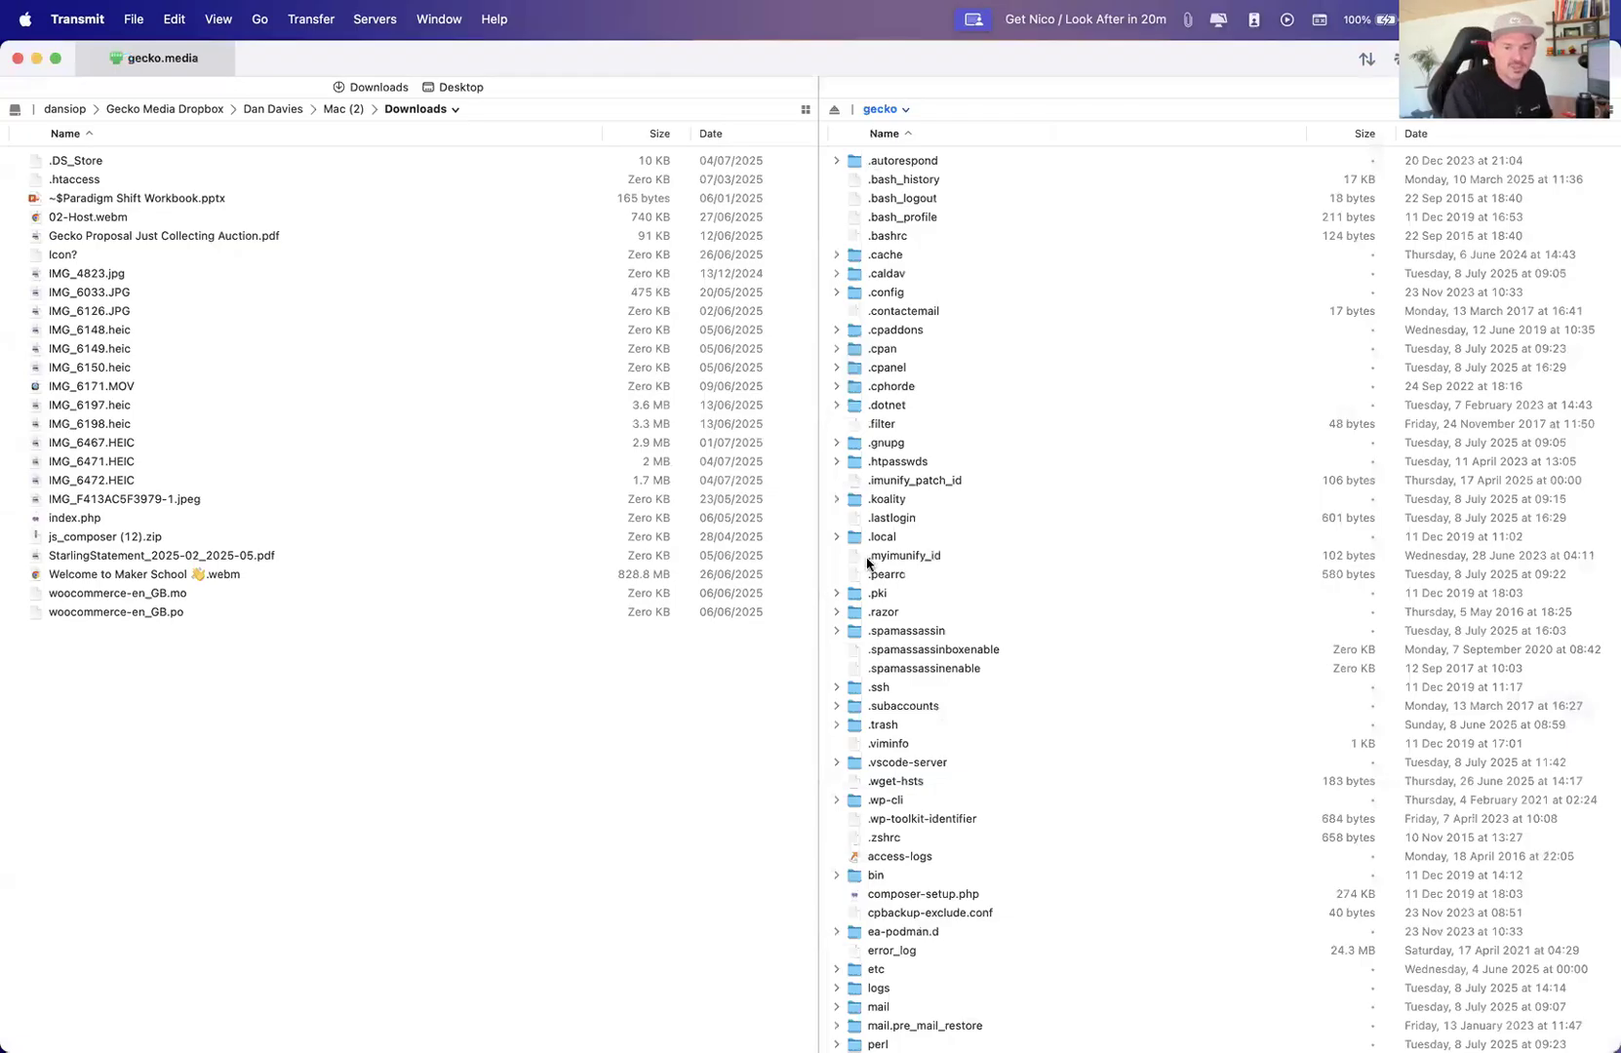
Switch back to the browser File Manager, open the gecko home directory and browse its files
key("ctrl+Up")
left_click(480, 427)
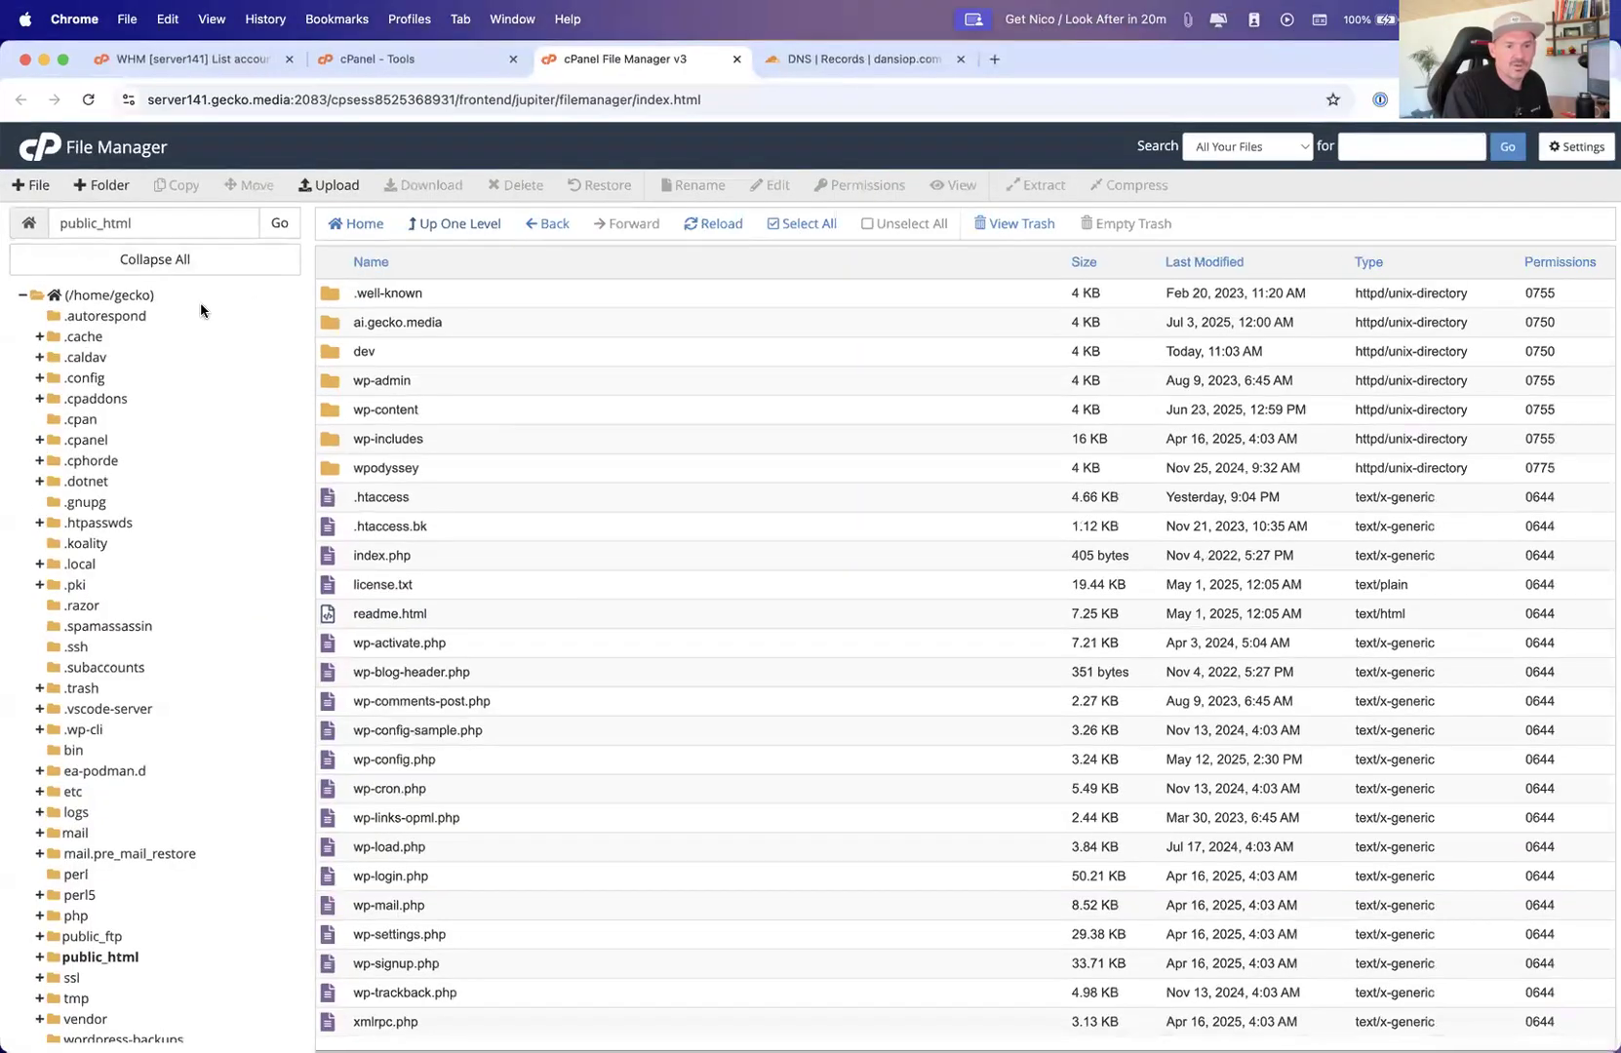
left_click(98, 292)
scroll(527, 371, "down", 15)
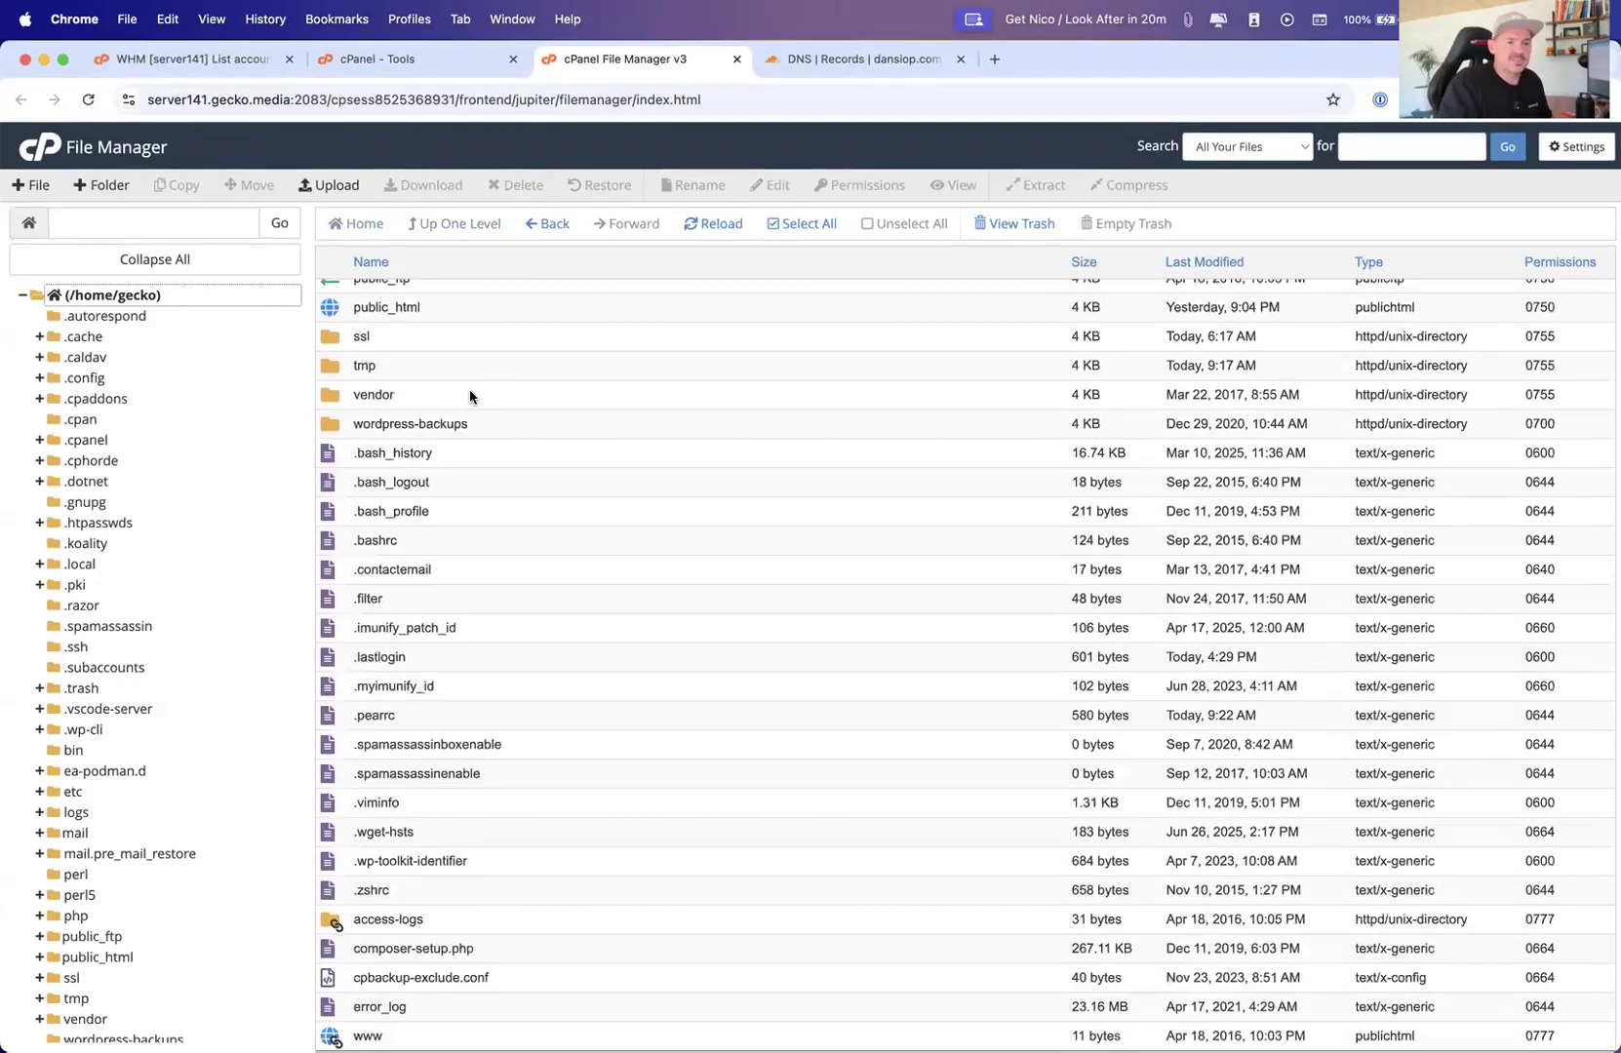
Switch to Transmit and open the public_html folder on the remote gecko server
key("ctrl+Up")
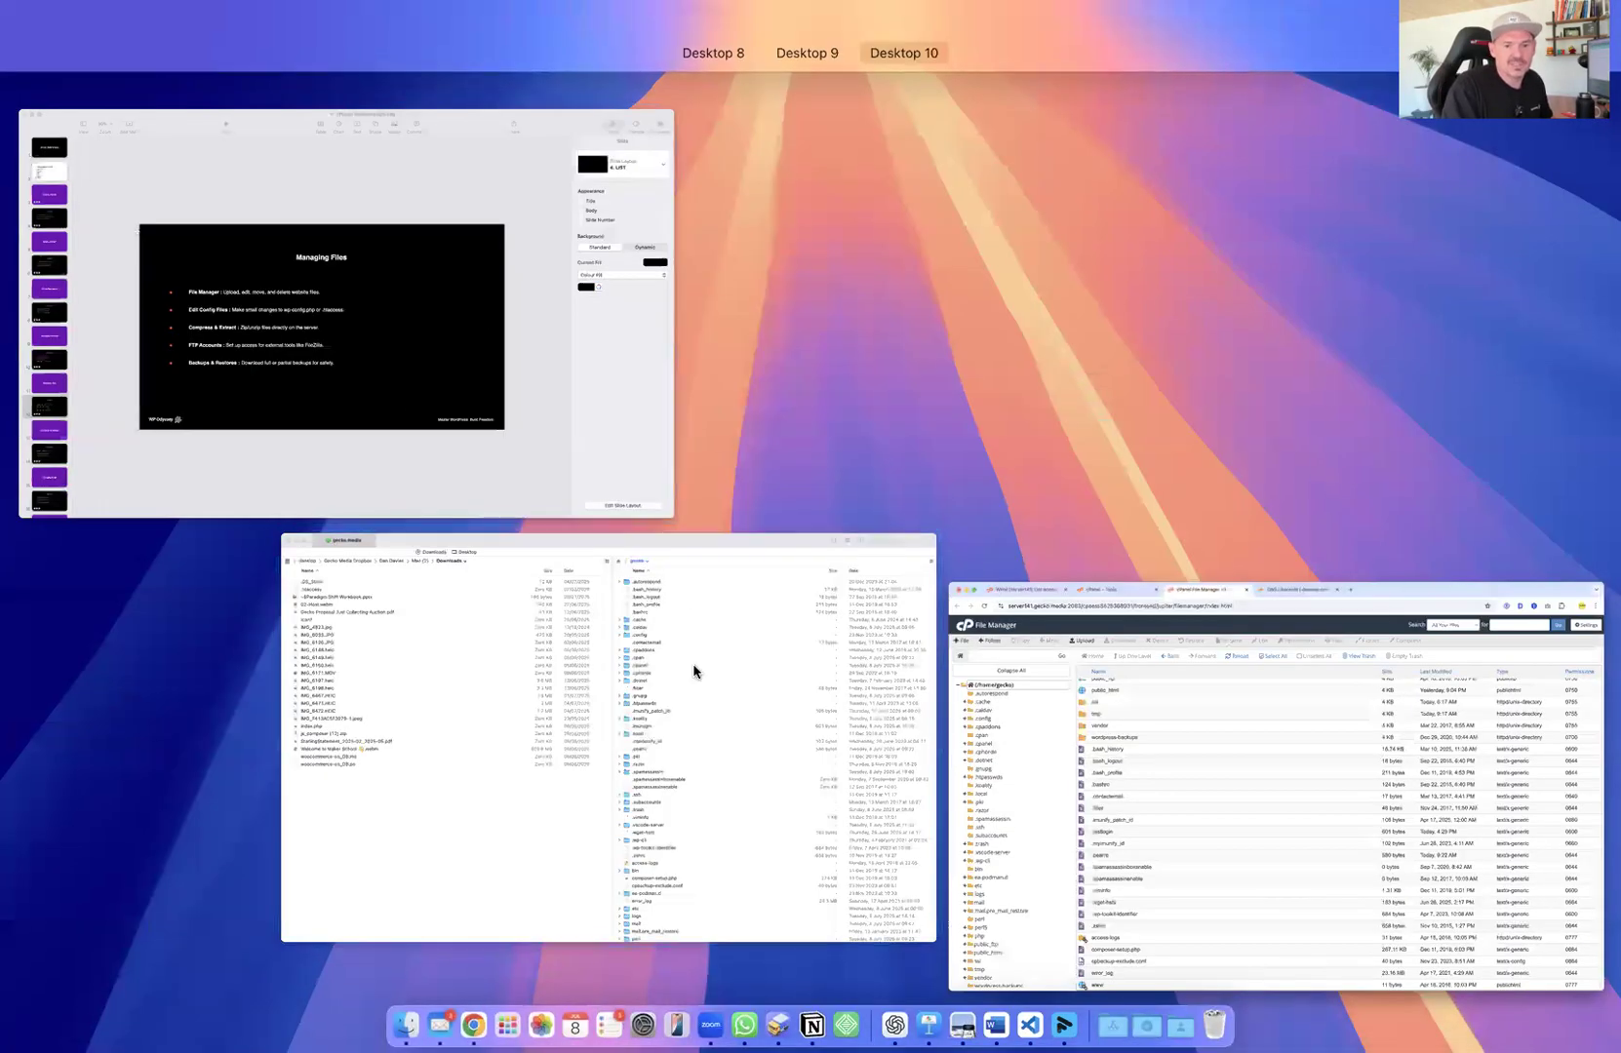
left_click(694, 666)
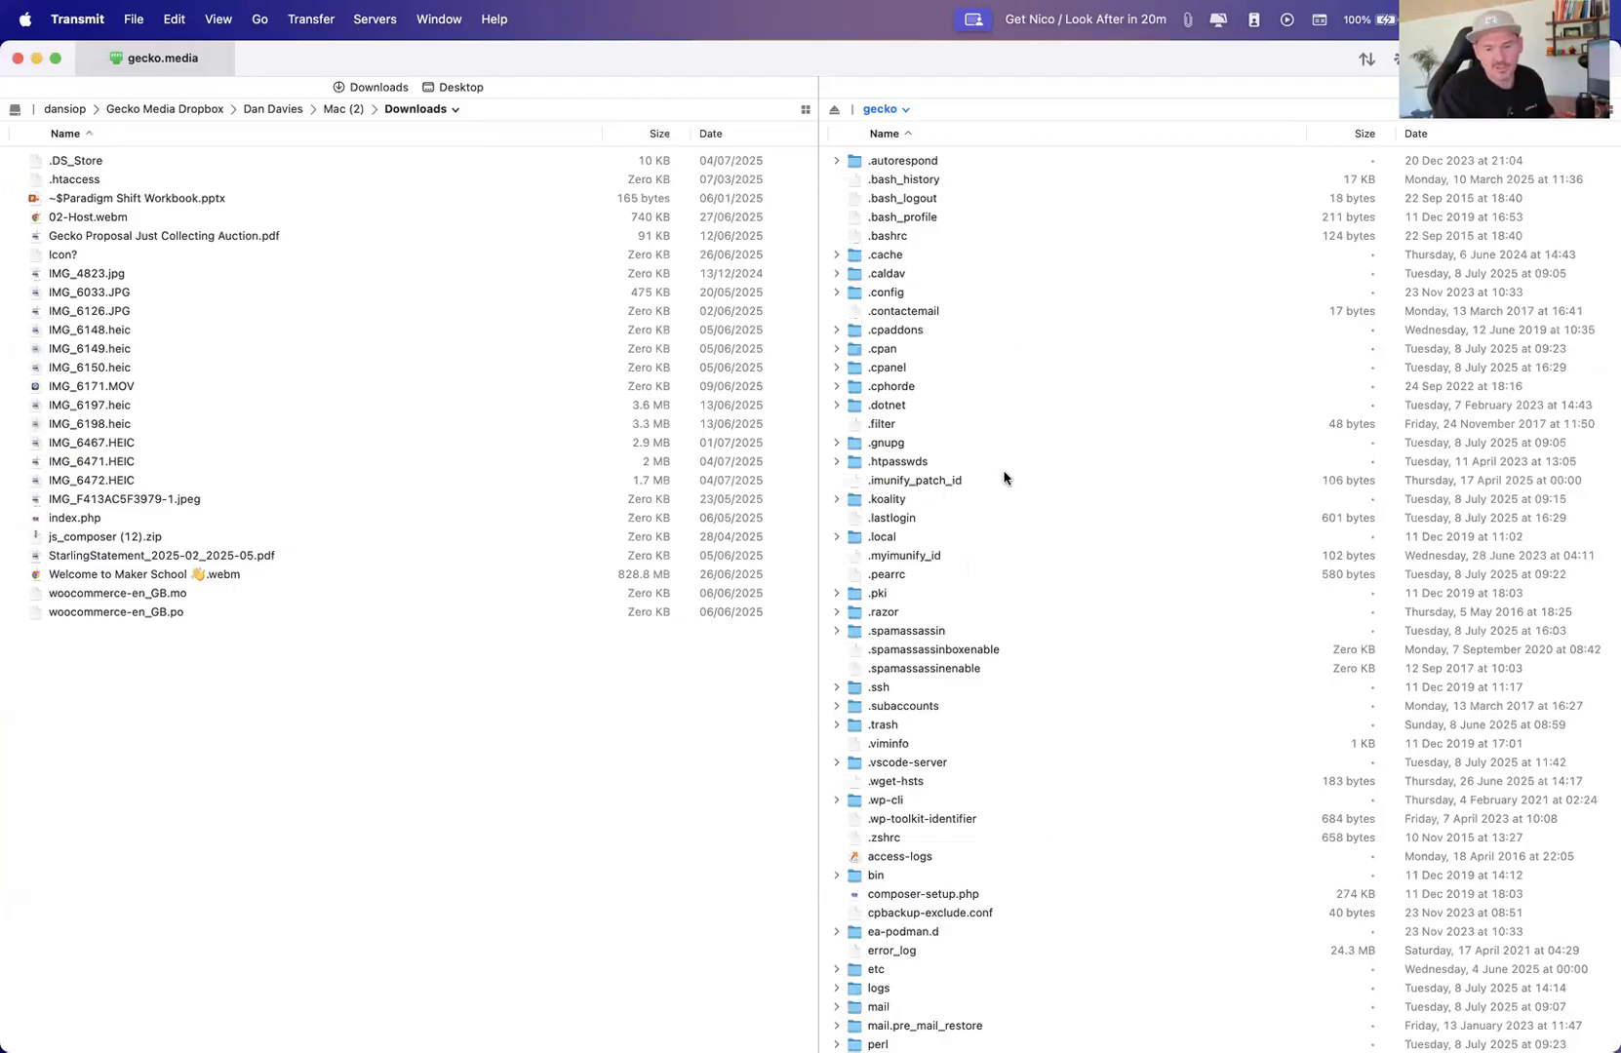
scroll(998, 582, "down", 5)
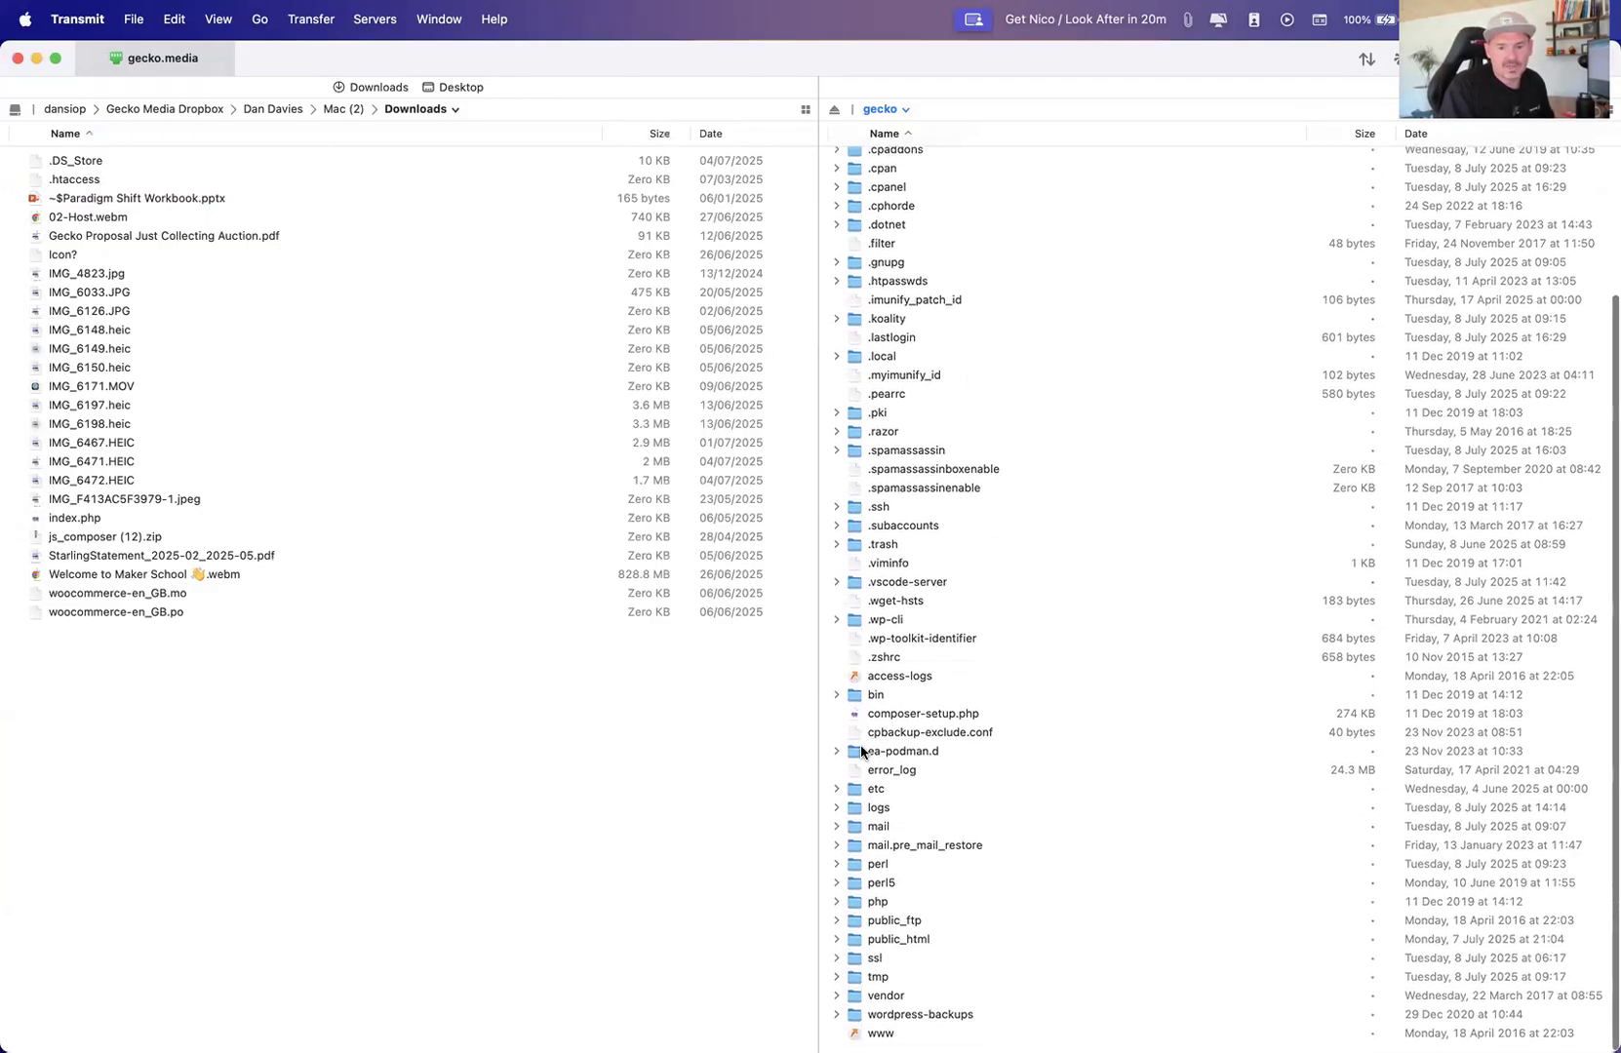
double_click(884, 939)
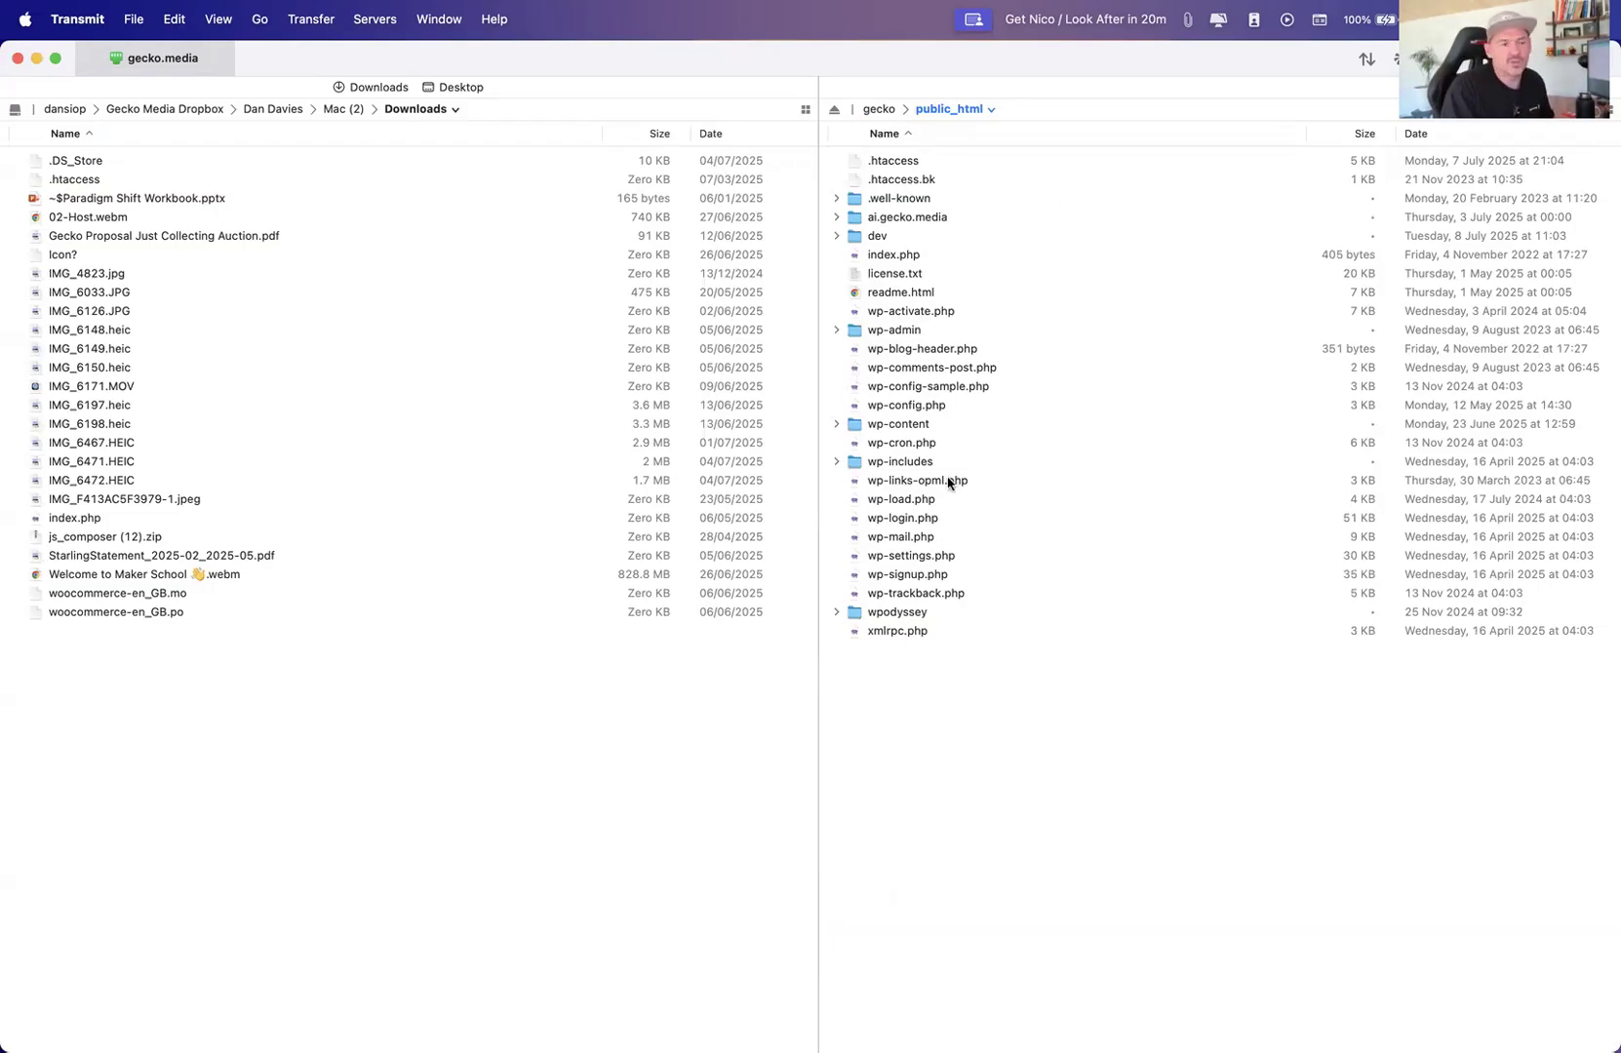
Switch to Keynote and play the Managing Files slide as a presentation
key("ctrl+Up")
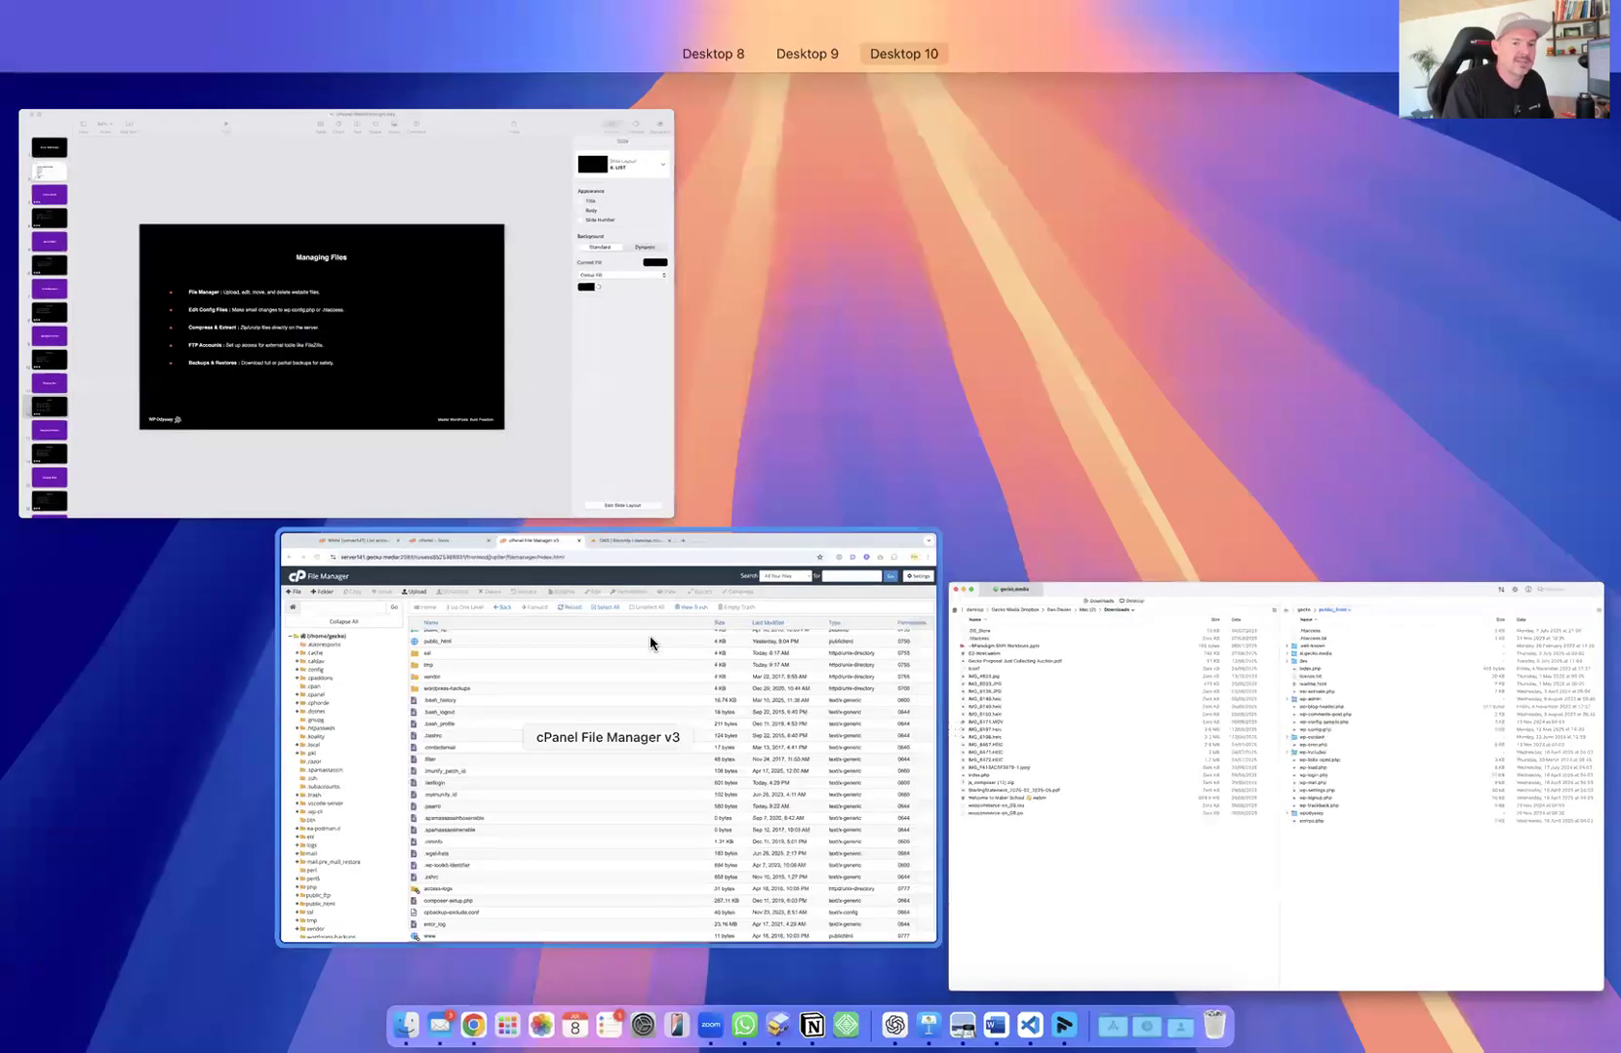
left_click(648, 649)
key("ctrl+Up")
left_click(537, 347)
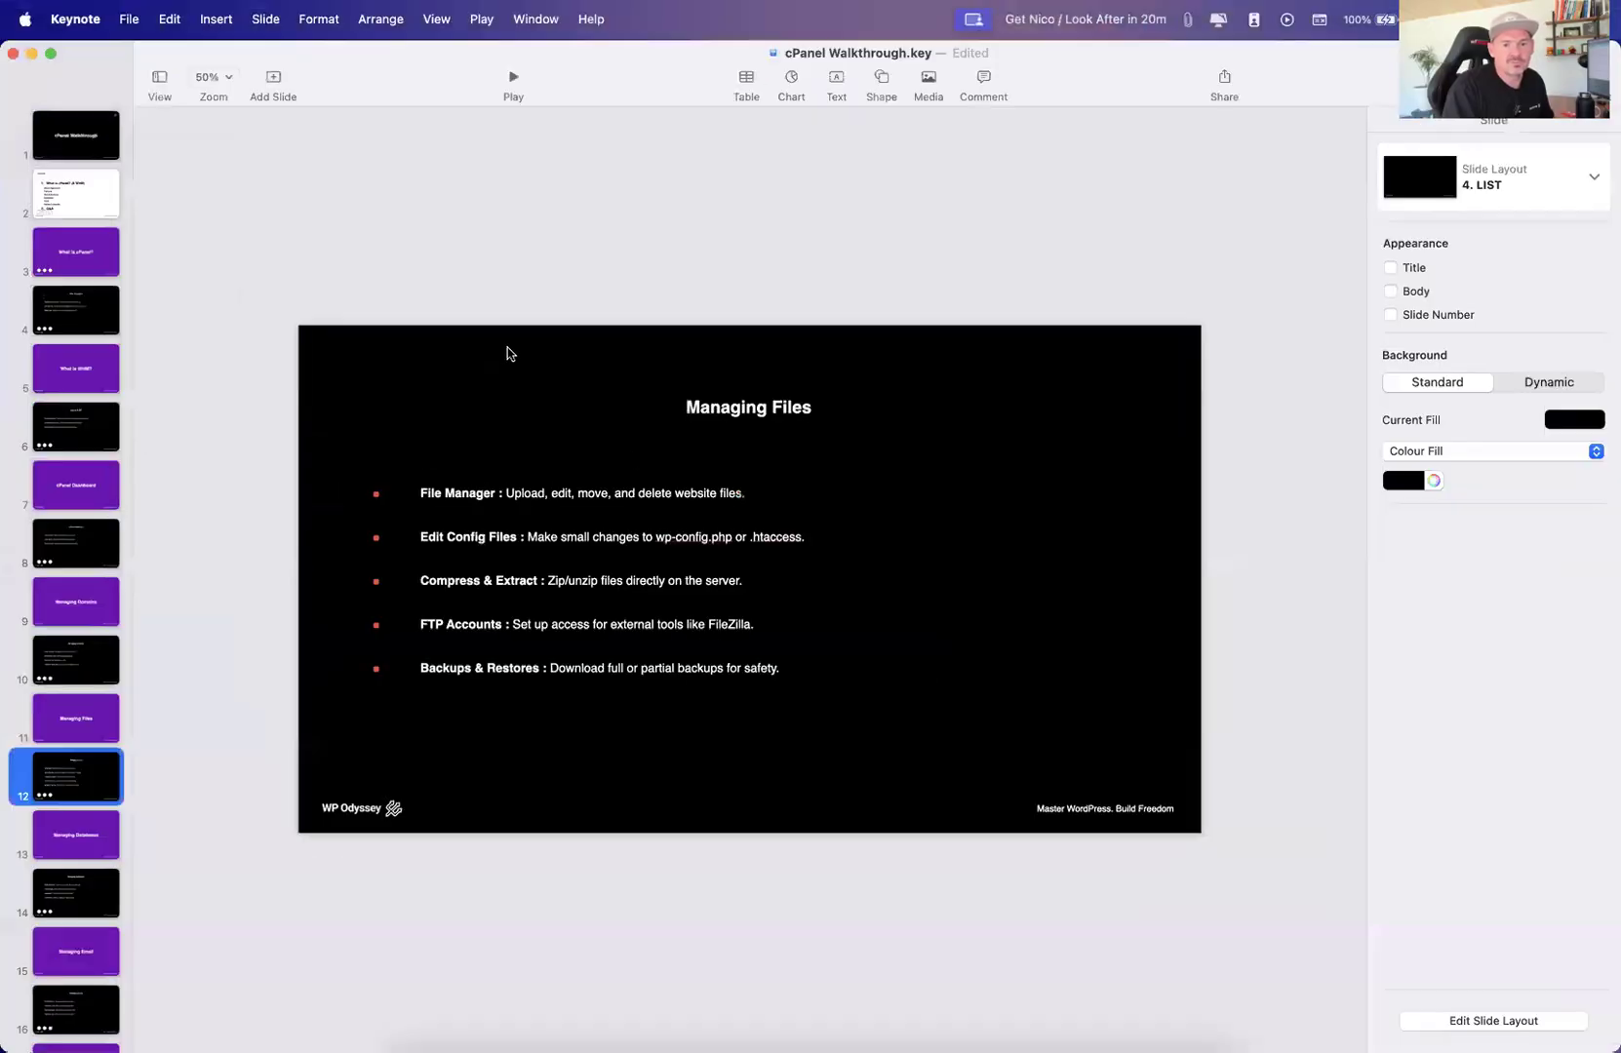
left_click(513, 76)
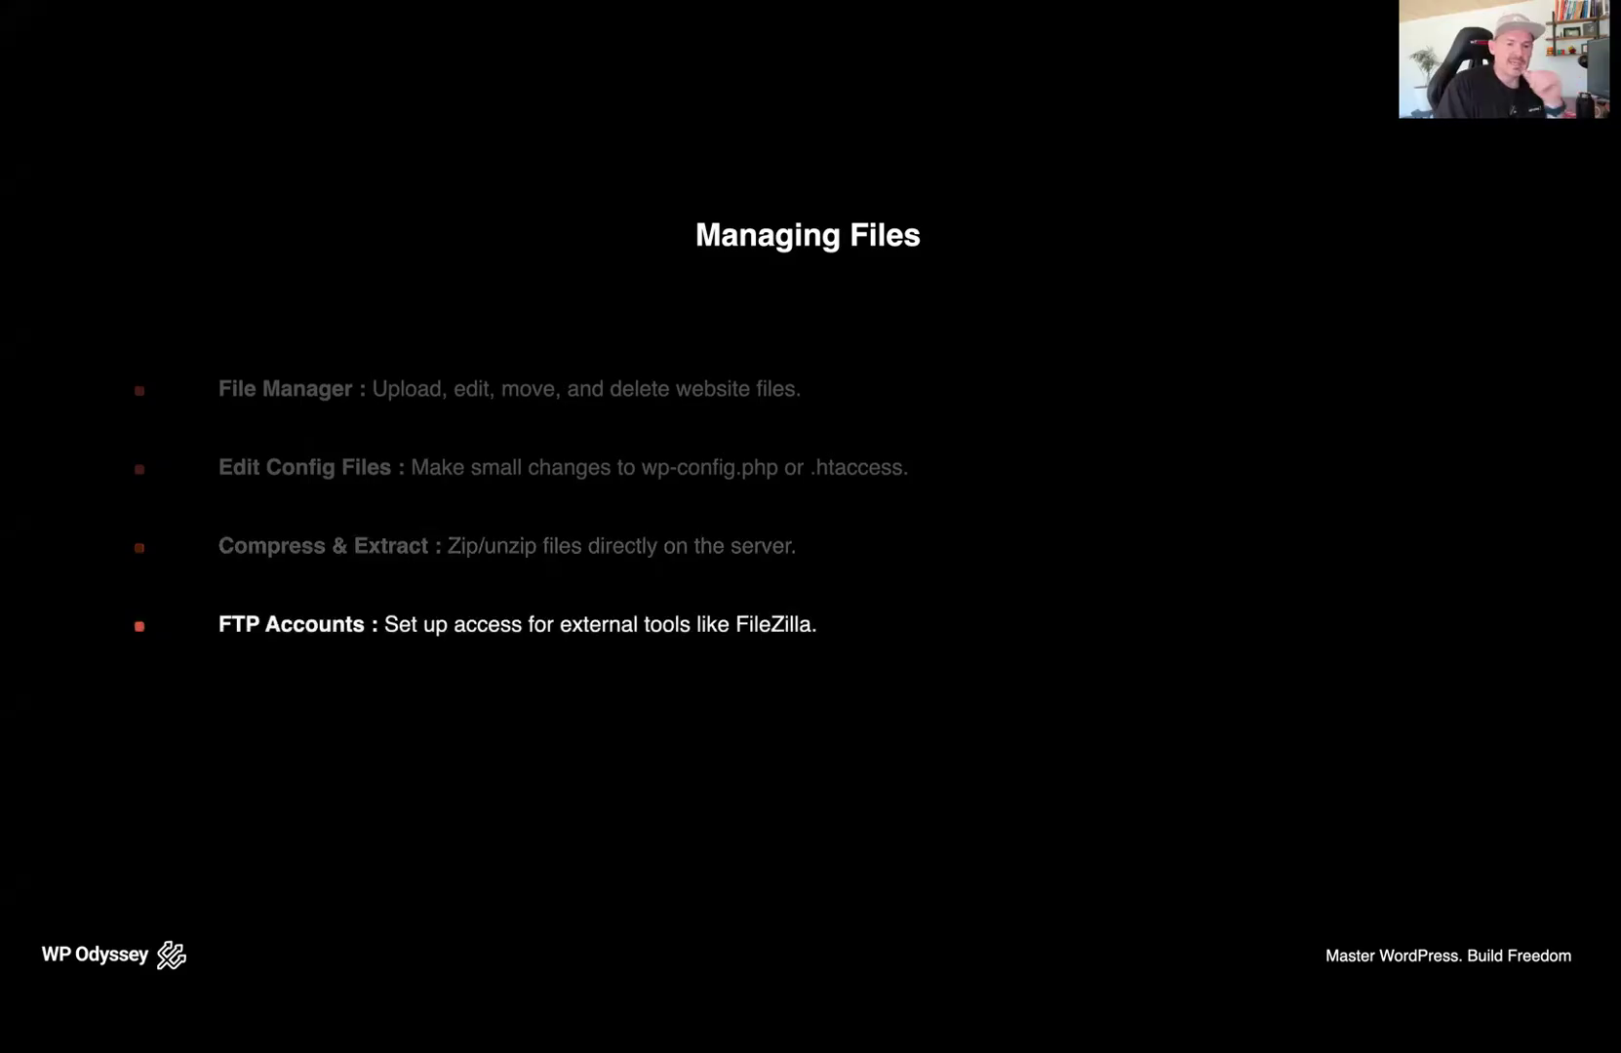
Switch to the browser's cPanel Tools tab and browse the list of tools
key("ctrl+Up")
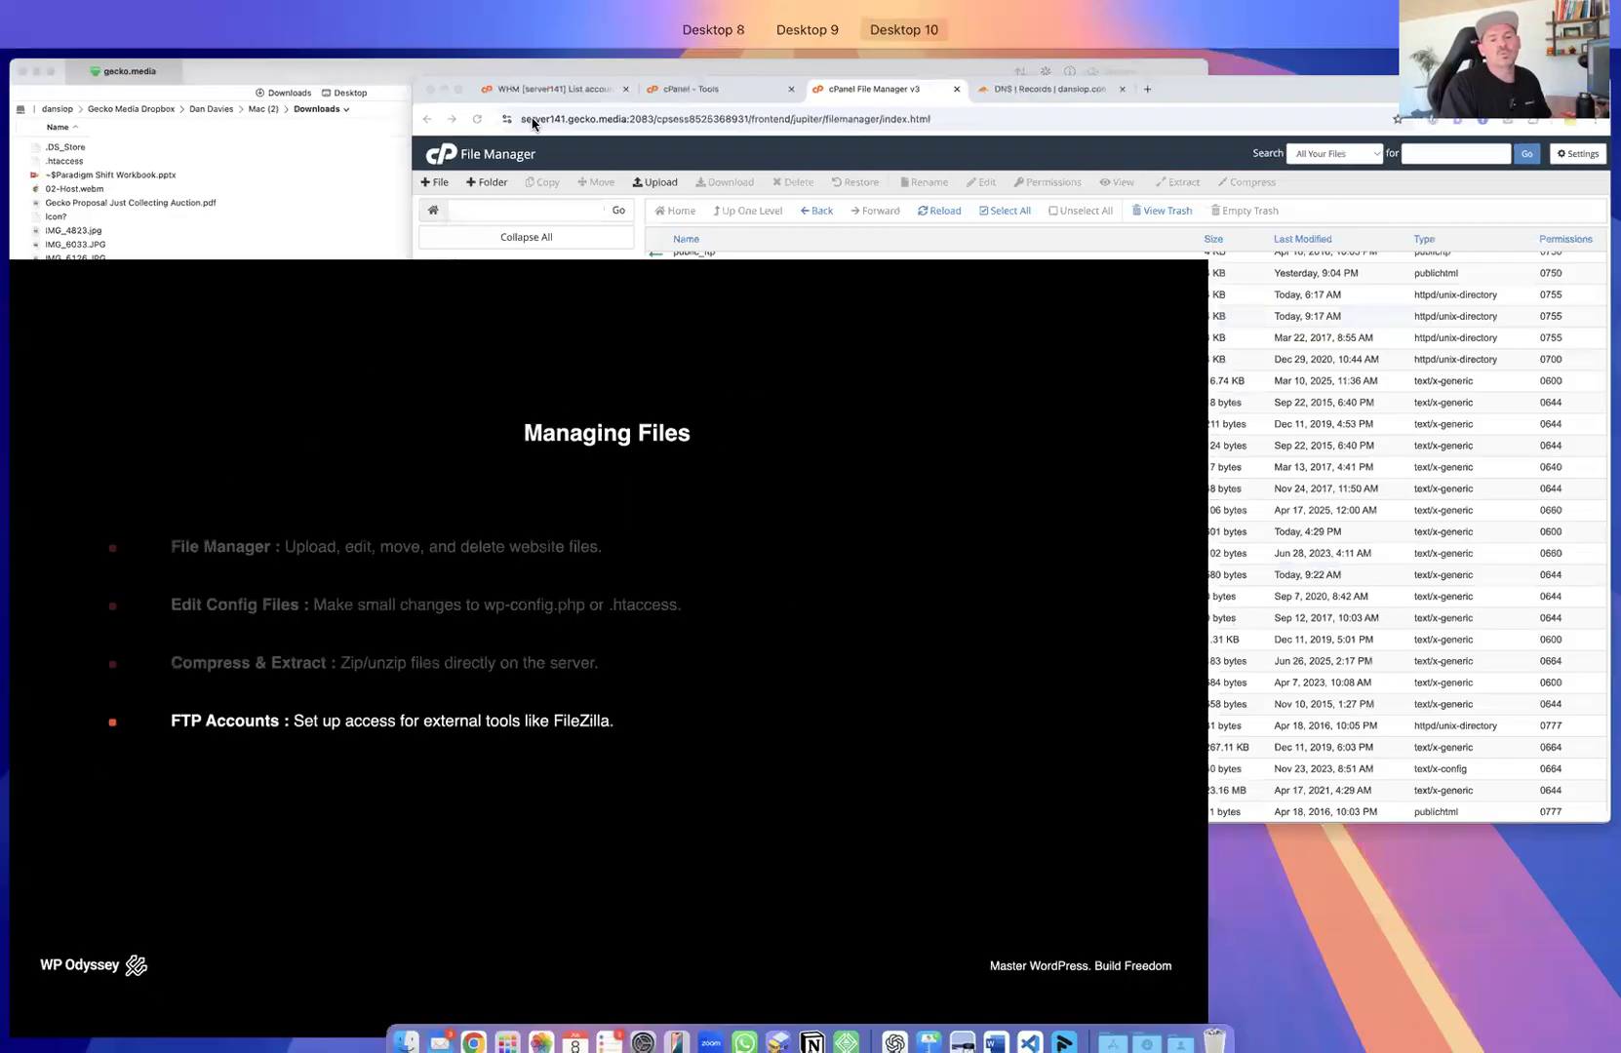
left_click(1296, 365)
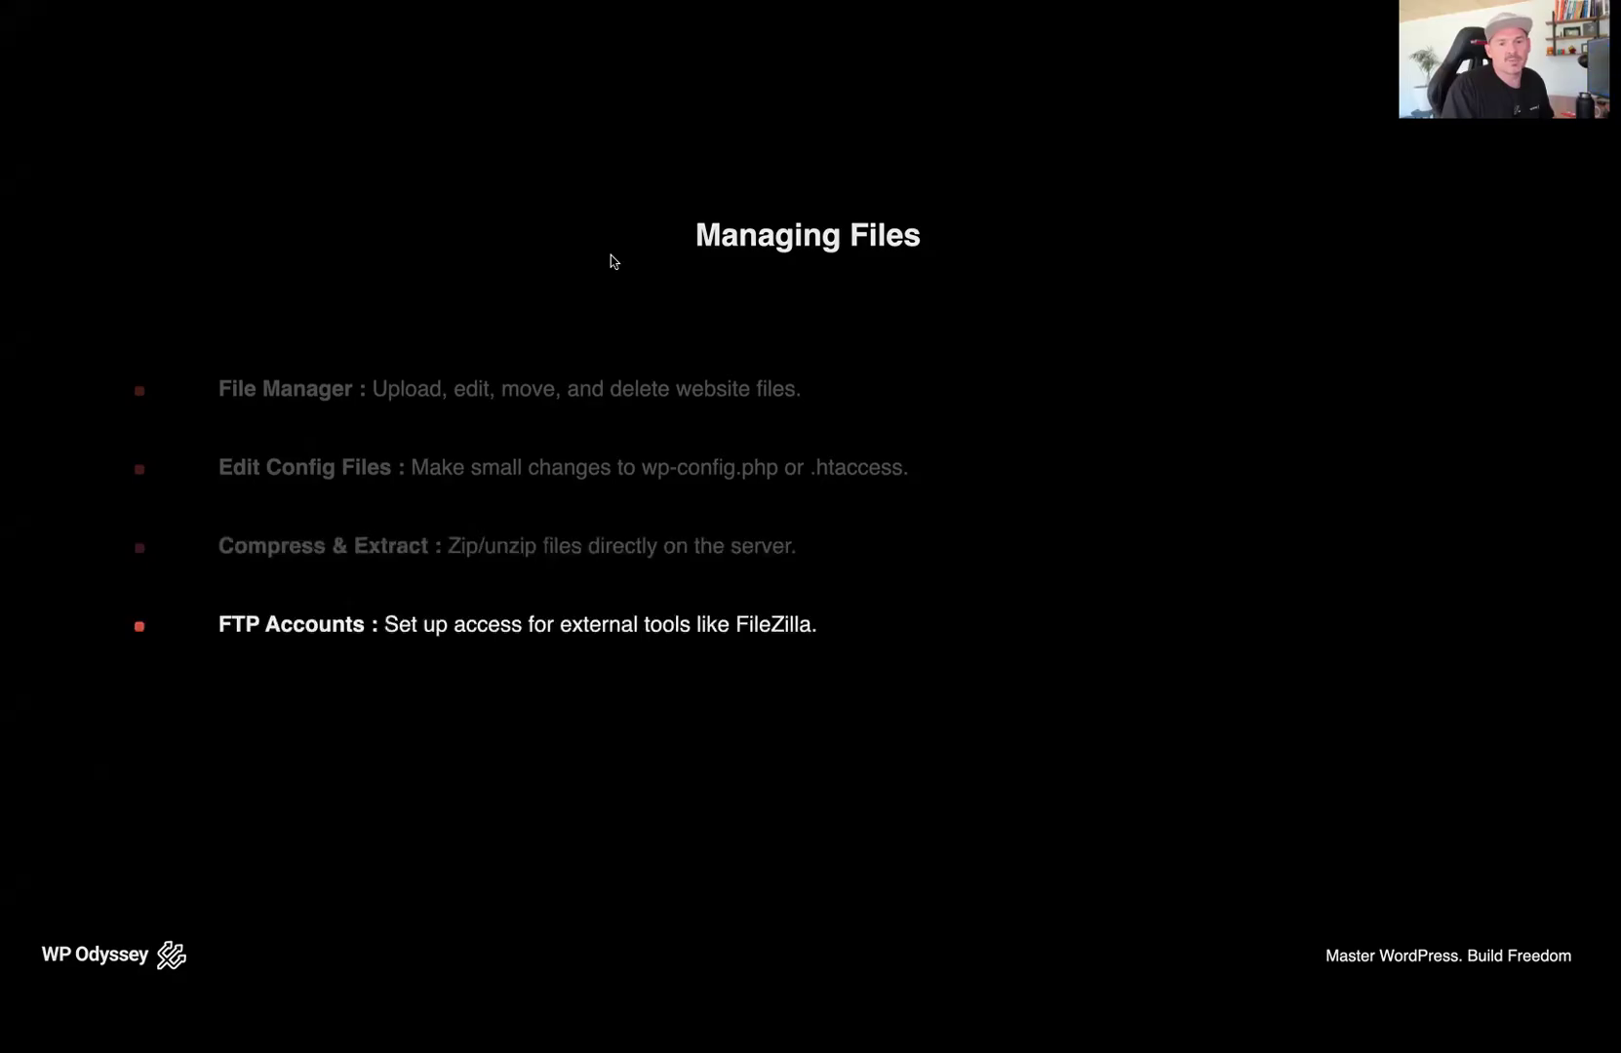
left_click(447, 71)
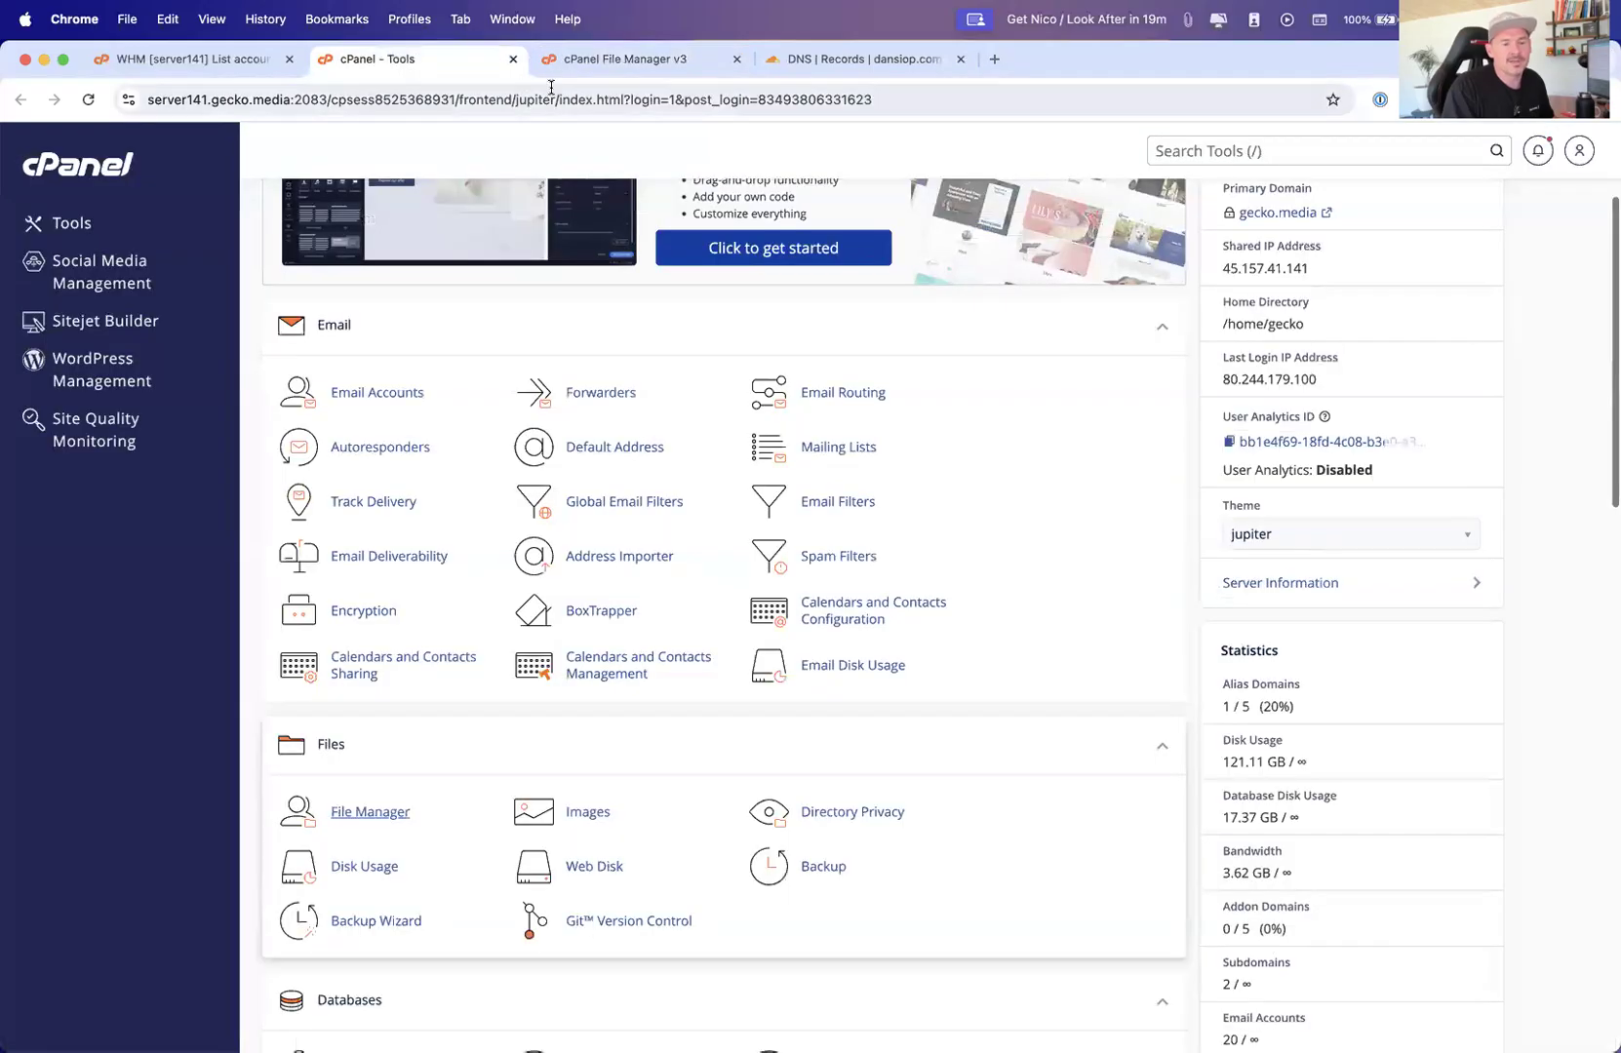
scroll(542, 304, "up", 3)
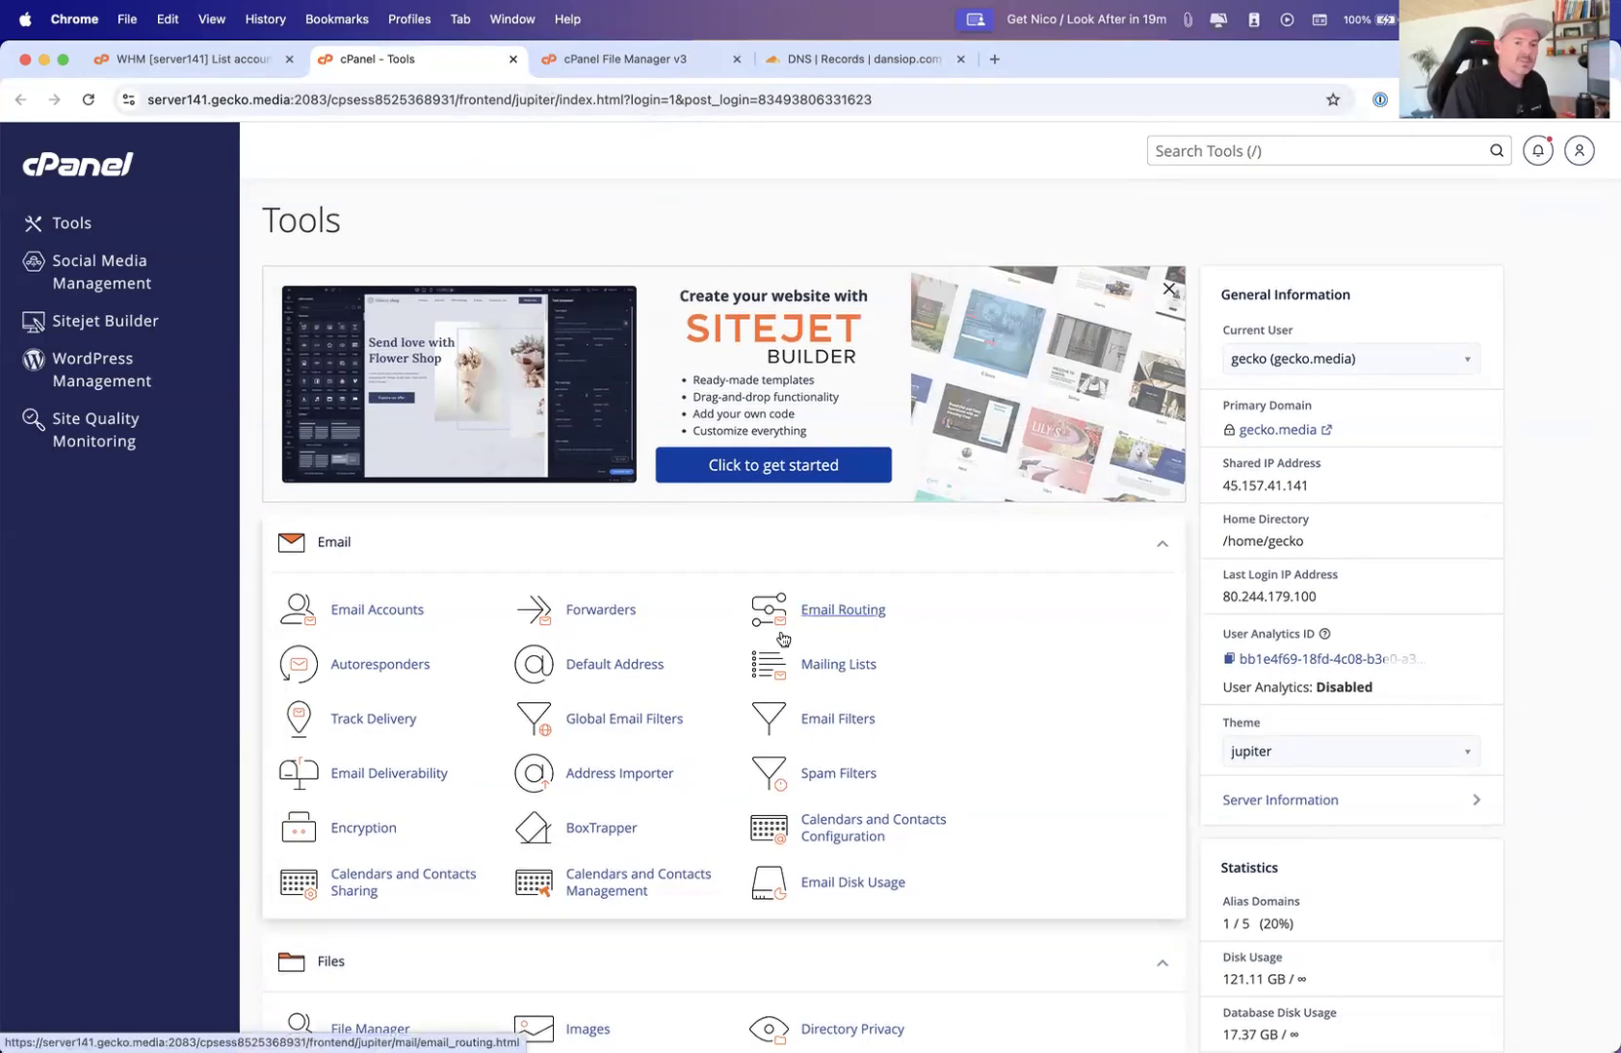
scroll(785, 641, "down", 4)
scroll(469, 624, "down", 2)
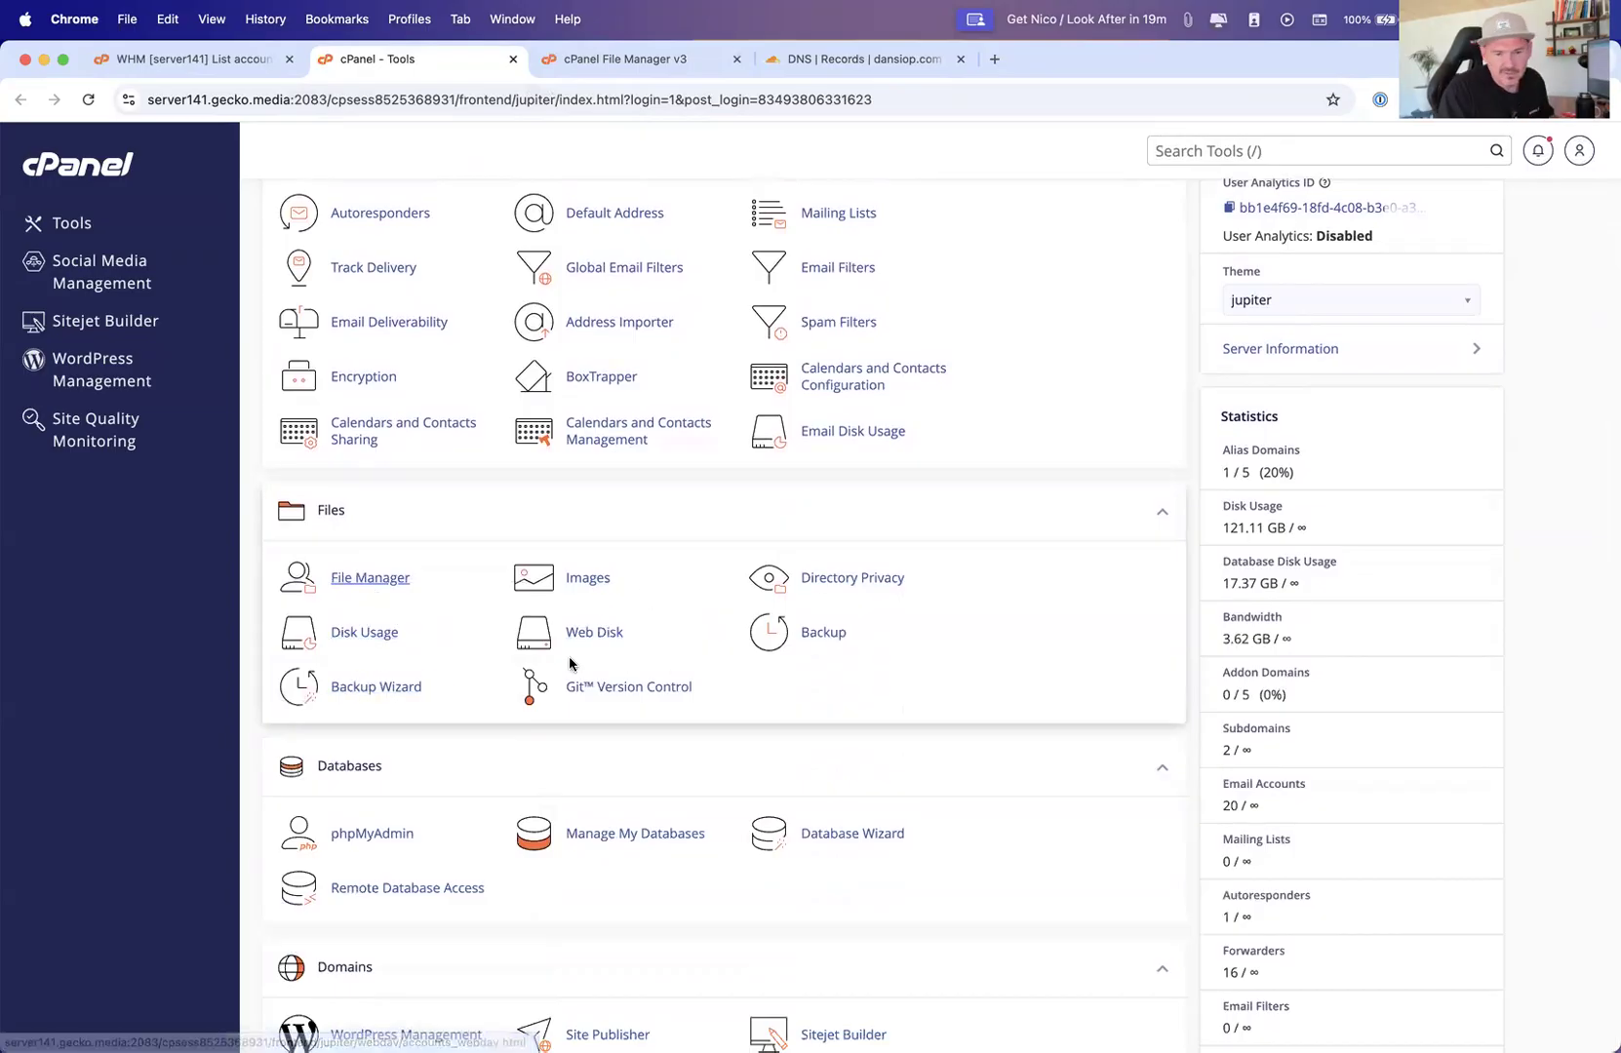
scroll(396, 610, "down", 1)
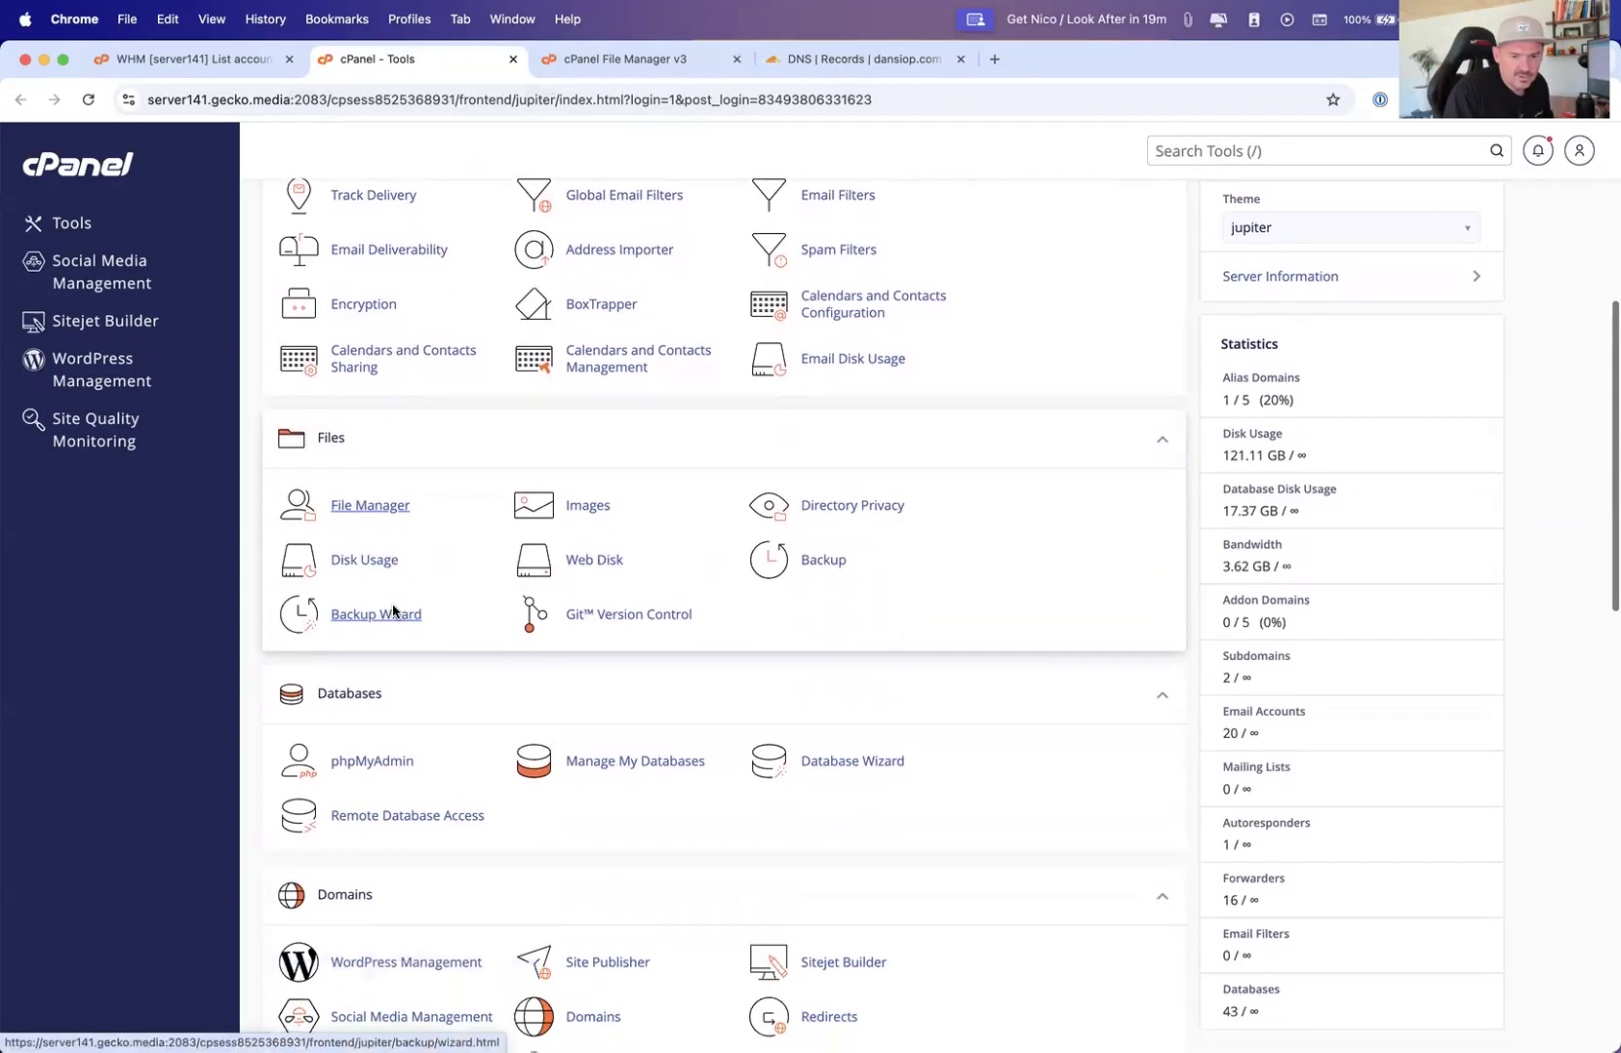
scroll(395, 611, "down", 1)
scroll(392, 615, "down", 9)
scroll(392, 614, "up", 15)
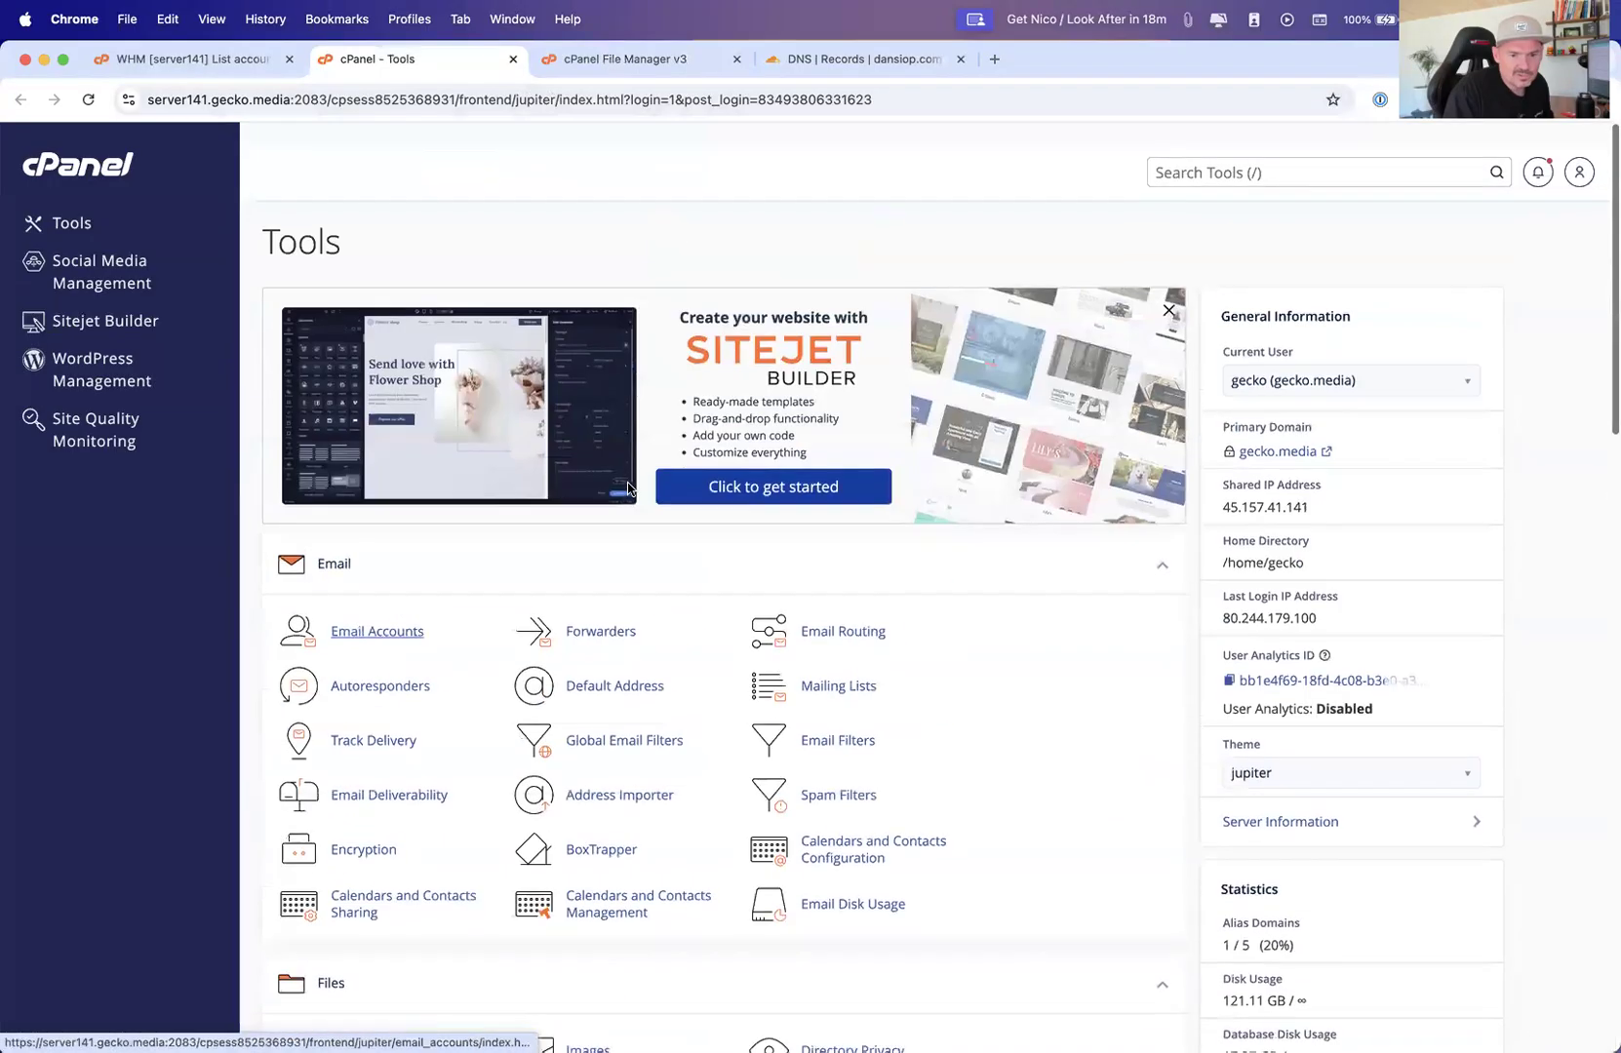
Search the cPanel tools for ftp, then clear the search
left_click(1231, 146)
type("ftp")
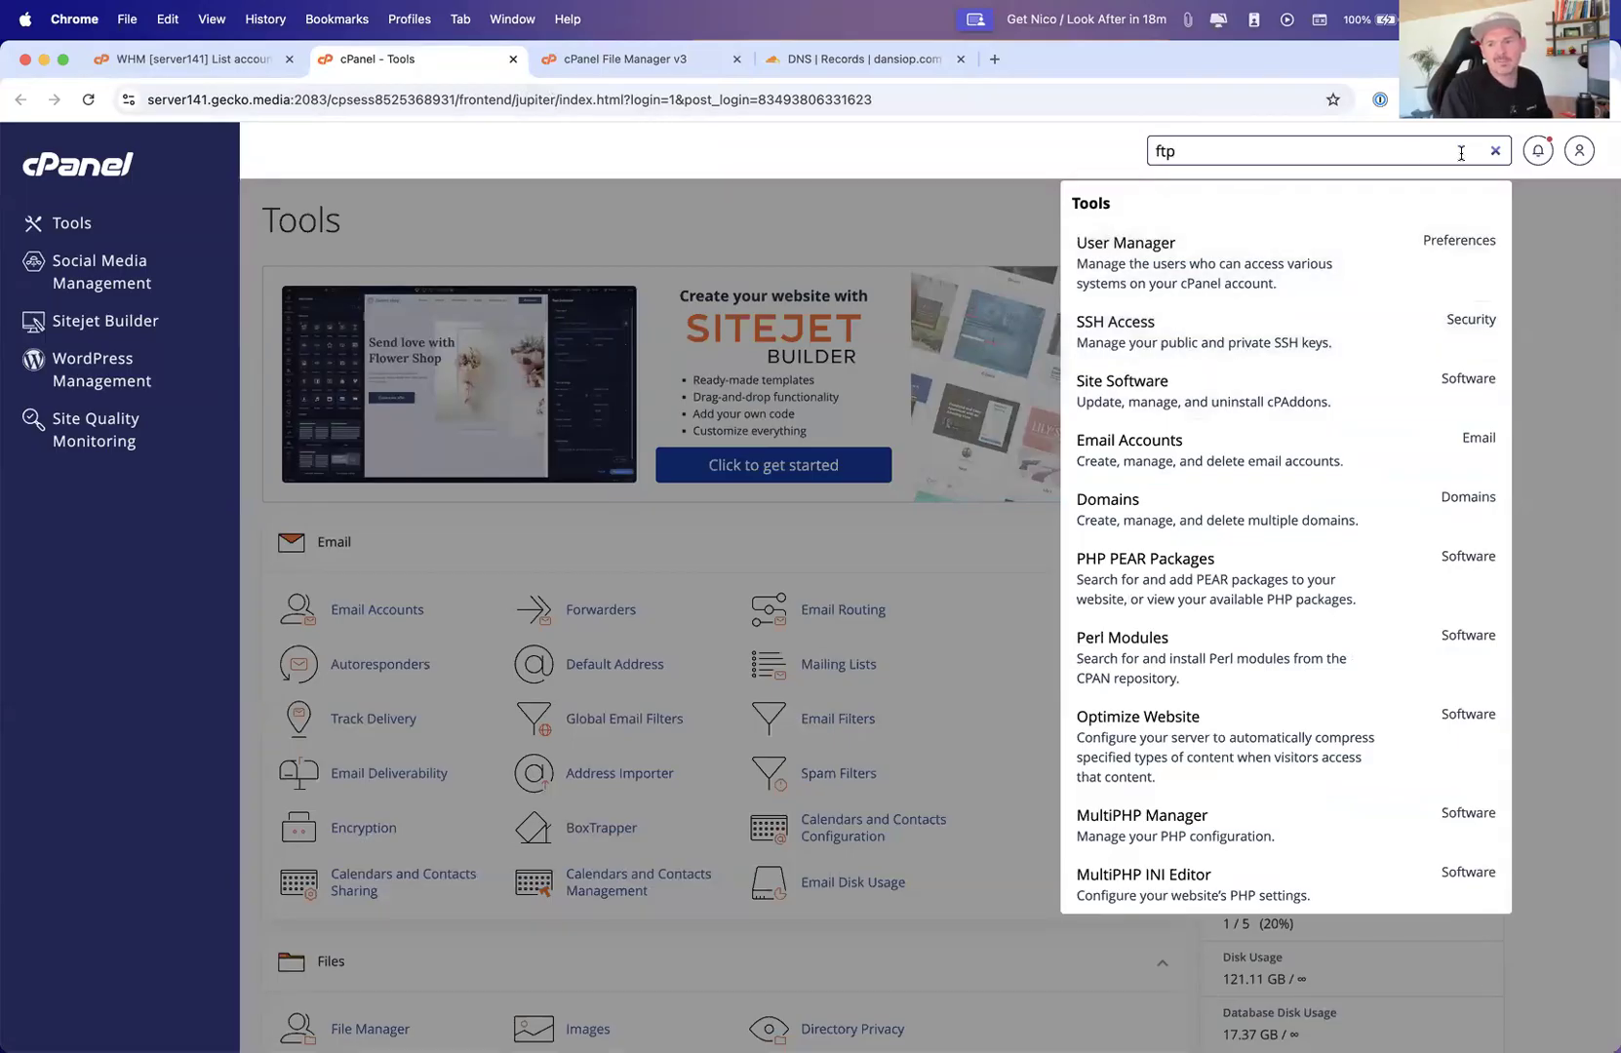
left_click(1491, 149)
scroll(683, 487, "down", 10)
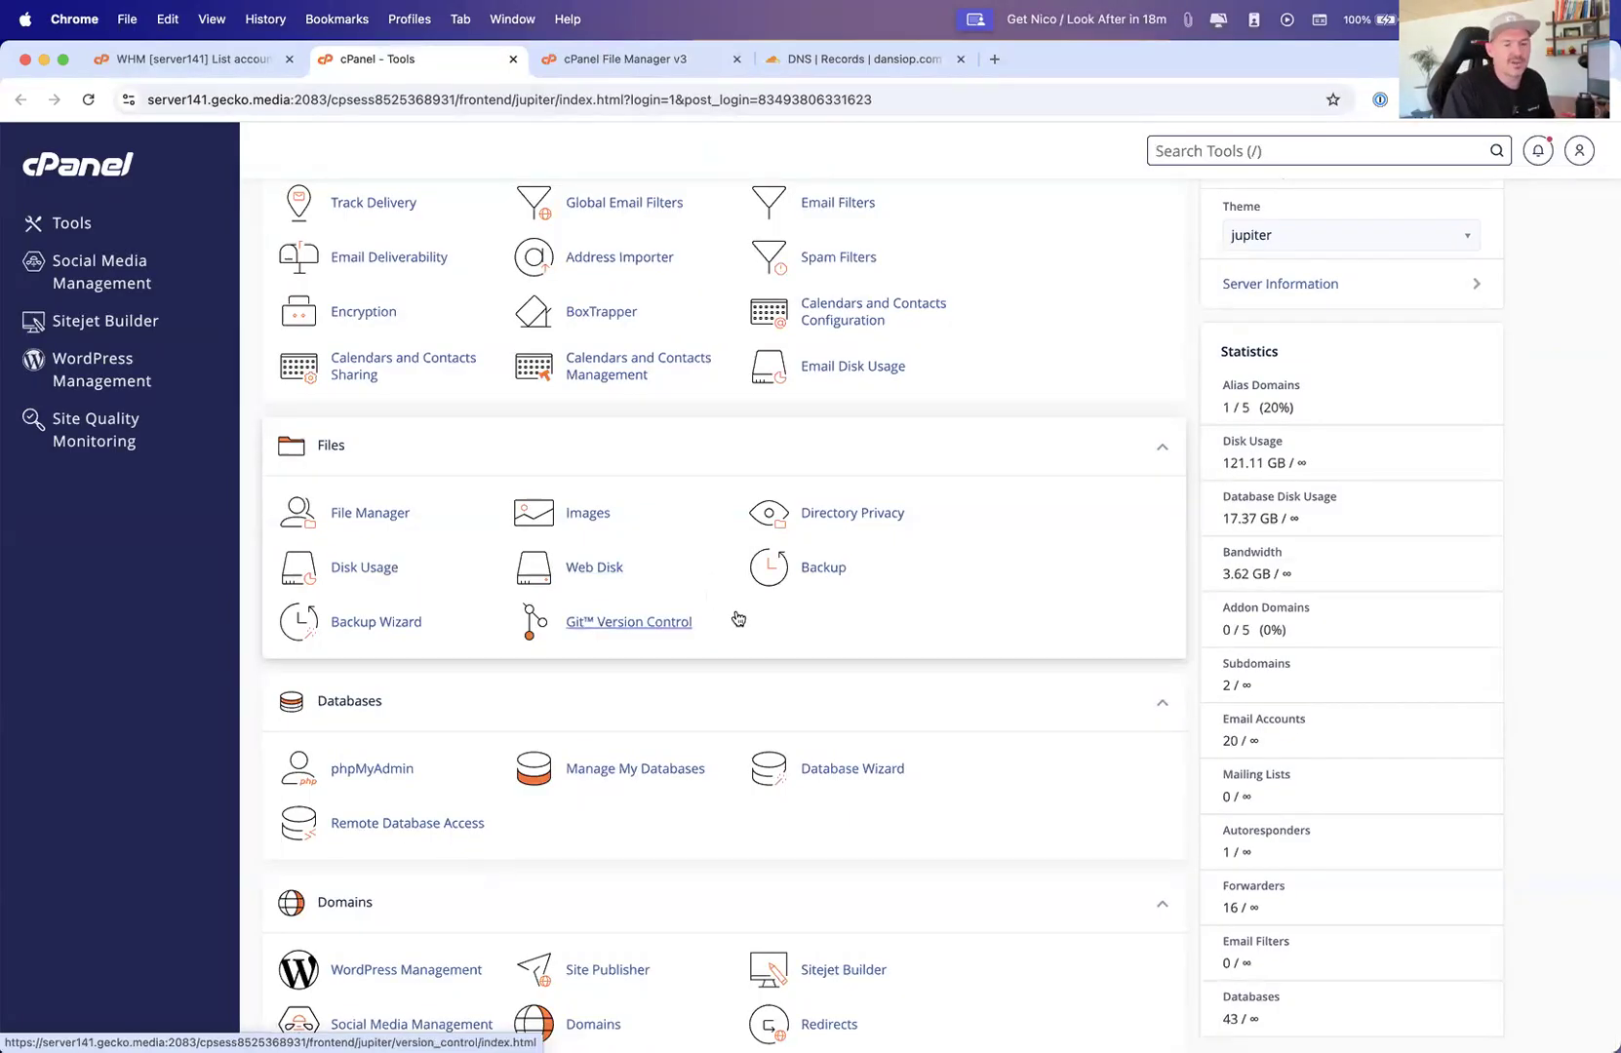
In Transmit, go back to the gecko home folder, reopen public_html and select the dev folder
key("ctrl+Up")
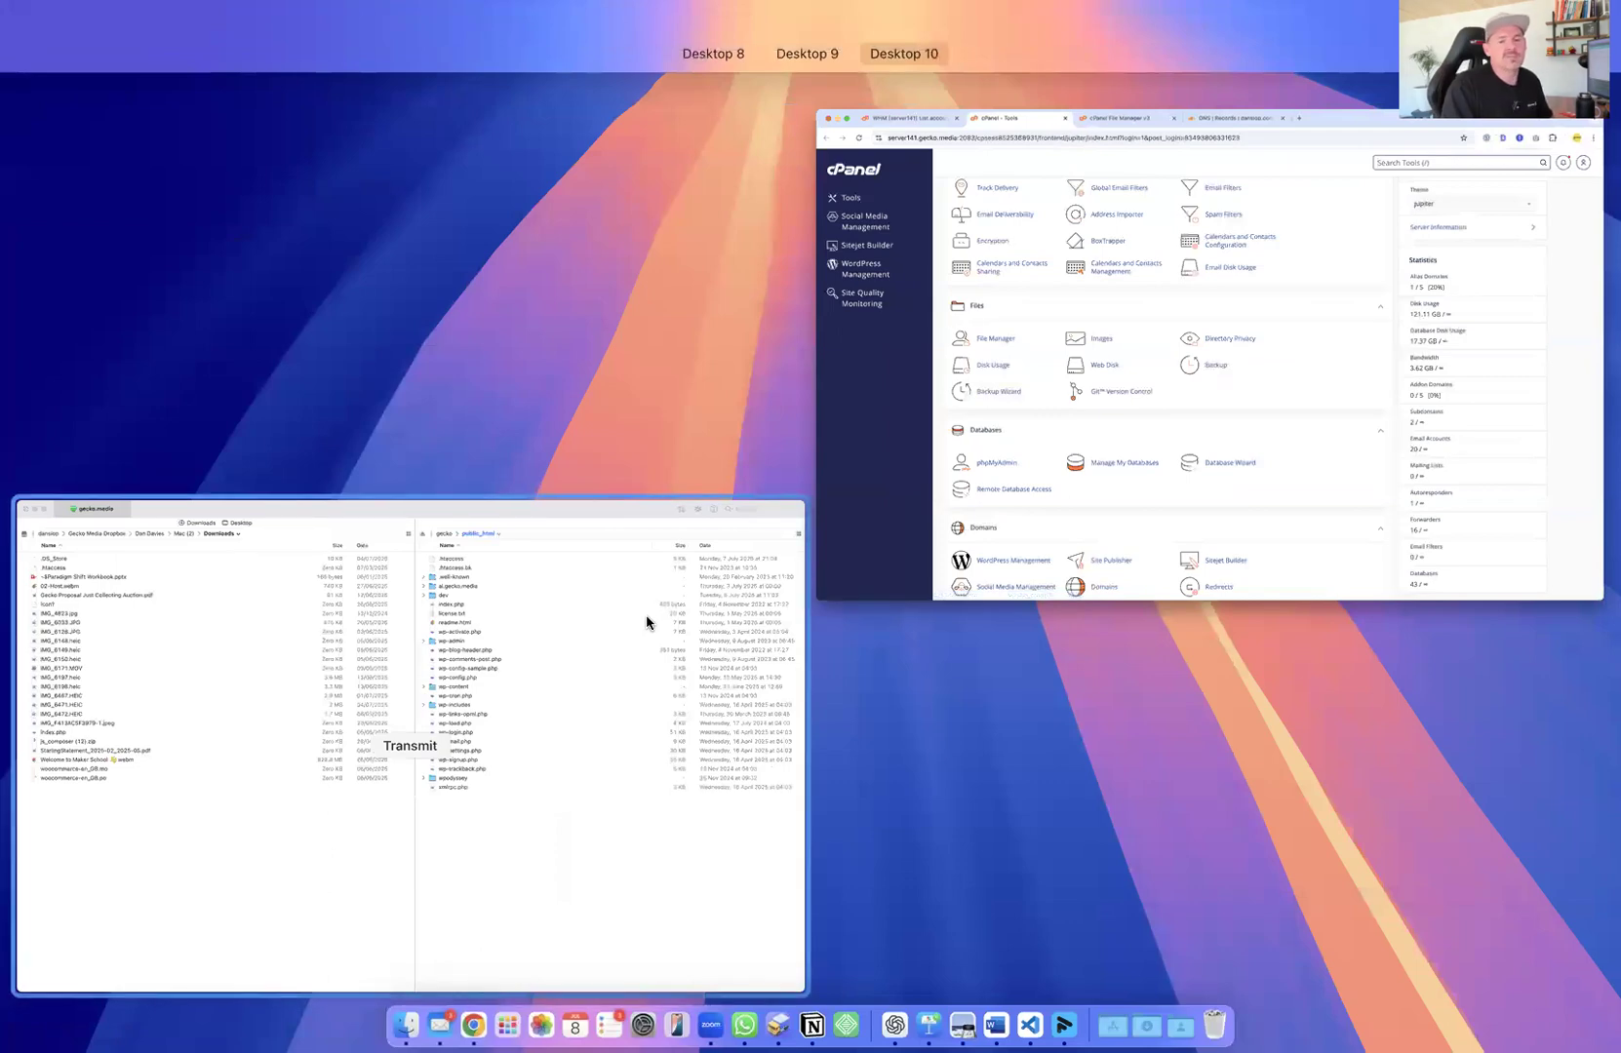
left_click(645, 615)
left_click(879, 108)
scroll(857, 778, "down", 10)
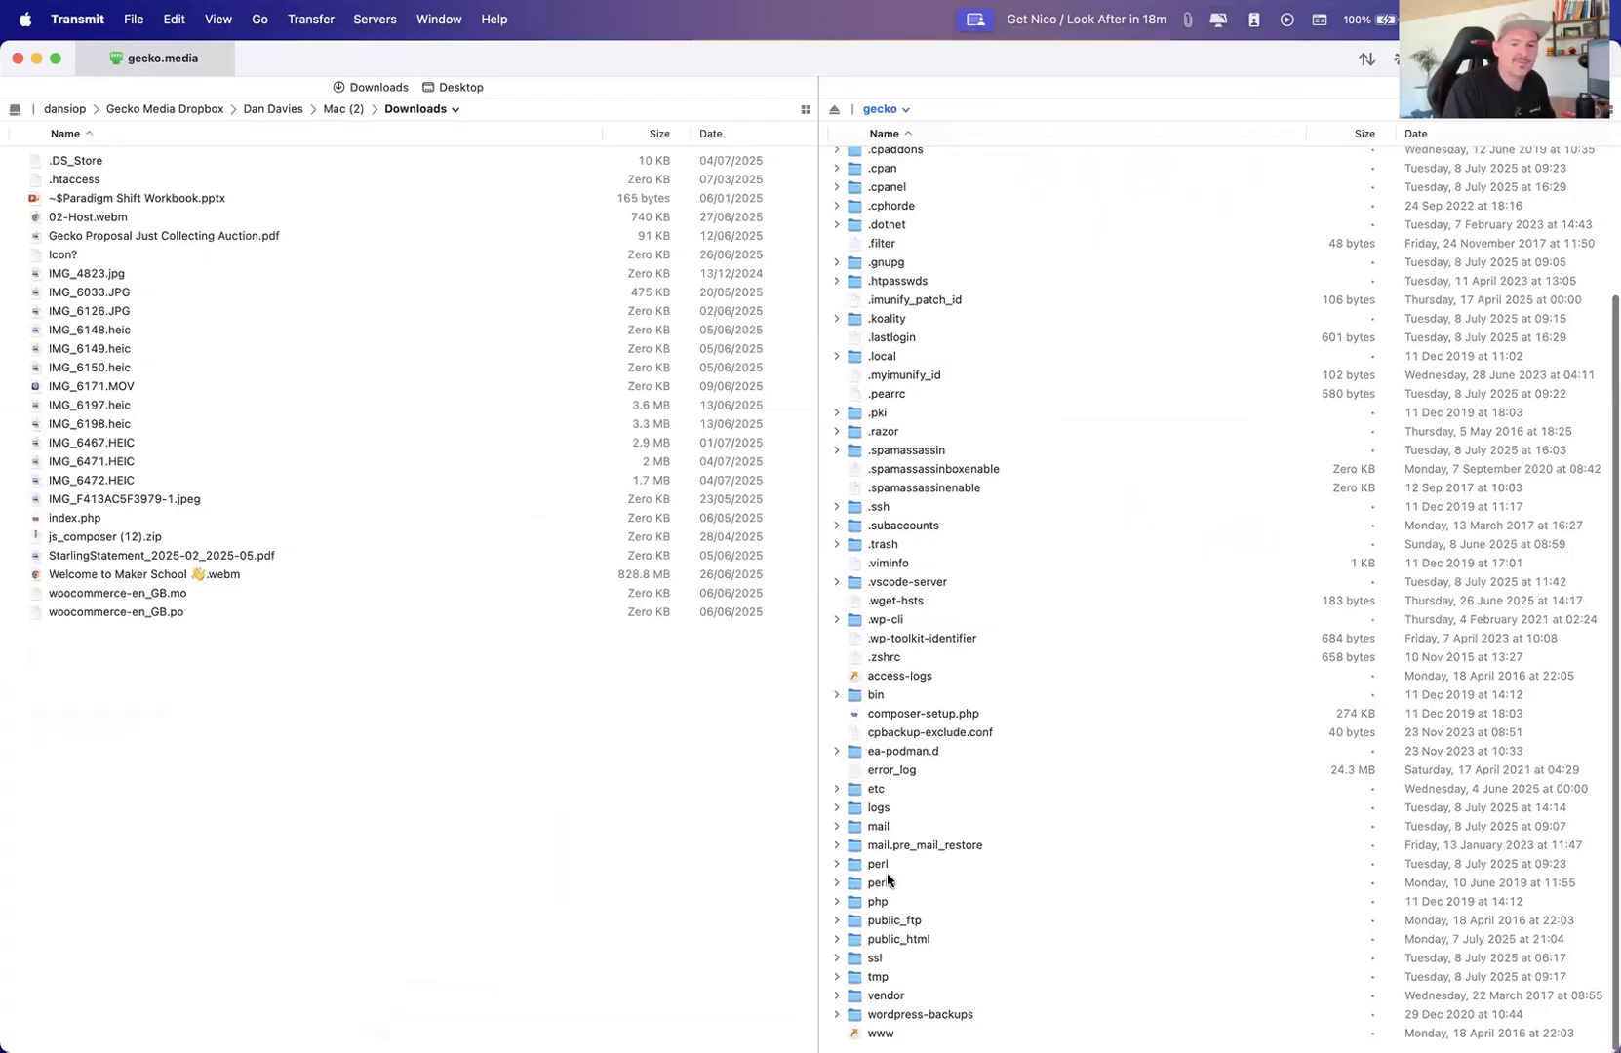
double_click(879, 939)
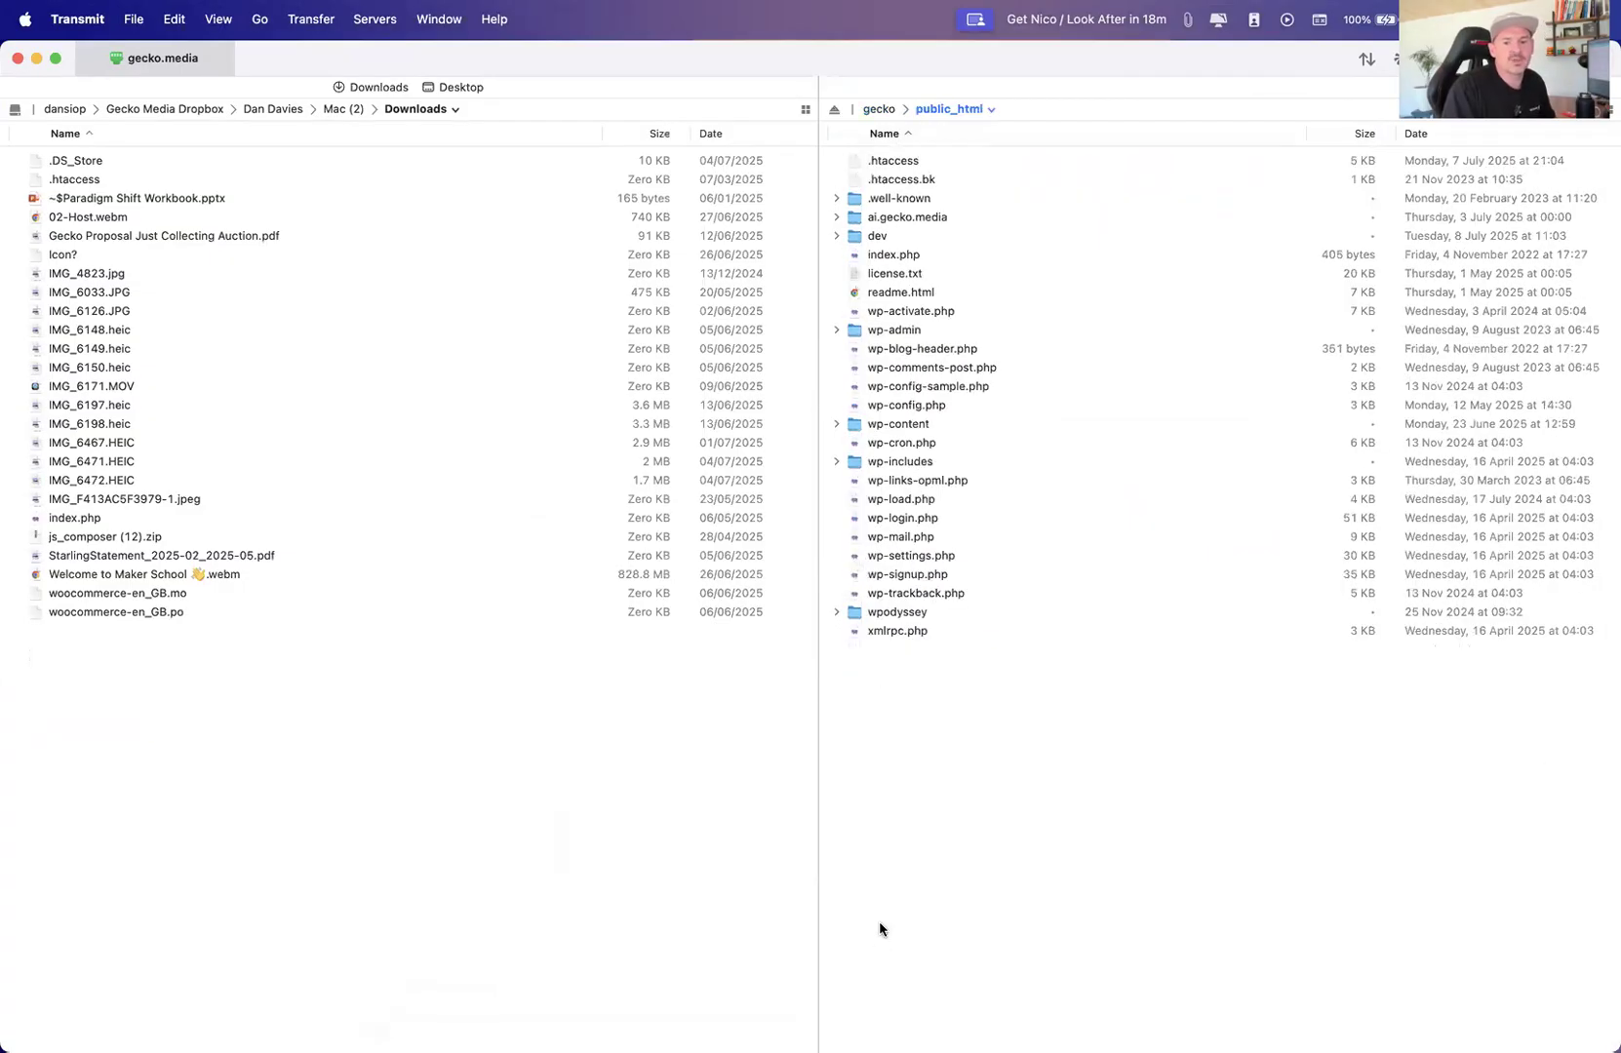
left_click(860, 237)
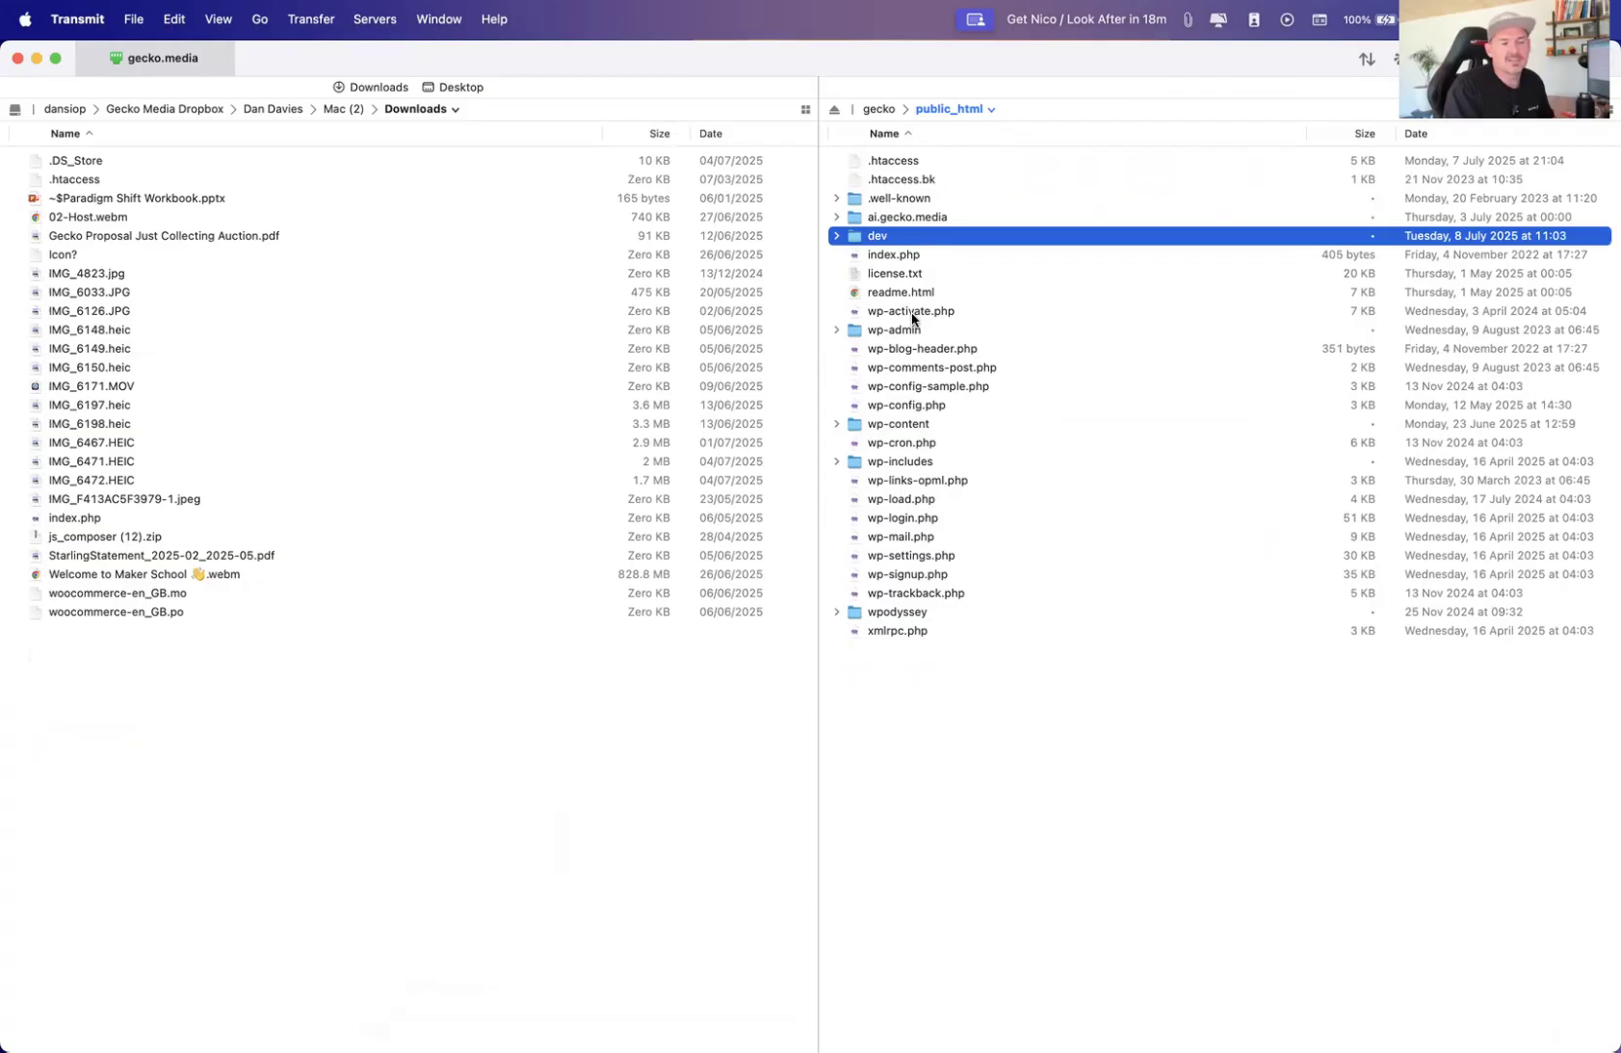
Return to the slideshow and advance to the Backups & Restores point
key("ctrl+Up")
left_click(377, 382)
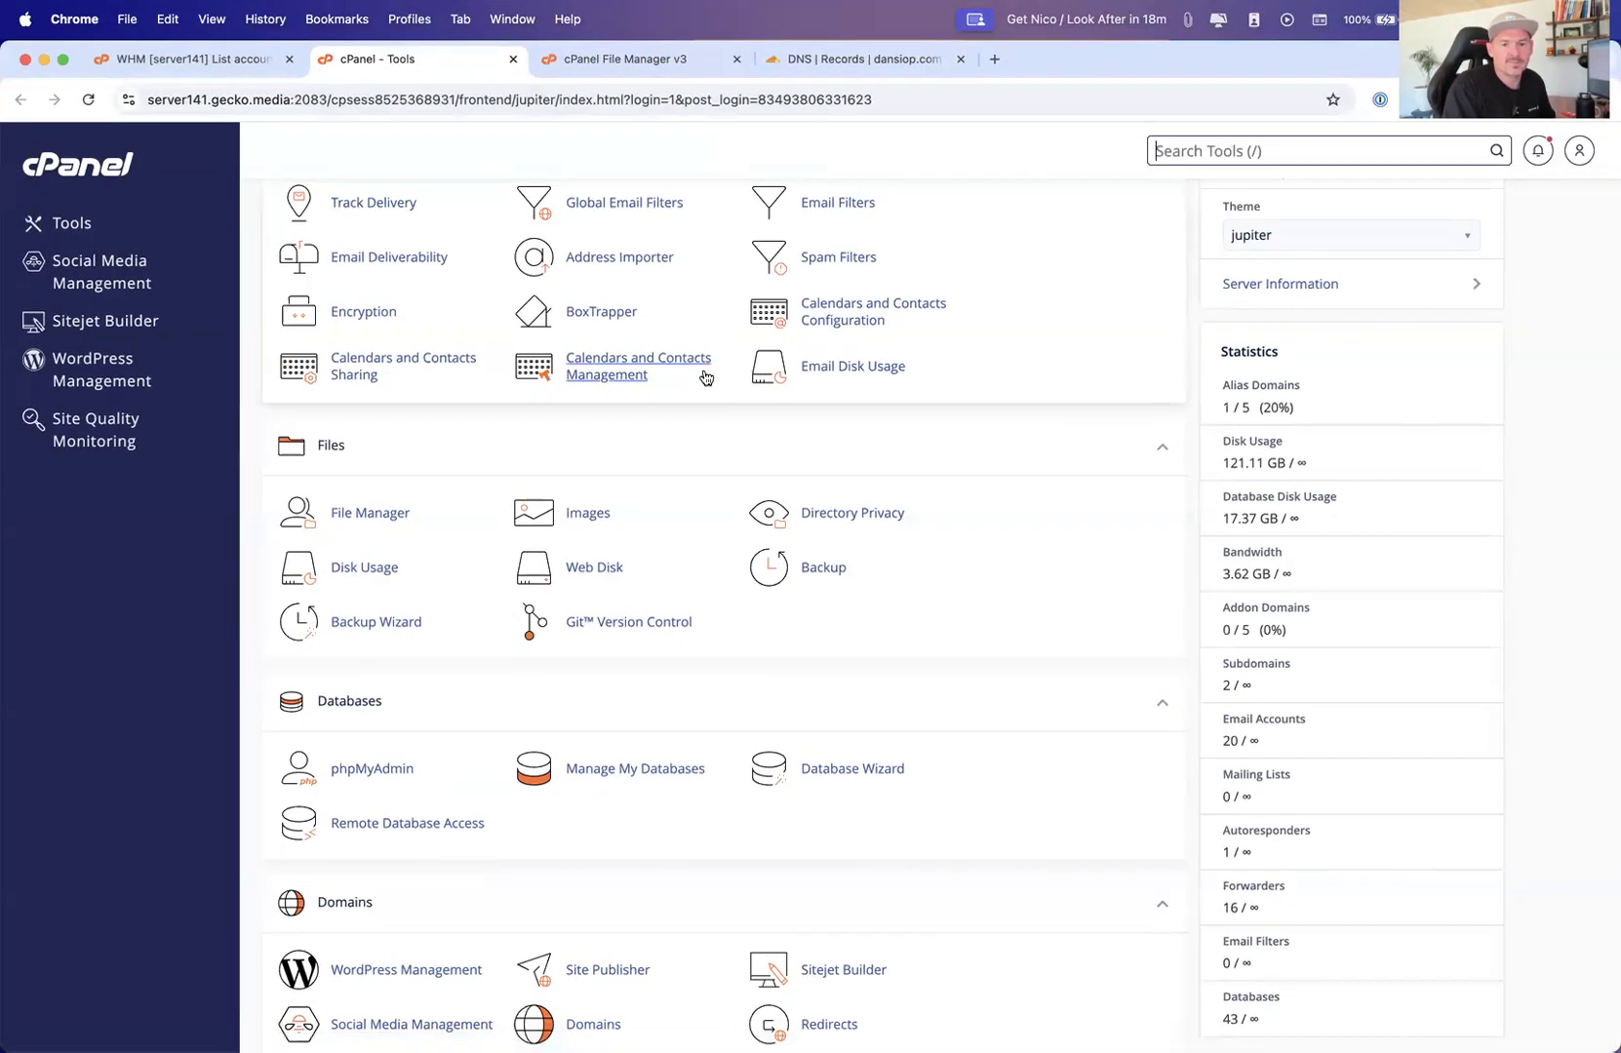
key("ctrl+Up")
key("ctrl+Up")
key("ctrl+Right")
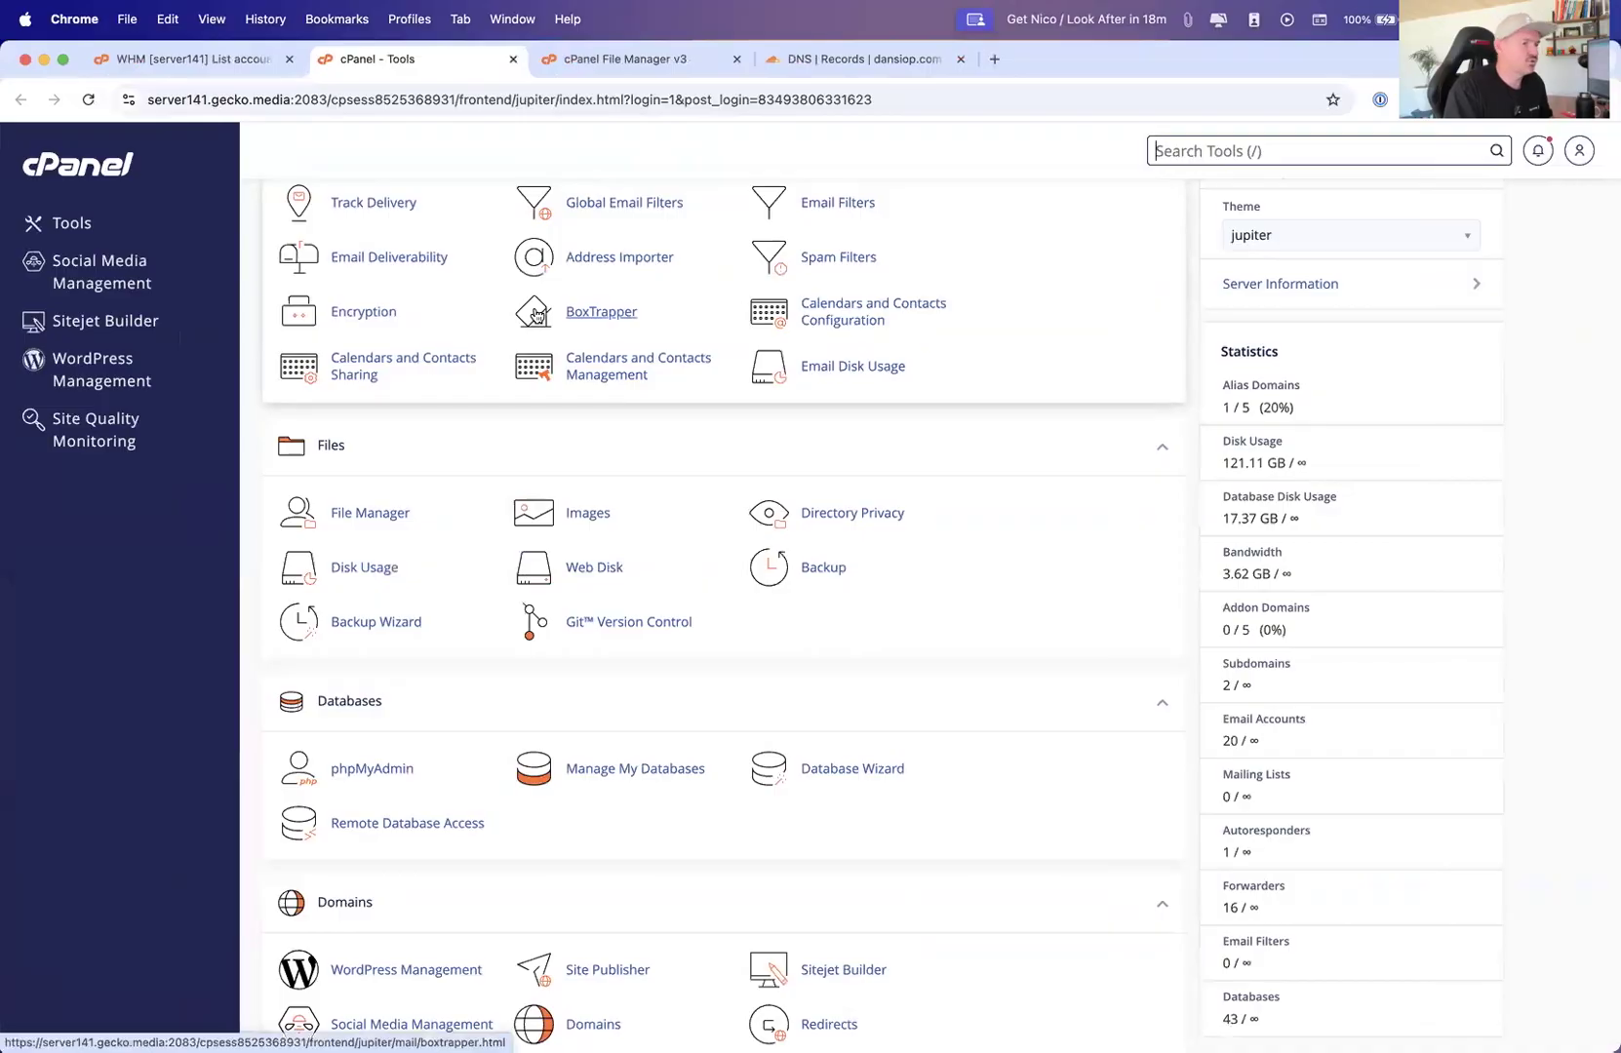
key("super+Tab")
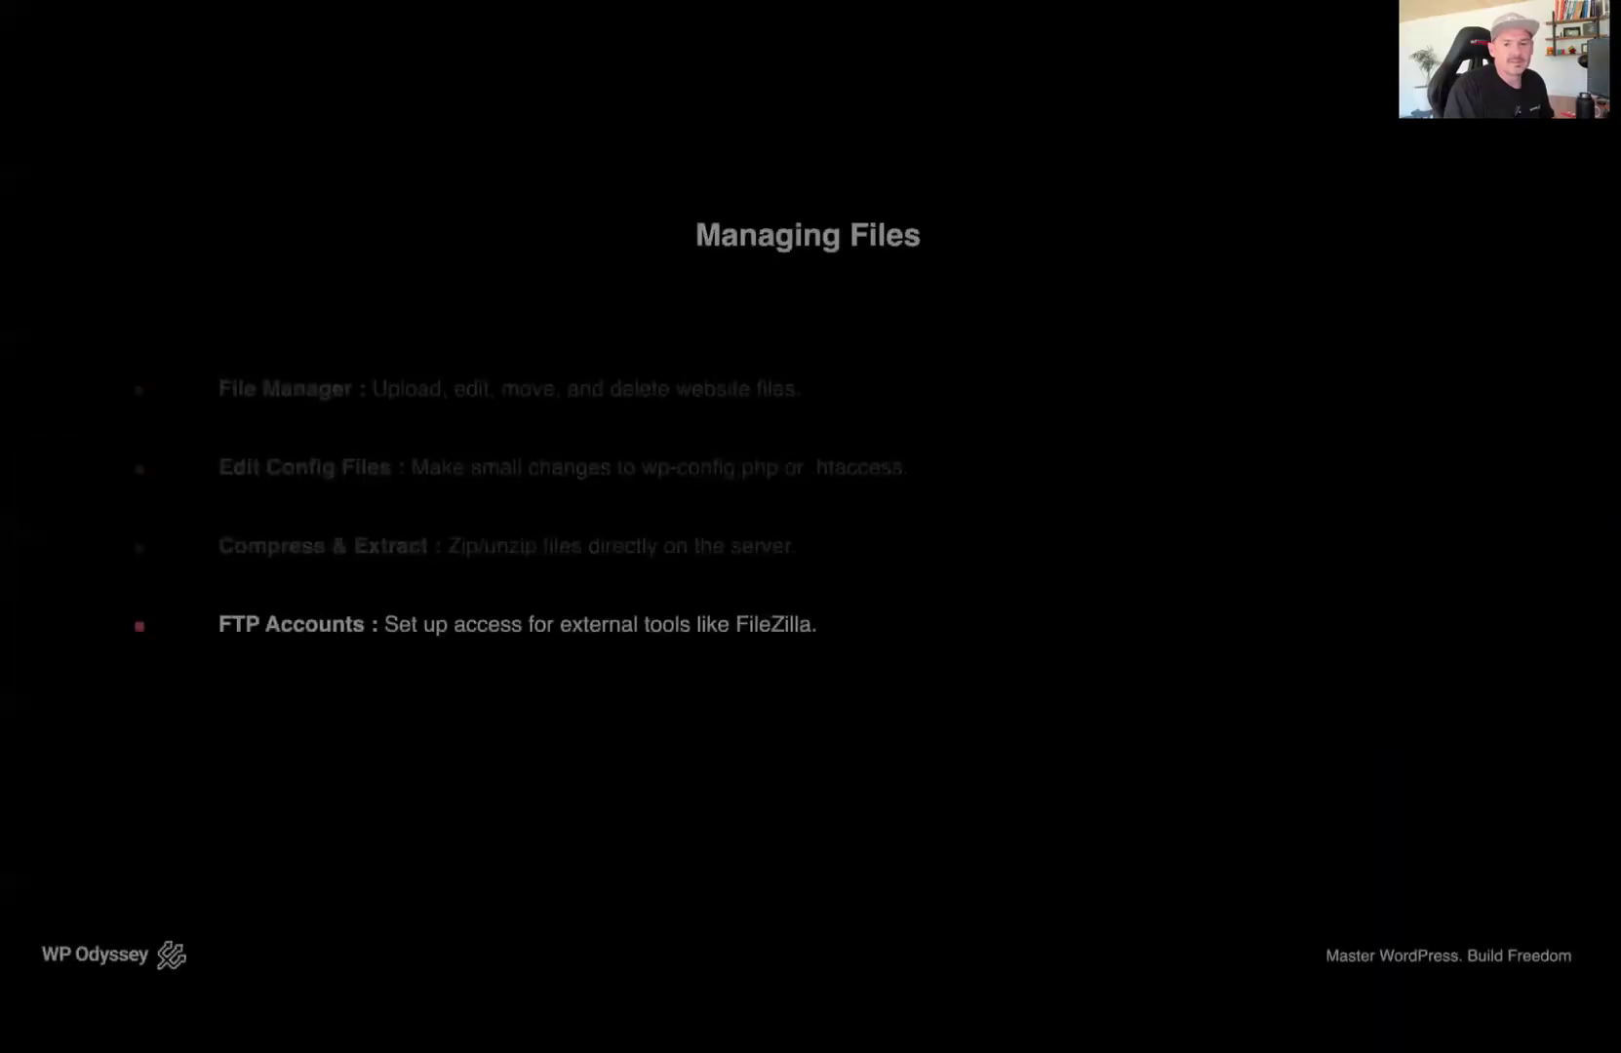
key("Right")
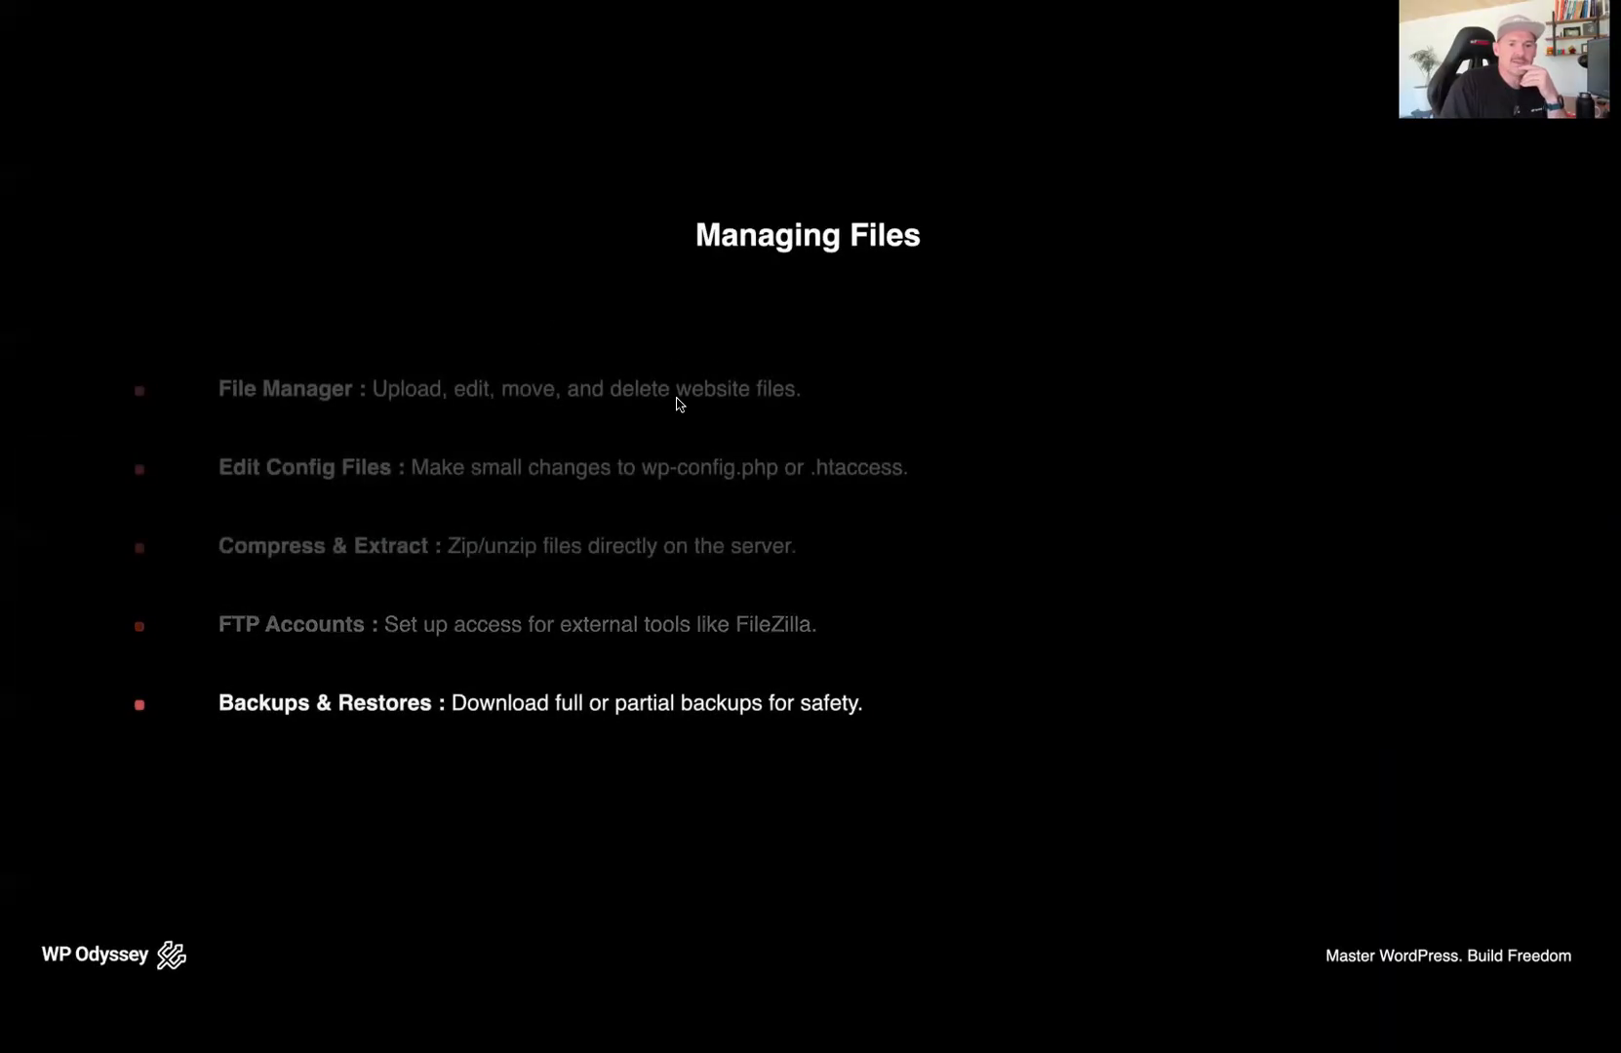
Switch to the browser and open the Backup tool by searching cPanel tools for back
key("super+Tab")
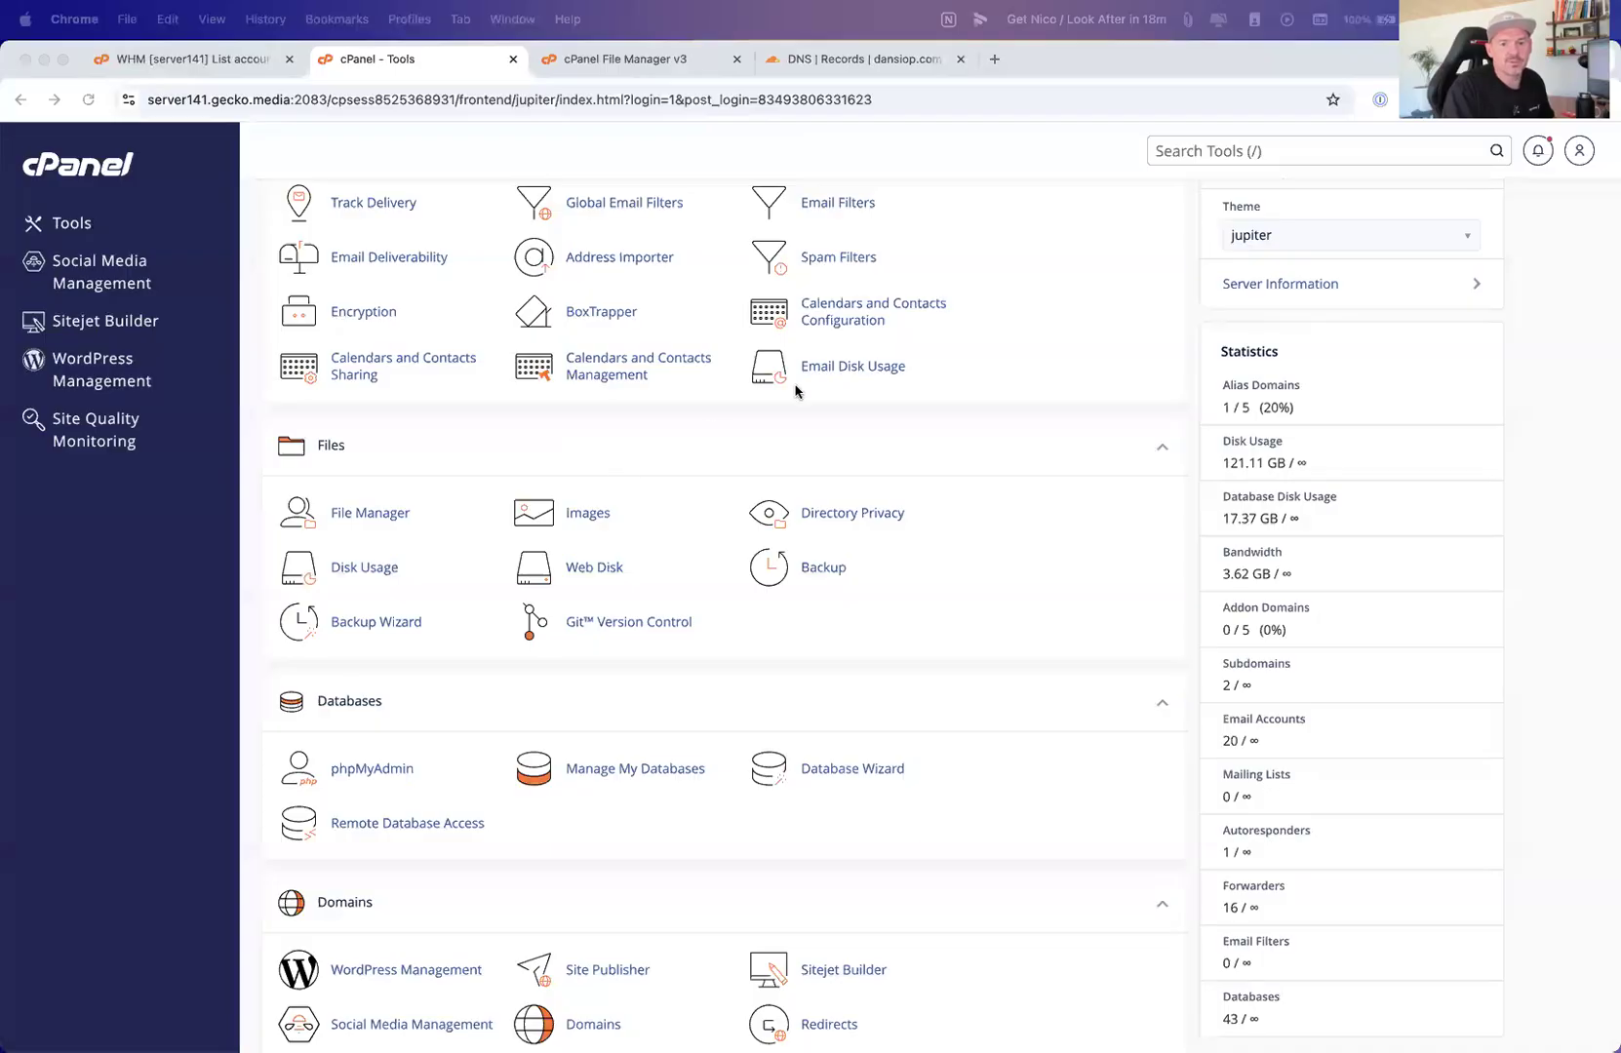
scroll(798, 390, "up", 10)
left_click(1235, 149)
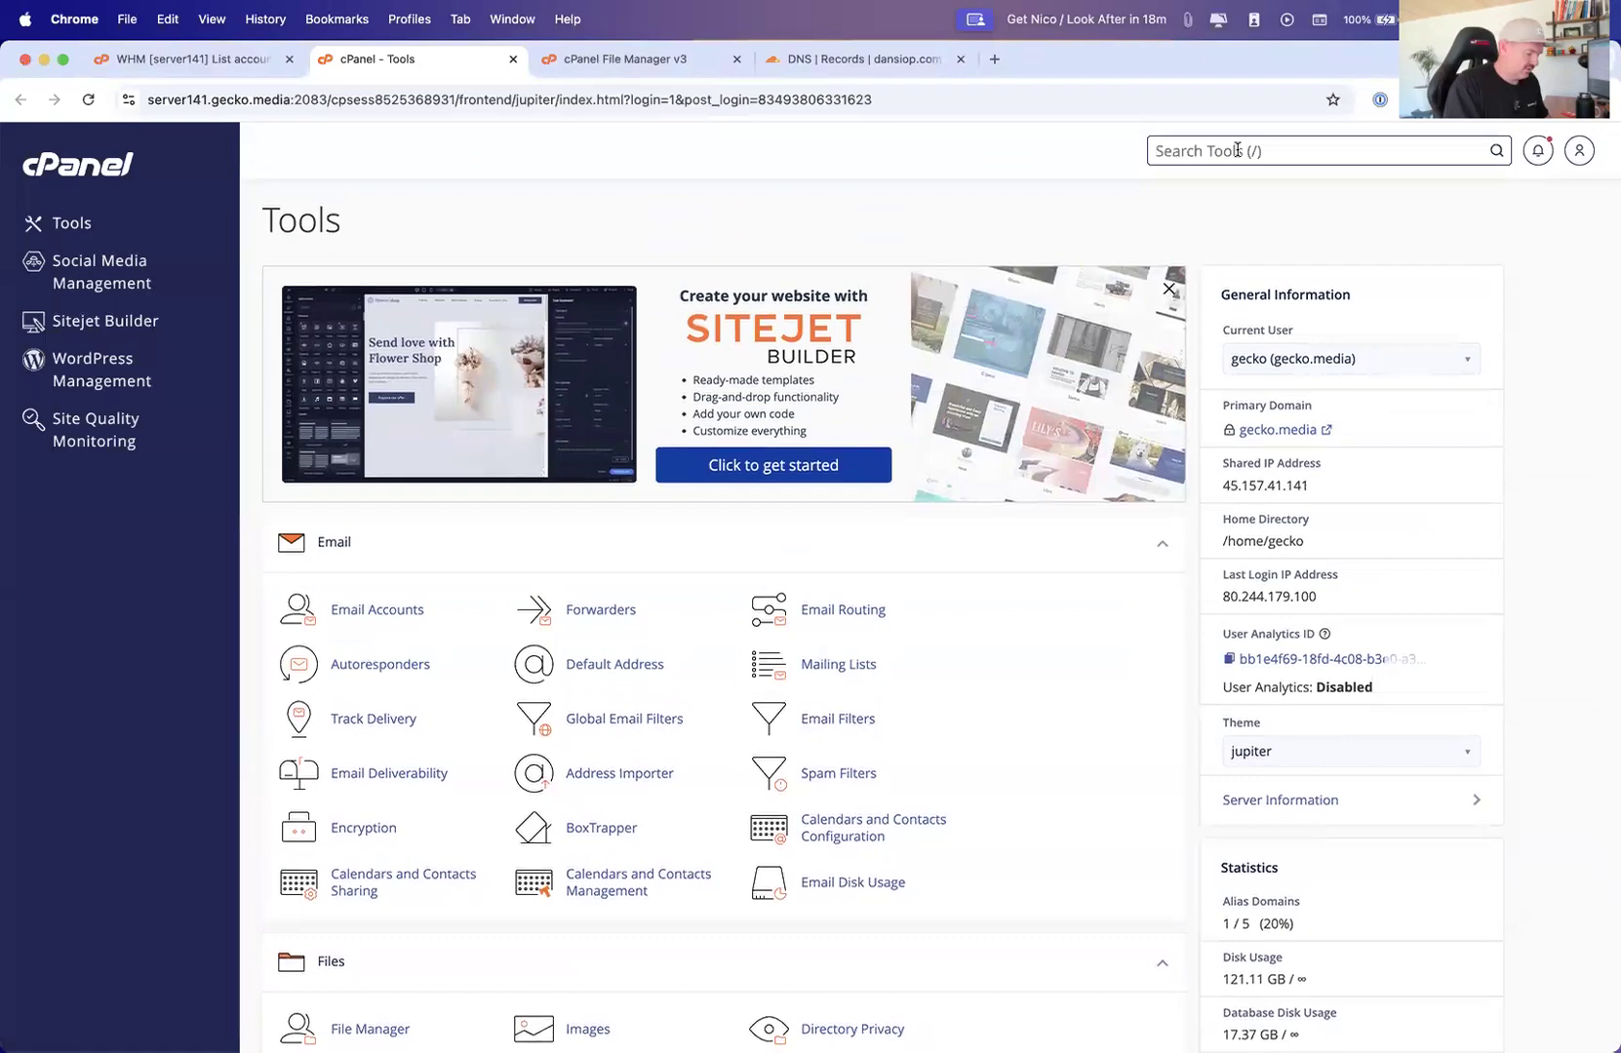
type("back")
left_click(1111, 269)
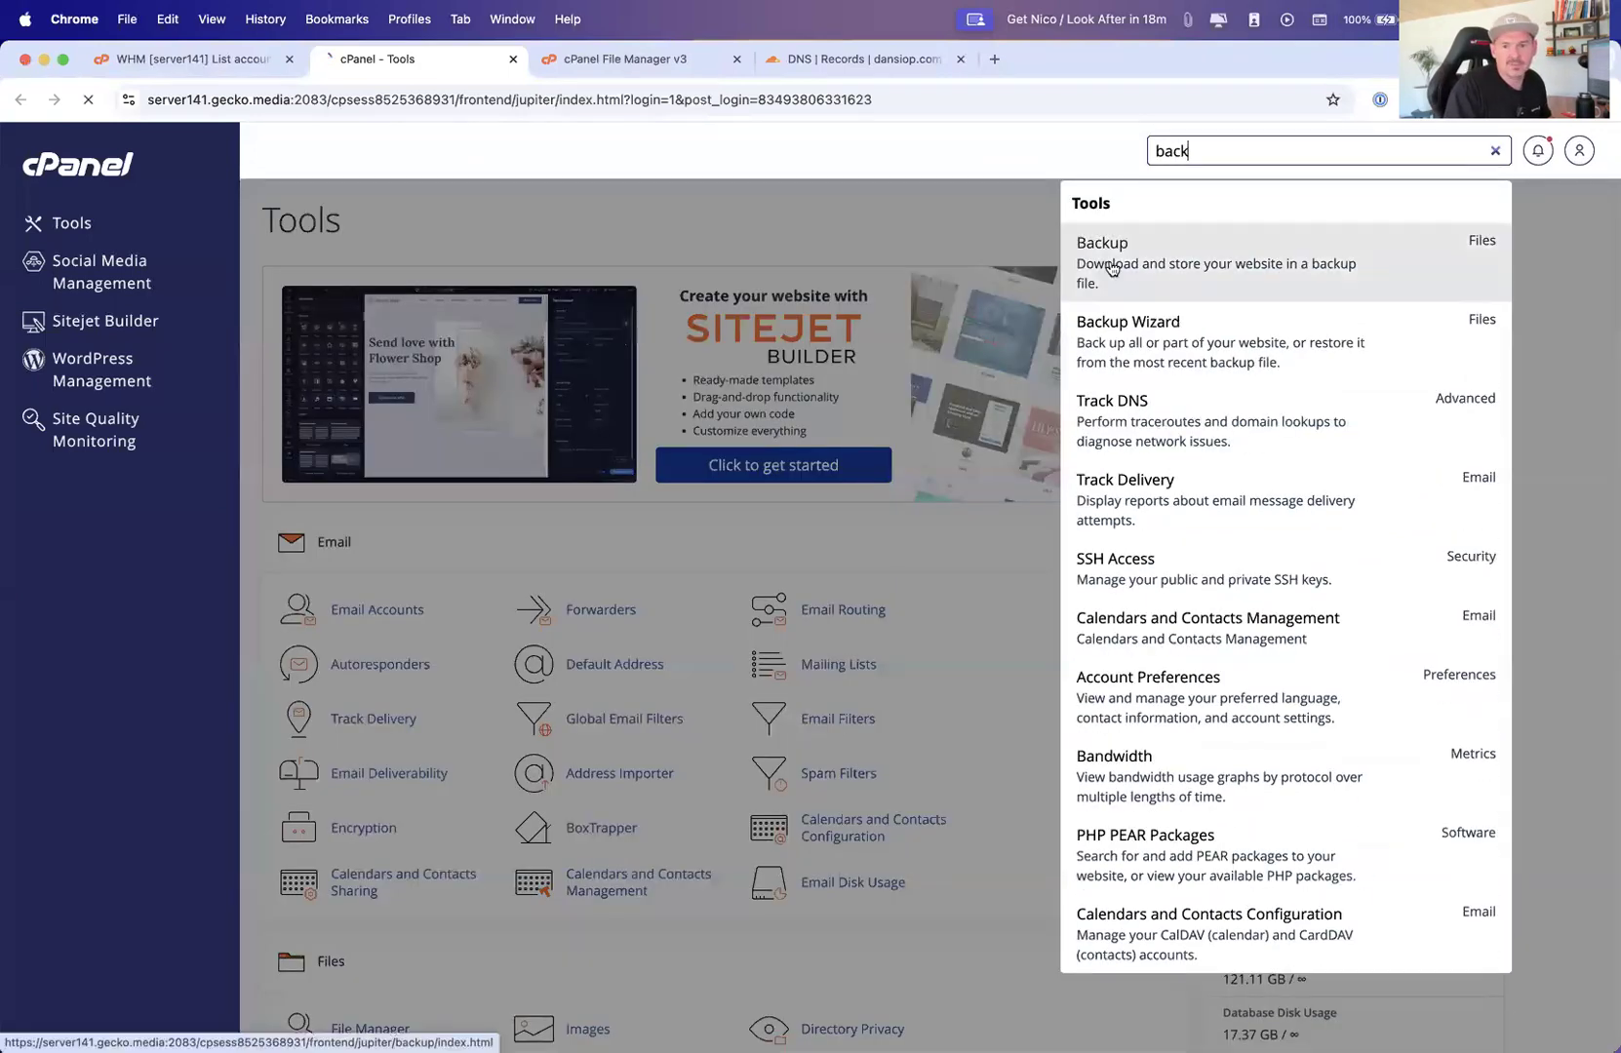
Download the gecko_alesi database backup as gecko_alesi.sql.gz to the Desktop
scroll(694, 422, "down", 2)
scroll(694, 424, "down", 10)
scroll(333, 438, "down", 5)
scroll(332, 436, "up", 14)
scroll(326, 595, "down", 3)
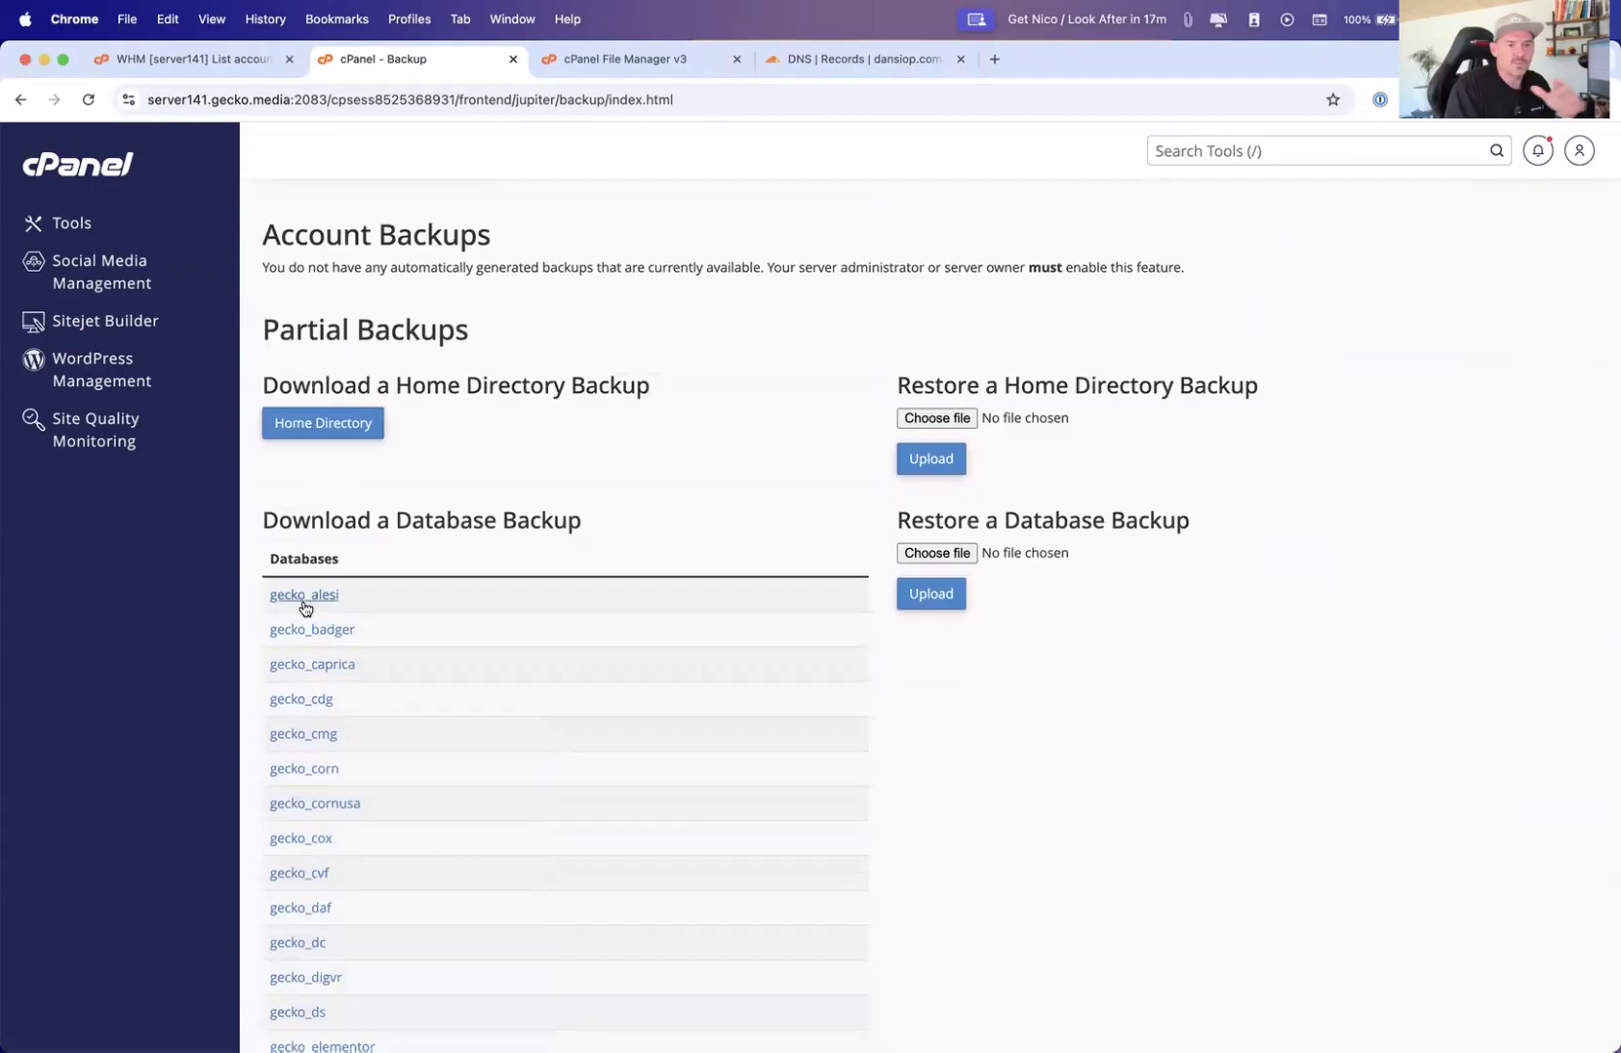
left_click(296, 604)
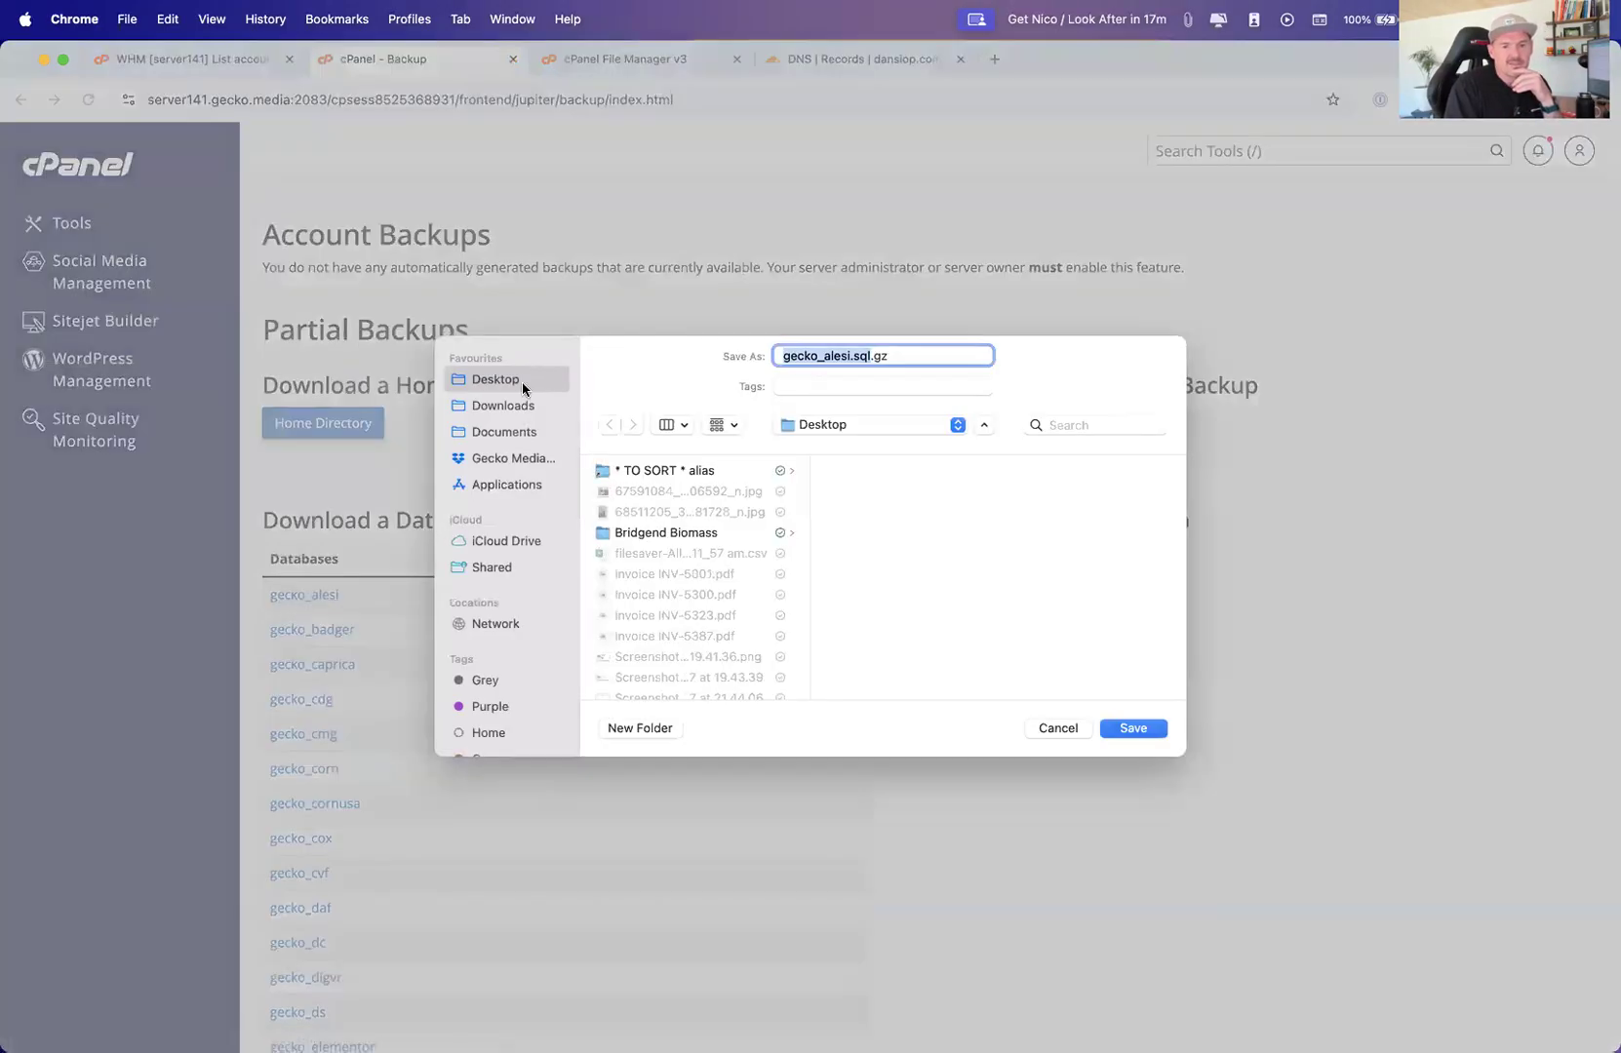
left_click(1134, 730)
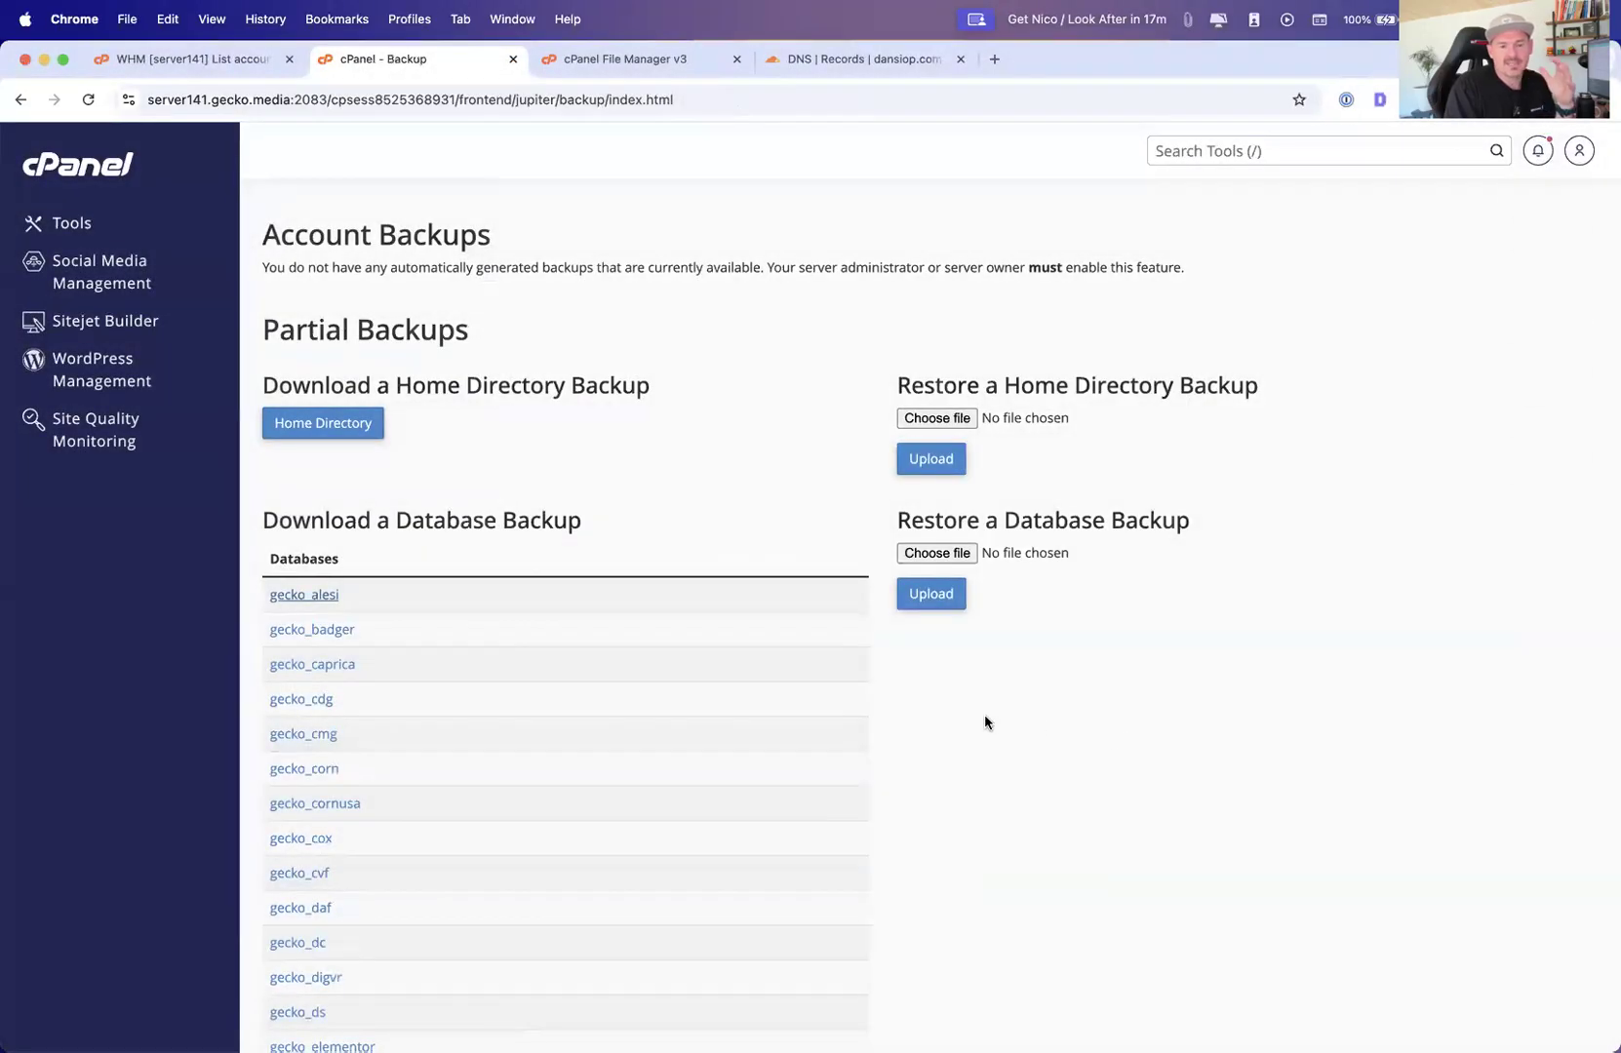
Scroll through the Backup page's full, home directory, database and email backup options
scroll(682, 556, "up", 5)
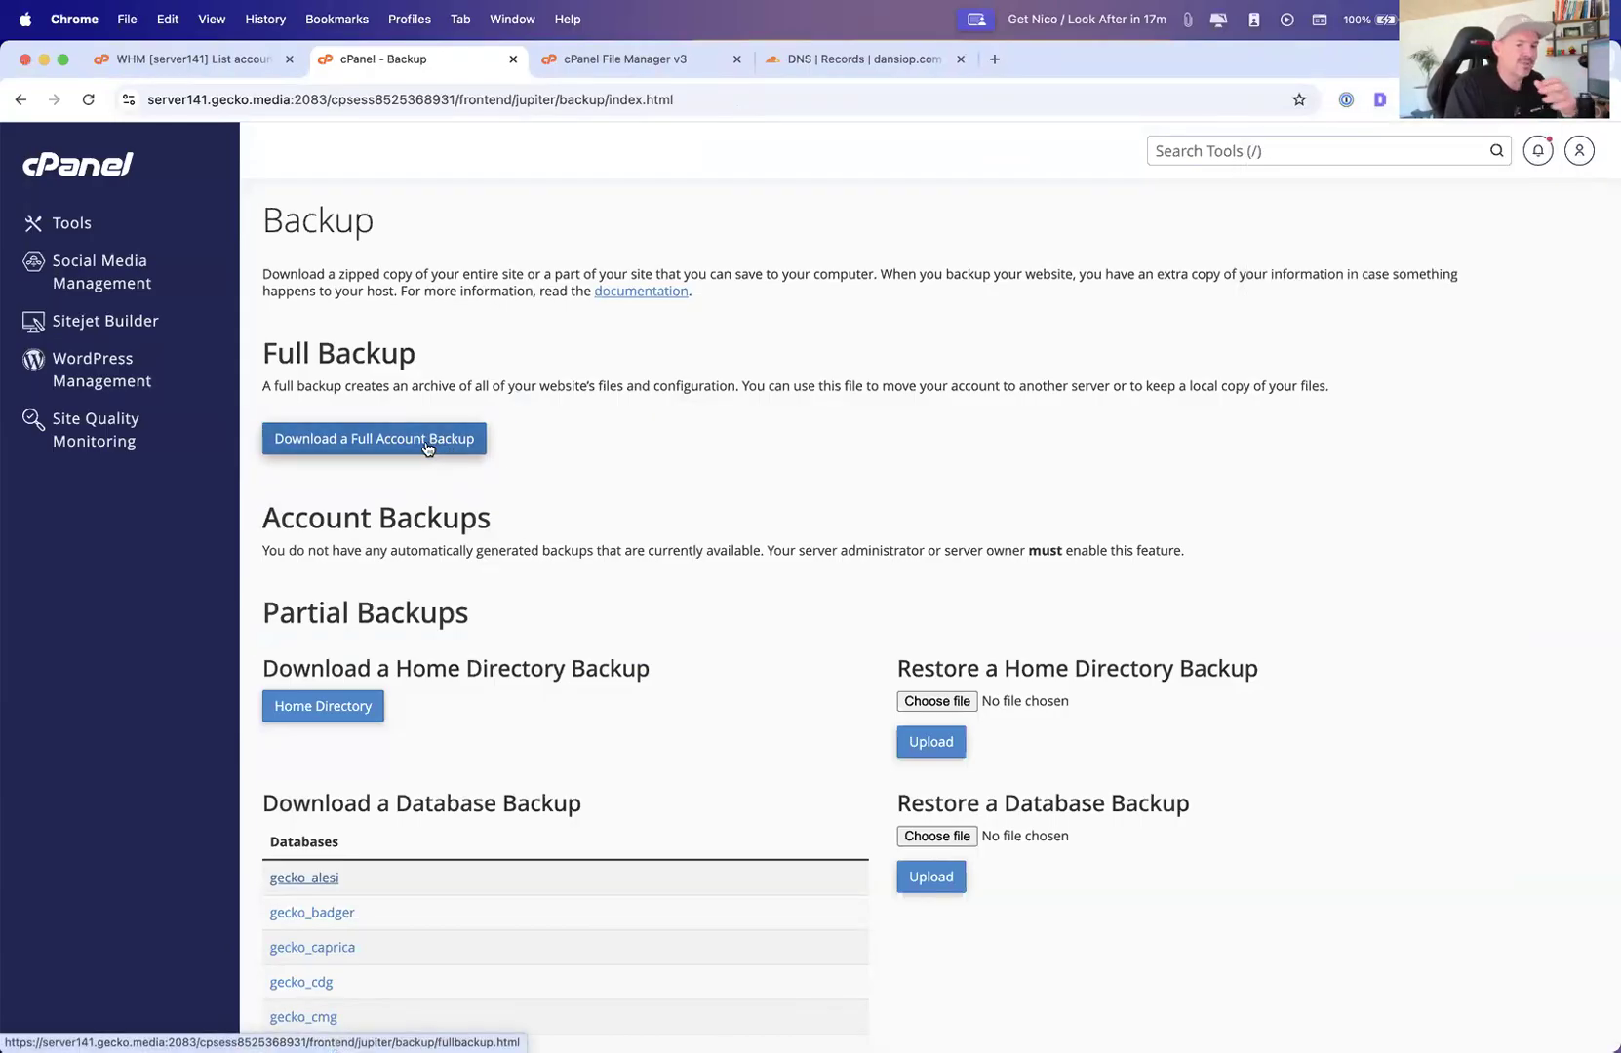
scroll(596, 598, "down", 2)
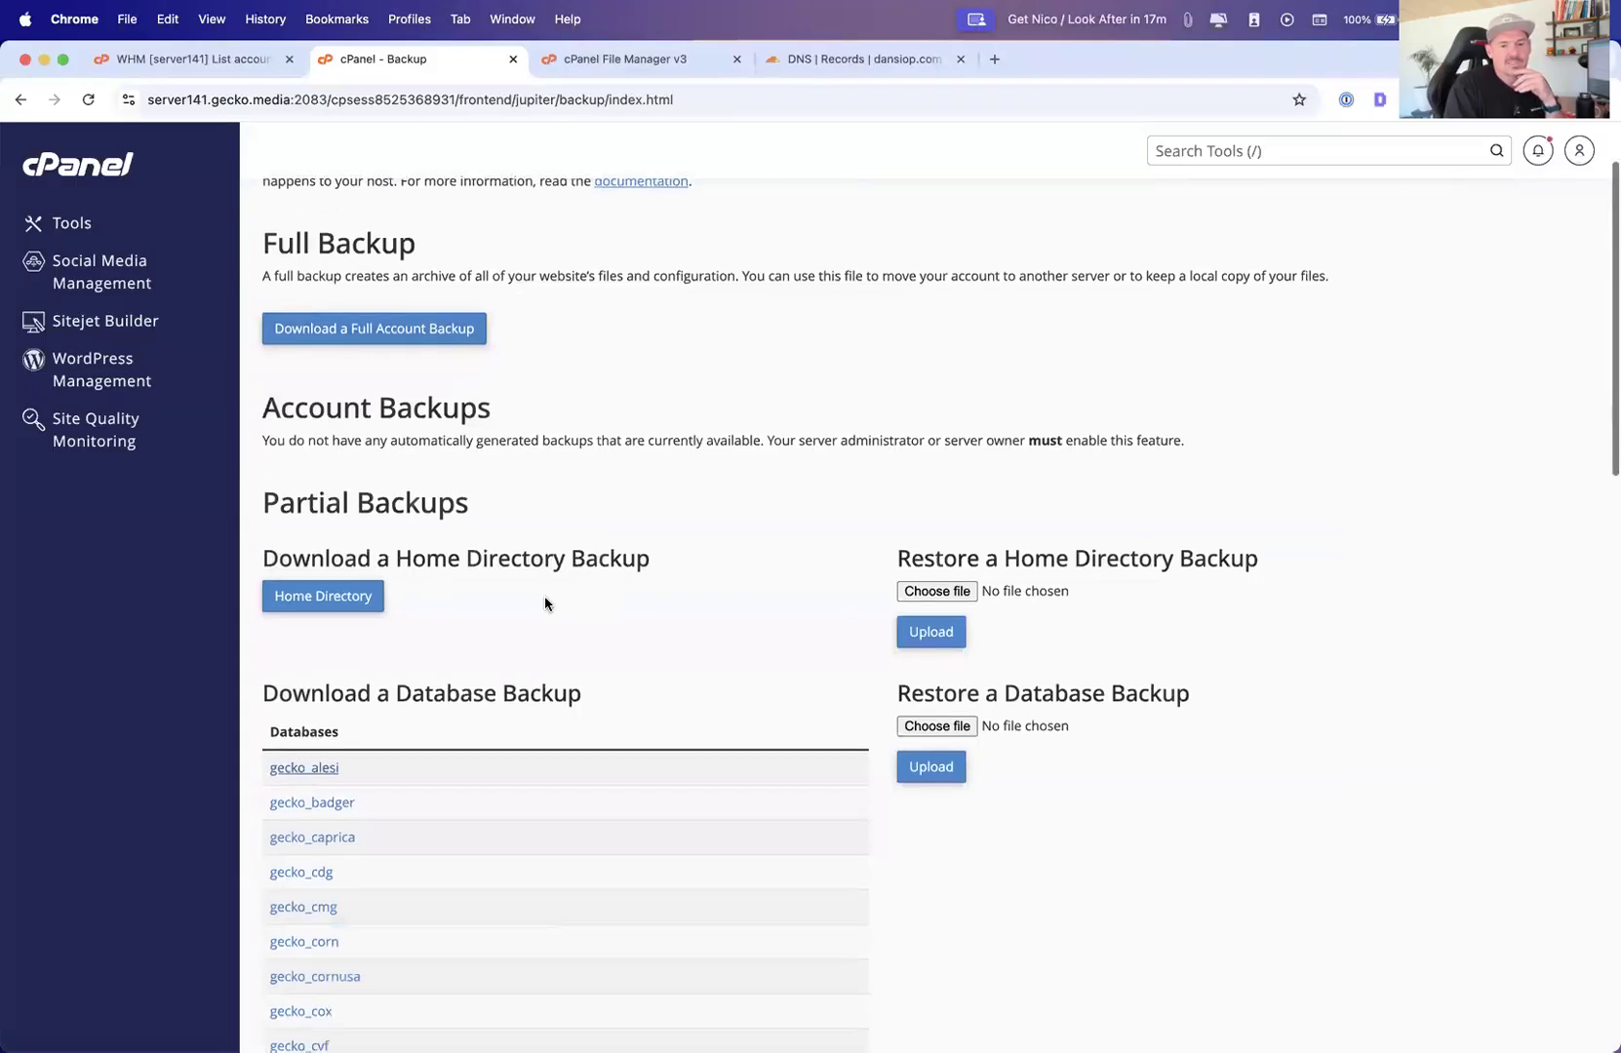
scroll(544, 603, "down", 2)
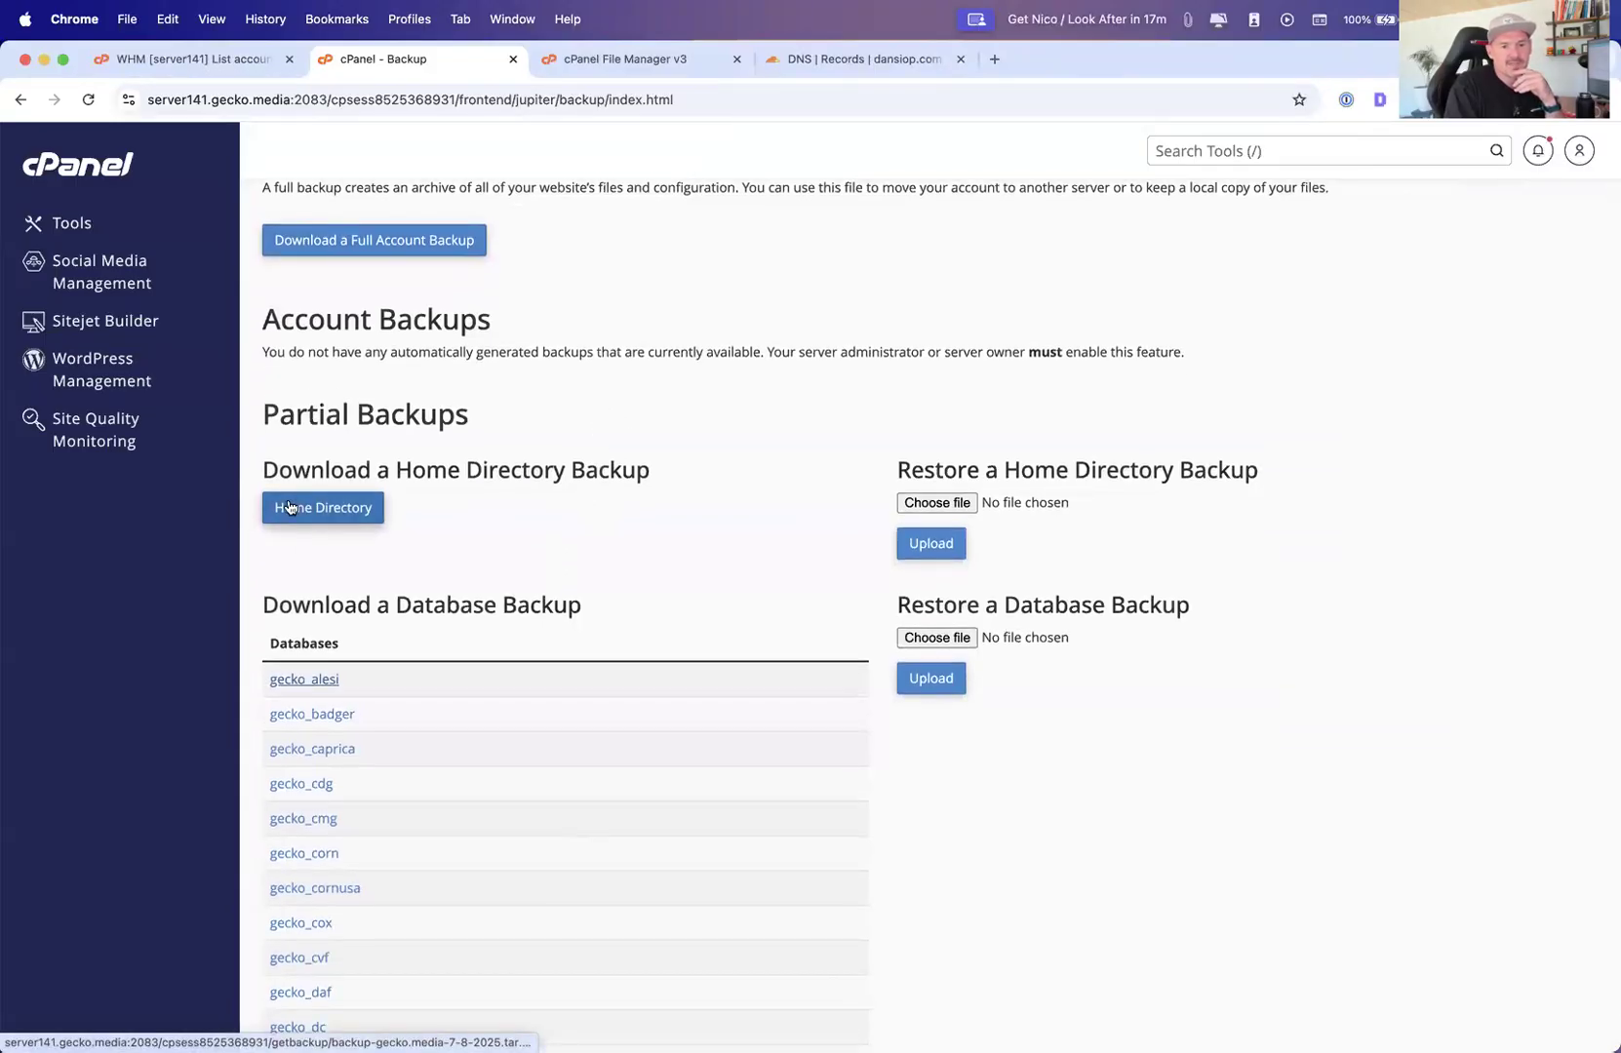
scroll(355, 529, "down", 15)
scroll(272, 492, "down", 5)
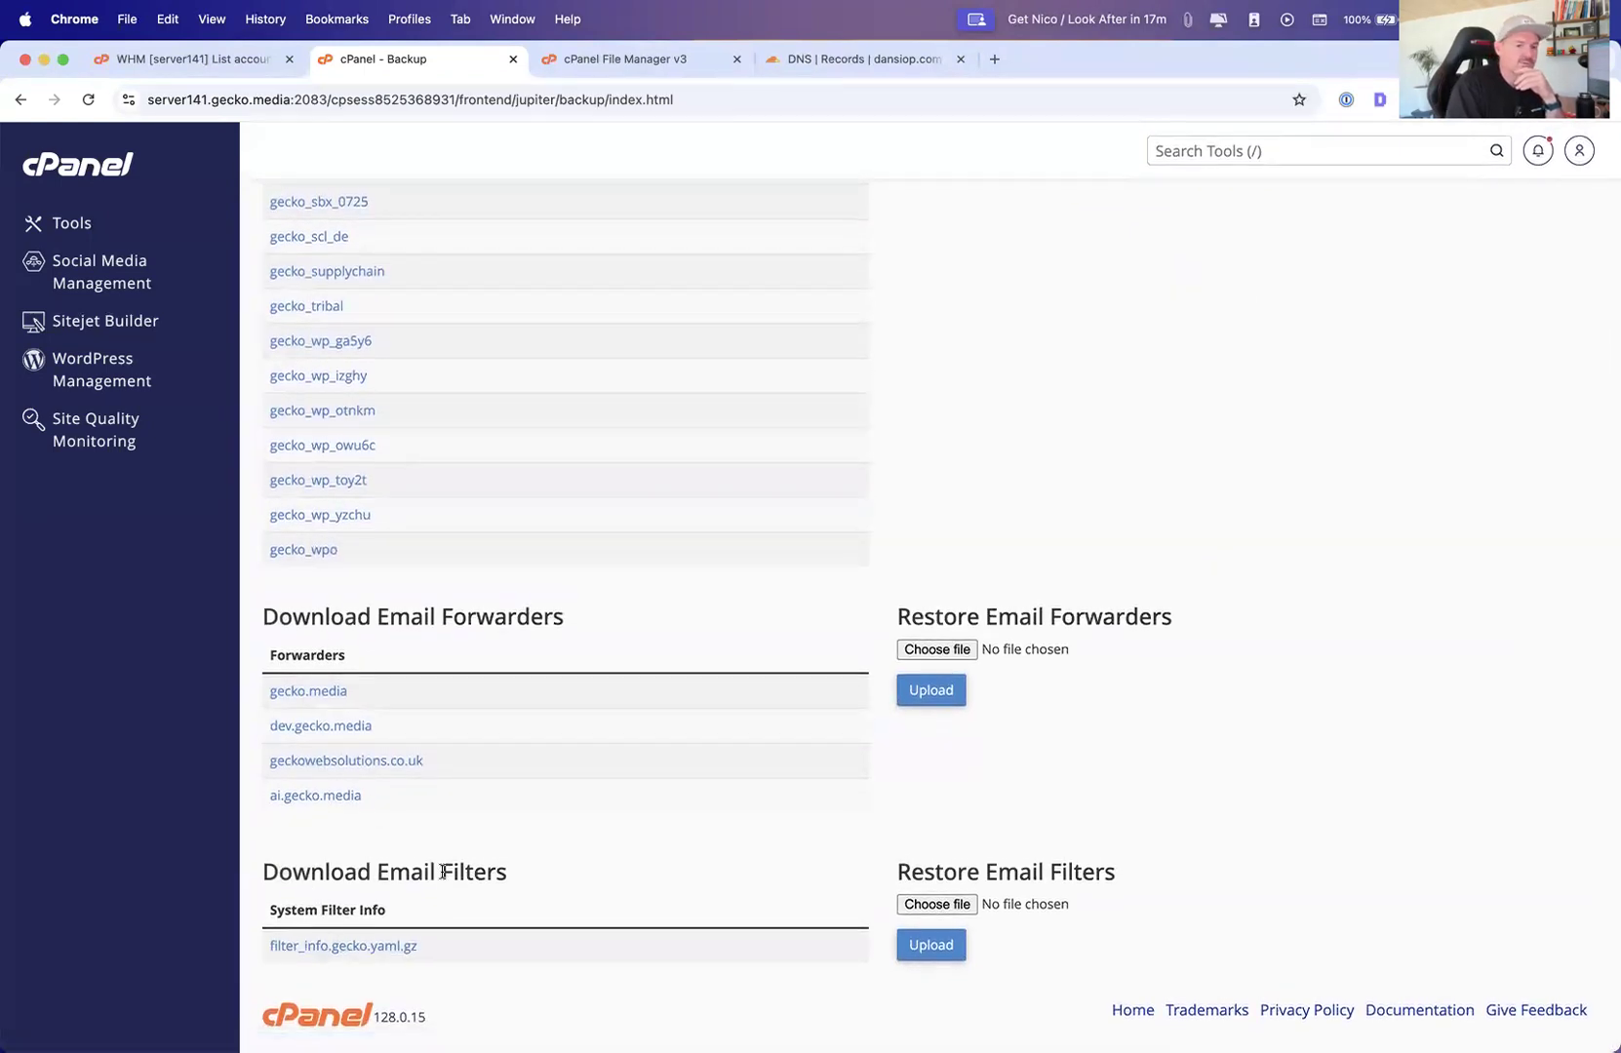
scroll(534, 876, "up", 18)
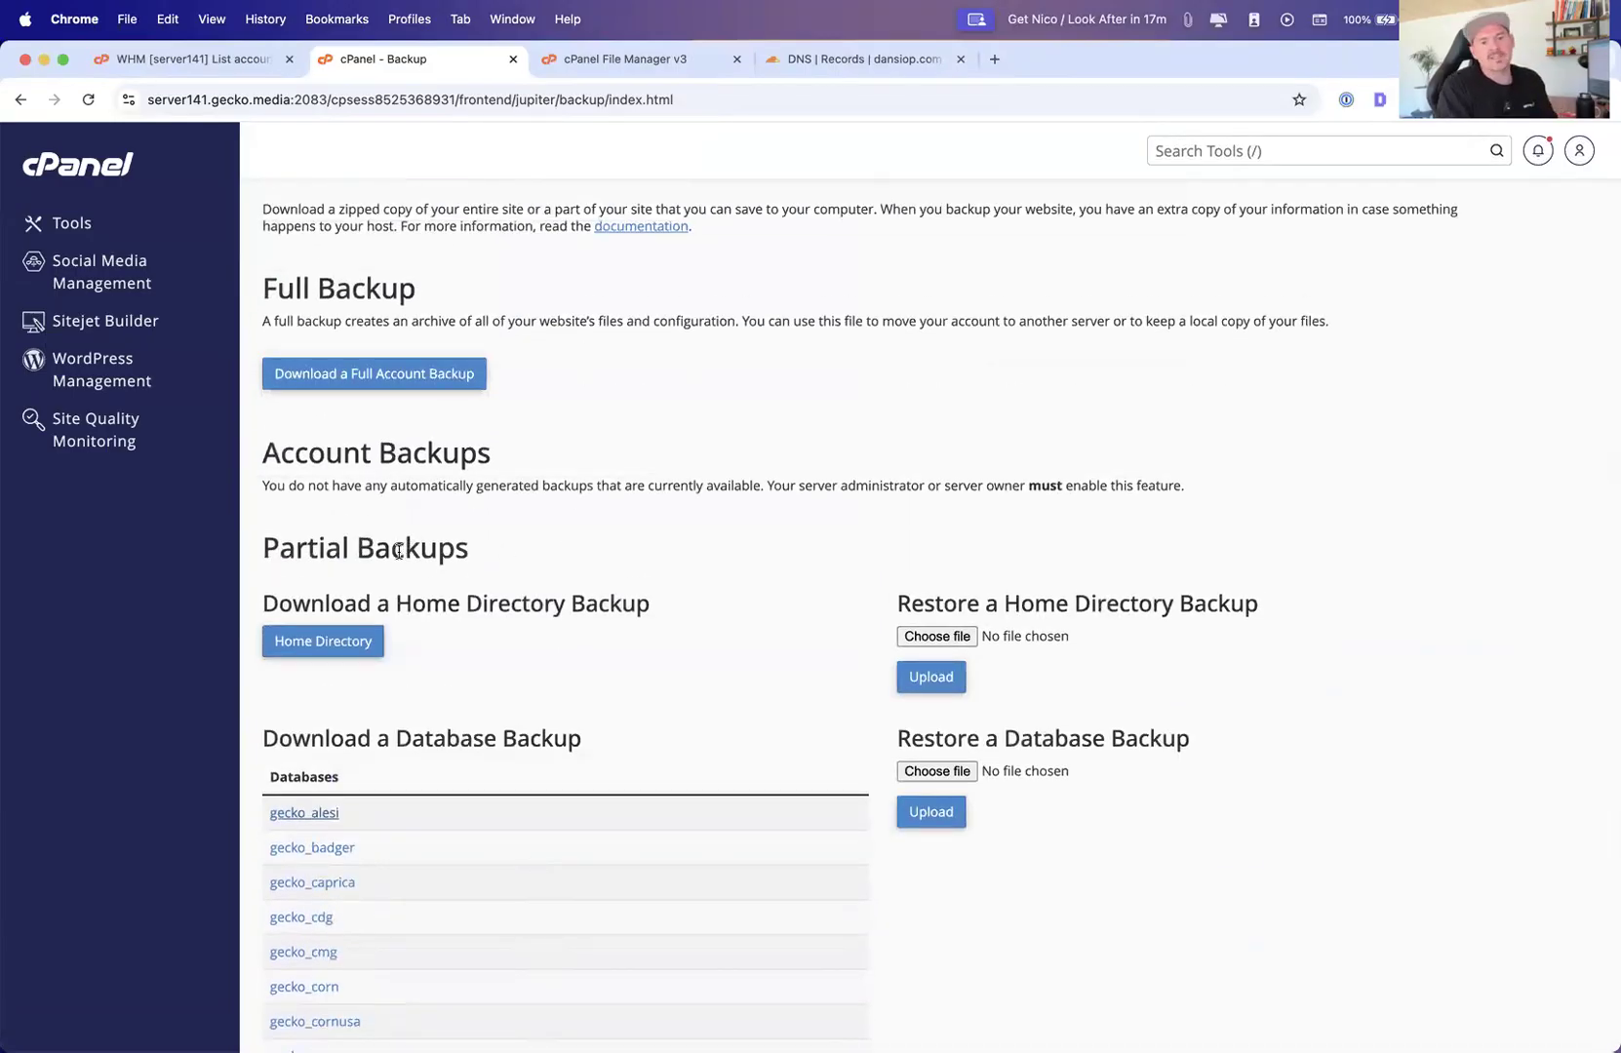
Download the home directory backup as backup-gecko.media-7-8-2025.tar.gz to the Desktop and check its download progress
left_click(346, 644)
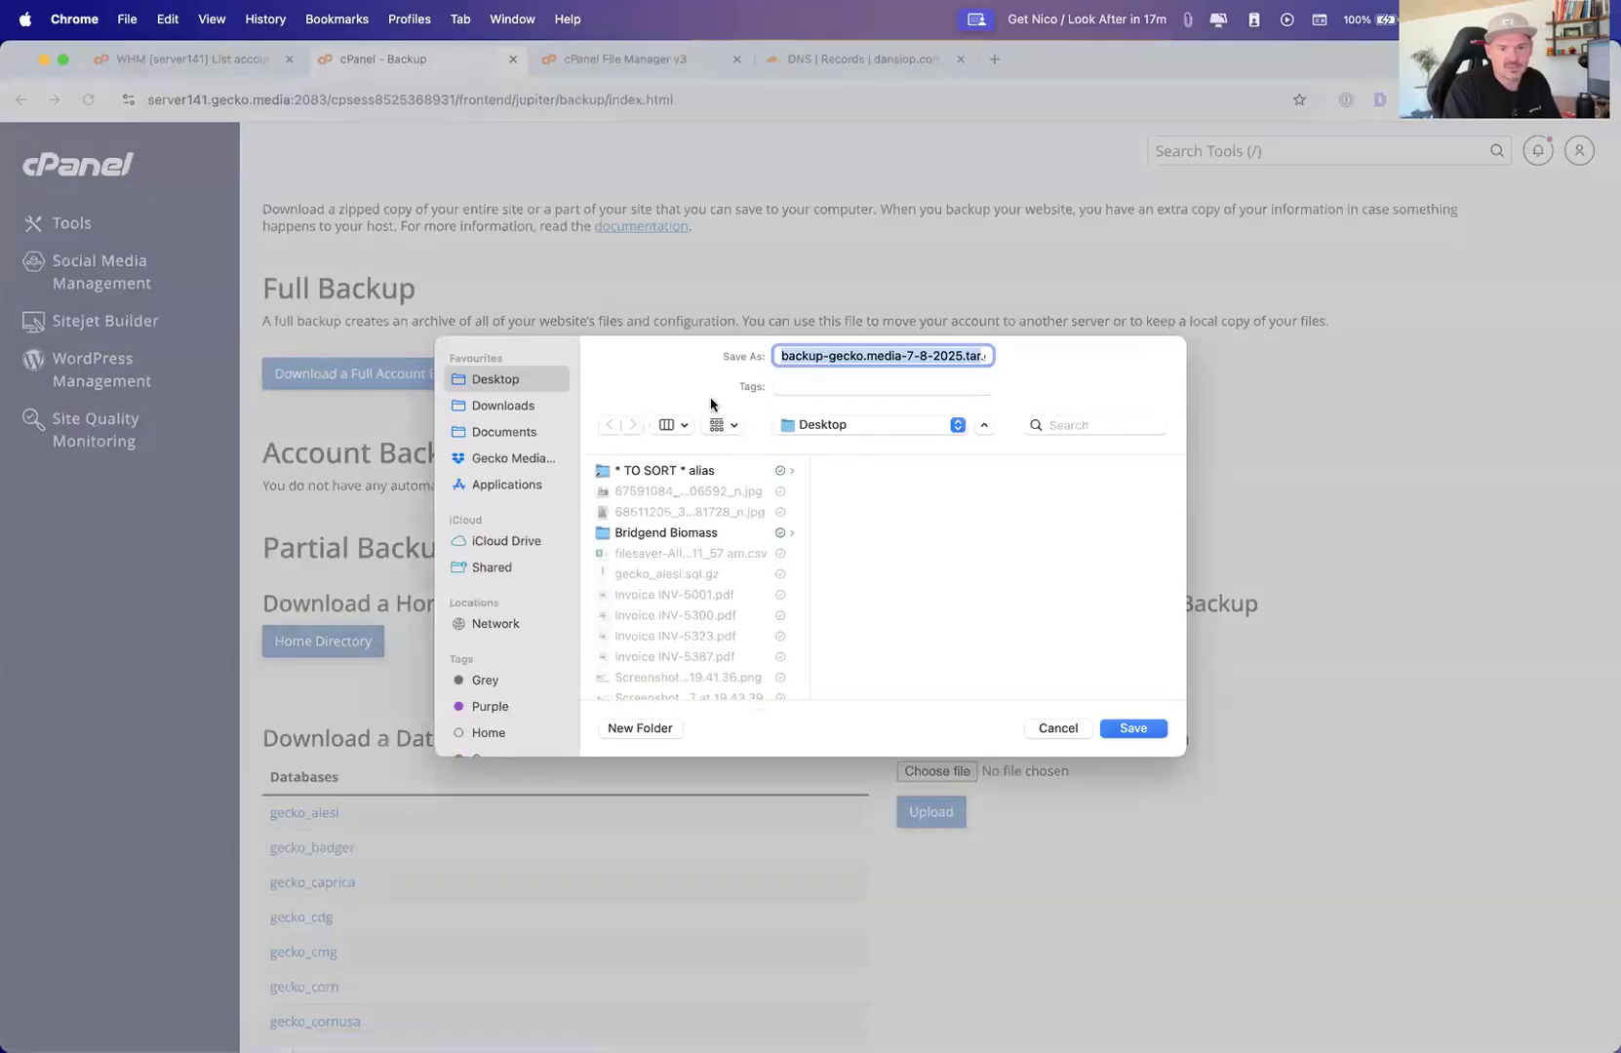
left_click(1137, 728)
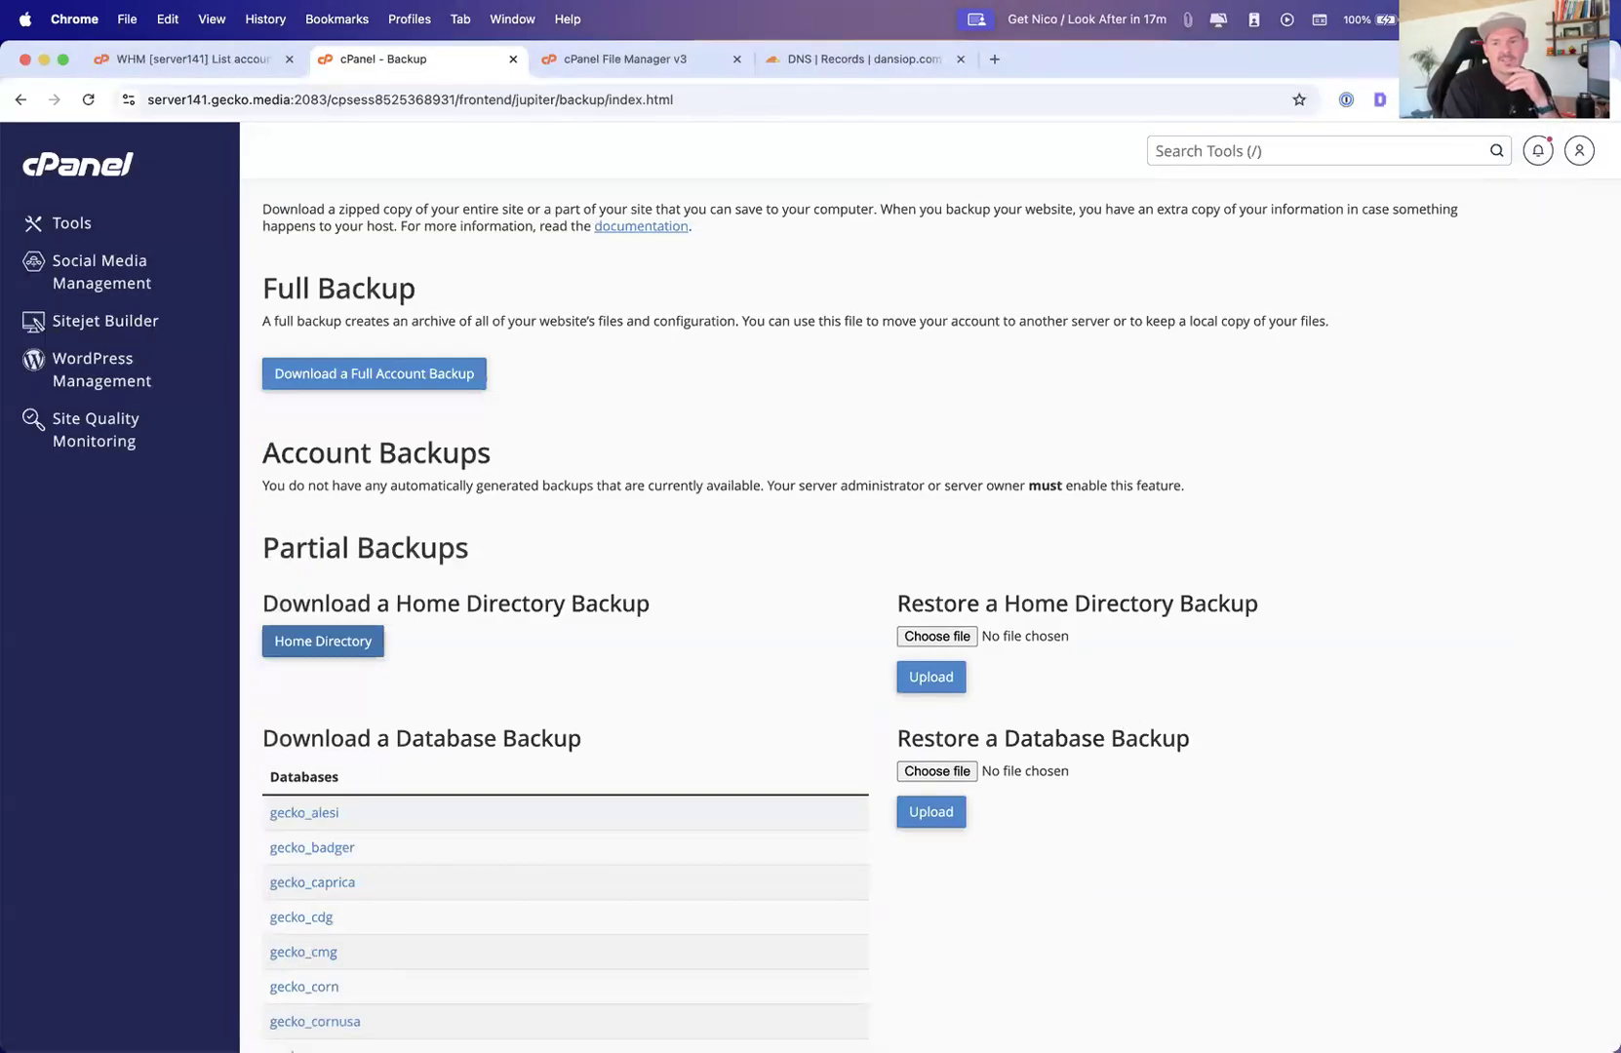
left_click(1533, 100)
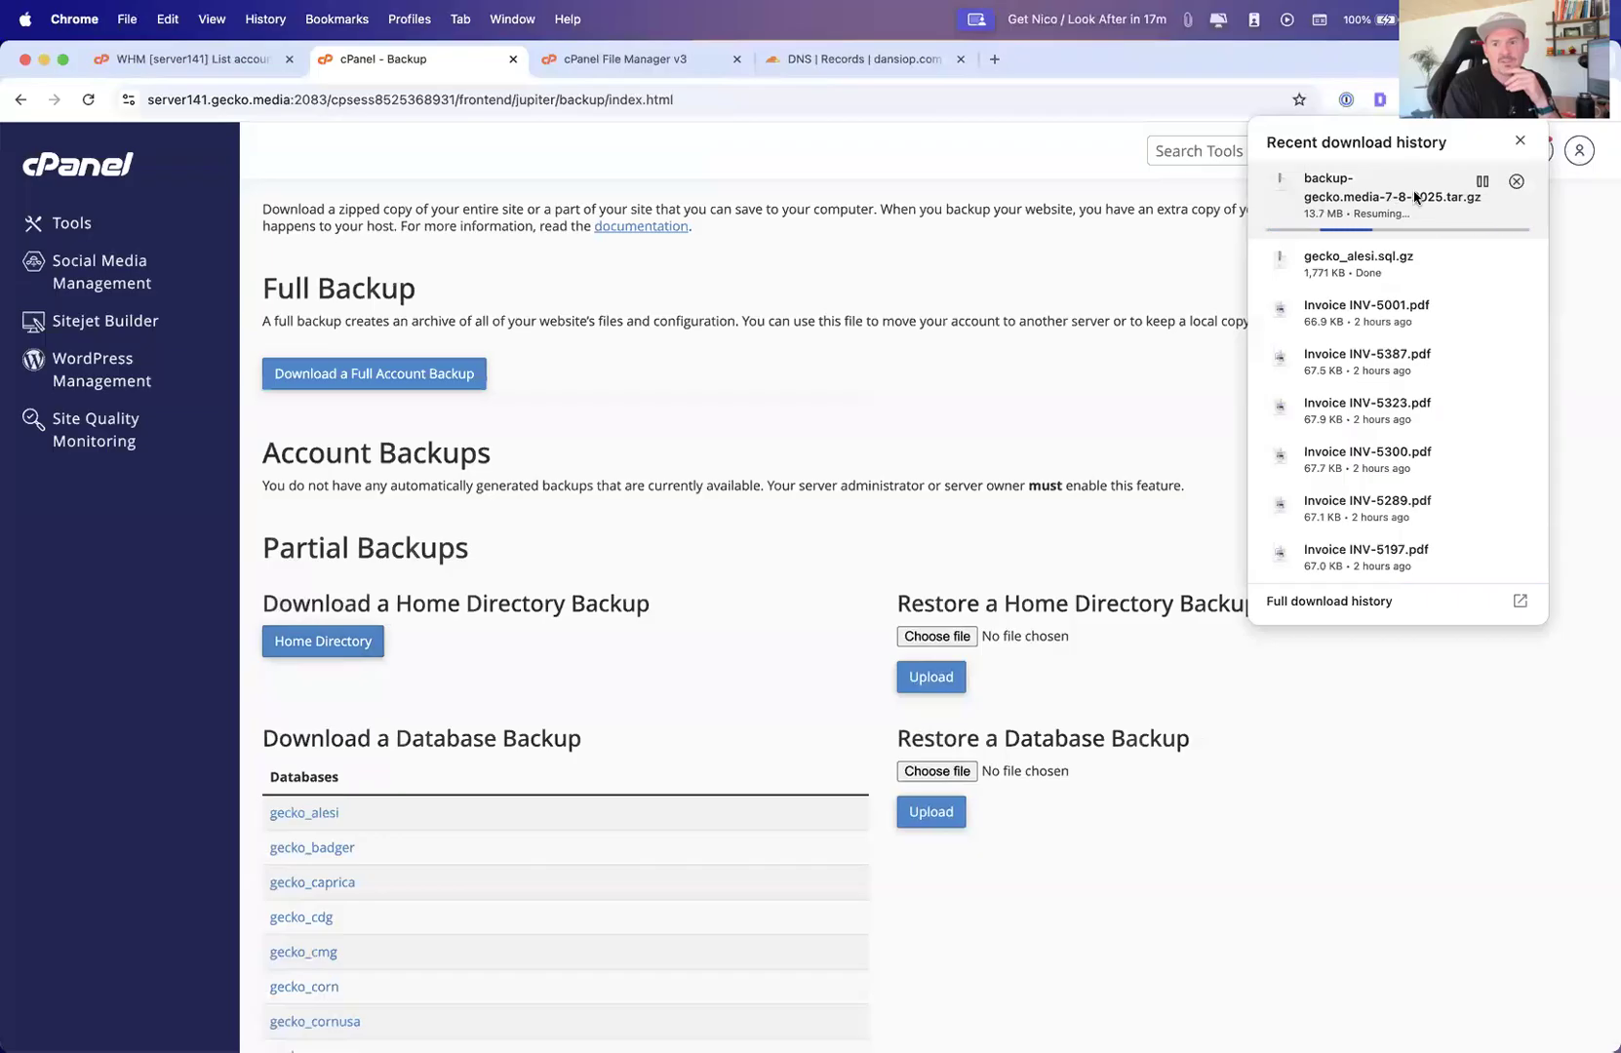
left_click(1174, 64)
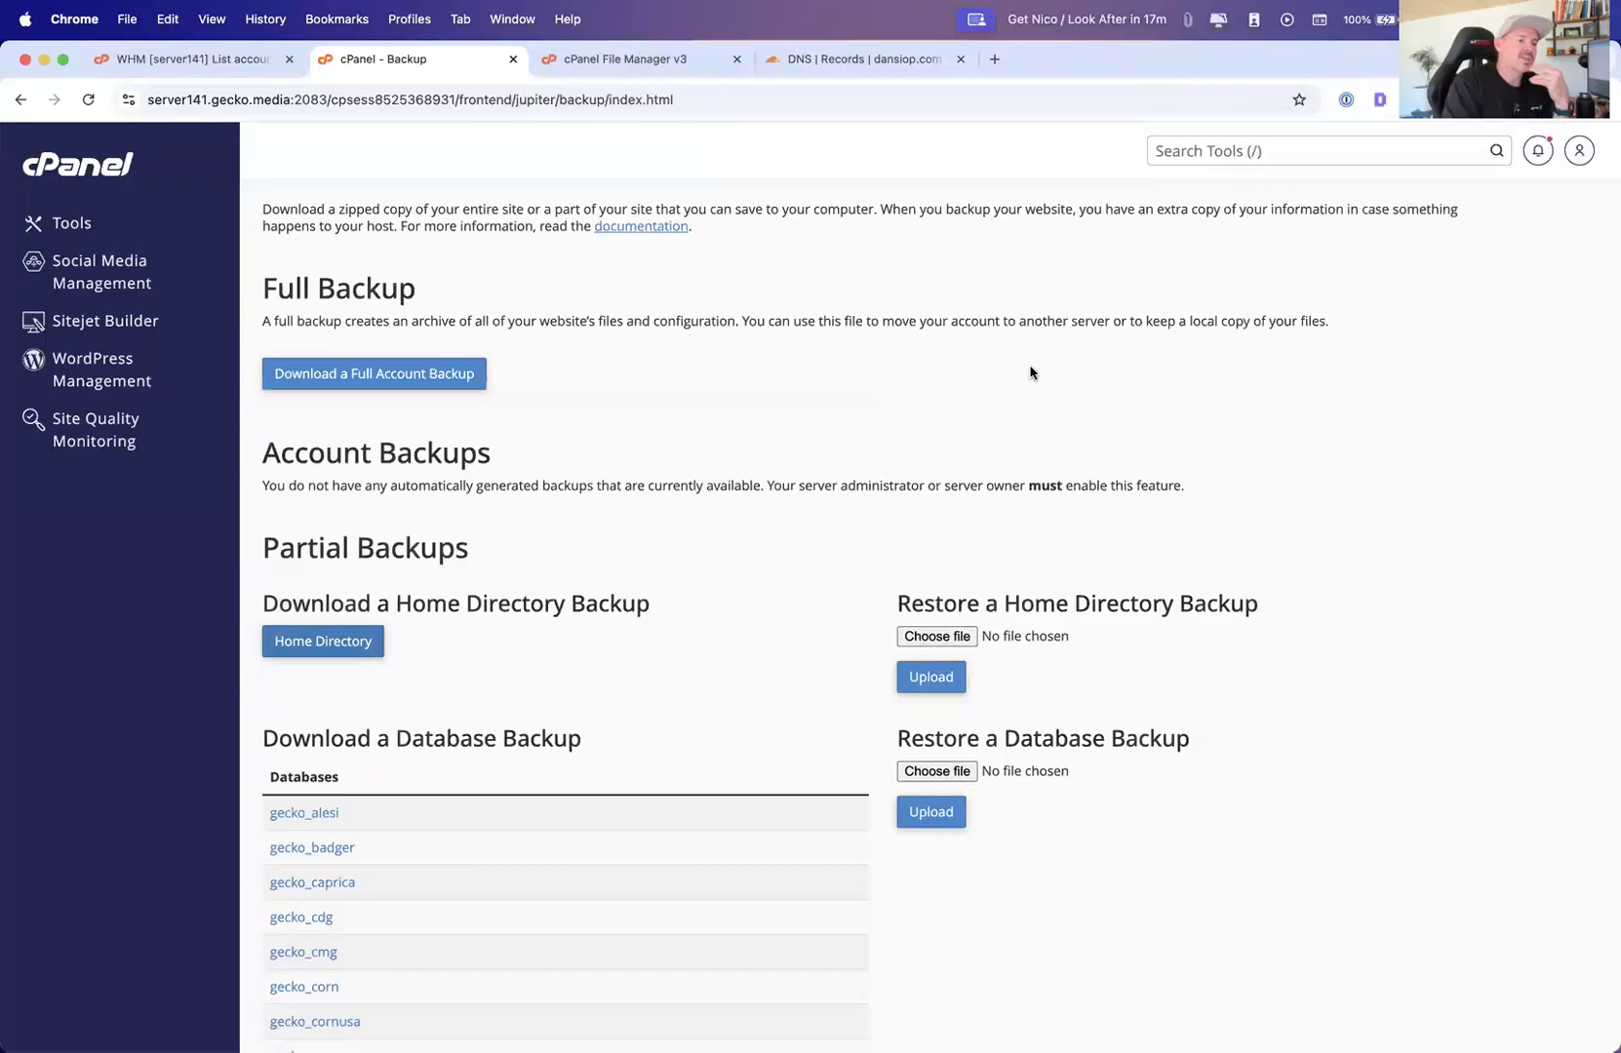
Examine the home directory restore file picker and scroll through the list of downloadable database backups
left_click(914, 638)
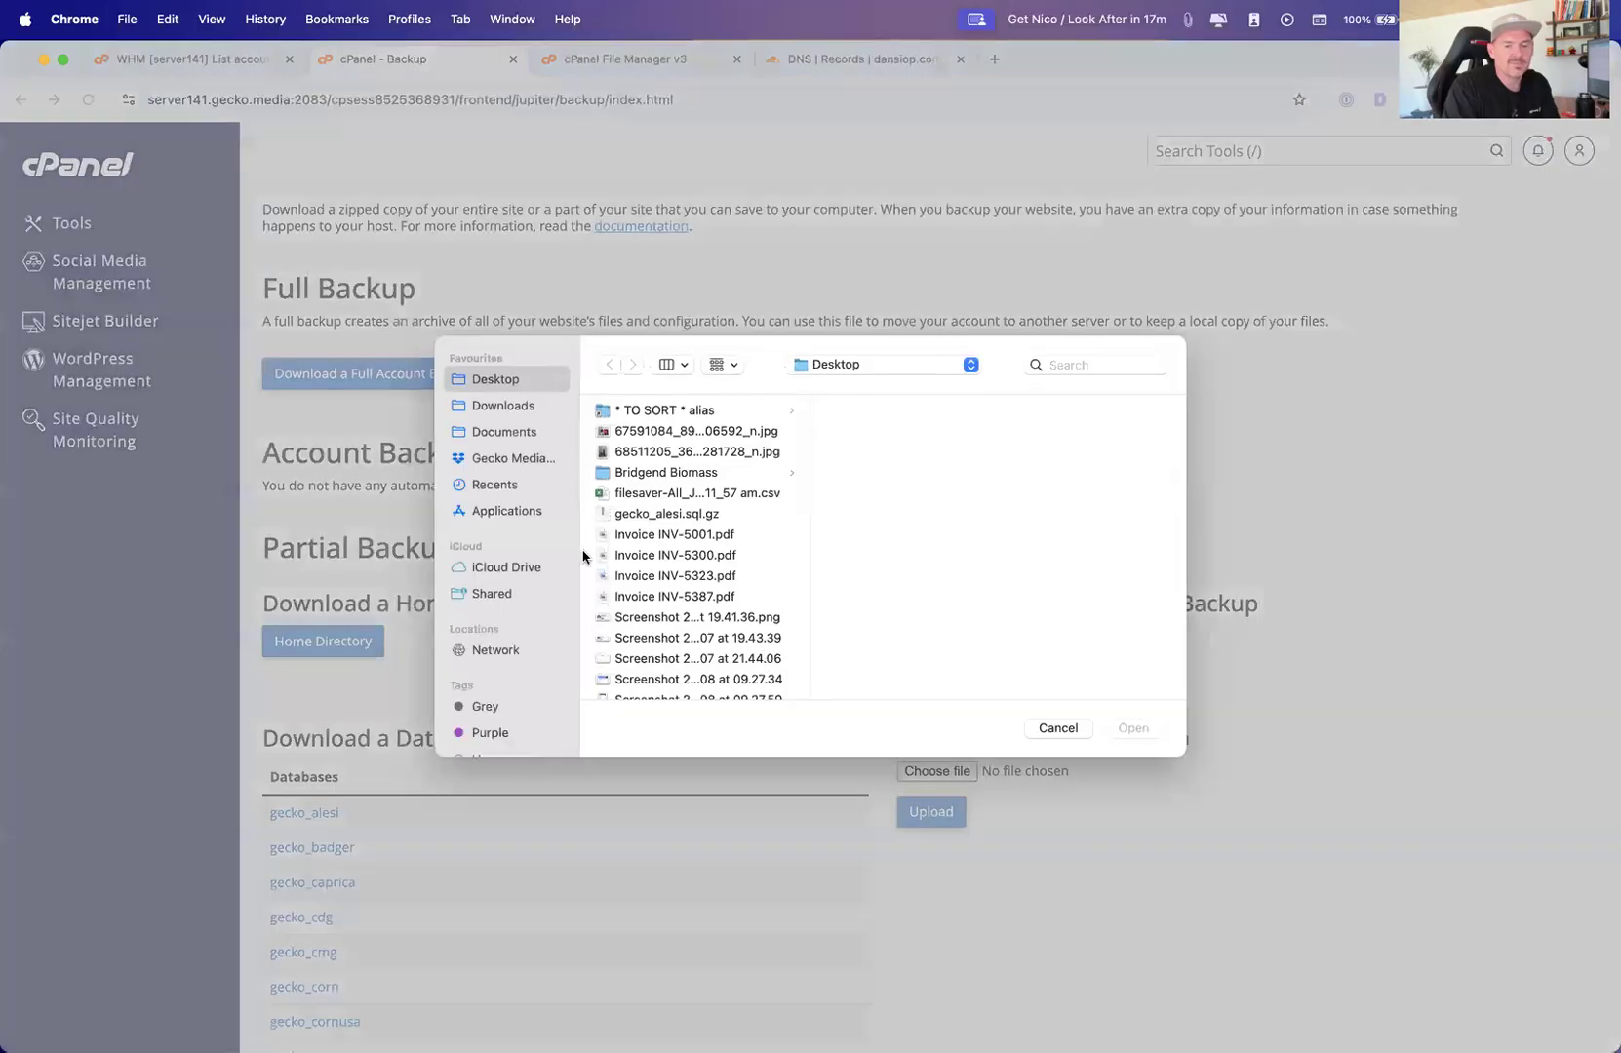
left_click(1057, 729)
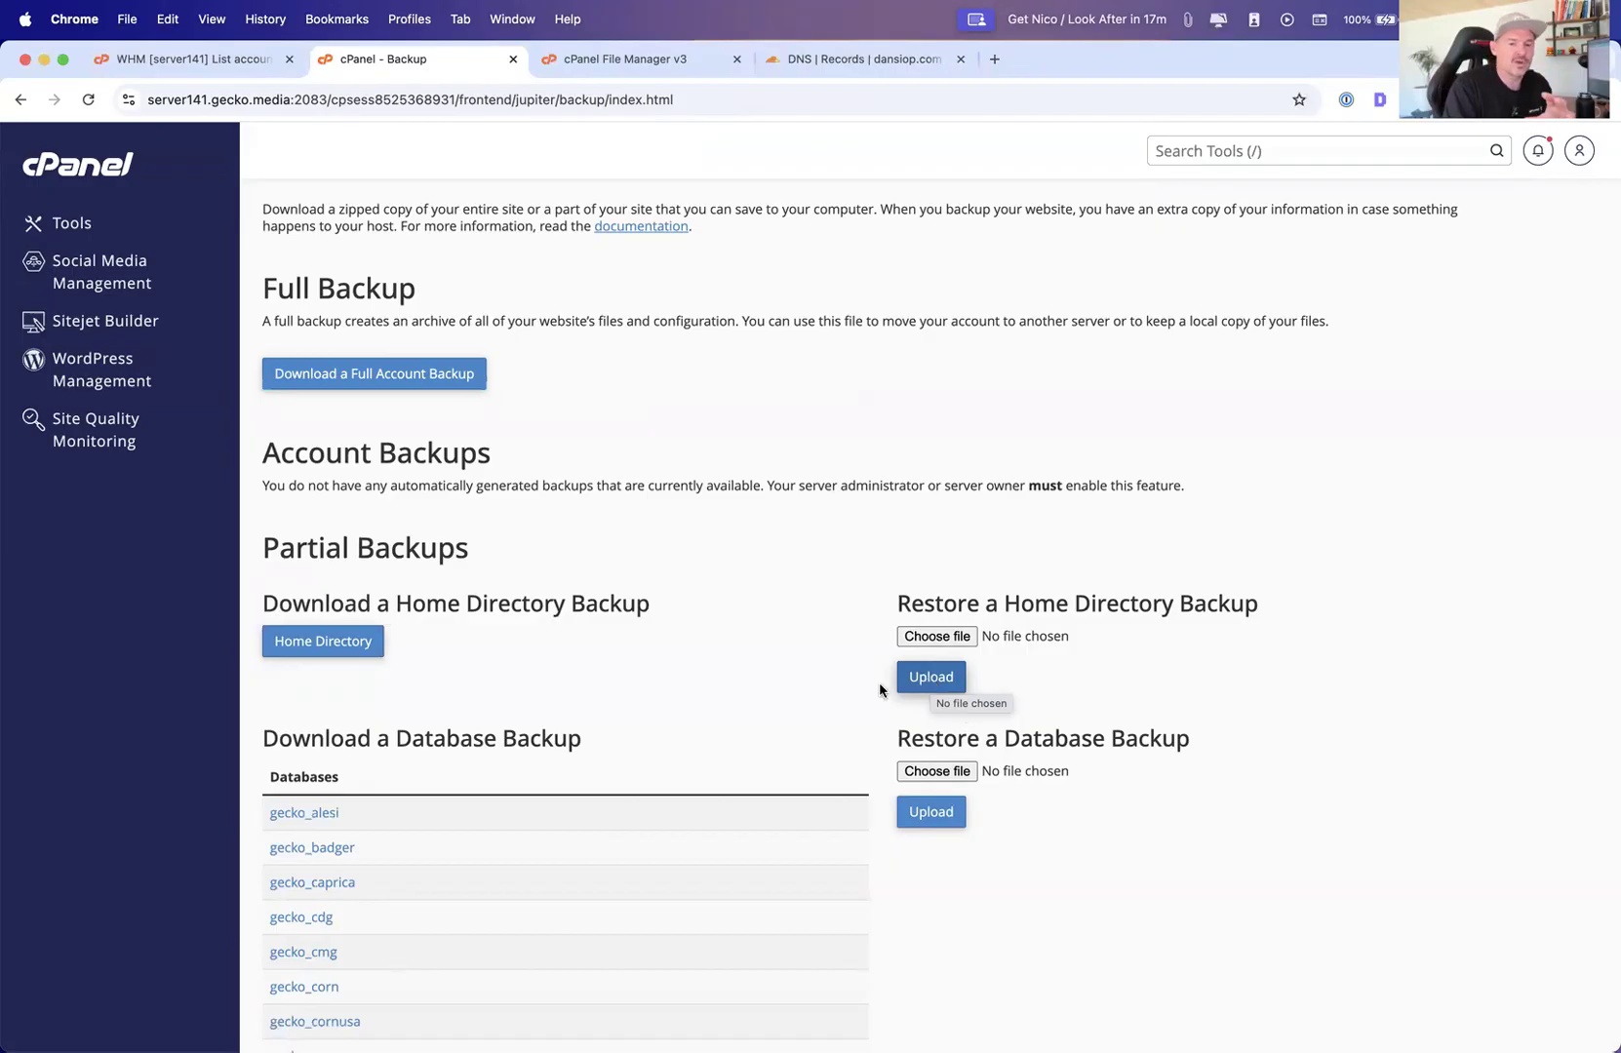
scroll(858, 697, "down", 5)
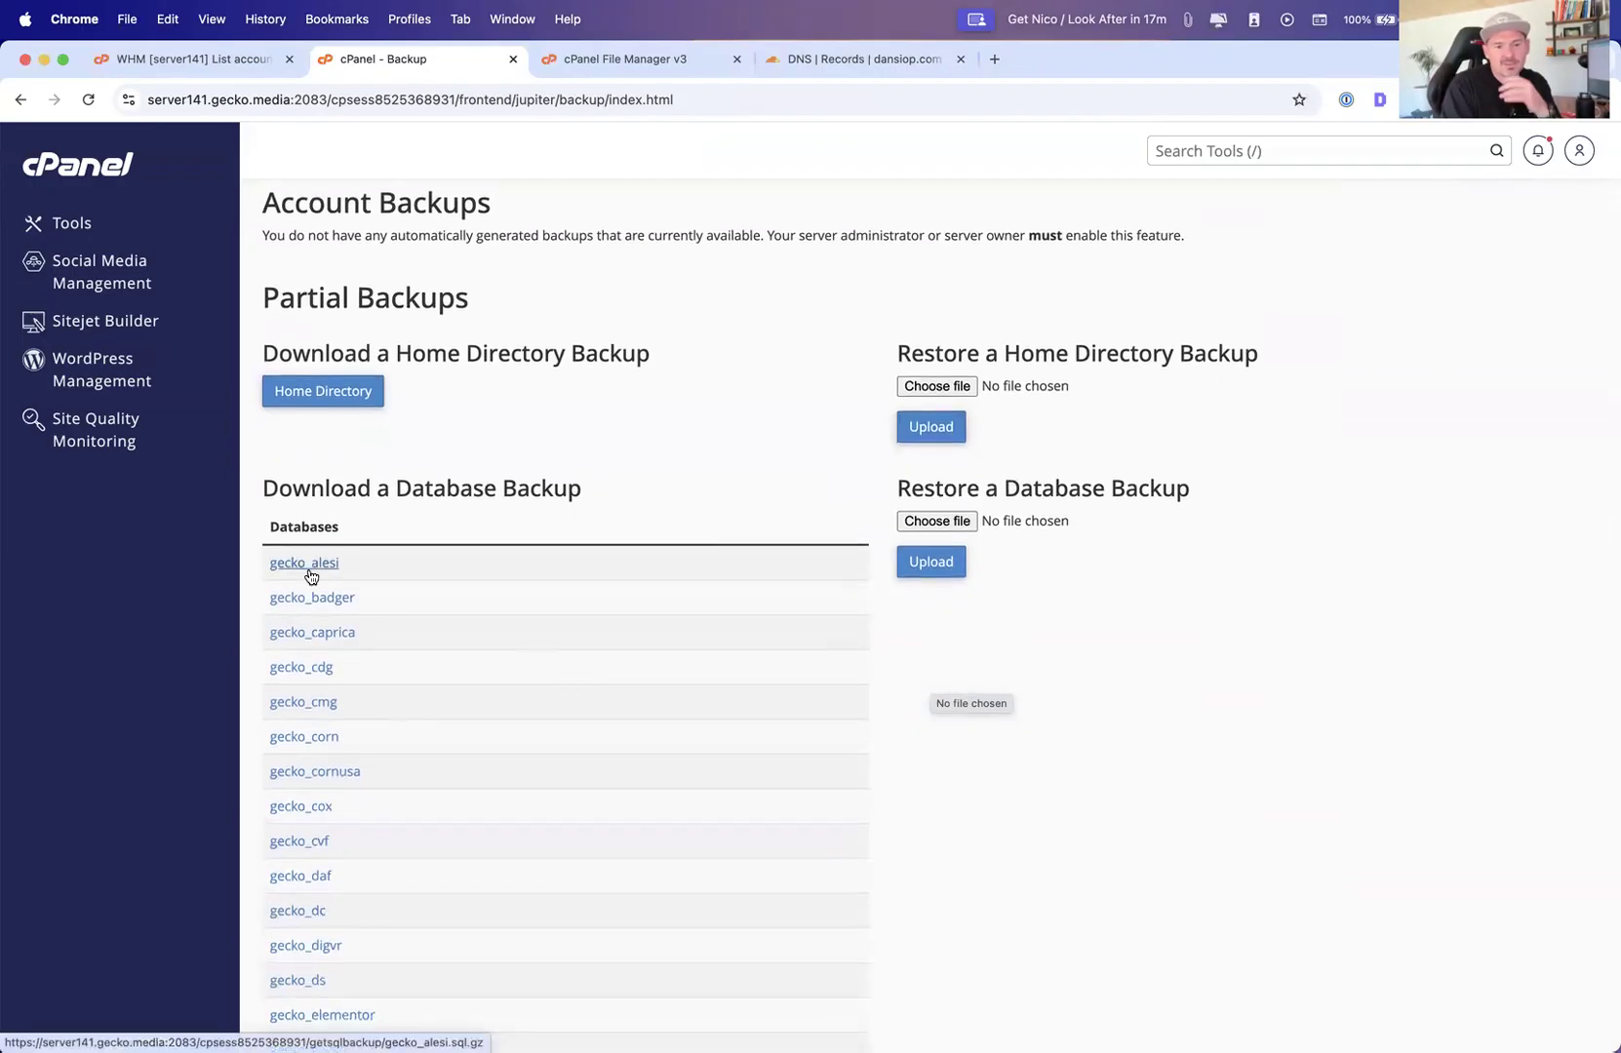
scroll(319, 603, "up", 1)
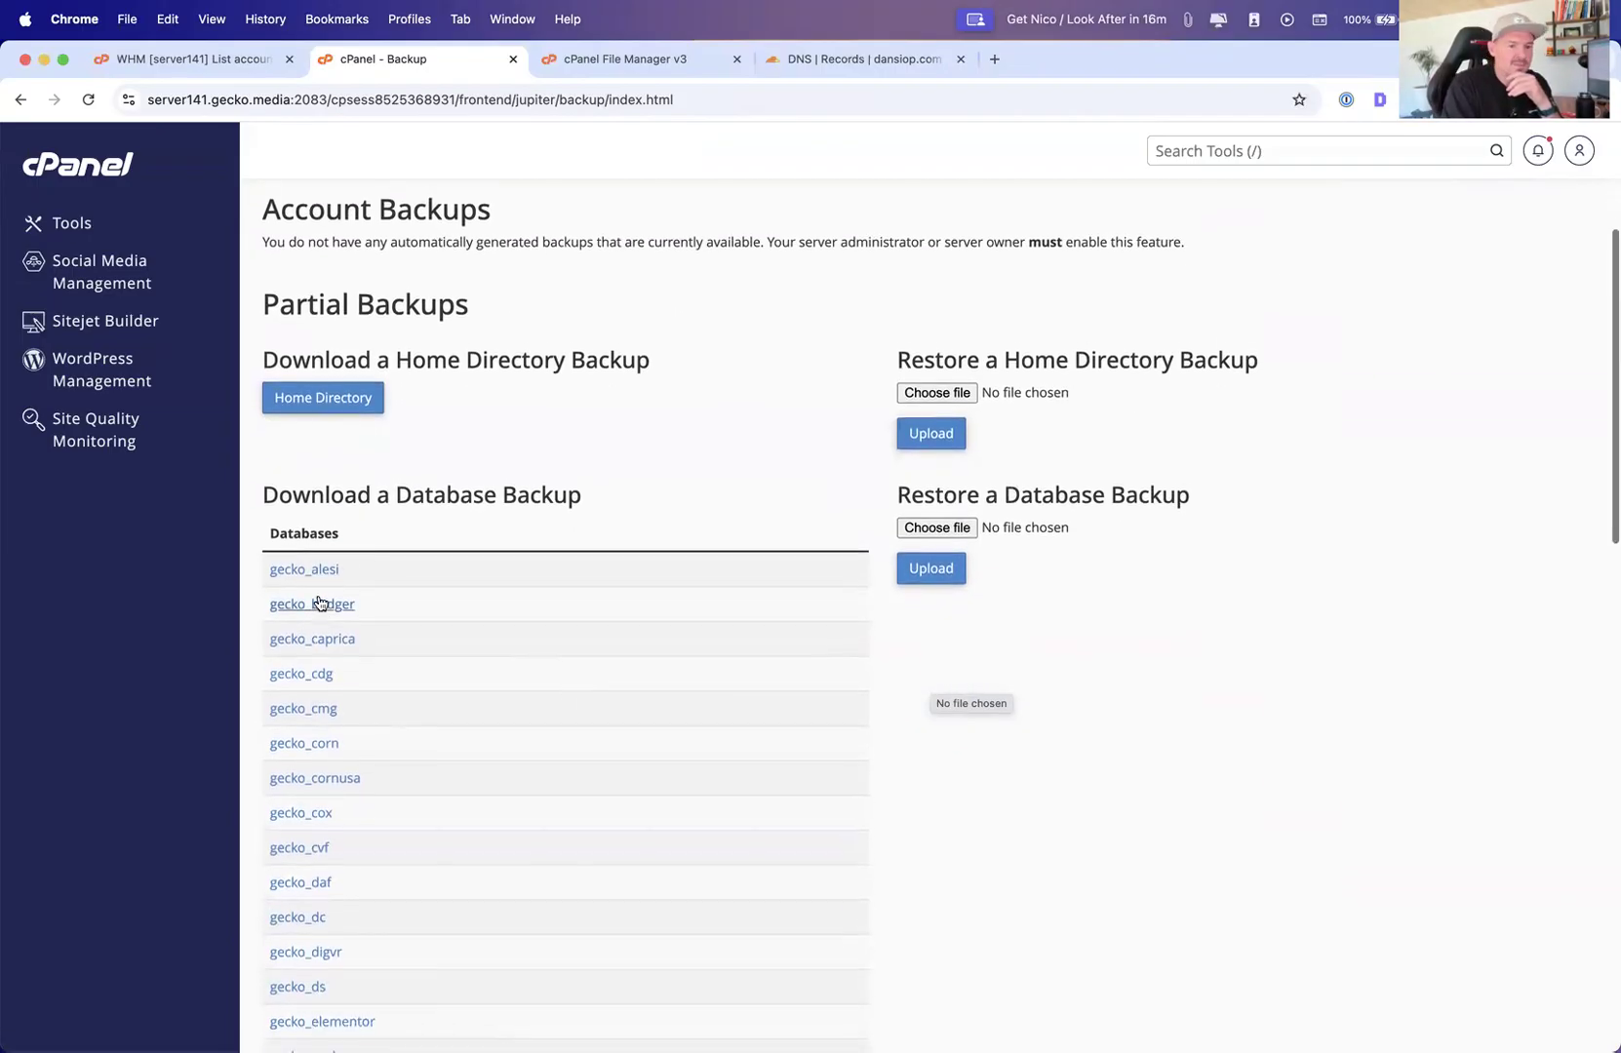
scroll(320, 624, "down", 14)
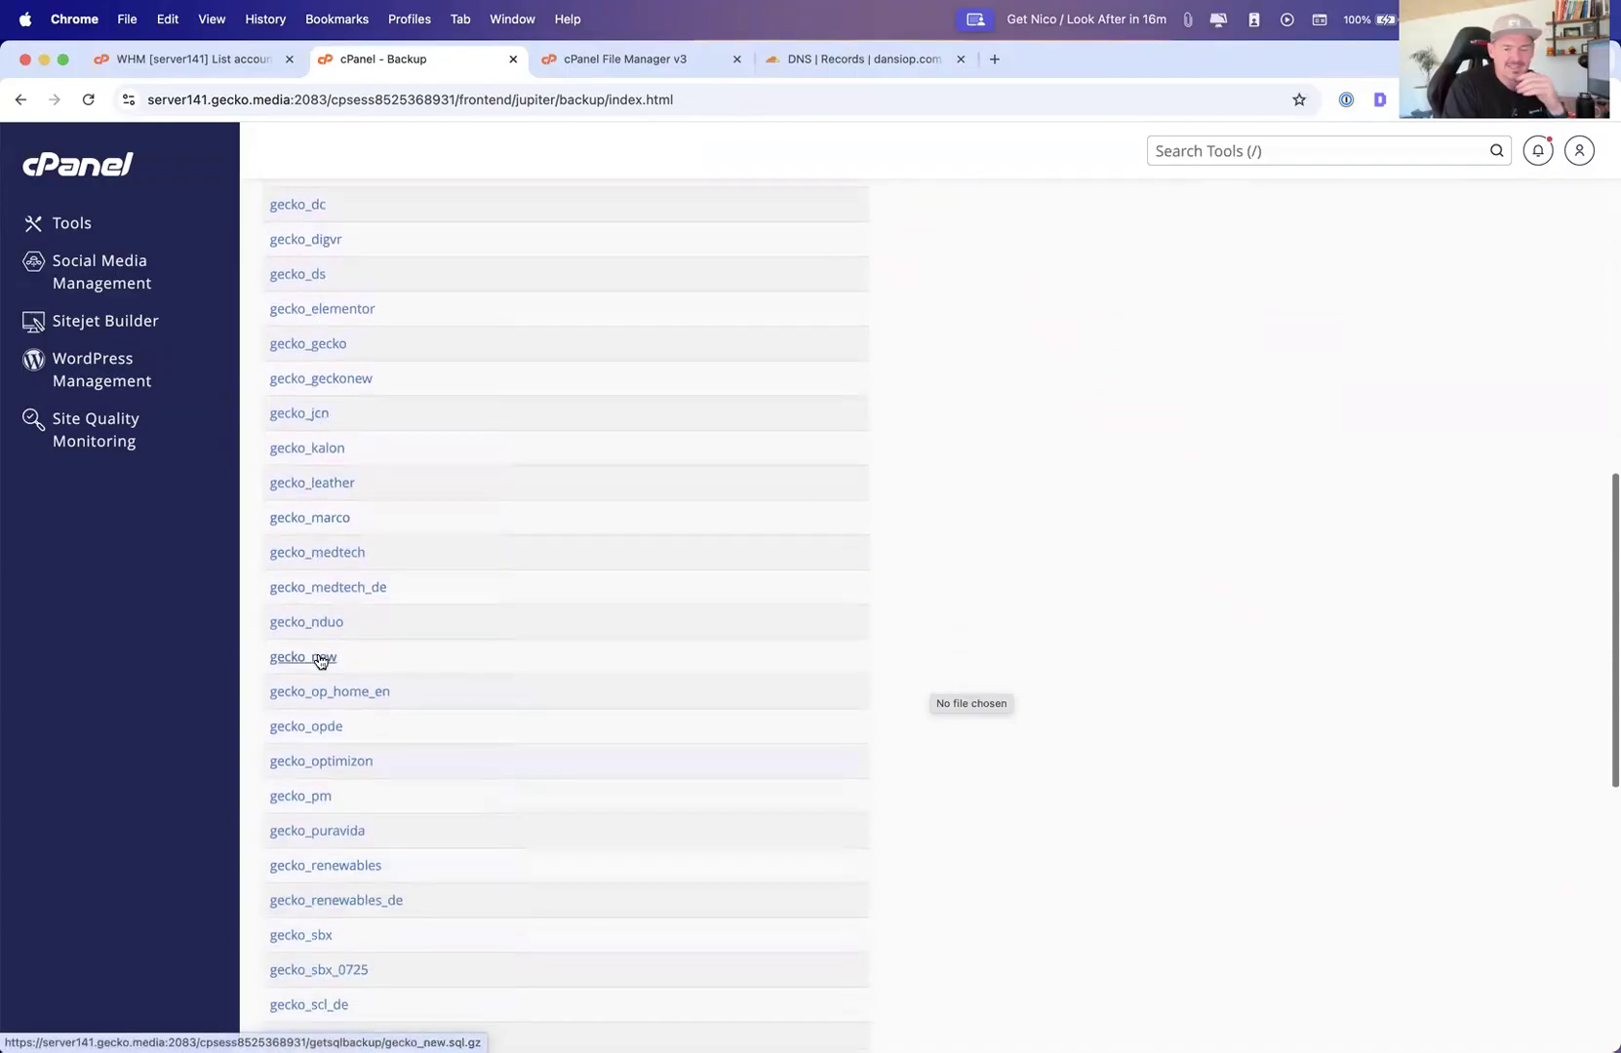
scroll(320, 661, "down", 4)
scroll(442, 384, "up", 6)
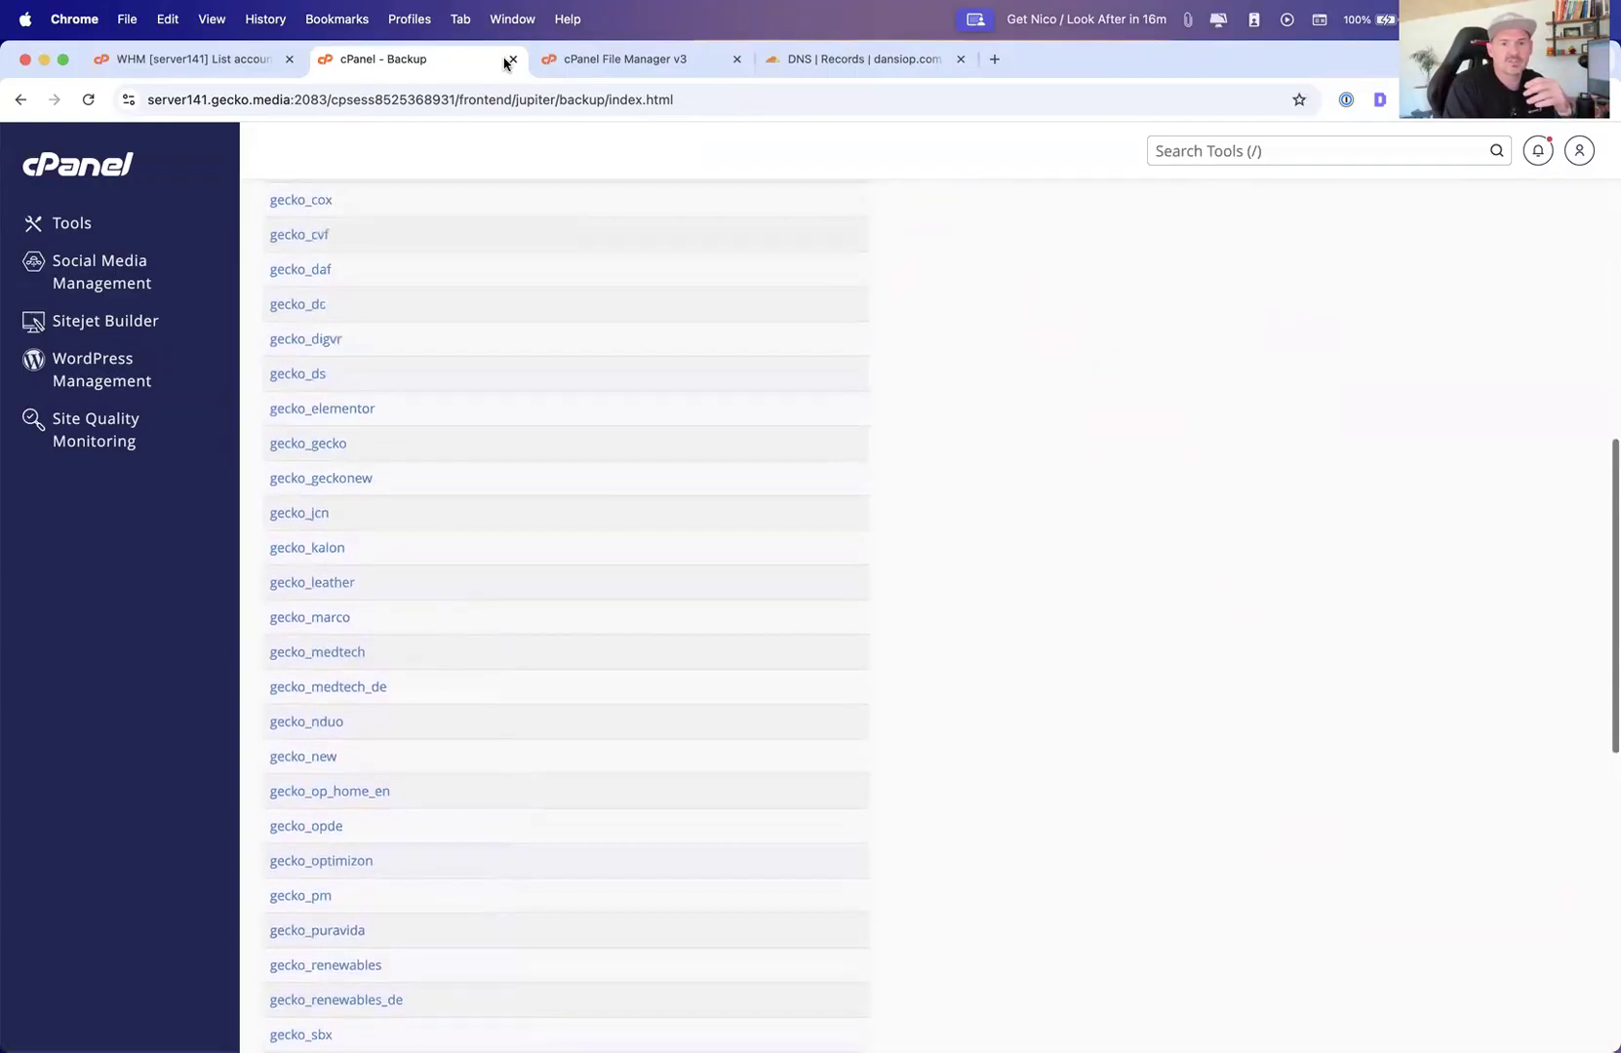
Close the extra cPanel tabs, search WHM accounts for 3d, and open cPanel for the 3d-pharma.co.uk account
left_click(509, 60)
left_click(510, 61)
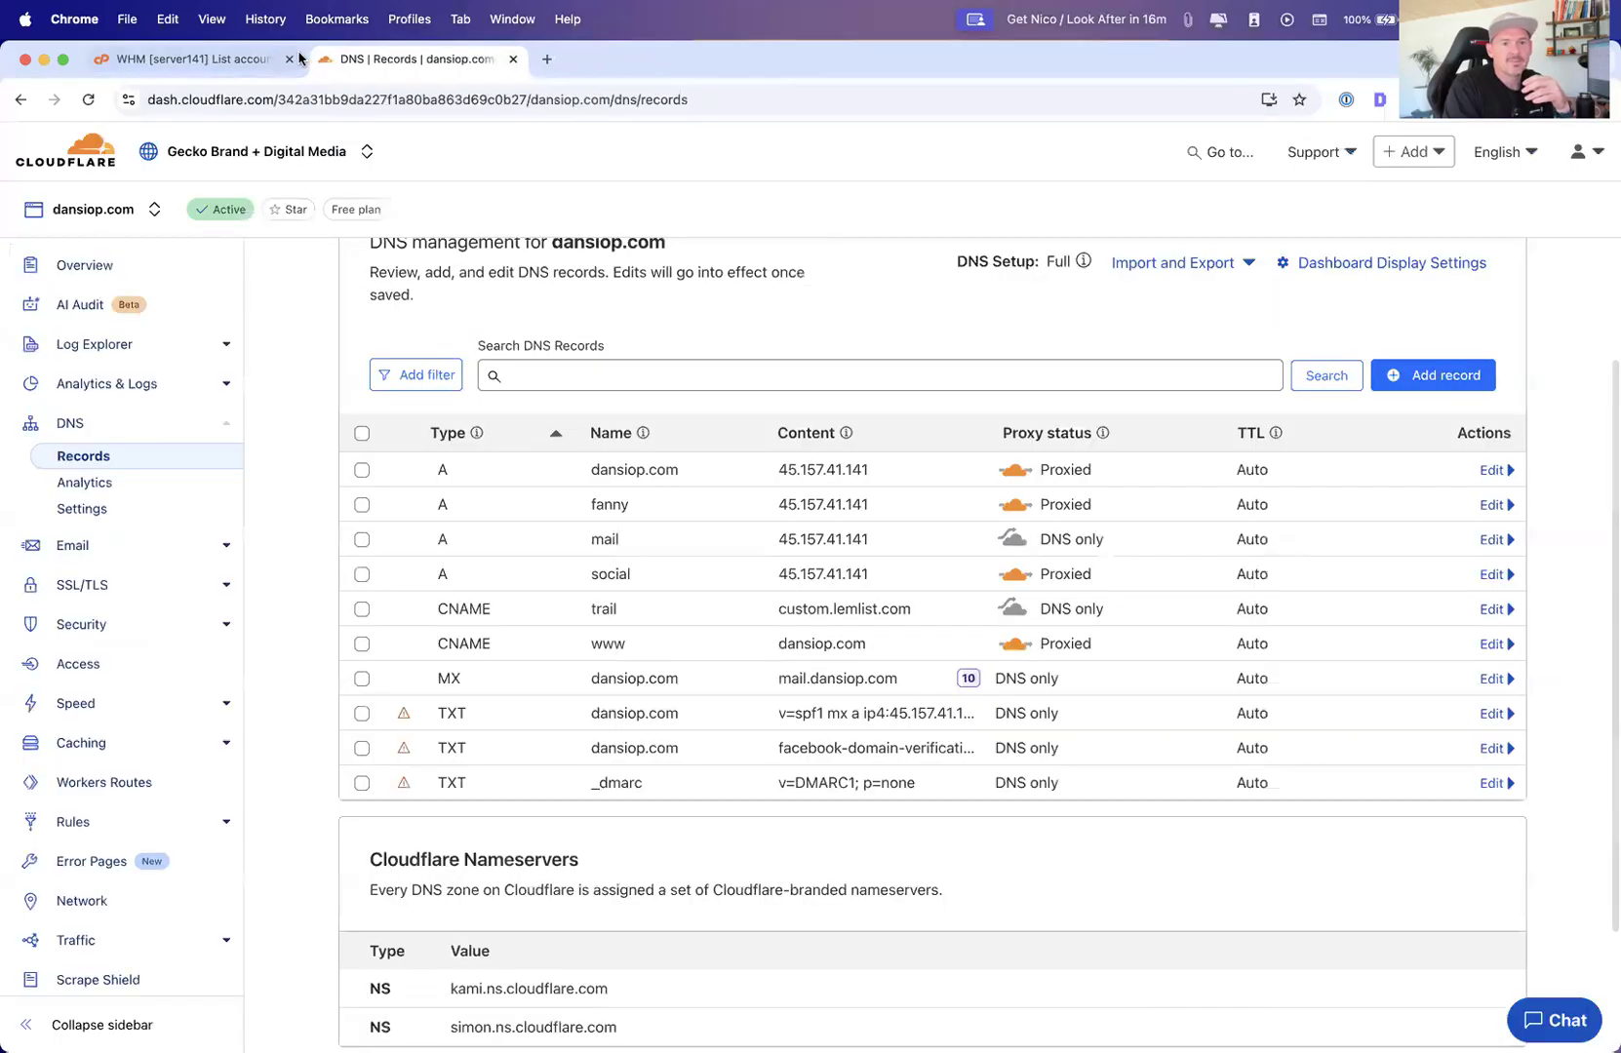
left_click(299, 58)
left_click(374, 402)
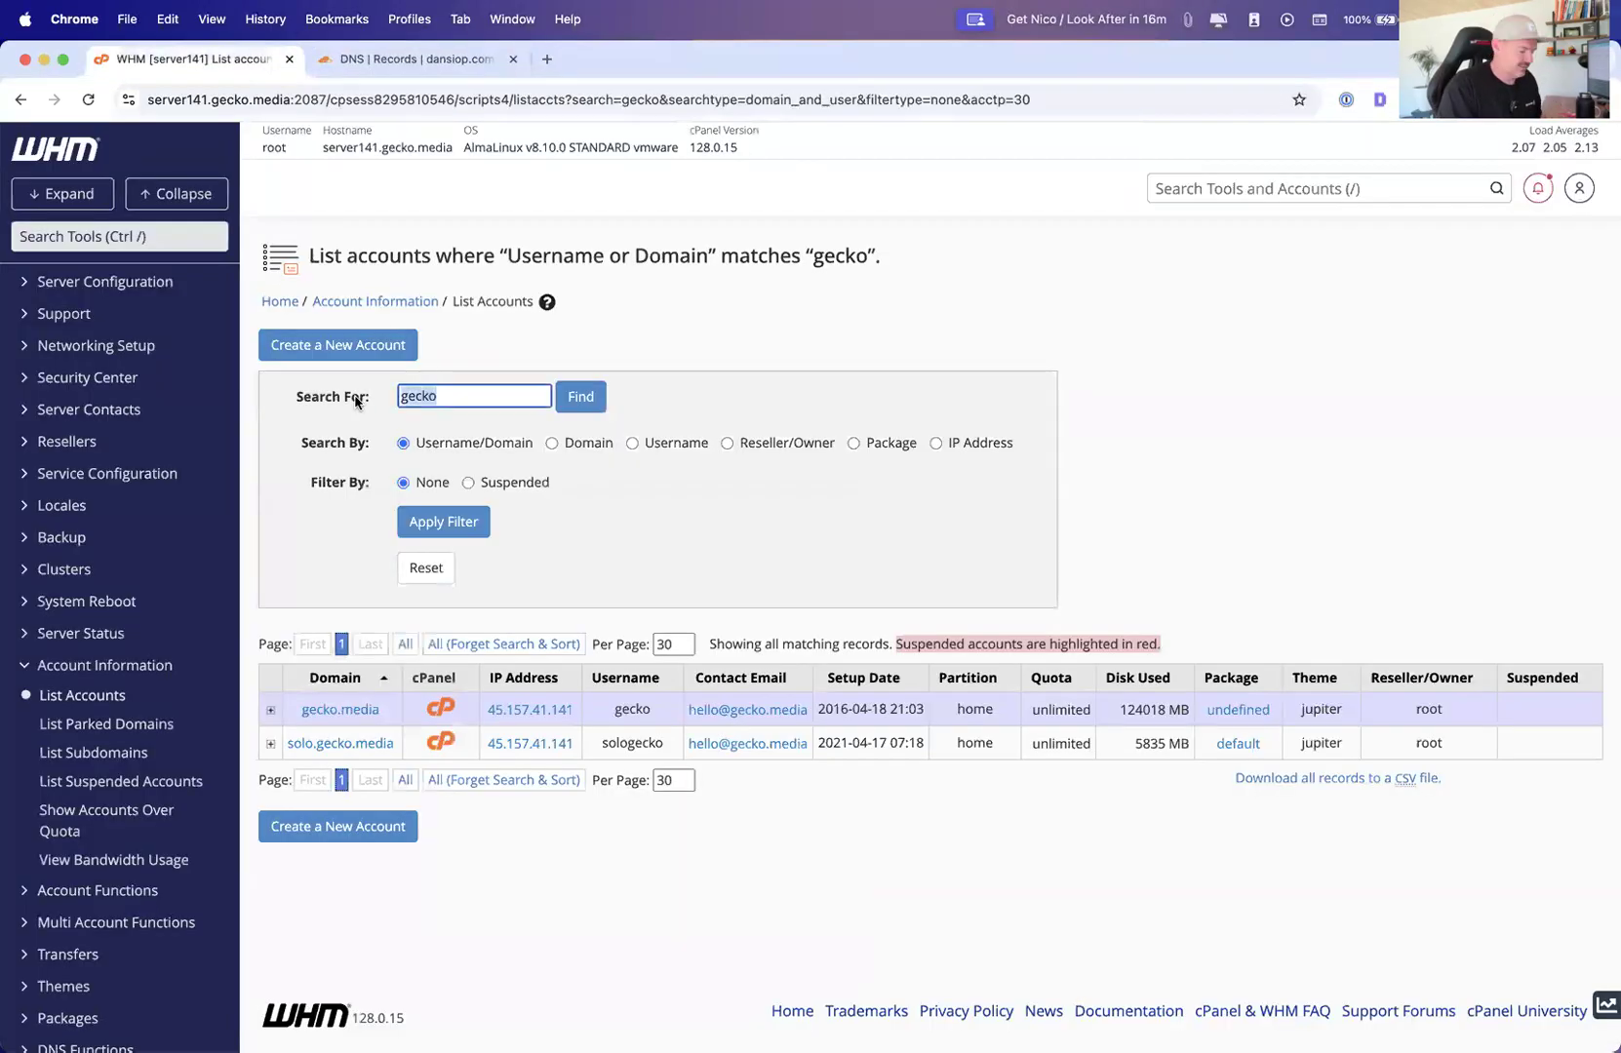
type("3d")
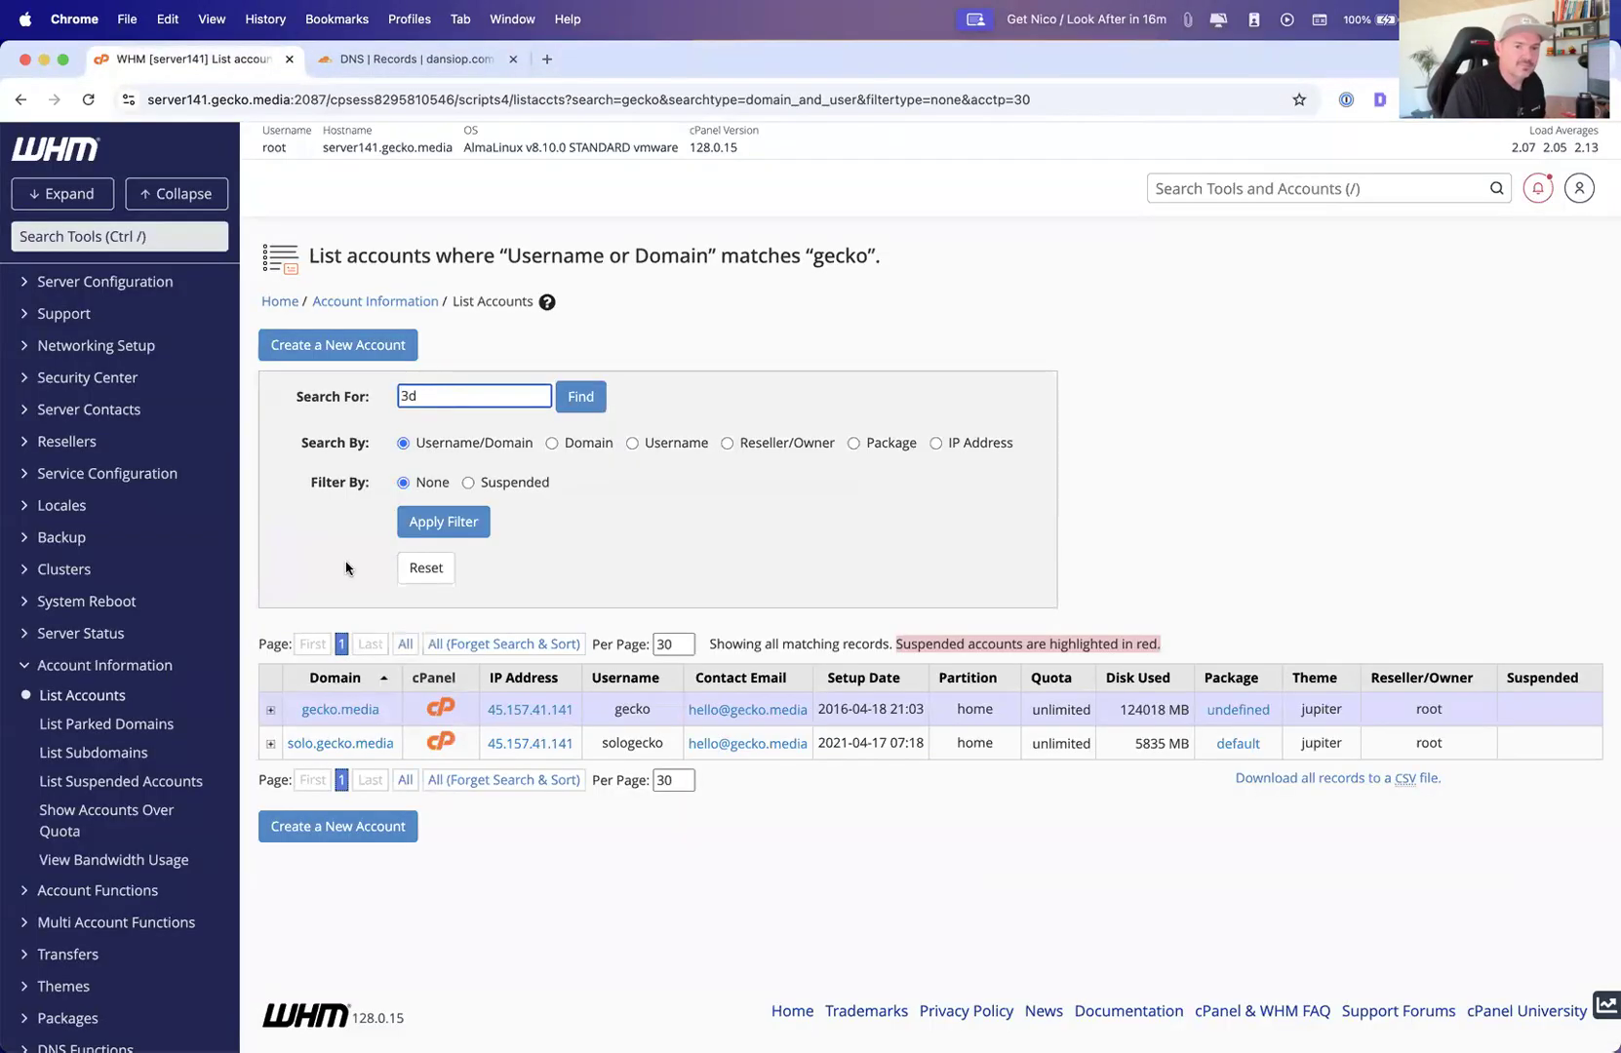
key("Return")
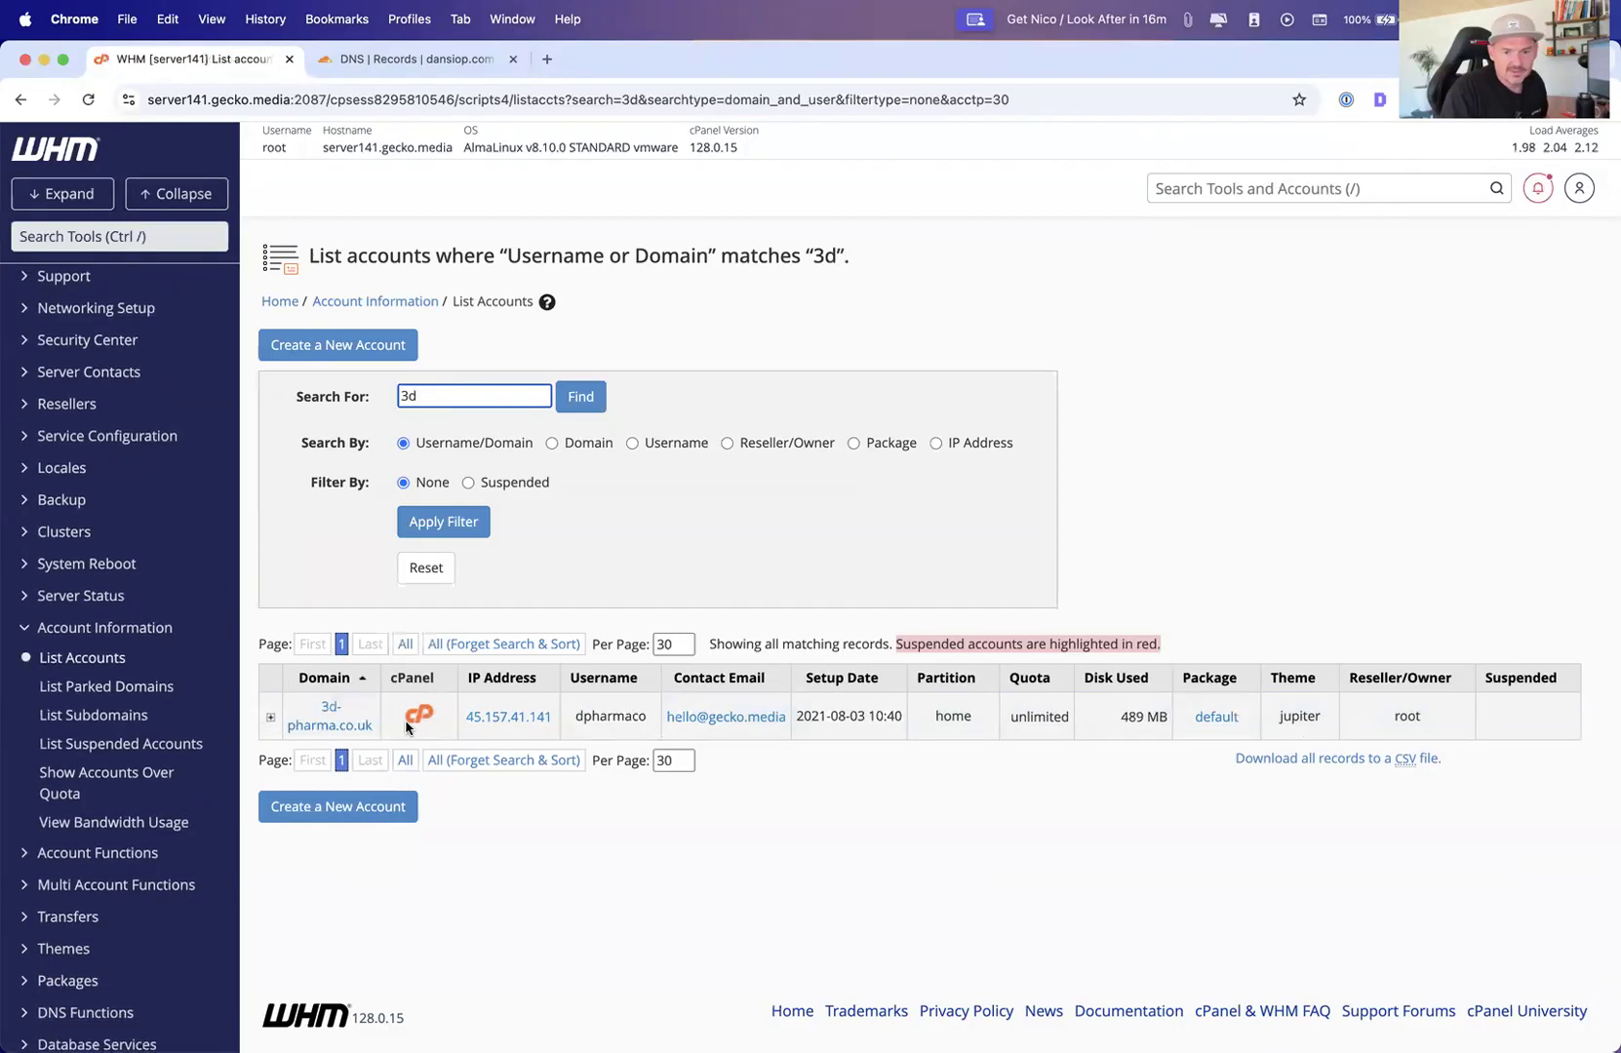
left_click(407, 726)
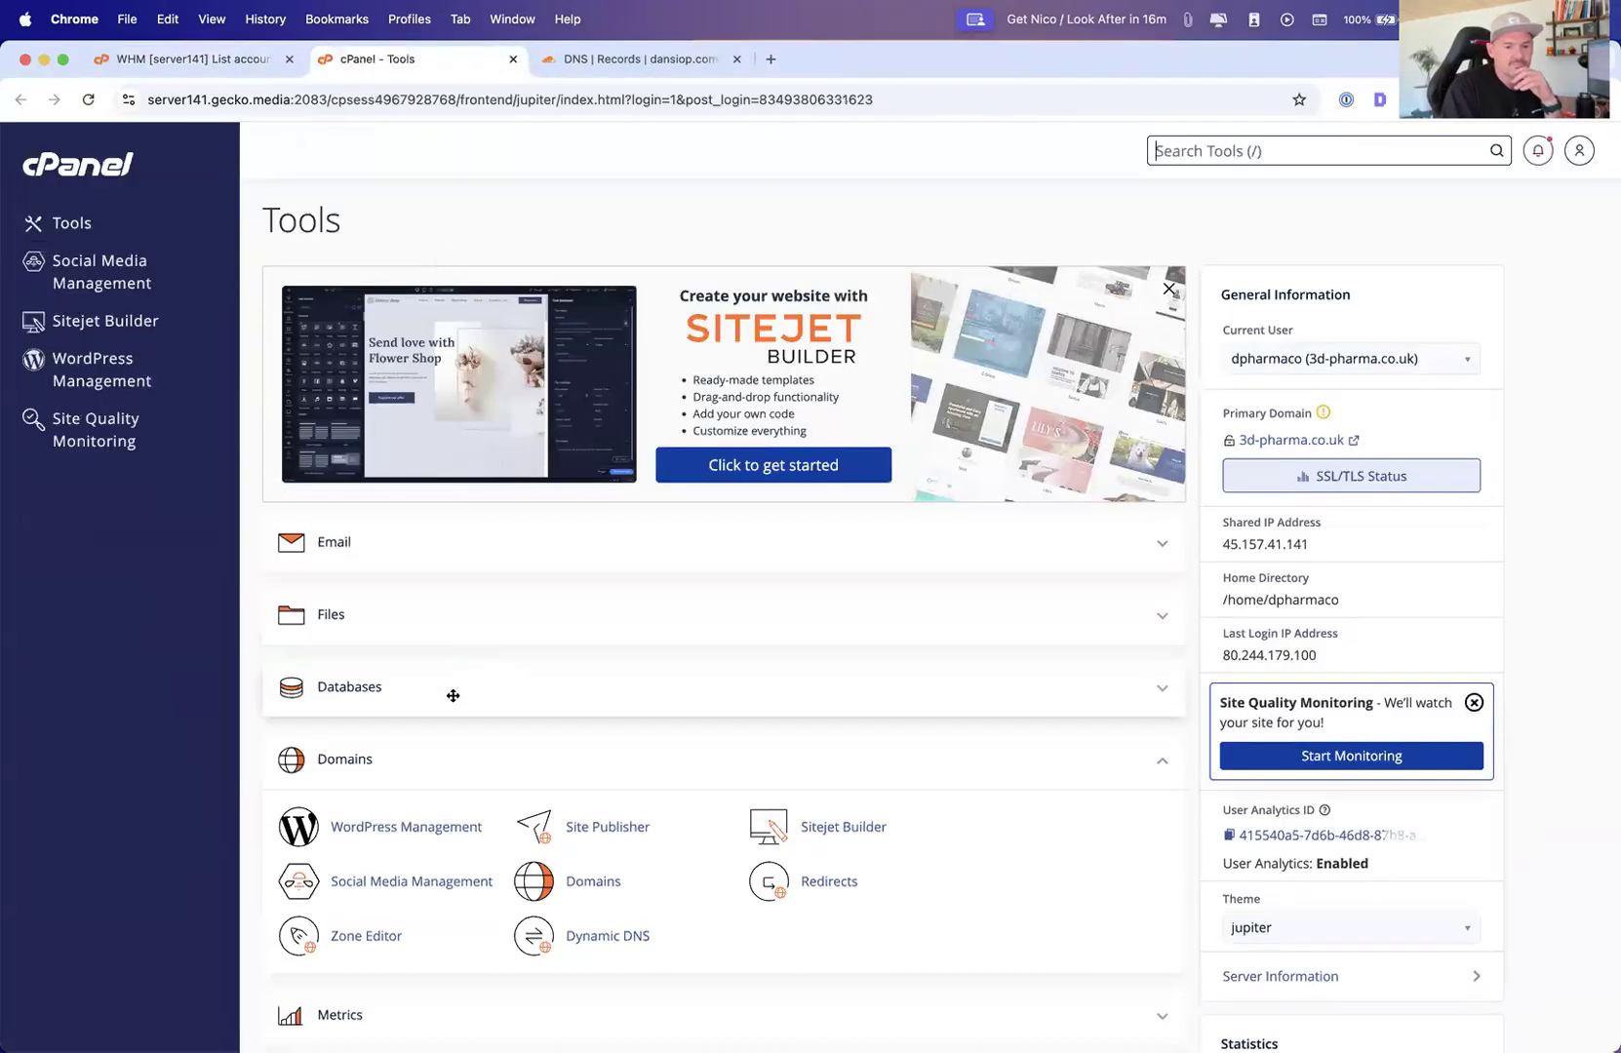
Collapse the Domains section, expand Files, and open the Backup tool for the 3d-pharma.co.uk account
scroll(452, 695, "down", 3)
scroll(449, 702, "up", 1)
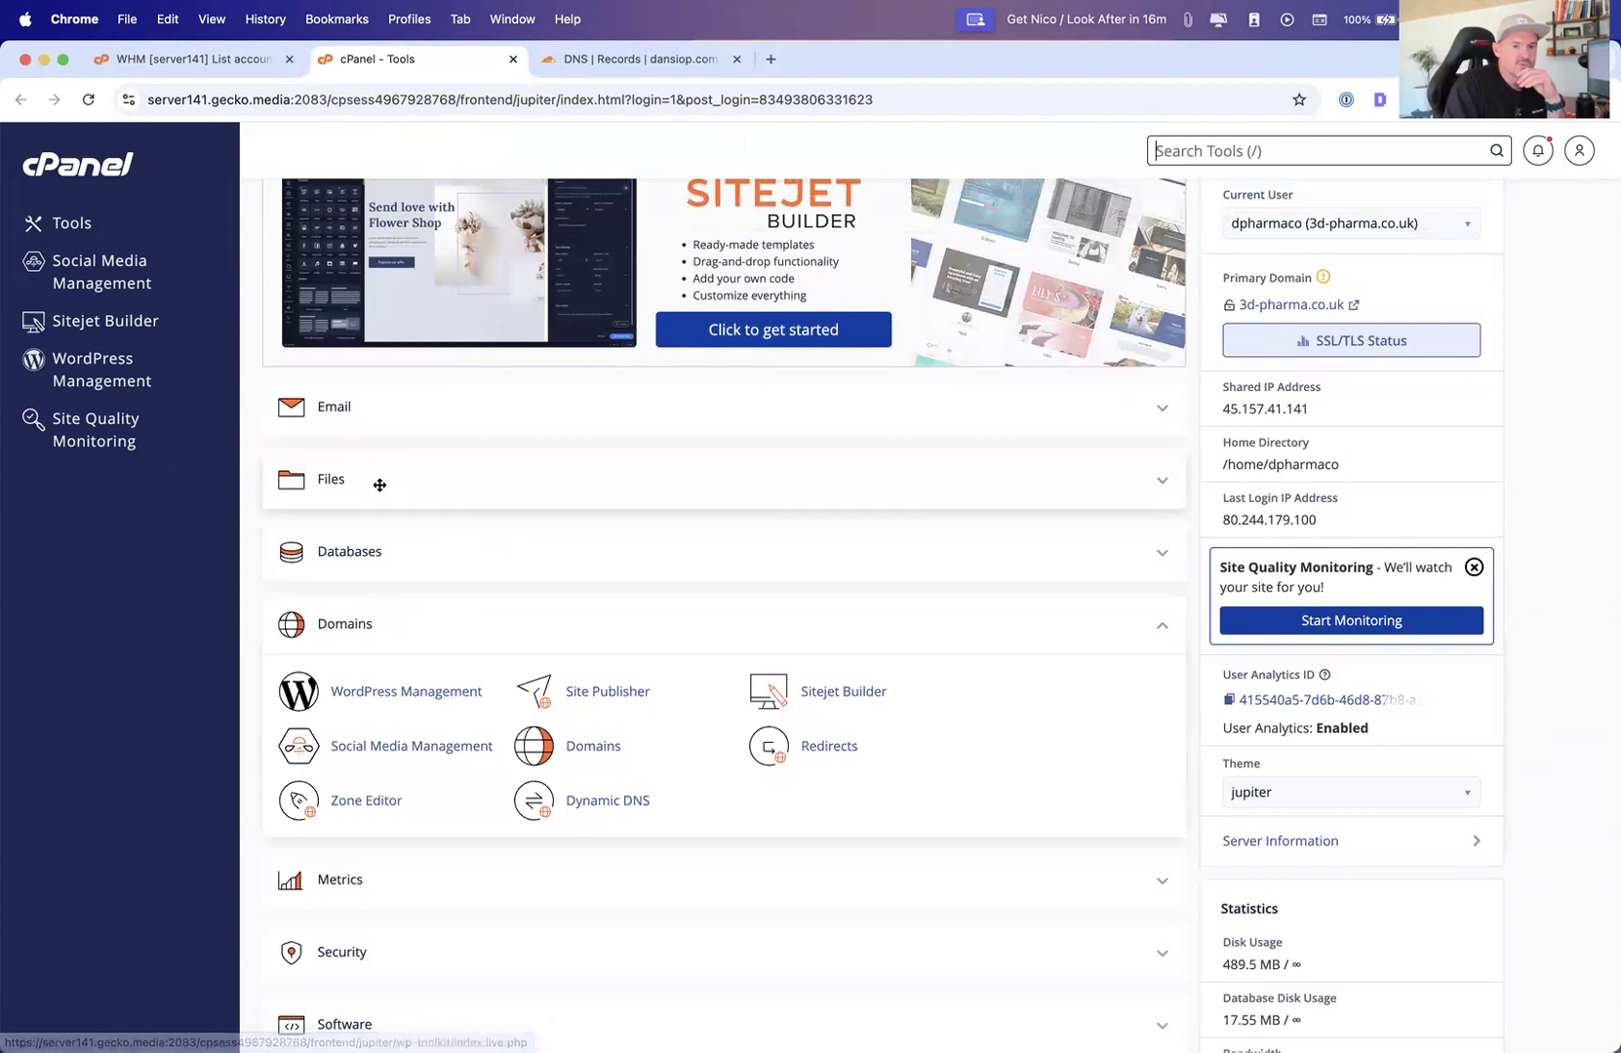
scroll(463, 575, "down", 1)
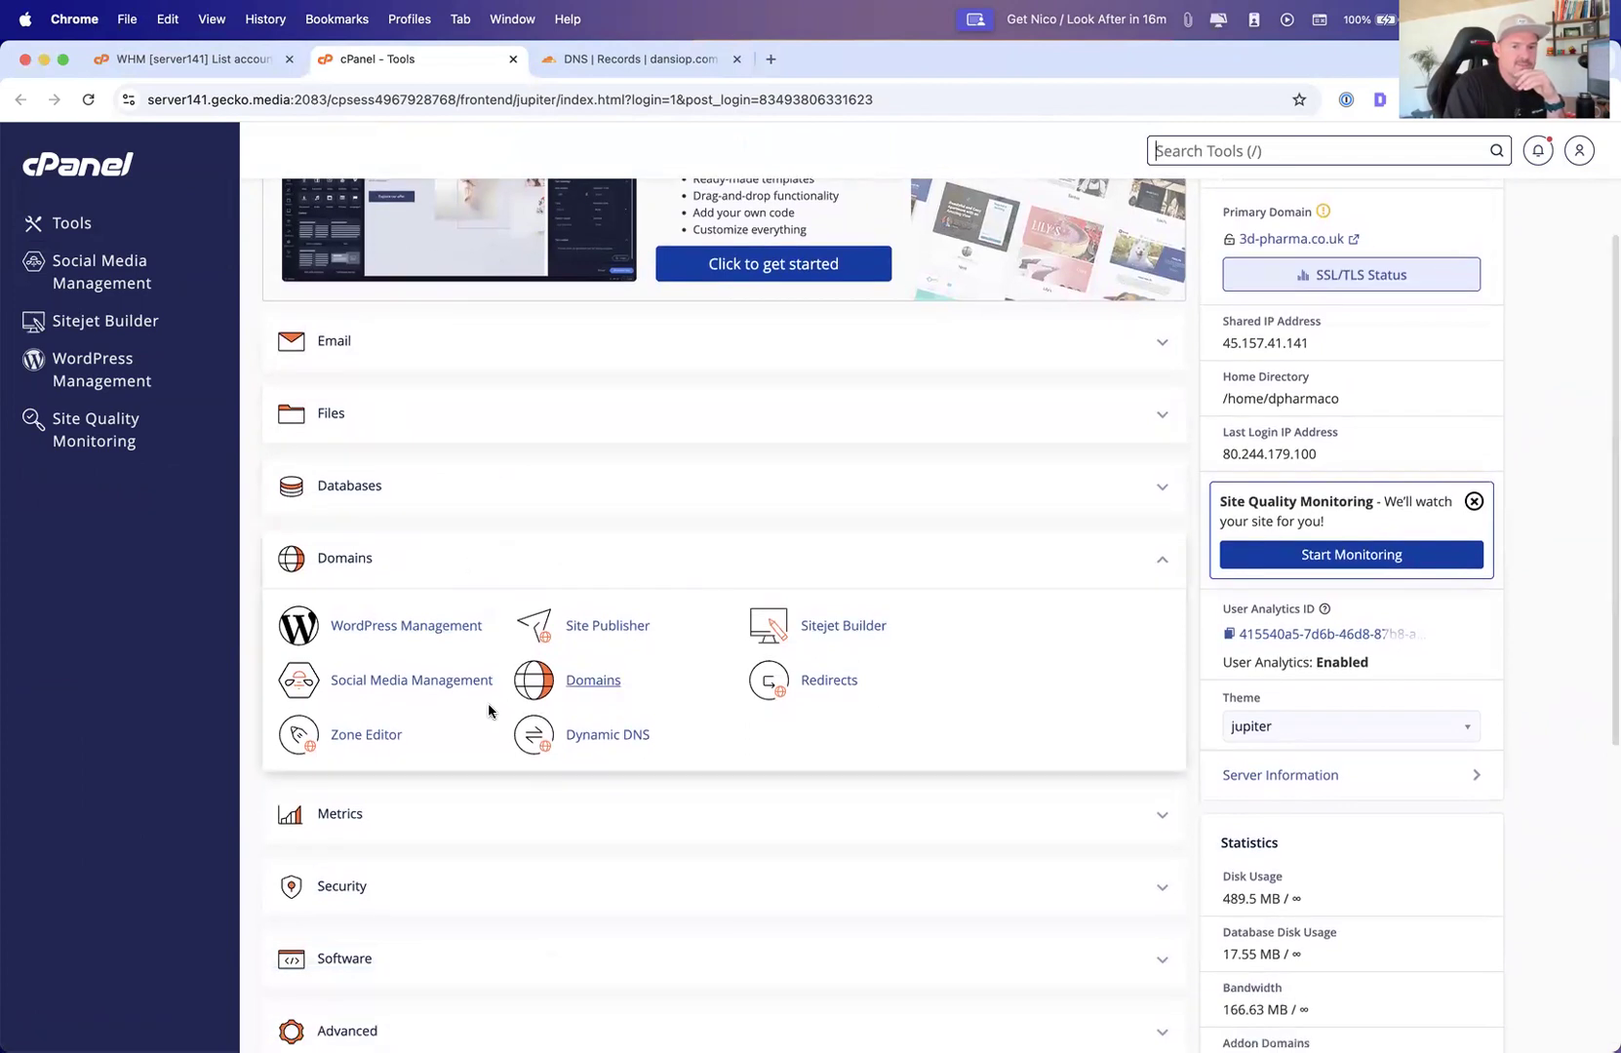
left_click_drag(503, 565, 565, 536)
left_click(1180, 557)
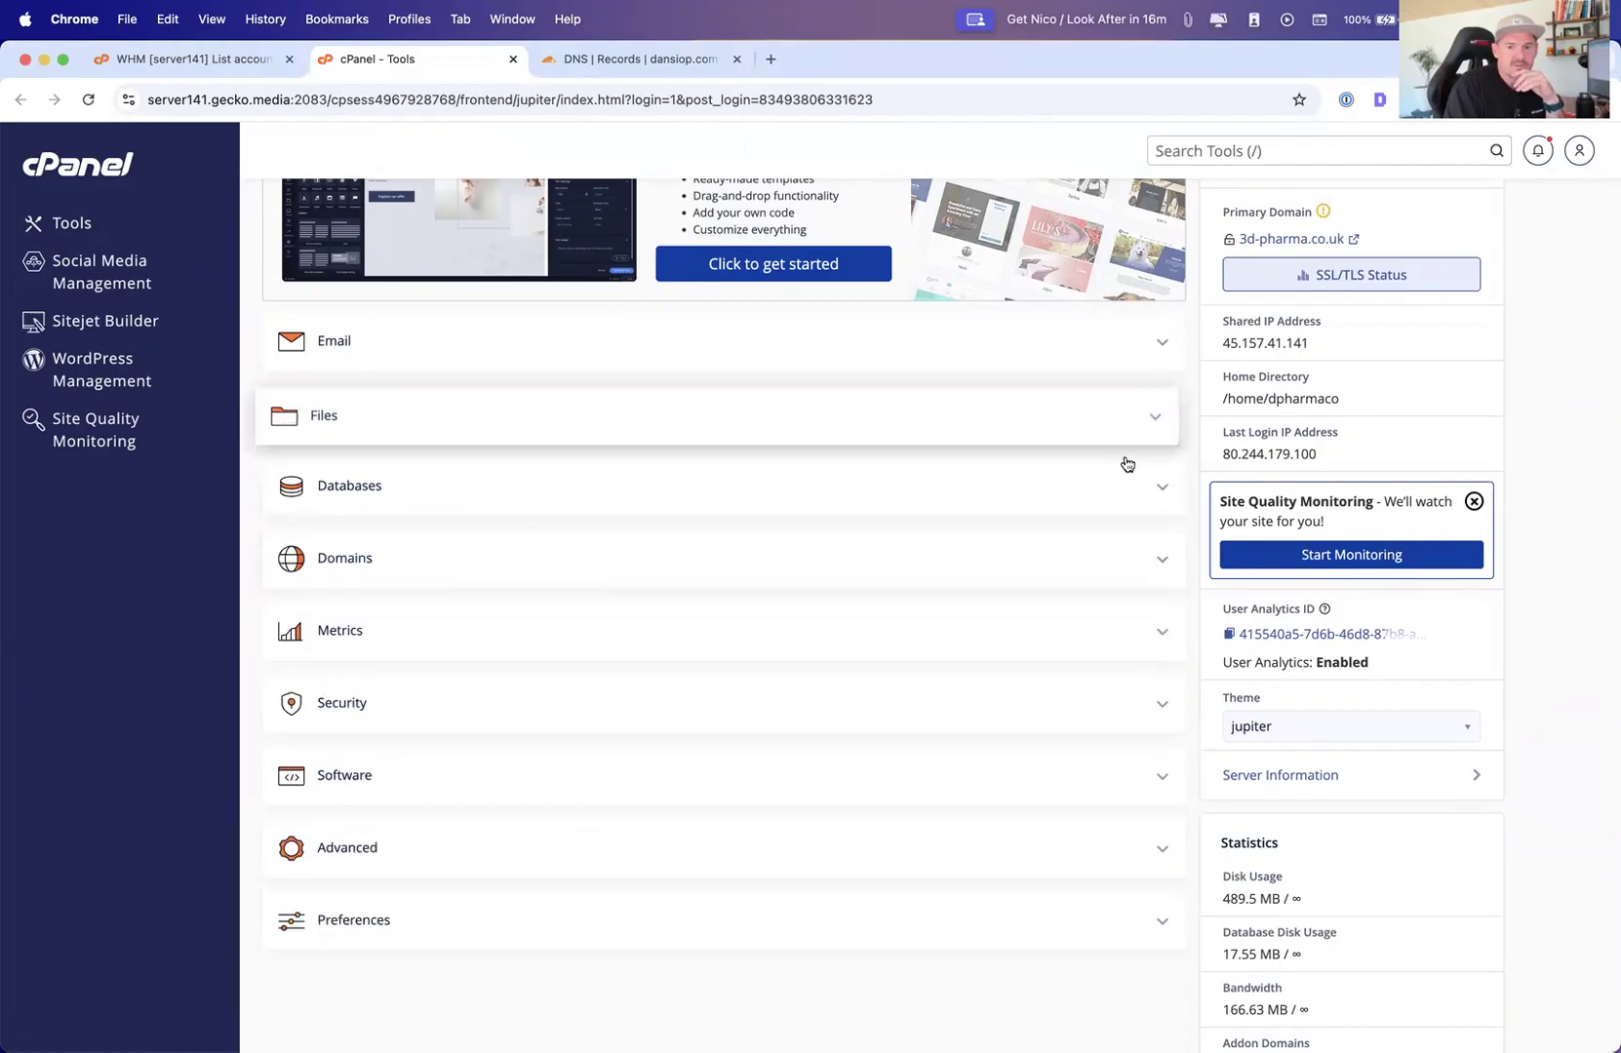
left_click(1150, 419)
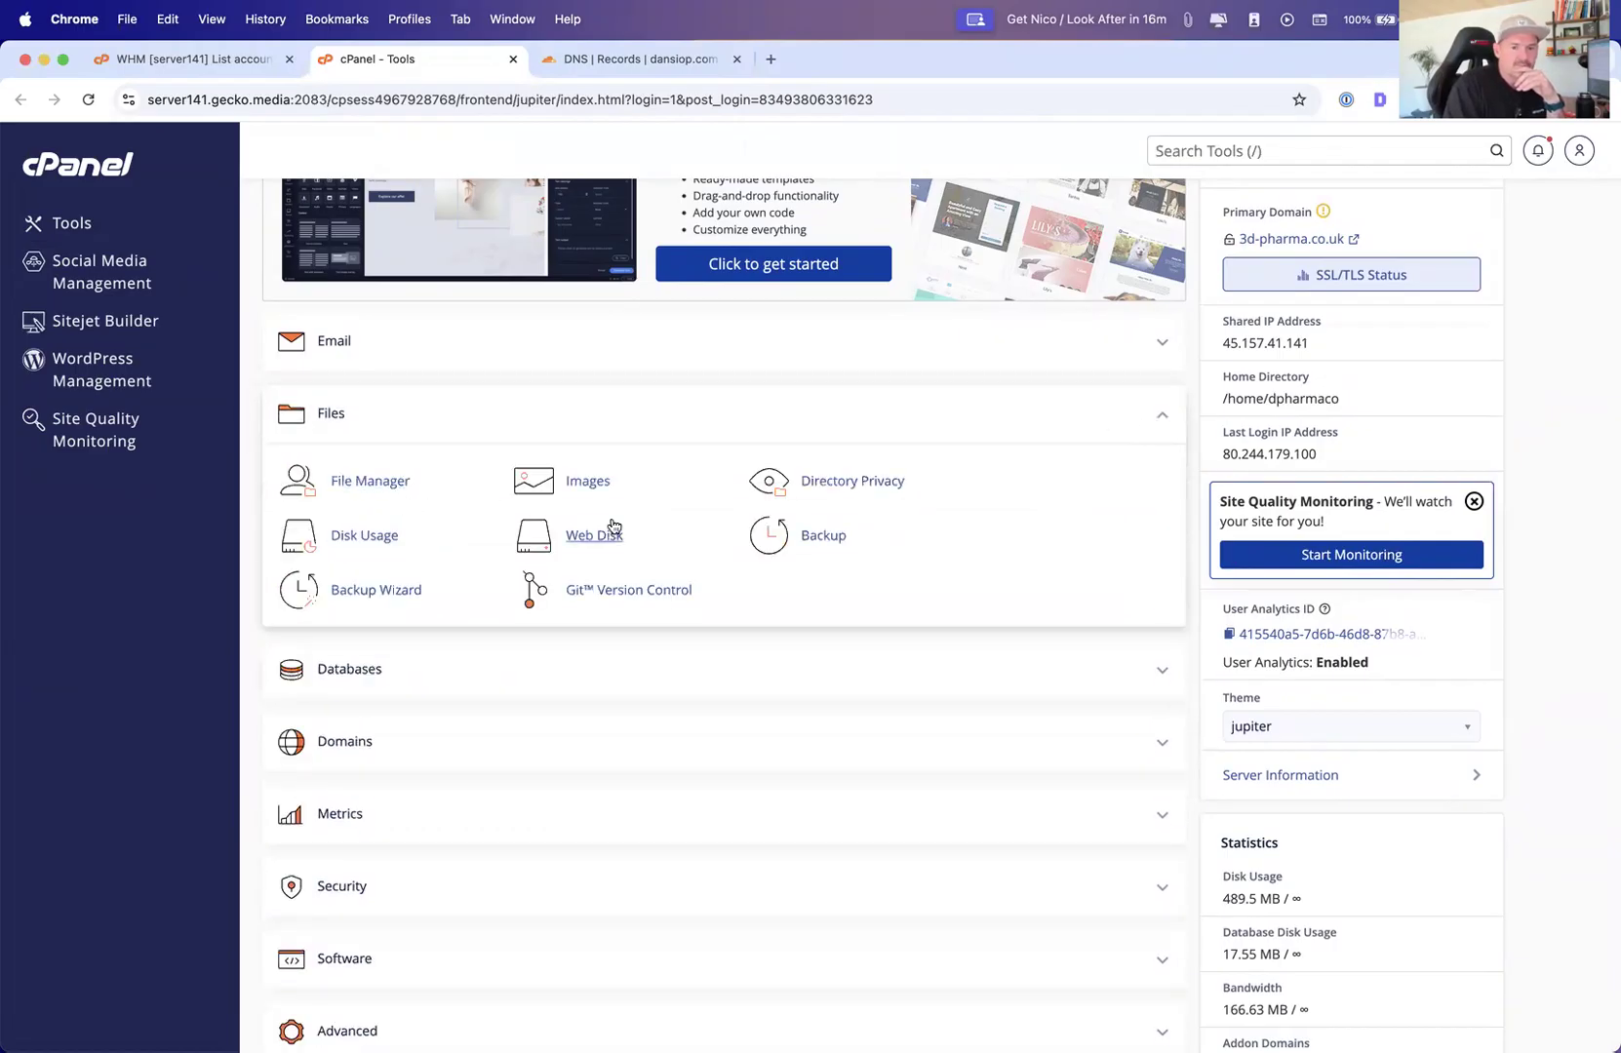
left_click(823, 536)
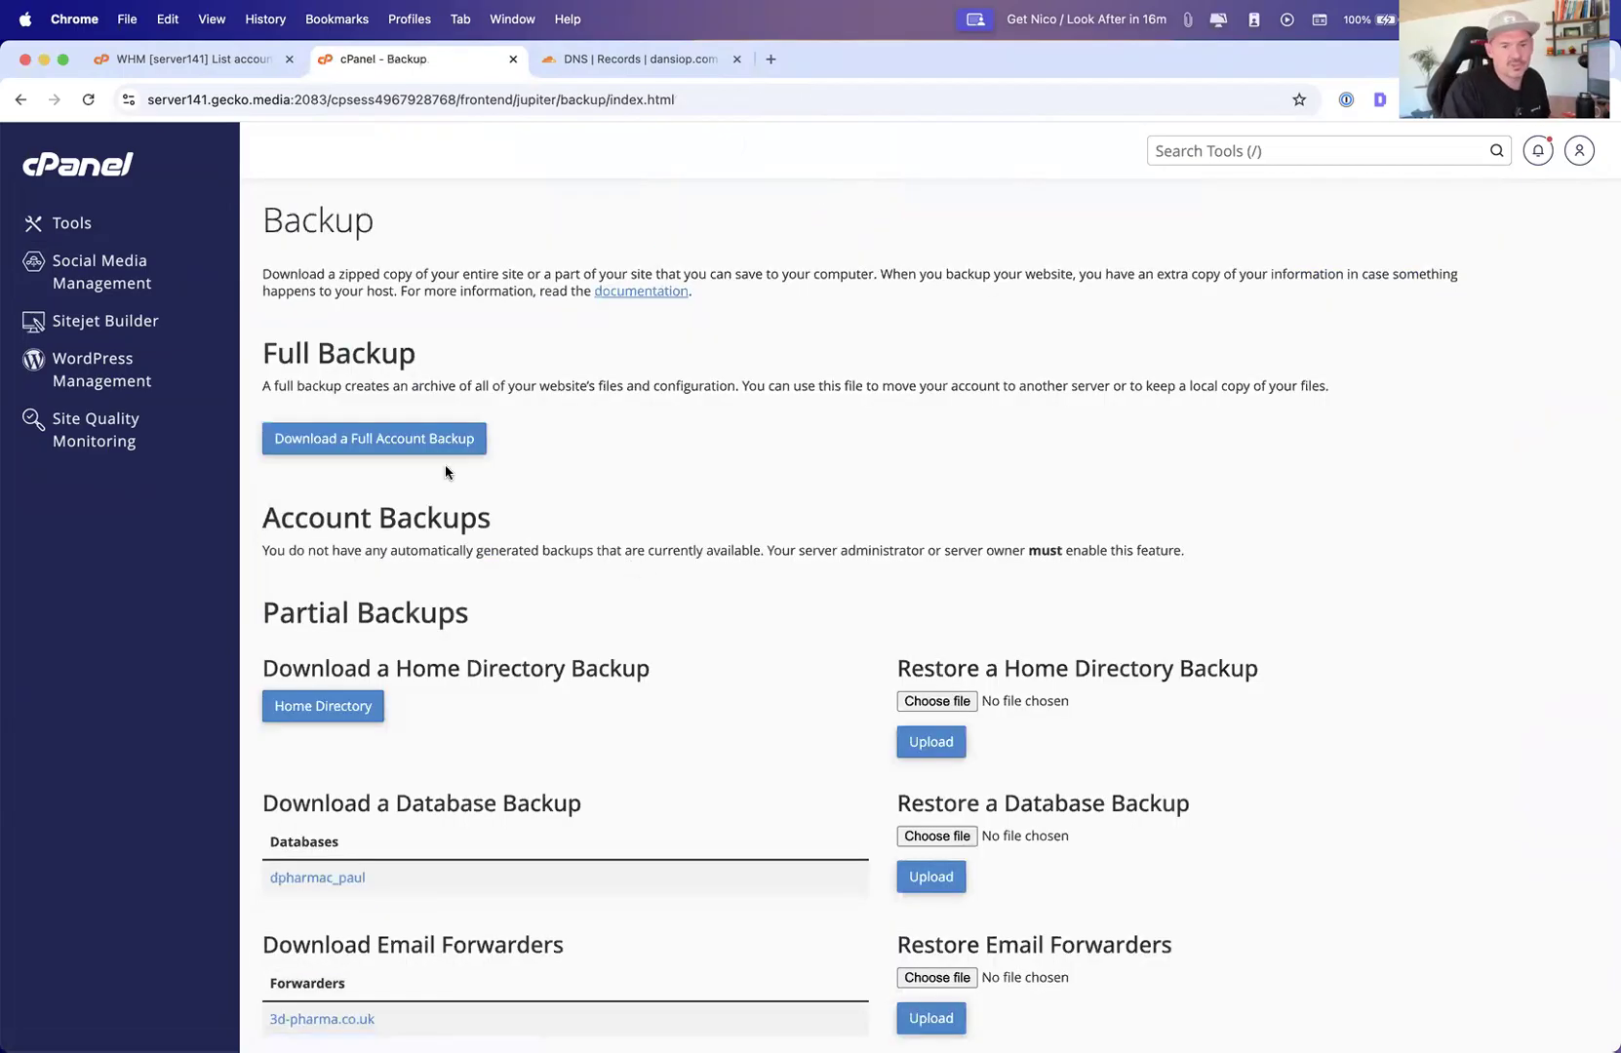
Scroll through this account's Backup page, including the database, email forwarder and filter backup options
scroll(394, 568, "down", 3)
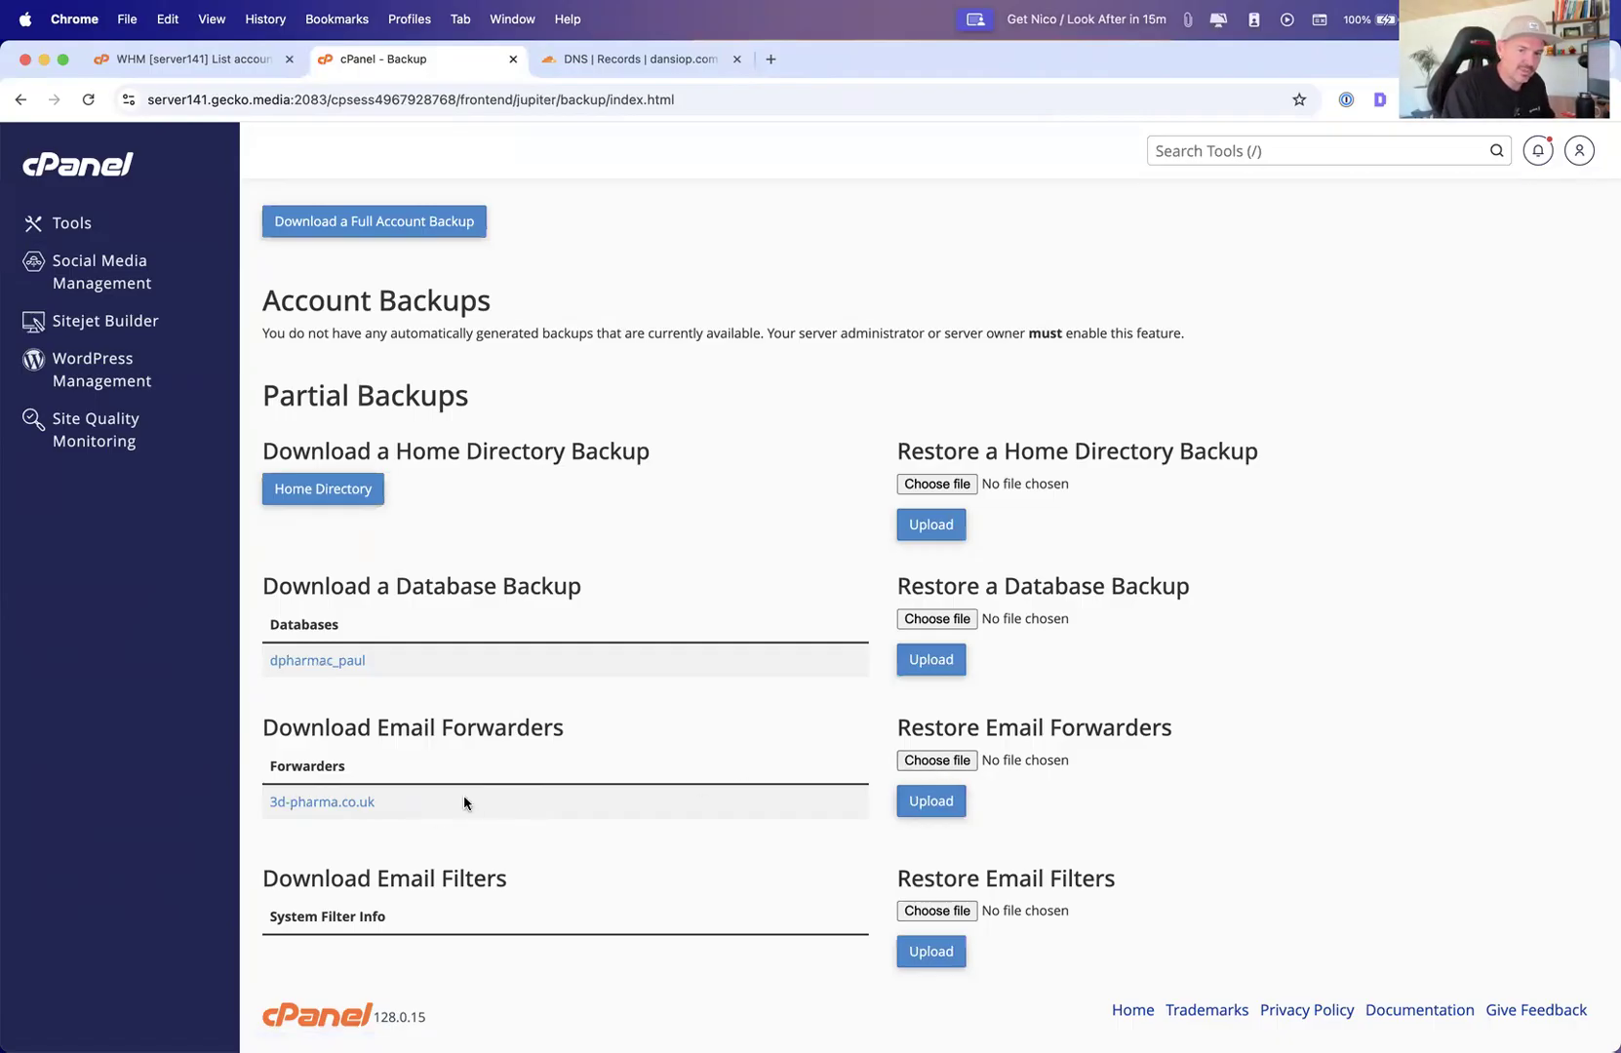
scroll(873, 731, "up", 1)
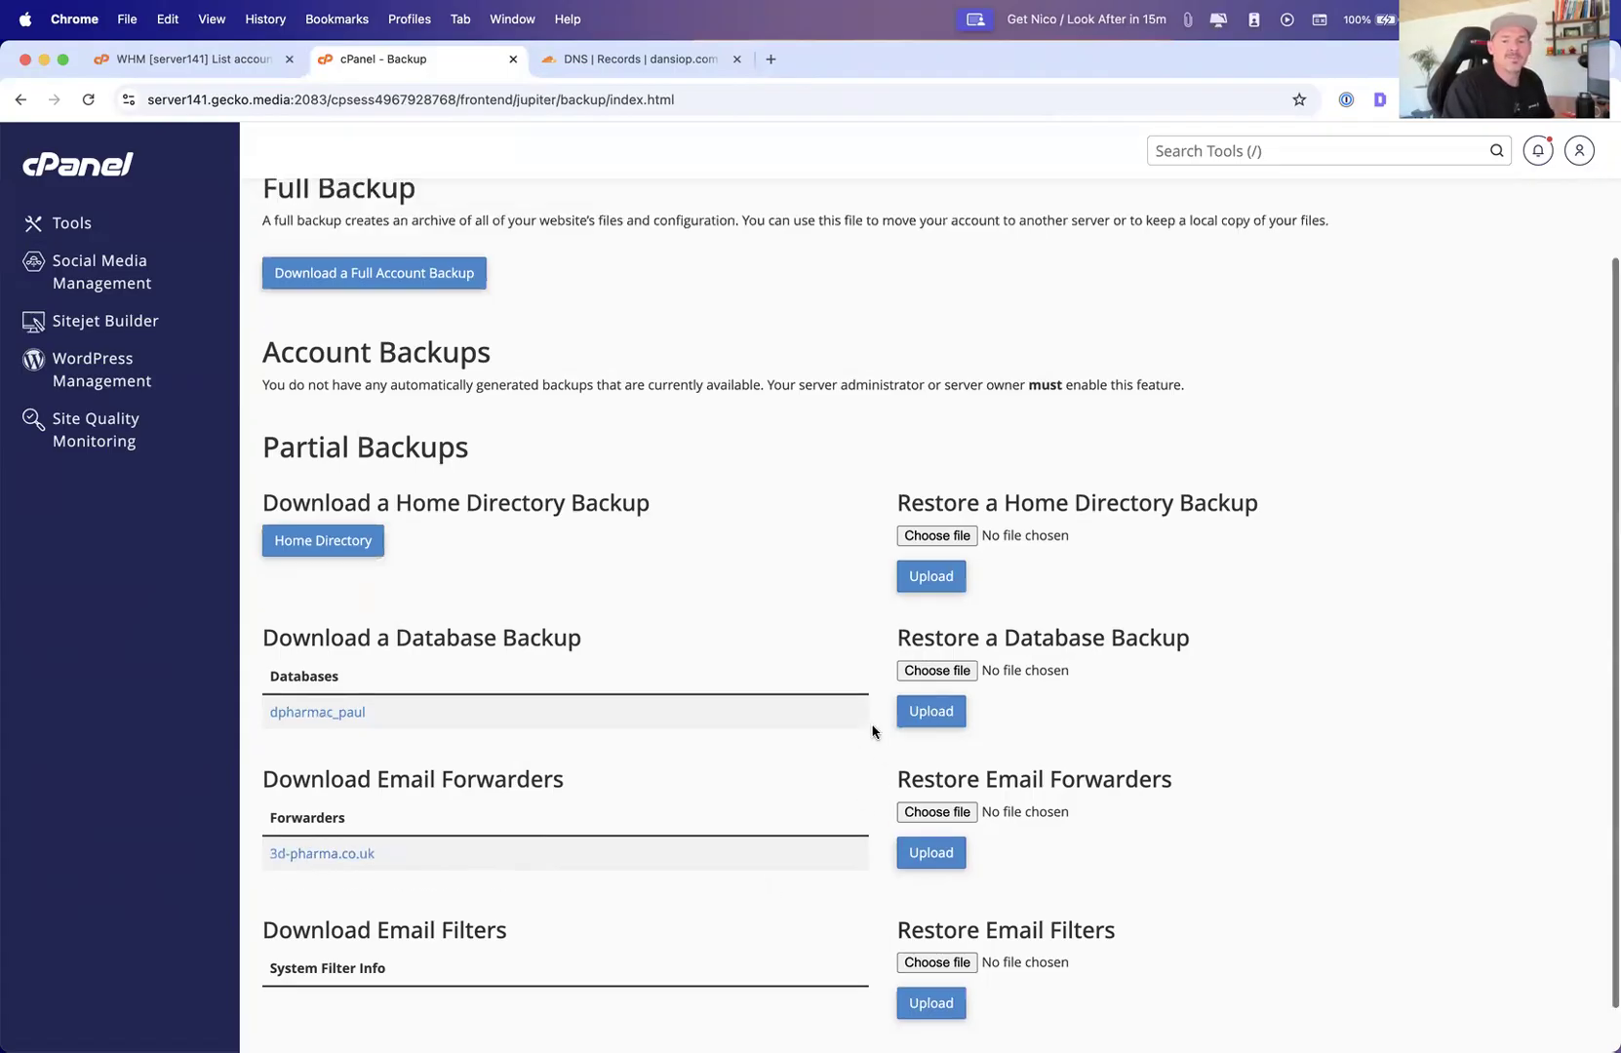
scroll(858, 722, "up", 3)
scroll(860, 714, "down", 3)
scroll(866, 719, "up", 3)
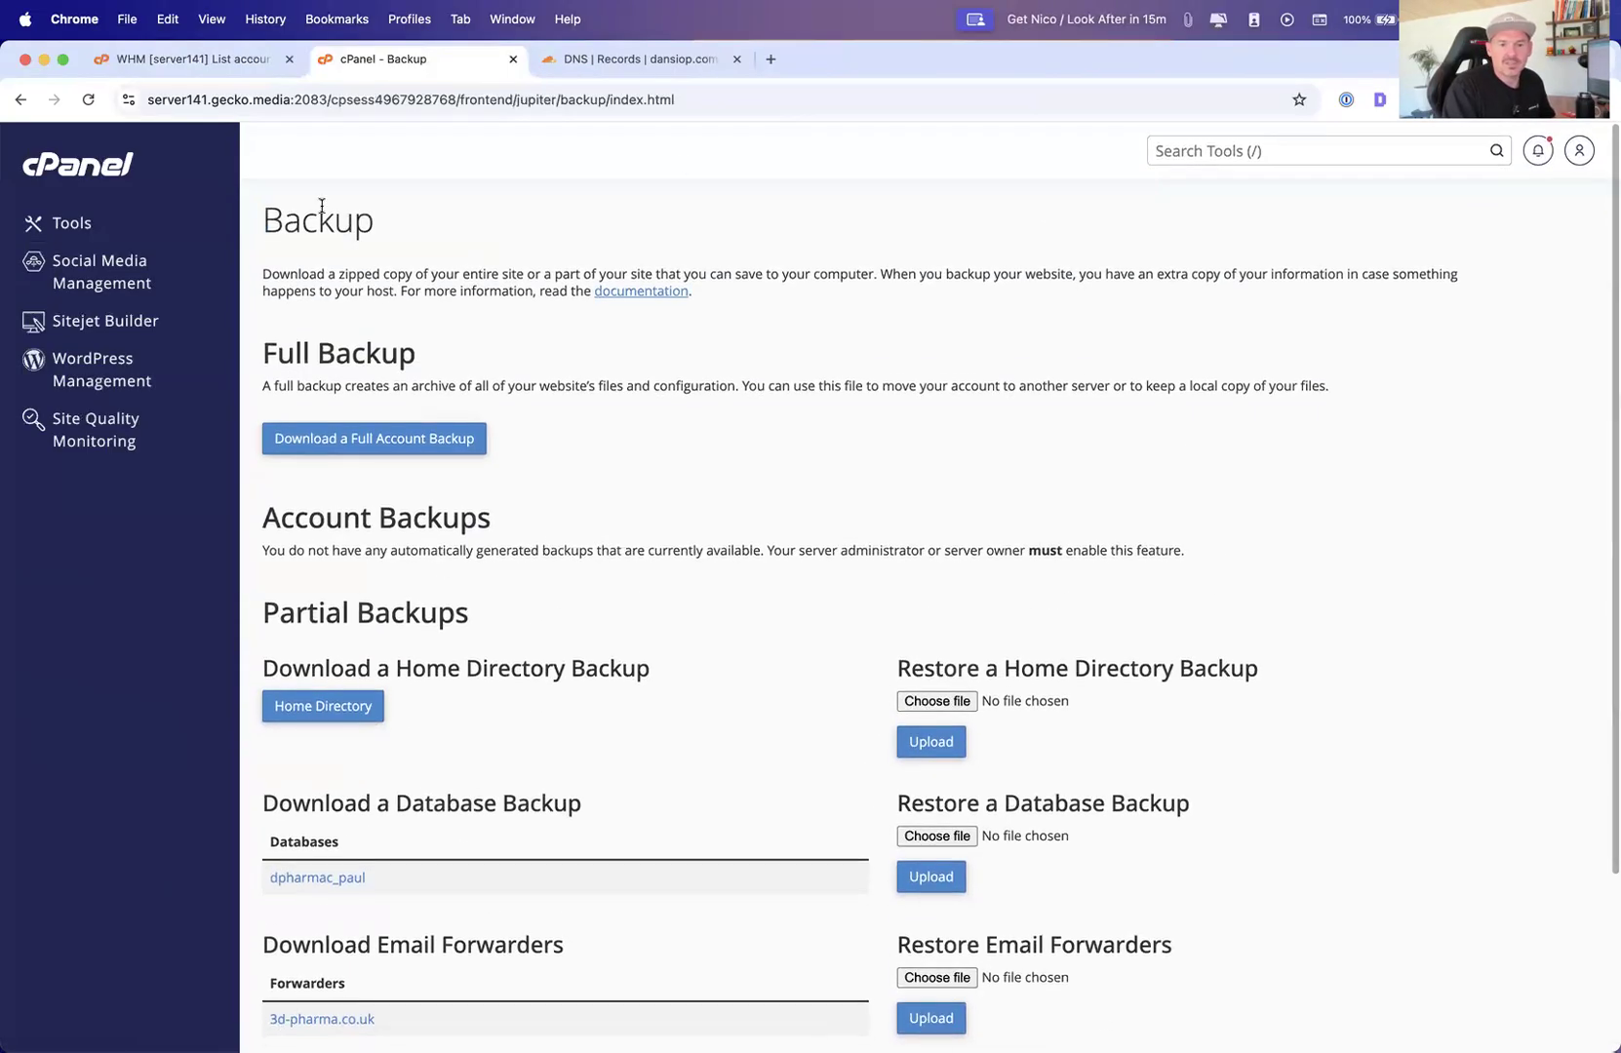
Open the Backup Wizard from Tools, step into Back Up, then go back and return to Tools
left_click(71, 223)
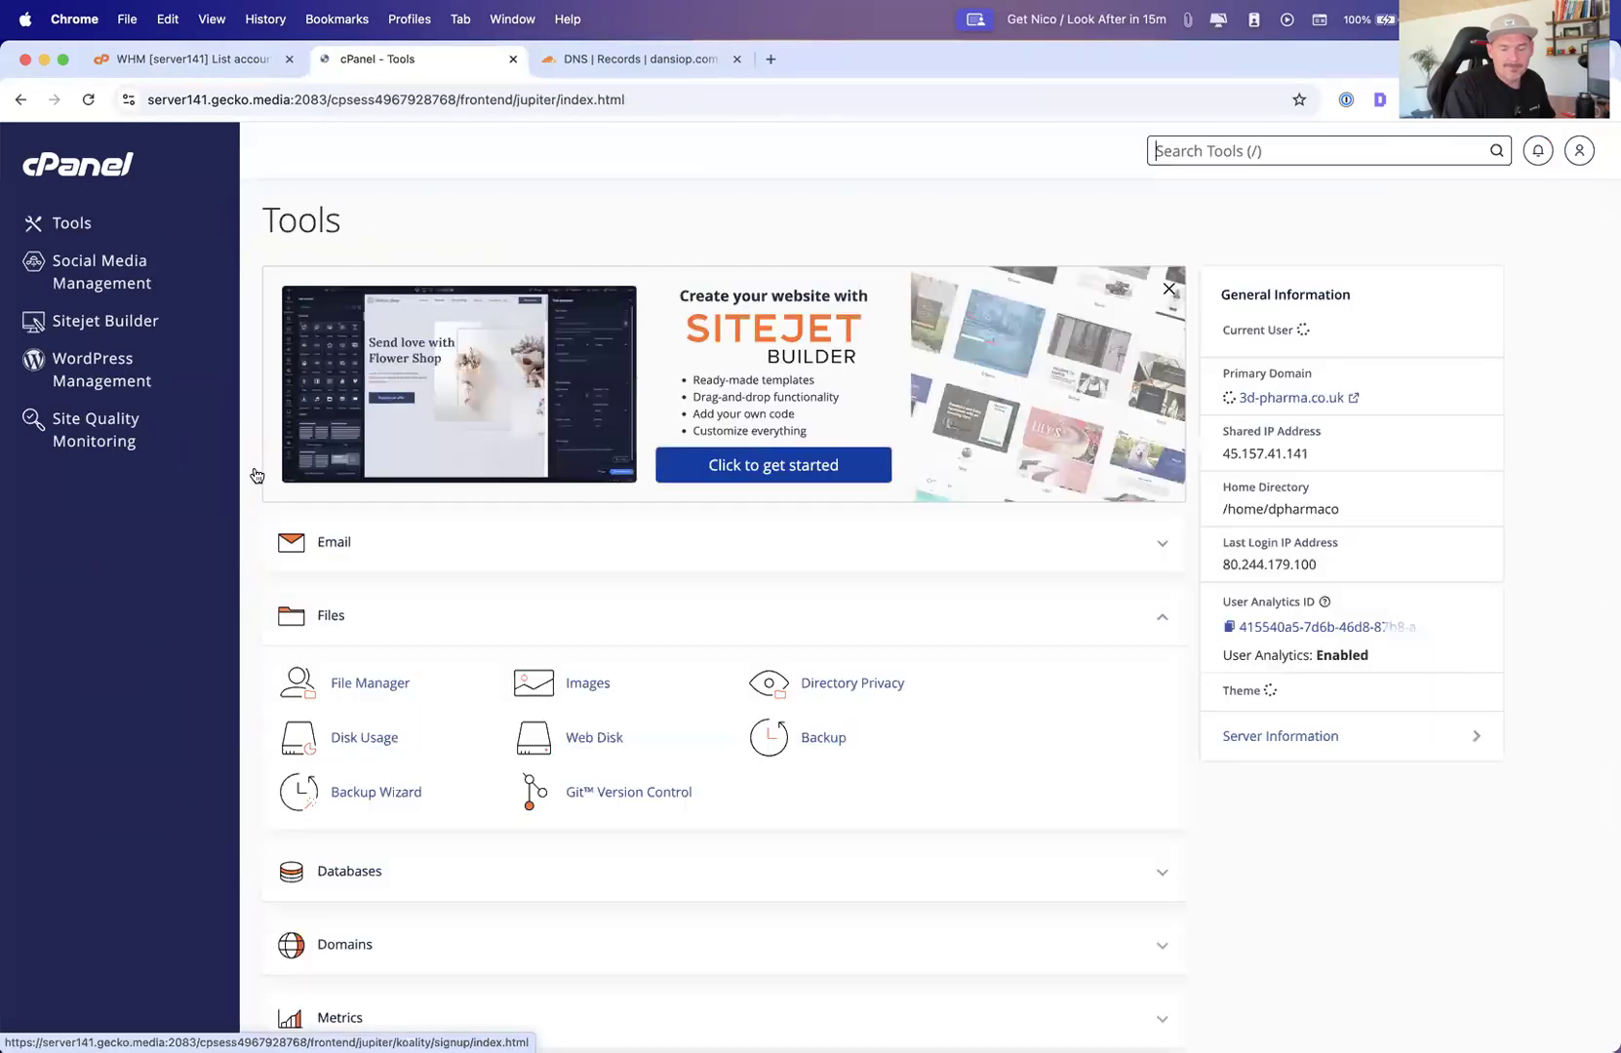
scroll(724, 705, "down", 3)
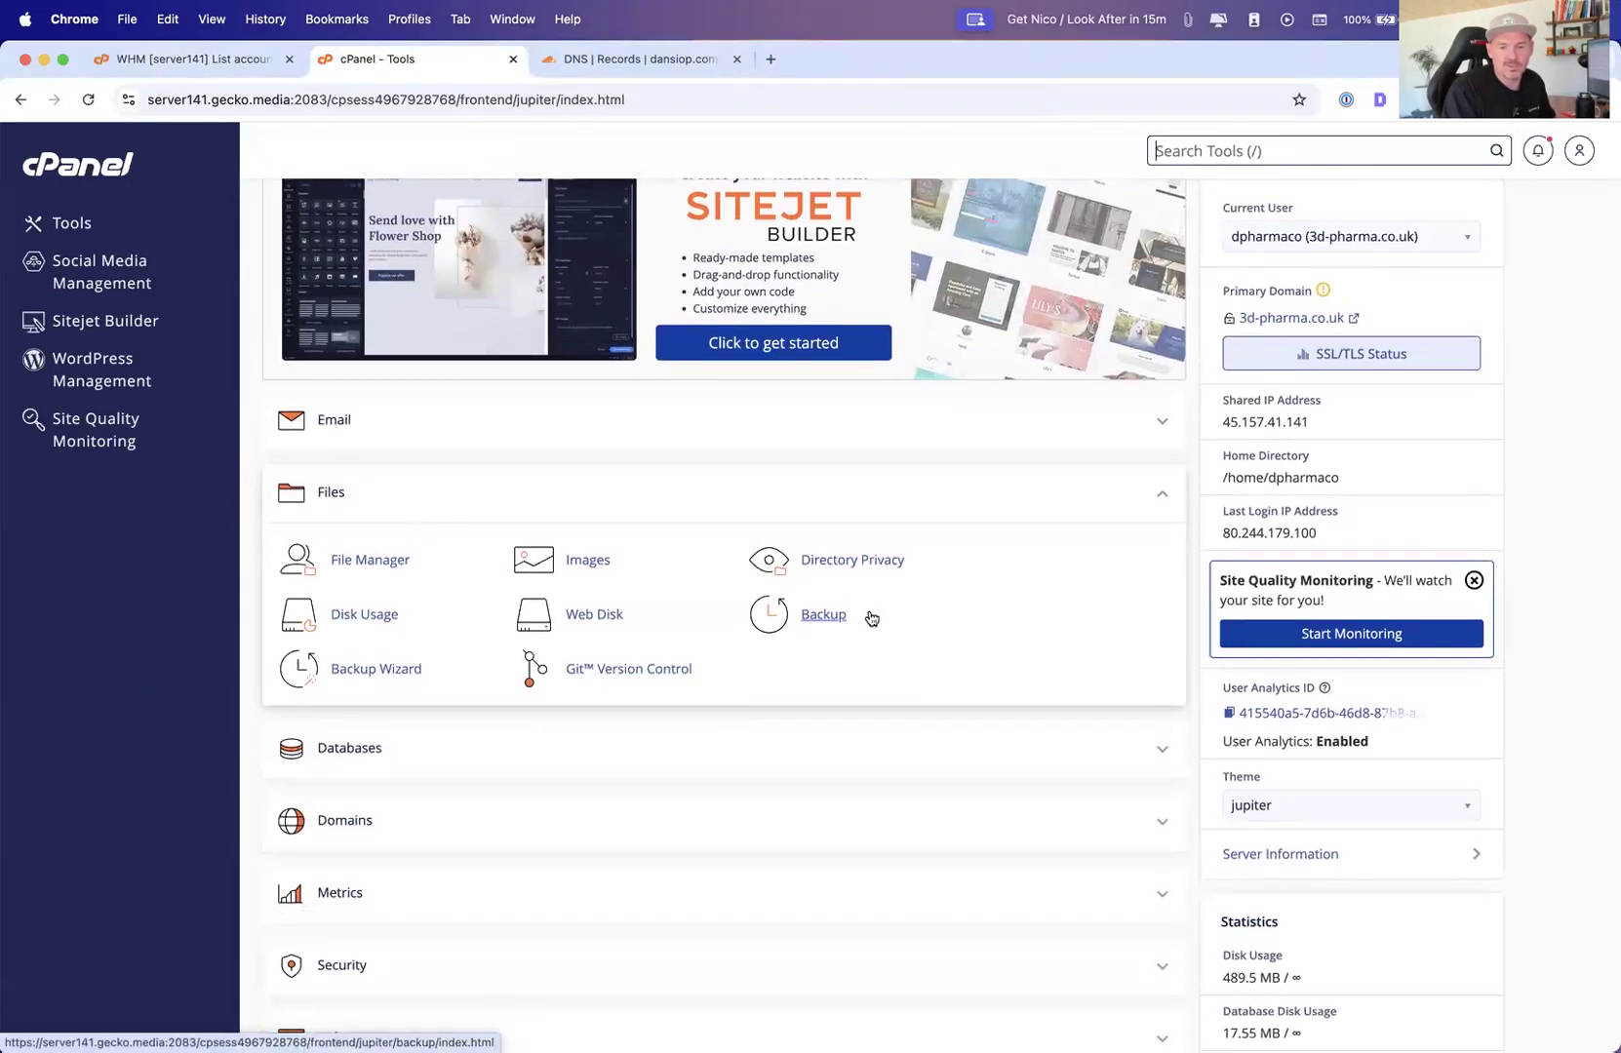
left_click(372, 672)
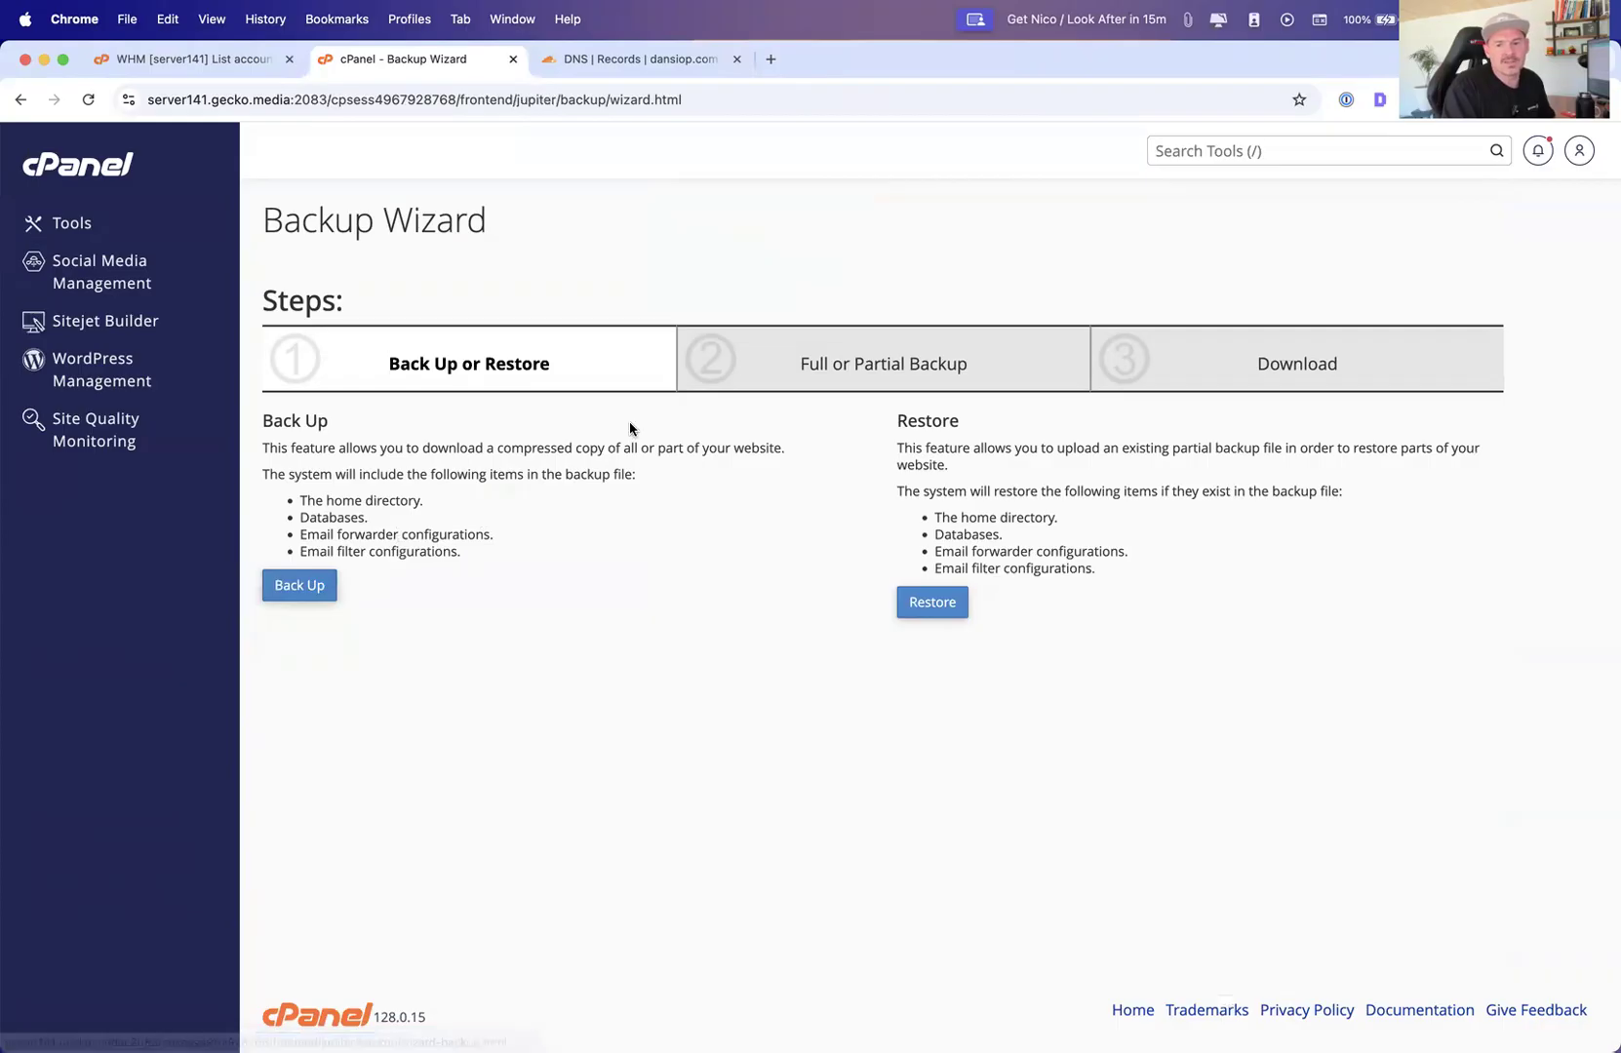
left_click(290, 595)
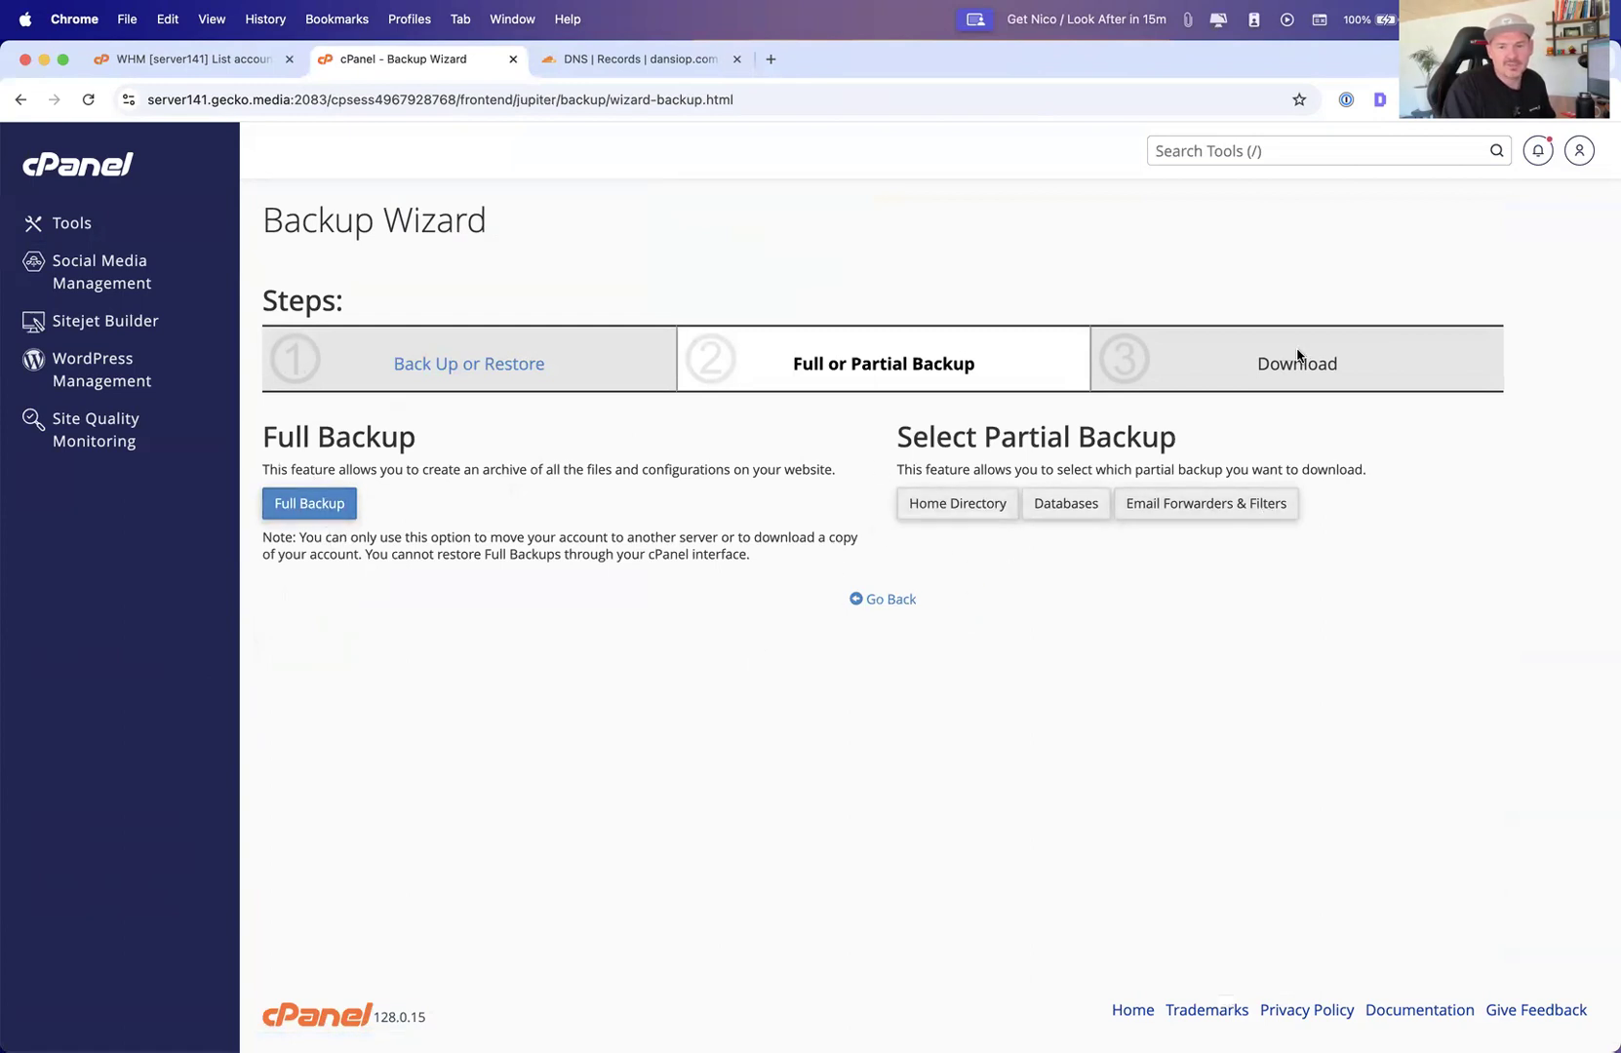
left_click(860, 601)
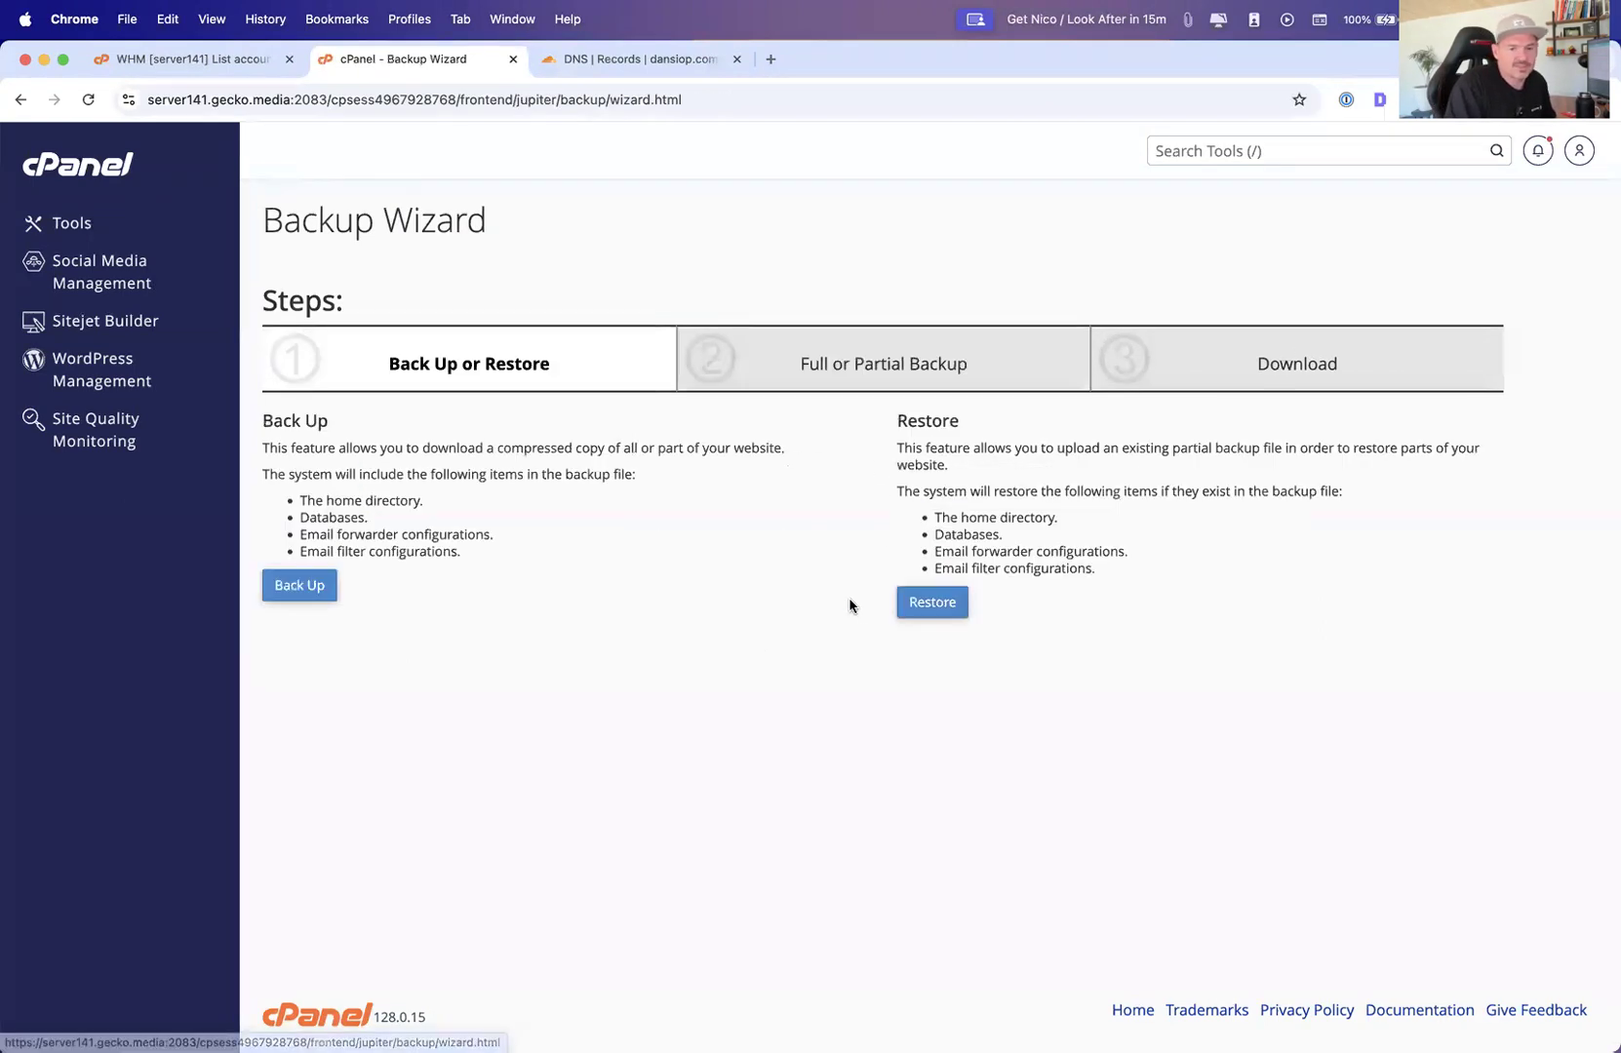
left_click(80, 225)
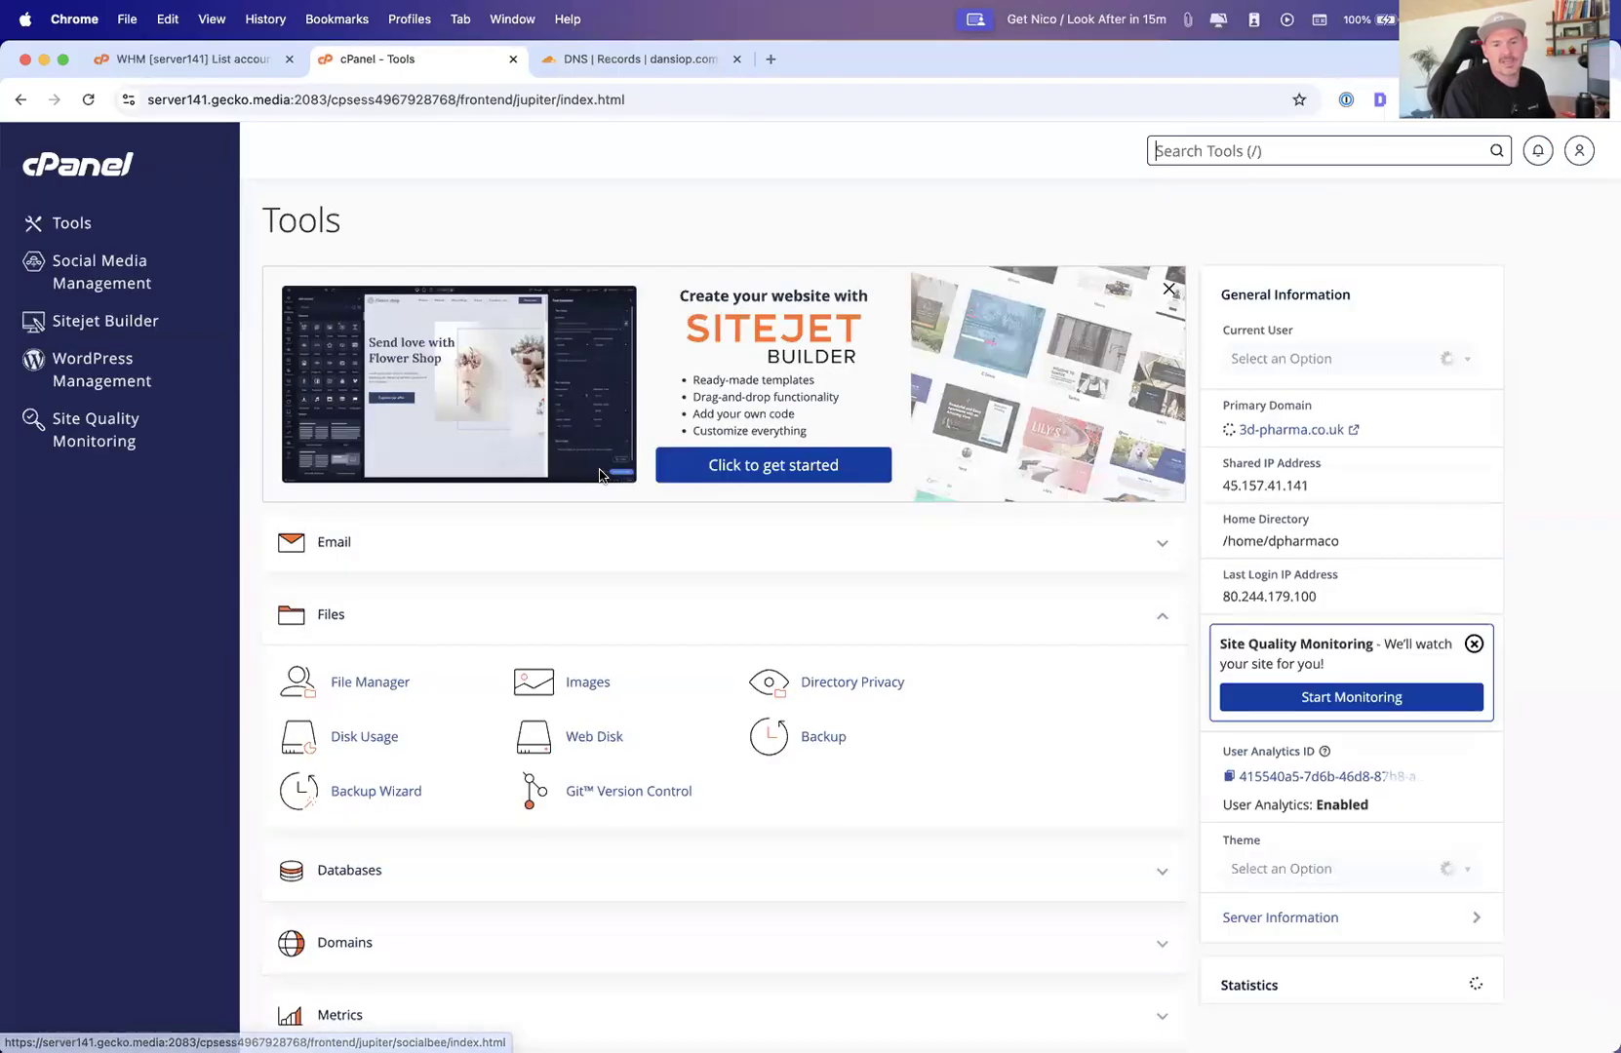
Switch to the slideshow, advance through the Managing Databases points to Export/Import, and exit it
key("super+Tab")
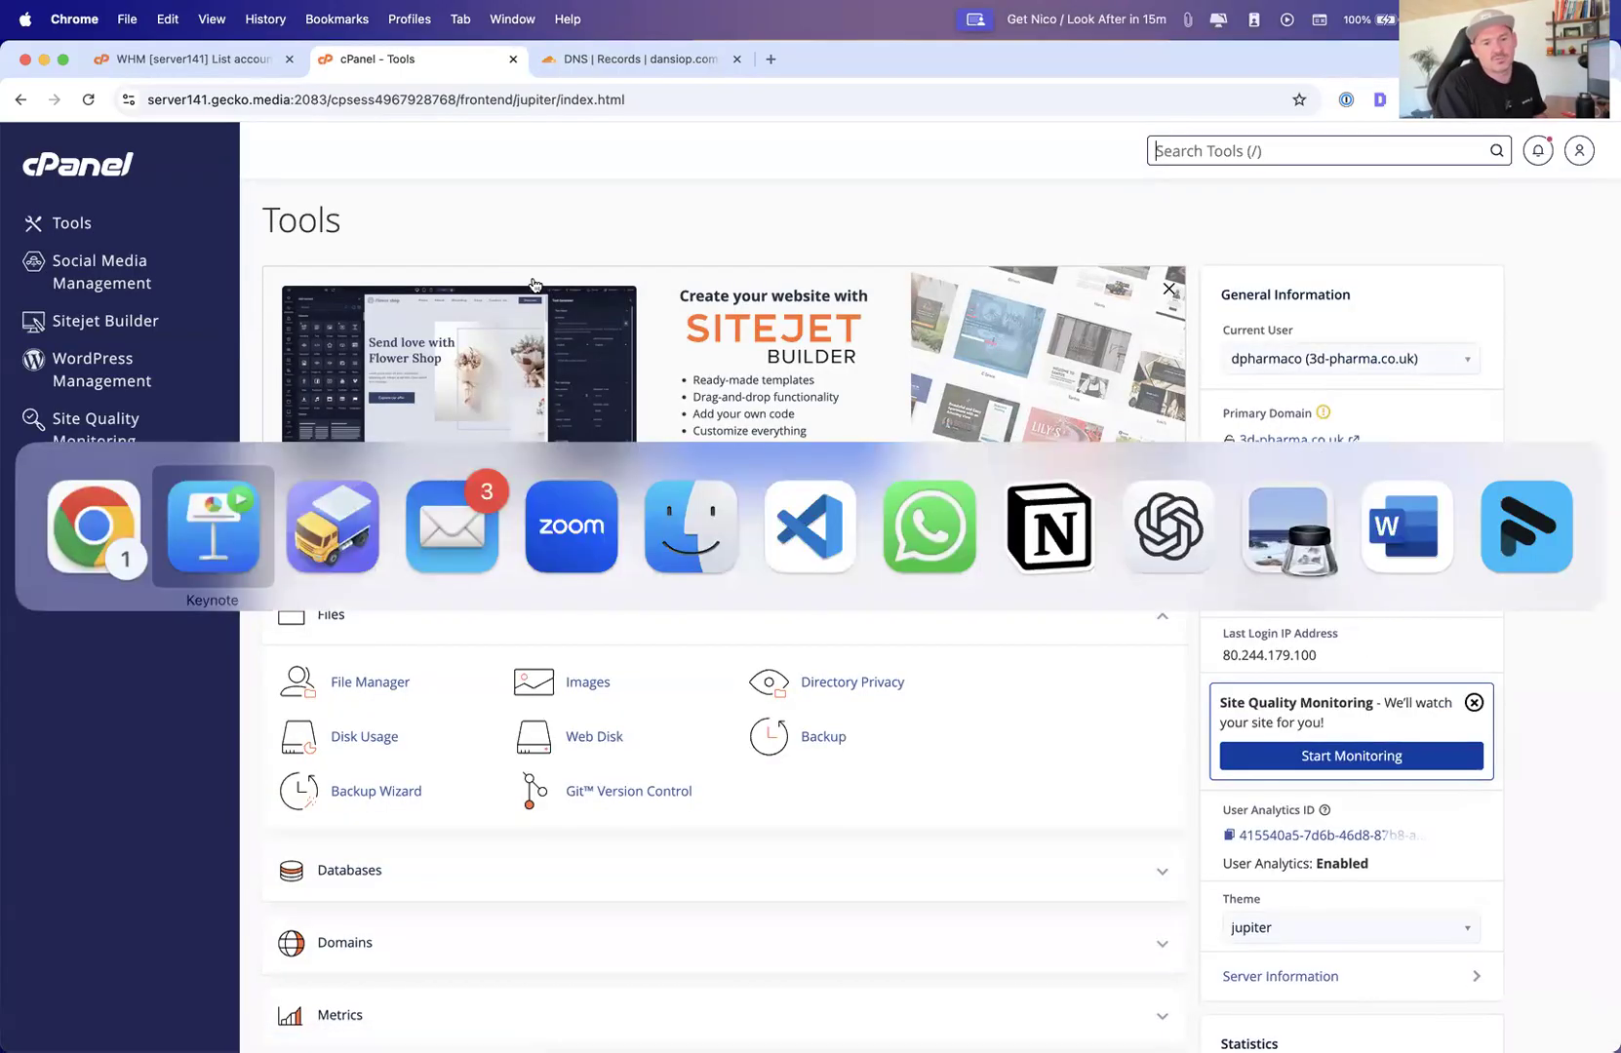
key("Escape")
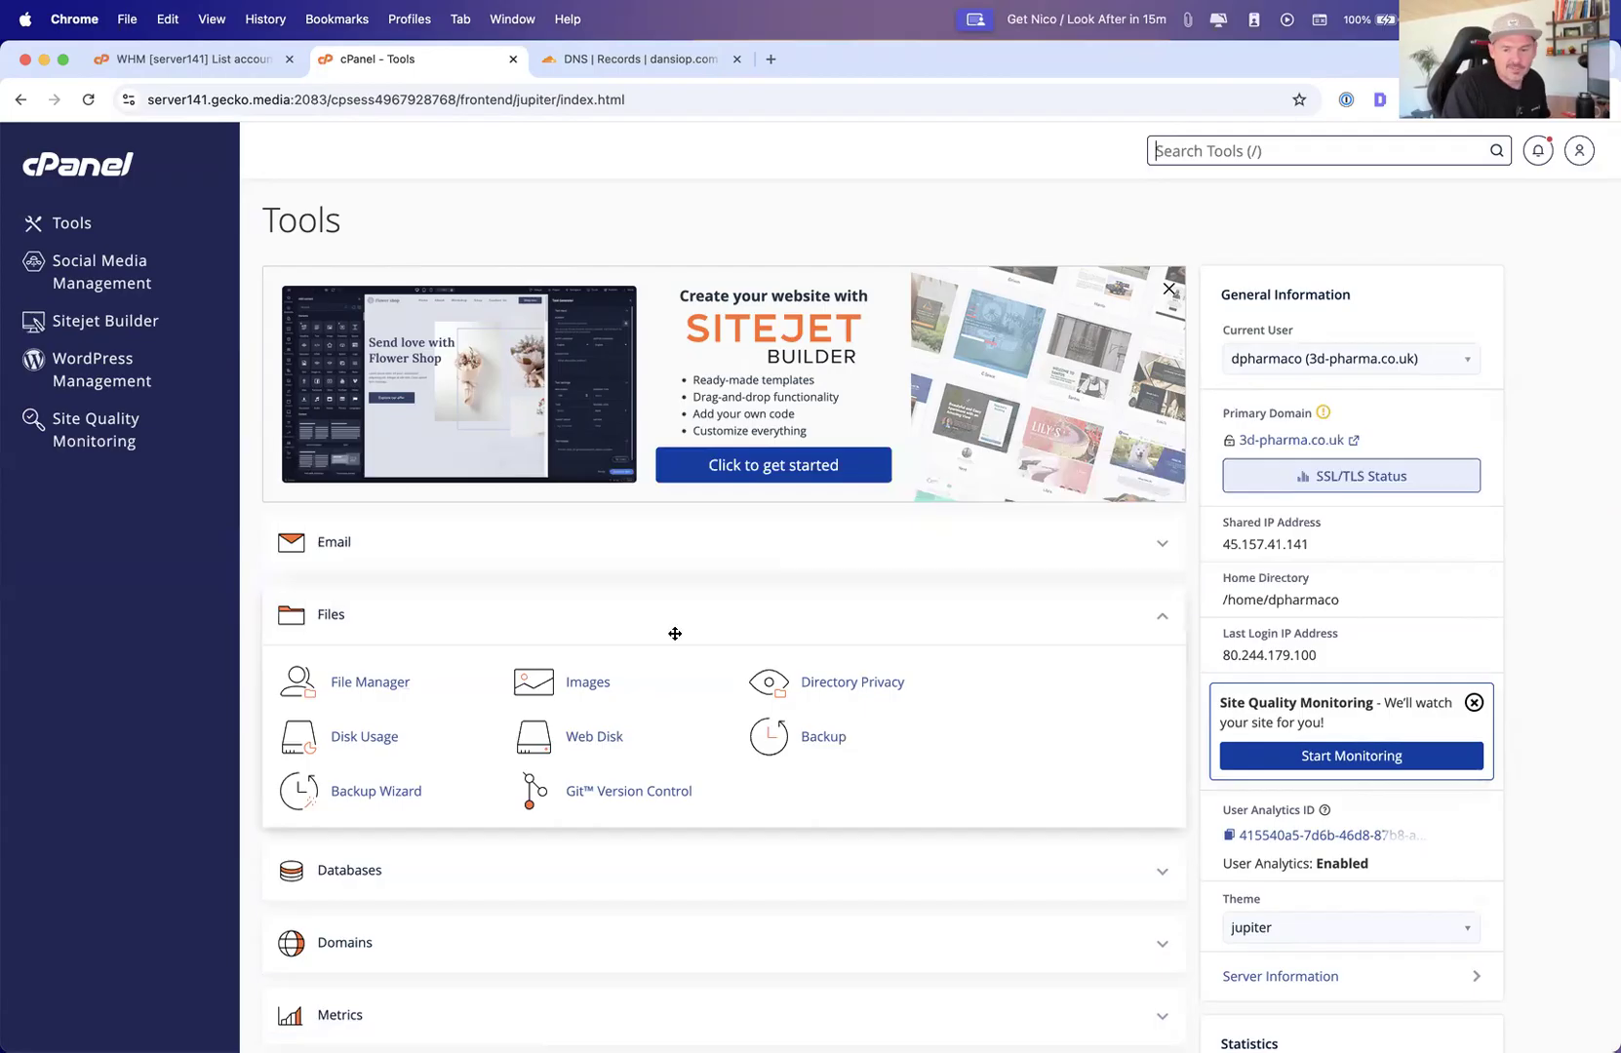
key("super+Tab")
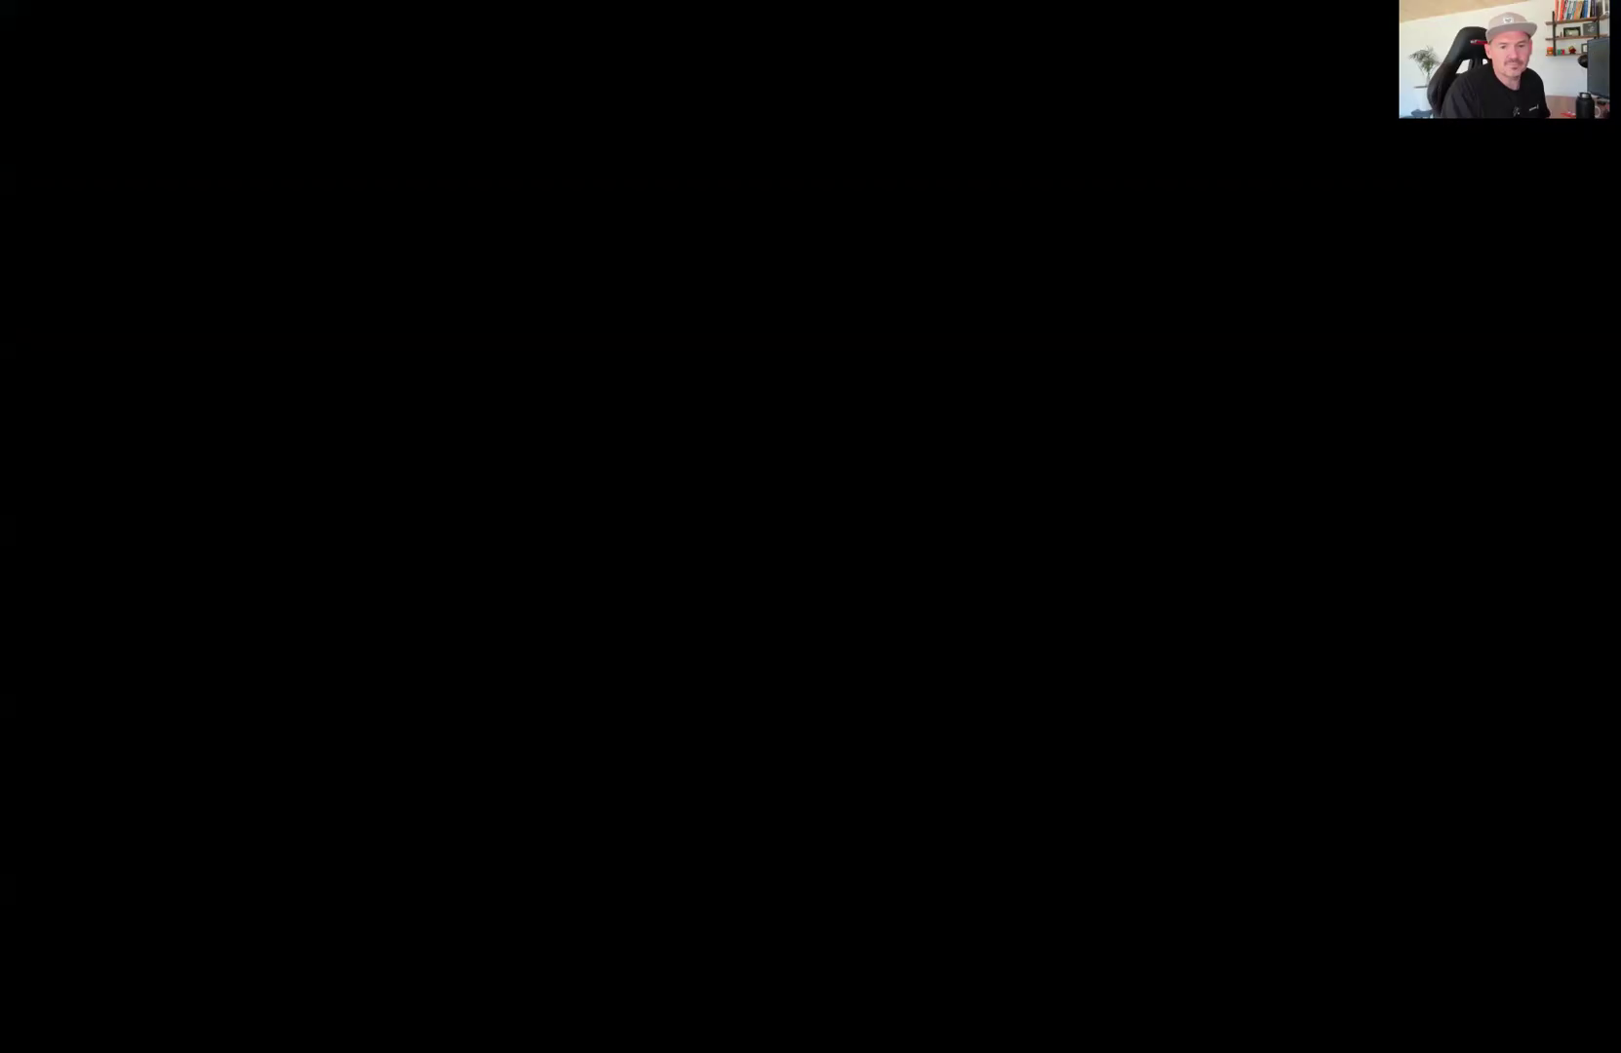
key("Right")
key("Right")
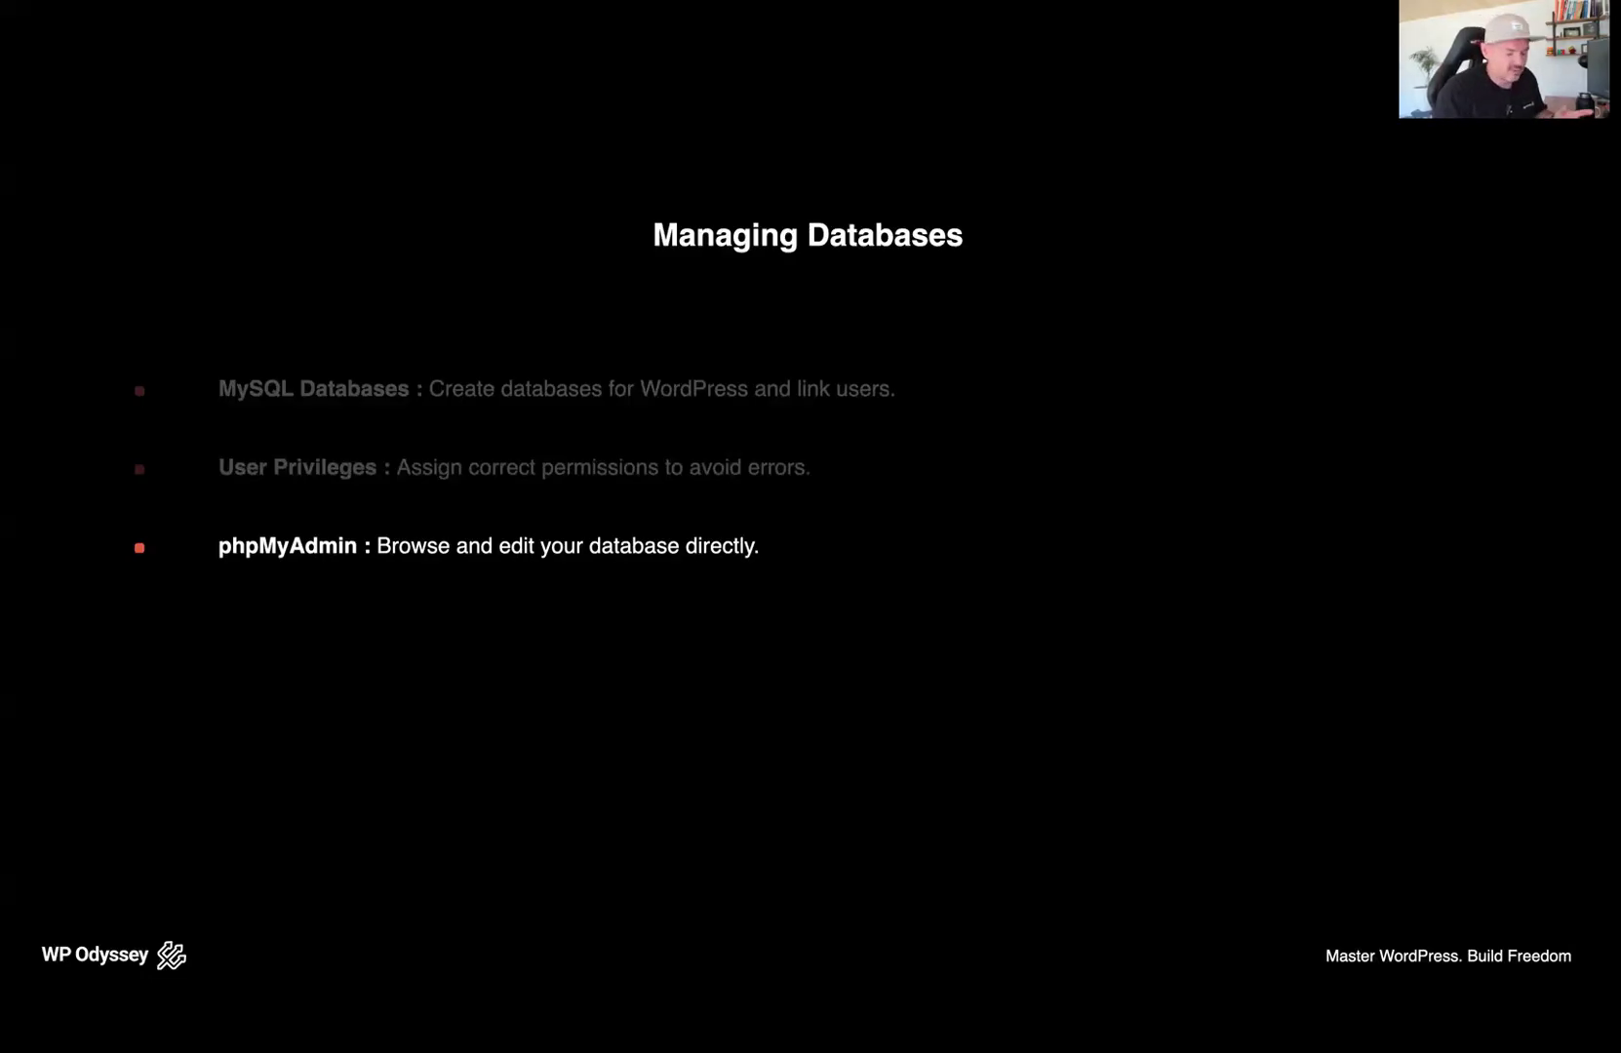
key("Right")
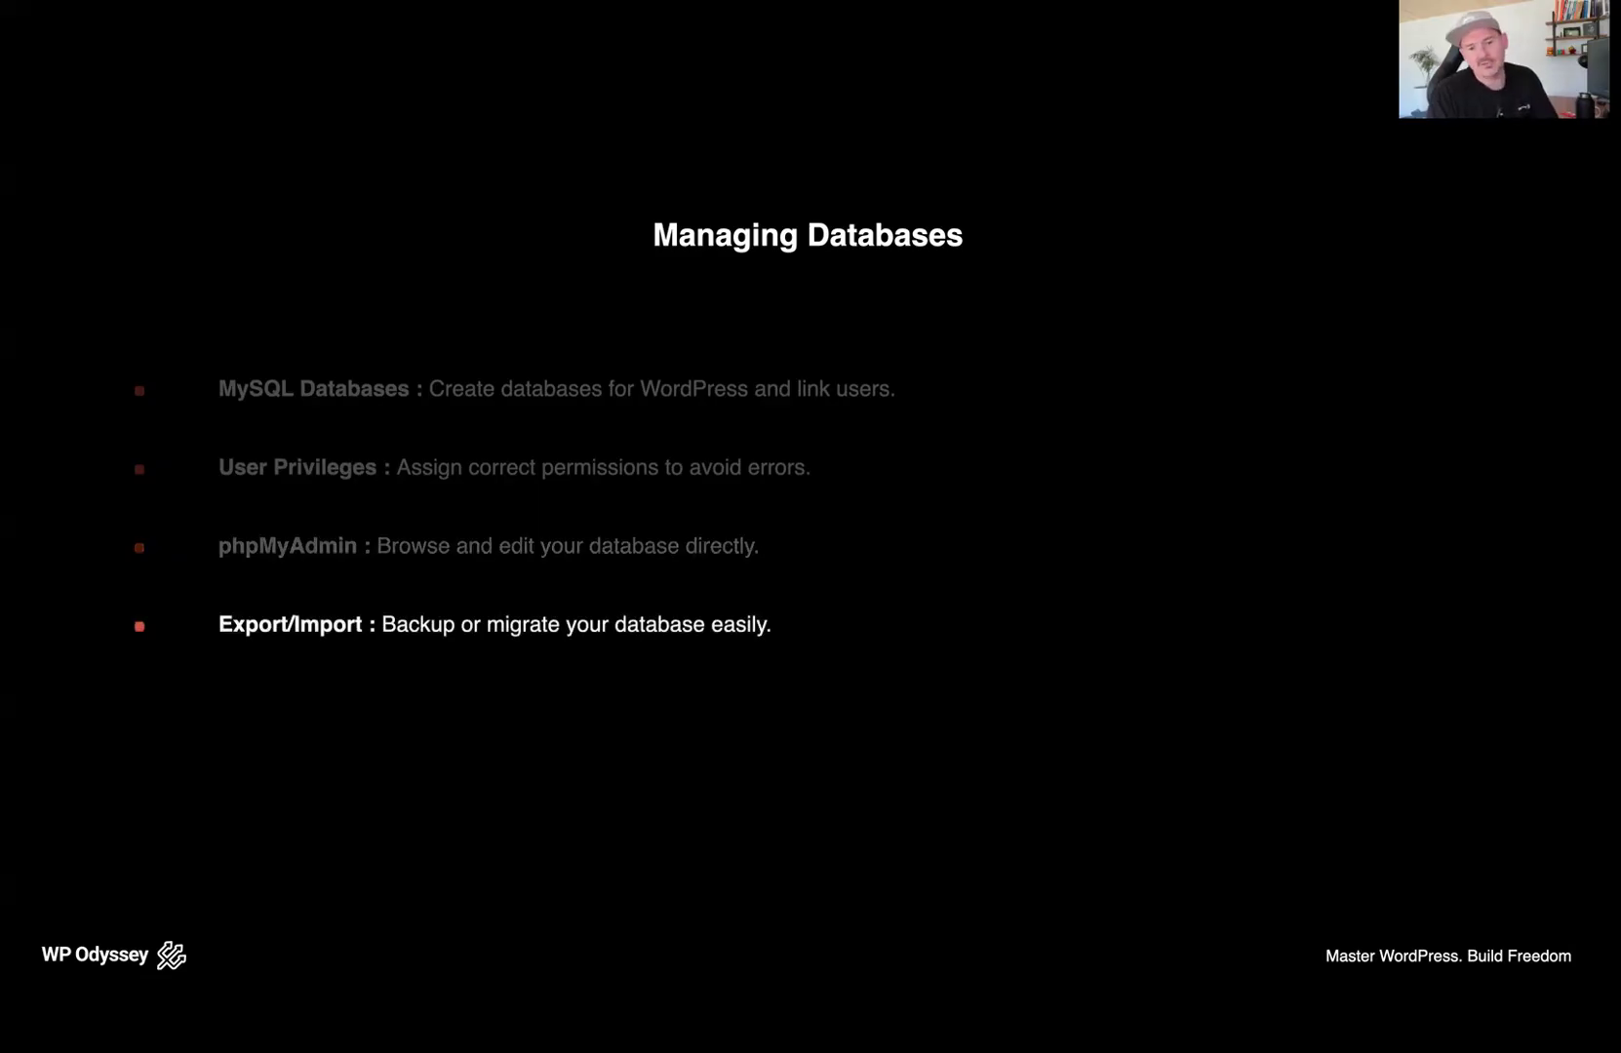
key("Escape")
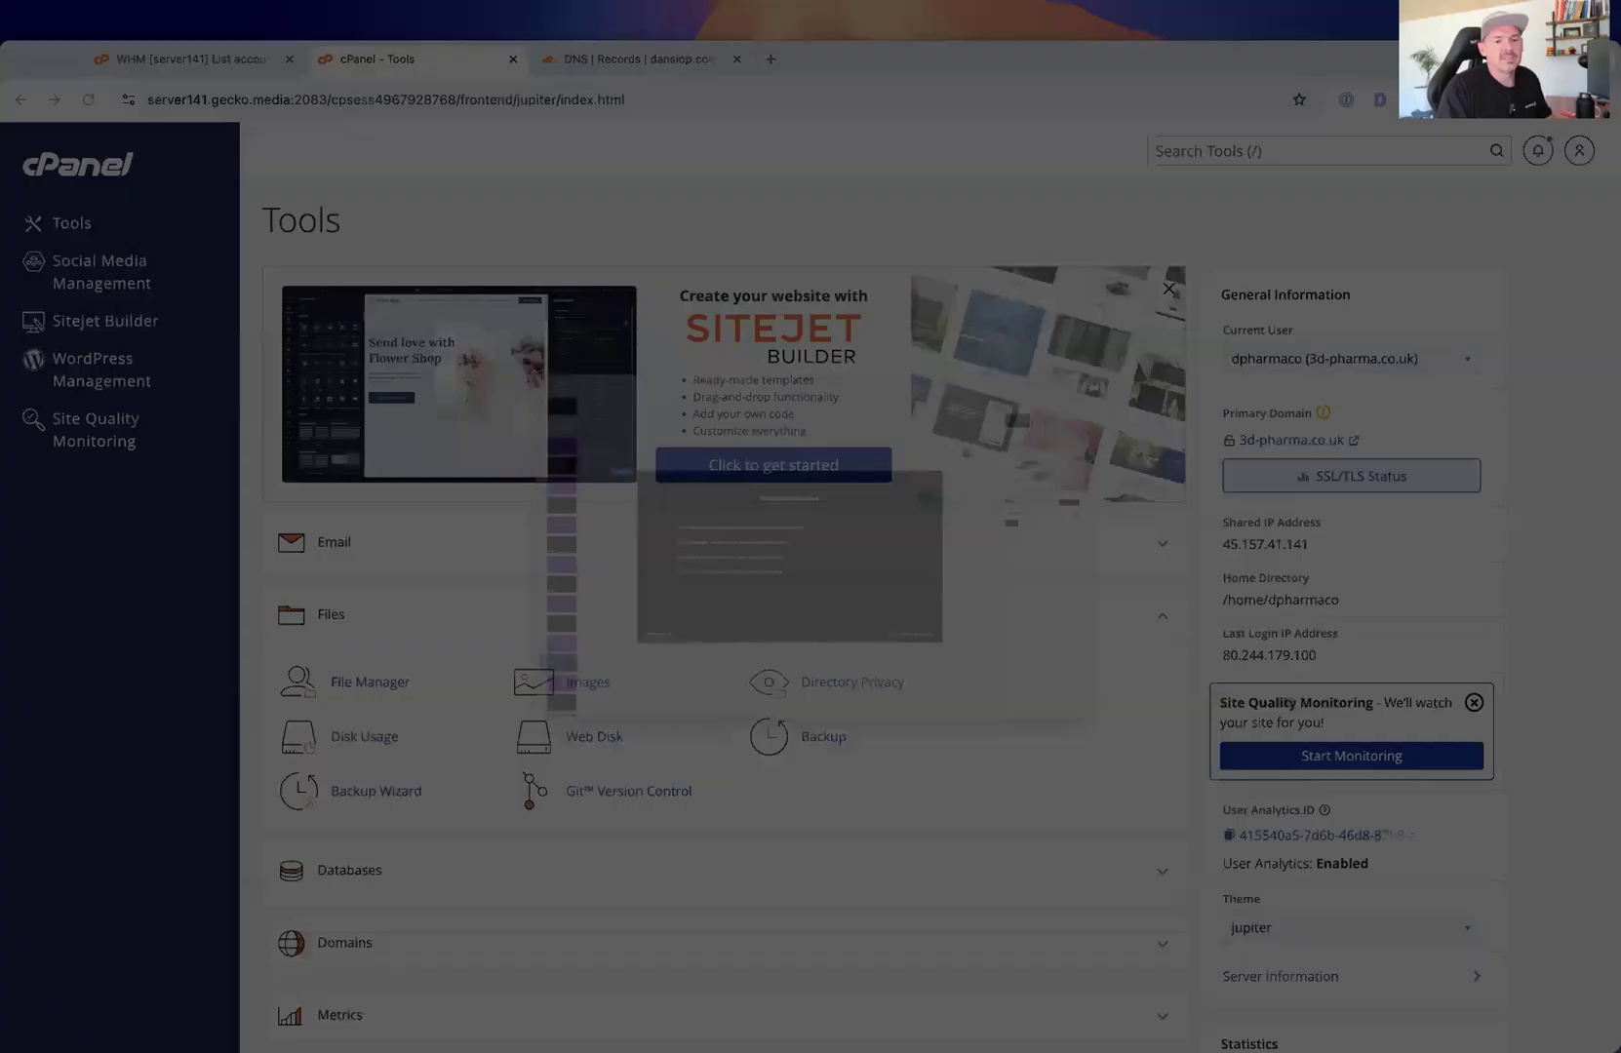
Collapse the Files section, expand Databases, and open Manage My Databases
key("ctrl+Up")
left_click(717, 254)
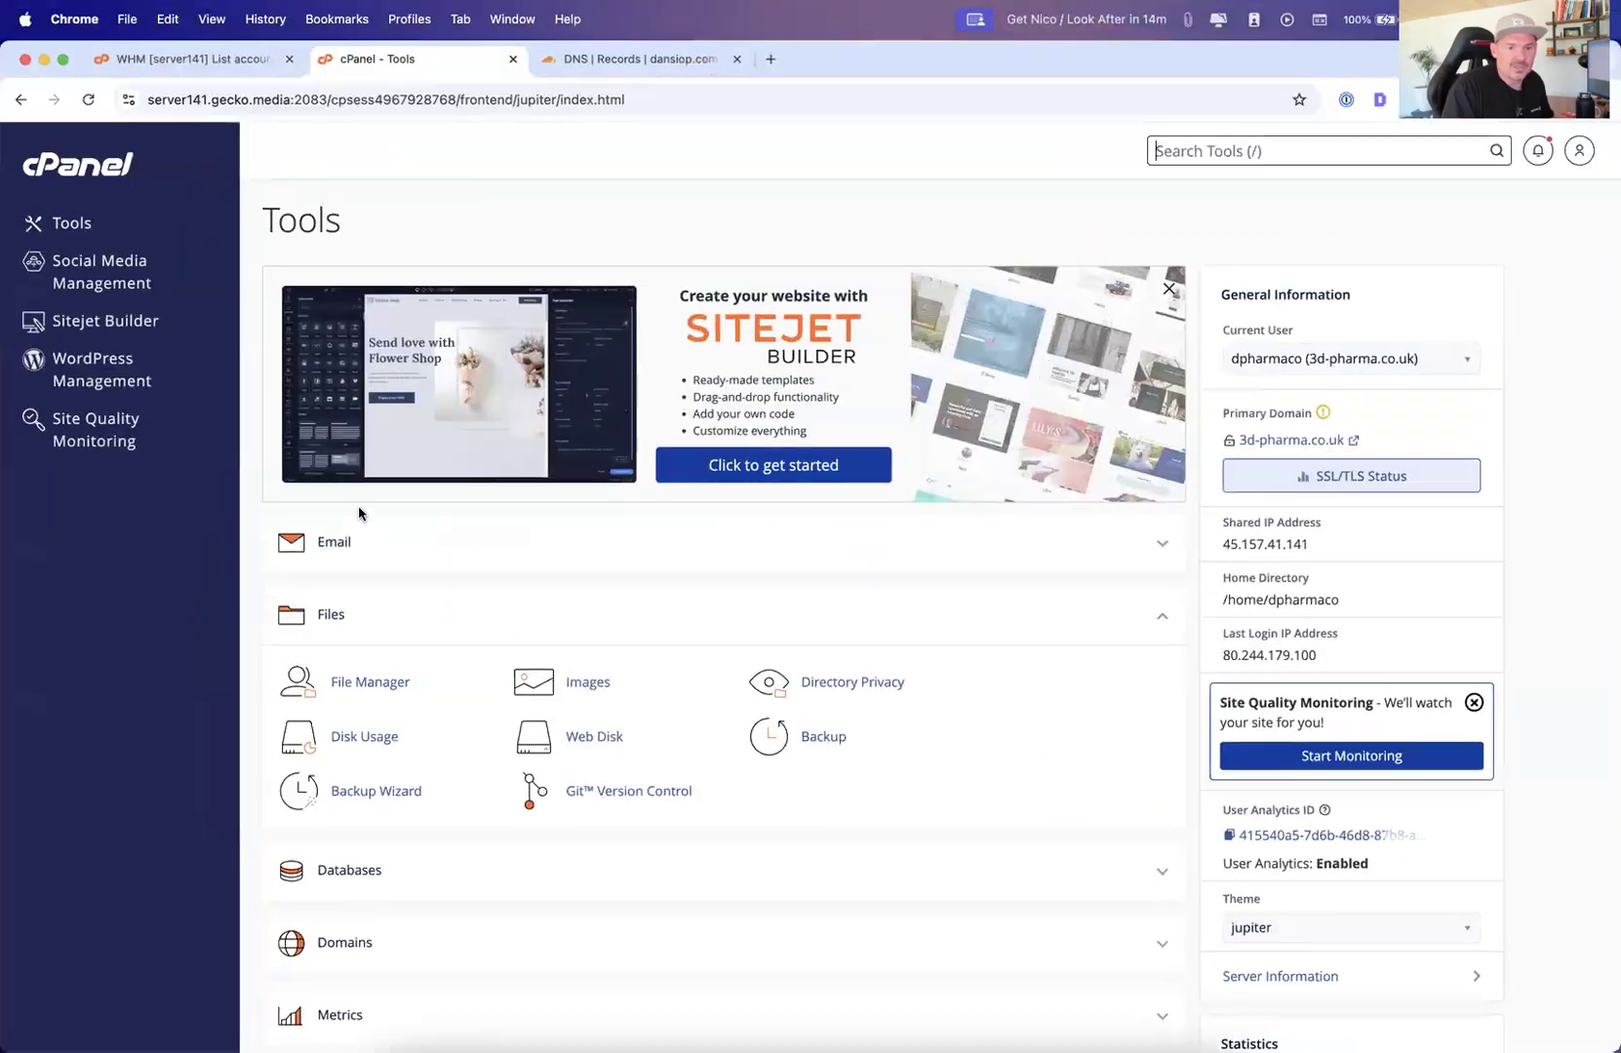
left_click(1165, 618)
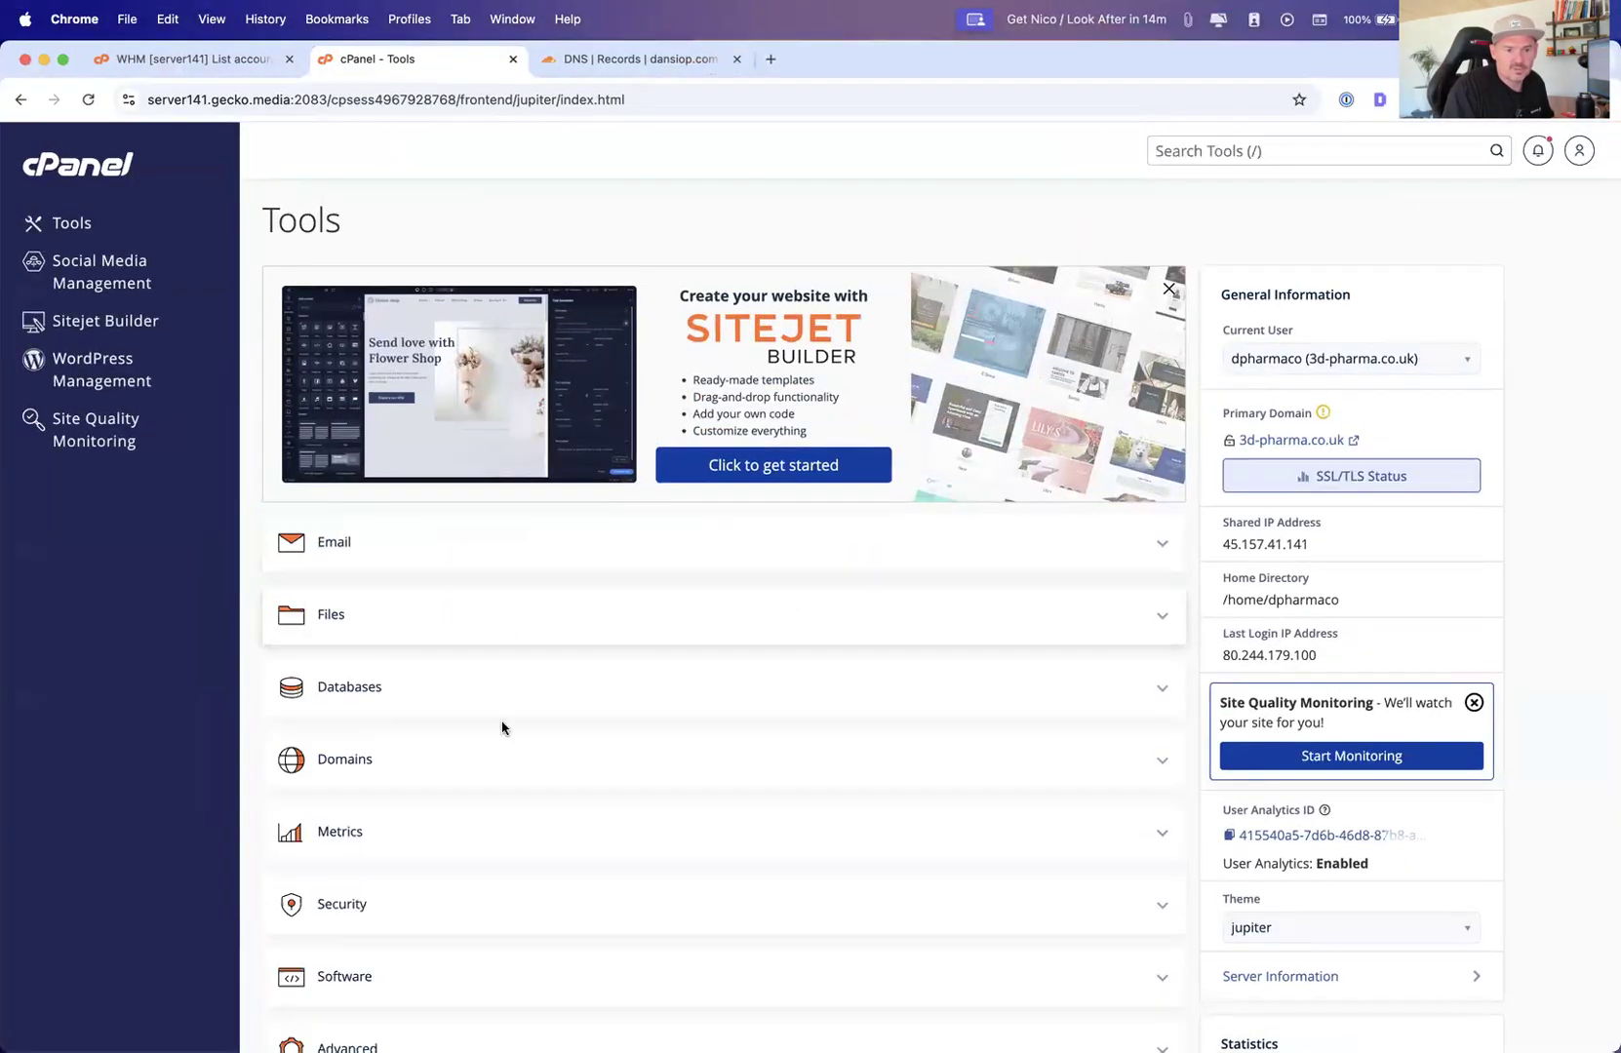
left_click(1151, 690)
scroll(959, 669, "down", 3)
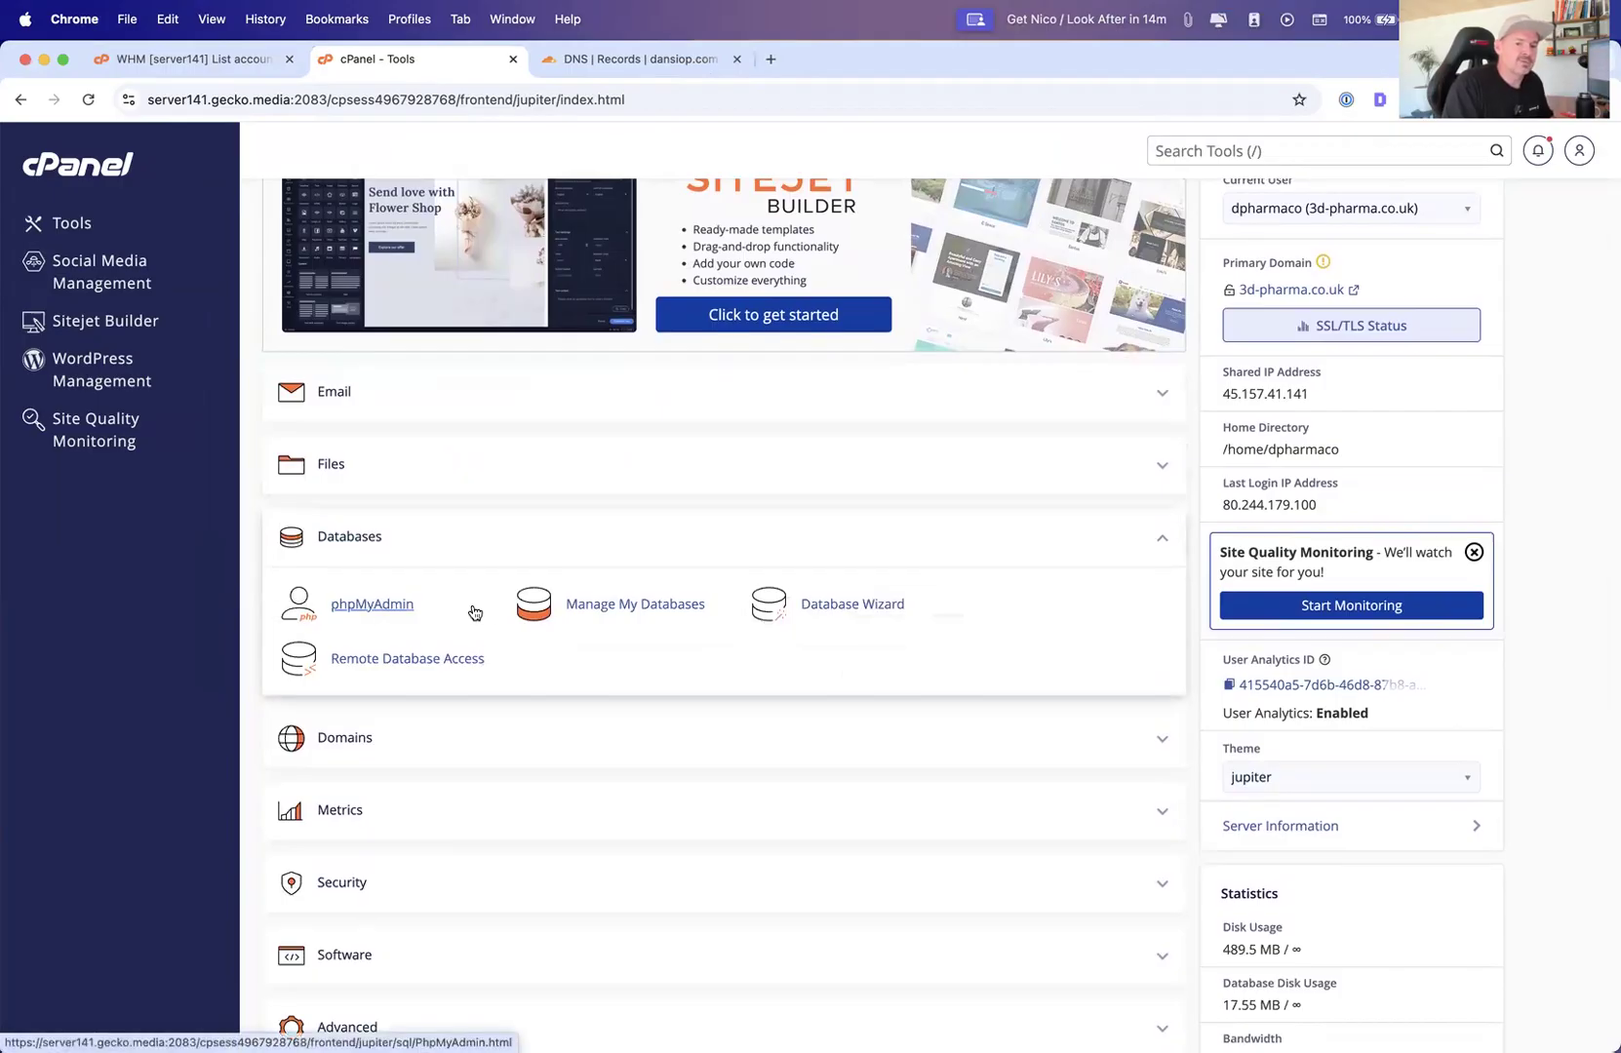
left_click(627, 610)
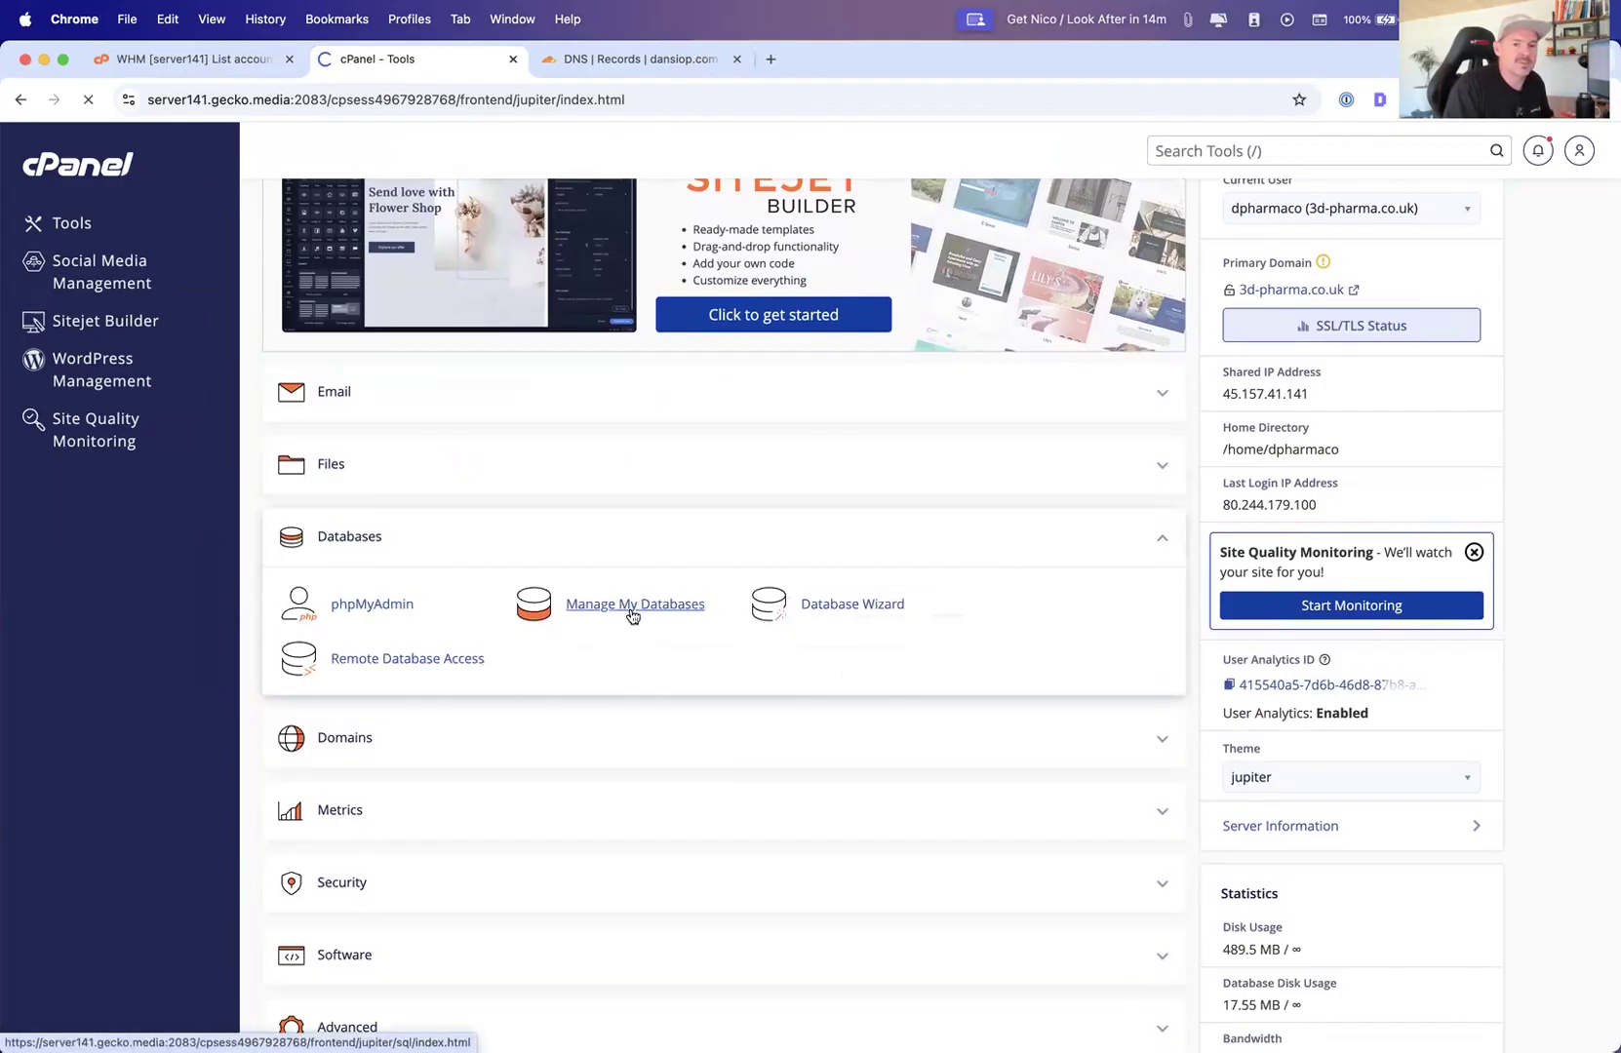
Create a new database named database and return to the databases page
left_click(323, 443)
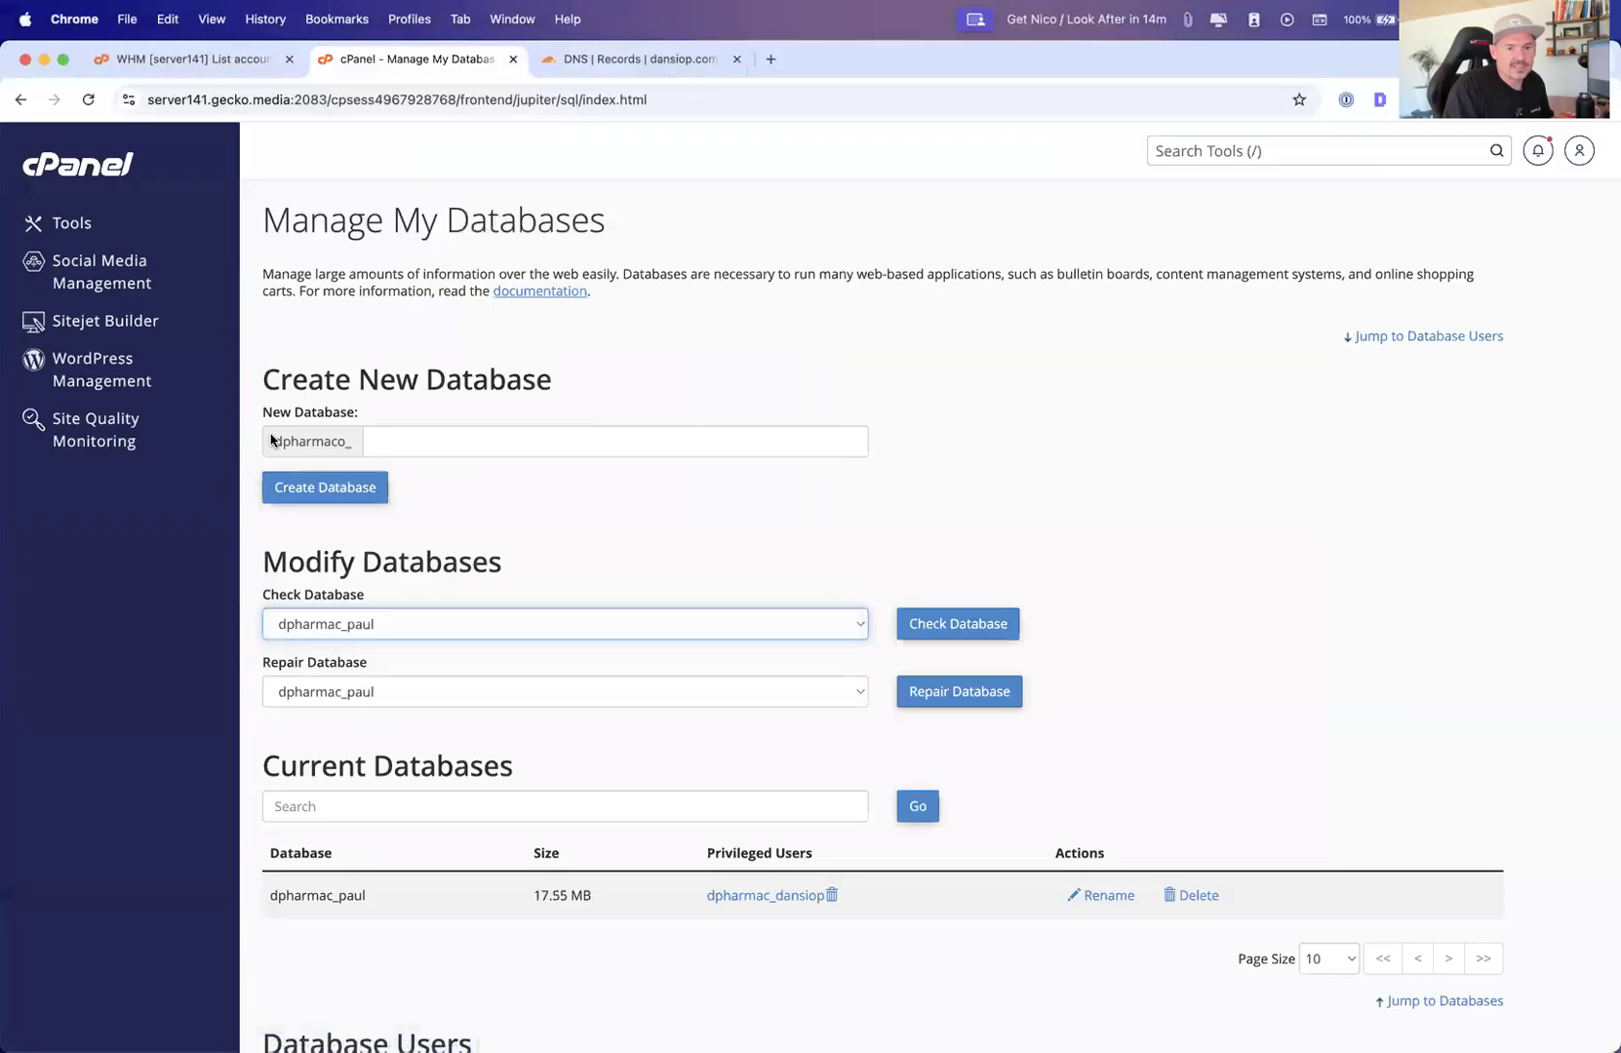
left_click(420, 445)
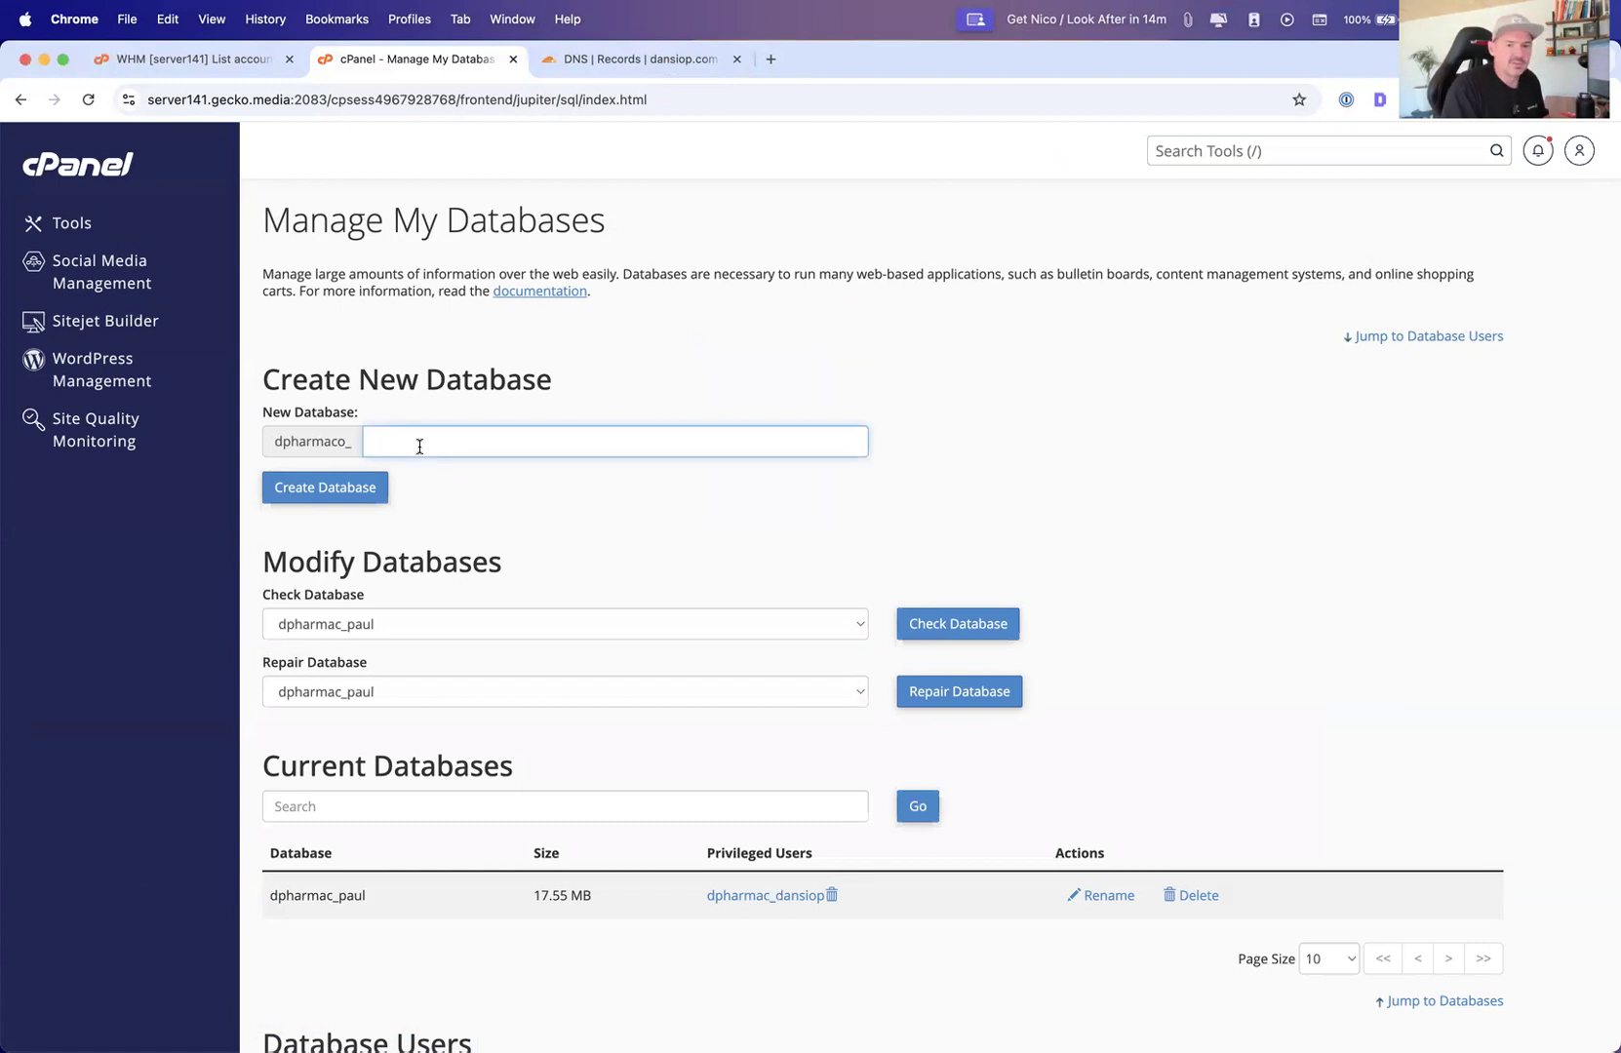
type("databse")
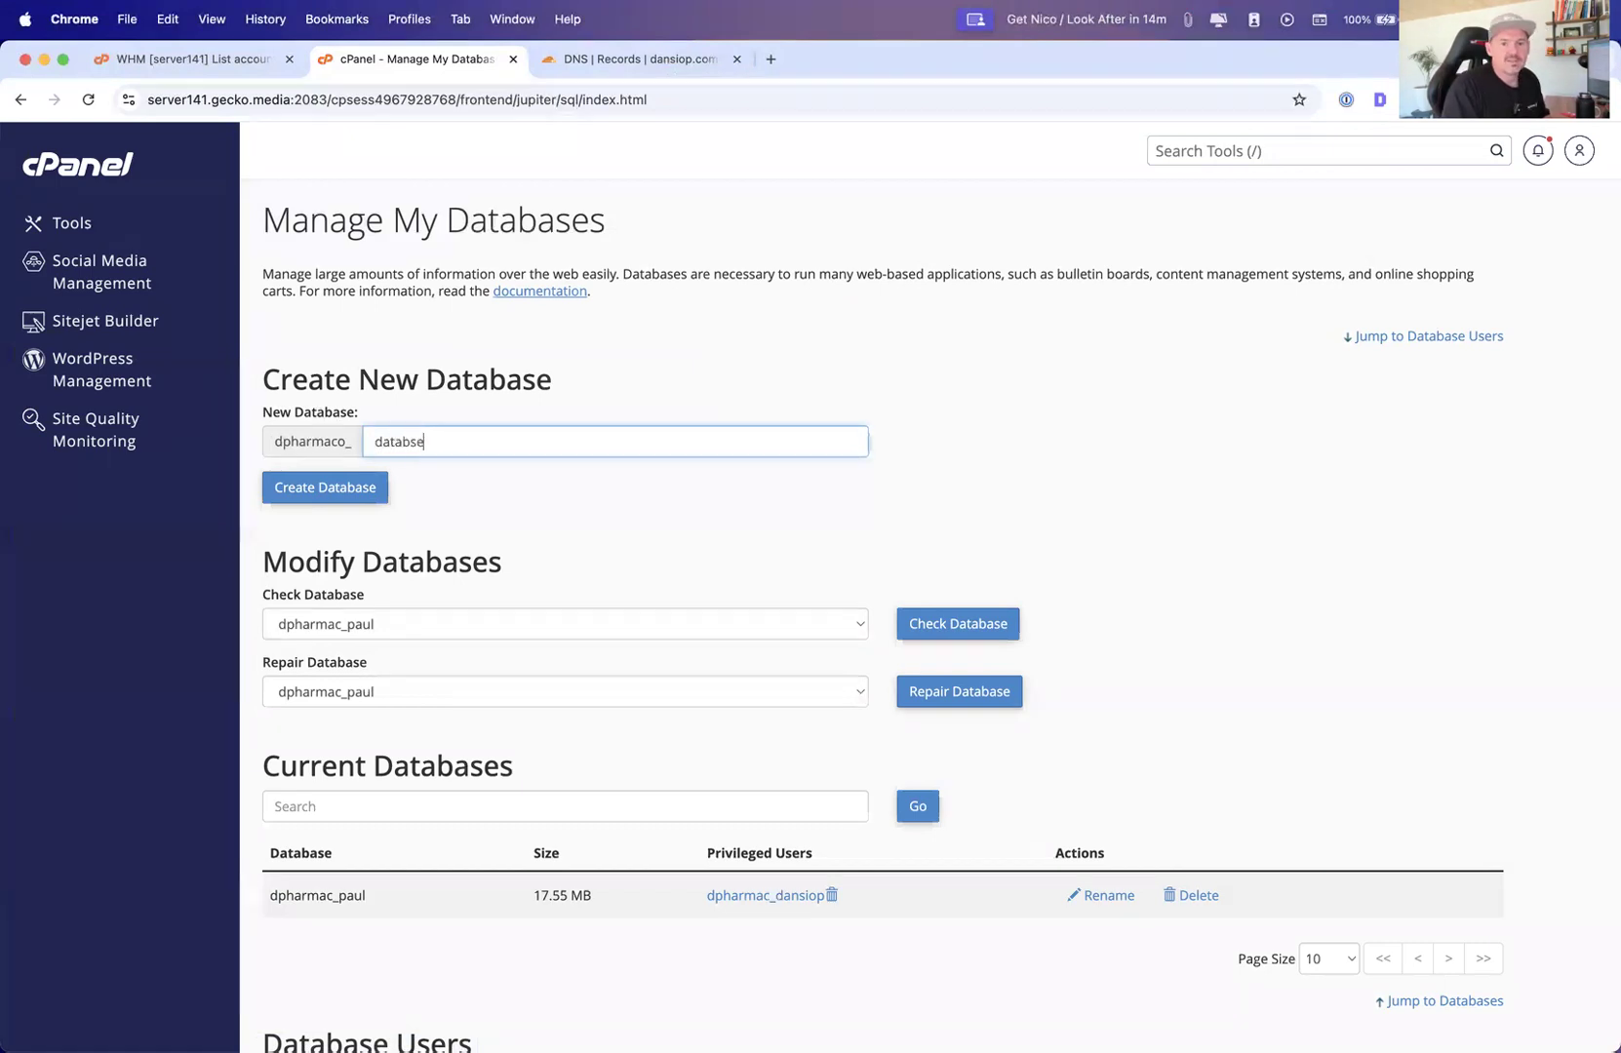
key("BackSpace")
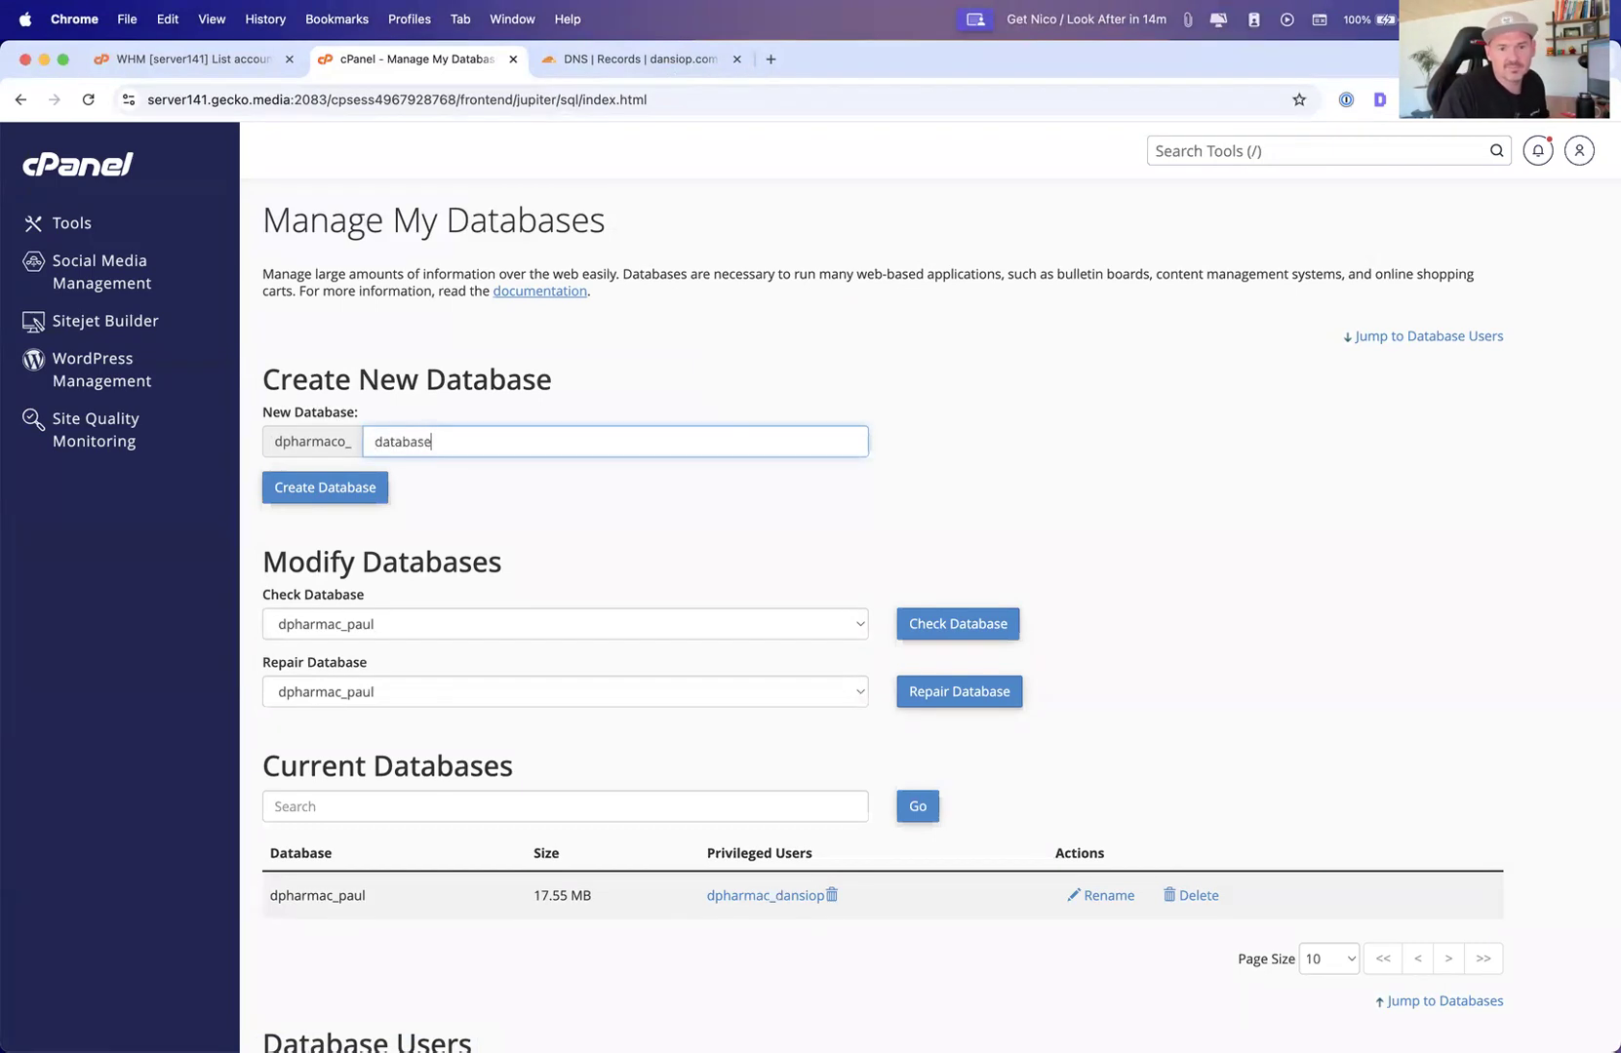
left_click(324, 487)
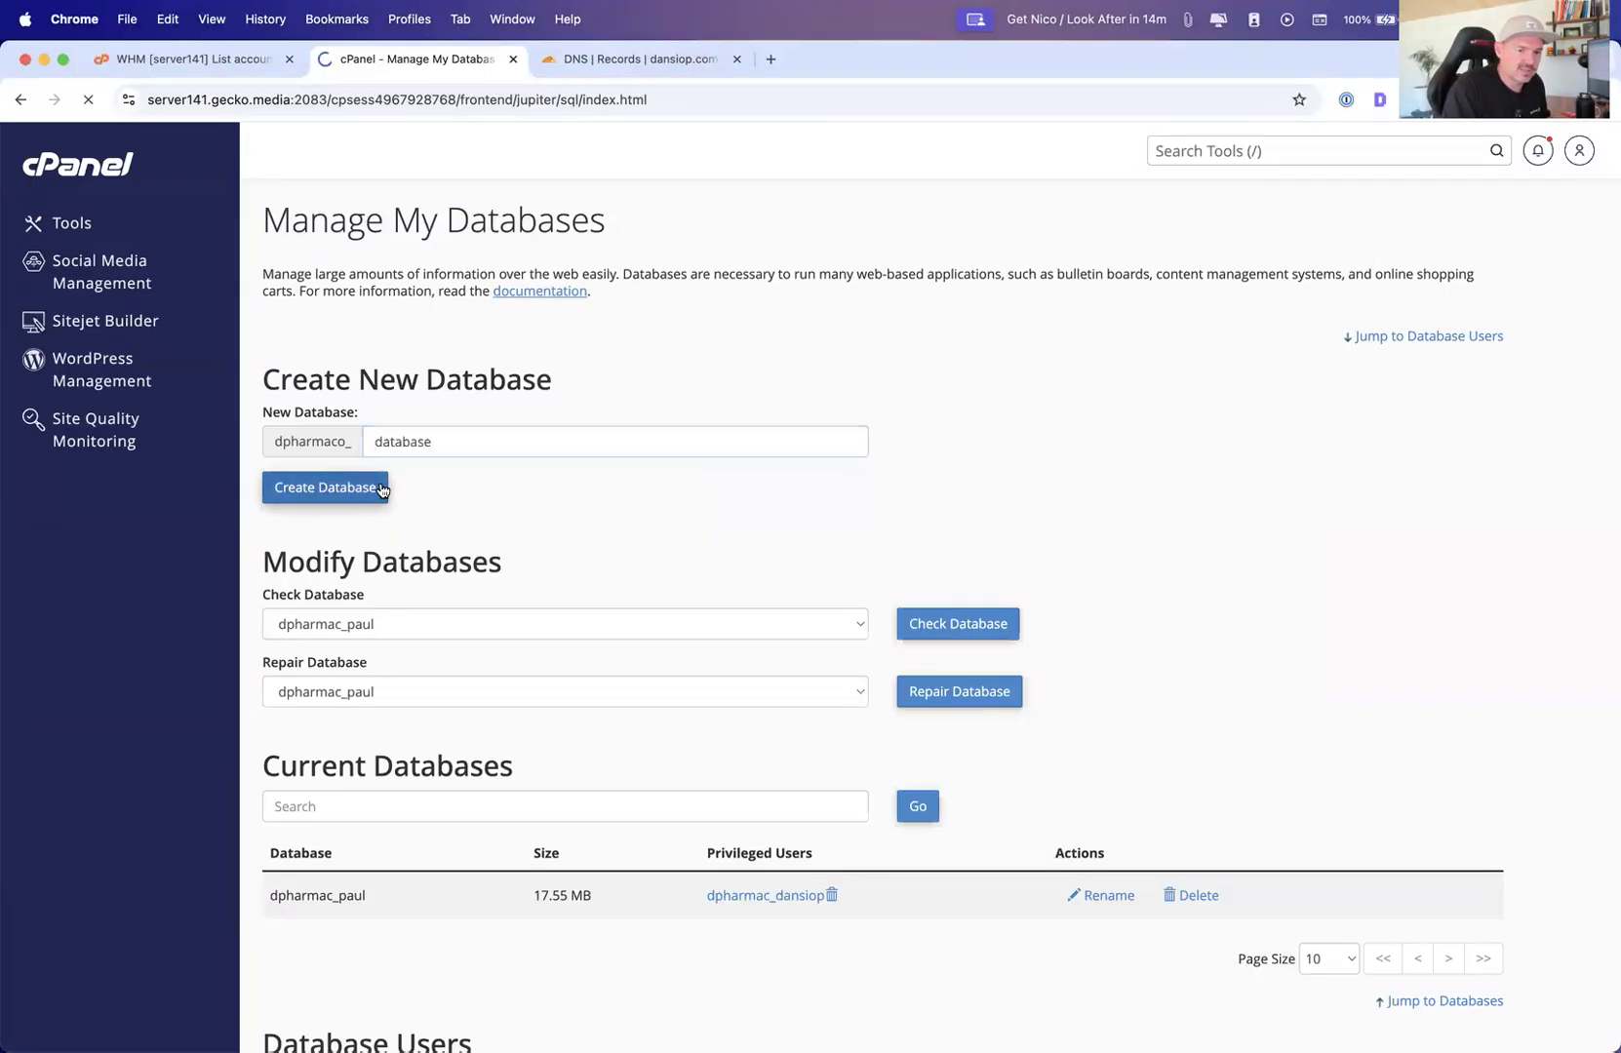
left_click(866, 349)
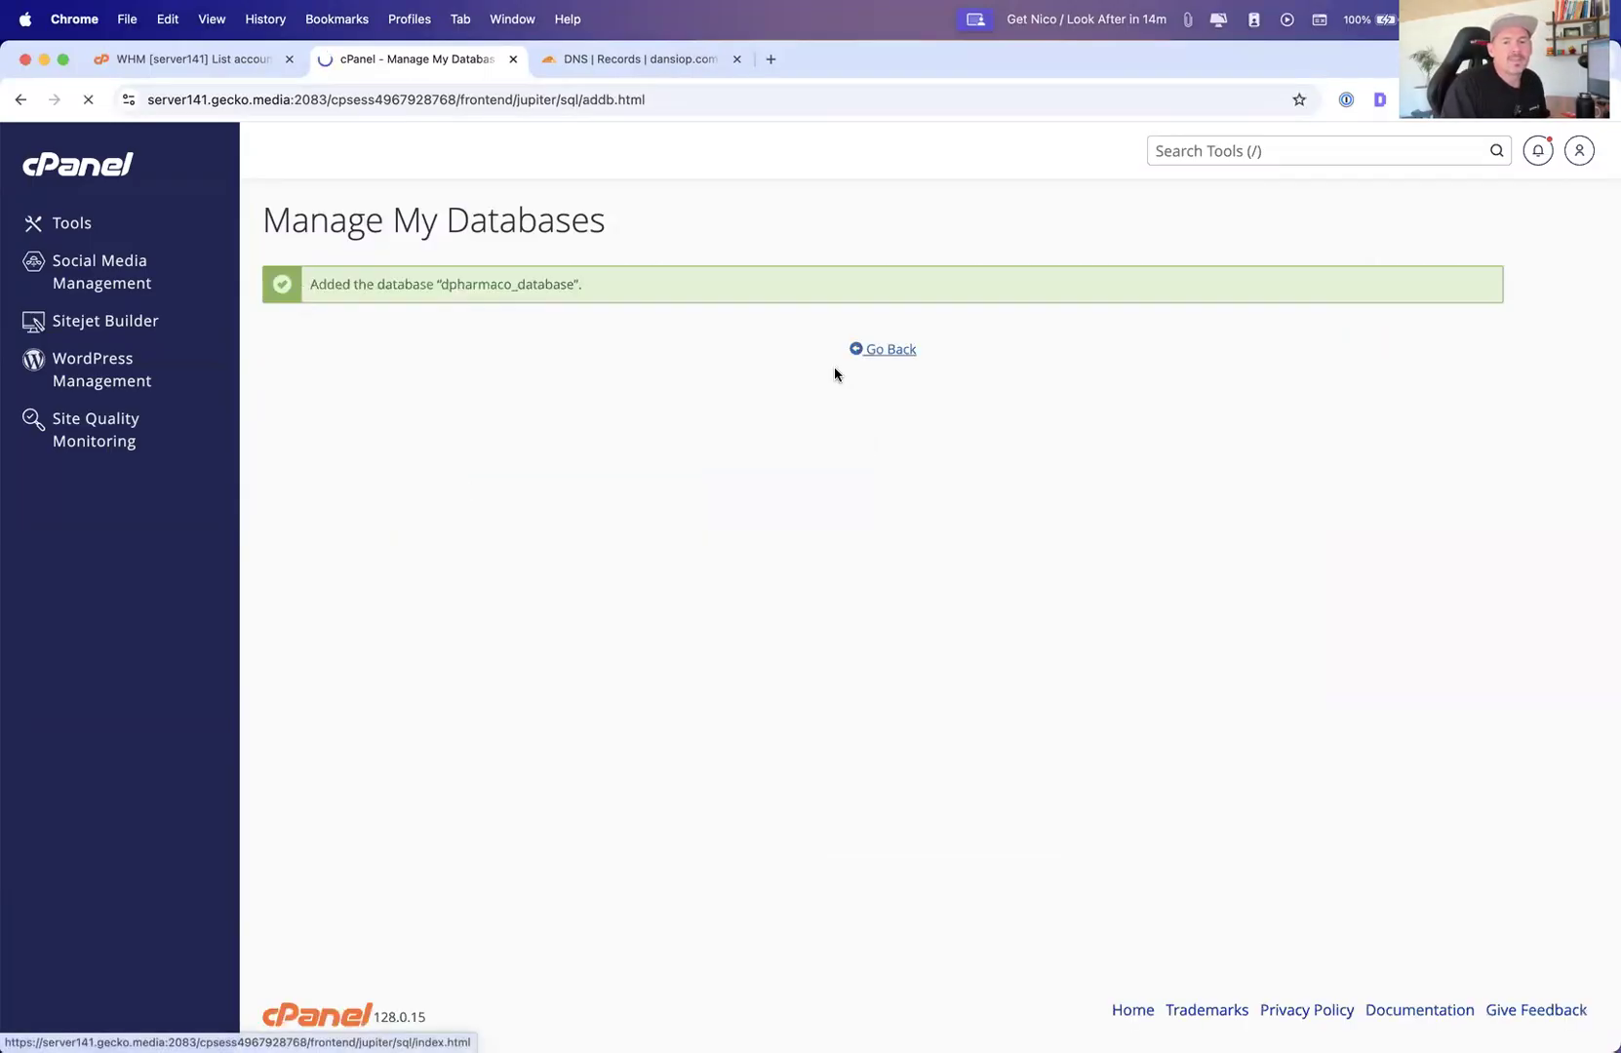
Add the existing database user to the new dpharmaco_database database
scroll(492, 577, "down", 1)
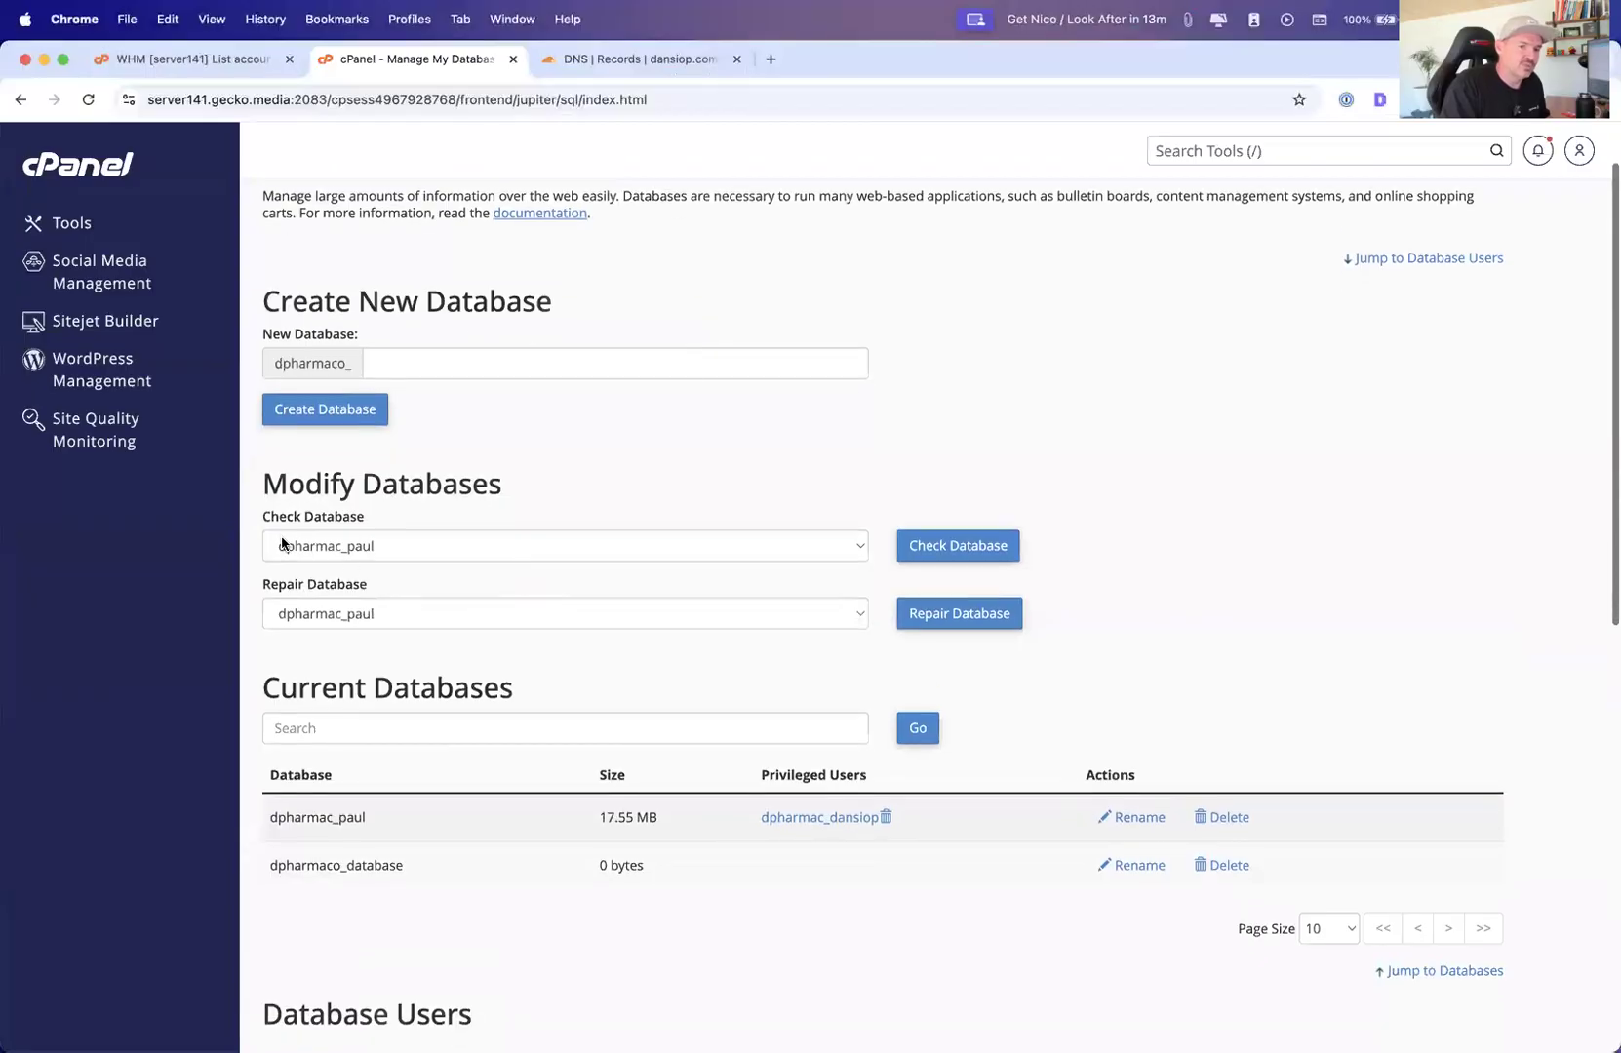
scroll(358, 653, "down", 4)
scroll(358, 653, "down", 3)
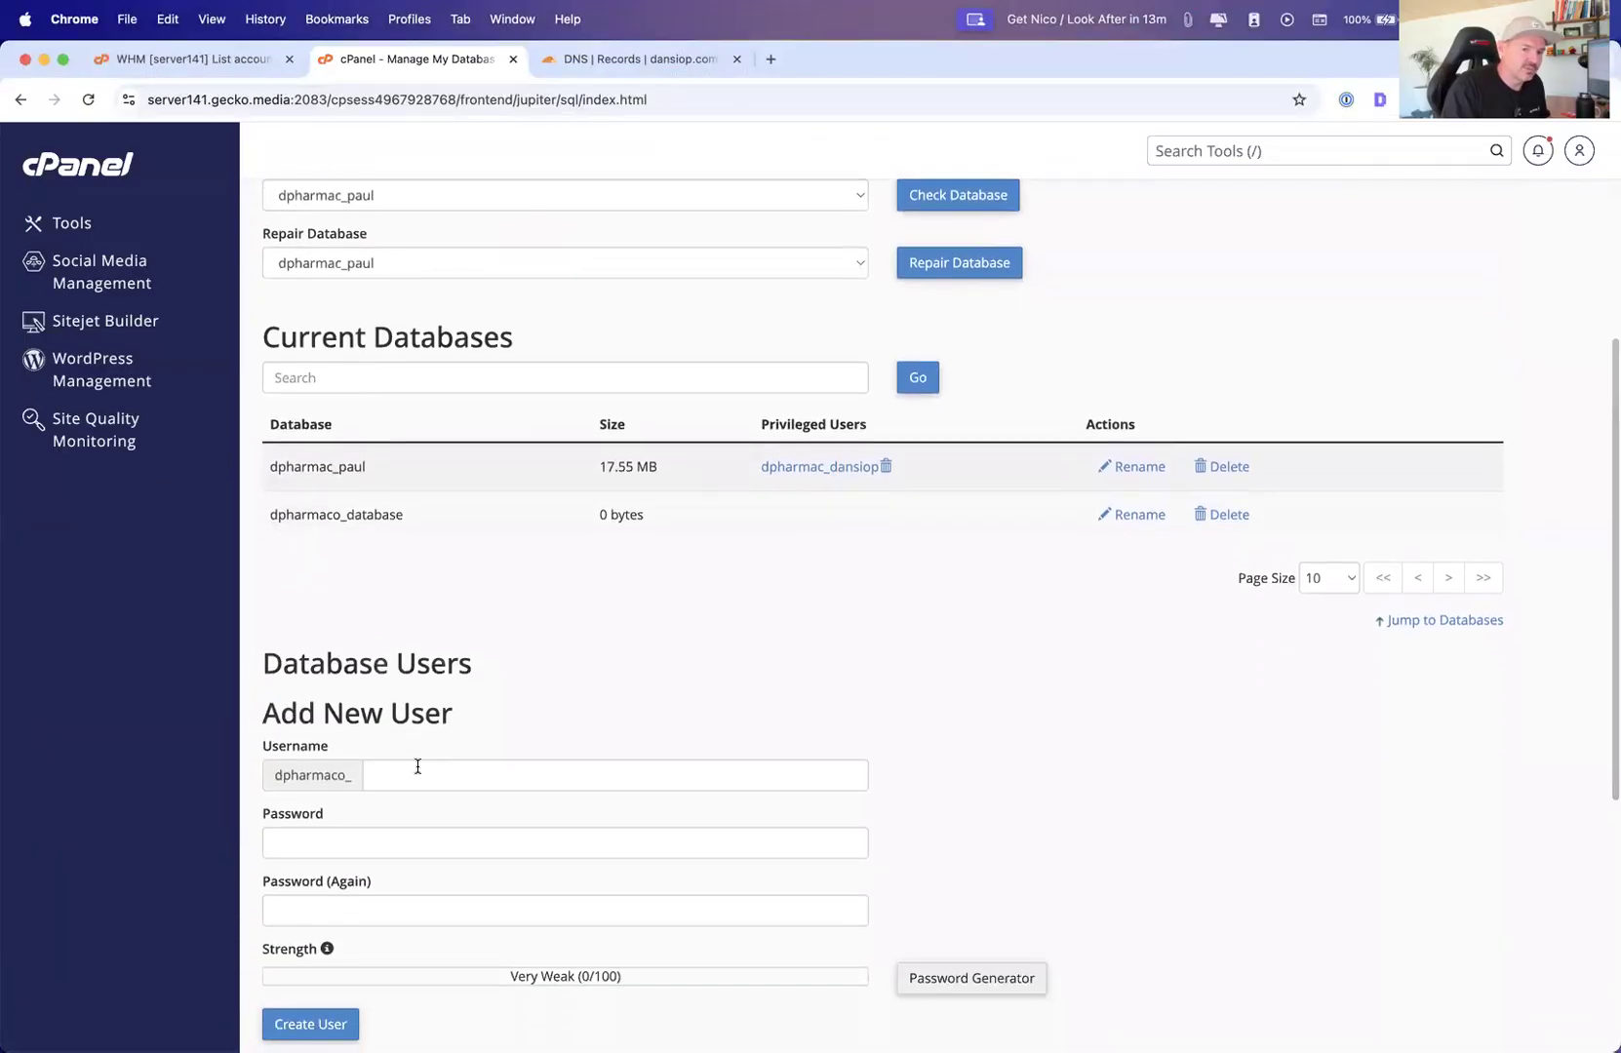
scroll(848, 963, "down", 10)
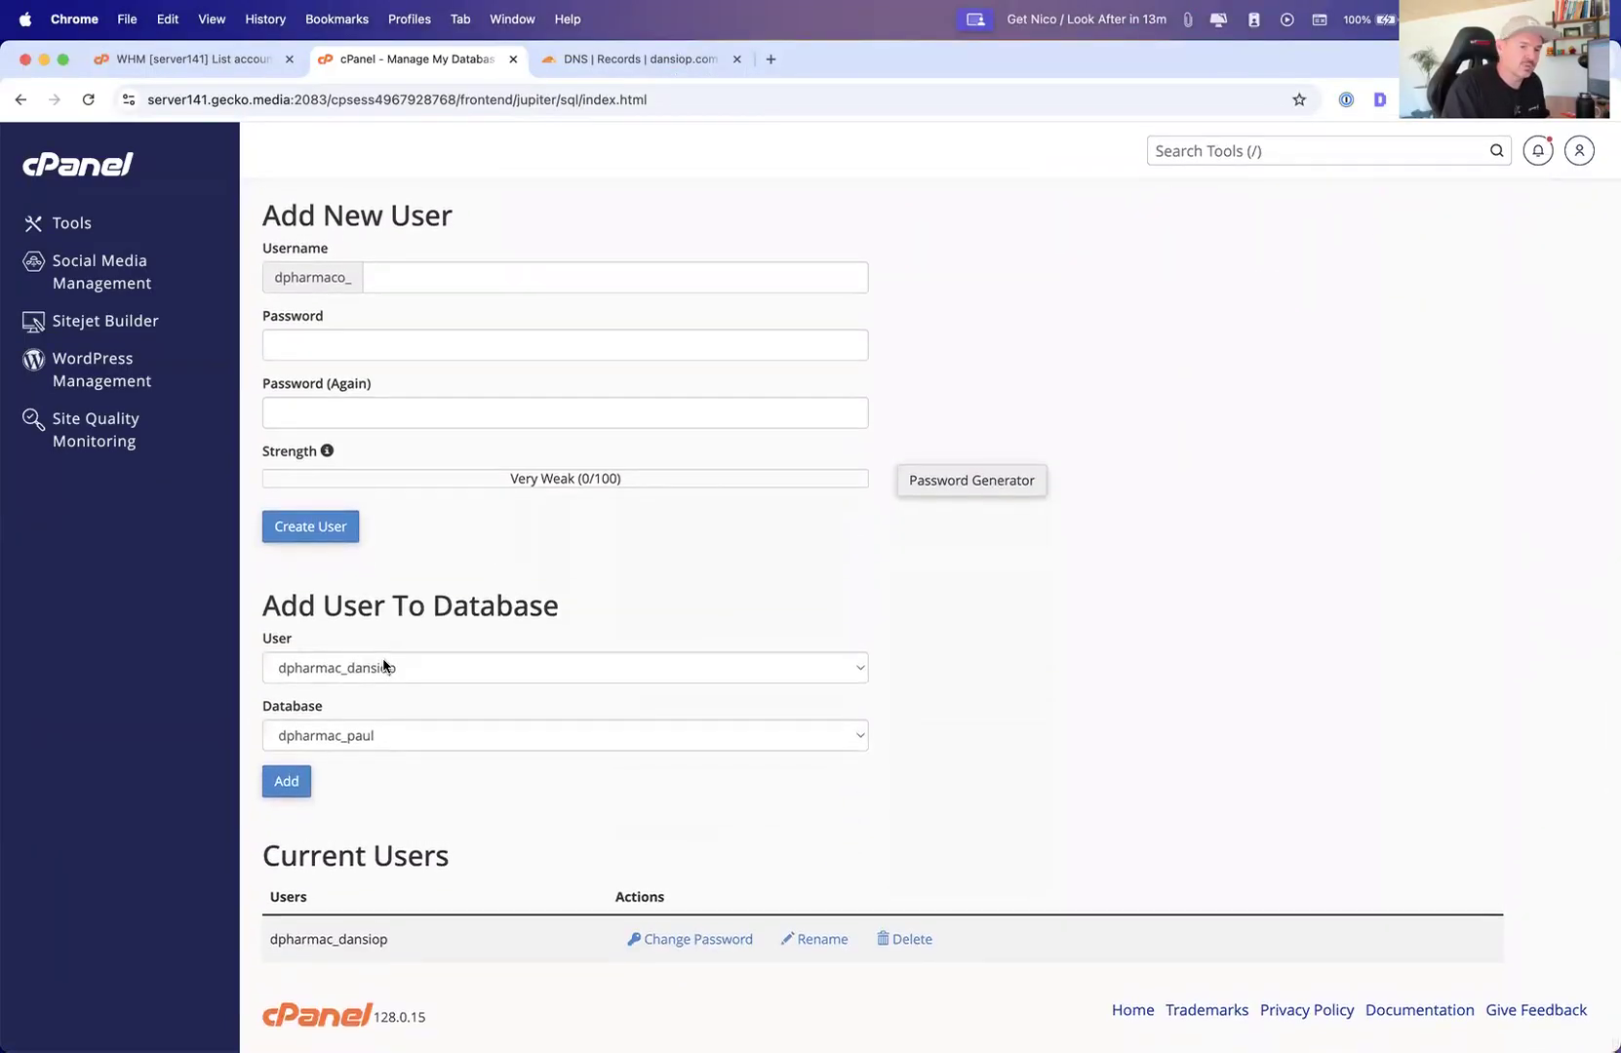
left_click(381, 669)
left_click(343, 747)
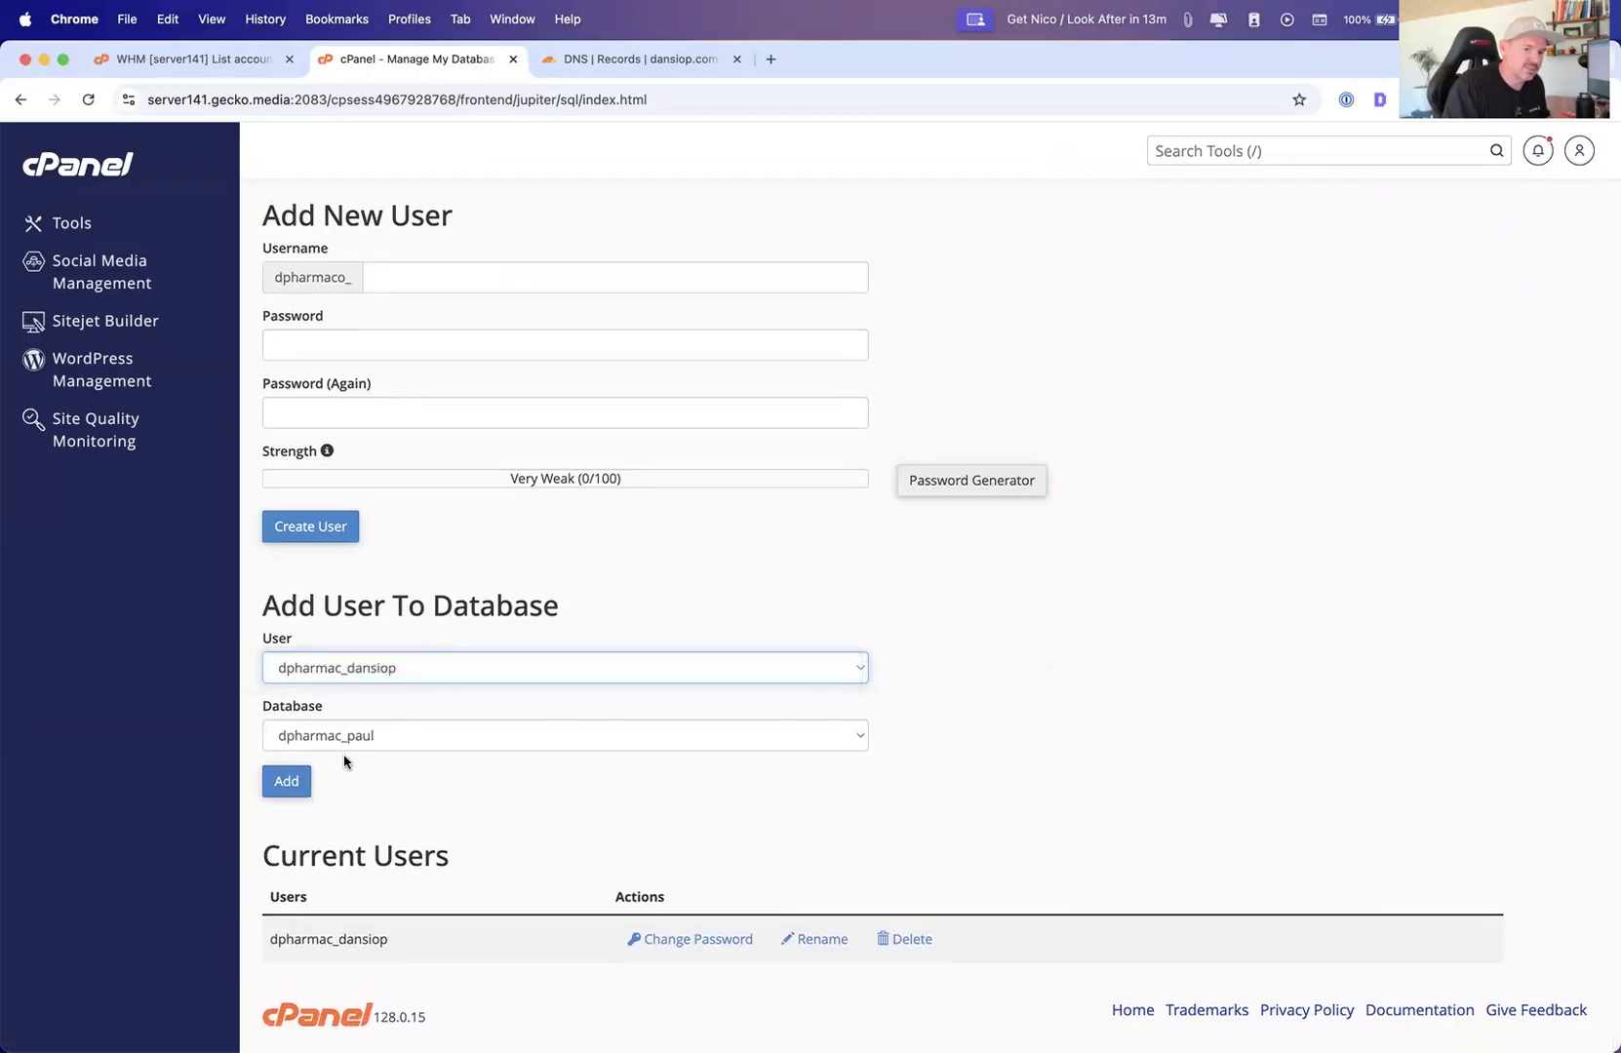
left_click(344, 747)
left_click(358, 758)
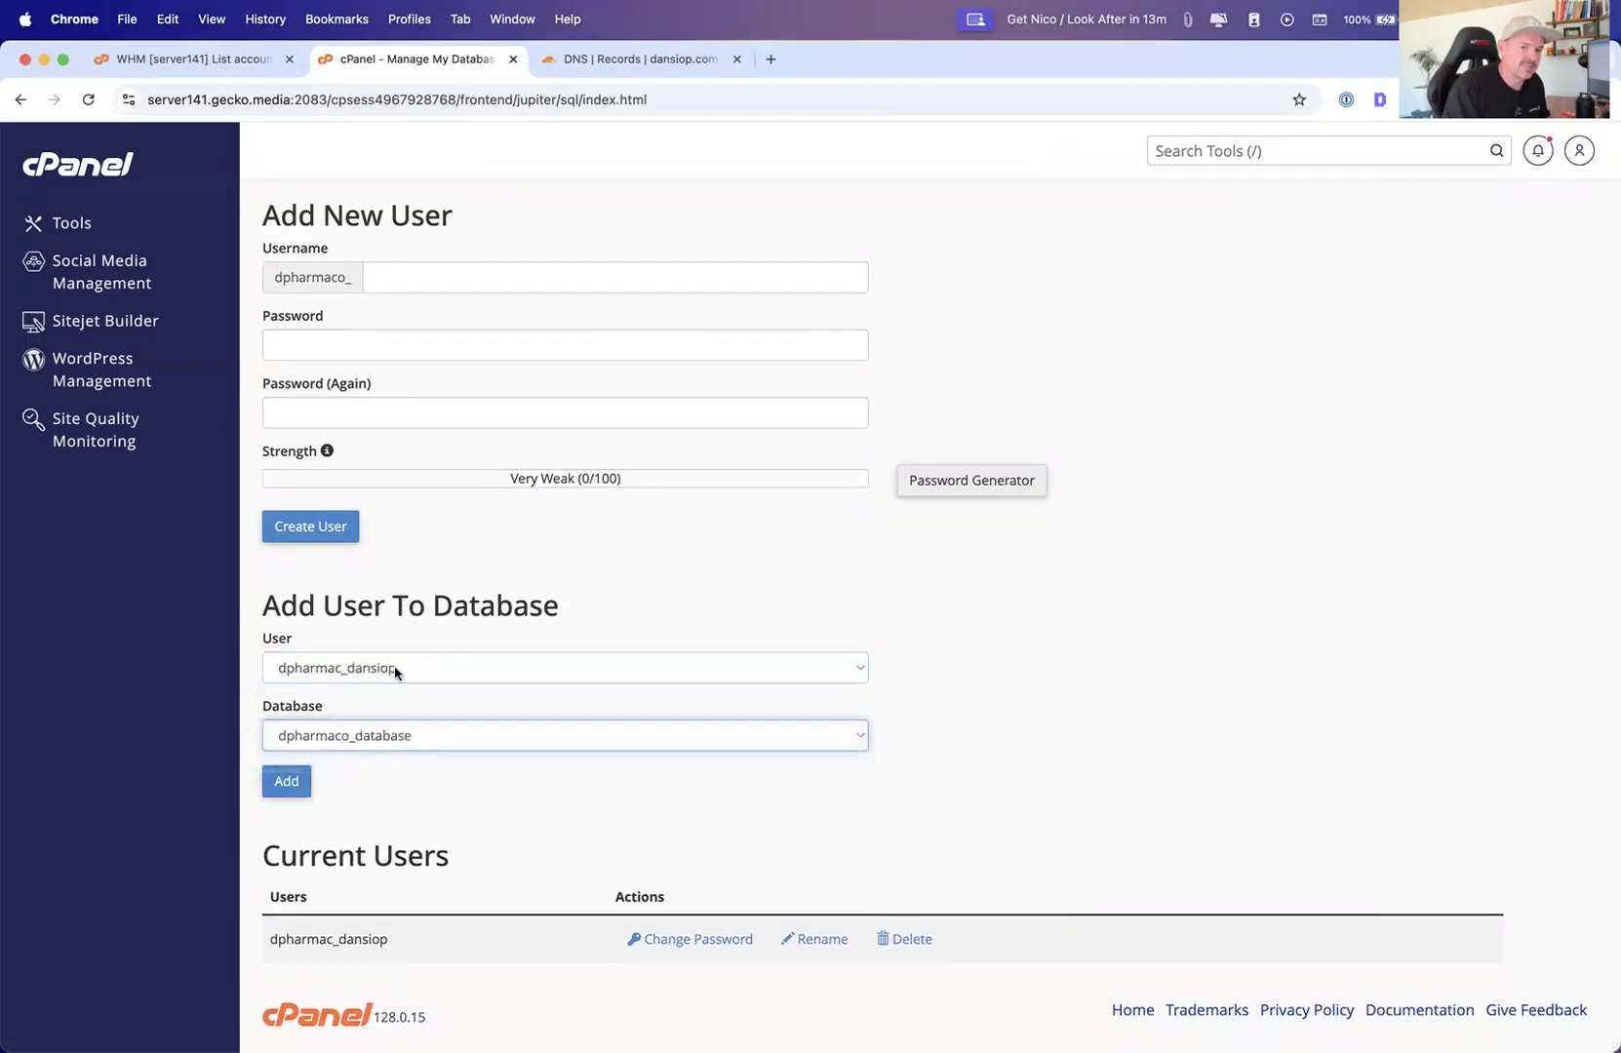
left_click(283, 787)
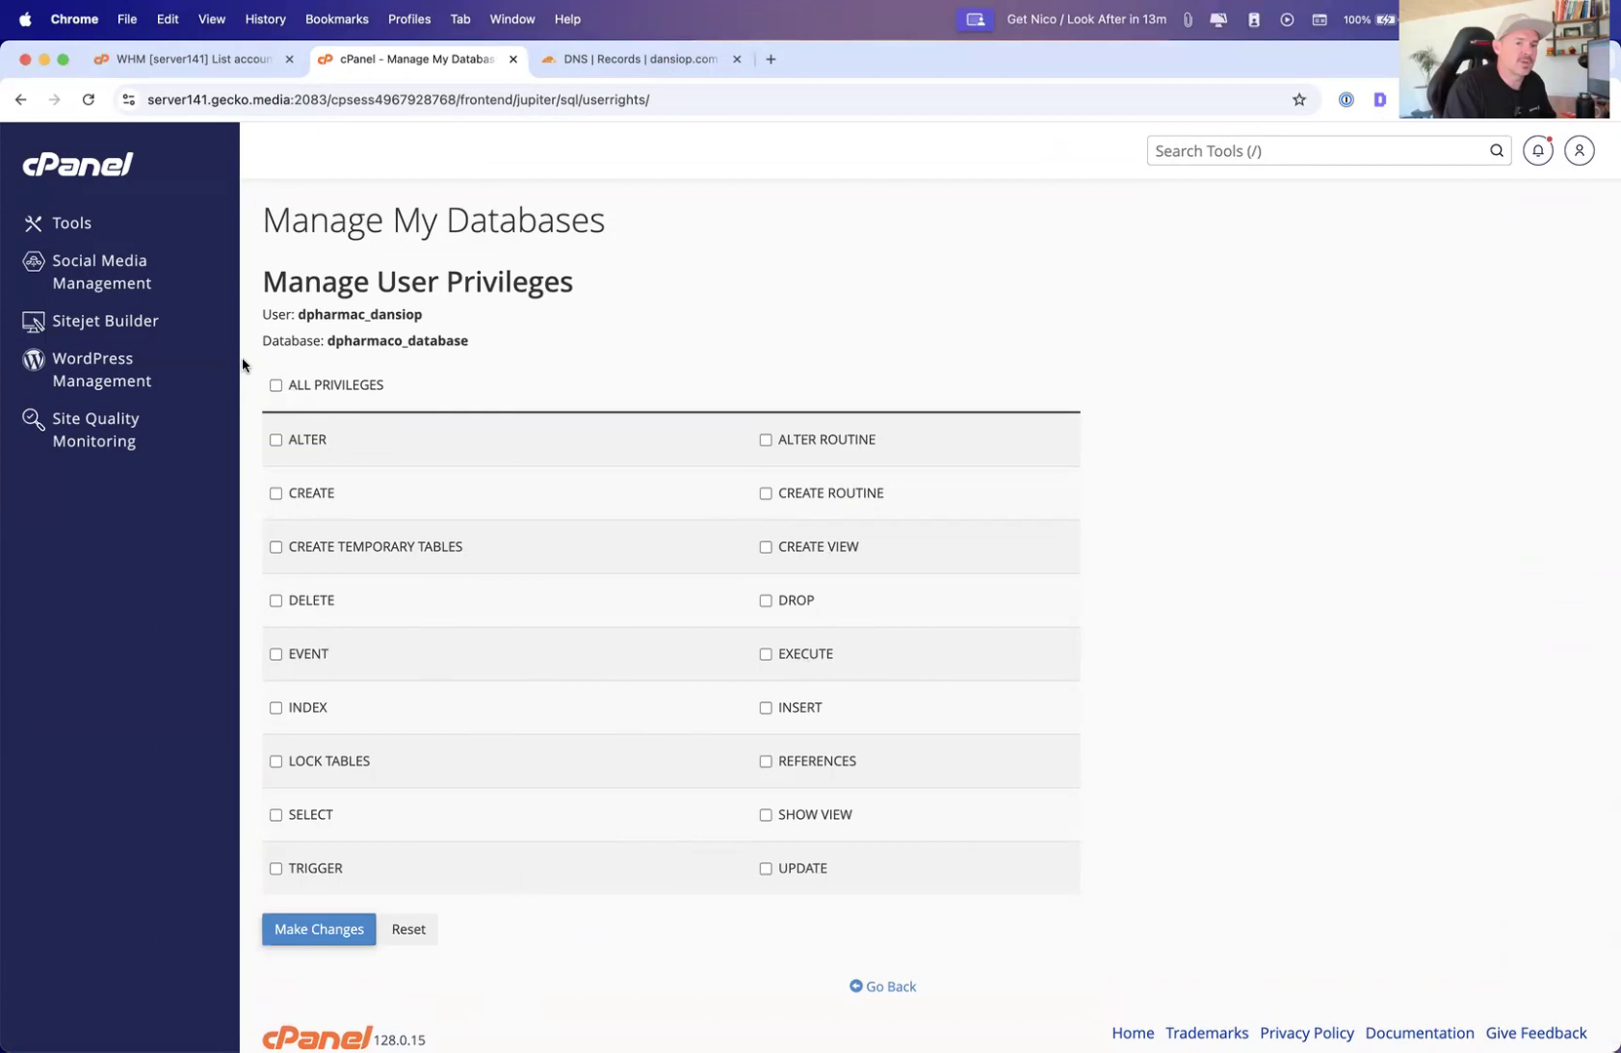
Grant the user all privileges on the database, save the changes, and go back
left_click(275, 387)
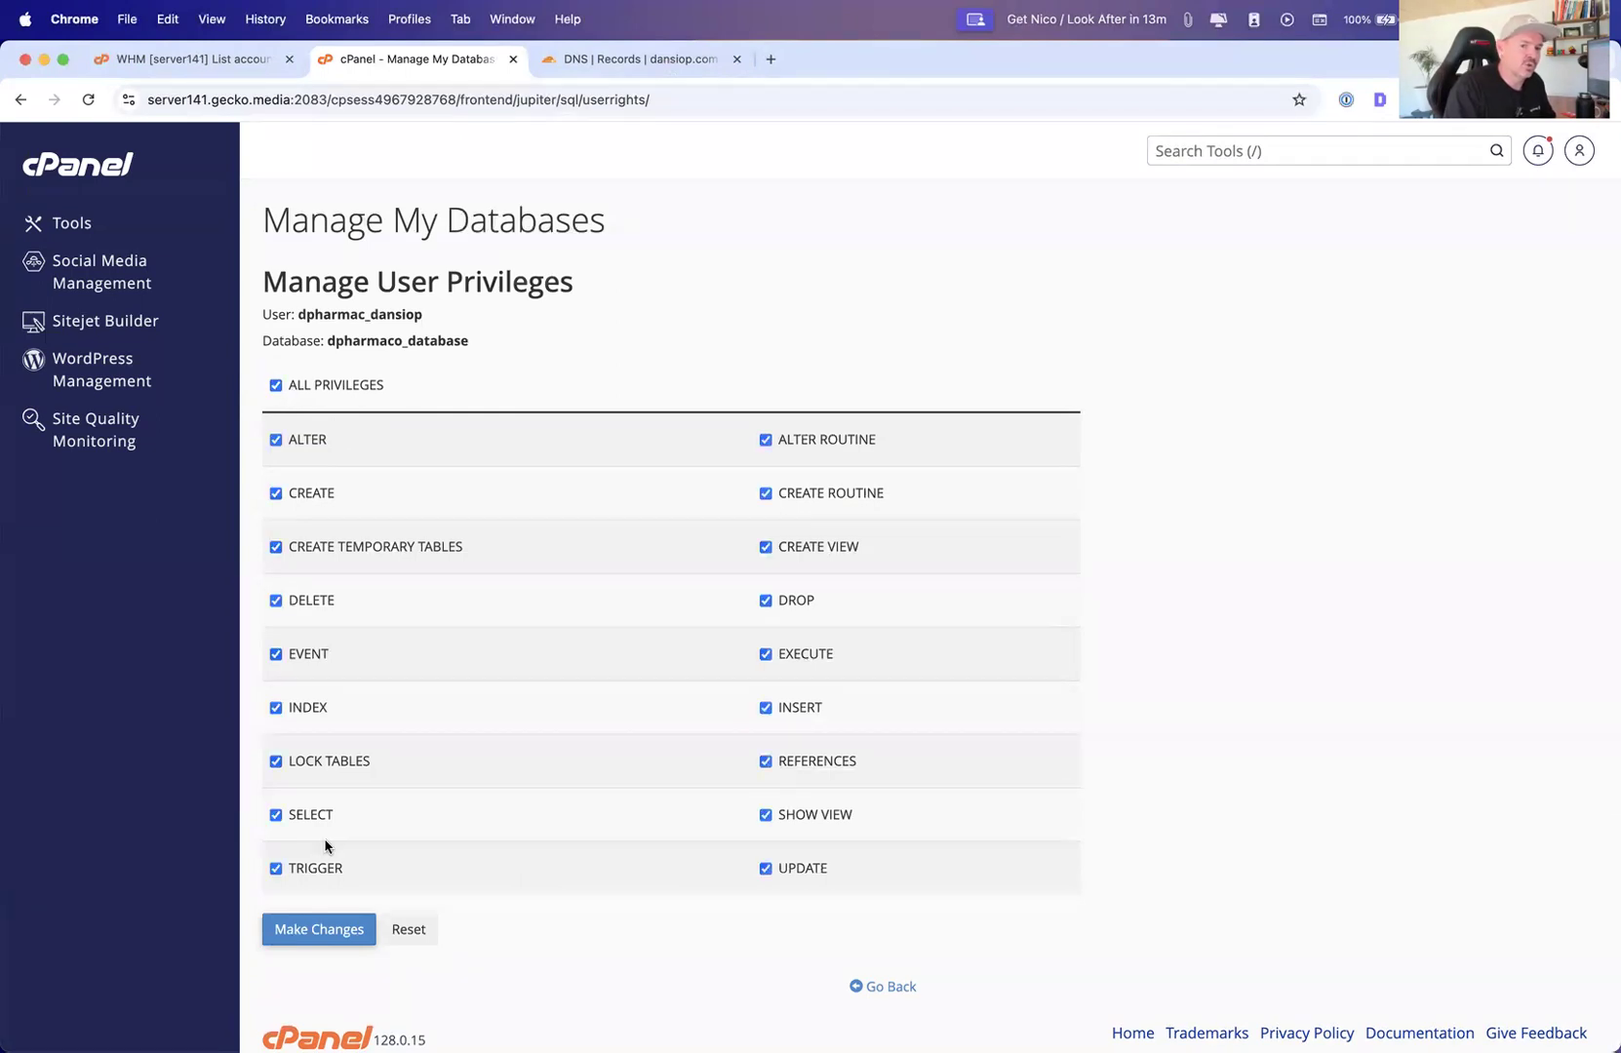
left_click(336, 930)
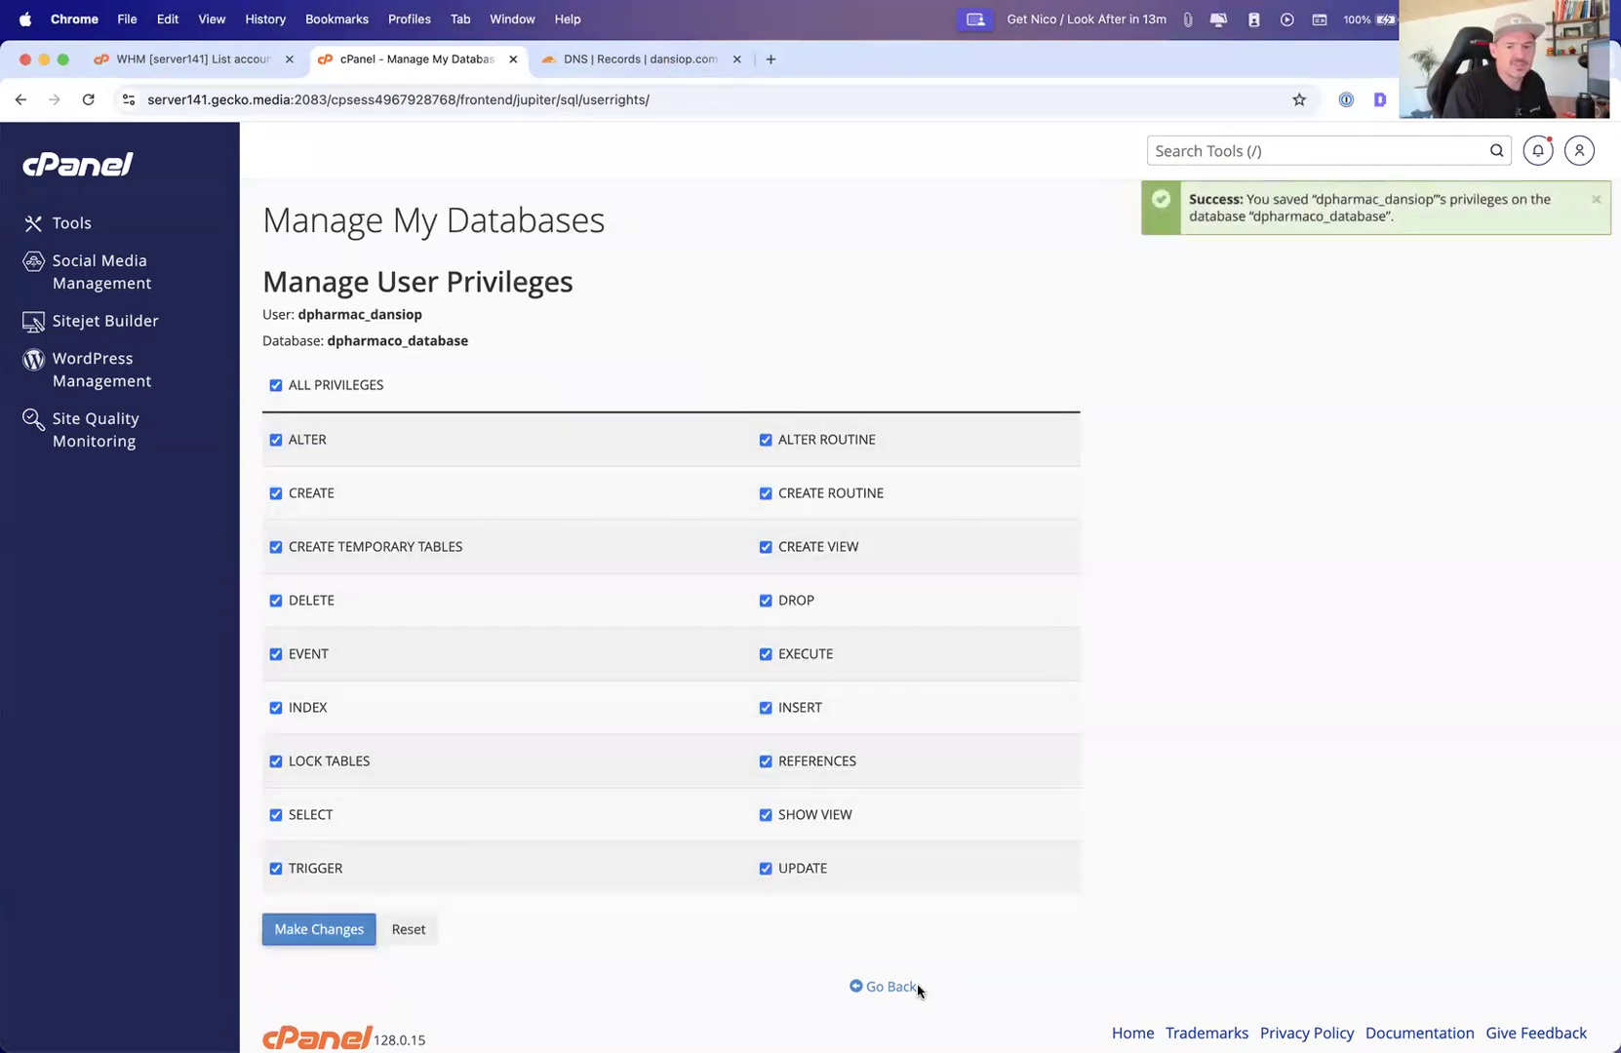
left_click(889, 987)
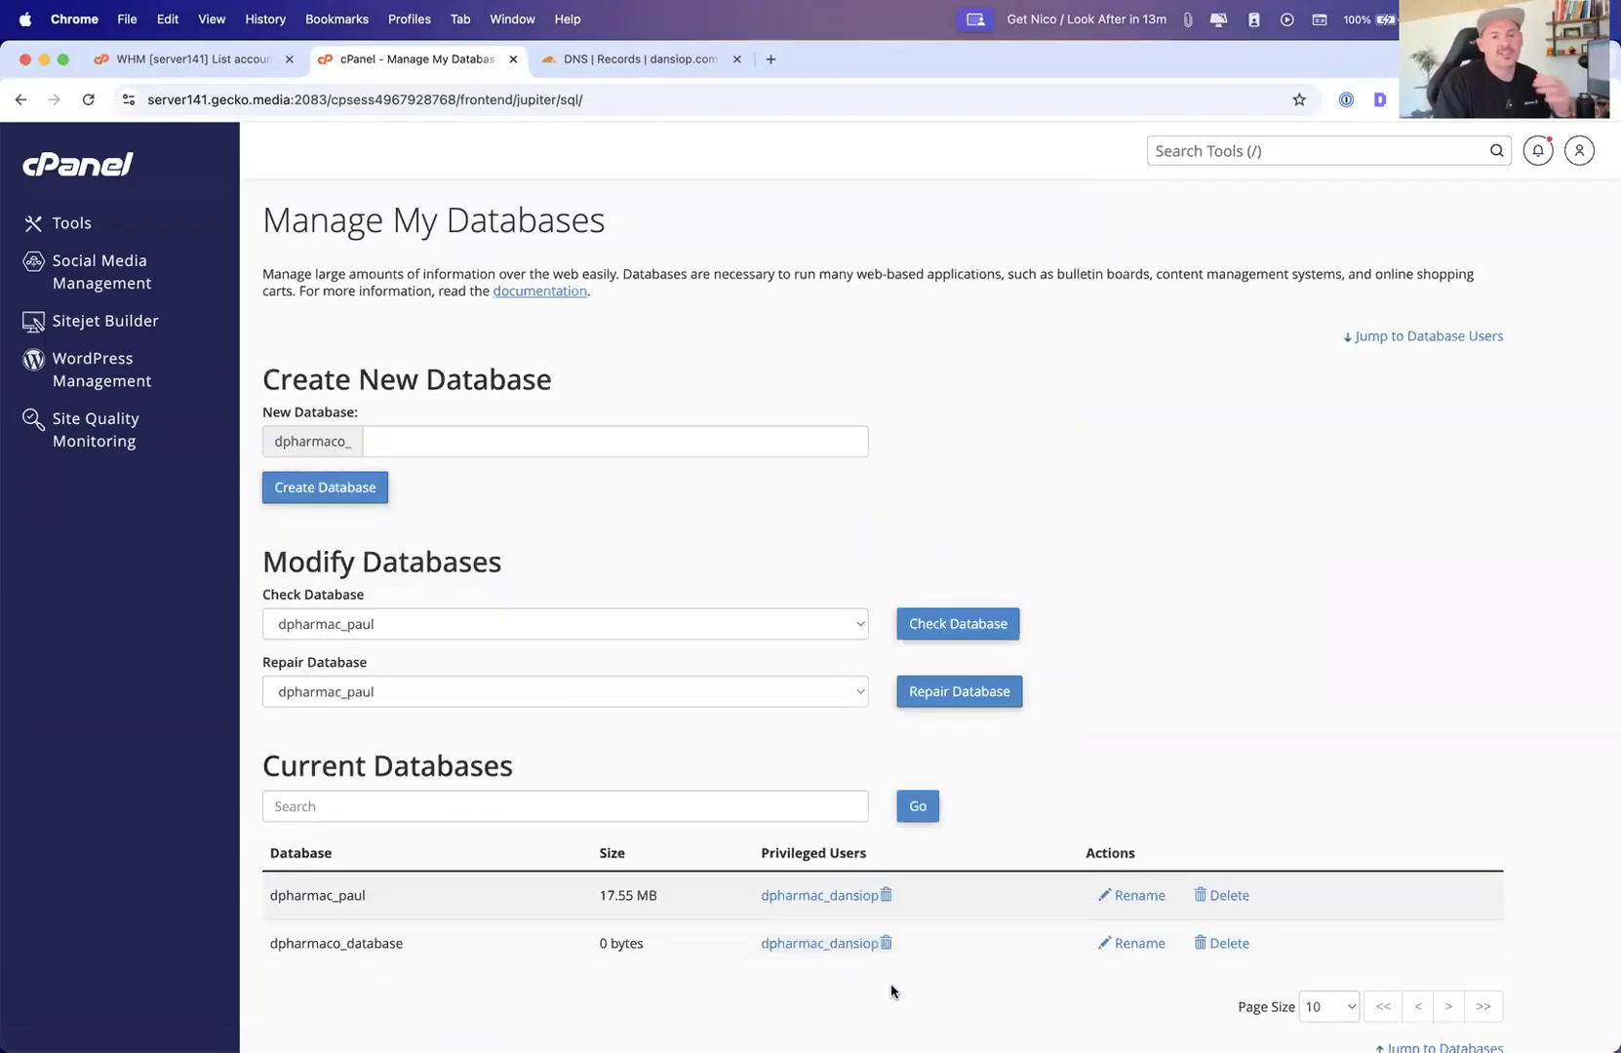
Return to Tools and open phpMyAdmin from the Databases section
scroll(890, 986, "down", 5)
scroll(887, 986, "up", 4)
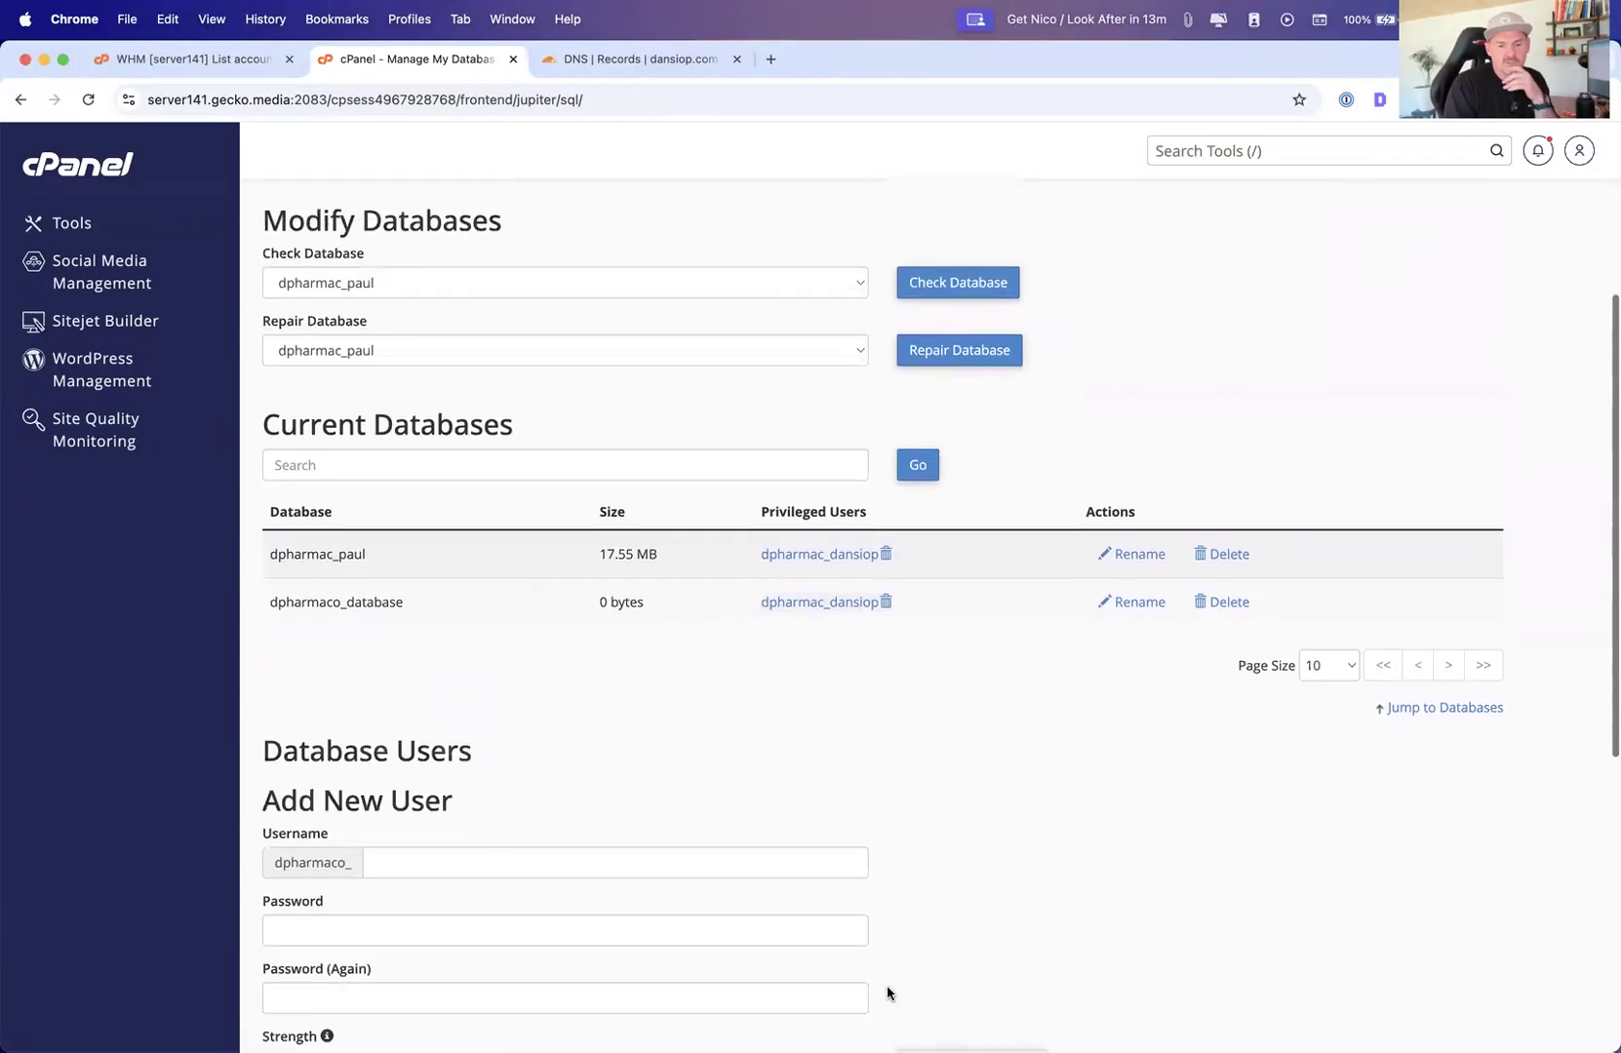
scroll(874, 992, "up", 2)
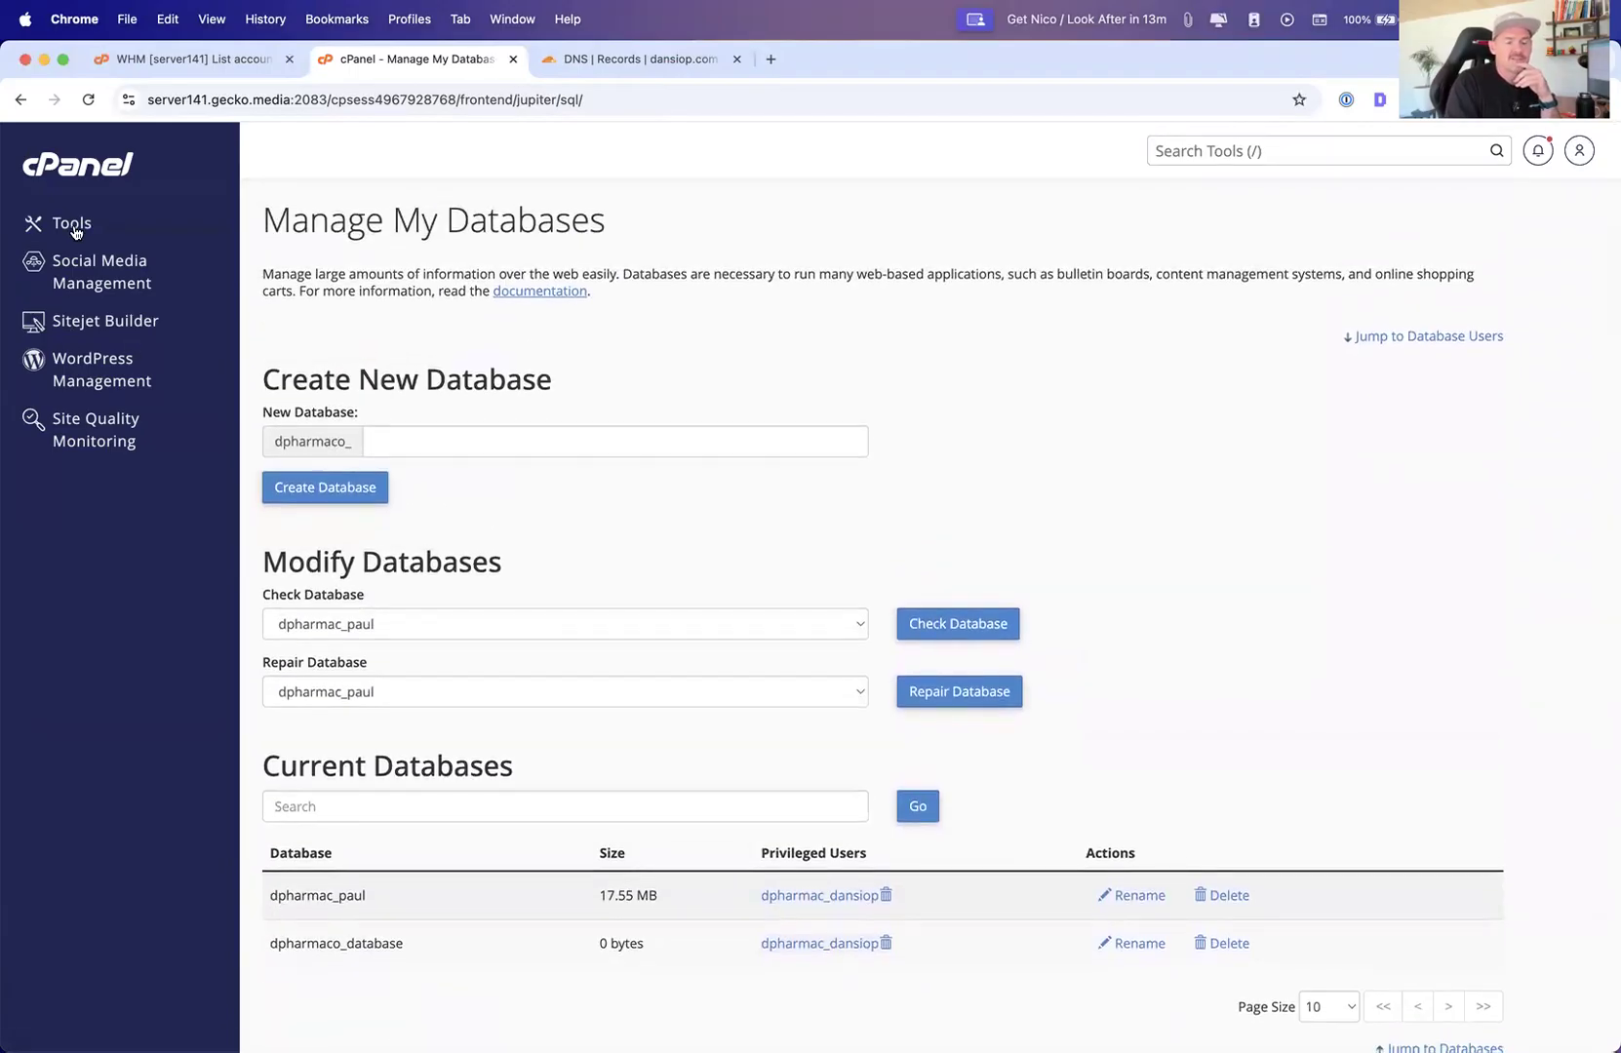
left_click(73, 234)
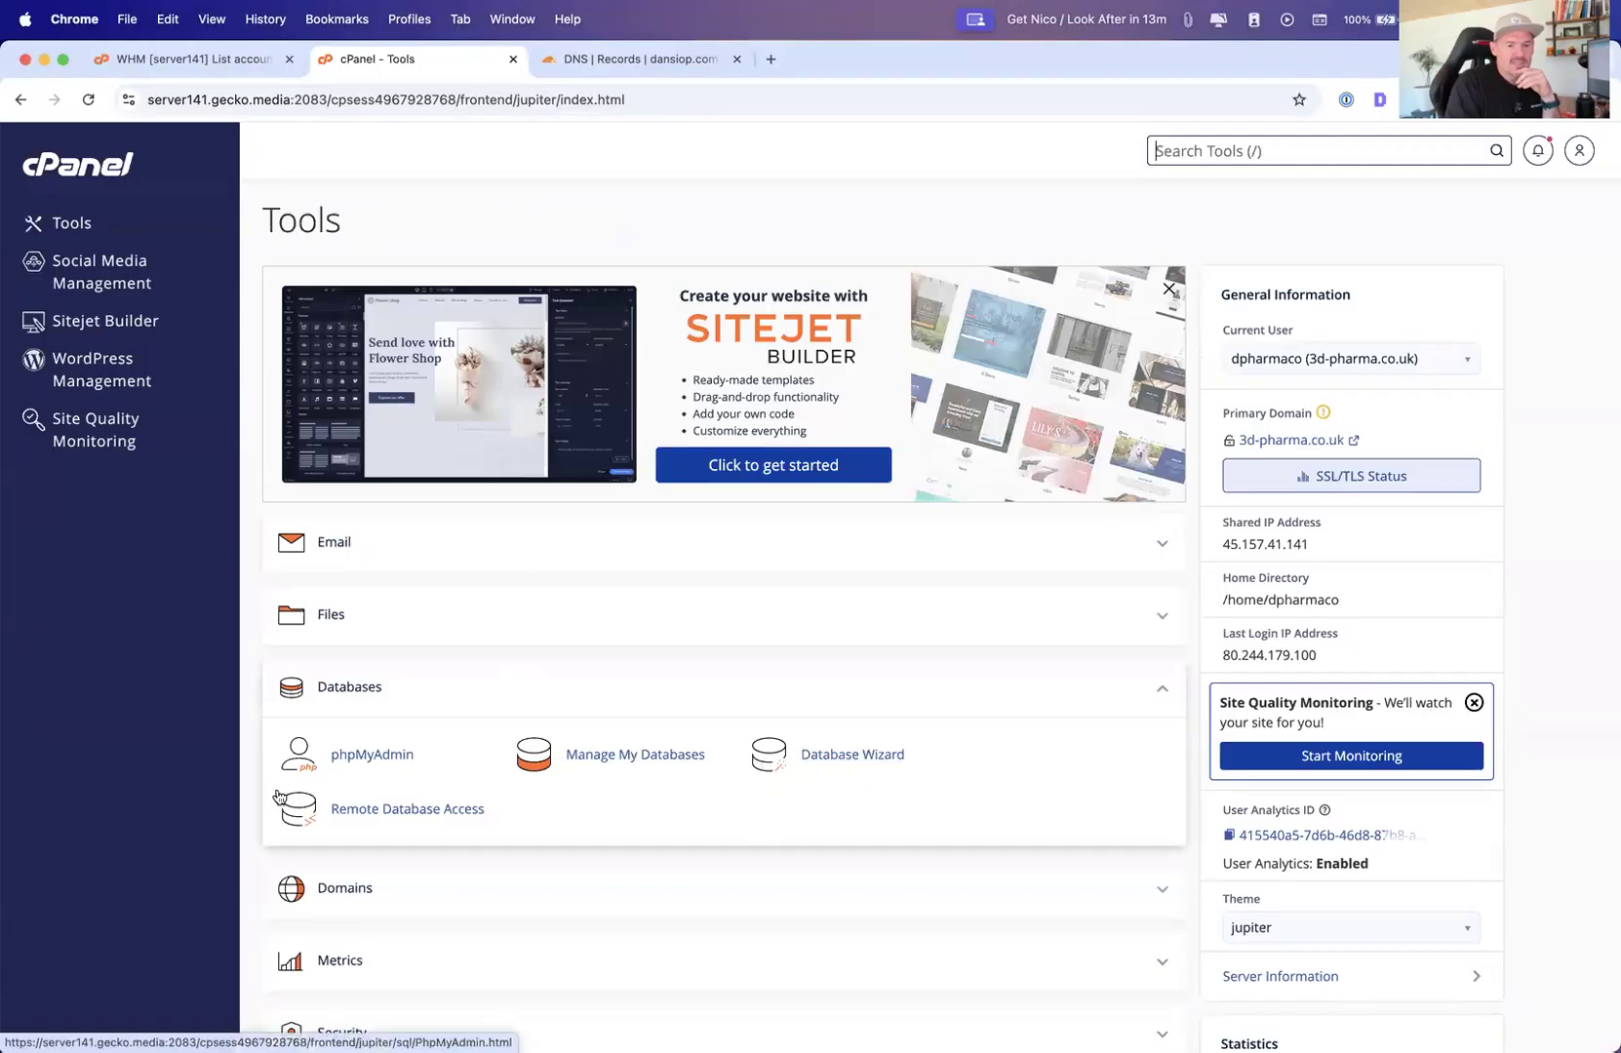
left_click(365, 756)
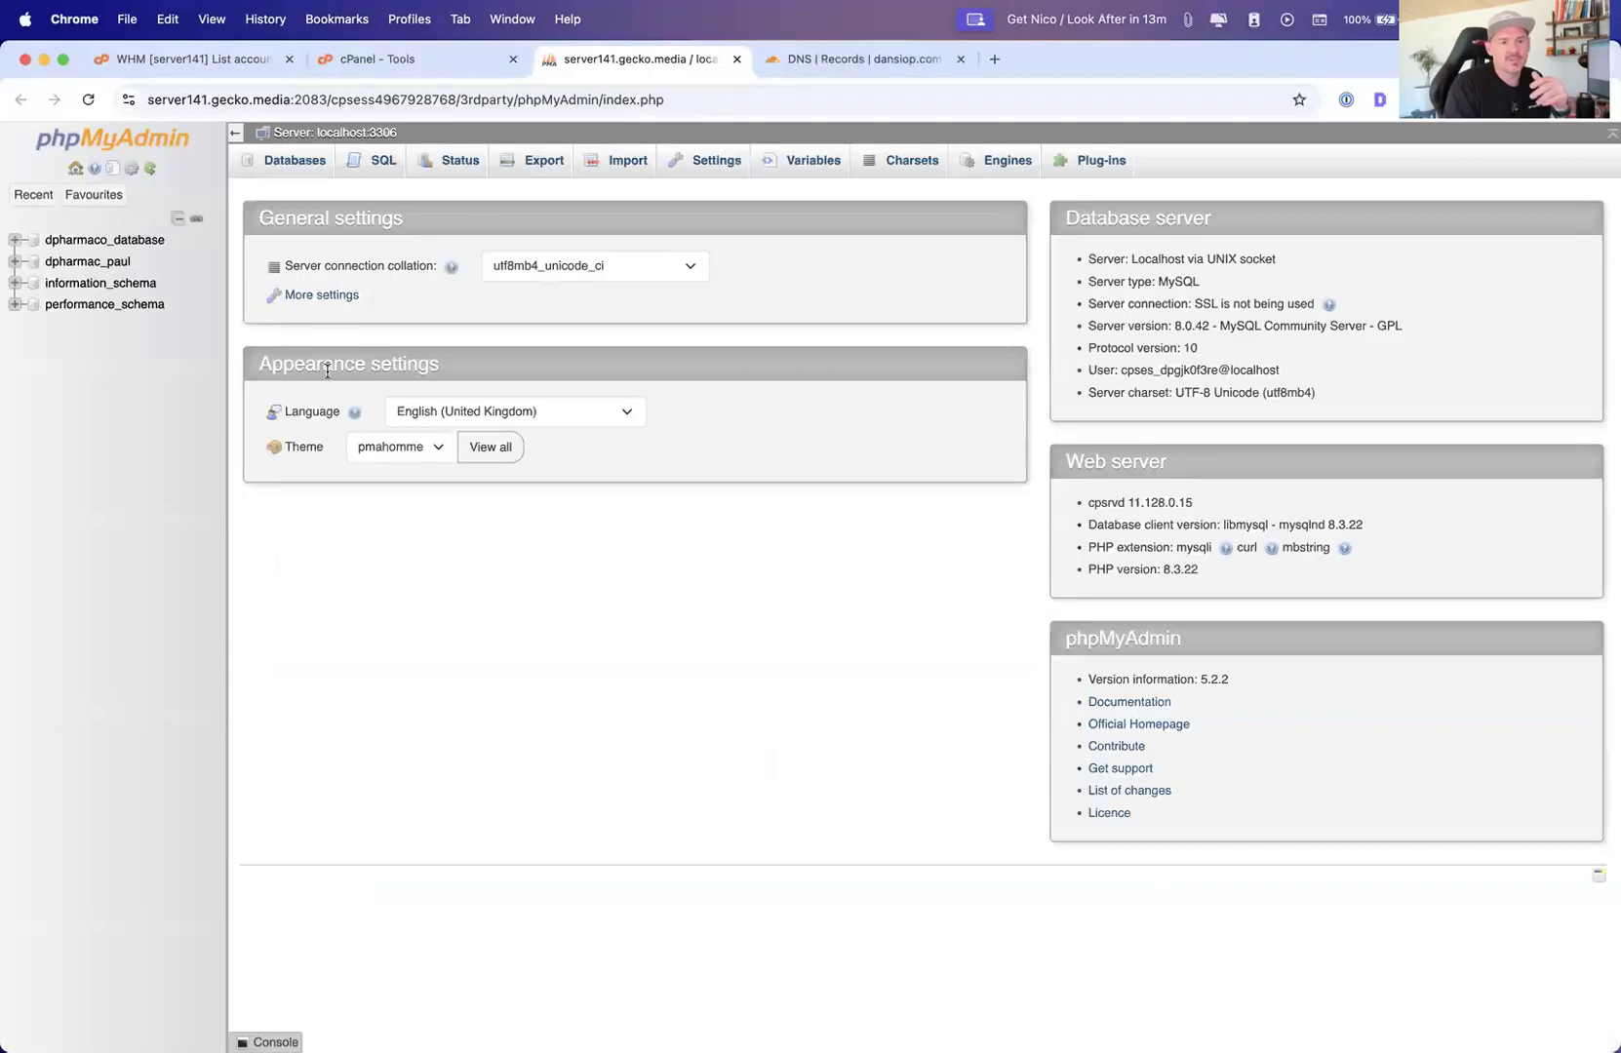
Expand the site's WordPress database and open the wp_options table
left_click(15, 262)
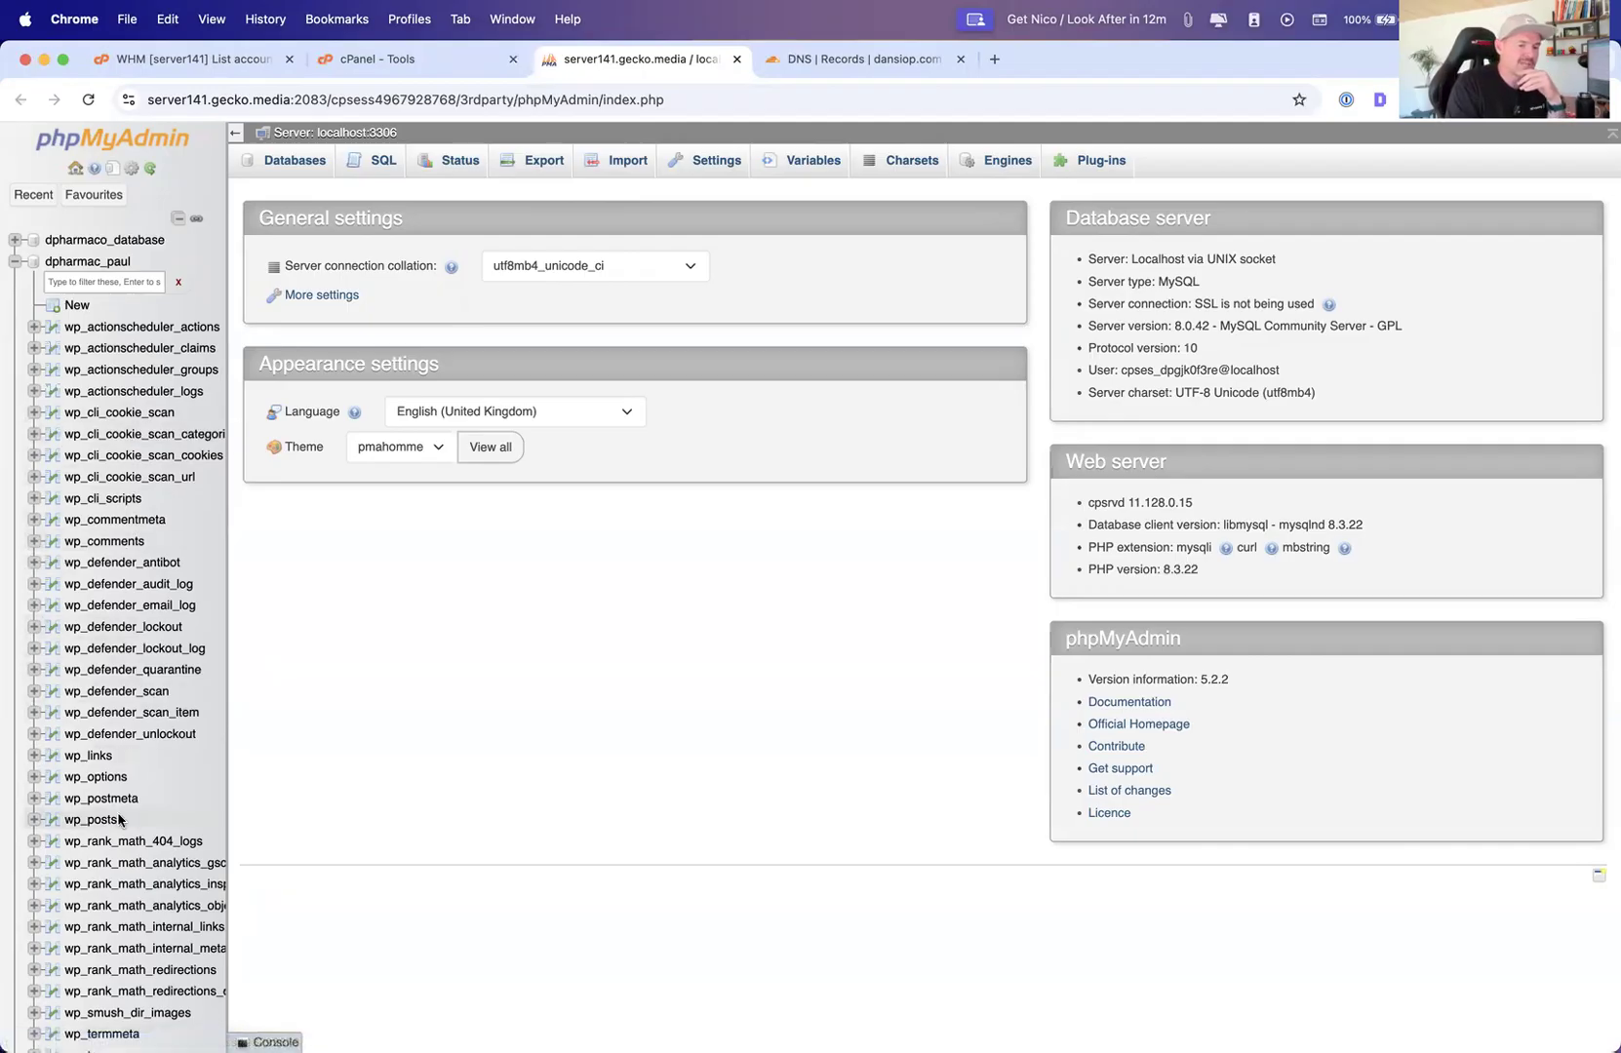
scroll(112, 853, "down", 2)
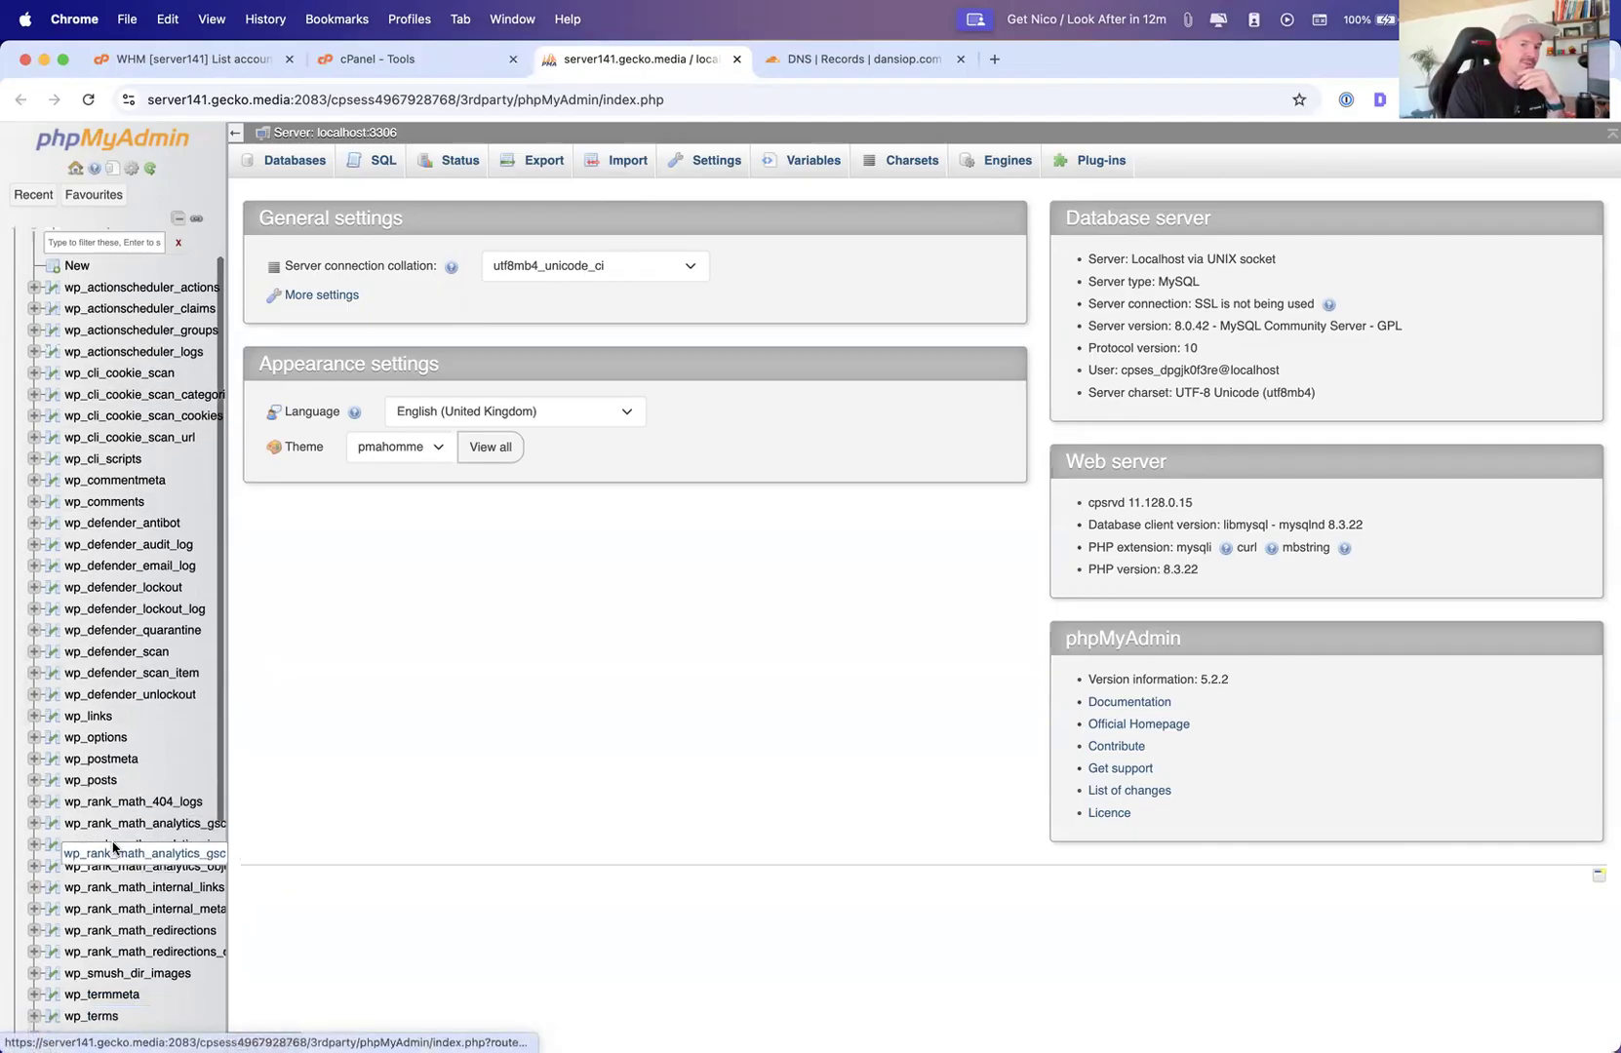
scroll(109, 746, "up", 1)
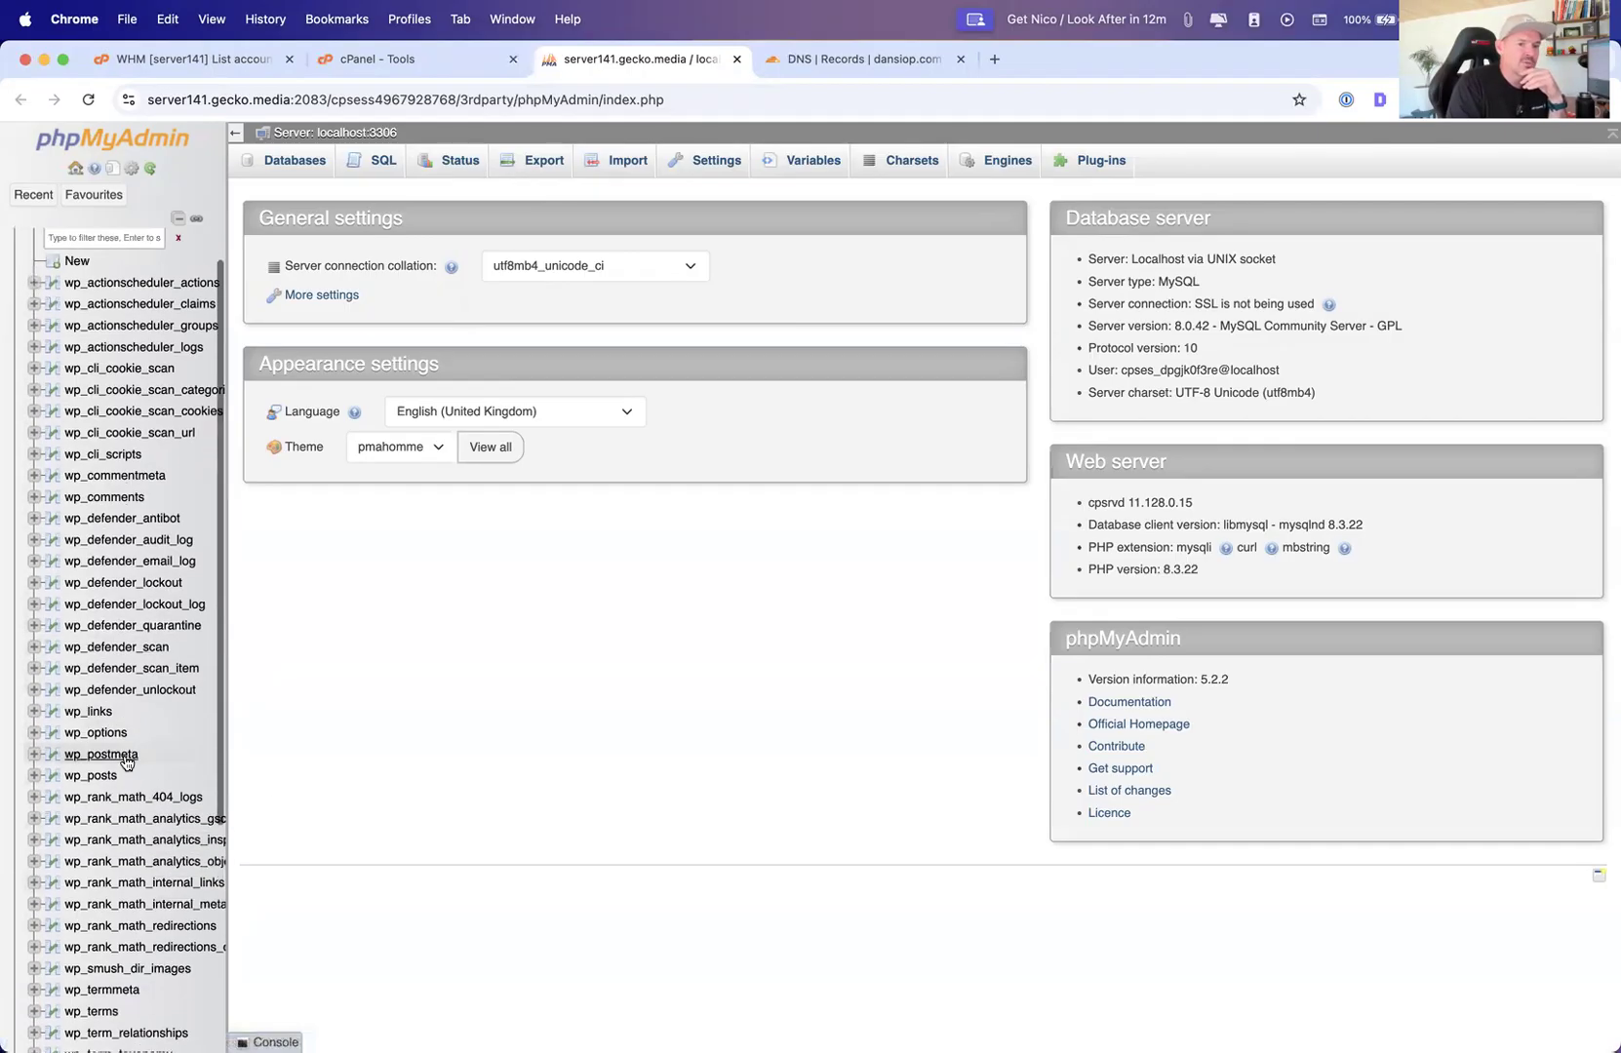
left_click(102, 735)
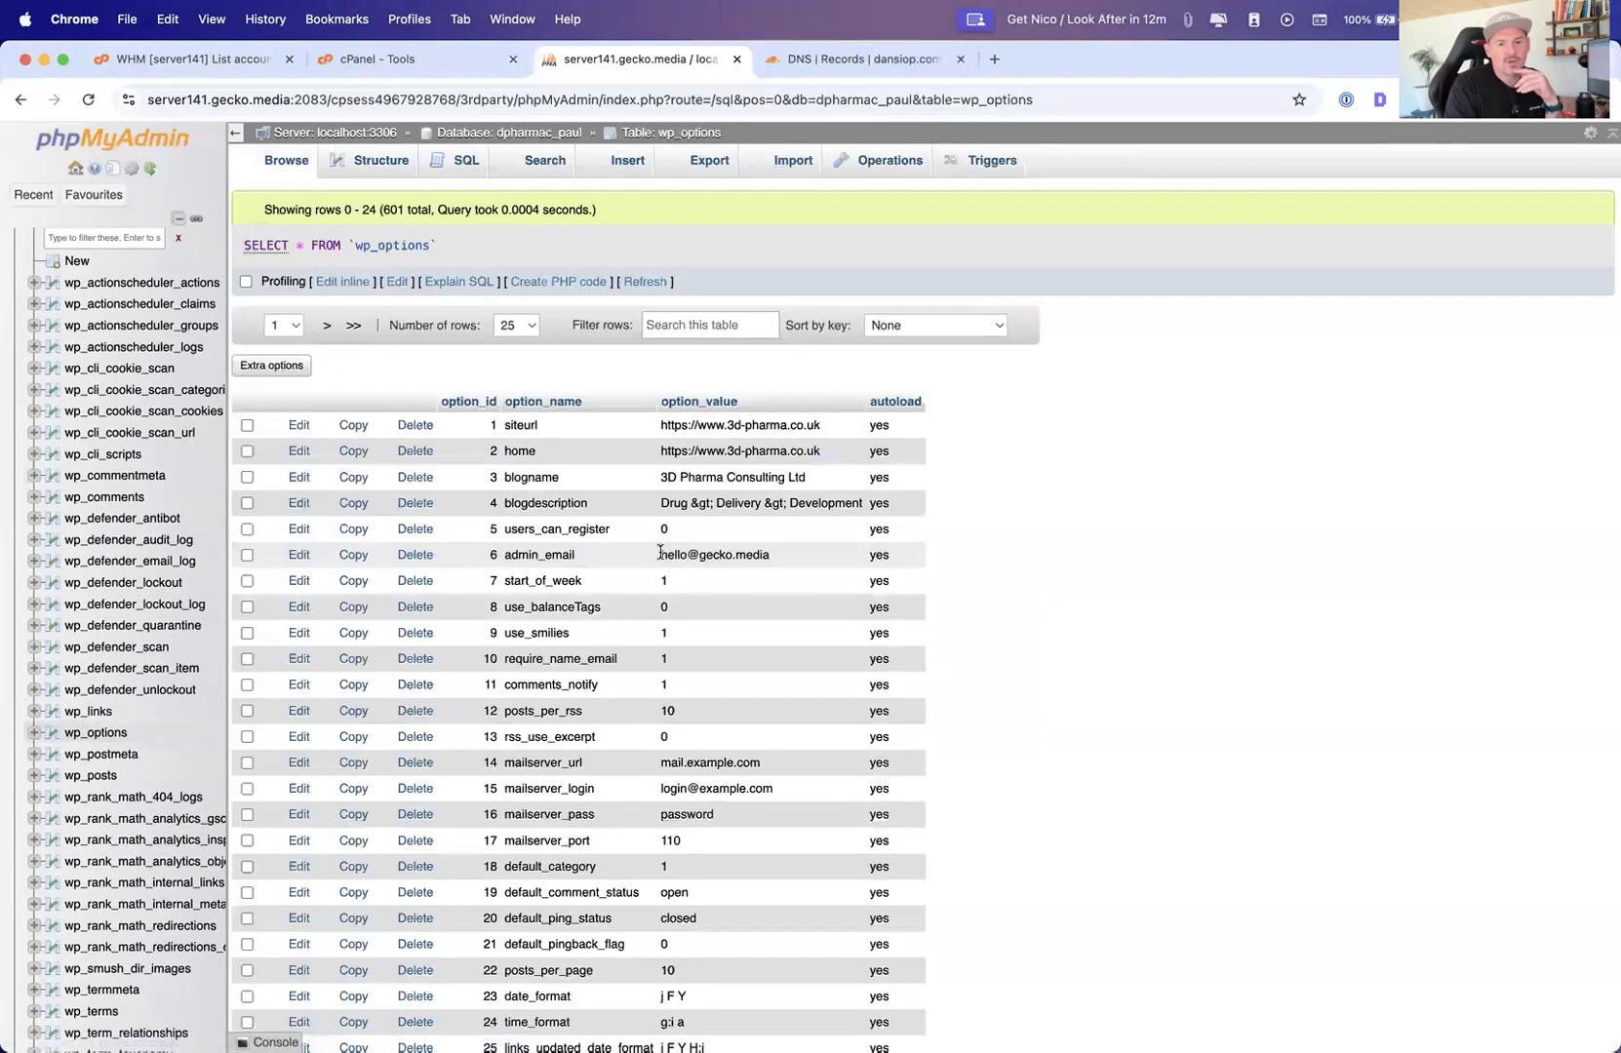
Examine the wp_options rows such as siteurl and admin_email in inline edit view
double_click(762, 425)
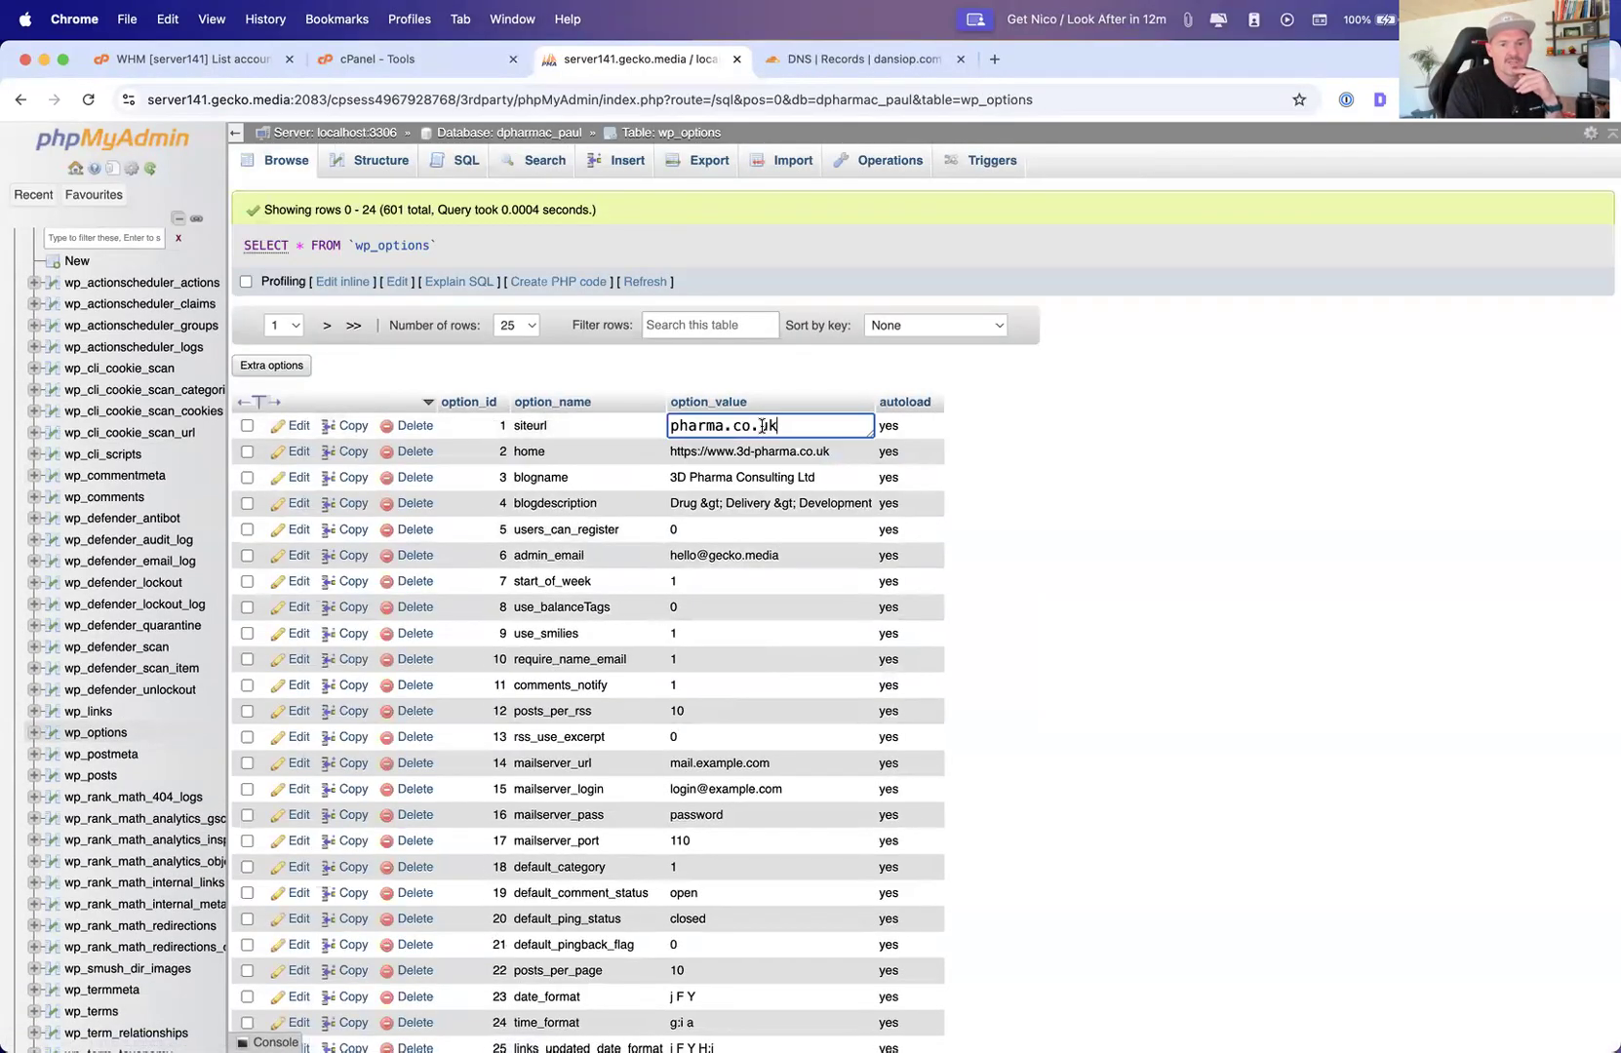
double_click(748, 553)
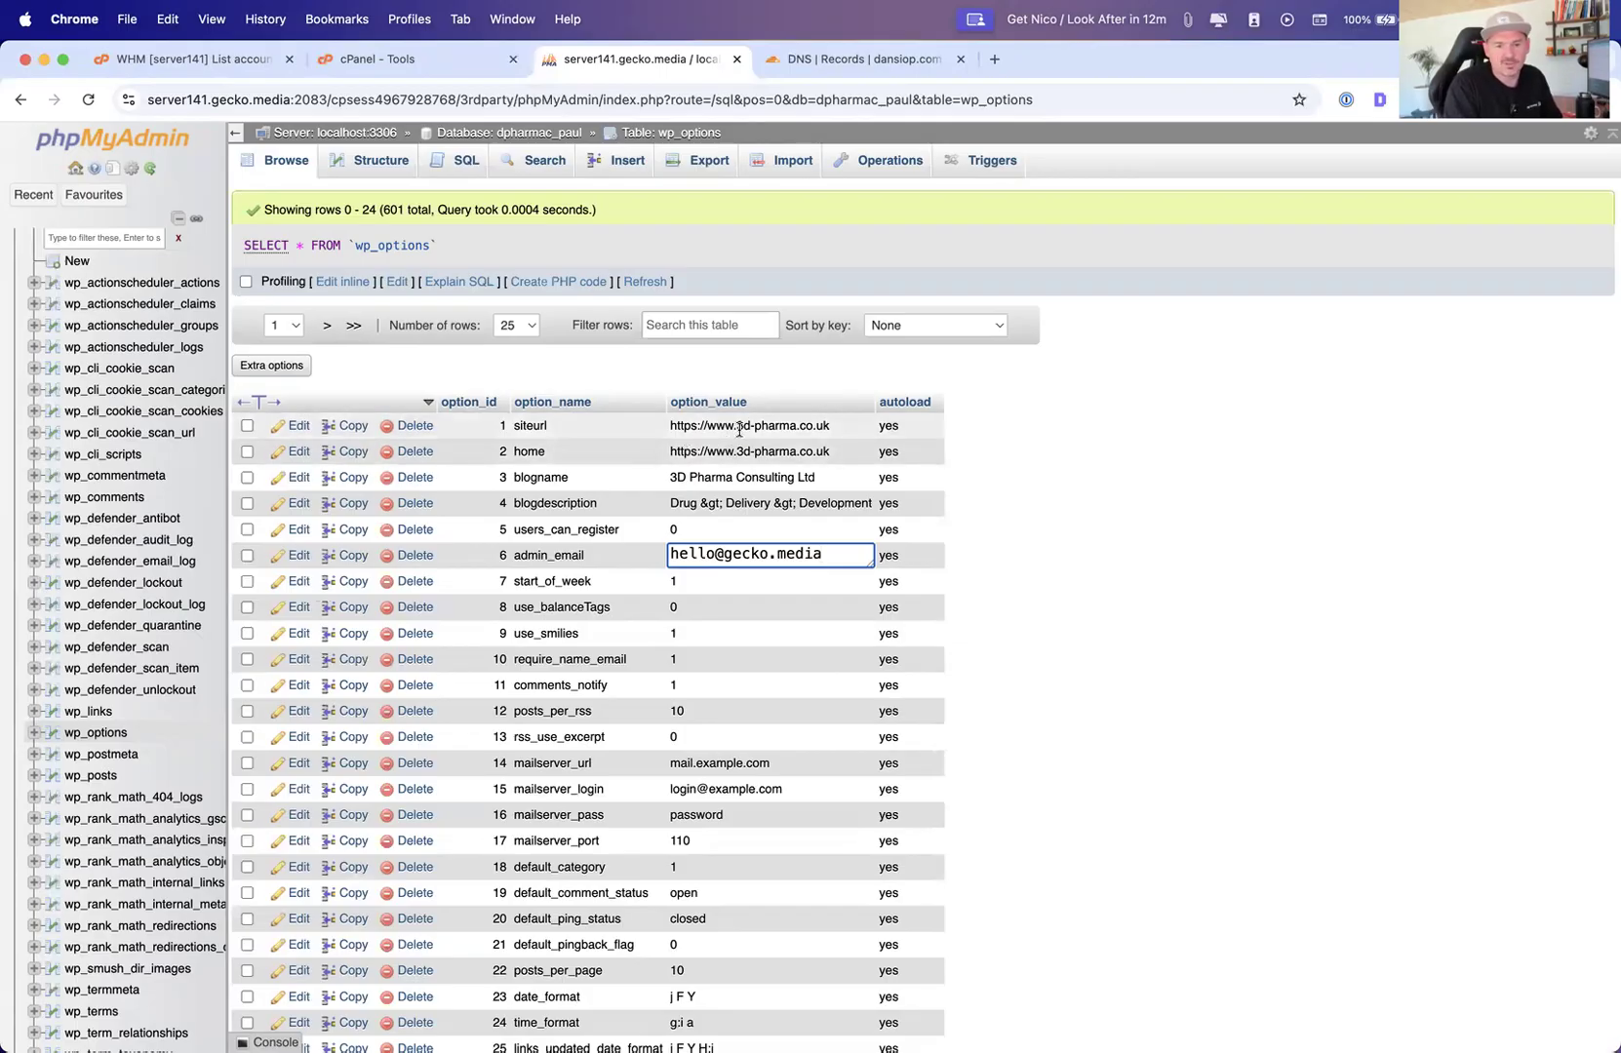
scroll(696, 507, "down", 3)
scroll(696, 510, "up", 3)
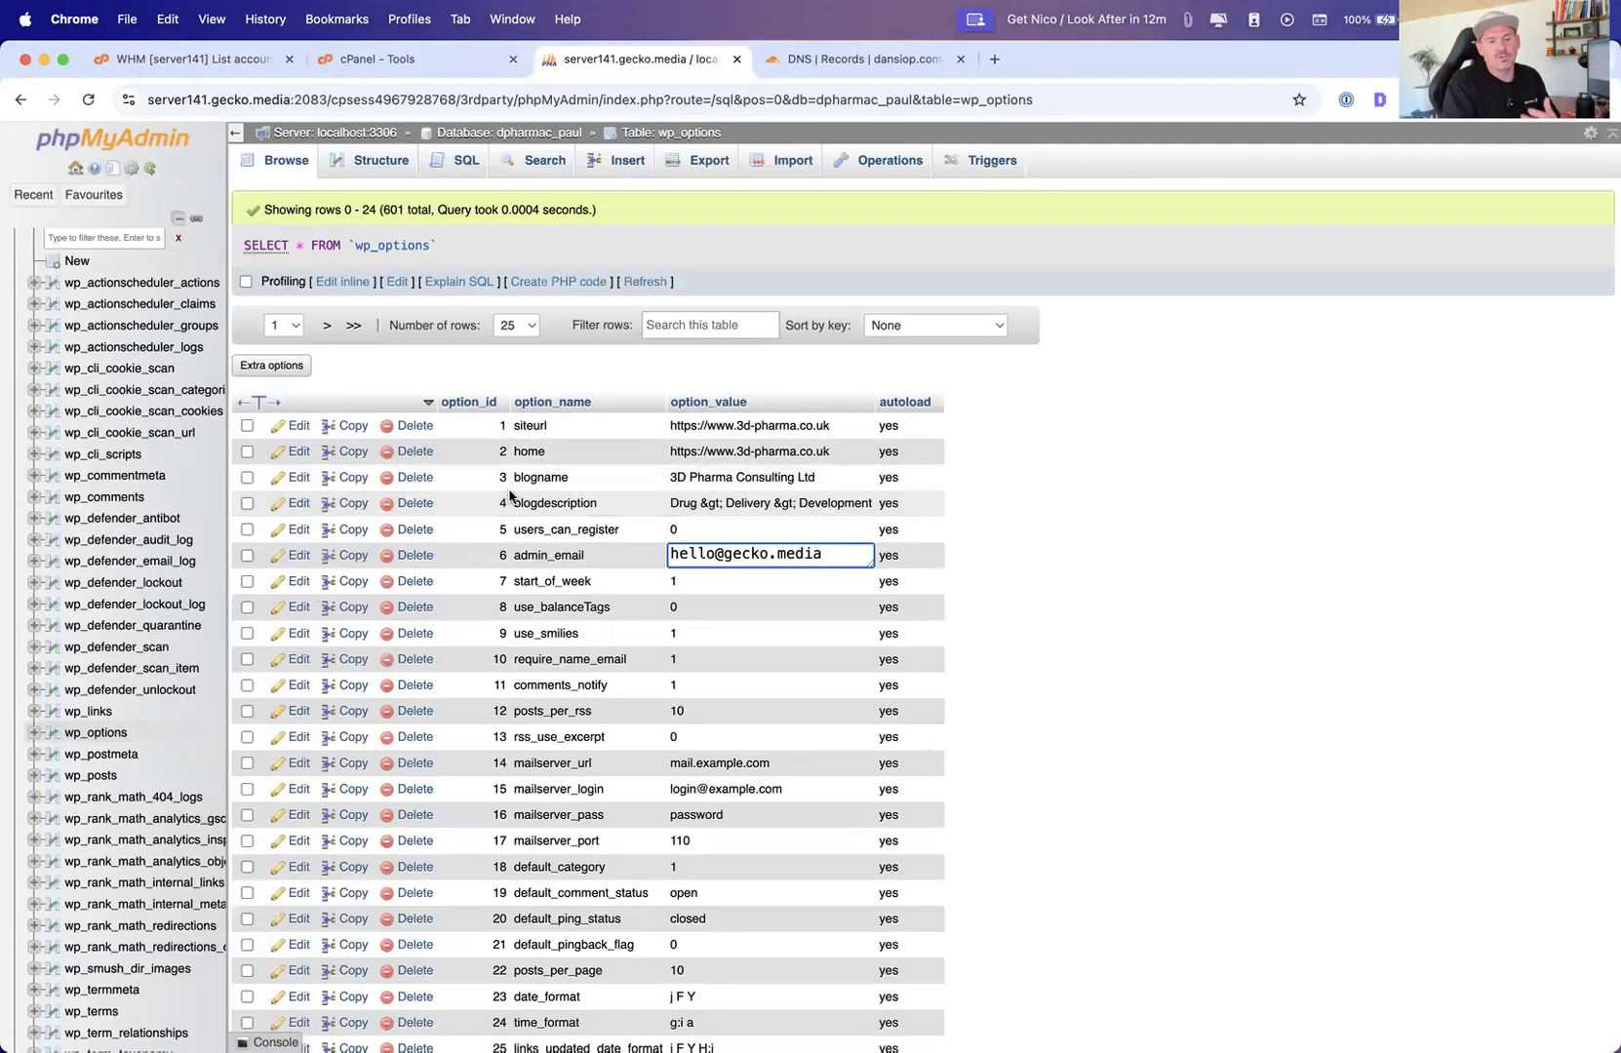
scroll(645, 671, "down", 1)
scroll(643, 663, "down", 5)
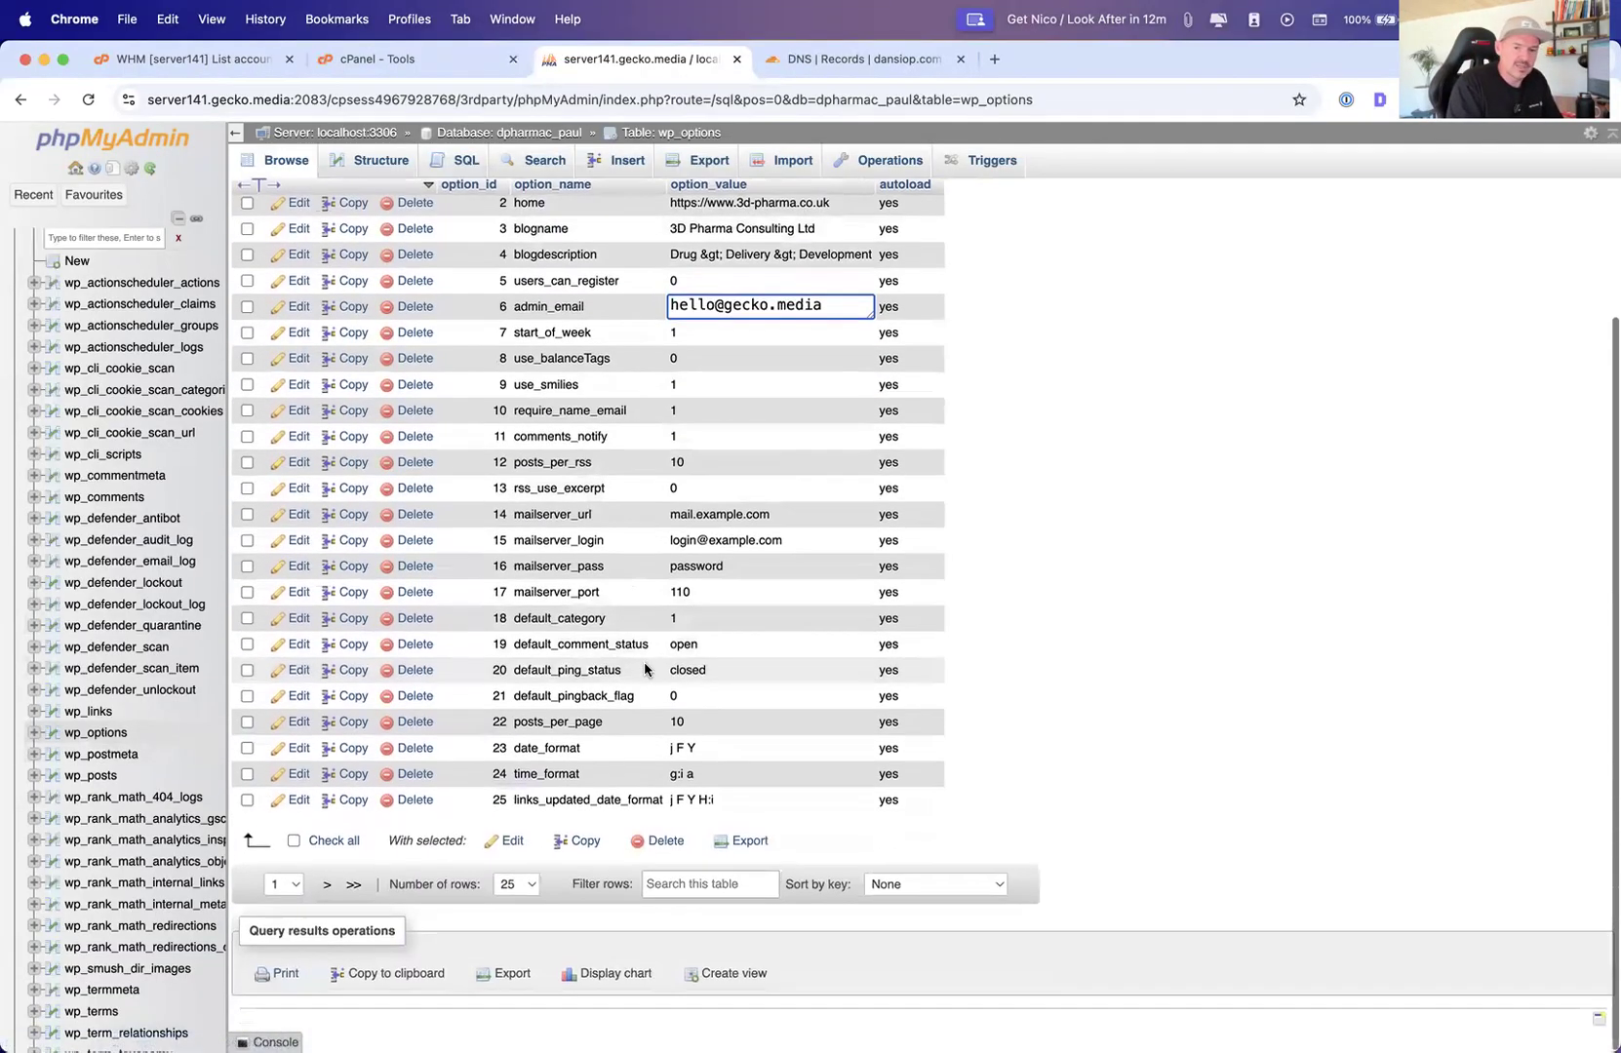
scroll(675, 691, "up", 3)
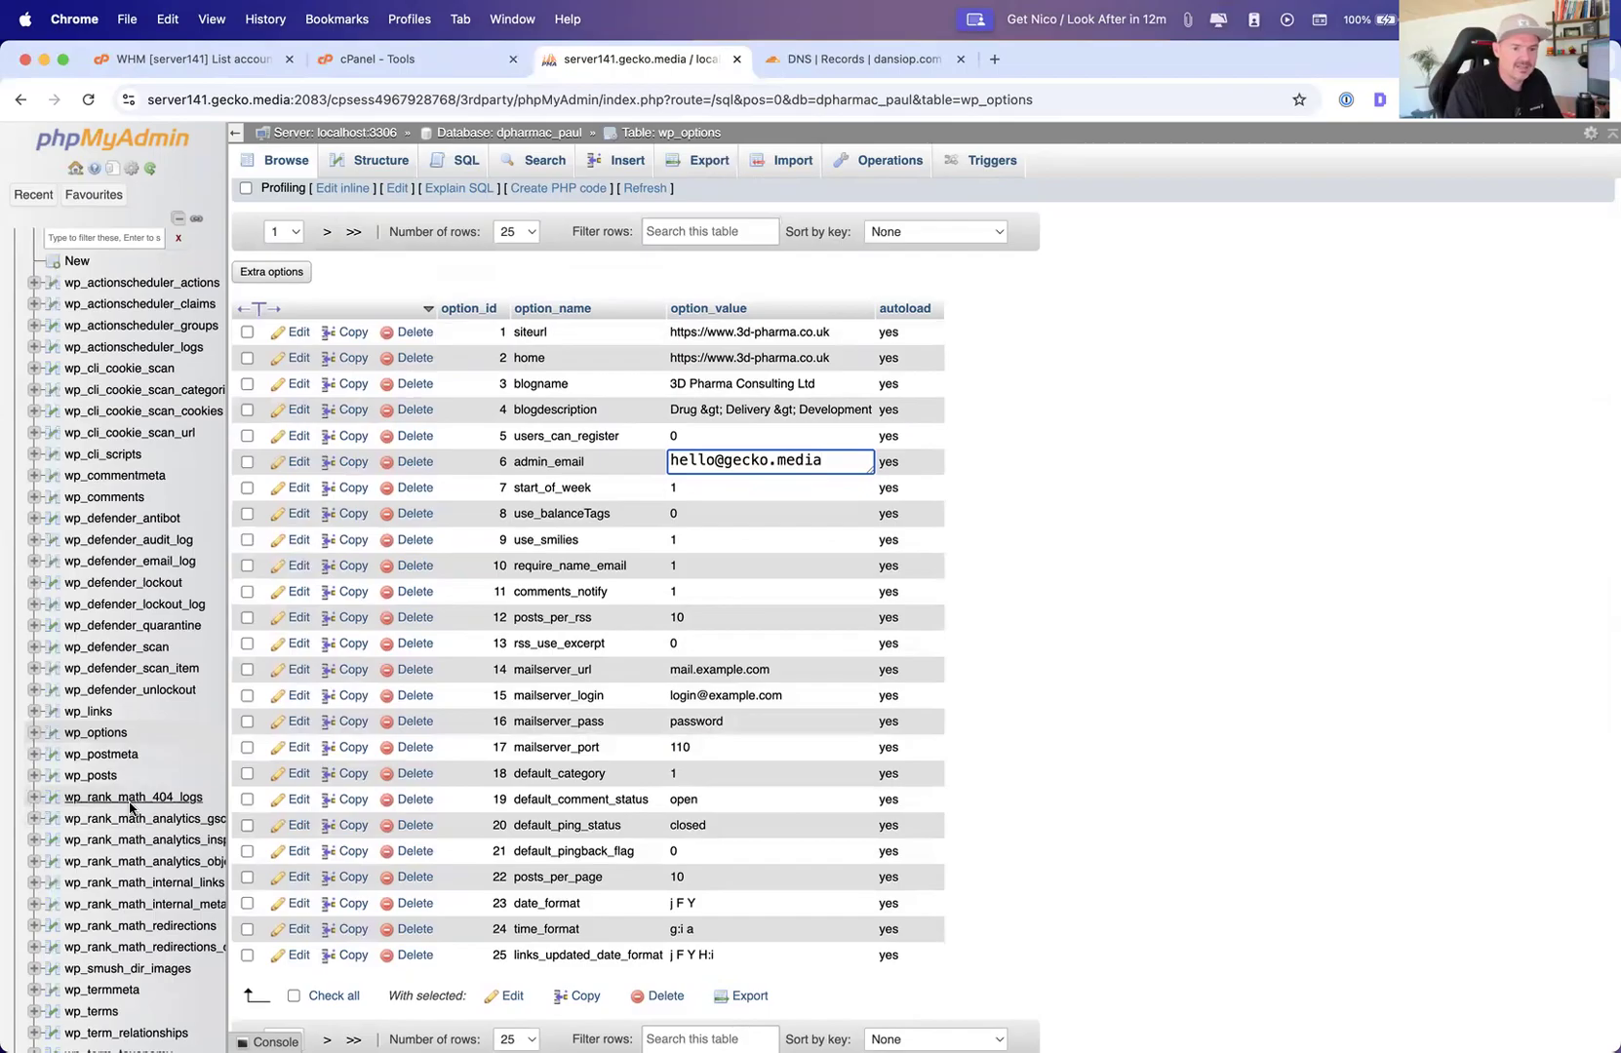
scroll(147, 814, "down", 6)
Open the wp_users table, review its row, and open its export options
left_click(106, 879)
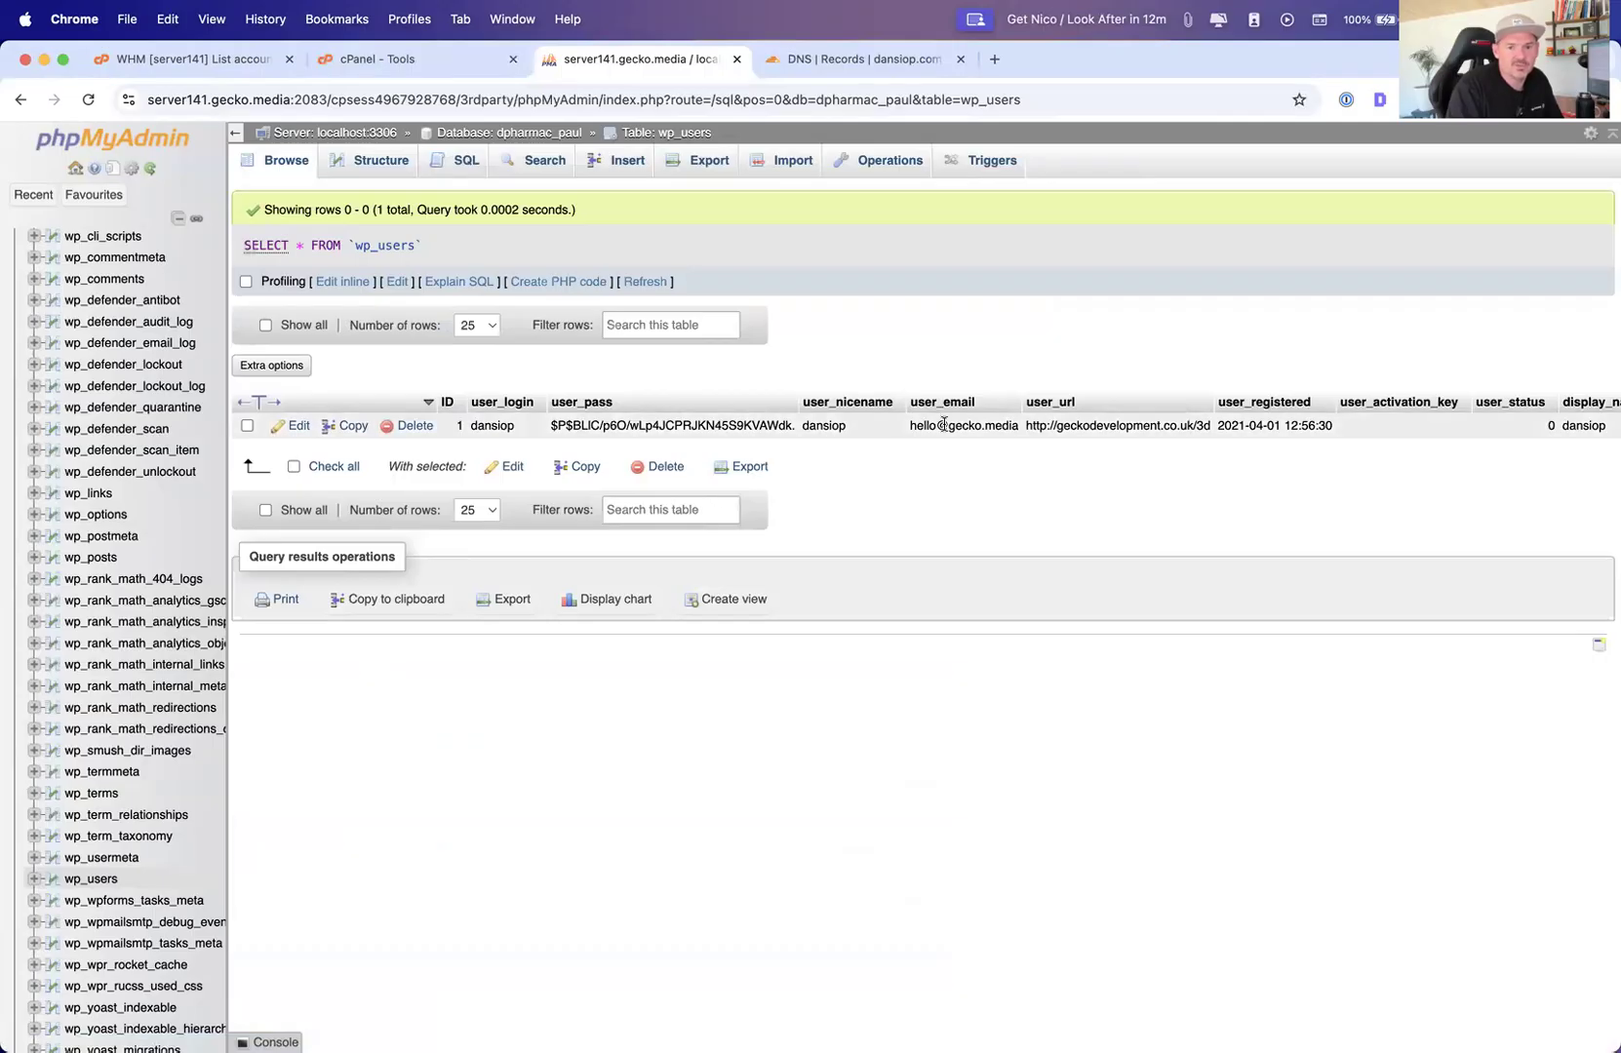
scroll(1463, 449, "right", 2)
scroll(1468, 442, "left", 2)
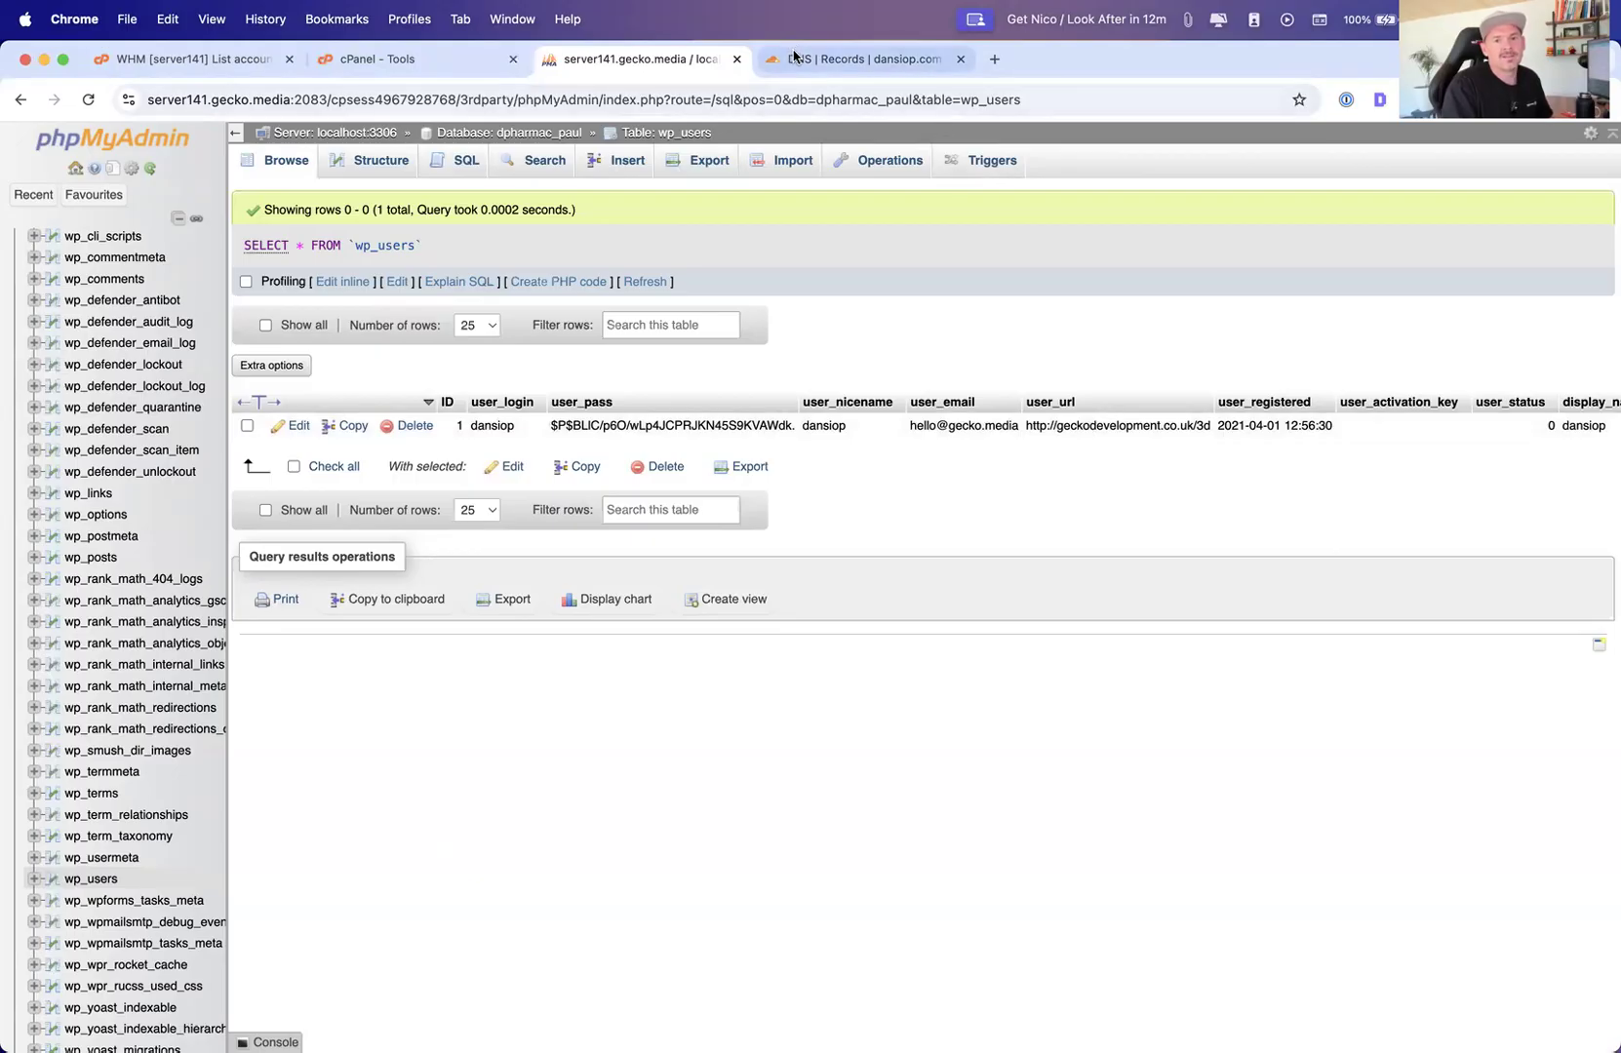
left_click(715, 163)
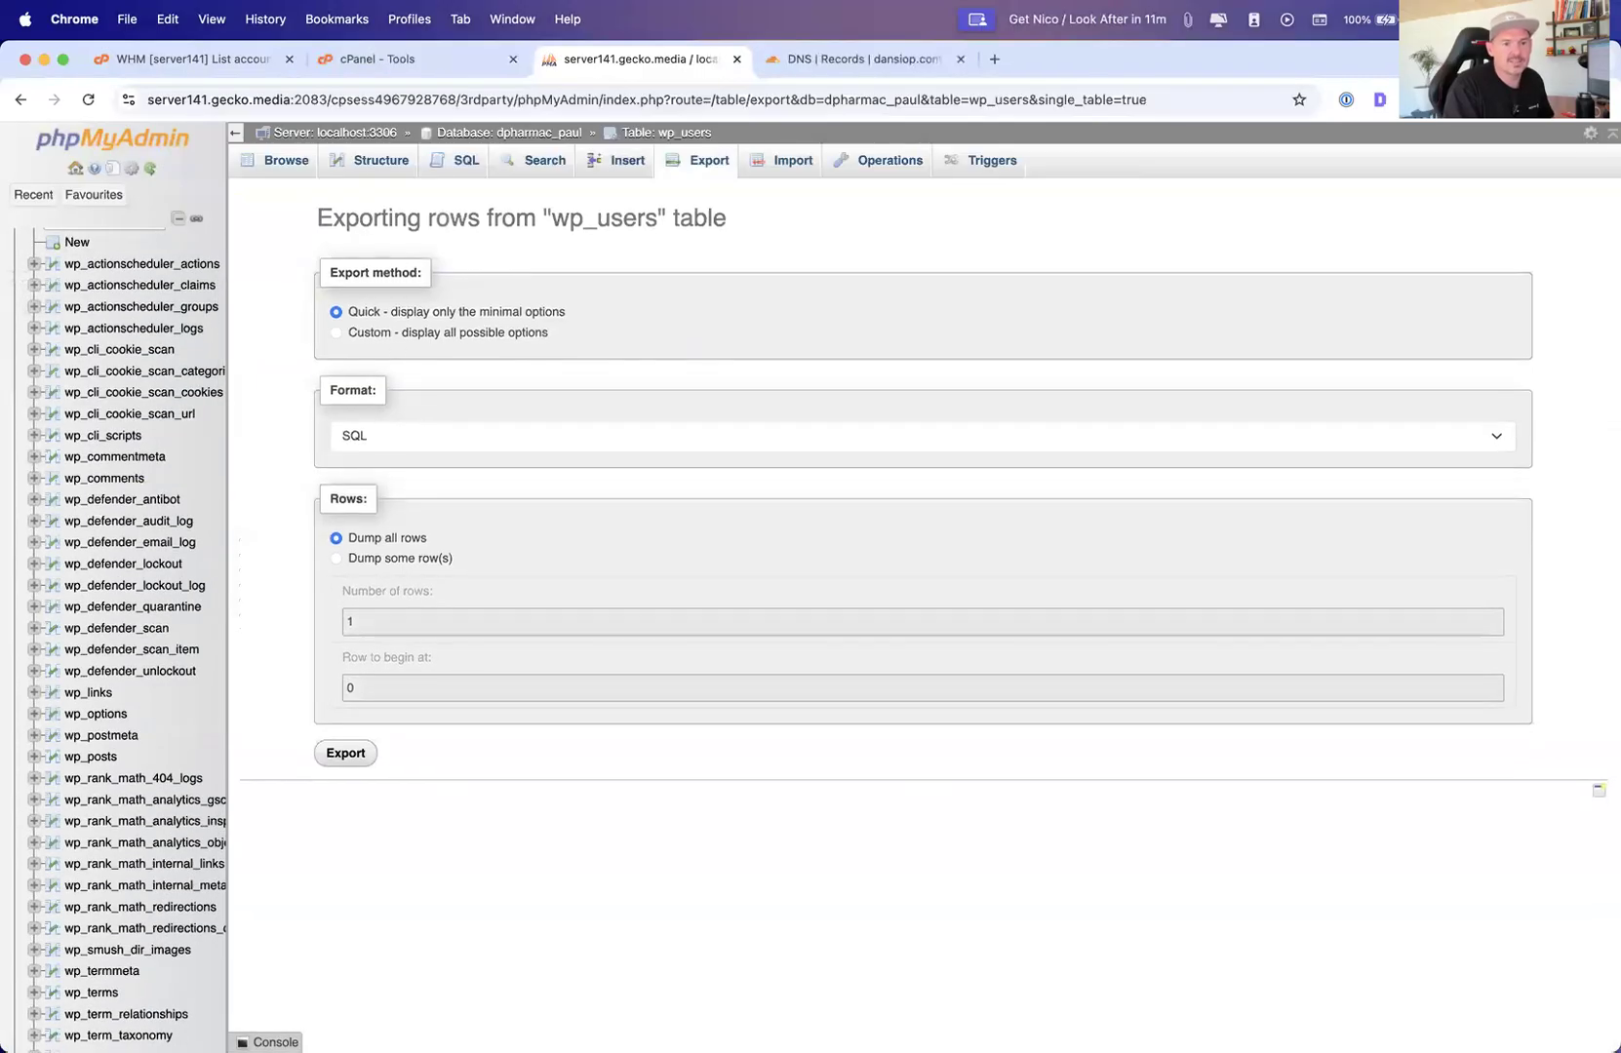
Export the dpharmac_paul database with the quick SQL method and save the dpharmac_paul file to the Desktop
left_click(97, 263)
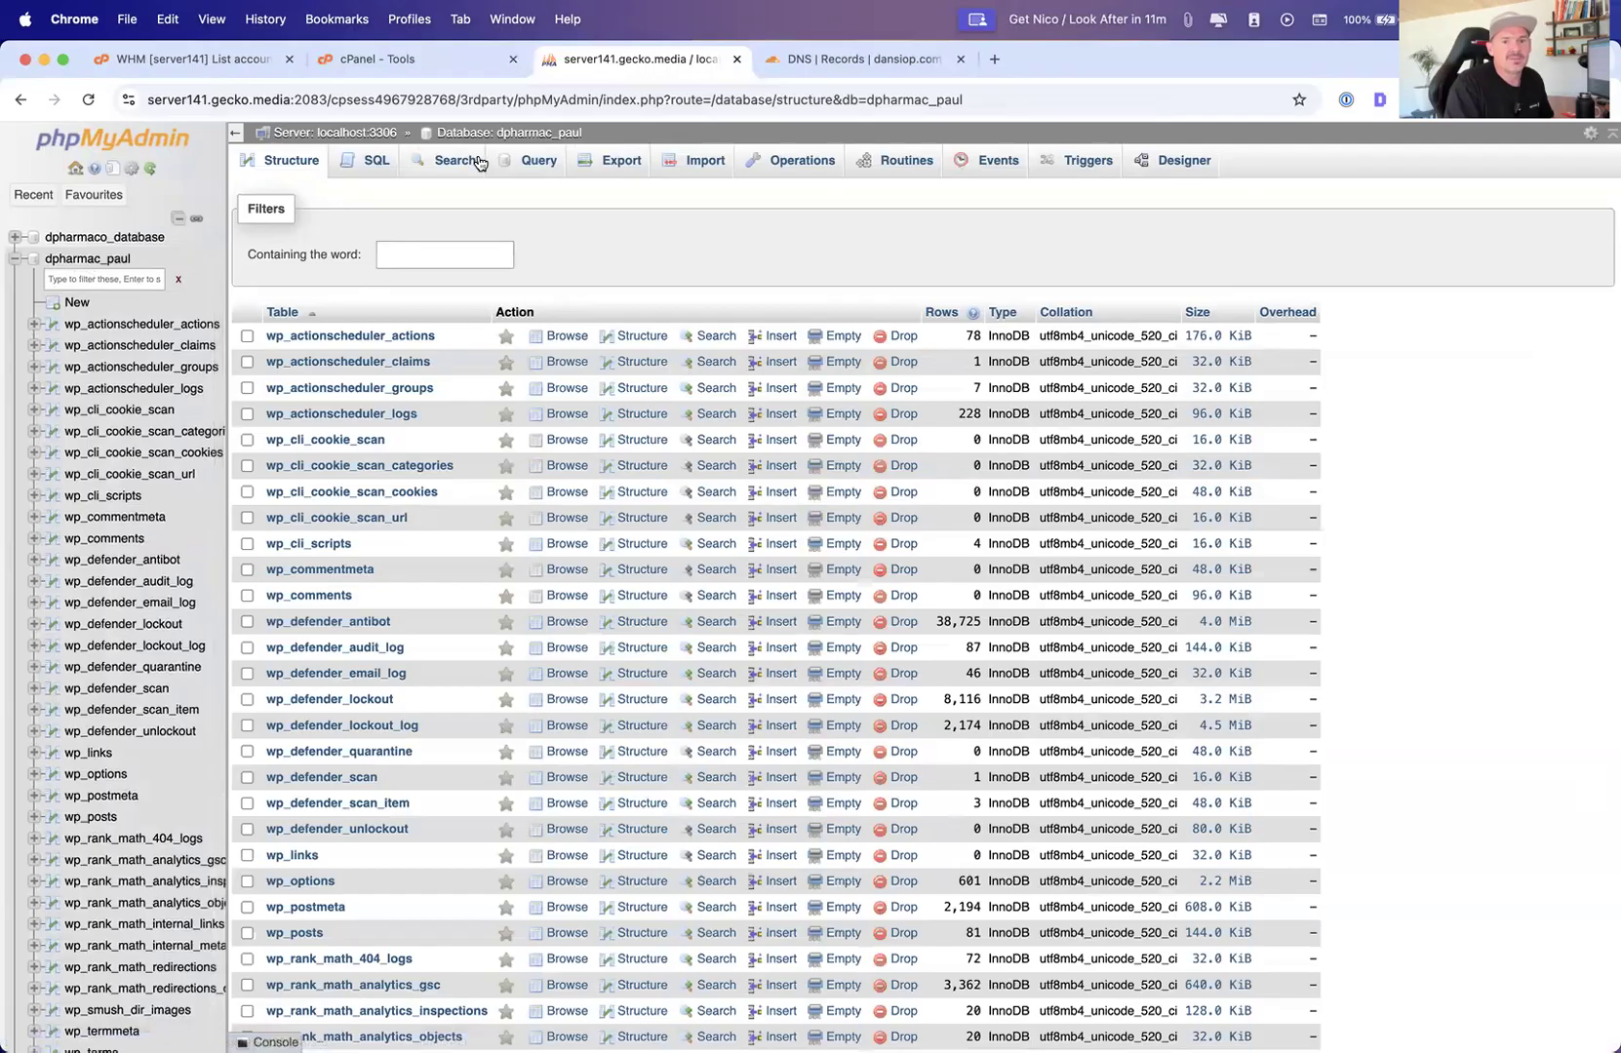
left_click(639, 162)
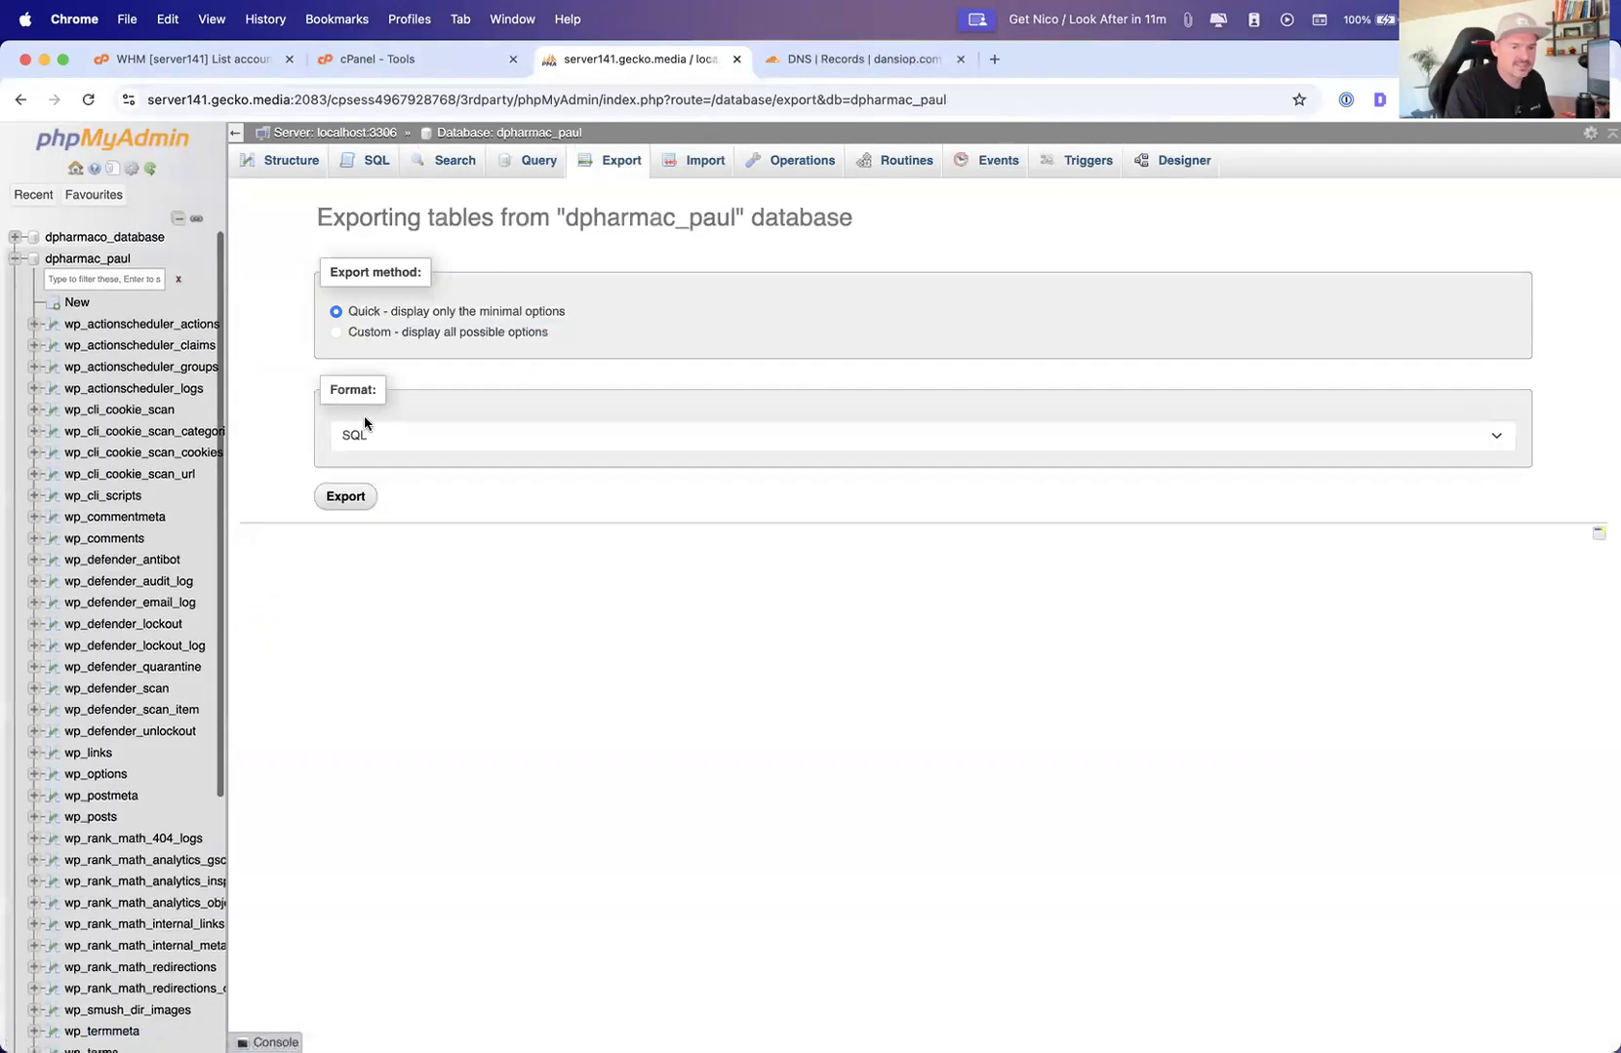
left_click(343, 497)
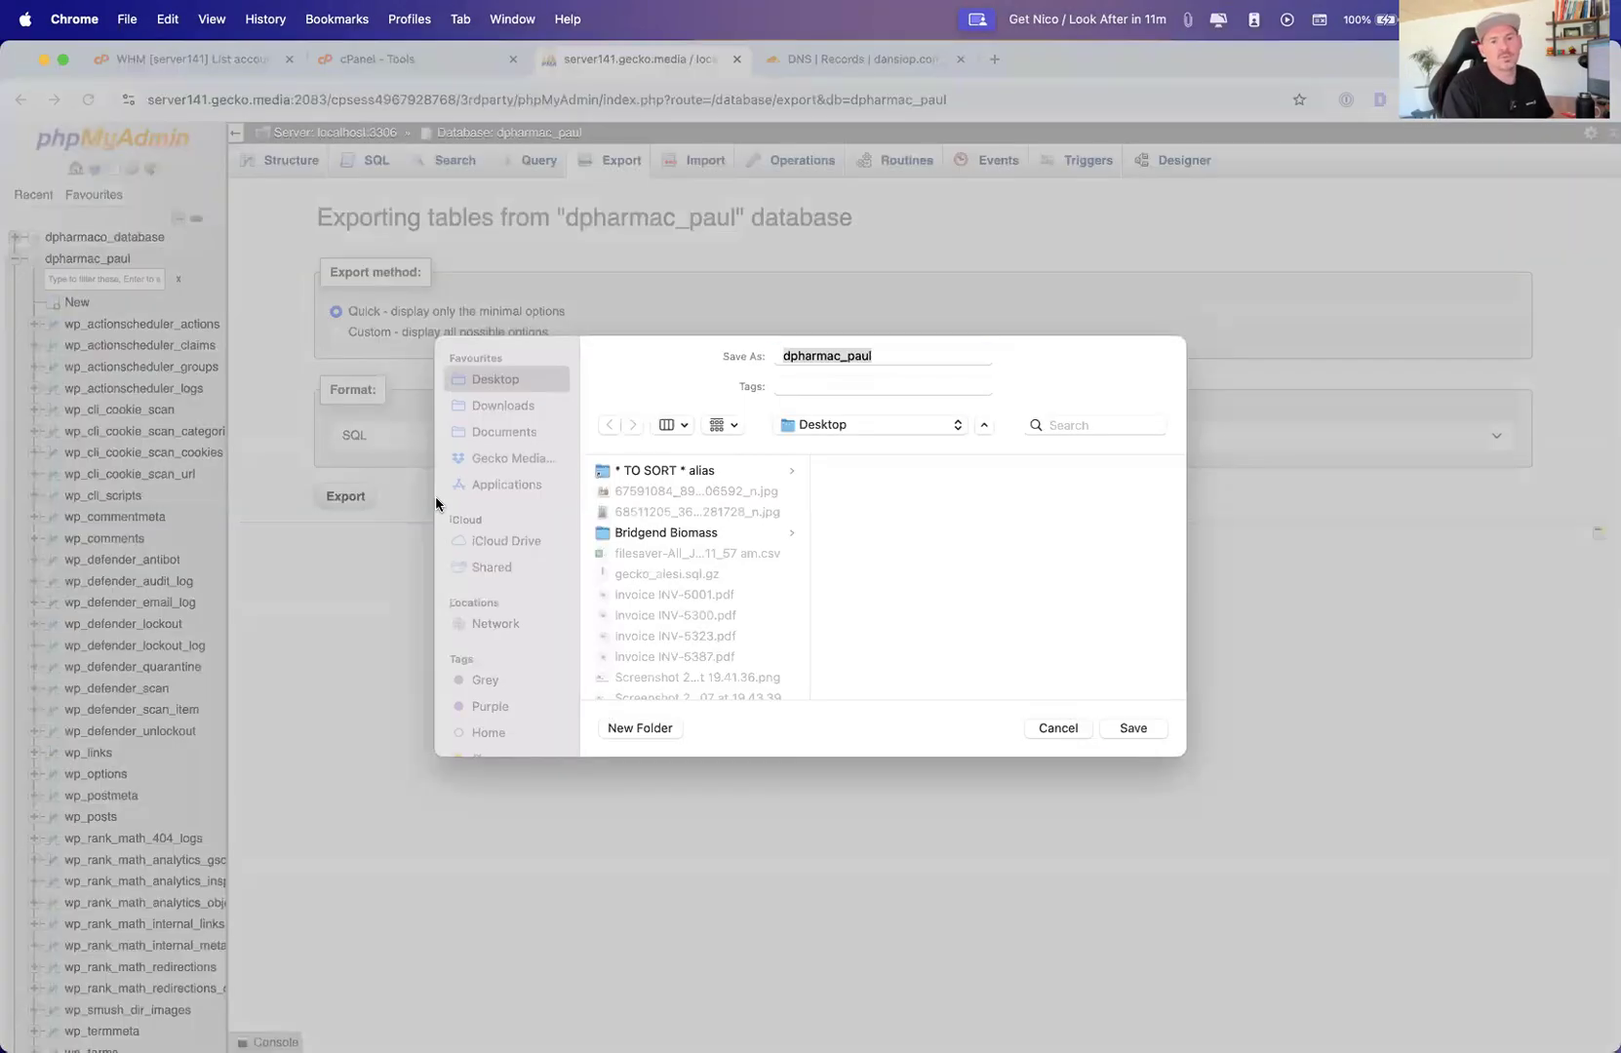
left_click(1132, 726)
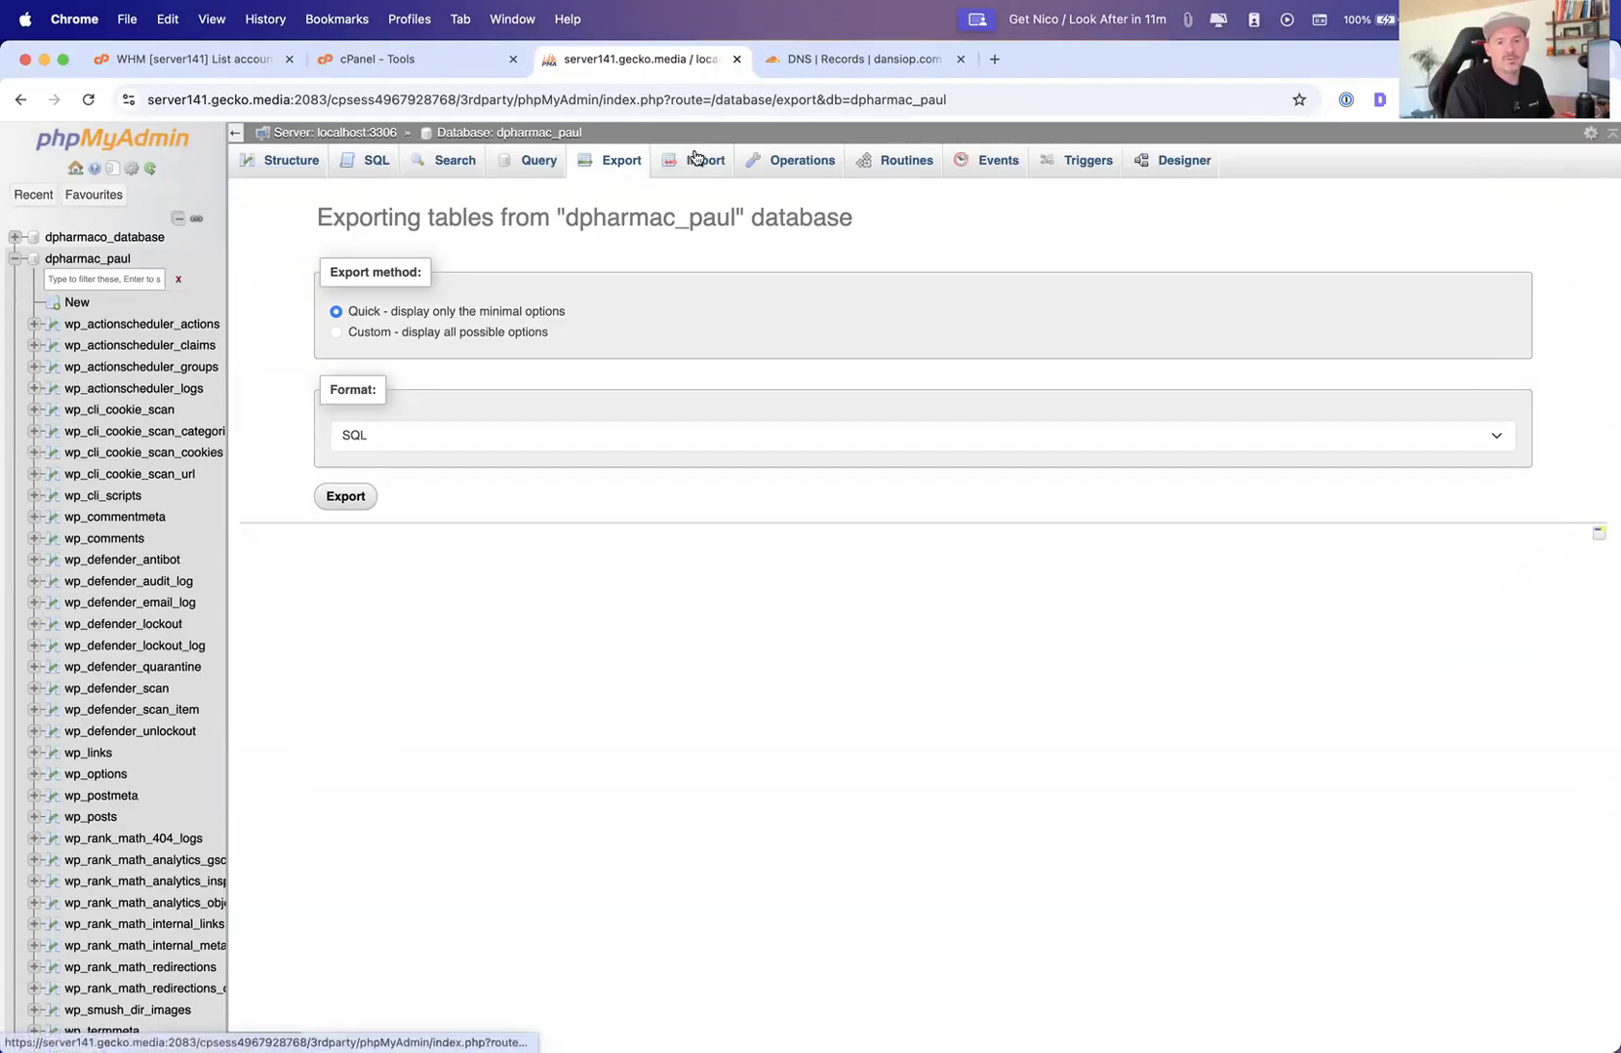
Import the dpharmac_paul.sql file from the Desktop into the empty dpharmaco_database
left_click(15, 259)
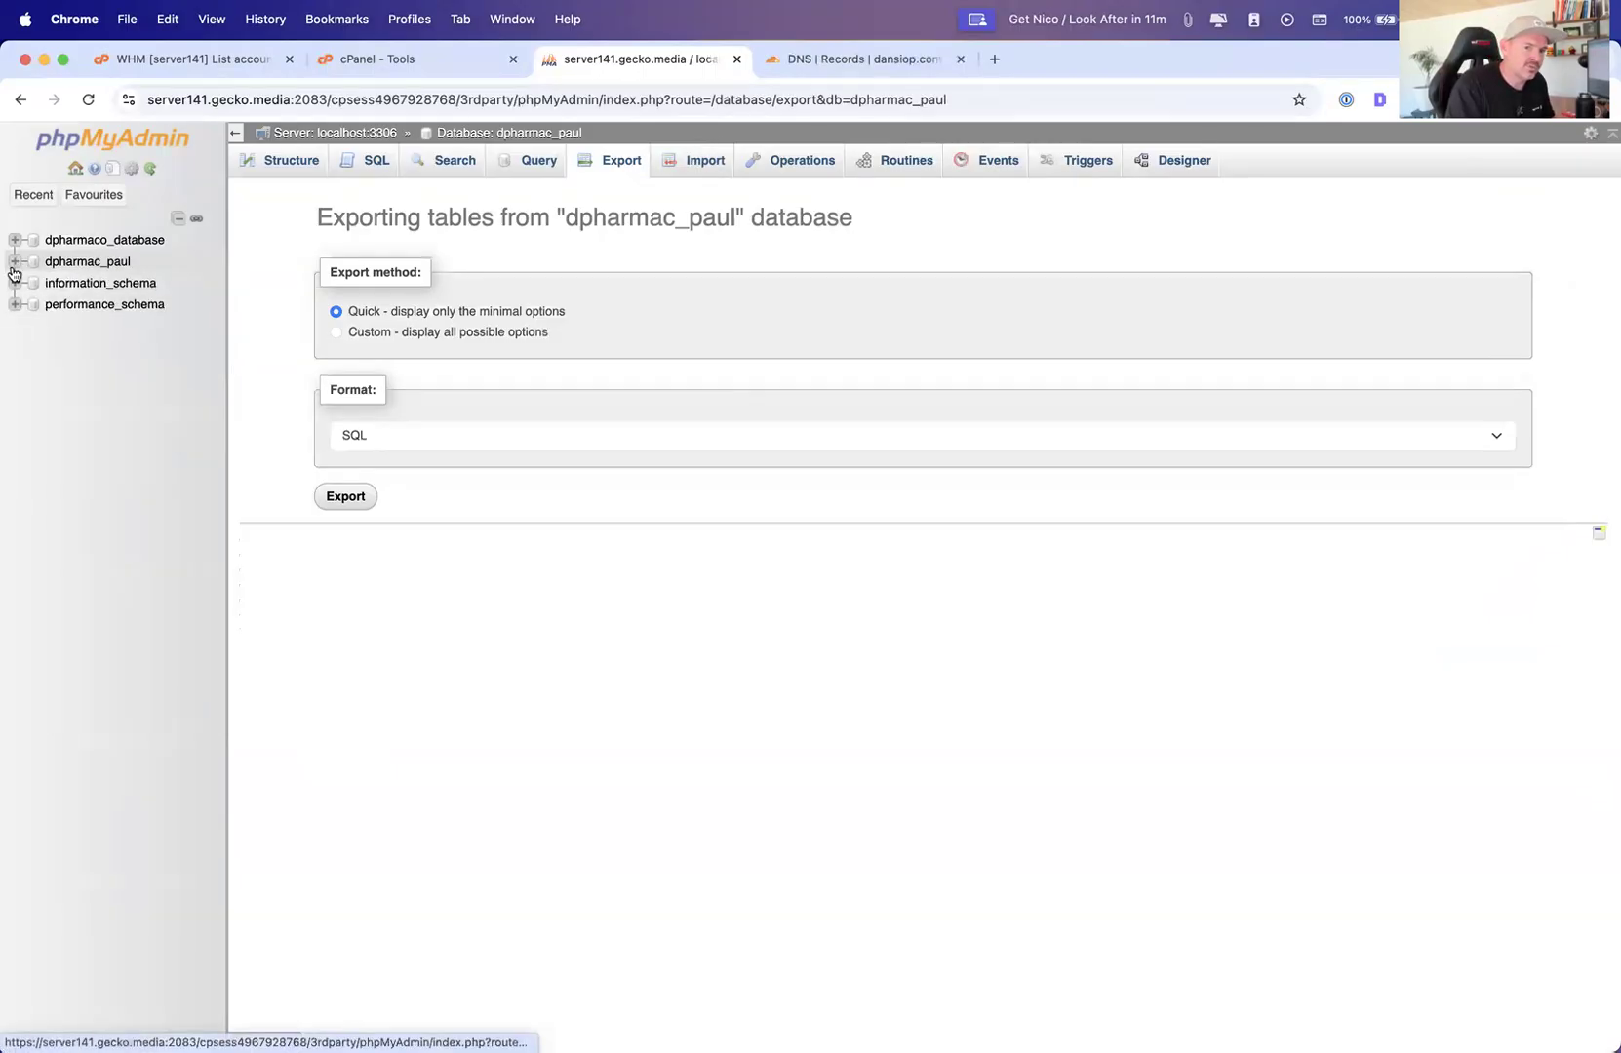
left_click(70, 242)
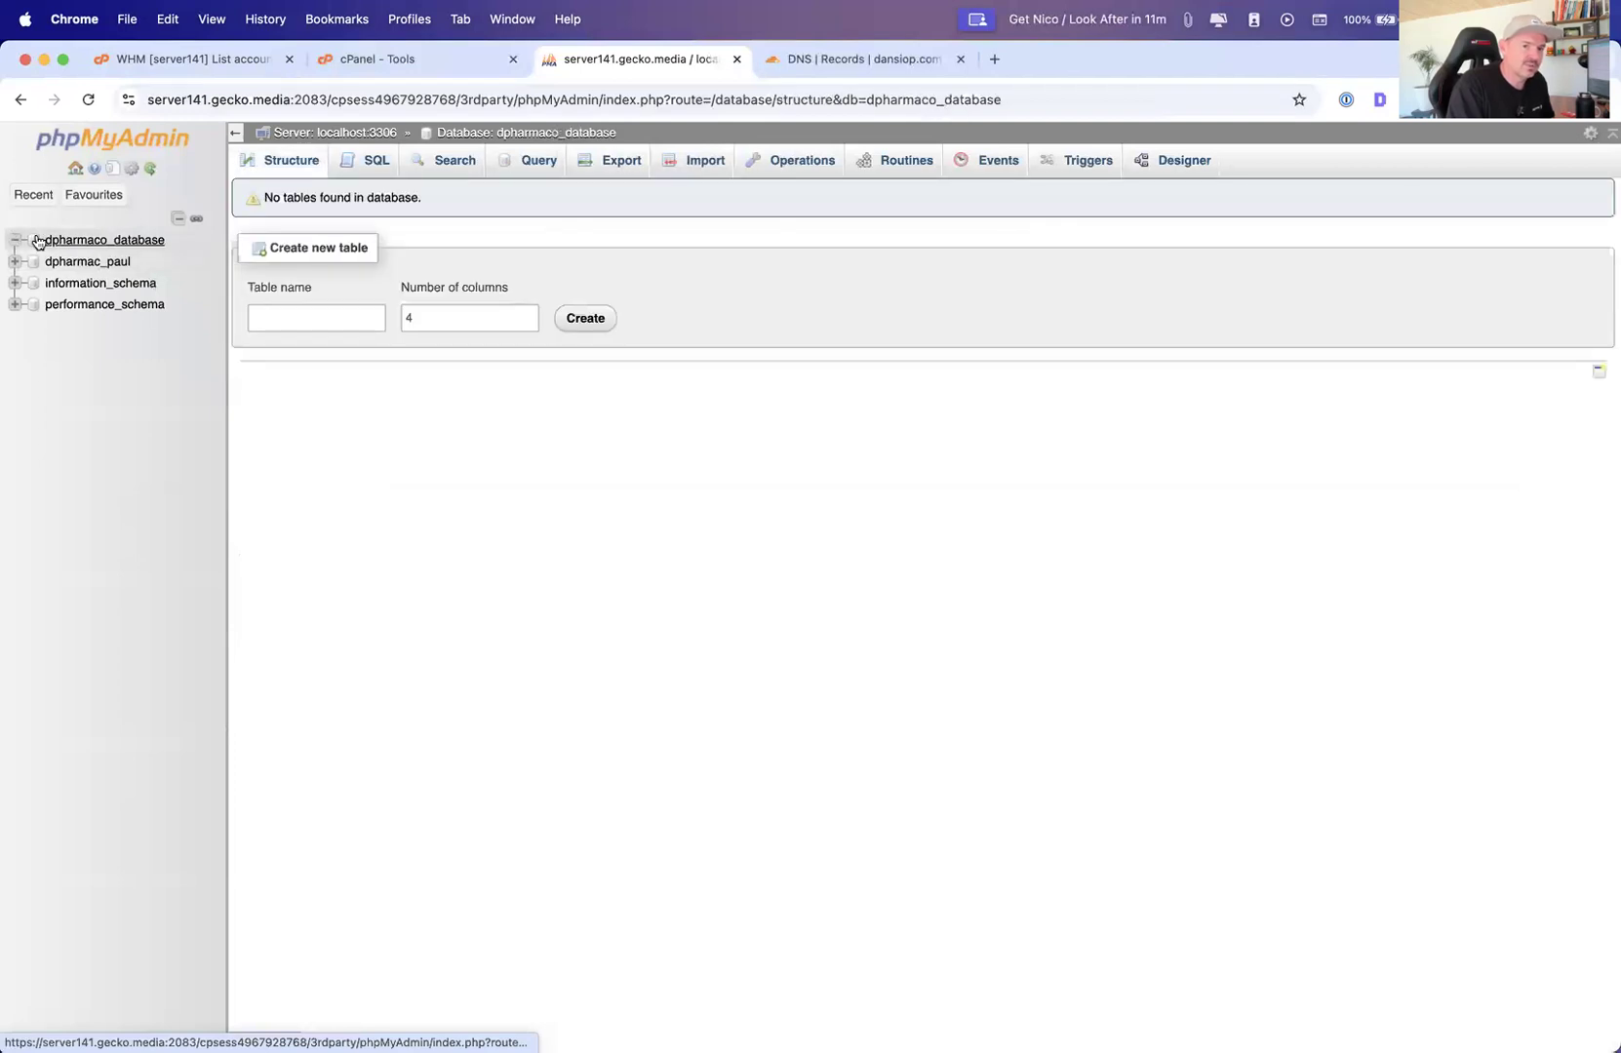
left_click(702, 161)
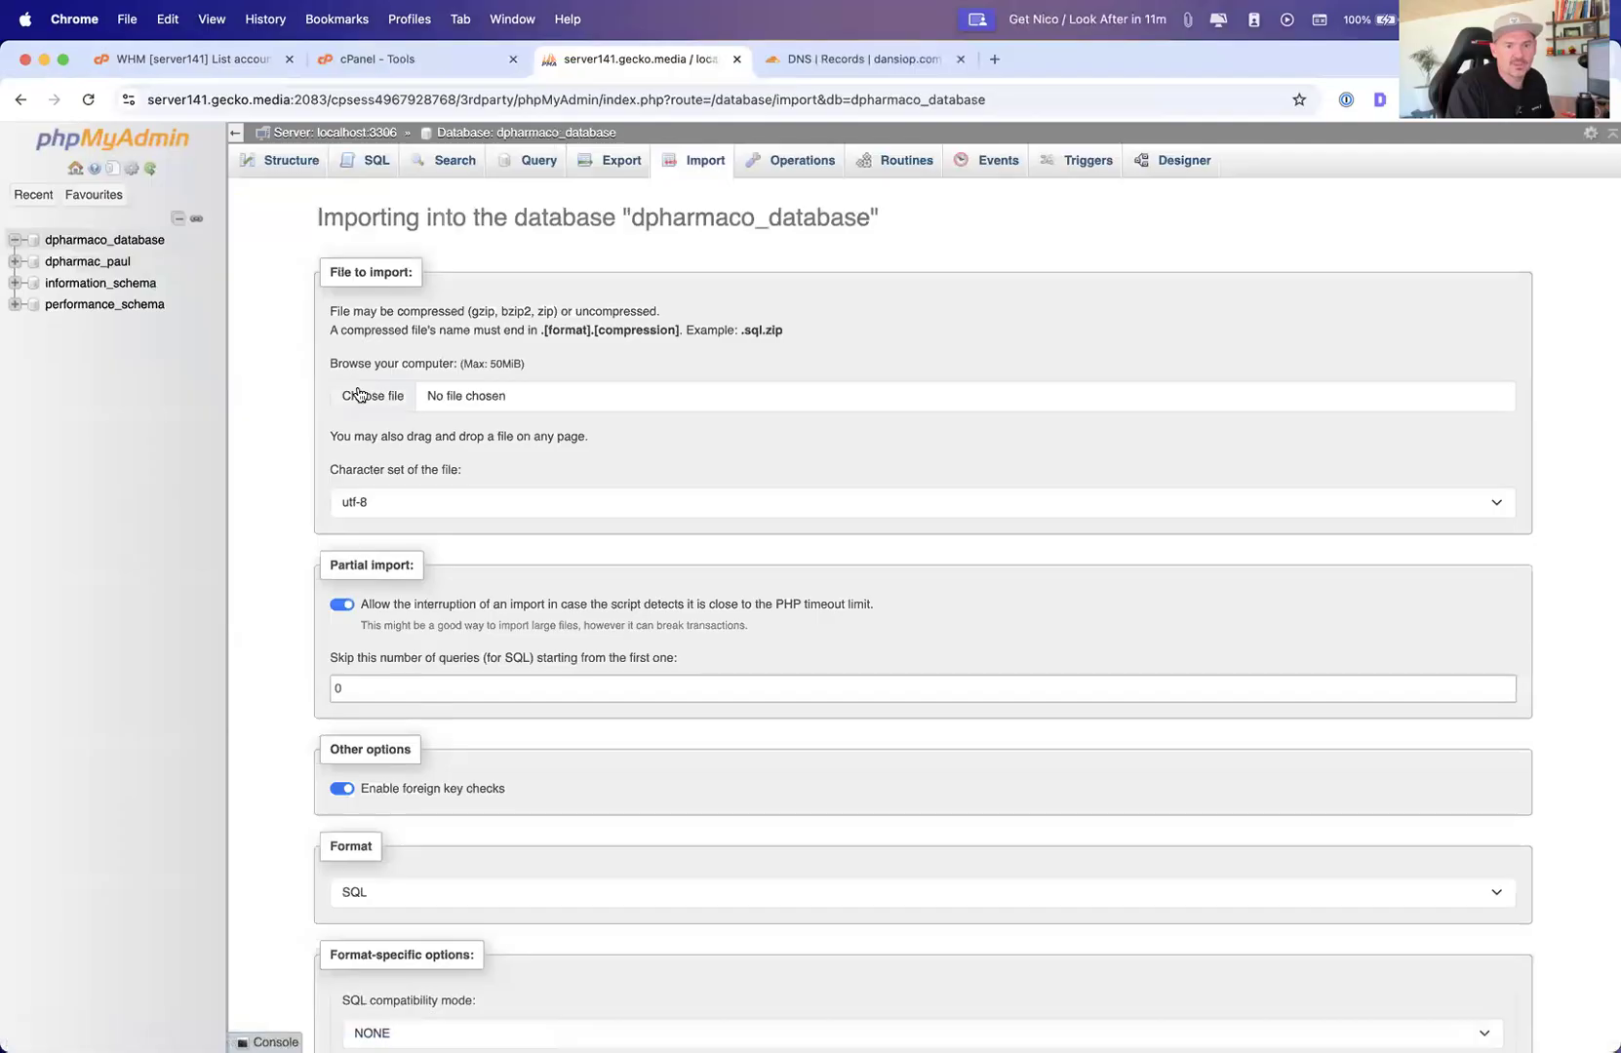
left_click(357, 400)
key("F11")
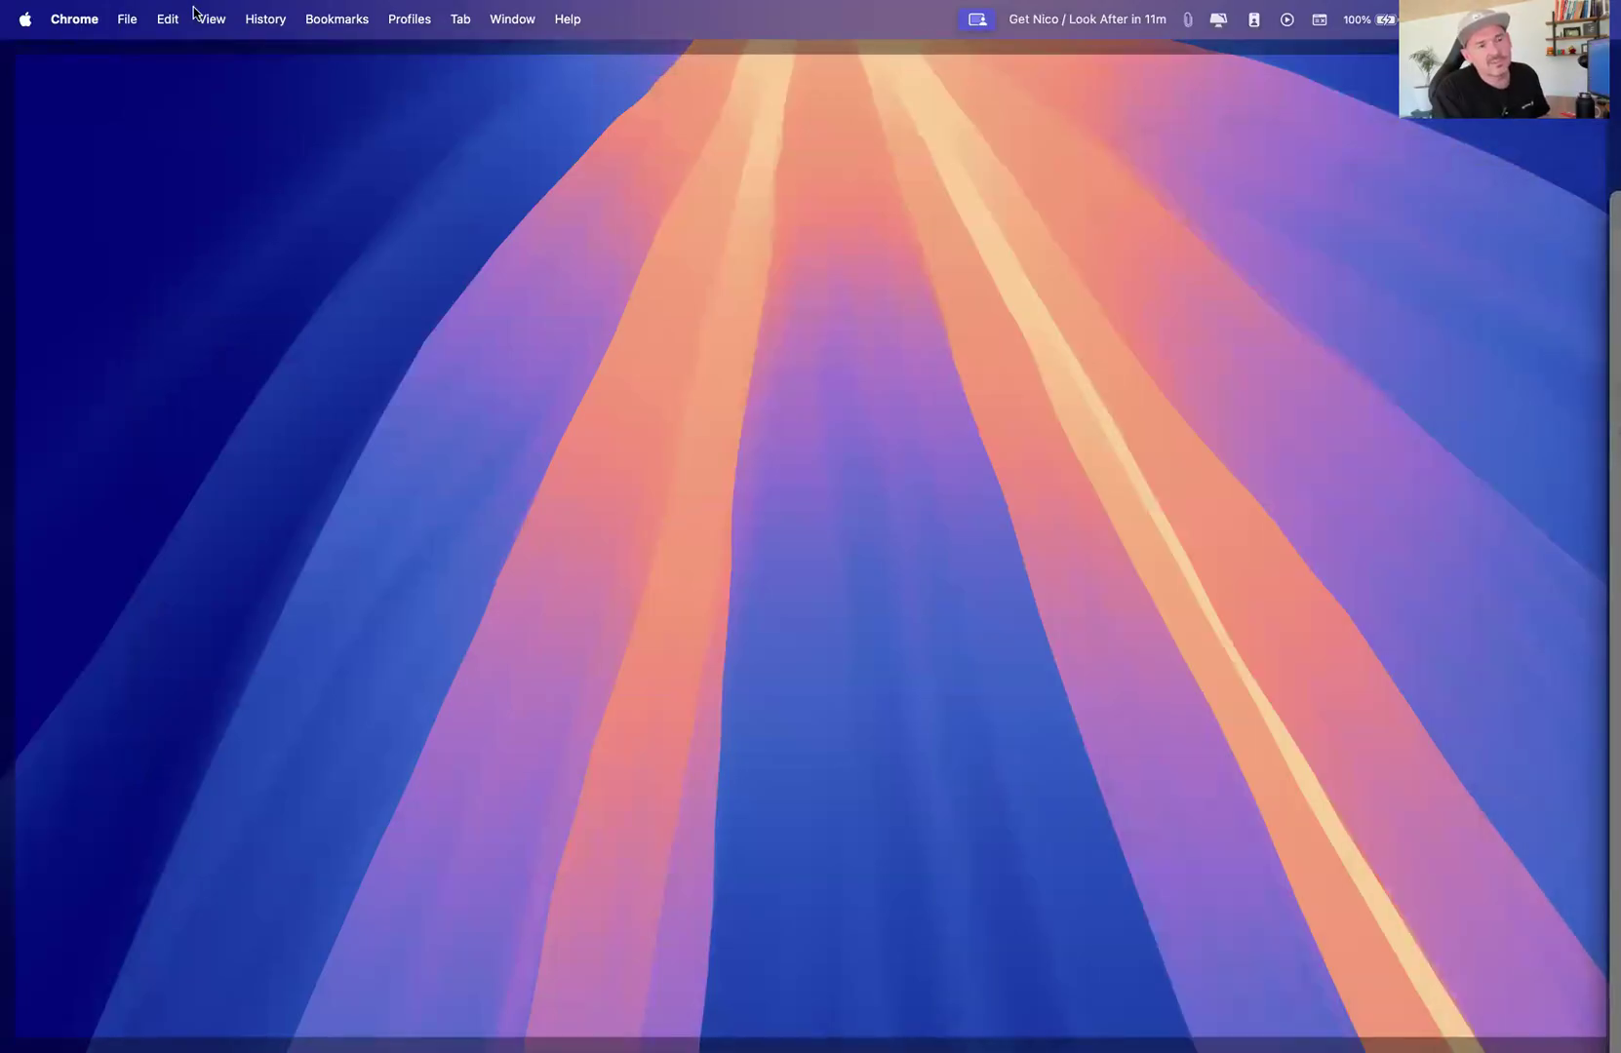
key("F11")
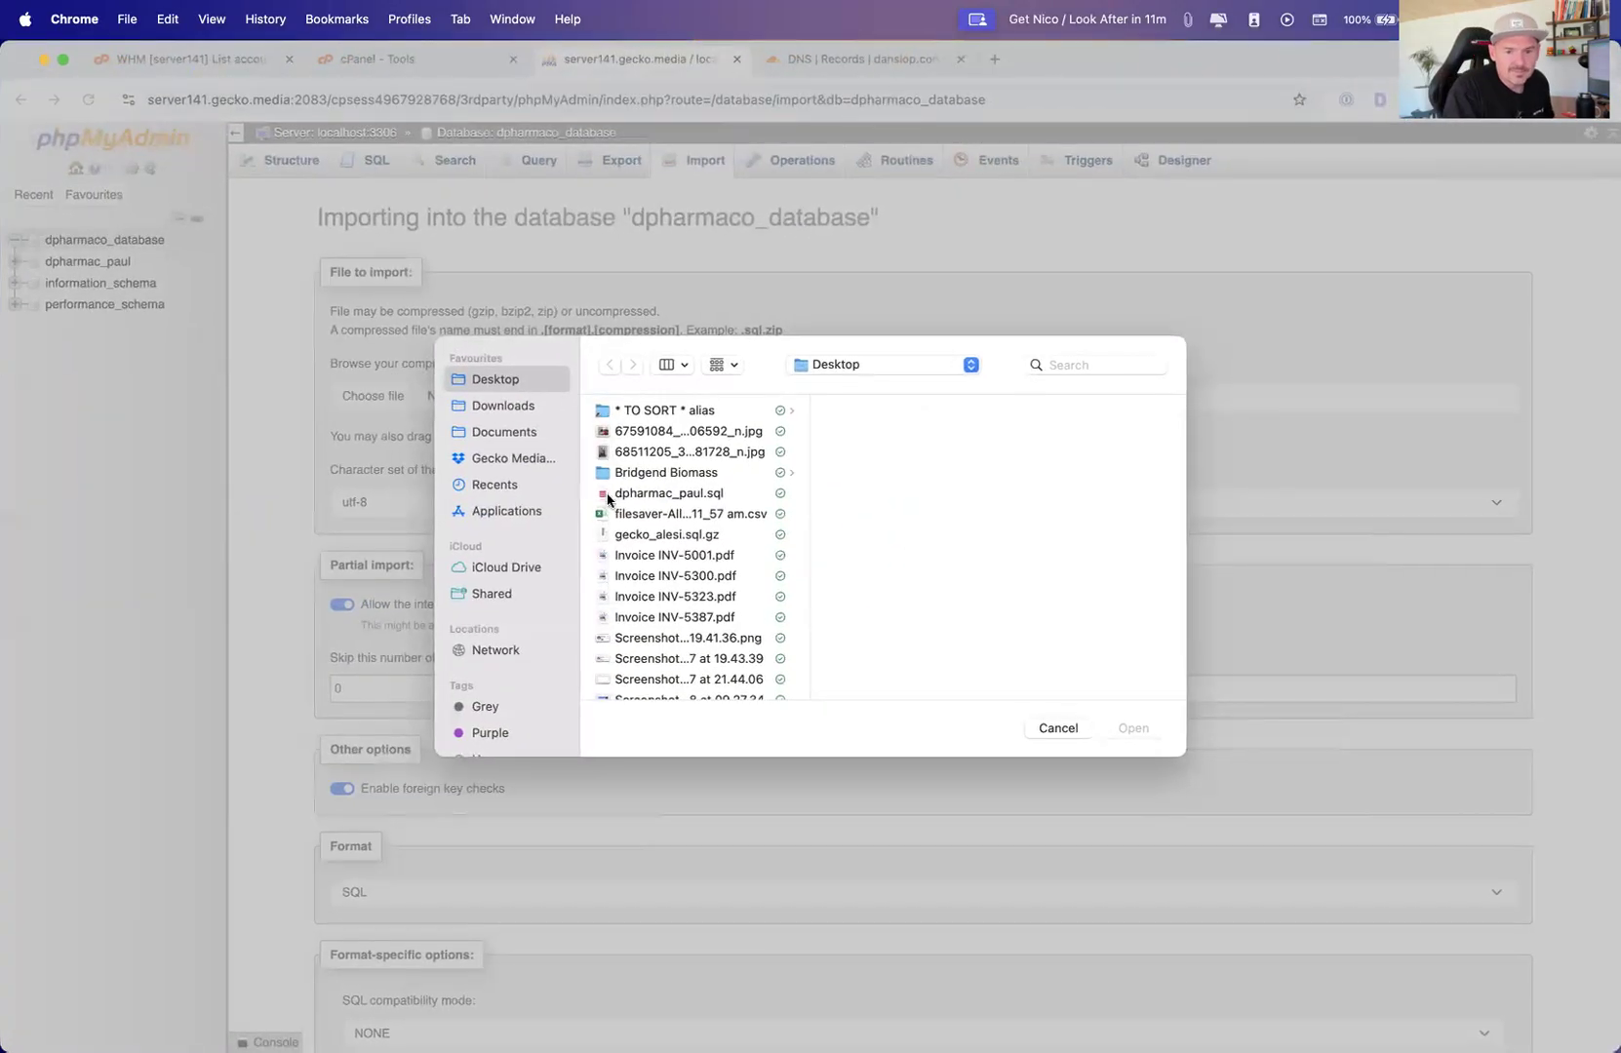
left_click(627, 502)
left_click(1133, 729)
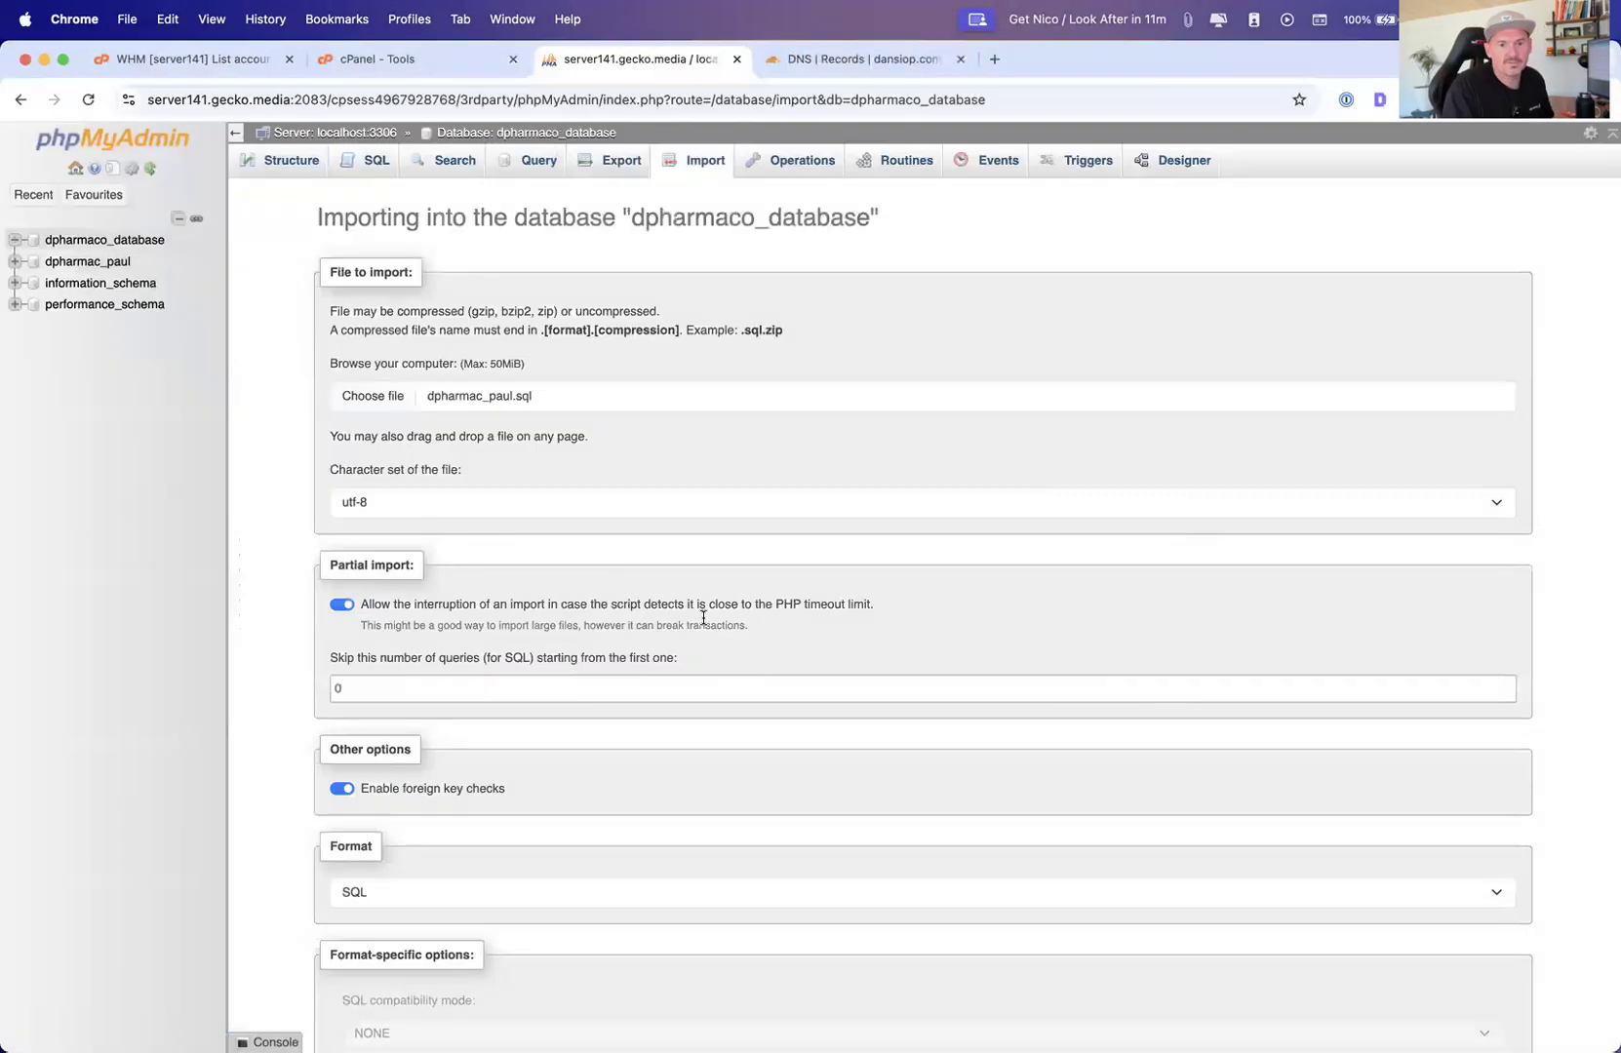
scroll(607, 628, "down", 3)
left_click(345, 974)
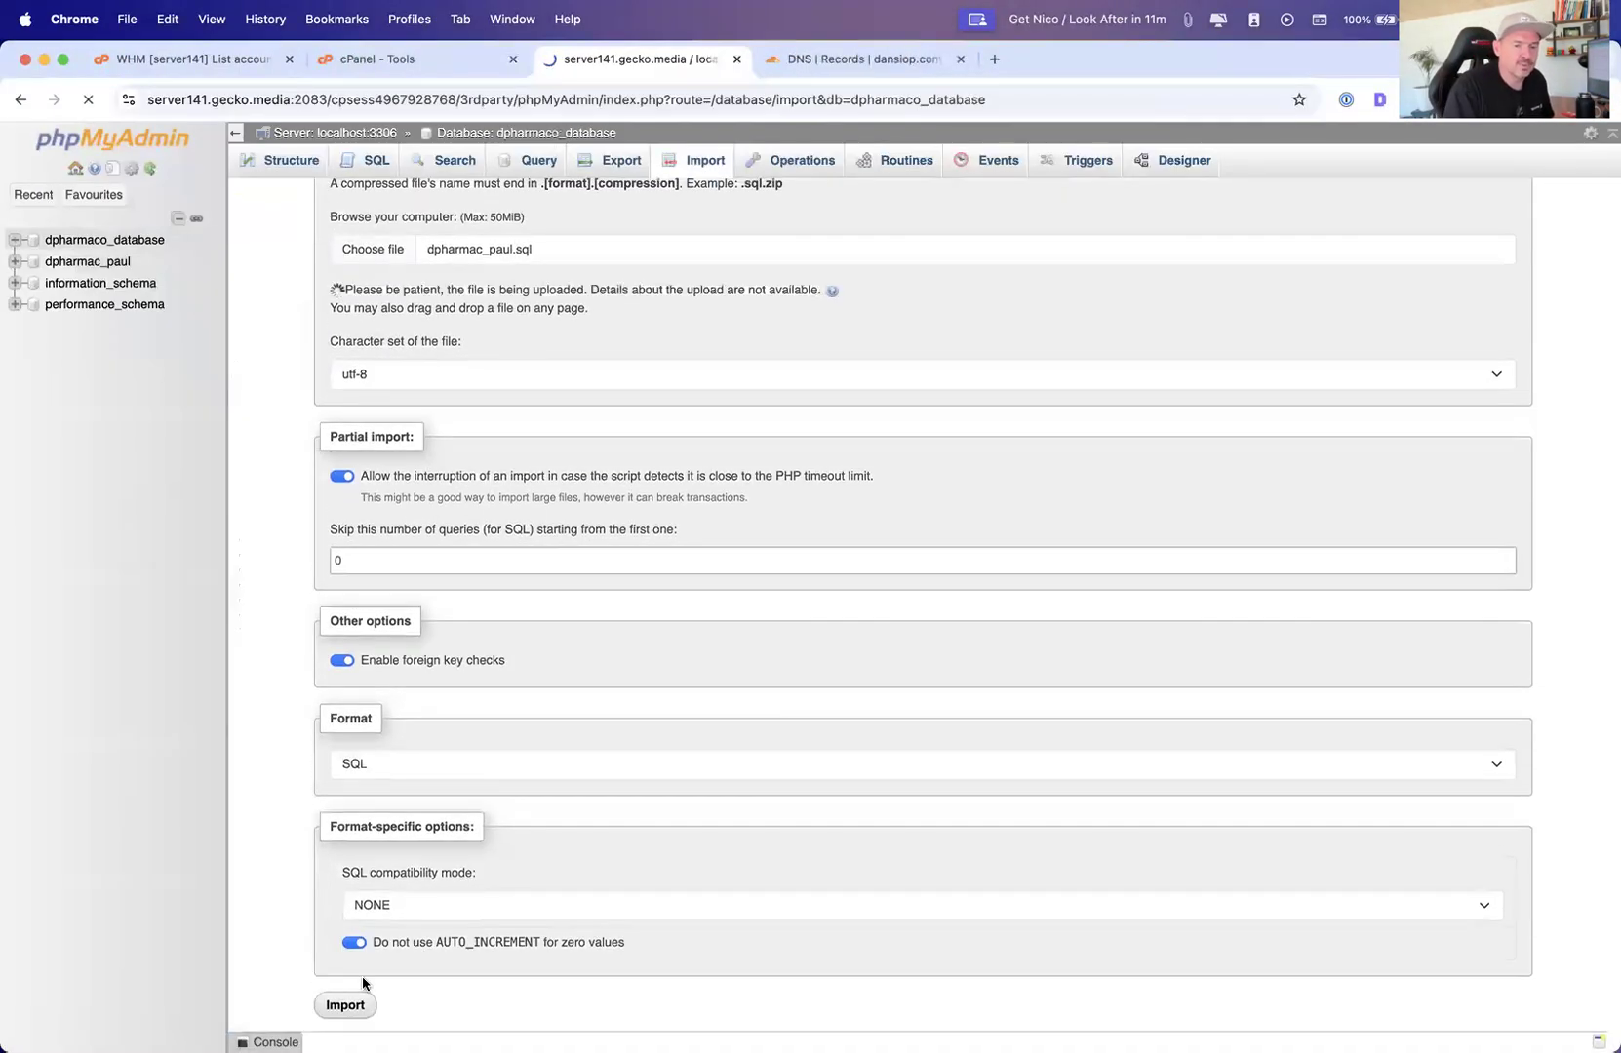
scroll(561, 528, "up", 1)
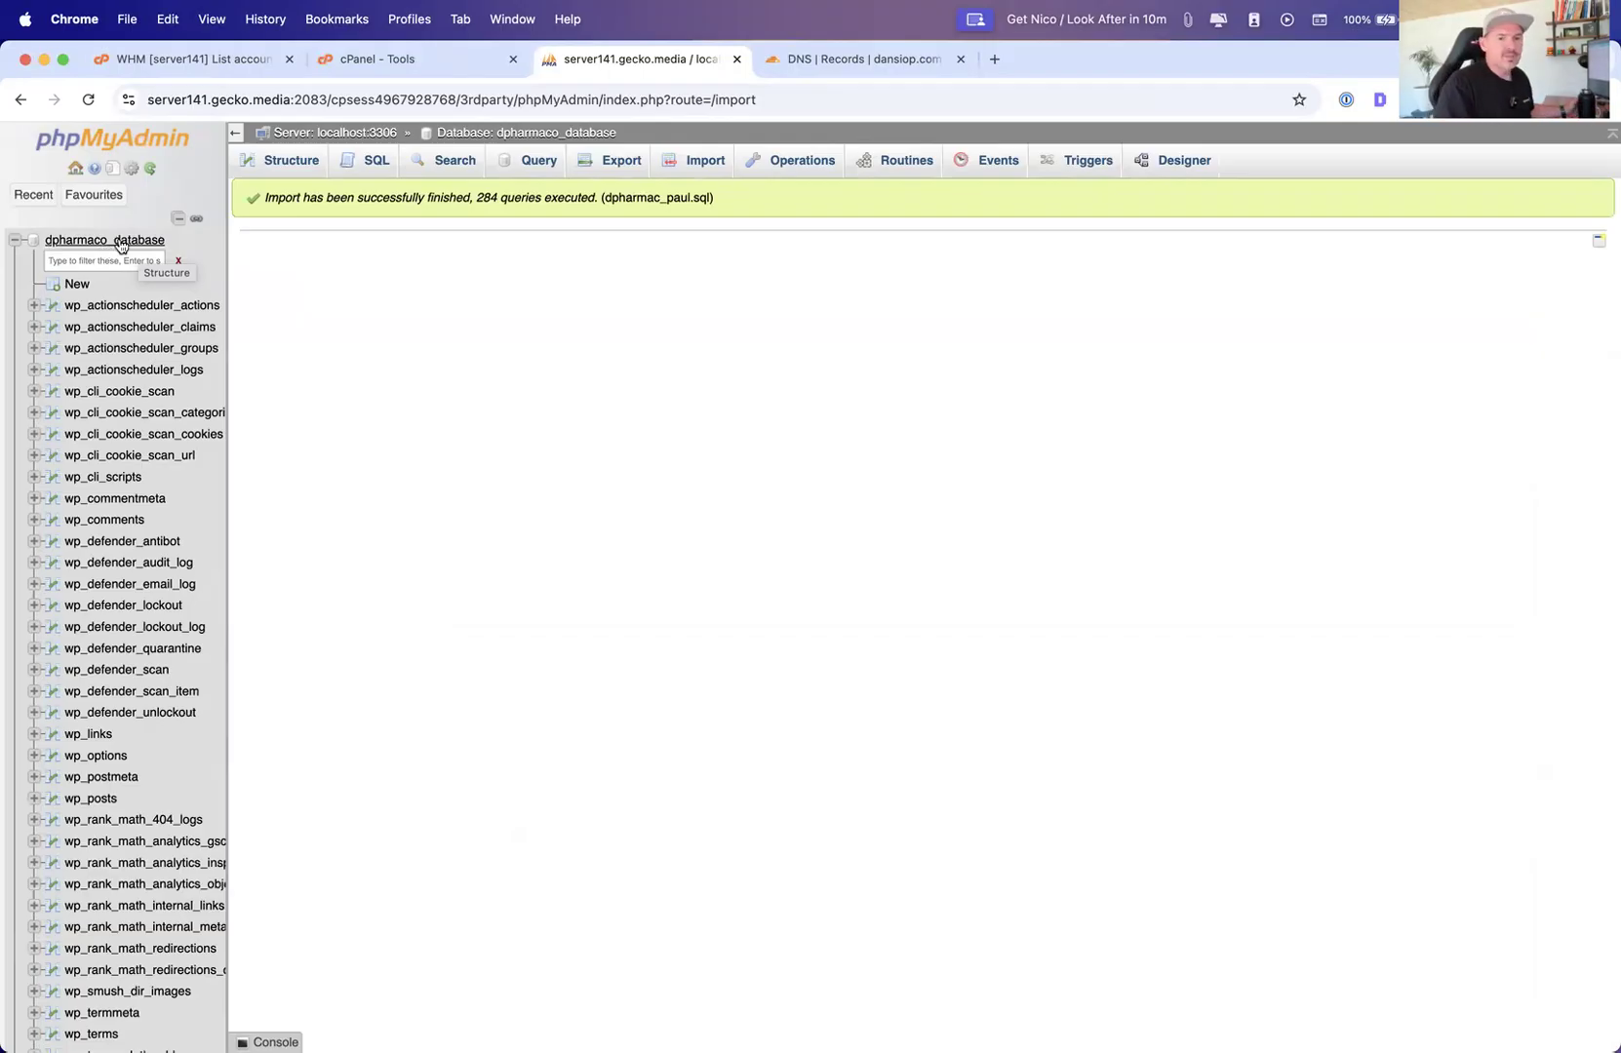
Switch to the cPanel Walkthrough Keynote presentation and play it from the Managing Email slide
left_click(737, 59)
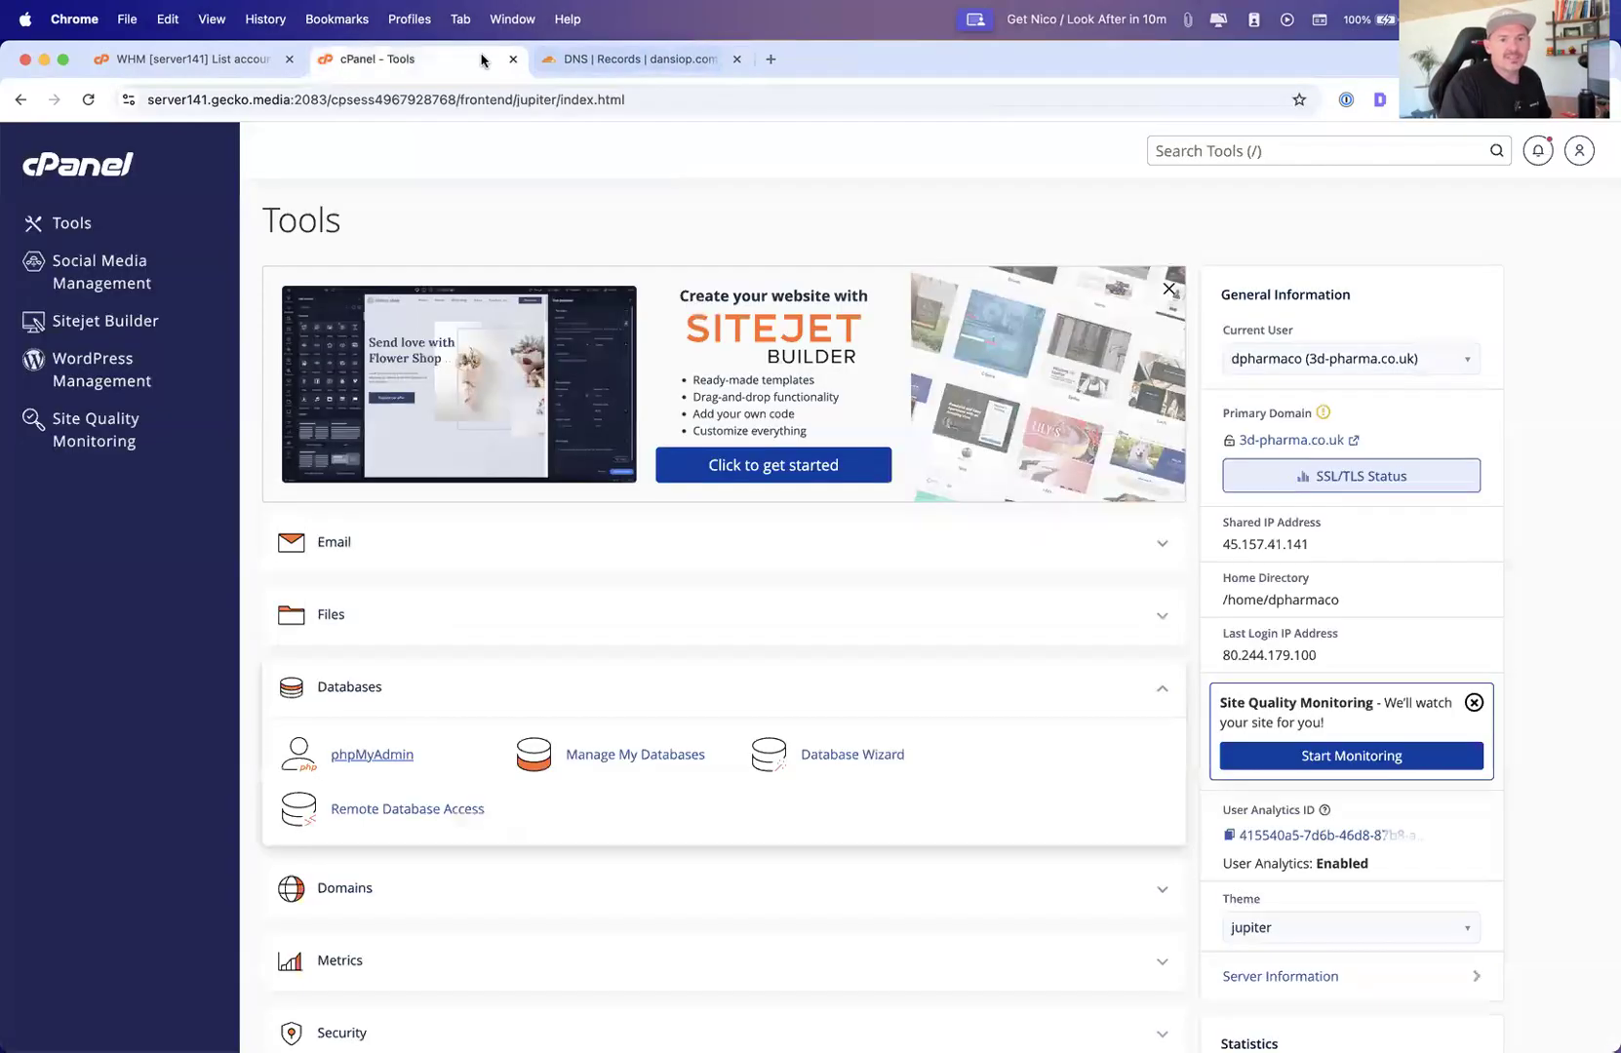
key("ctrl+Up")
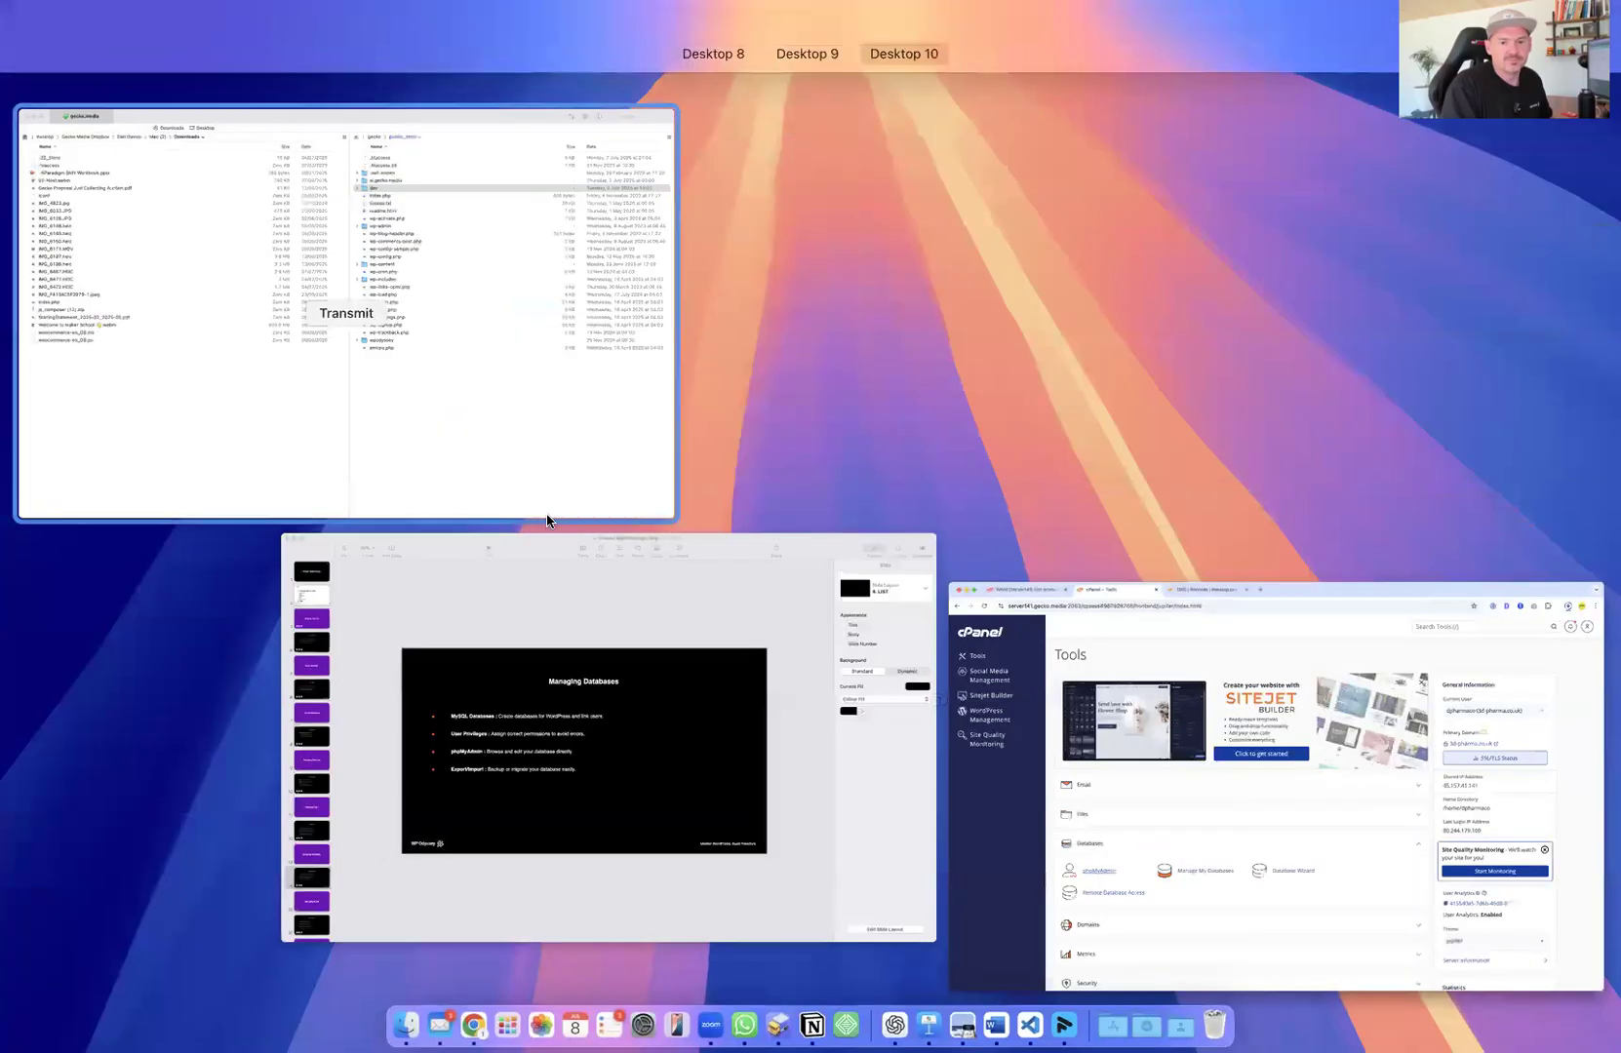
left_click(525, 590)
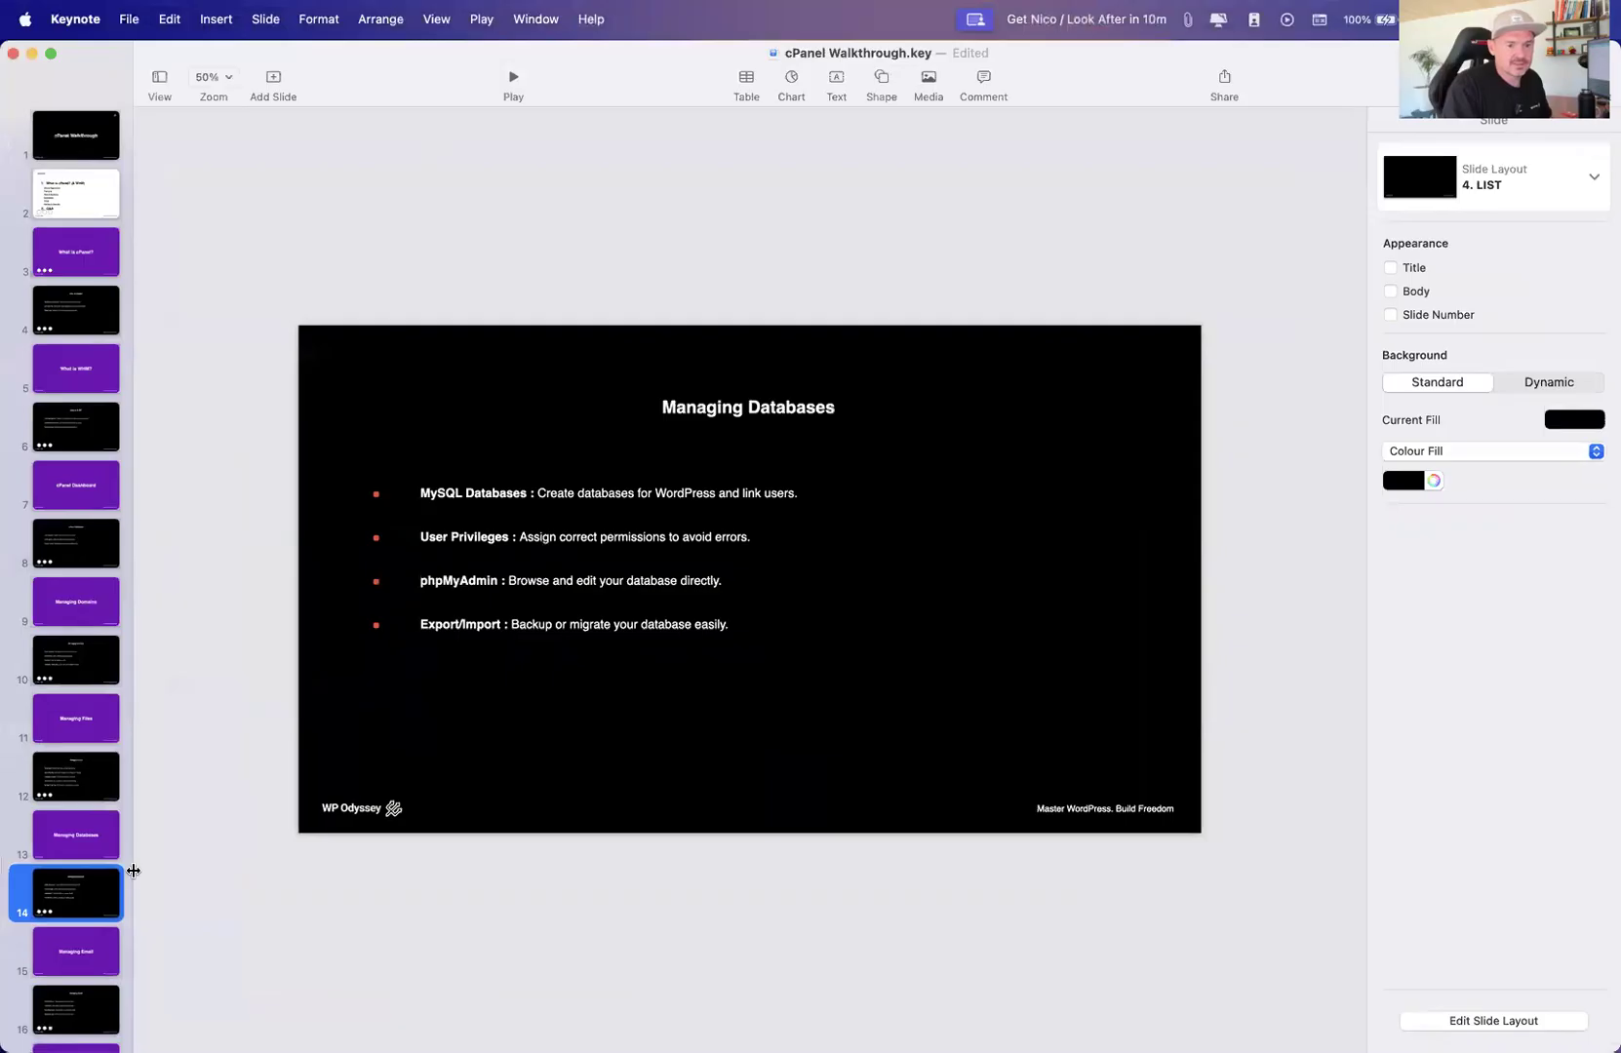
left_click(82, 935)
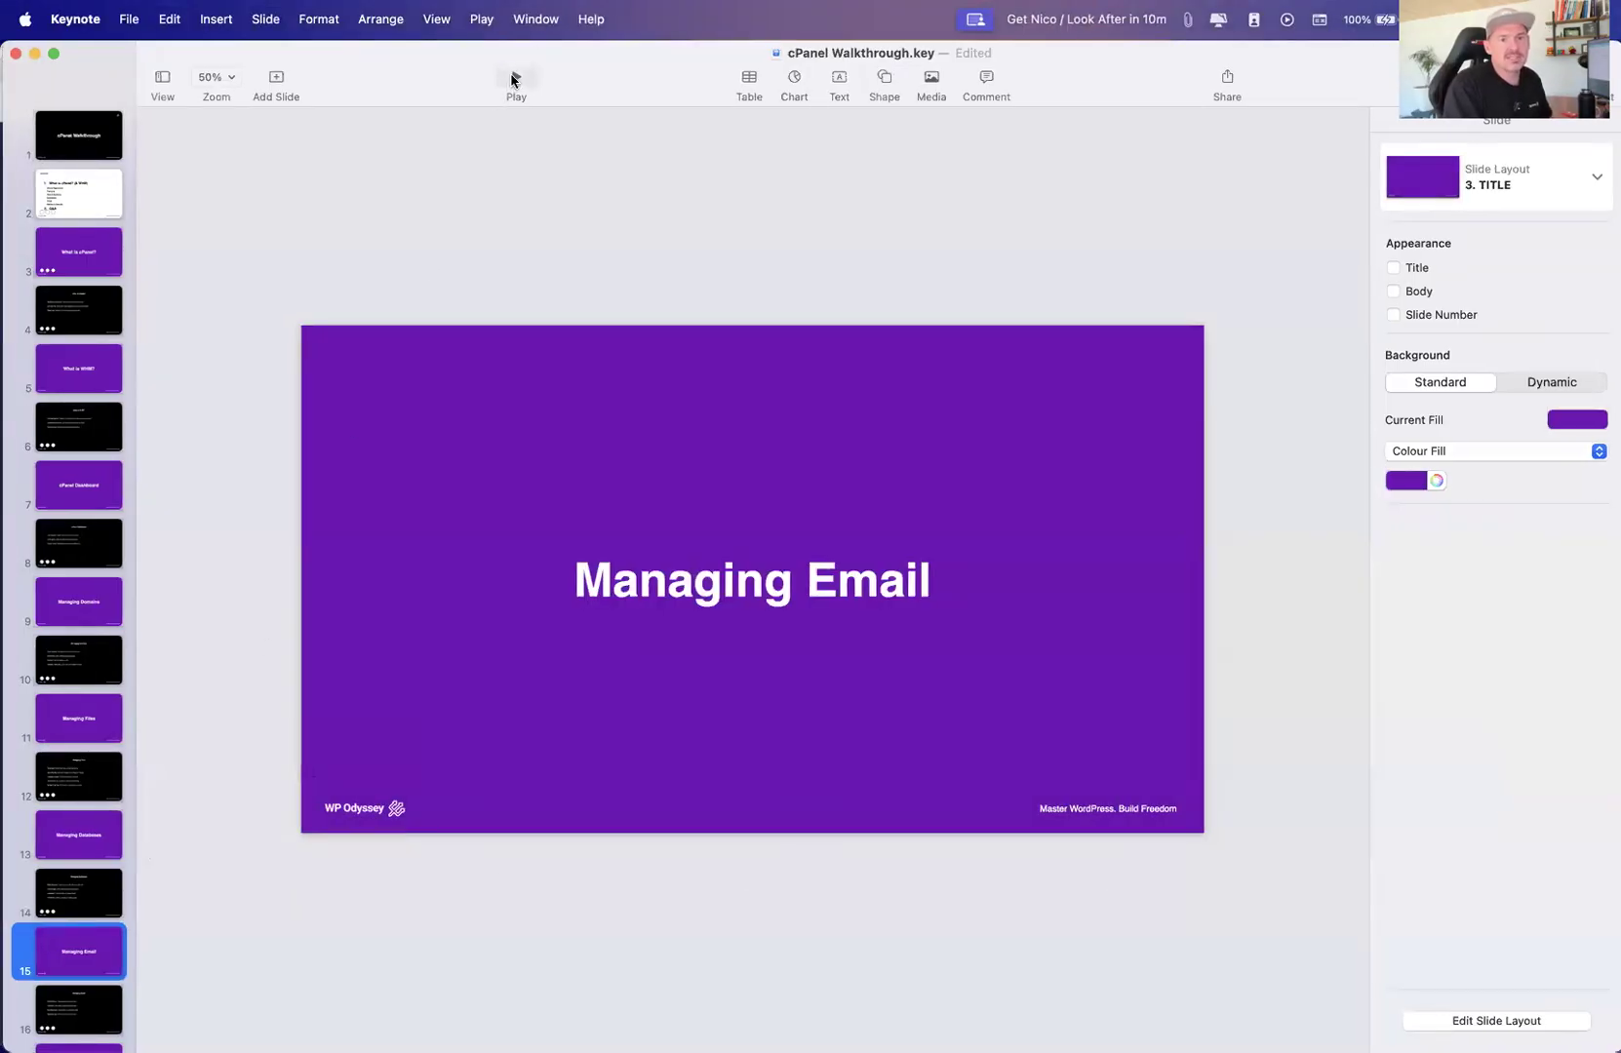
left_click(511, 80)
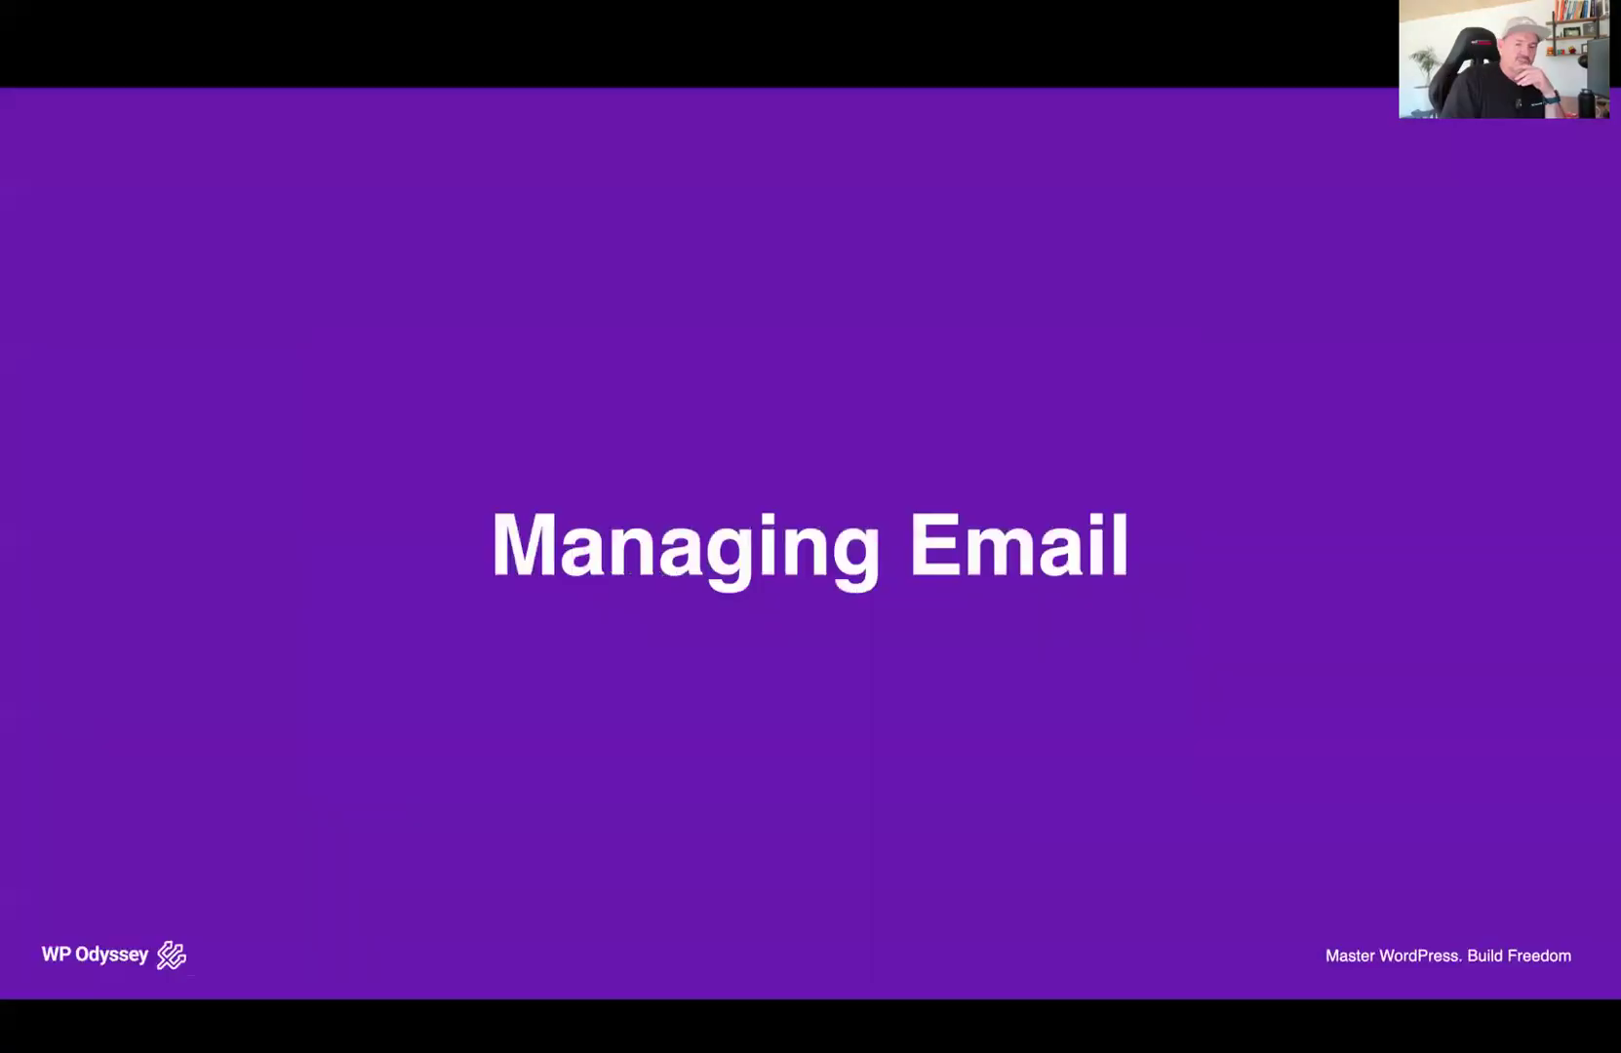
Advance the slideshow through the Managing Email bullet points
key("Right")
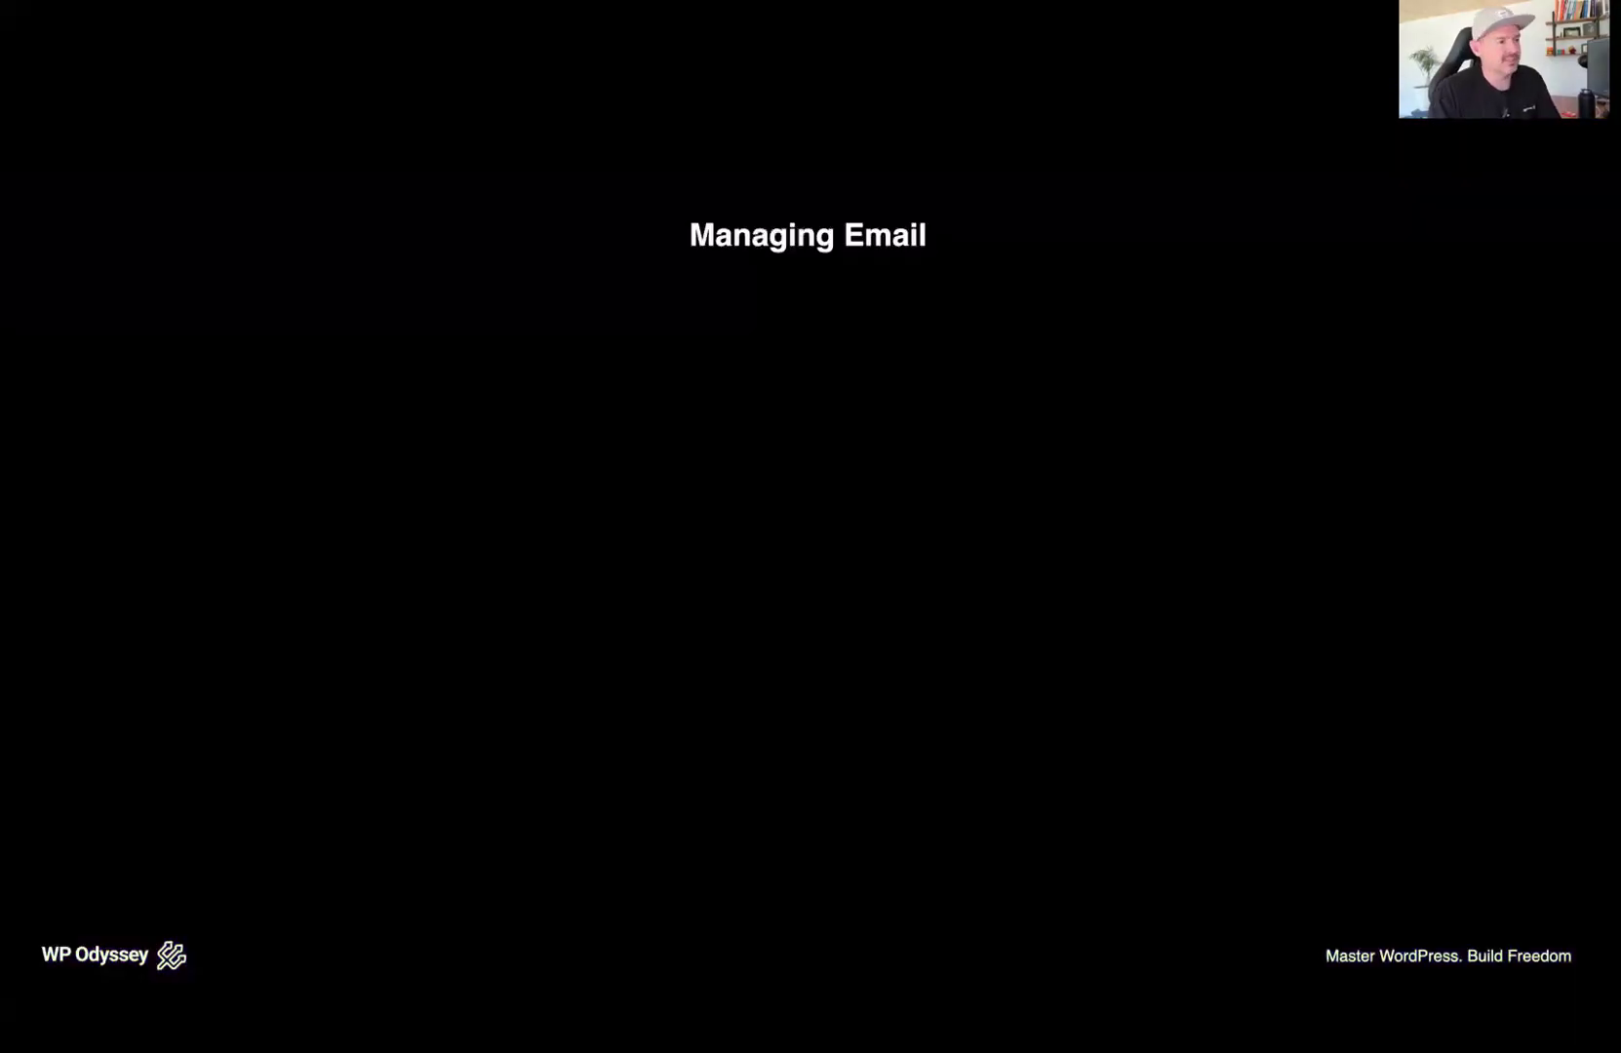
key("Right")
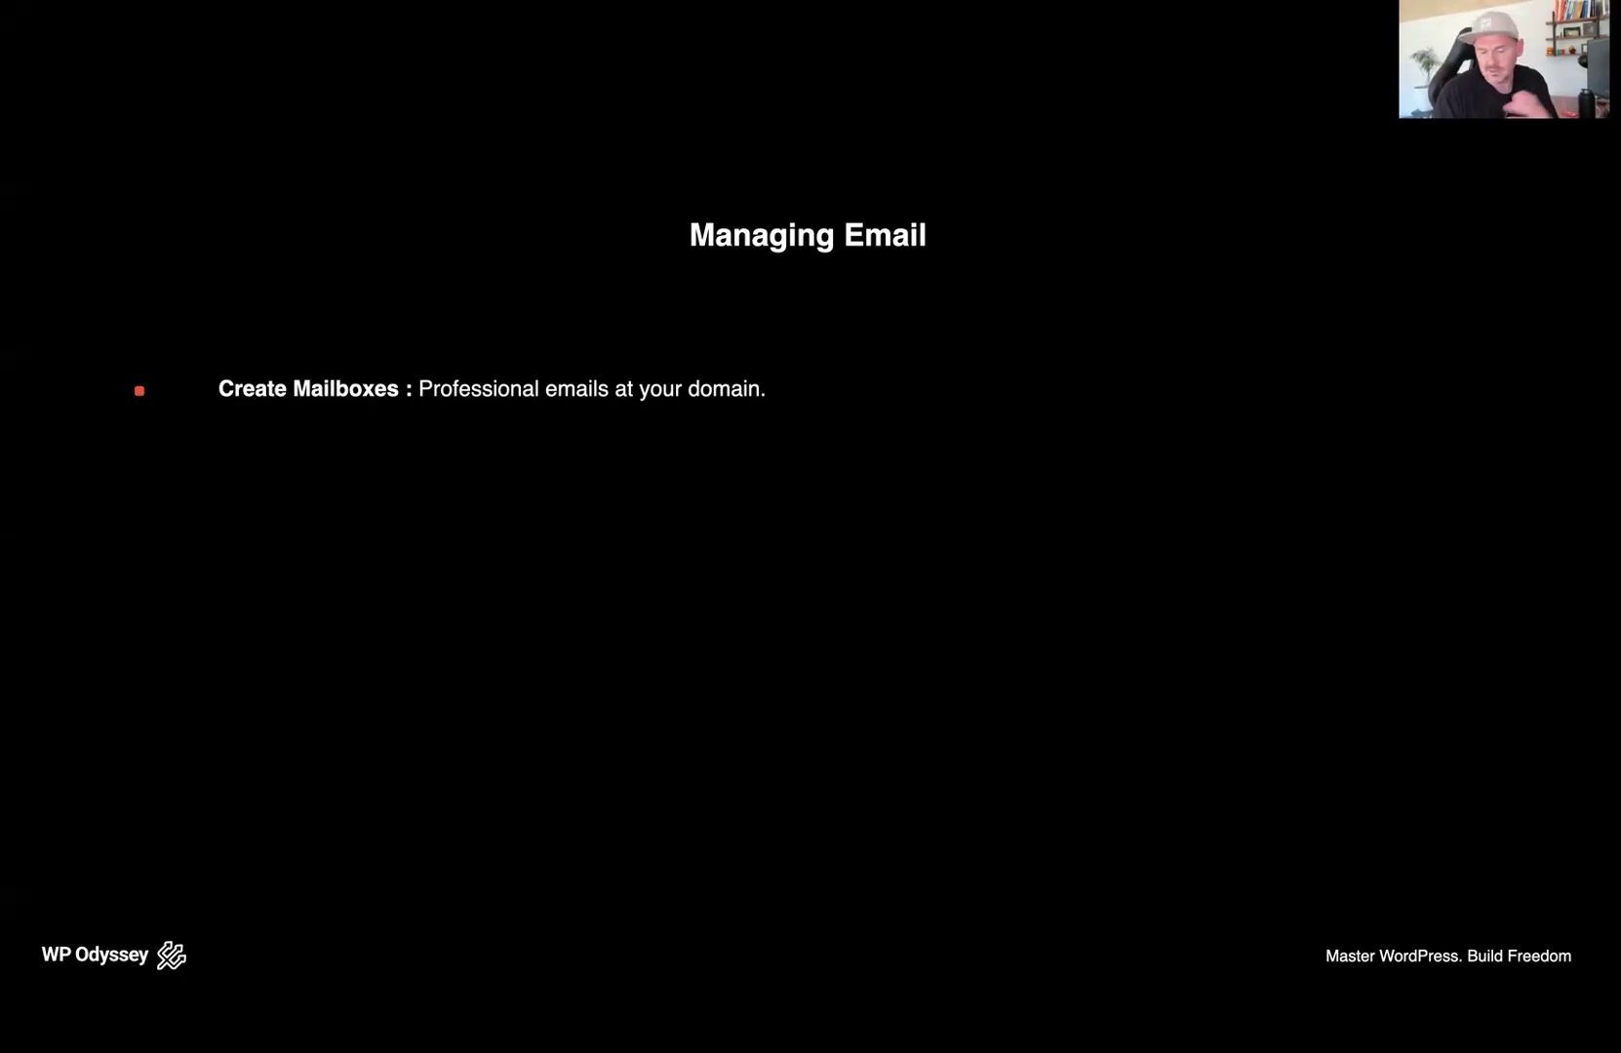
key("Right")
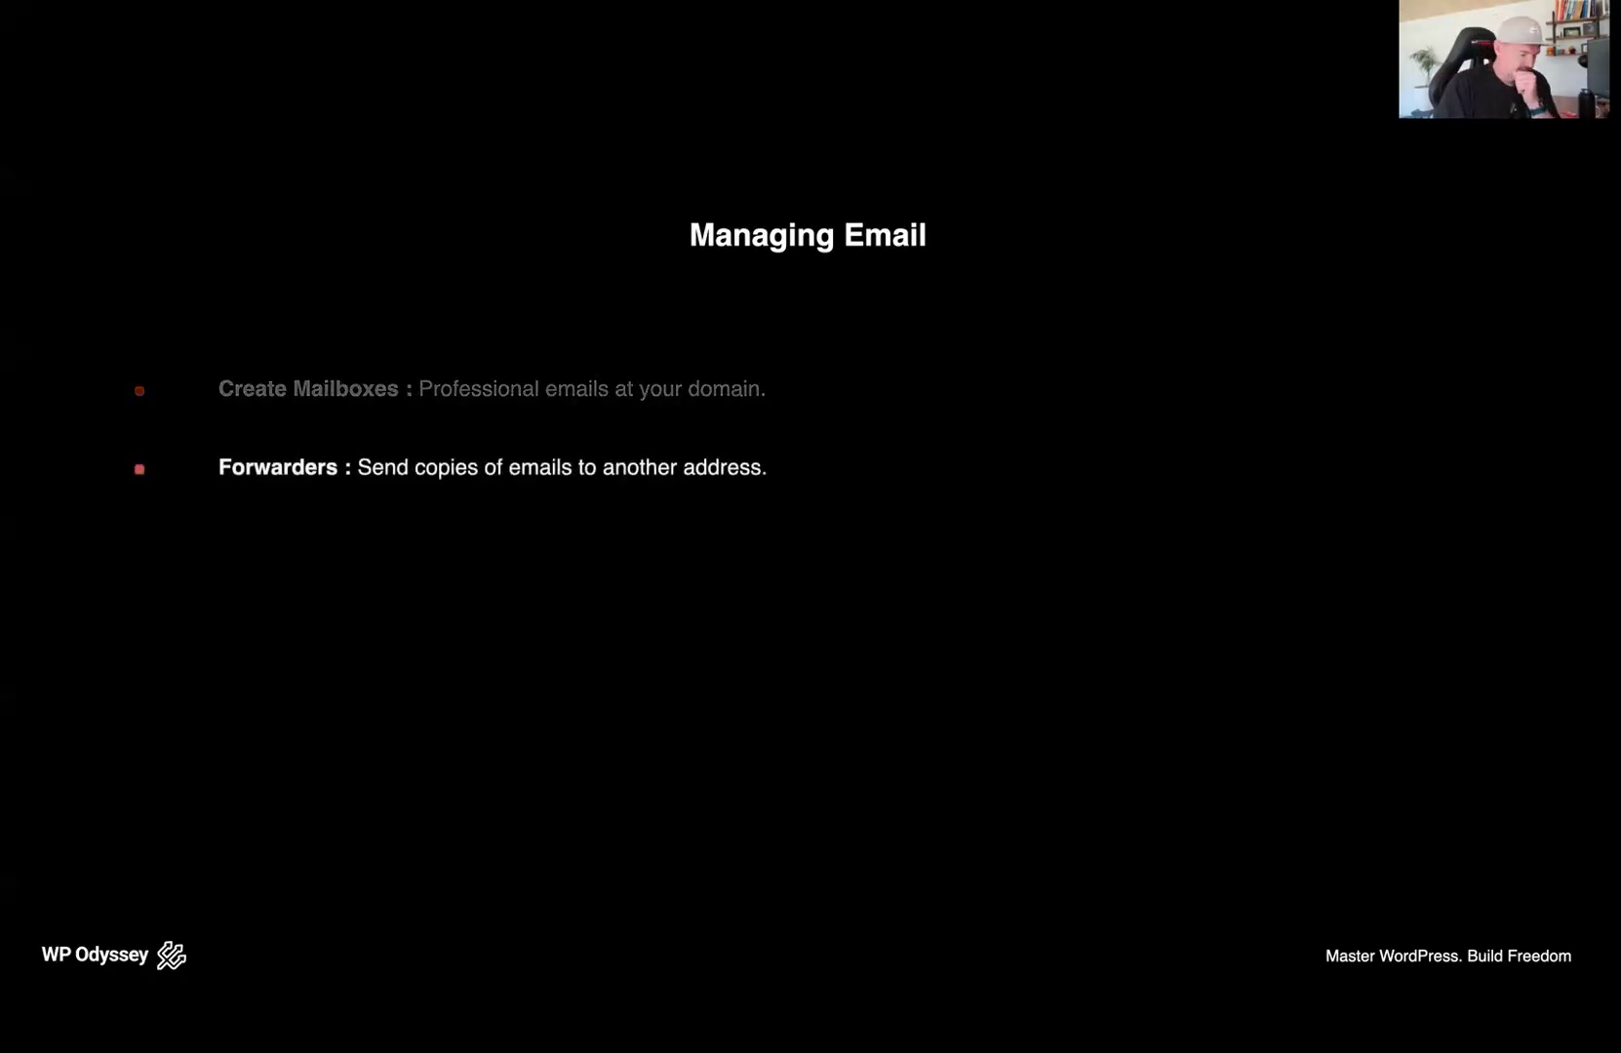
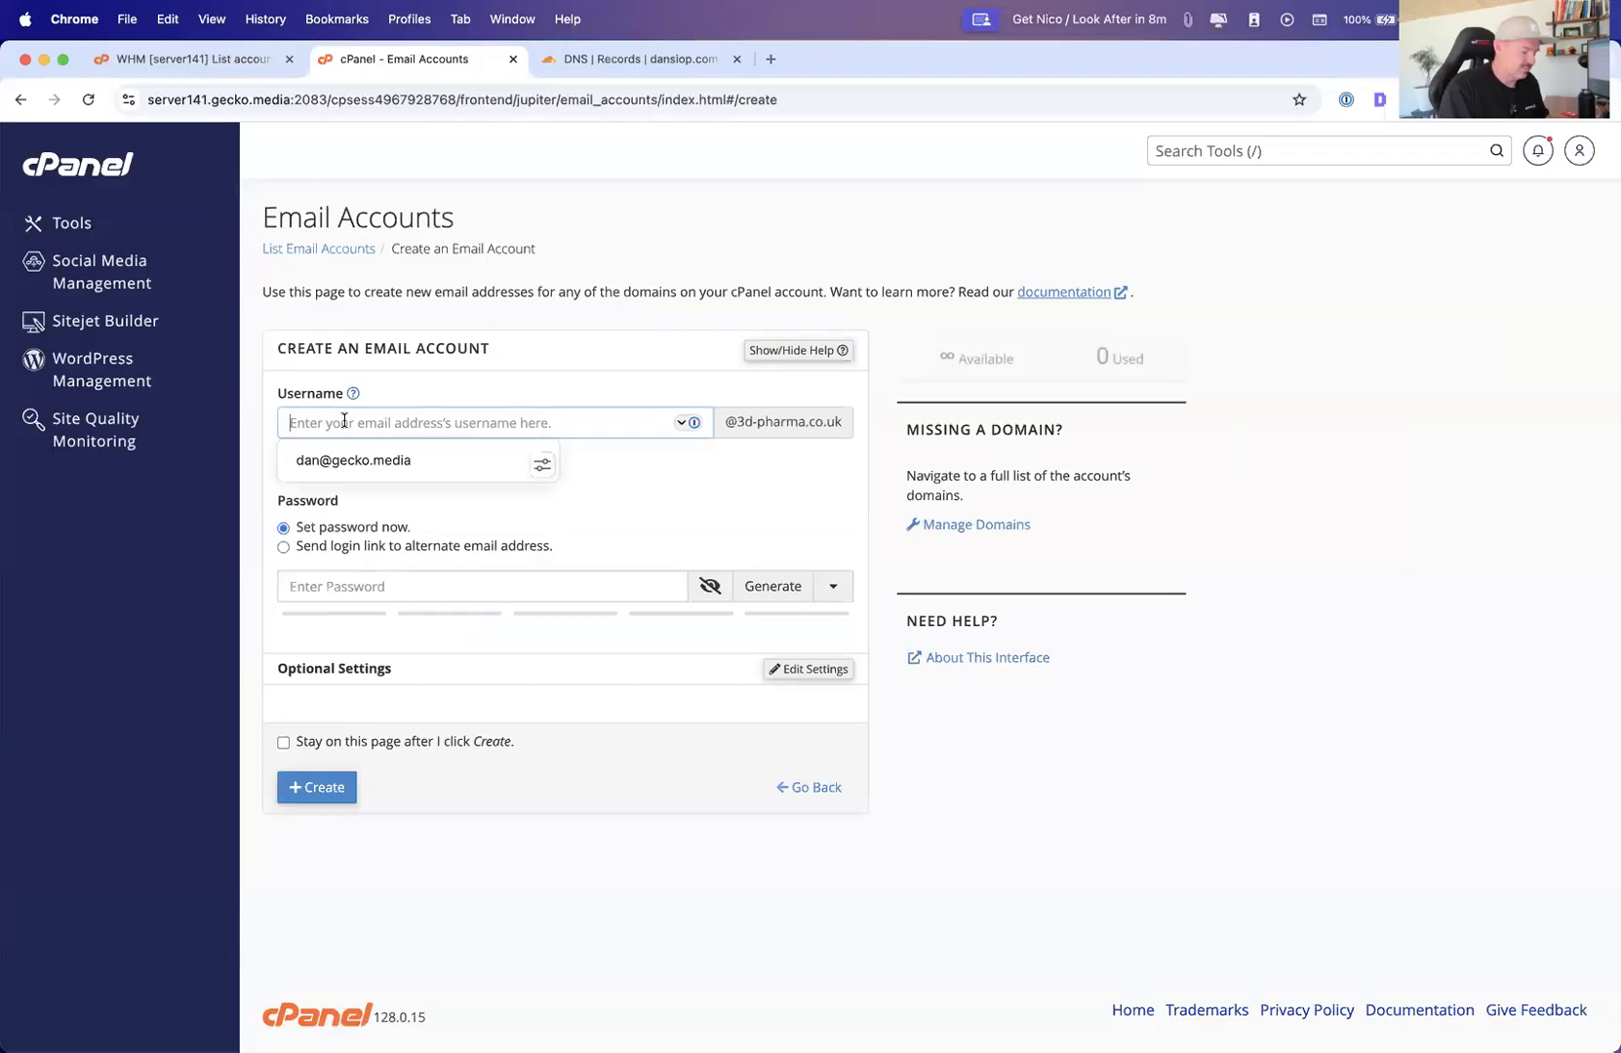
Enter the account owner's first name as the mailbox username and generate a strong password for the new email account
left_click(602, 402)
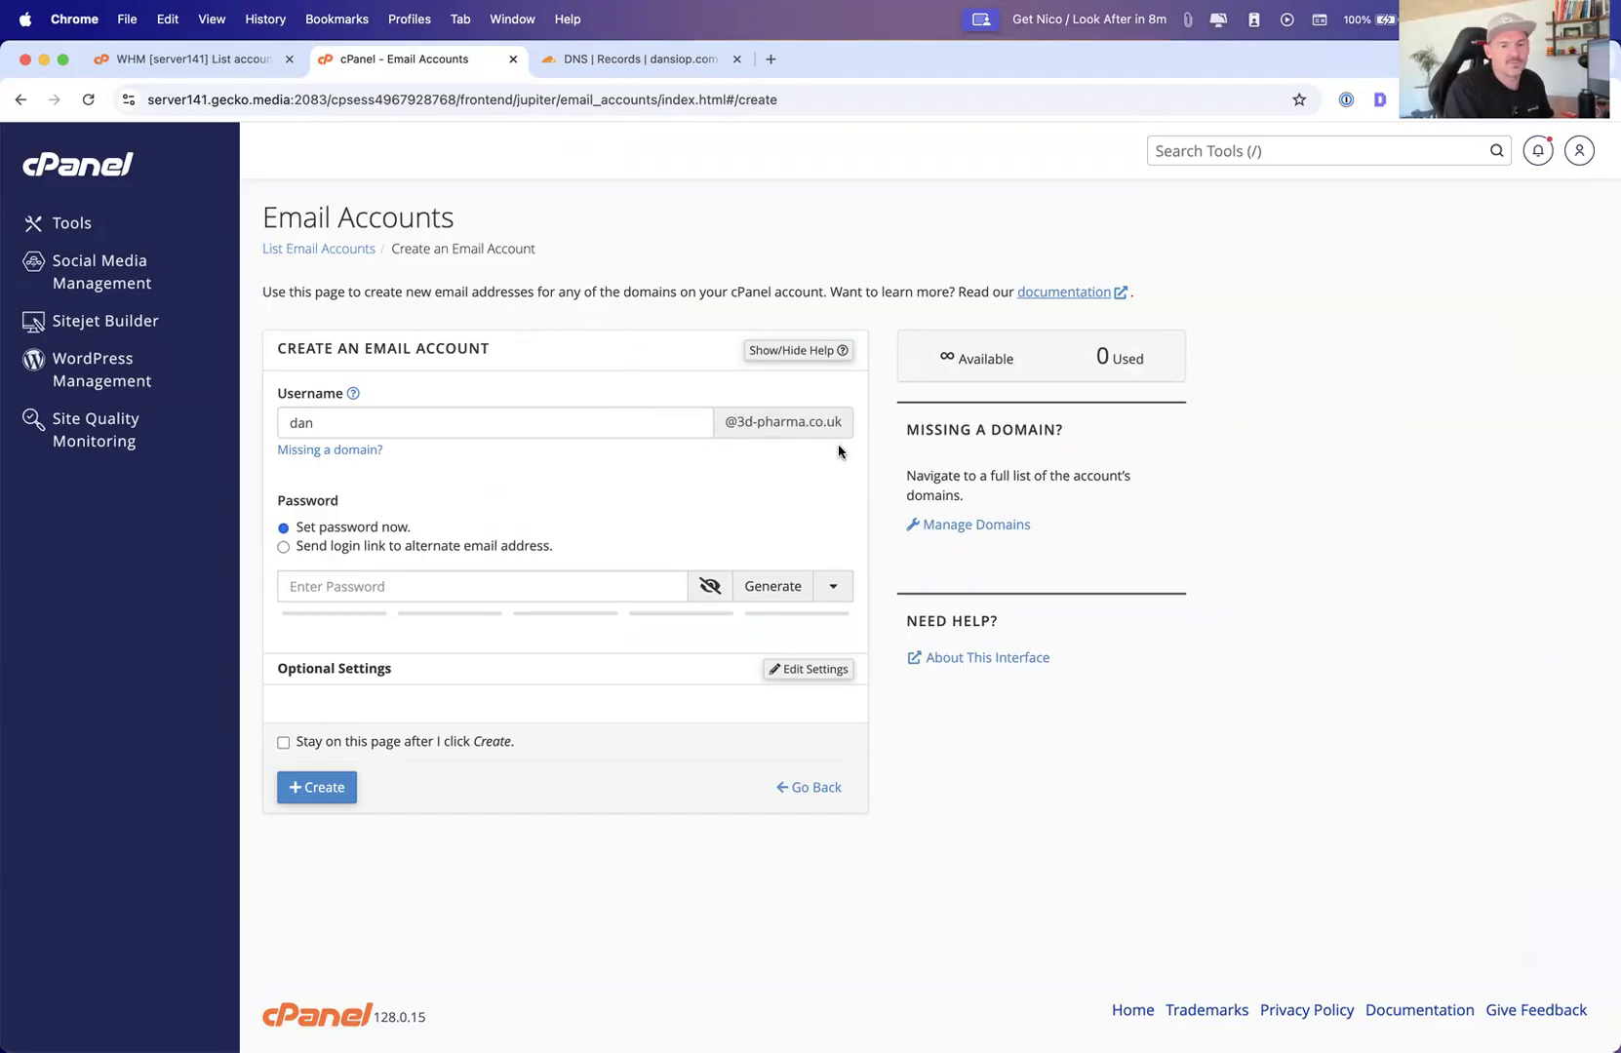
left_click(765, 586)
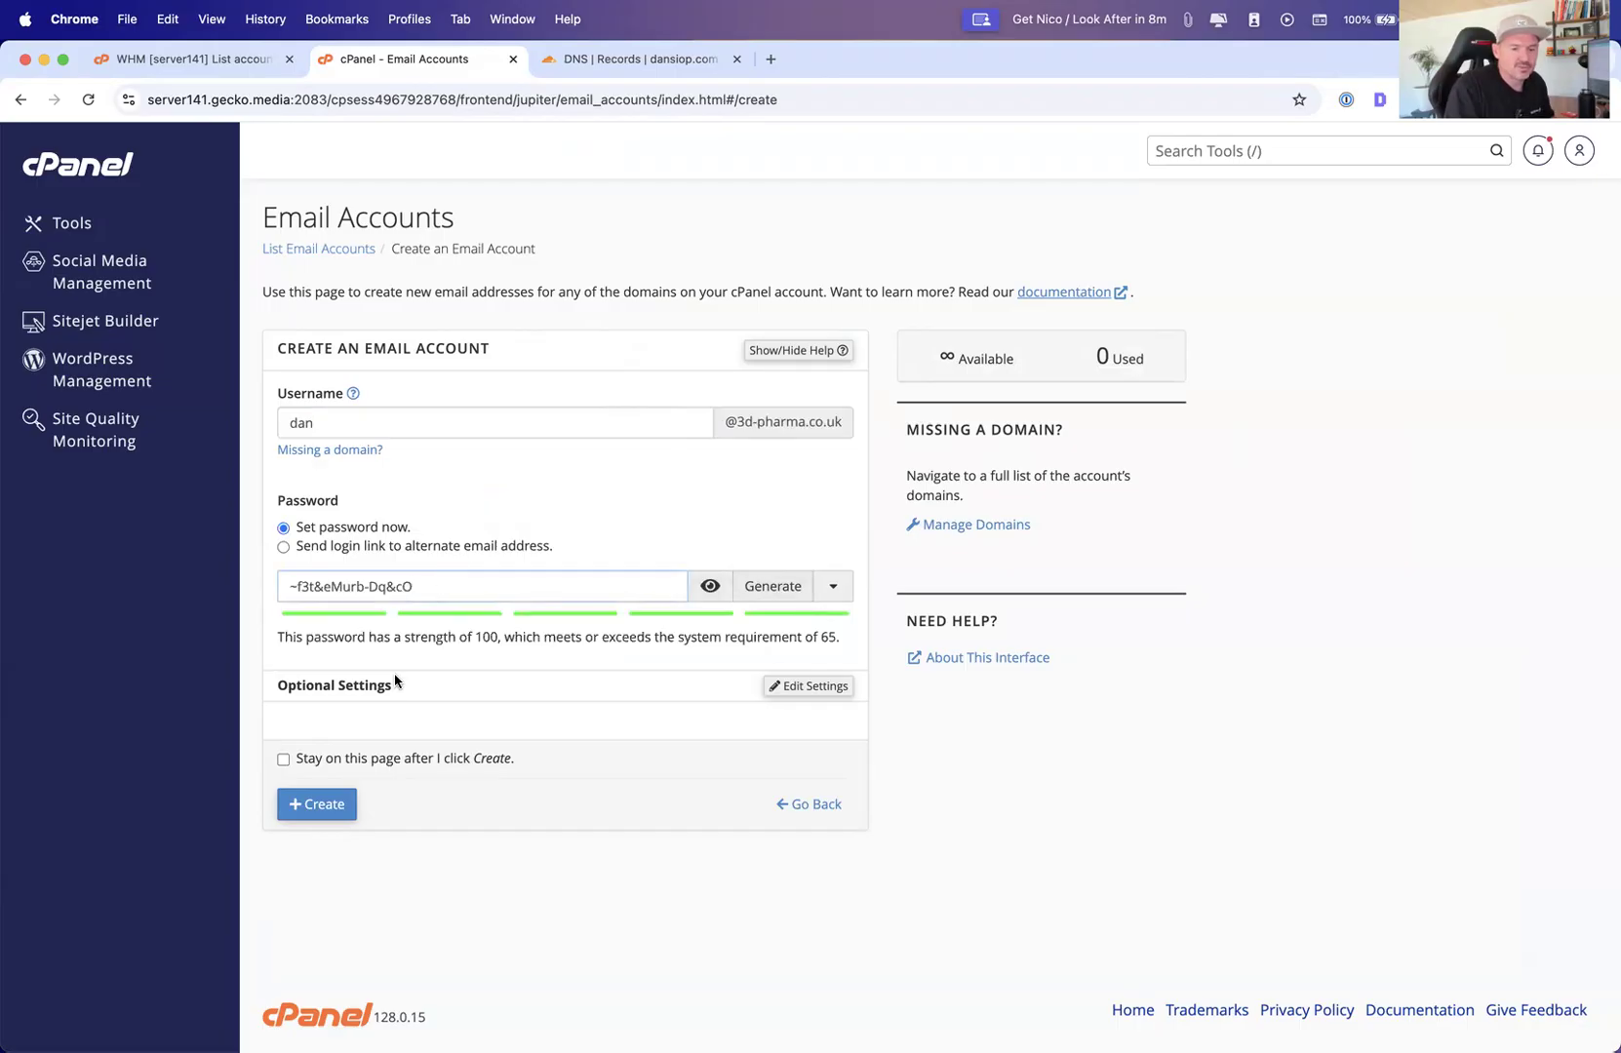
Set the mailbox storage quota to 10 GB in the optional settings and create the email account
left_click(789, 686)
scroll(602, 731, "down", 2)
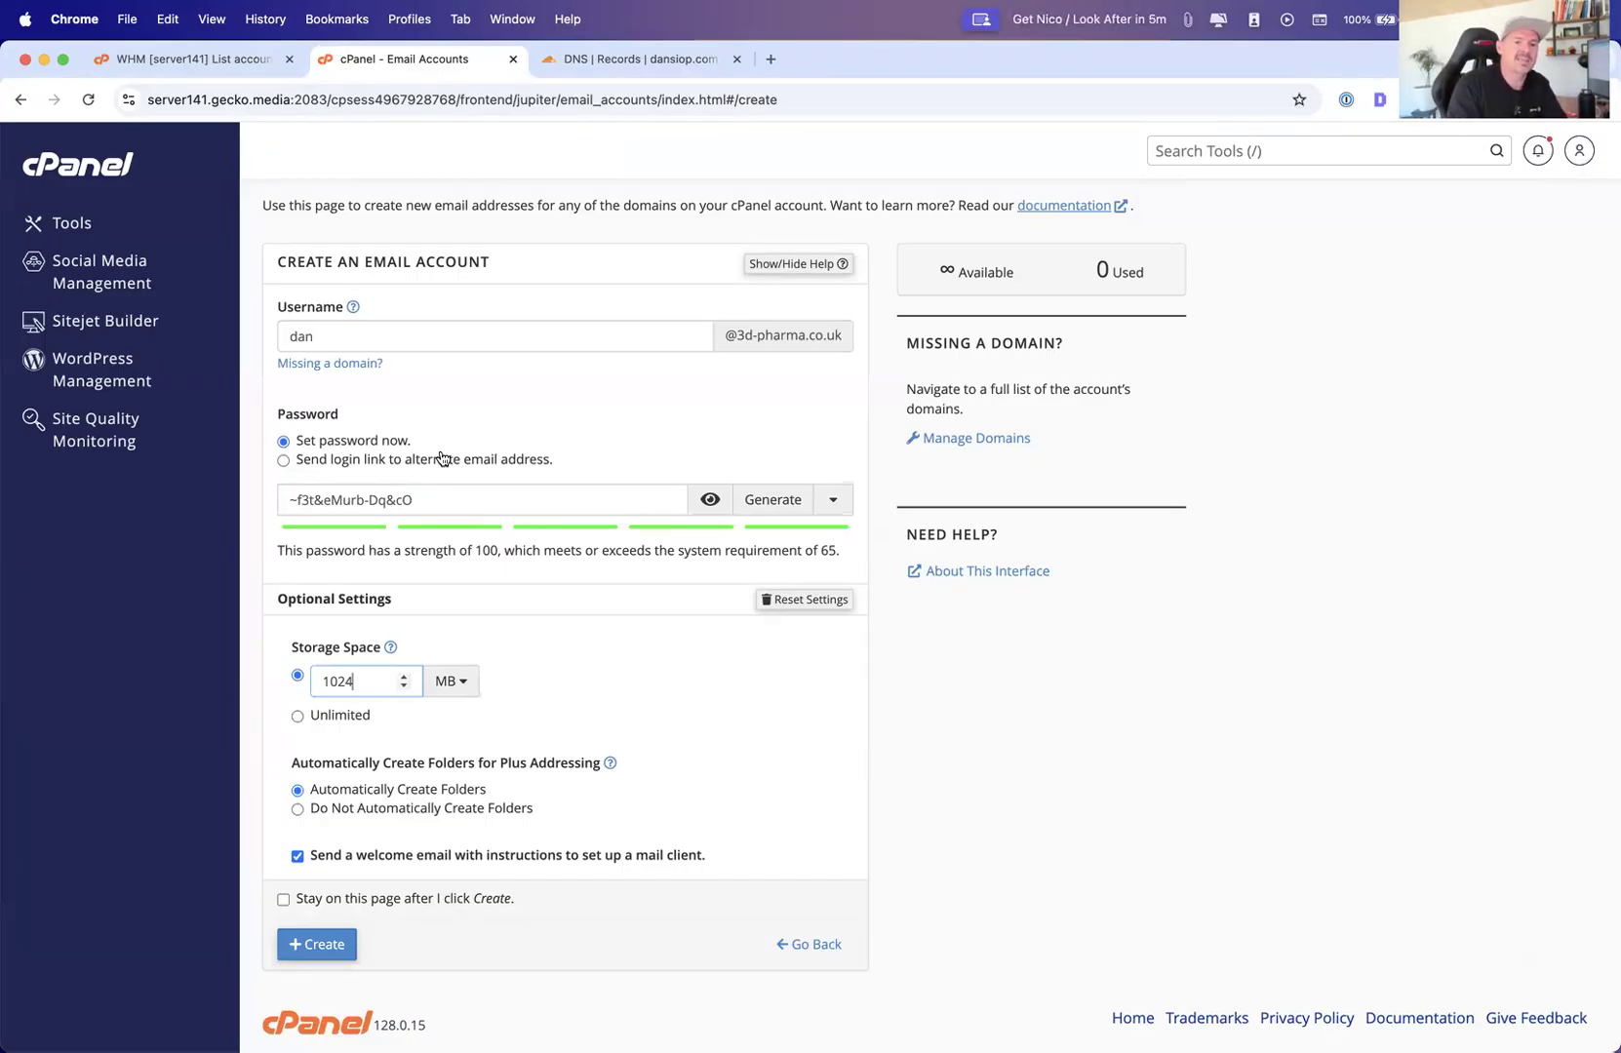
left_click(450, 681)
left_click(449, 738)
left_click(373, 681)
key("BackSpace")
key("BackSpace")
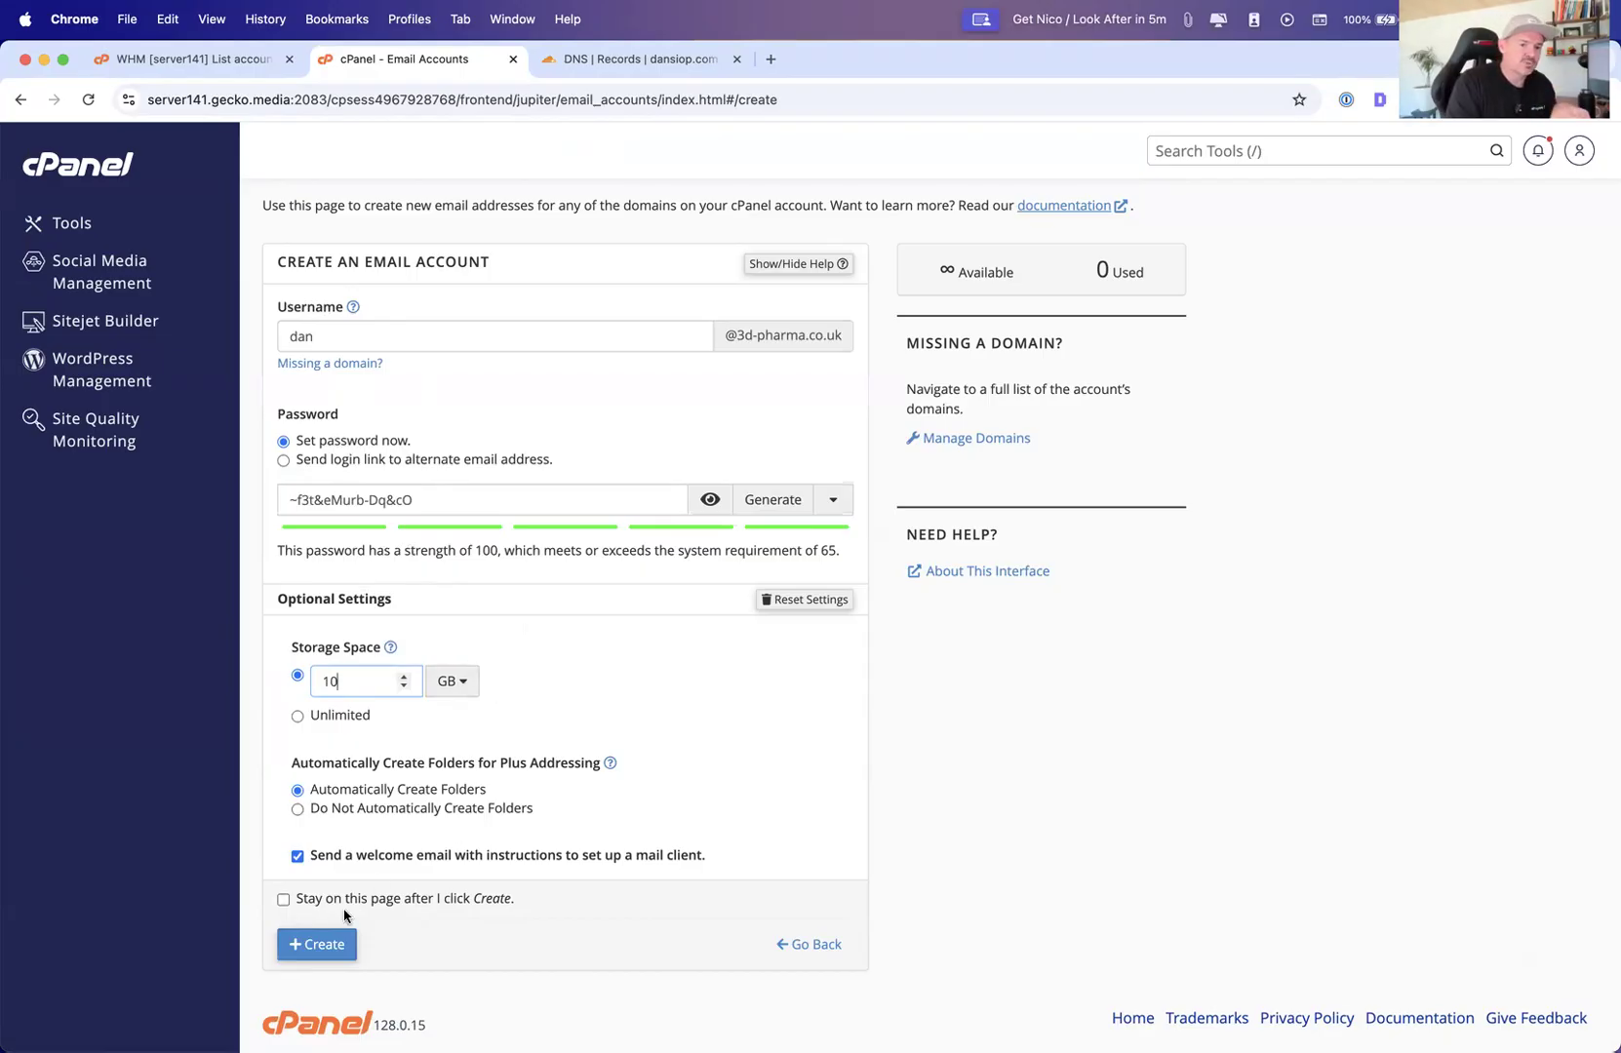
left_click(312, 946)
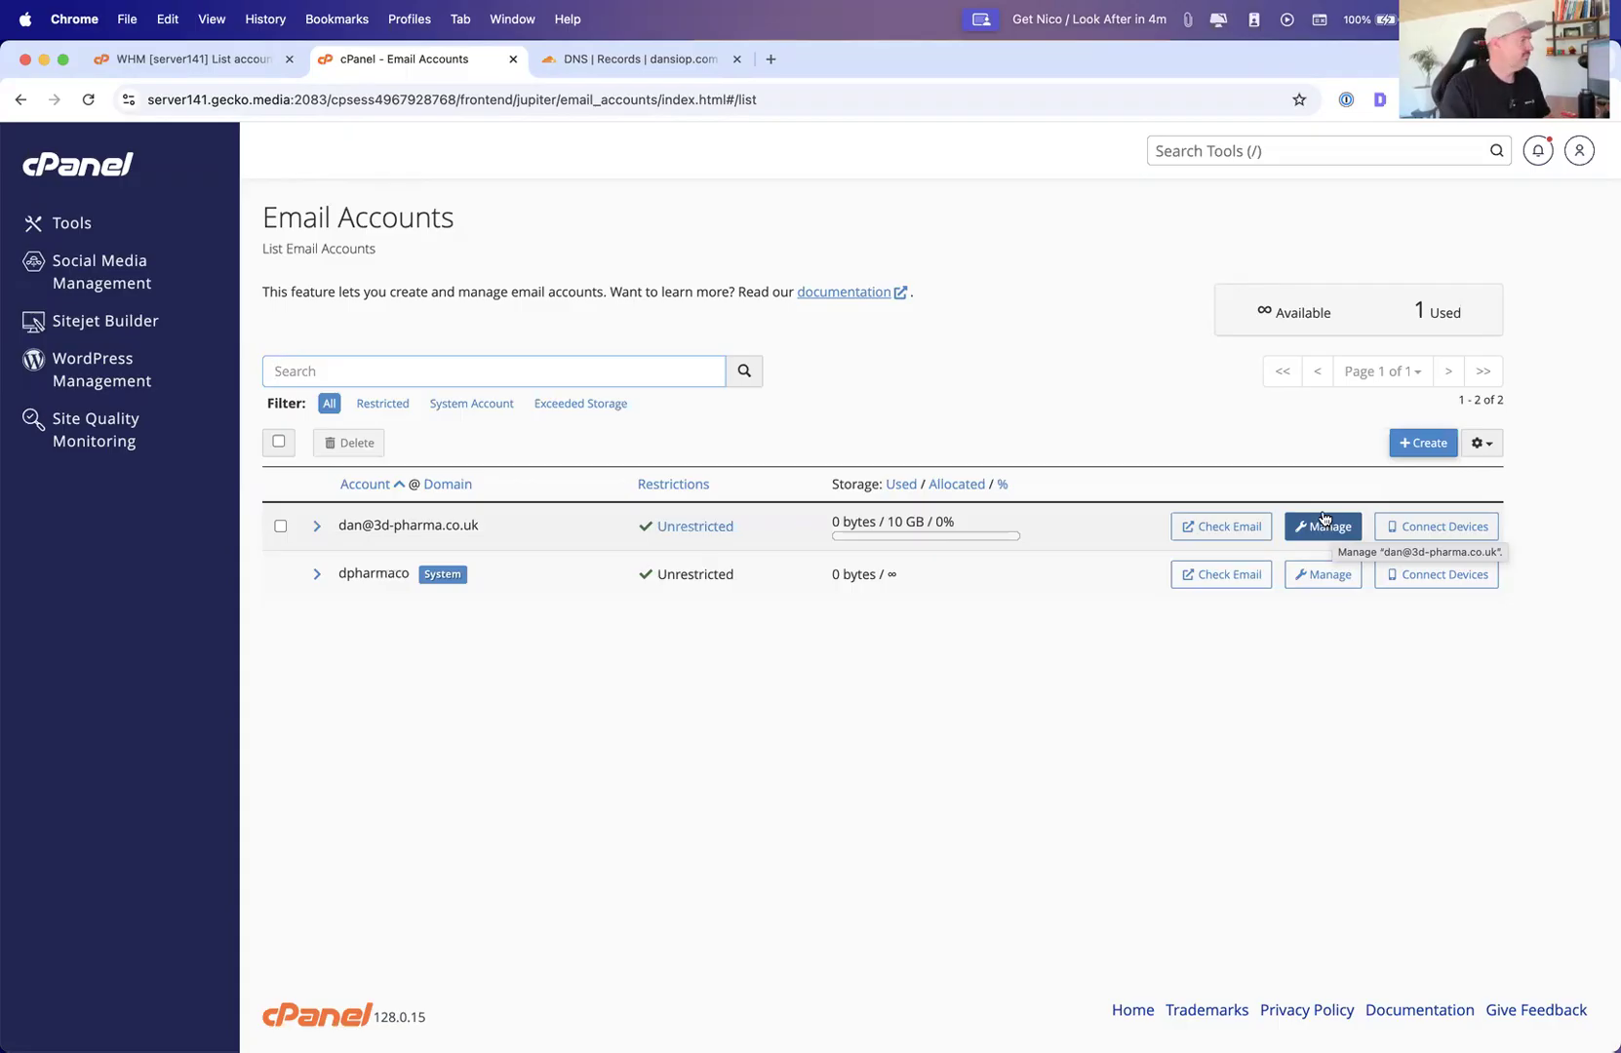
key("ctrl+Up")
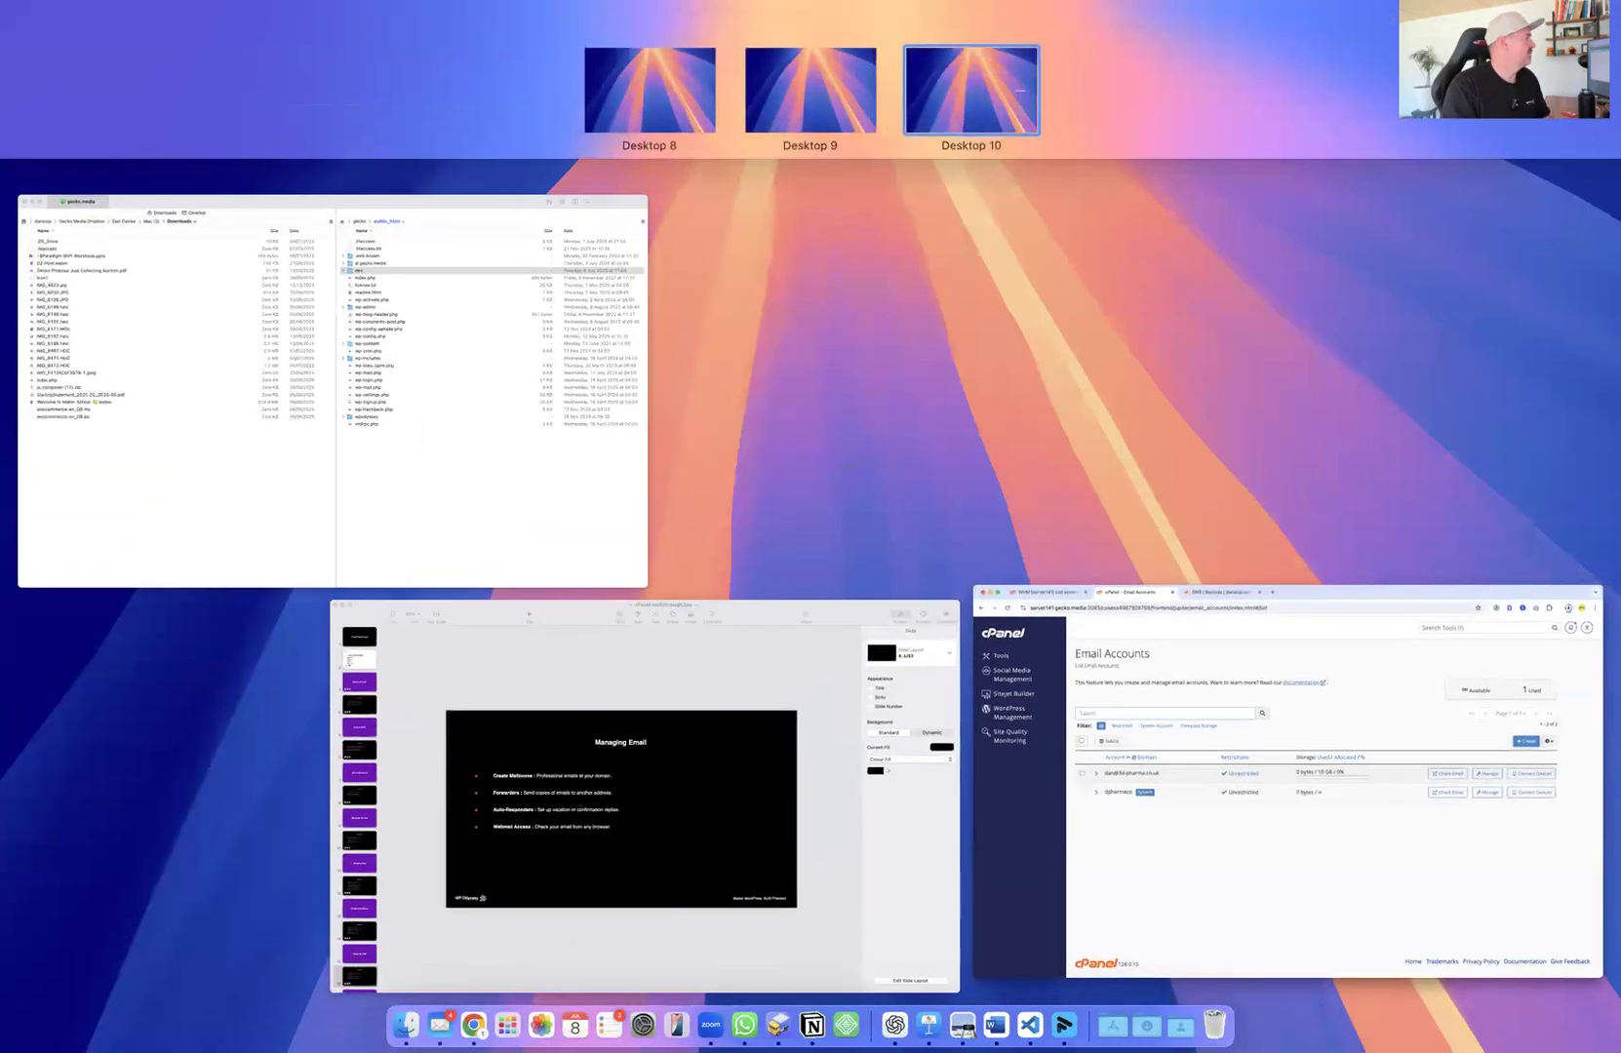
key("ctrl+Up")
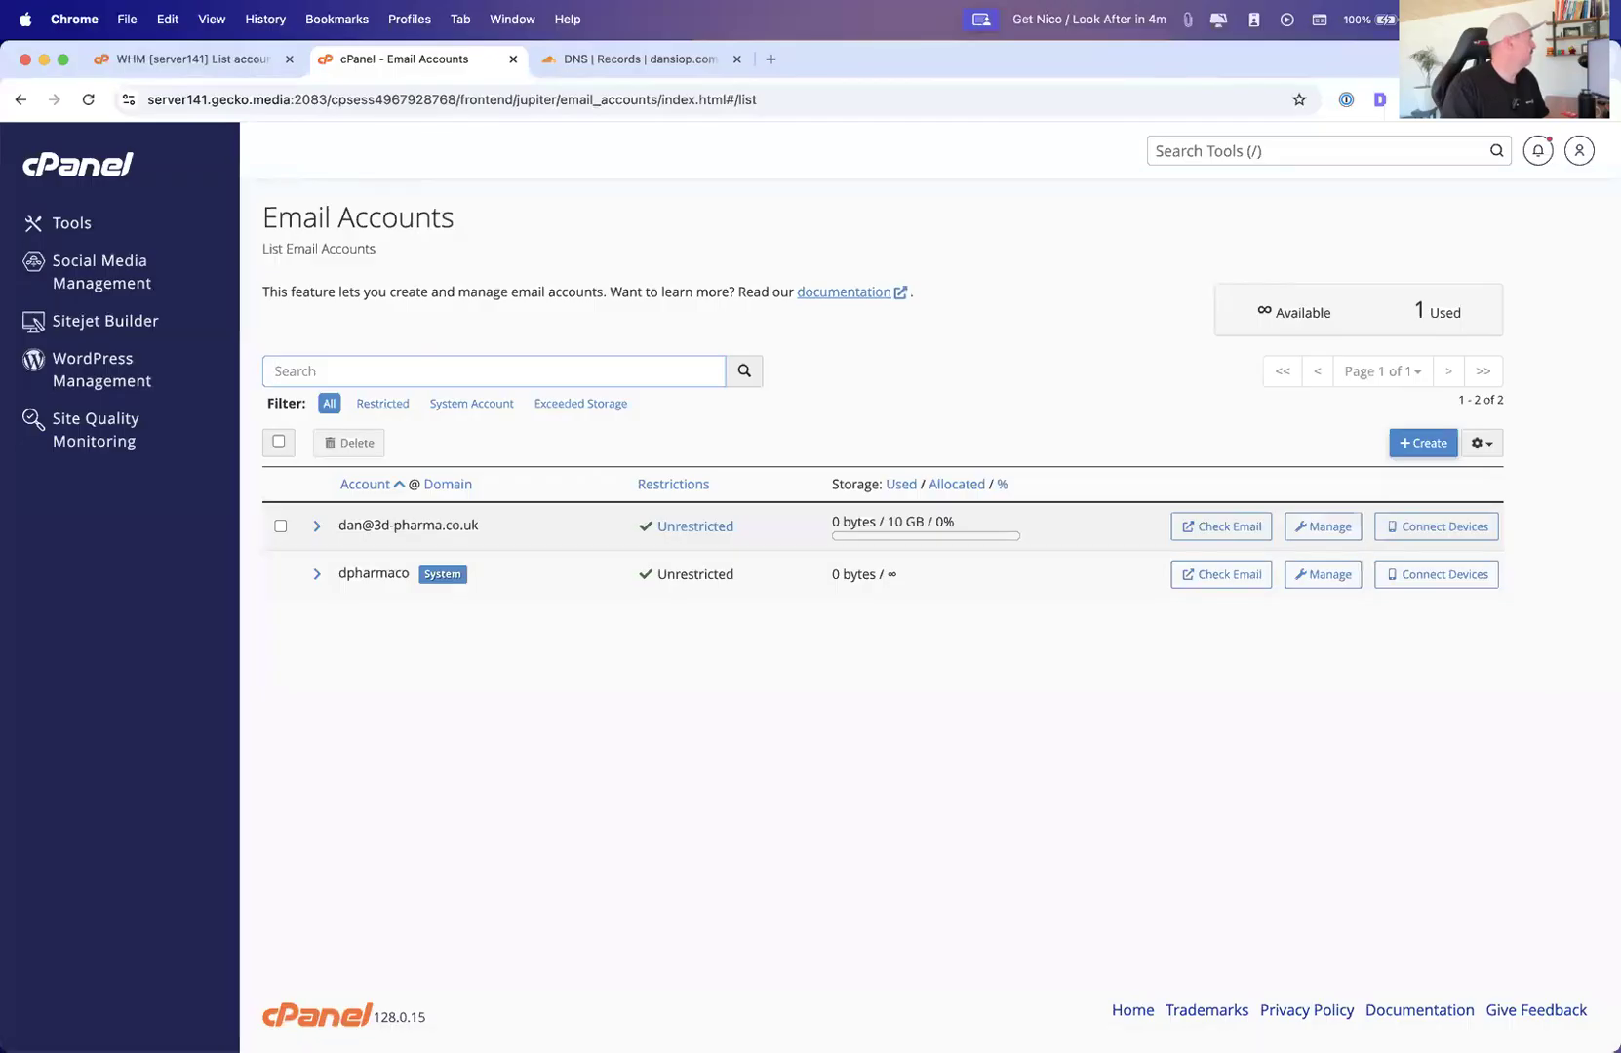
key("ctrl+Up")
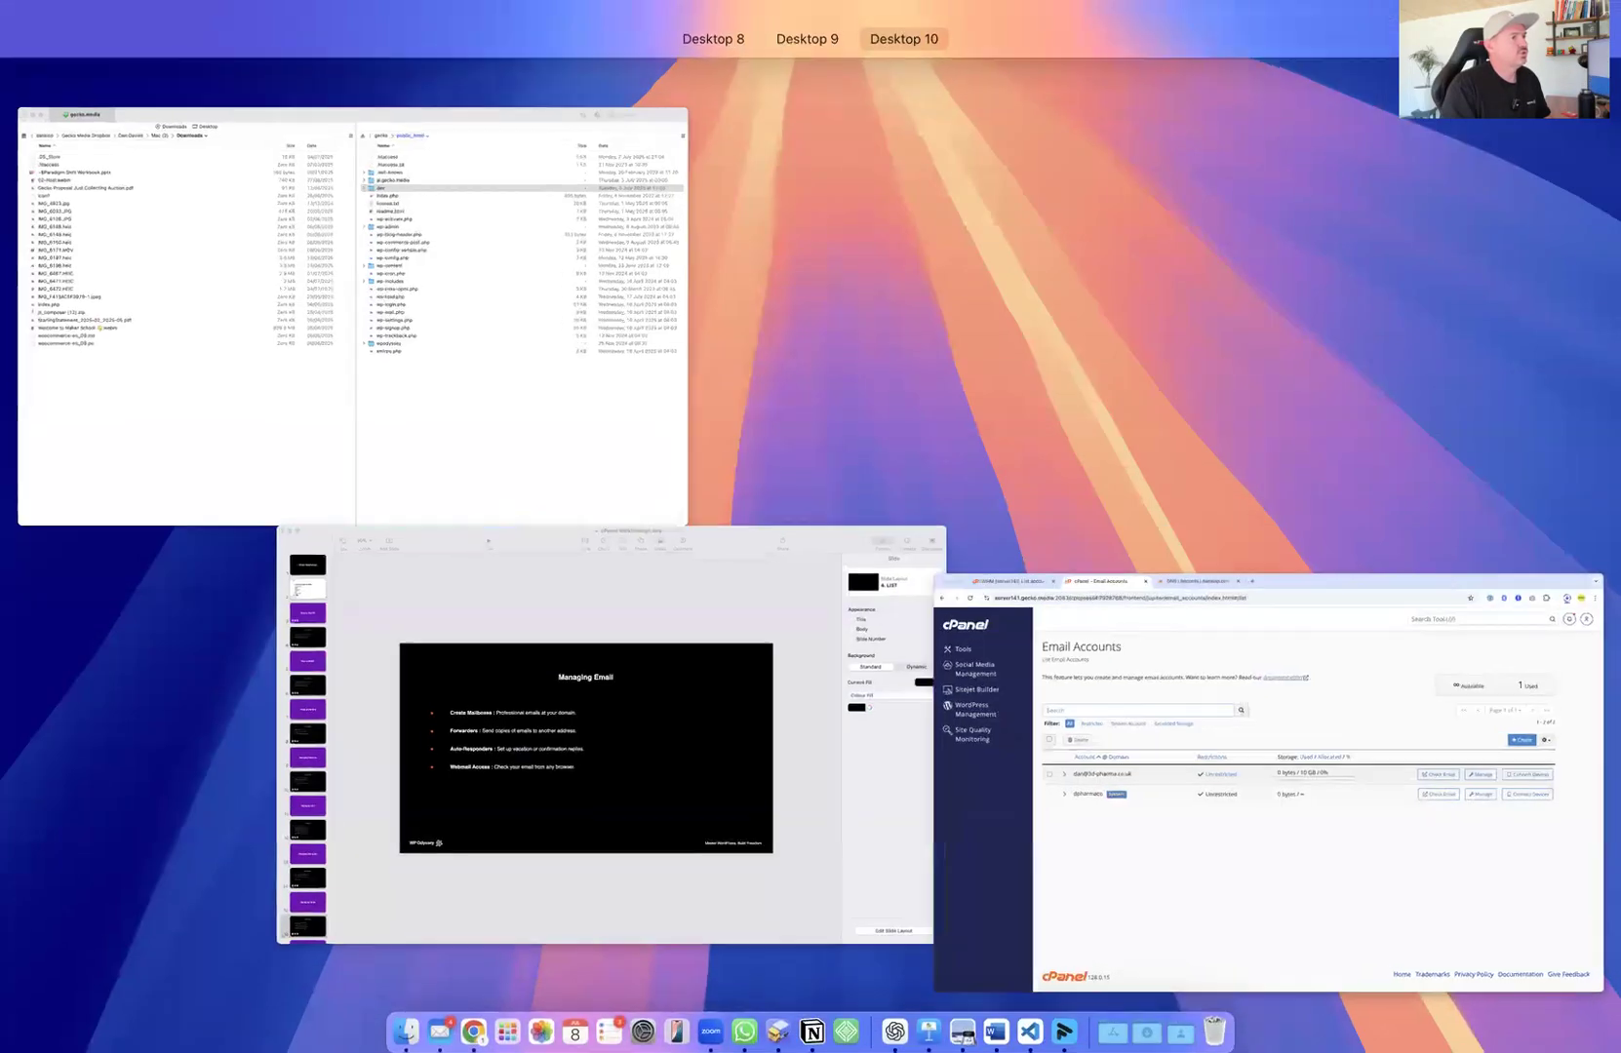
key("ctrl+Up")
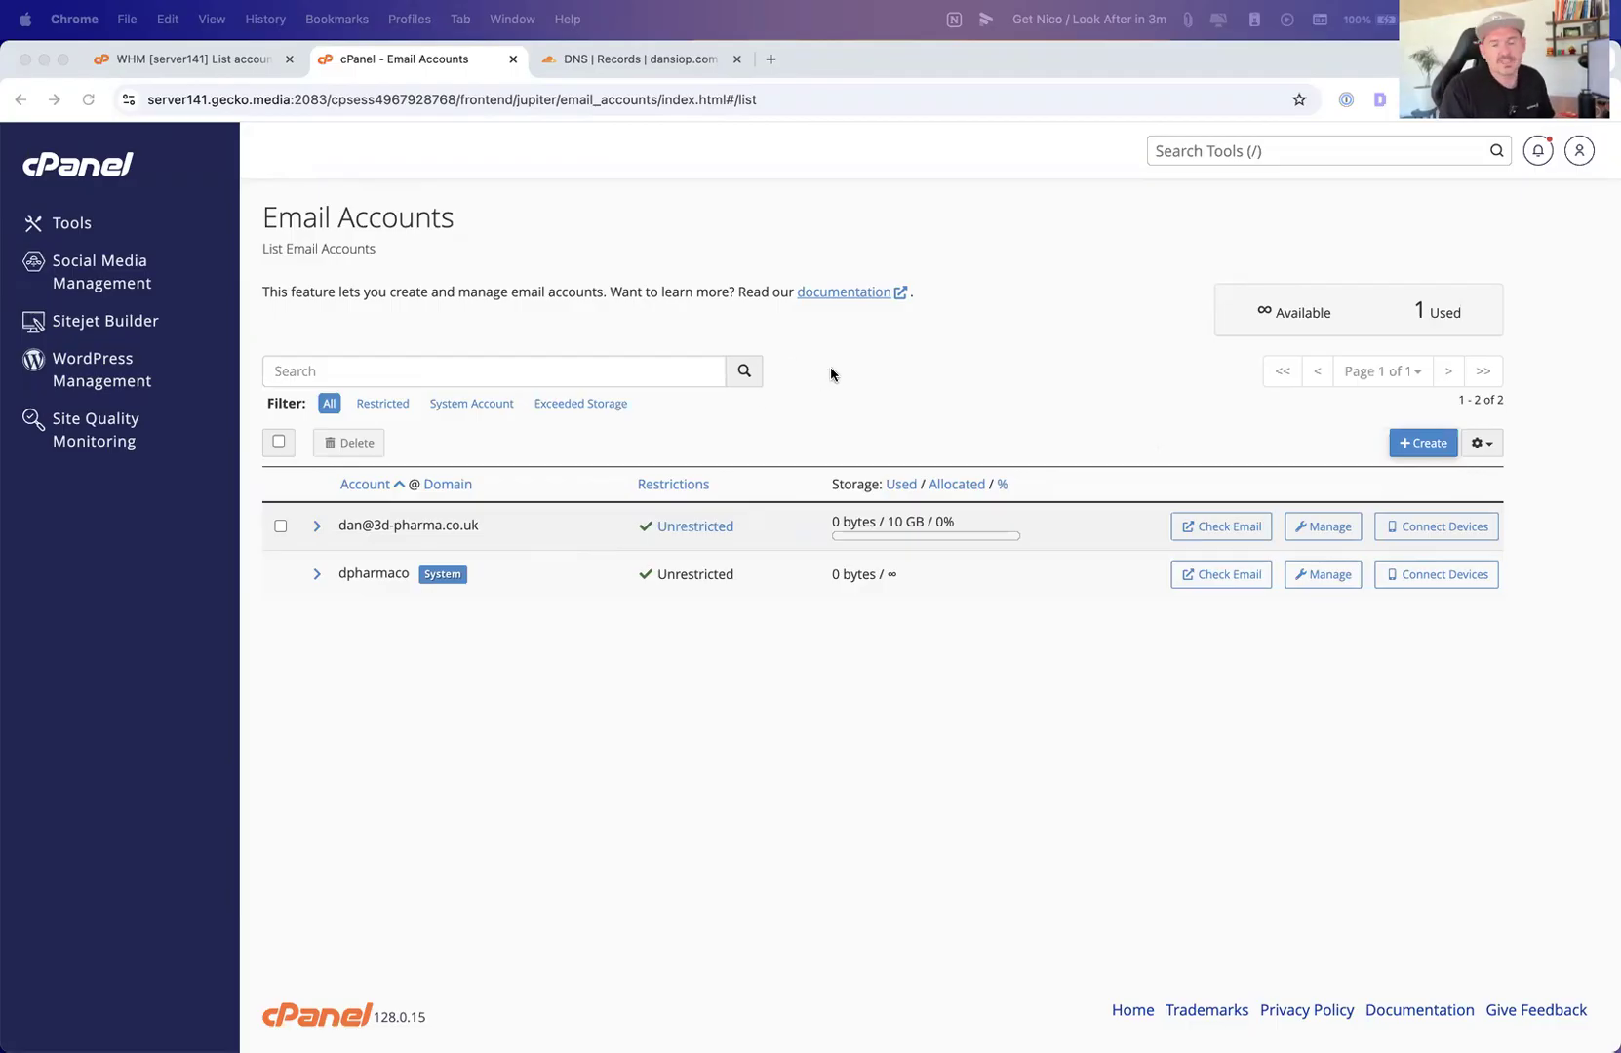
key("ctrl+Up")
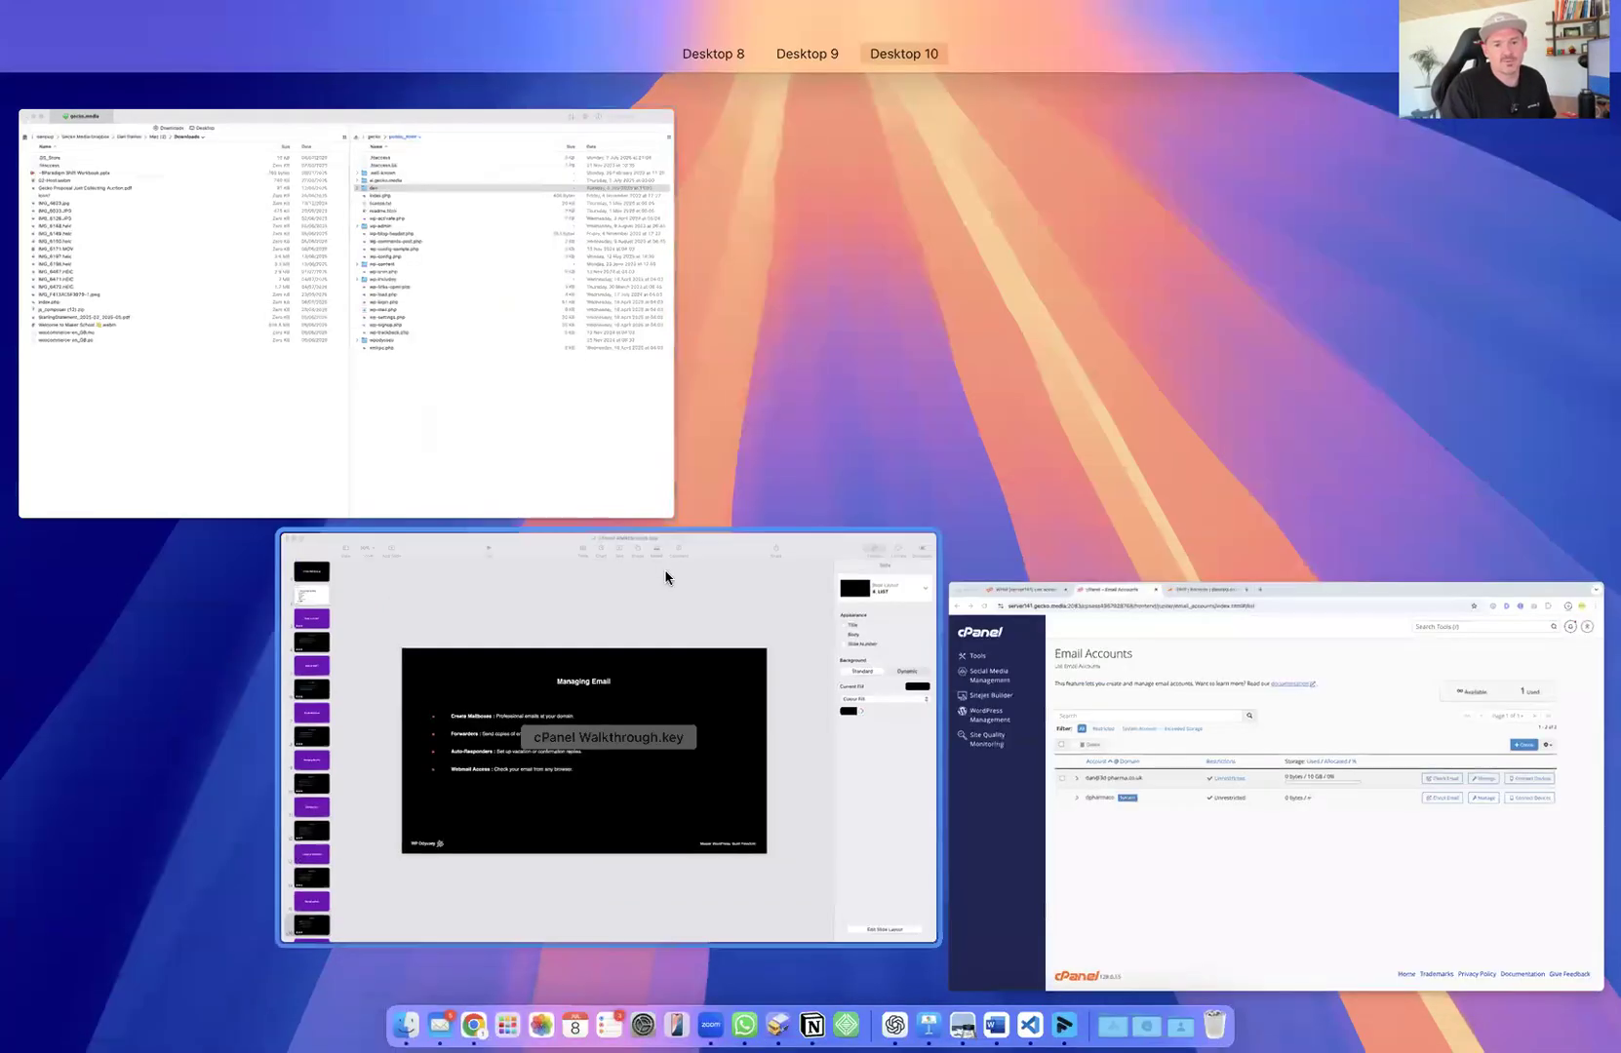
left_click(1202, 749)
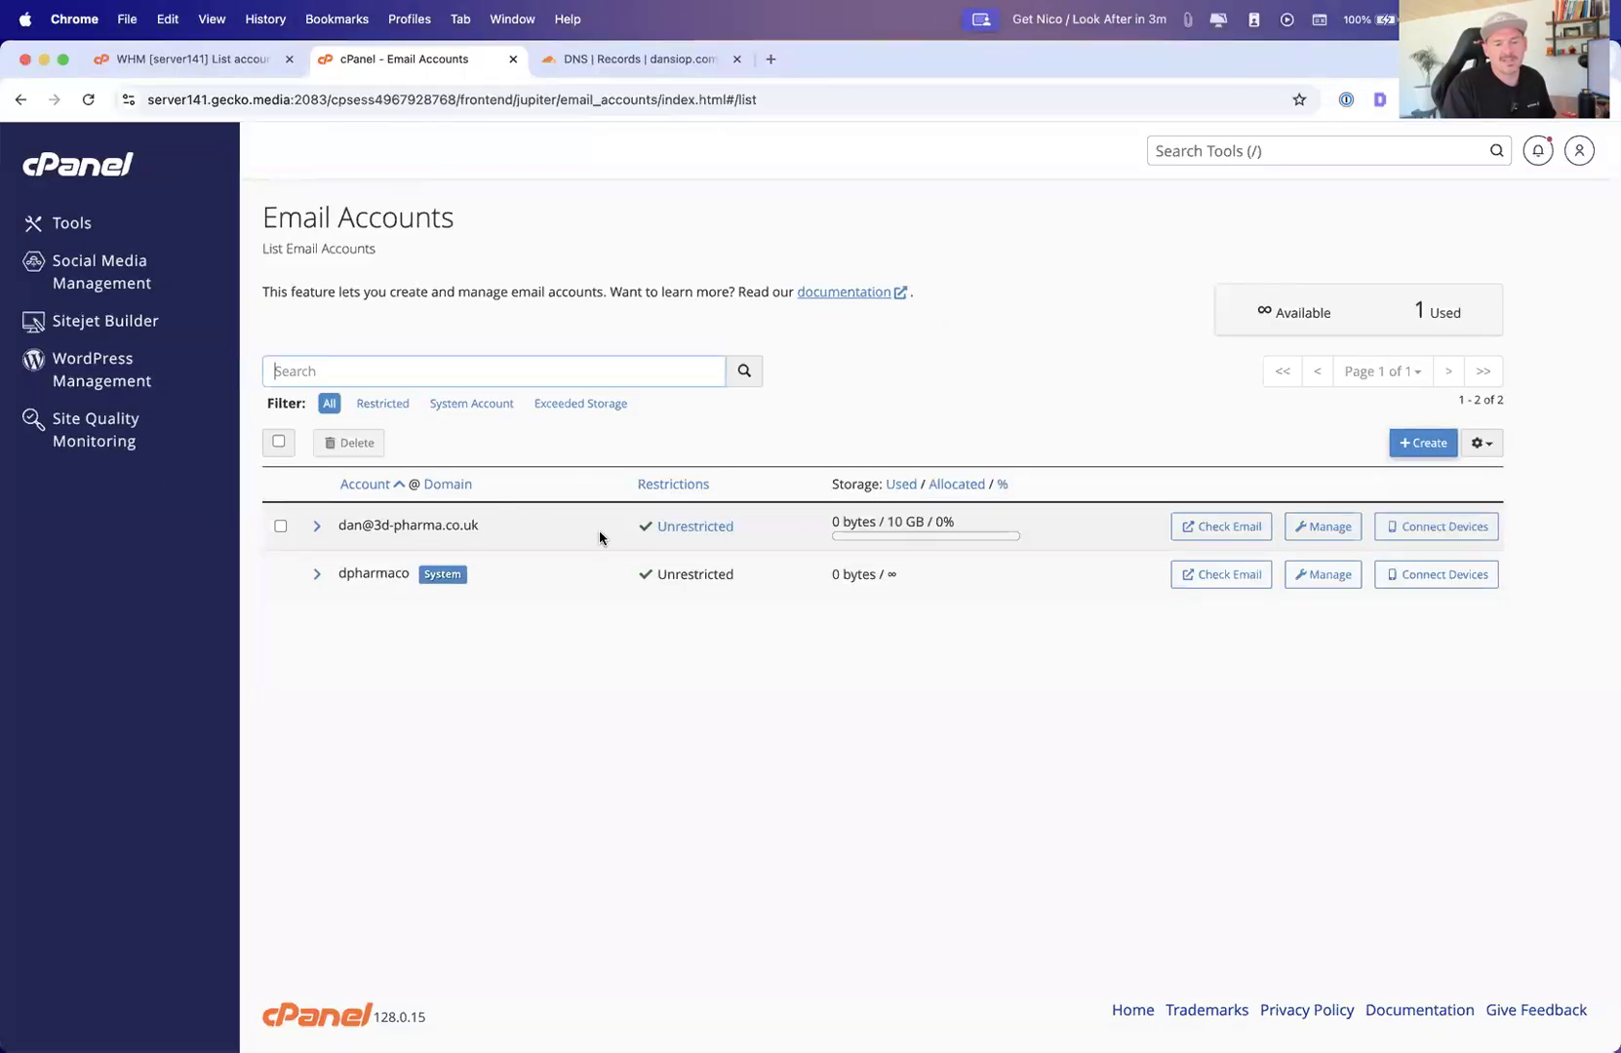
Open the form for adding a new email forwarder from the Email tools
left_click(60, 219)
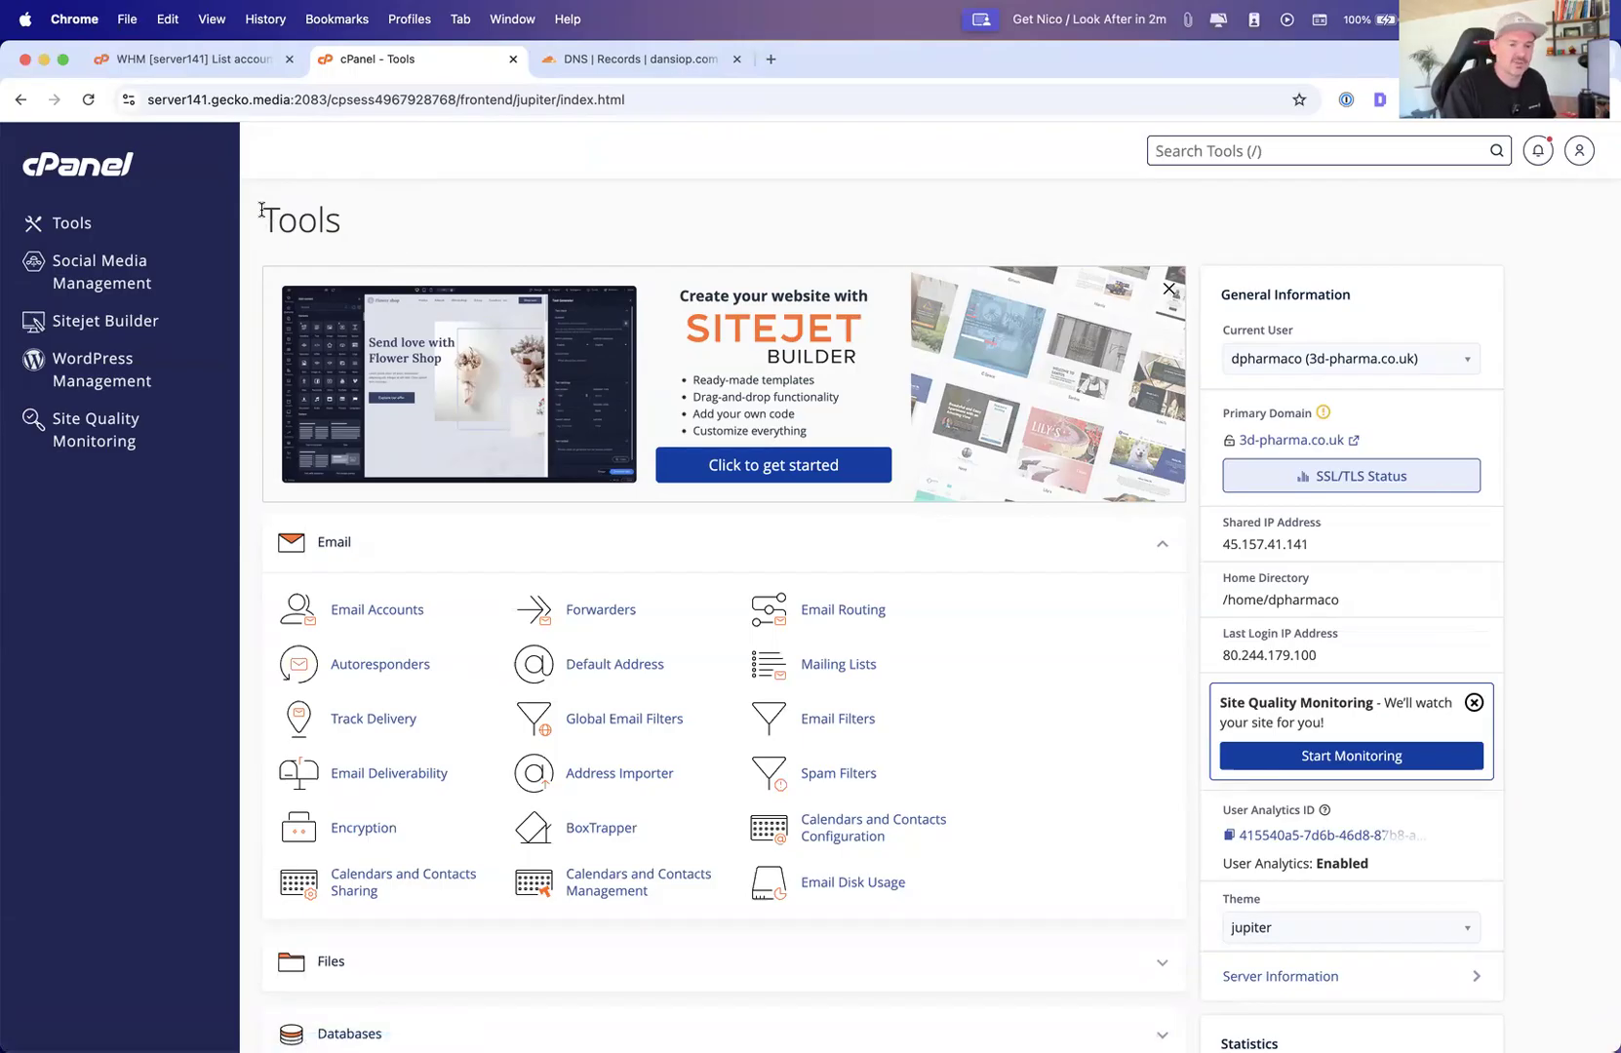
key("super+Tab")
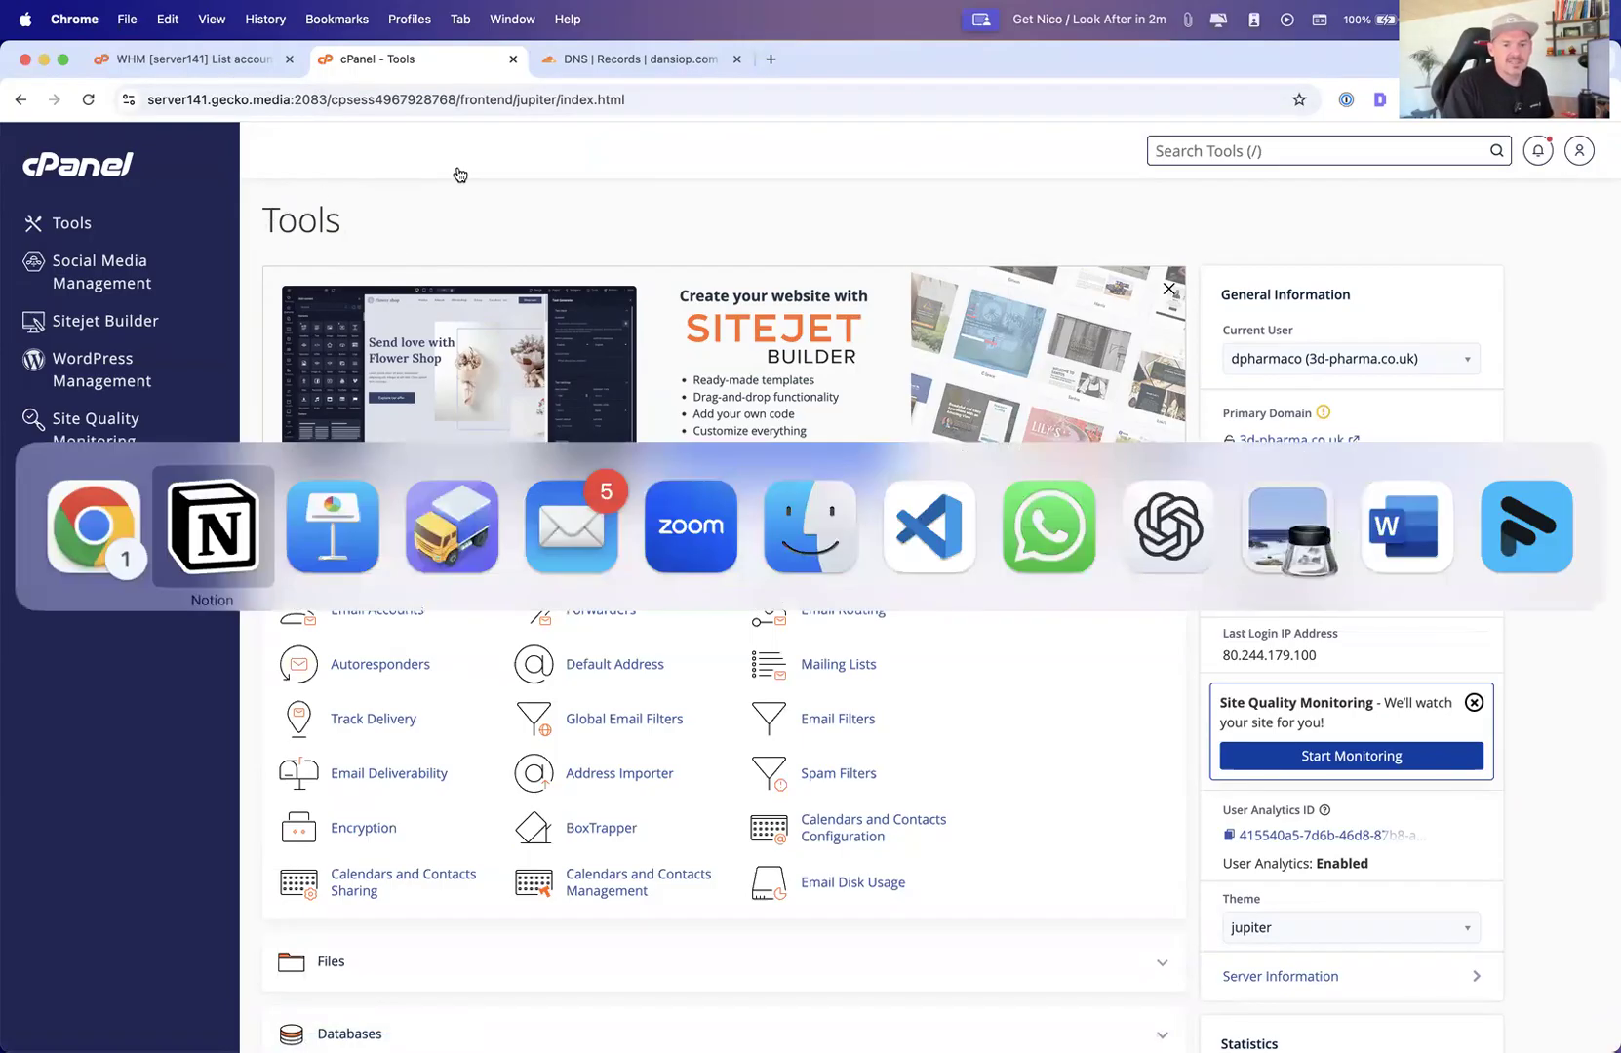
key("Escape")
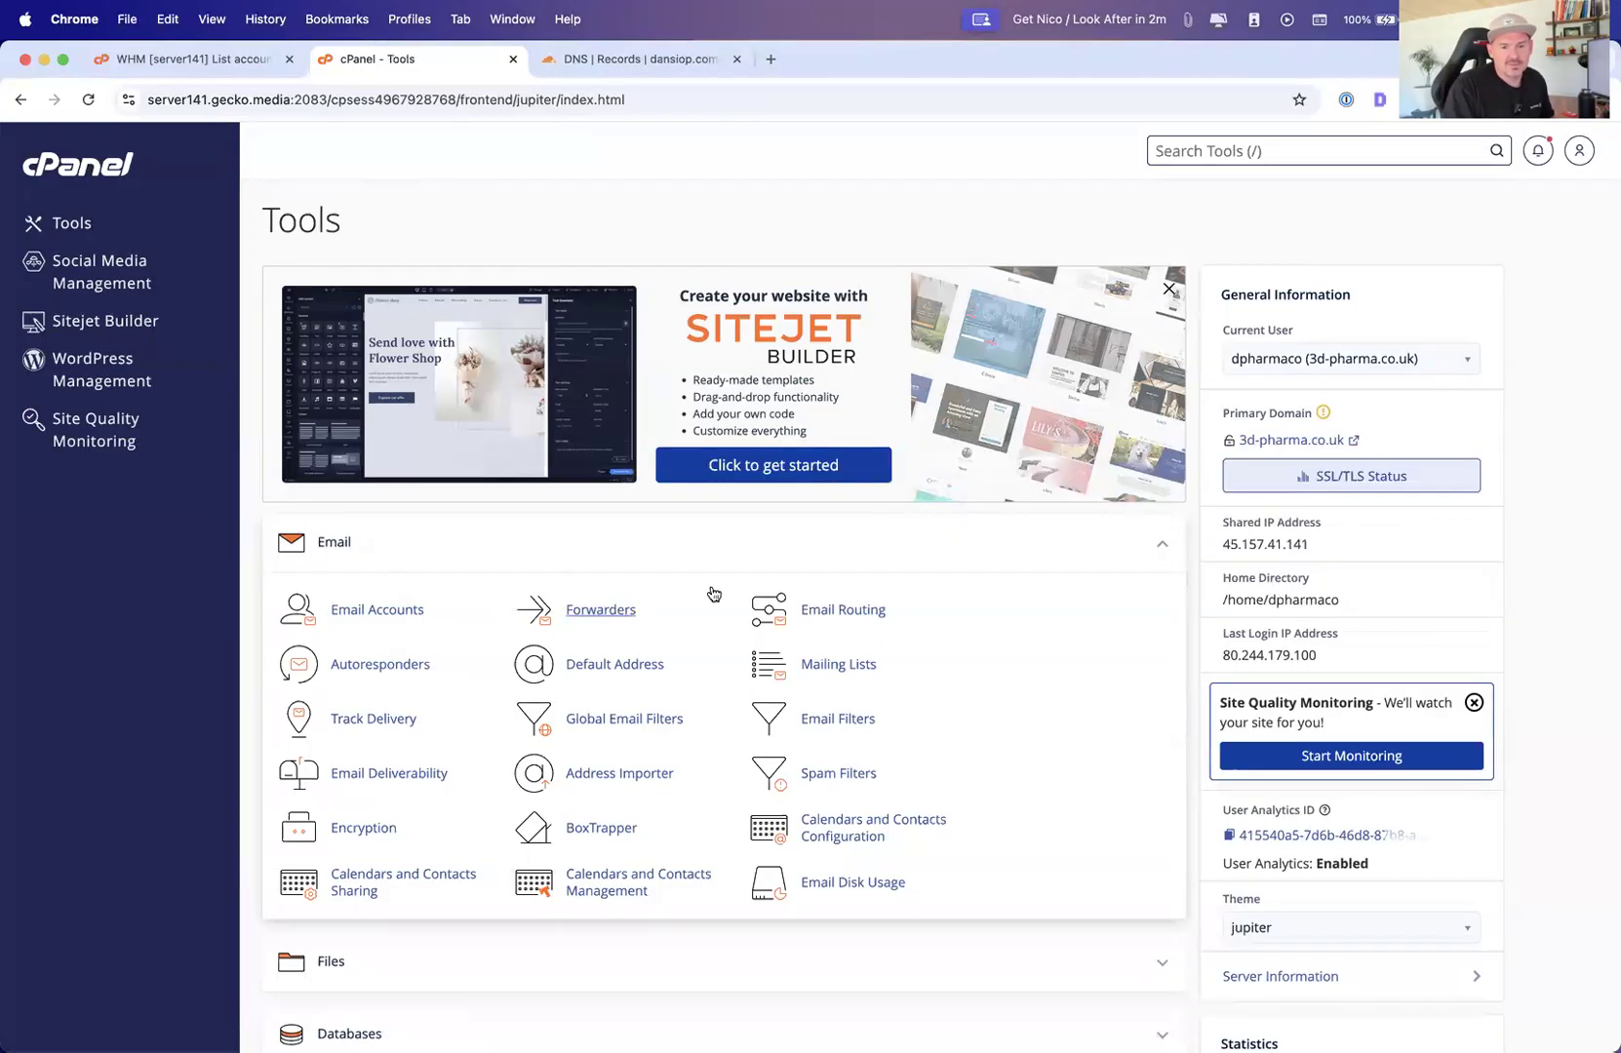
left_click(602, 611)
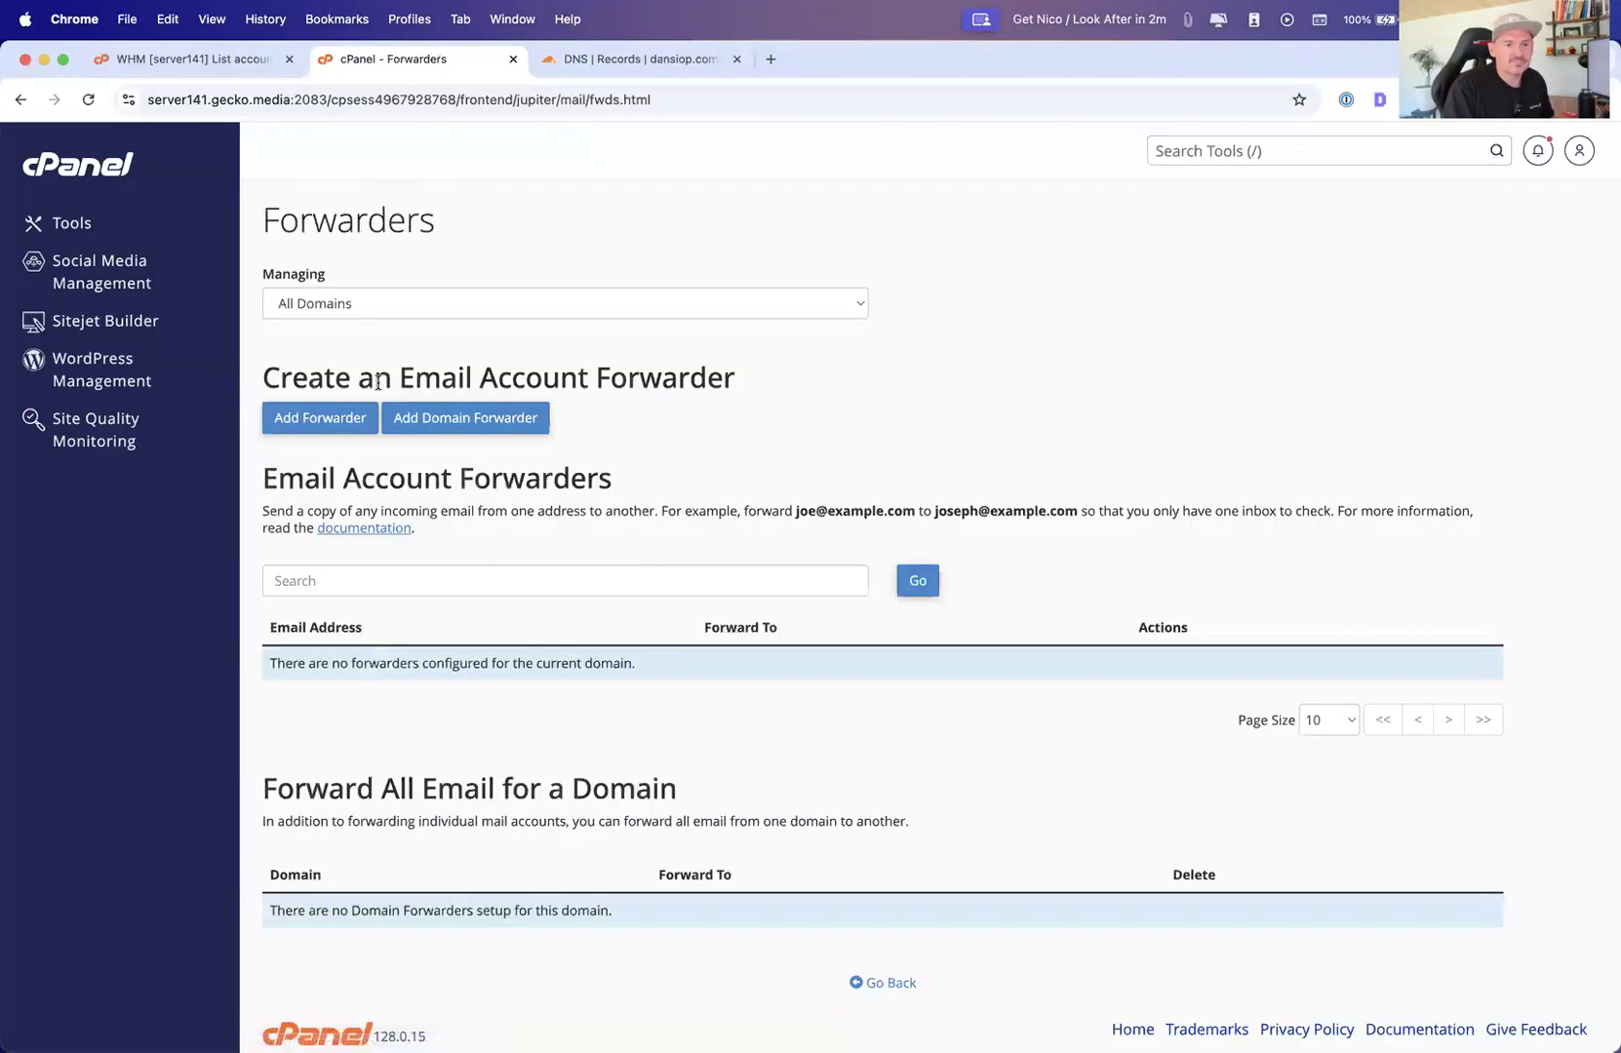
left_click(311, 418)
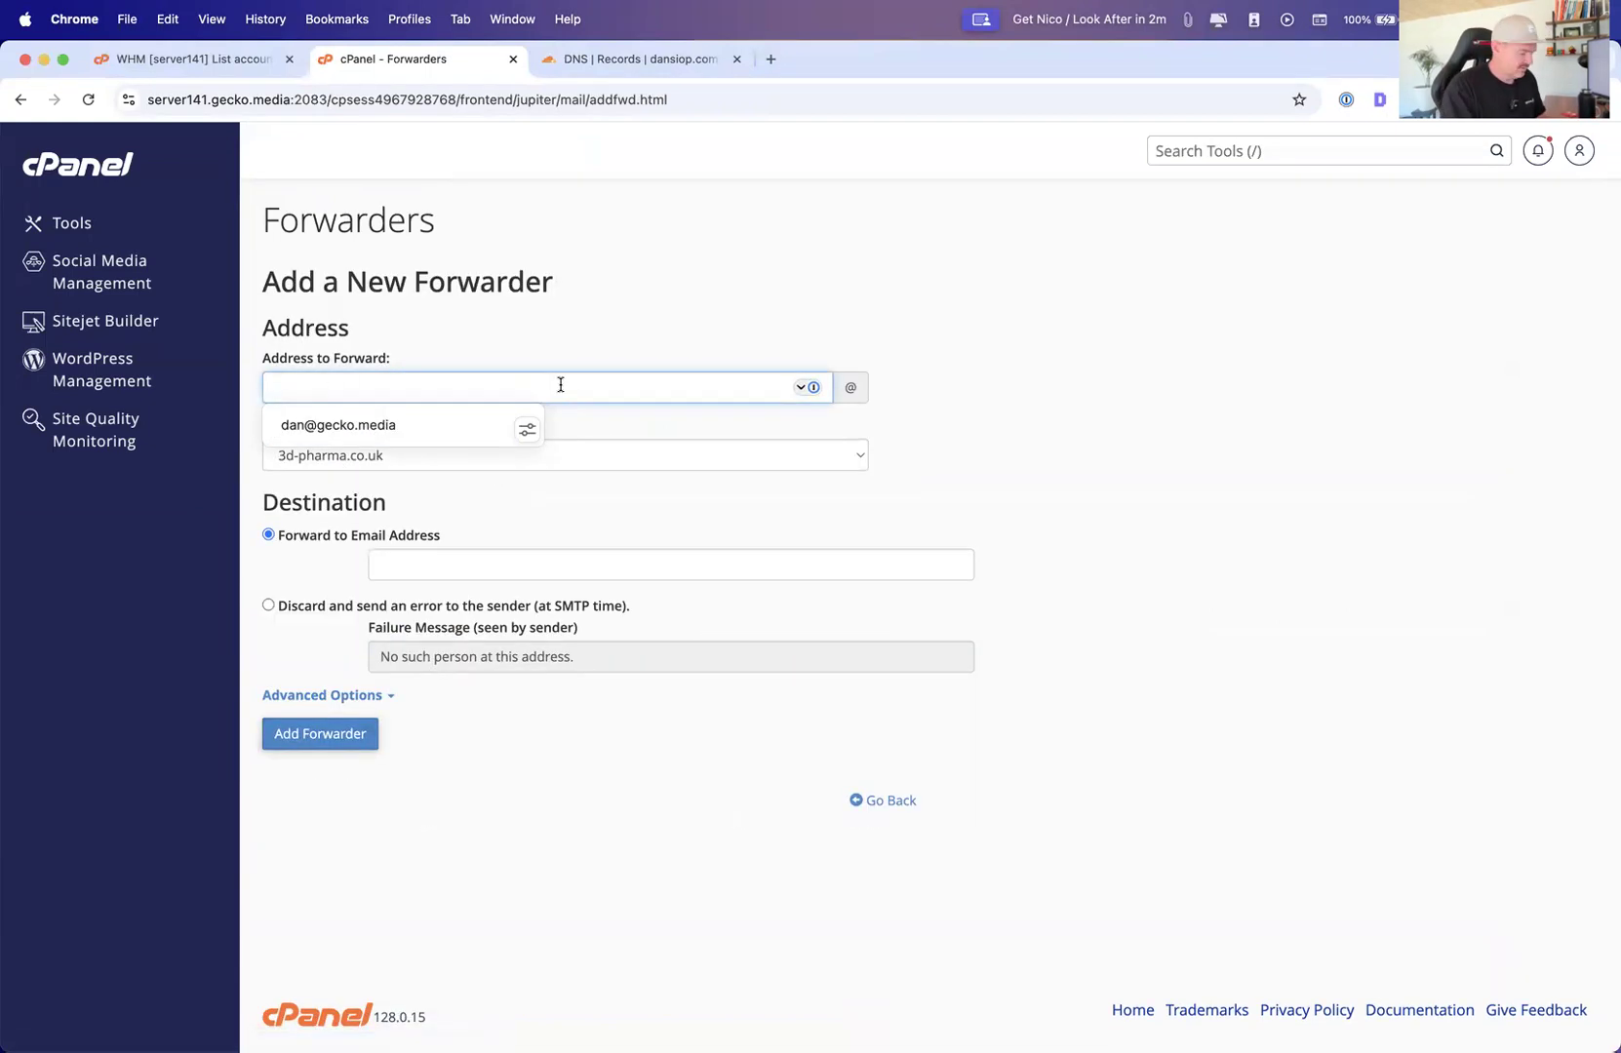
Fill in a forwarder from the new mailbox on 3d-pharma.co.uk to an external e-mail address, then go back without adding it
key("Tab")
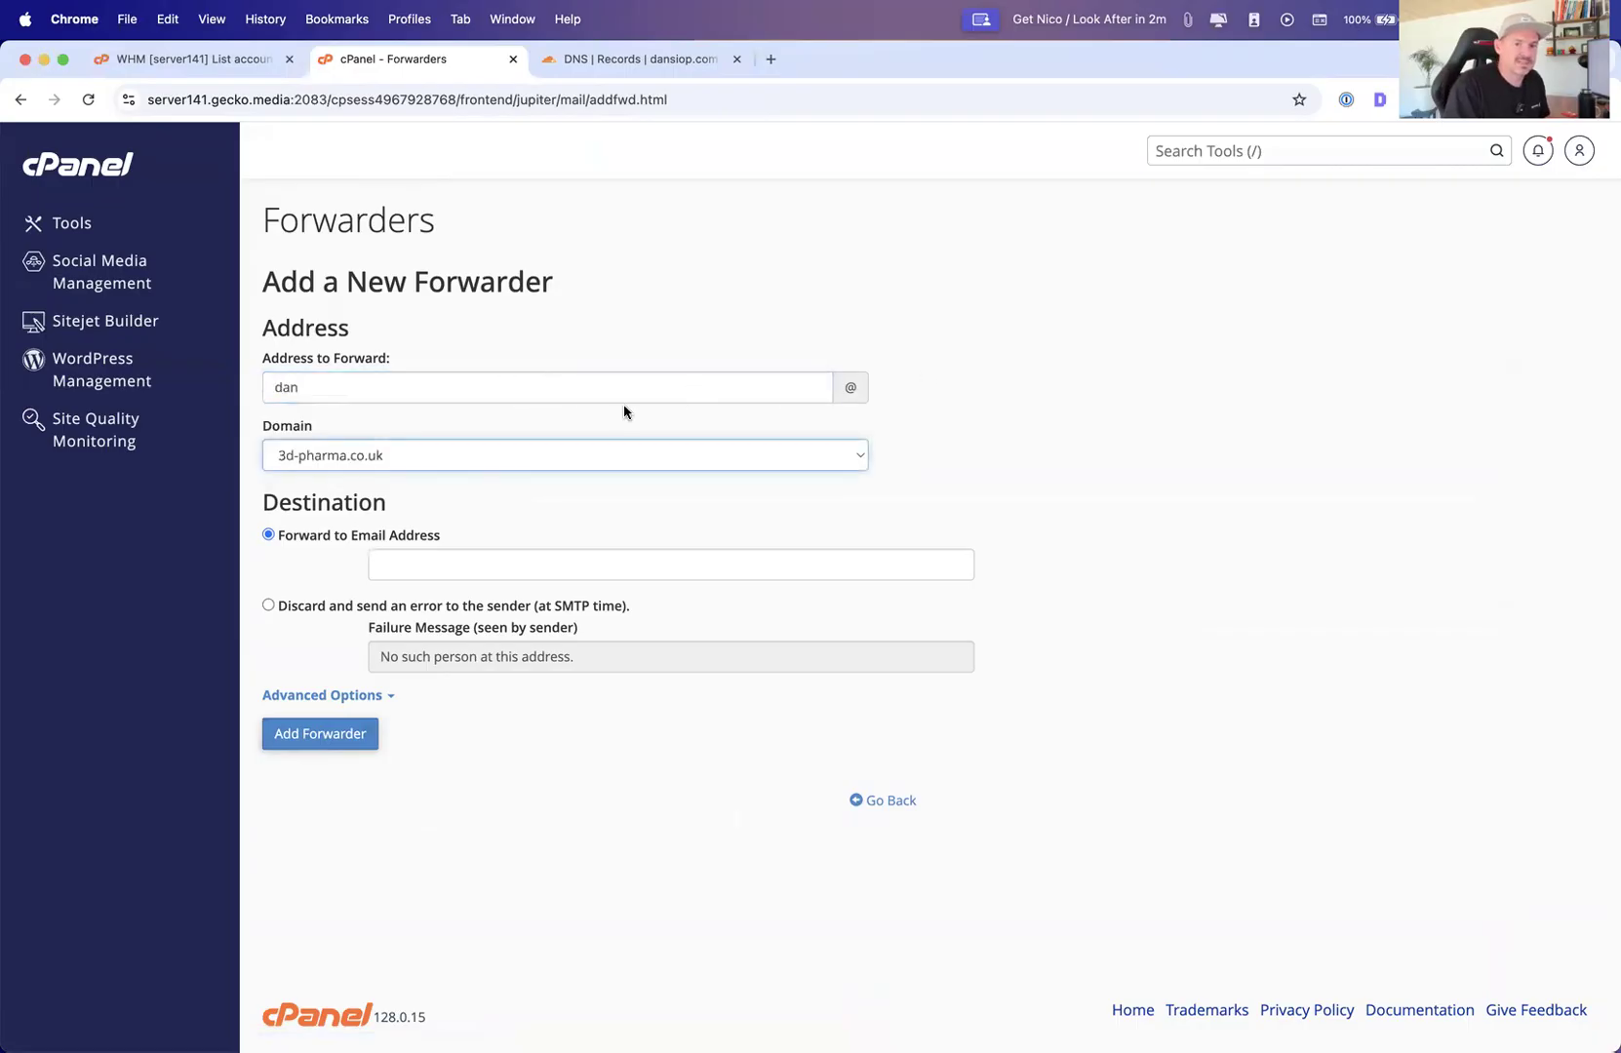
left_click(767, 458)
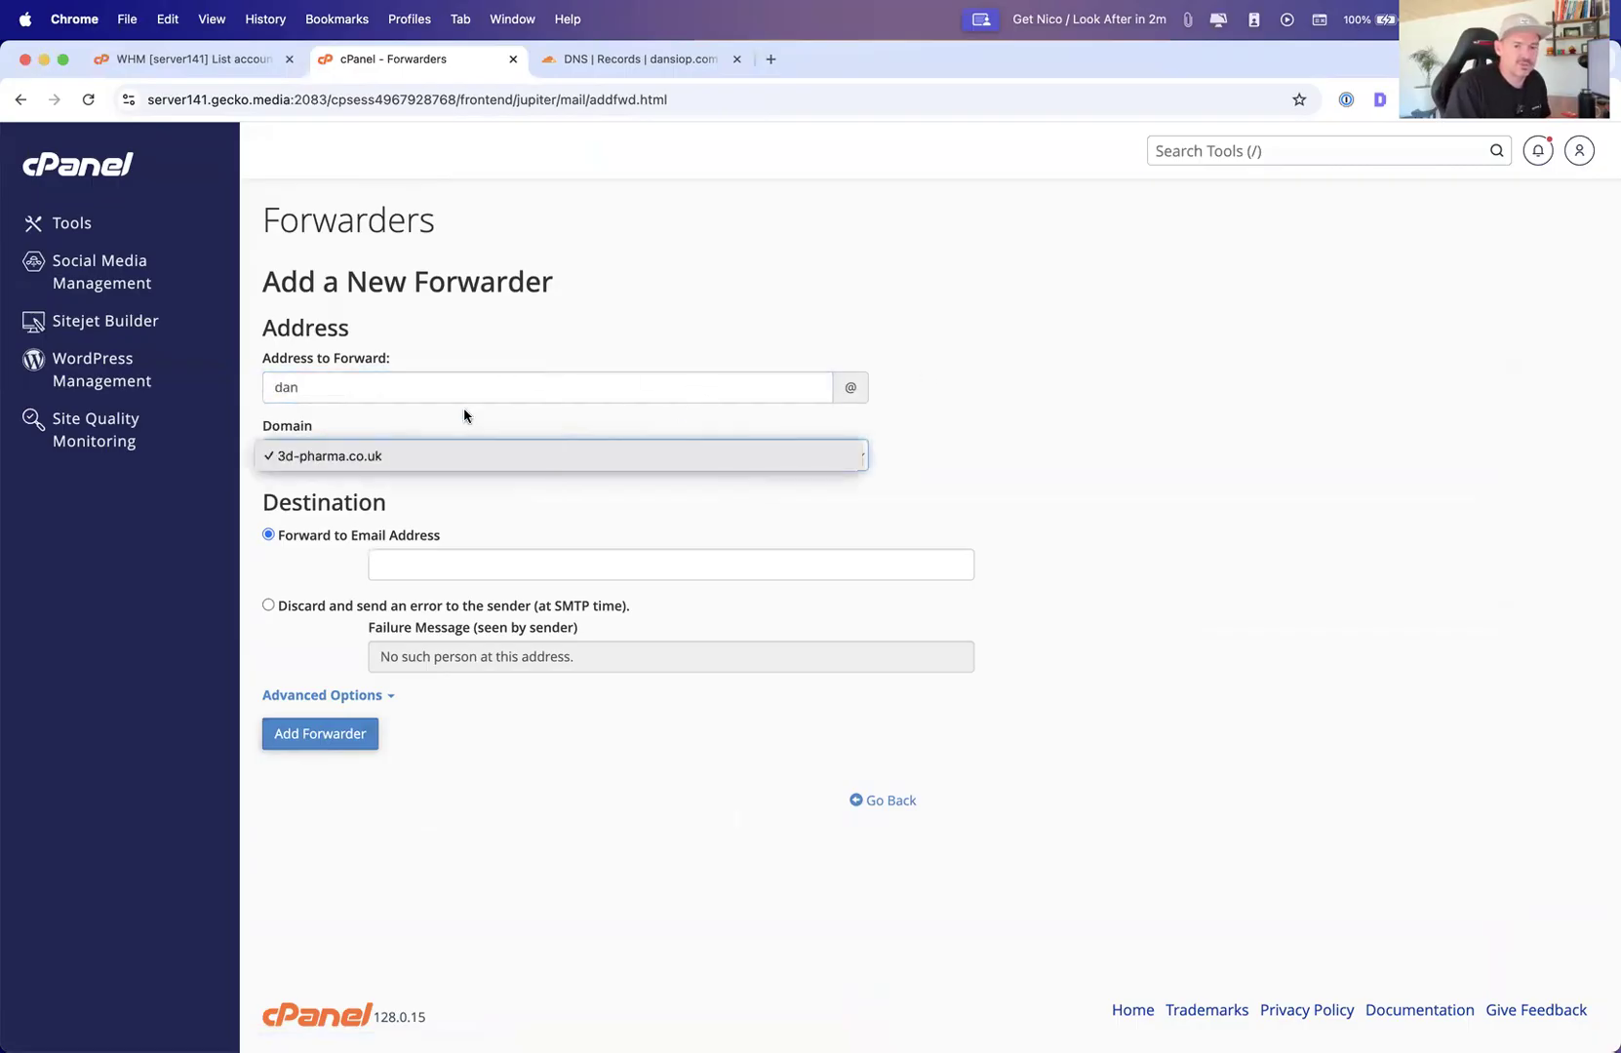
left_click(310, 388)
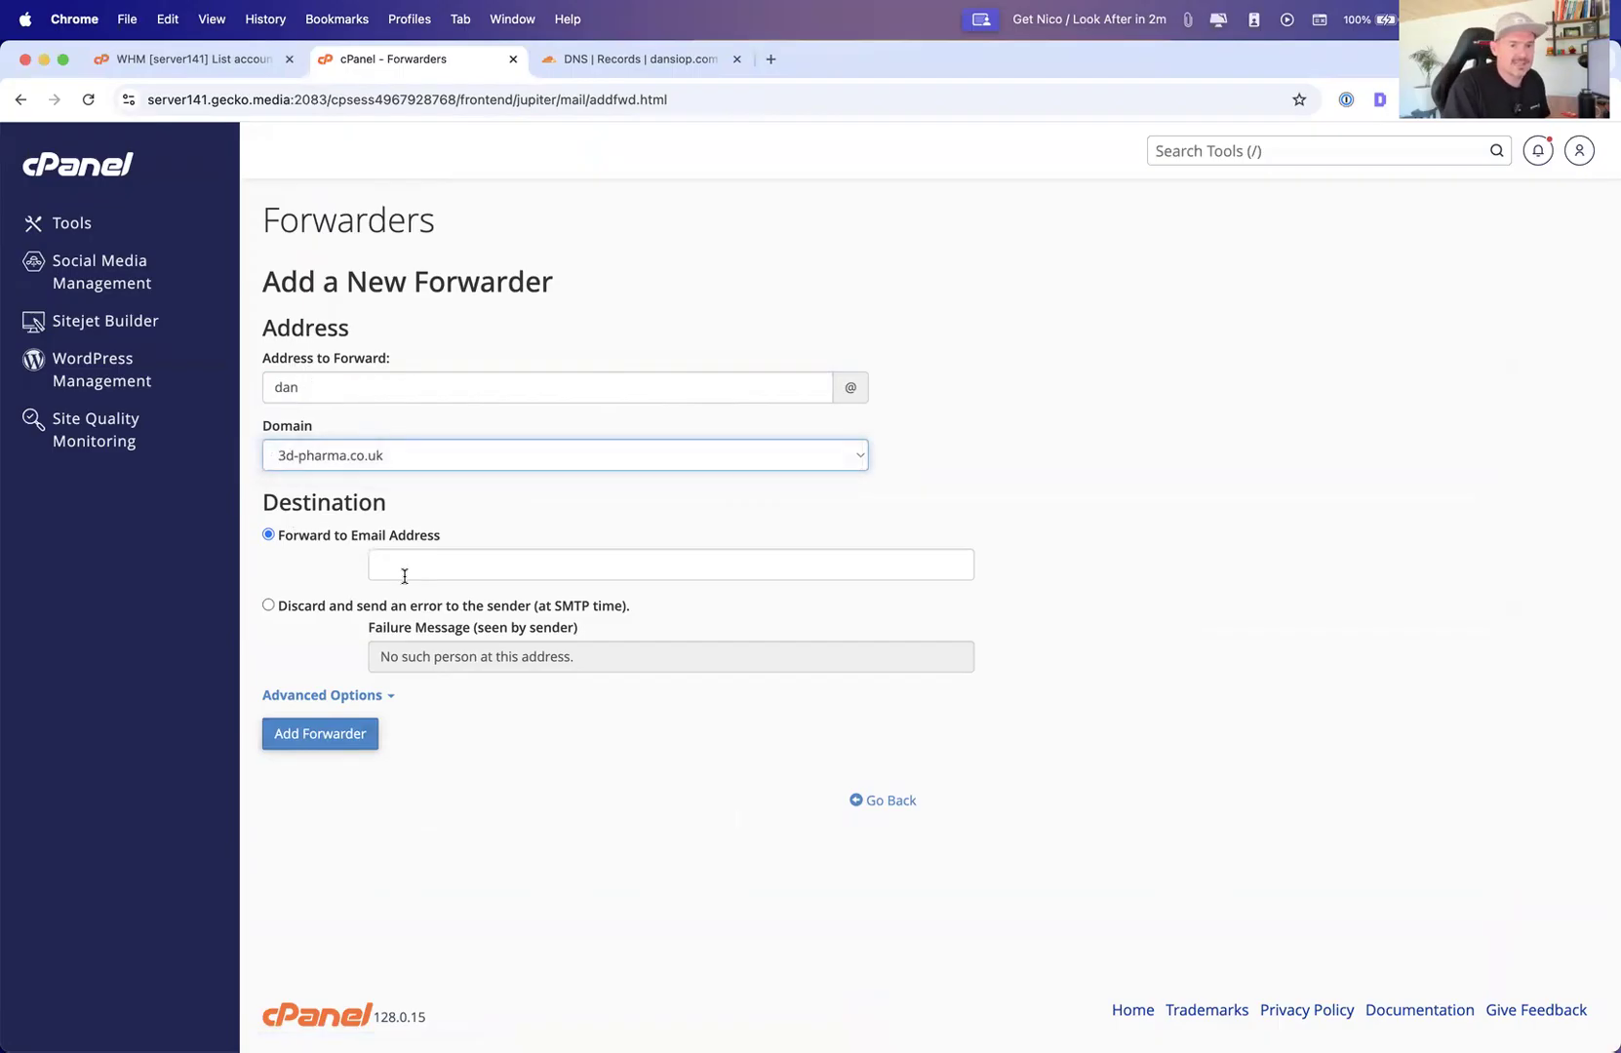
left_click(479, 575)
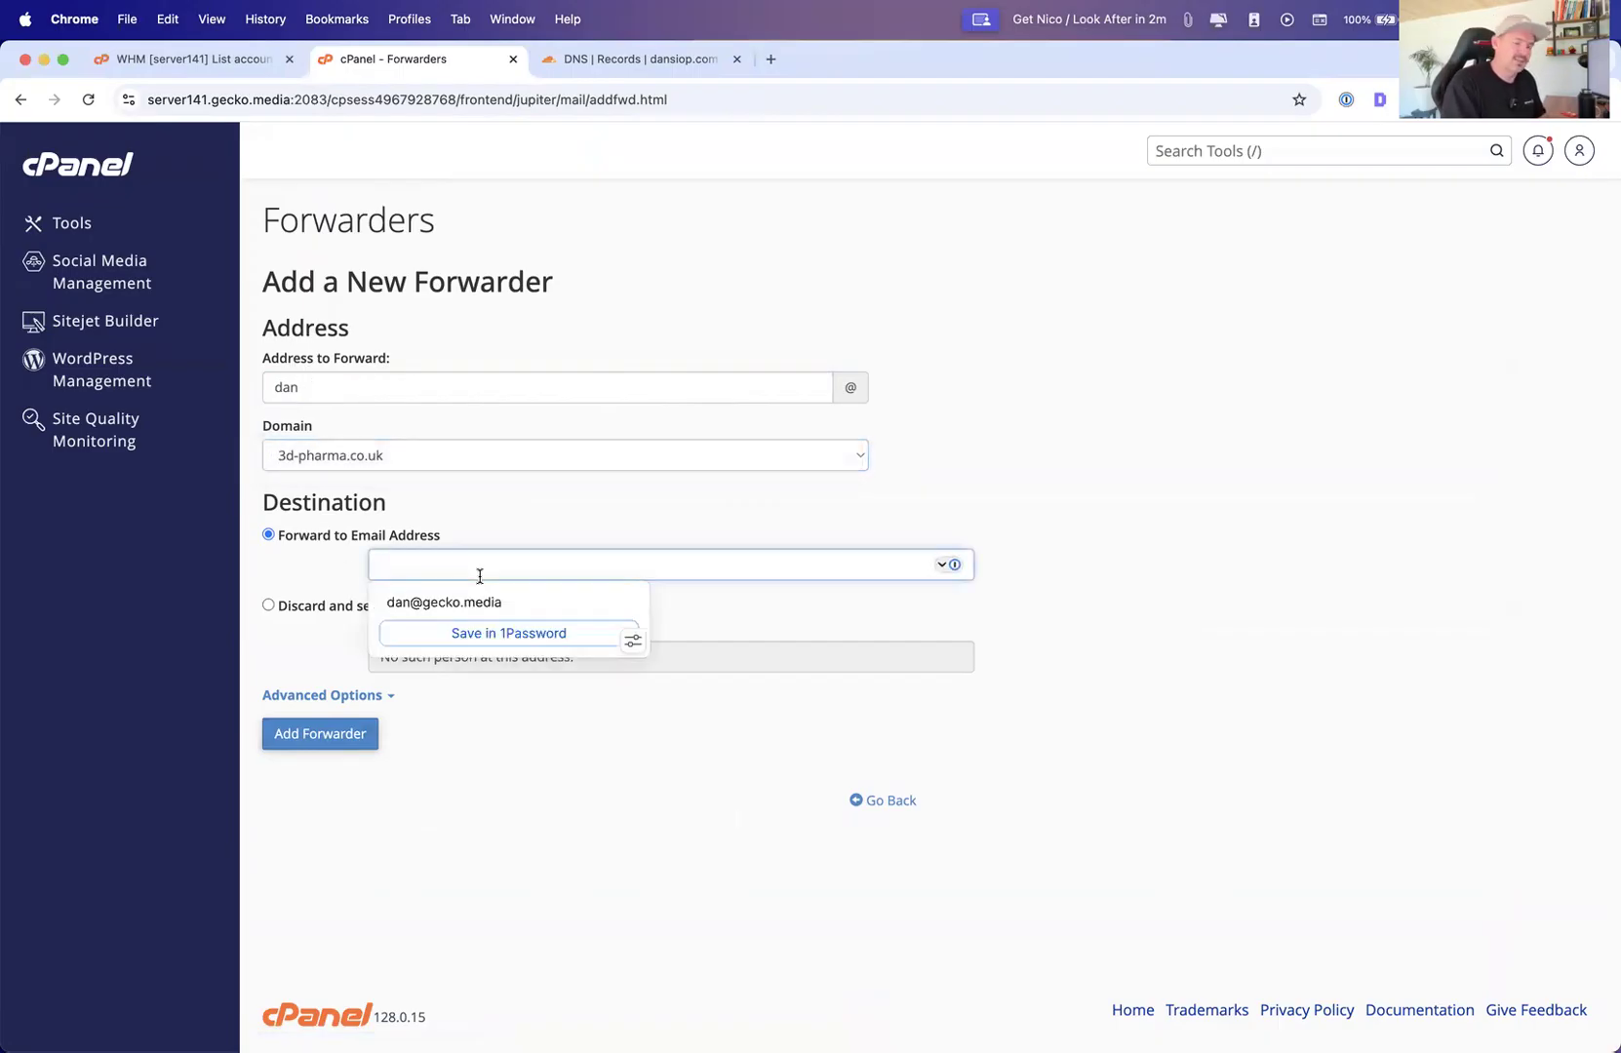
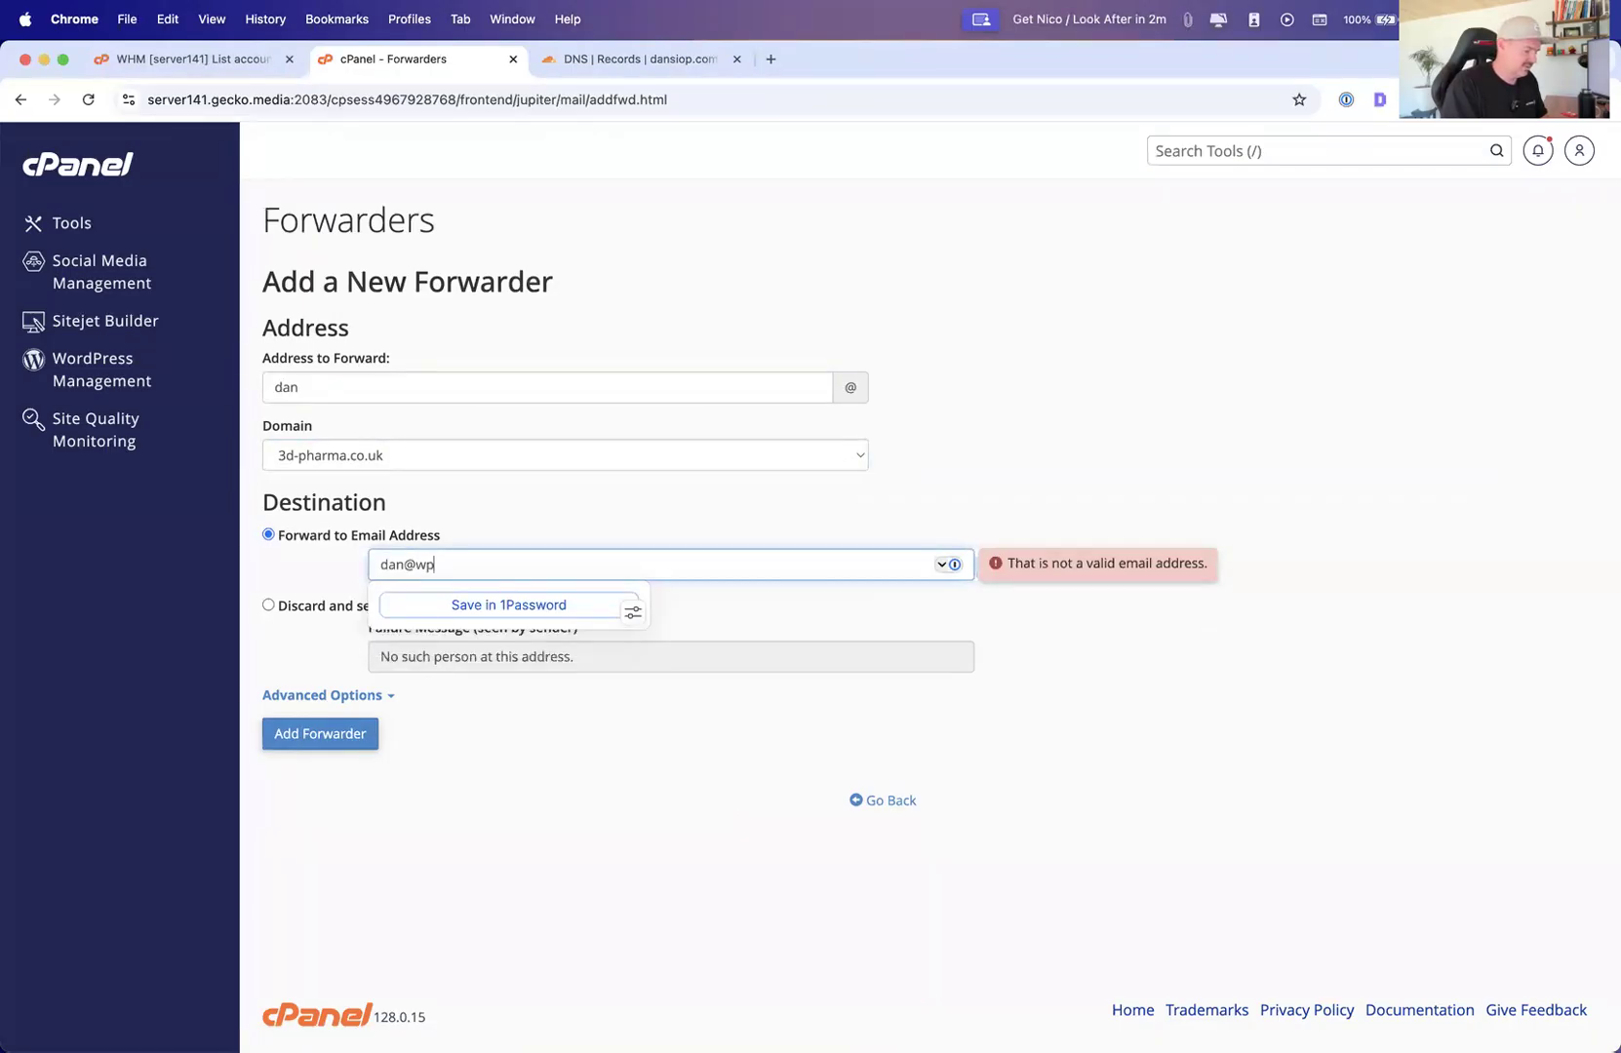
key("Tab")
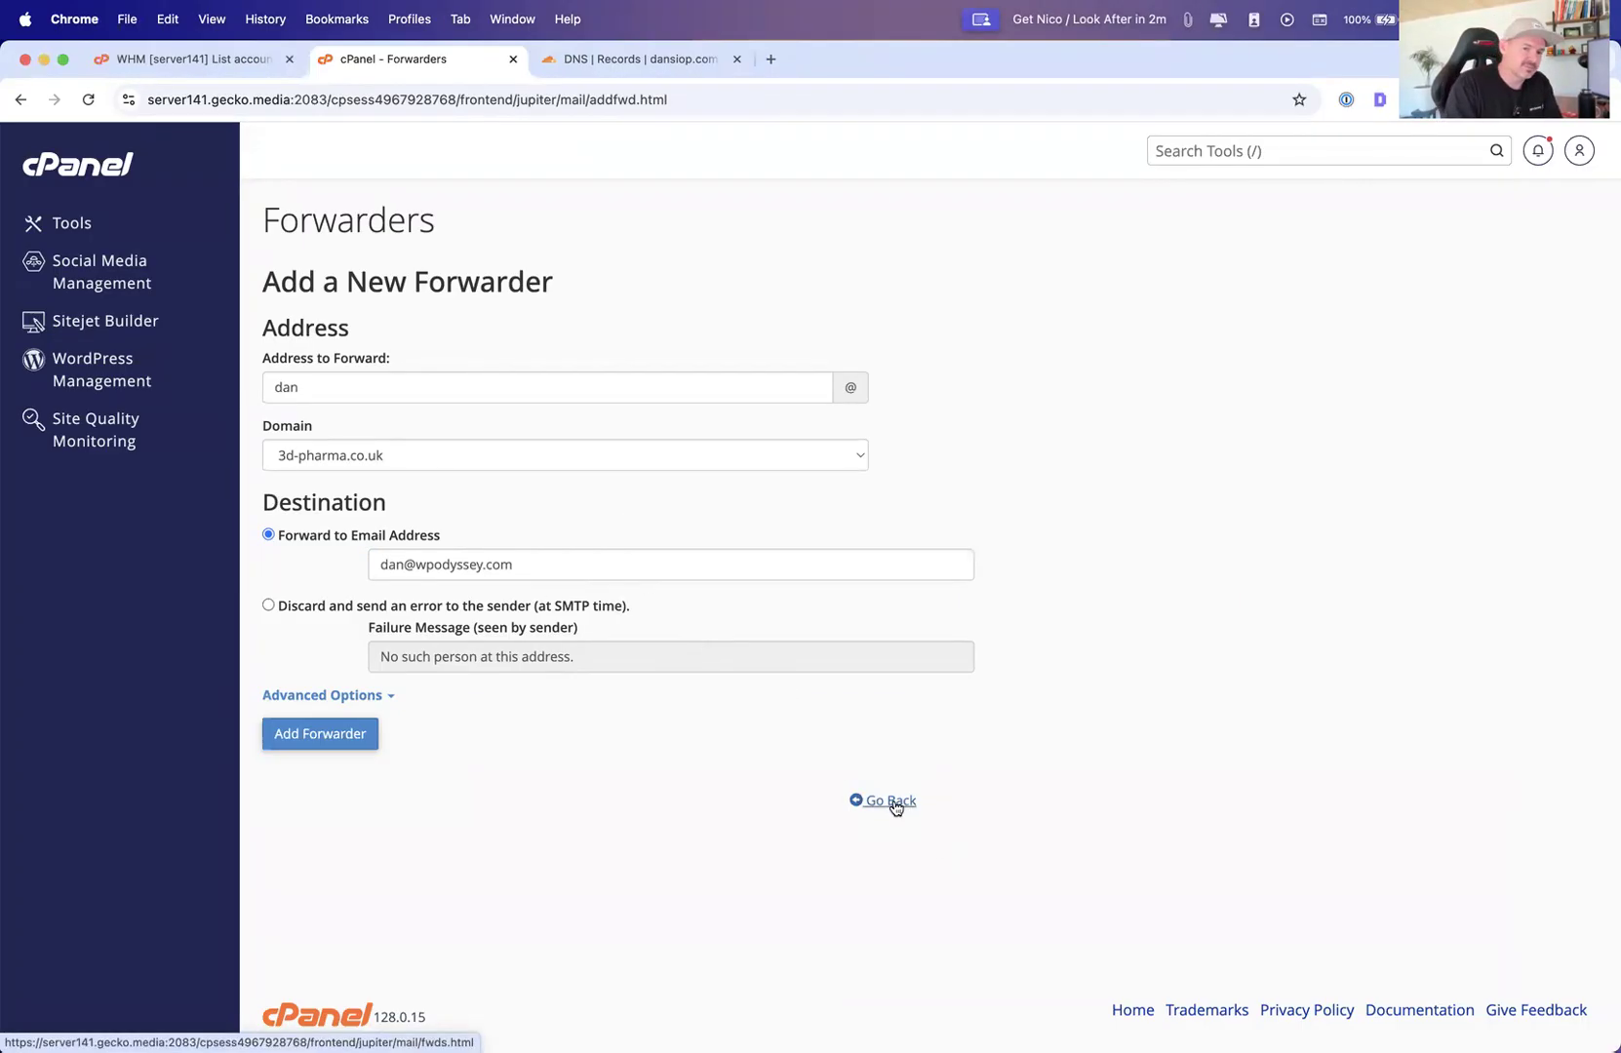
left_click_drag(895, 805, 916, 810)
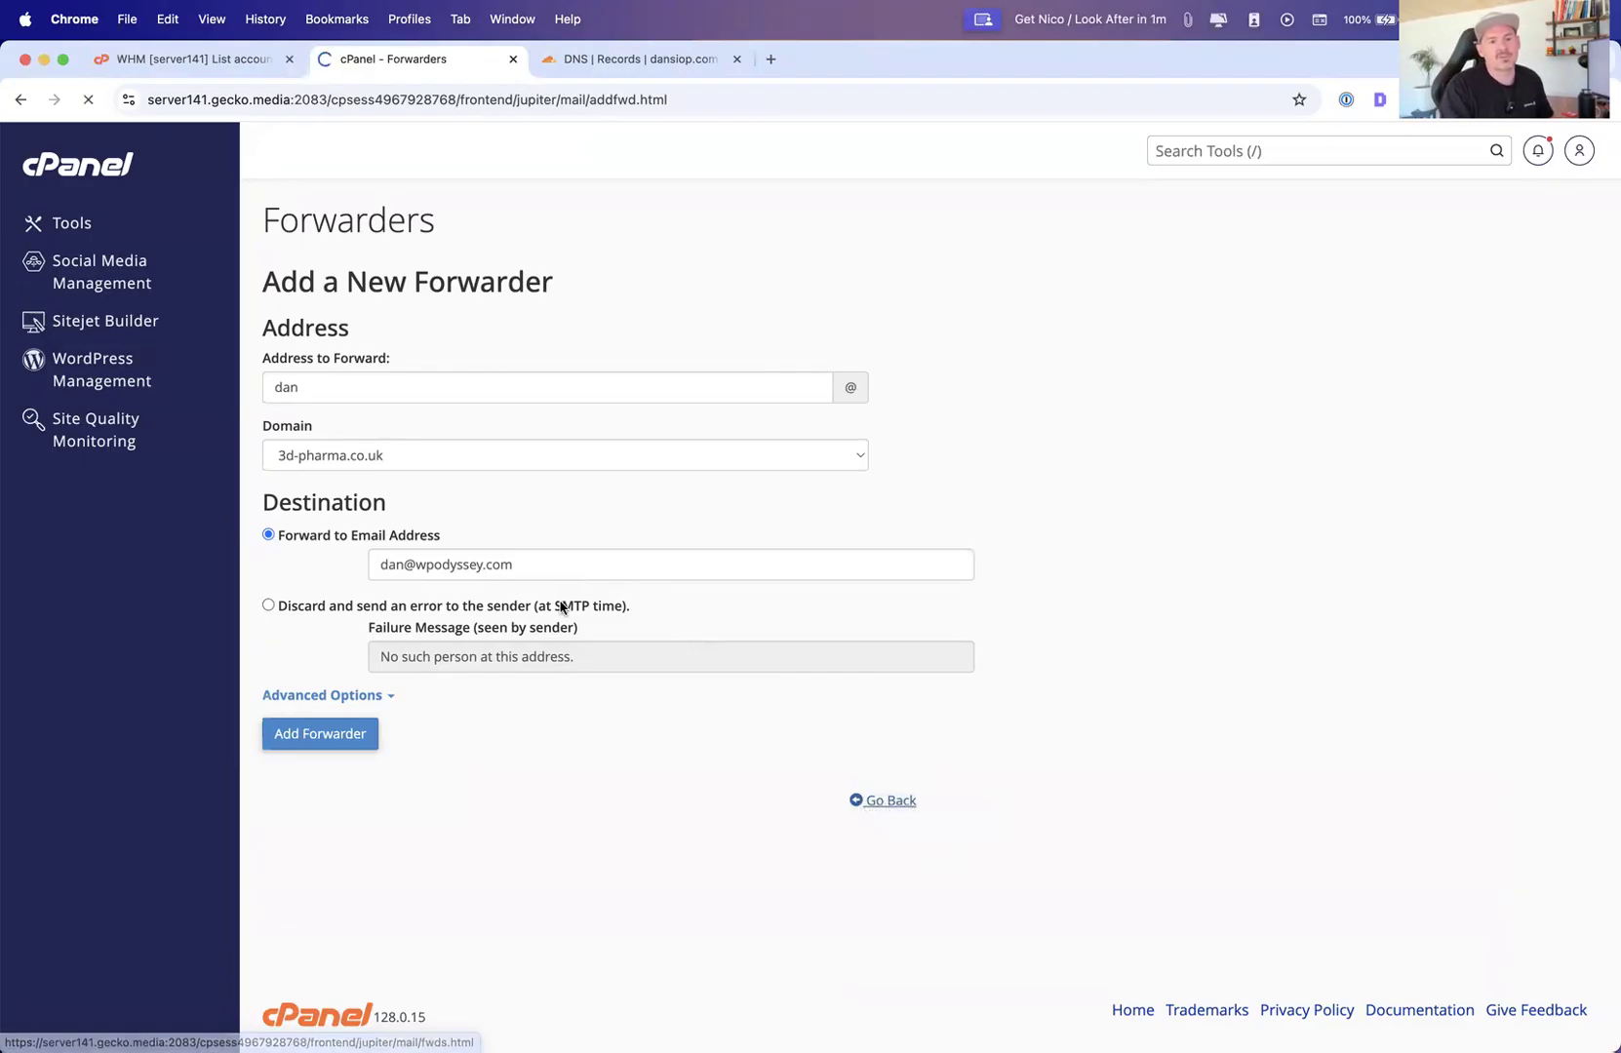
Open Email Routing and compare the routing options for 3d-pharma.co.uk without applying a change
left_click(66, 227)
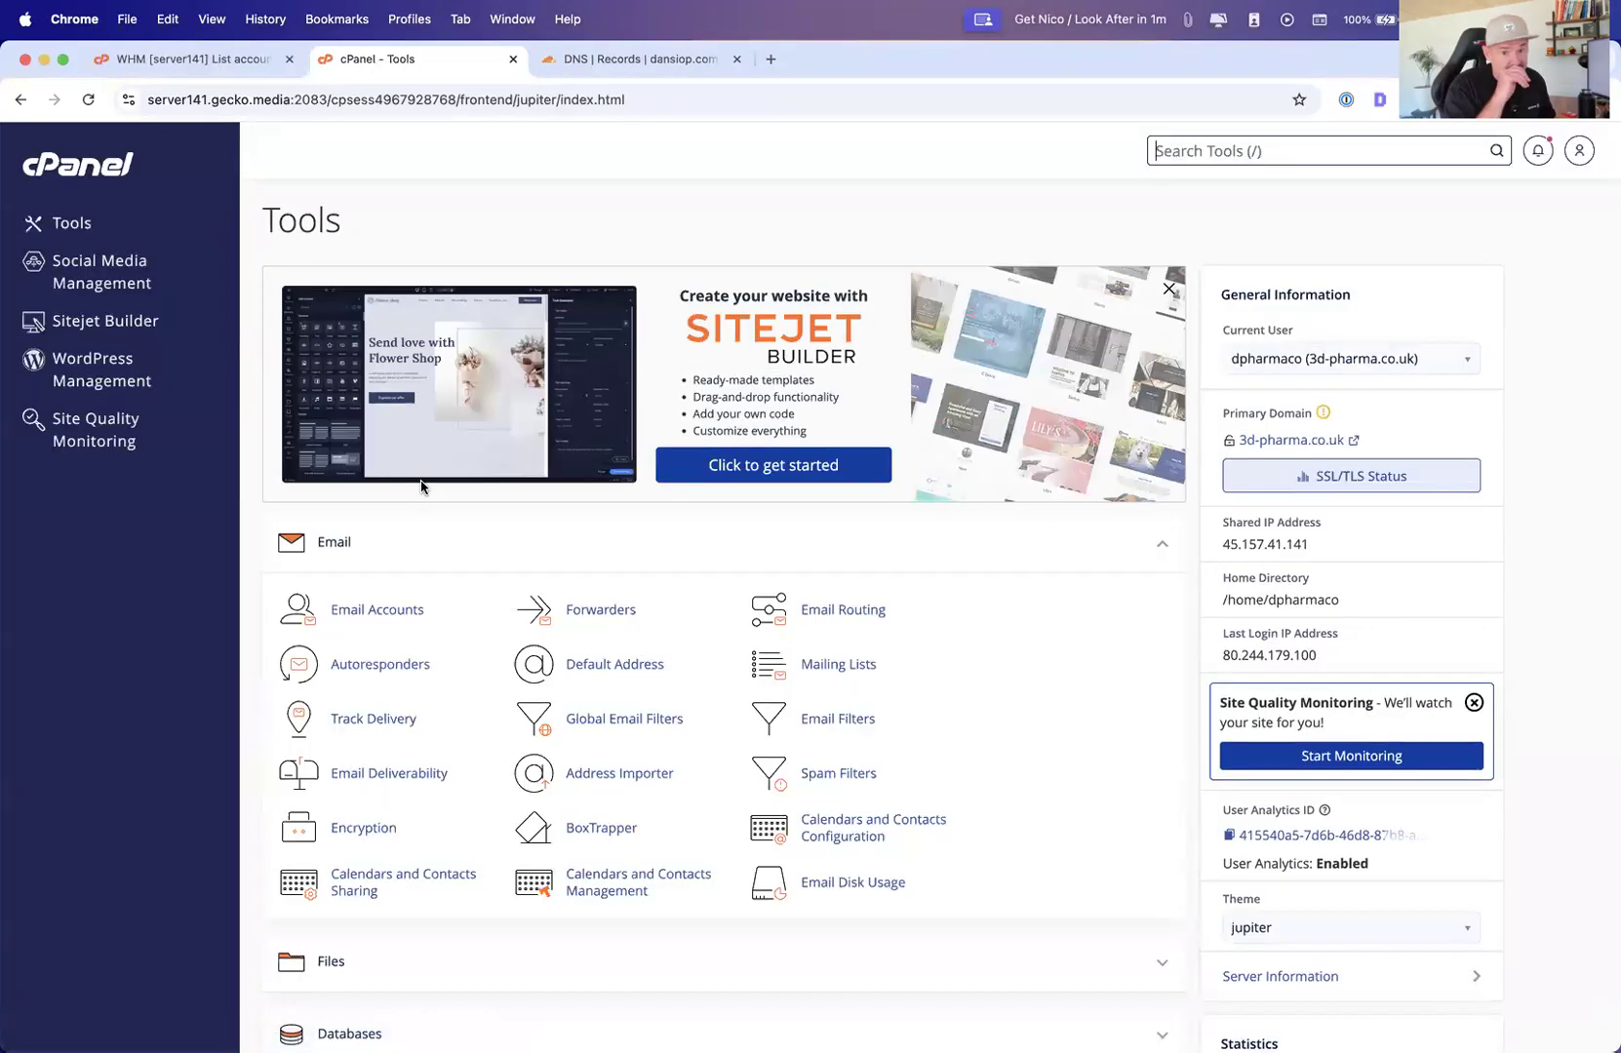
left_click(826, 613)
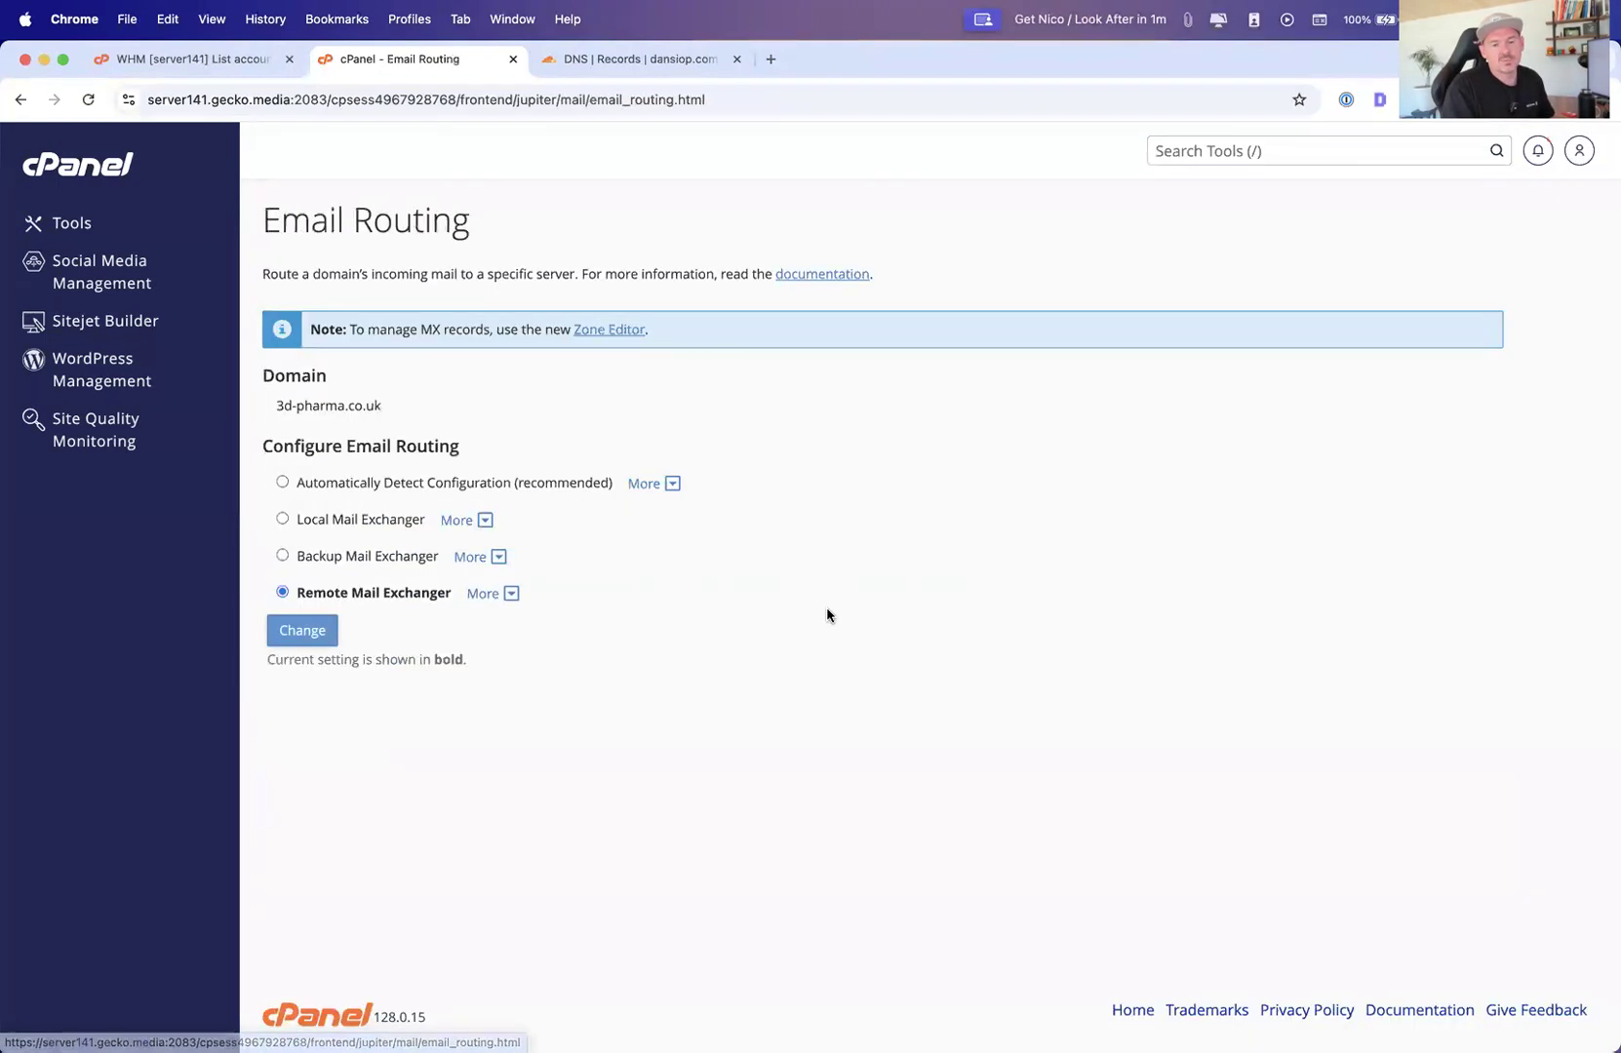
left_click(283, 522)
left_click(279, 486)
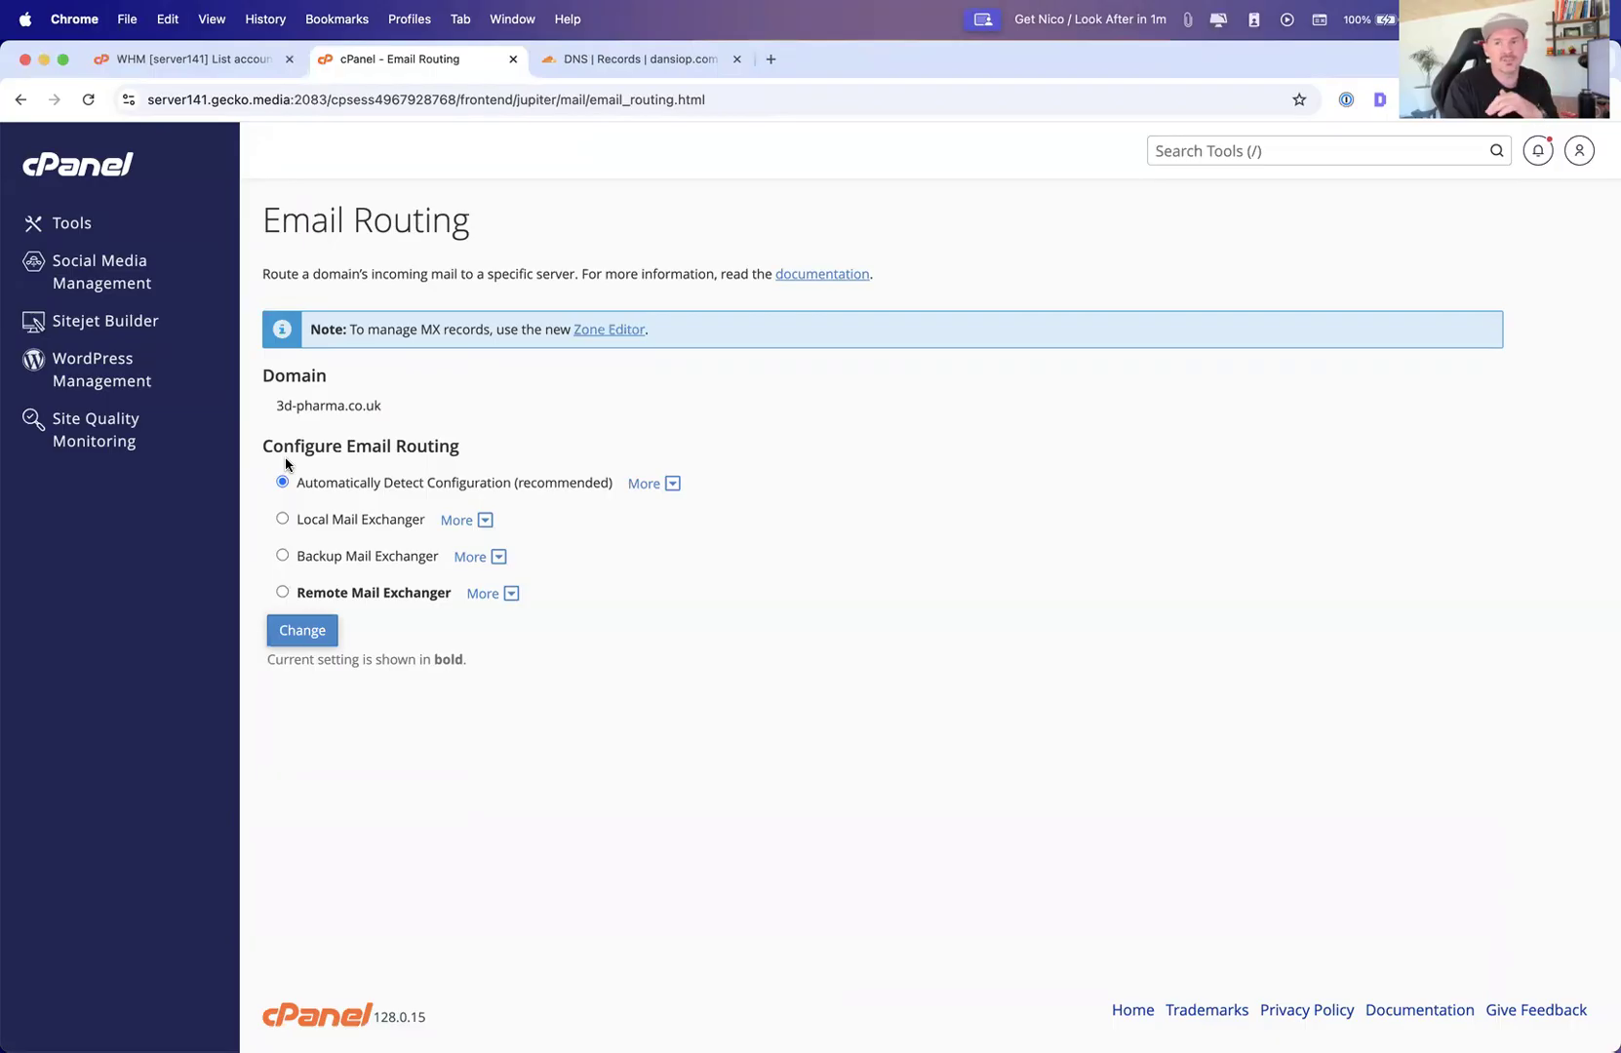
left_click(281, 593)
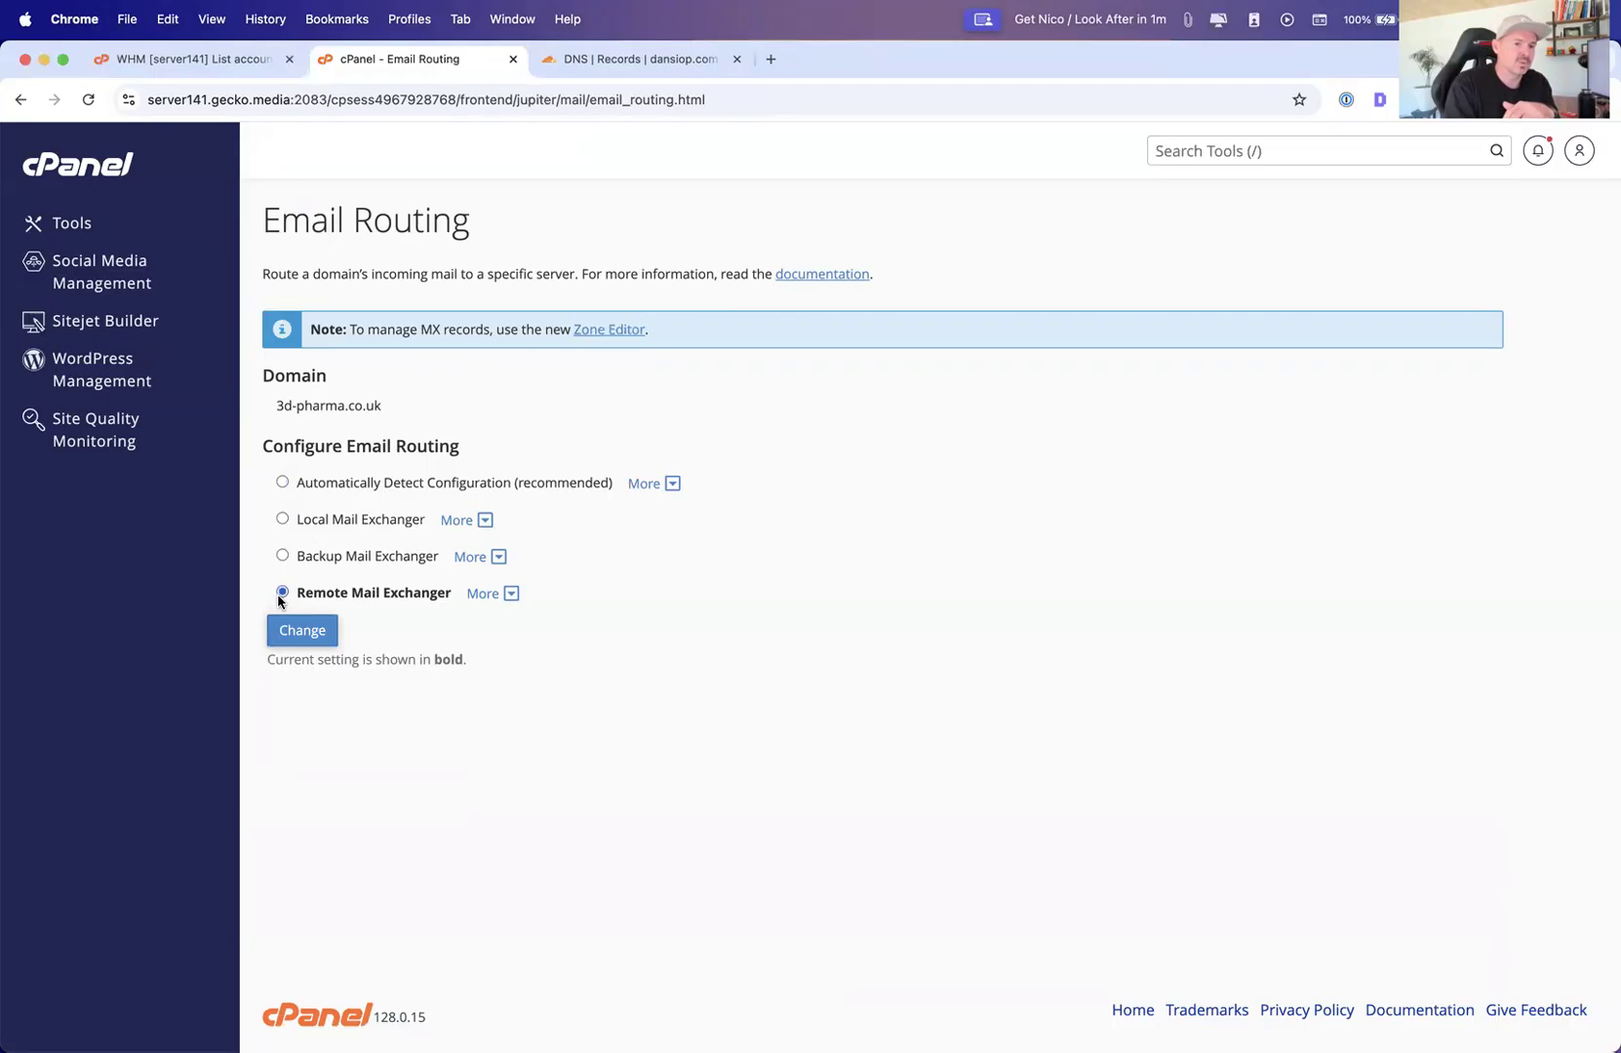
left_click(281, 520)
left_click(282, 483)
left_click(282, 520)
Open the Add Autoresponder form from the Email tools
left_click(76, 223)
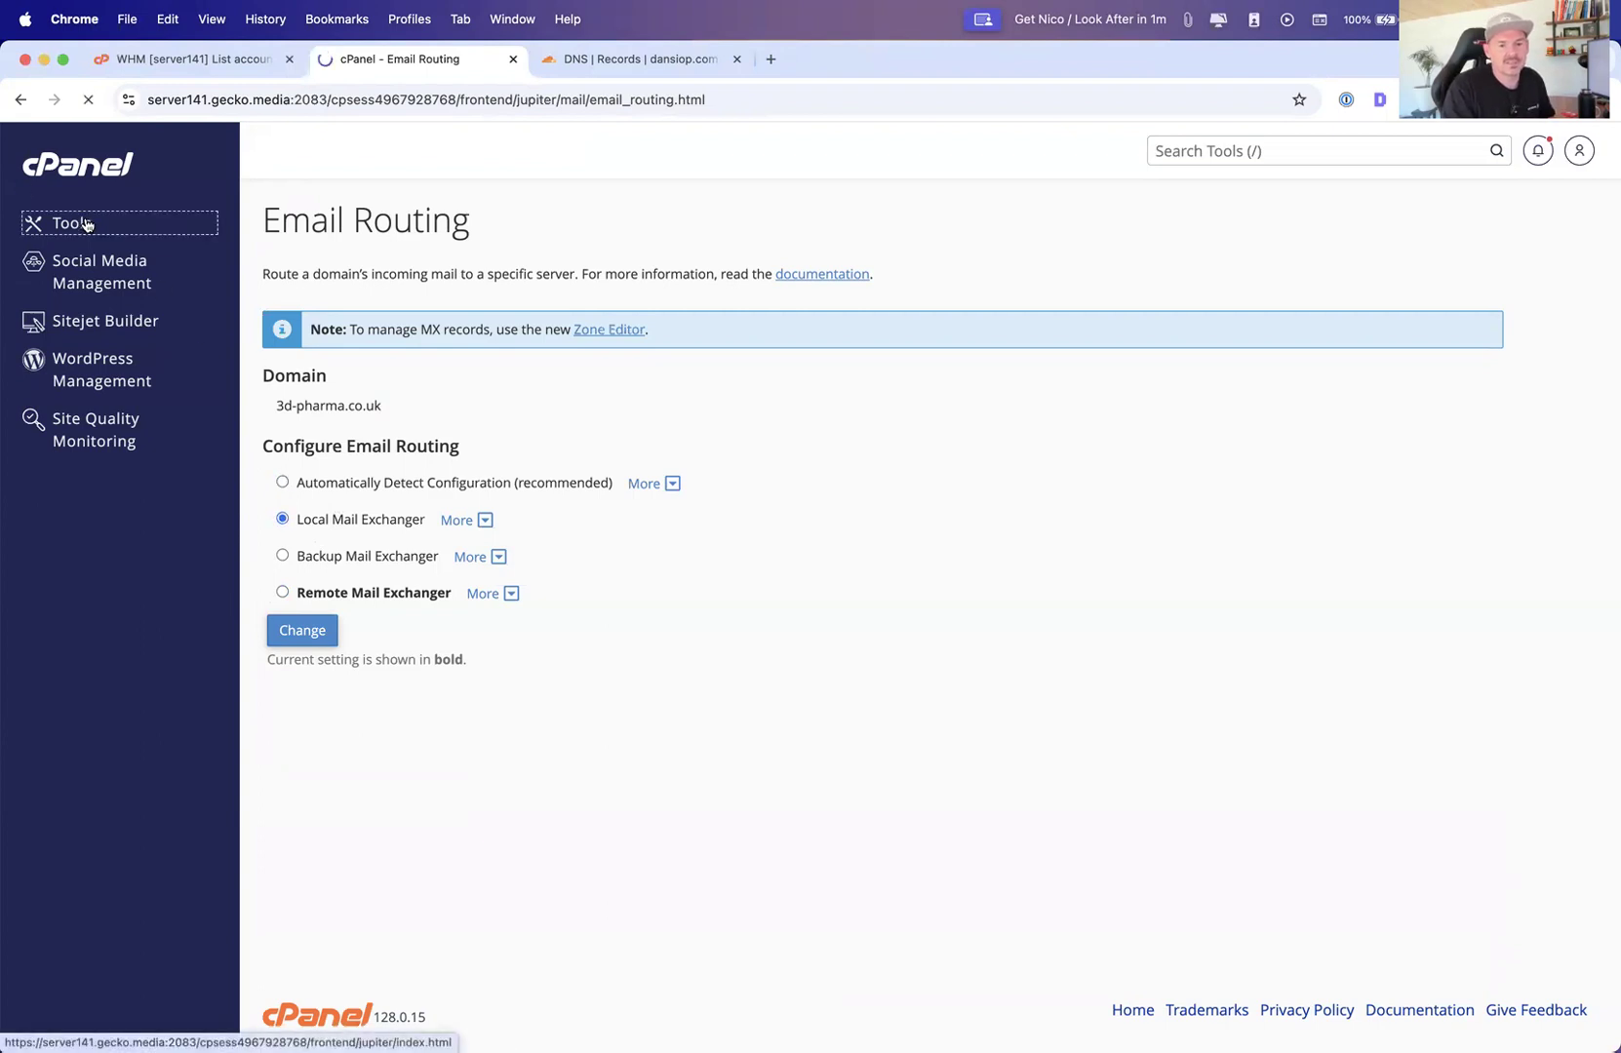
left_click(353, 667)
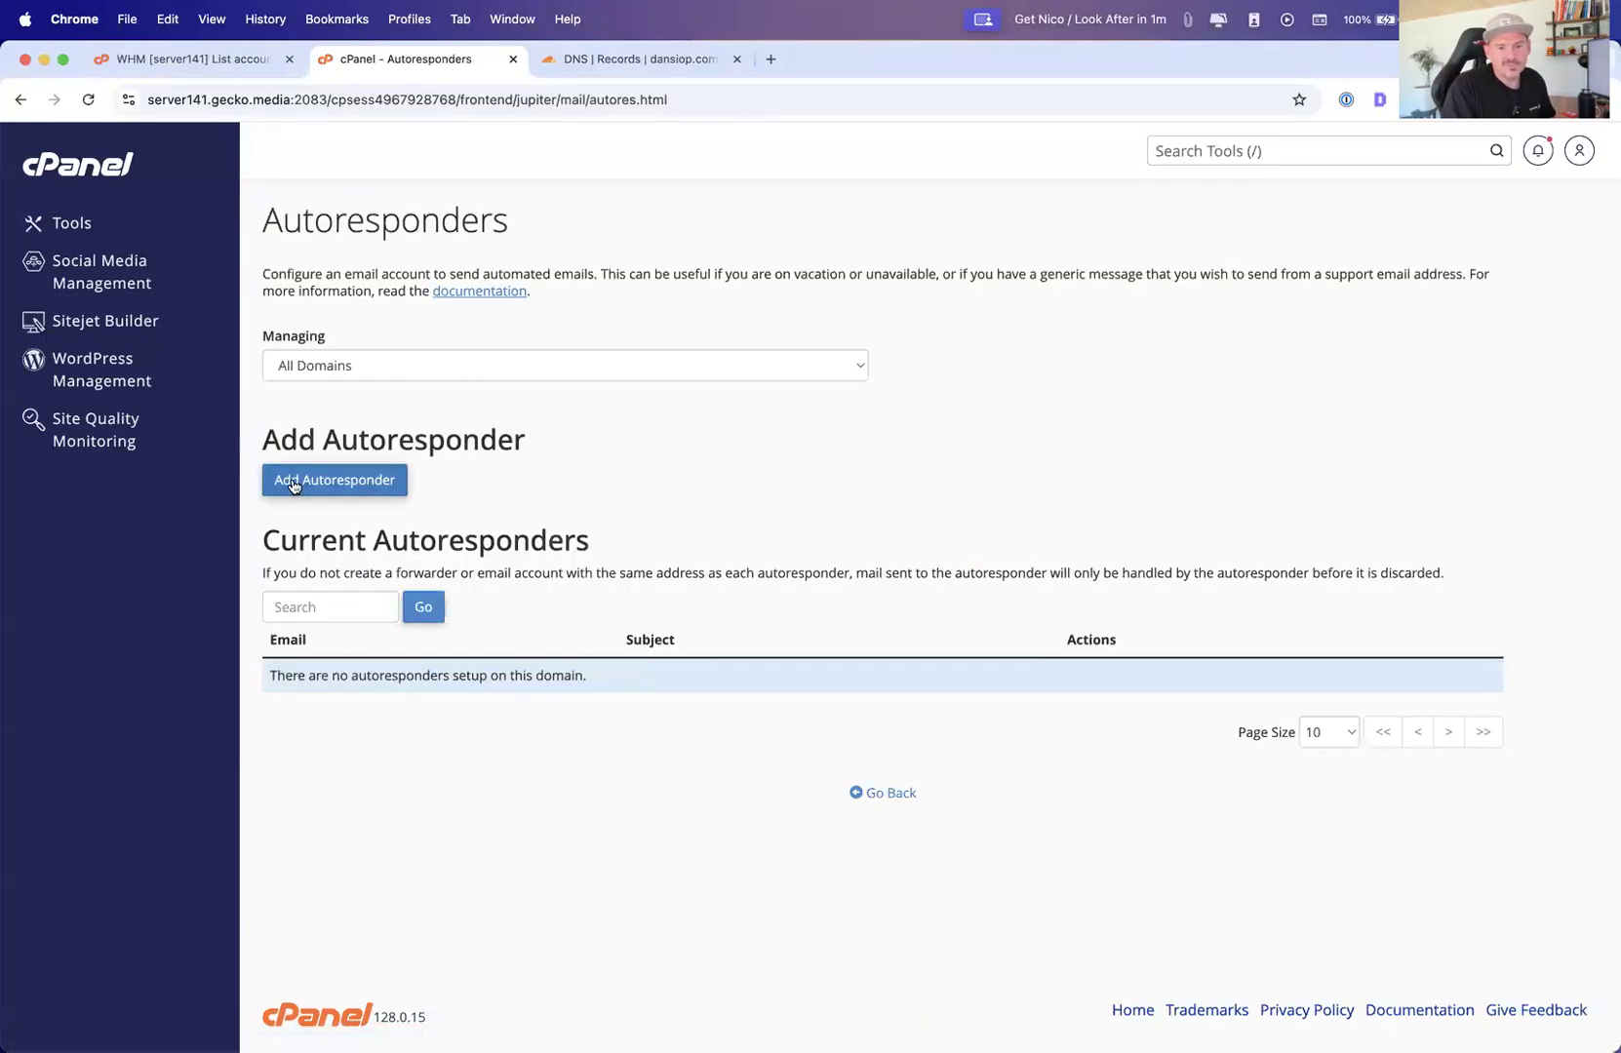
left_click(319, 487)
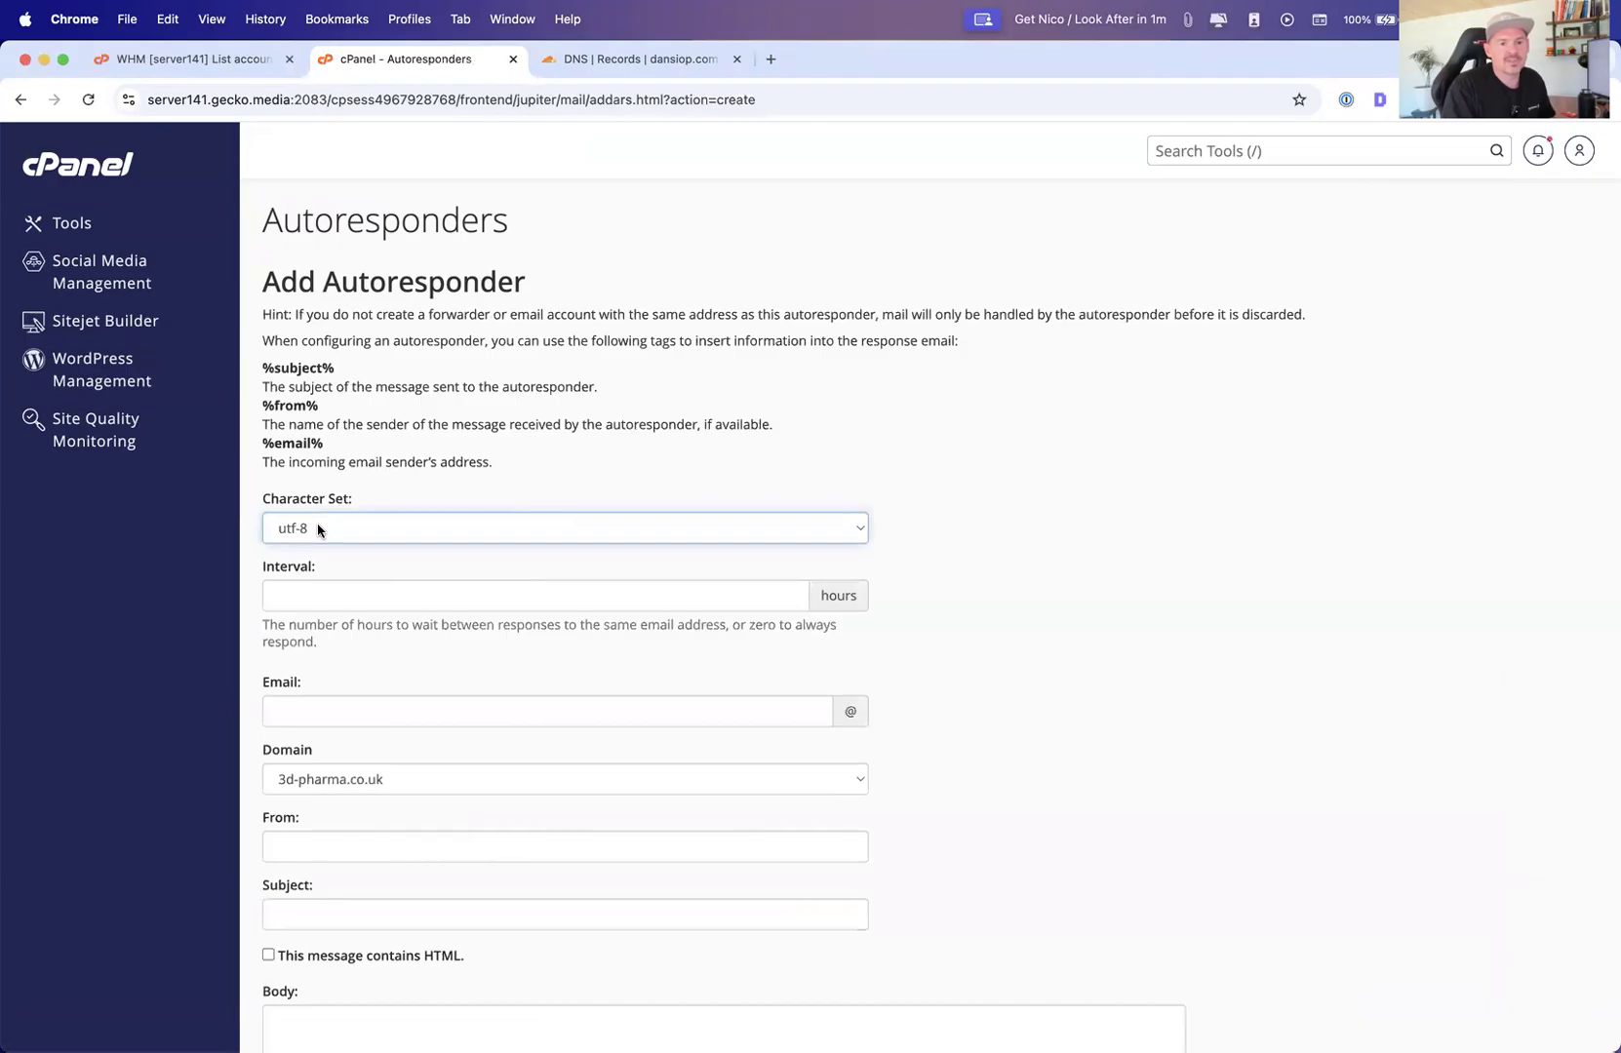
Set the autoresponder interval to 24 hours and its email to the new mailbox username on 3d-pharma.co.uk
left_click(332, 585)
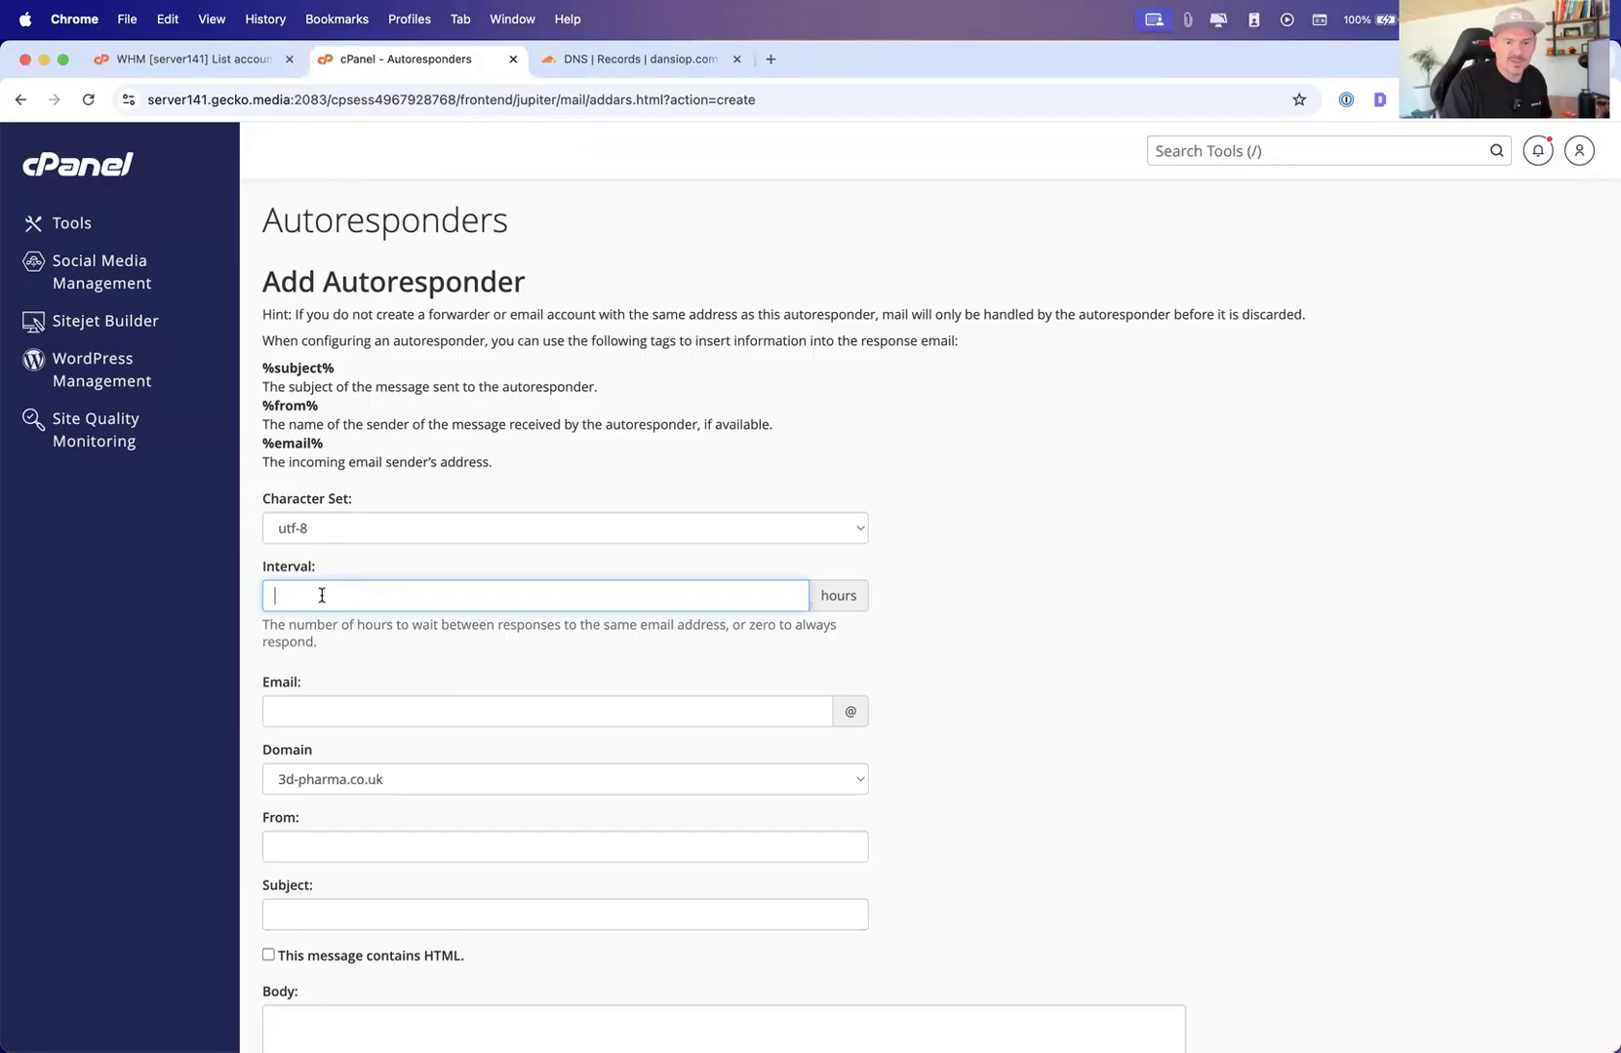
type("1")
left_click(406, 706)
left_click(326, 597)
key("BackSpace")
type("24")
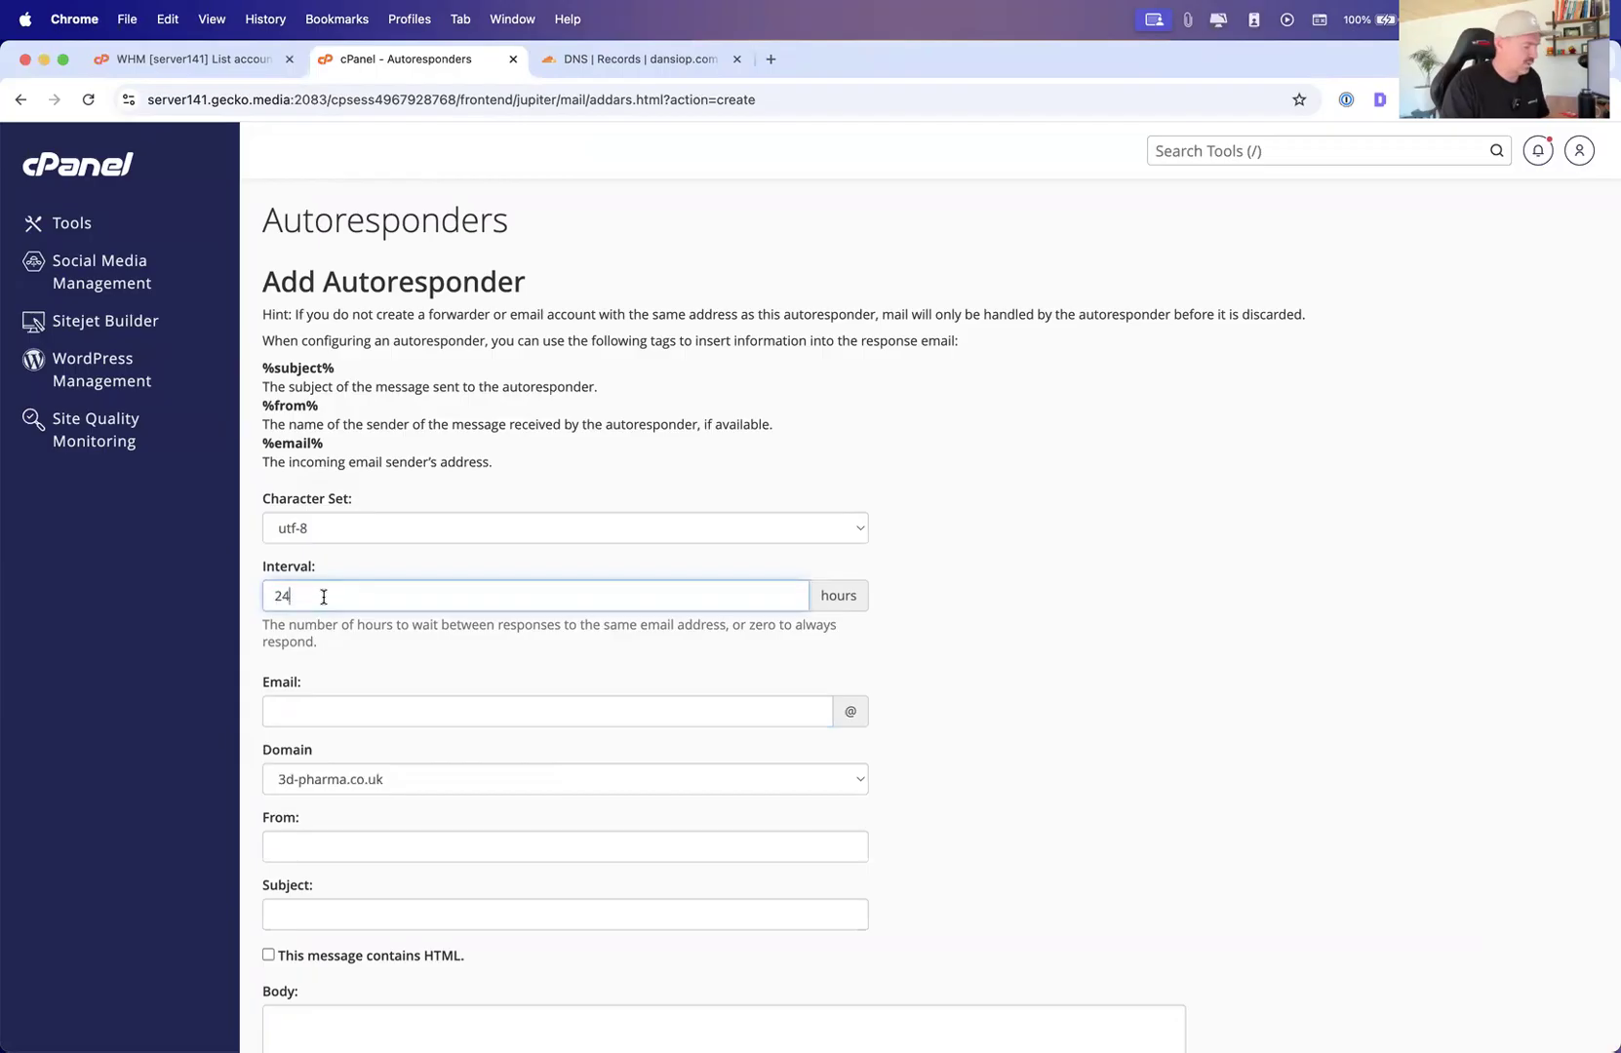
key("Tab")
left_click(1032, 615)
left_click(373, 708)
key("Tab")
scroll(516, 698, "down", 3)
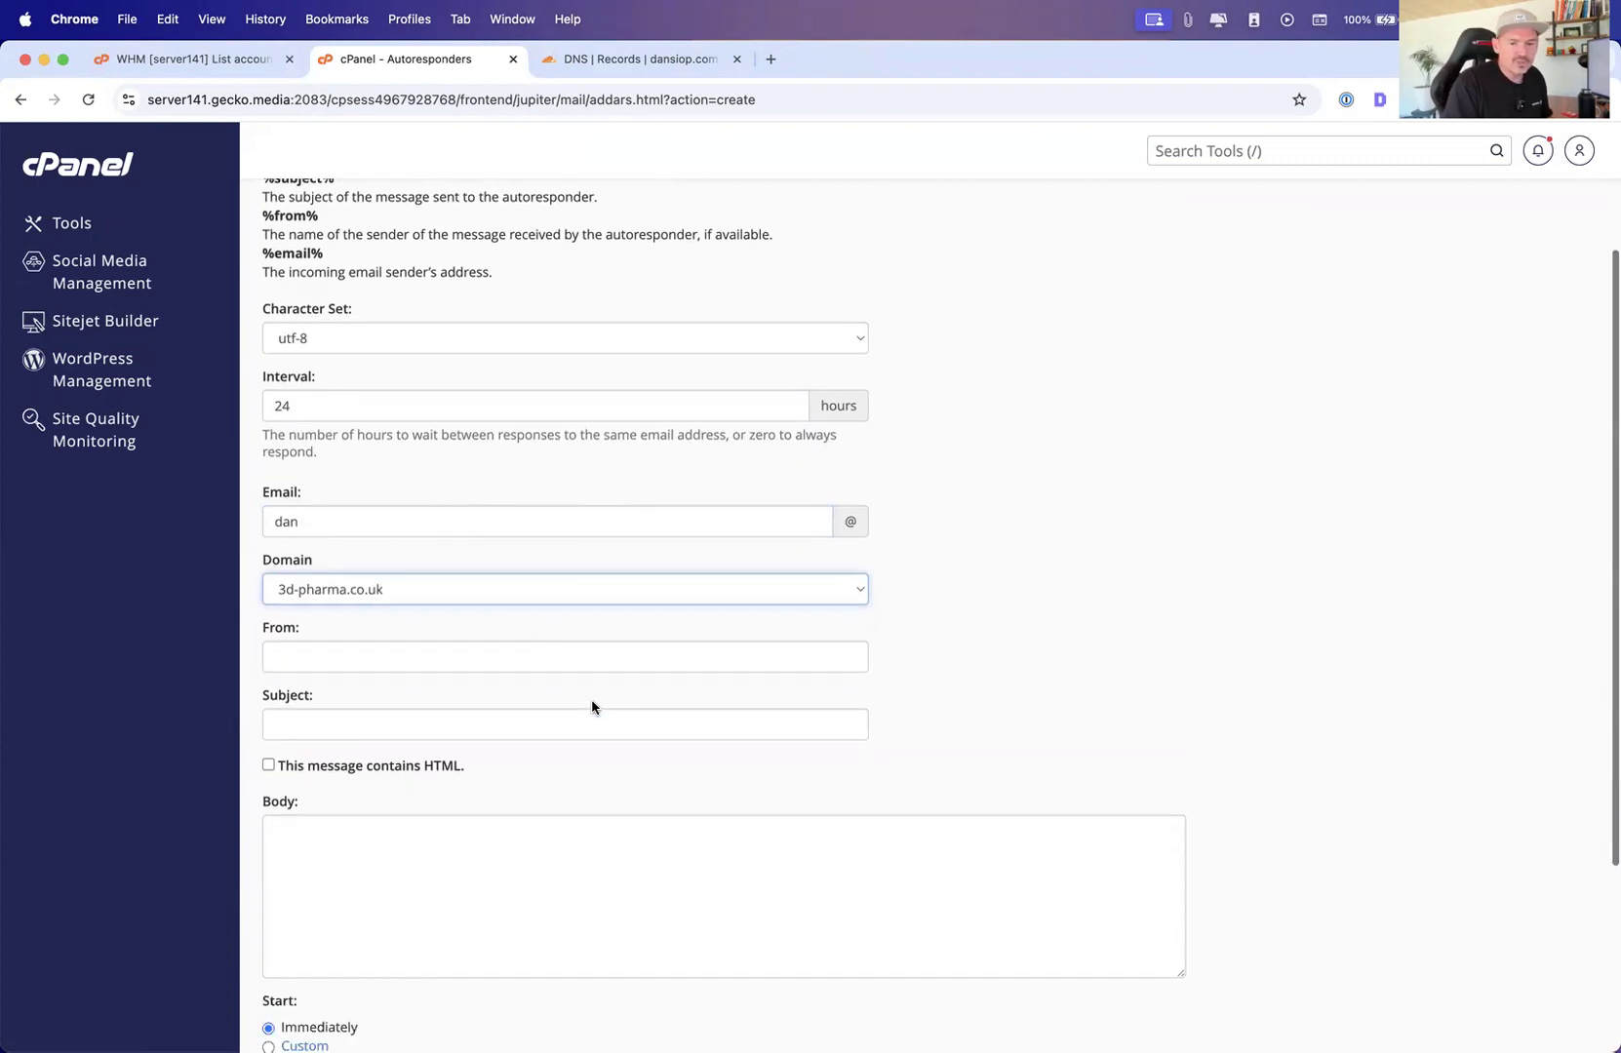
Enter the sender's first name followed by | WP Odyssey as the autoresponder's From name
left_click(340, 660)
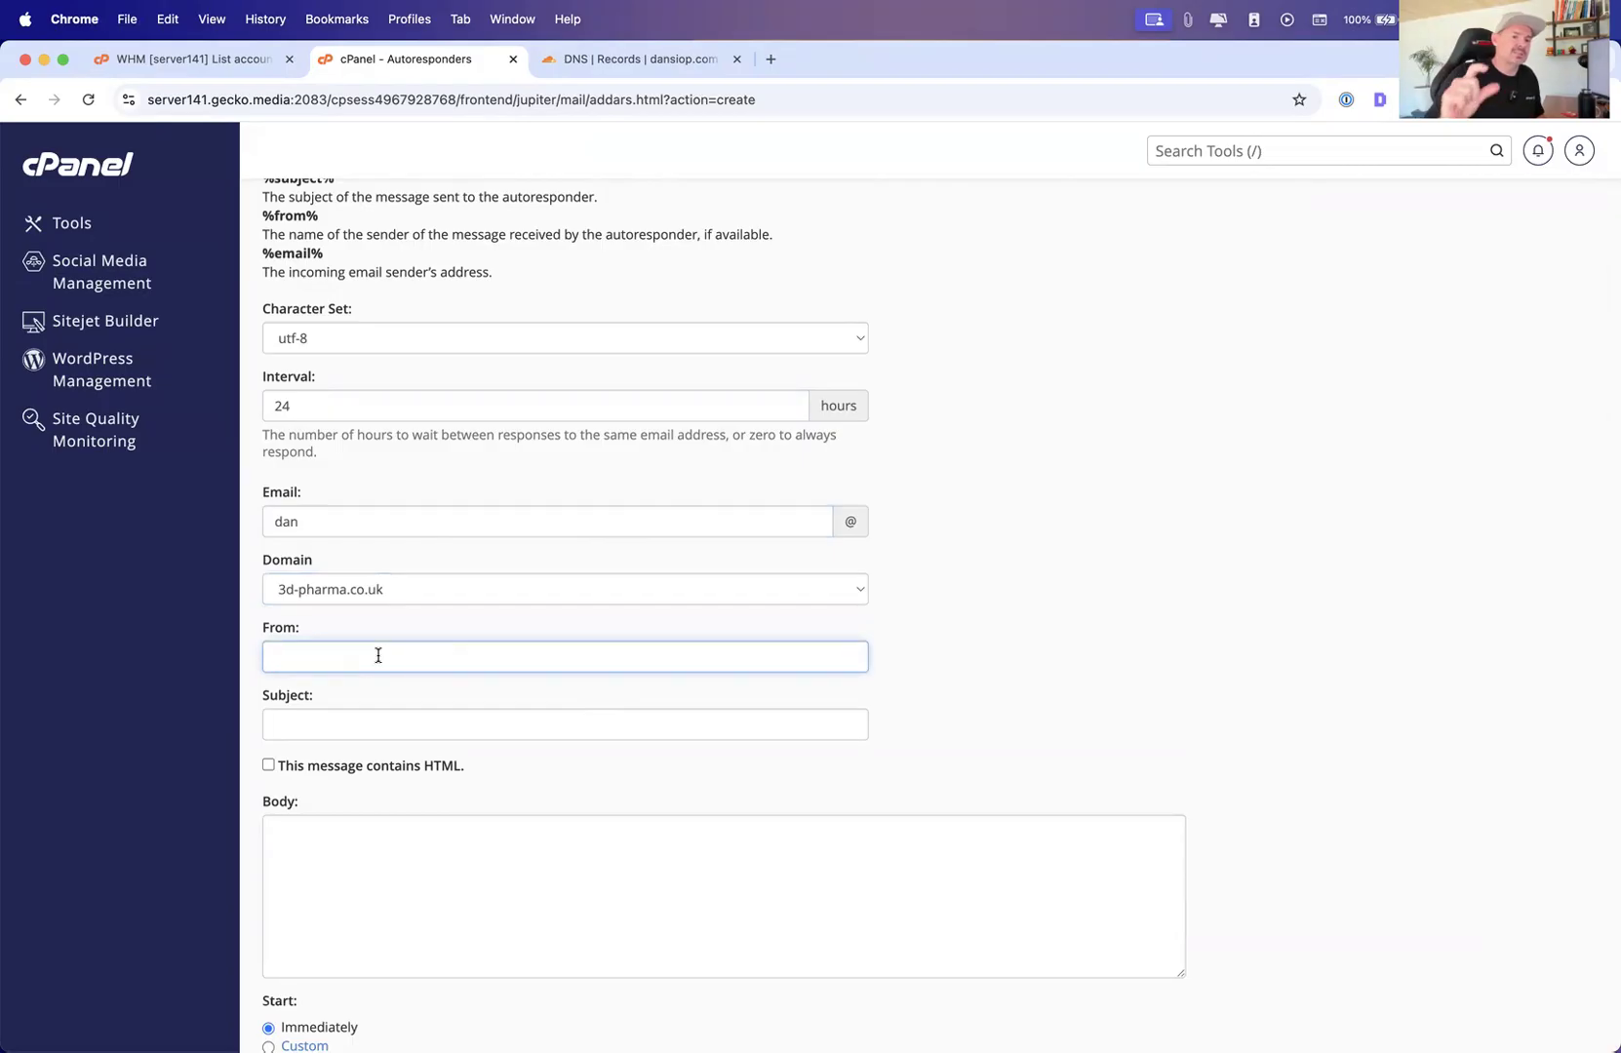
type("Dan | Wp O")
key("BackSpace")
type("P Odyssey")
Set the autoresponder subject to "Out of office - on holiday!"
key("Tab")
type("Out of IN")
key("BackSpace")
key("BackSpace")
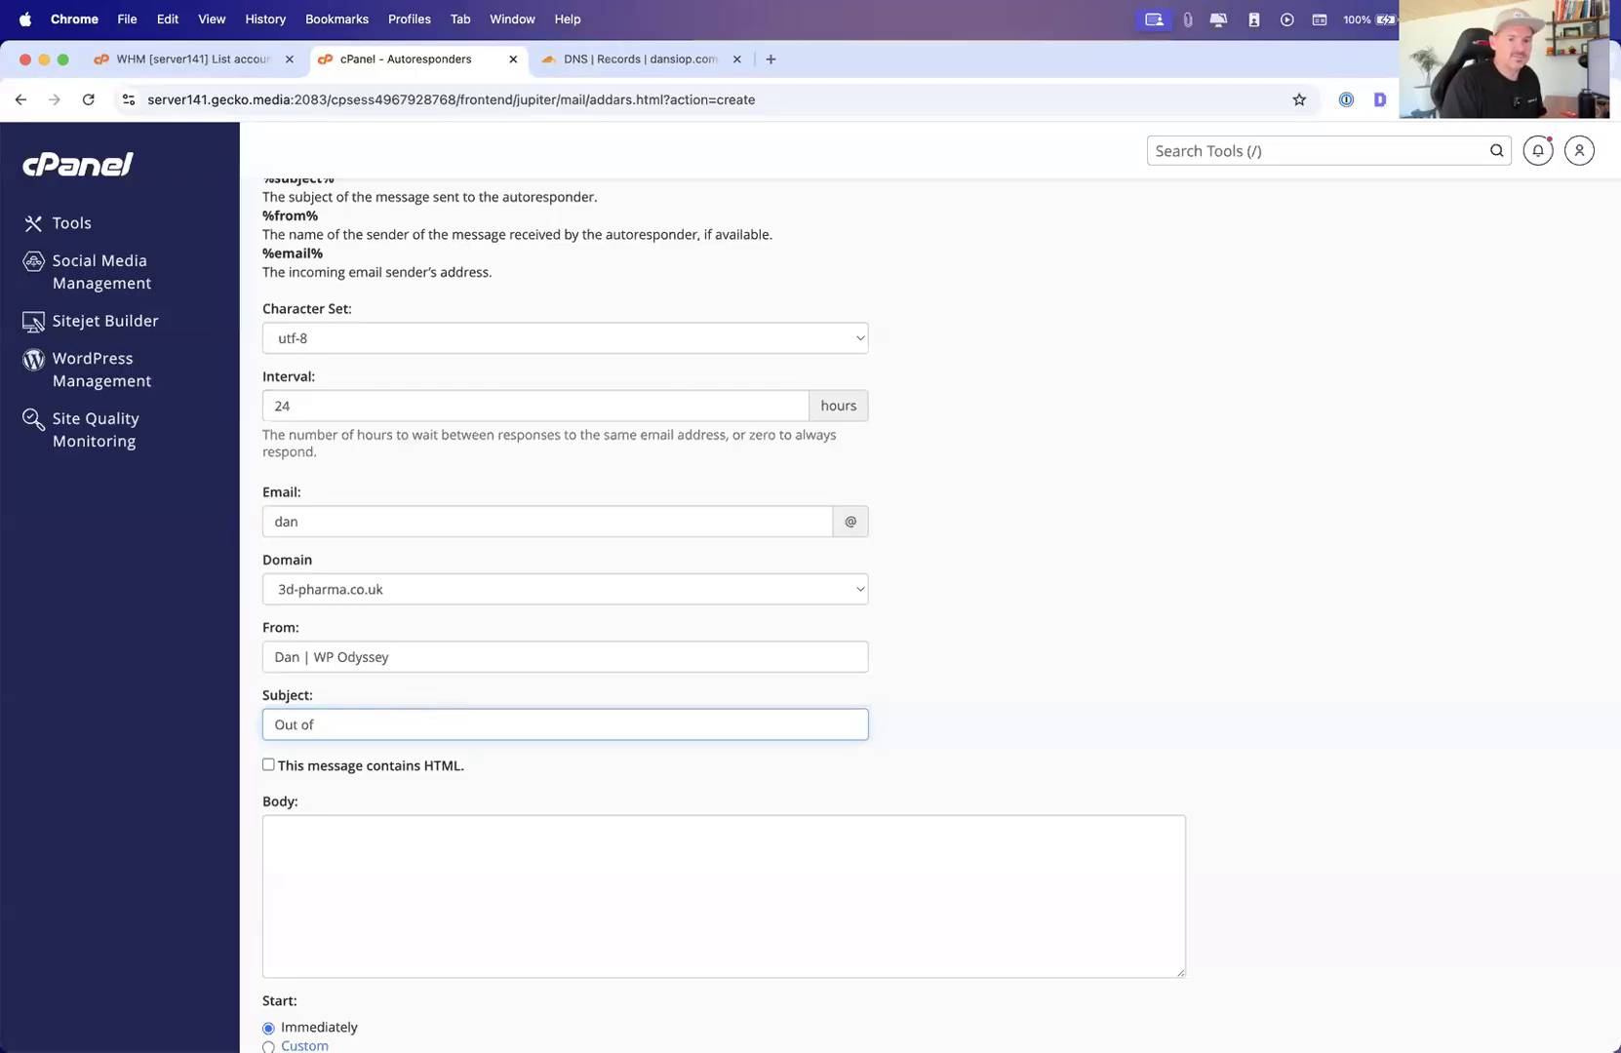
type("office - on ho9liday!")
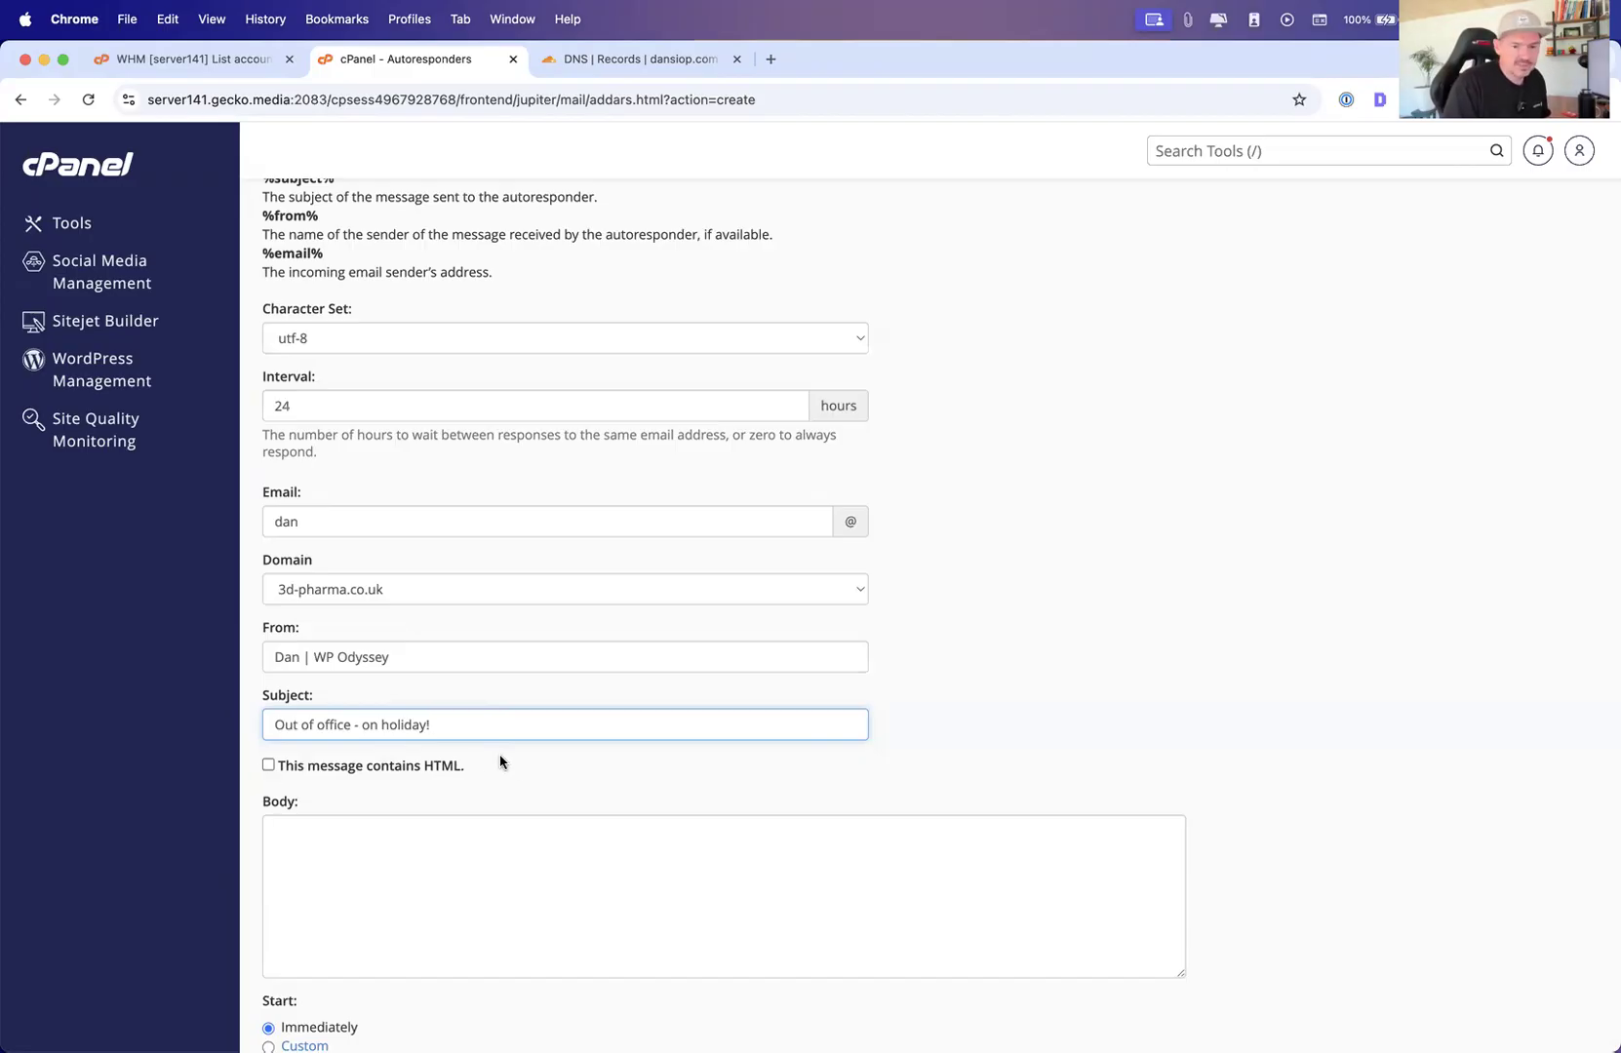
Mark the message as HTML and begin the body with "Hey!" followed by "I'm currenlty" on a new line
left_click(268, 766)
left_click(291, 843)
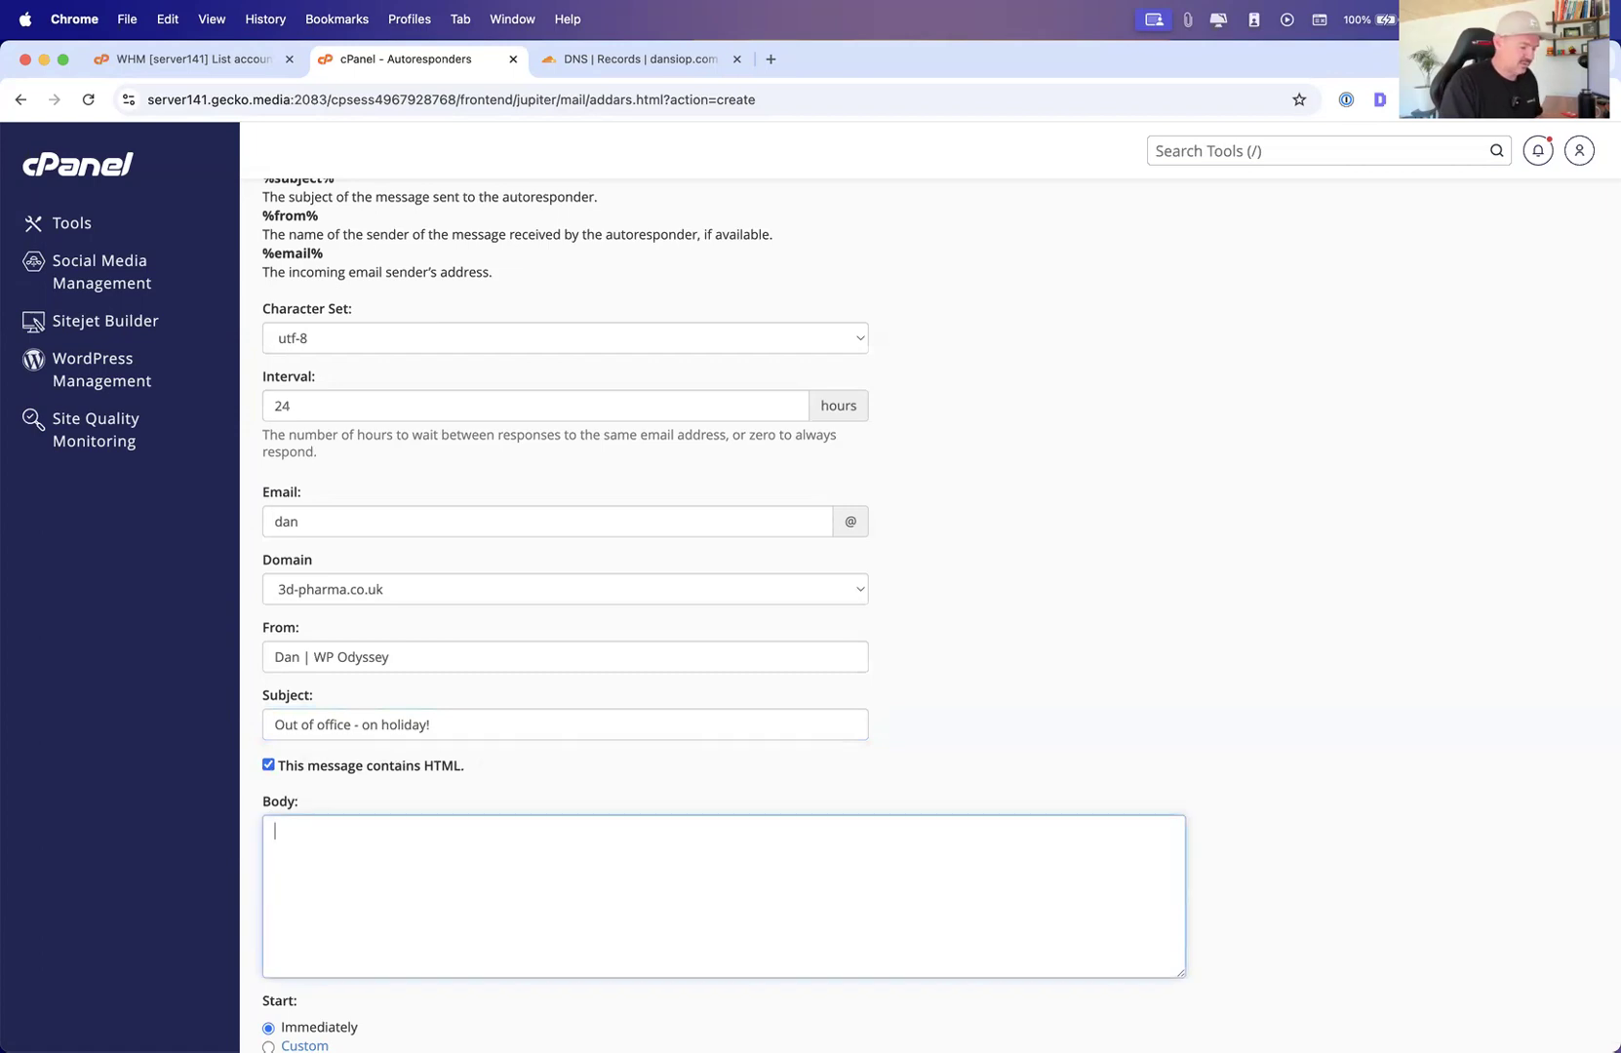
type("<p>Hey")
key("super+a")
type("Hey!  ")
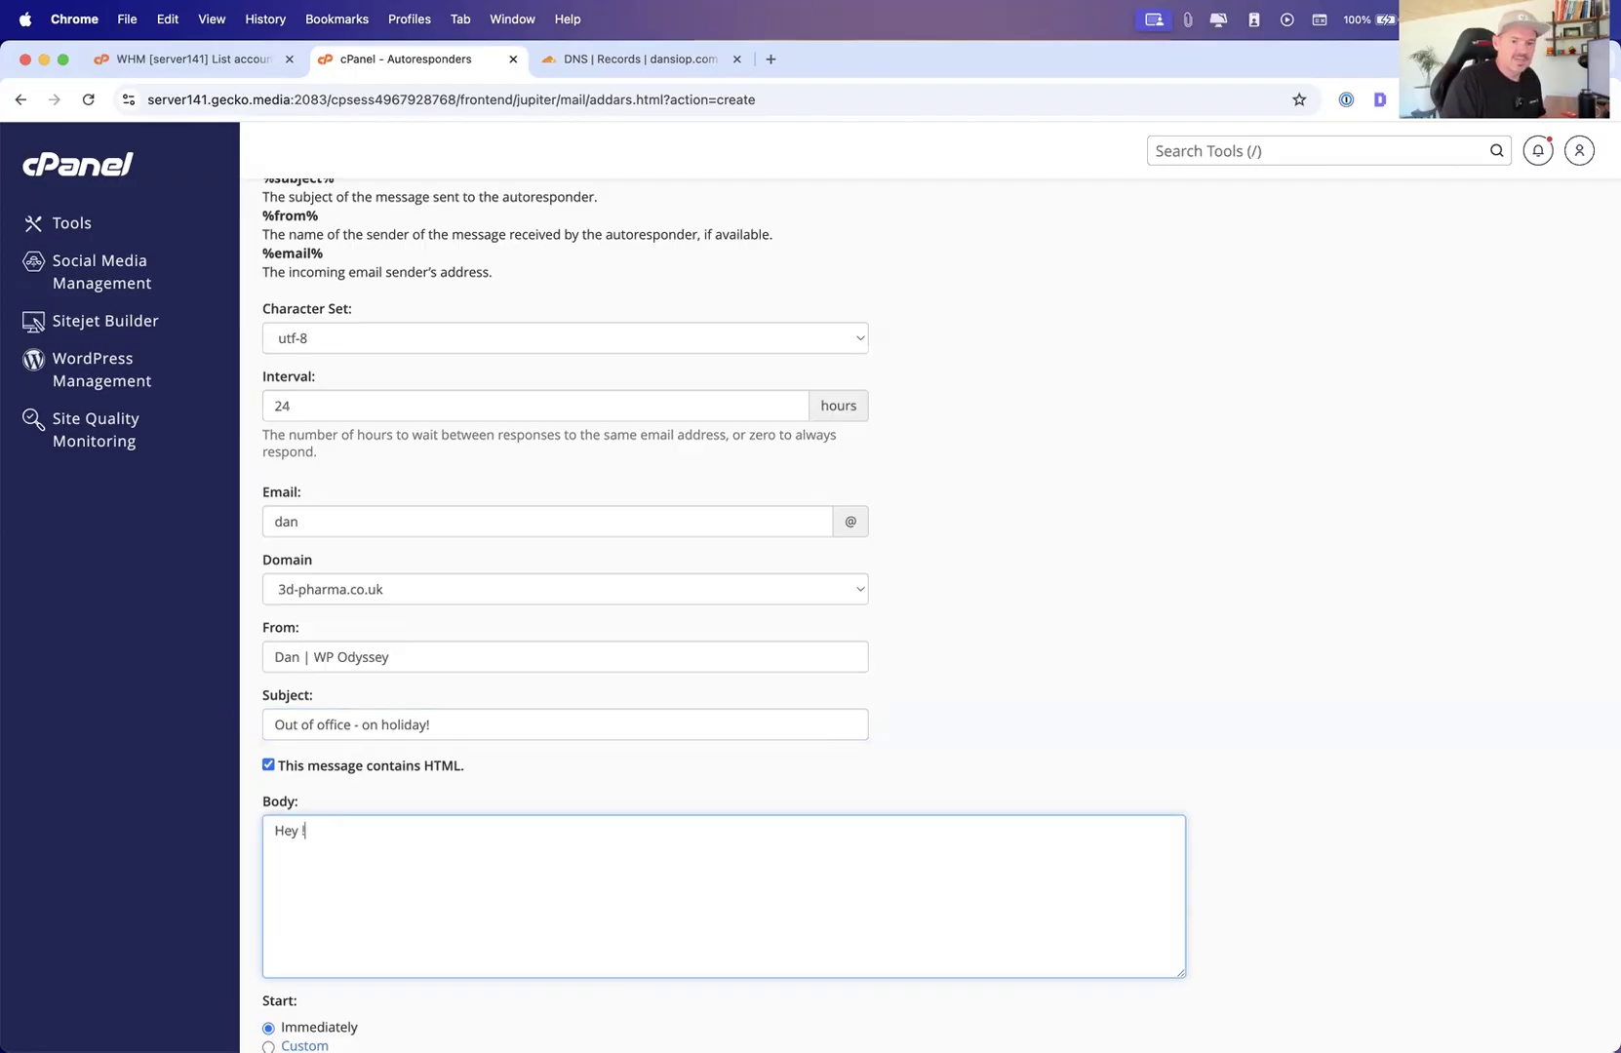
type("I'm currenlty")
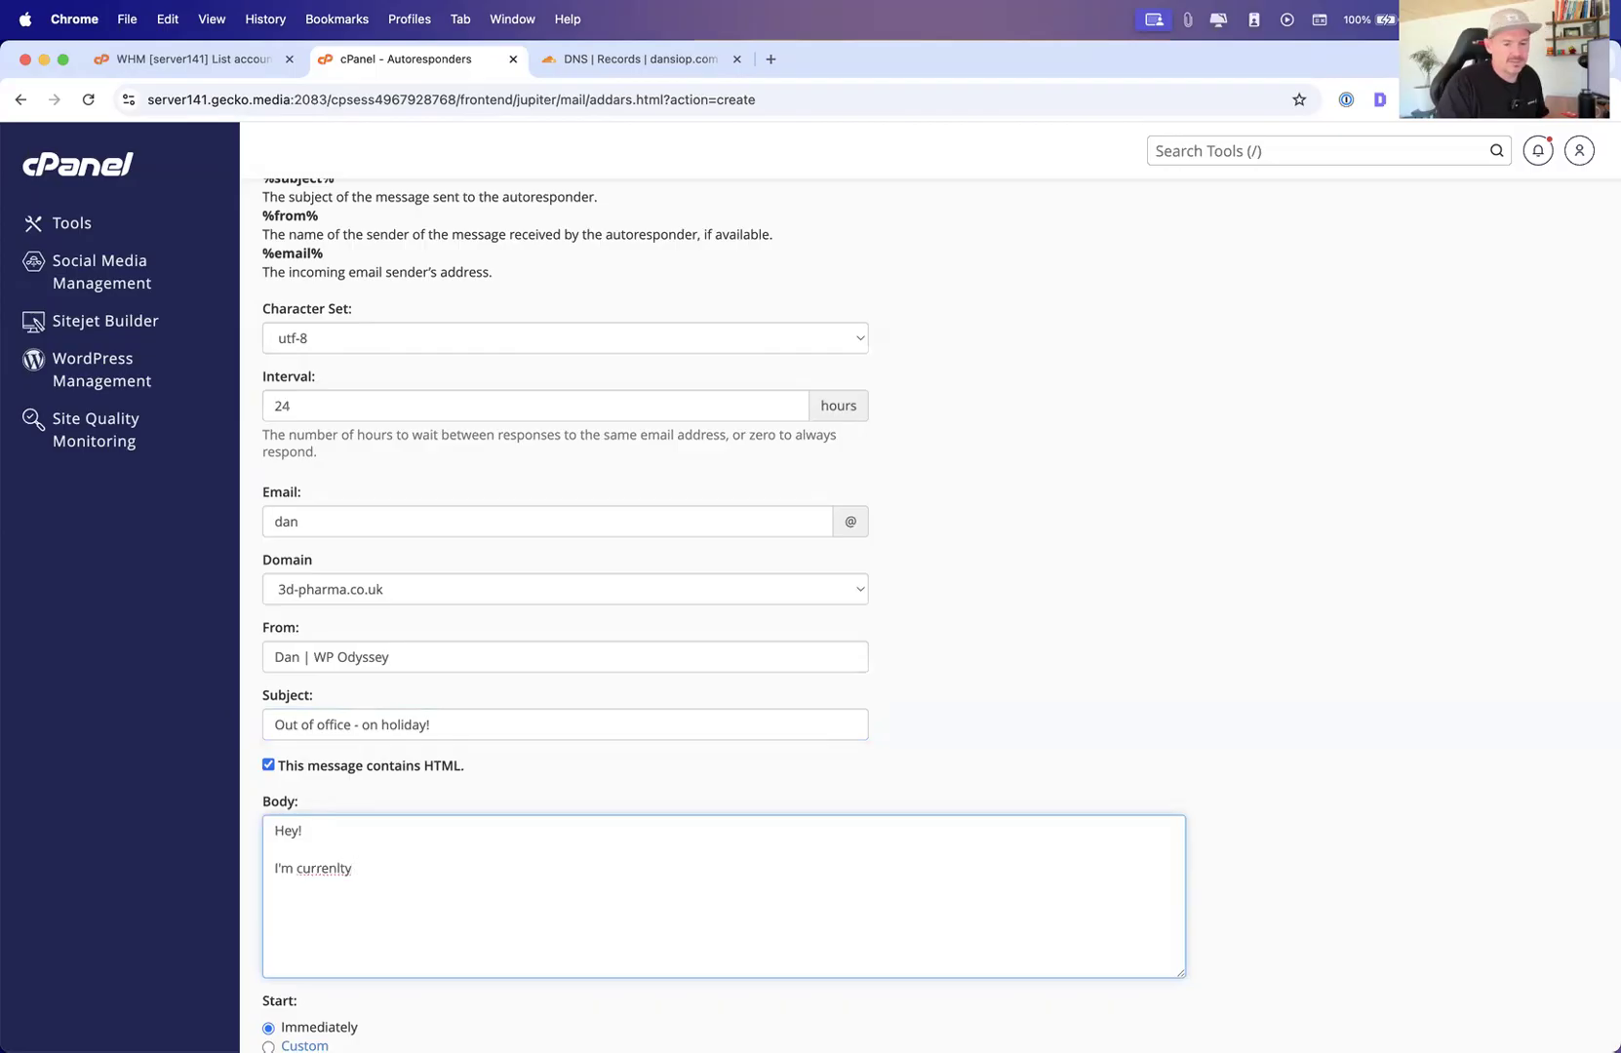
Set a custom autoresponder start of Jul 14, 2025, 6:00 AM
scroll(343, 839, "down", 3)
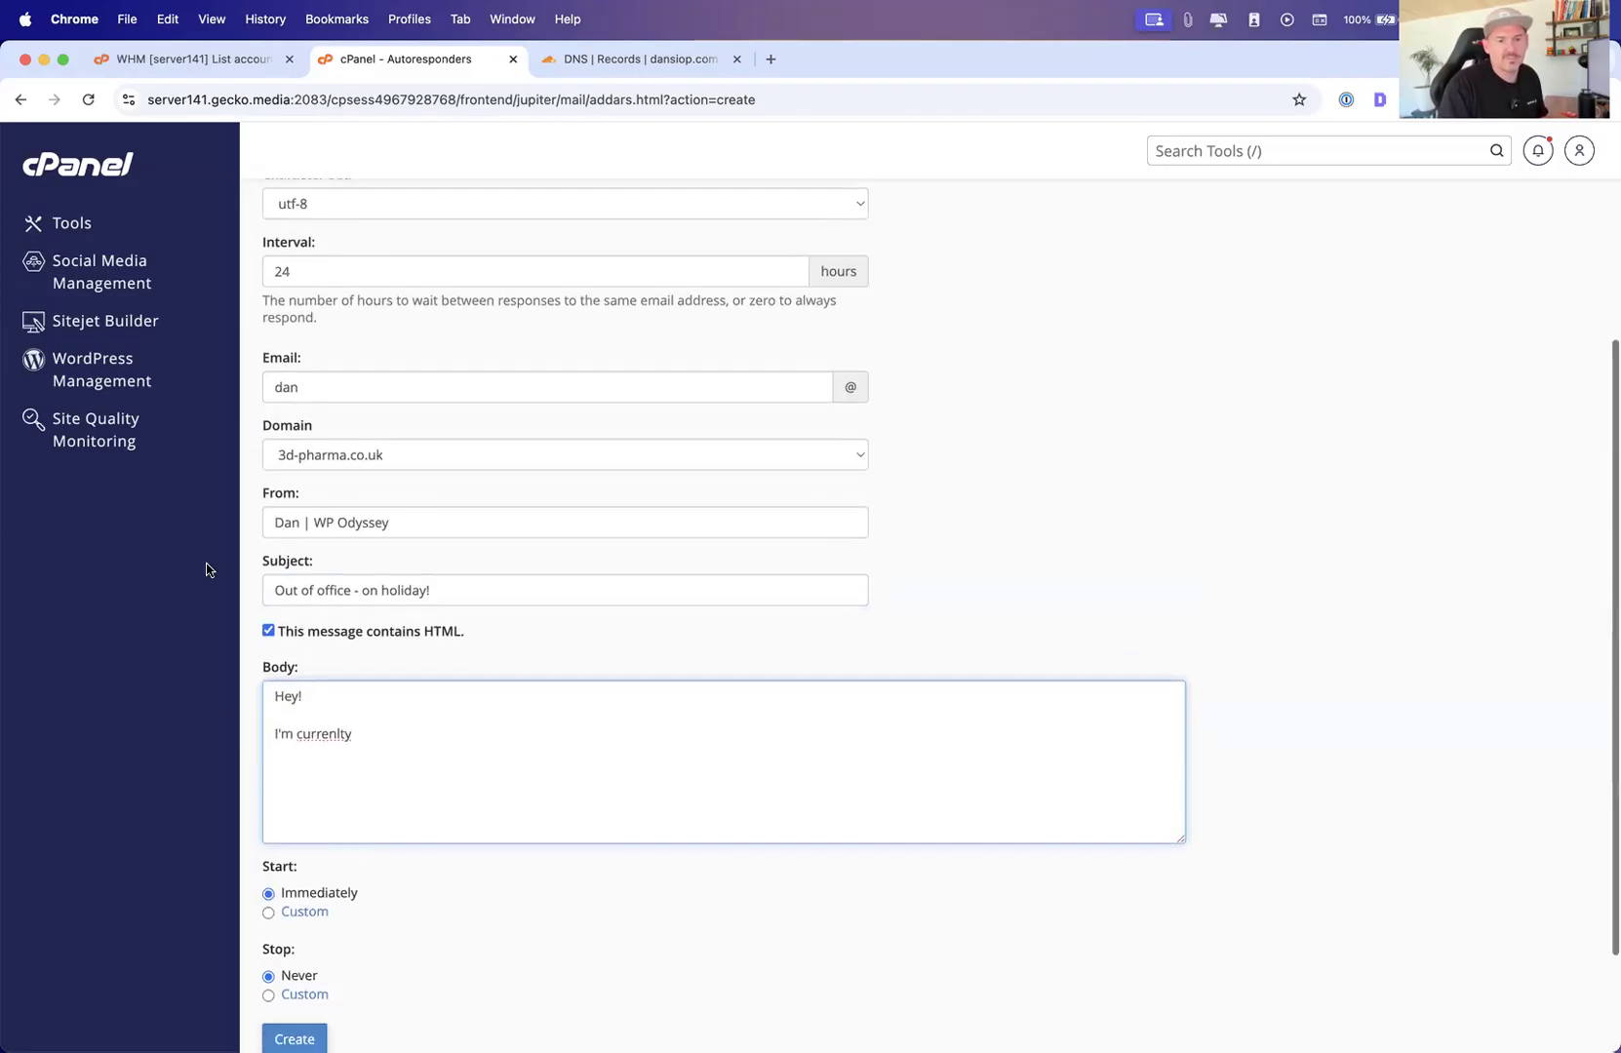
left_click(296, 915)
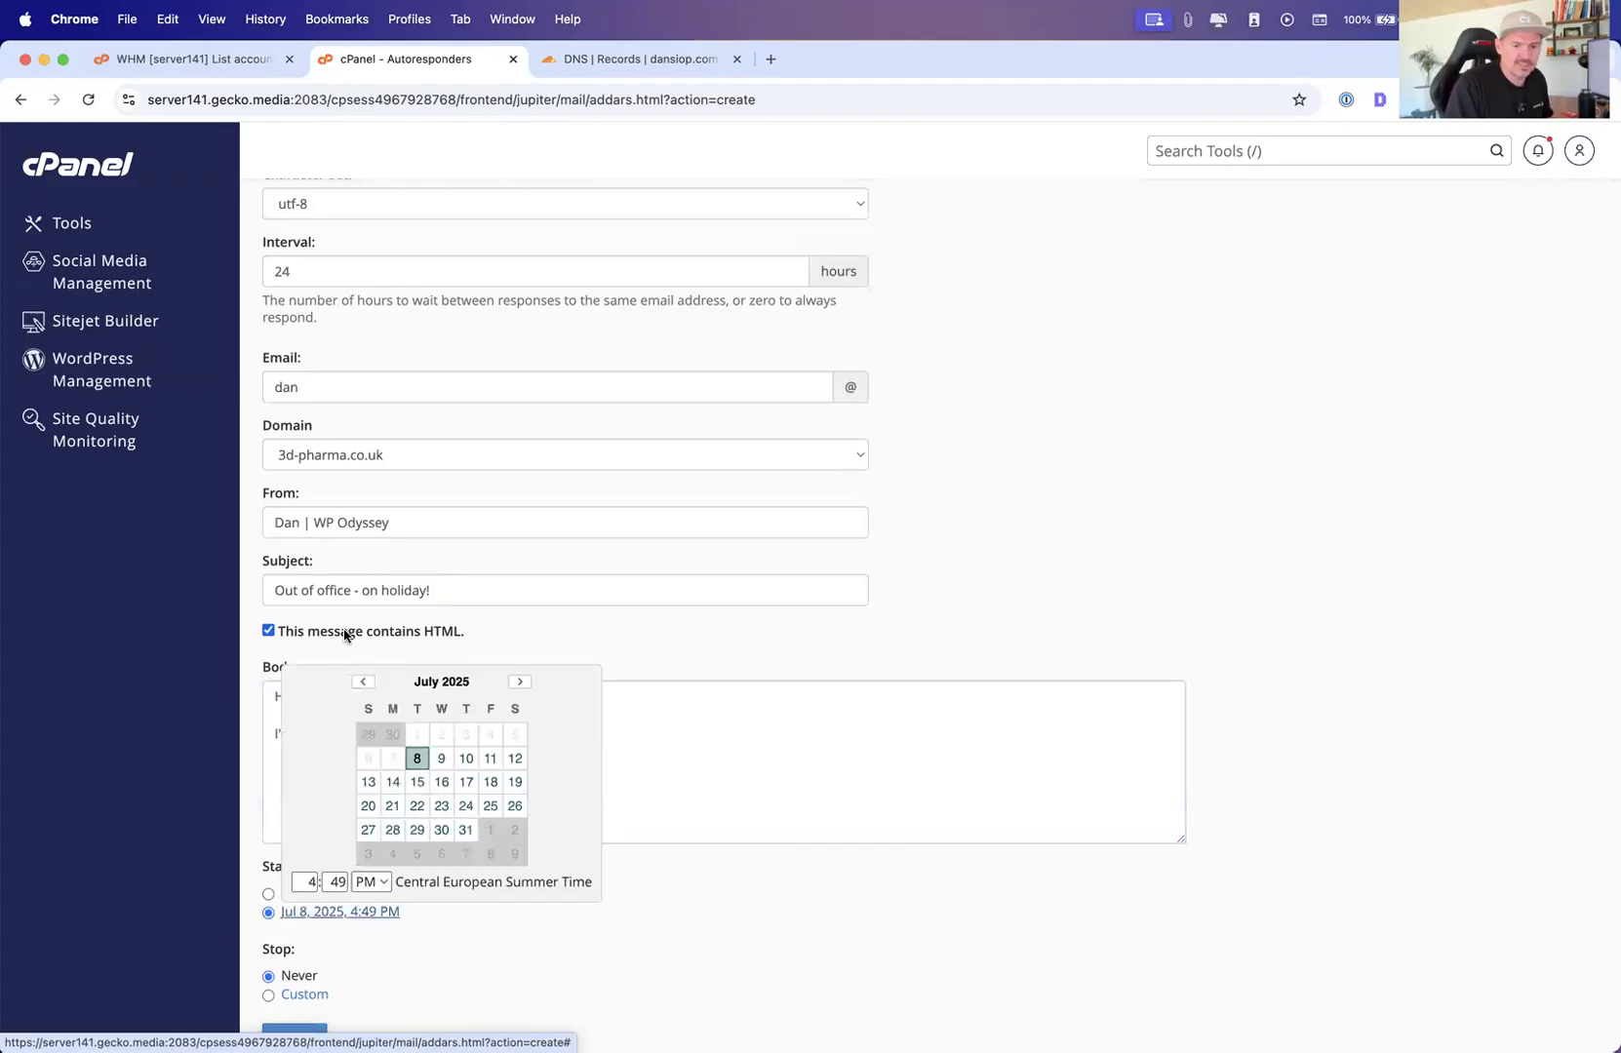
left_click(367, 782)
left_click(391, 782)
left_click(310, 883)
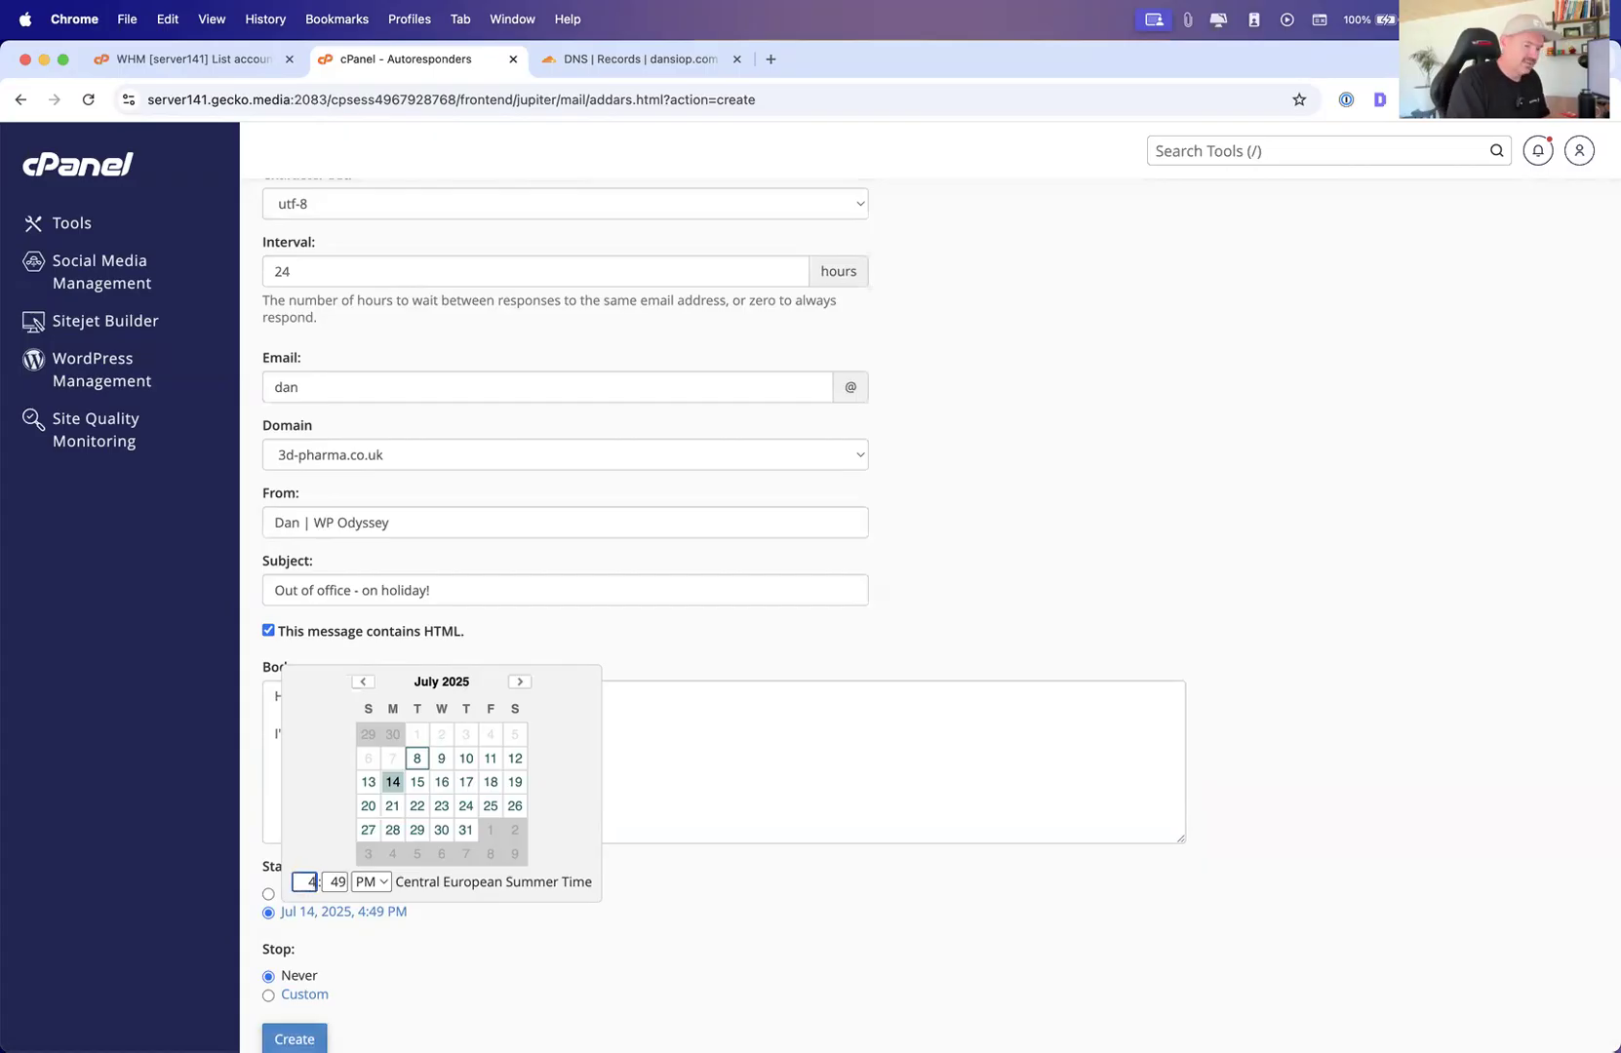
key("BackSpace")
type("6")
key("Tab")
type("0")
left_click(369, 883)
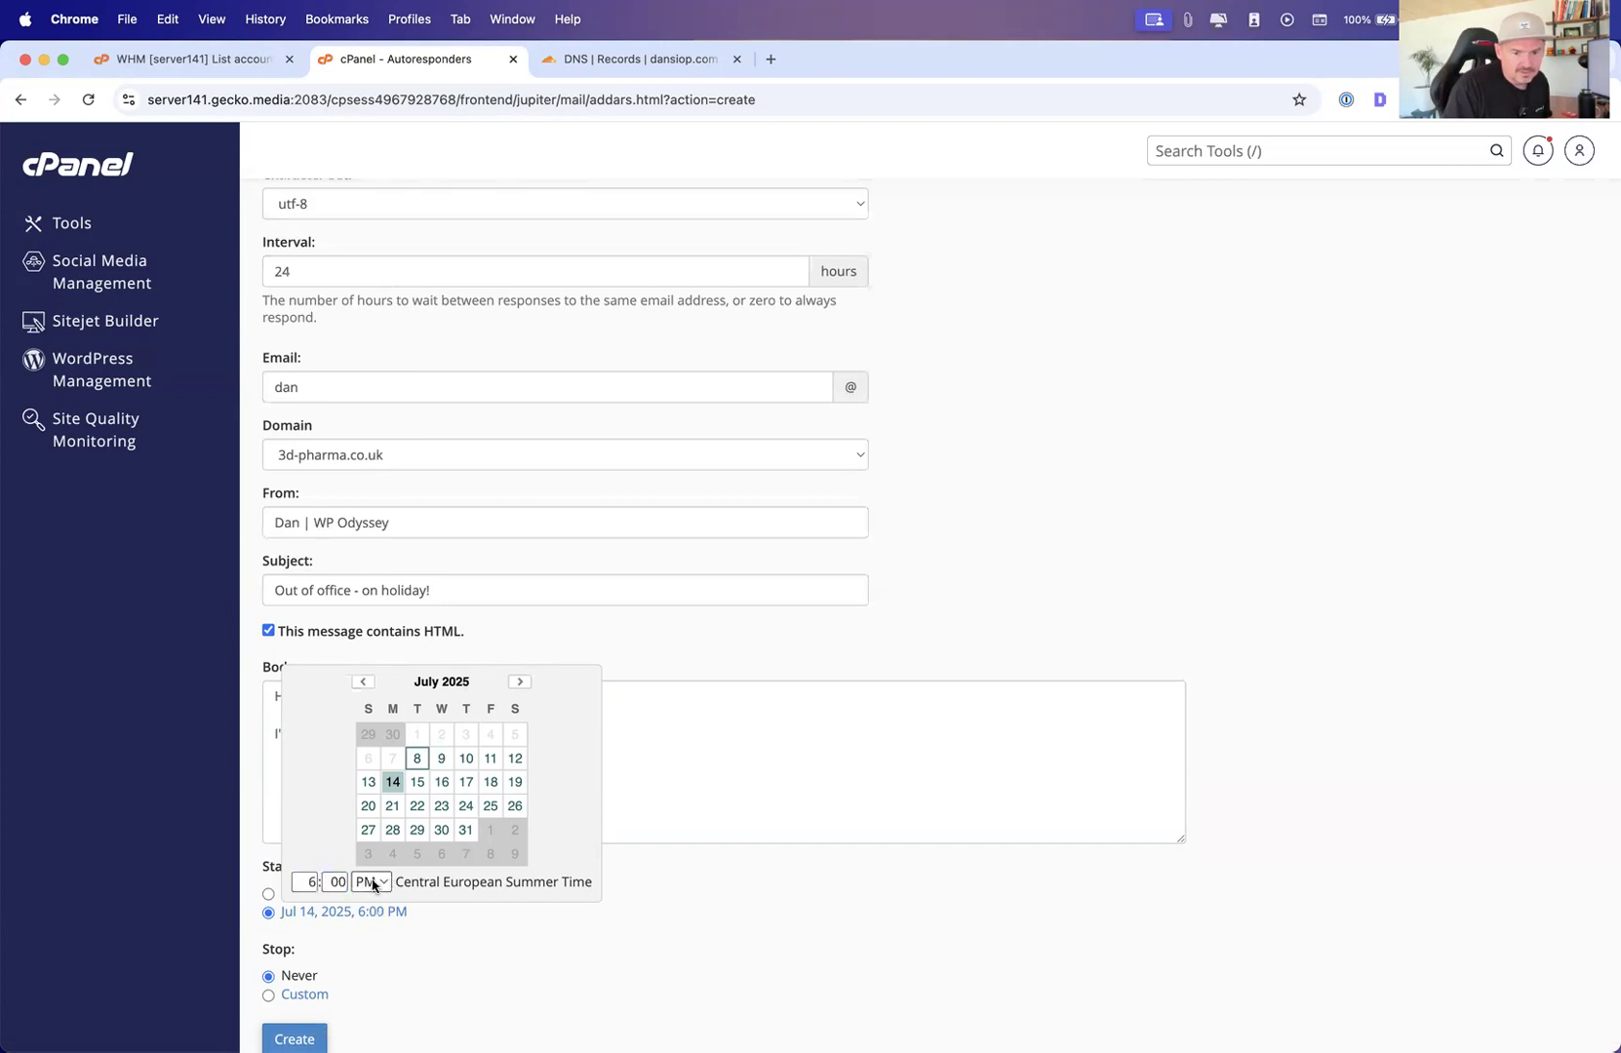
left_click(376, 863)
left_click(622, 979)
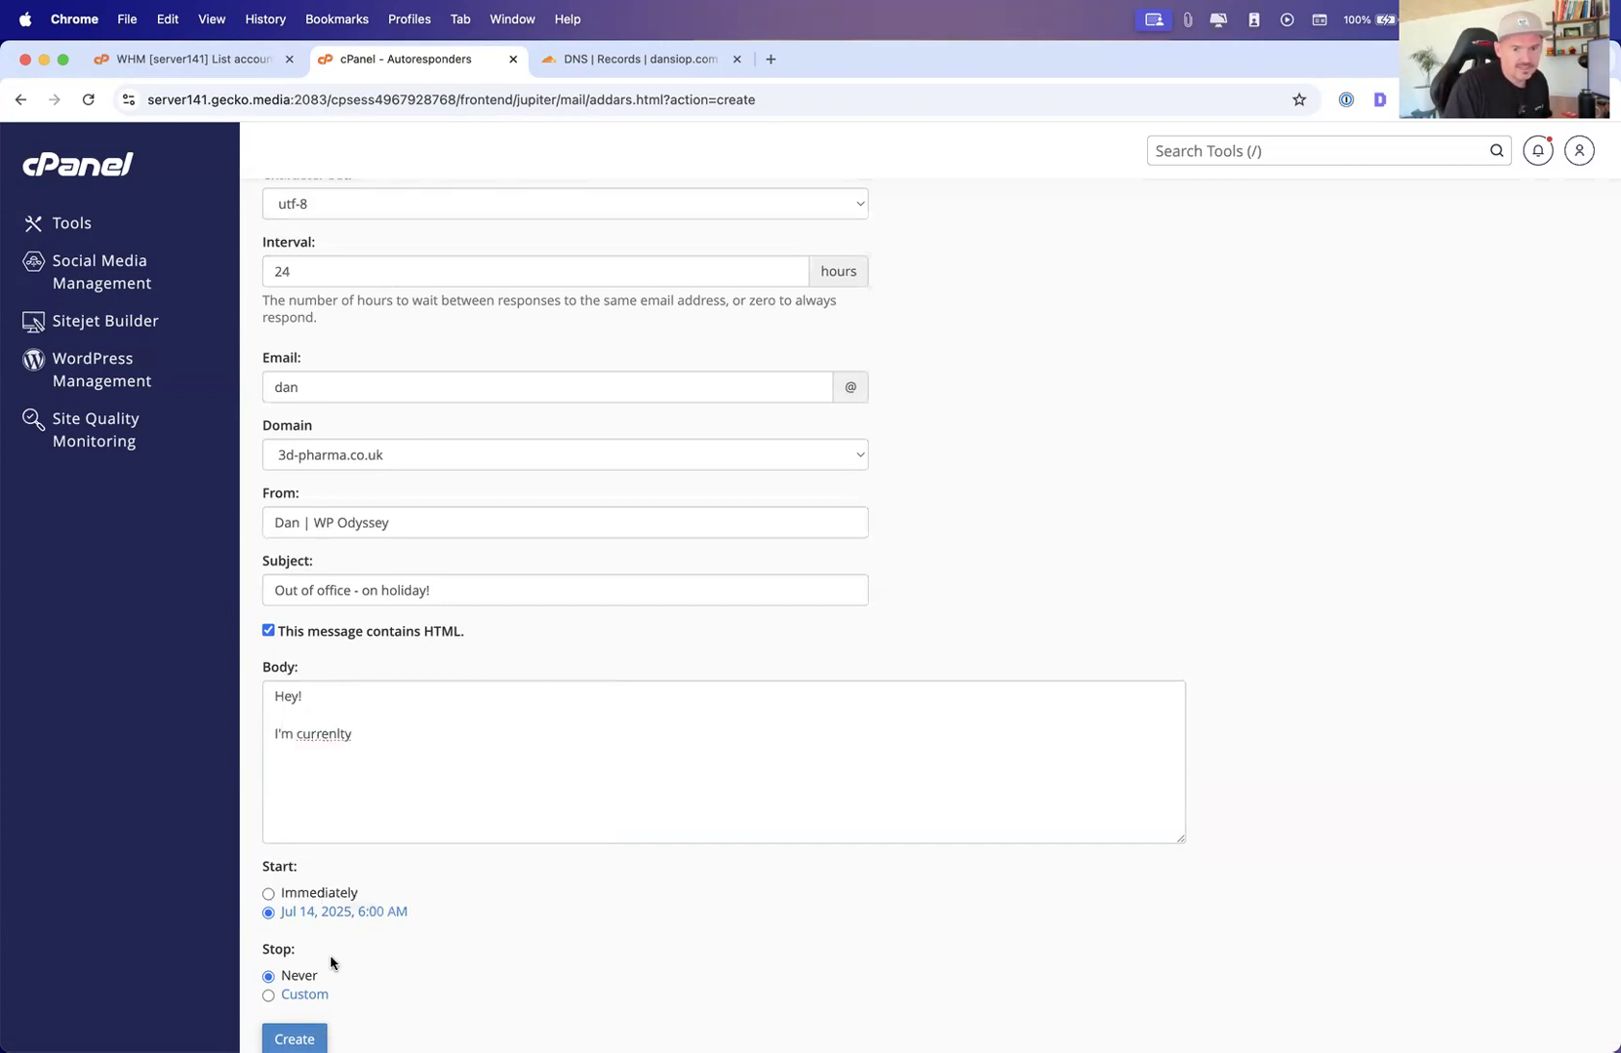
Set a custom autoresponder stop of Jul 21, 2025, 6:00 AM
scroll(331, 966, "down", 2)
left_click(298, 906)
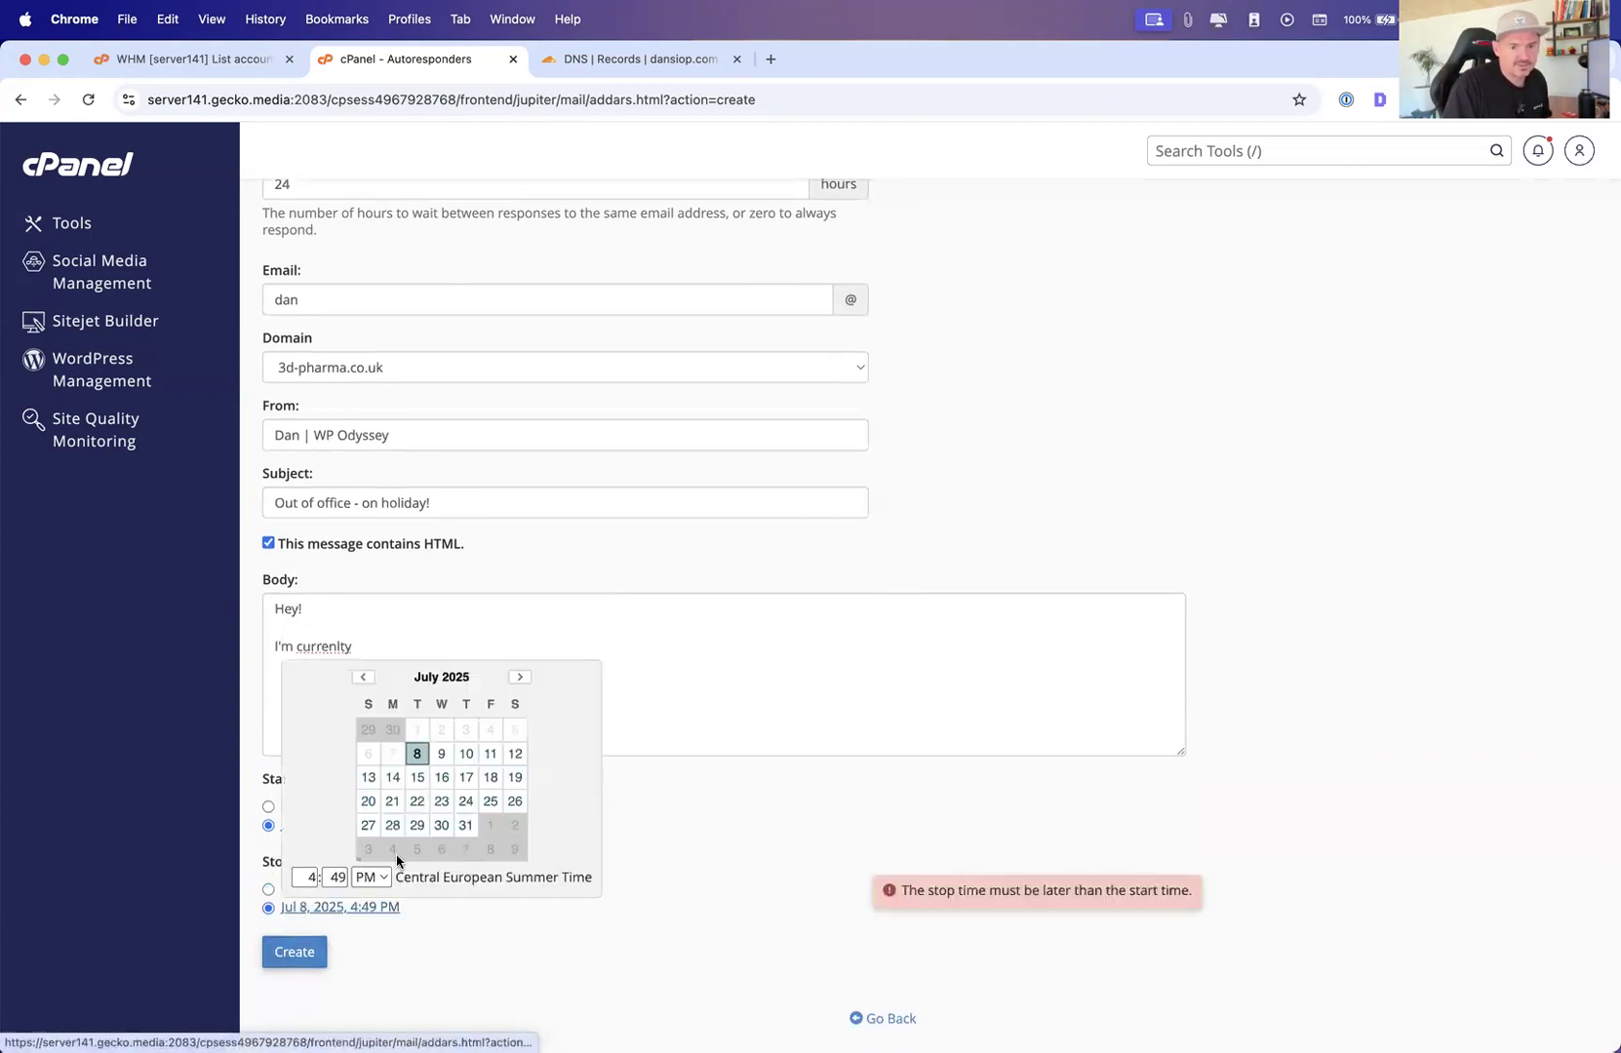
left_click(392, 802)
left_click(308, 877)
scroll(314, 875, "down", 1)
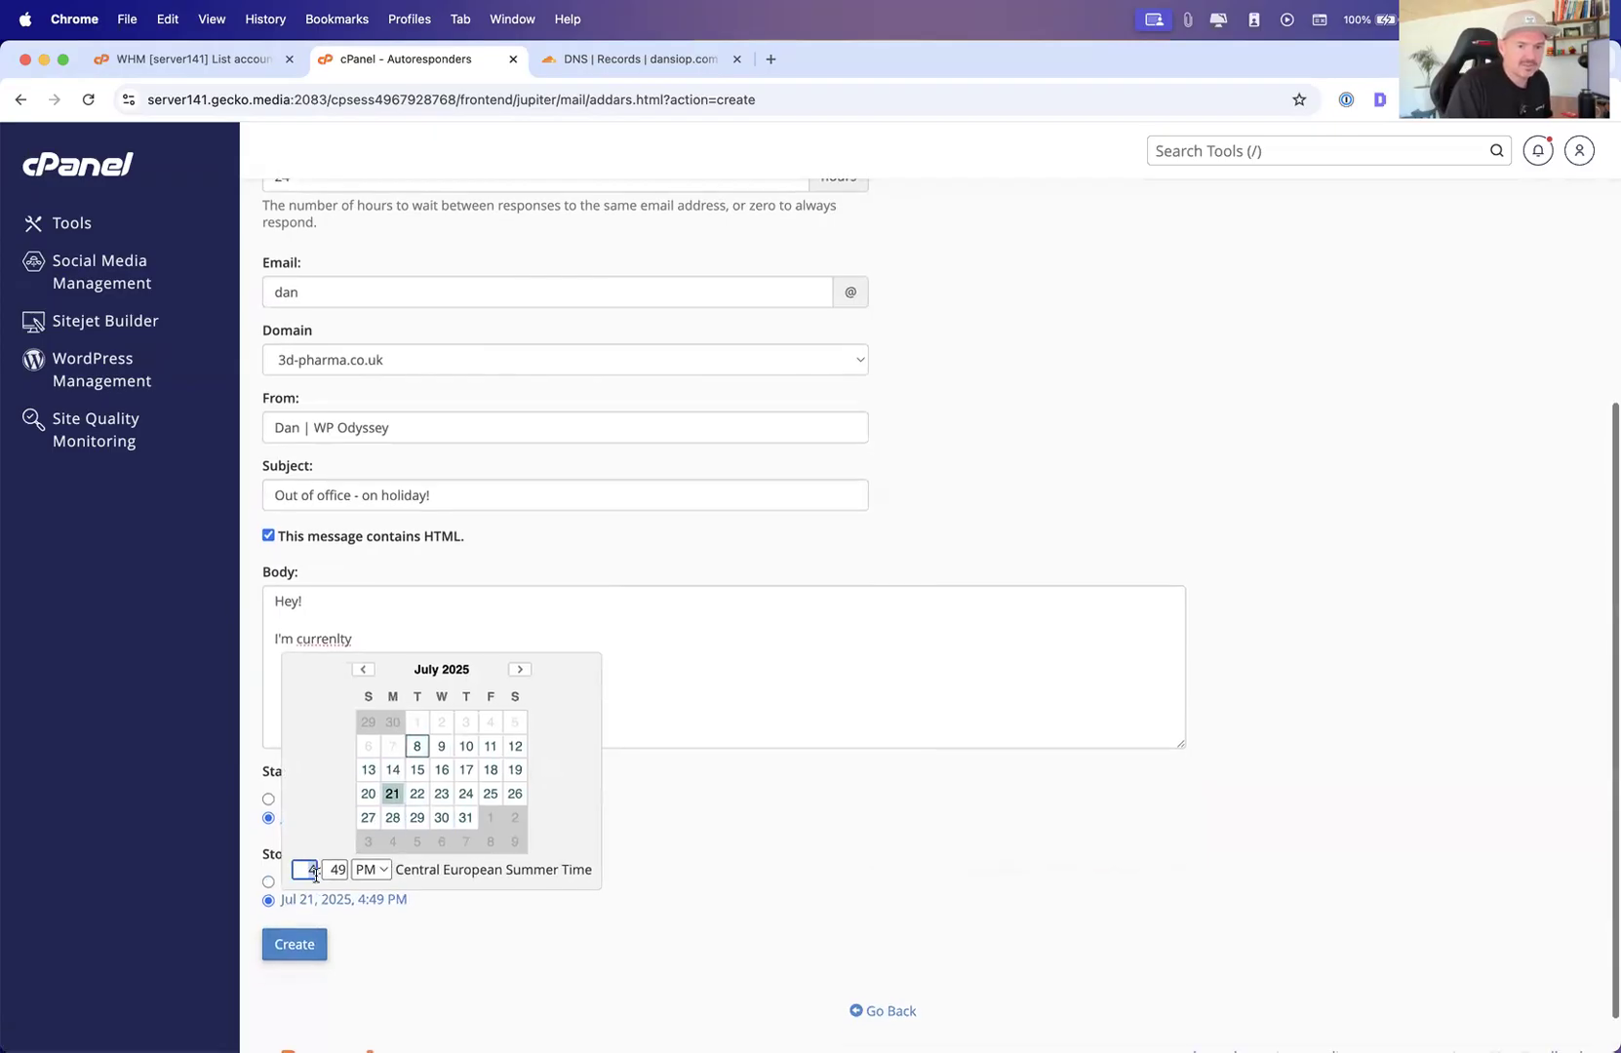
type("6:00")
left_click(375, 874)
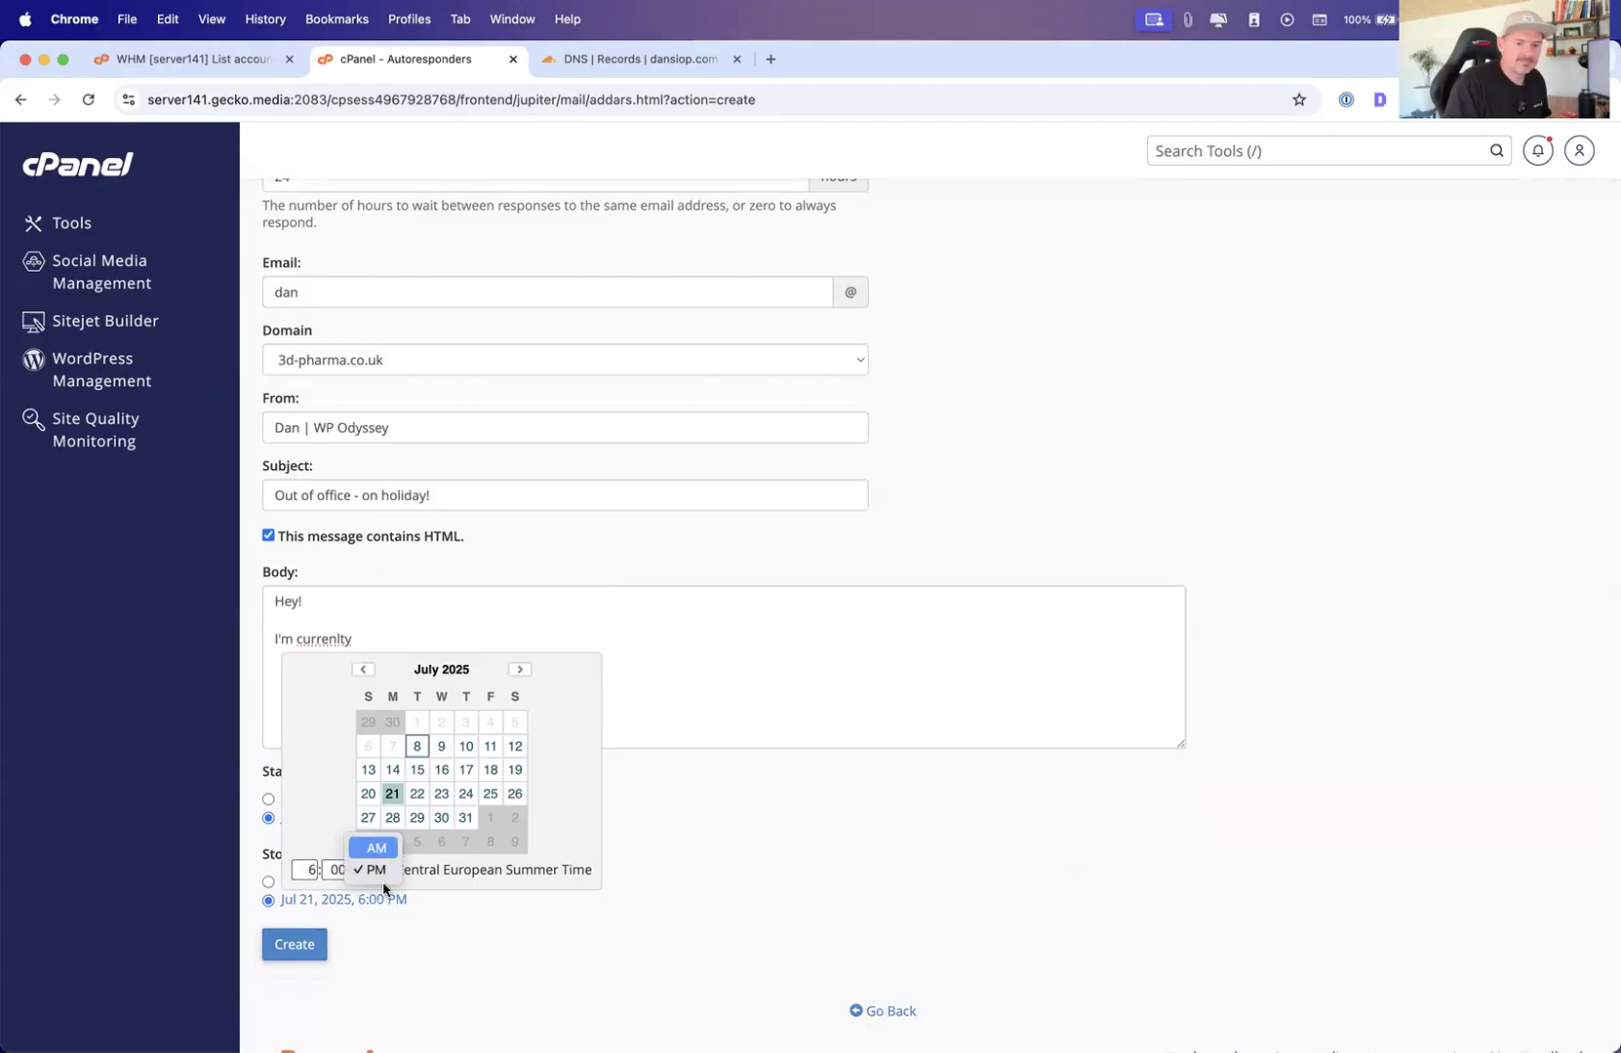
left_click(377, 848)
left_click(445, 955)
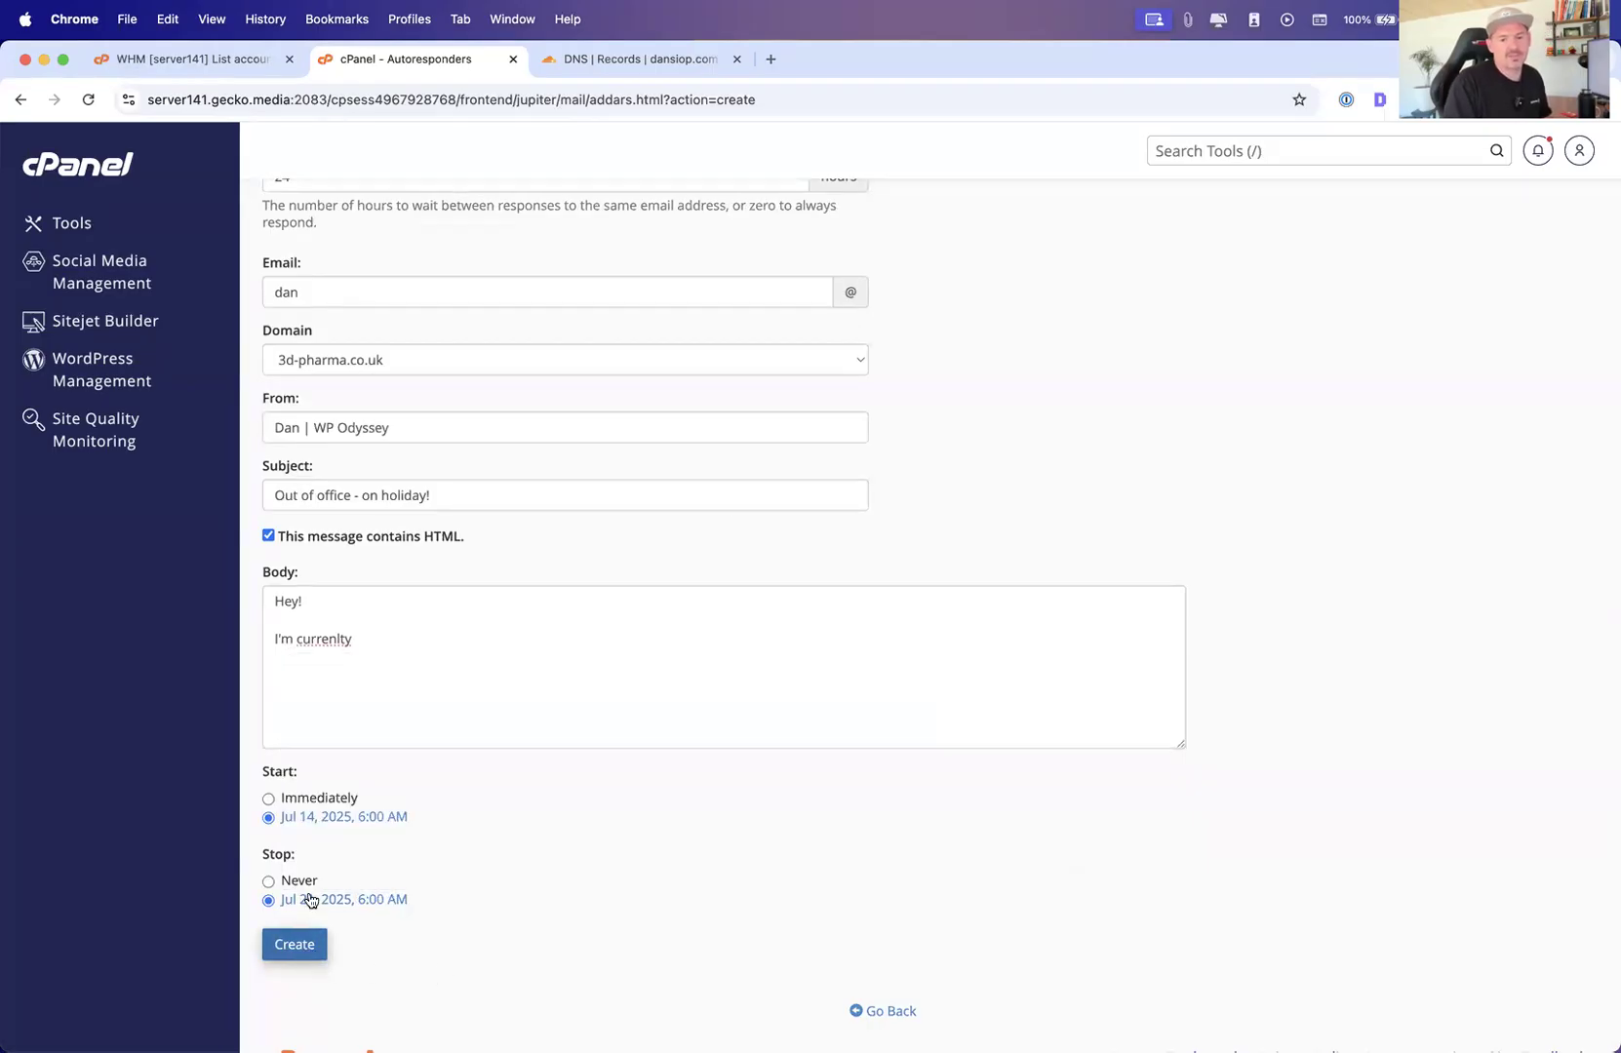
Open the Default Address settings for 3d-pharma.co.uk and return to the tools overview
scroll(394, 412, "up", 5)
scroll(400, 454, "up", 4)
left_click(83, 225)
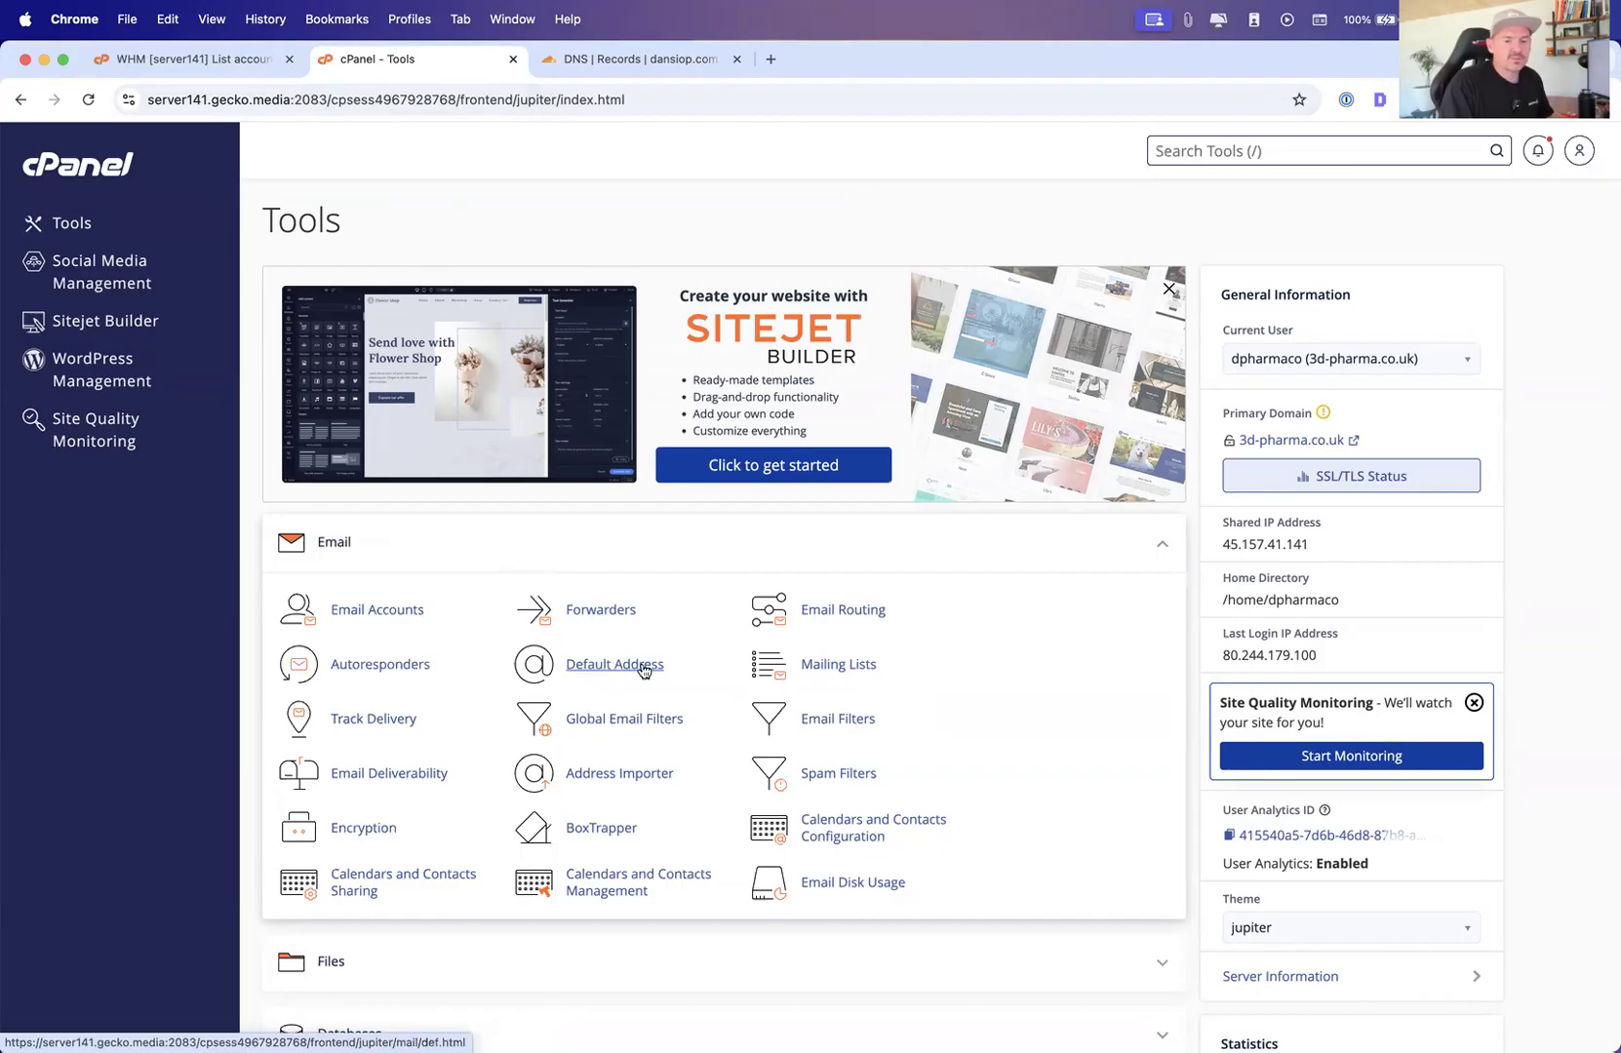
left_click(613, 667)
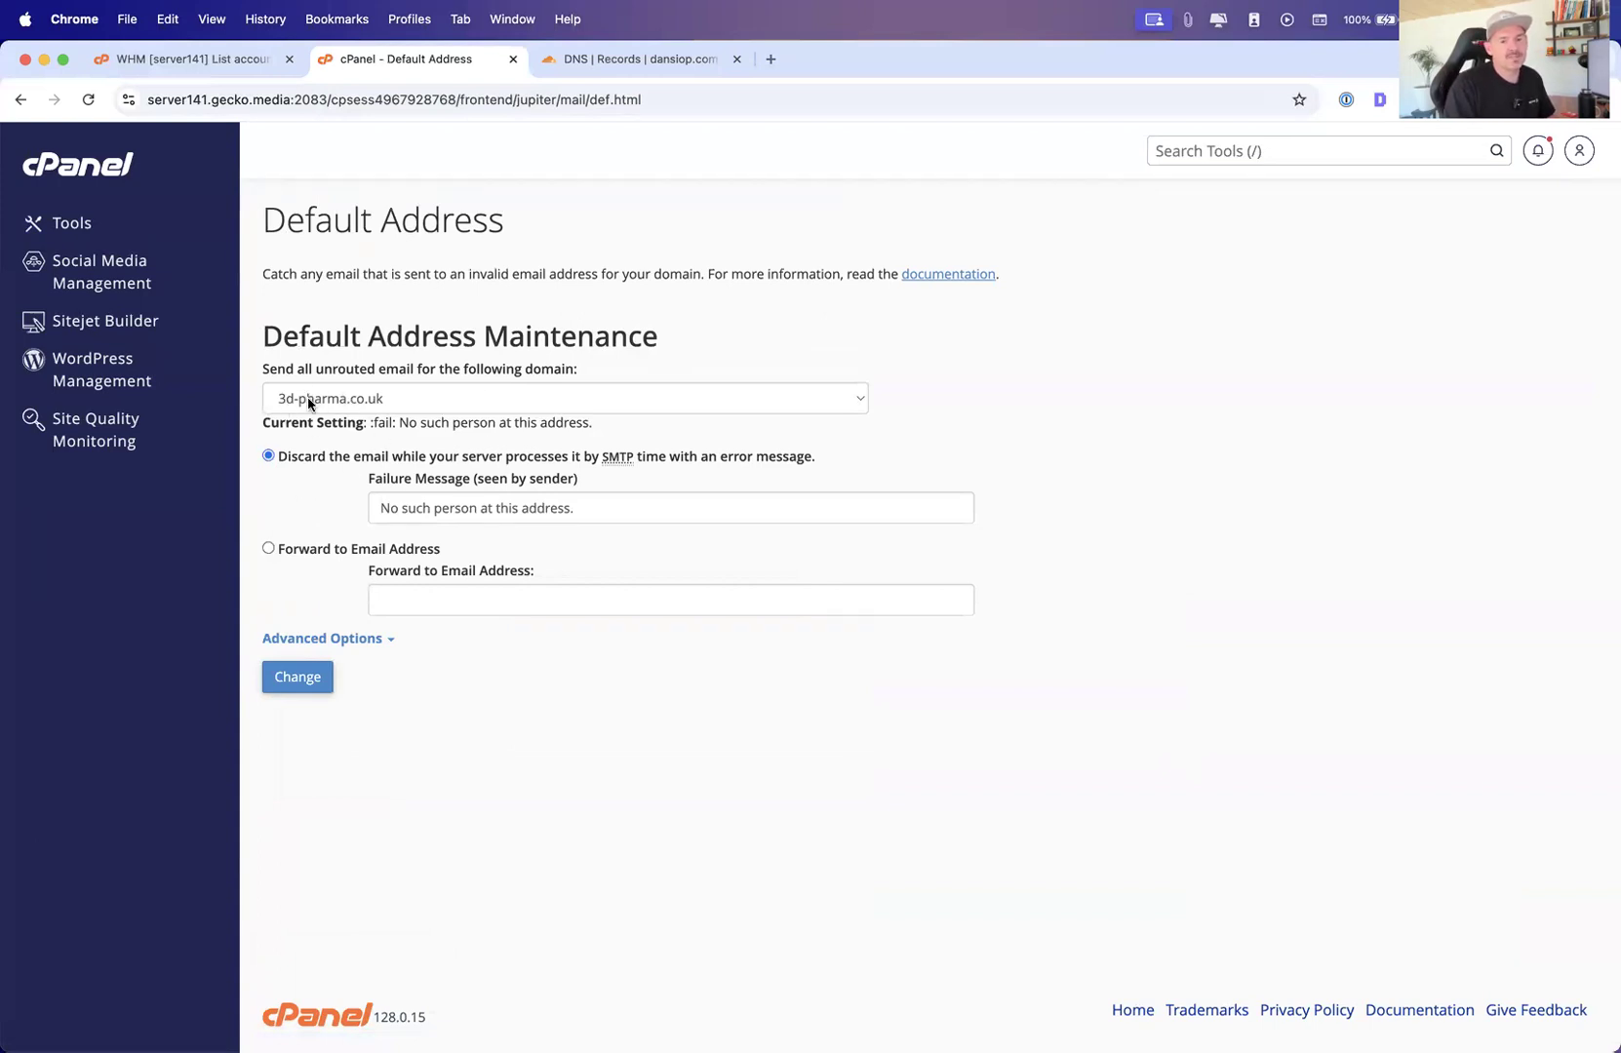
left_click(82, 224)
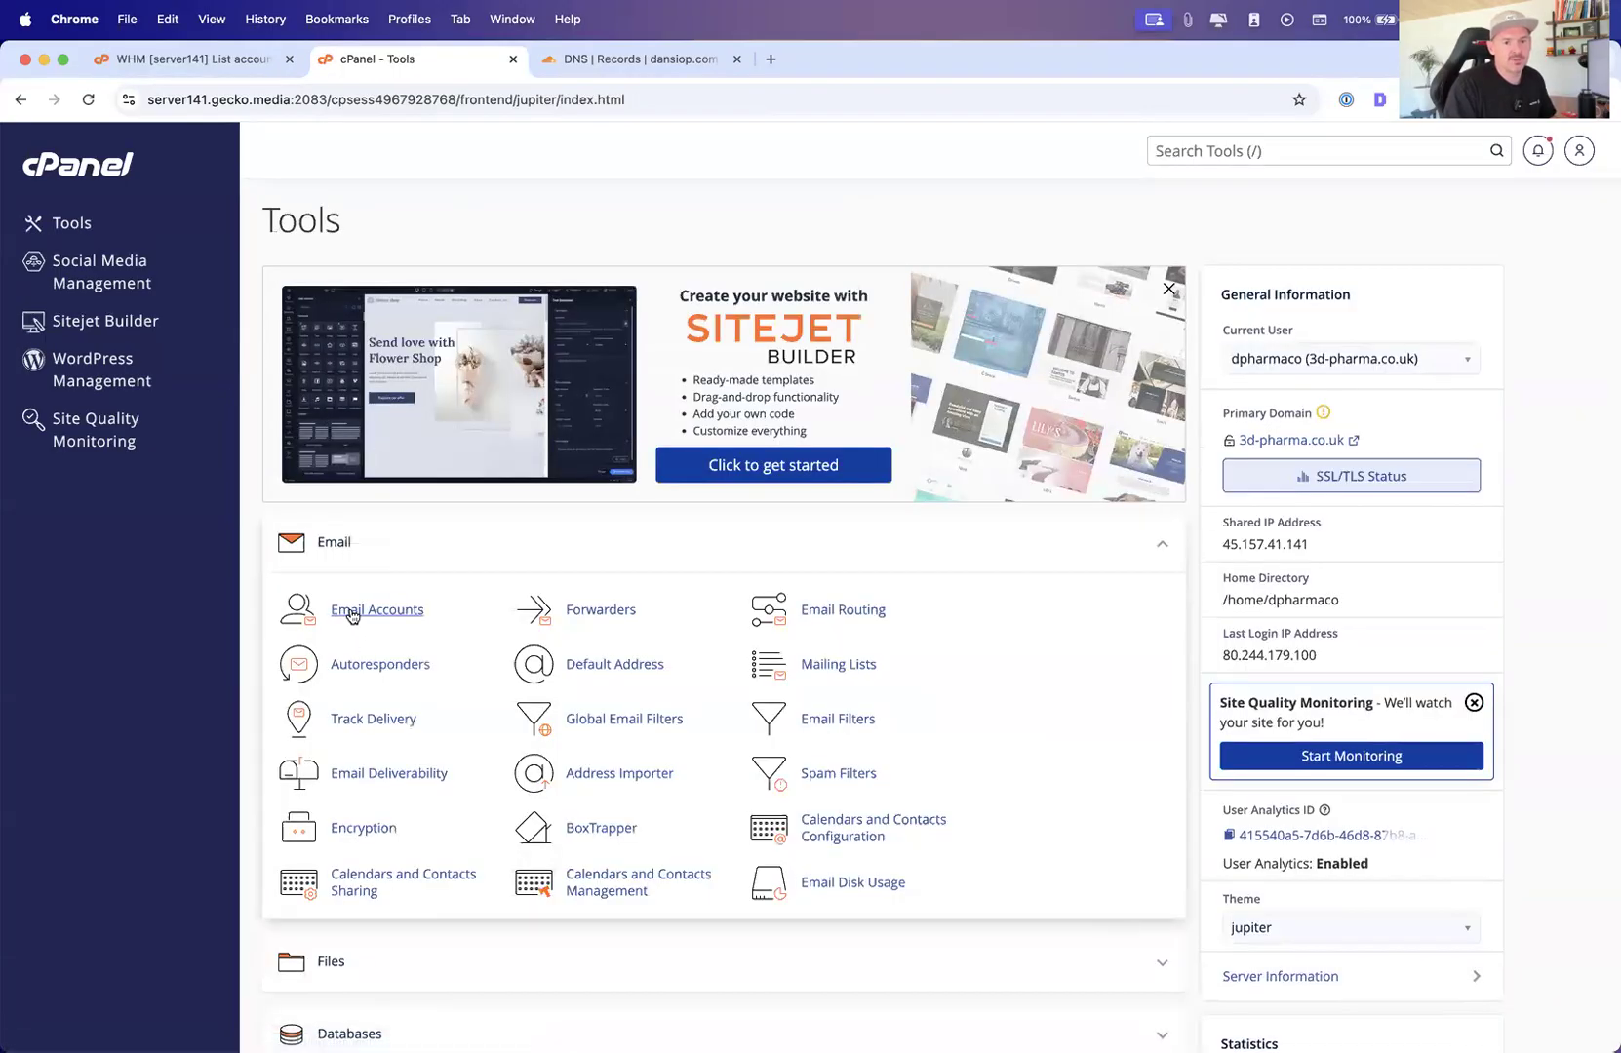
Open Roundcube webmail for the dpharmaco system email account, saving the consent and privacy dialog on the way
left_click(353, 614)
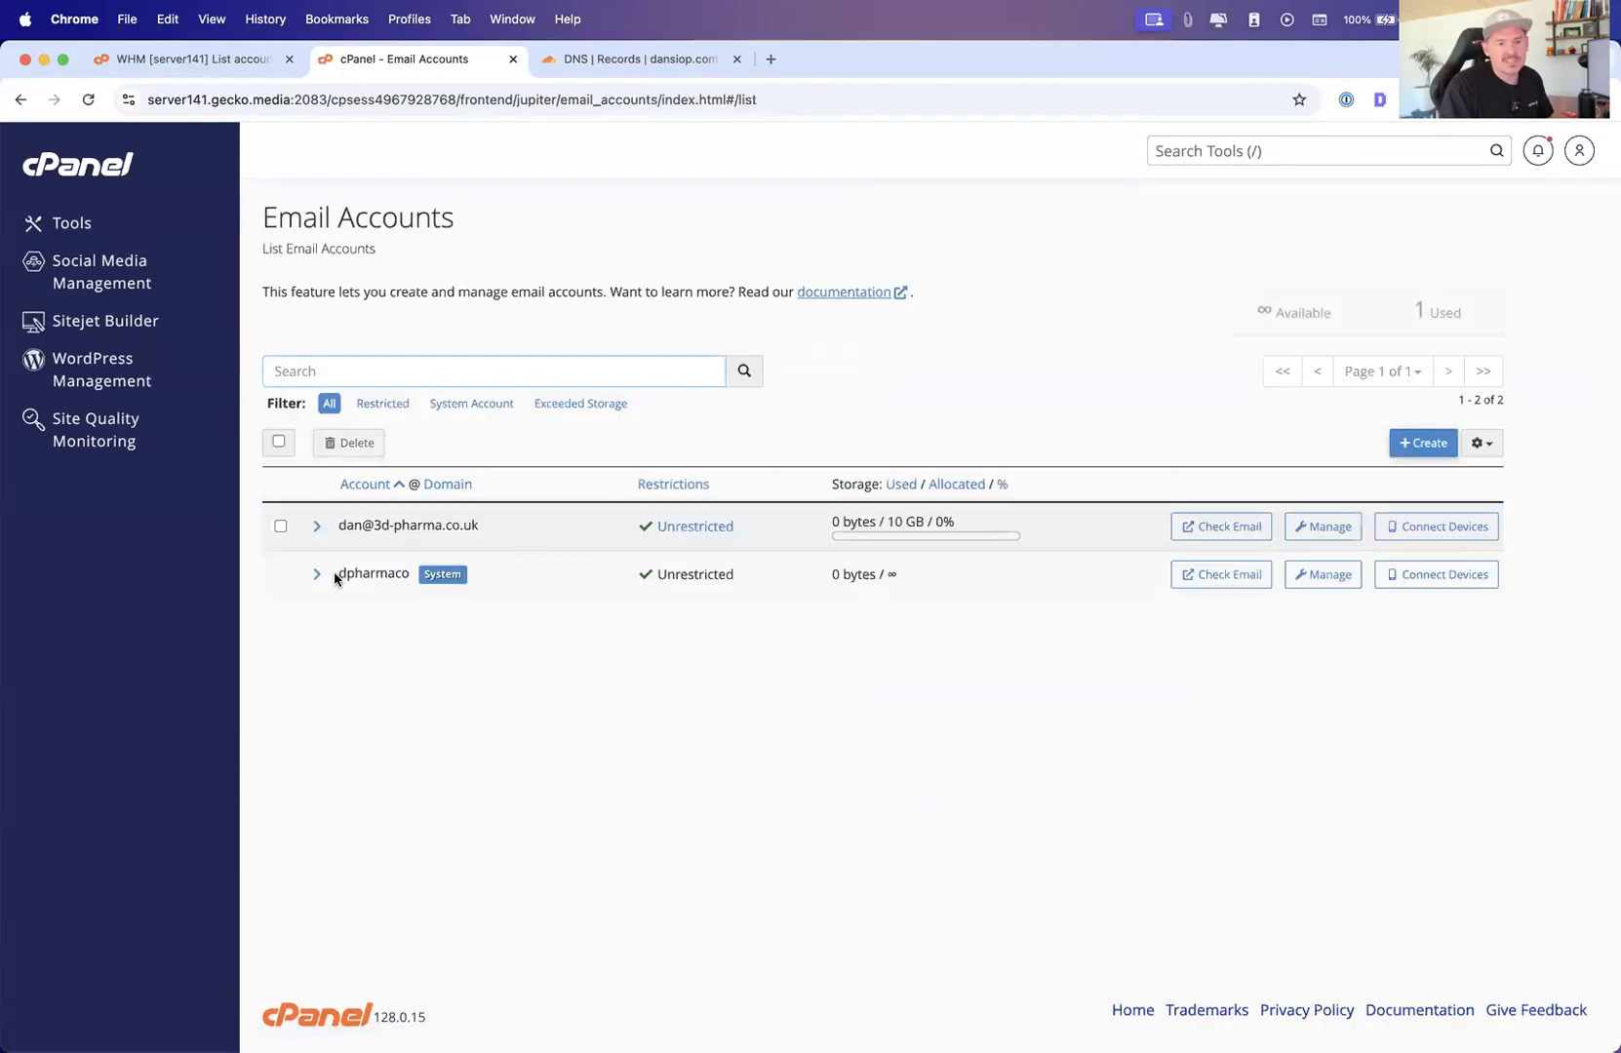
left_click_drag(336, 574, 402, 573)
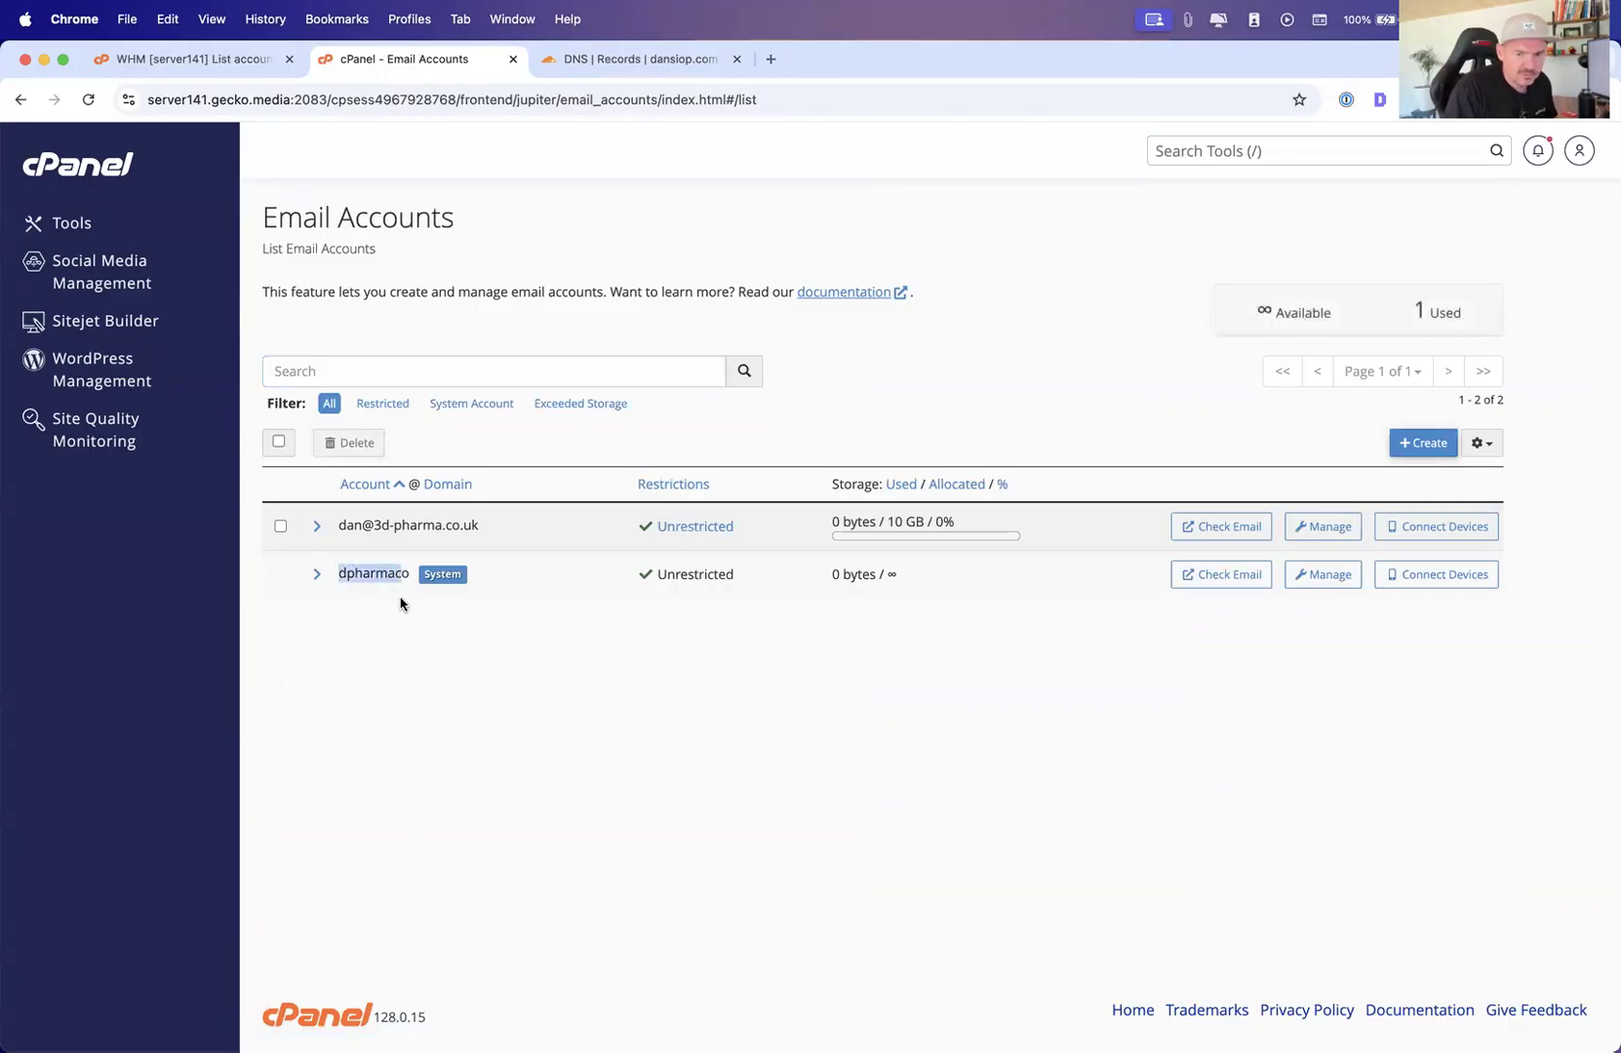
left_click(1221, 574)
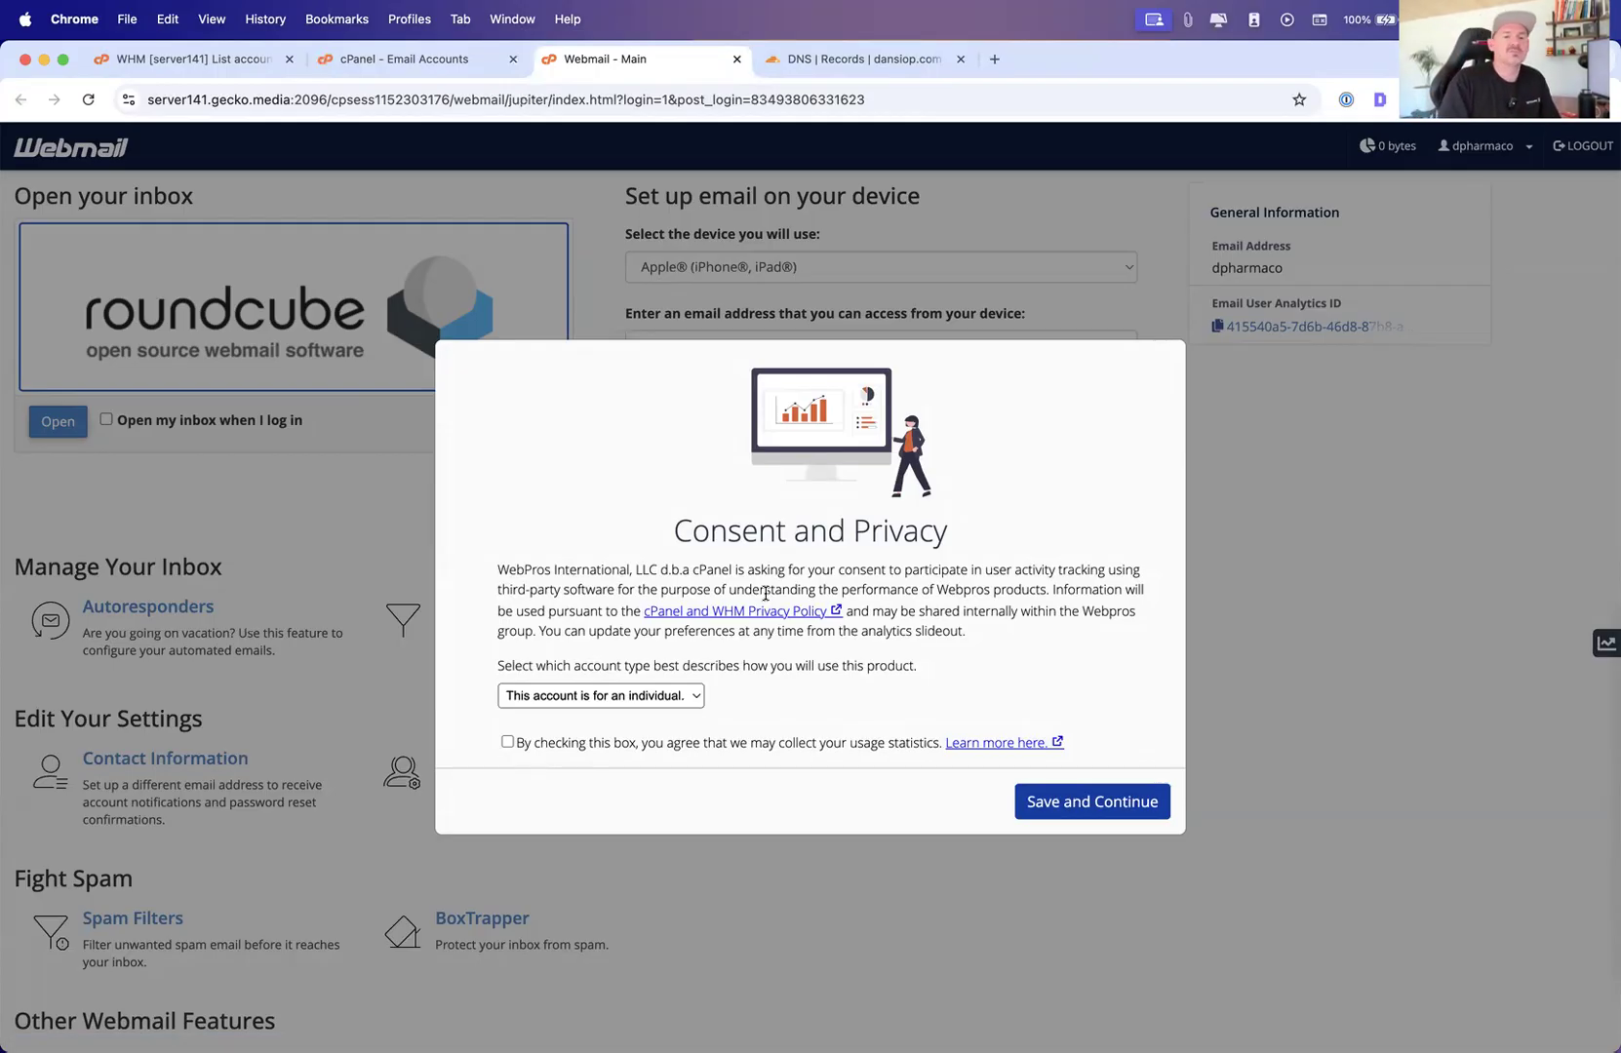
left_click(1239, 638)
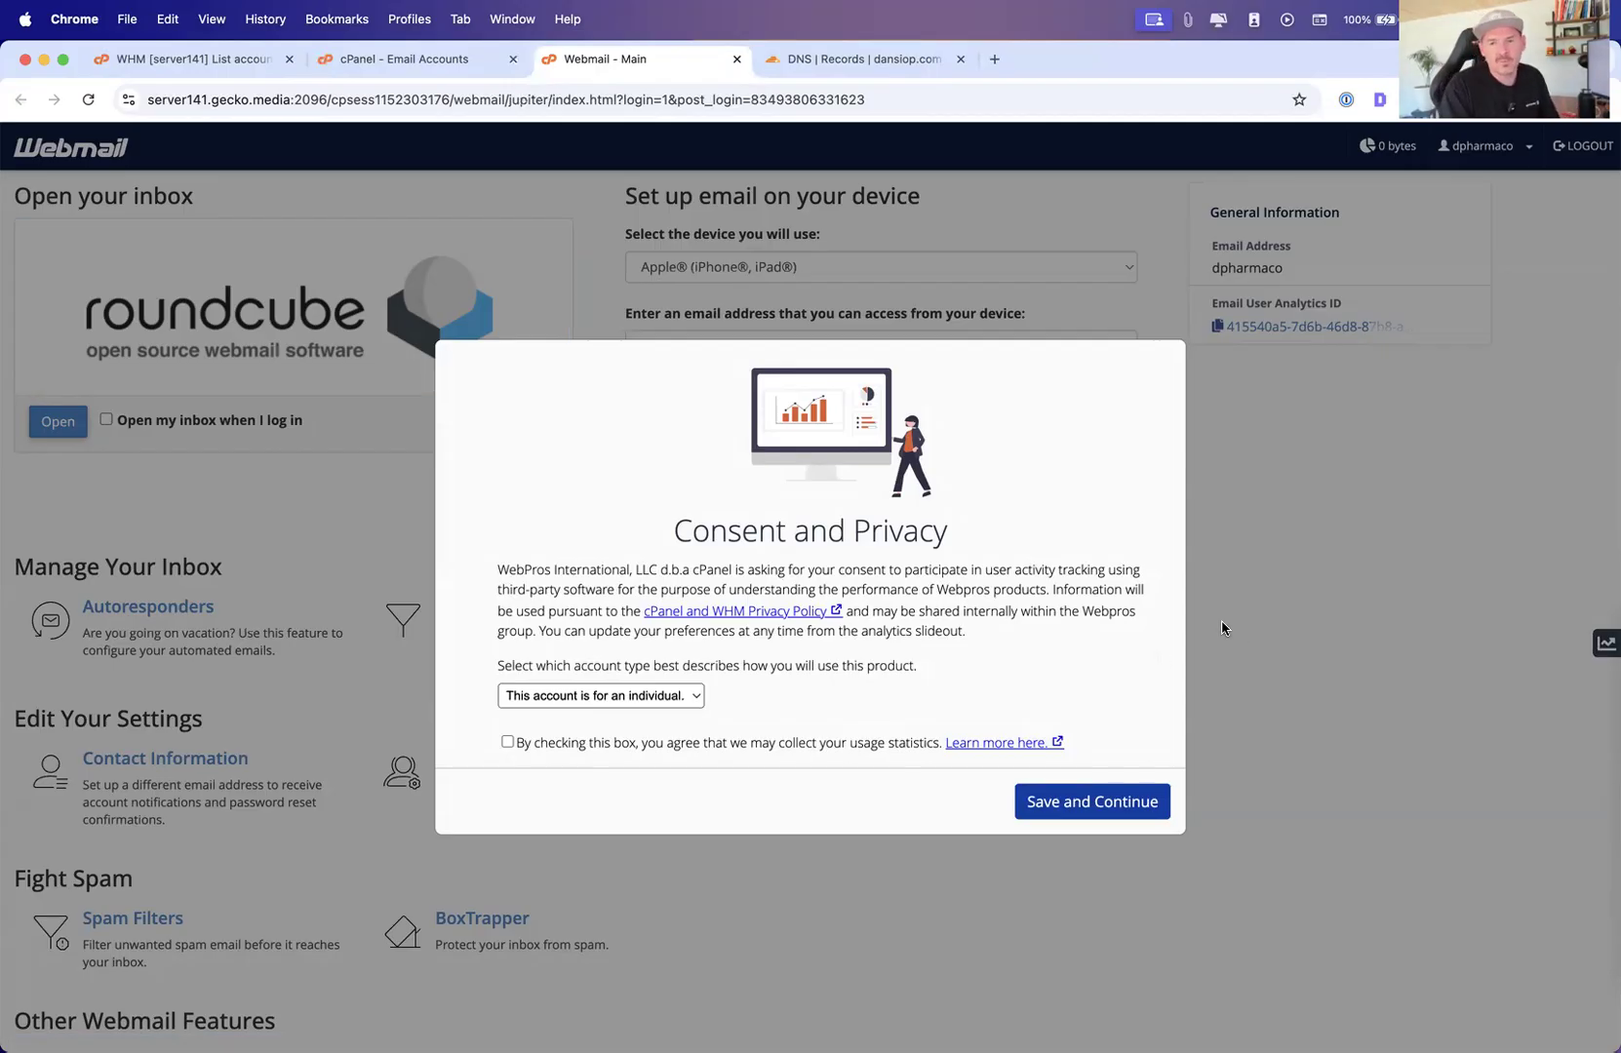
left_click(1052, 804)
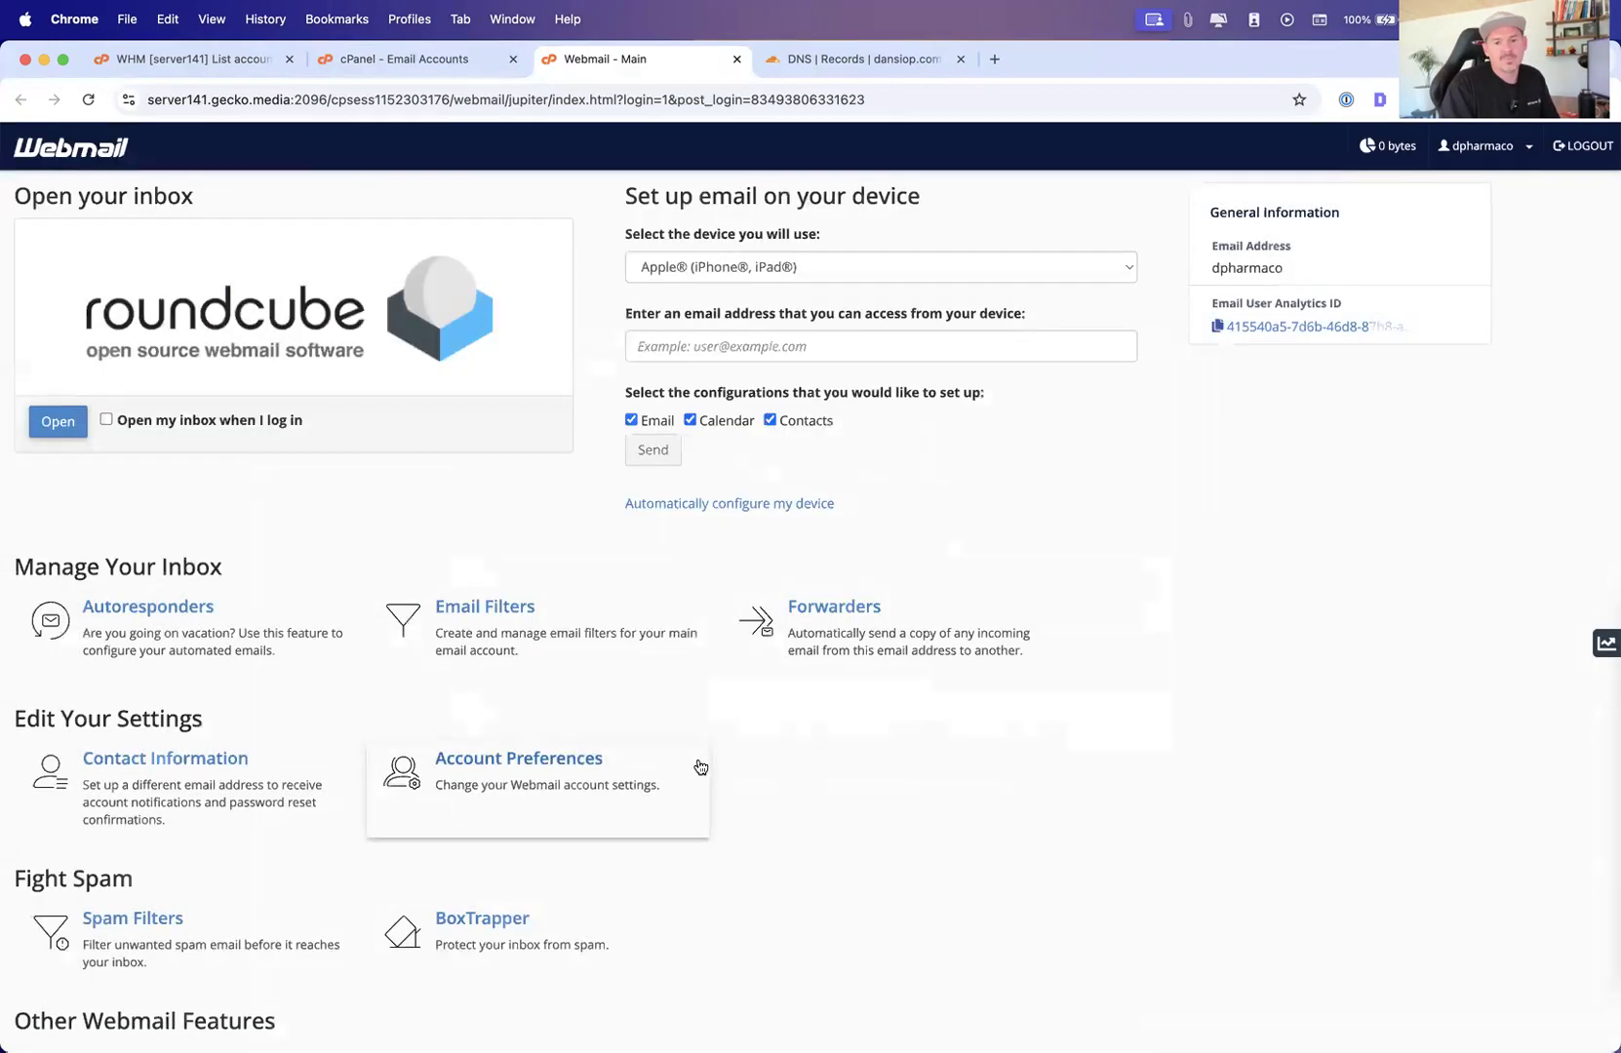
left_click(400, 300)
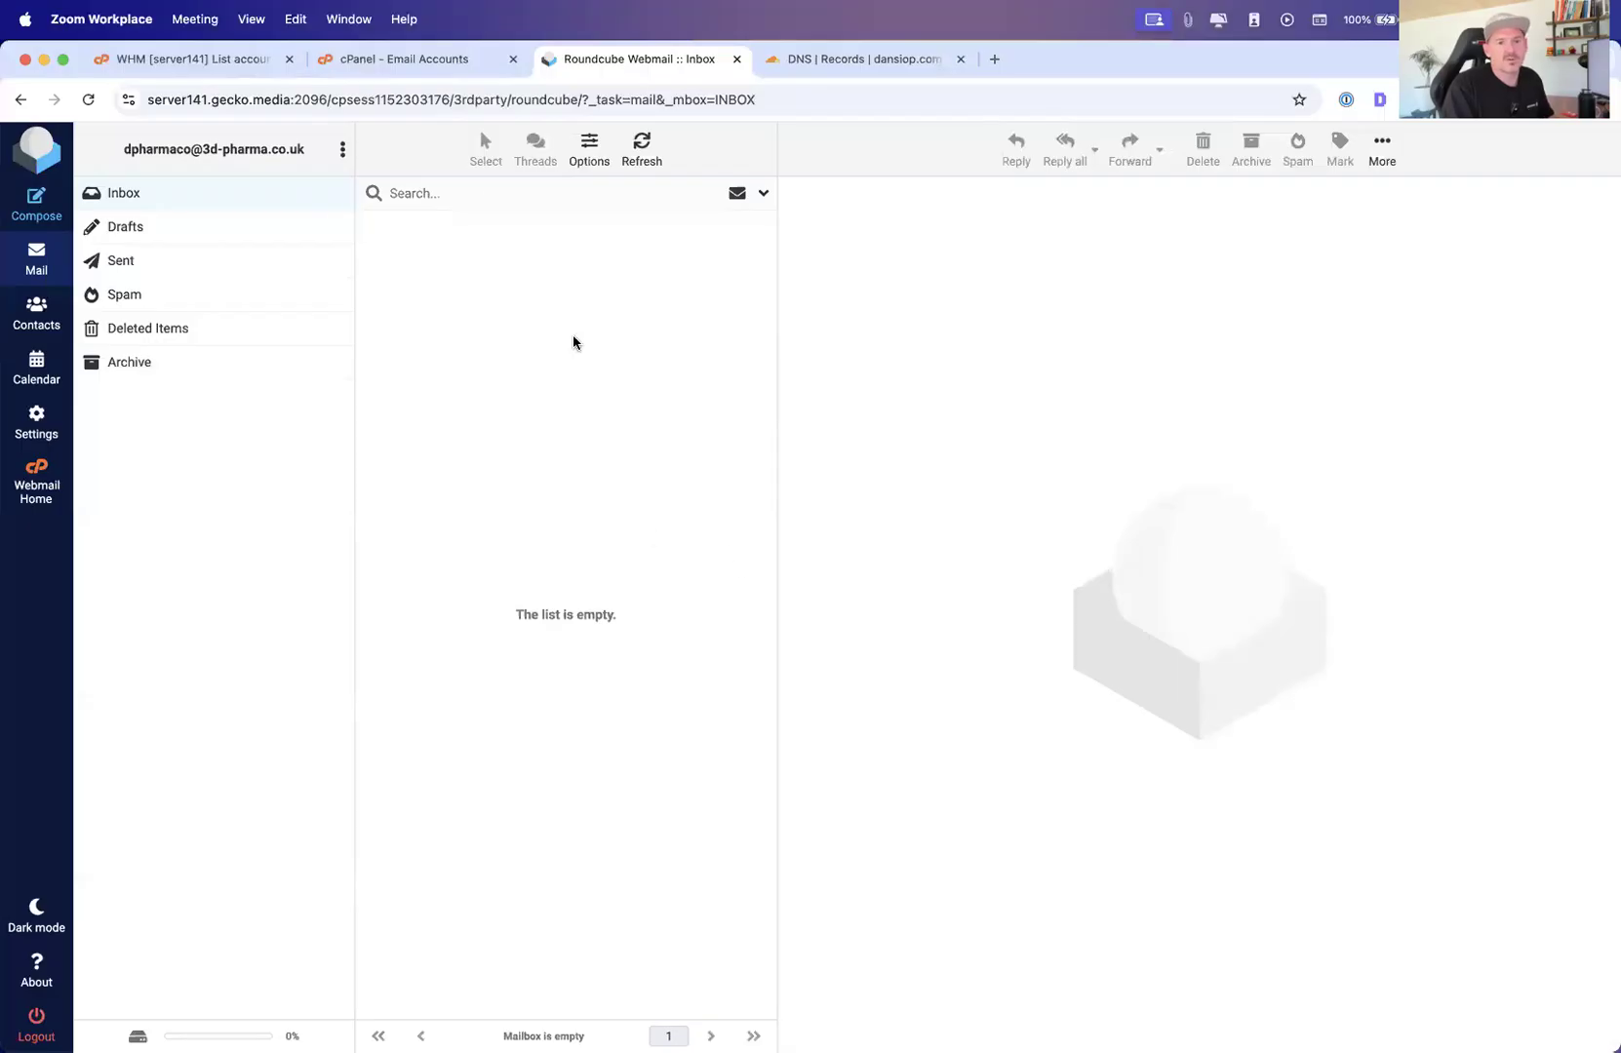
Review the Default Address options for 3d-pharma.co.uk, including the advanced options, then return to the tools overview
left_click(449, 59)
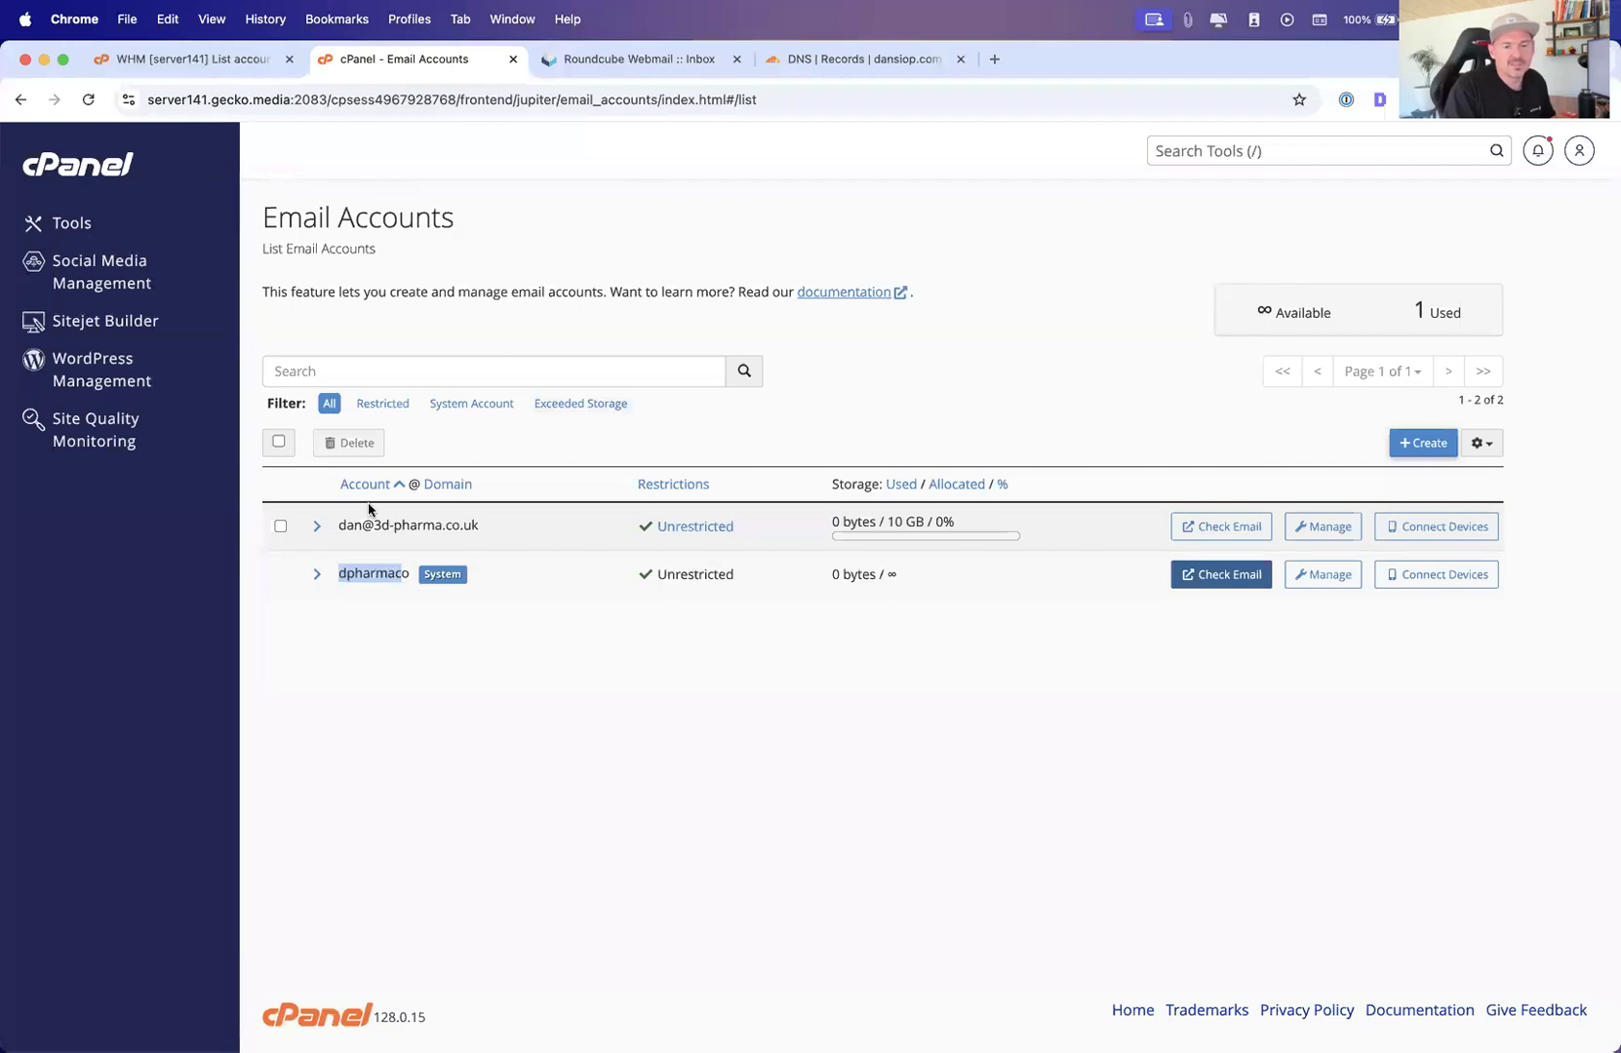
left_click(78, 233)
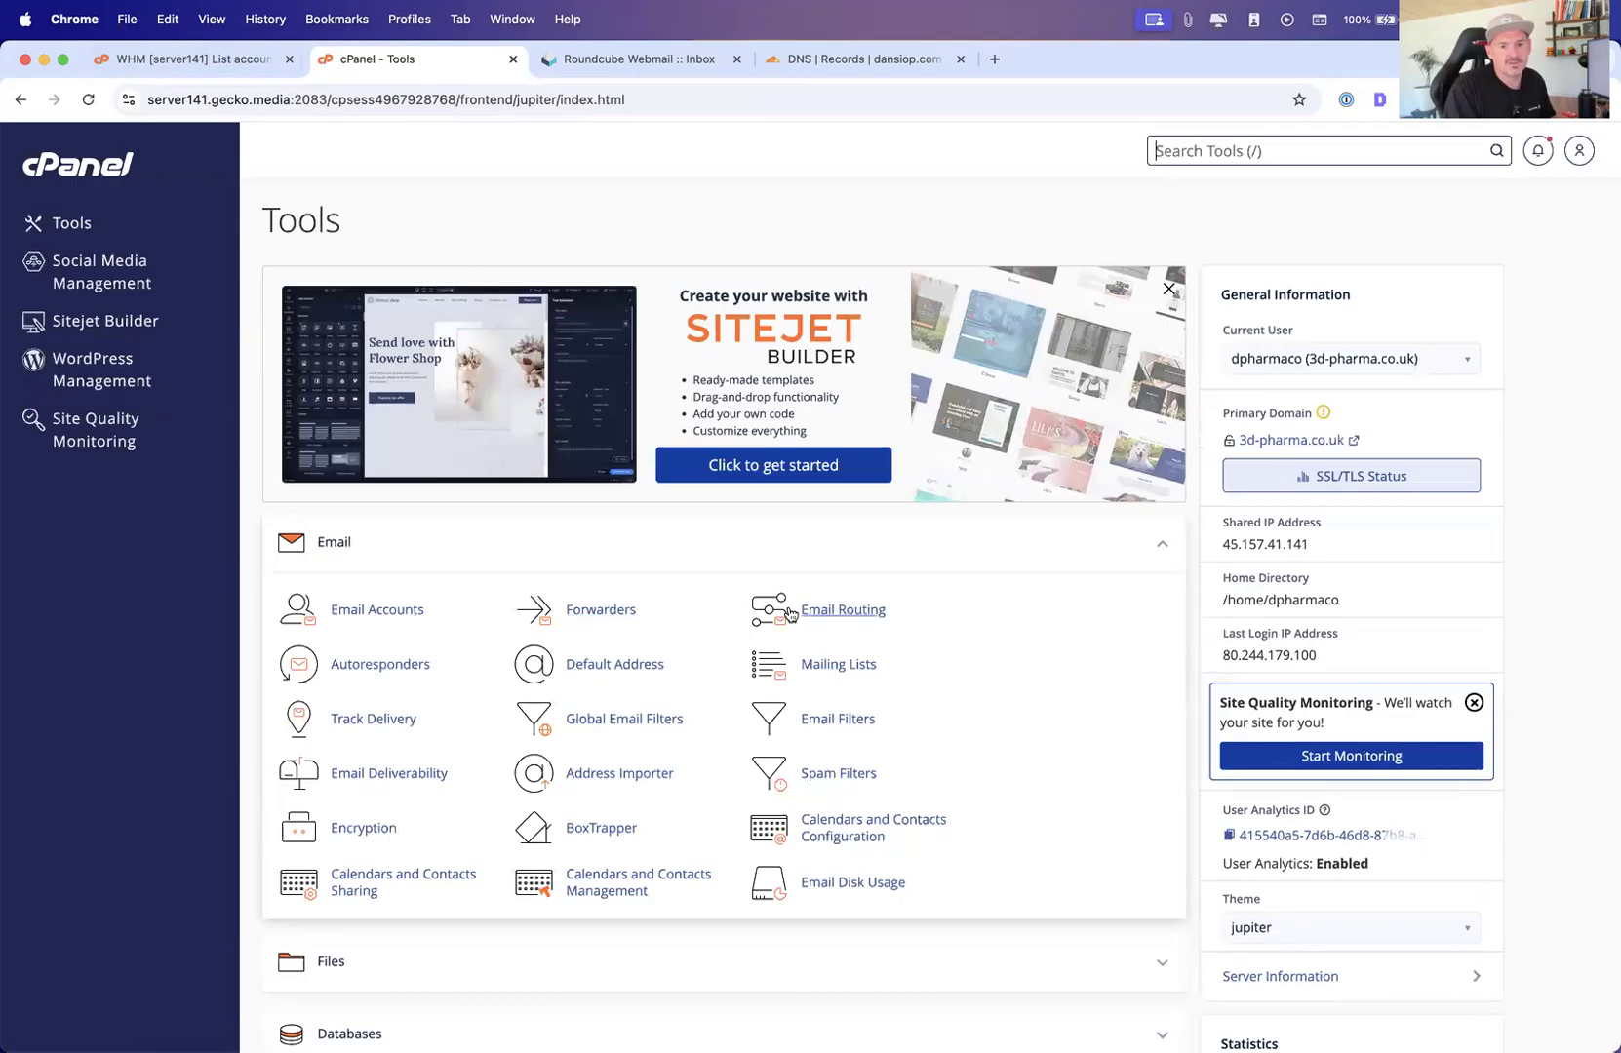
left_click(602, 673)
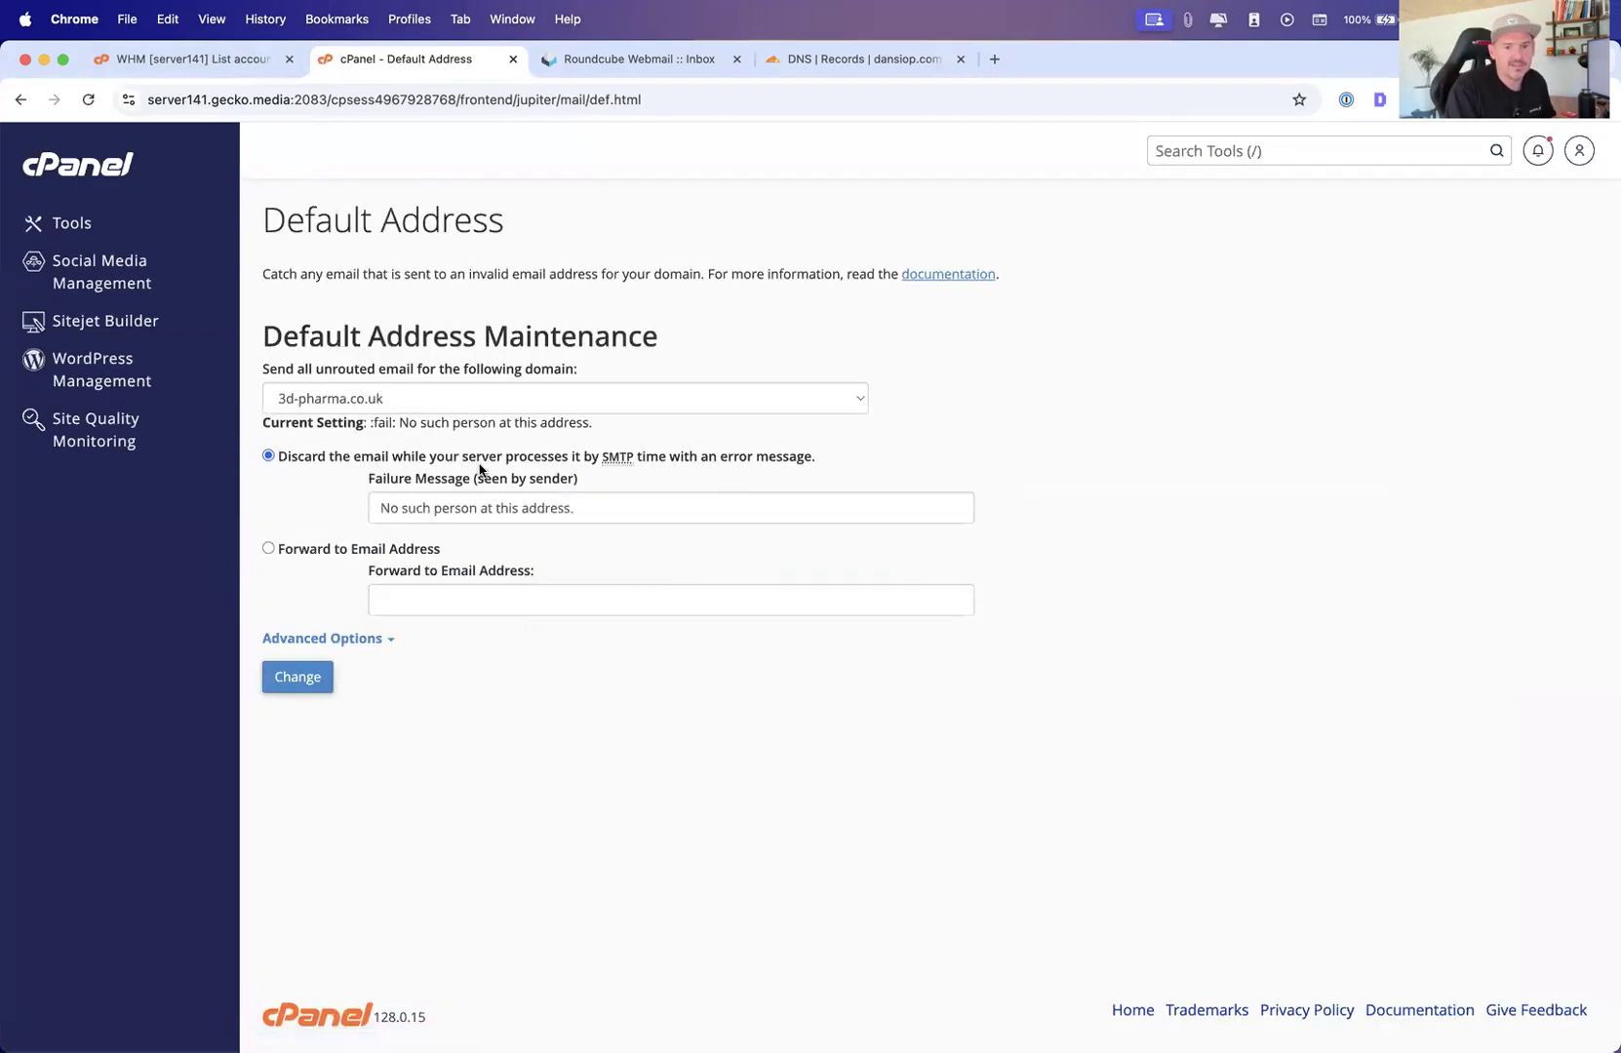
left_click(501, 516)
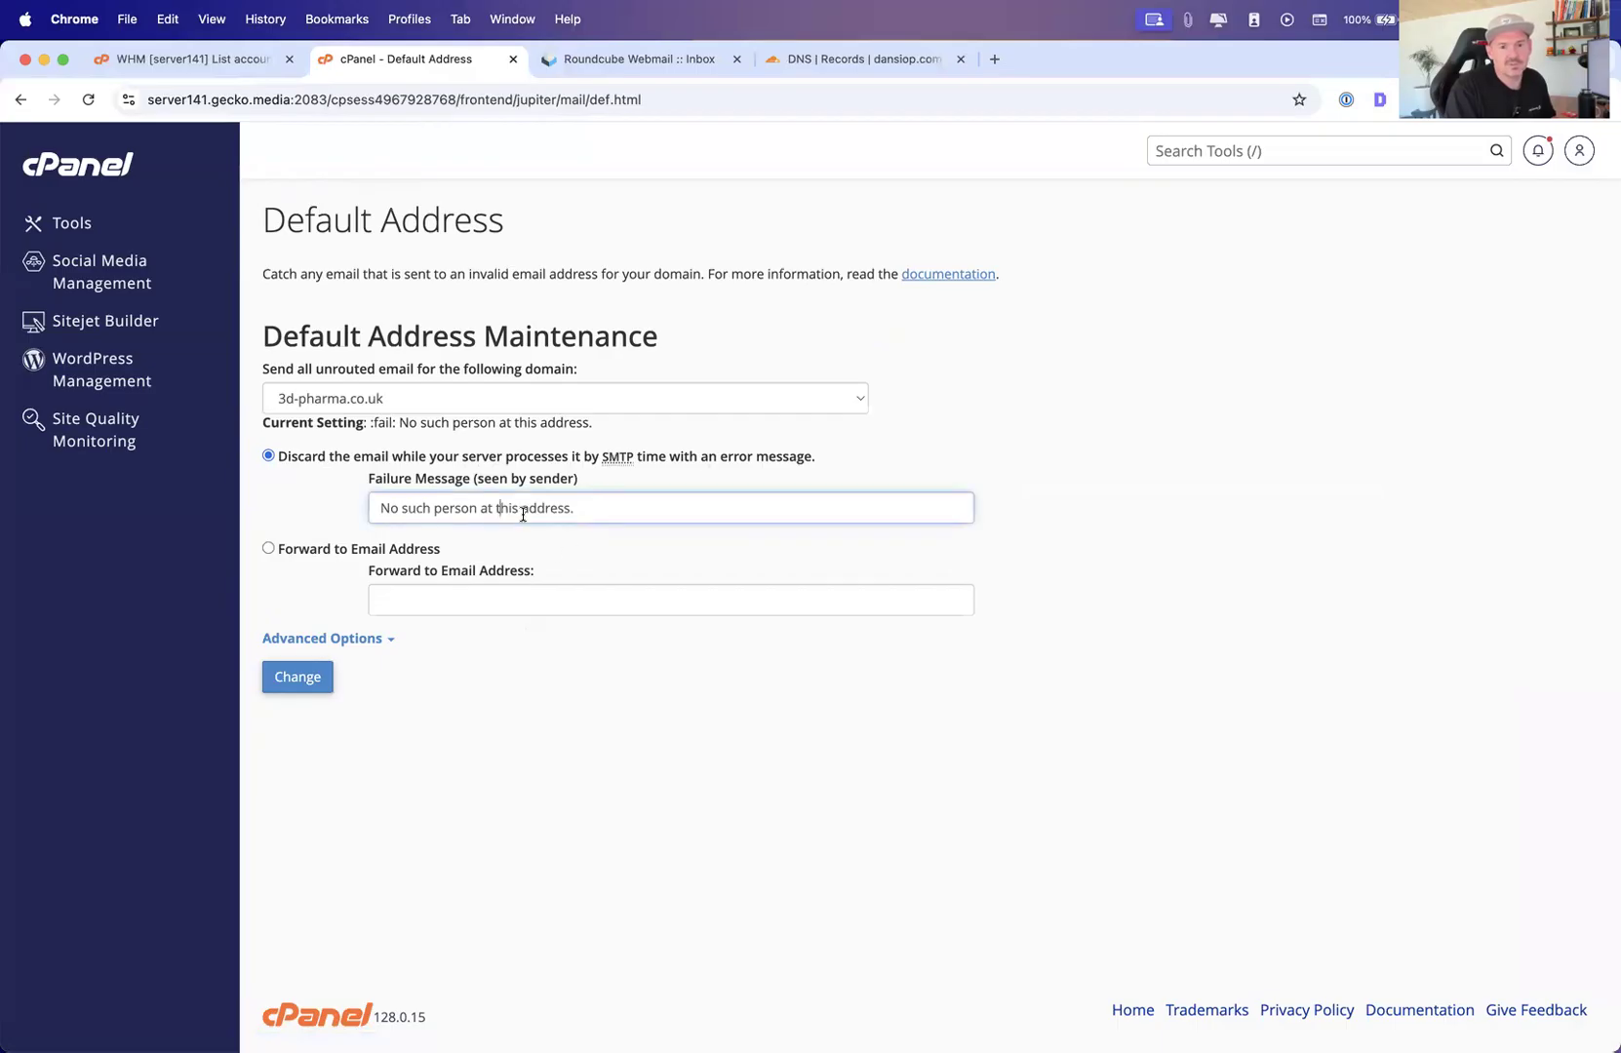
left_click(343, 640)
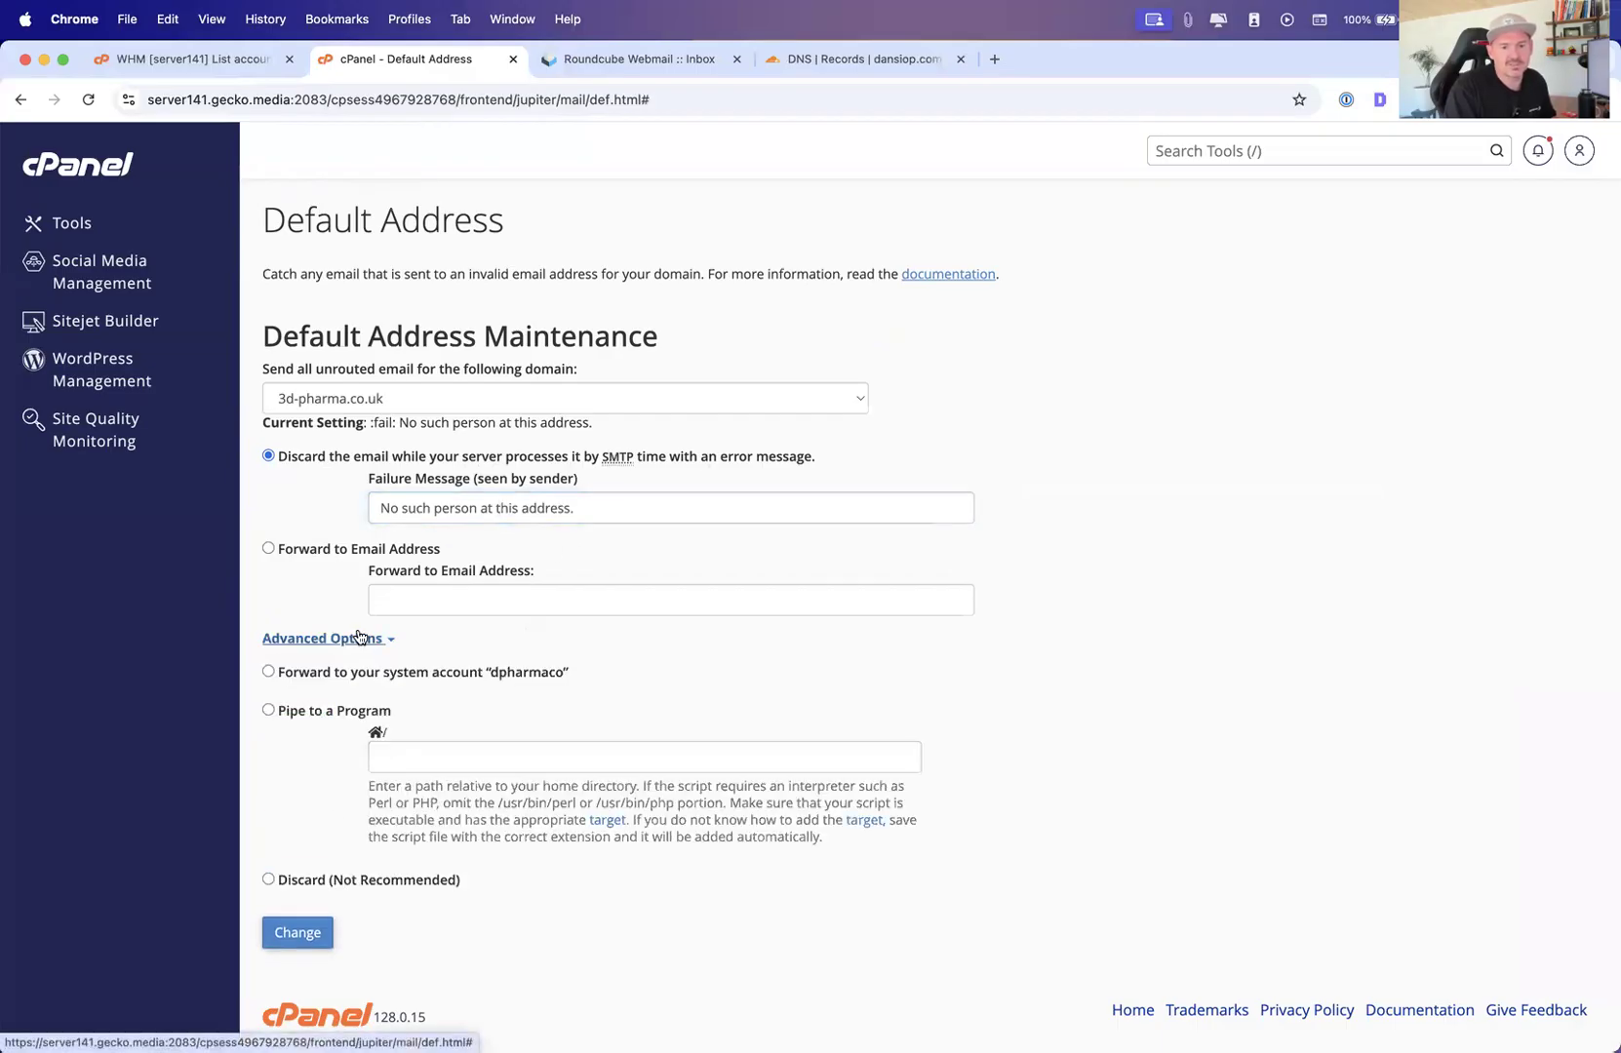
left_click(344, 640)
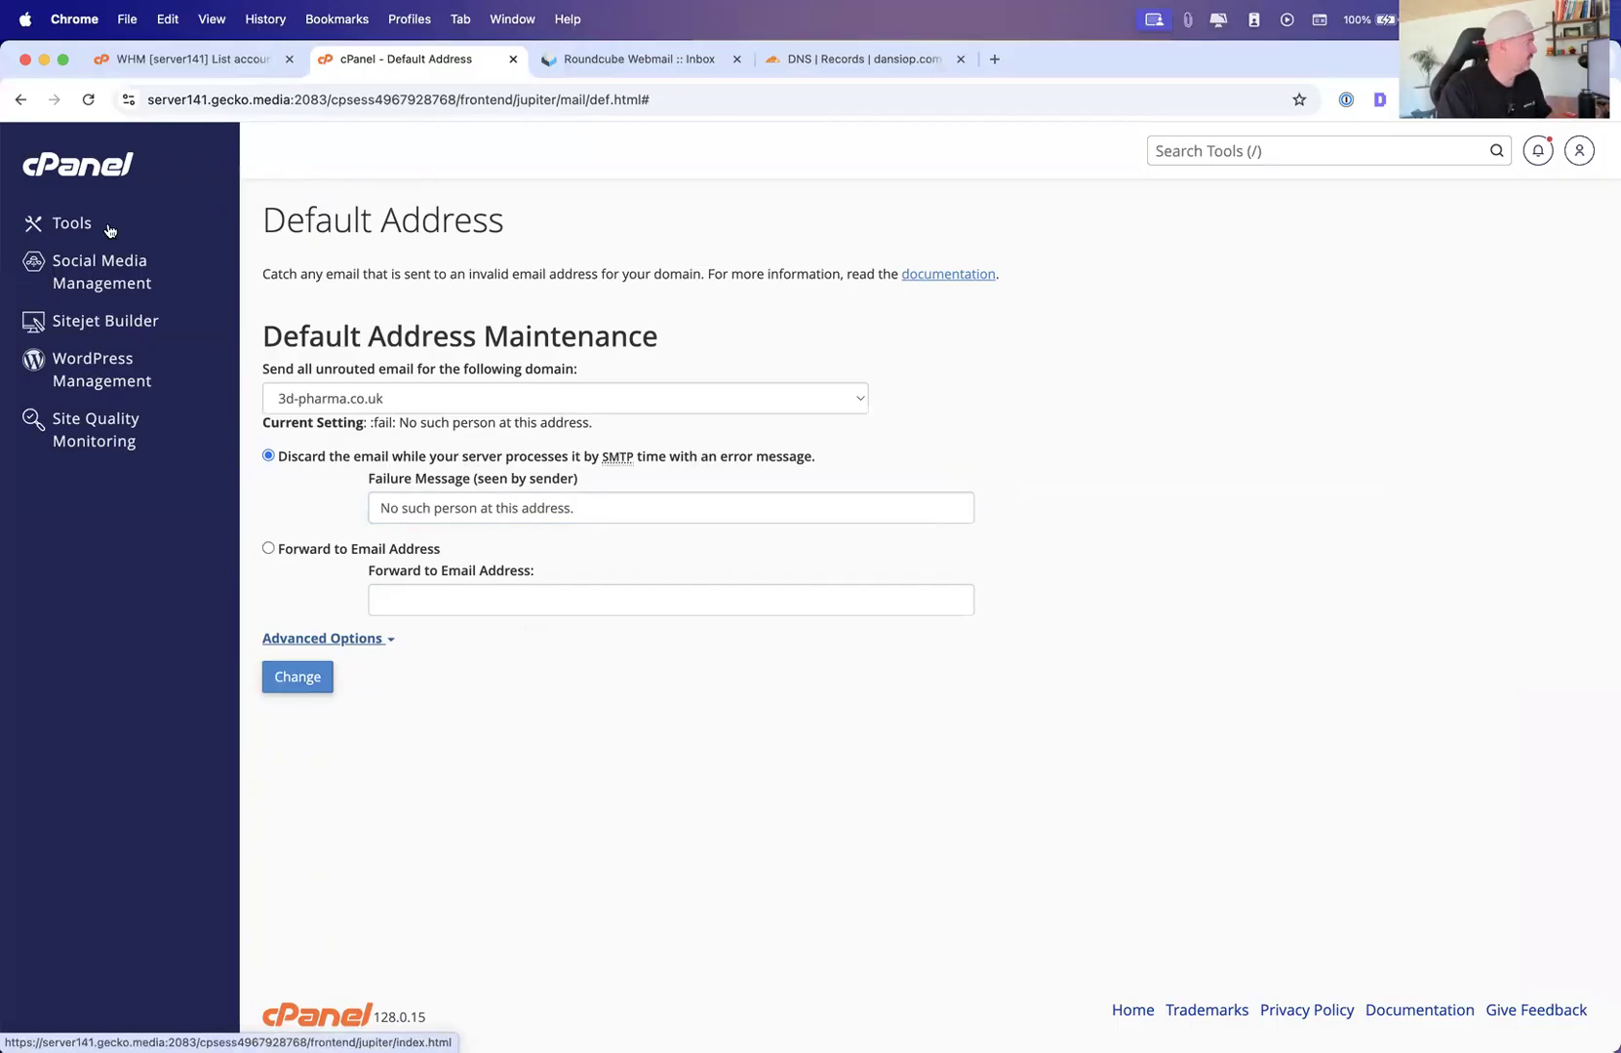
left_click(70, 227)
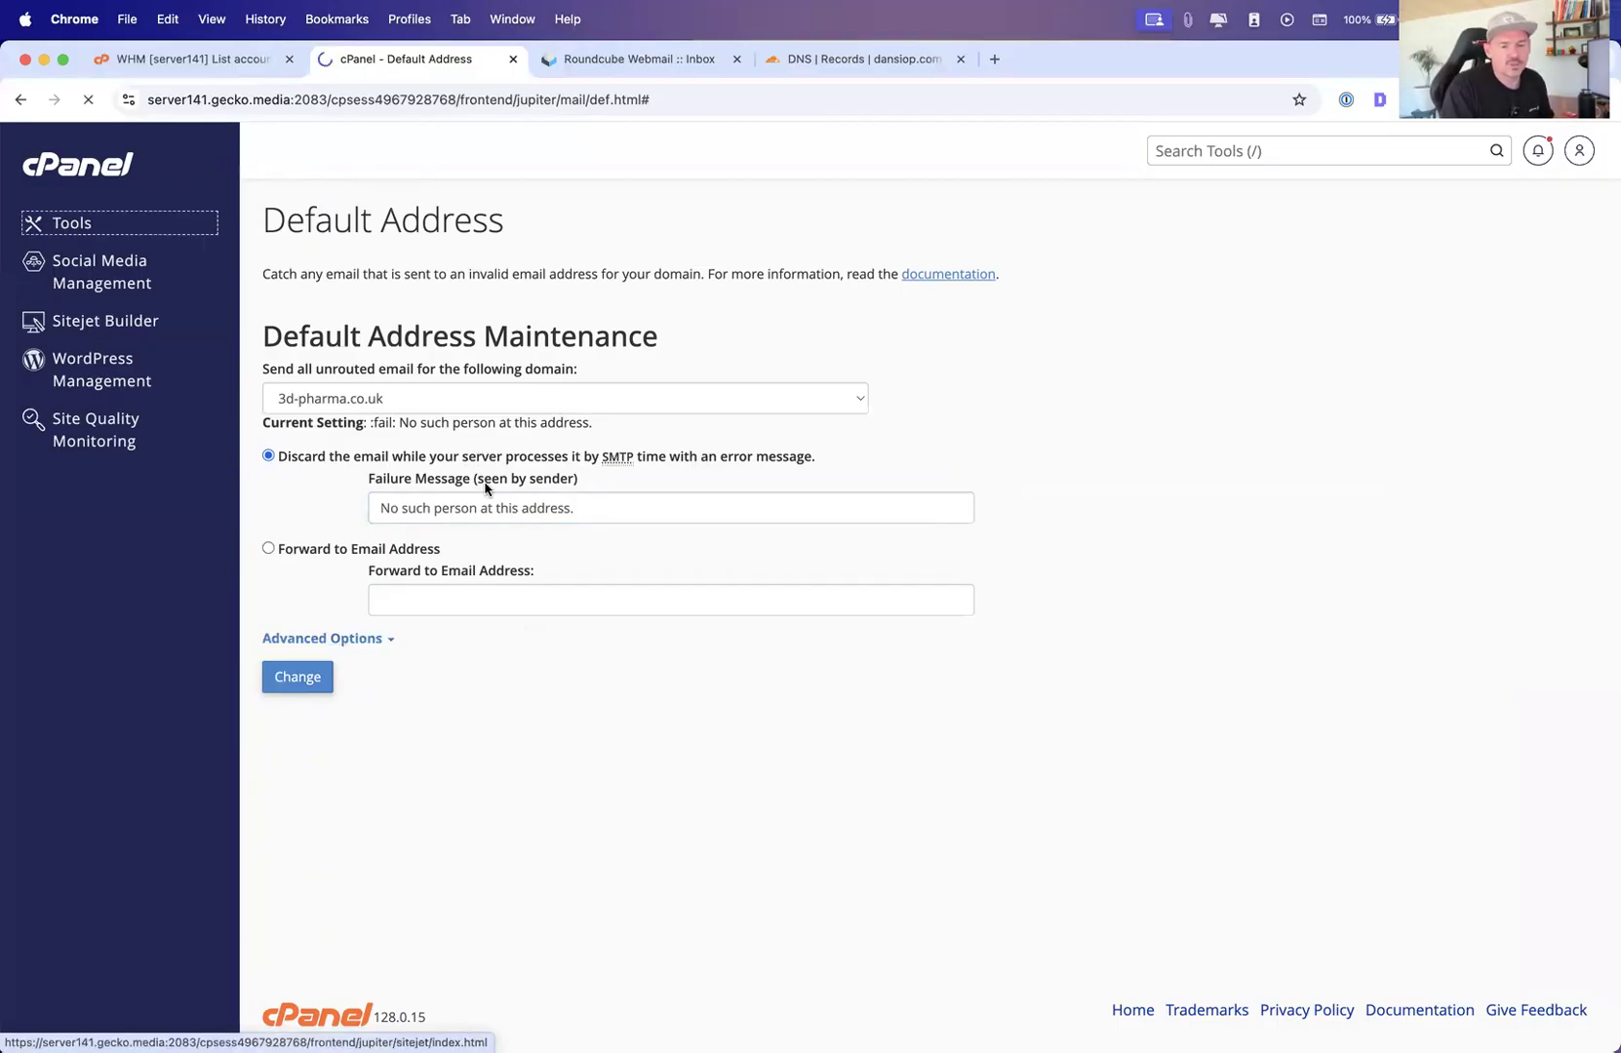
Open Track Delivery and focus the recipient email field
scroll(605, 583, "down", 1)
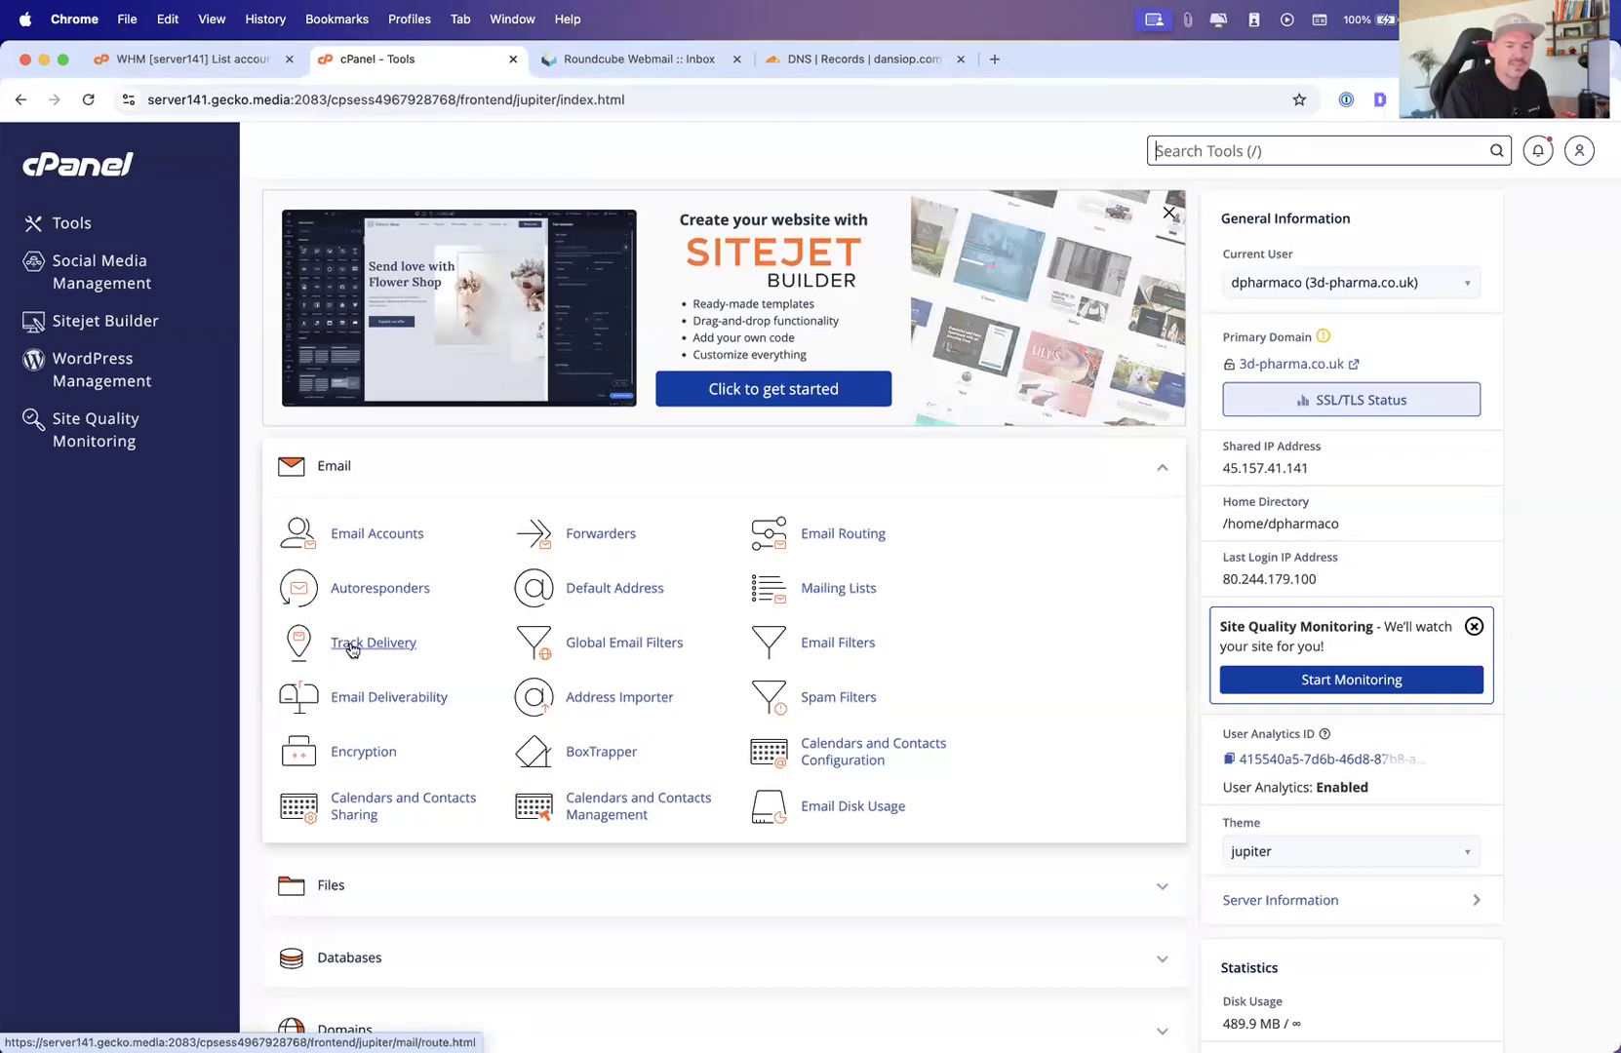
left_click(392, 652)
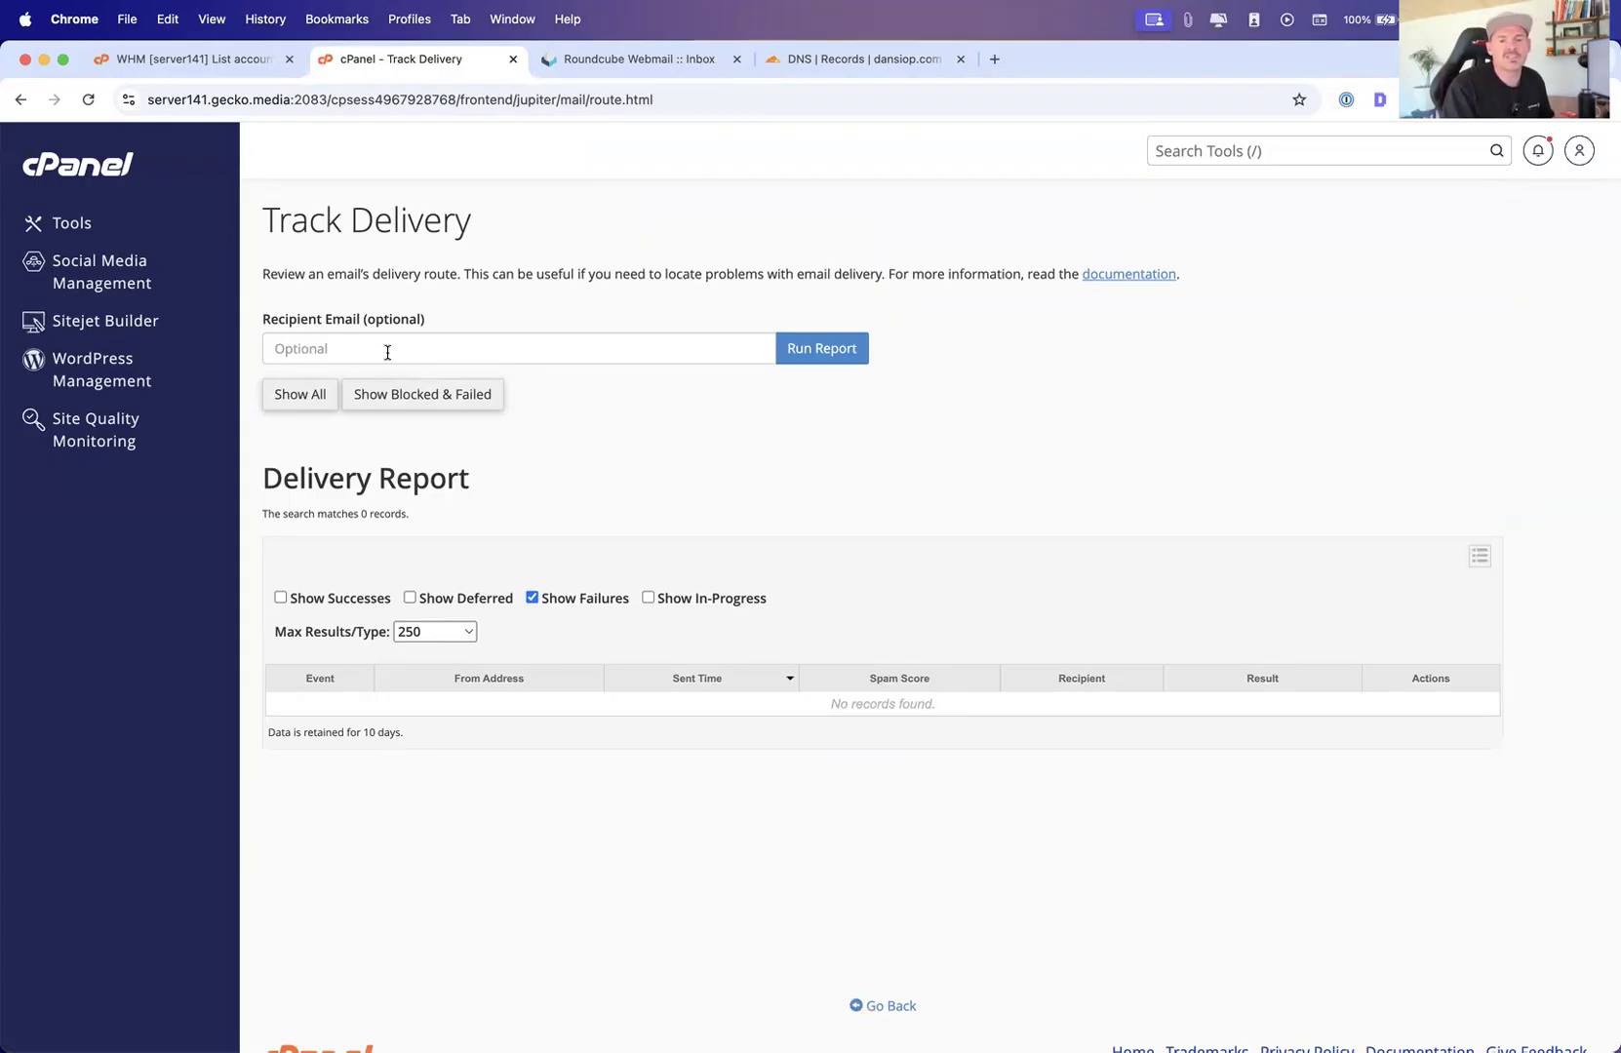
left_click(352, 348)
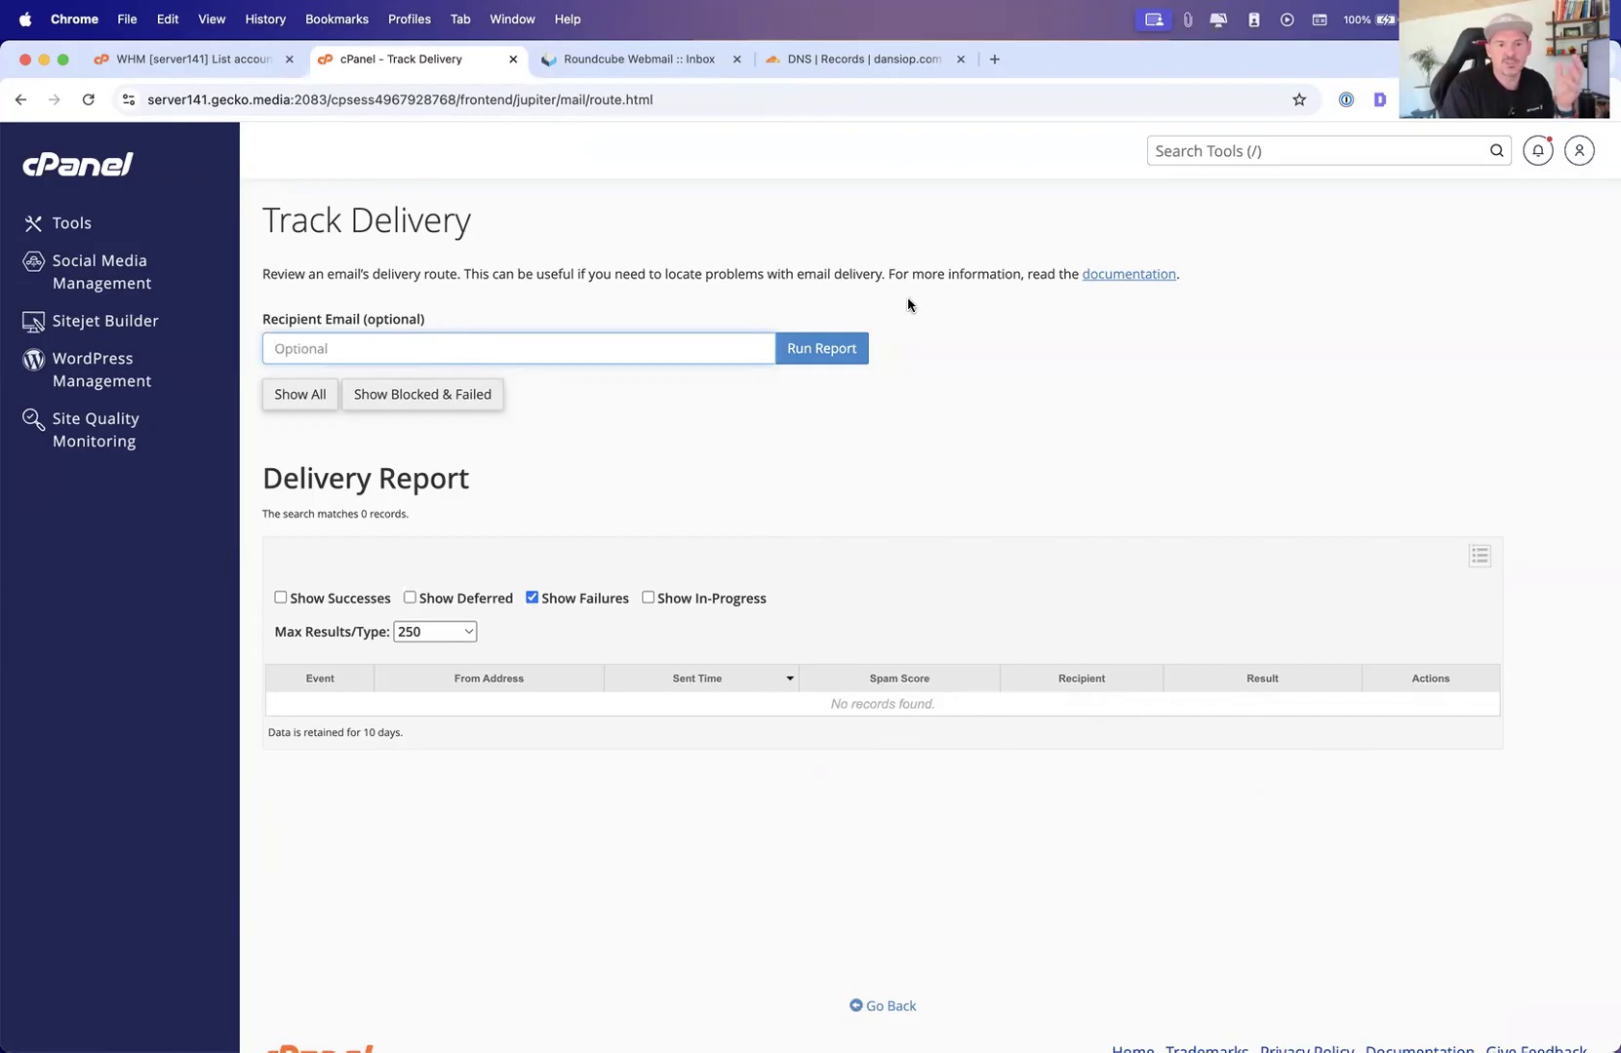
Close the cPanel tab and switch back to the WHM account list
left_click(513, 59)
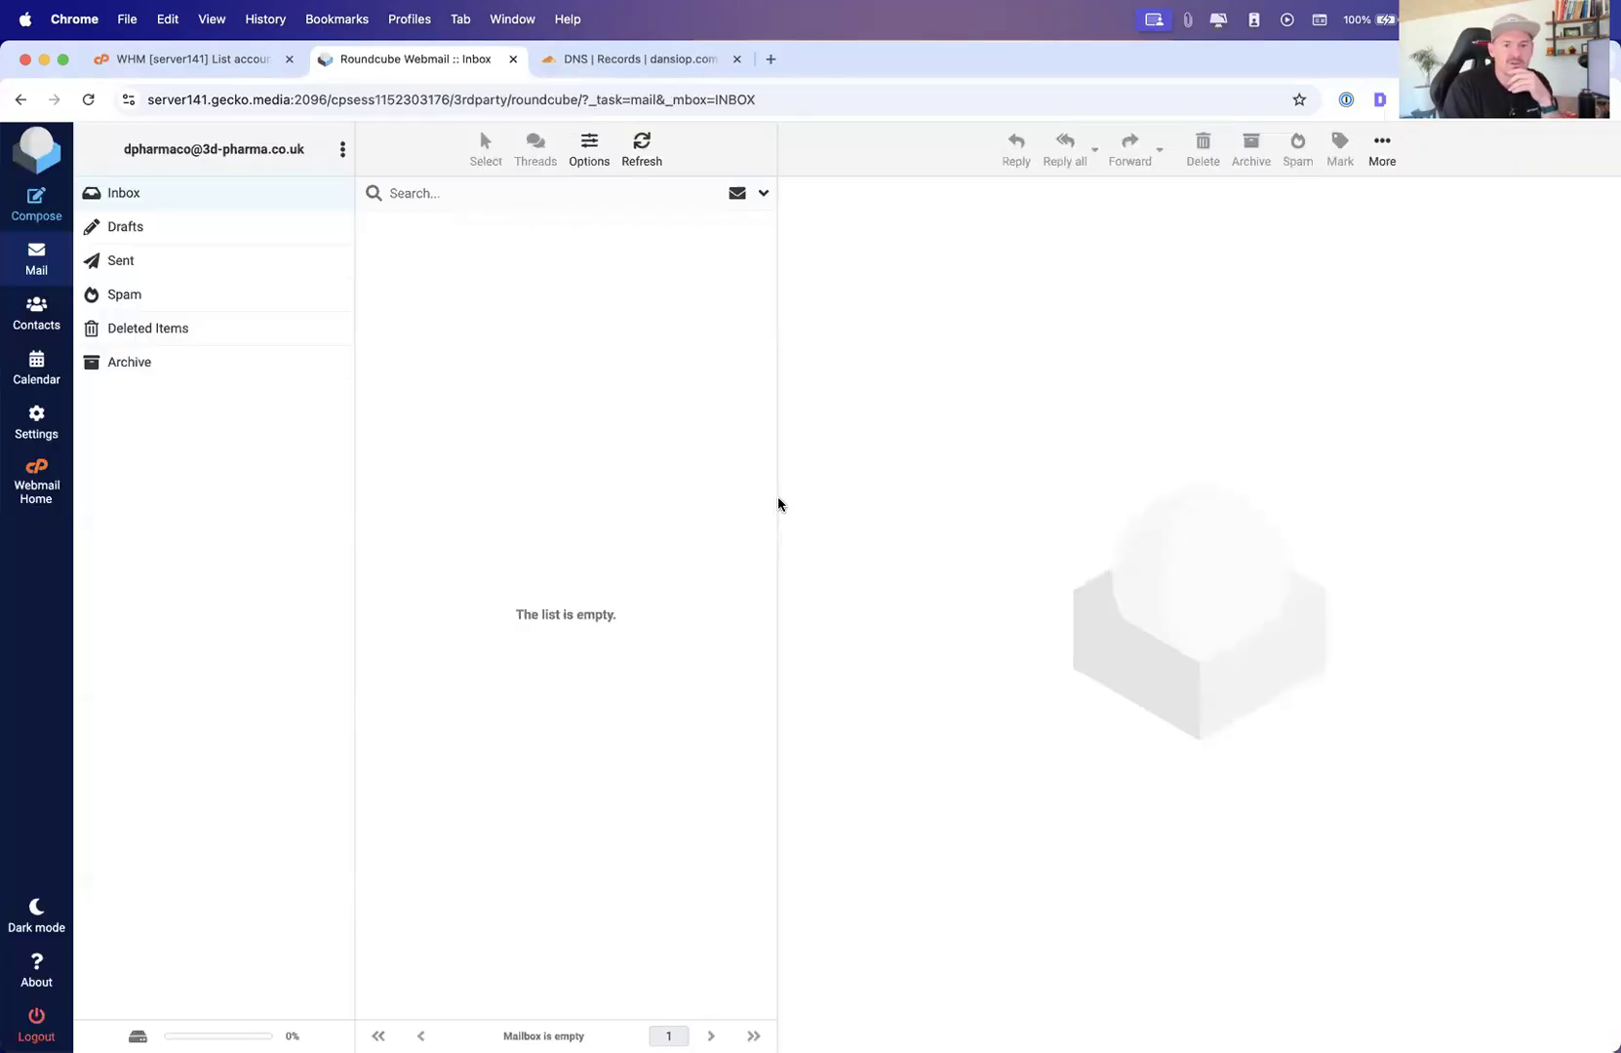
left_click(211, 18)
left_click(224, 51)
left_click(283, 64)
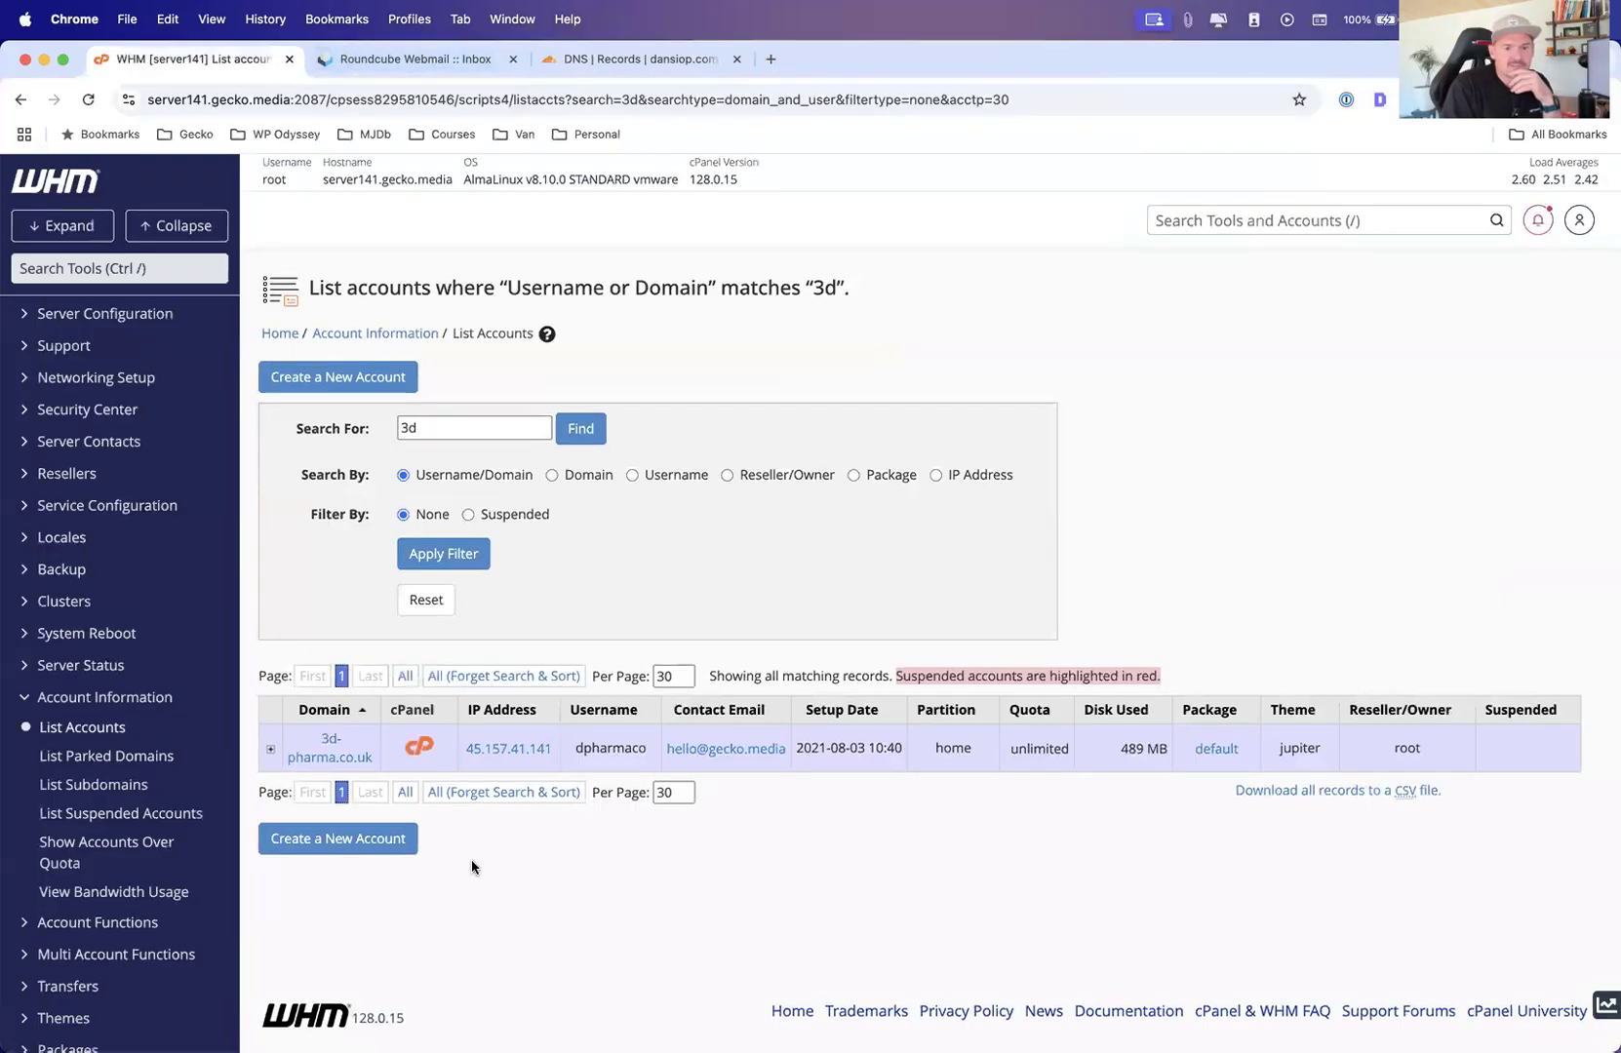
Open cPanel for the 3d-pharma.co.uk account and go to the Email Filters tool
left_click(422, 749)
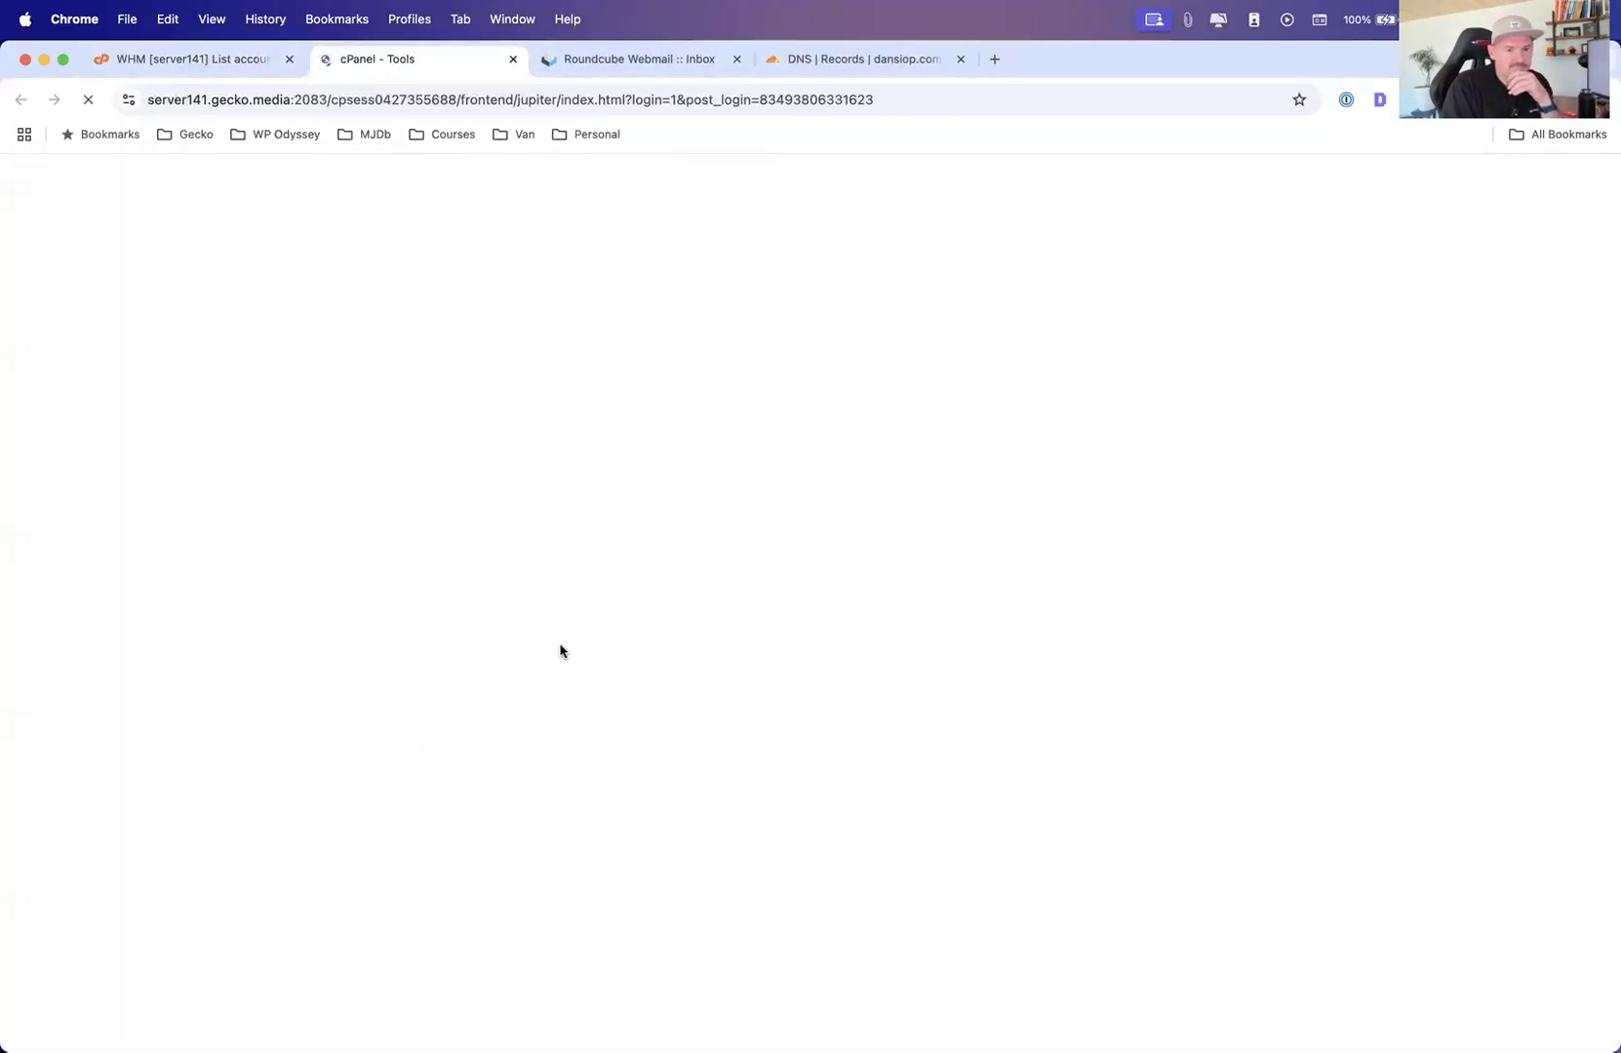
scroll(561, 648, "down", 5)
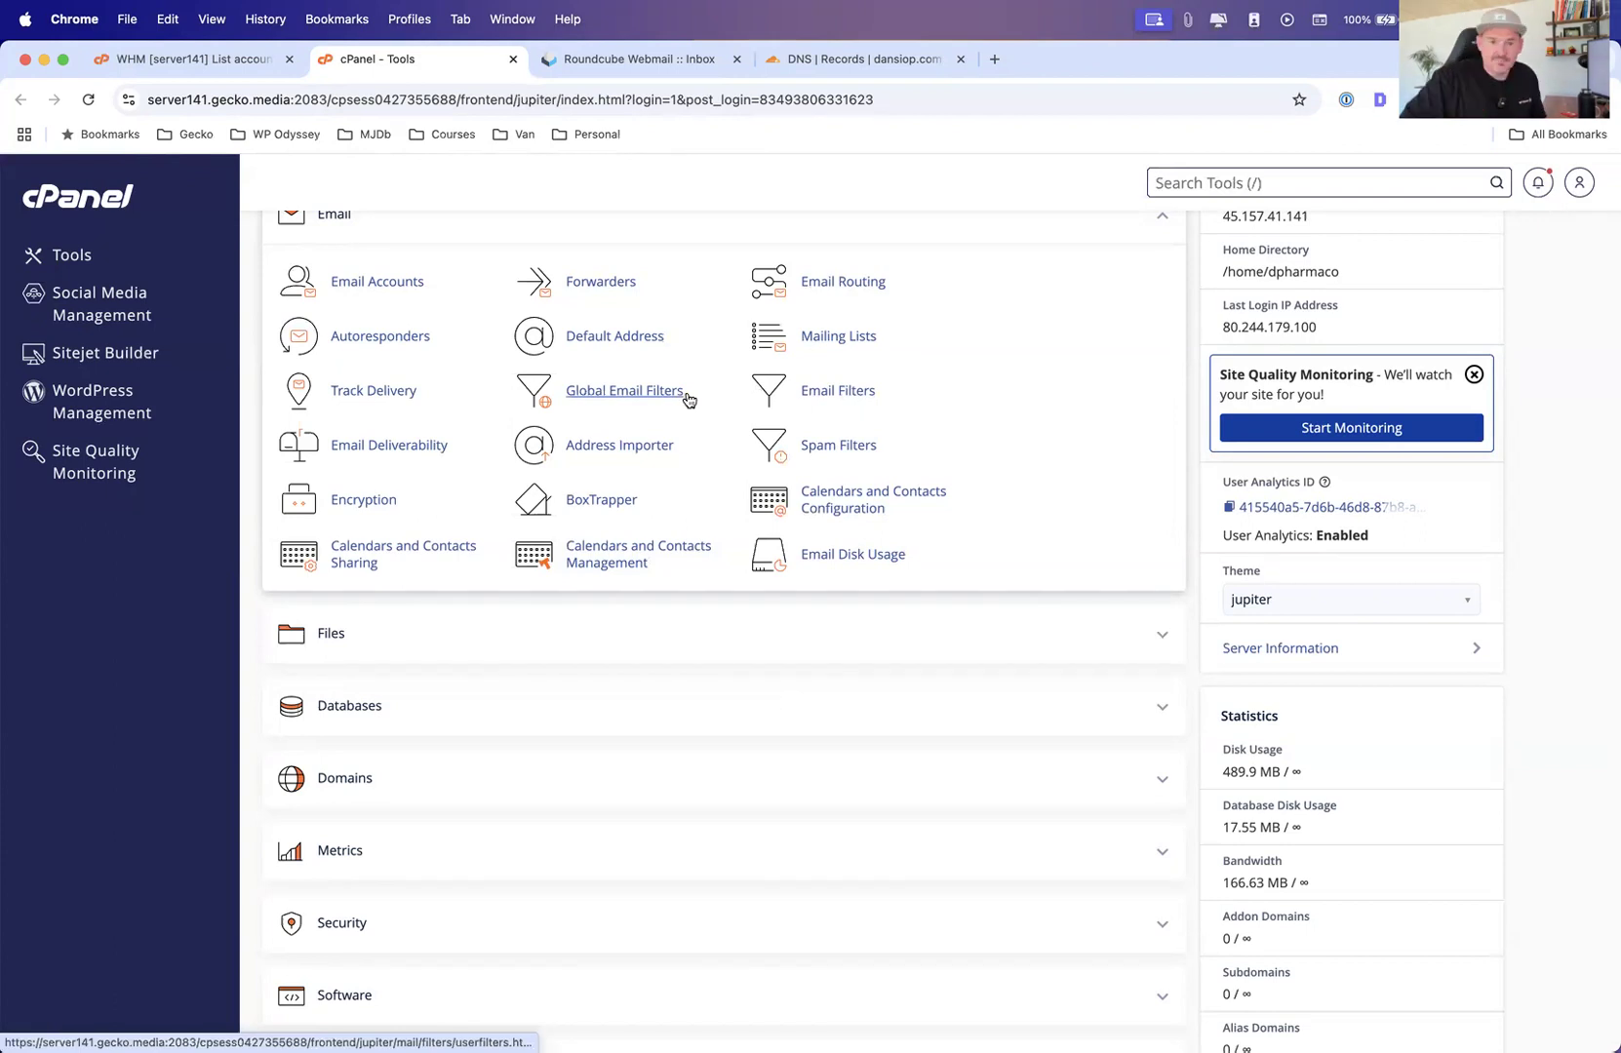
key("/")
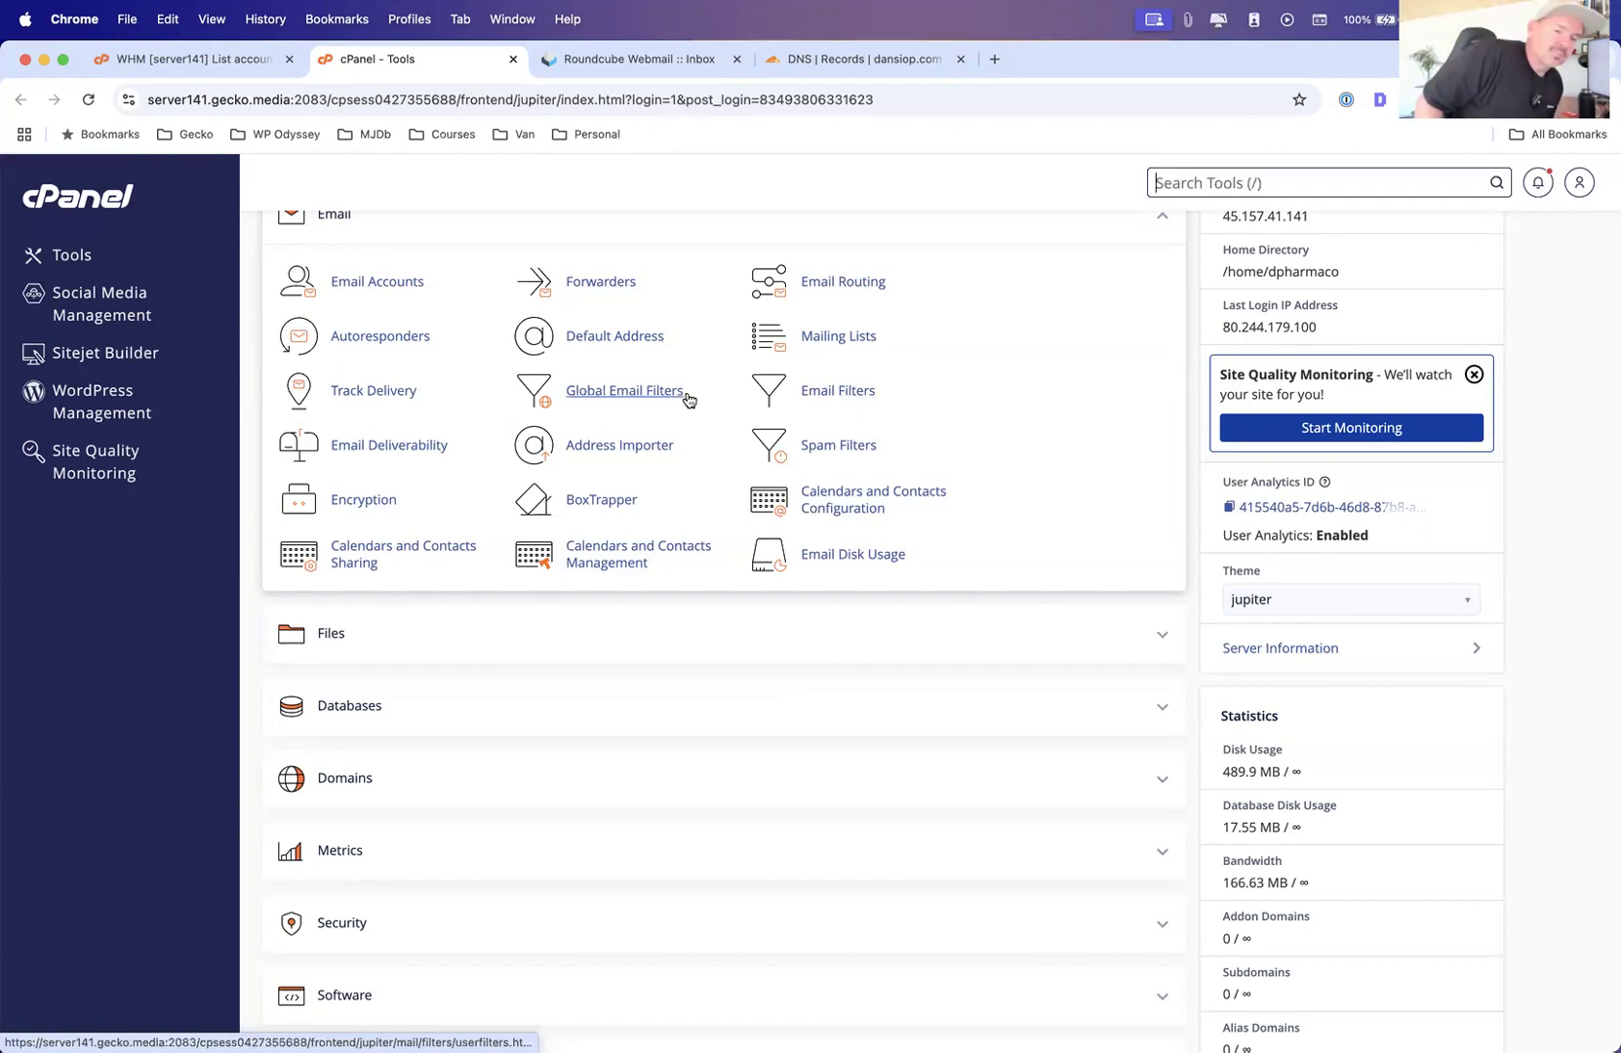
left_click(825, 393)
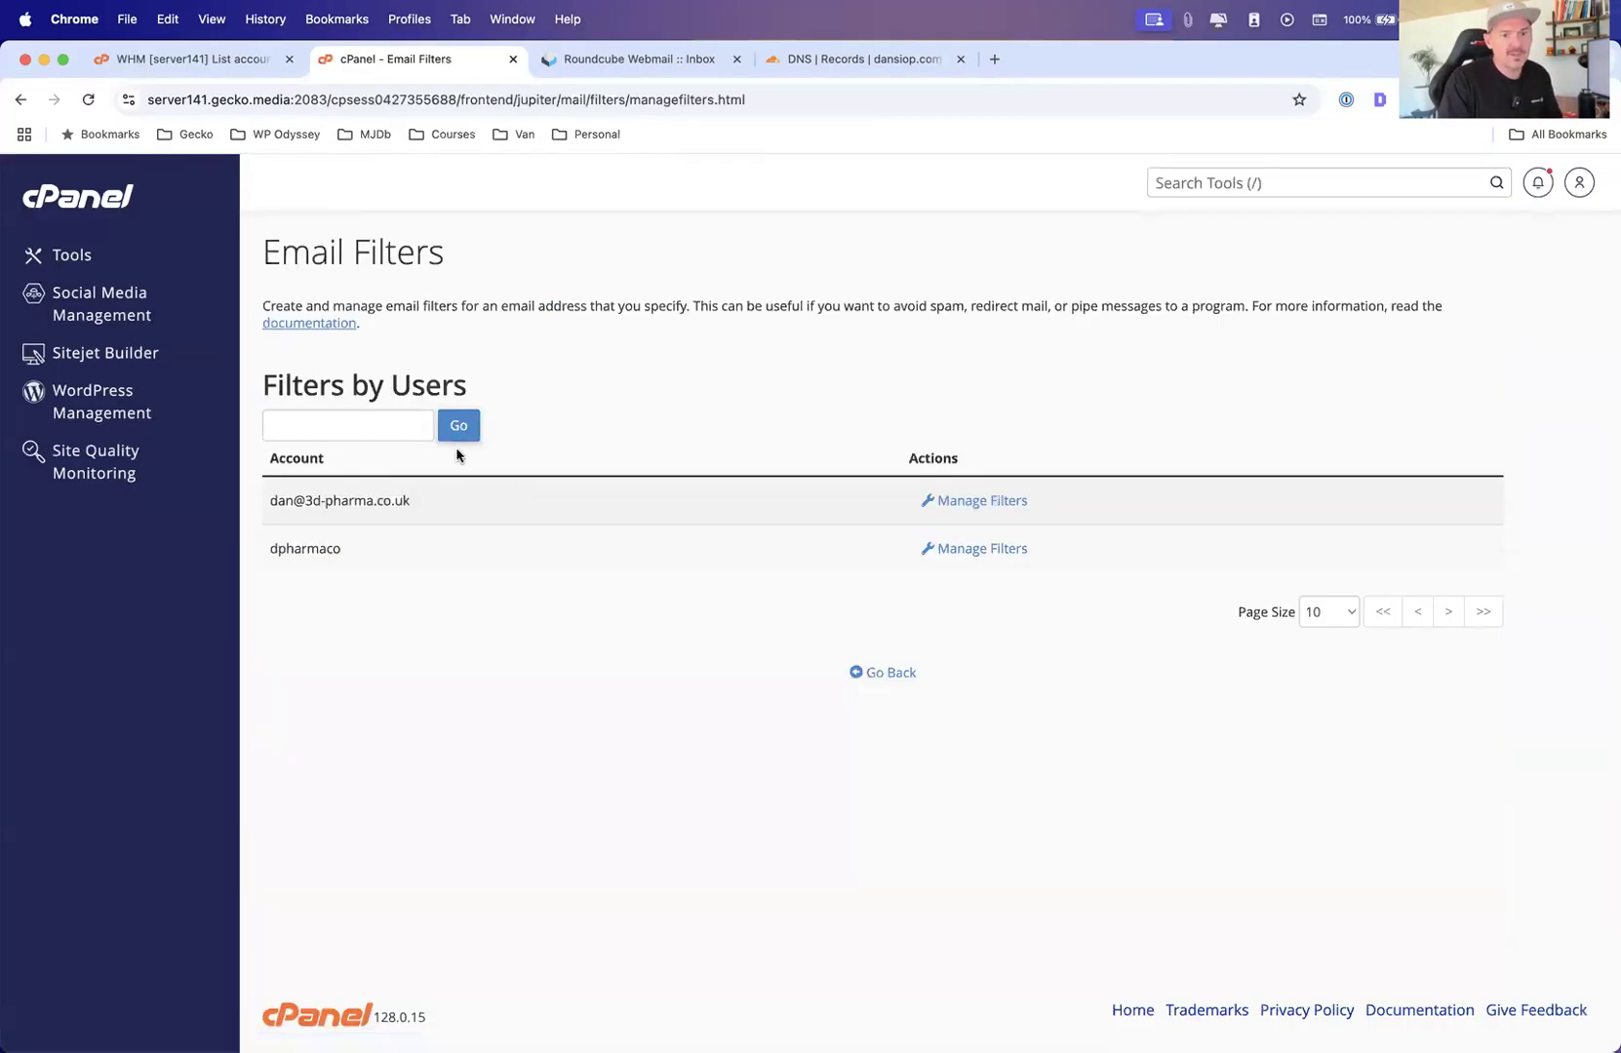
left_click(966, 503)
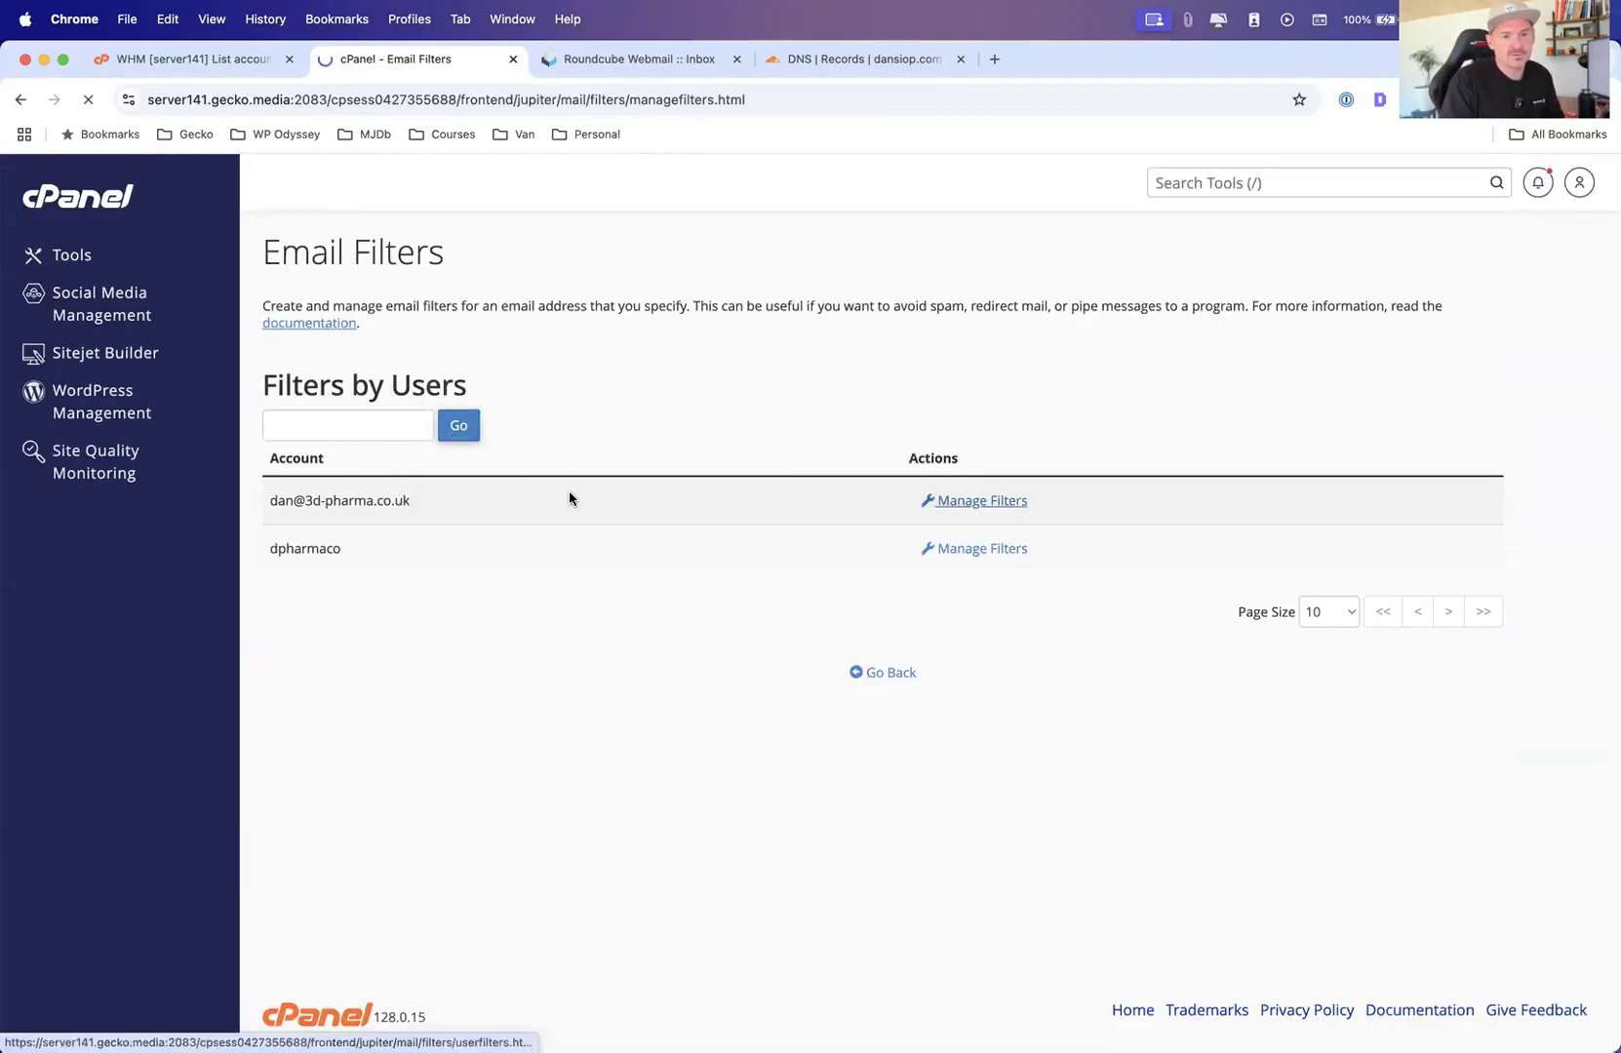
left_click(330, 440)
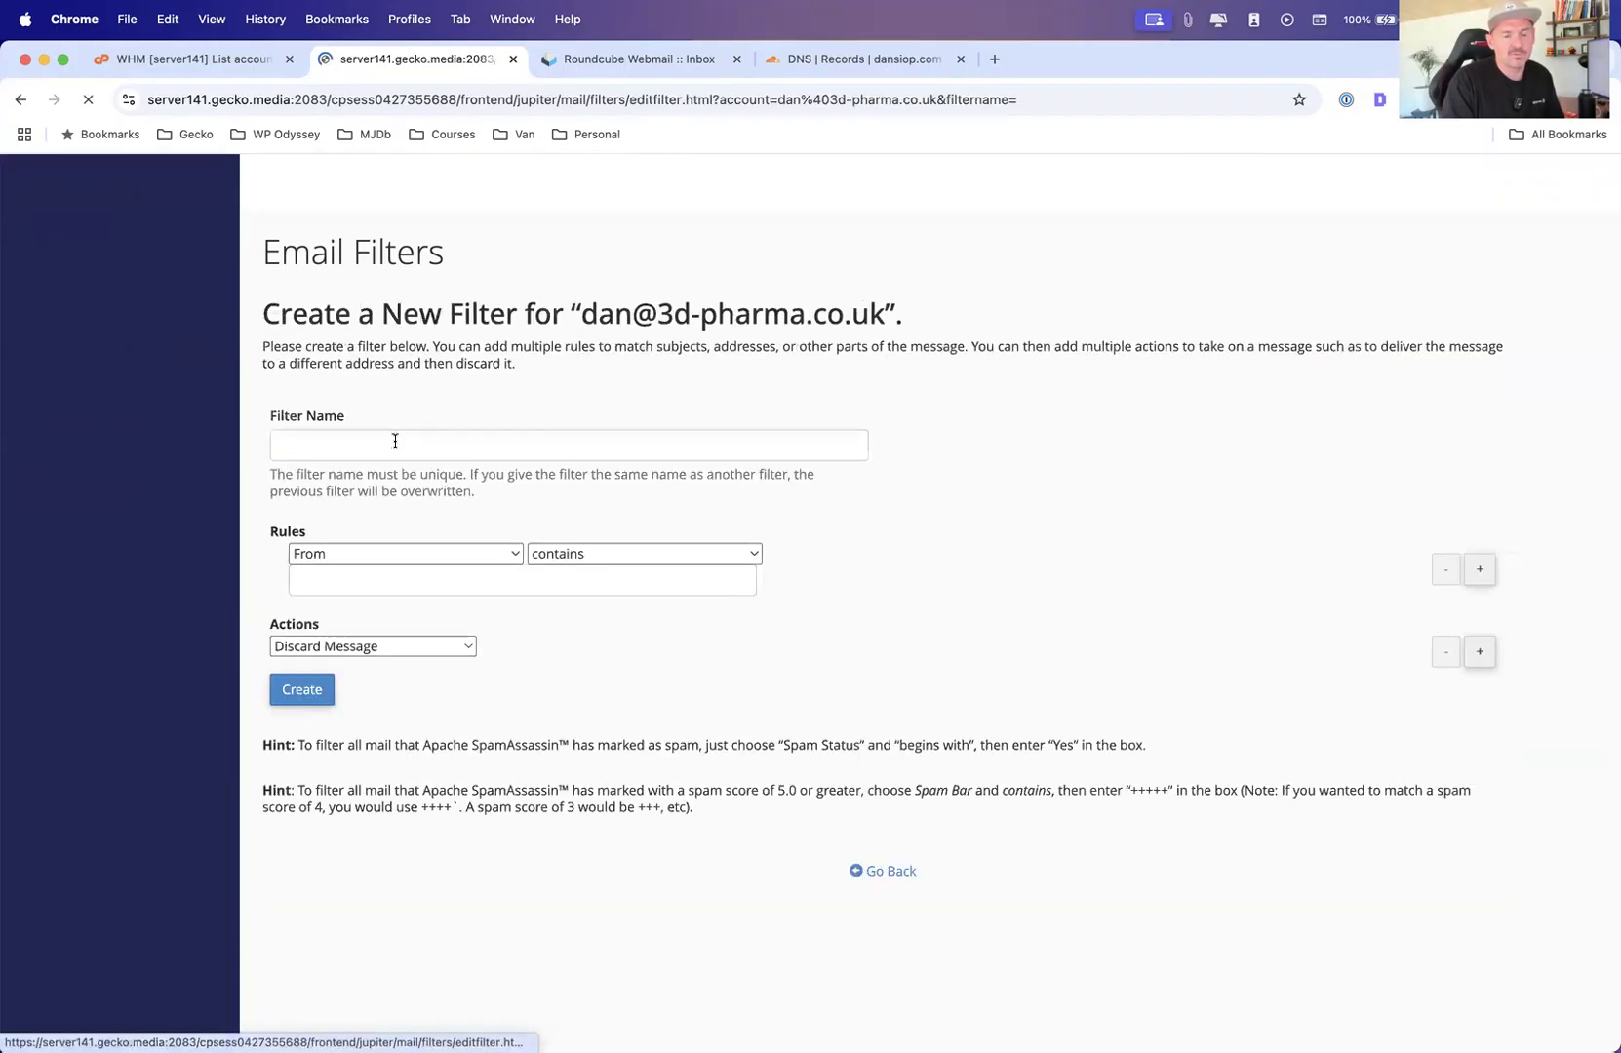
left_click(348, 557)
left_click(357, 573)
left_click(409, 582)
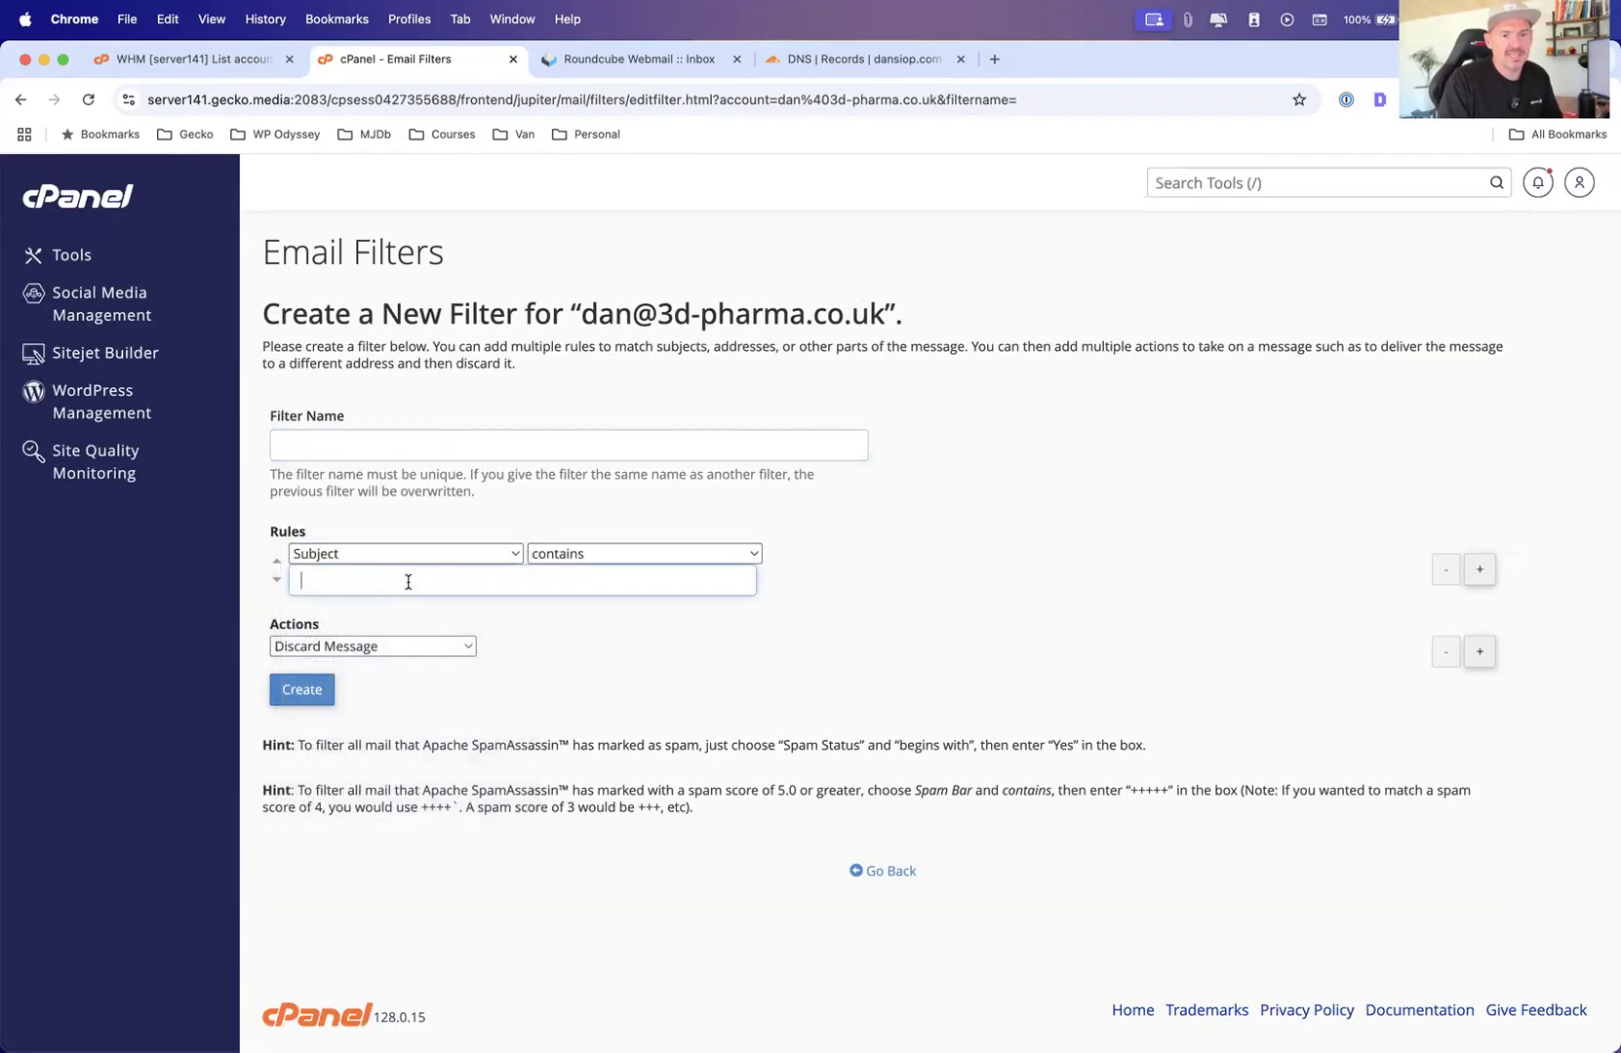
type("you idiot")
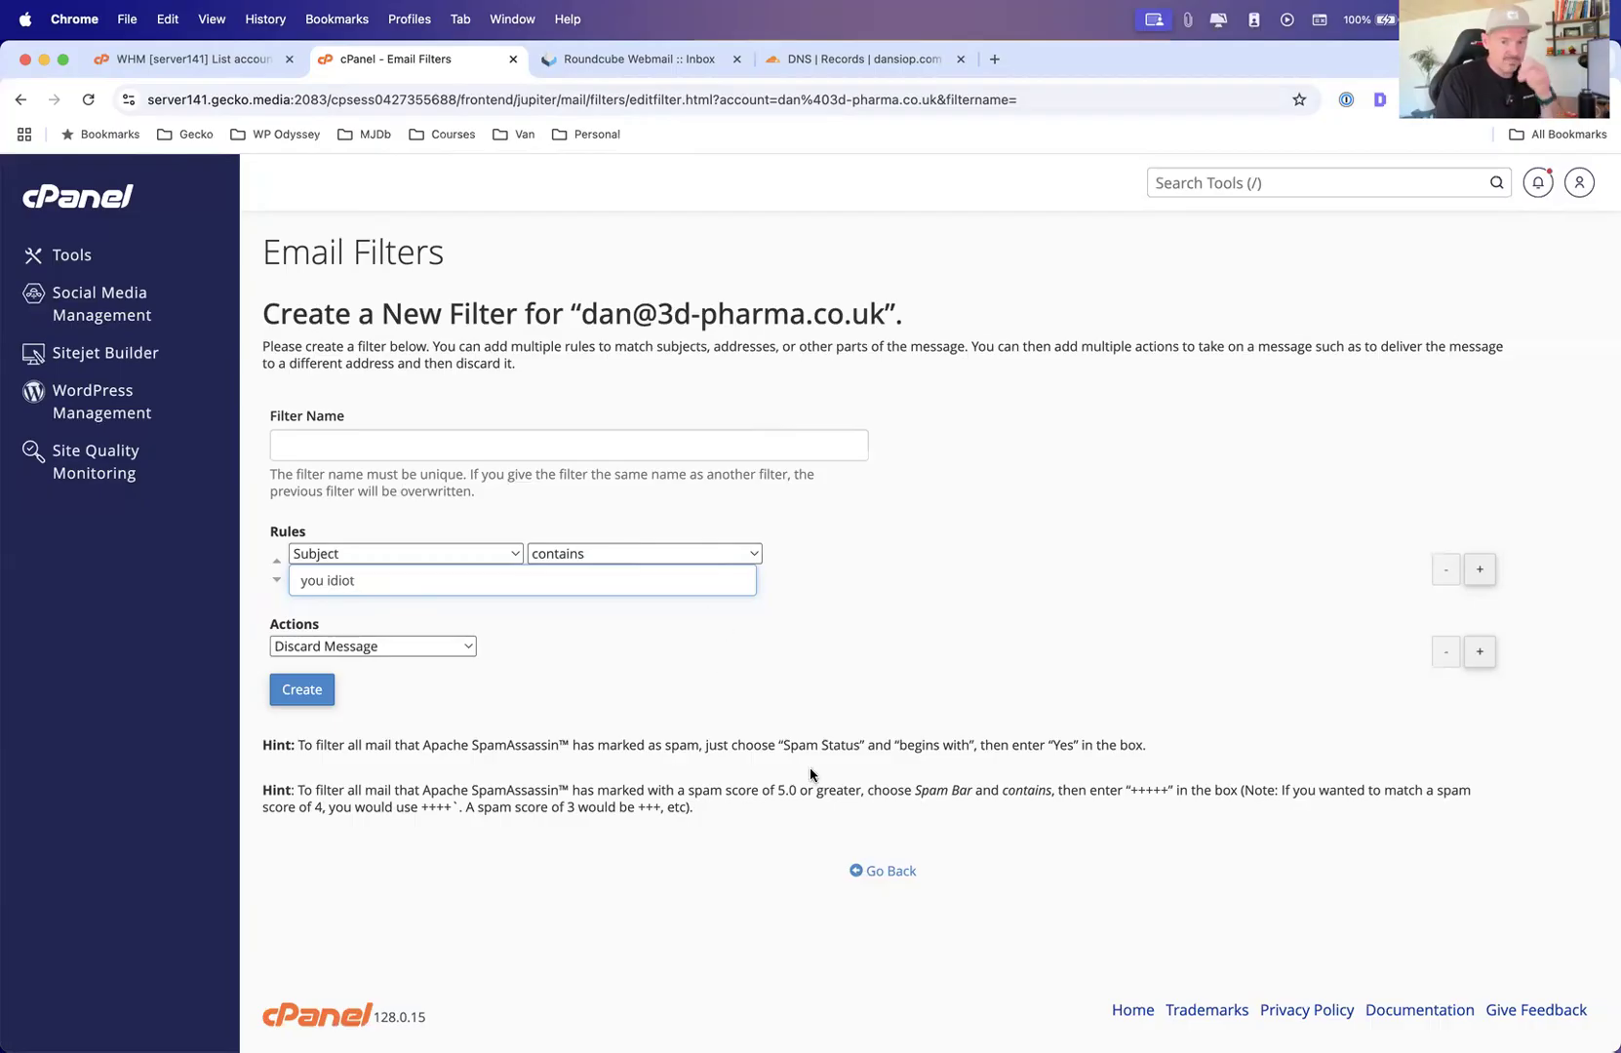
left_click(899, 875)
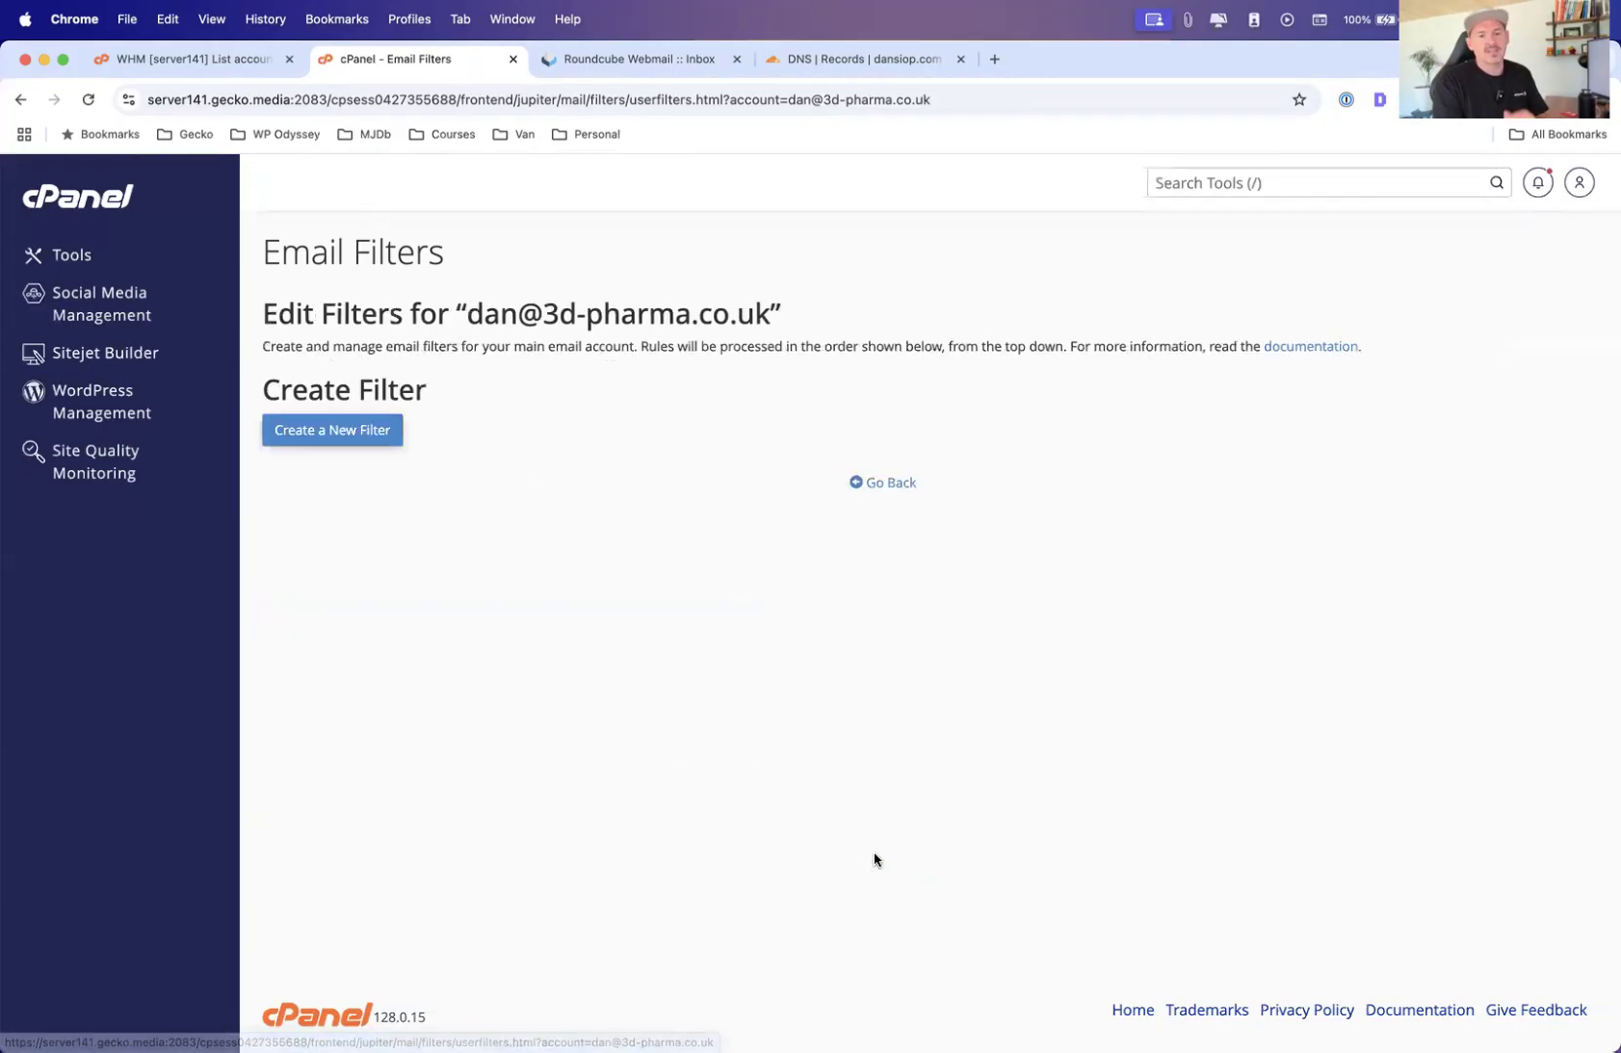
Start another new filter and review the available rule and action options, then go back
left_click(381, 429)
left_click(350, 555)
left_click(612, 590)
left_click(374, 646)
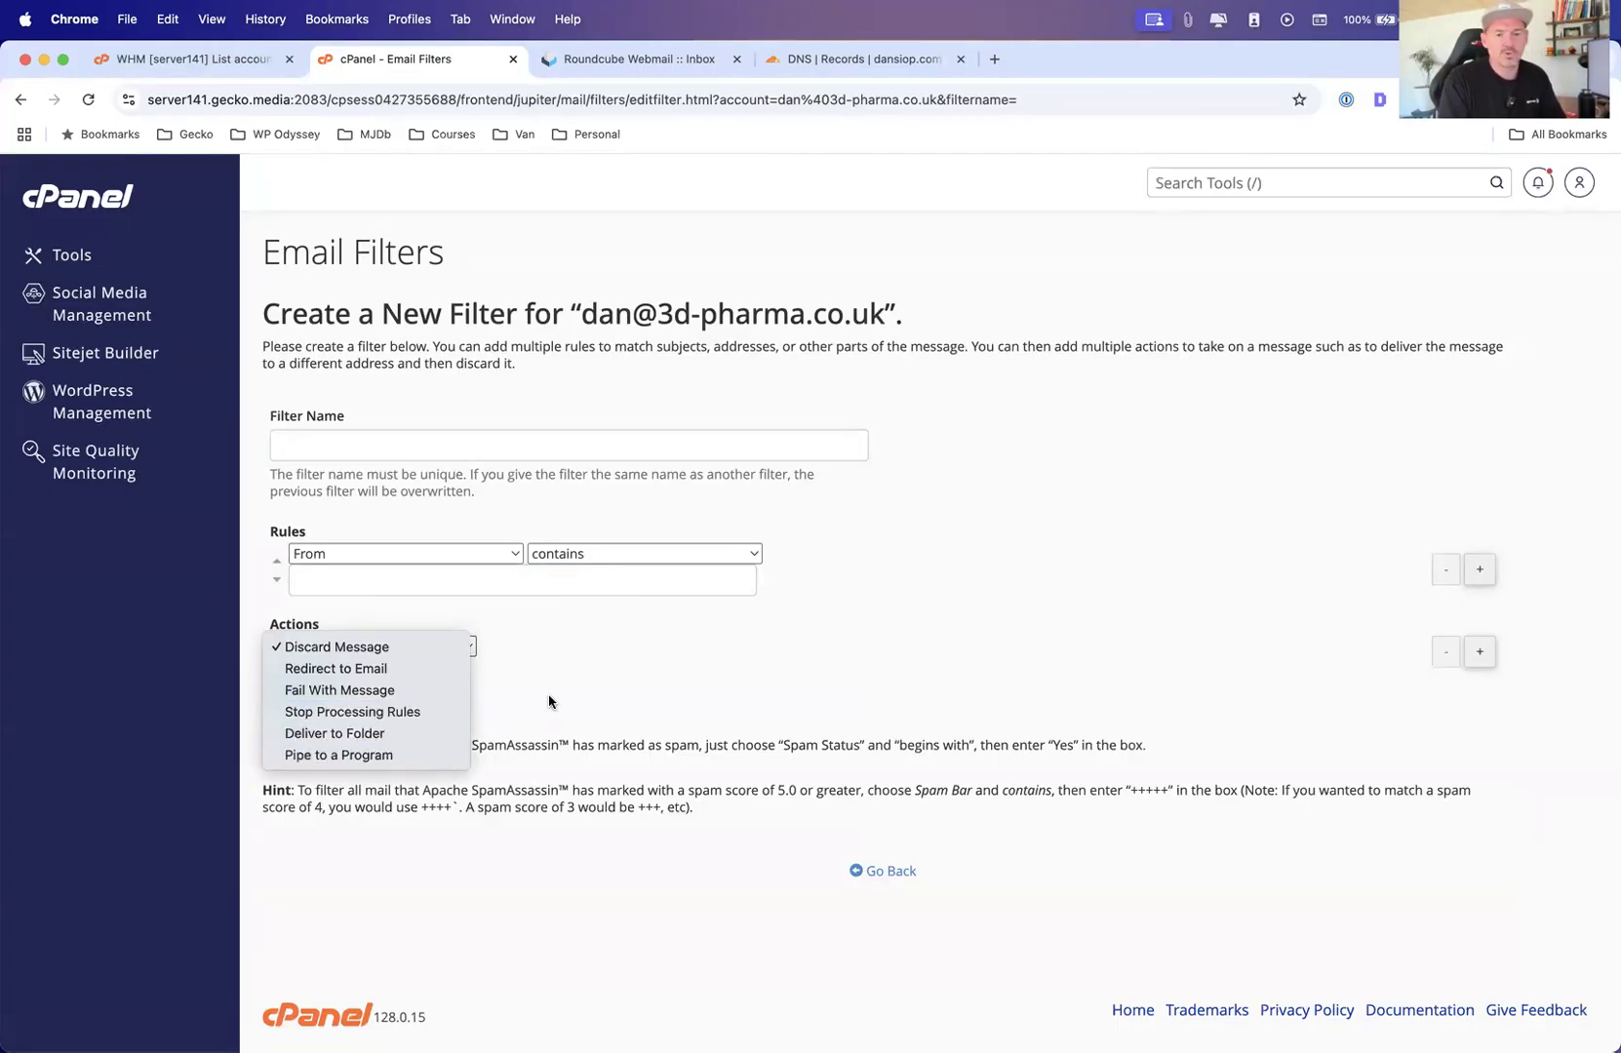
left_click(727, 710)
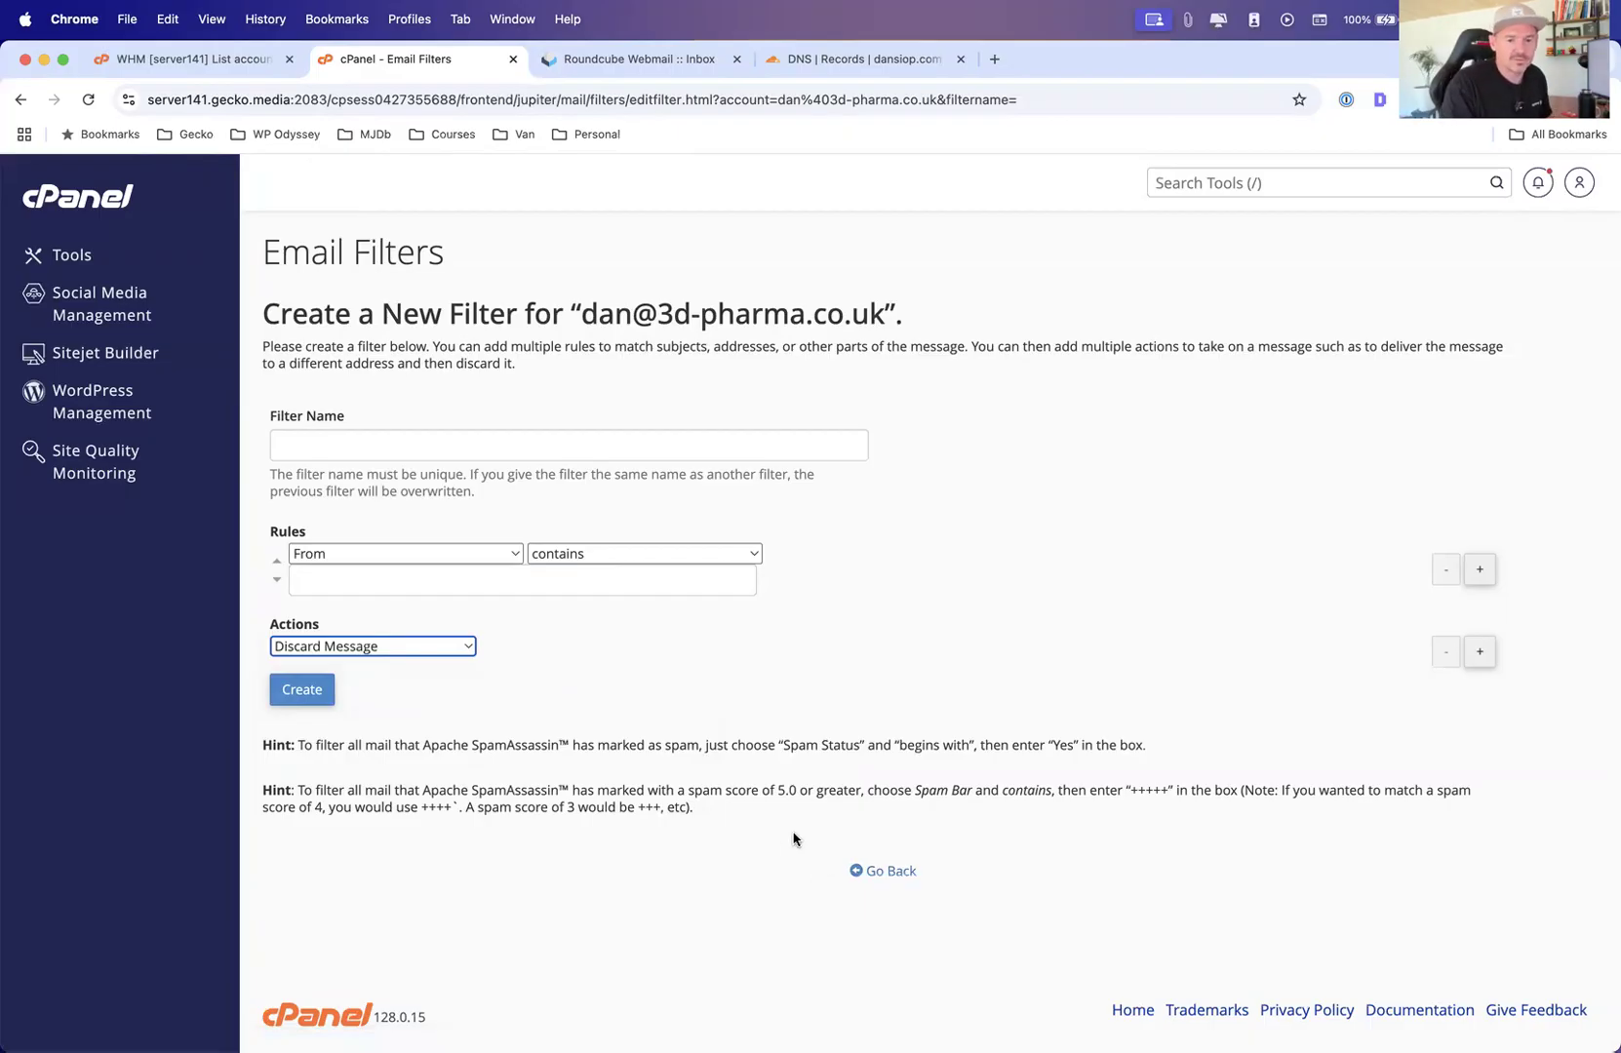
left_click(899, 874)
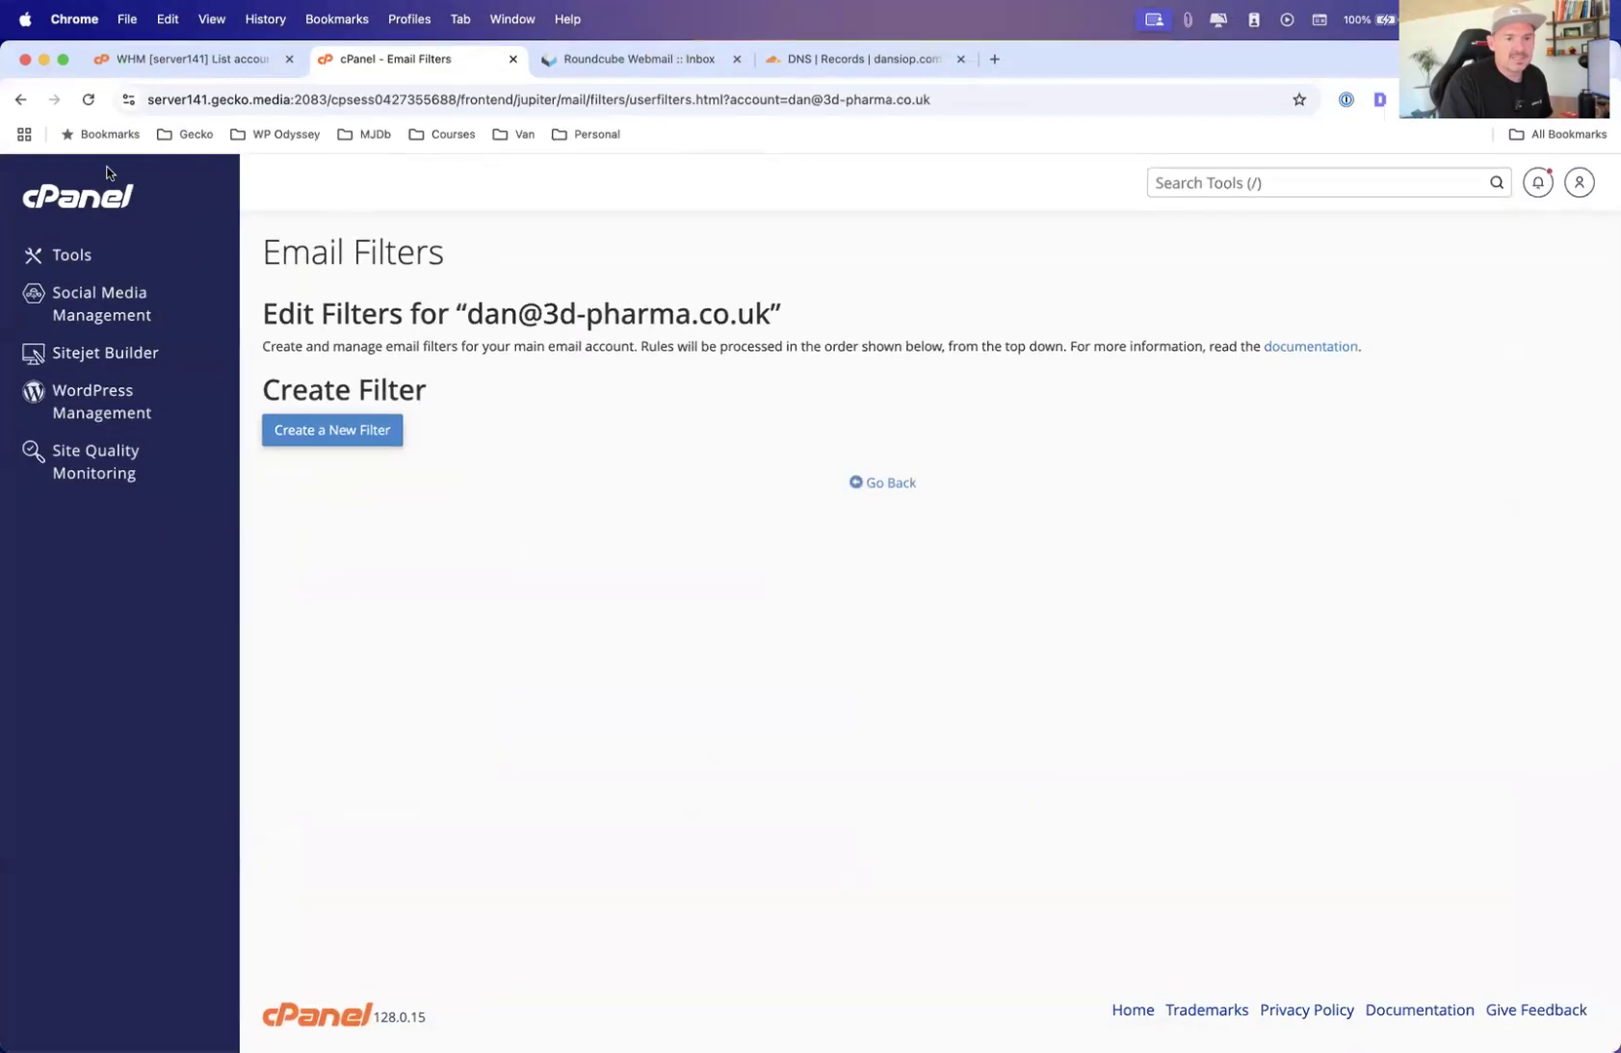
Open Email Deliverability for 3d-pharma.co.uk and examine the suggested DKIM and SPF records
left_click(65, 258)
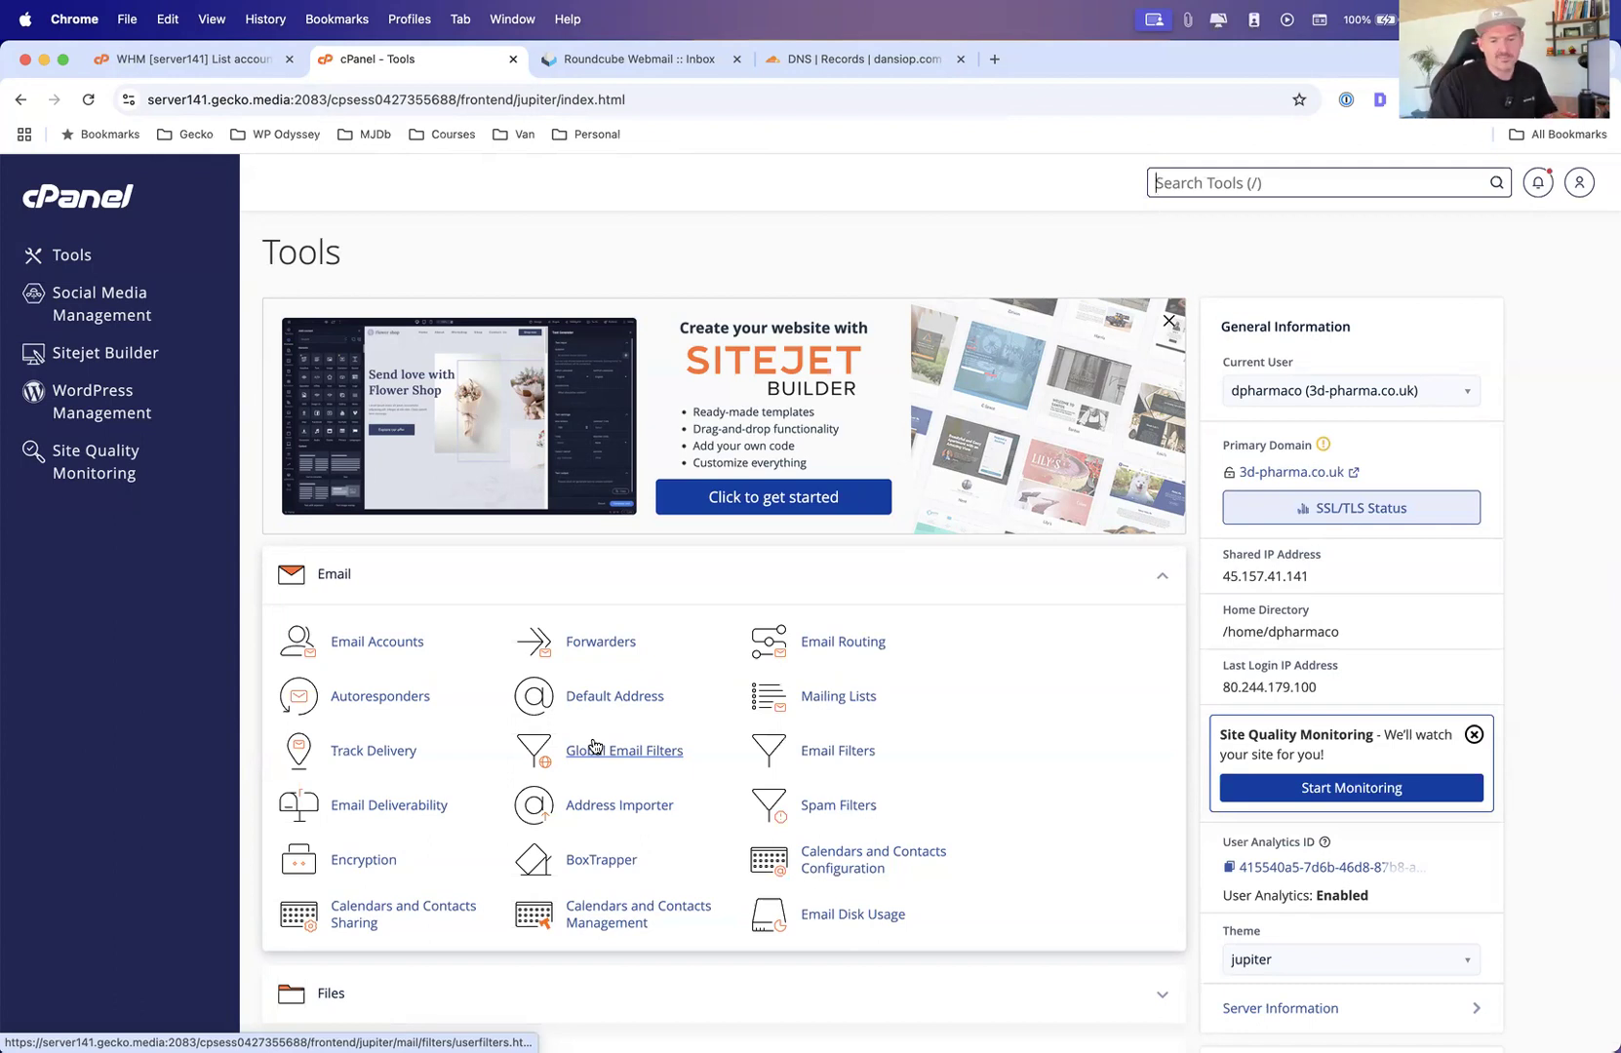
left_click(372, 808)
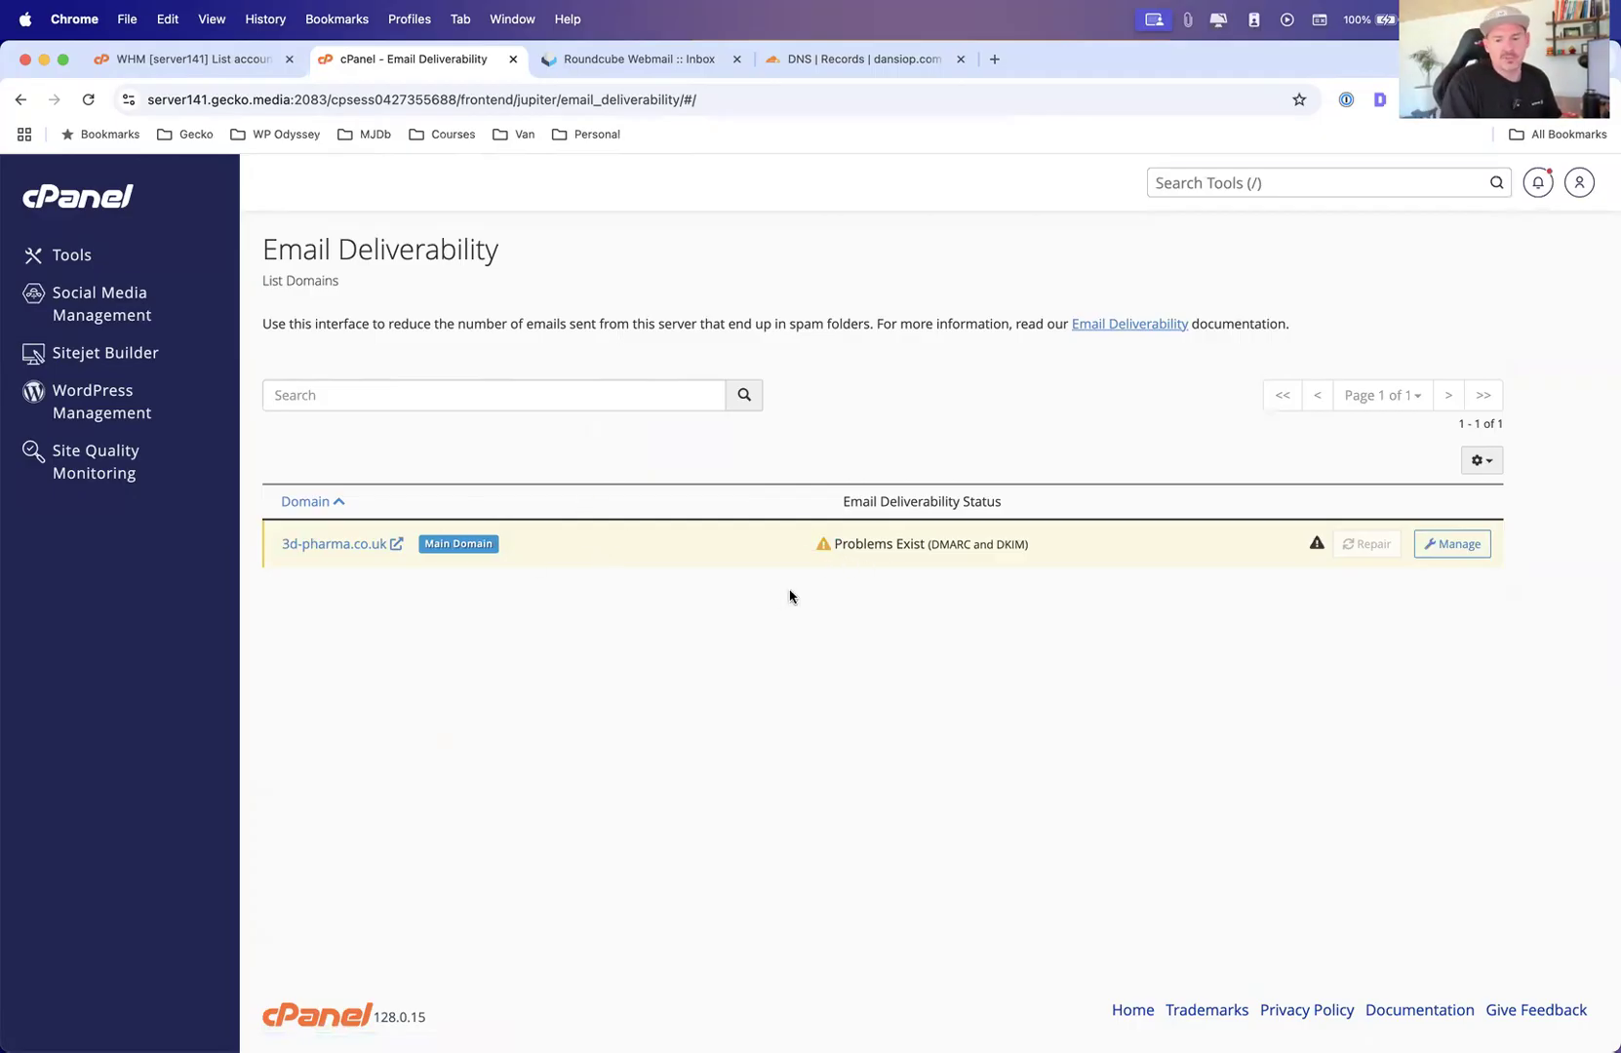
left_click(1416, 550)
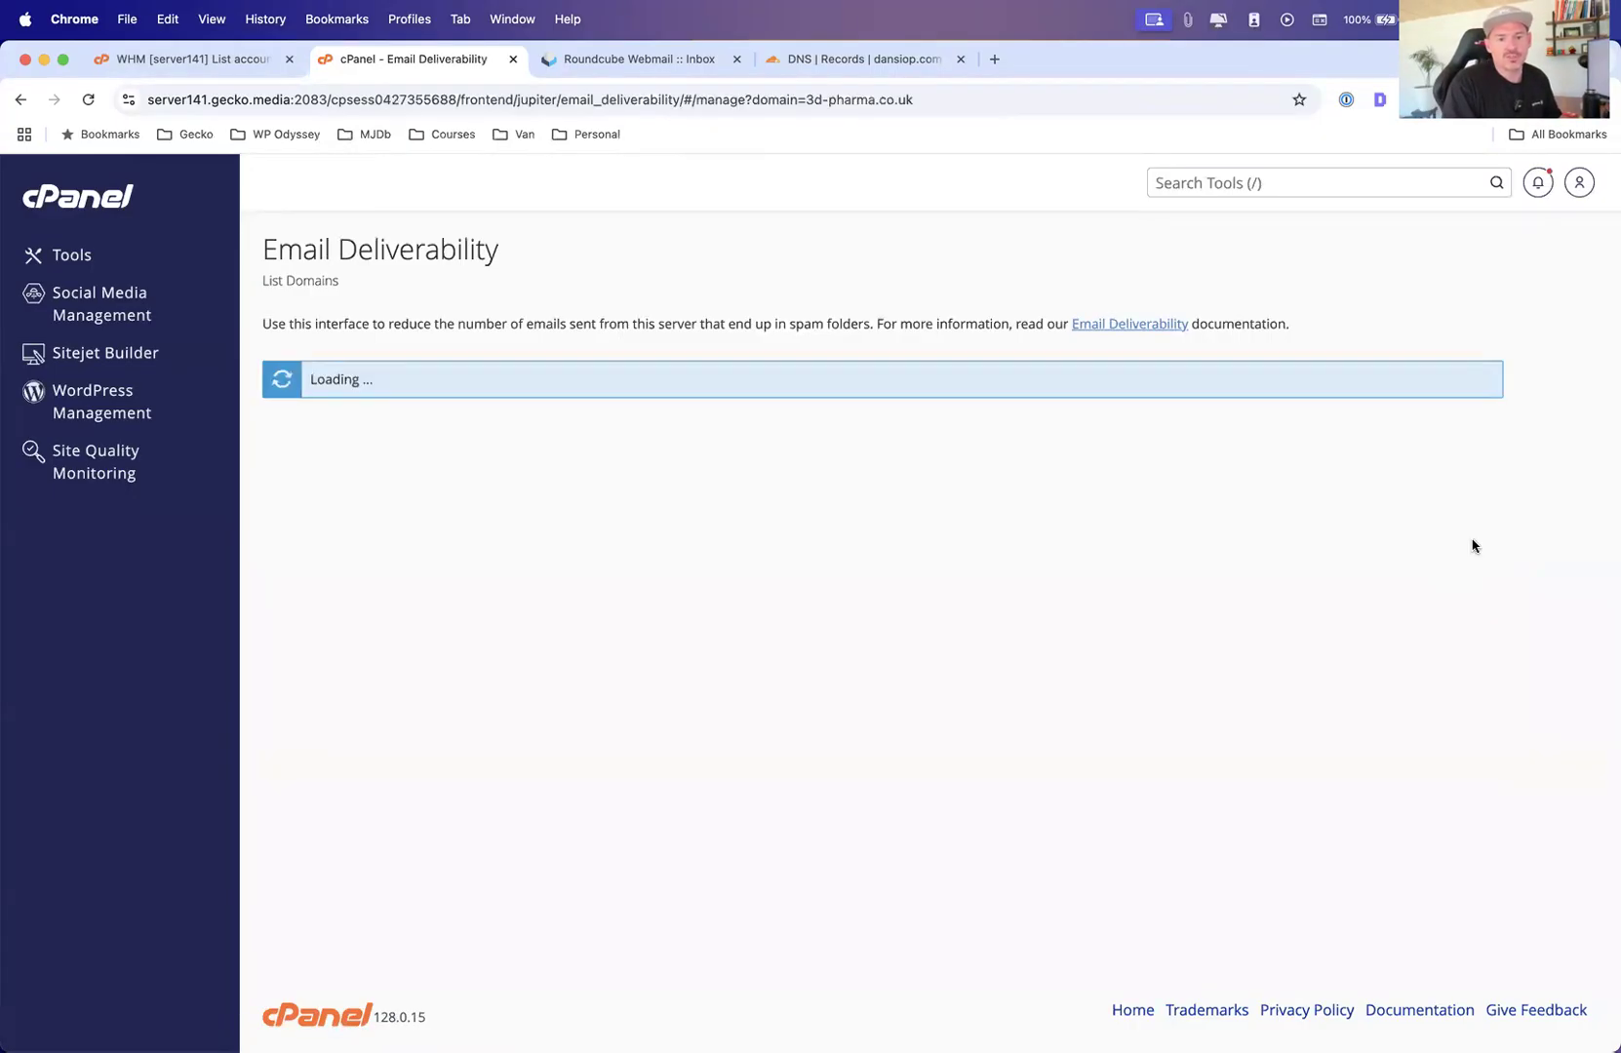
scroll(751, 506, "down", 5)
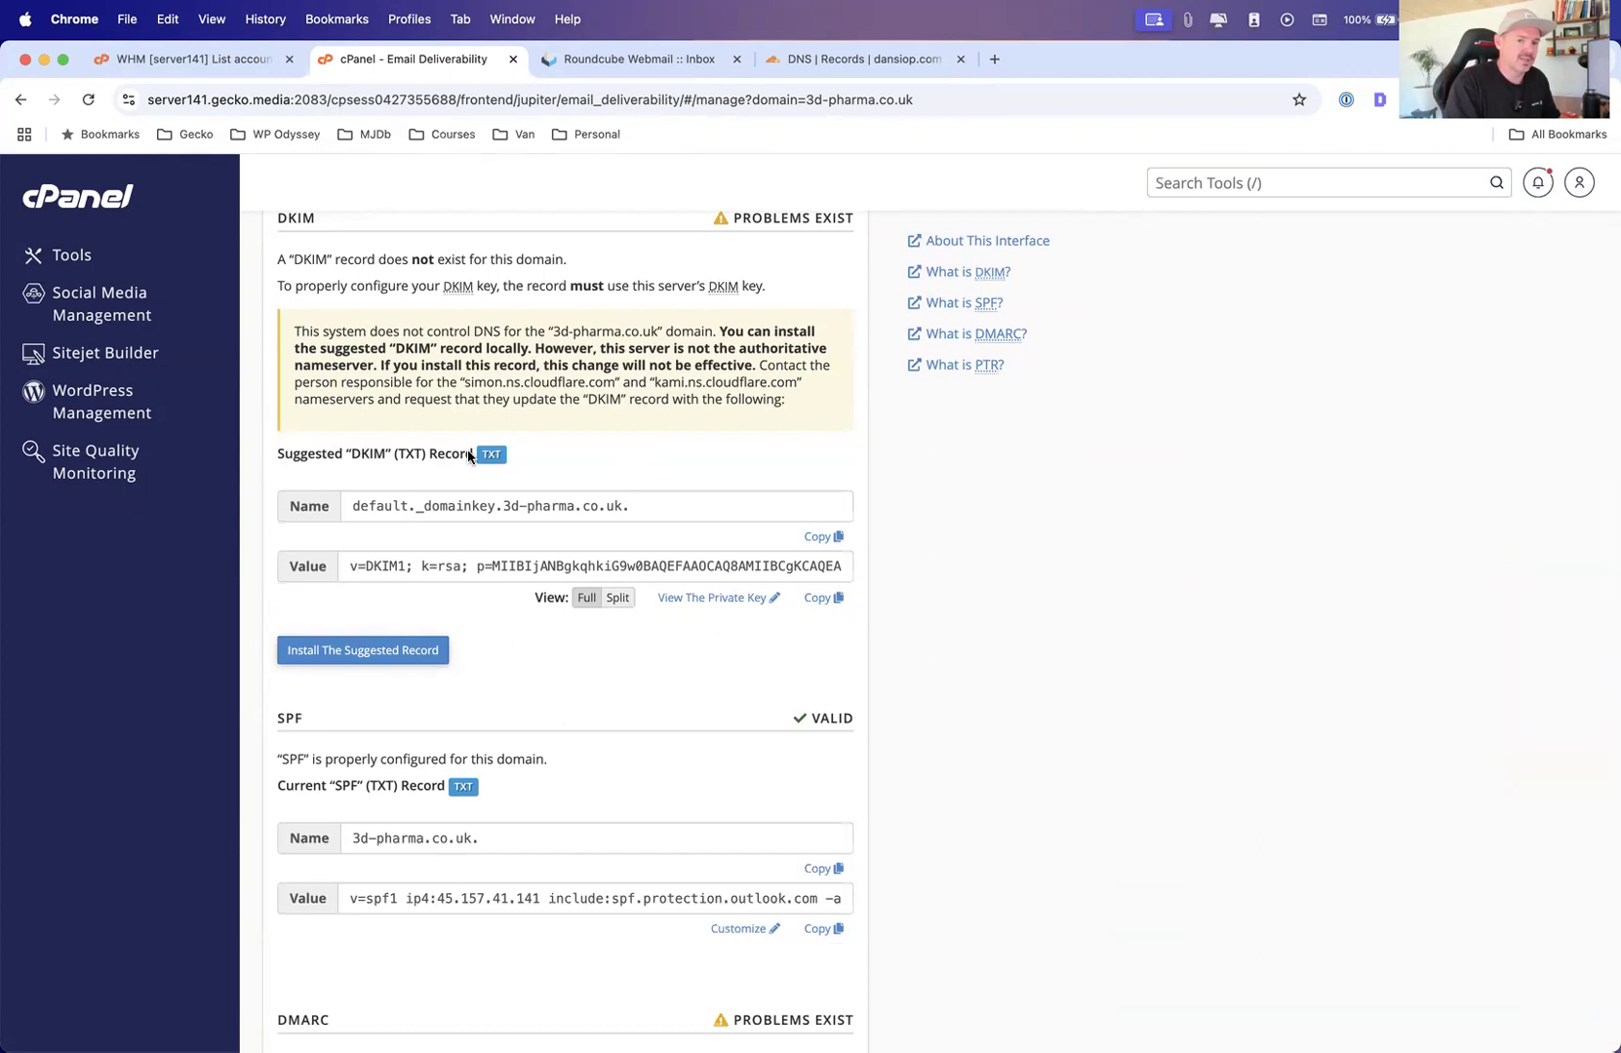
scroll(415, 458, "up", 1)
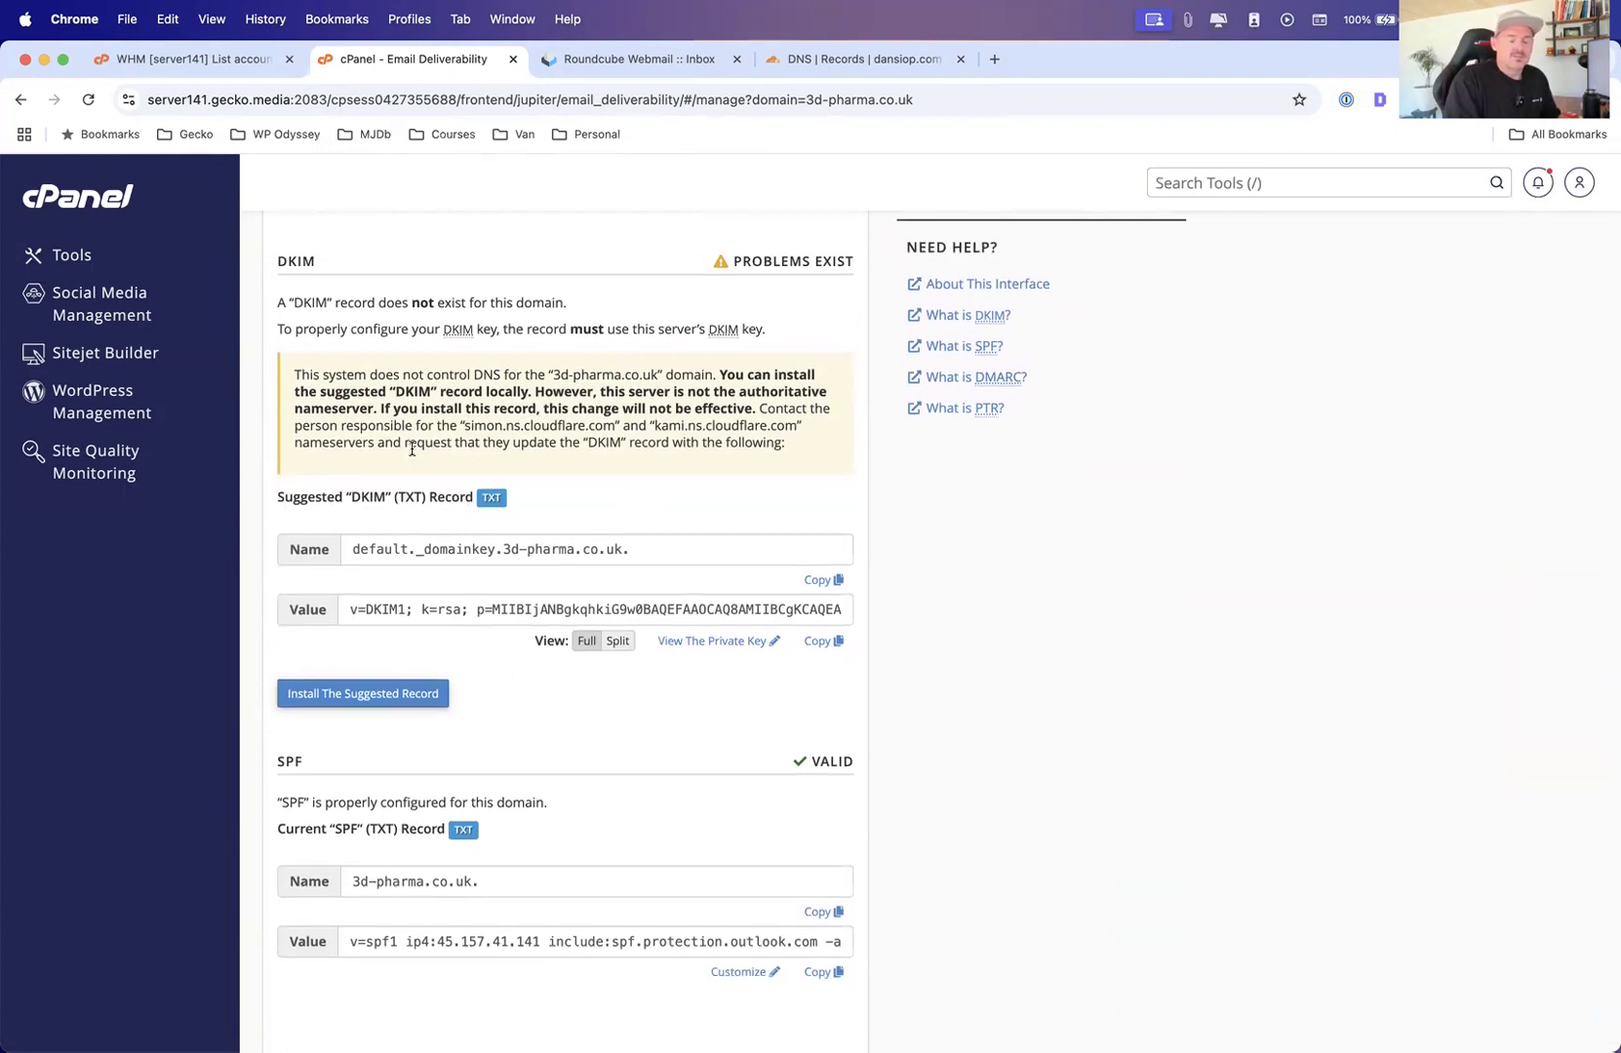
scroll(336, 695, "down", 5)
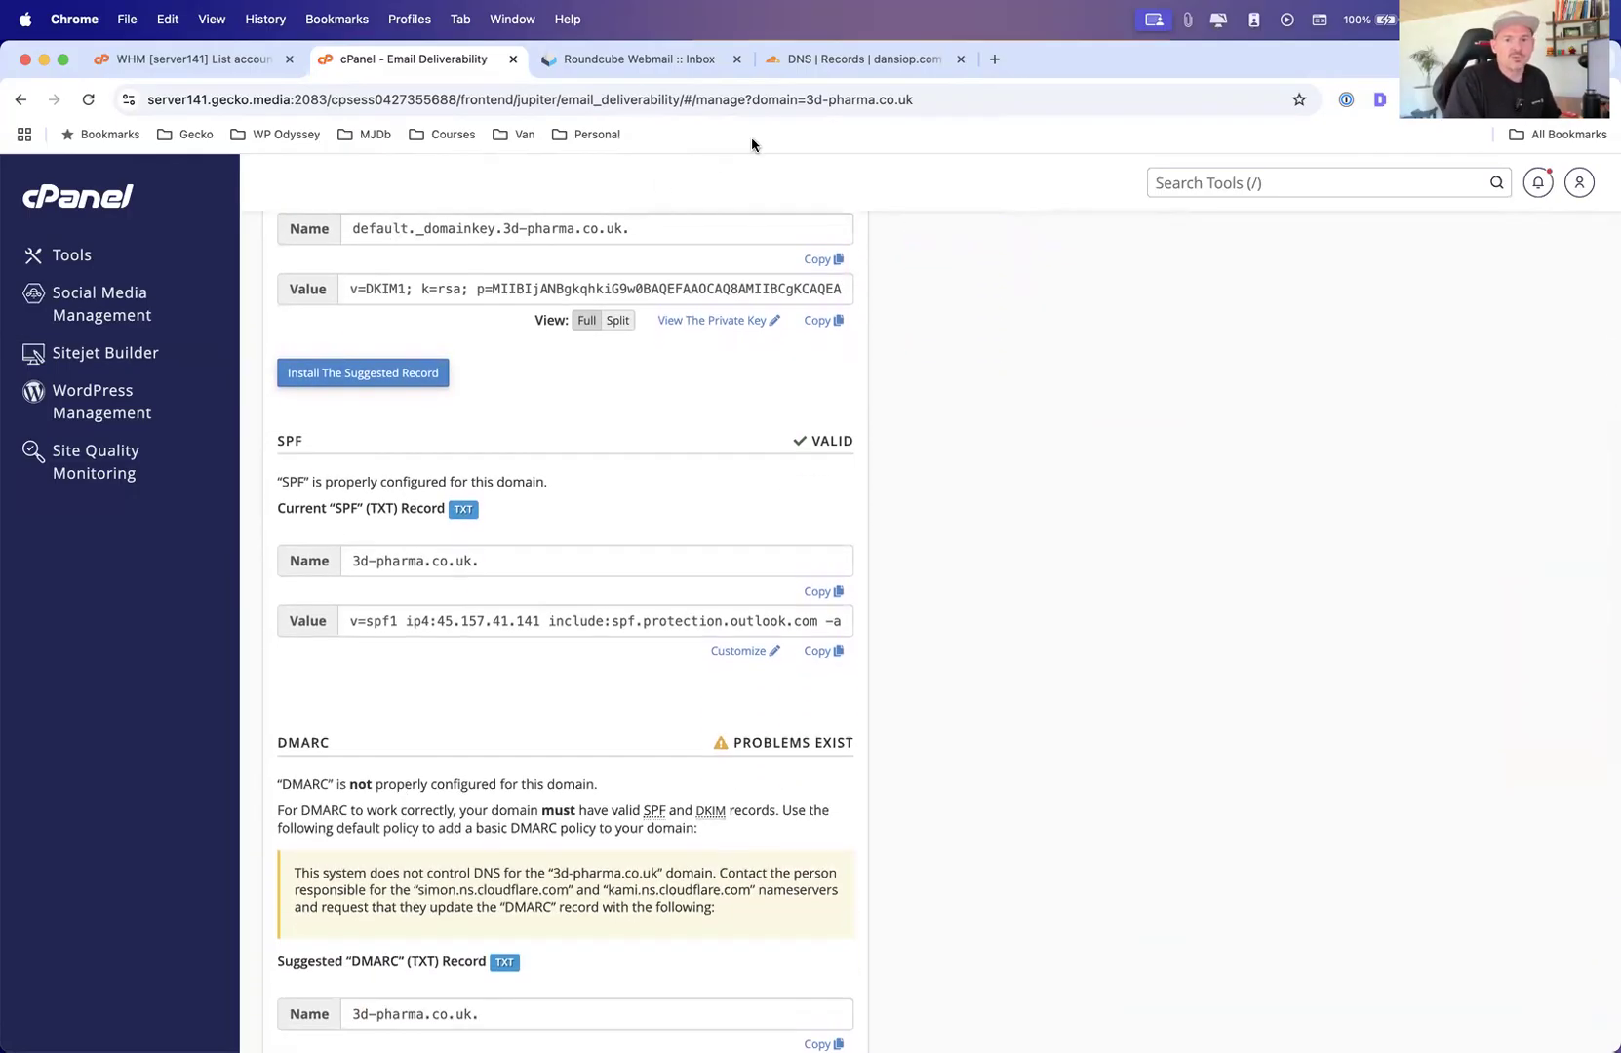
Compare against the Cloudflare DNS records tab, then examine the suggested DMARC record in Email Deliverability
left_click(797, 61)
scroll(451, 293, "up", 7)
scroll(532, 552, "down", 6)
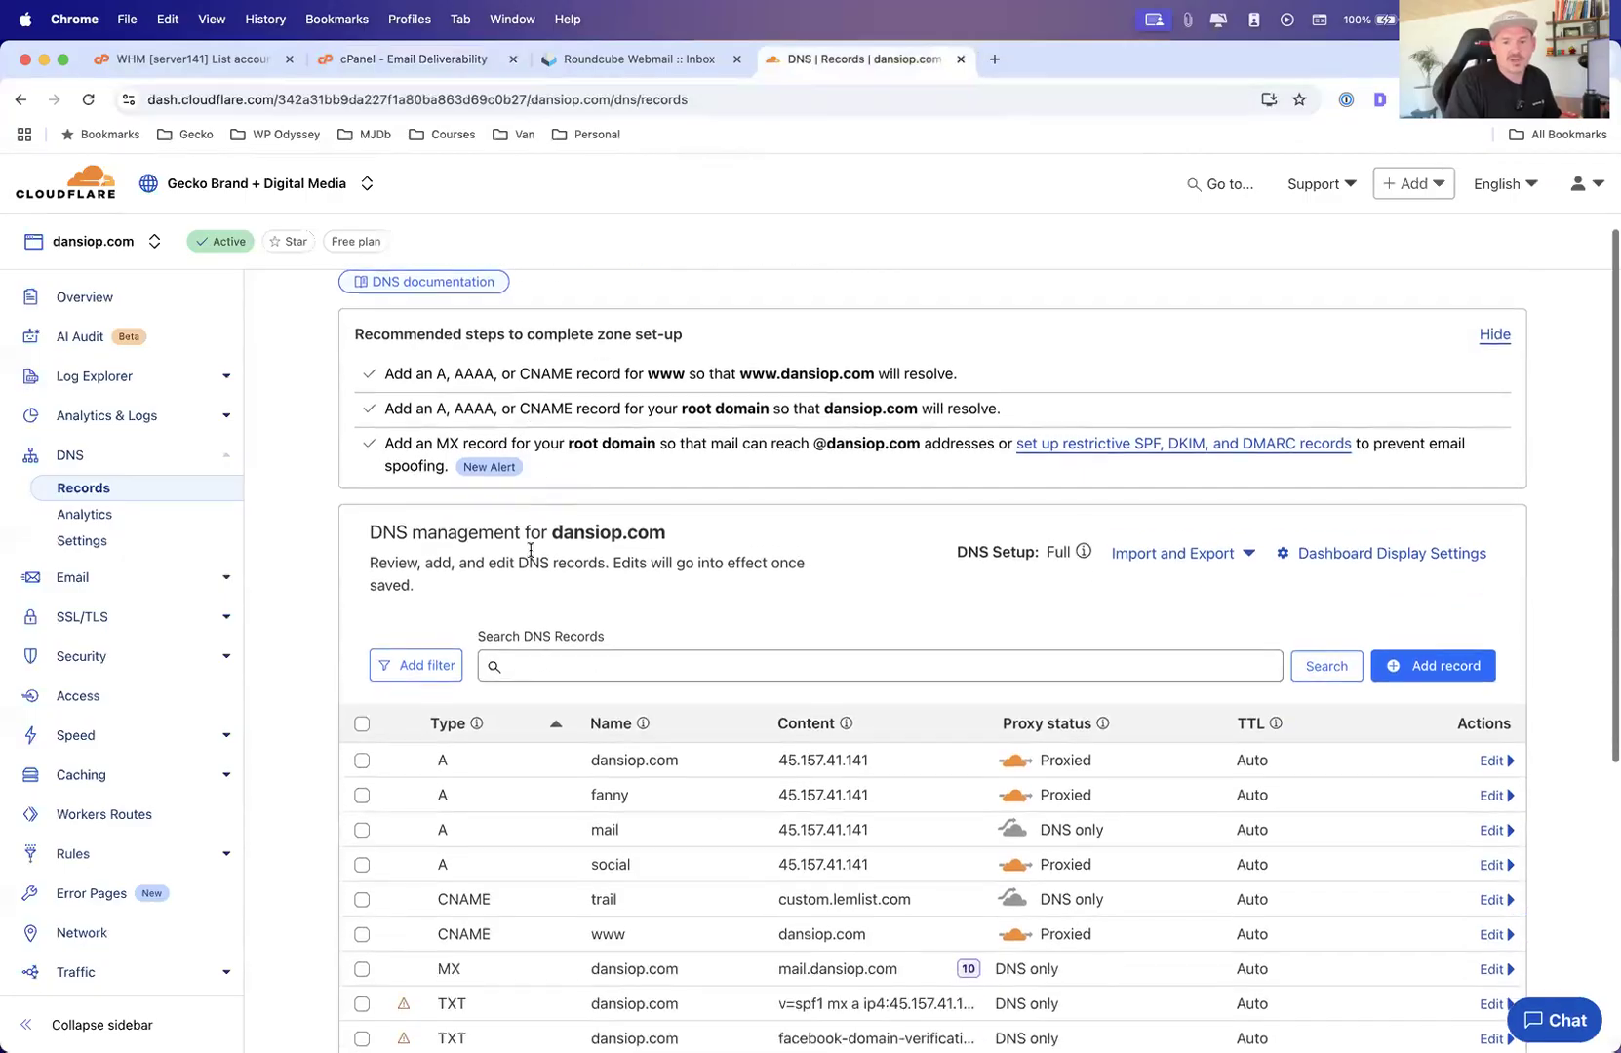
scroll(937, 809, "up", 2)
left_click(412, 61)
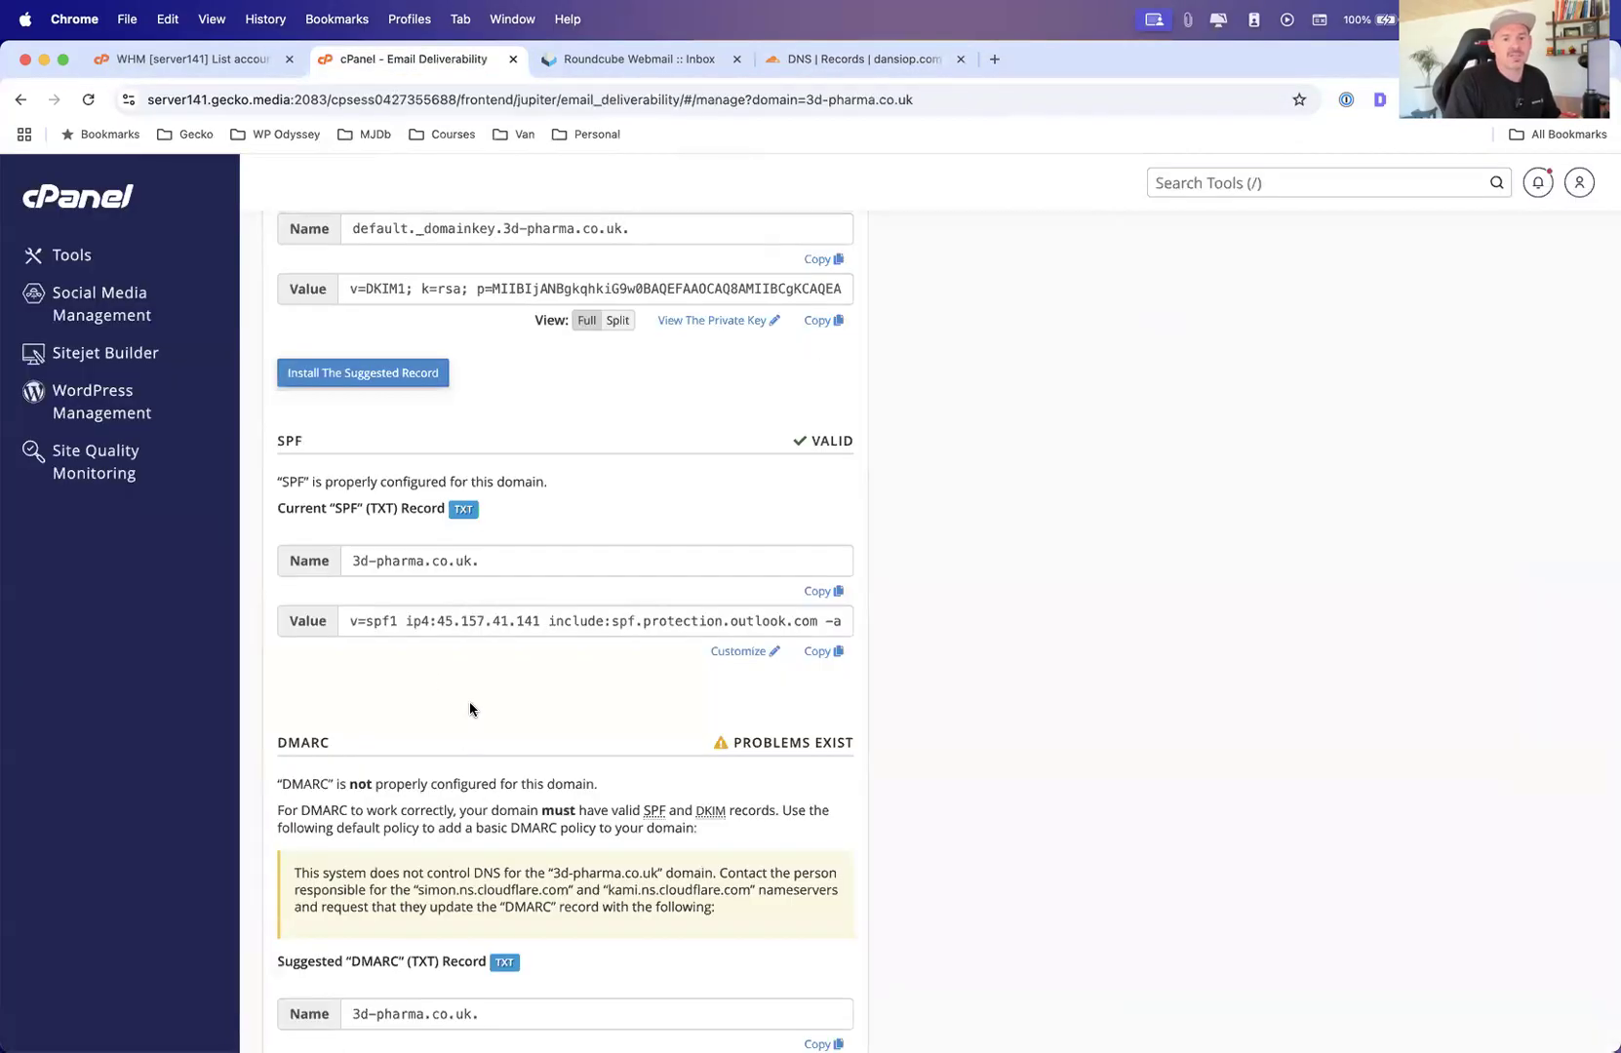
scroll(451, 600, "down", 5)
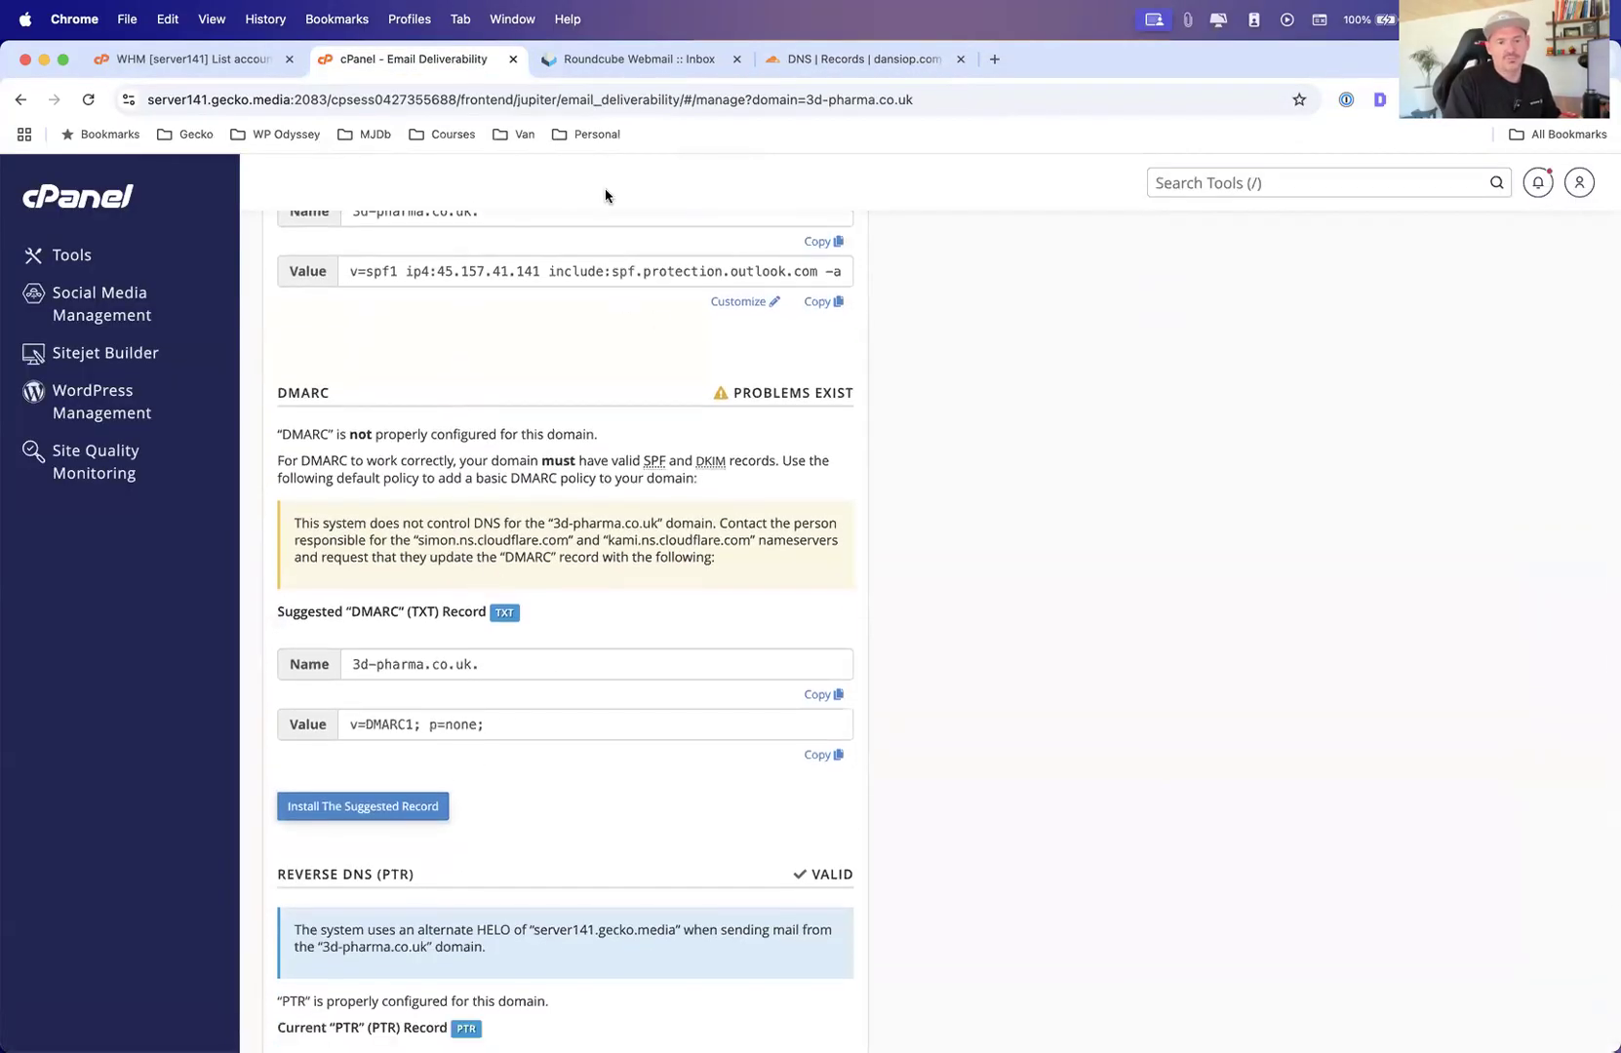
Open mail-tester.com in a new browser tab
left_click(992, 58)
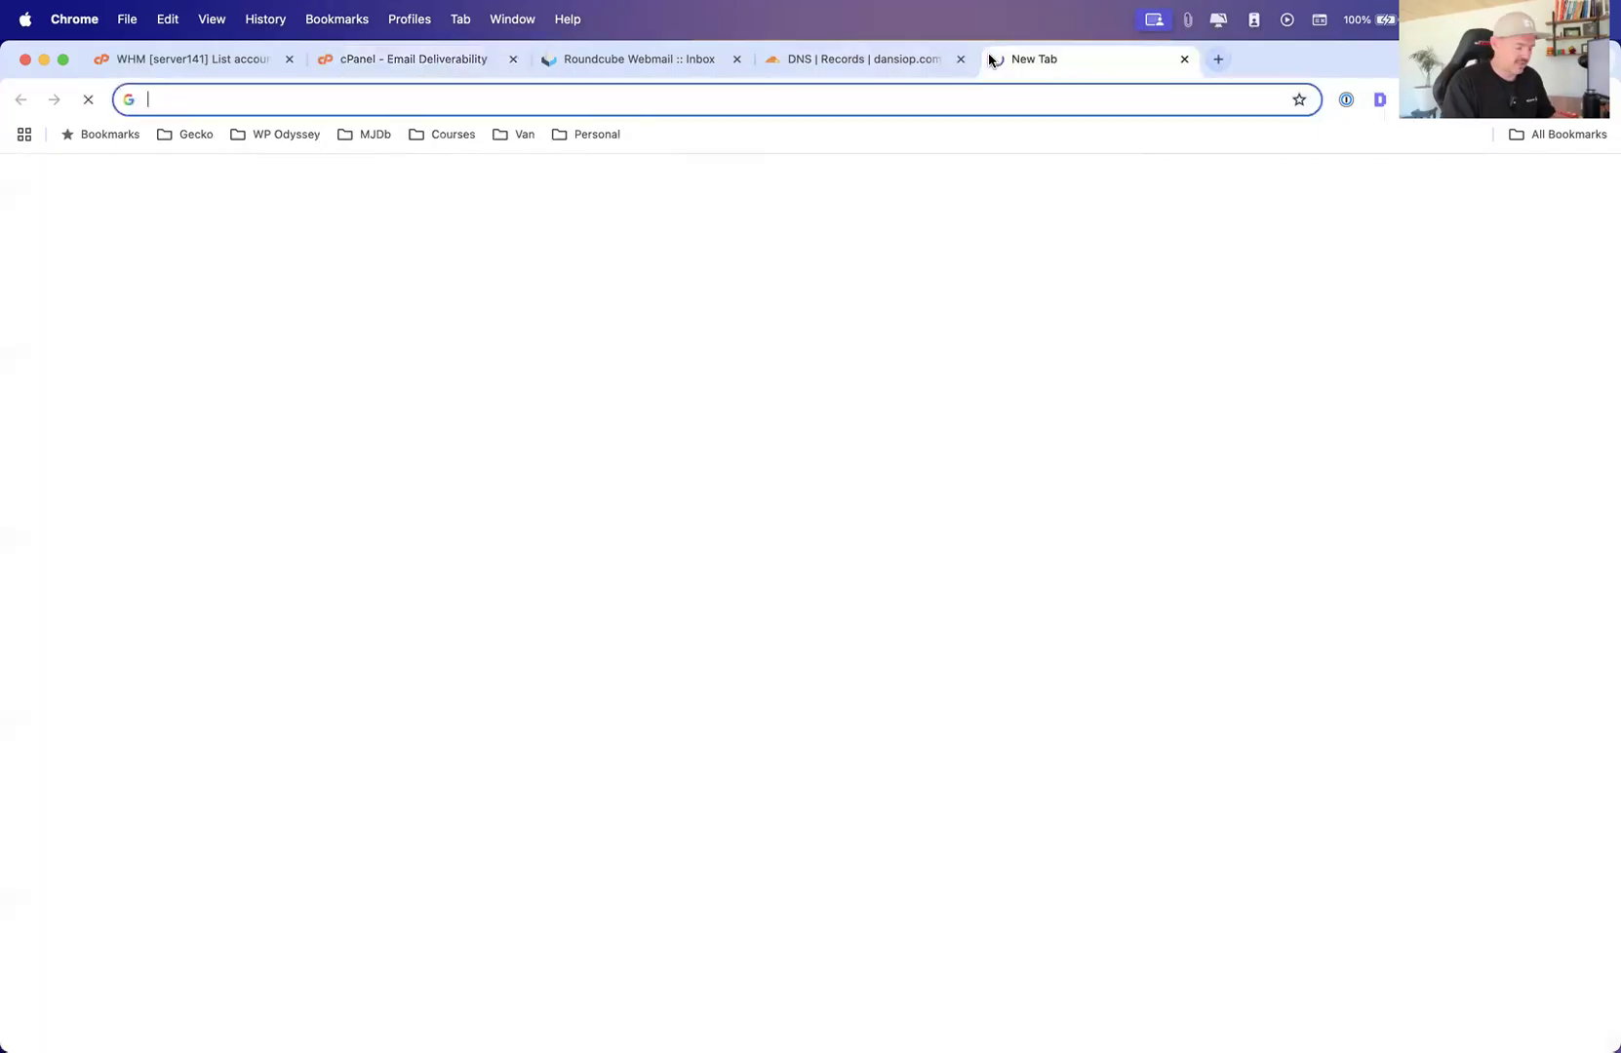
type("mailt")
key("BackSpace")
type("00")
key("BackSpace")
key("BackSpace")
type("-te")
key("Return")
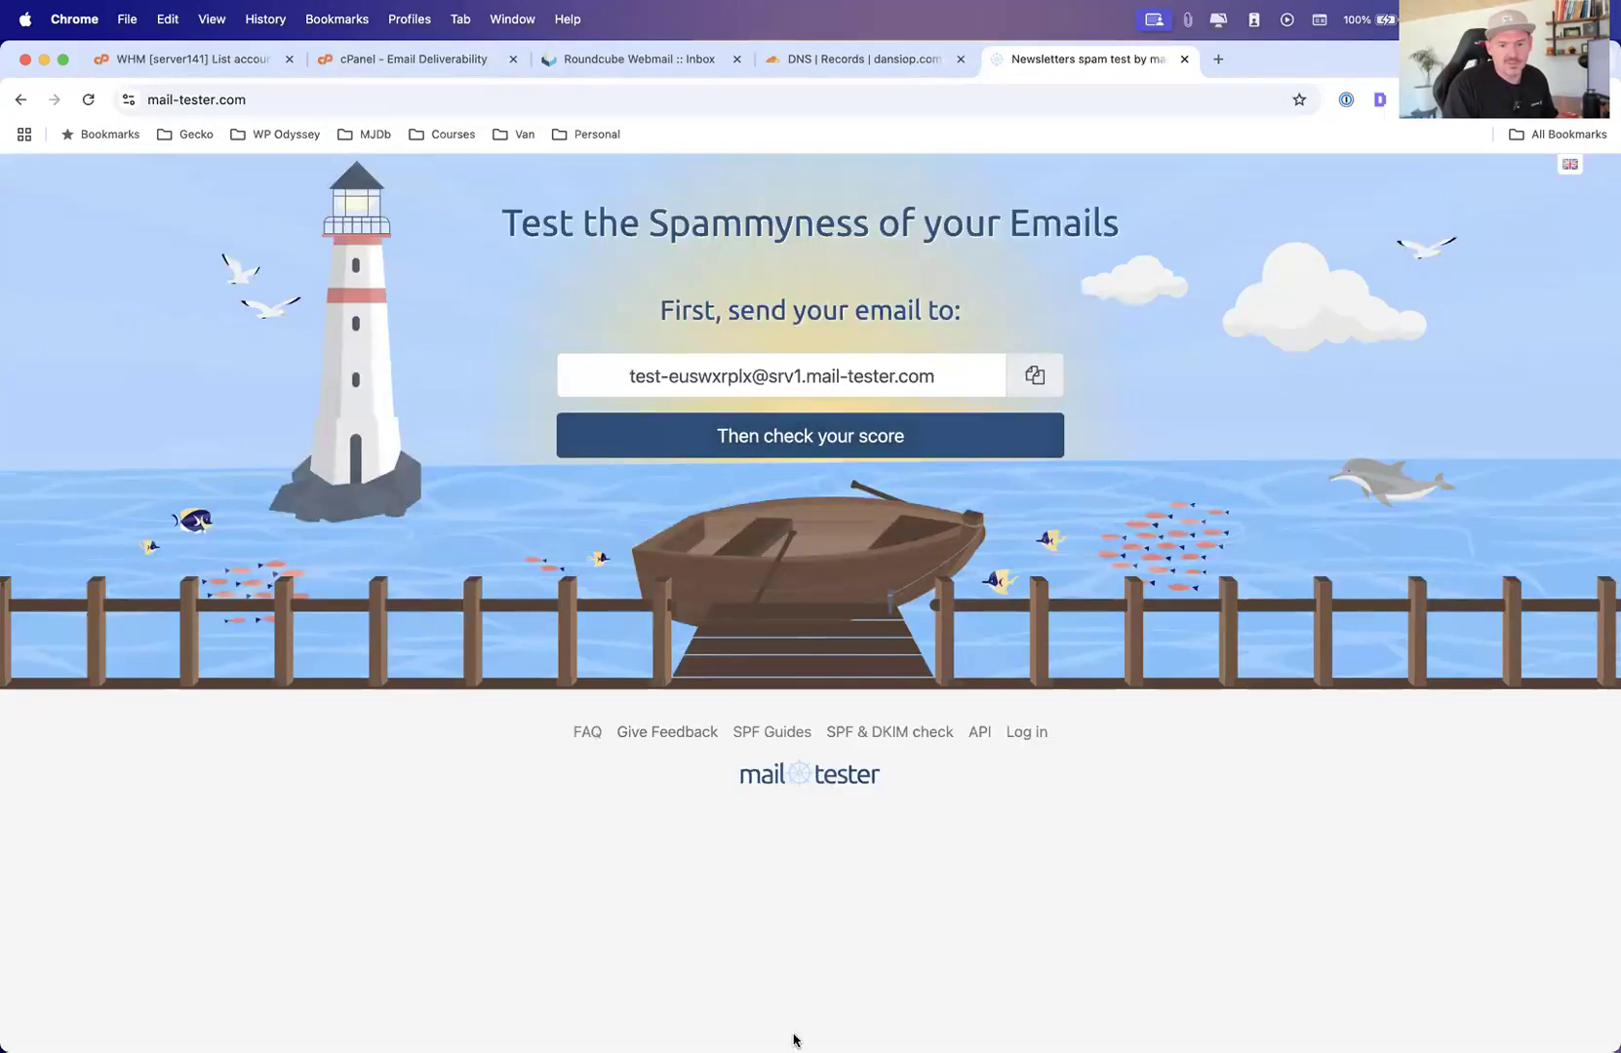
Start a new message in Mail and copy the mail-tester test address
mouse_move(542, 1042)
right_click(463, 981)
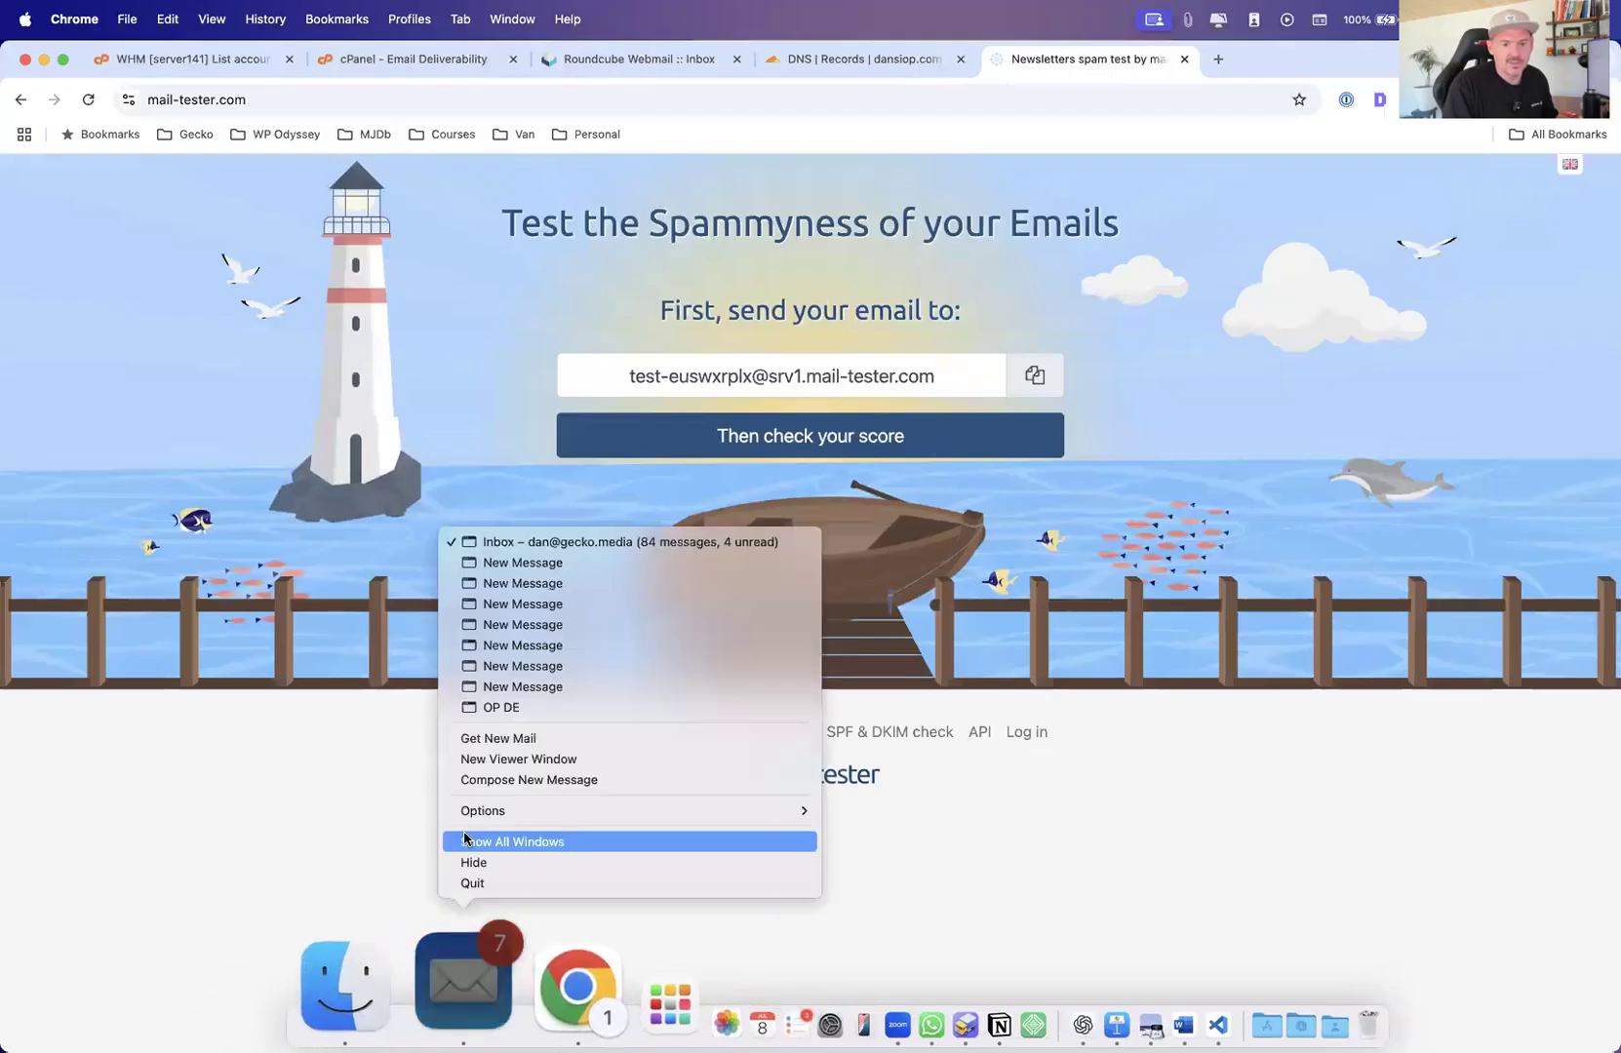
left_click(488, 781)
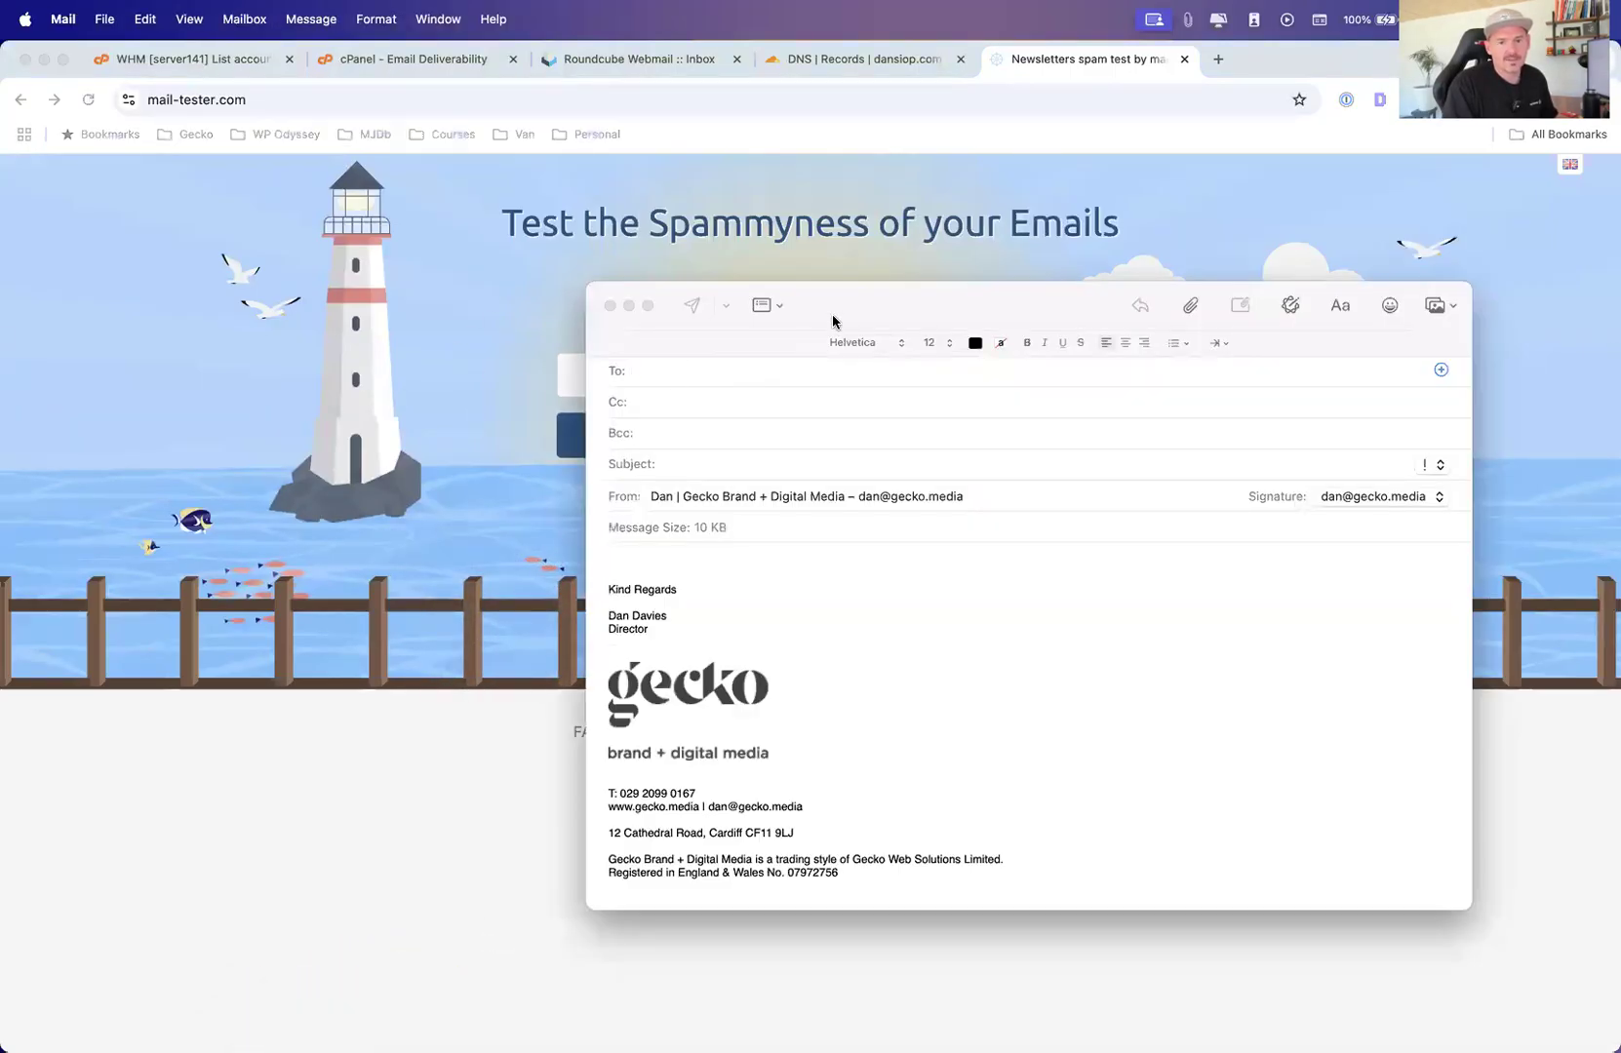
left_click_drag(833, 320, 354, 428)
left_click(1011, 363)
left_click(1036, 375)
key("super+Tab")
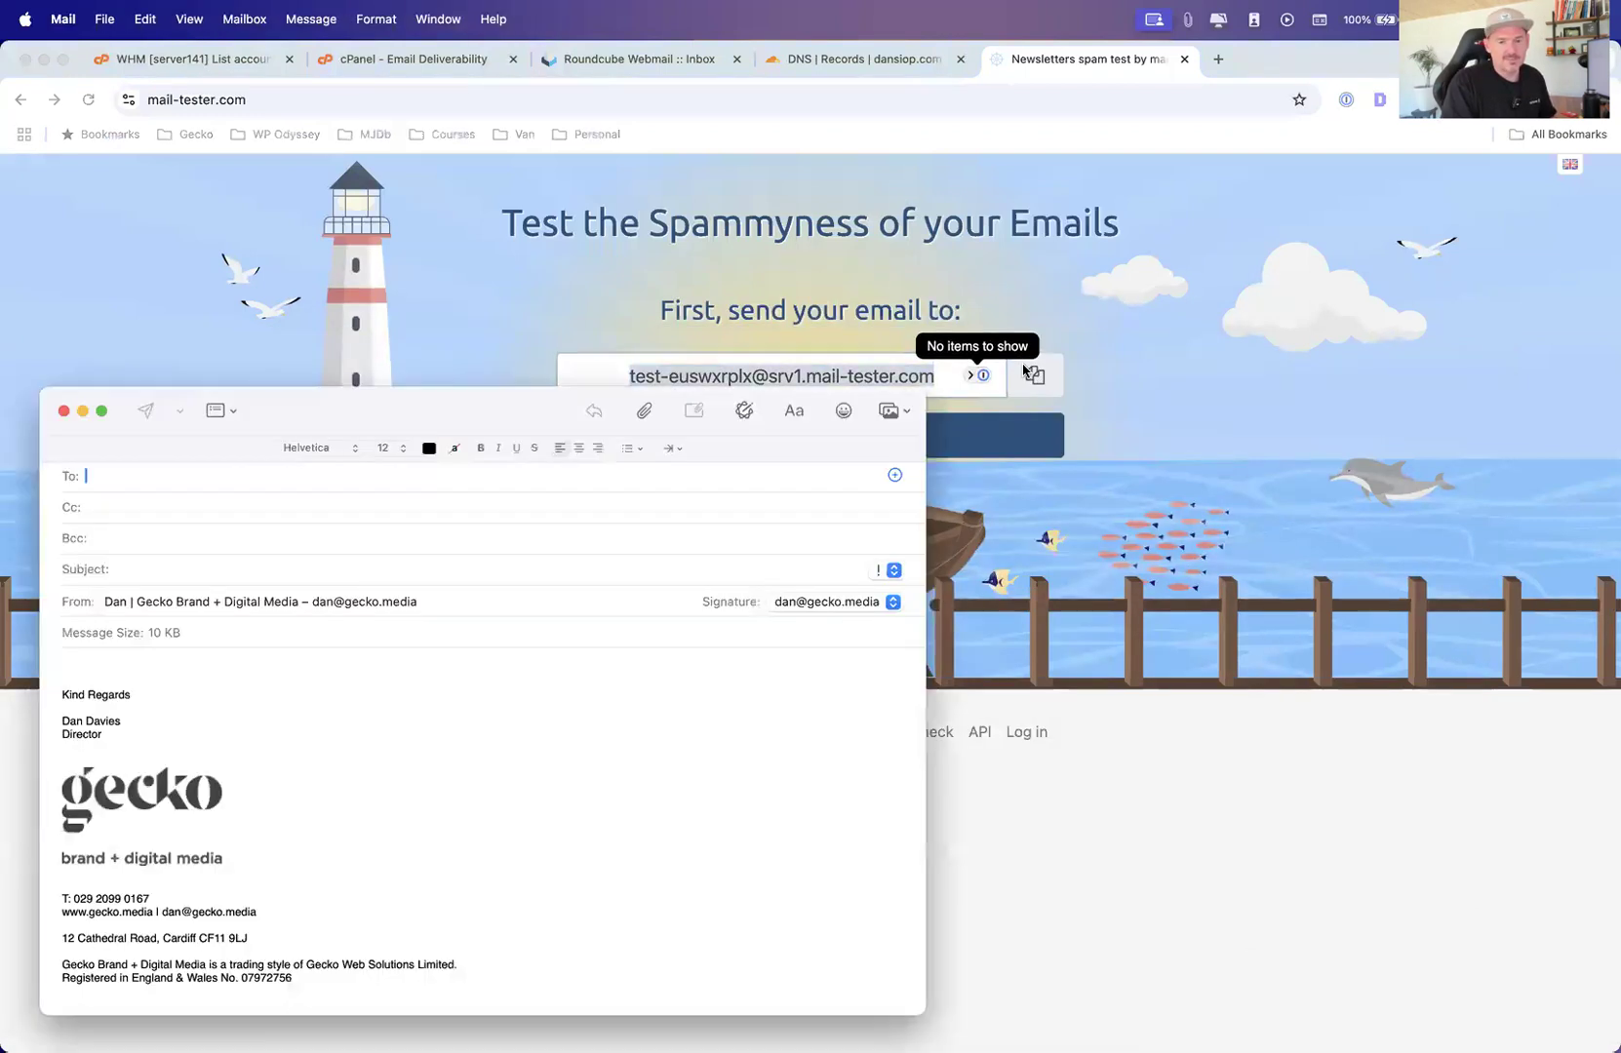
Paste the test address as the recipient and enter a short greeting as the subject
key("super+v")
key("Tab")
key("Tab")
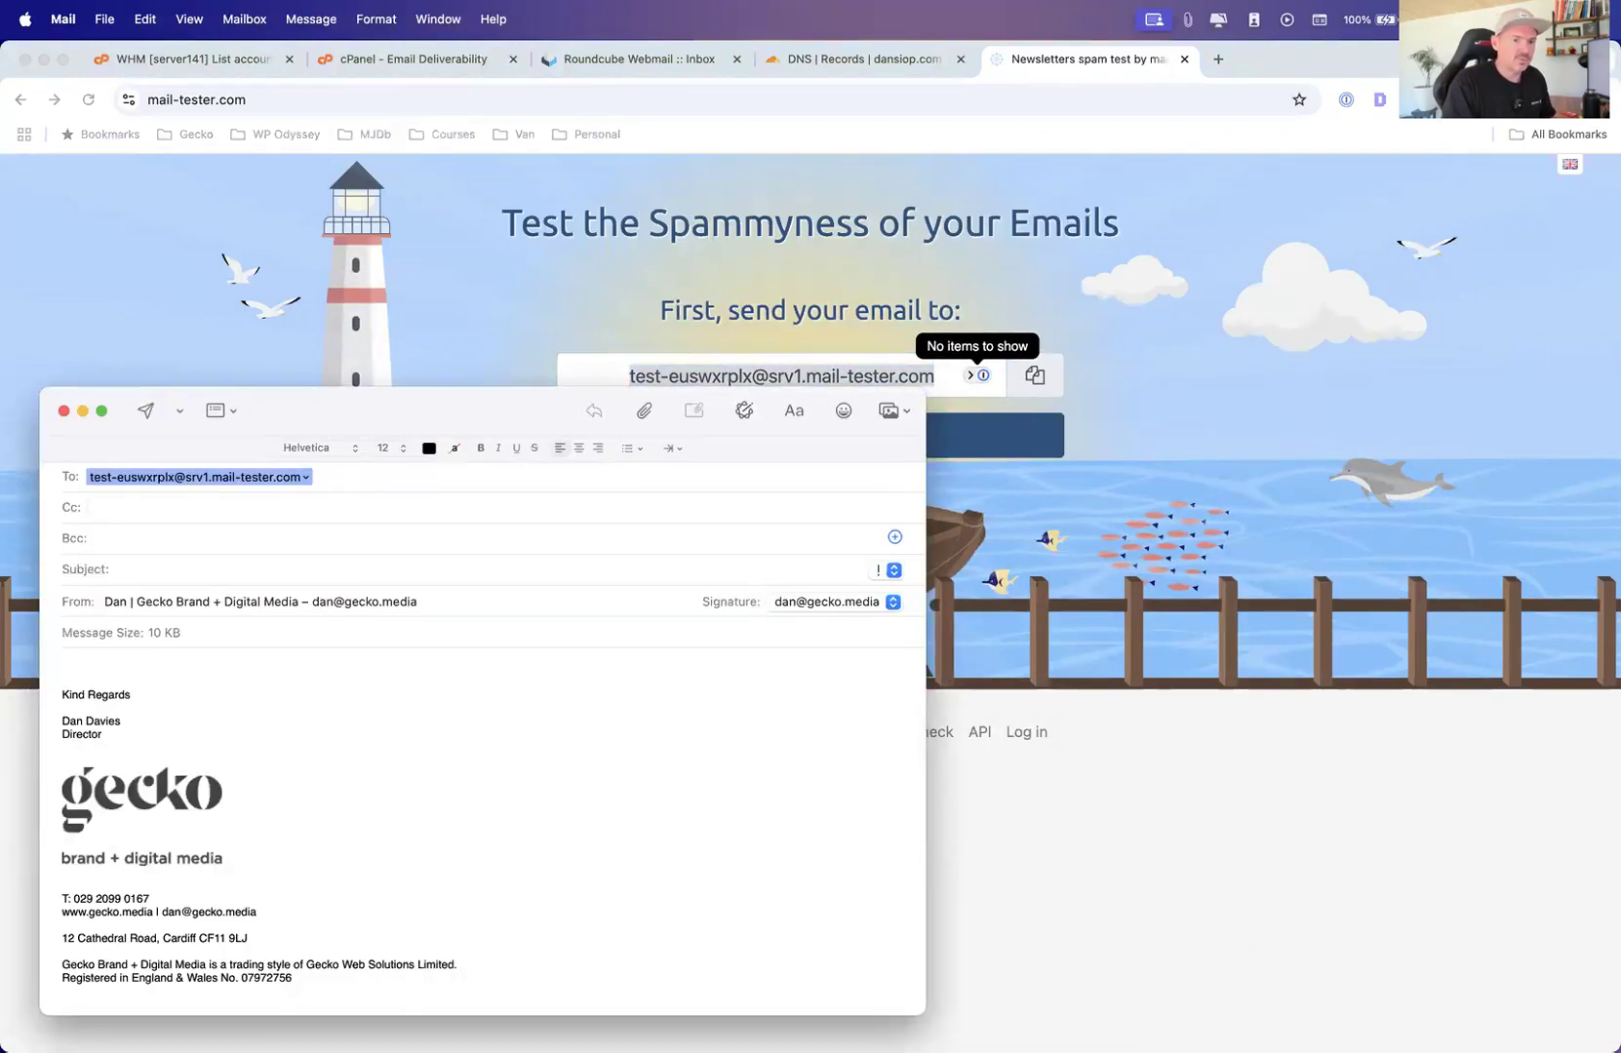
type("Hey Dave!")
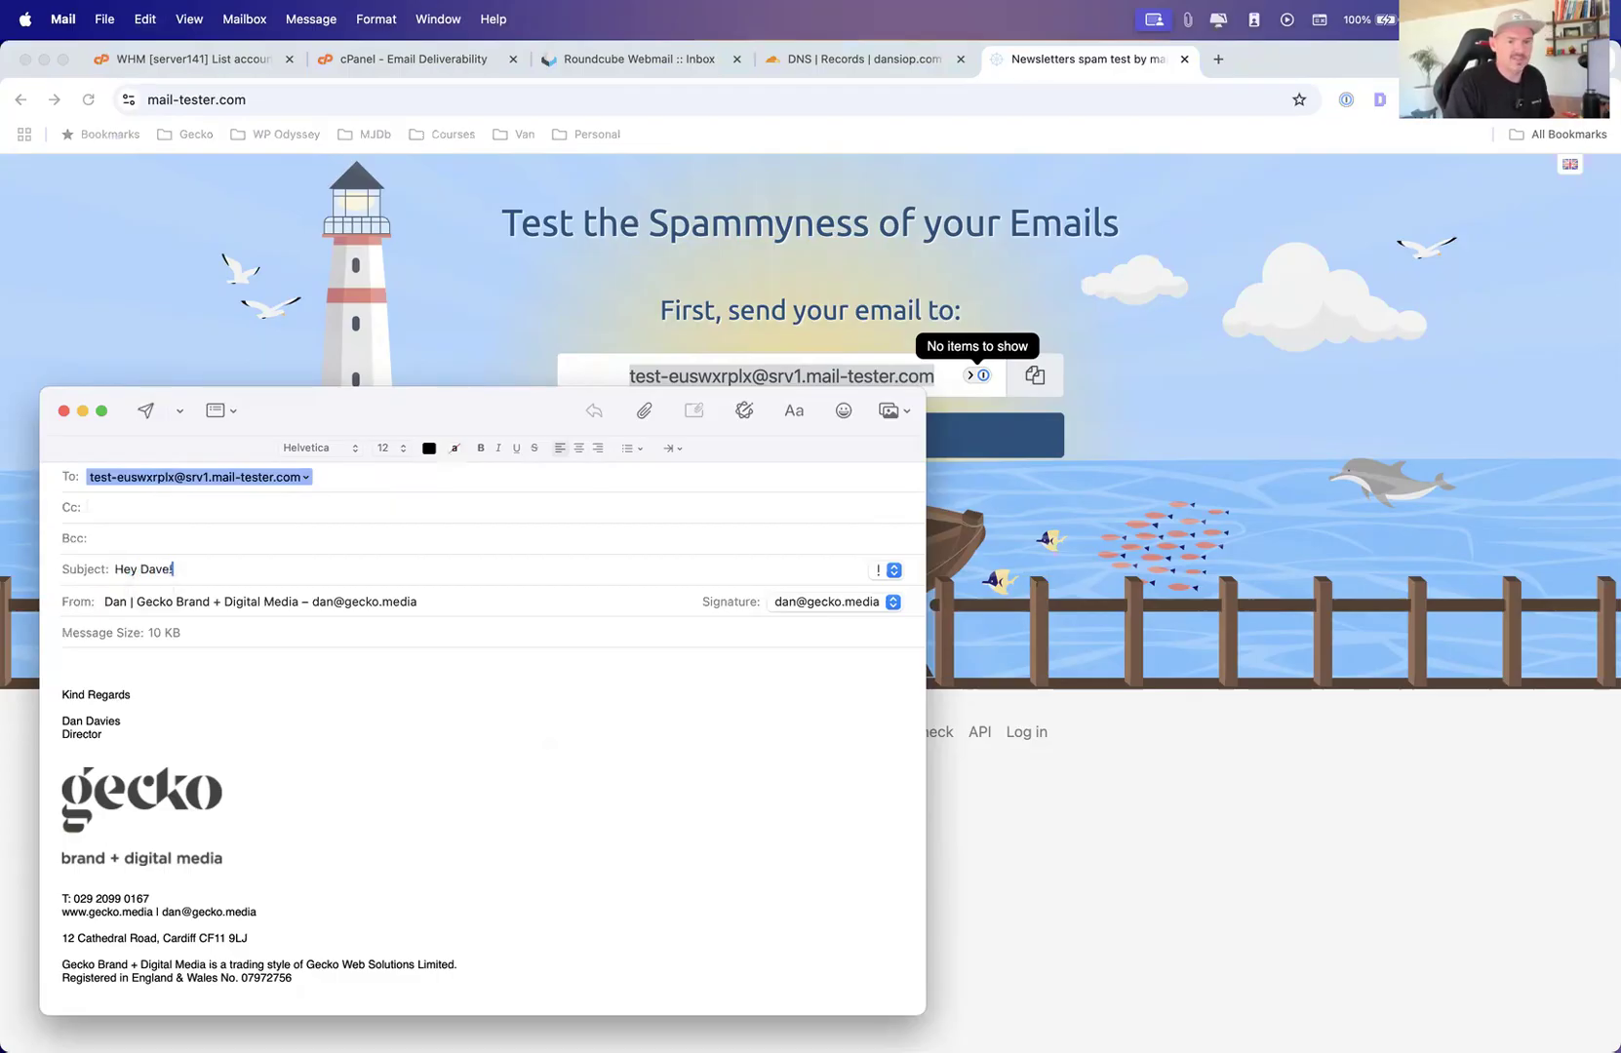
Write the body "How's things going" and "Hope to see you soon!", then send the message
left_click(97, 656)
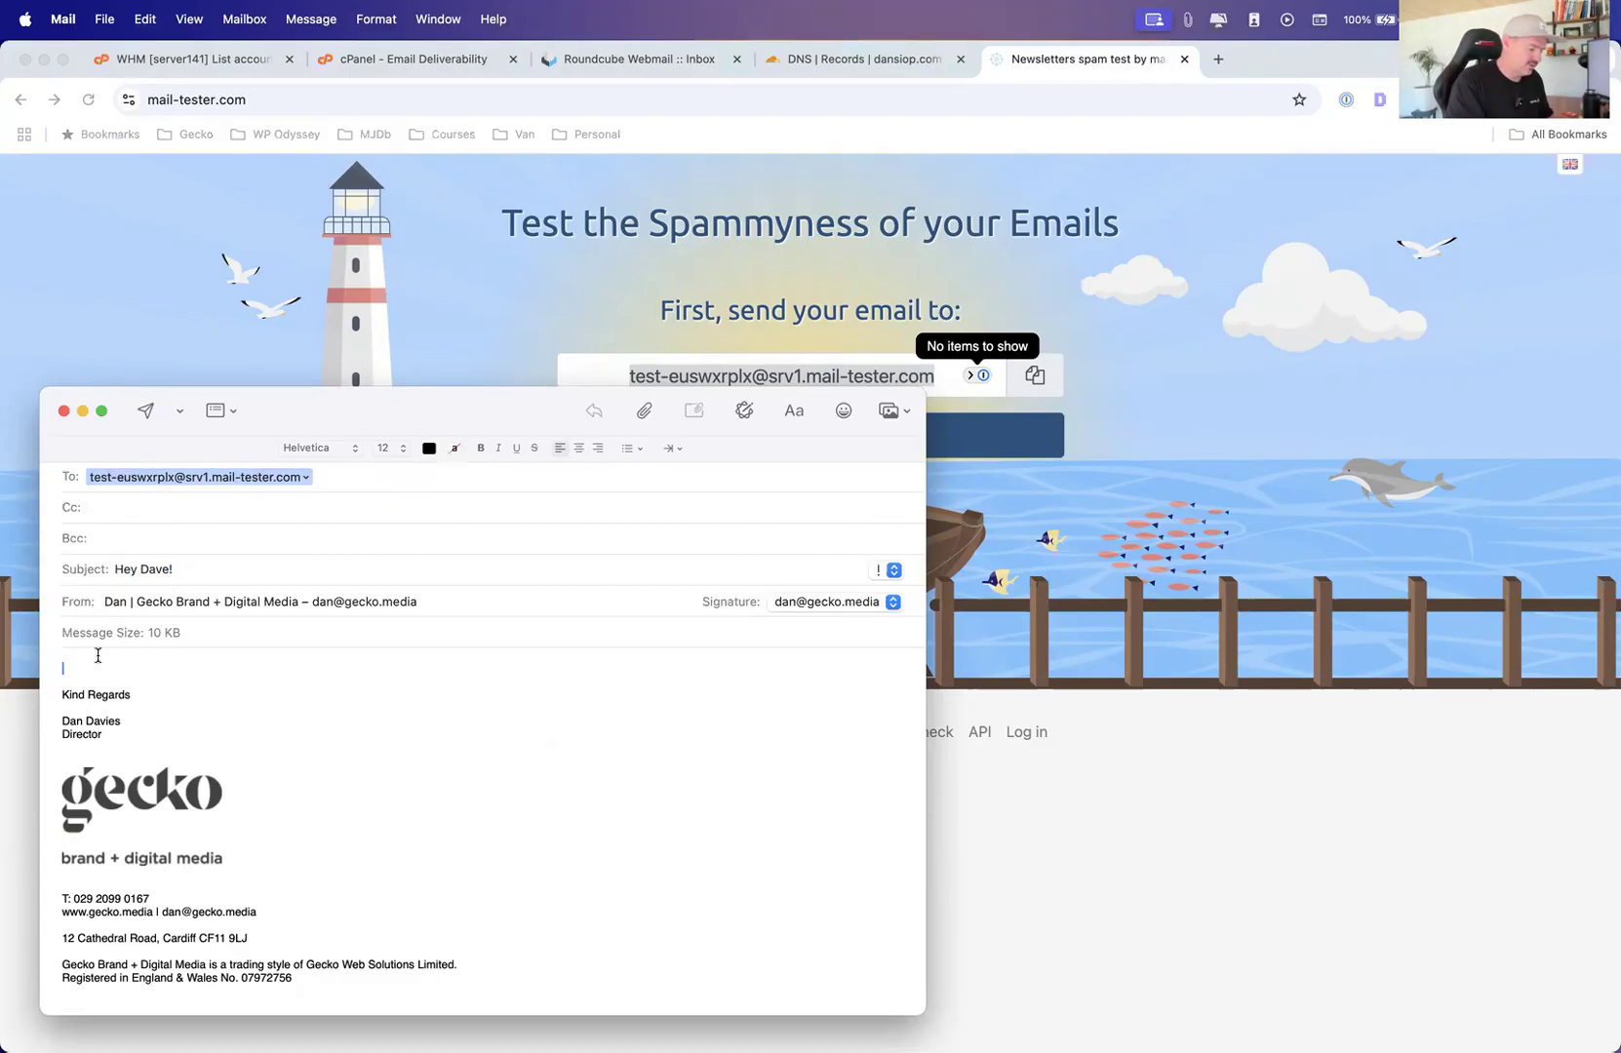
type("How's thing")
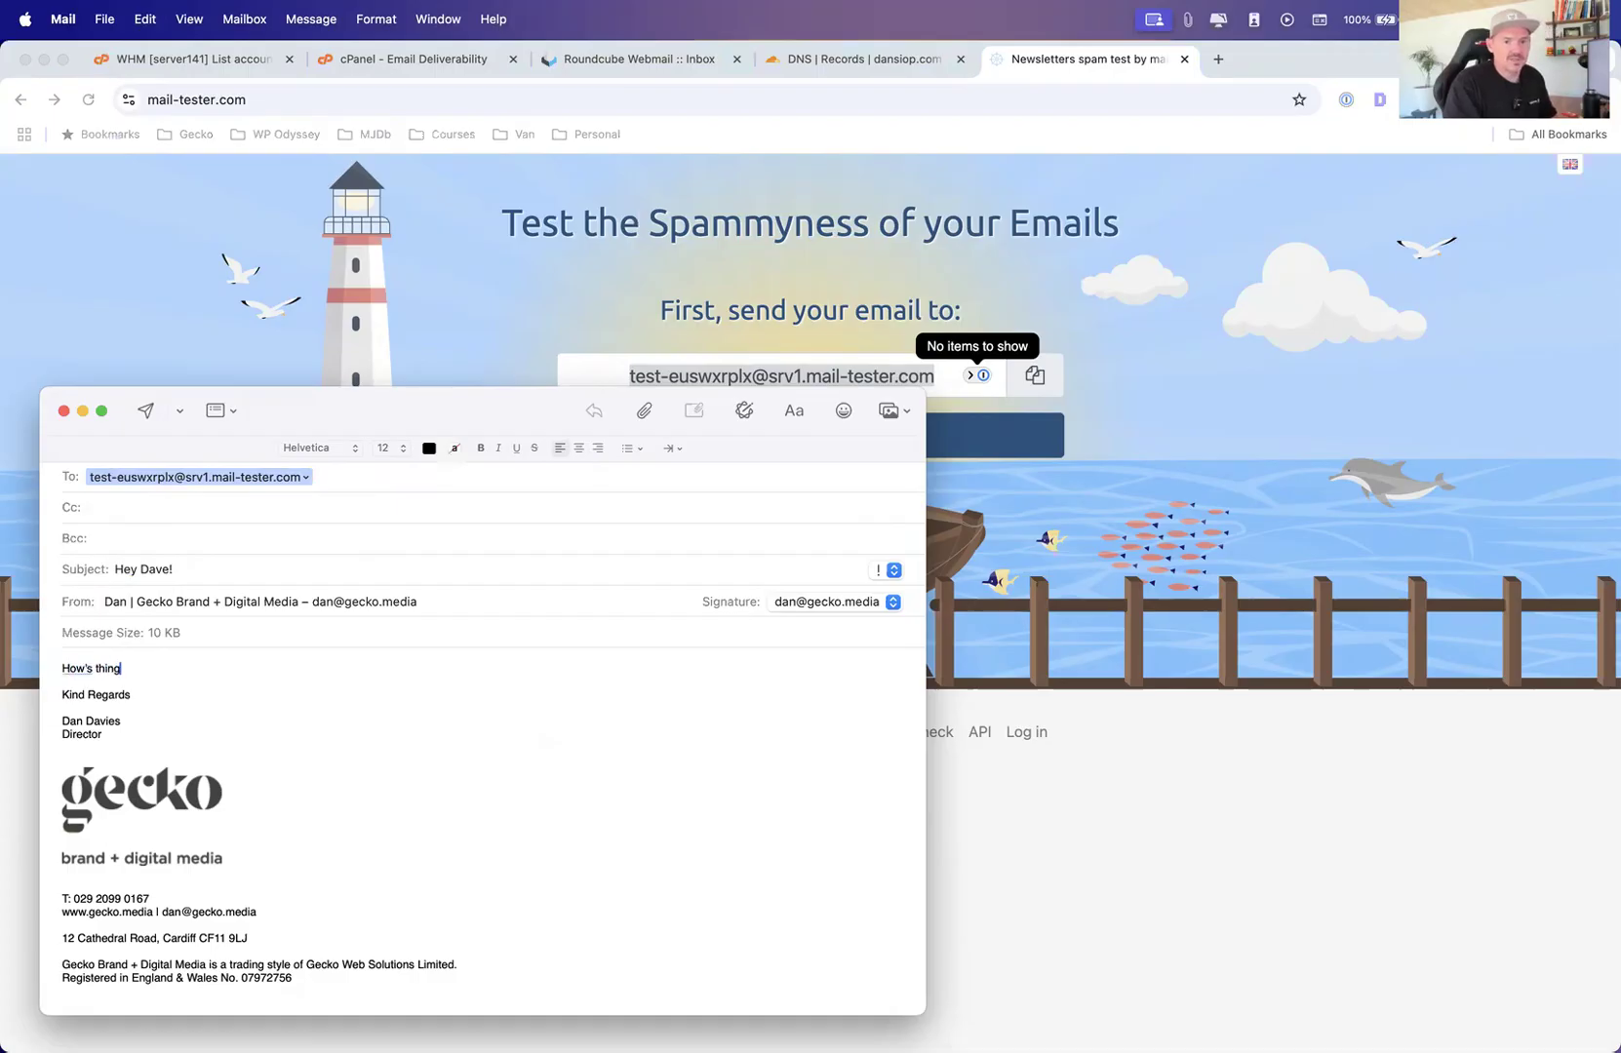
type("s goin")
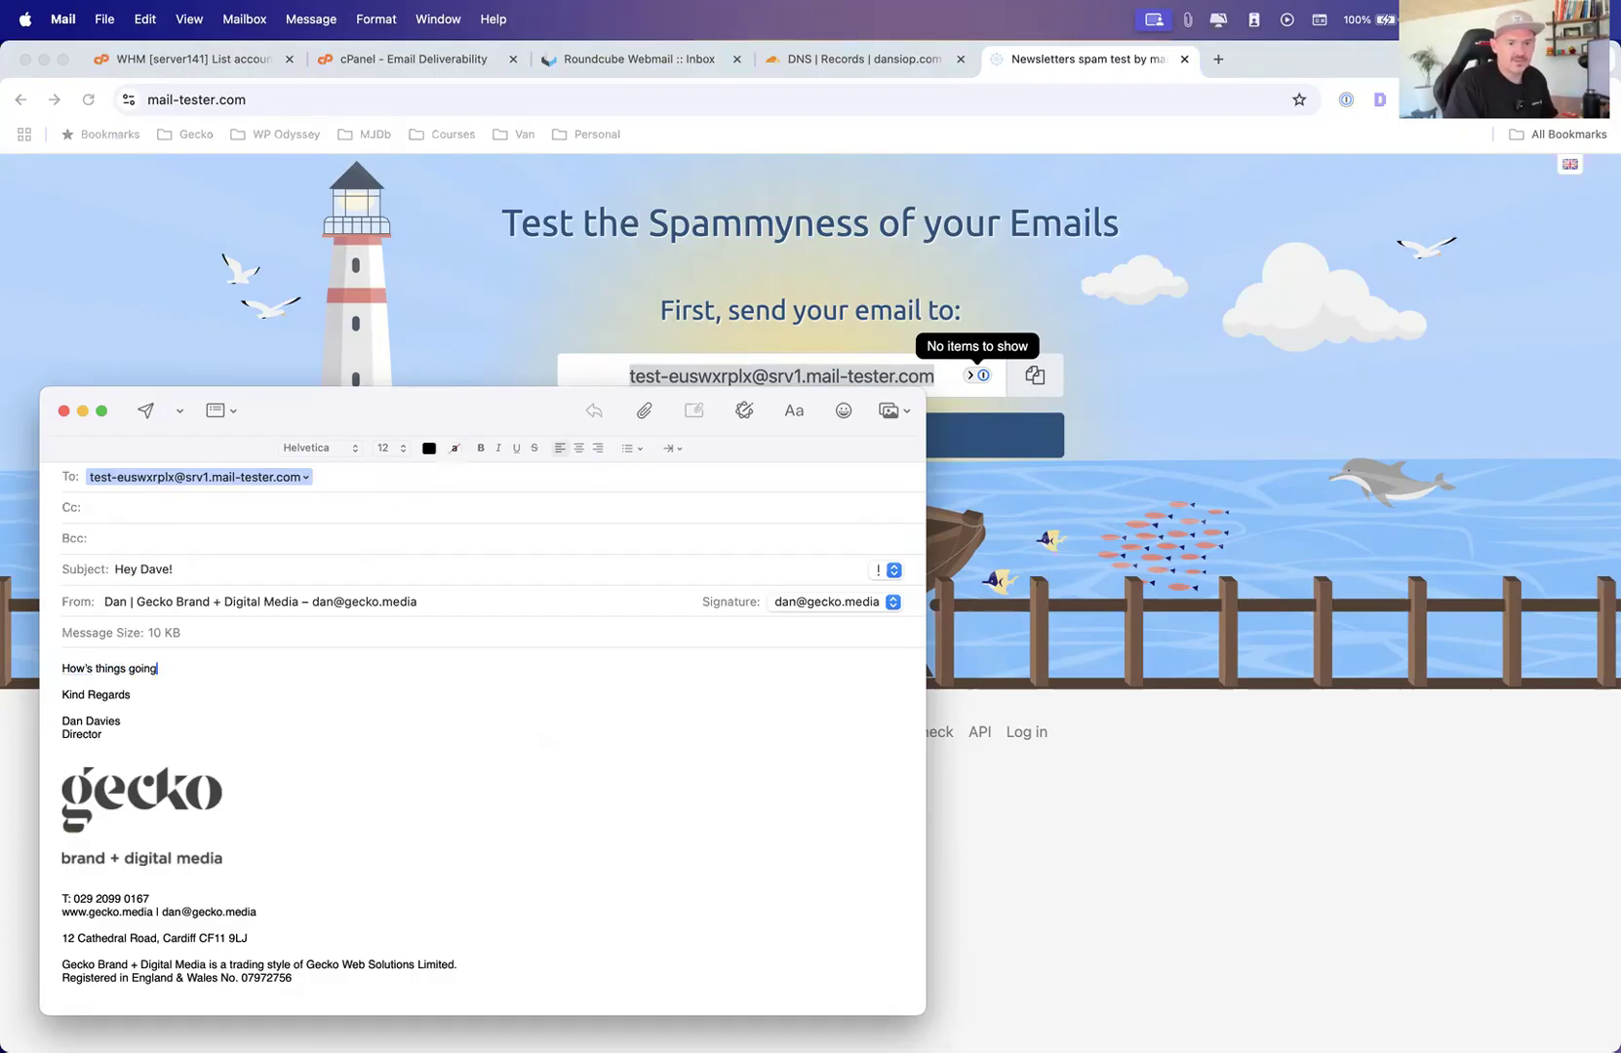
type("g")
key("Return")
key("Return")
type("Hope to see you soon!")
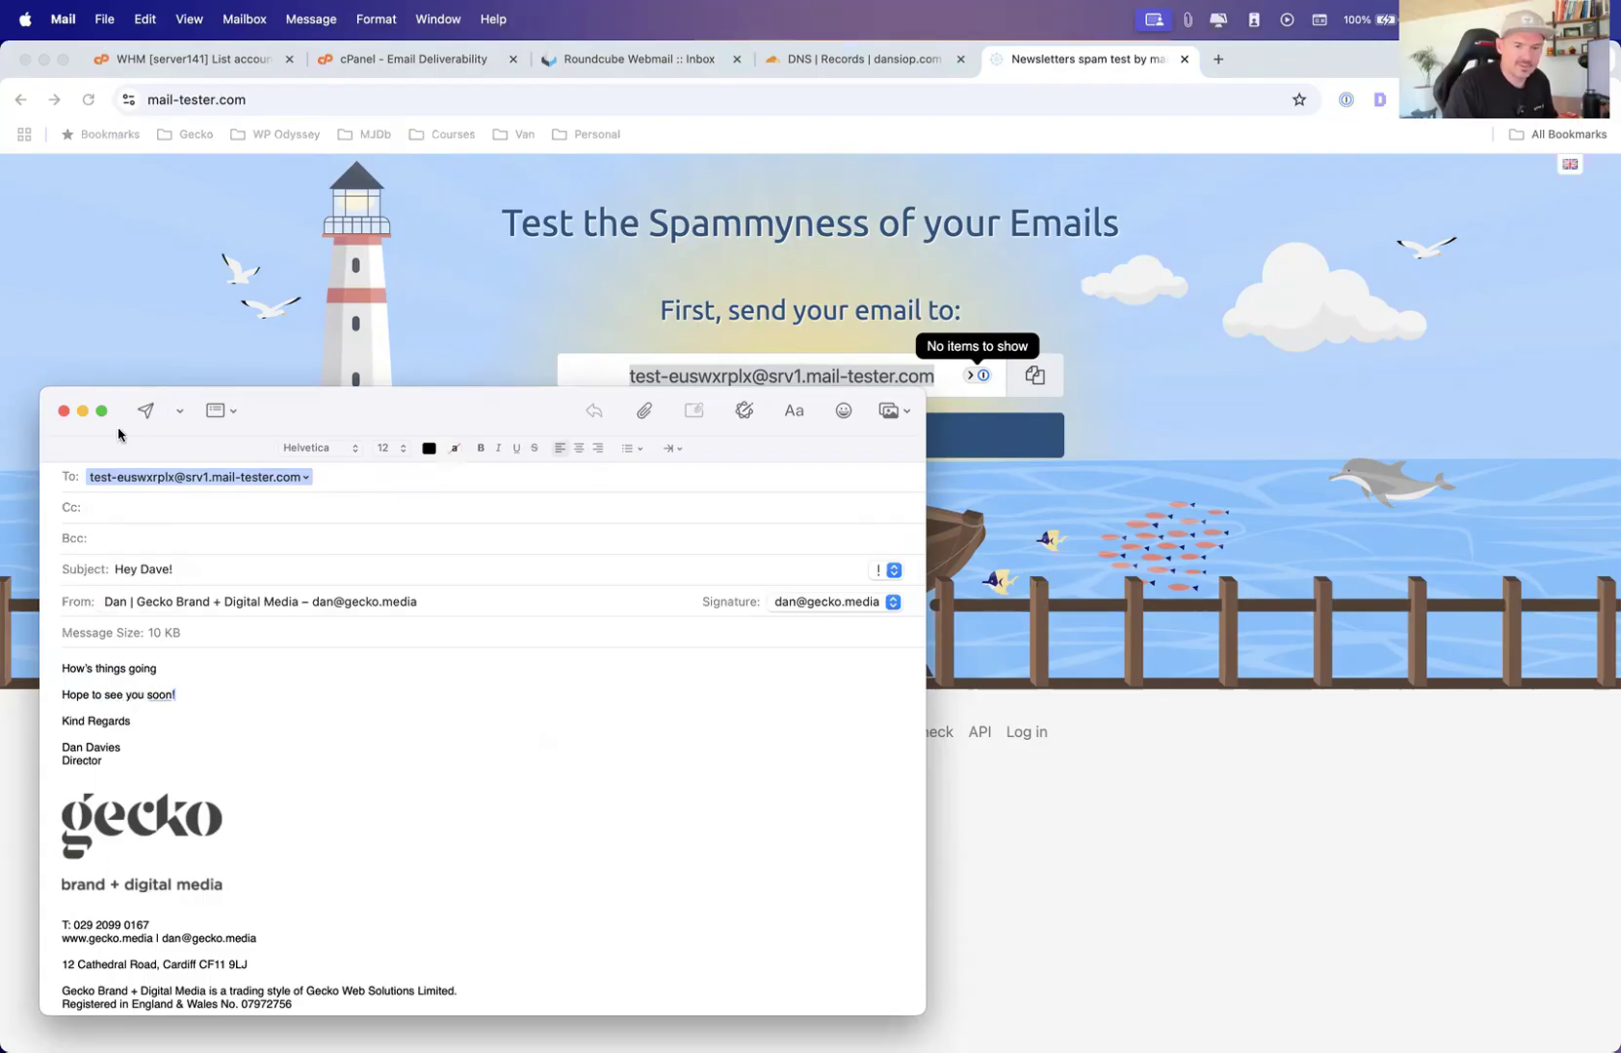
left_click_drag(282, 419, 299, 409)
left_click(164, 402)
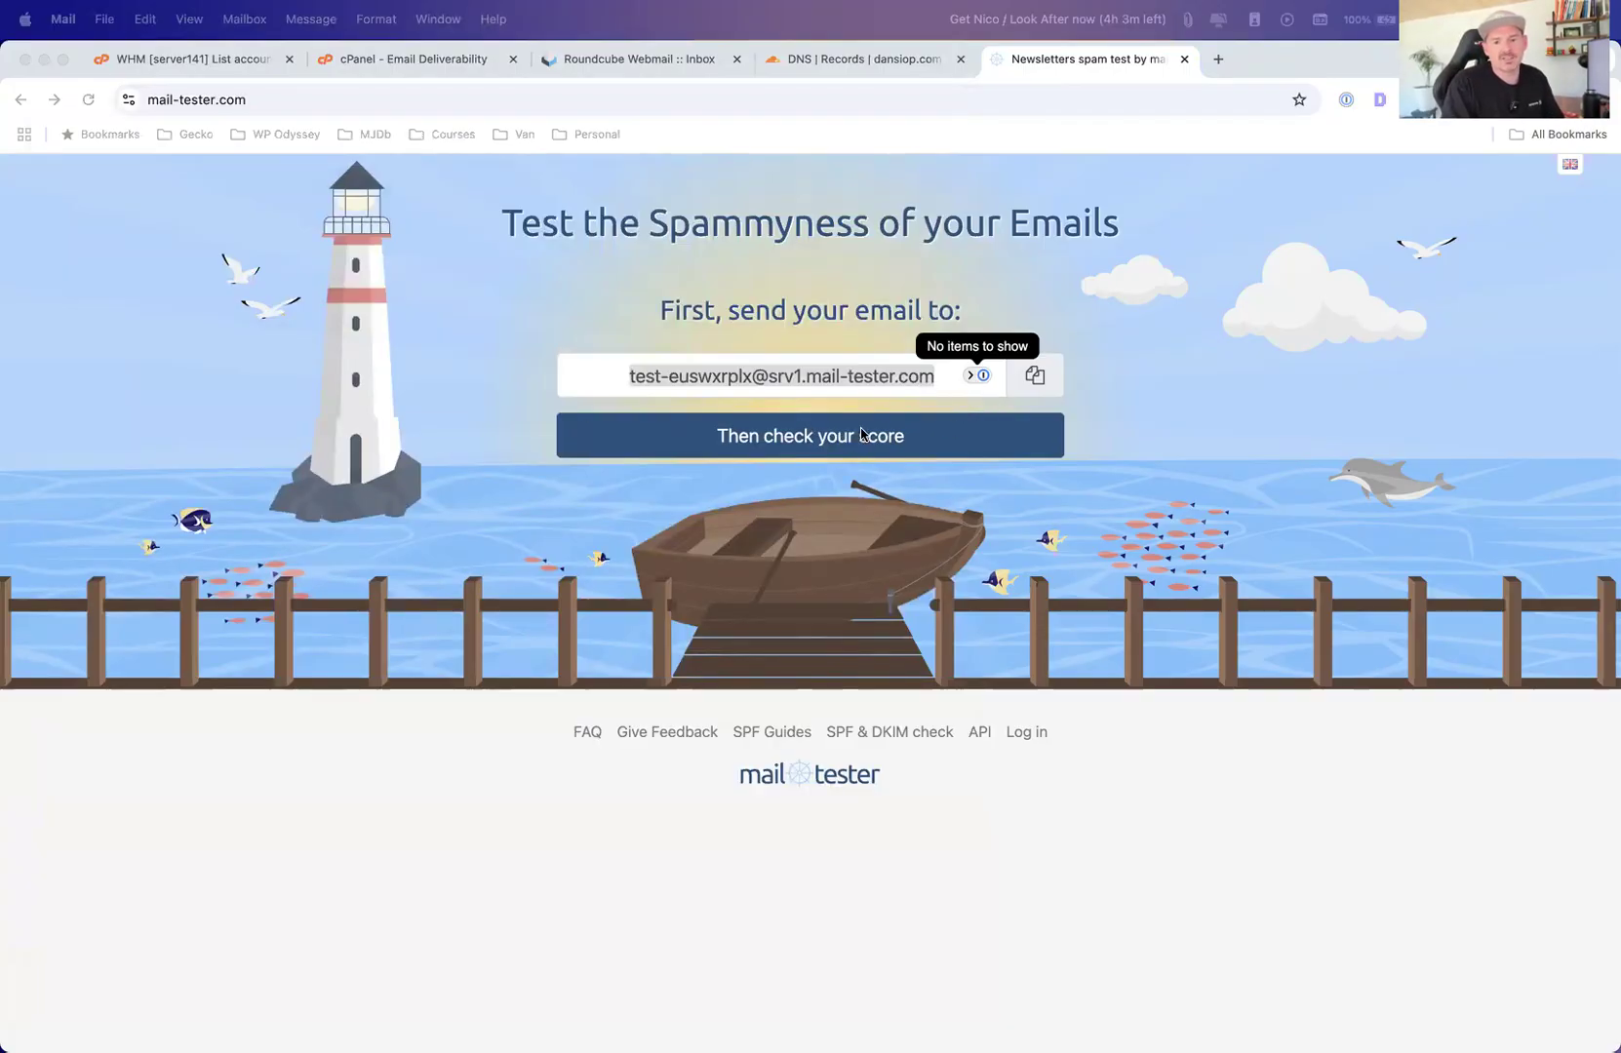
Check the spam score on mail-tester and look through the result details
left_click(845, 439)
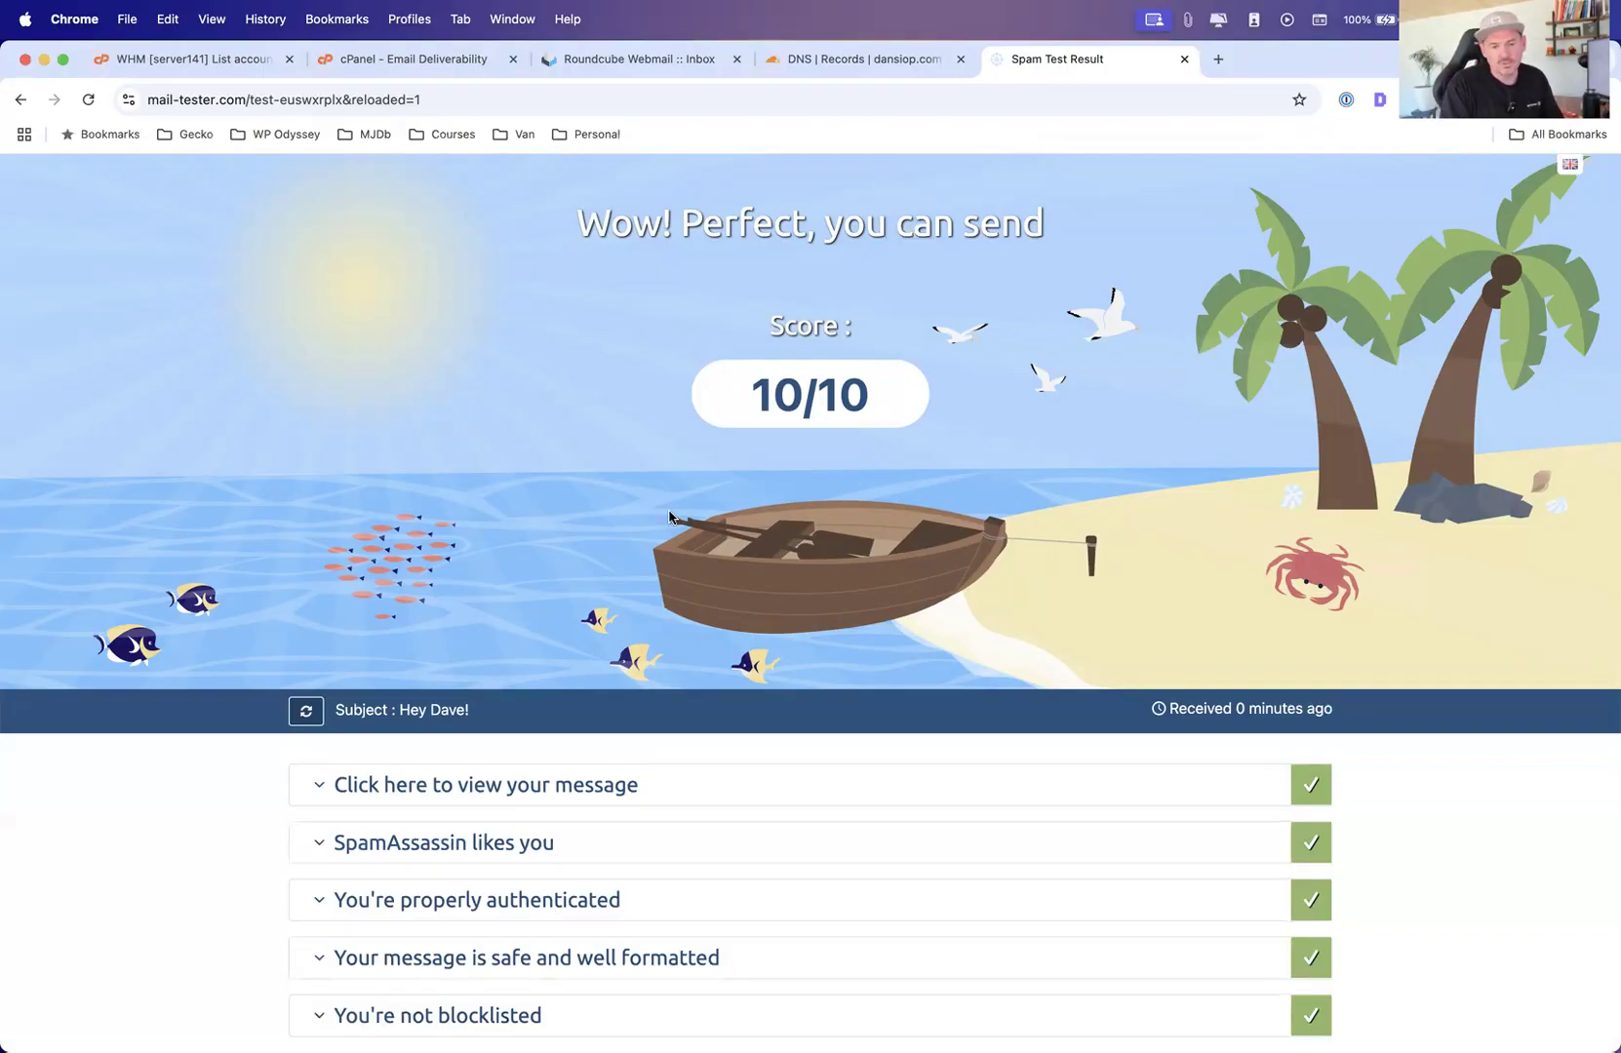
scroll(663, 512, "down", 3)
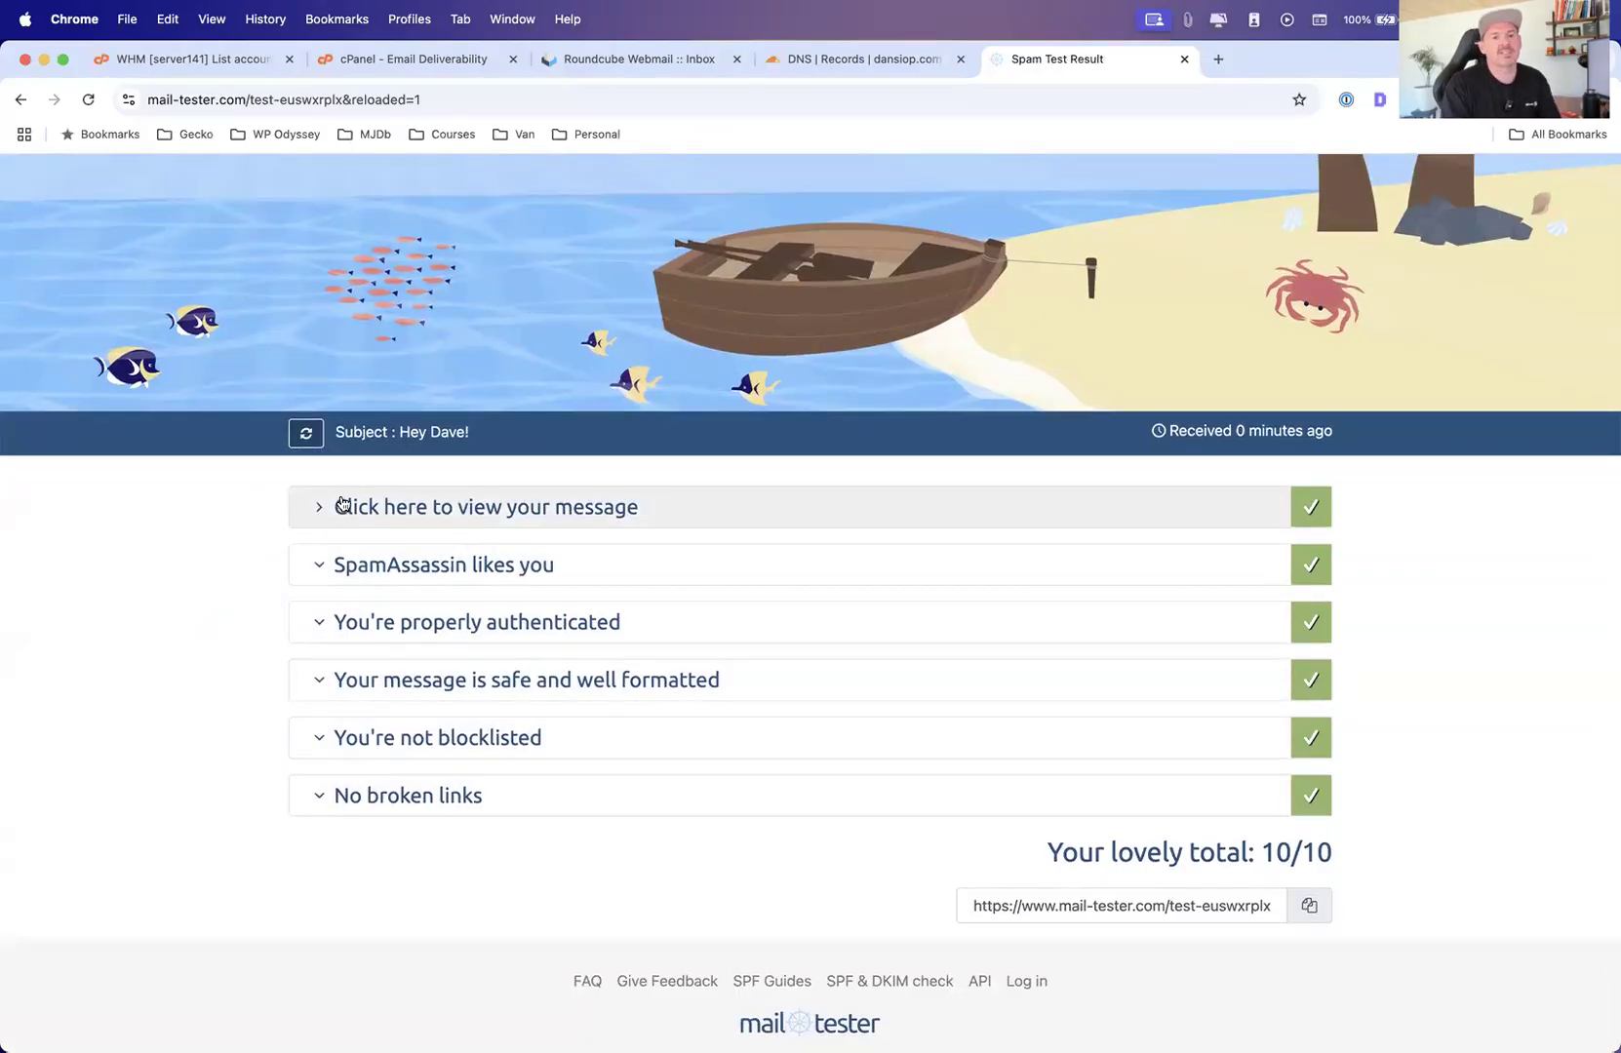
Expand the message details and SpamAssassin sections of the mail-tester result and review the scoring rules
left_click(342, 505)
scroll(332, 507, "down", 2)
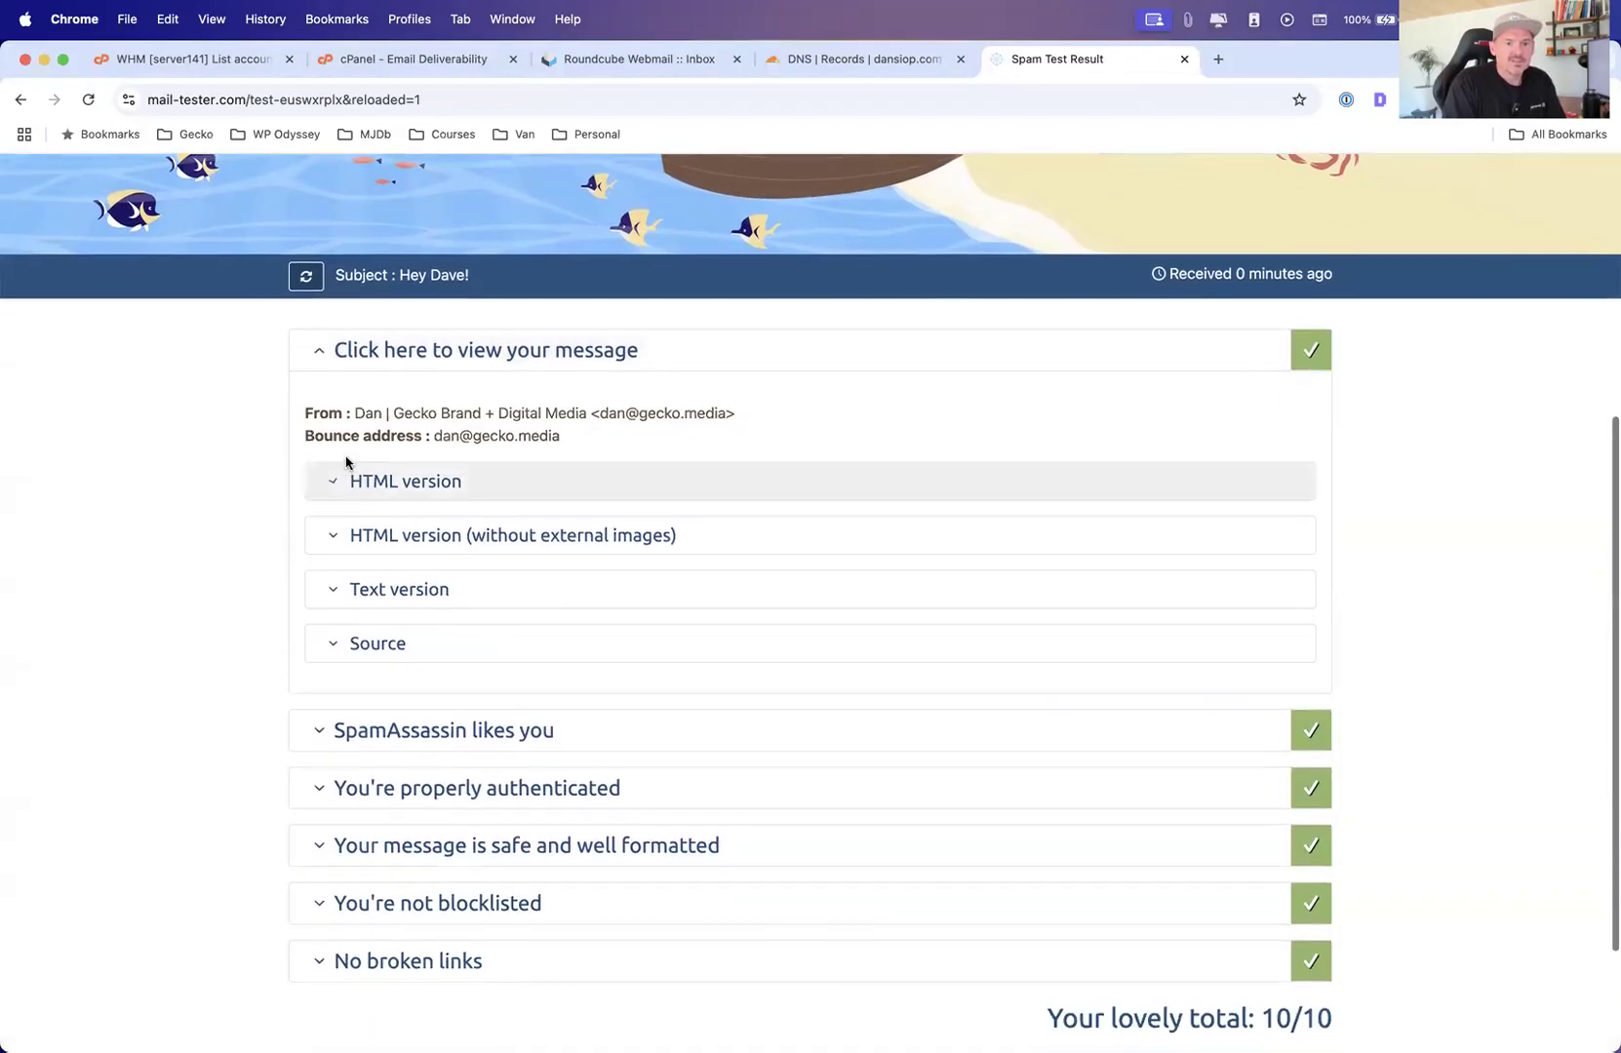
left_click(462, 722)
scroll(468, 702, "down", 4)
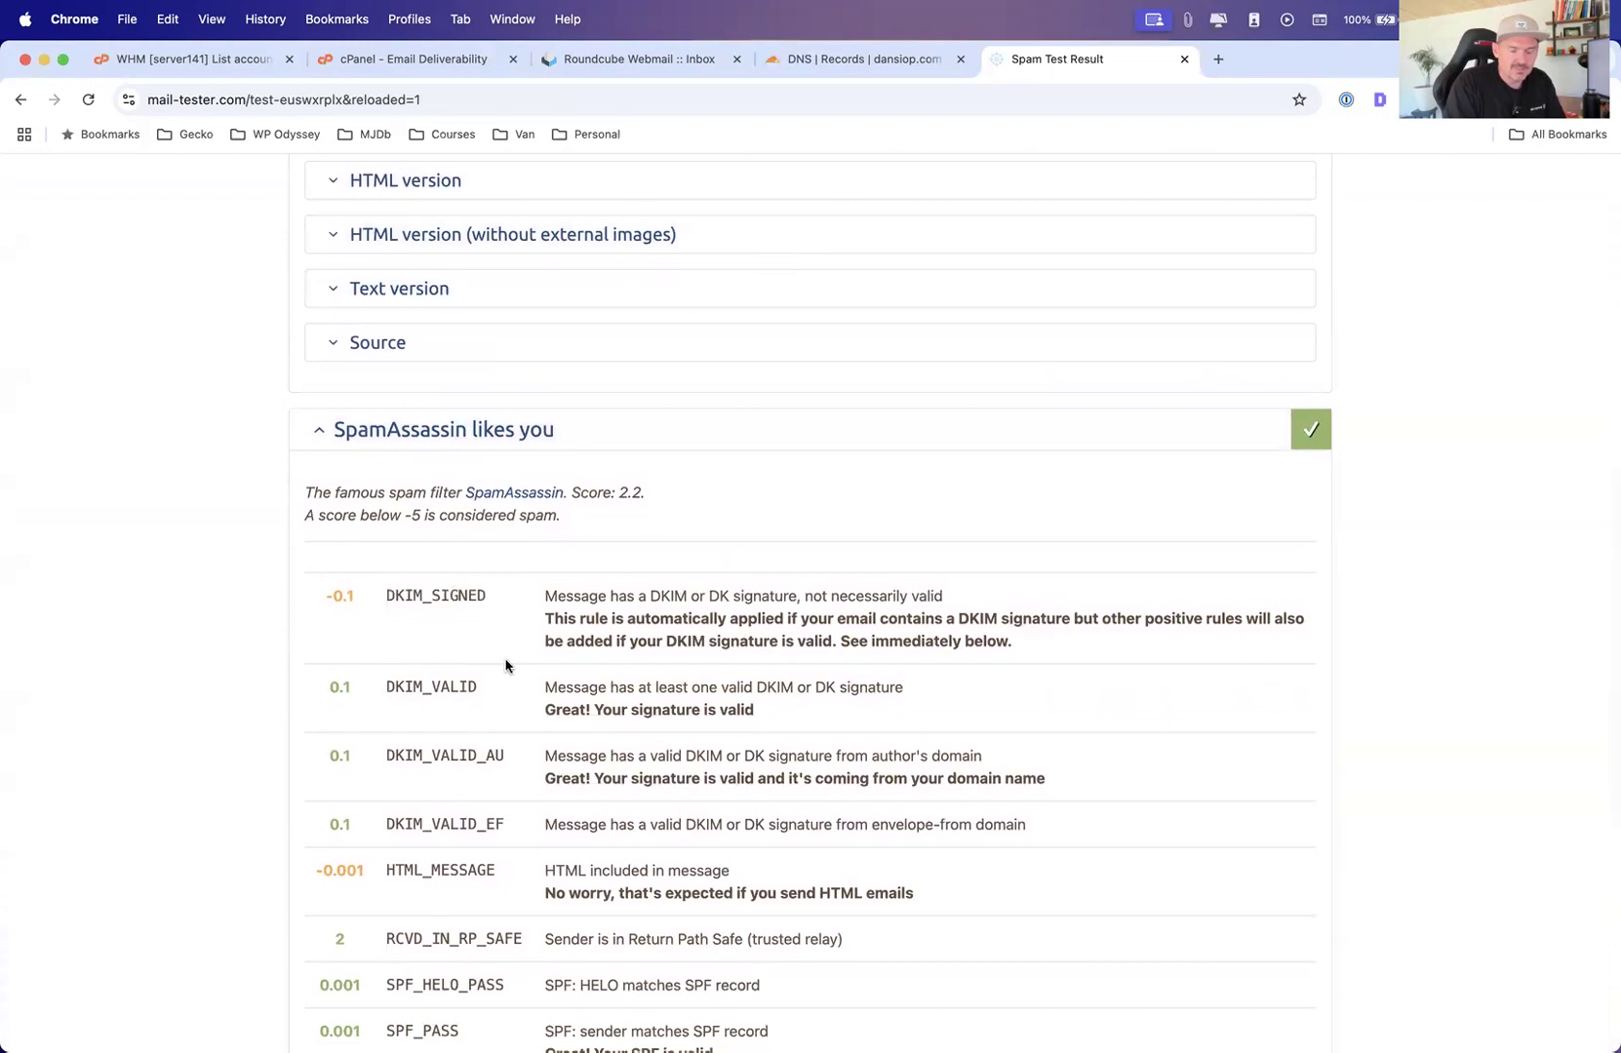
scroll(513, 605, "down", 1)
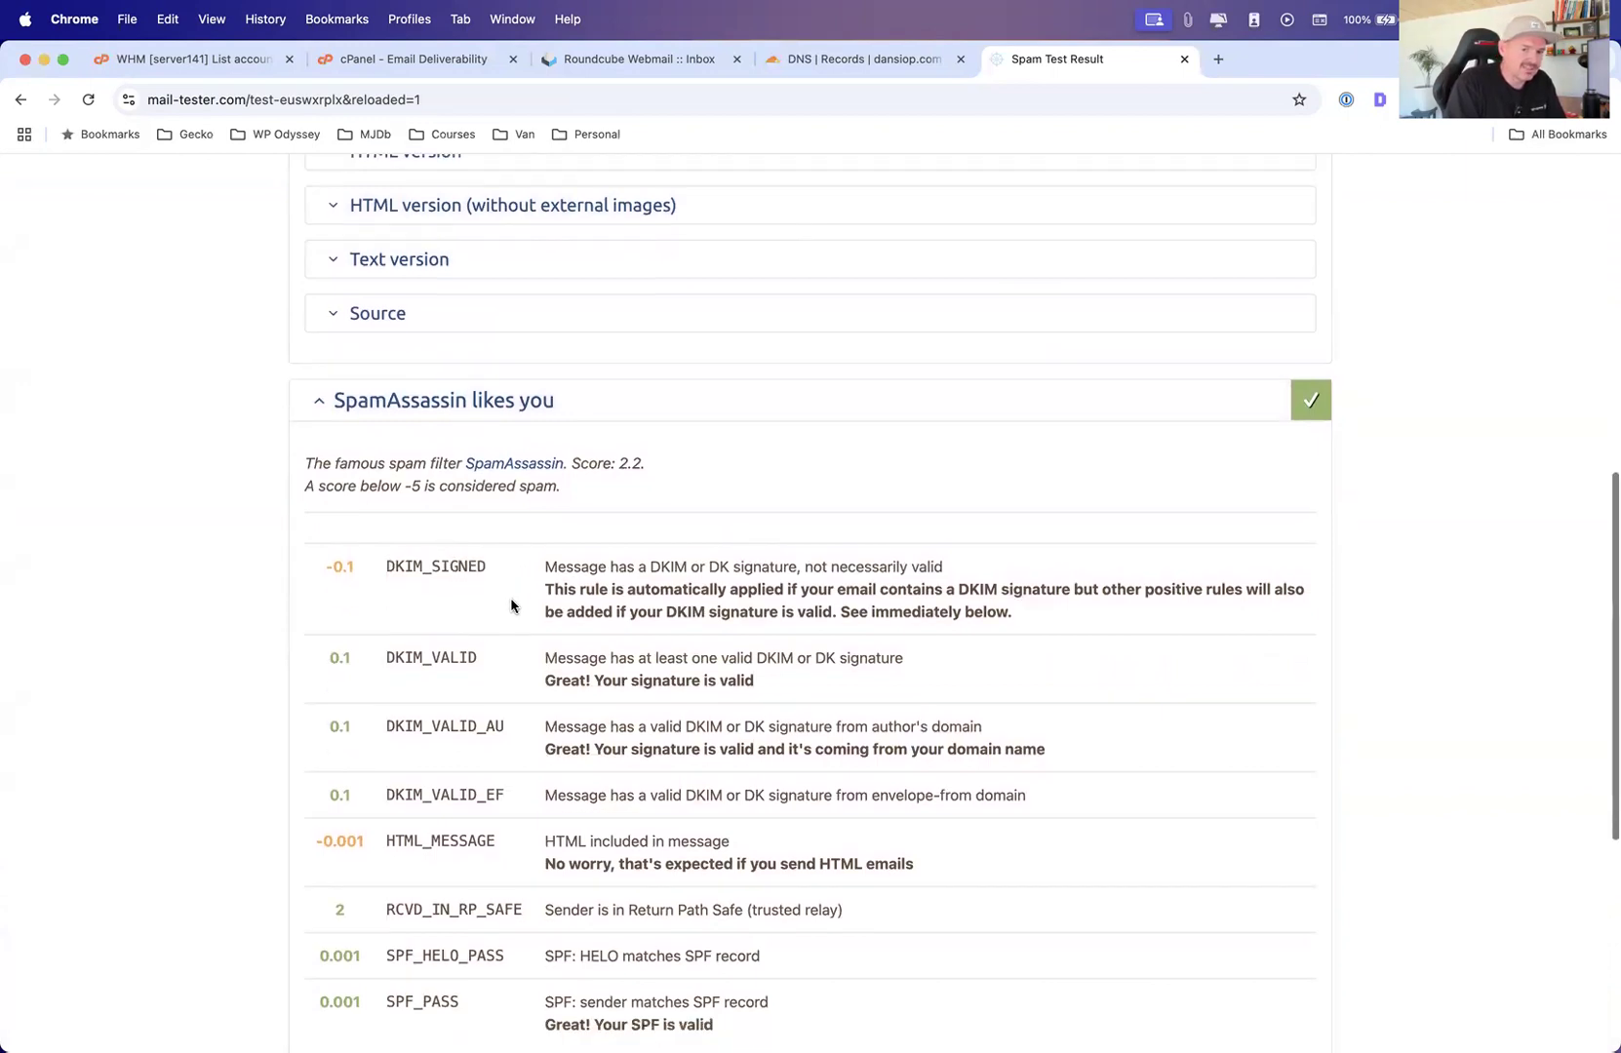
scroll(511, 605, "down", 2)
Compare the Cloudflare DNS records and the cPanel Email Deliverability DKIM and SPF entries against the mail-tester results
left_click(832, 59)
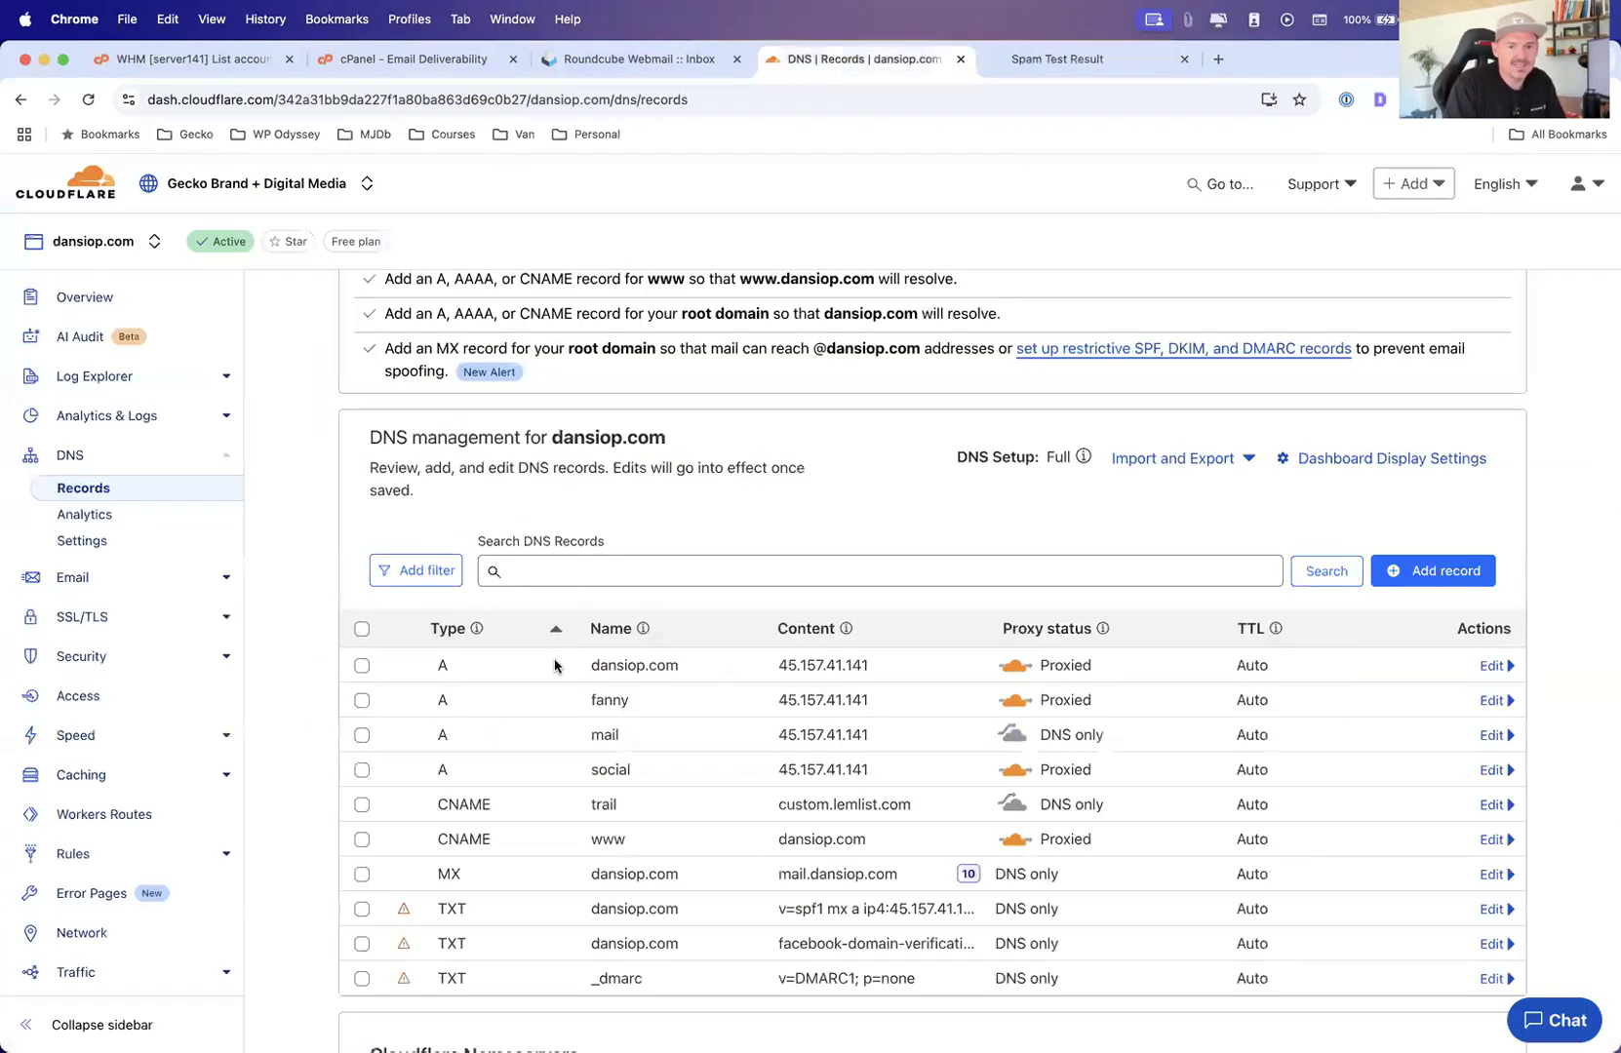
left_click(349, 53)
scroll(363, 700, "down", 2)
scroll(363, 699, "up", 12)
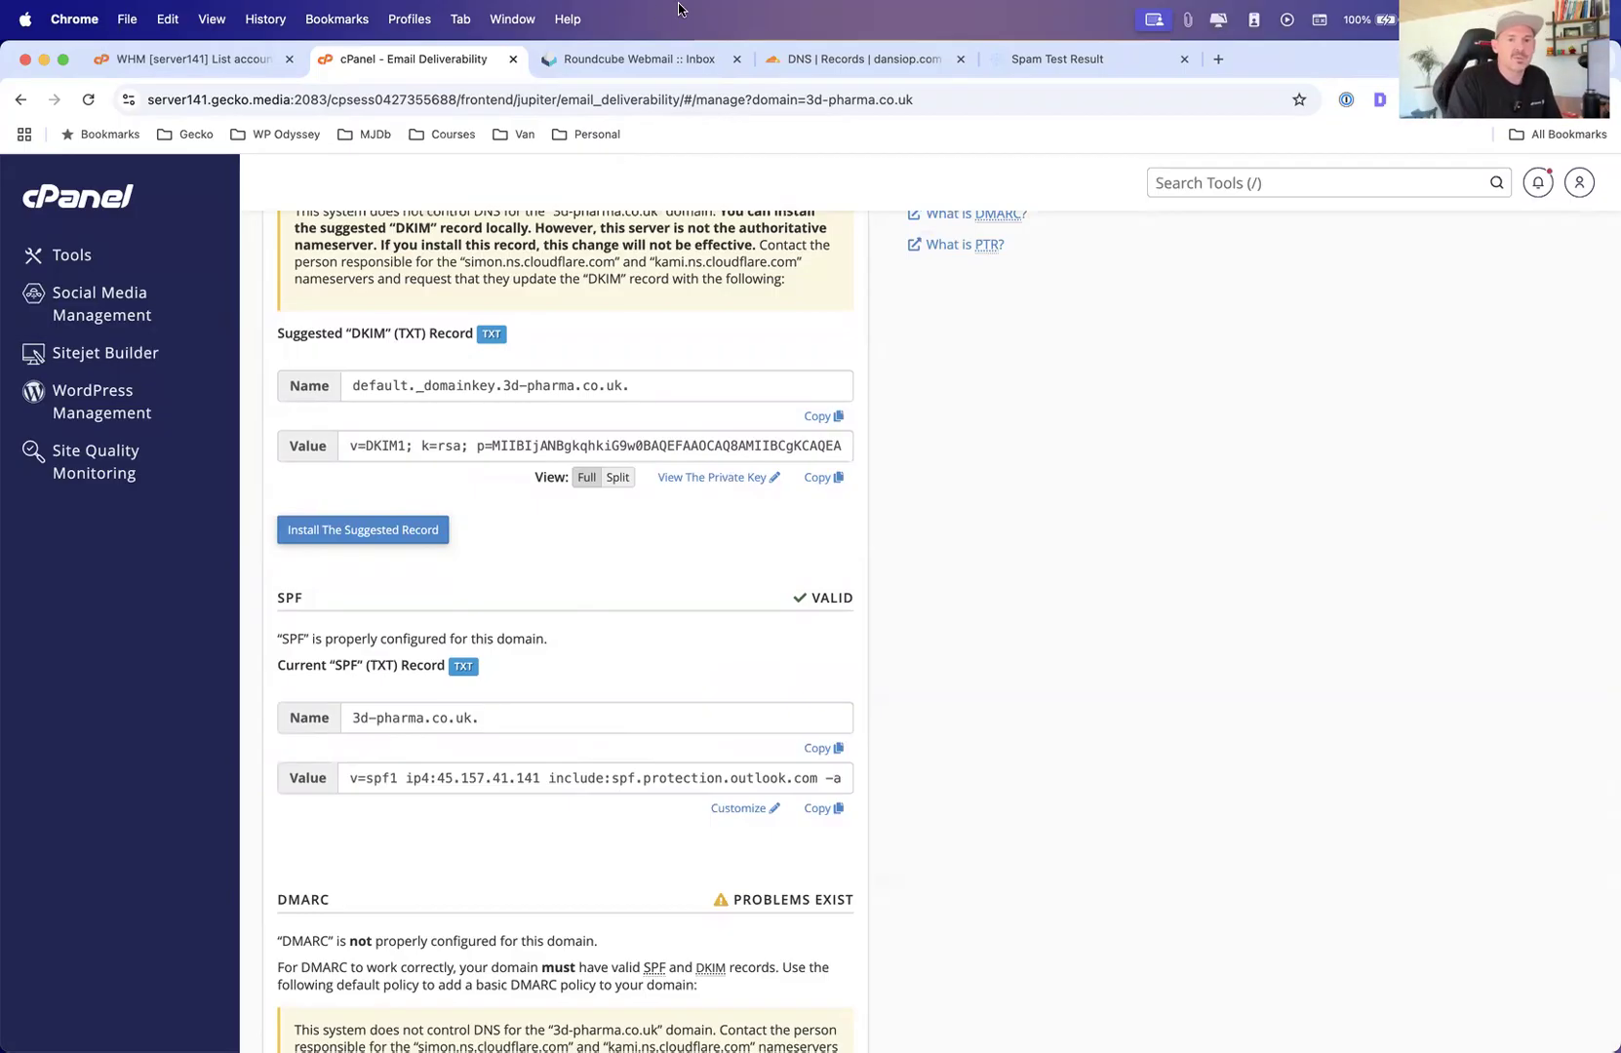
left_click(634, 58)
left_click(1037, 60)
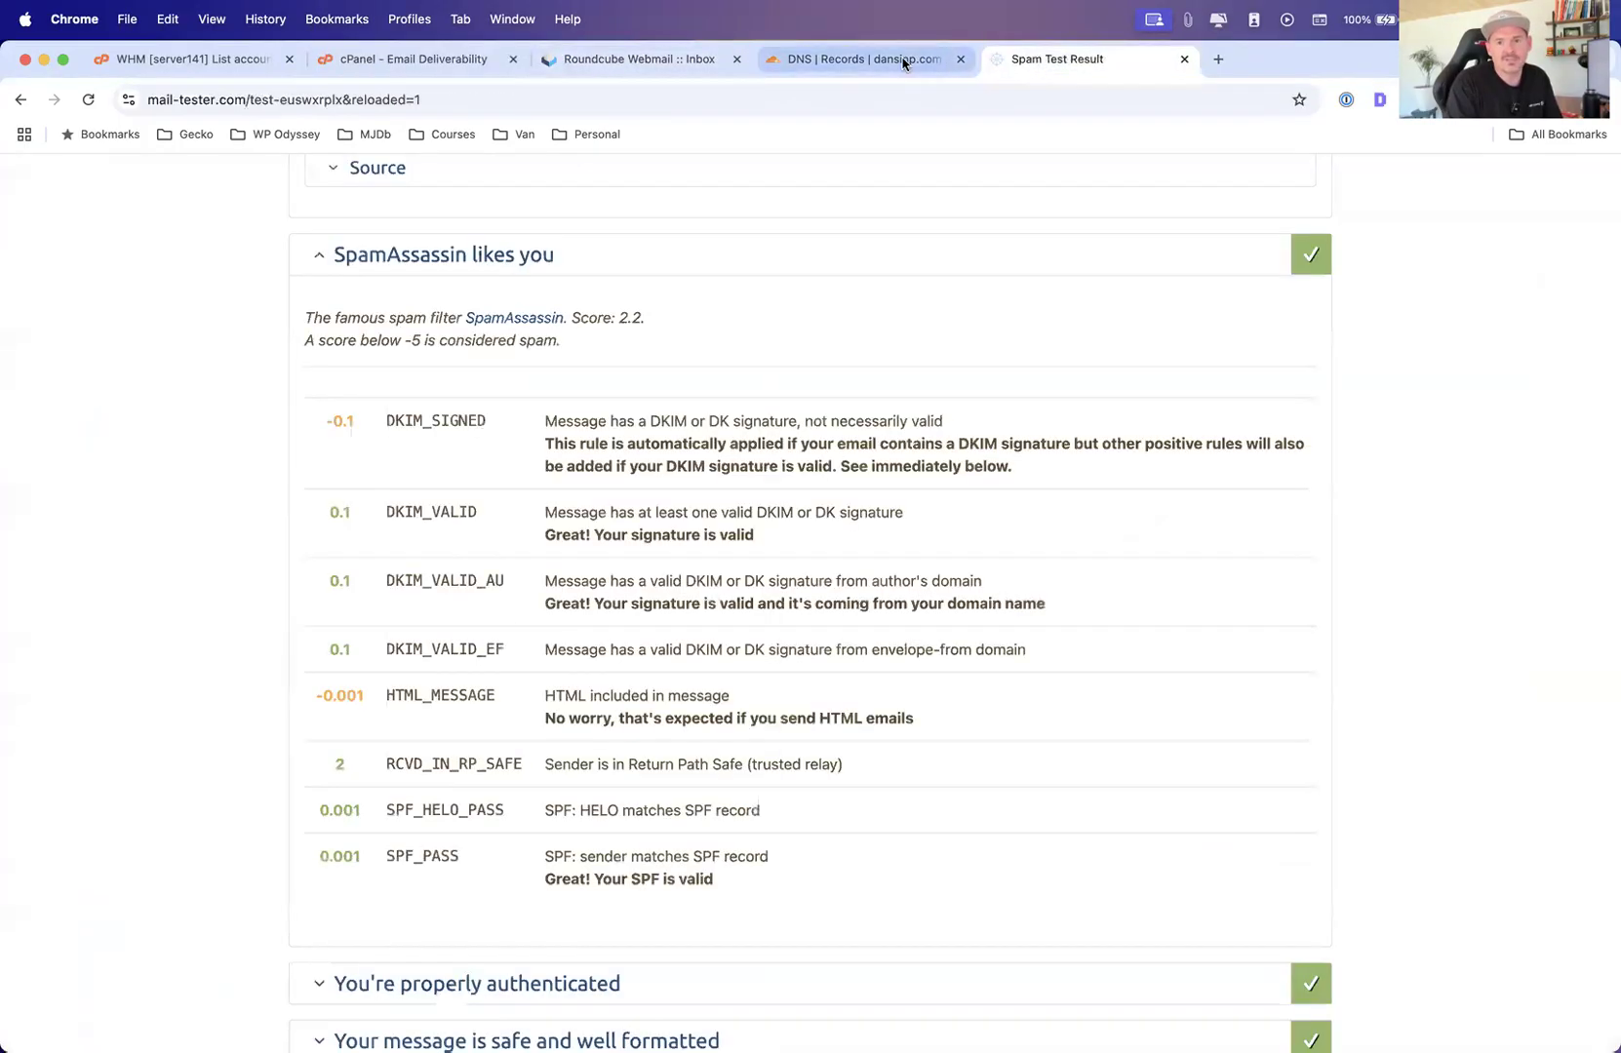
left_click(903, 61)
left_click(1082, 59)
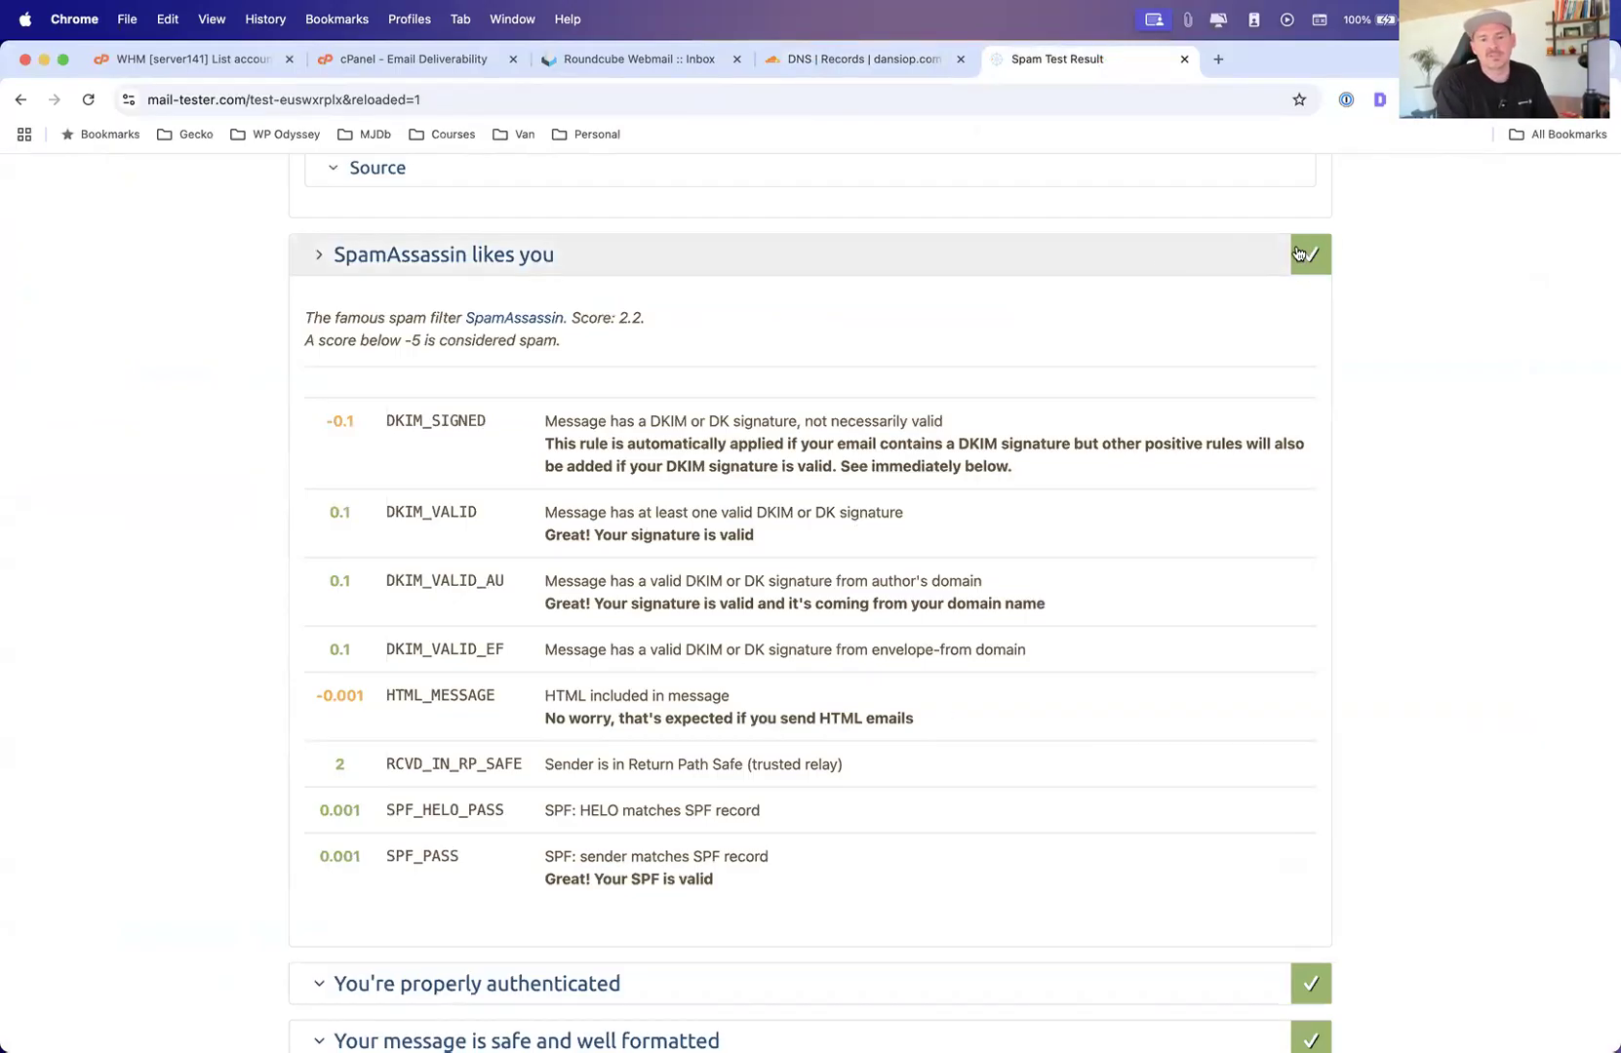
scroll(1146, 261, "up", 2)
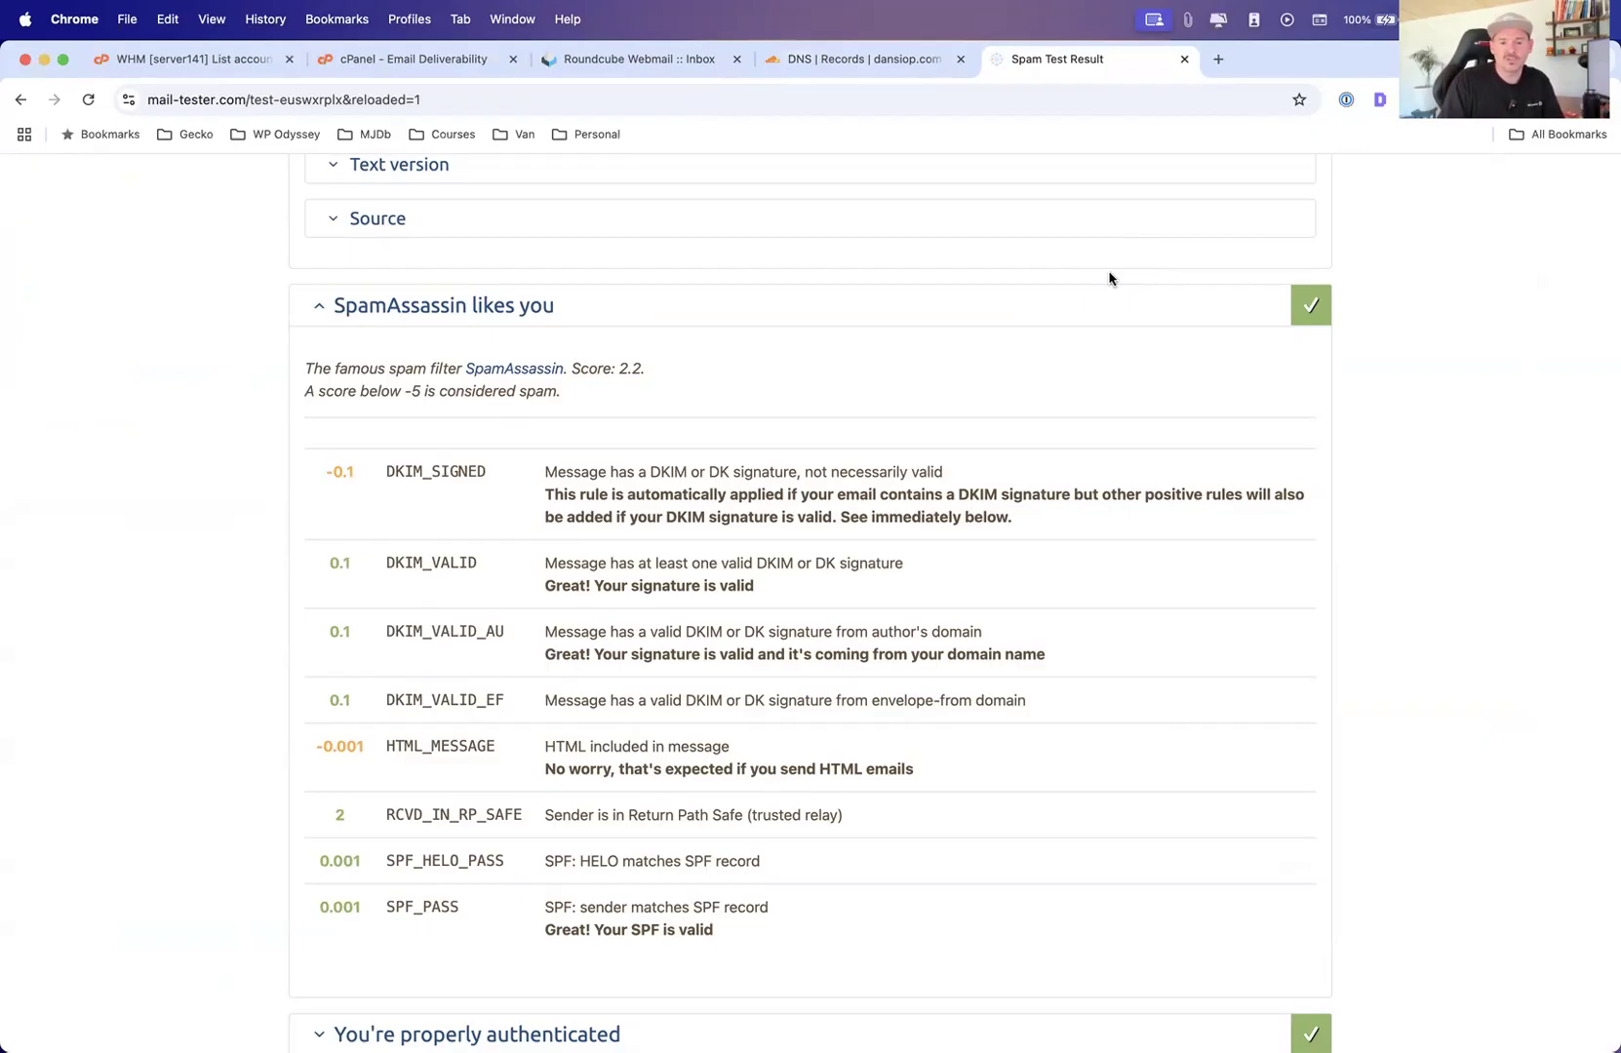
scroll(878, 556, "down", 4)
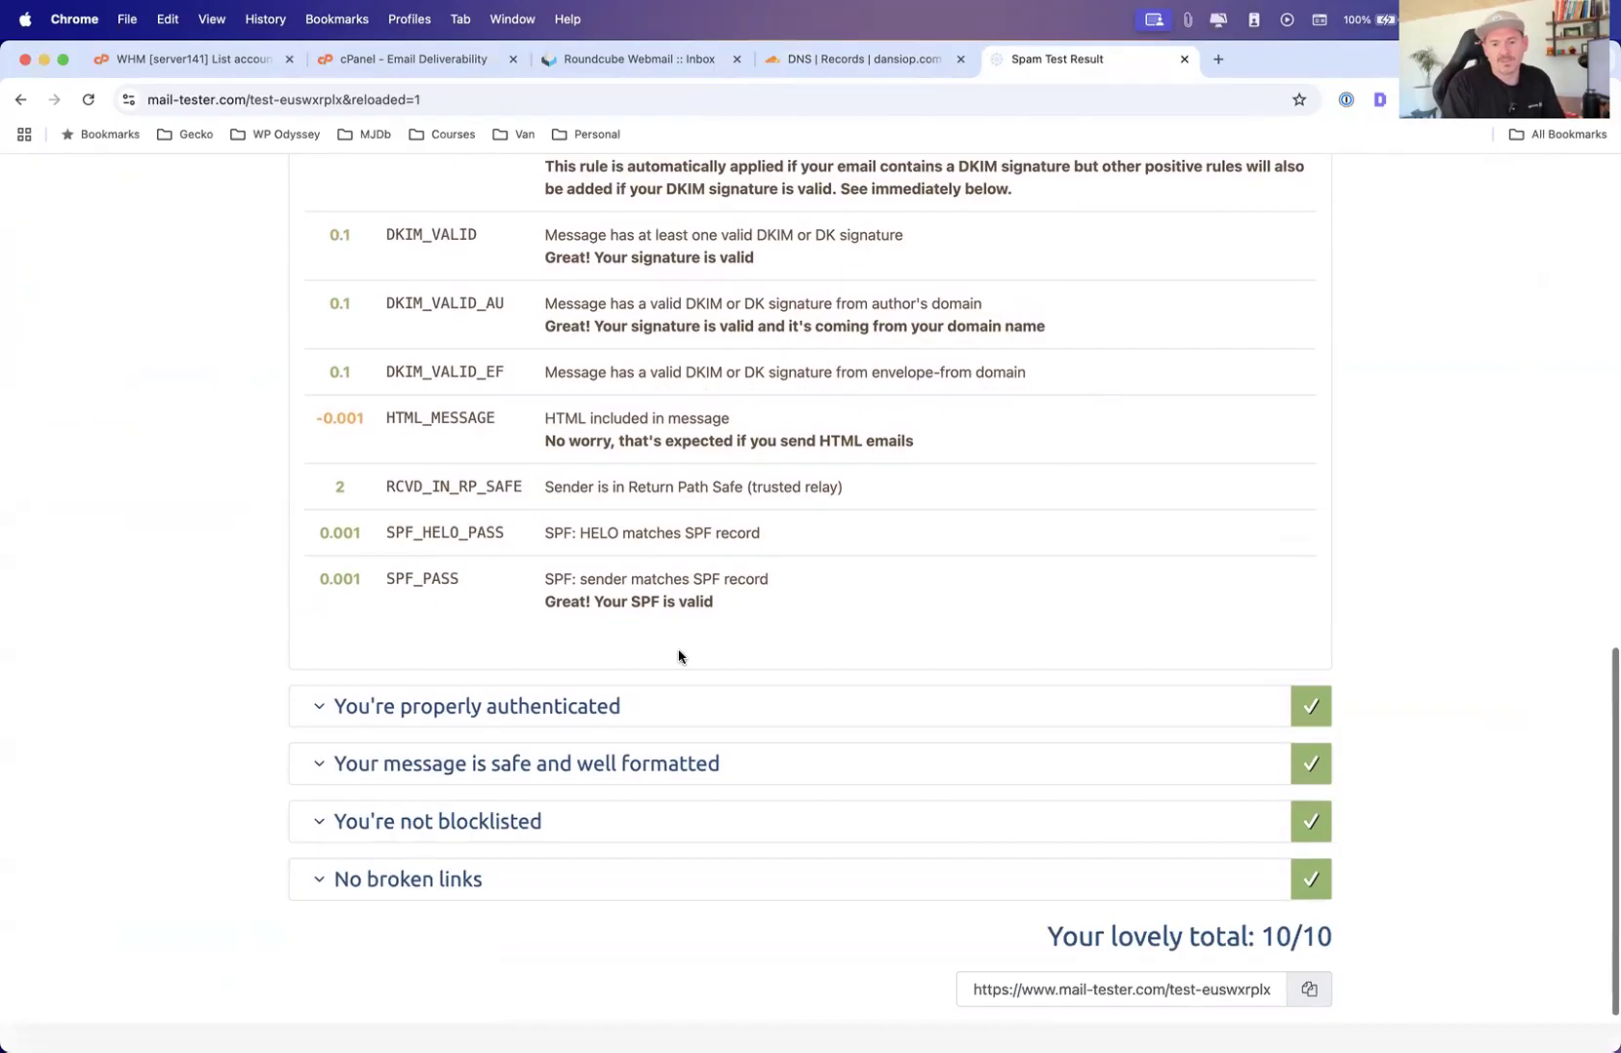
scroll(851, 644, "up", 6)
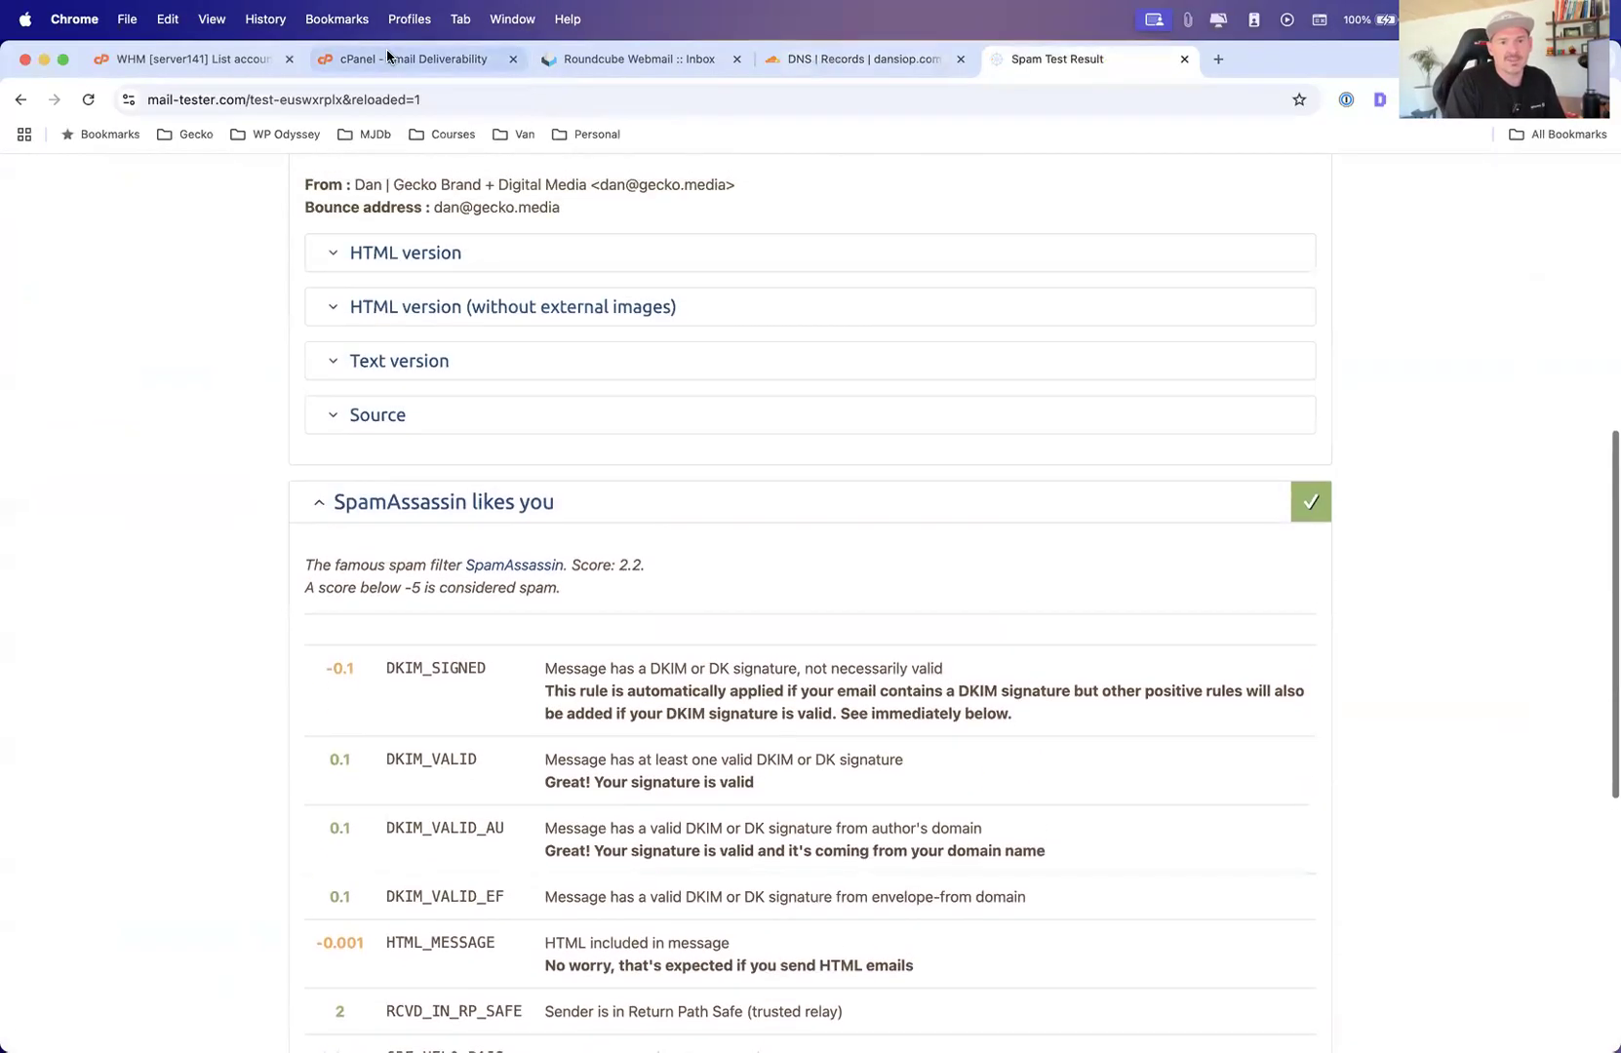
left_click(390, 57)
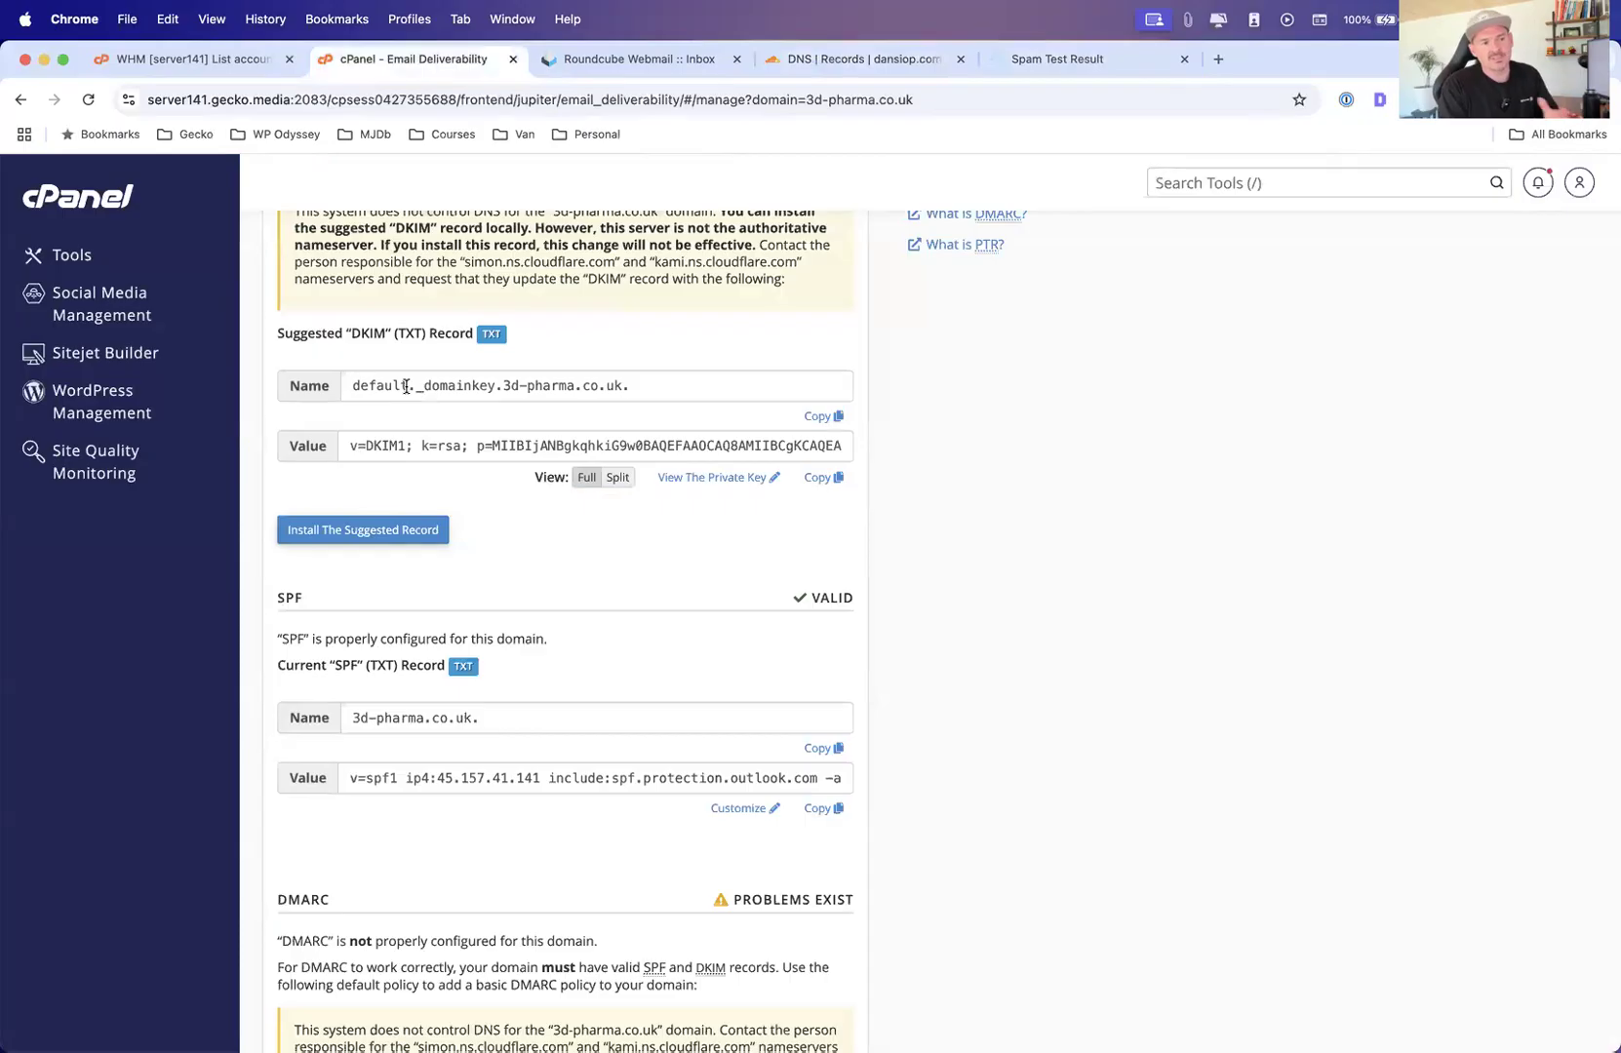
scroll(531, 420, "up", 4)
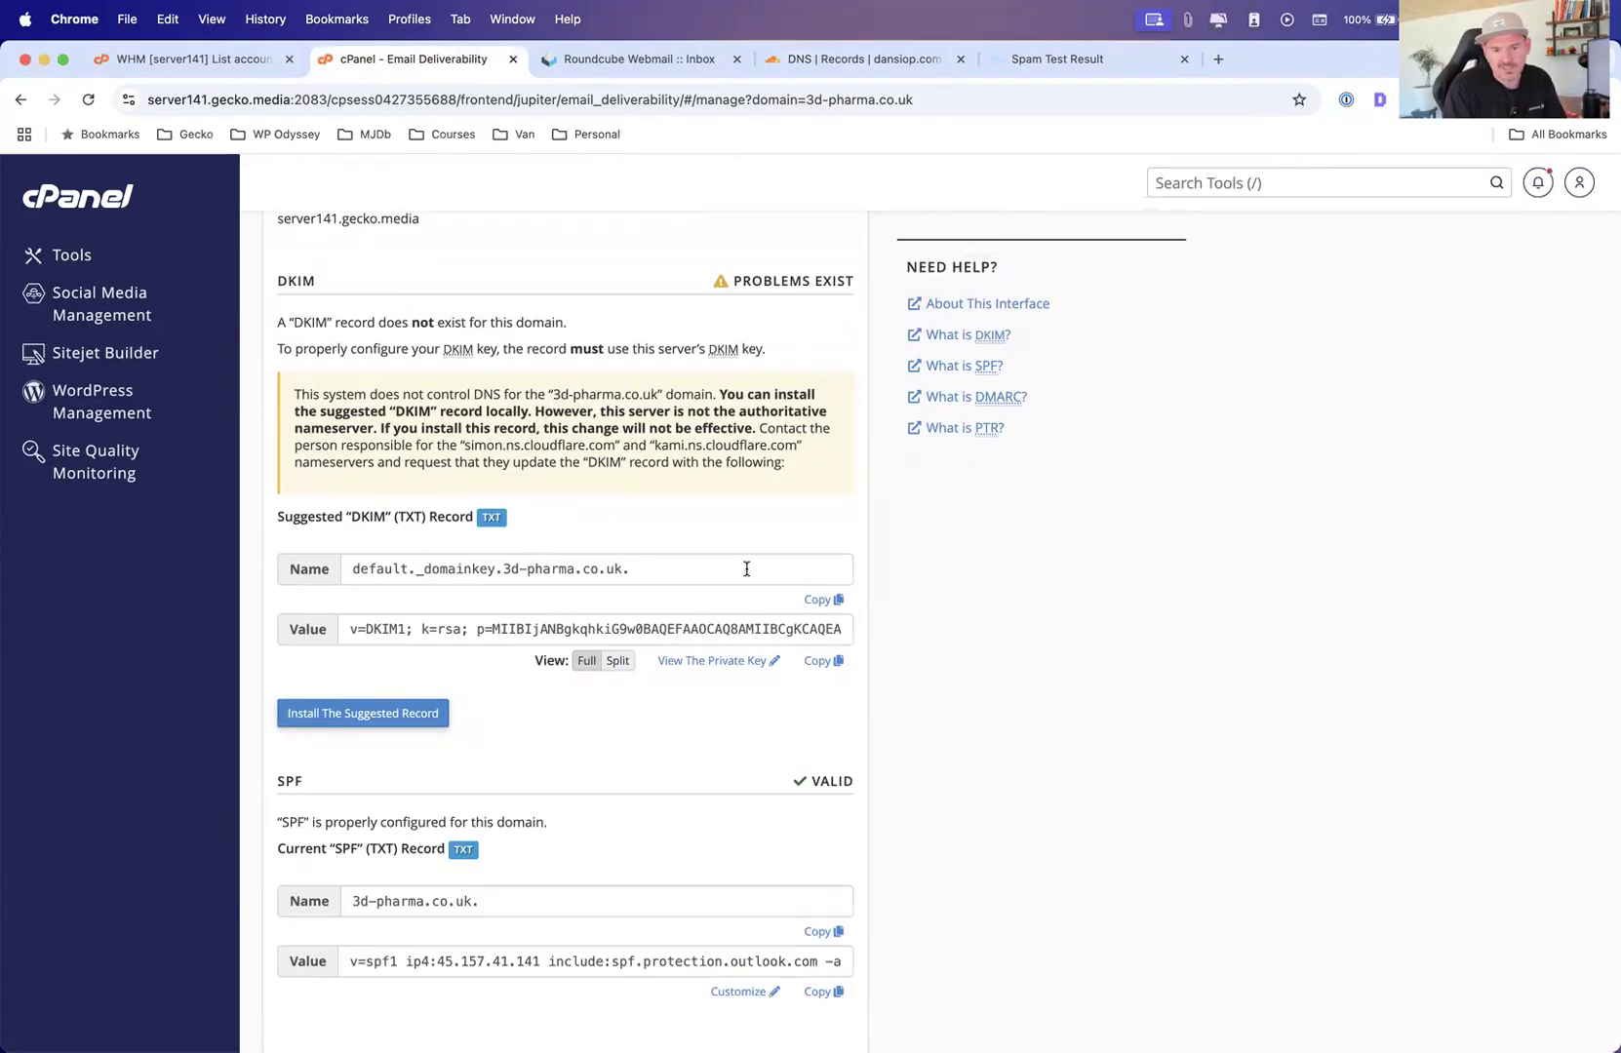
scroll(684, 535, "down", 1)
scroll(583, 546, "up", 6)
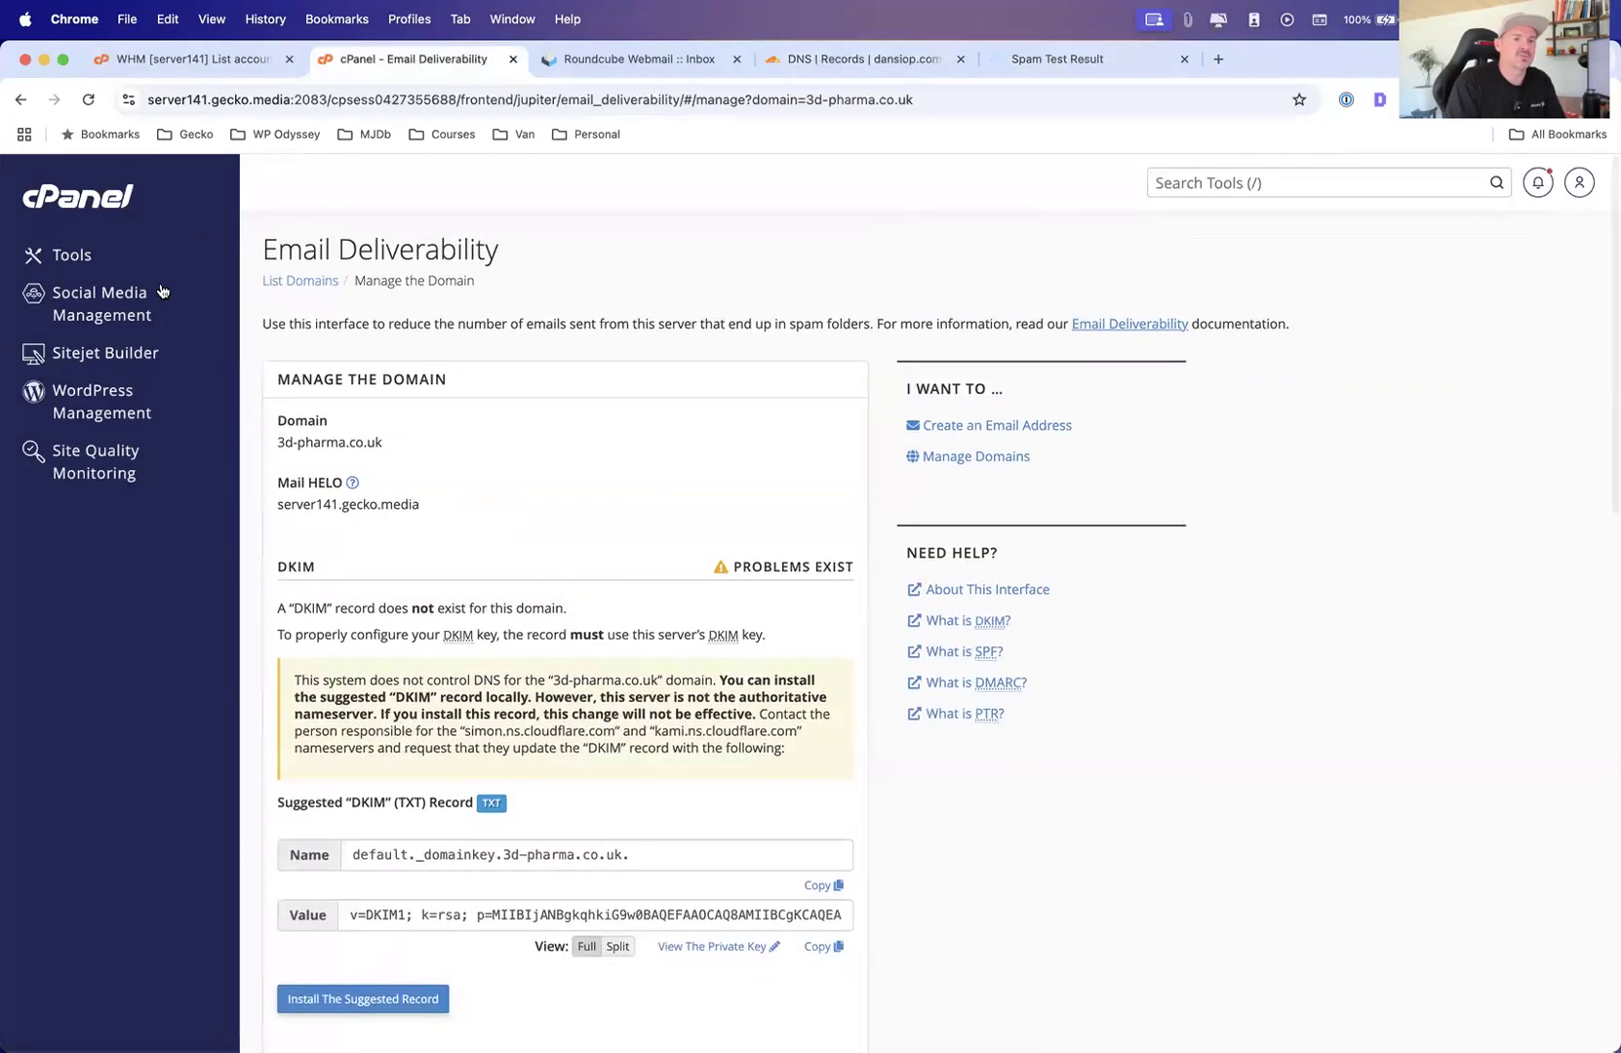
Open Spam Filters from the cPanel tools and view the Auto-Delete settings before returning to the overview
left_click(71, 255)
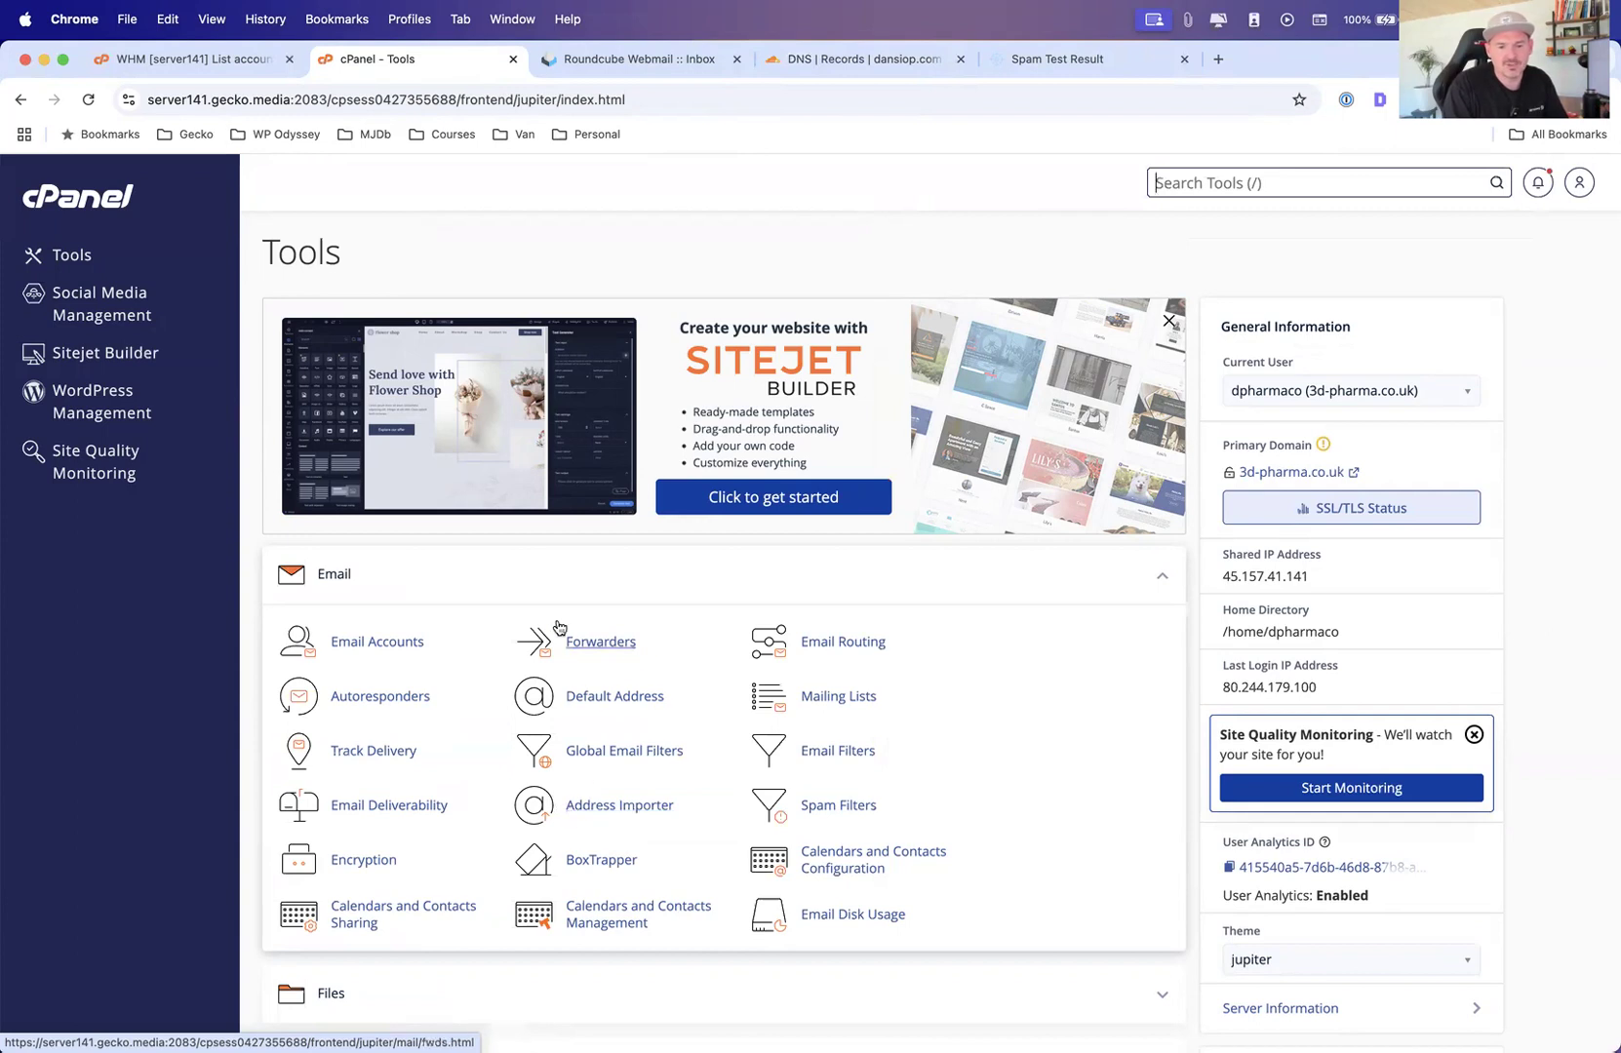
left_click(833, 807)
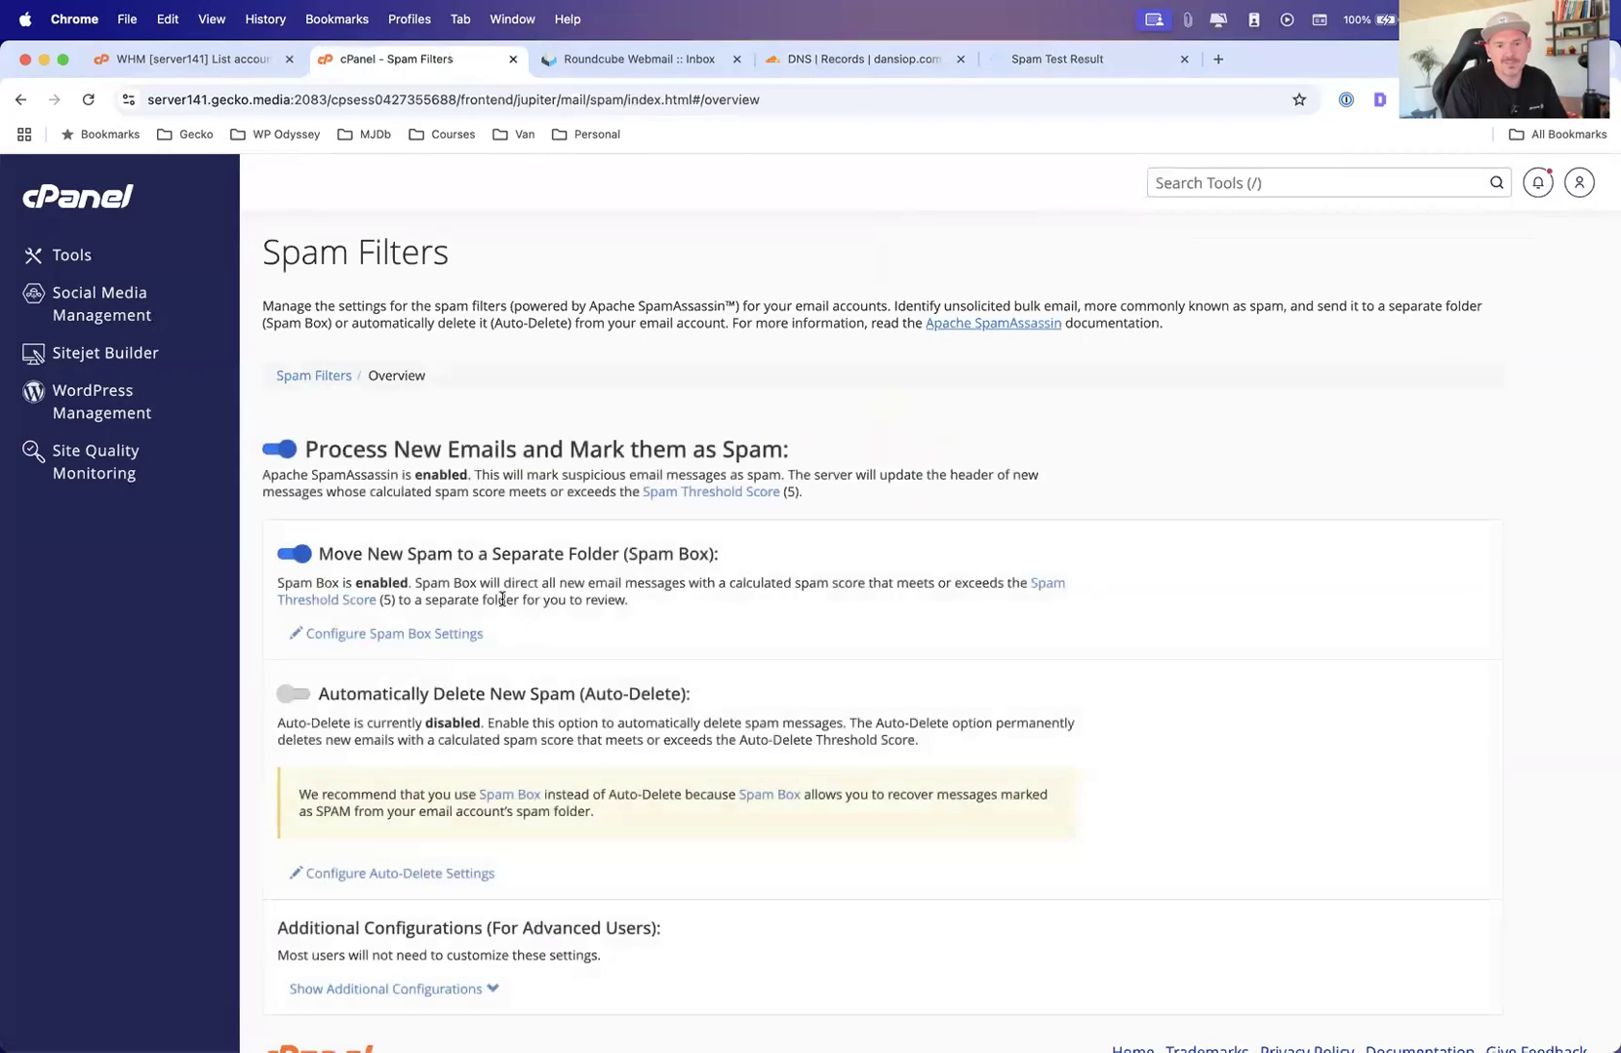
scroll(355, 622, "down", 1)
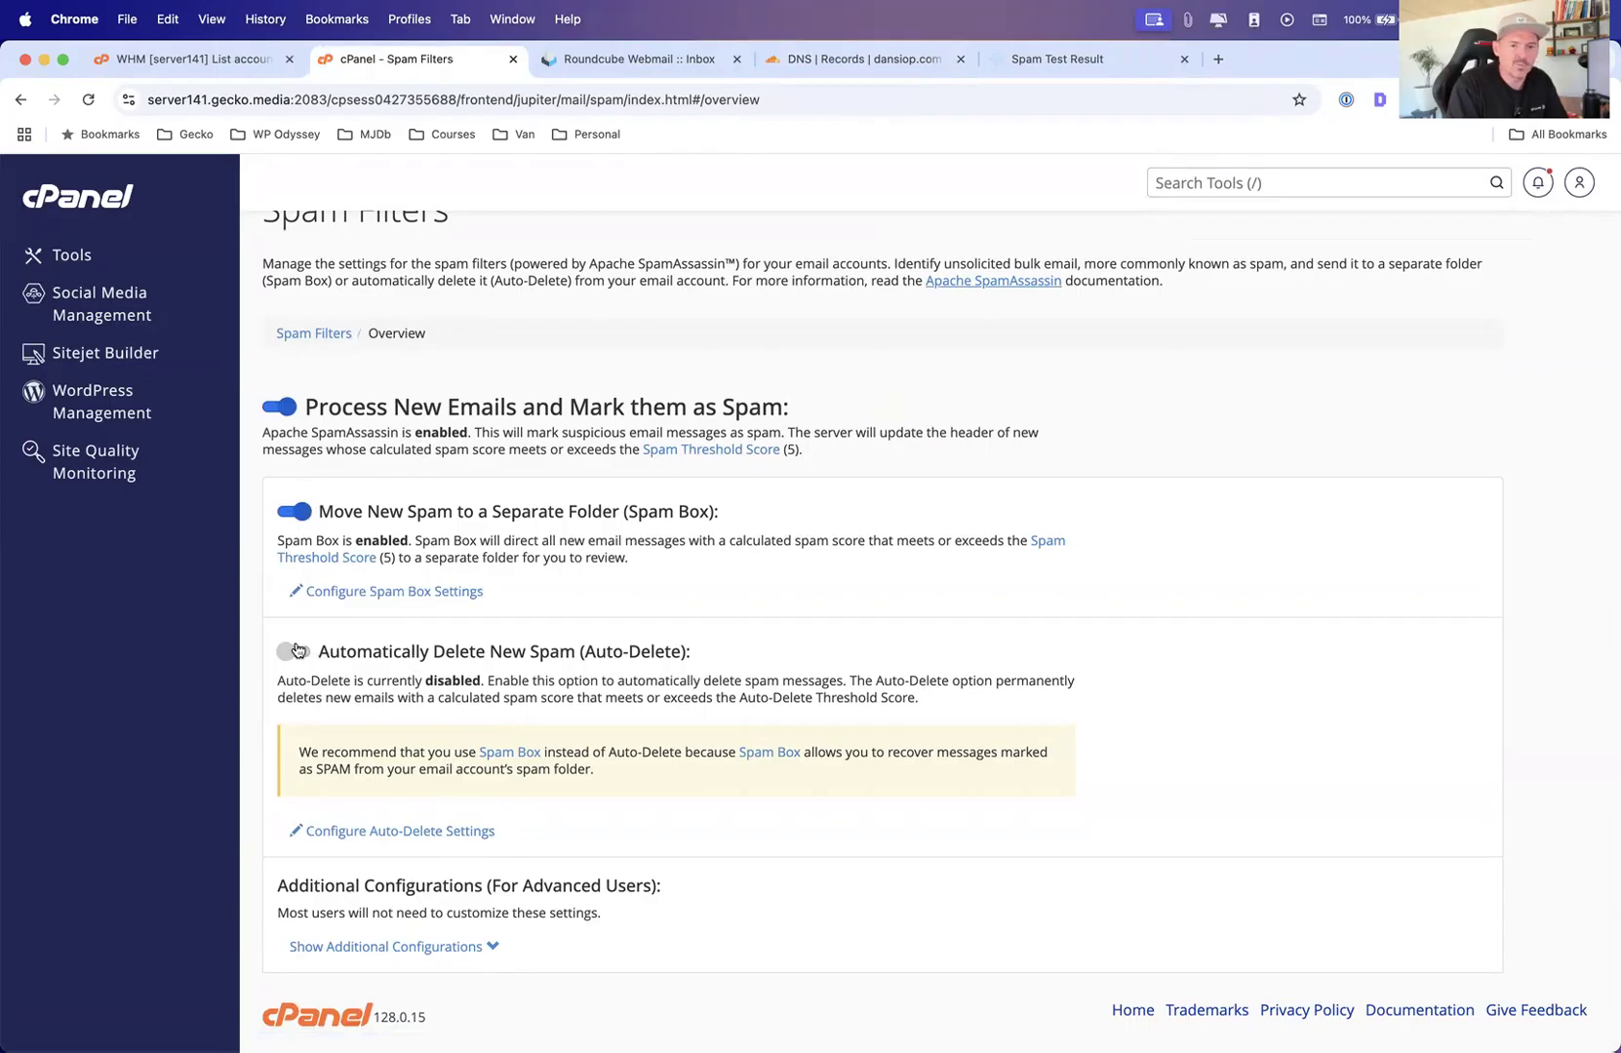
left_click(463, 831)
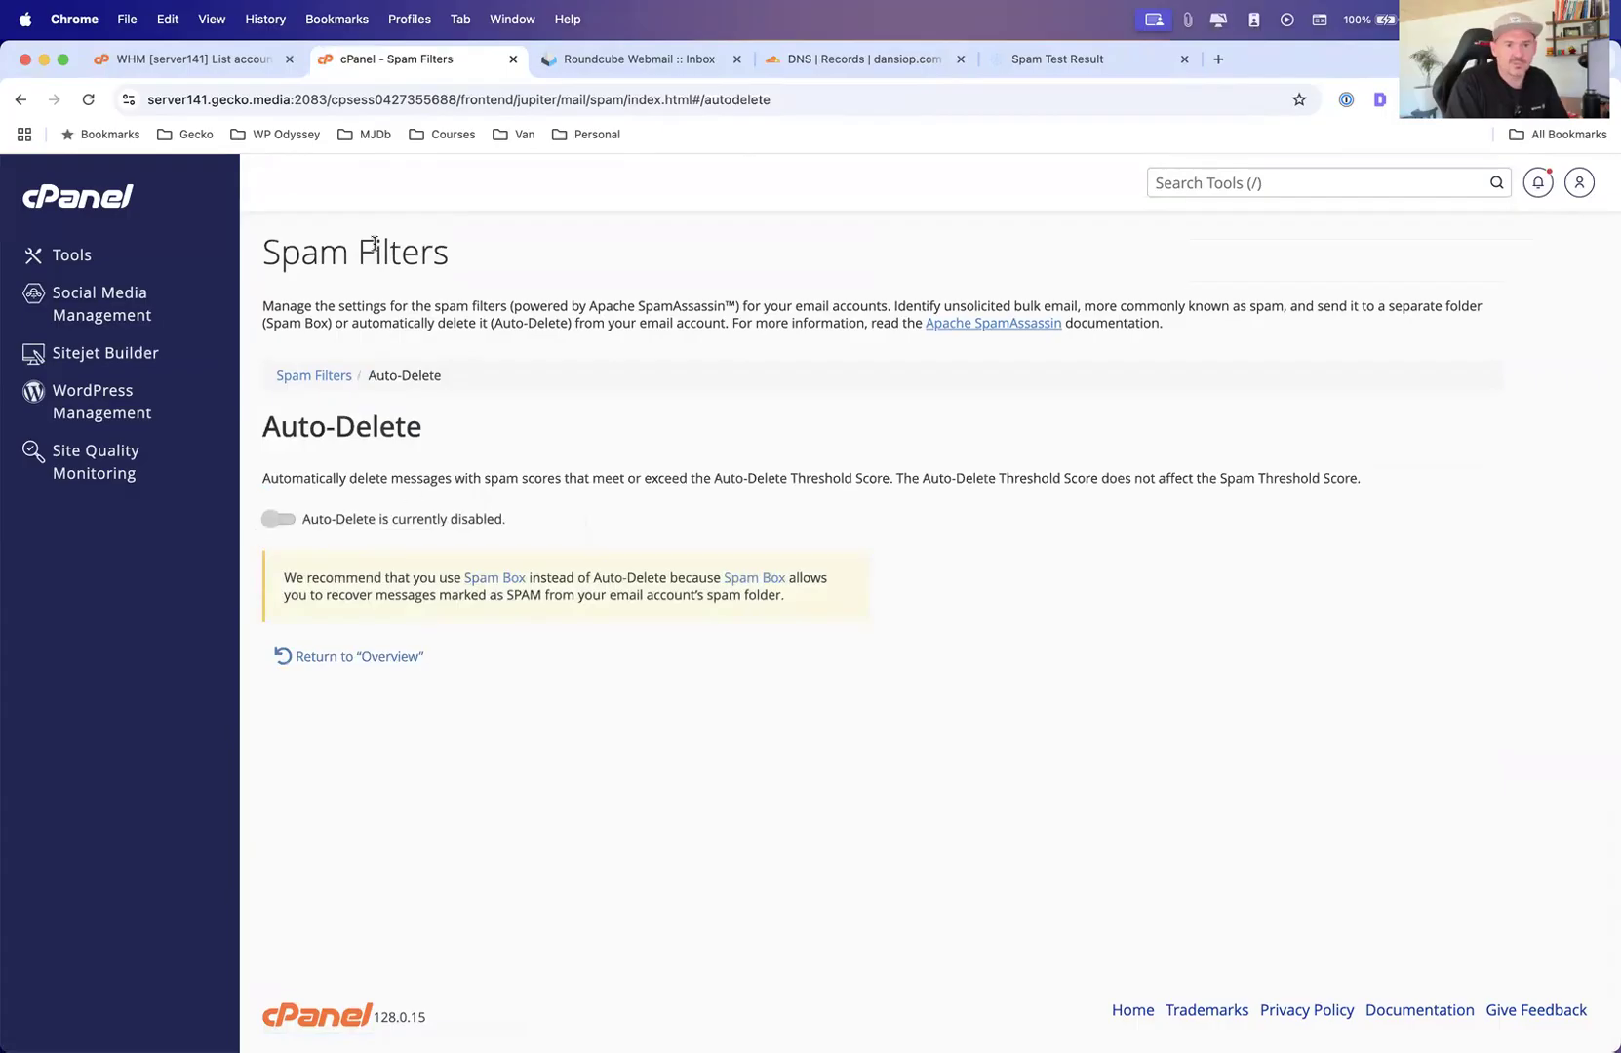
left_click(312, 378)
Show the additional spam filter configurations and view the Spam Box settings, then return to the overview
scroll(446, 696, "down", 1)
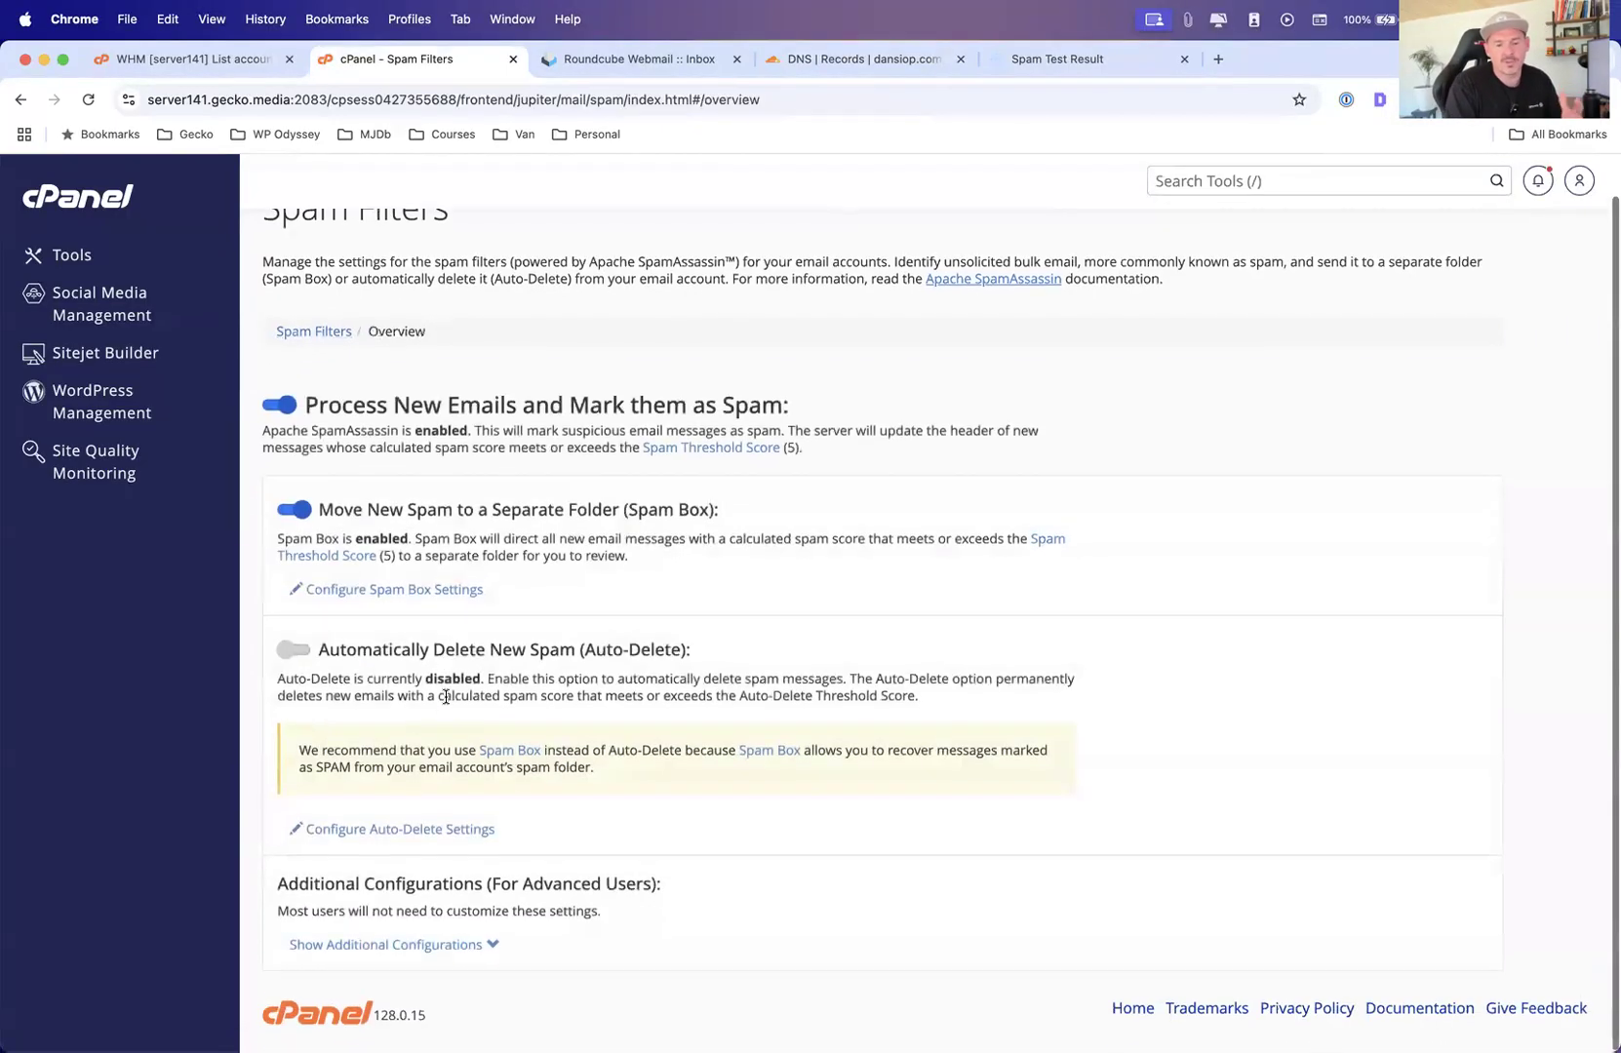
left_click(478, 946)
scroll(474, 942, "down", 5)
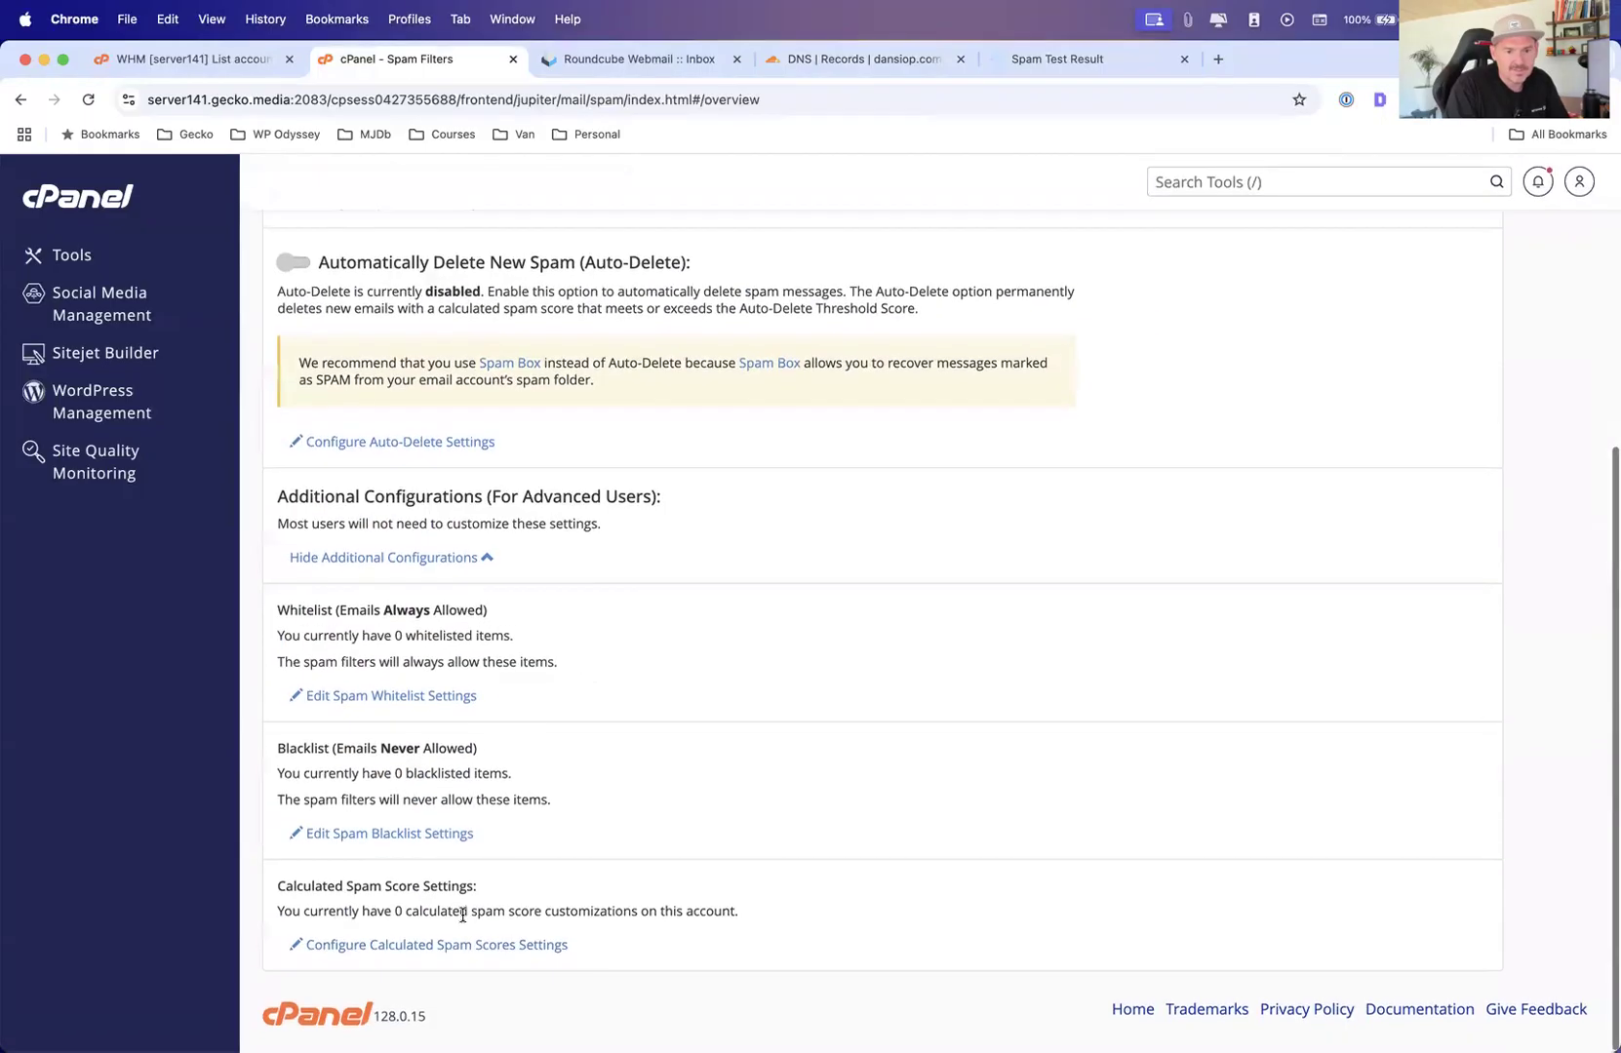
scroll(452, 518, "up", 4)
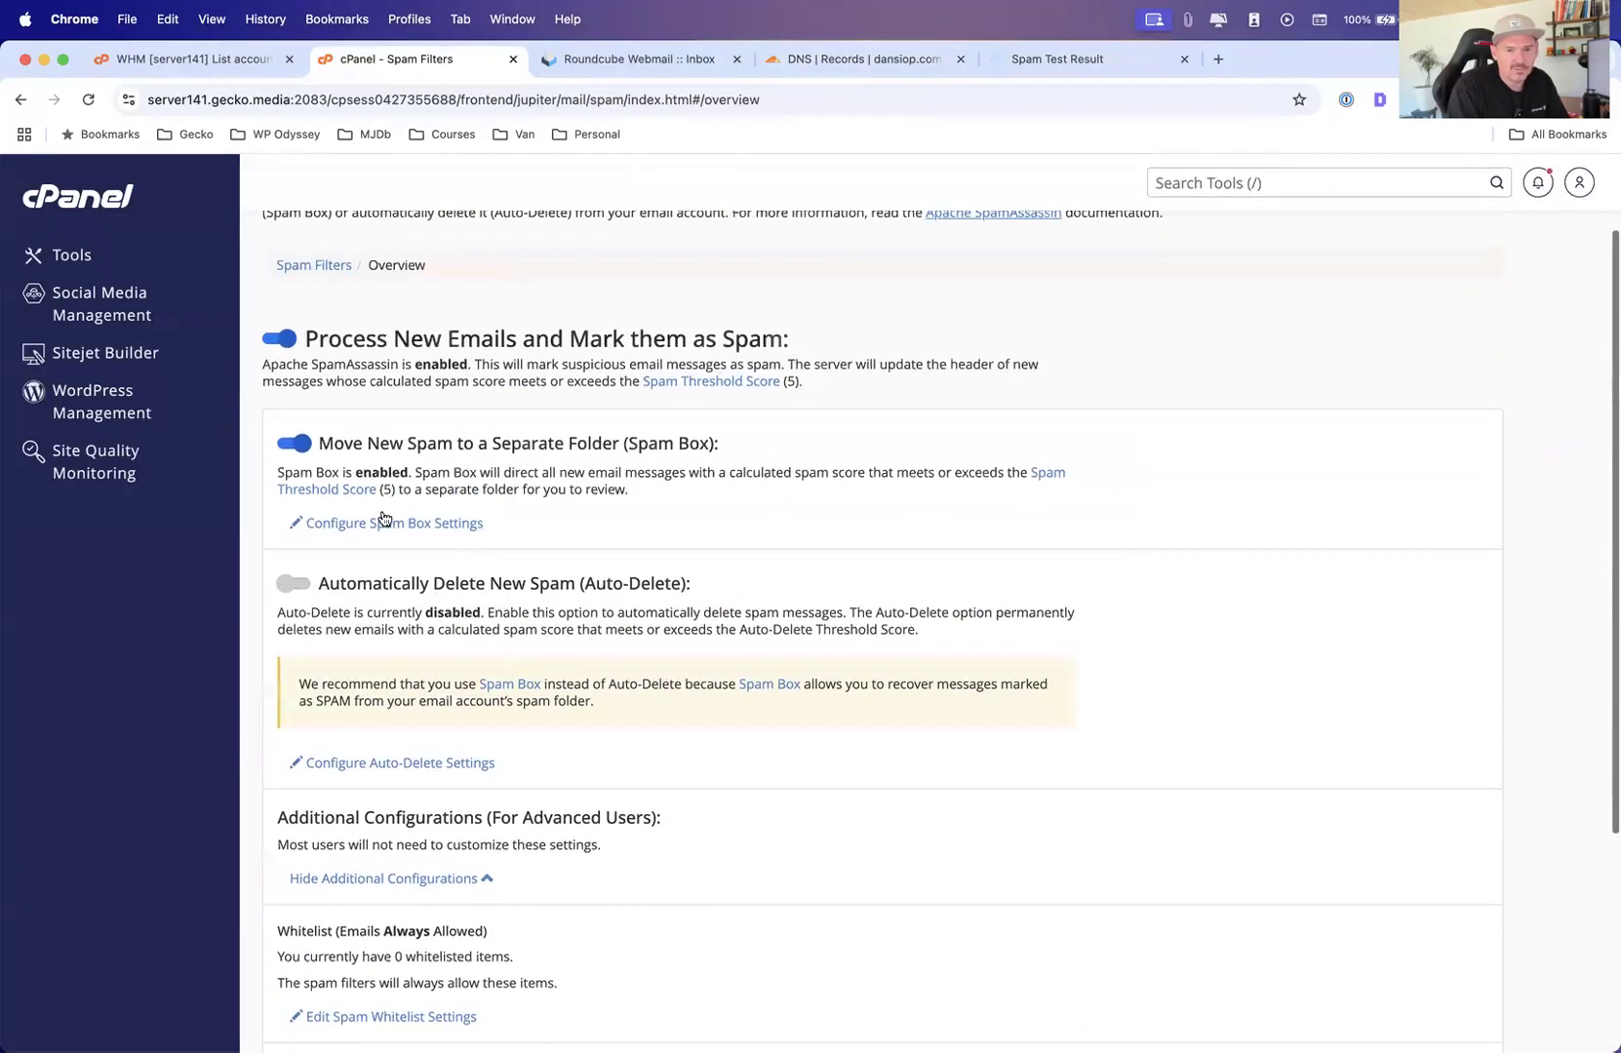
left_click(367, 525)
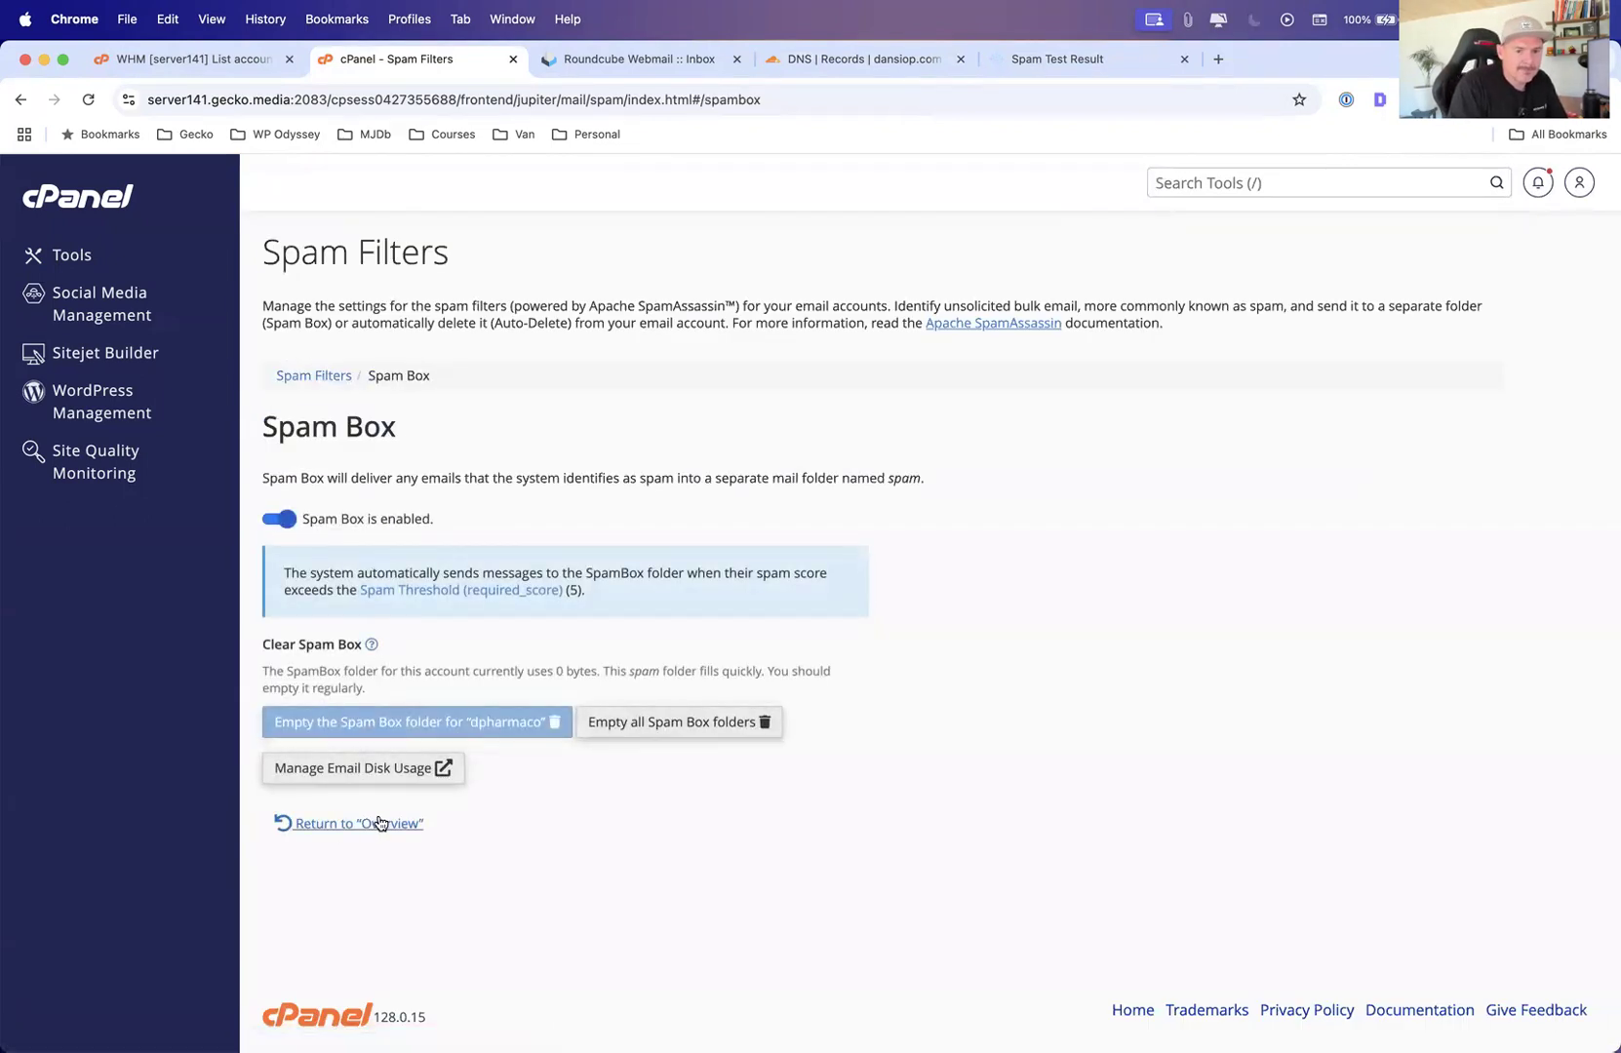
left_click(290, 377)
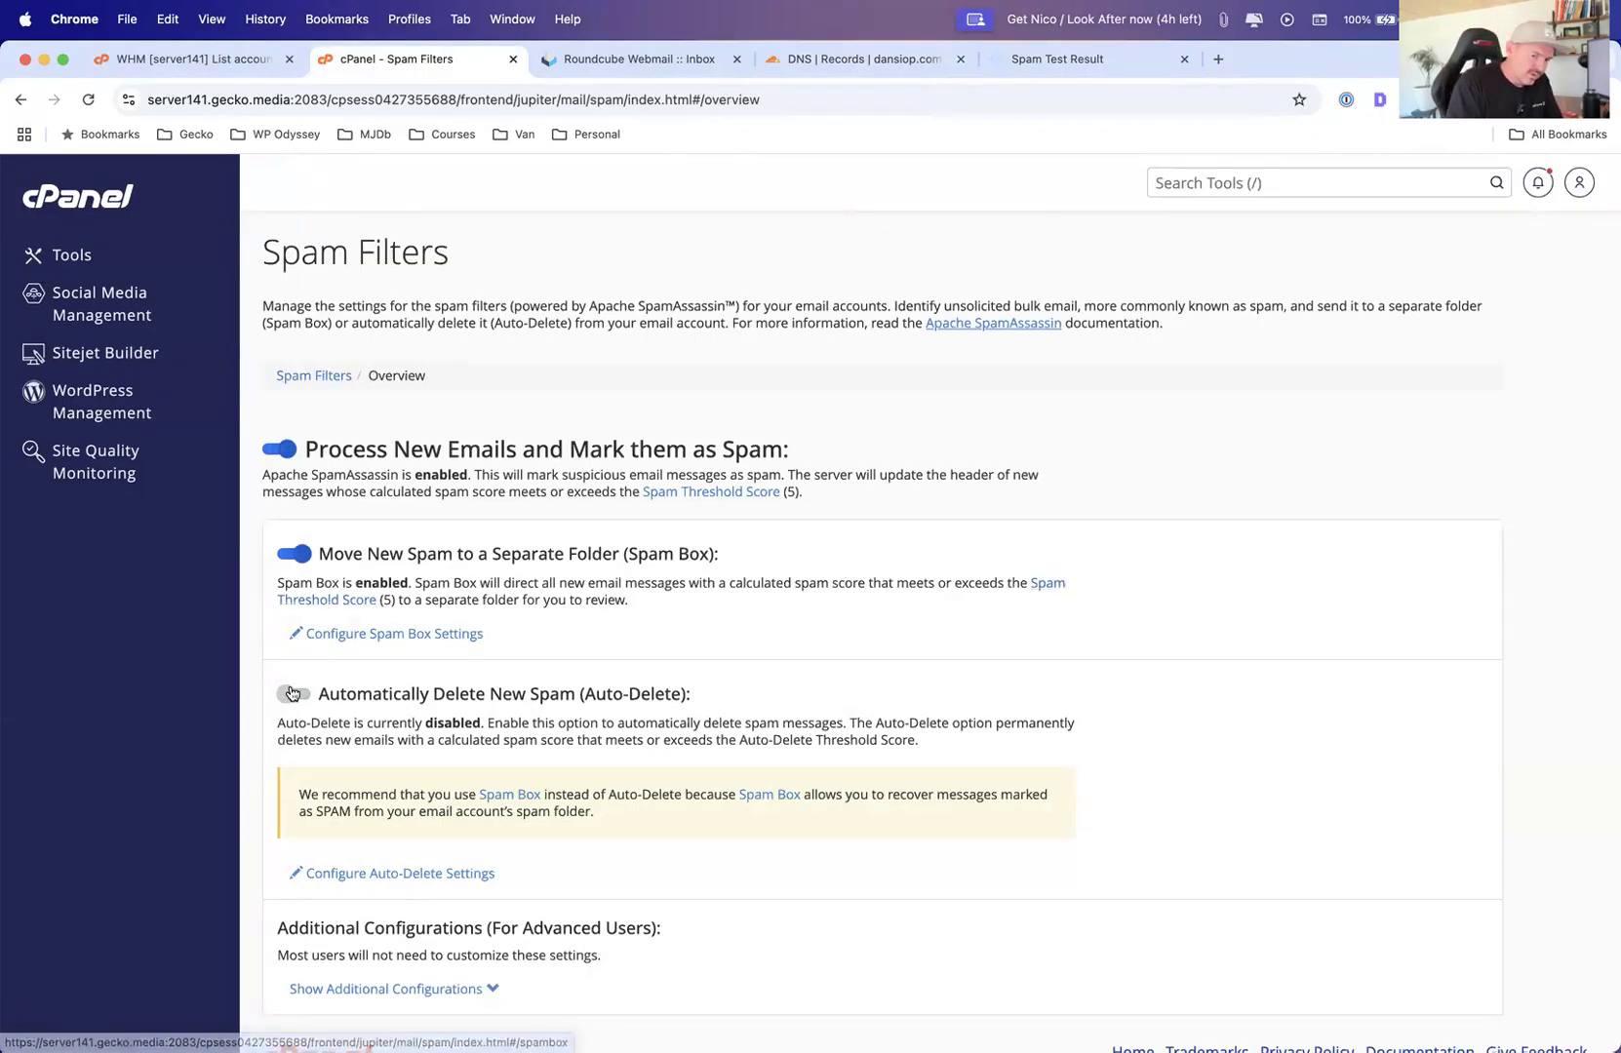
Review the spam filter overview and its additional configurations for whitelist, blacklist and spam score settings
scroll(303, 697, "down", 1)
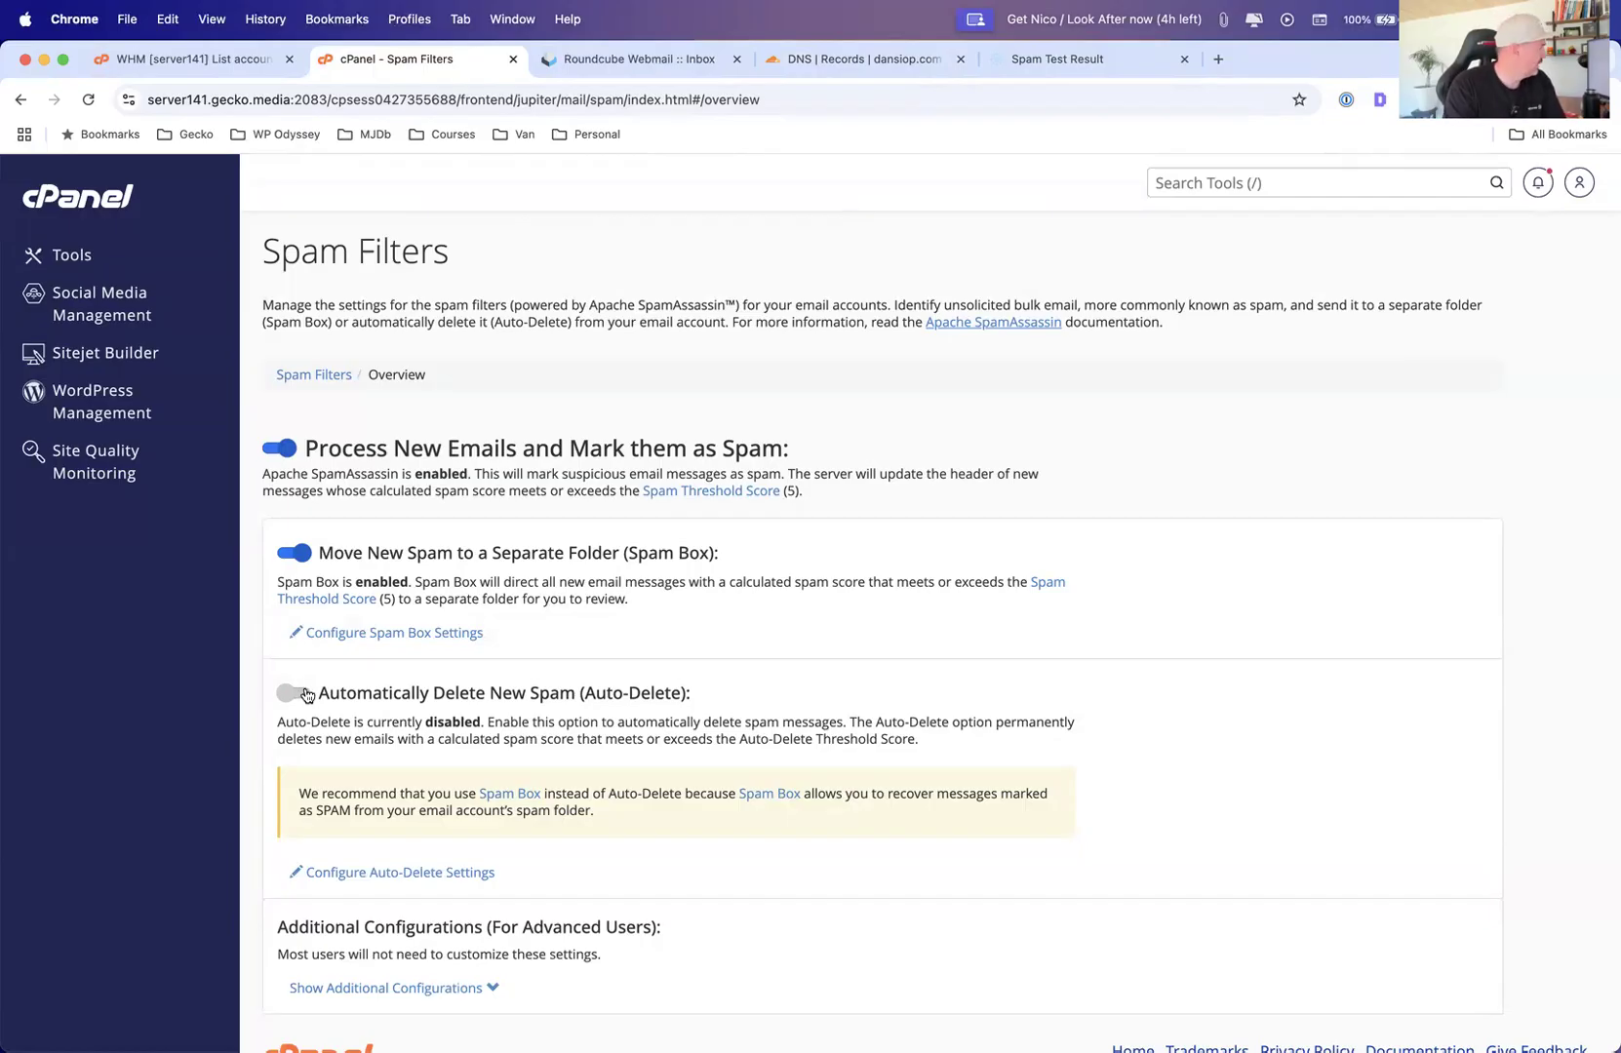
scroll(656, 713, "down", 1)
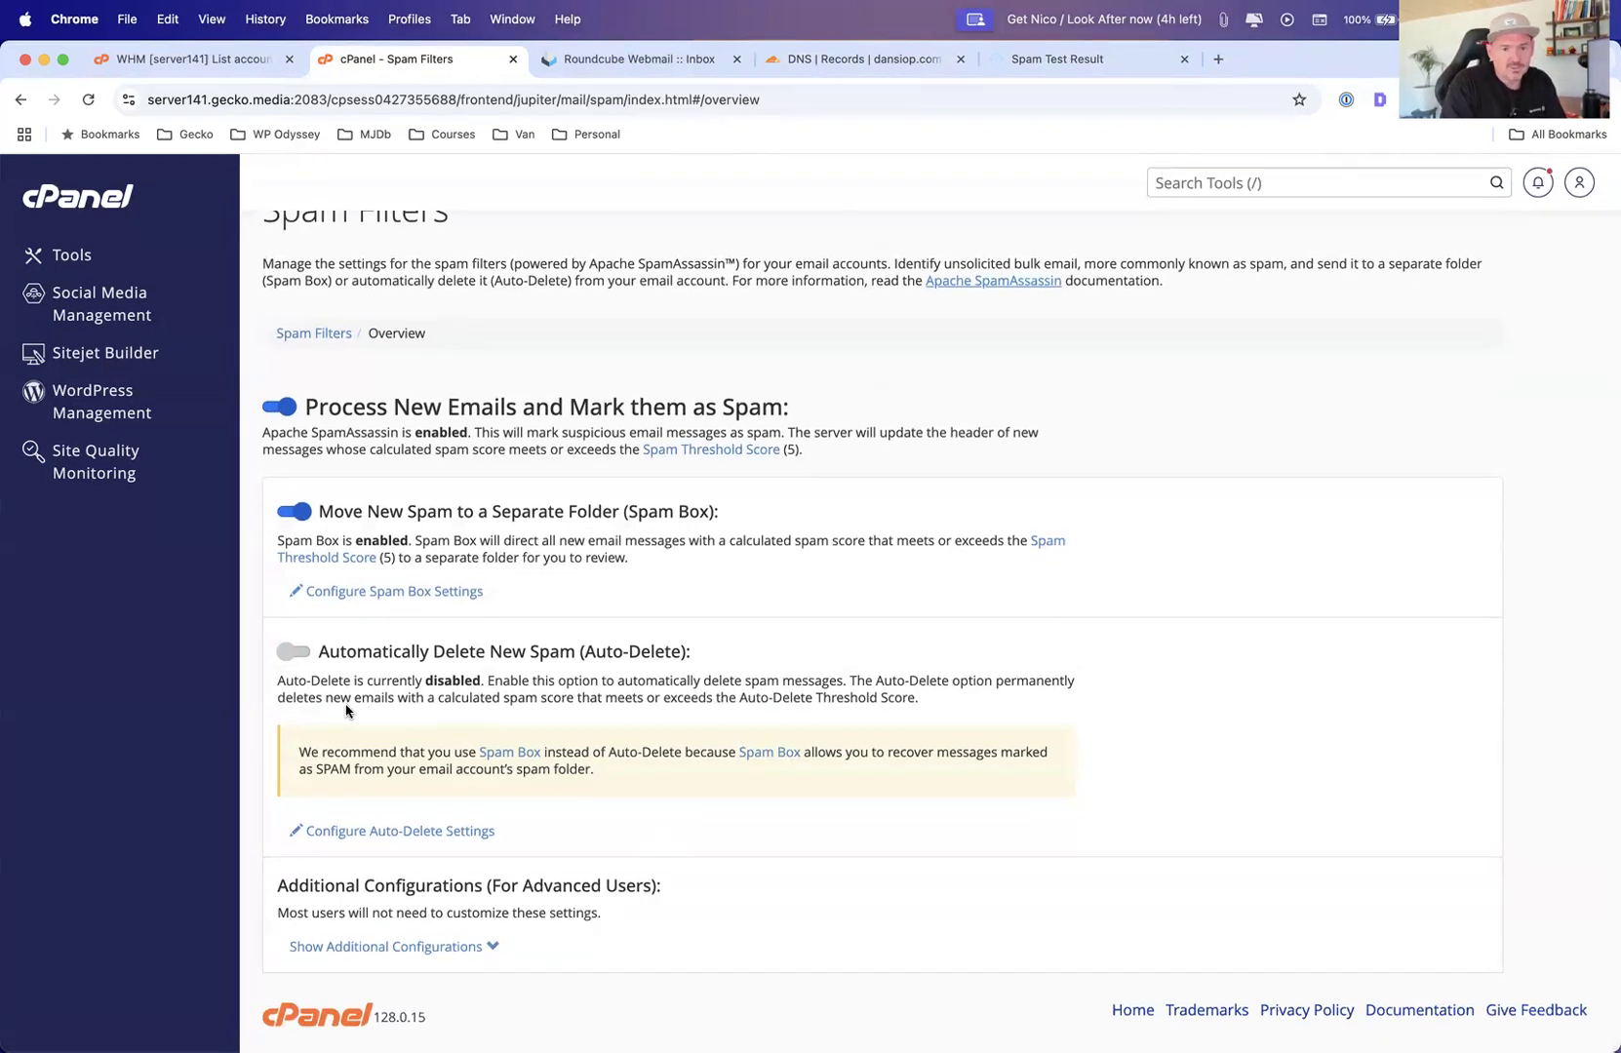
scroll(398, 297, "up", 1)
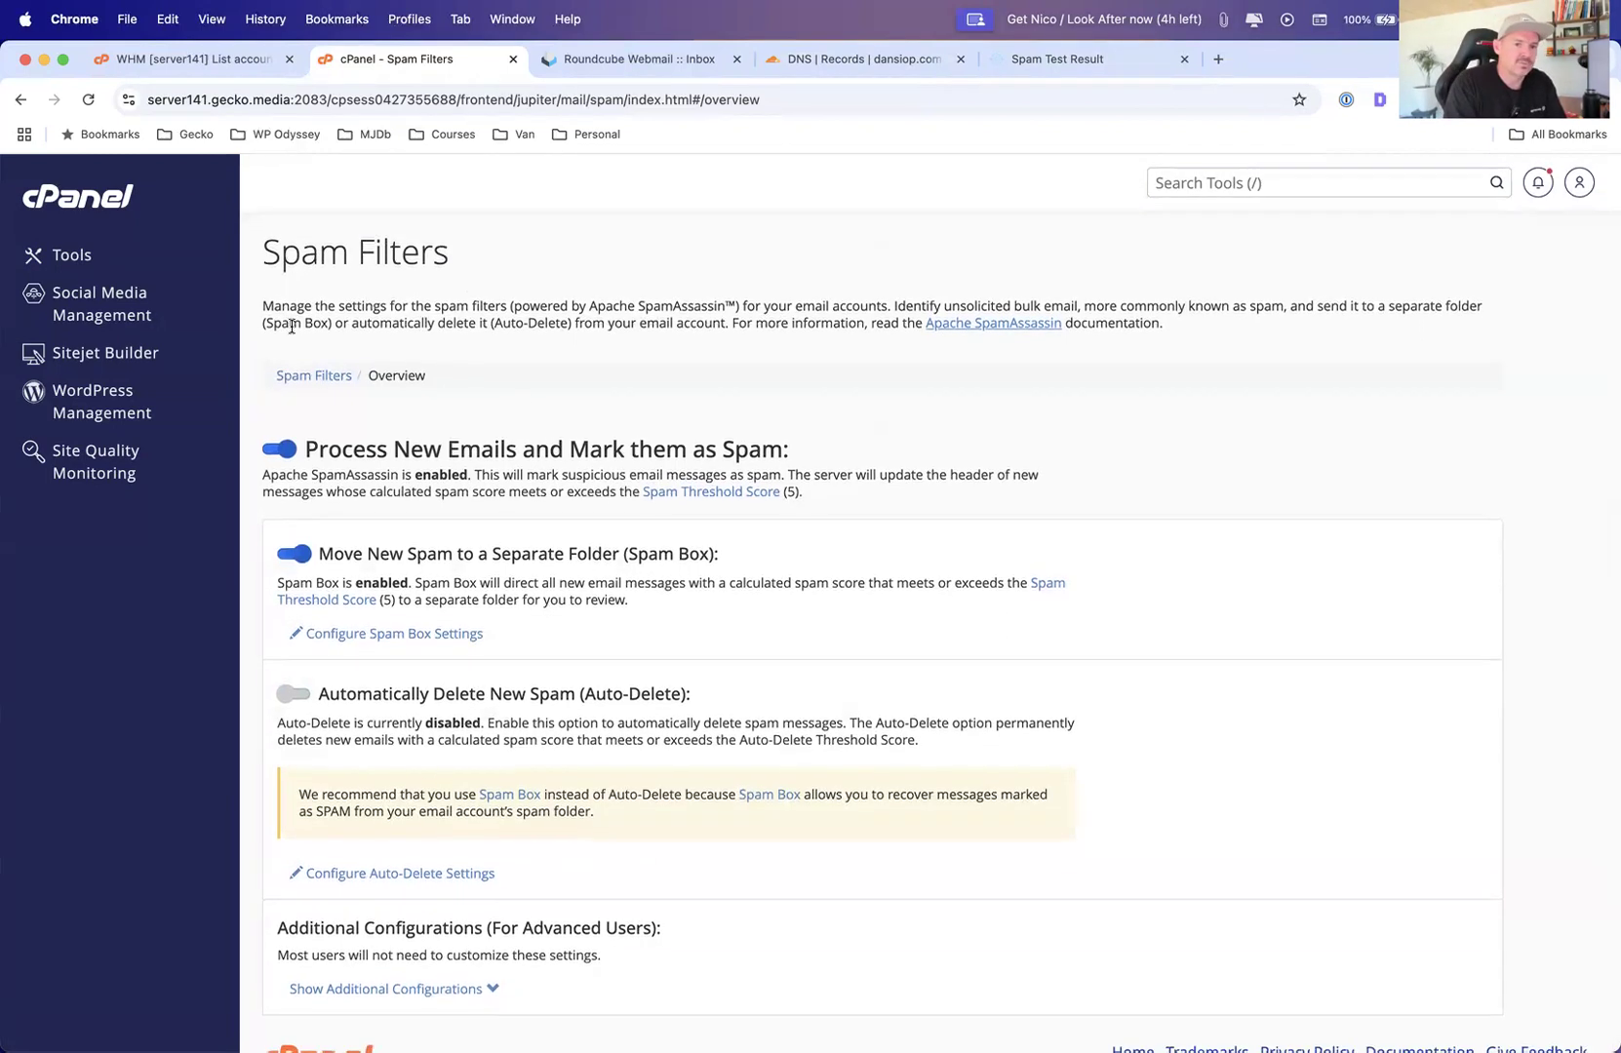
scroll(668, 453, "down", 1)
left_click(496, 940)
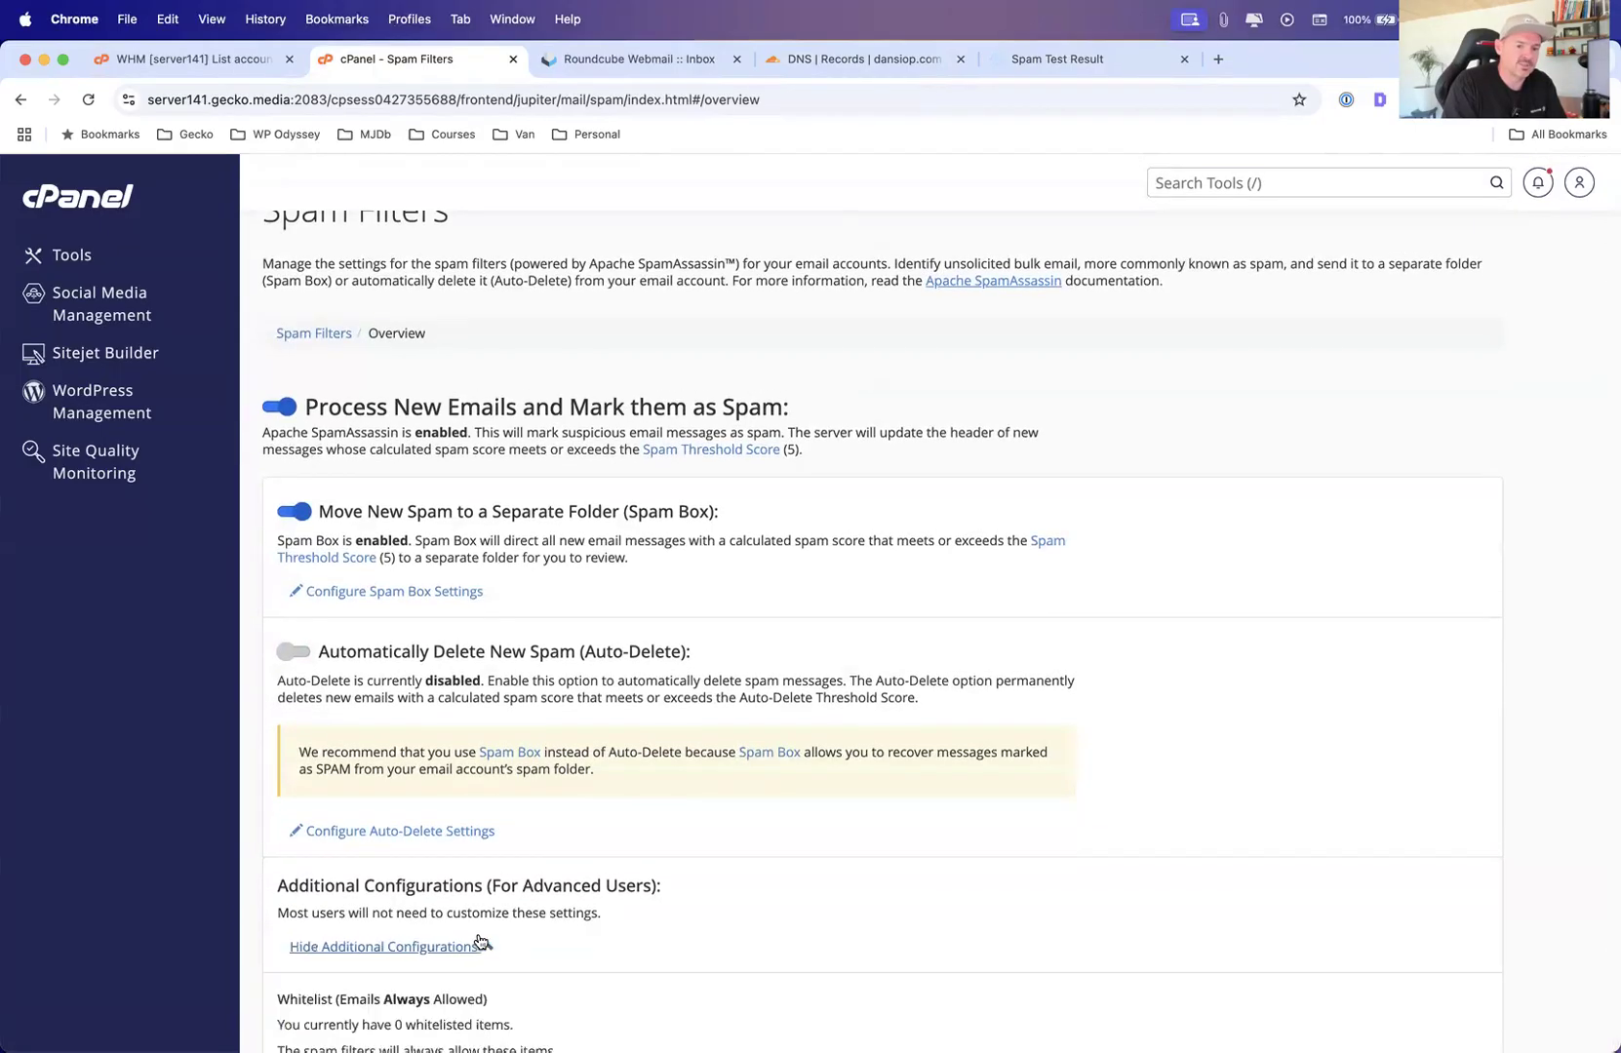
scroll(474, 894, "down", 5)
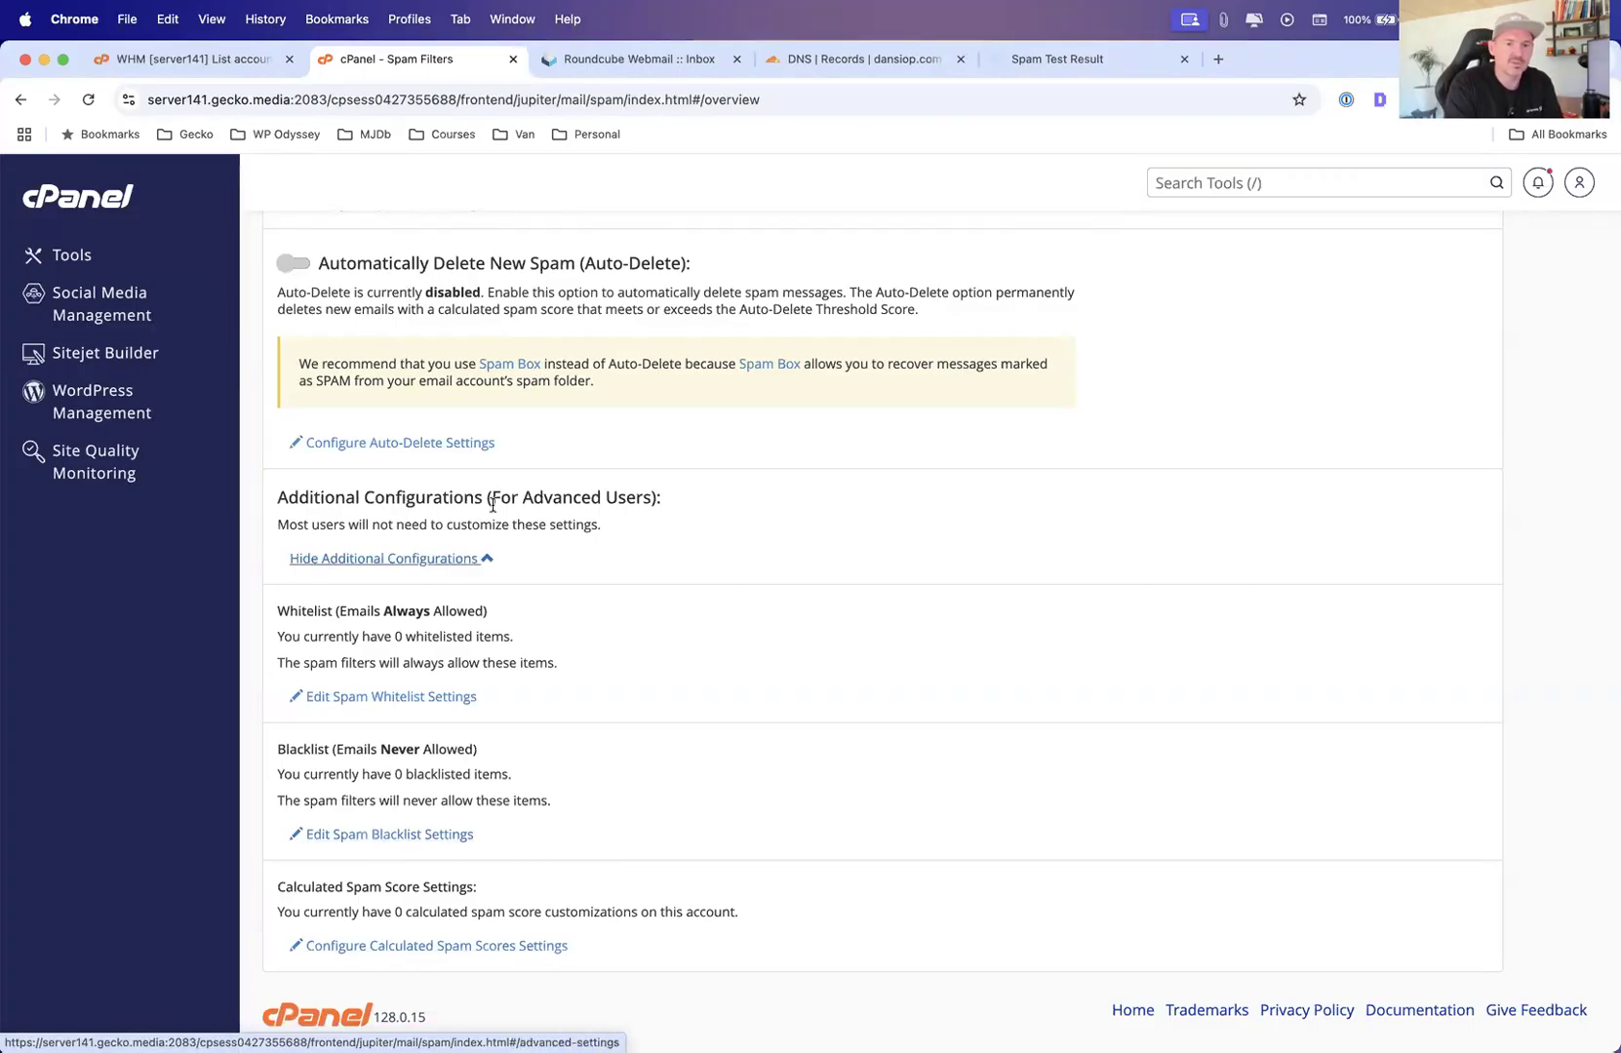
scroll(442, 517, "up", 4)
scroll(441, 517, "down", 4)
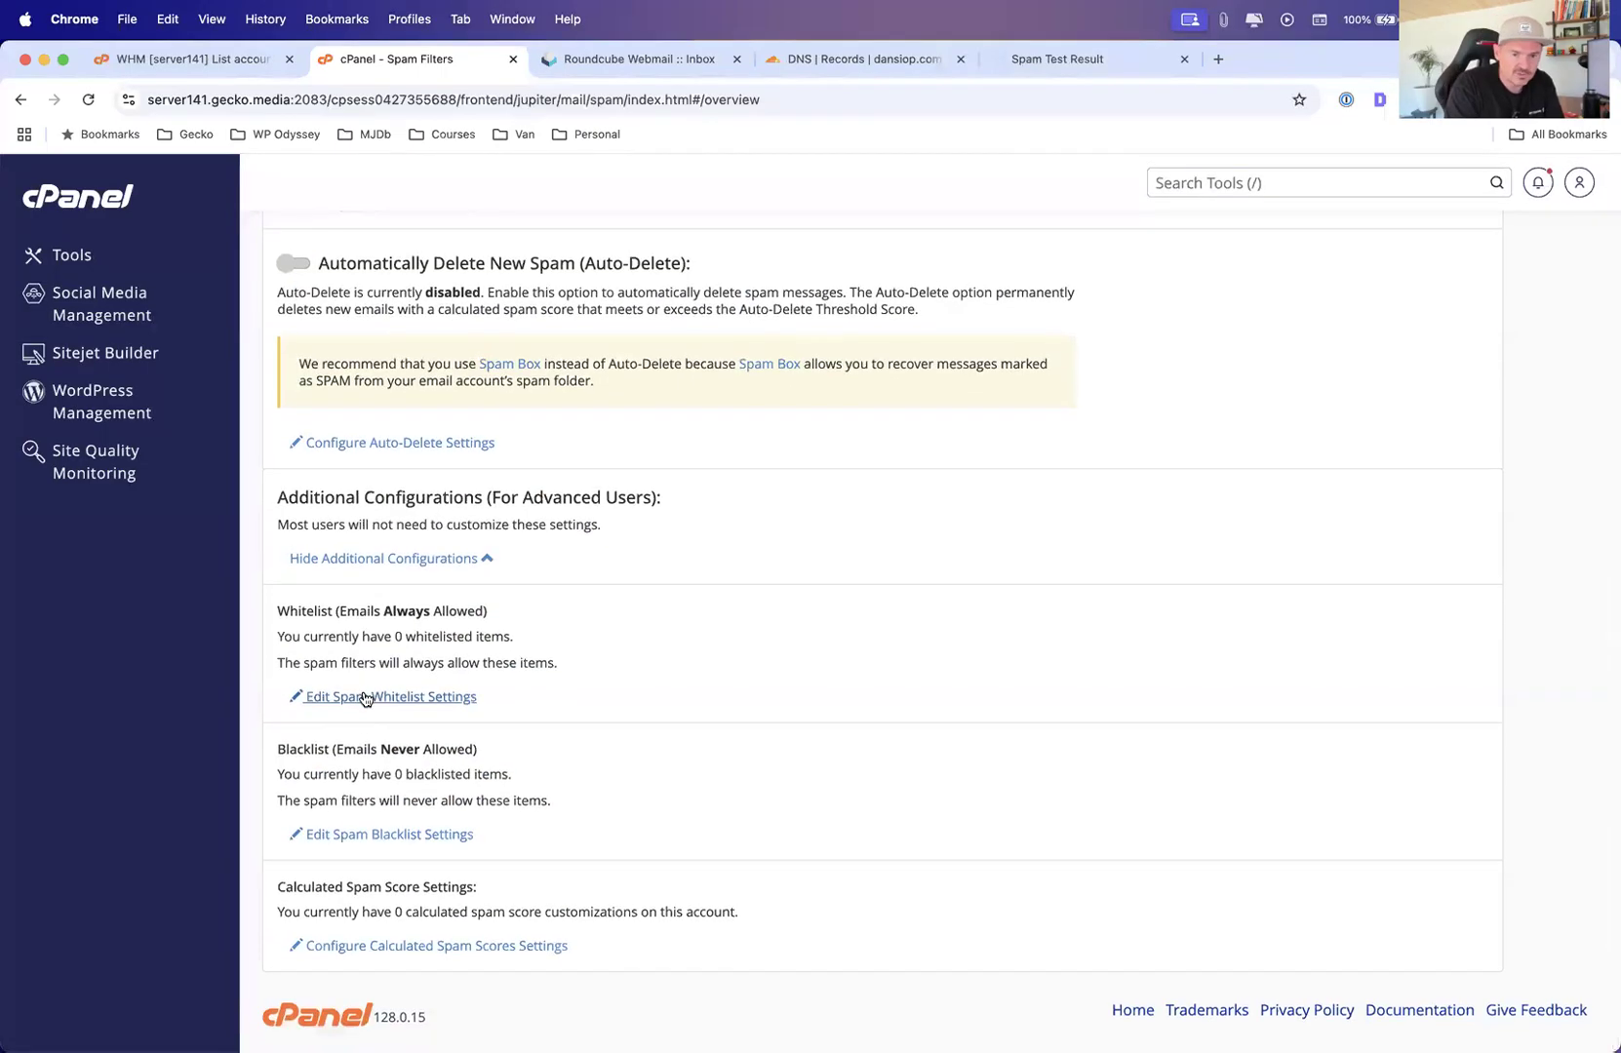
left_click(366, 695)
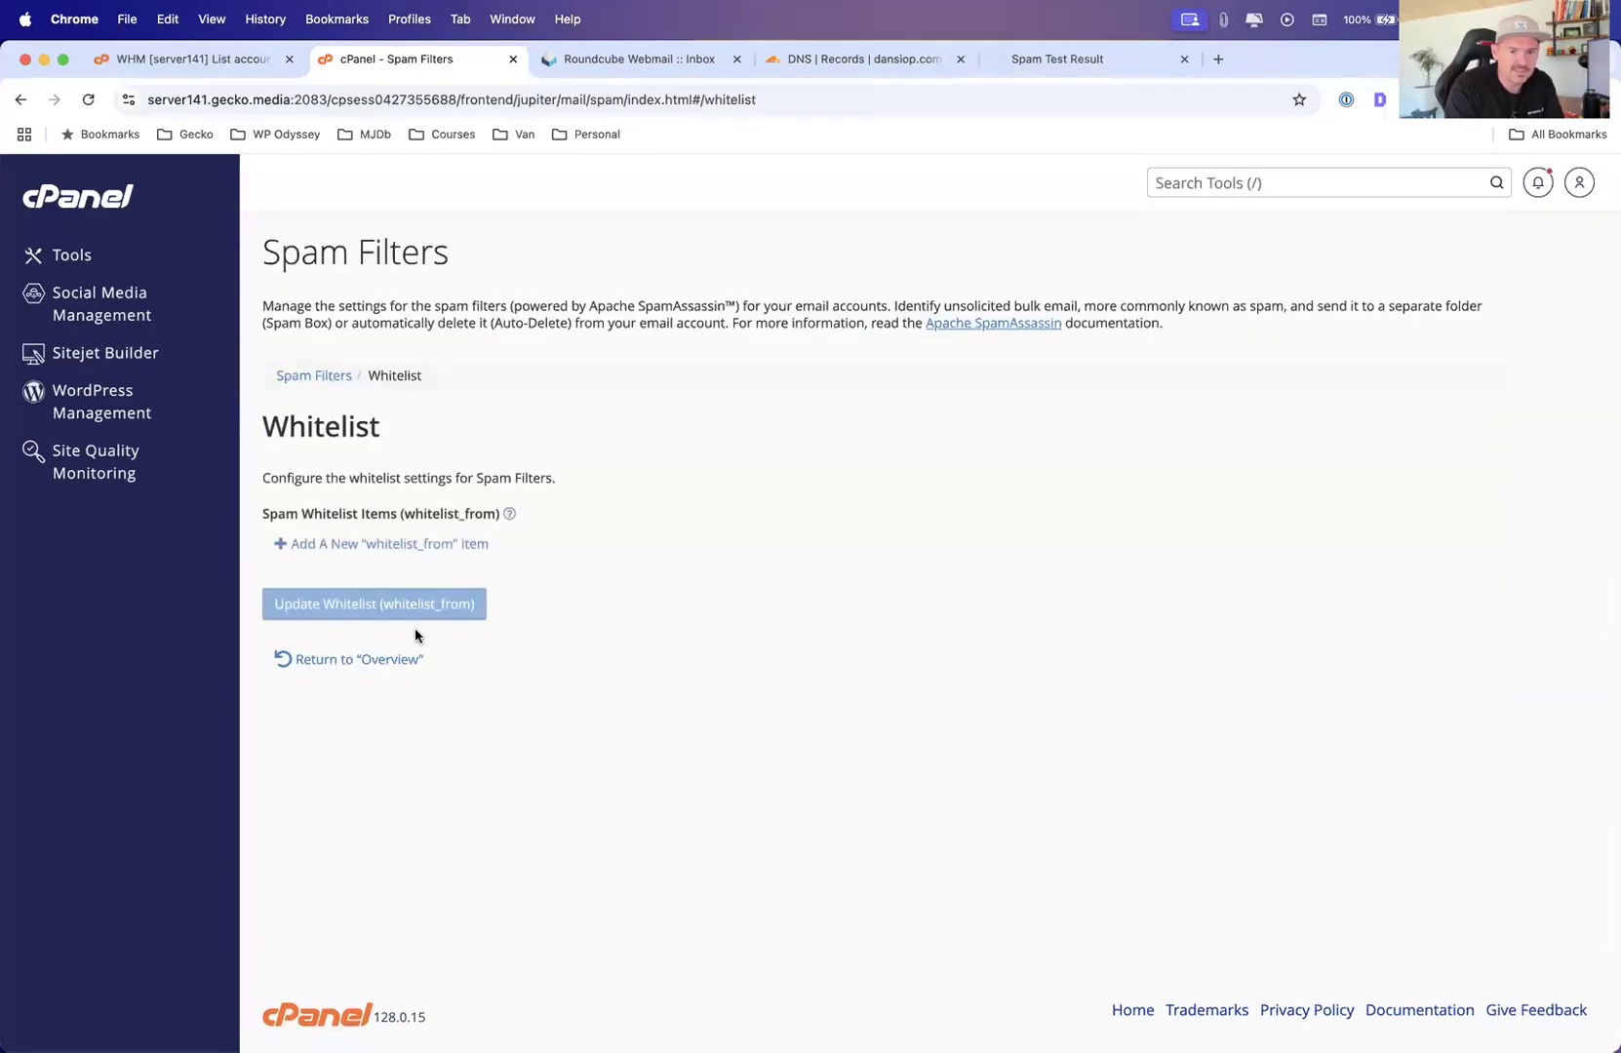
left_click(333, 545)
type("@")
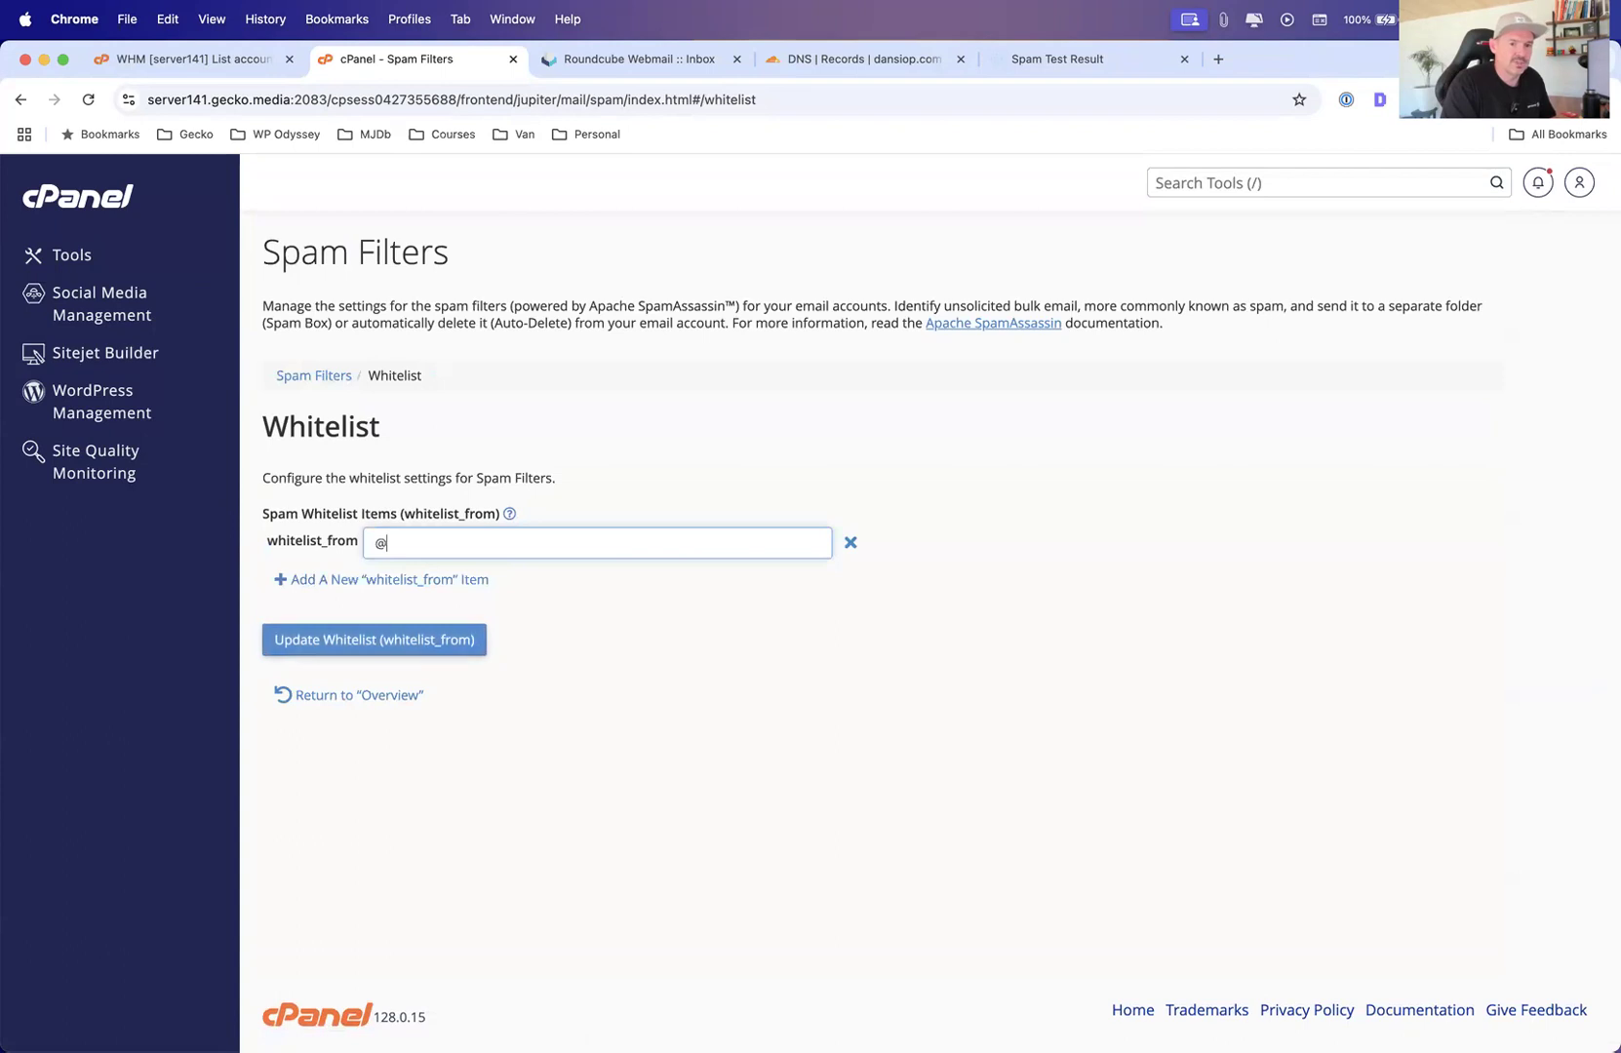
key("BackSpace")
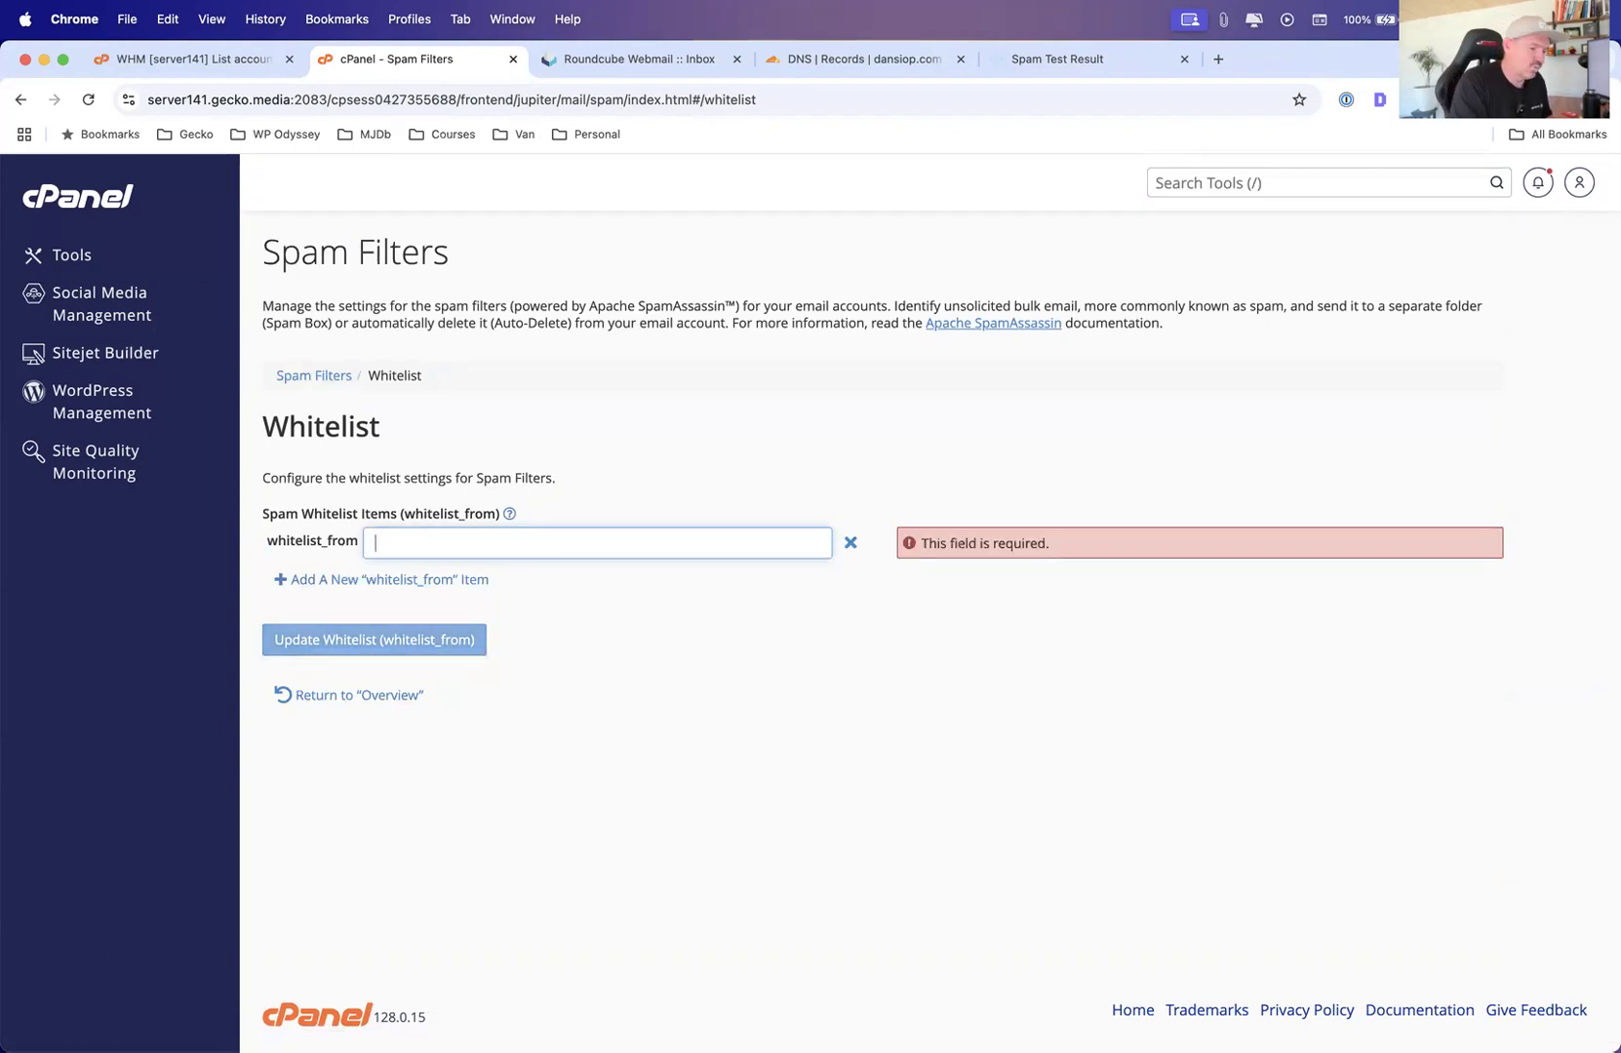
type("*@wopo")
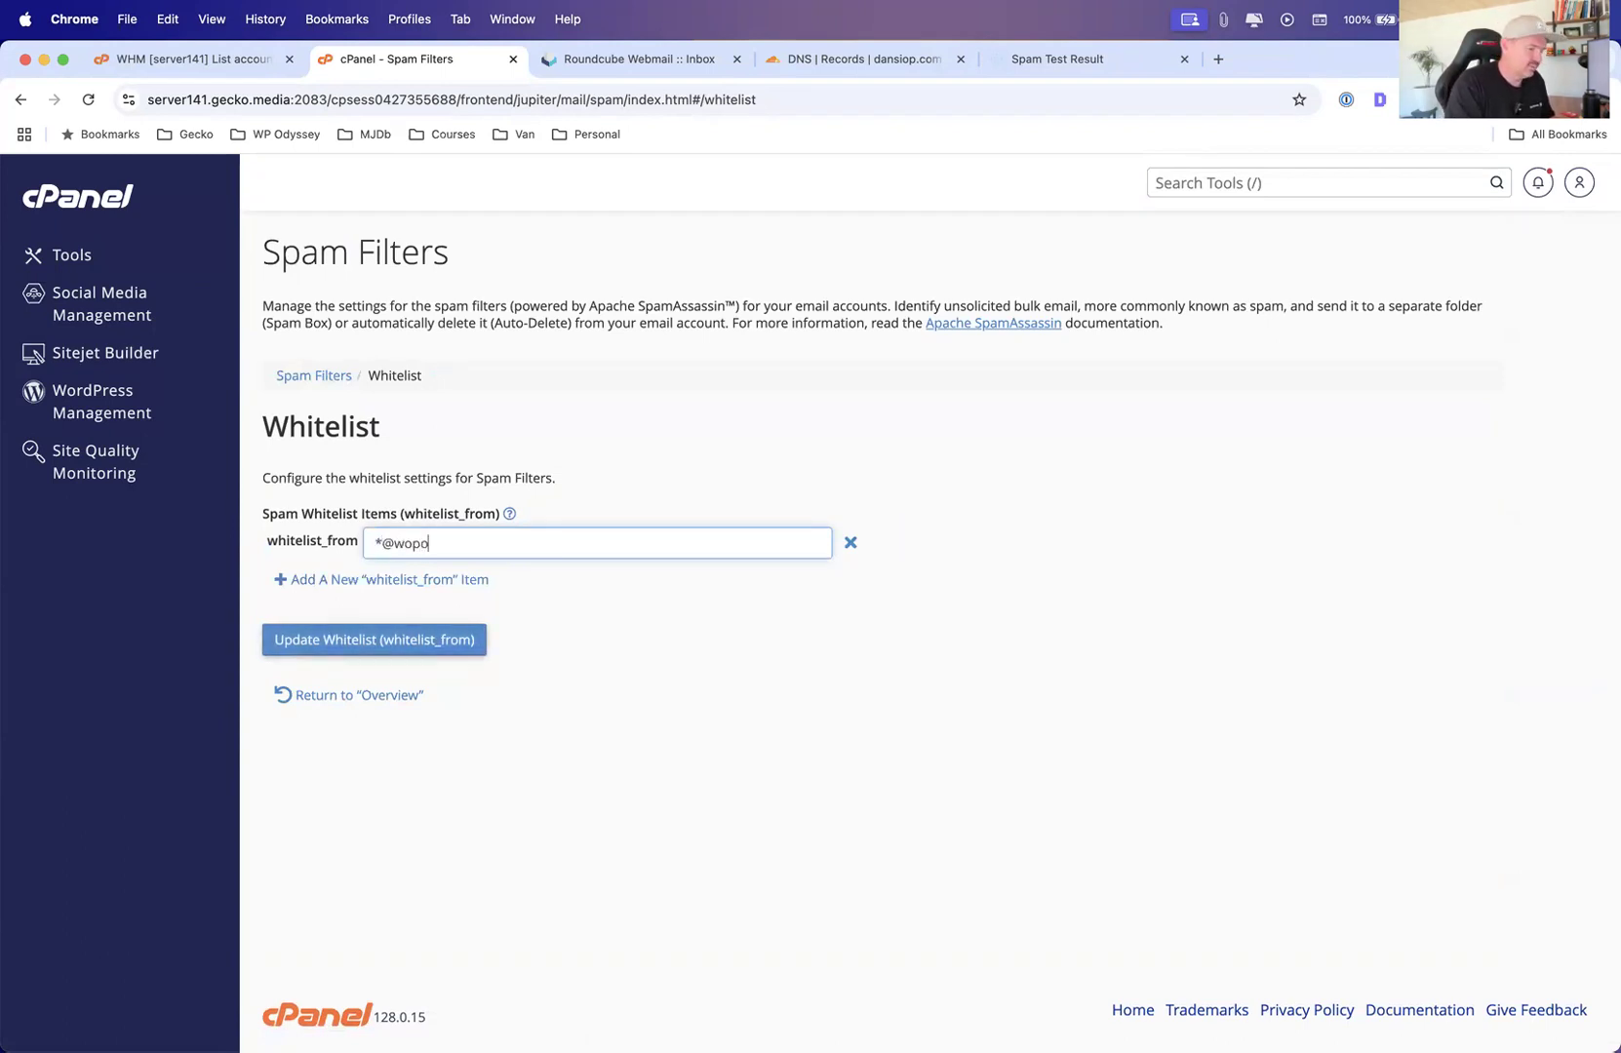
key("BackSpace")
key("BackSpace")
key("BackSpace")
type("po")
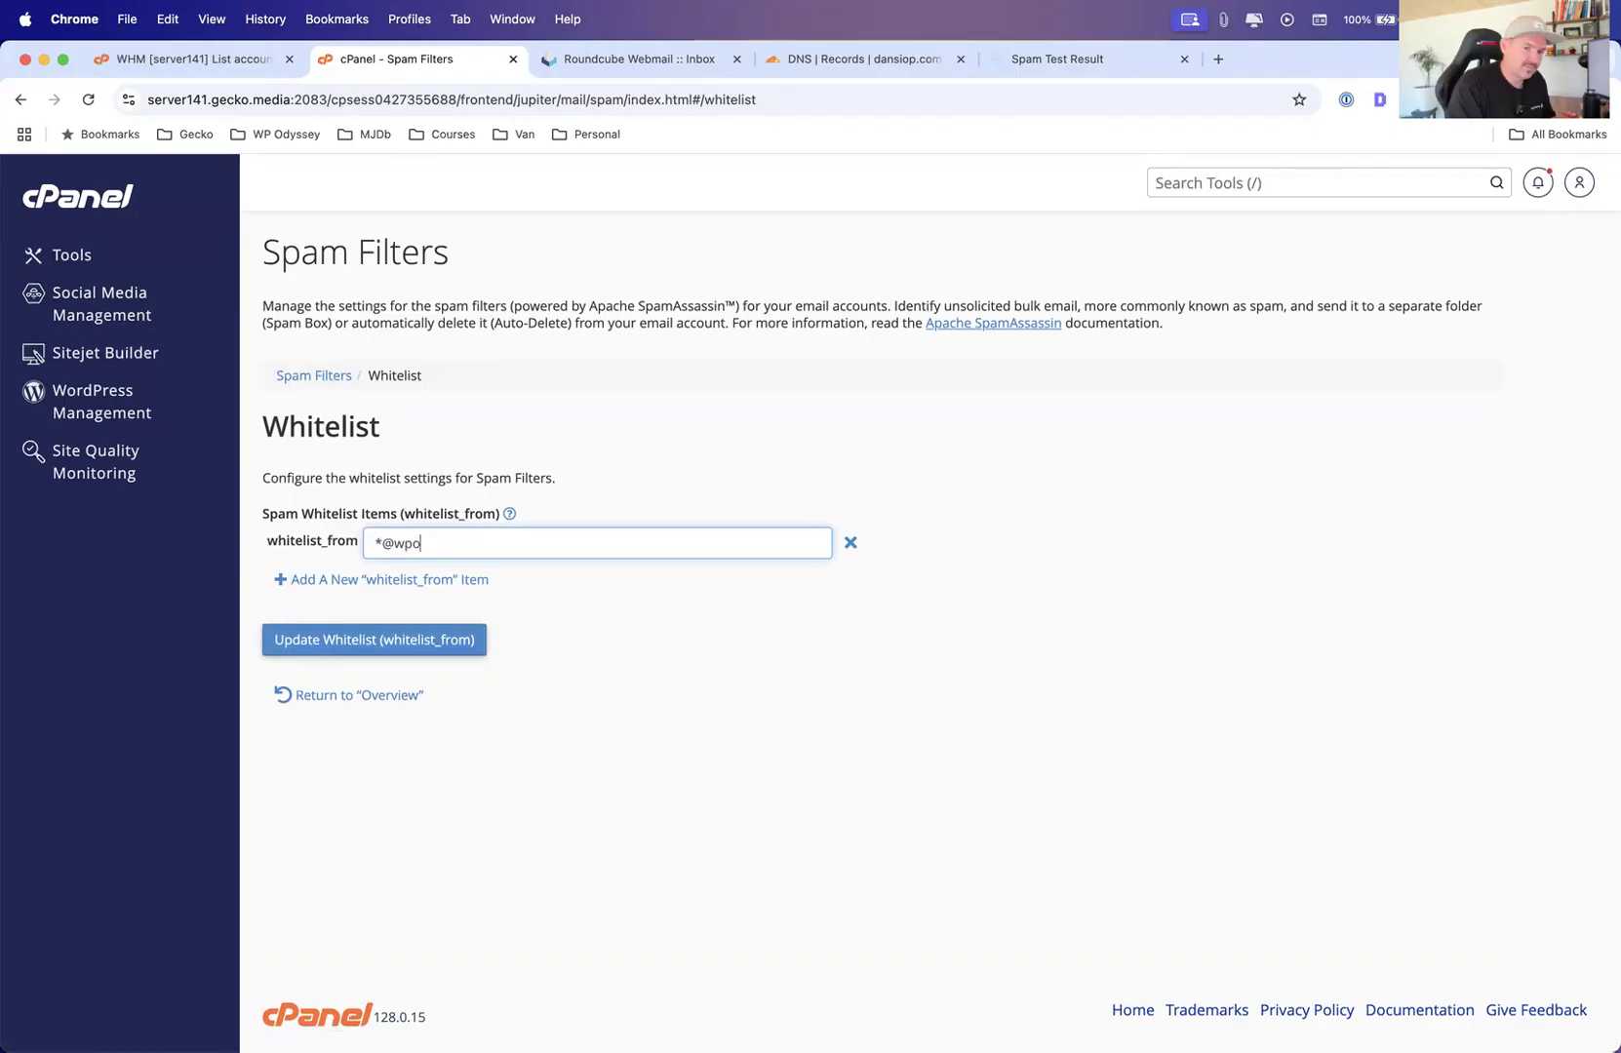
type("dysseyc,.o")
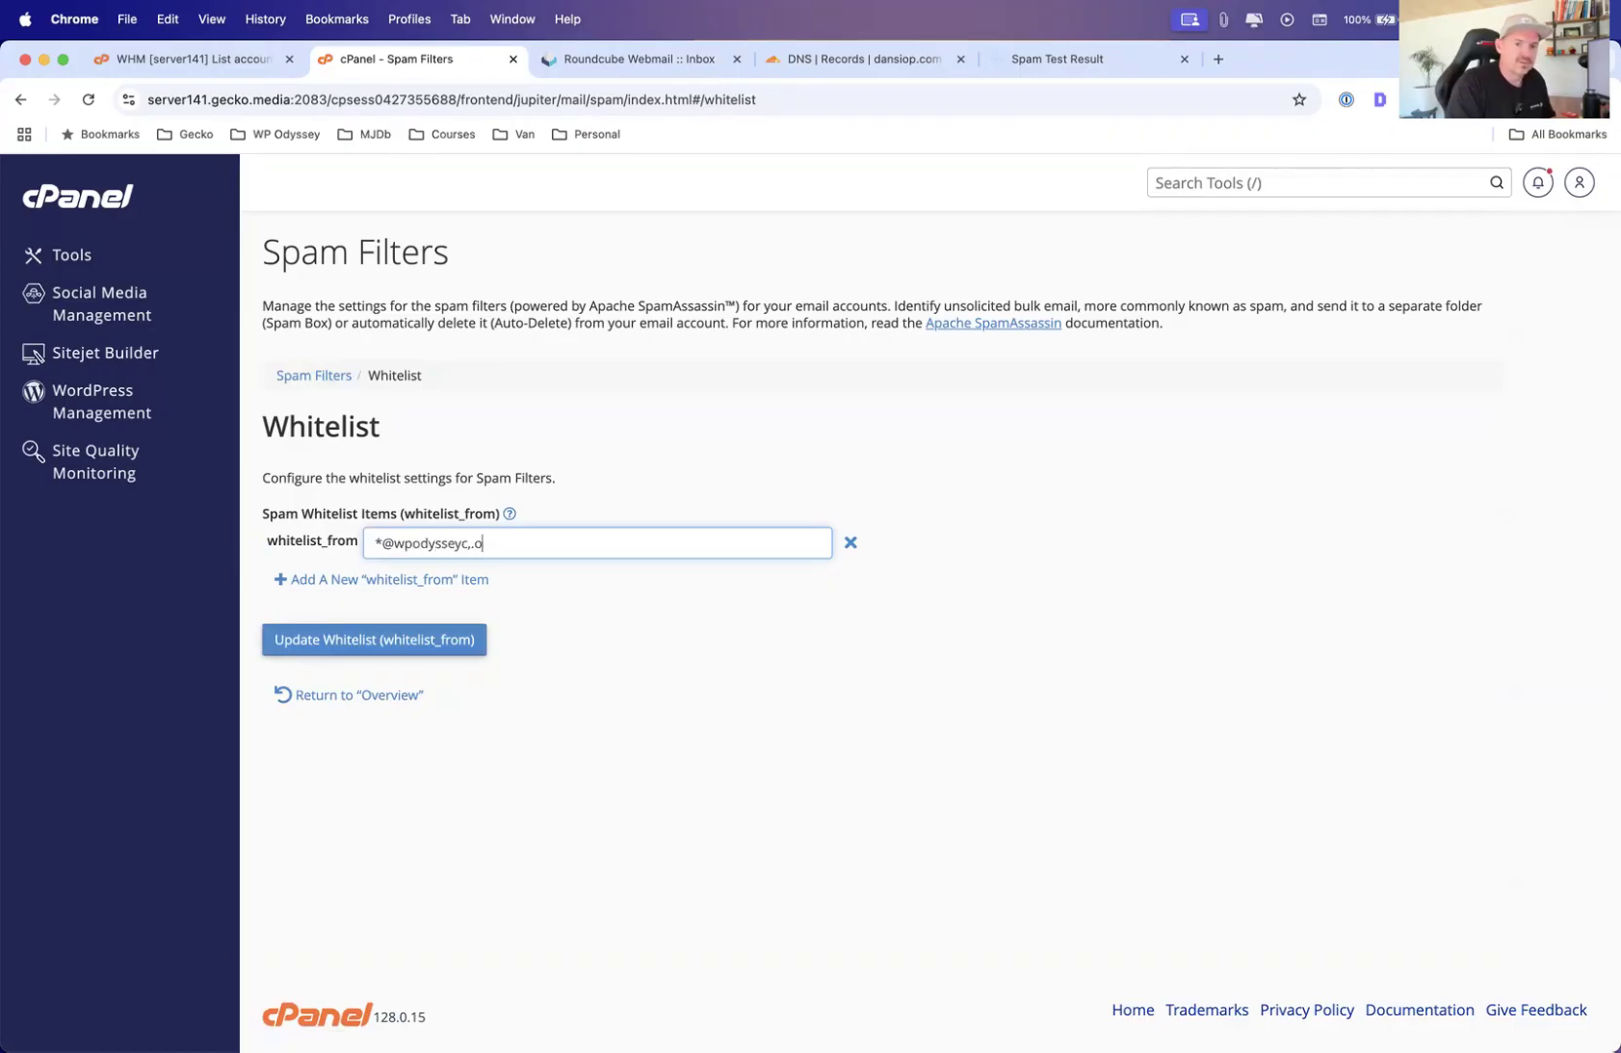
key("BackSpace")
type("com")
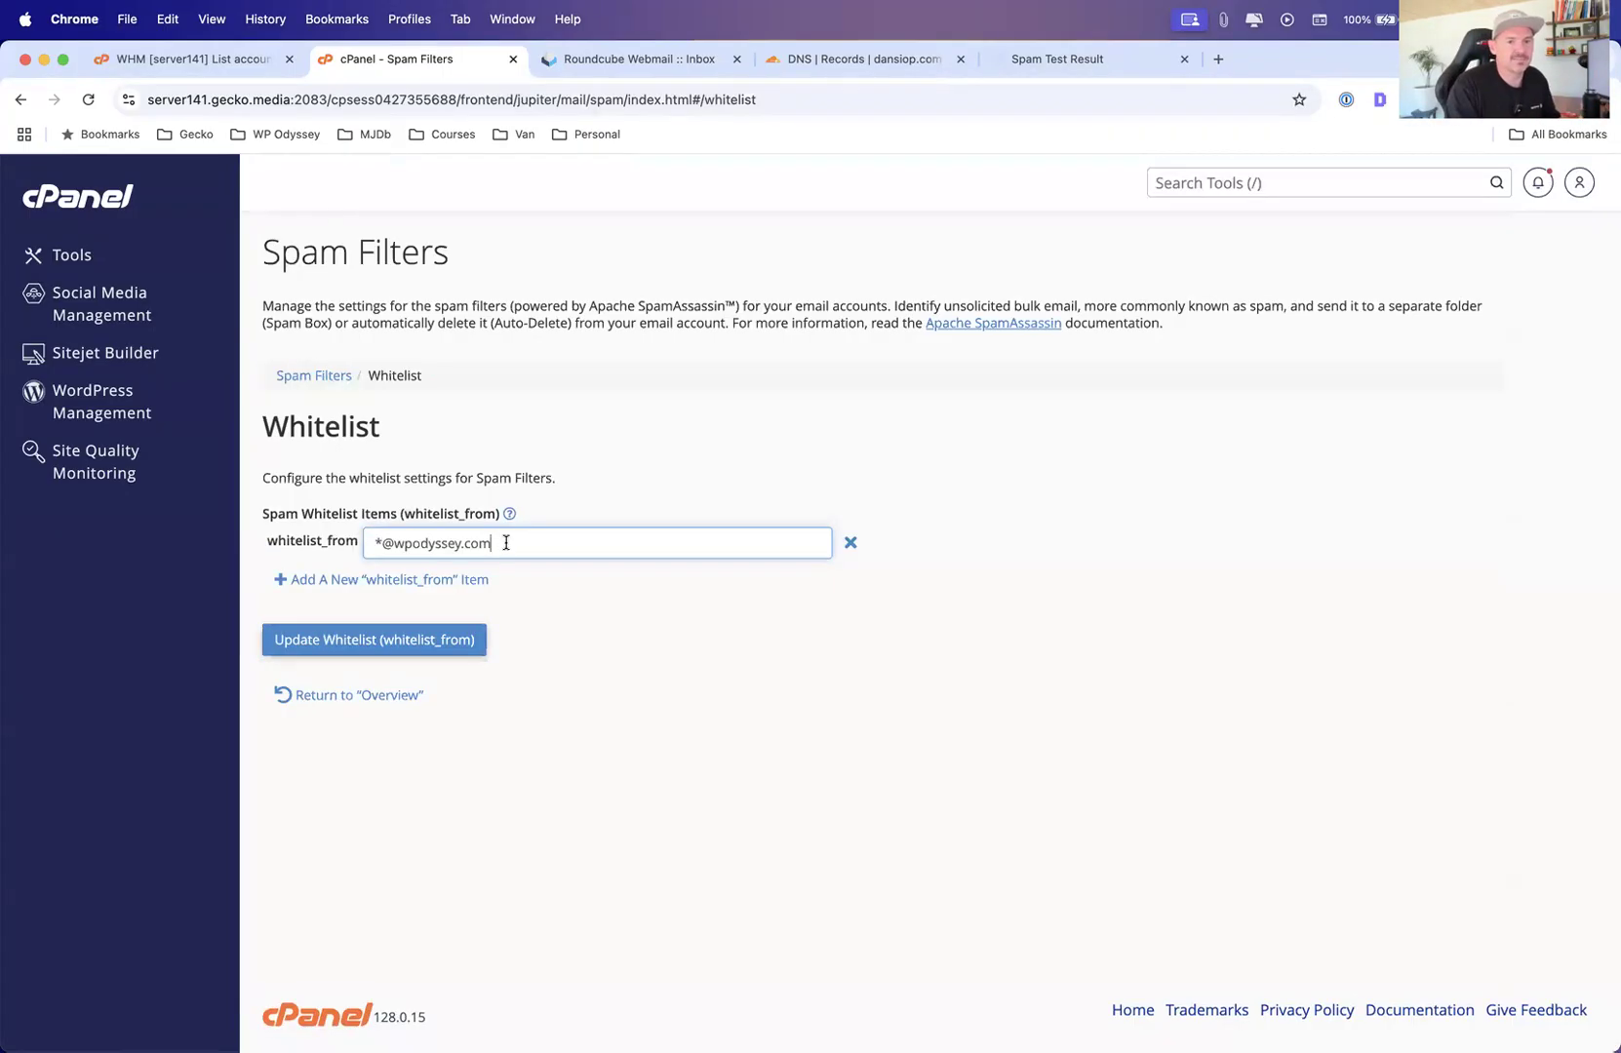
Return to the cPanel Tools page and open BoxTrapper to view its account list
left_click(95, 265)
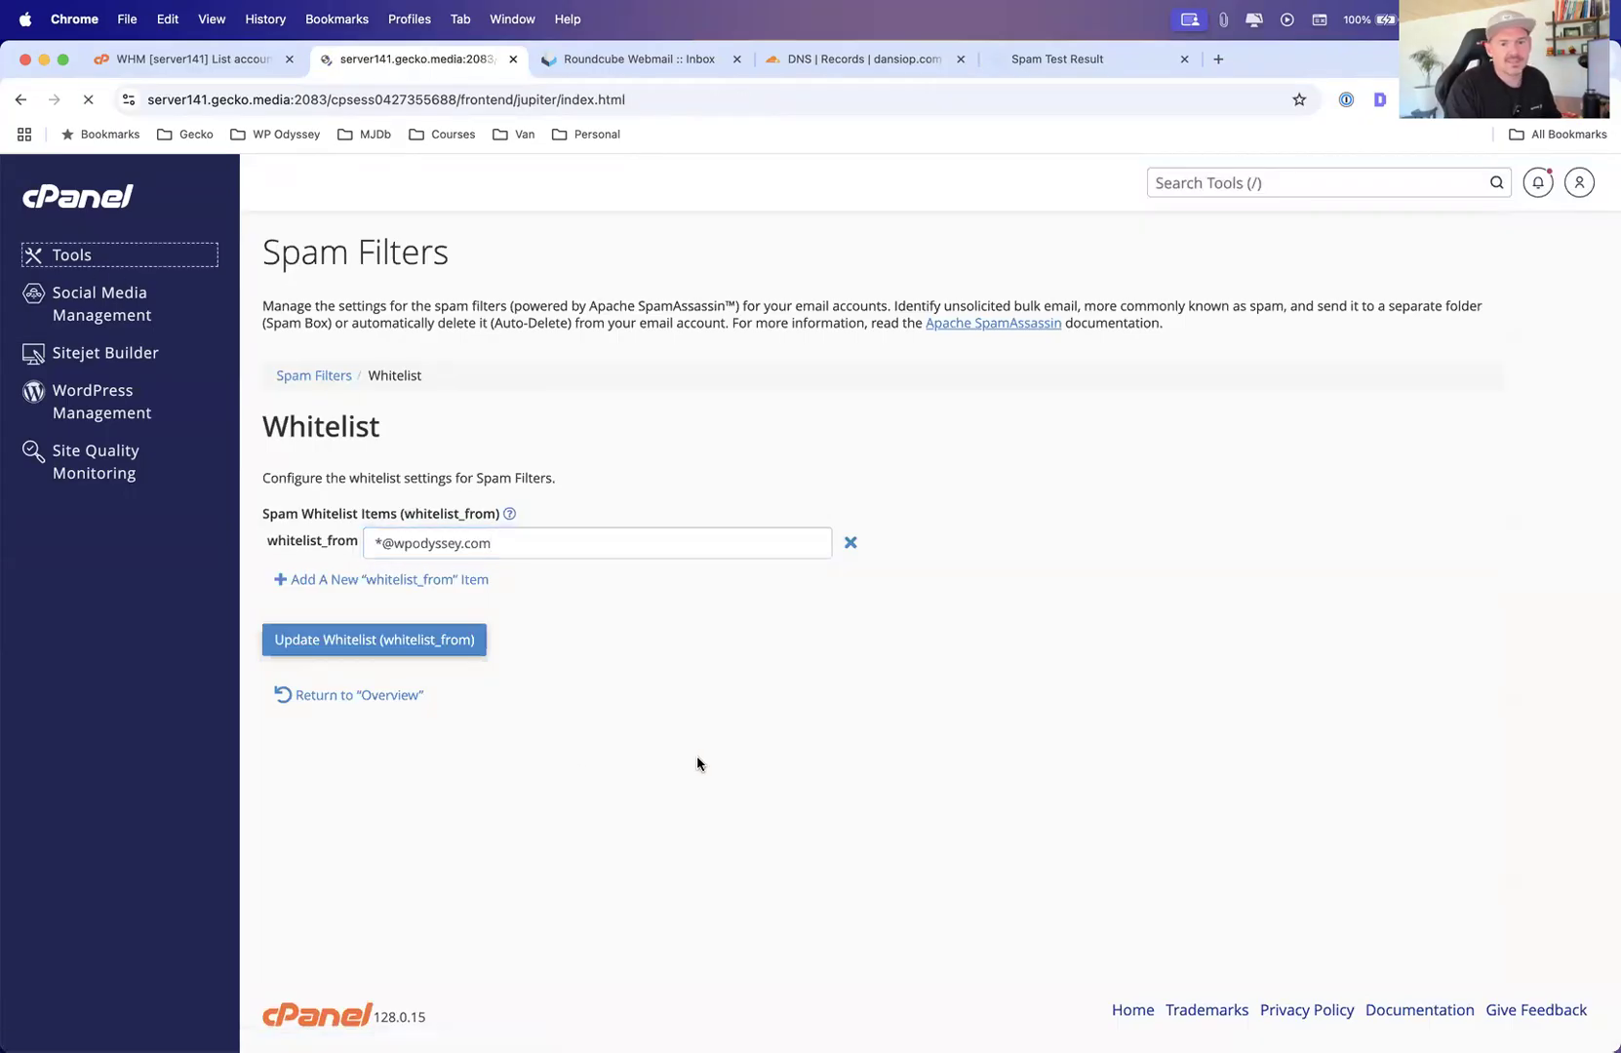
scroll(366, 633, "down", 3)
scroll(367, 634, "down", 1)
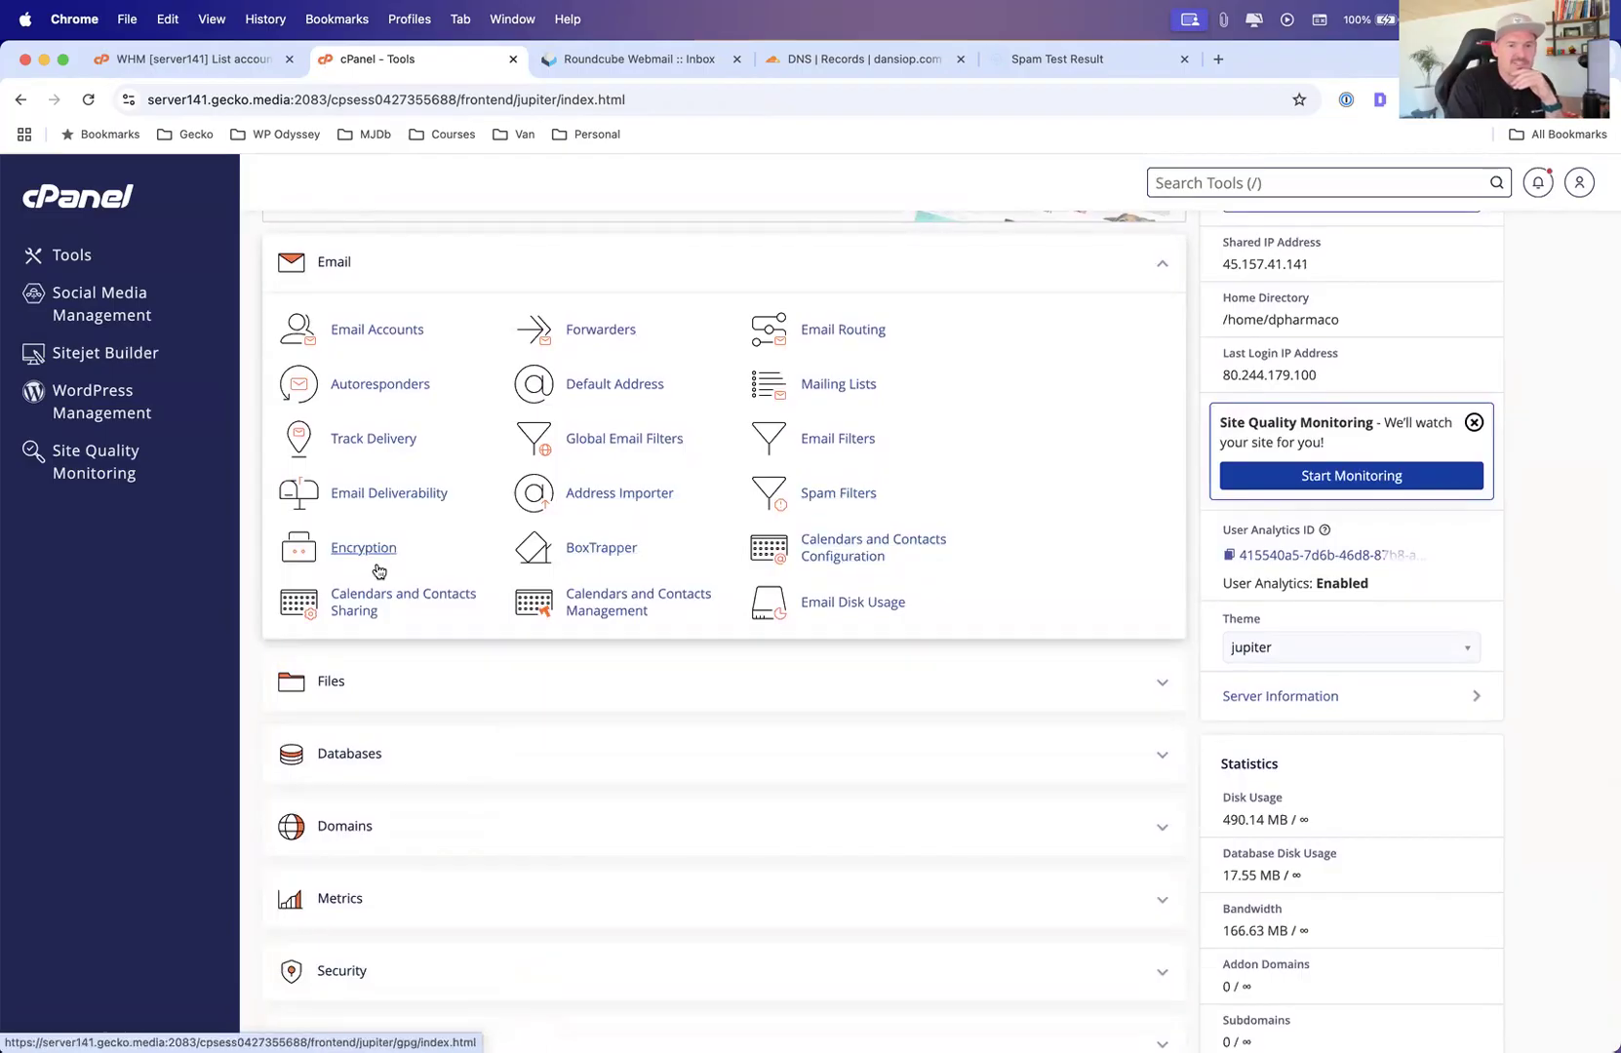
left_click(599, 556)
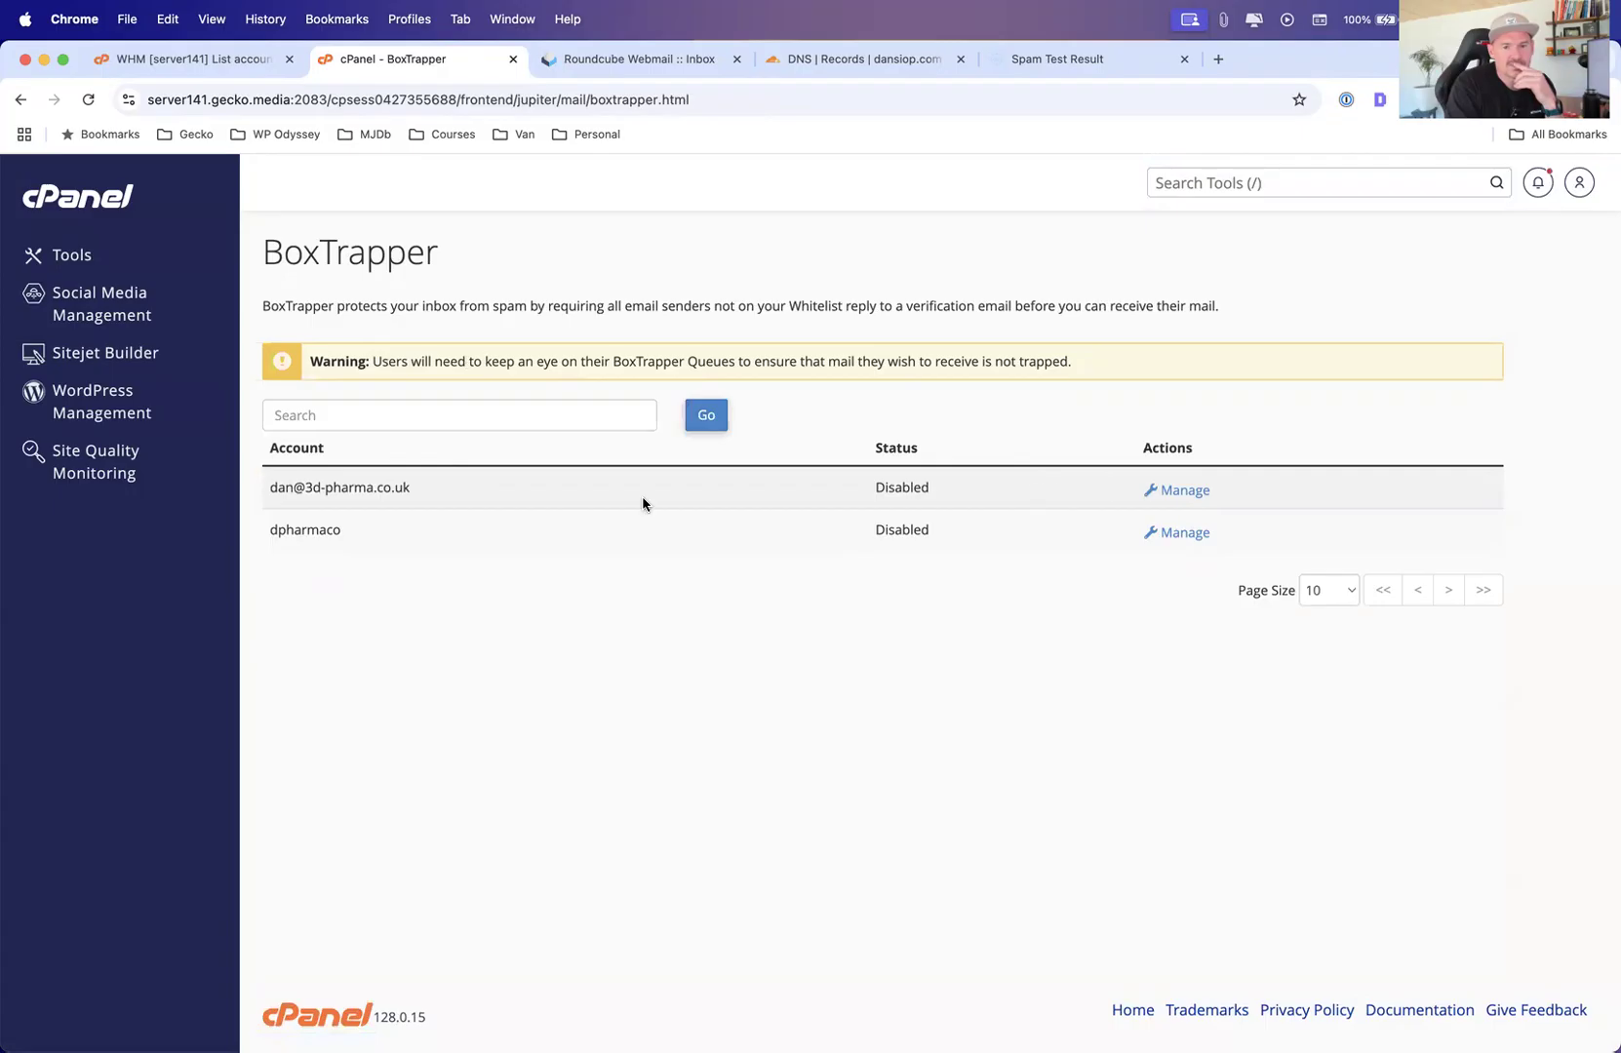
Go back to Tools, open Email Disk Usage and switch its account to the domain mailbox
left_click(86, 260)
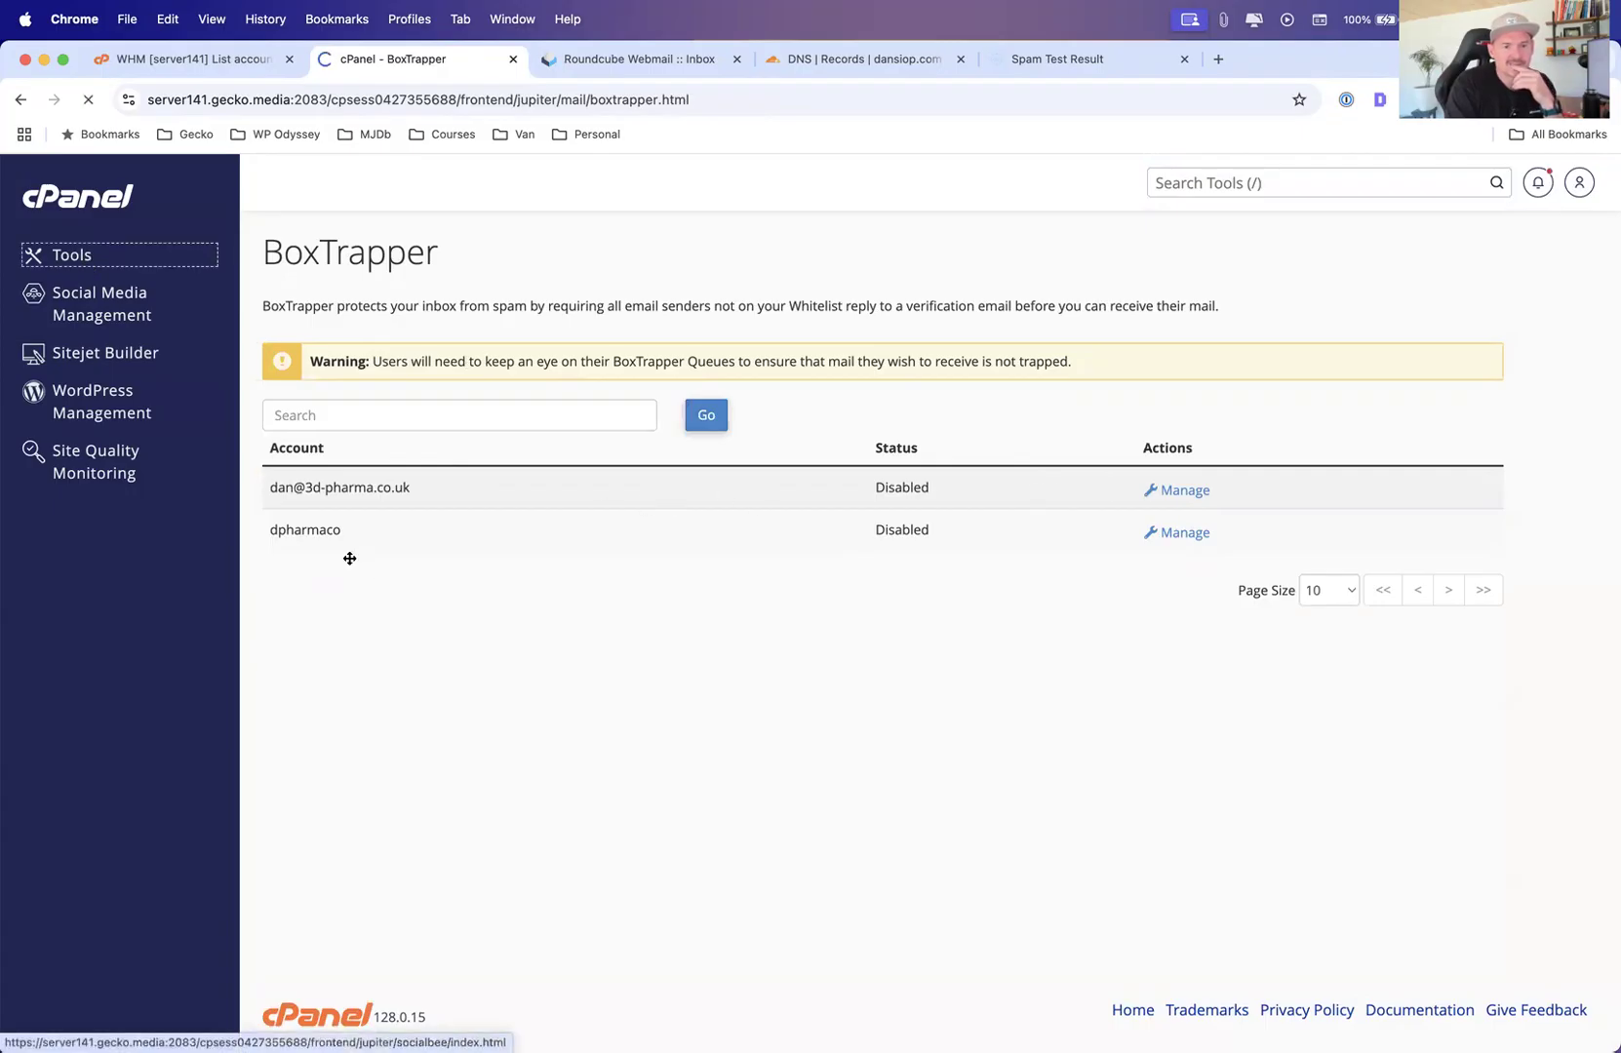
scroll(627, 645, "down", 3)
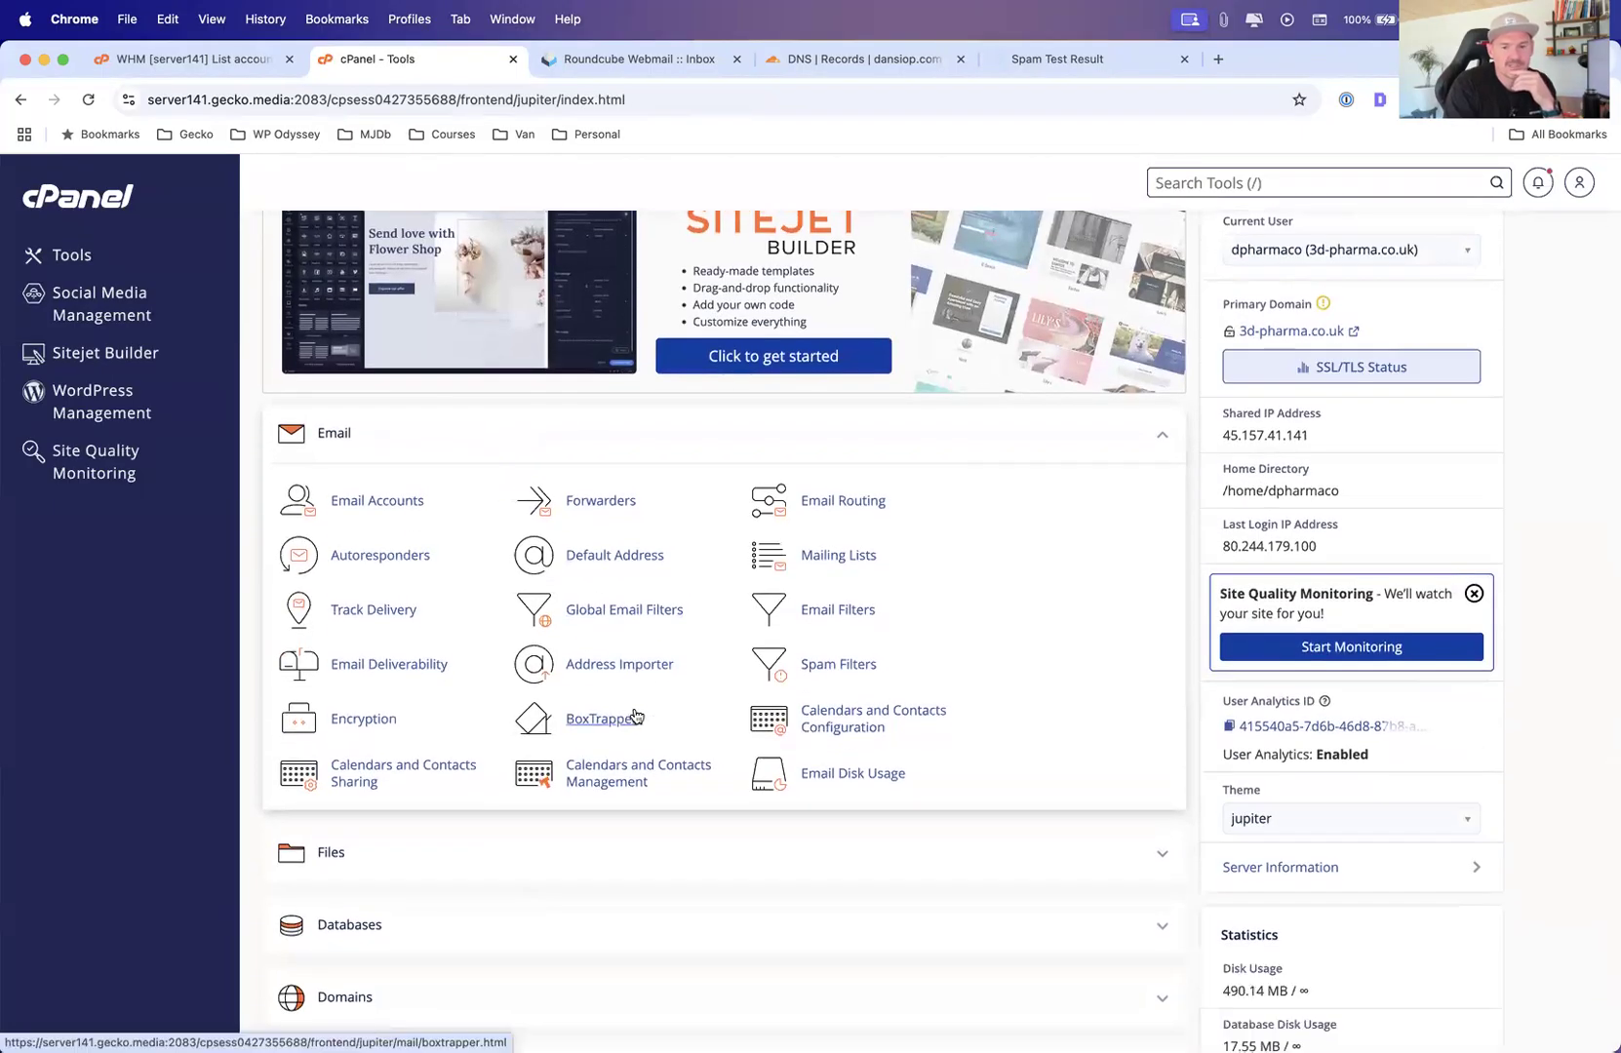
left_click(864, 783)
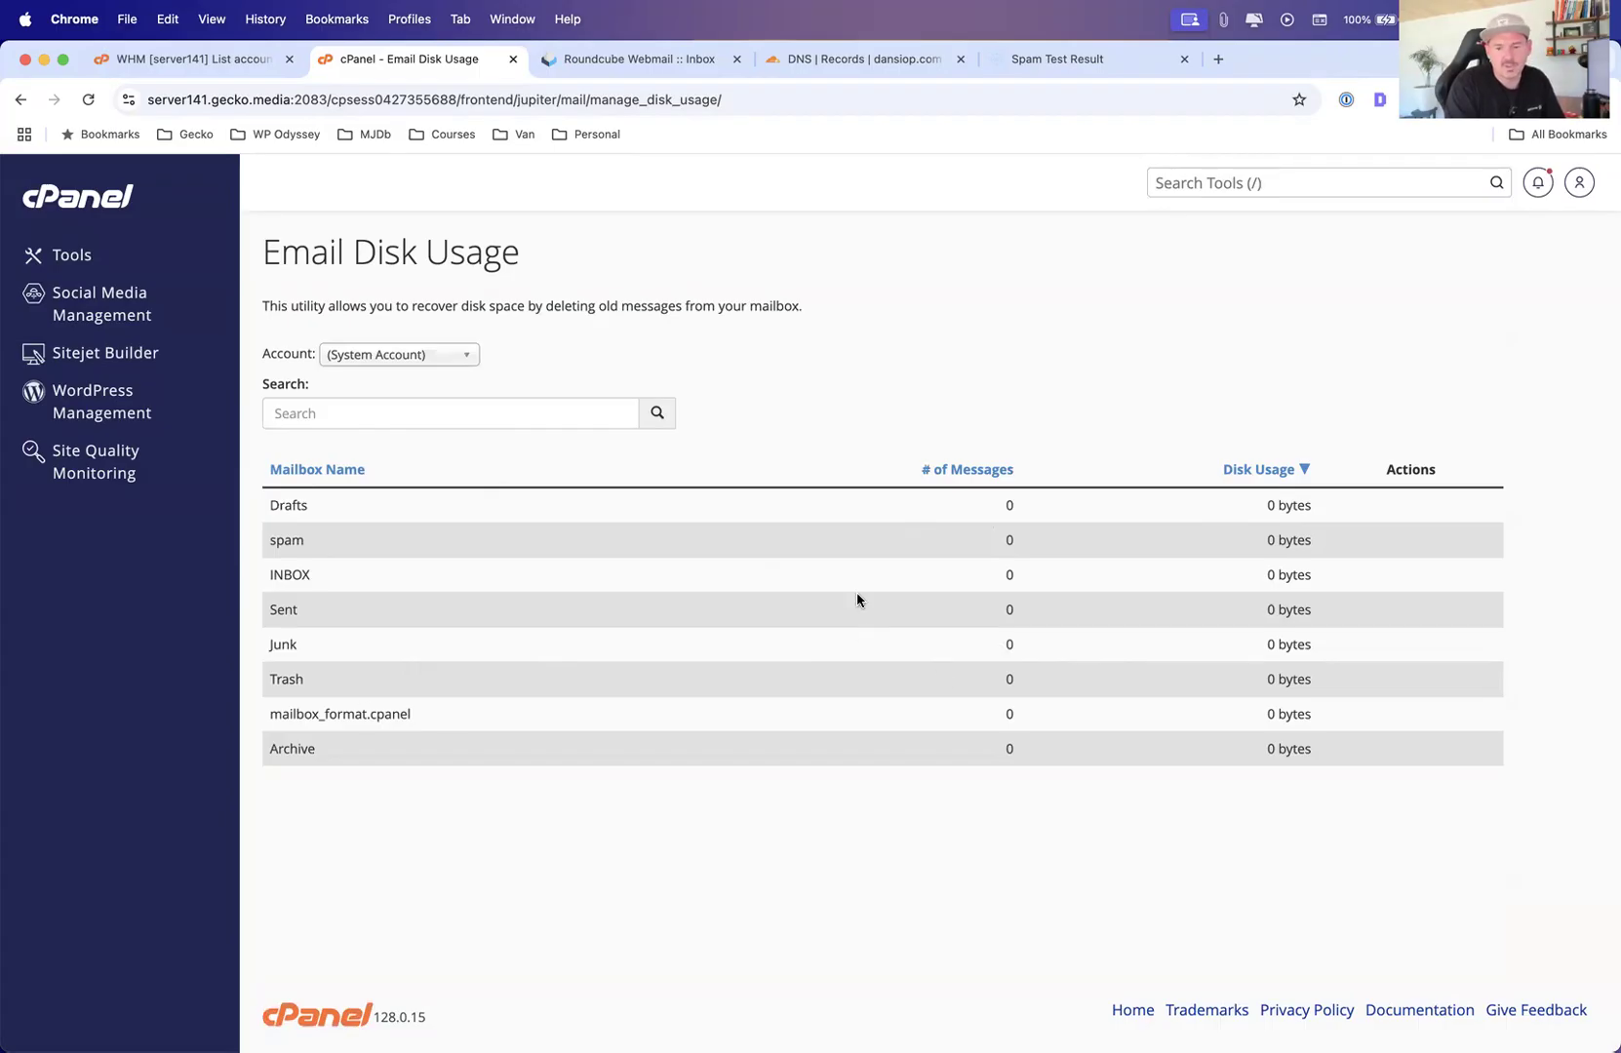
left_click(455, 353)
left_click(422, 404)
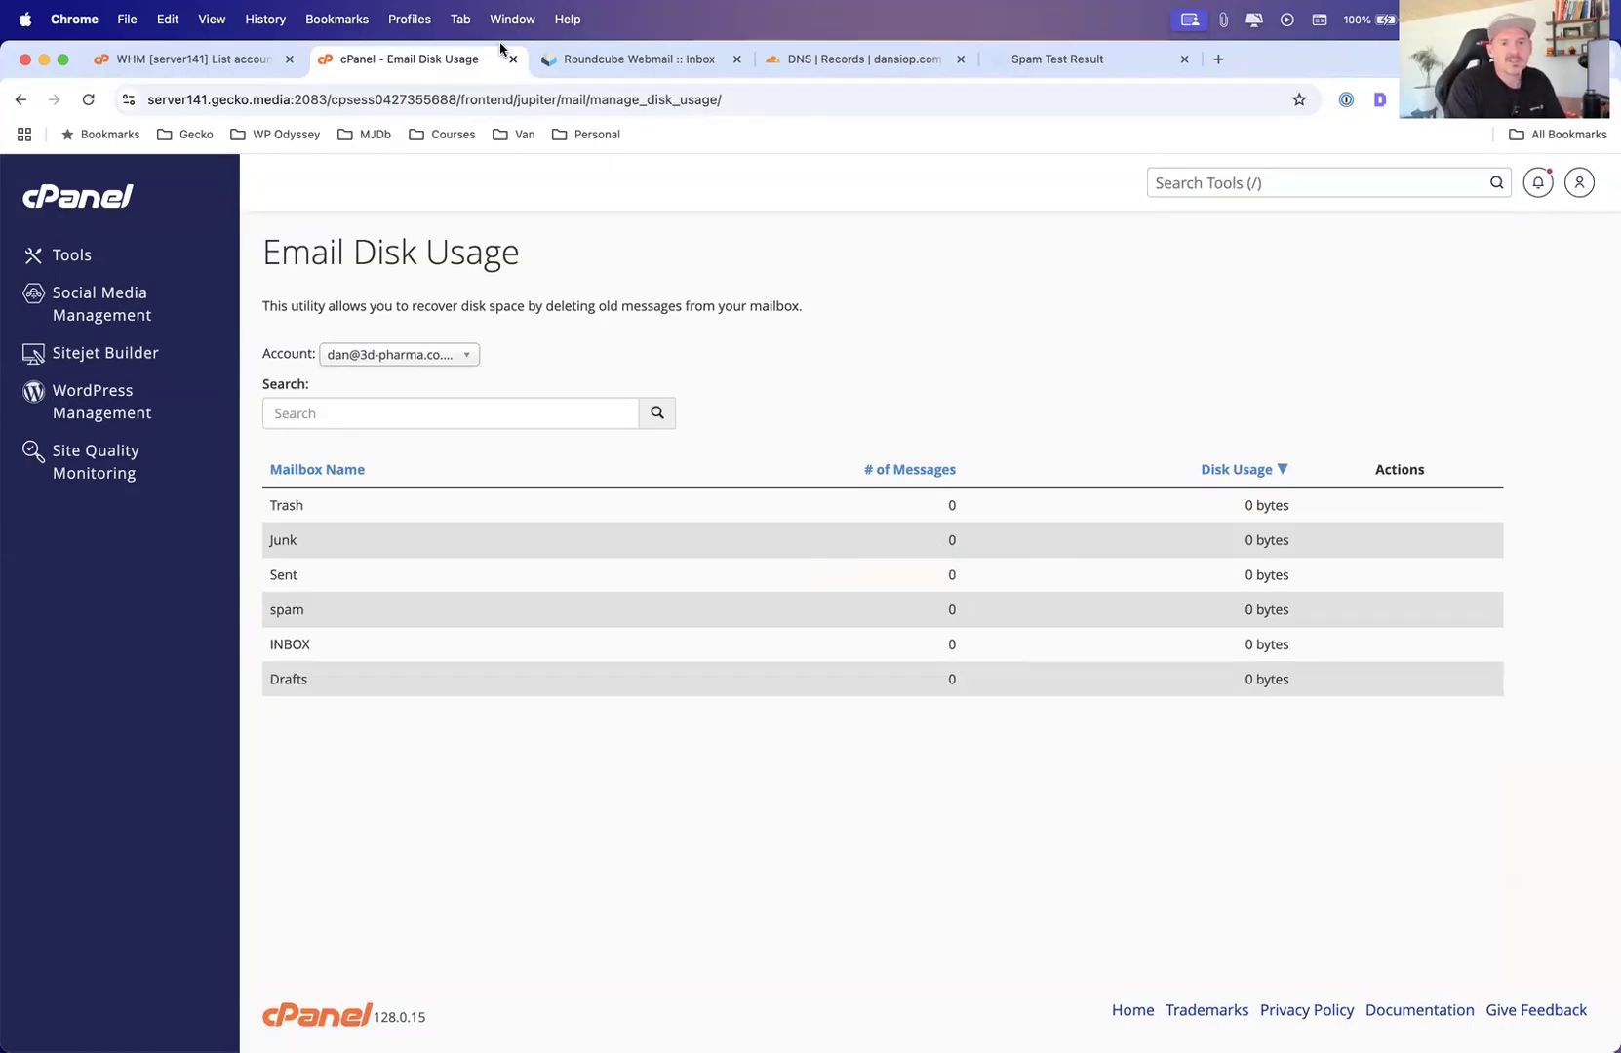
Return to the cPanel Tools page and switch to the cPanel Walkthrough Keynote presentation
left_click(86, 256)
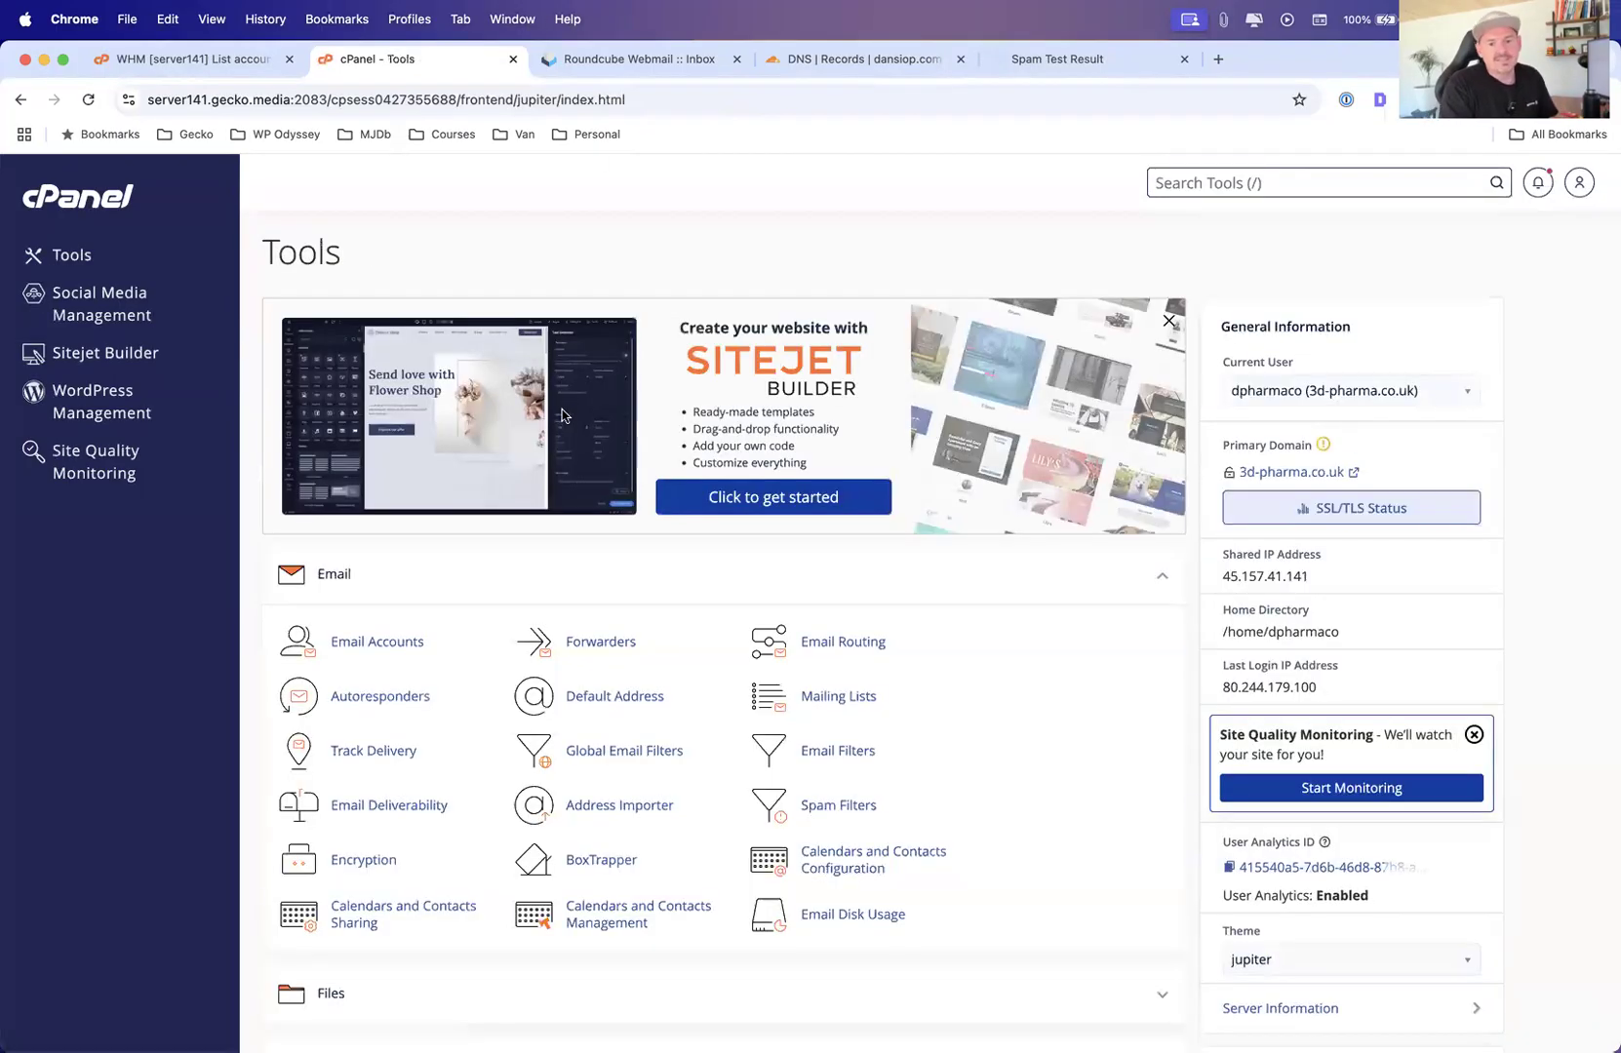
scroll(577, 526, "down", 1)
key("super+Tab")
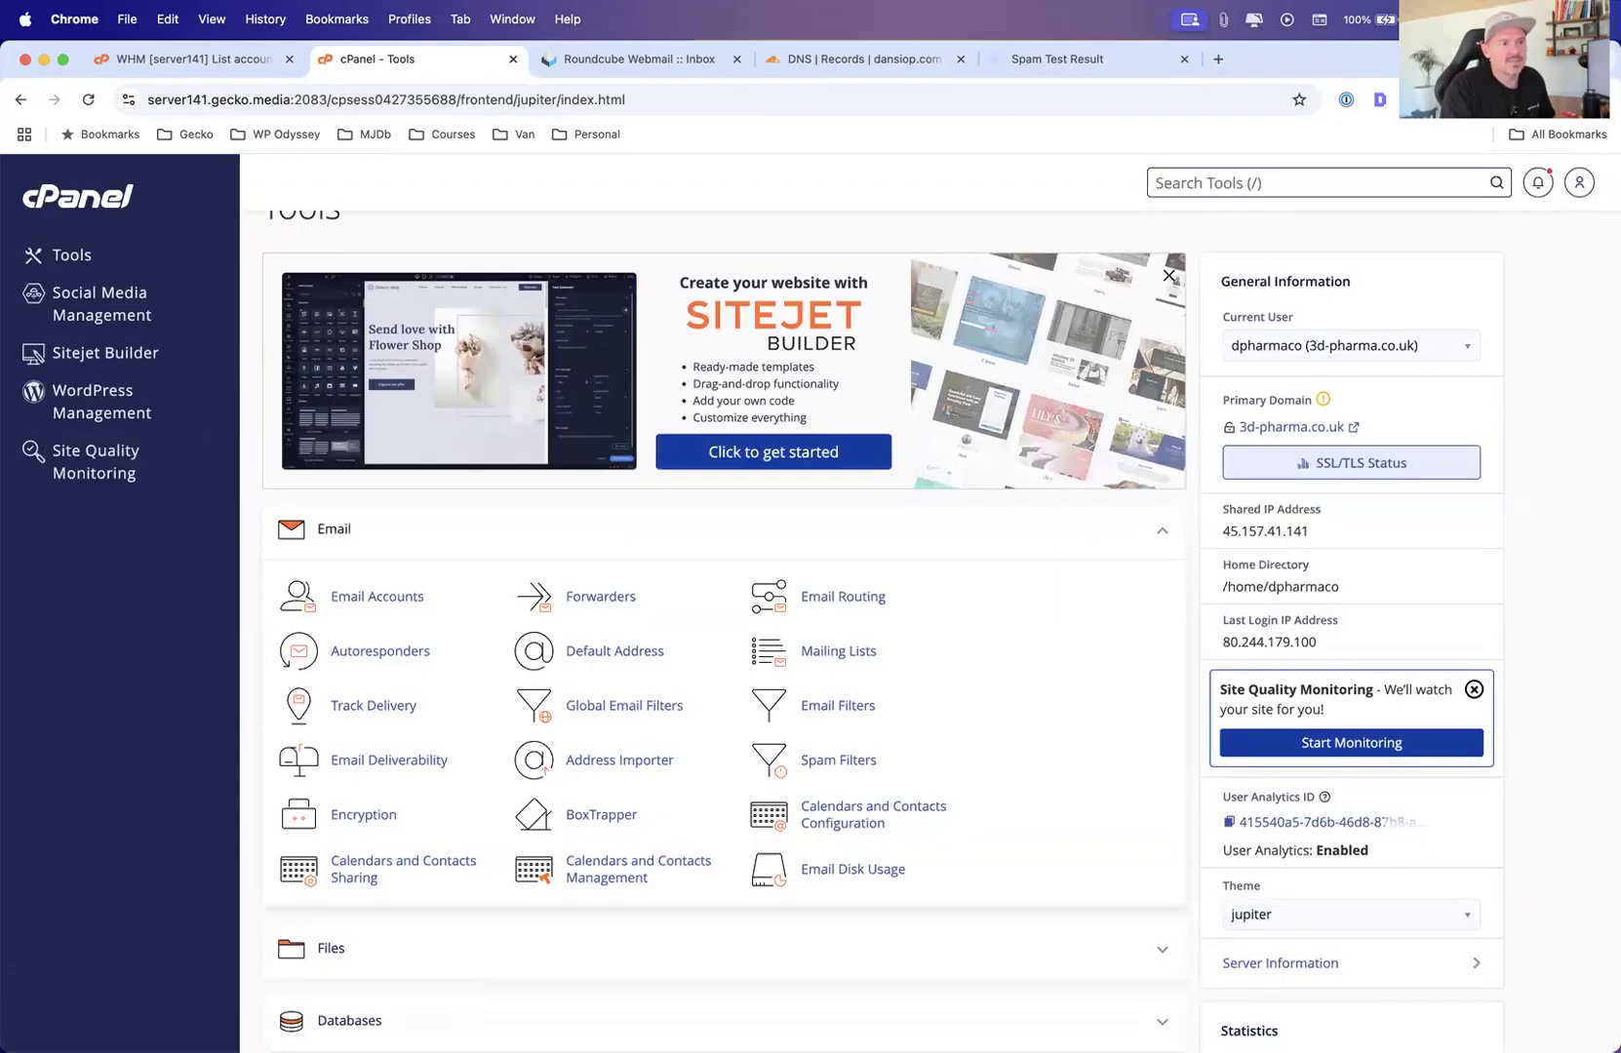
key("super+Tab")
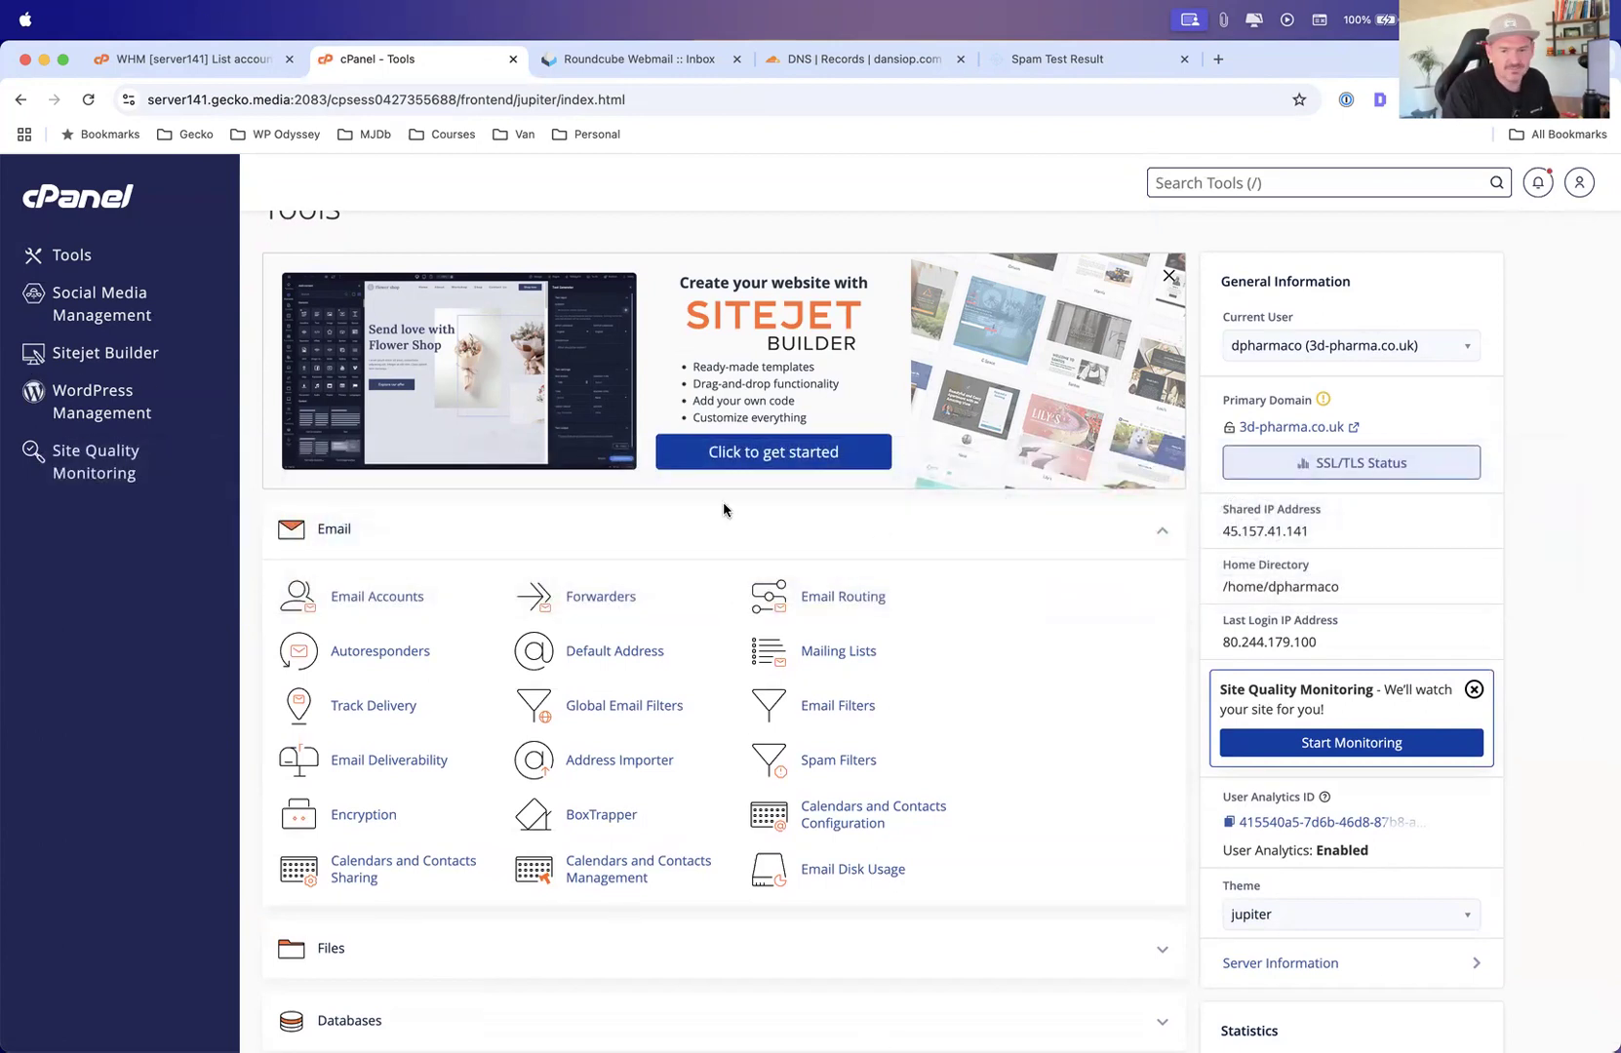
key("ctrl+Up")
left_click(634, 587)
scroll(68, 912, "down", 5)
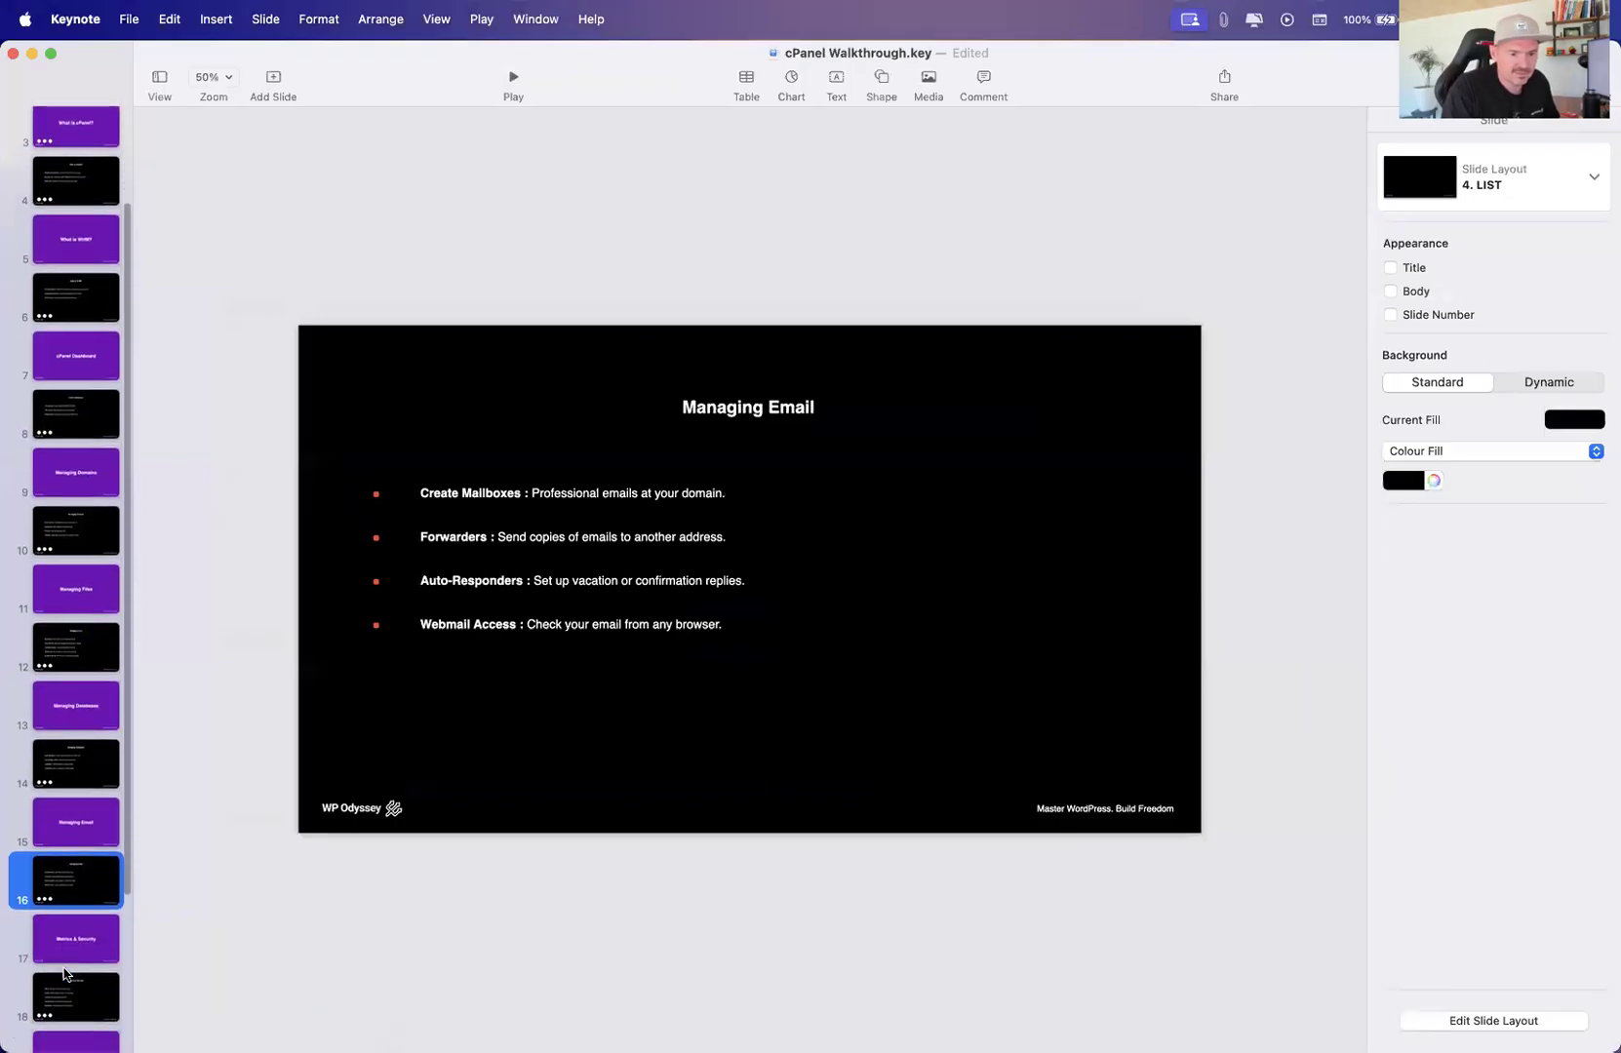
Select the Metrics & Security slide and play the presentation from it, advancing to the first bullet
left_click(73, 871)
left_click(513, 78)
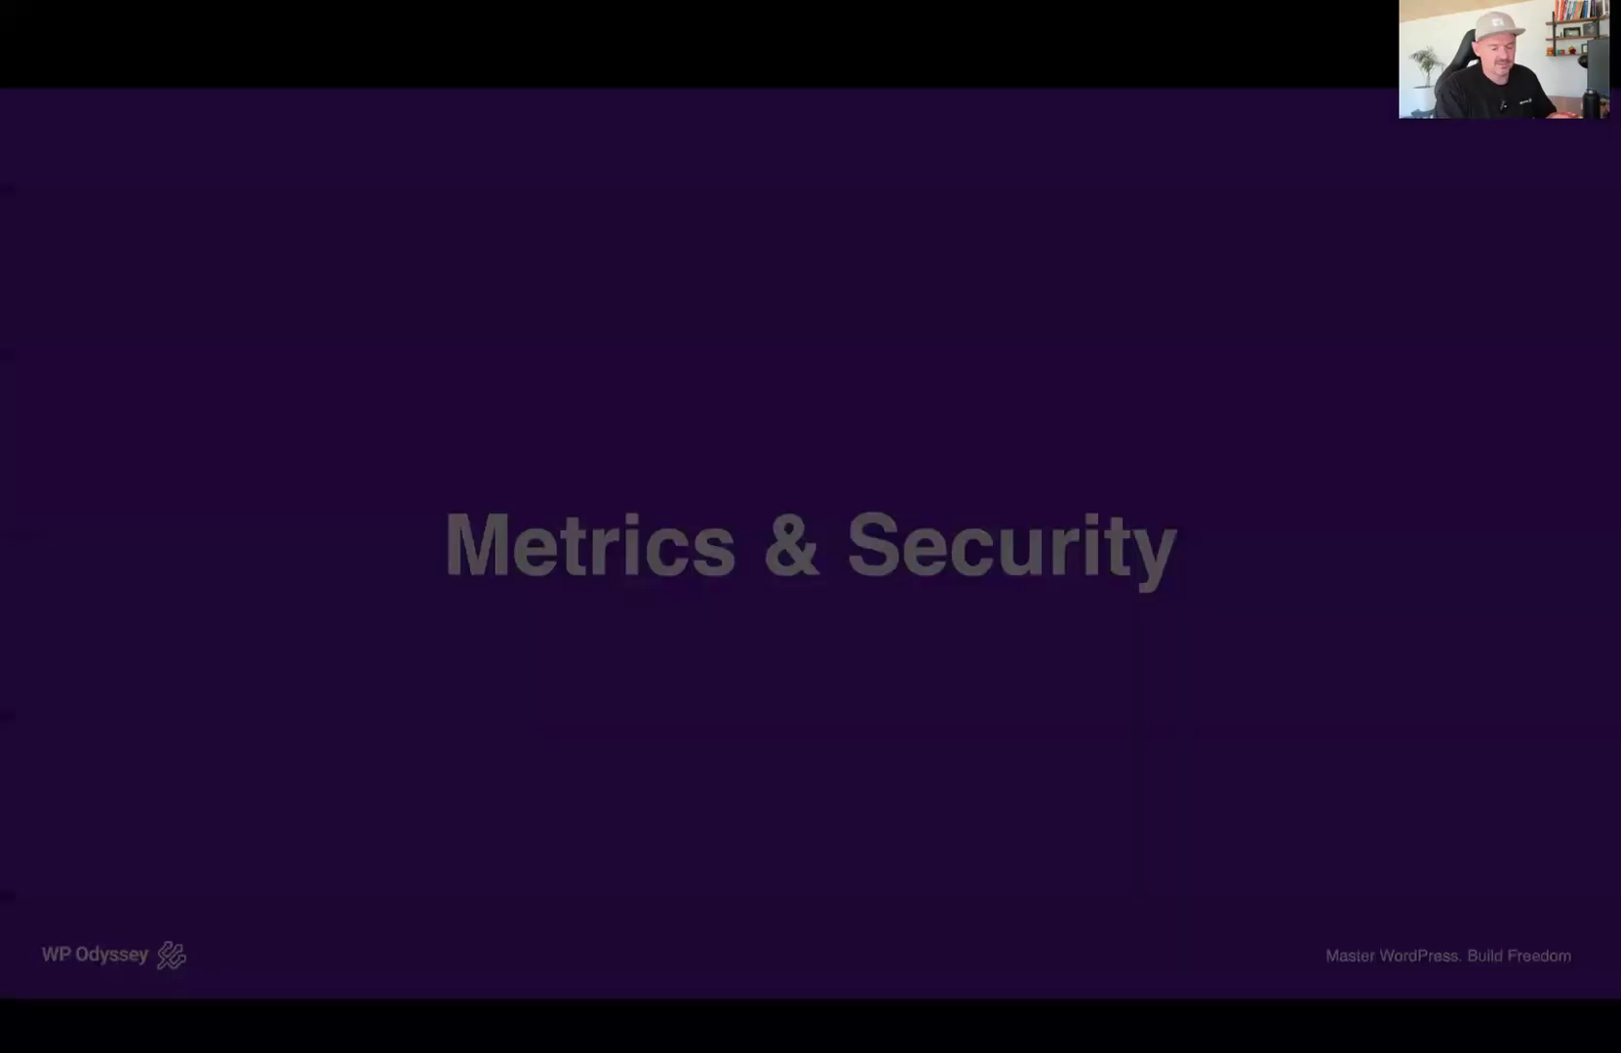
key("Right")
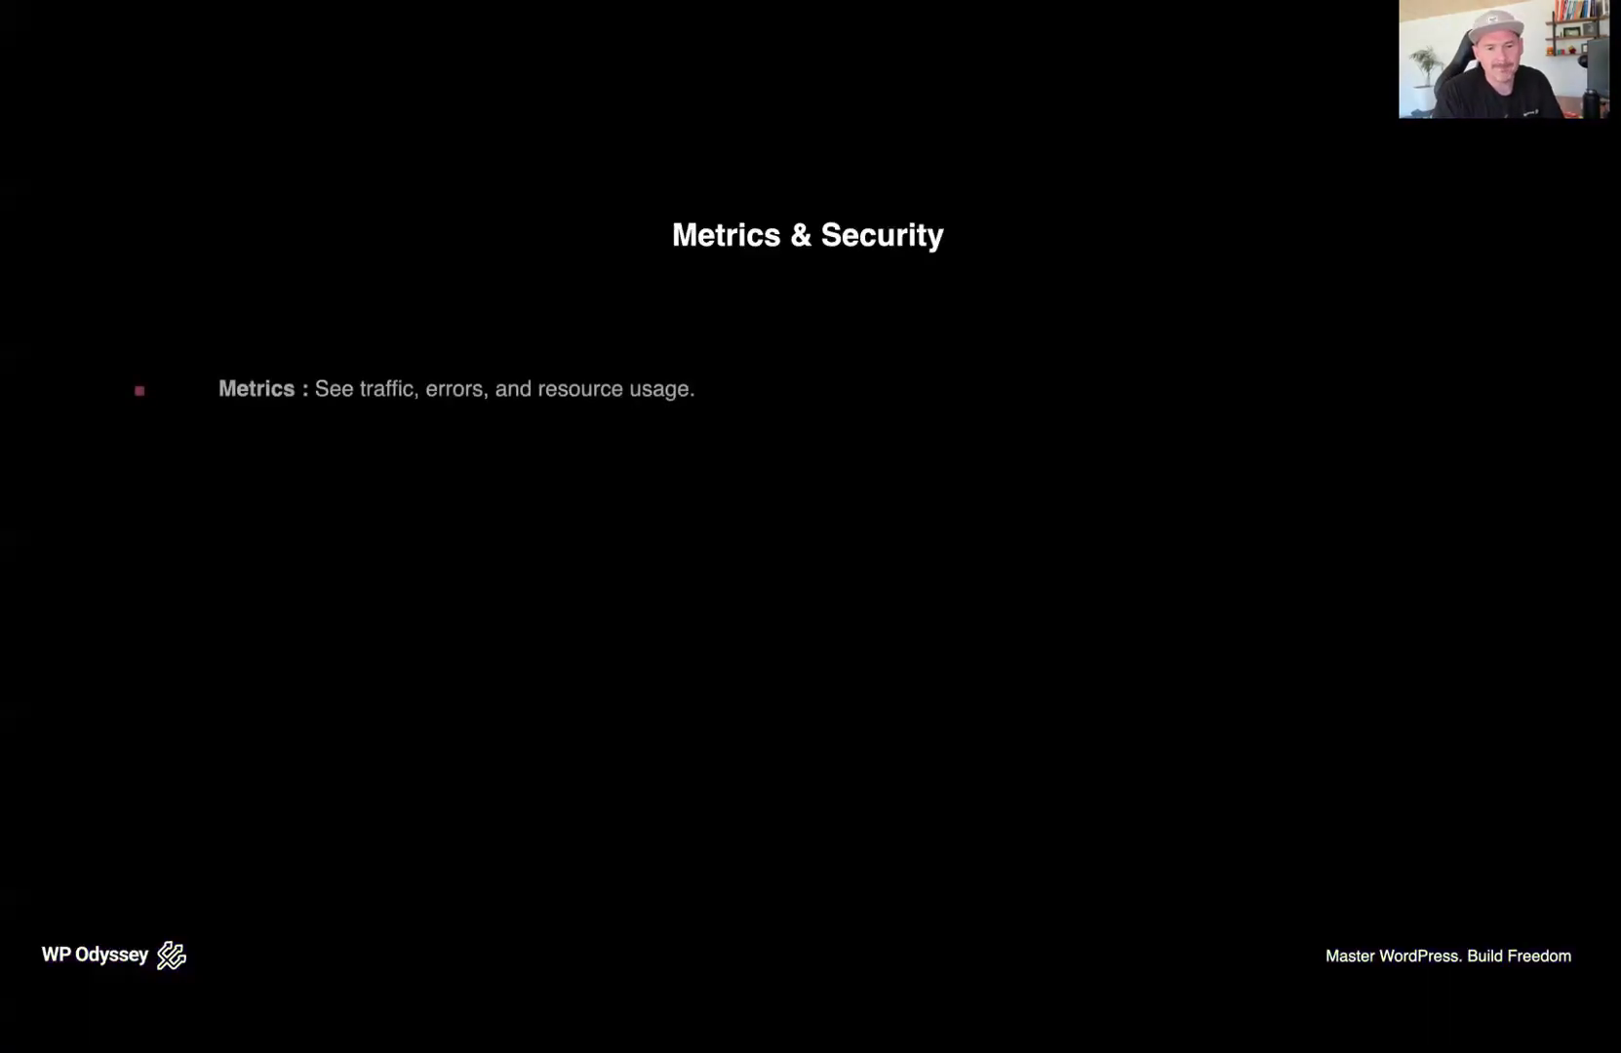
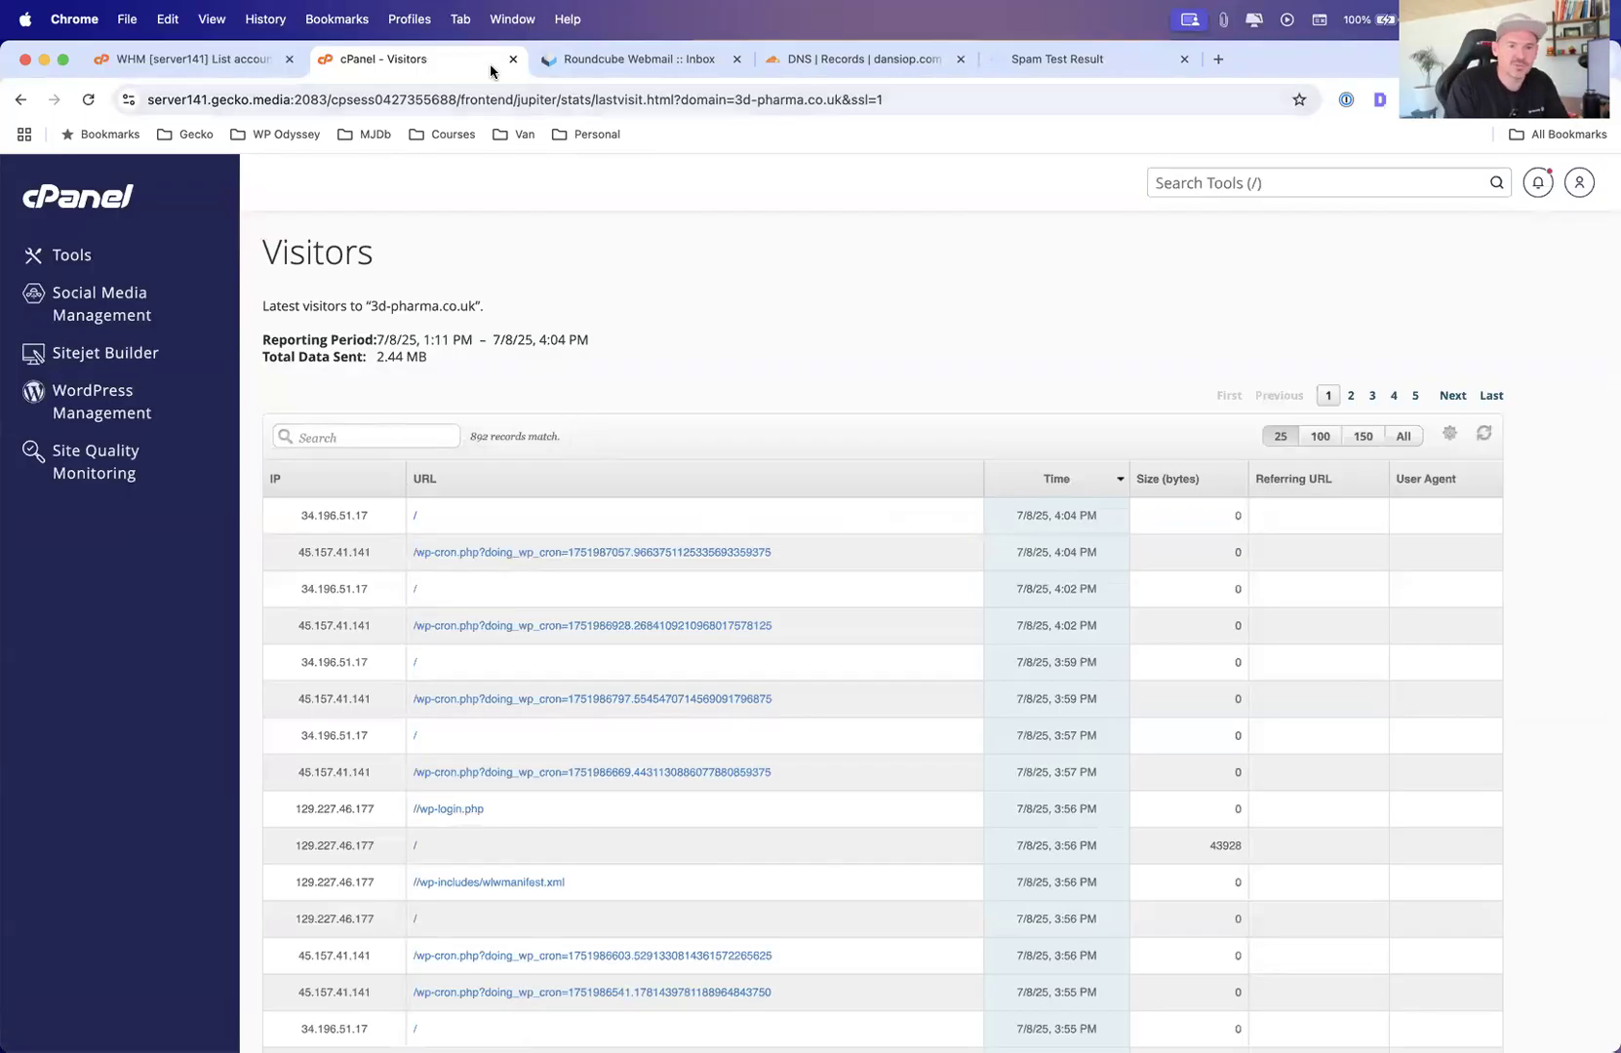
Return to the cPanel Tools page and open Site Quality Monitoring from the Metrics section in a new tab
left_click(61, 254)
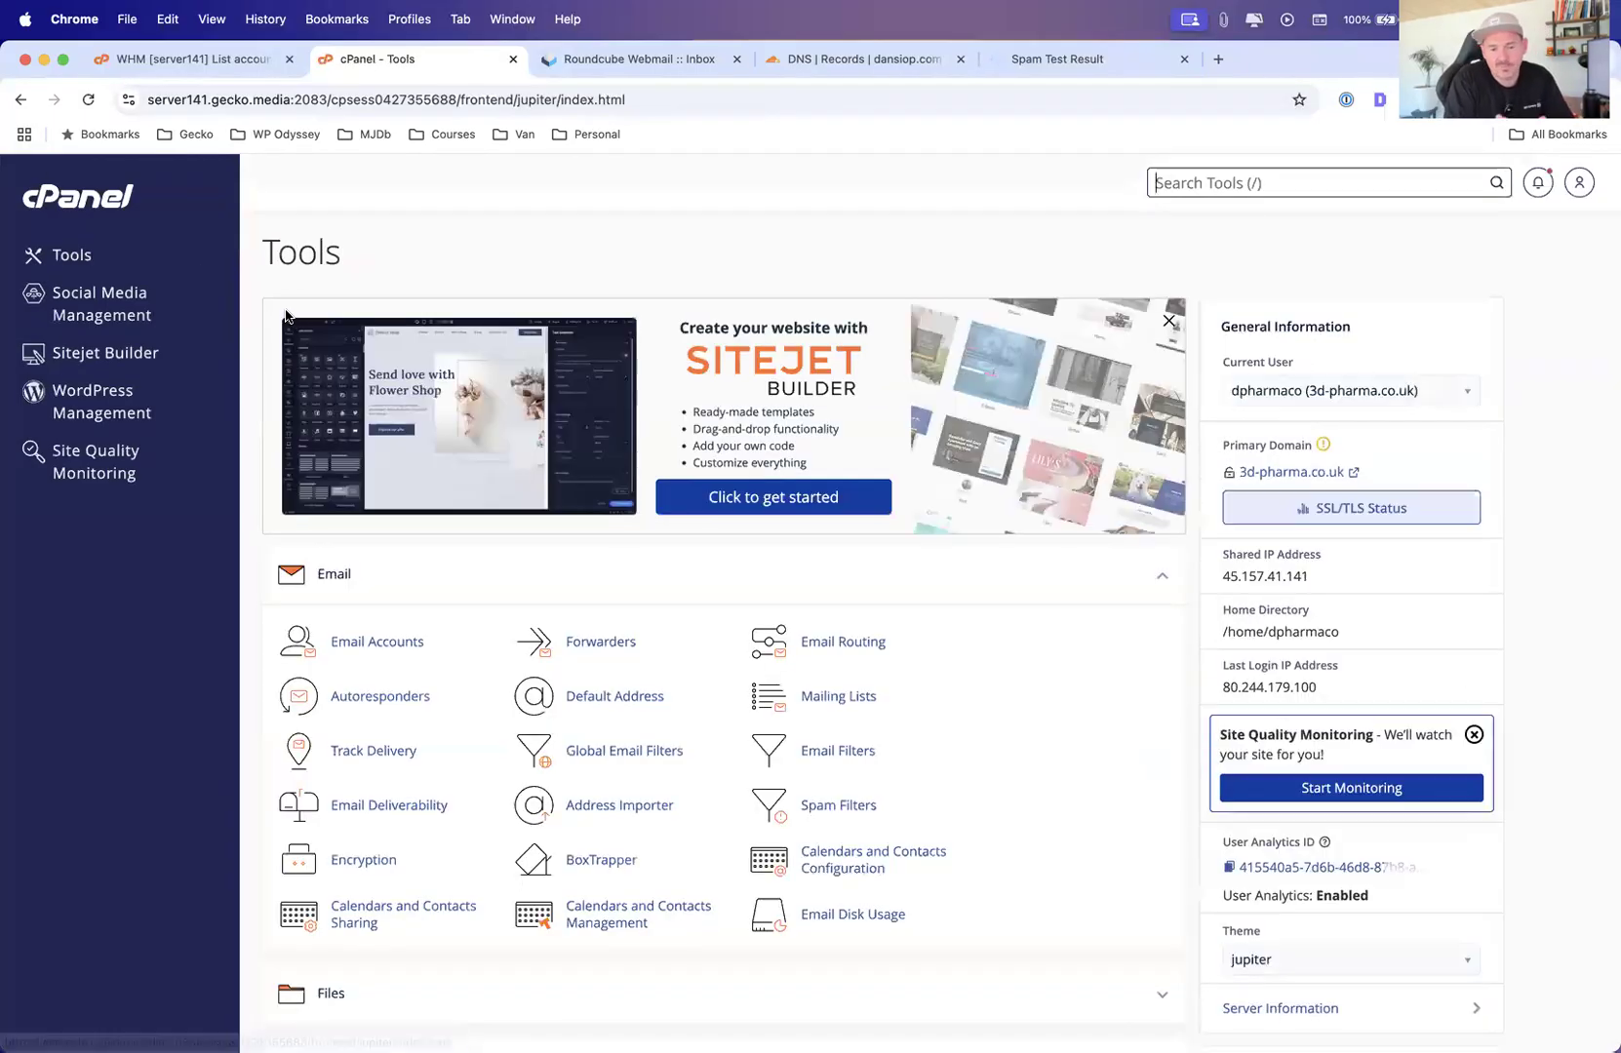
scroll(474, 505, "down", 10)
scroll(474, 505, "up", 10)
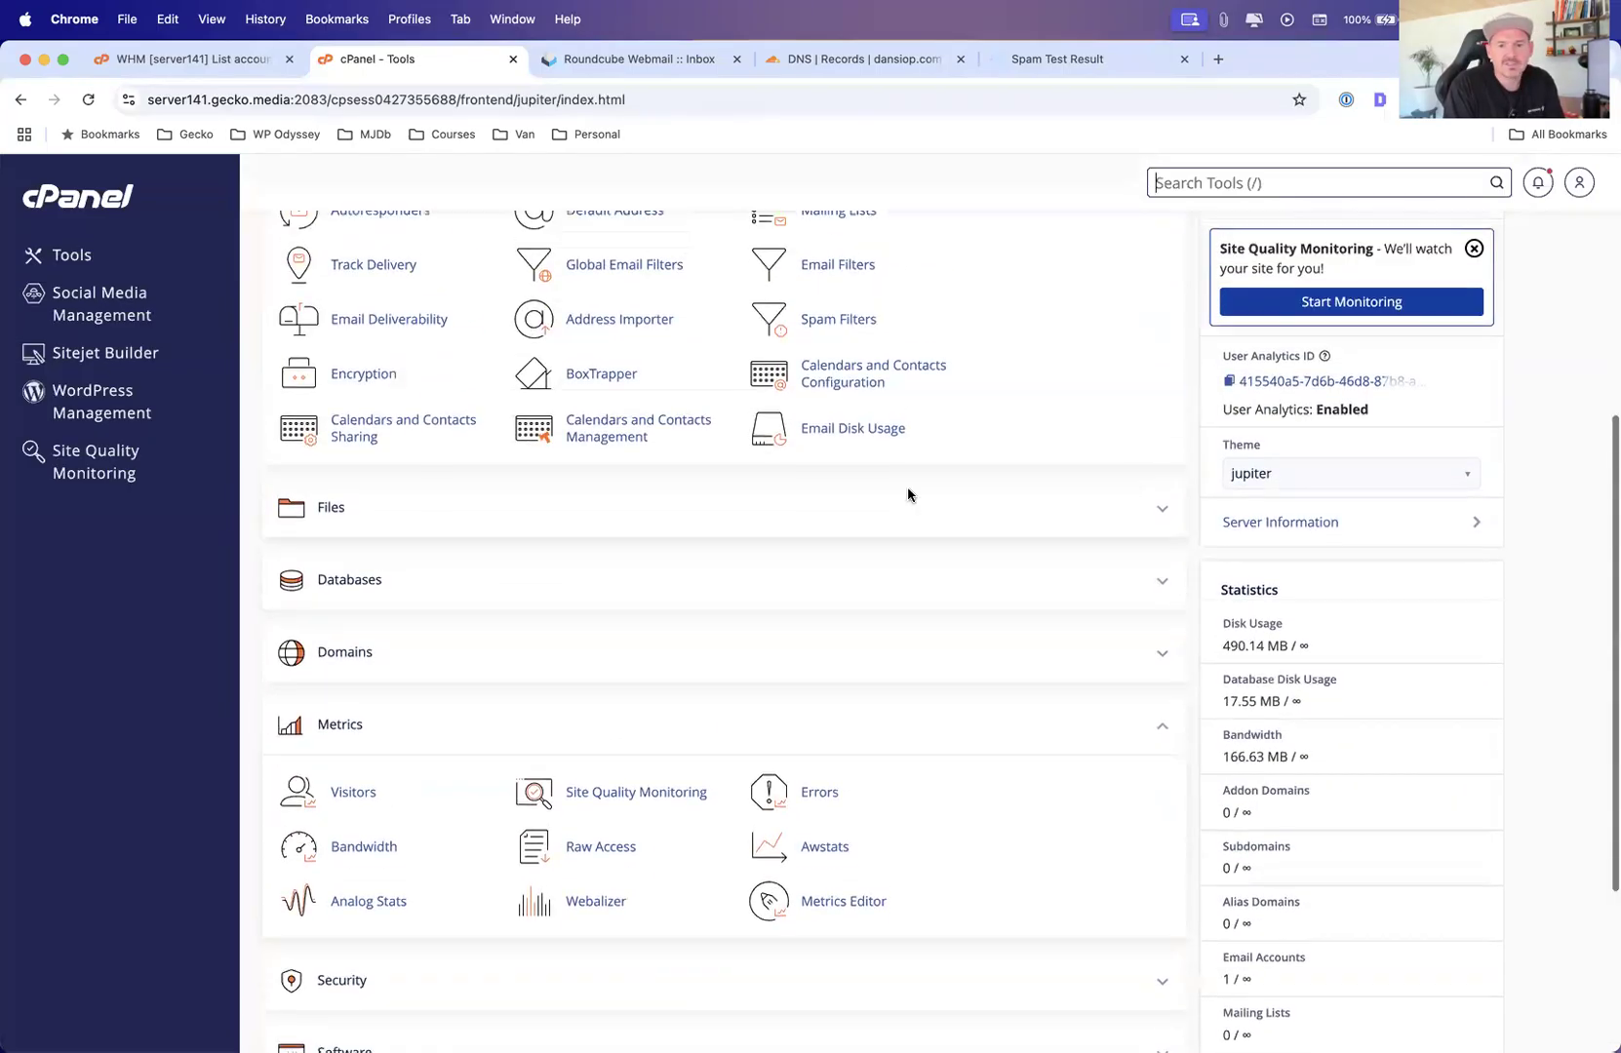
left_click(1160, 514)
scroll(897, 527, "down", 3)
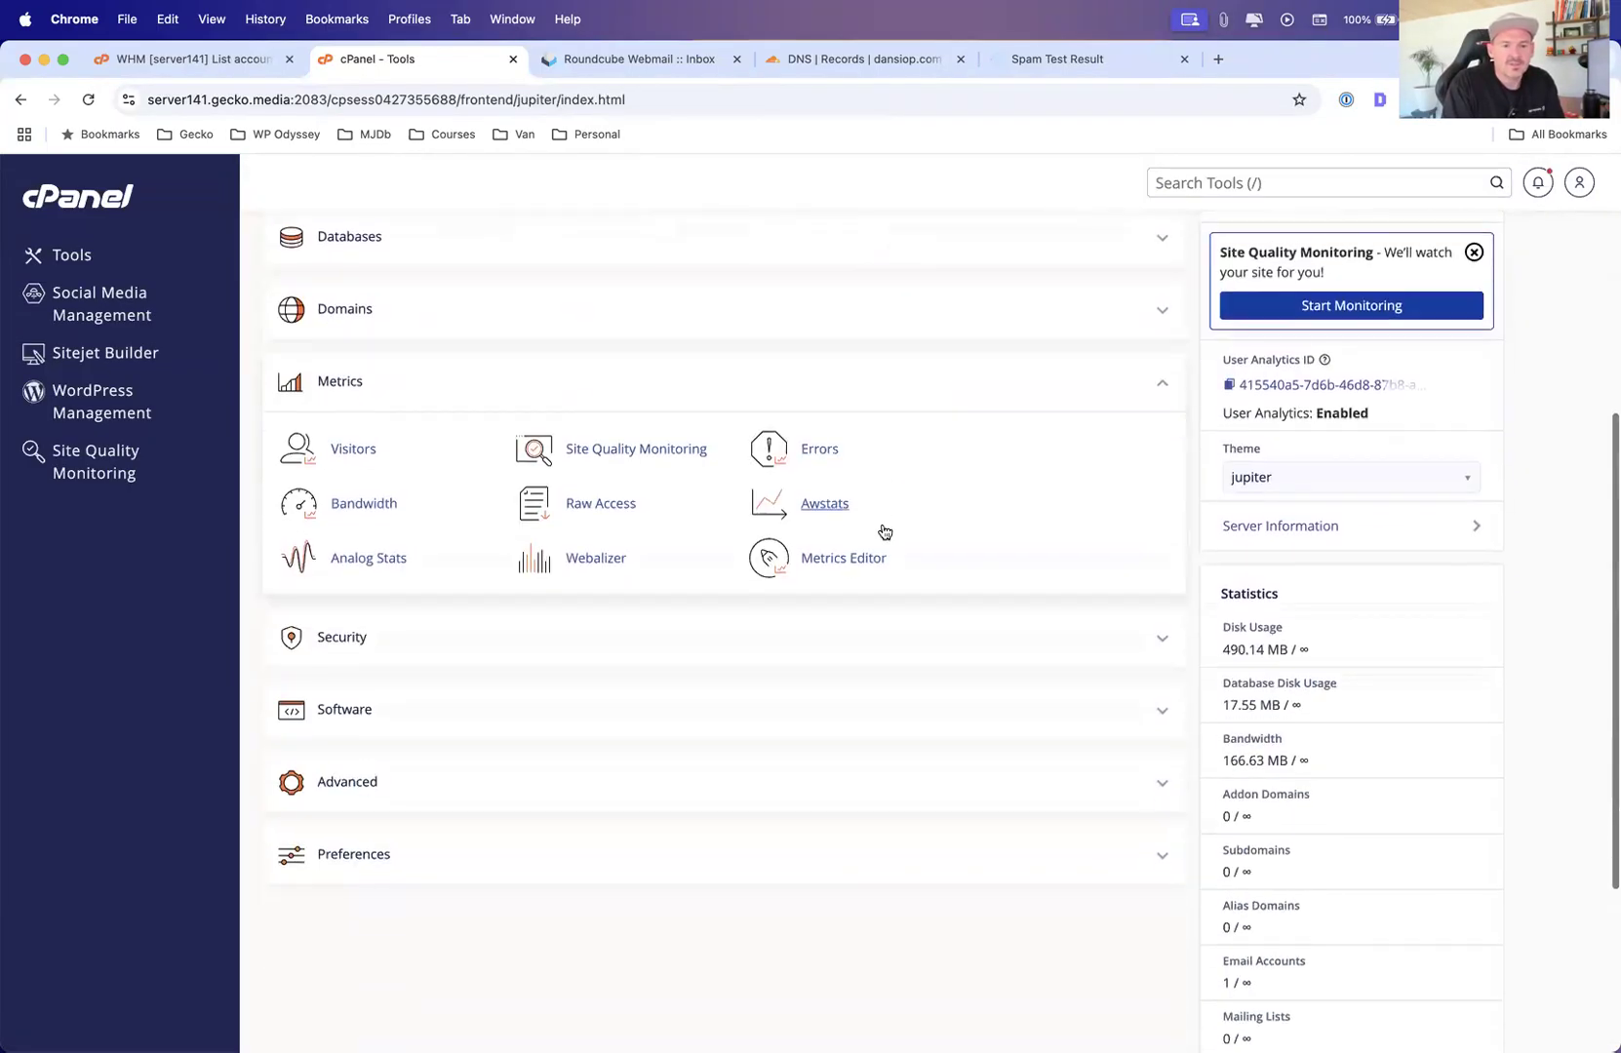
right_click(582, 451)
left_click(614, 456)
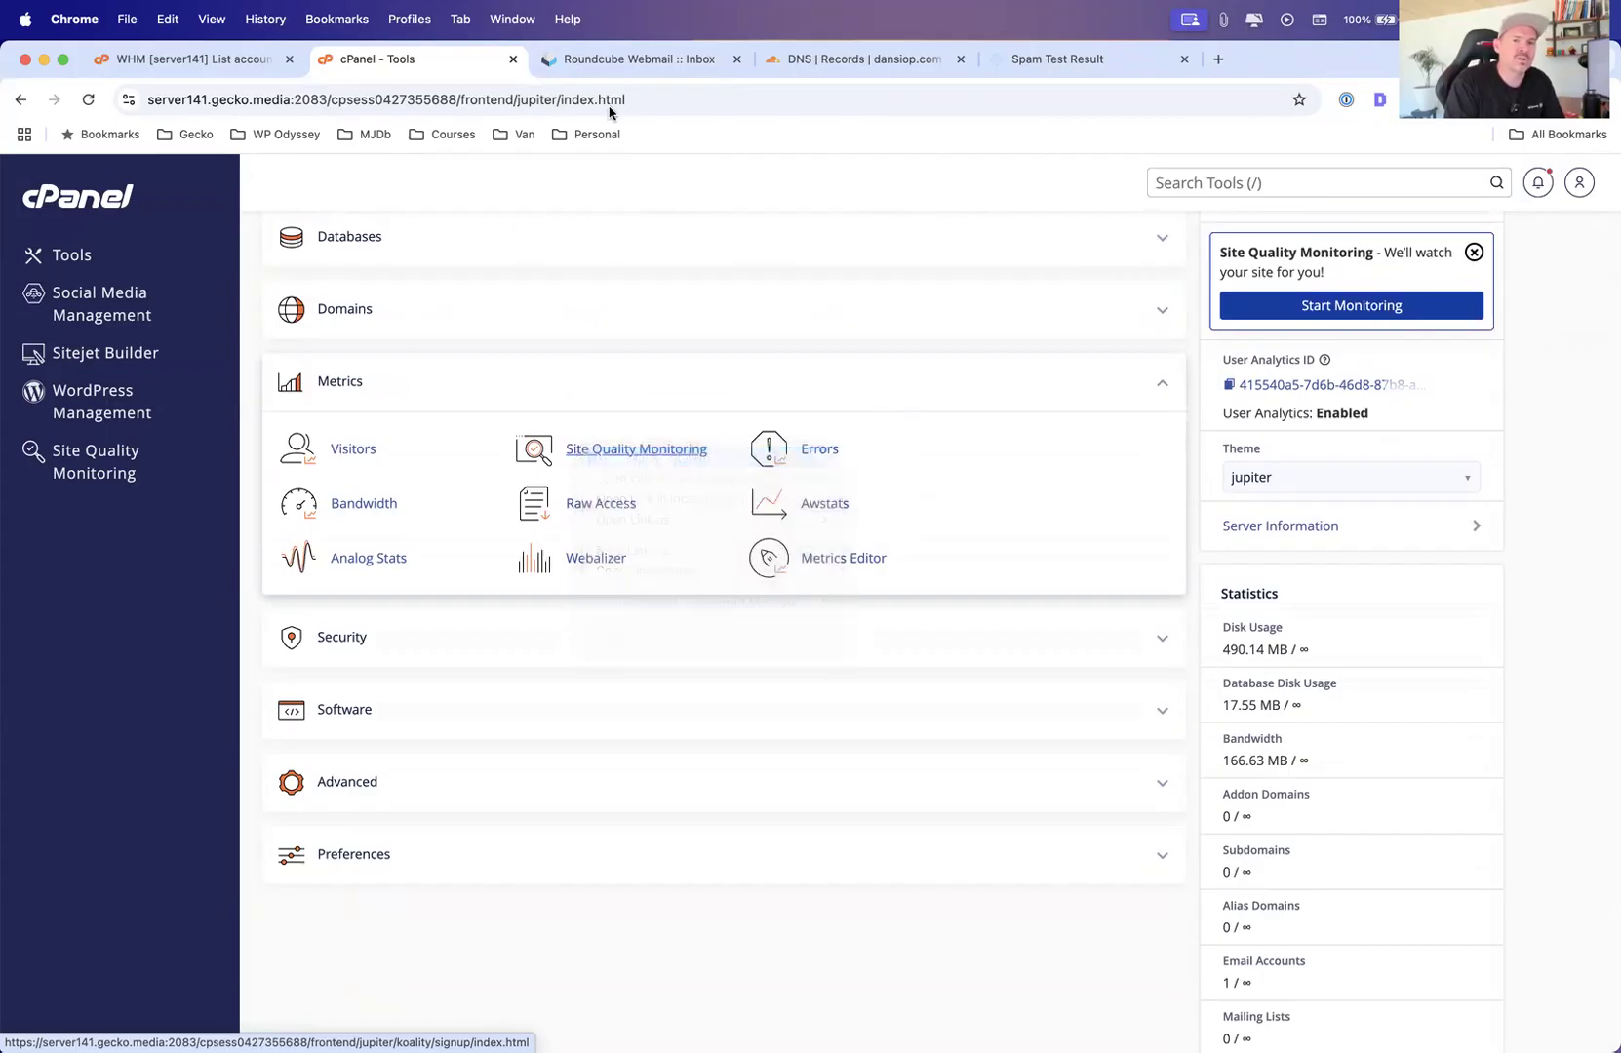
left_click(580, 58)
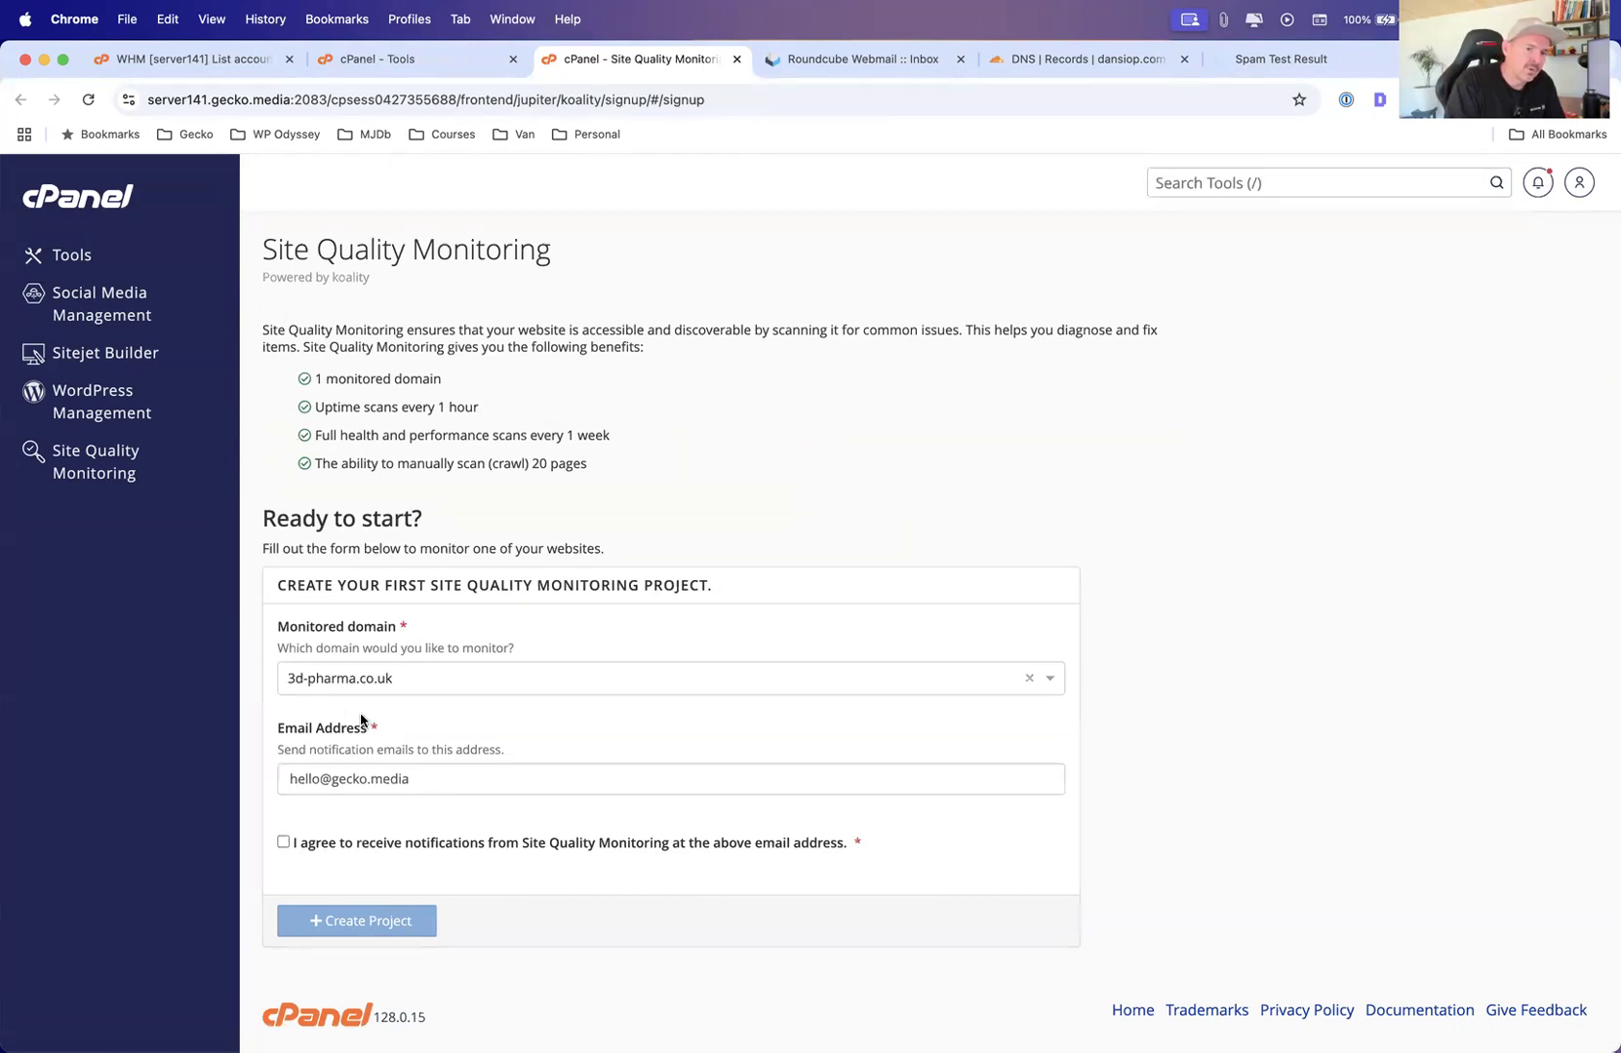
Accept the notification agreement and try to create a Site Quality Monitoring project for 3d-pharma.co.uk
left_click(429, 780)
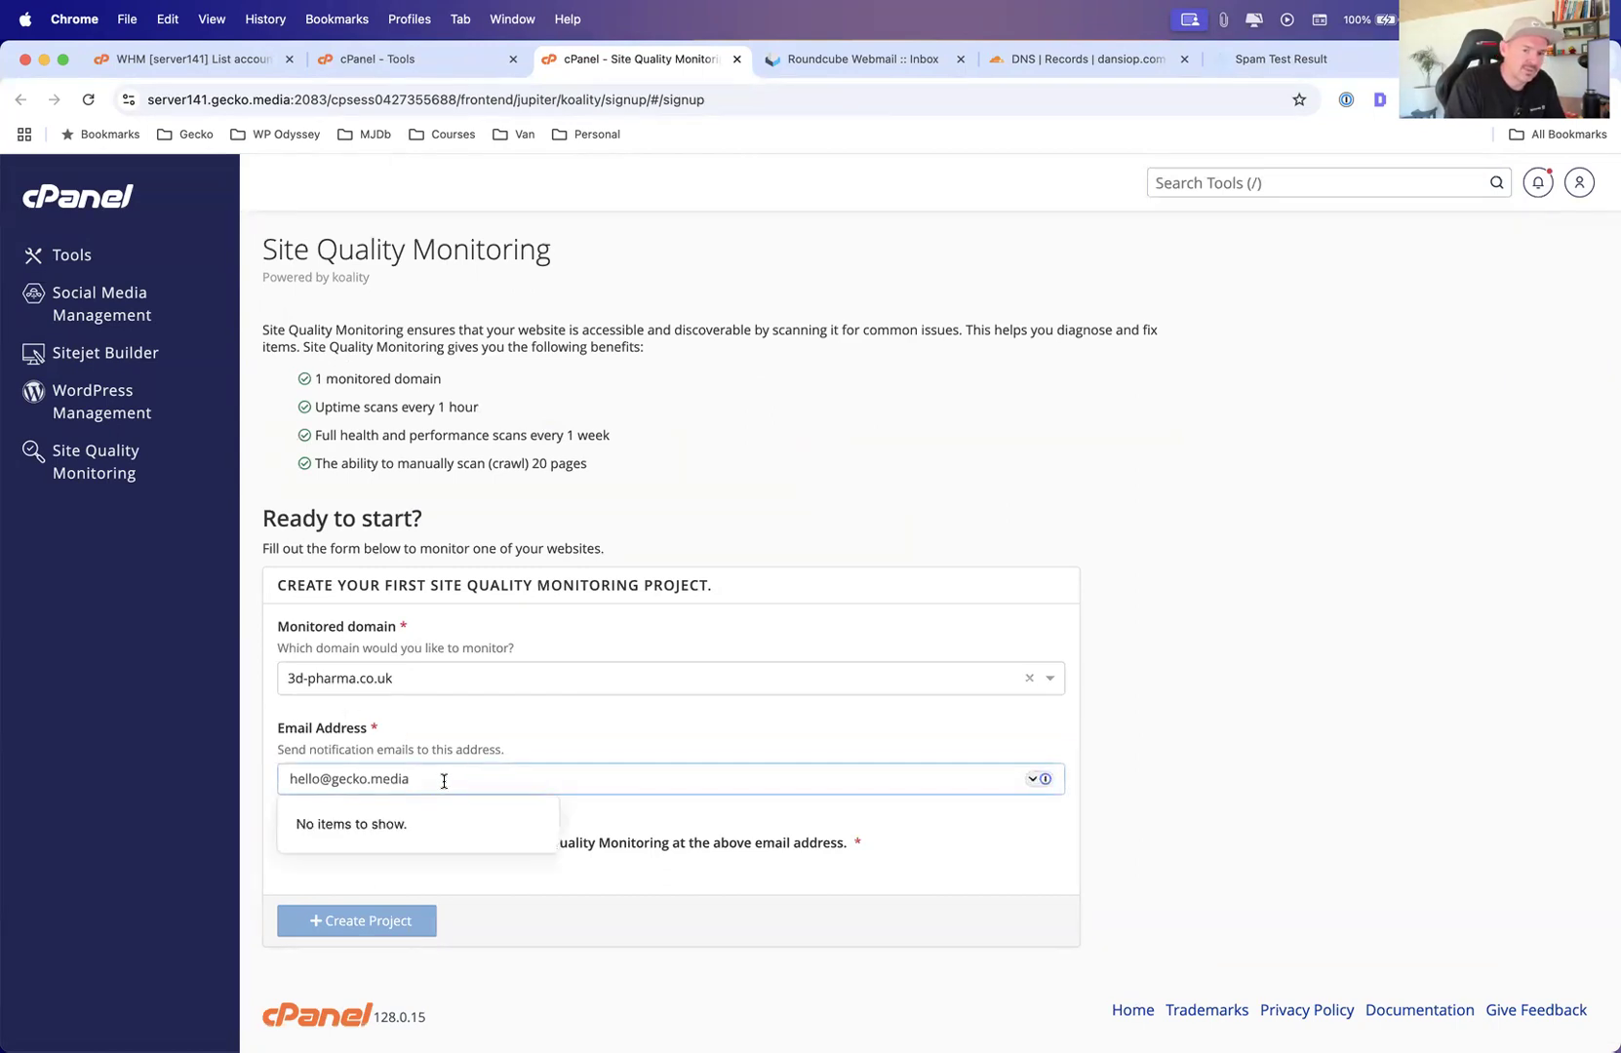
left_click(423, 753)
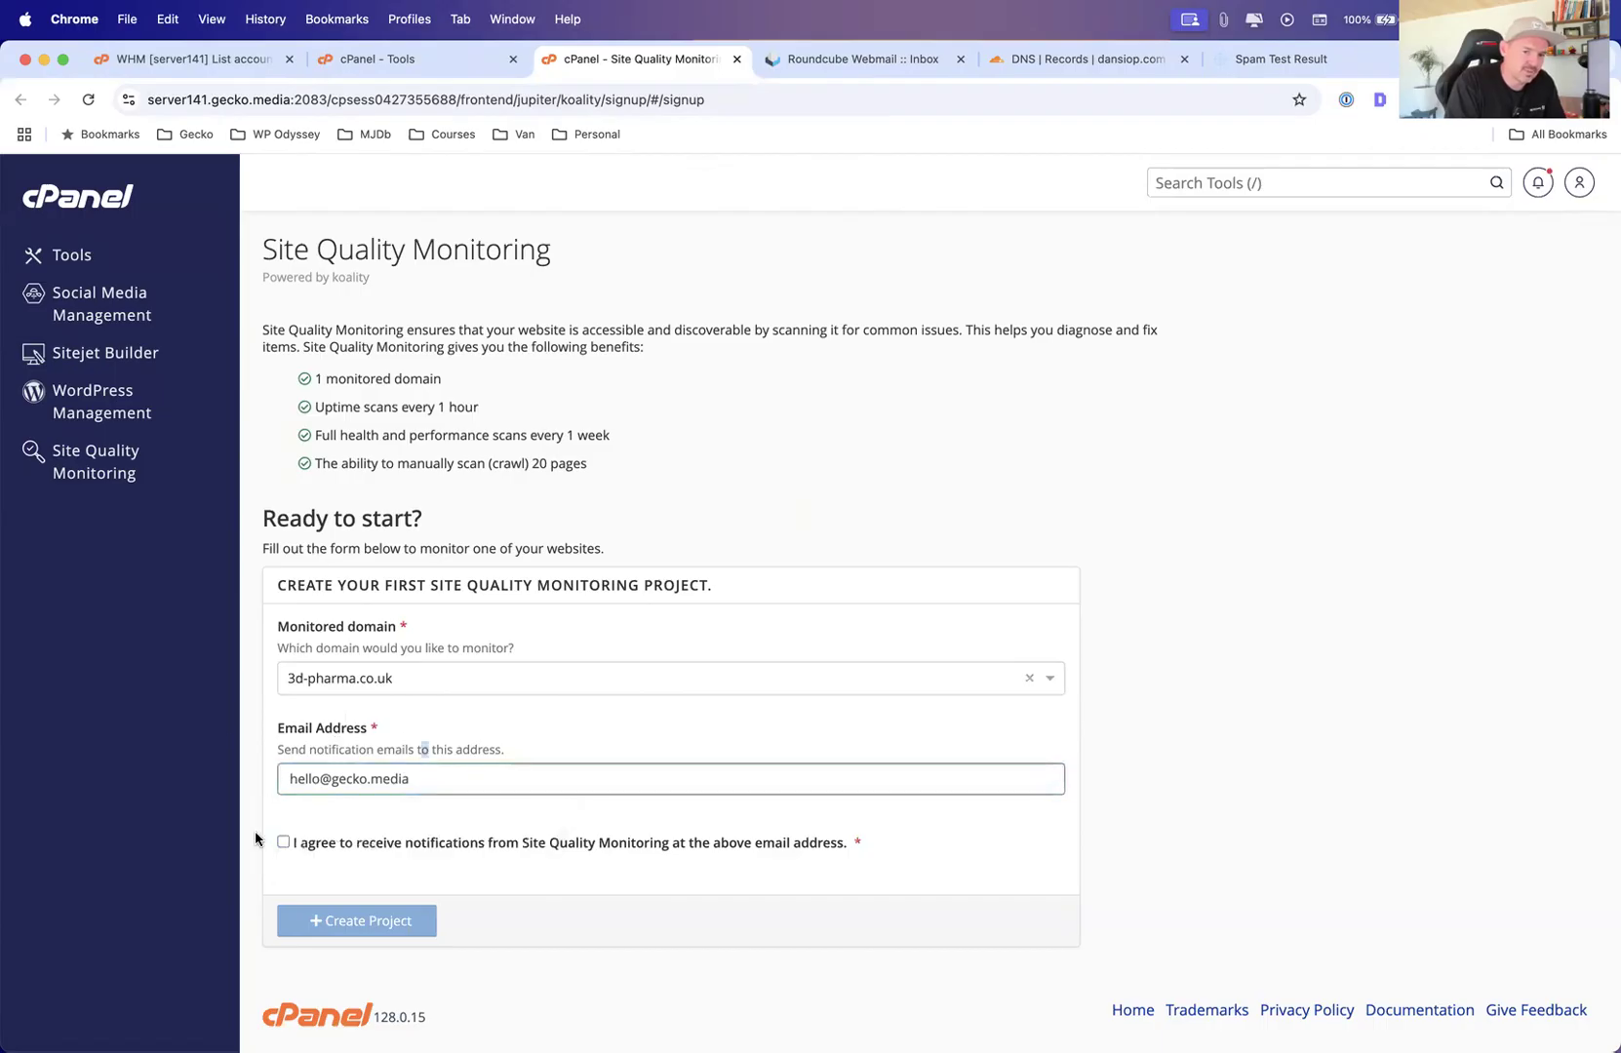
left_click(284, 841)
left_click(383, 920)
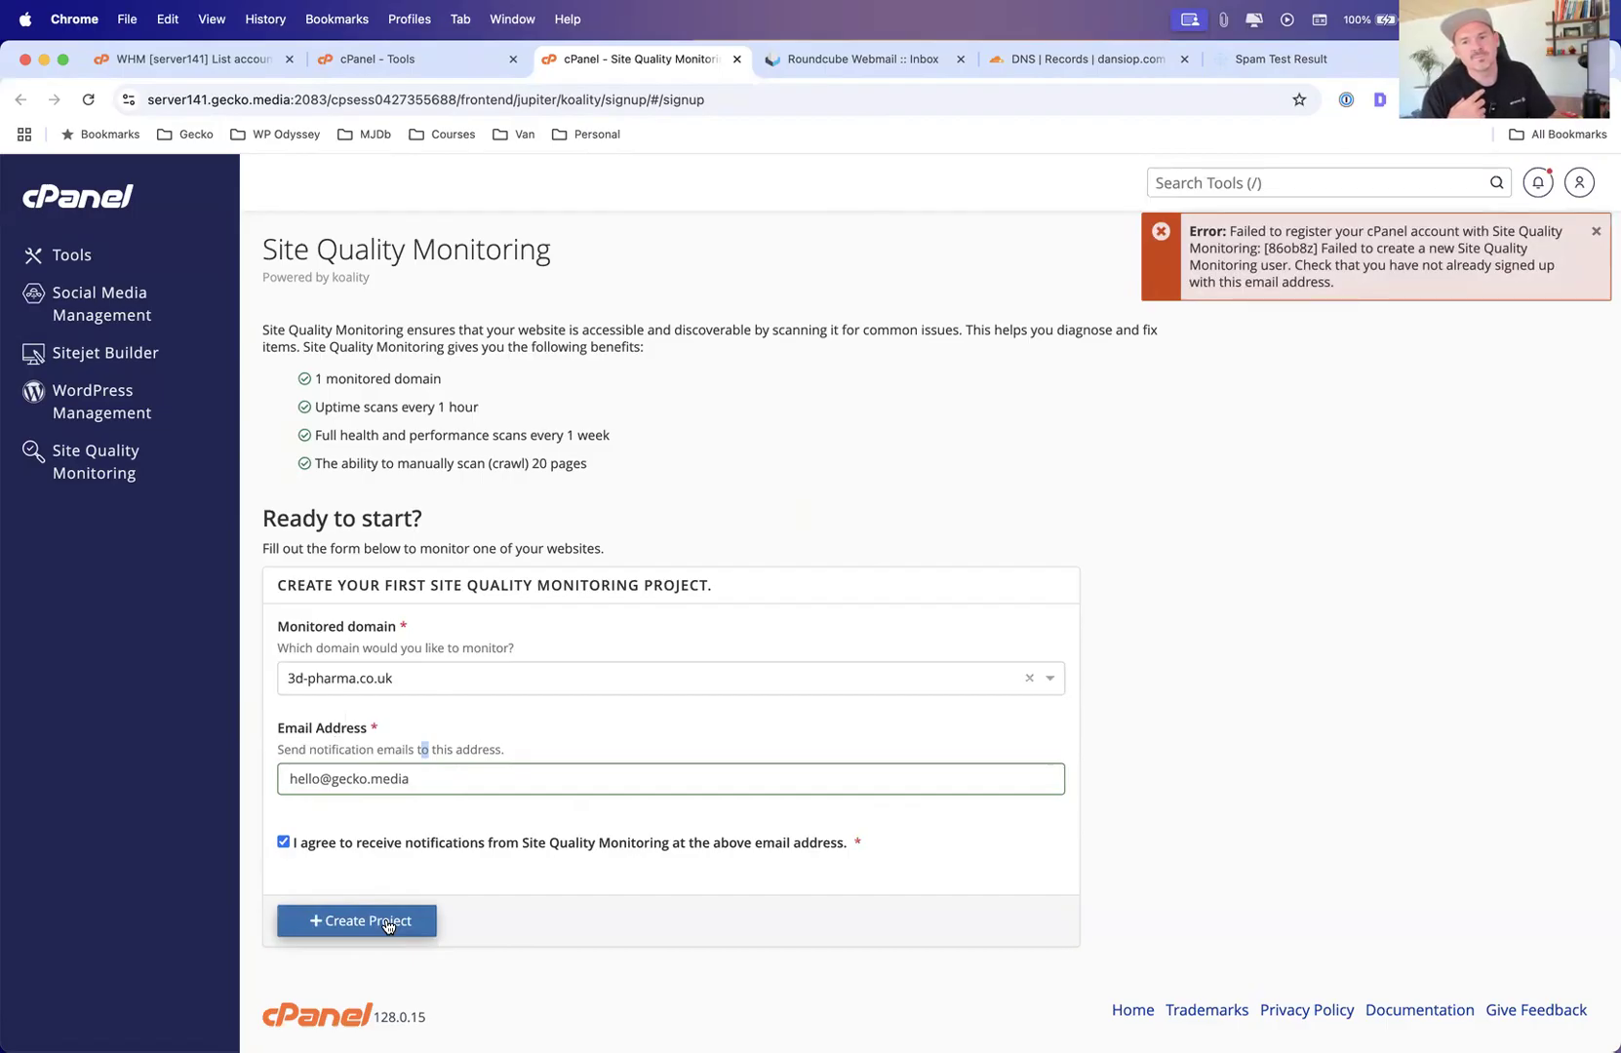
double_click(406, 779)
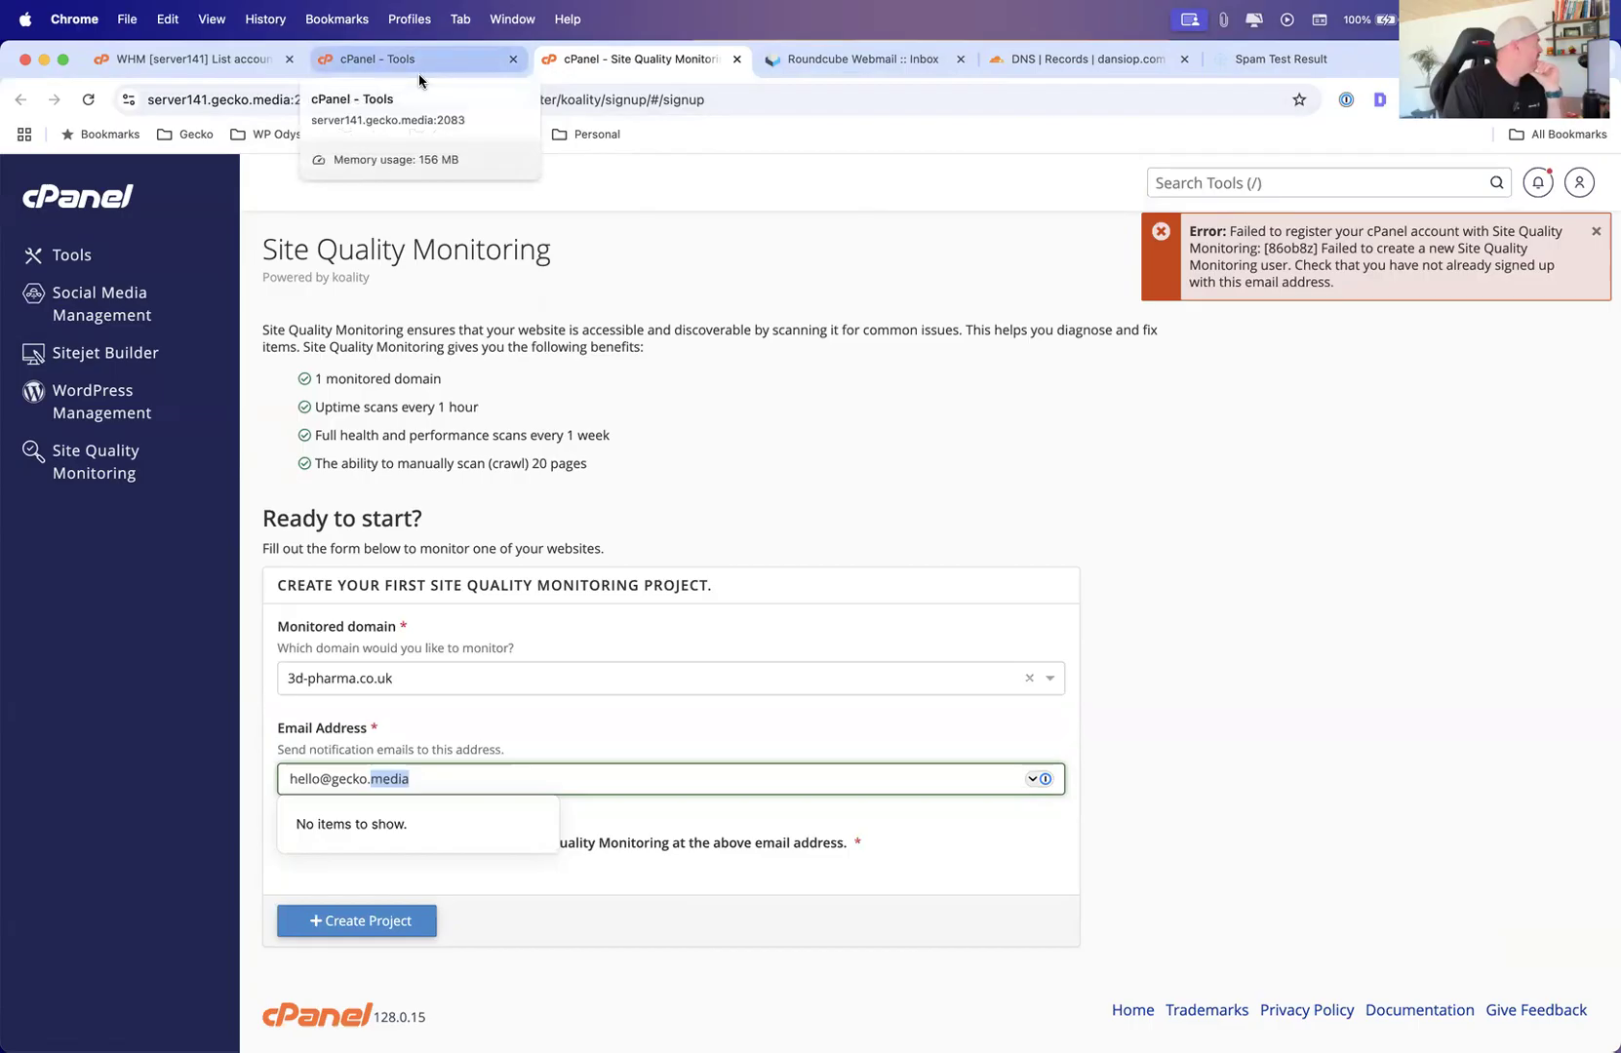
left_click(828, 62)
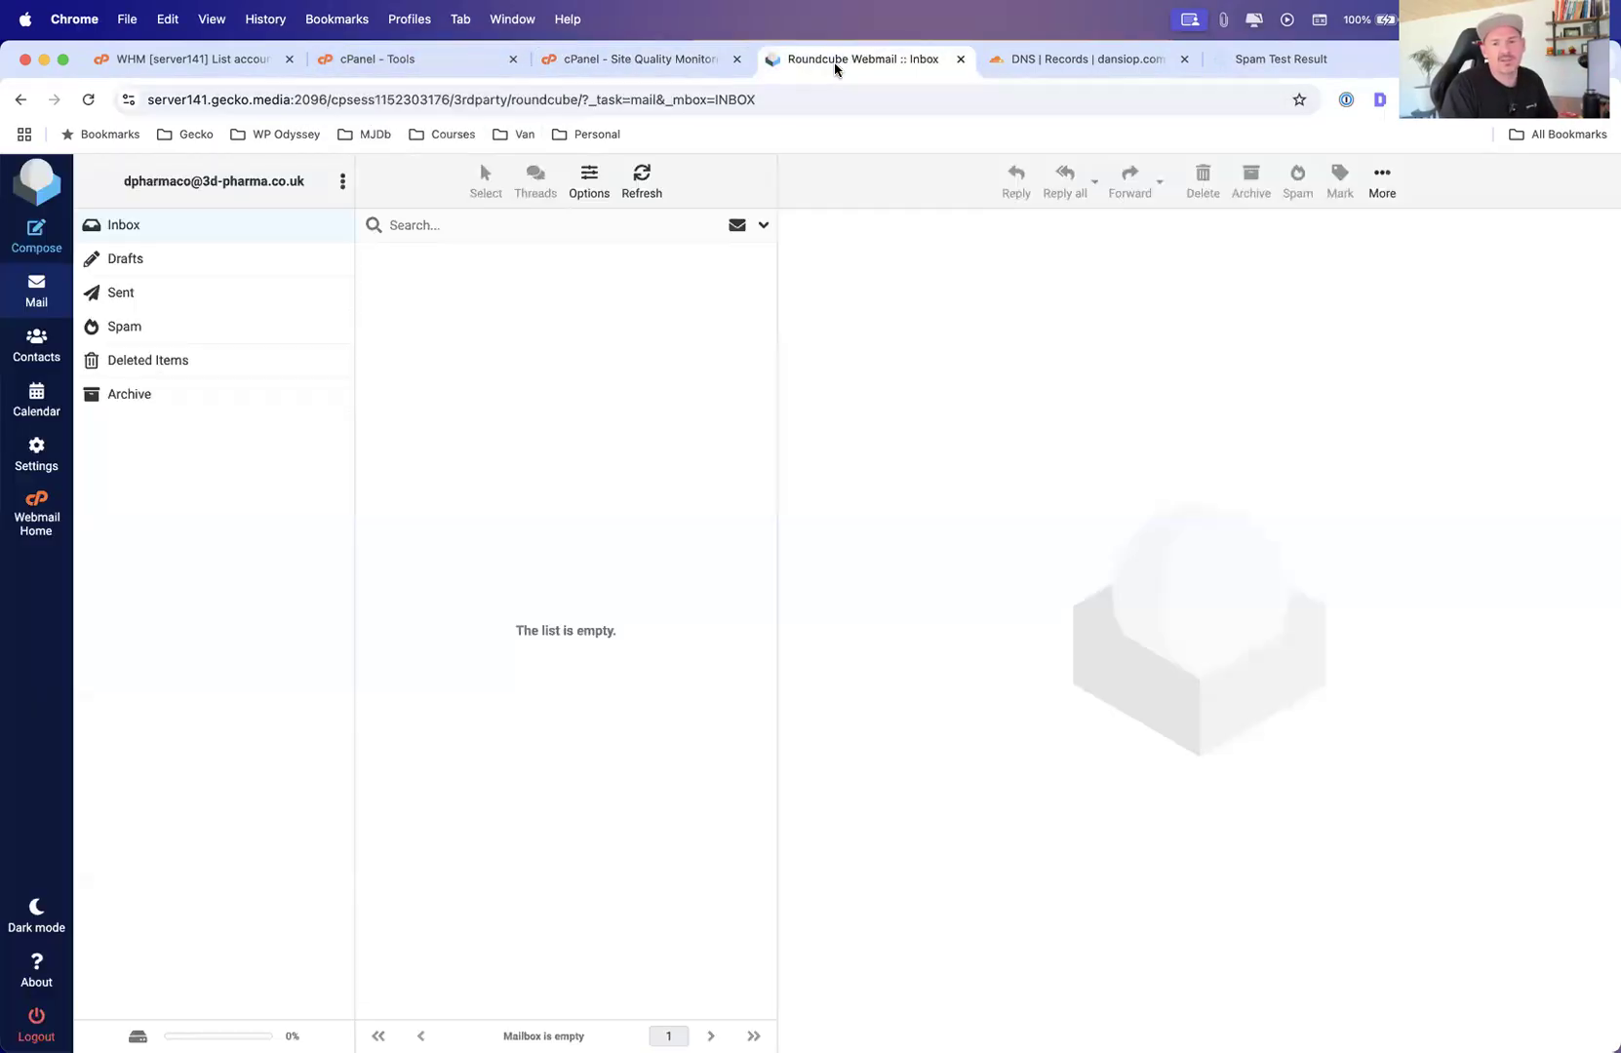
left_click(1076, 70)
left_click(1288, 60)
left_click(634, 60)
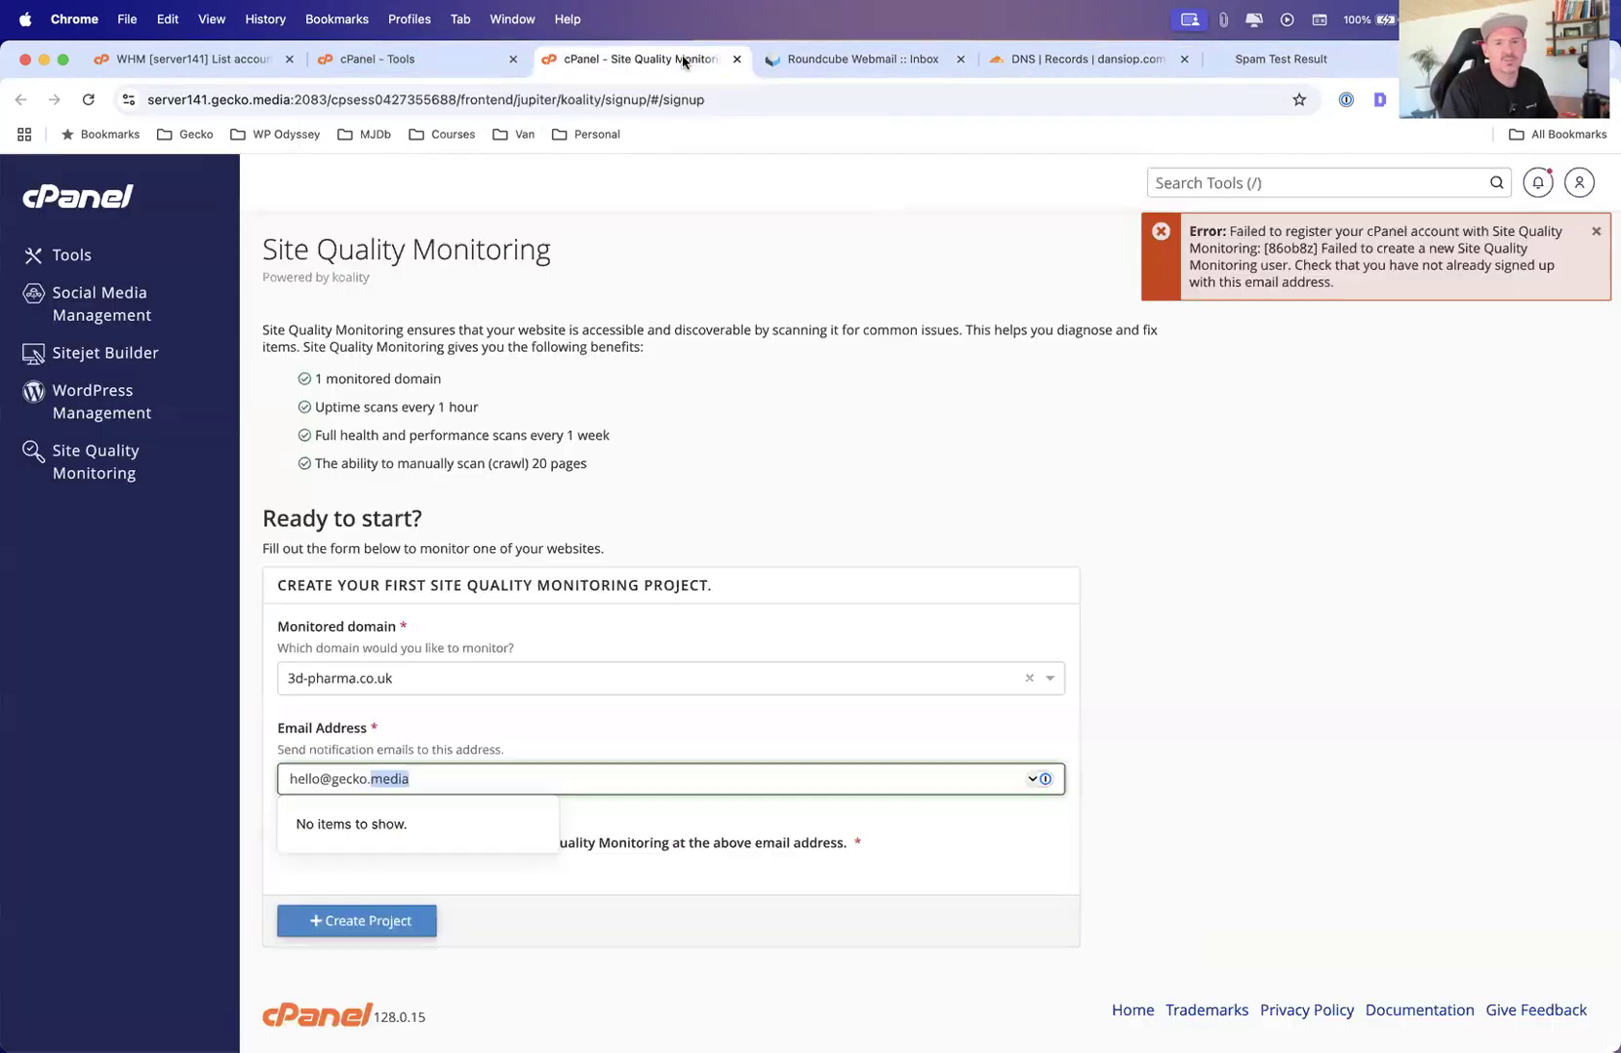
Switch back to the Tools tab, open Errors and scroll through the latest web server error log messages
left_click(458, 61)
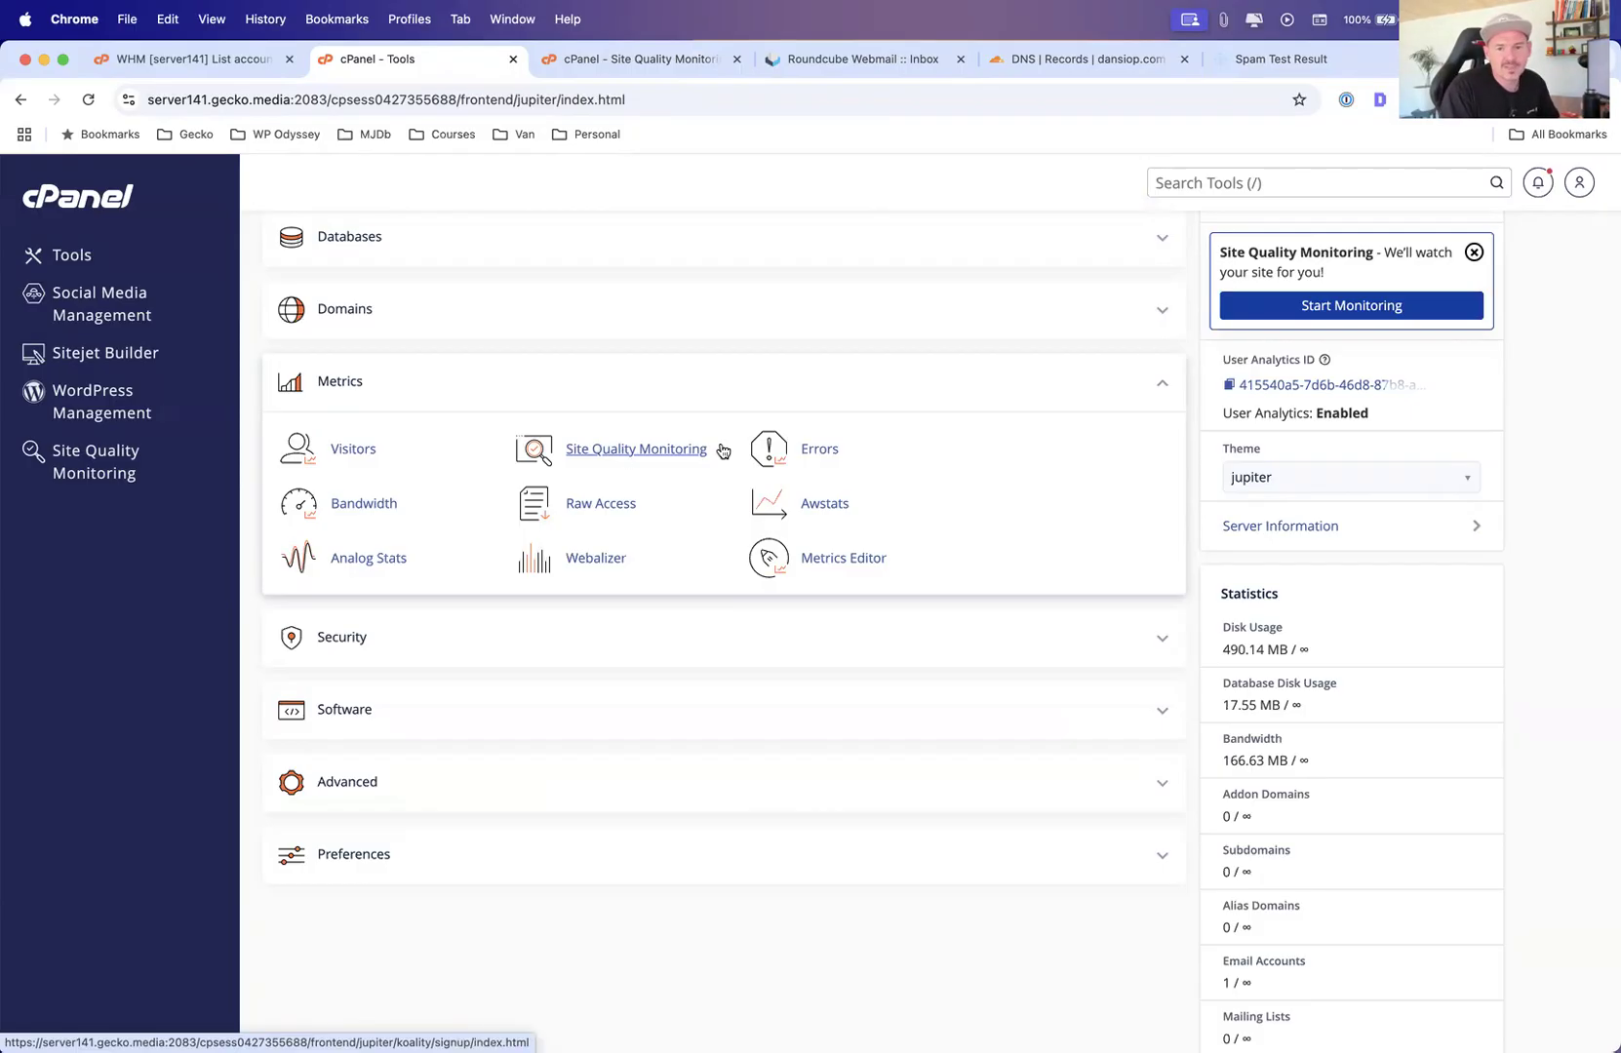
left_click(827, 454)
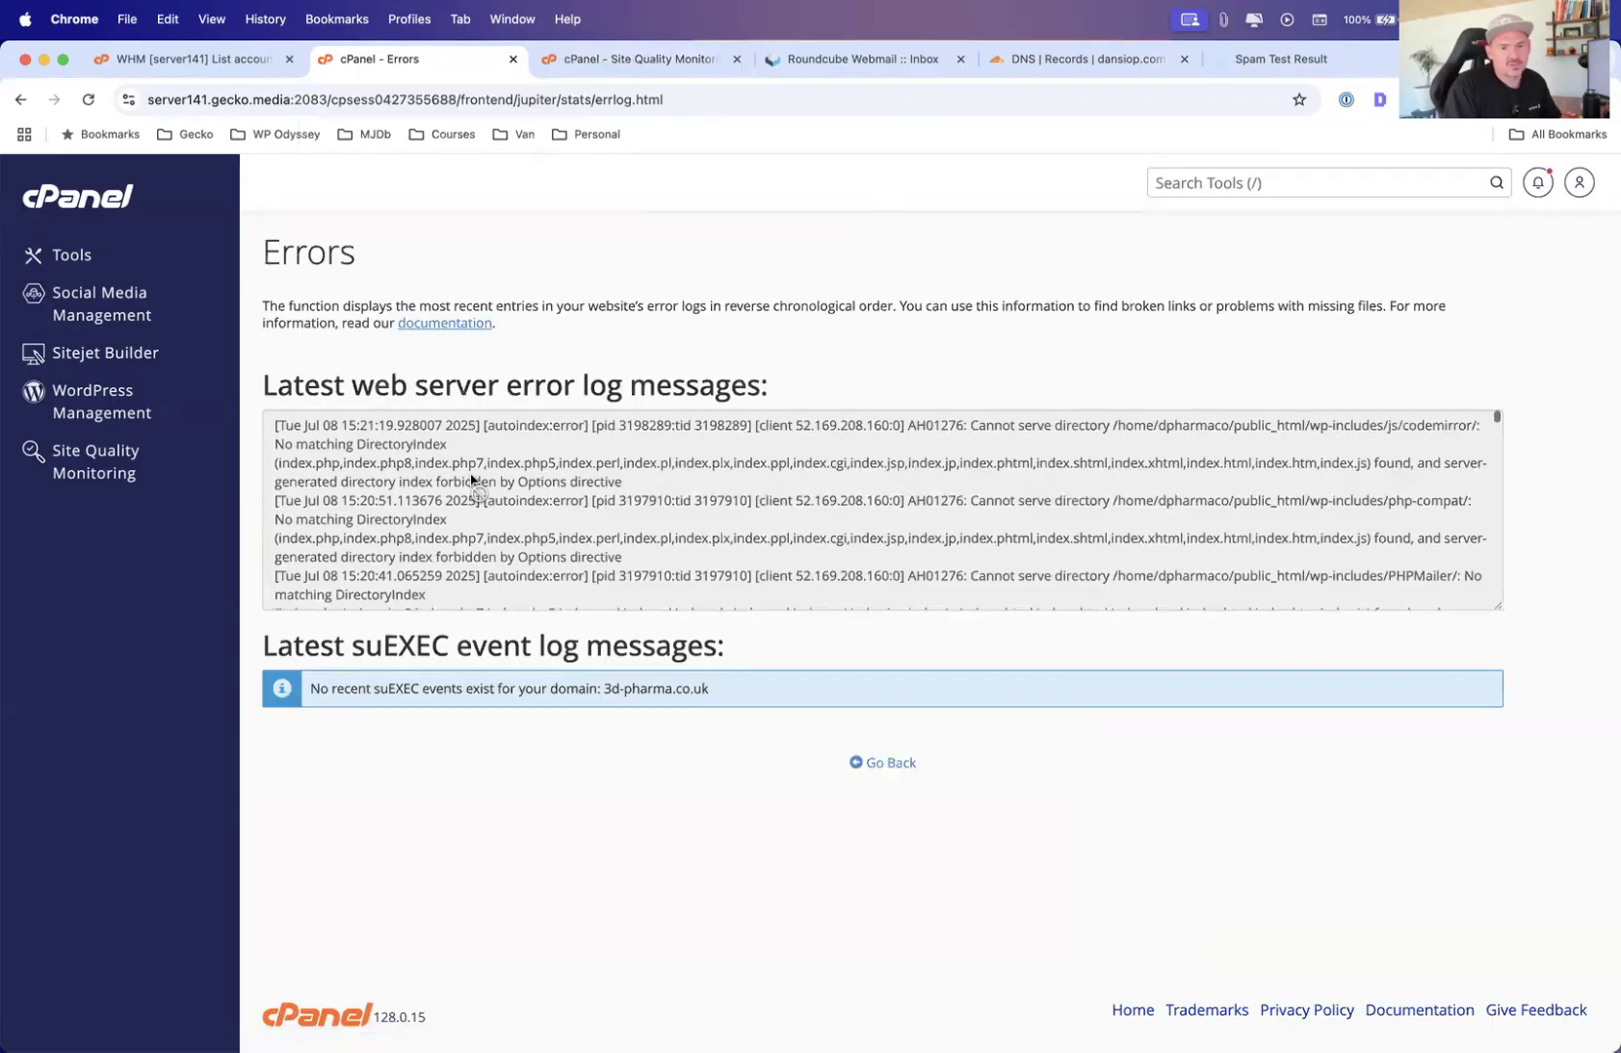
scroll(615, 474, "down", 3)
scroll(617, 475, "down", 12)
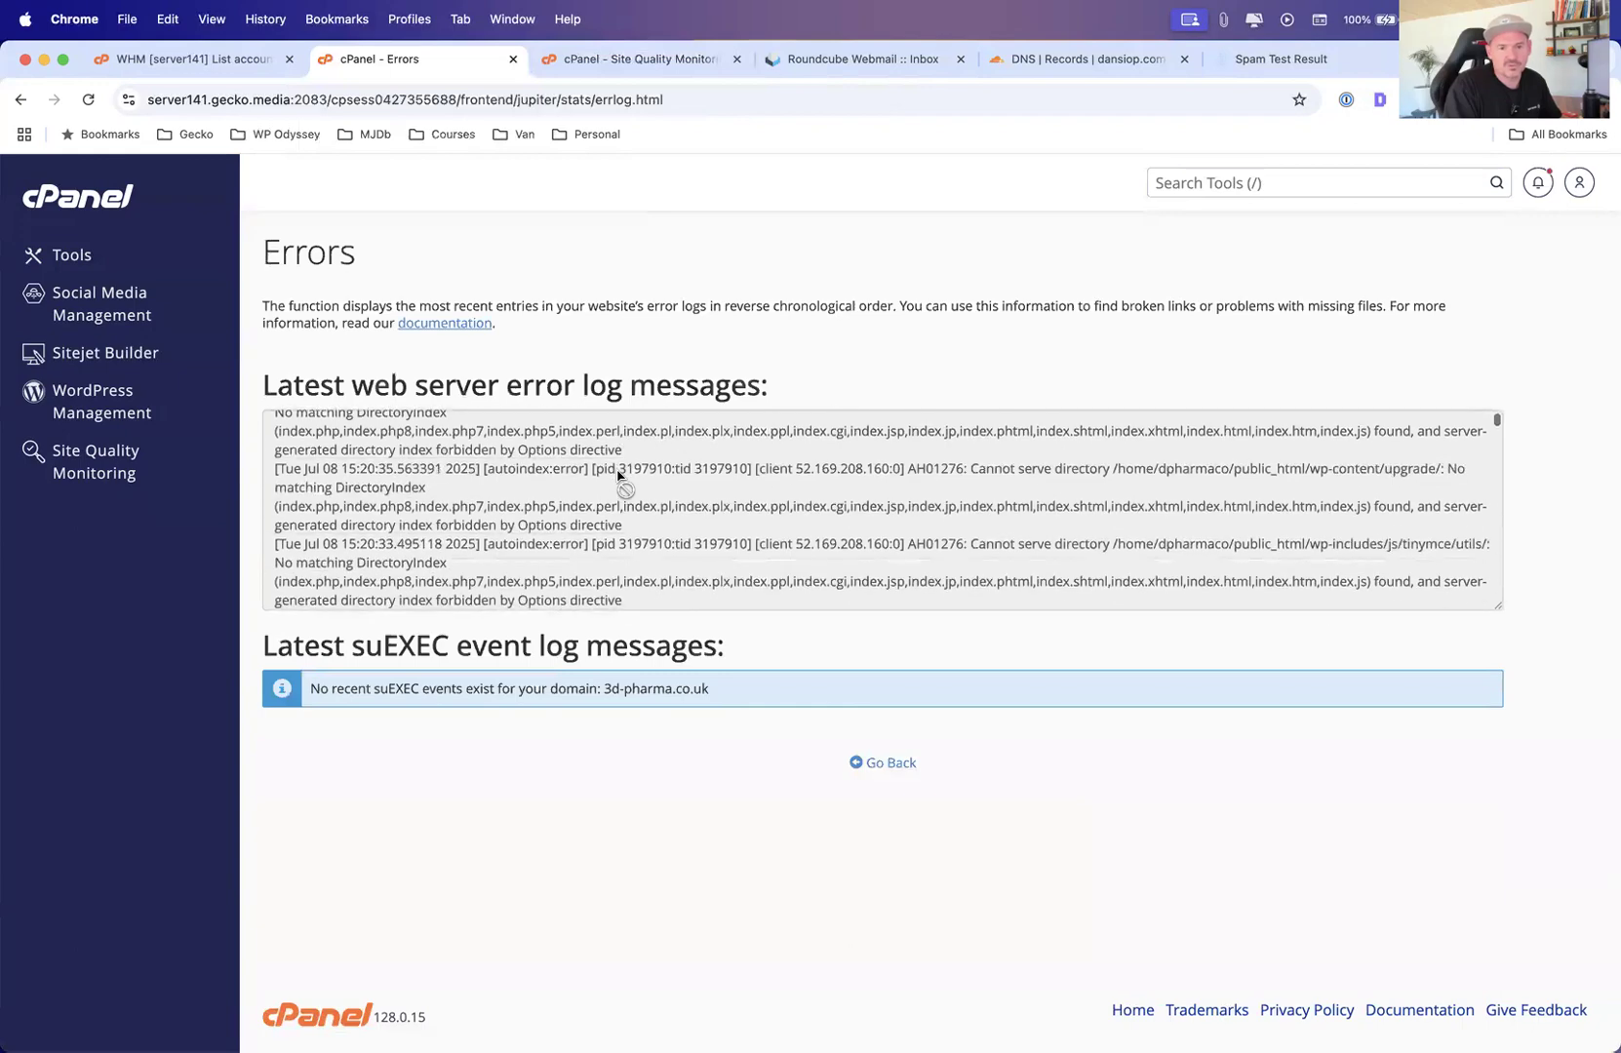
scroll(617, 475, "down", 15)
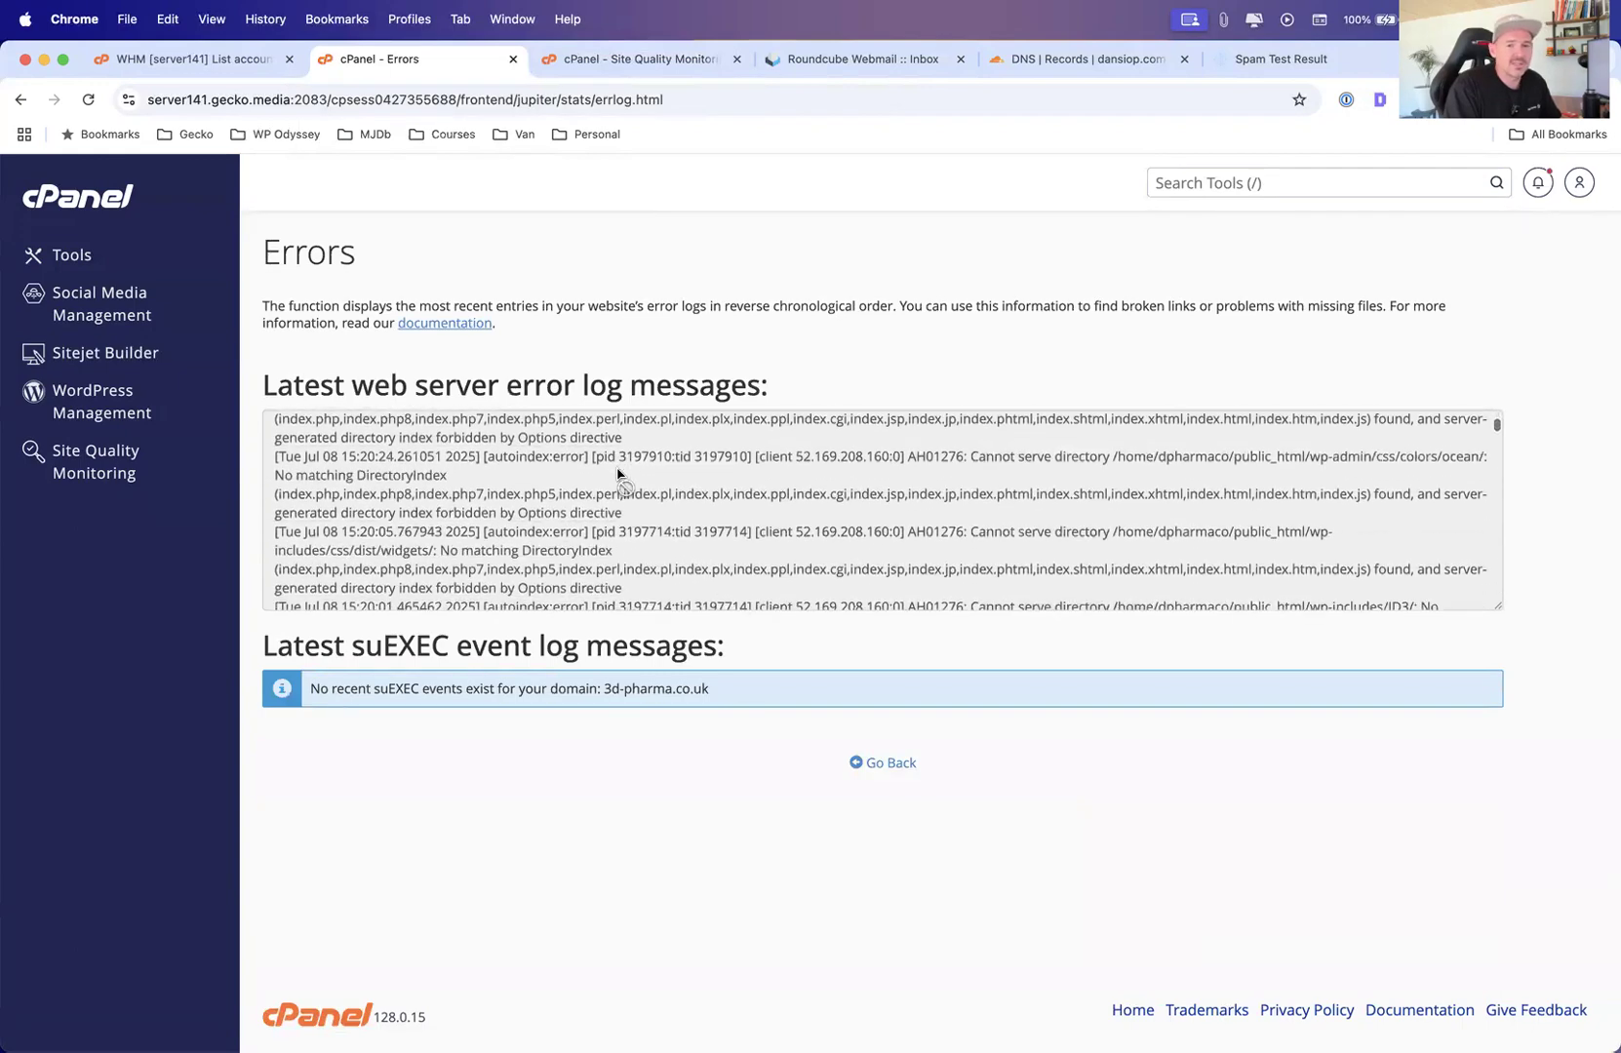
scroll(618, 475, "down", 3)
scroll(618, 475, "up", 20)
Return to Tools, expand the Files section and open File Manager into the logs folder
left_click(61, 254)
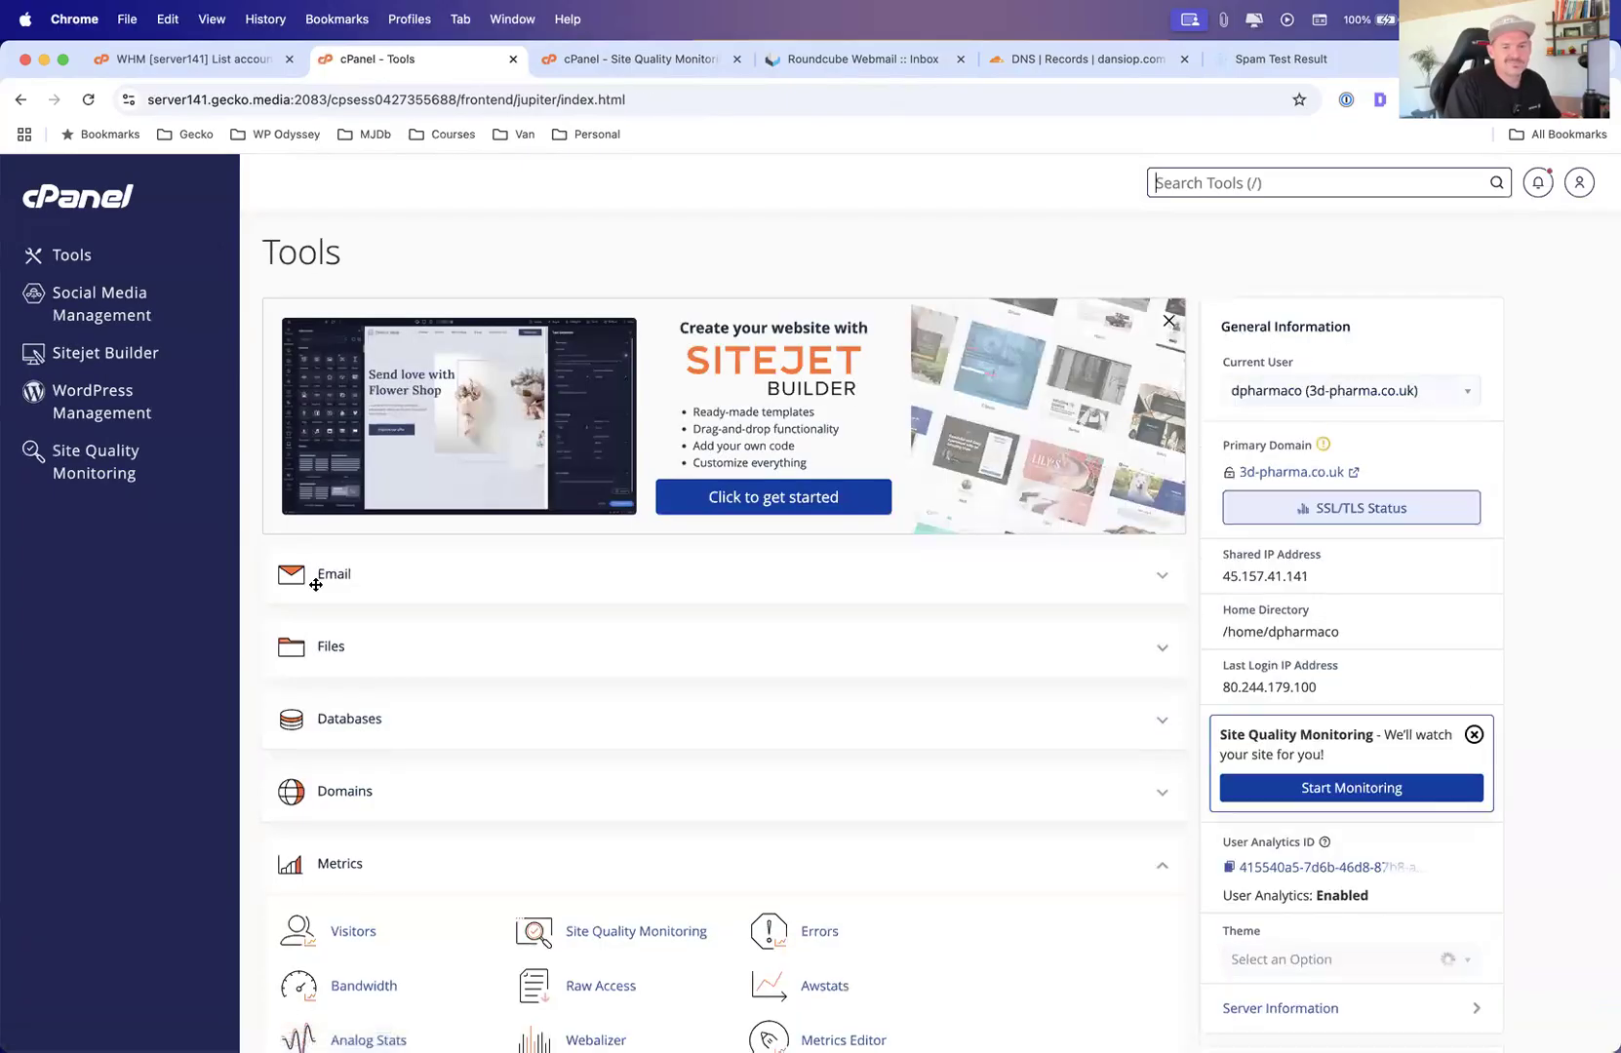
scroll(351, 551, "down", 2)
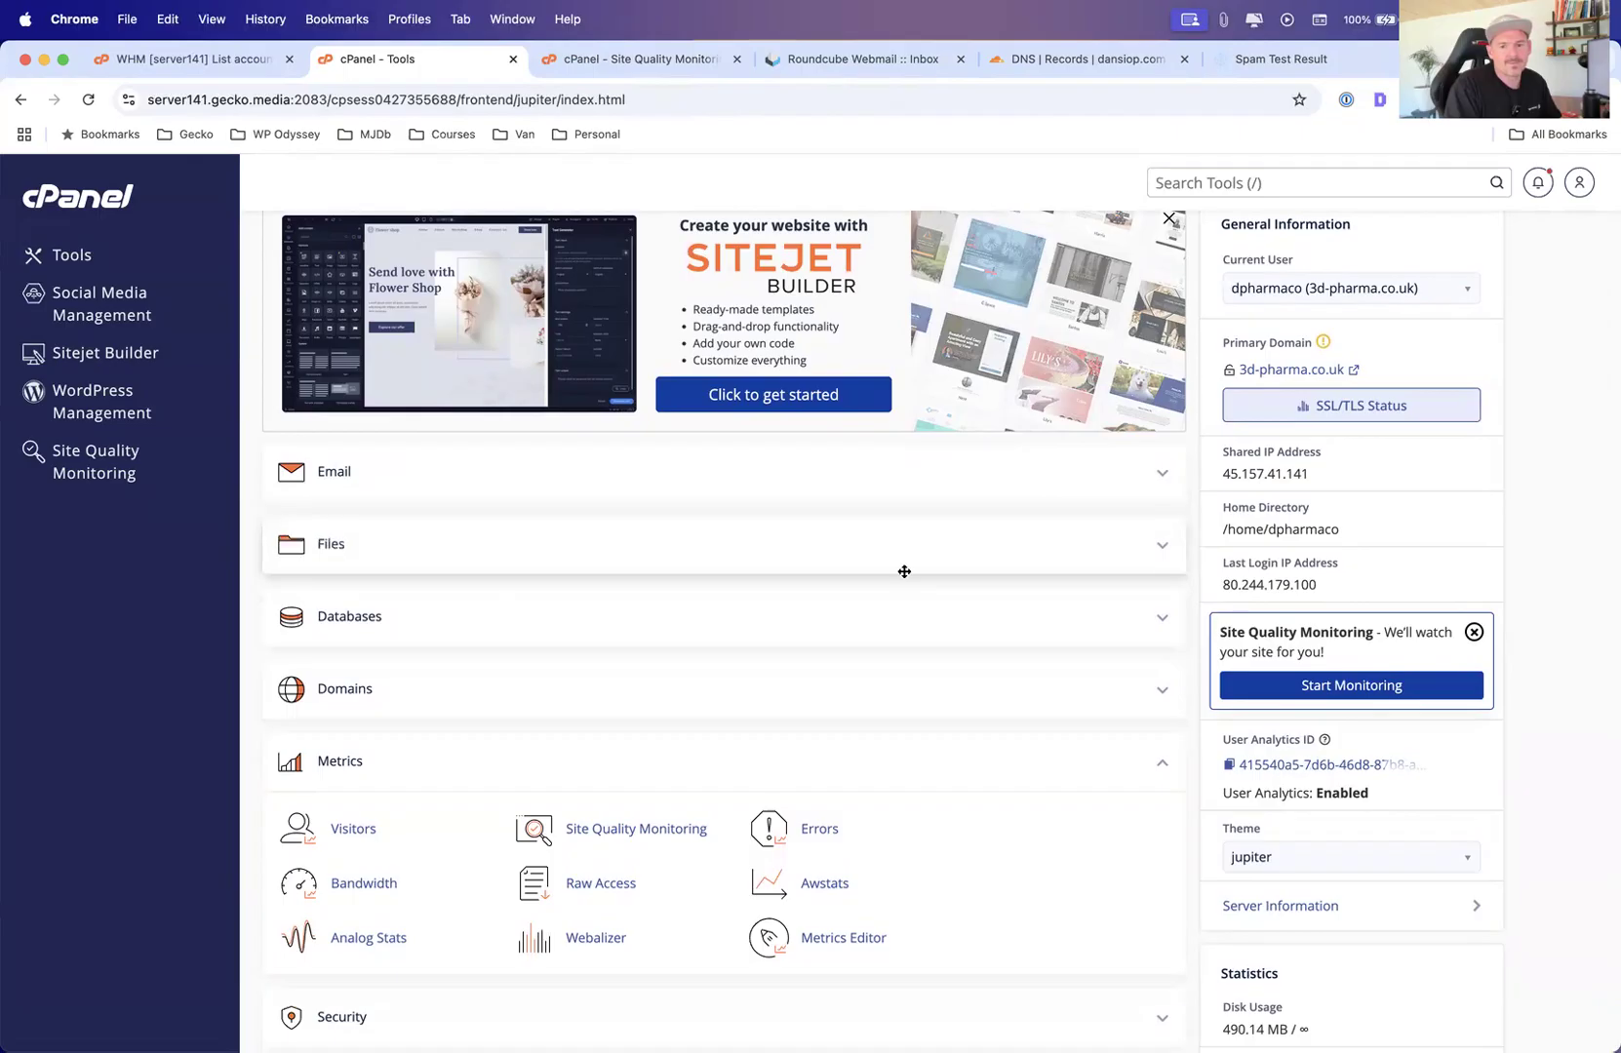
left_click(1153, 551)
left_click(341, 617)
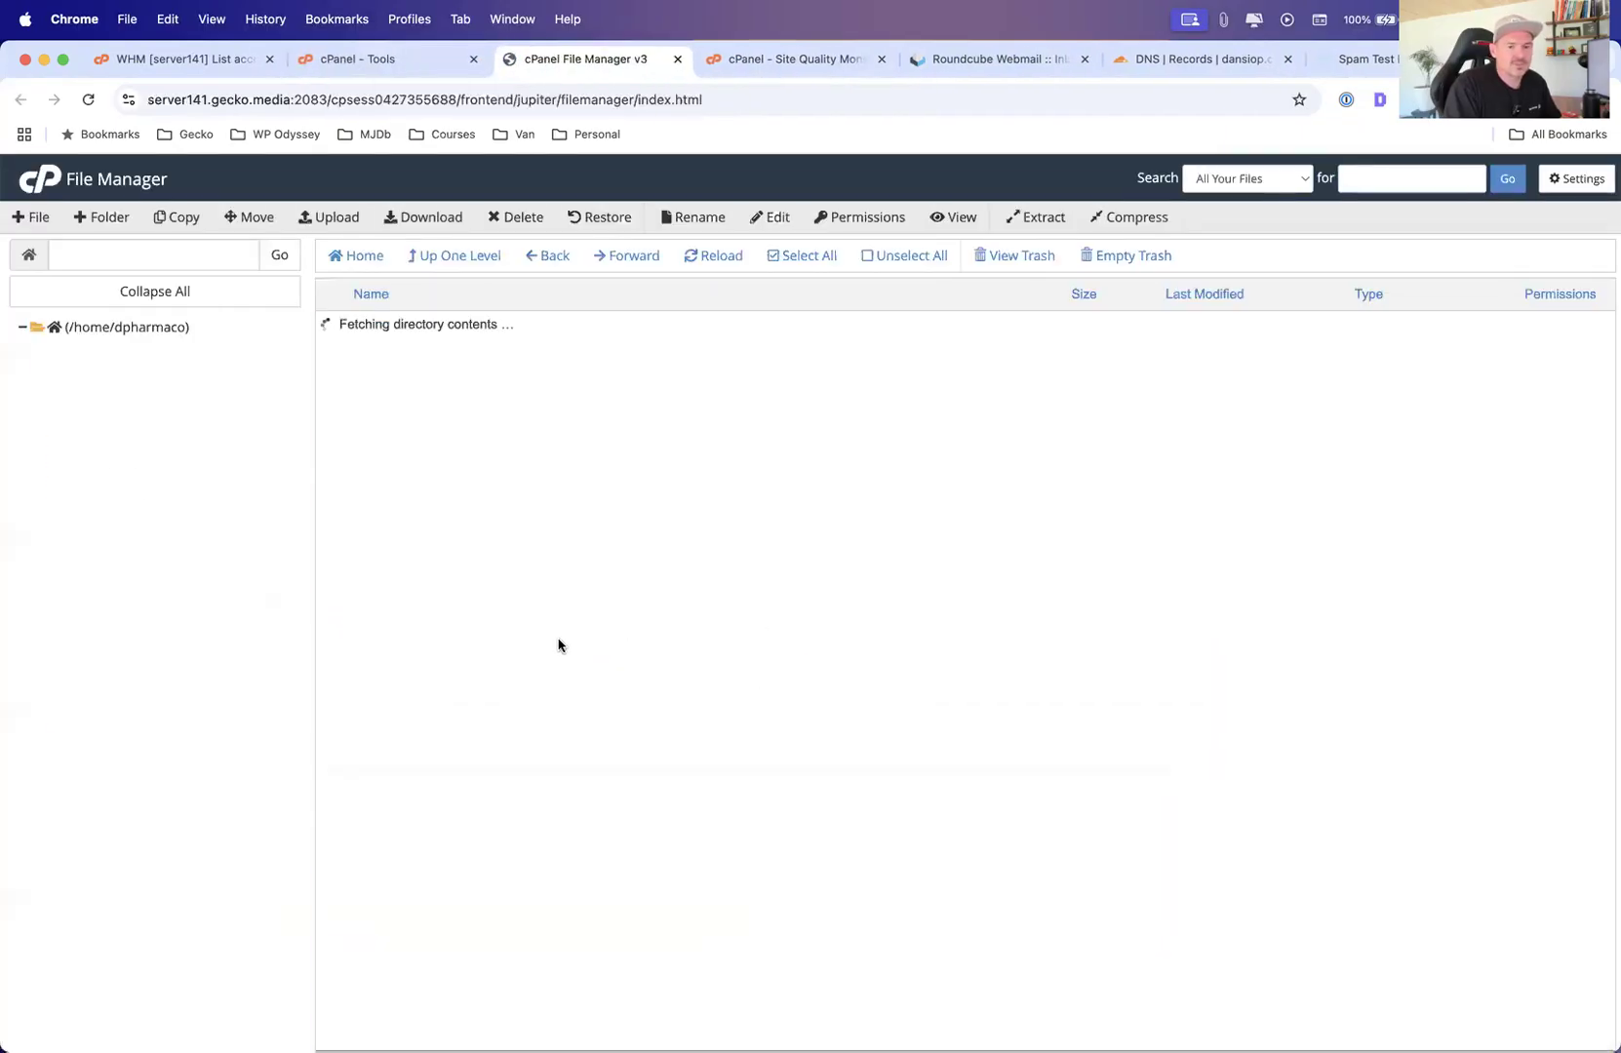
double_click(340, 647)
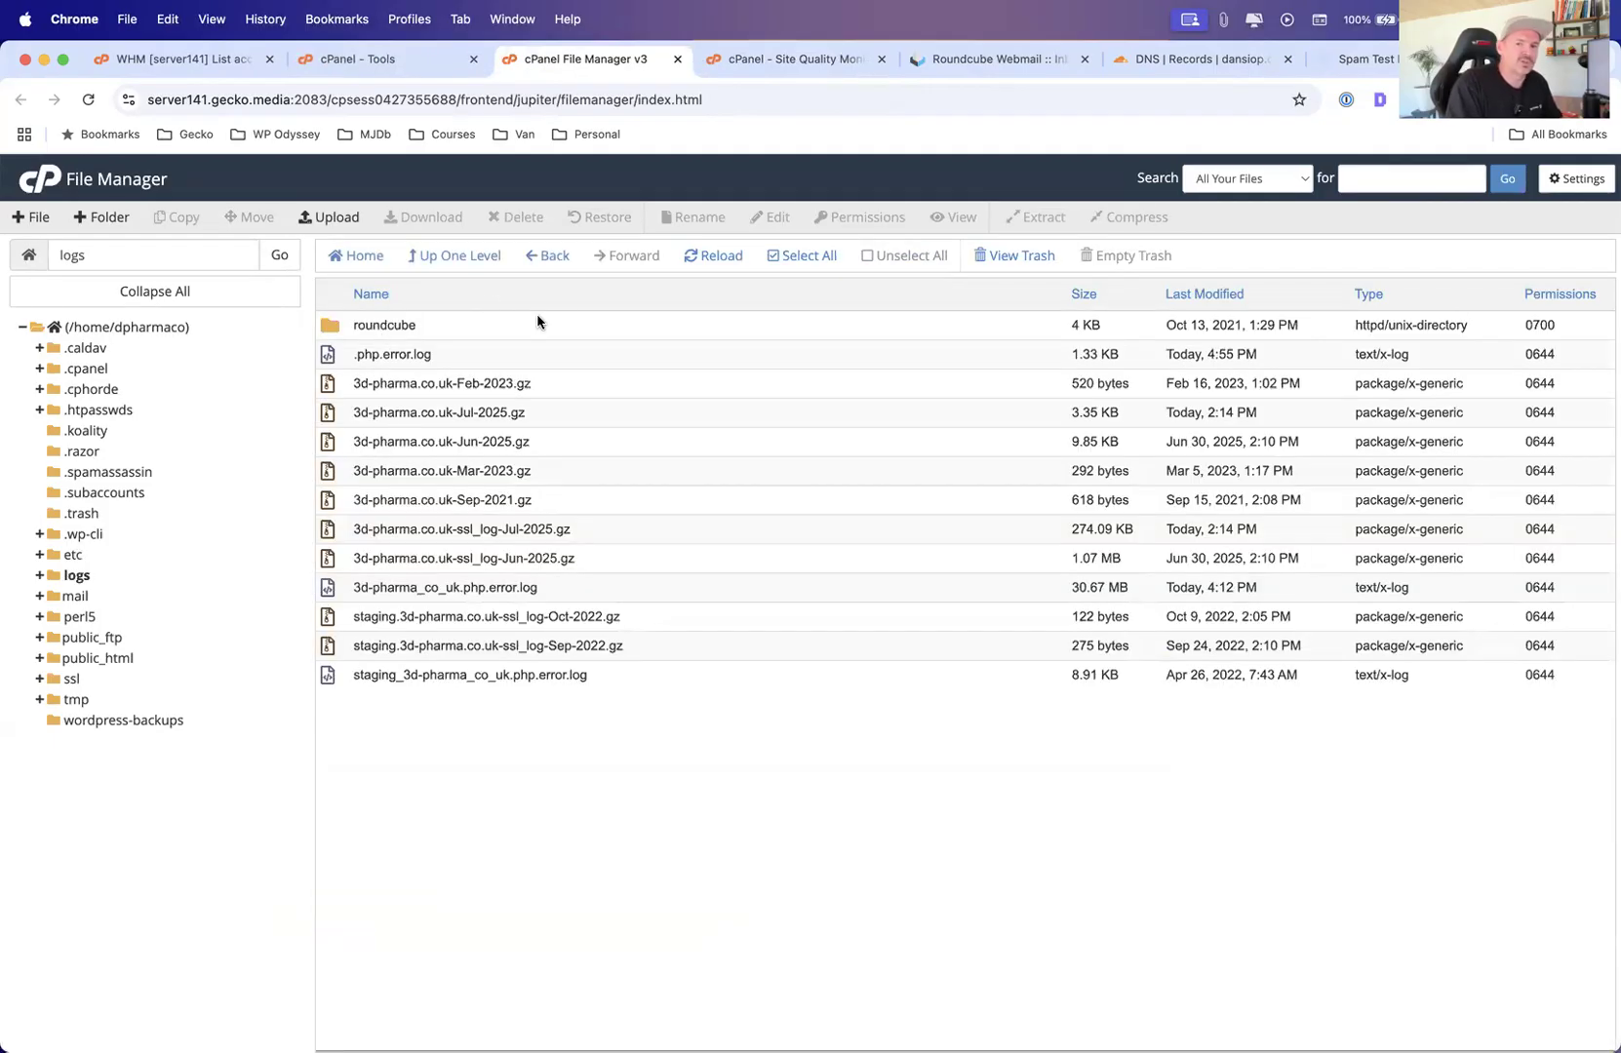
Sort the logs folder by Last Modified, newest first, and open the options for .php.error.log
left_click(1181, 295)
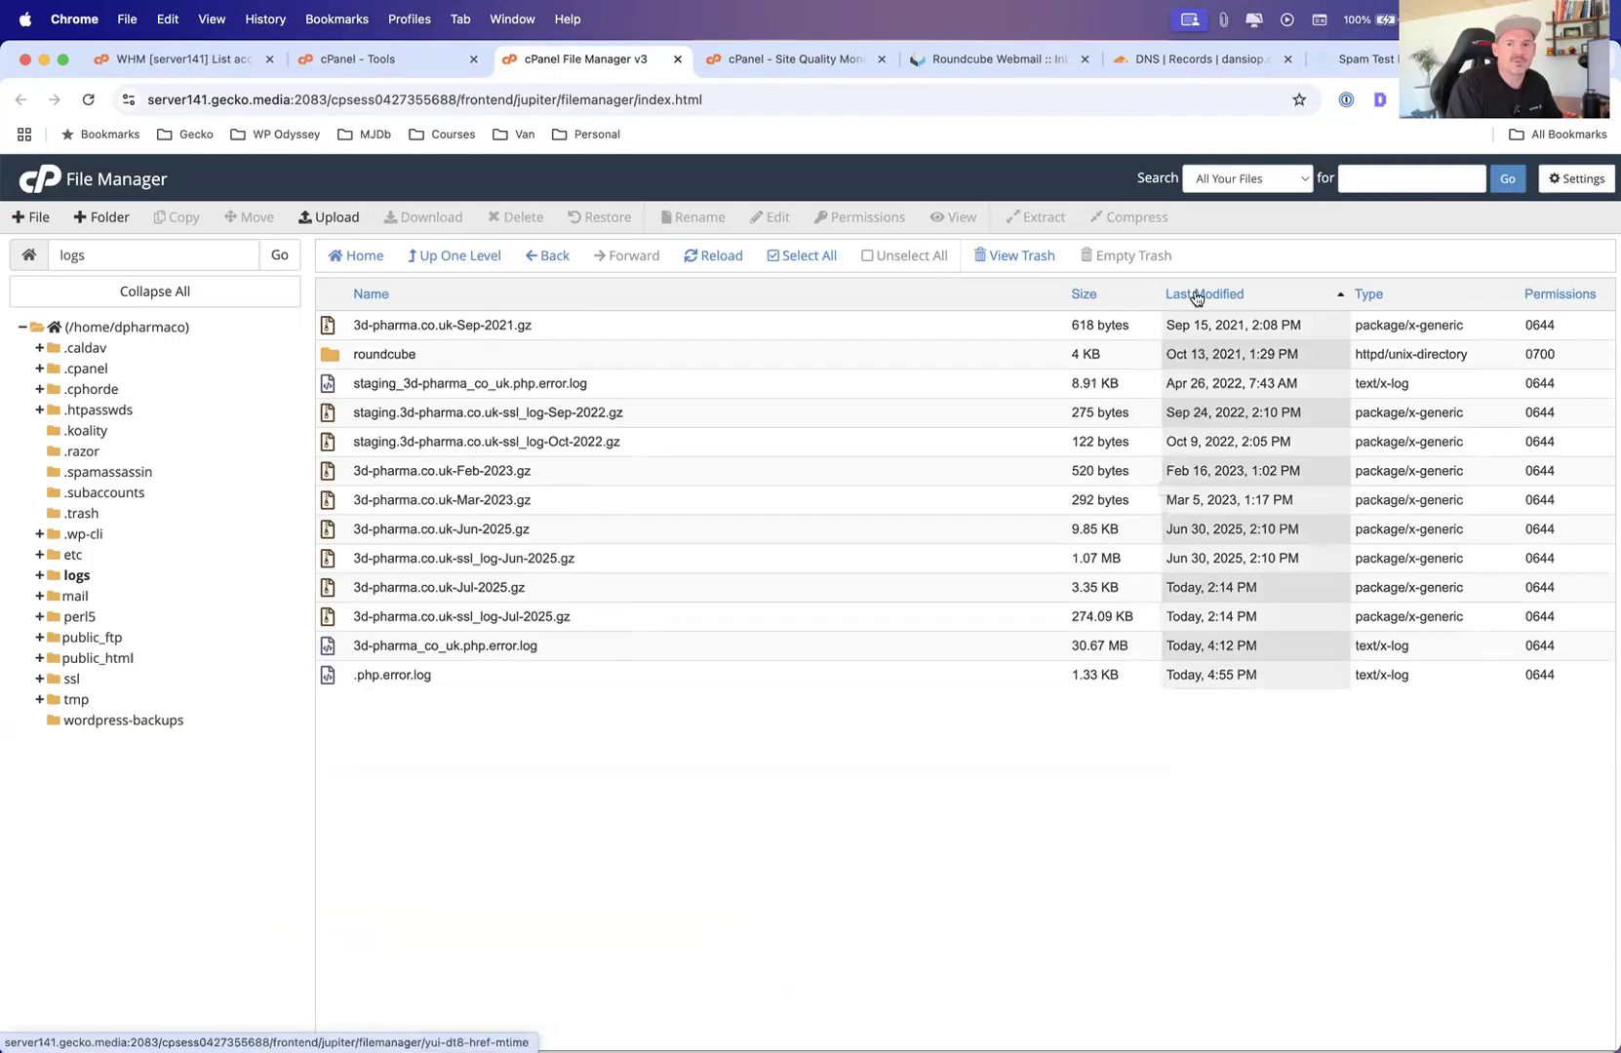
left_click(1221, 295)
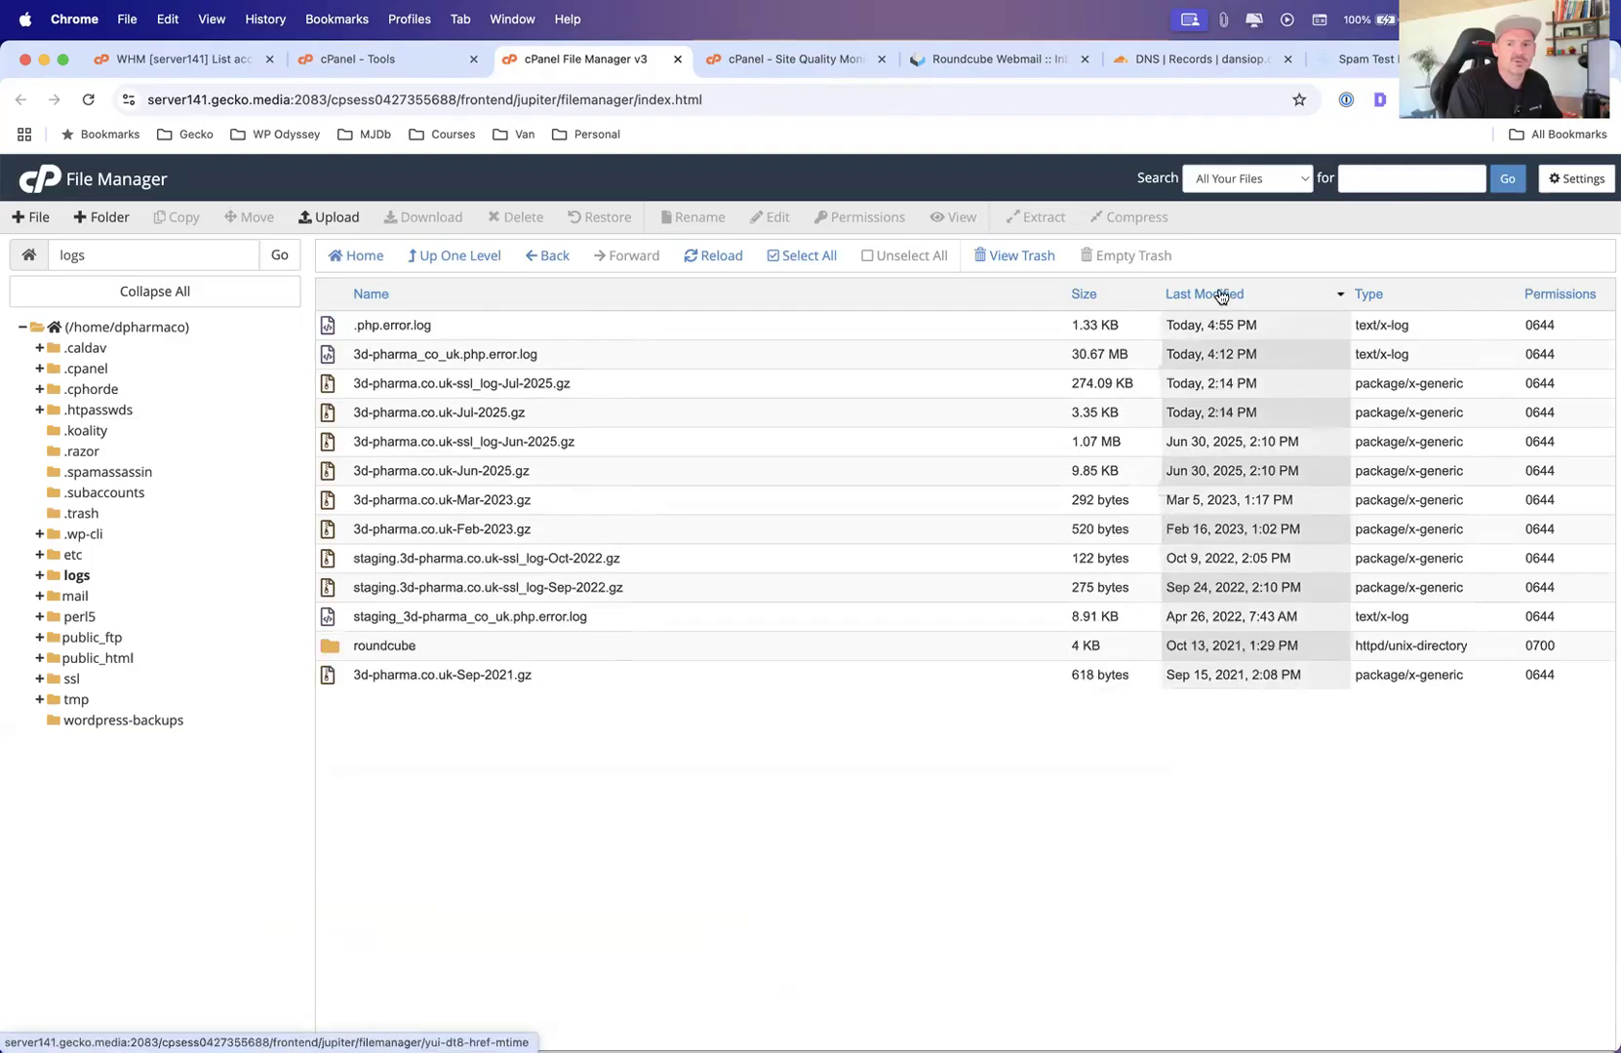
left_click(386, 326)
right_click(394, 328)
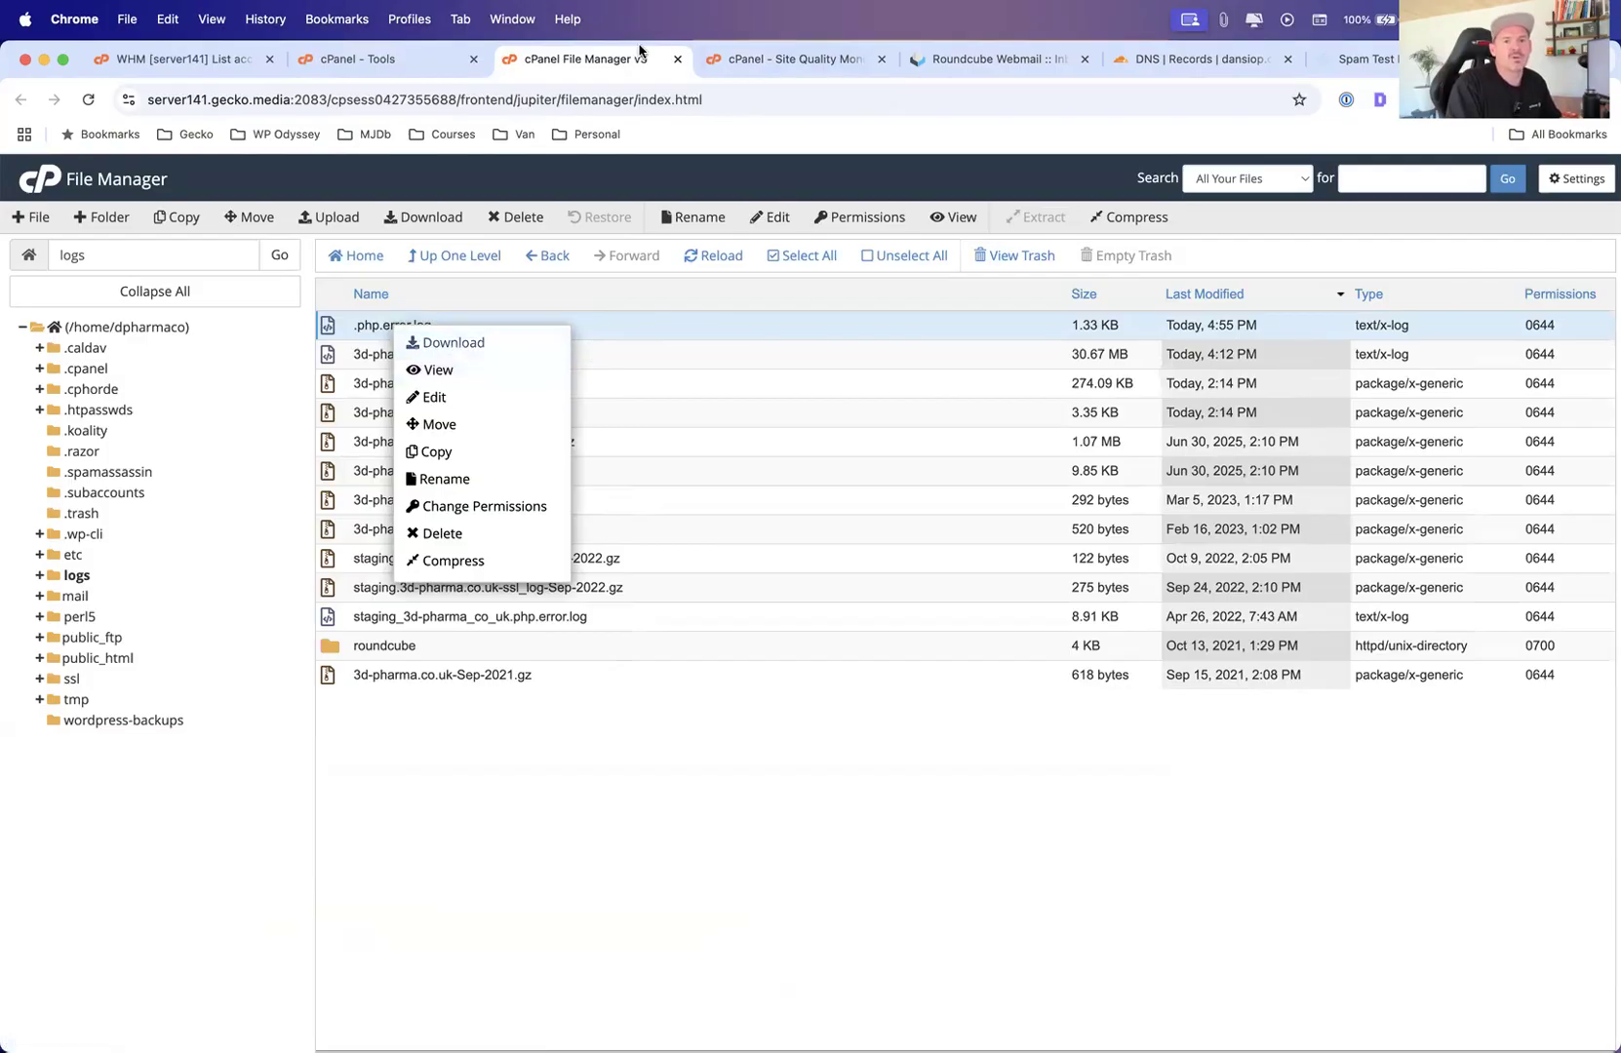
Switch to the Tools tab, open Bandwidth and scroll through its usage graphs and monthly totals
left_click(357, 58)
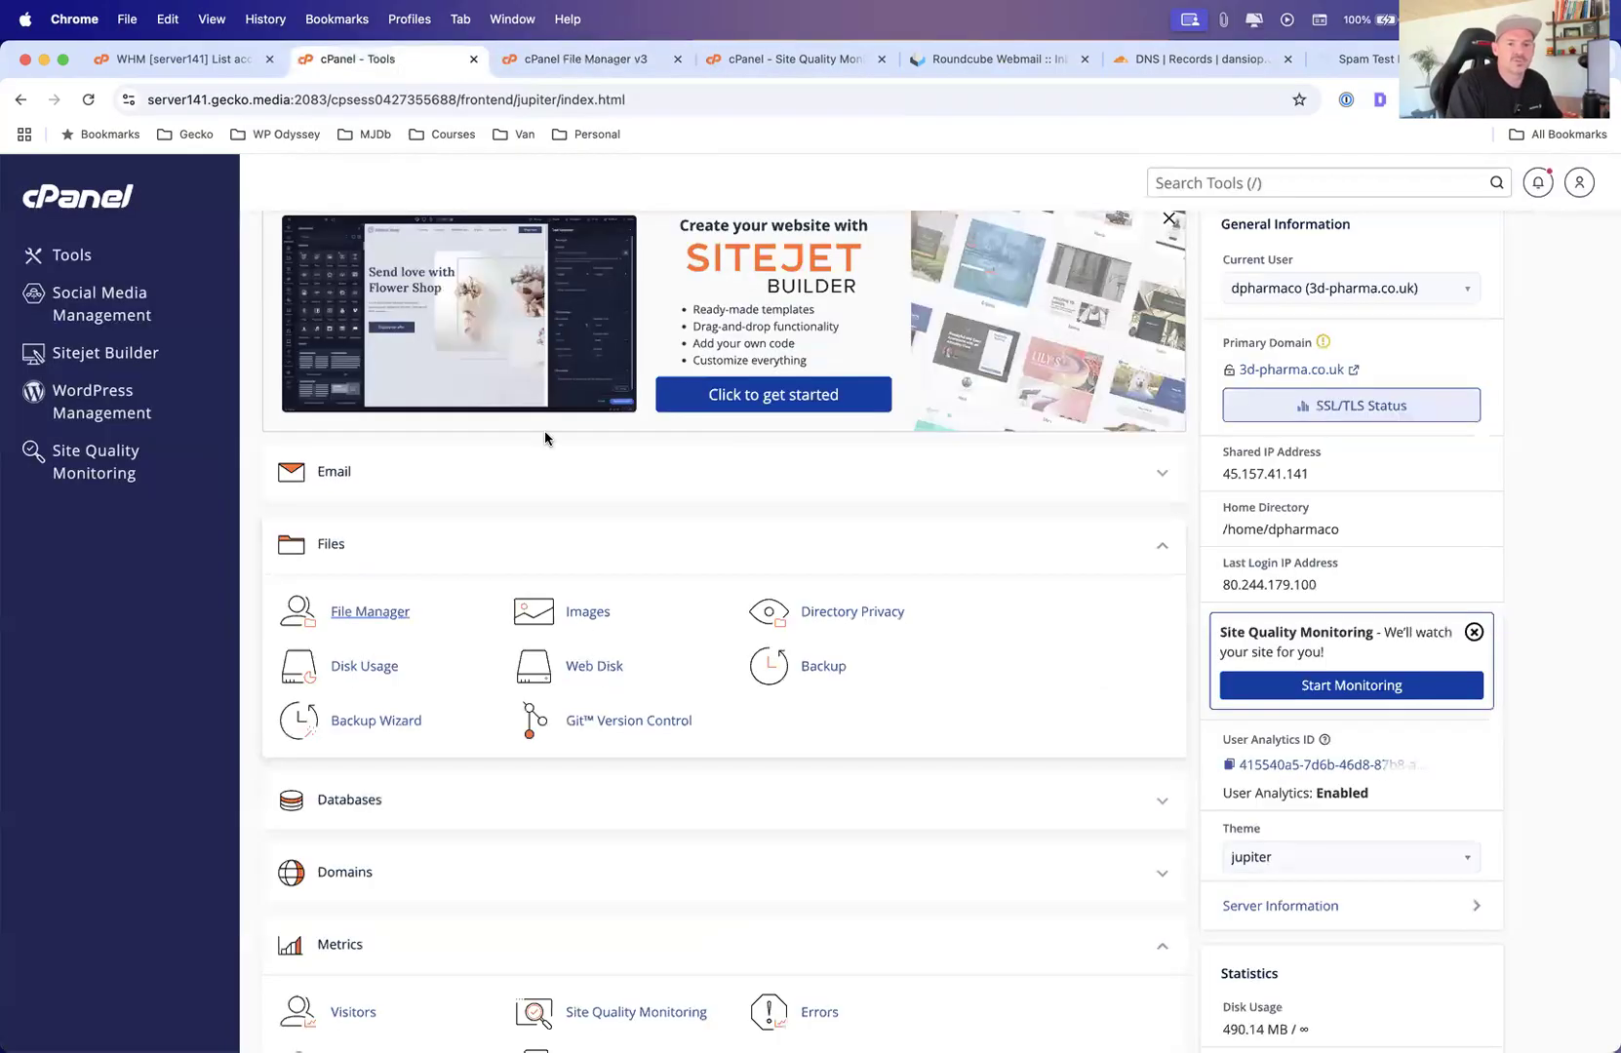
scroll(488, 727, "down", 5)
scroll(482, 744, "down", 1)
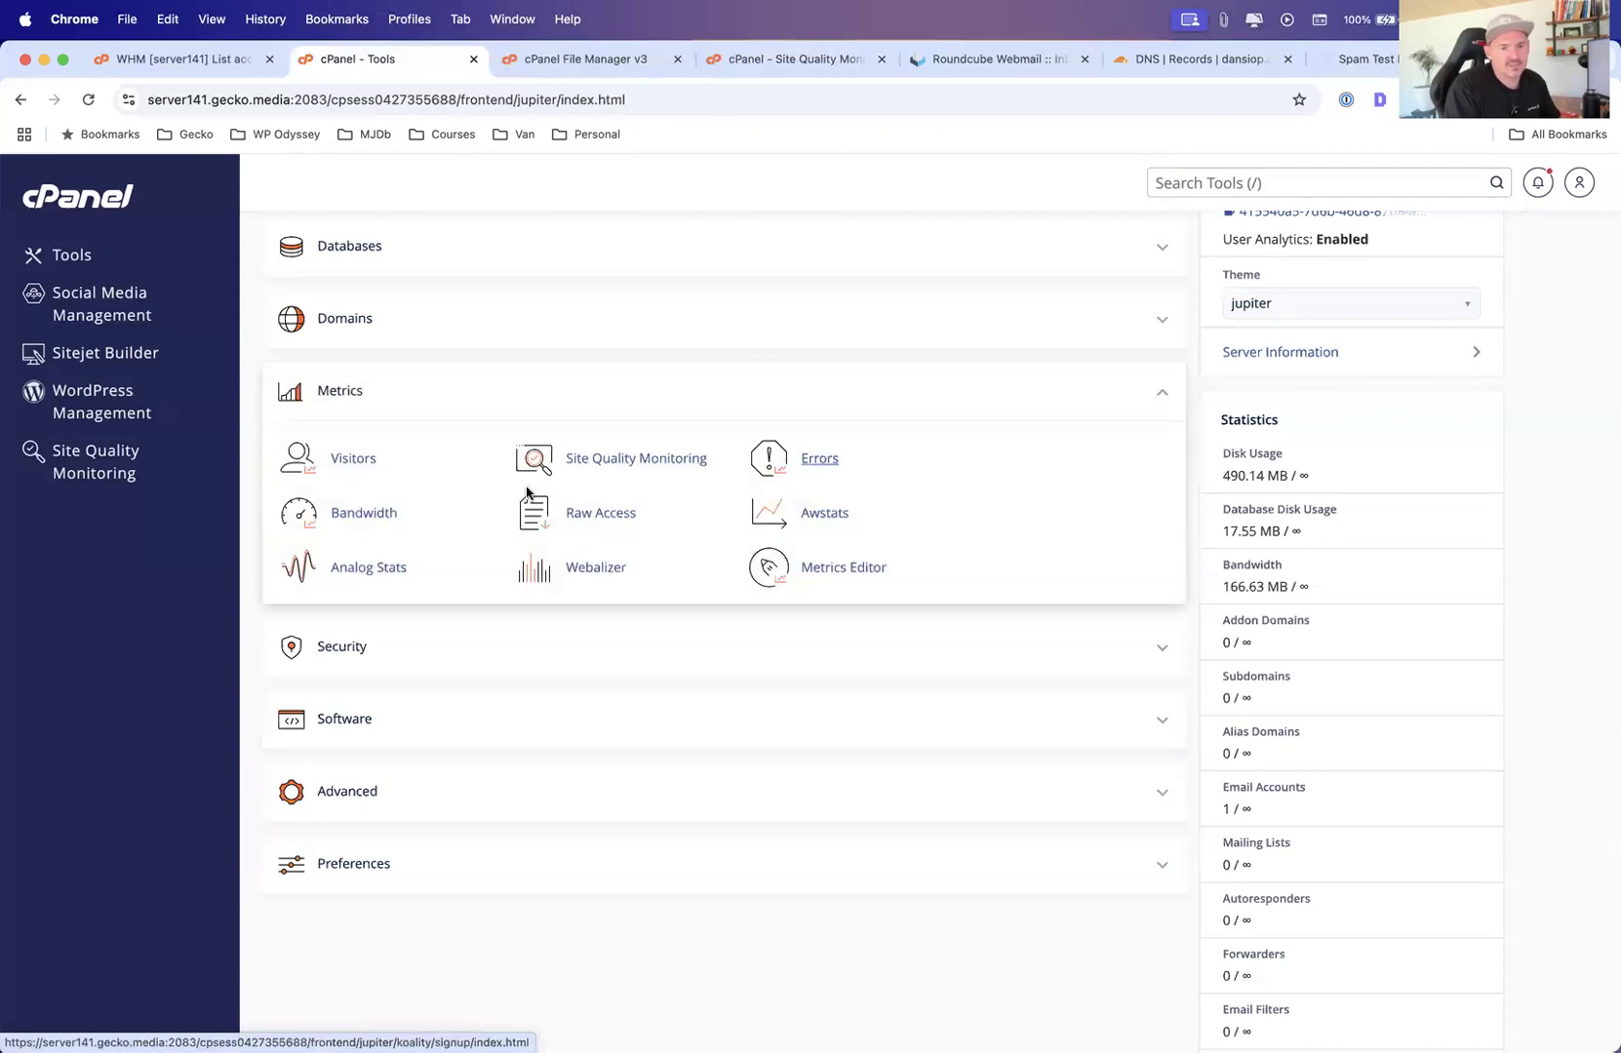
left_click(371, 517)
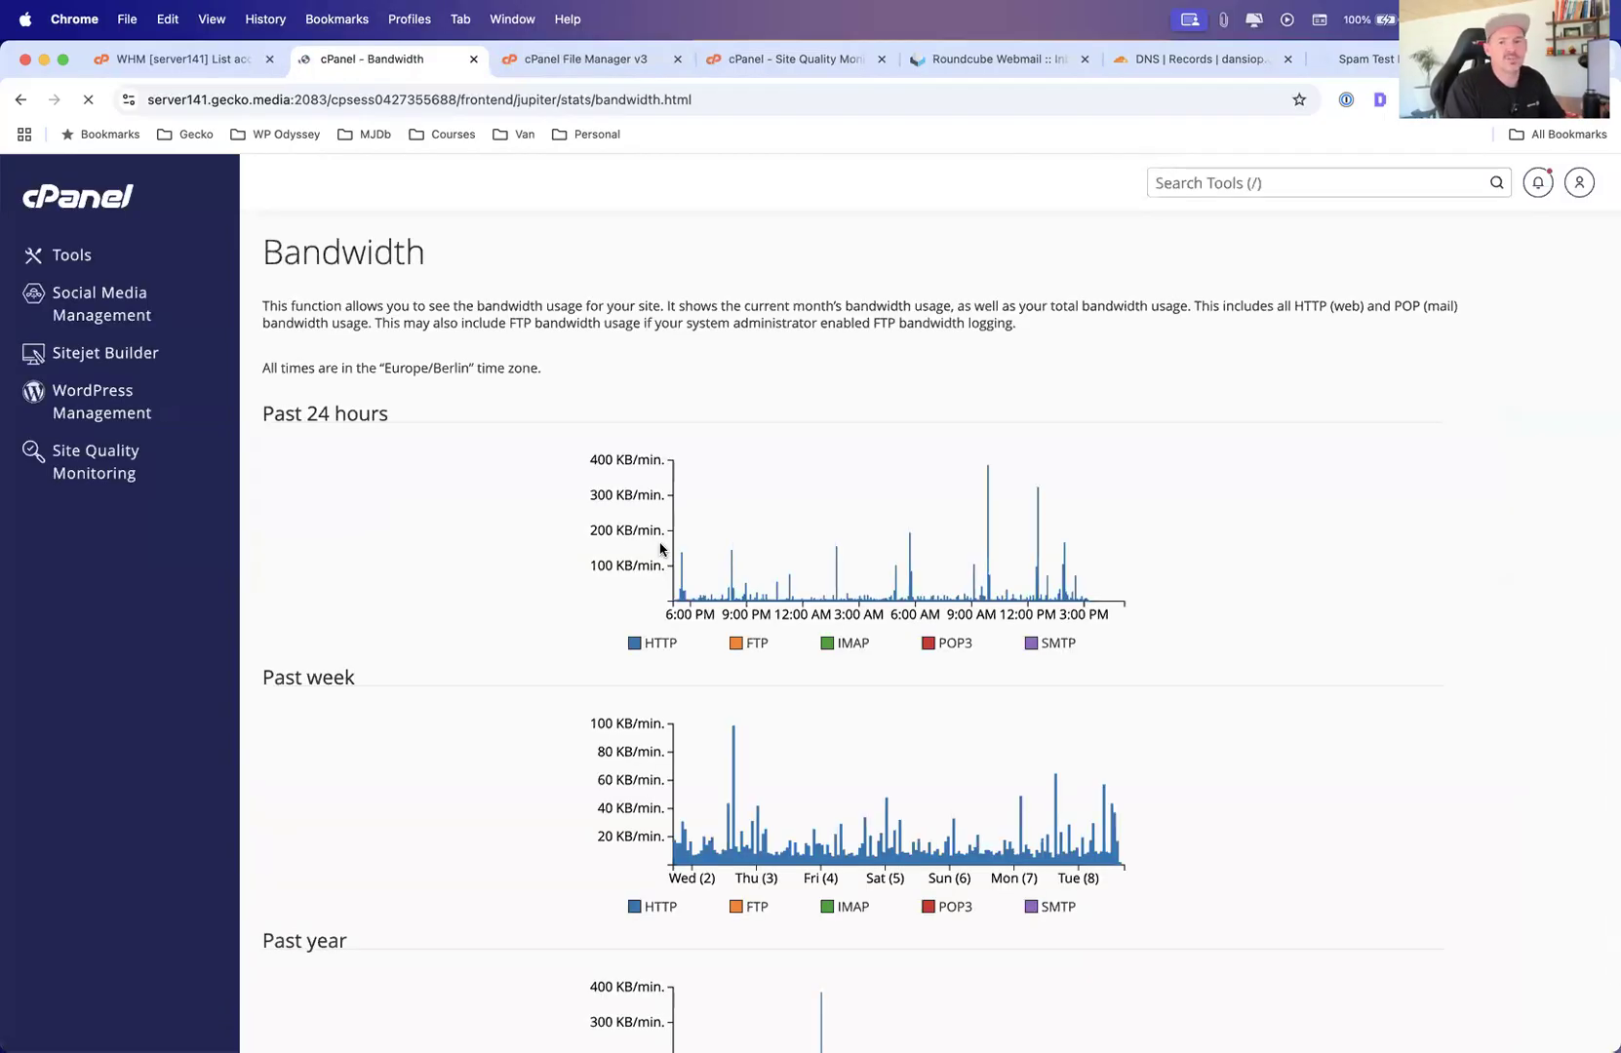
scroll(722, 556, "down", 2)
scroll(951, 556, "down", 6)
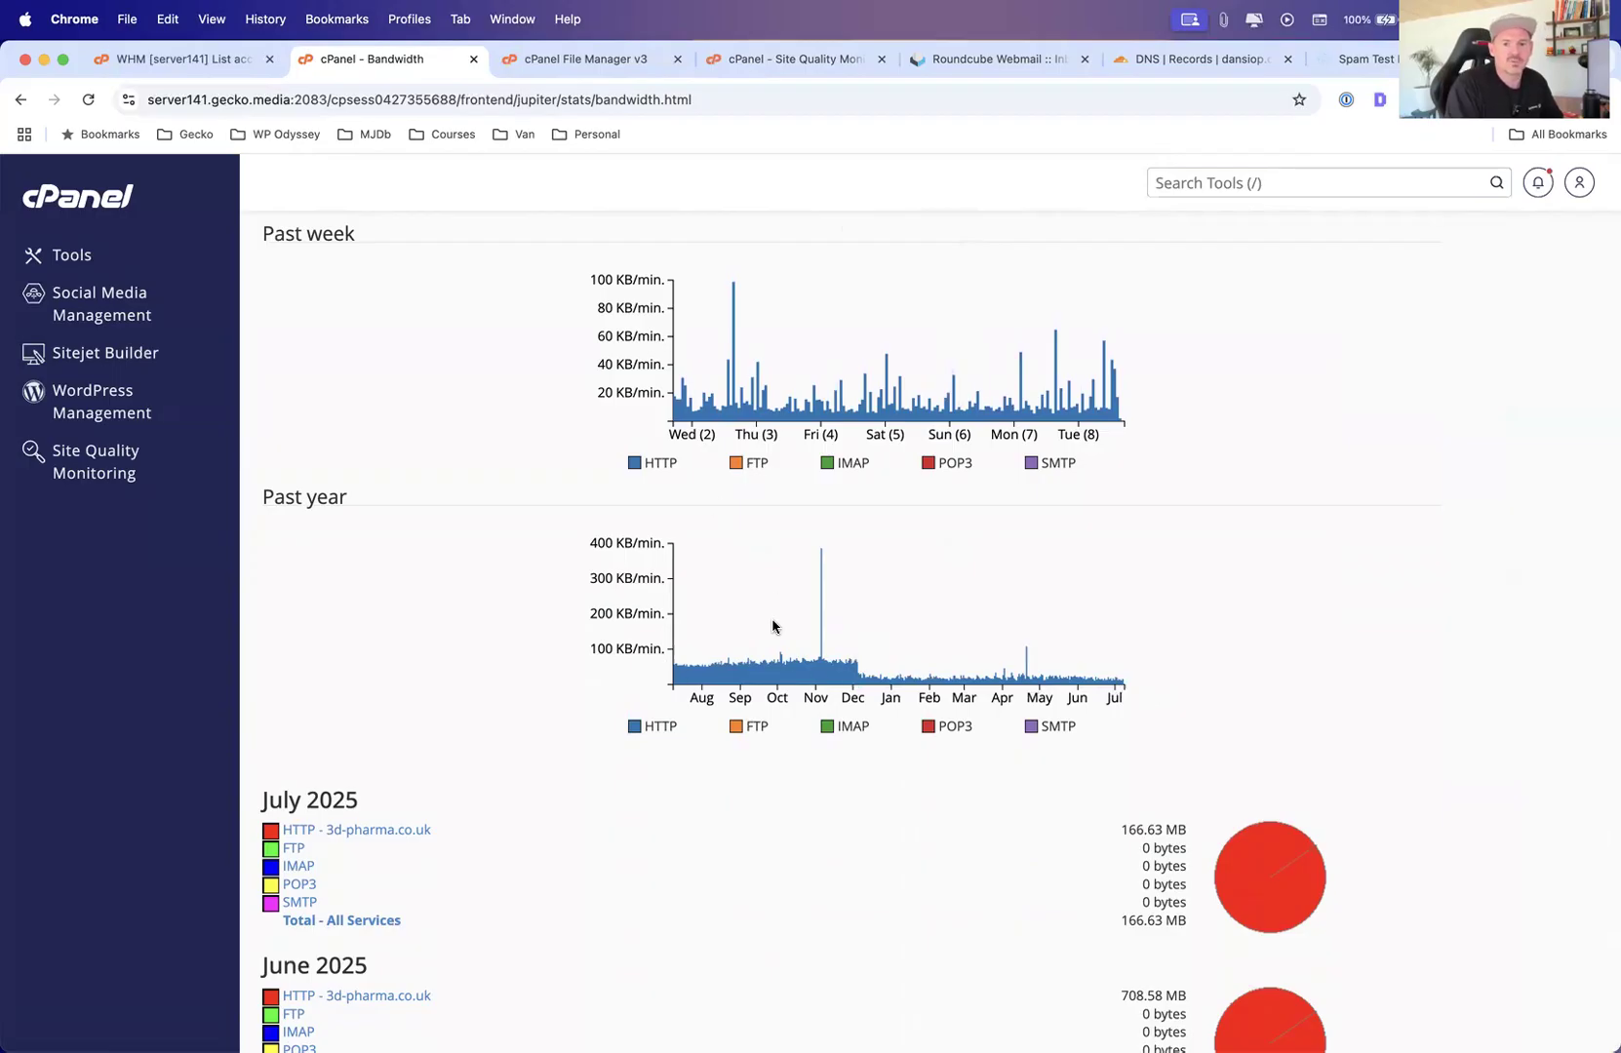
scroll(712, 637, "up", 1)
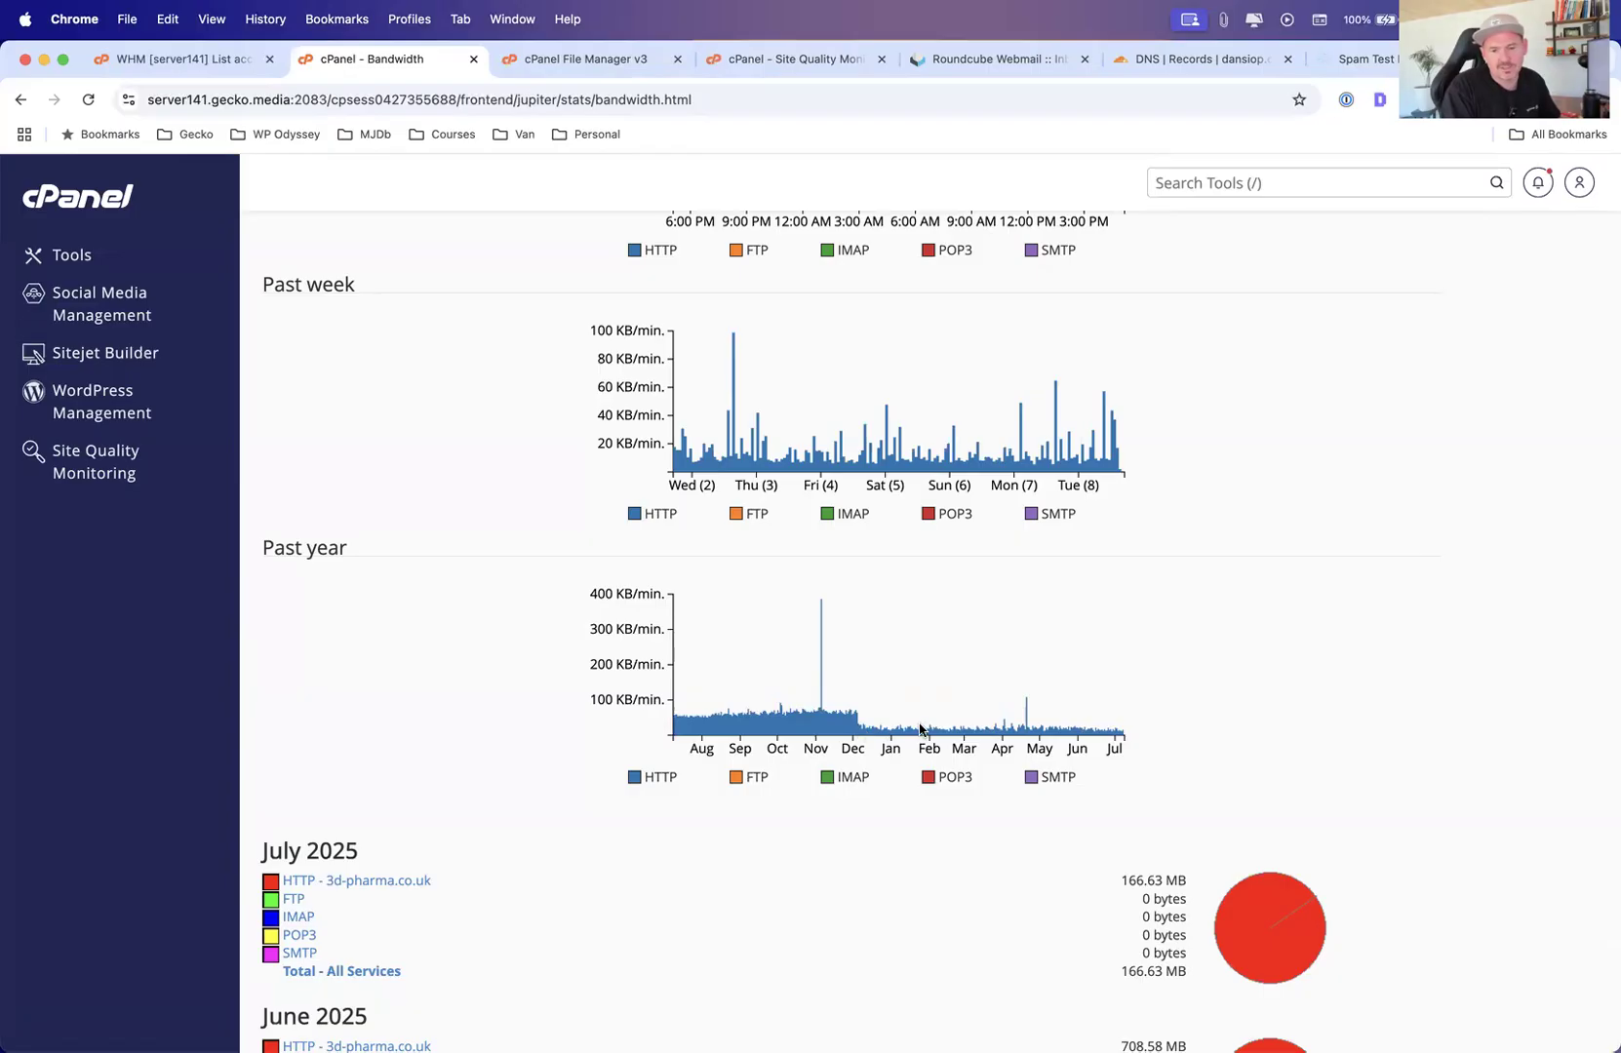
scroll(1049, 727, "down", 10)
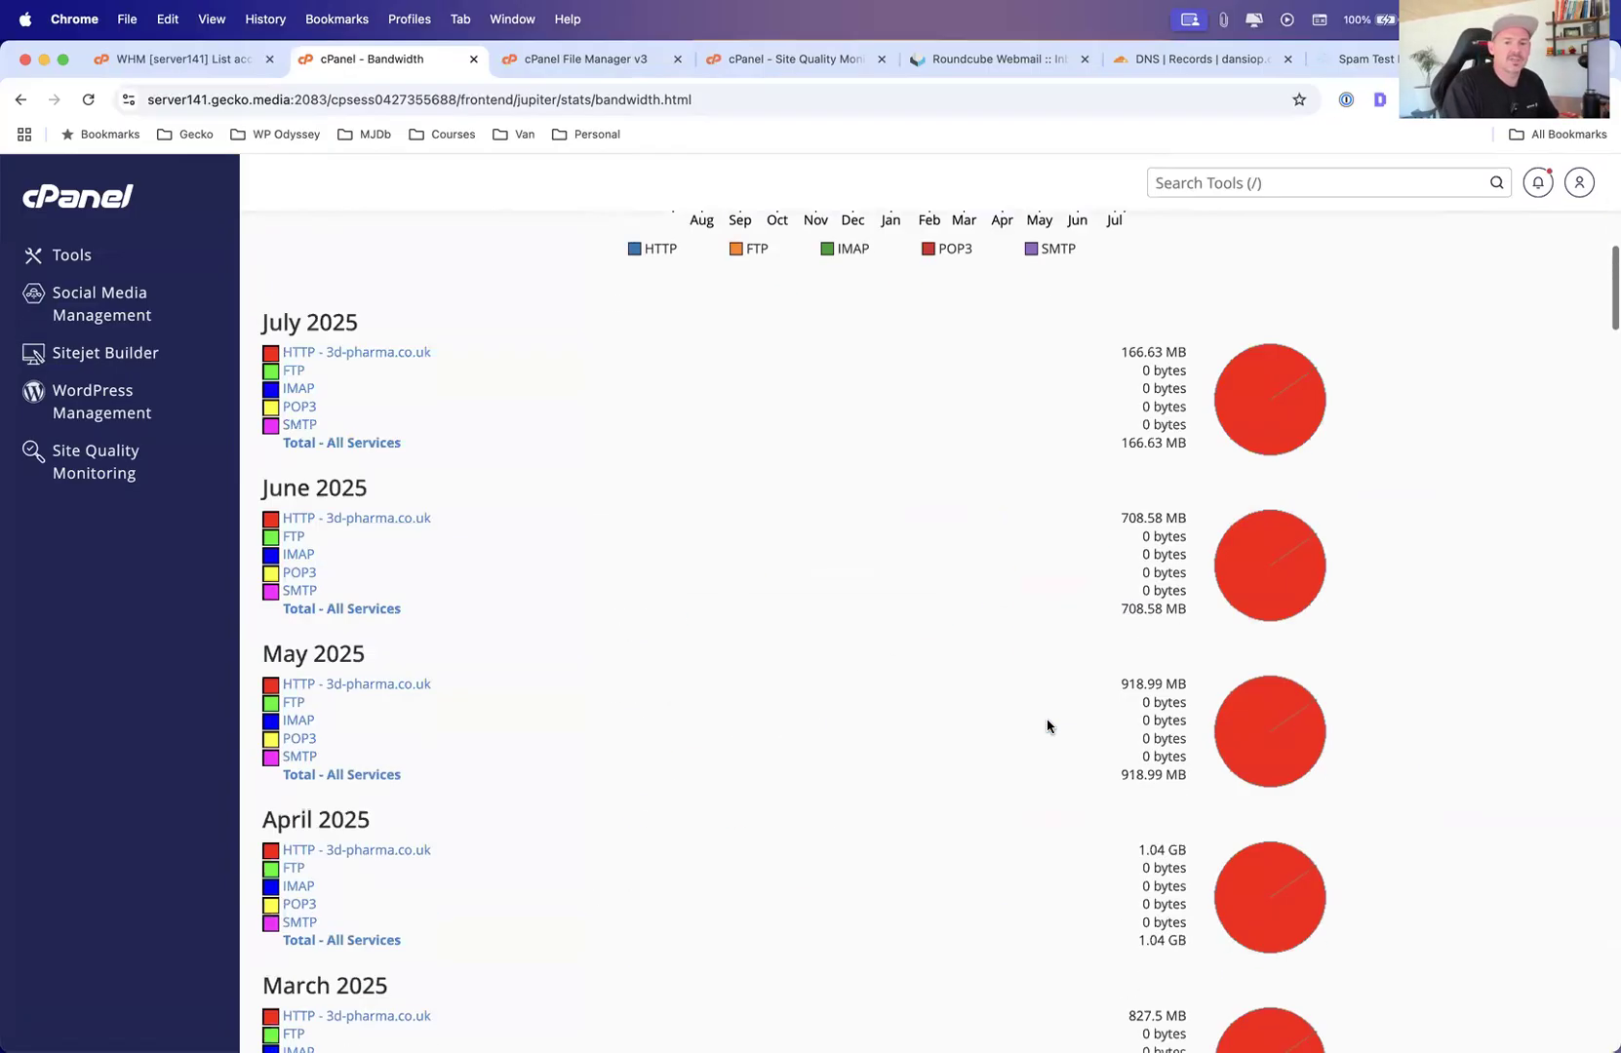
scroll(1046, 726, "down", 20)
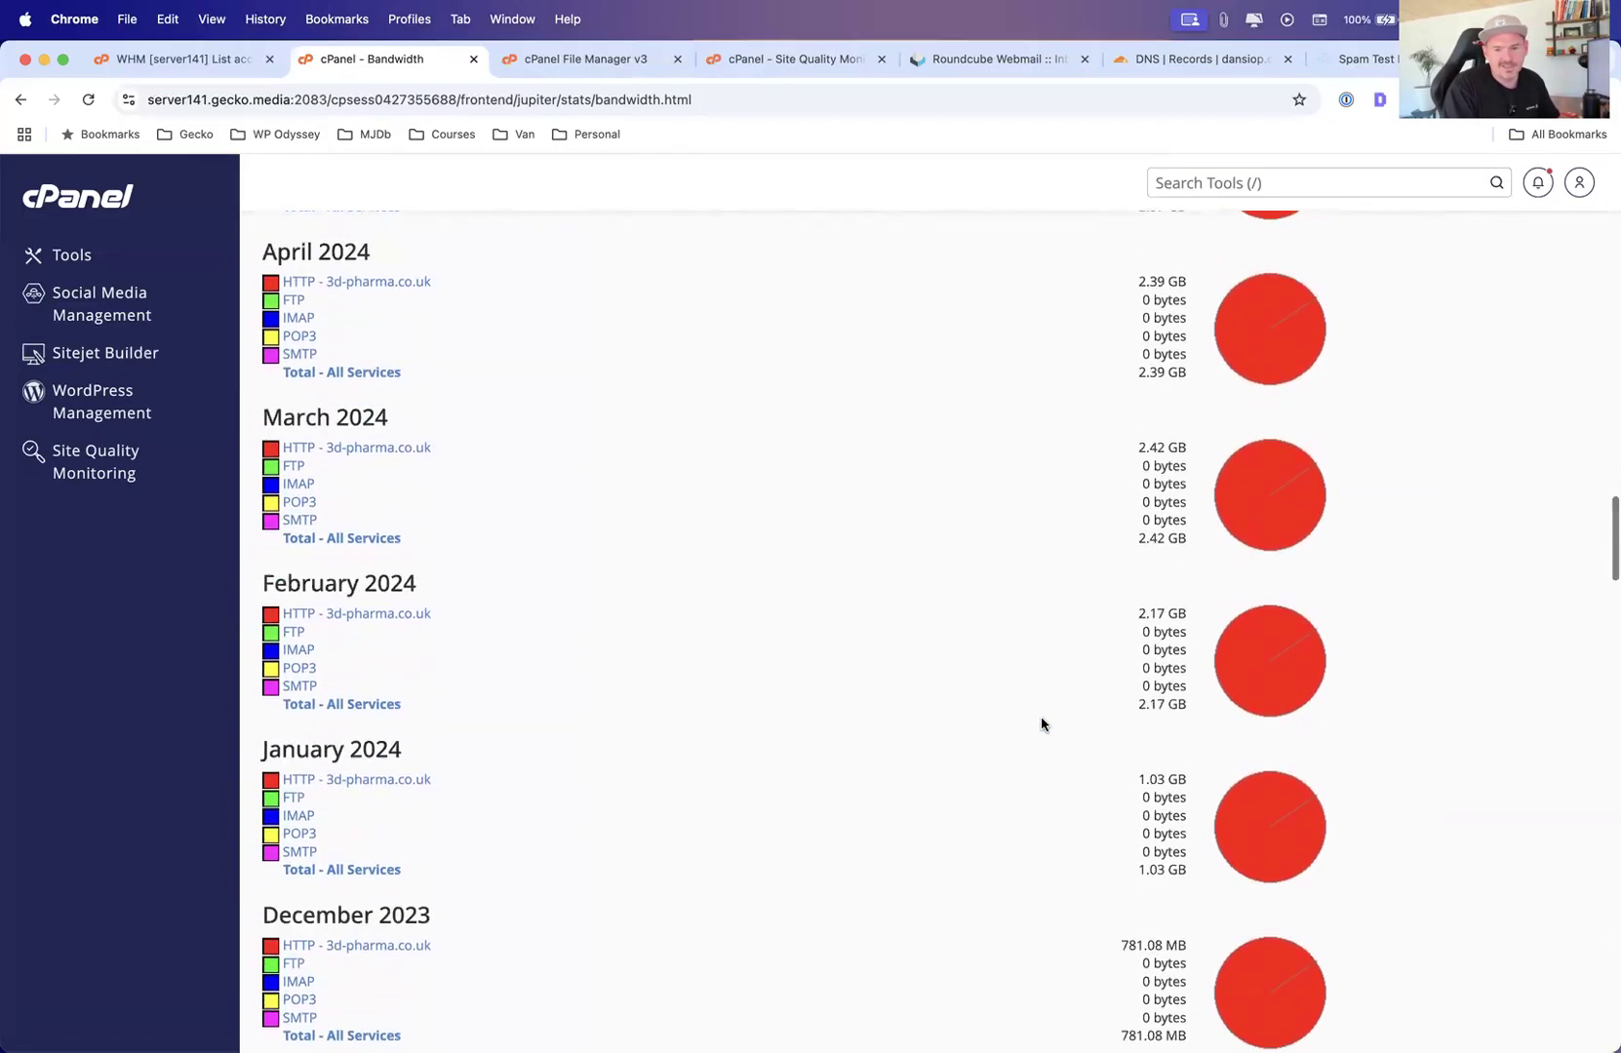
scroll(1041, 715, "up", 20)
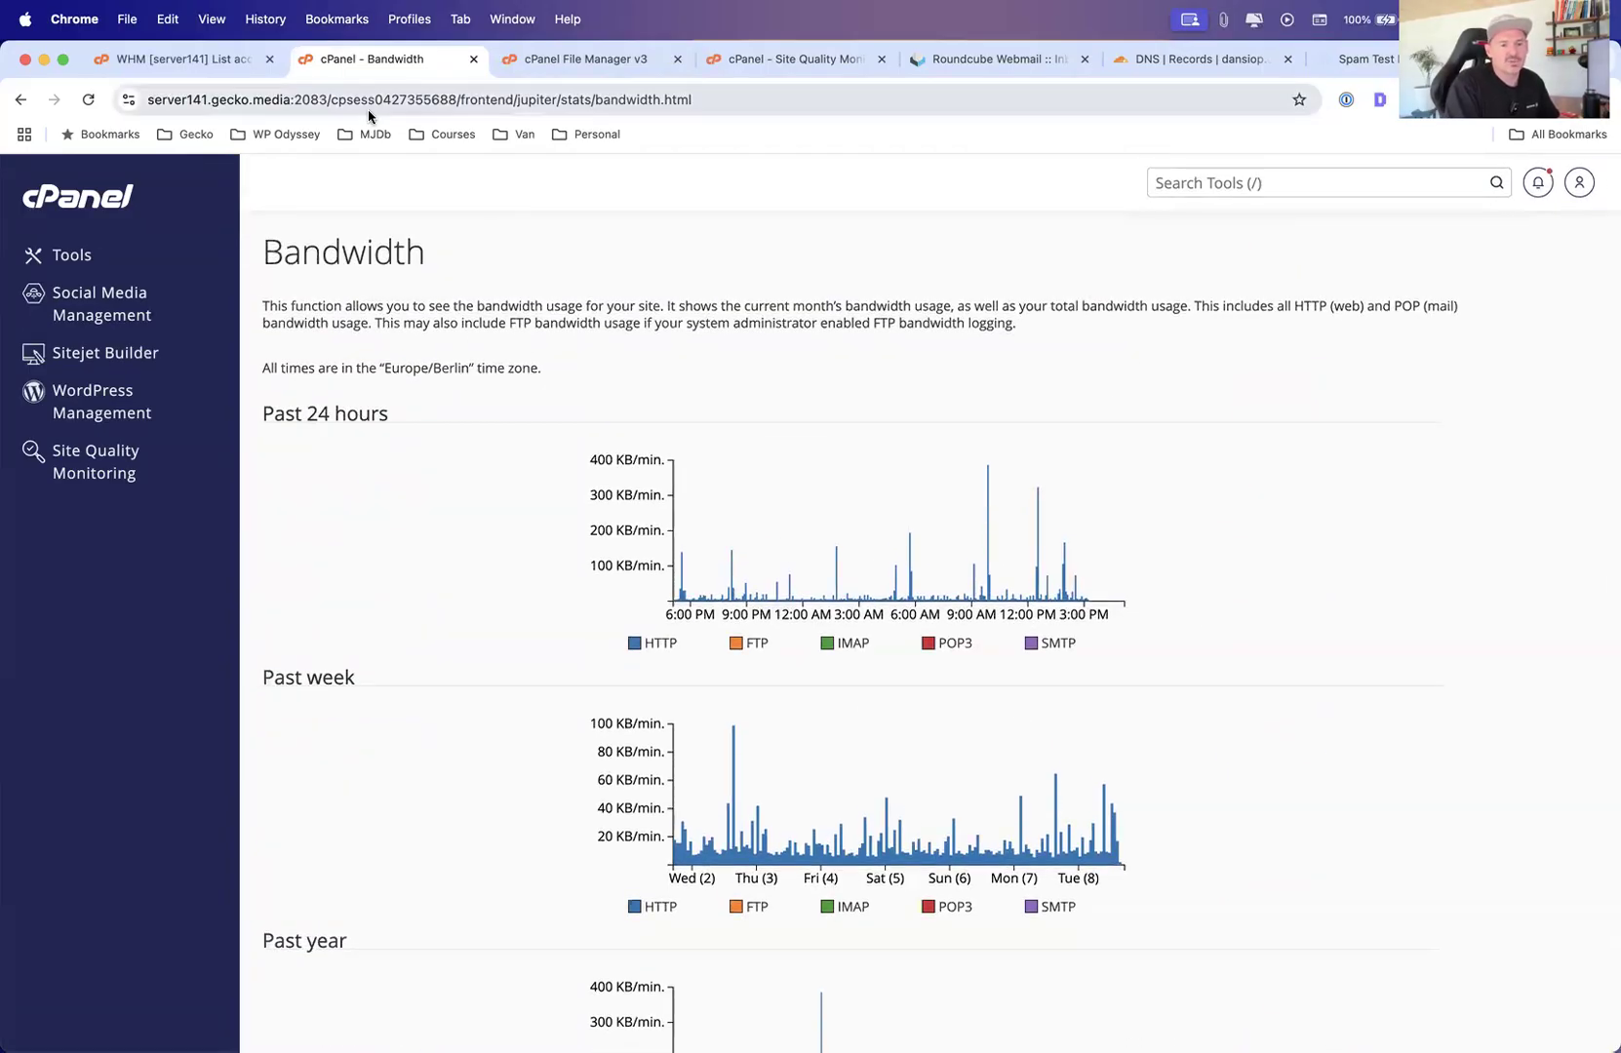
Go back to Tools, collapse Metrics, expand the Security section and open SSH Access
left_click(71, 257)
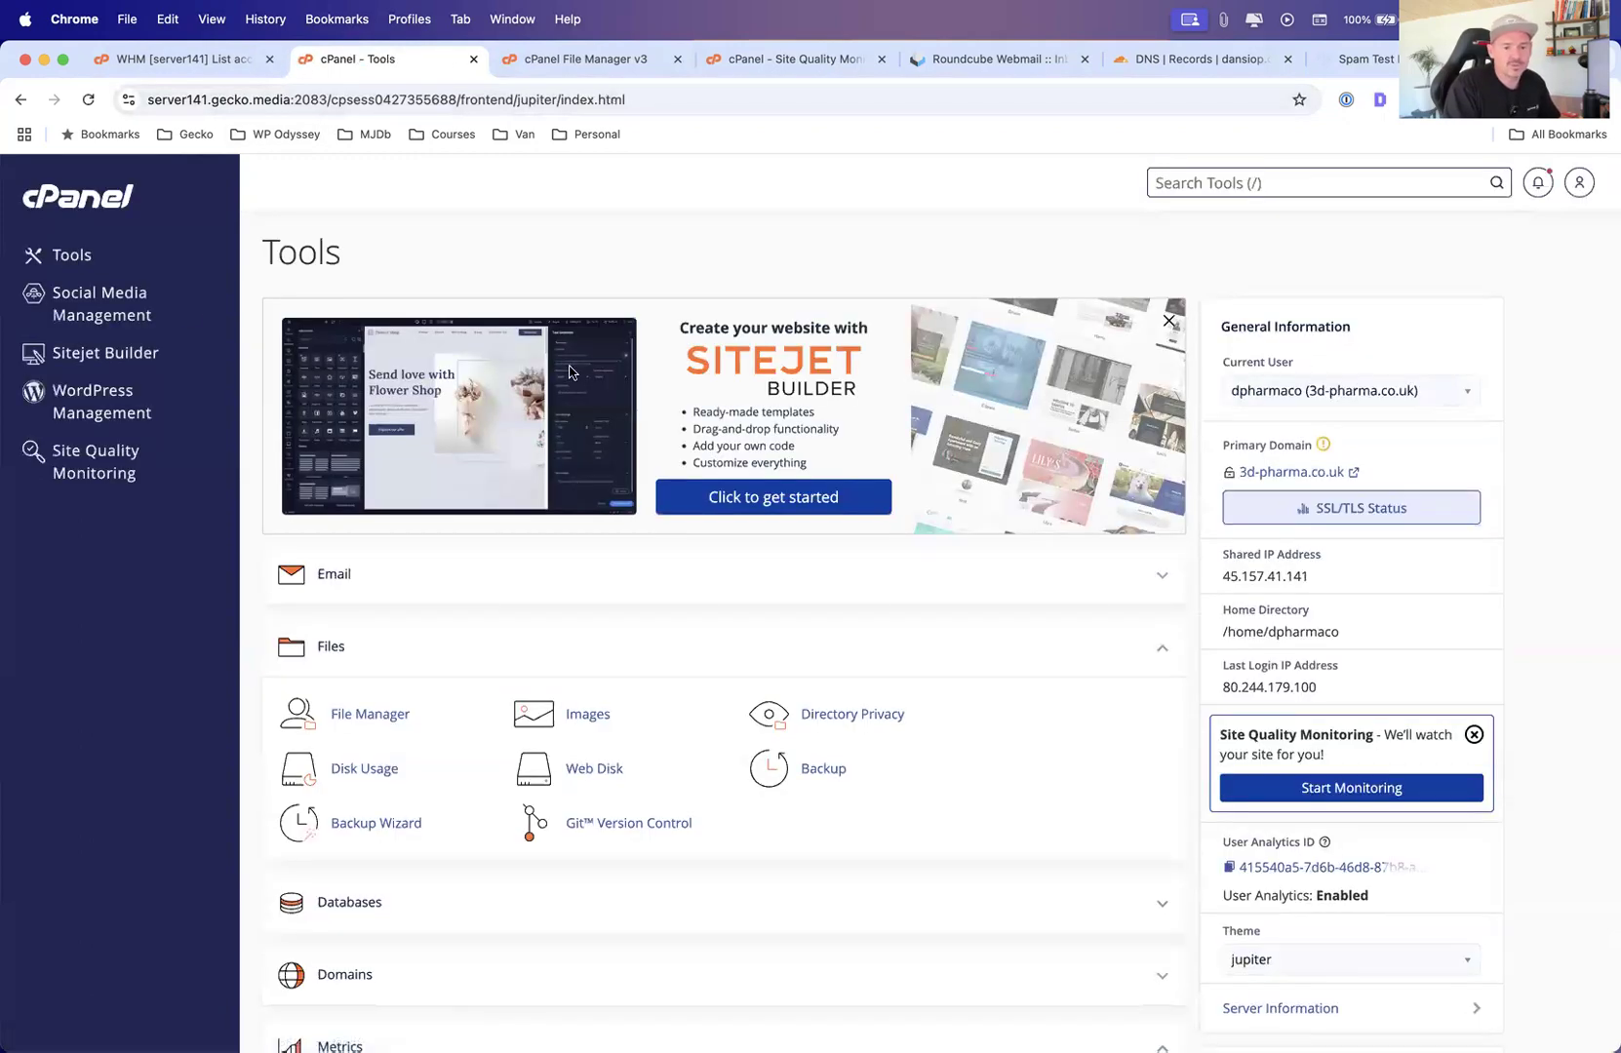
scroll(709, 543, "down", 5)
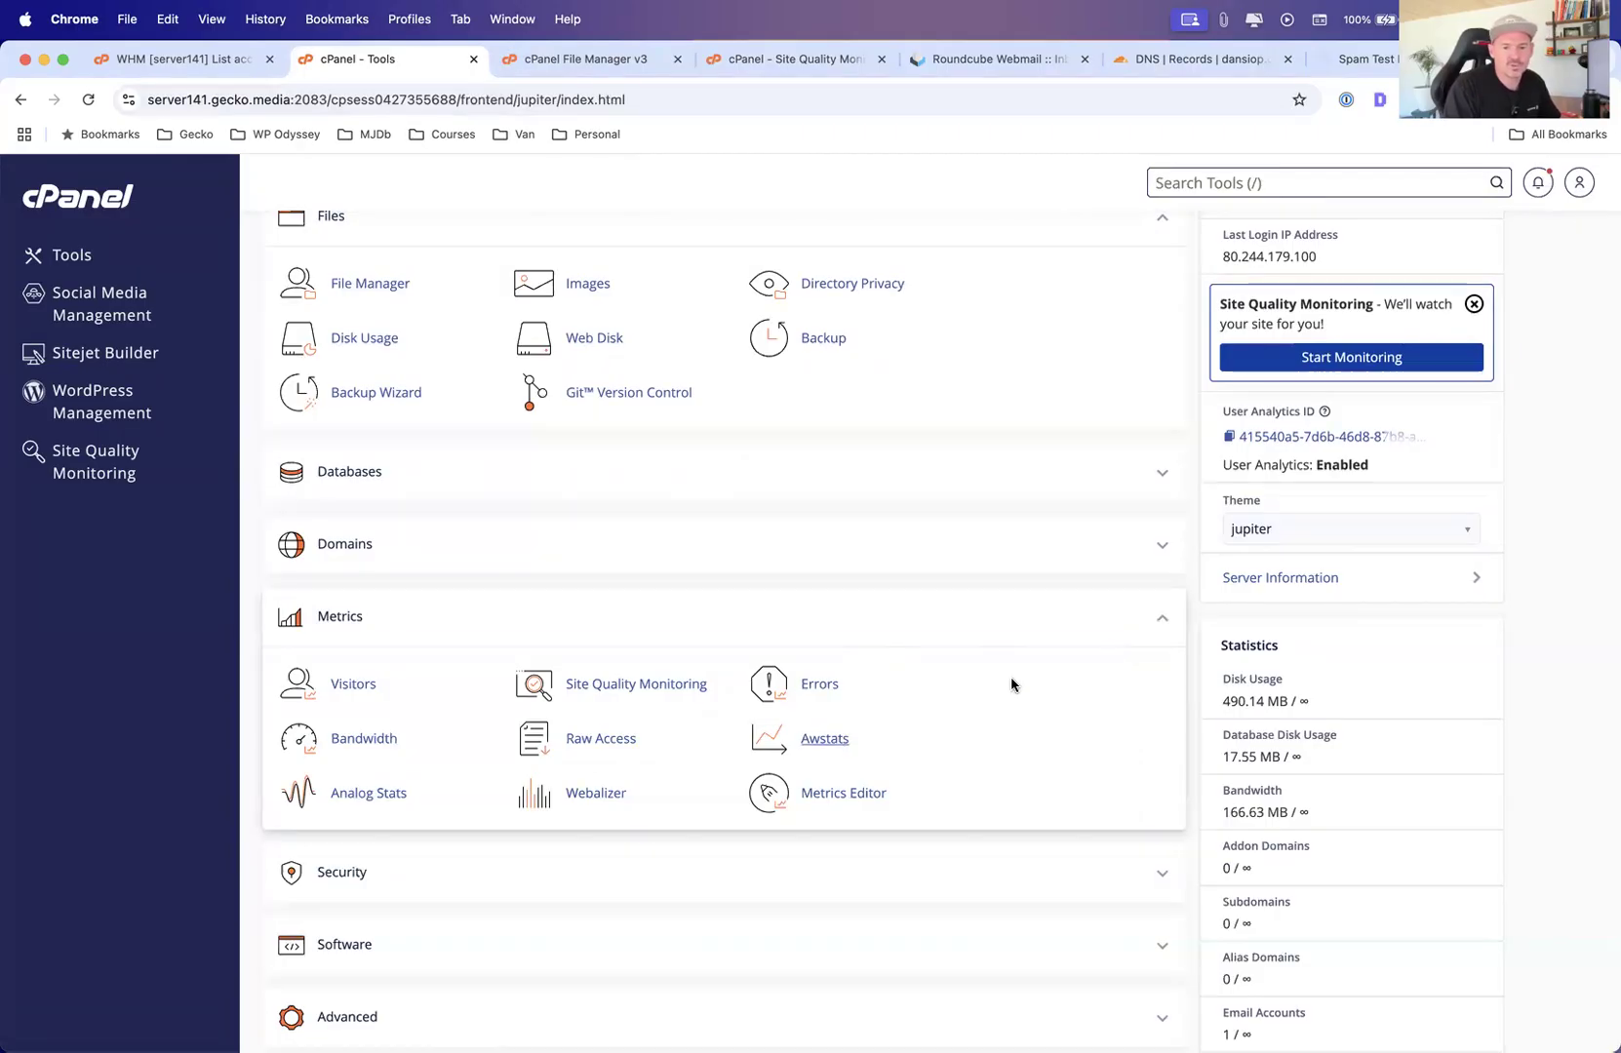
left_click(1167, 627)
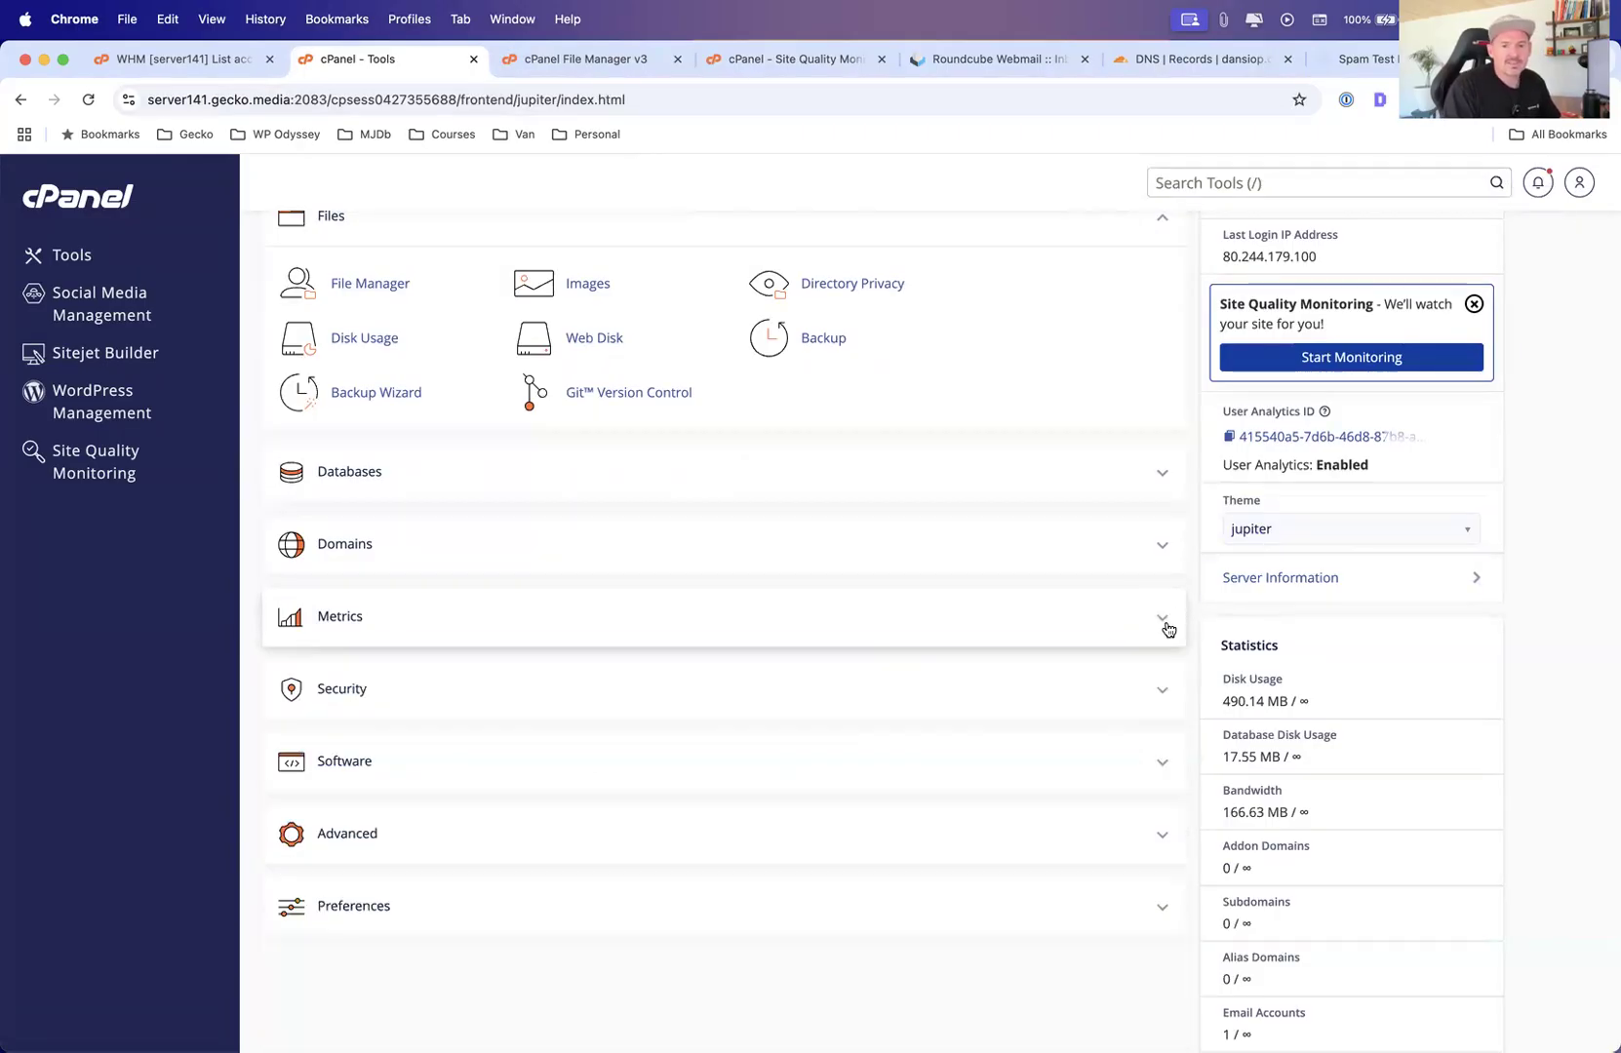
left_click(1146, 687)
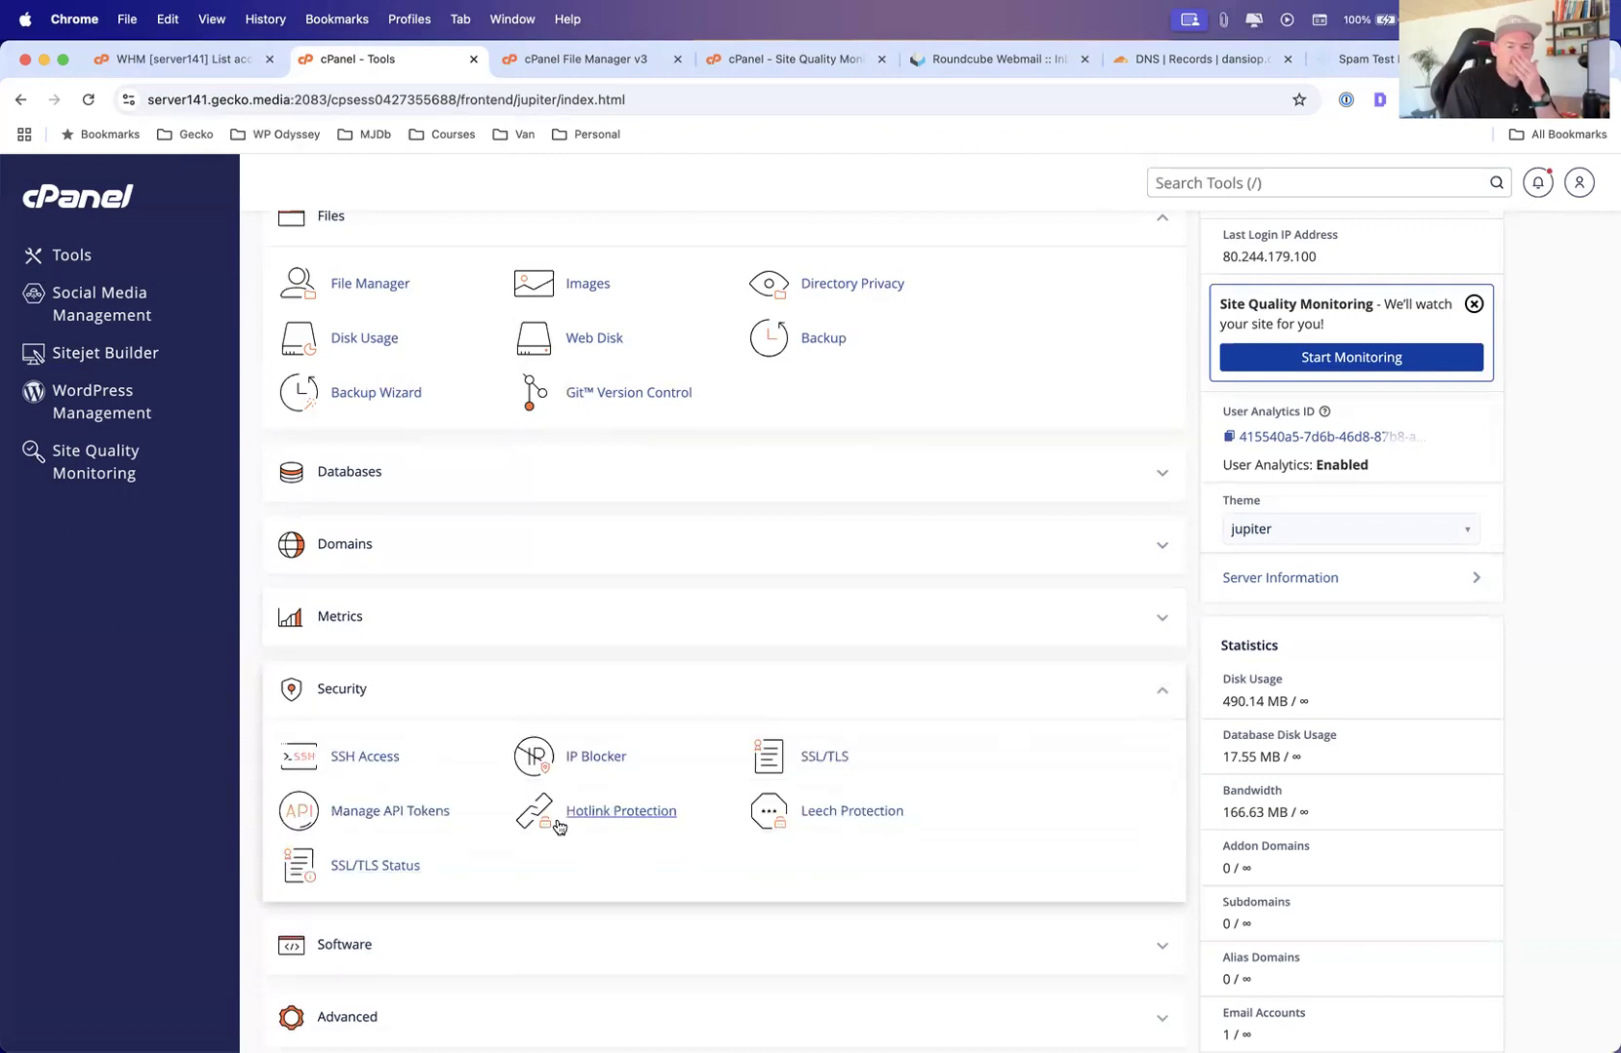
left_click(363, 760)
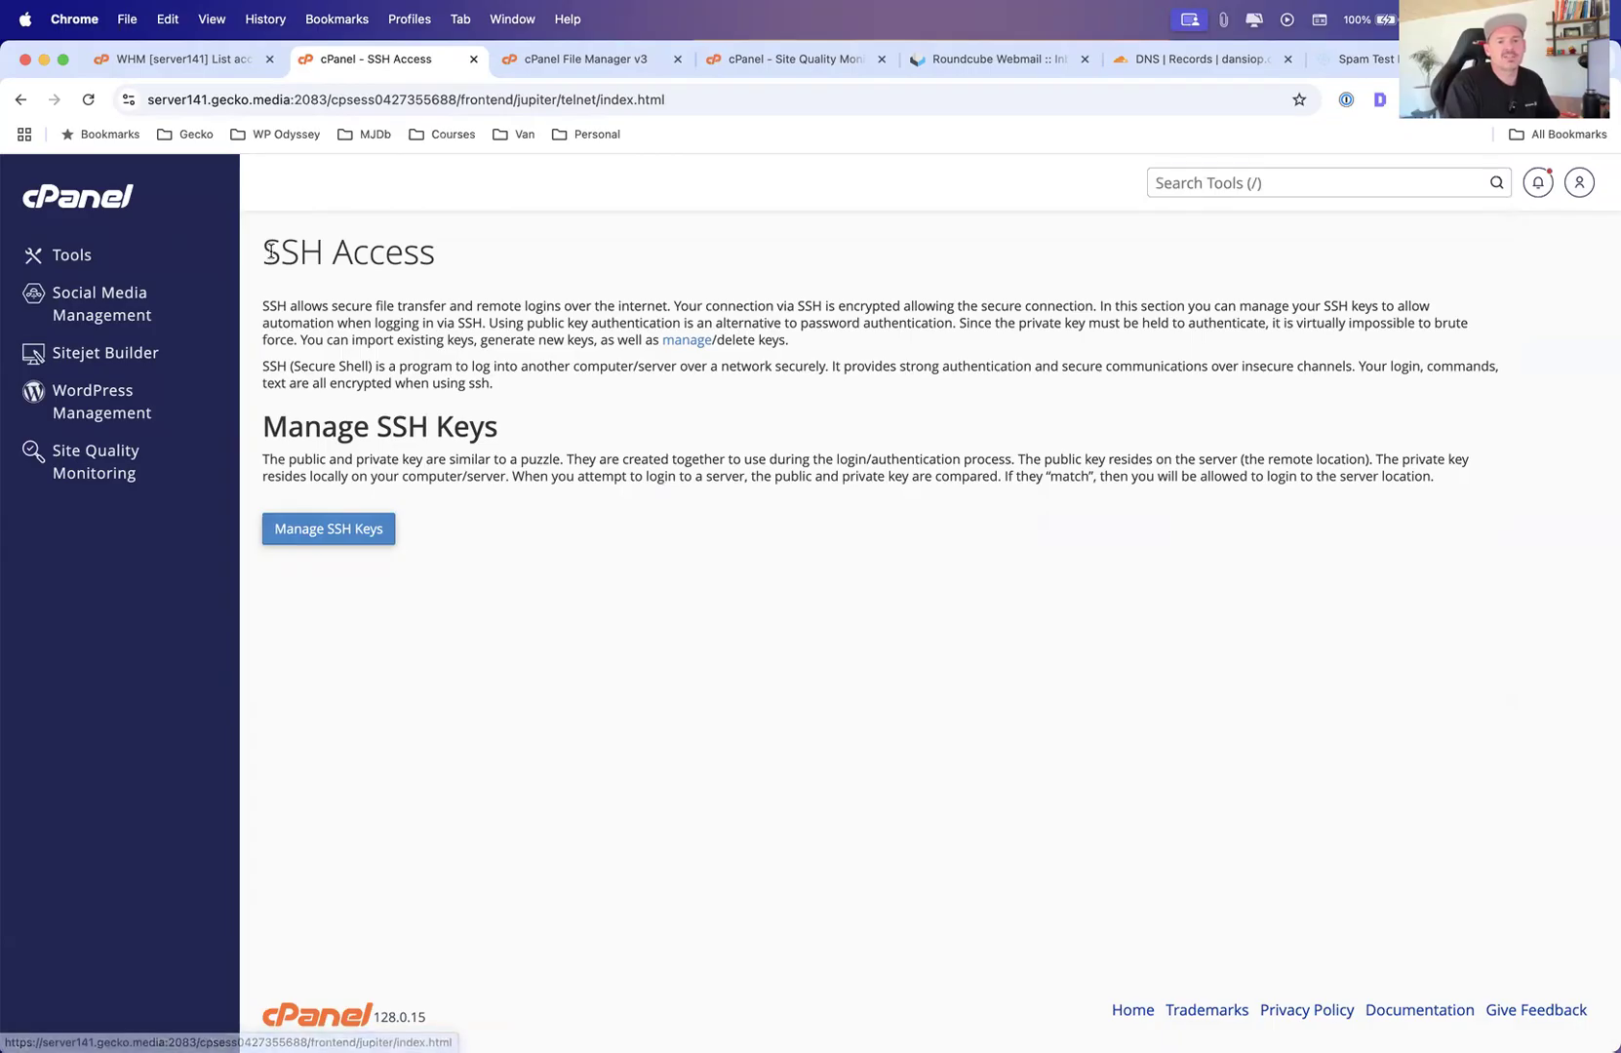
Return to the Tools page and open SSL/TLS from the Security section
left_click_drag(264, 252, 441, 259)
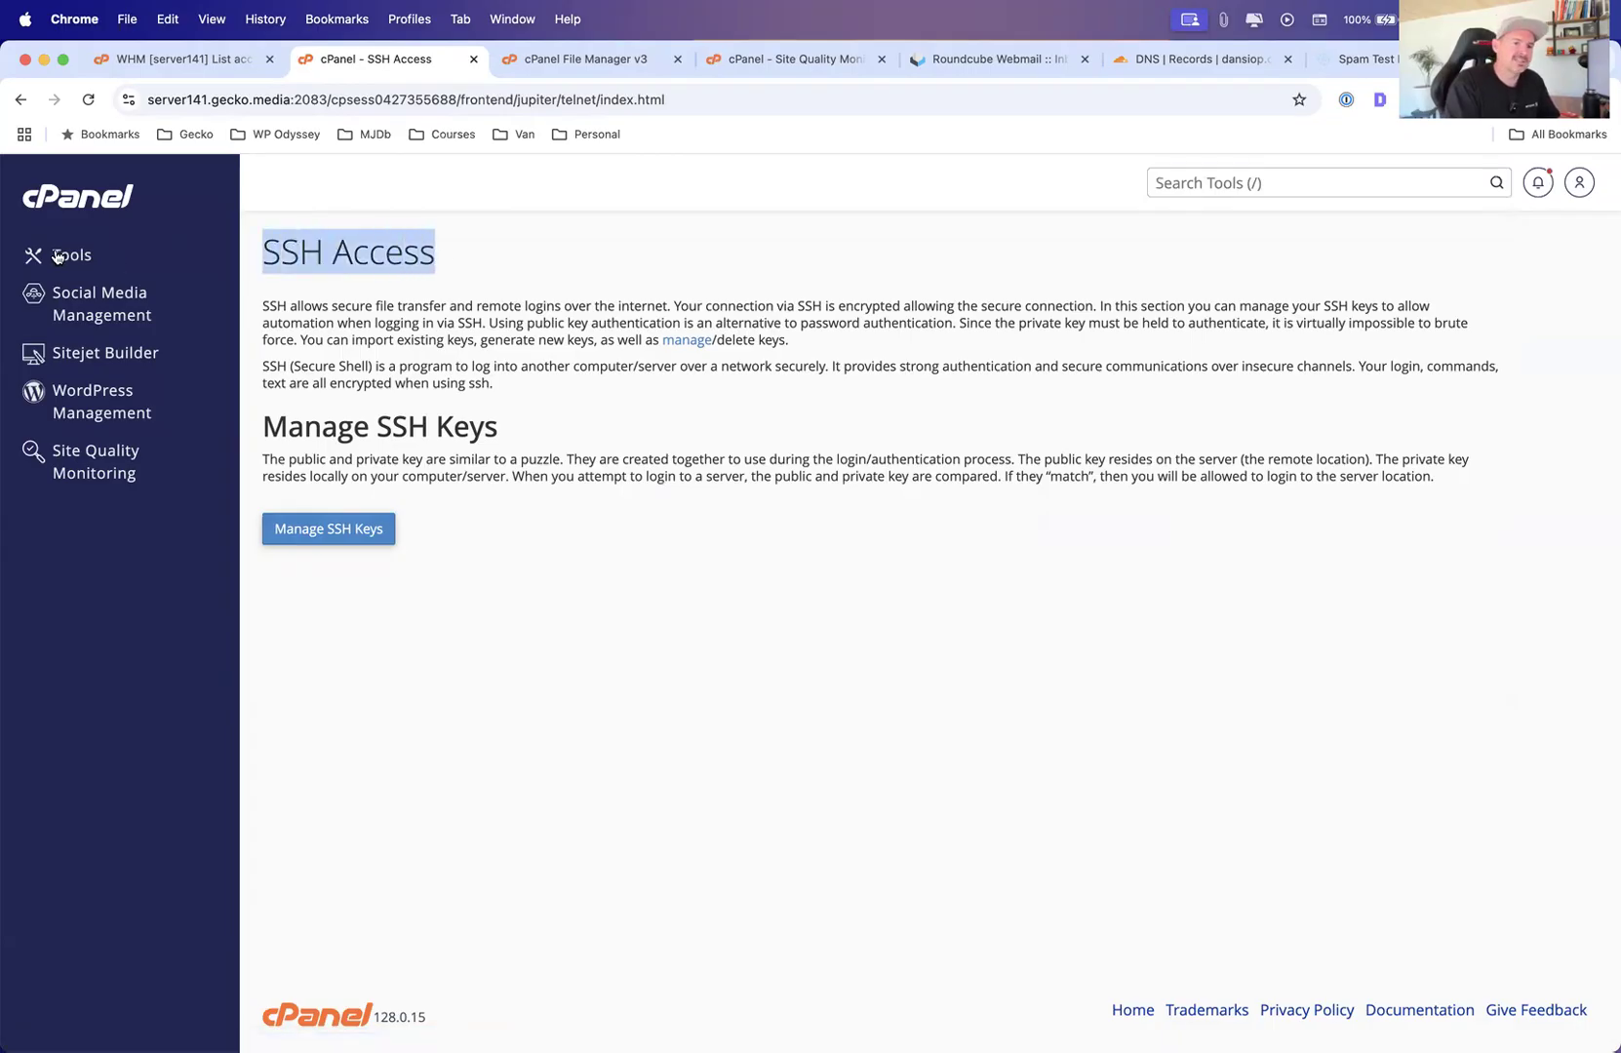
left_click_drag(261, 253, 443, 261)
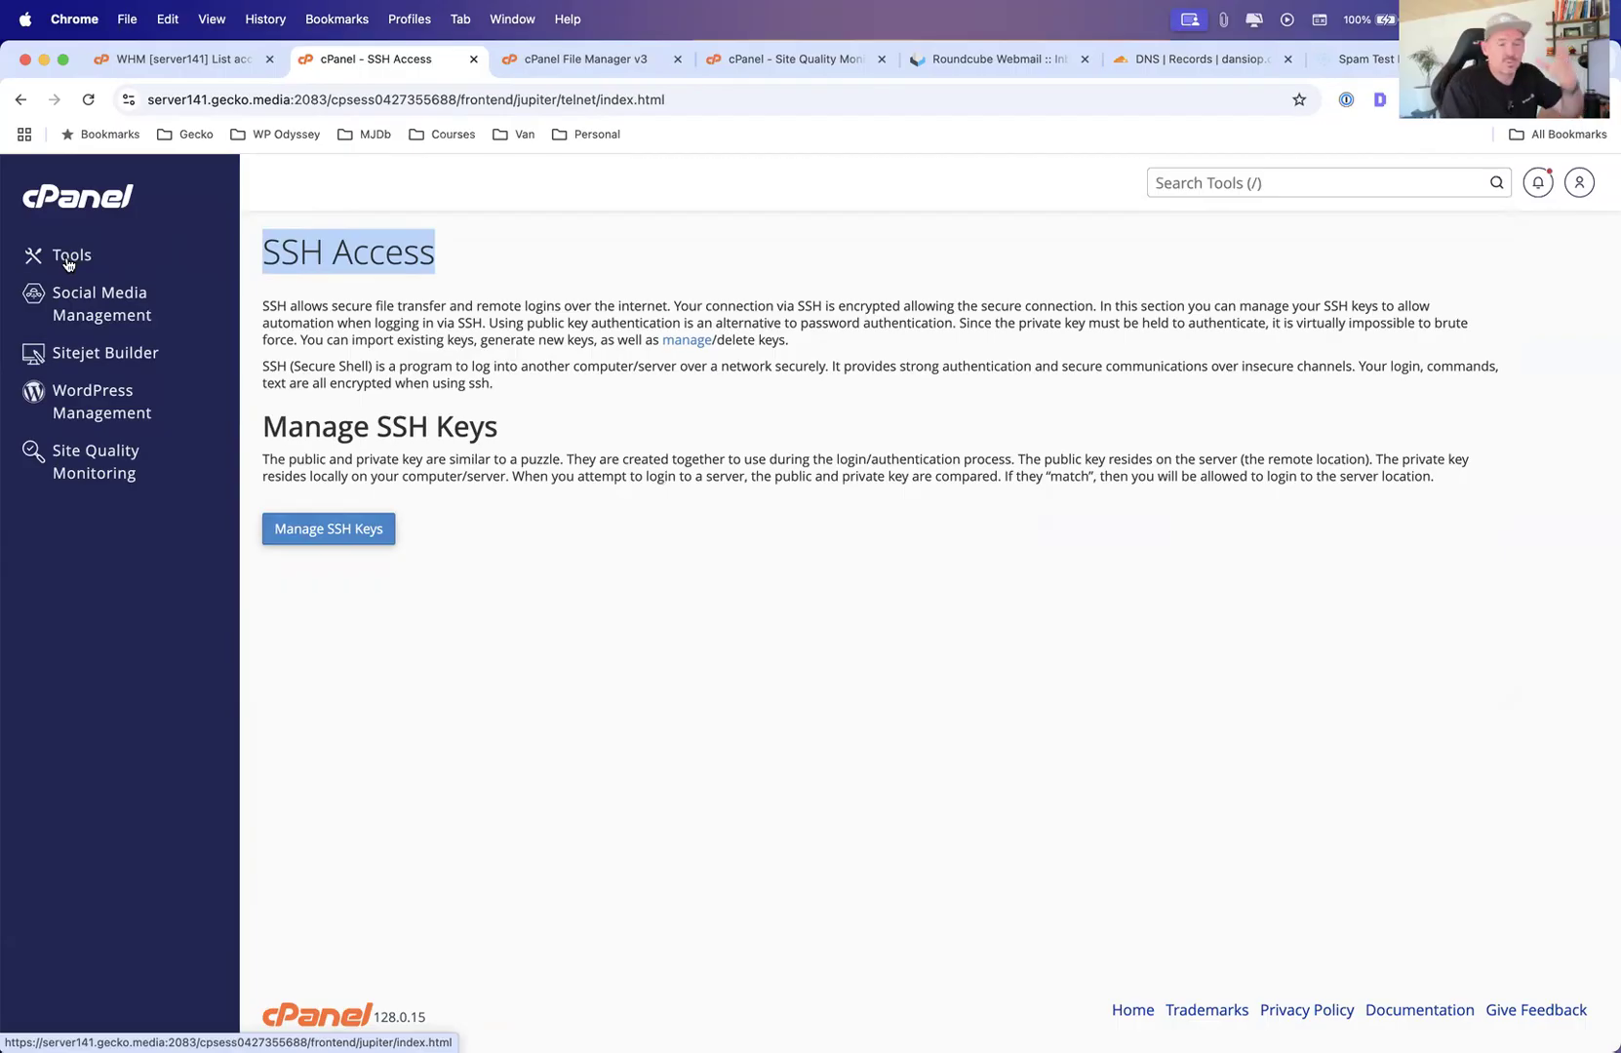
left_click(66, 258)
scroll(371, 474, "down", 10)
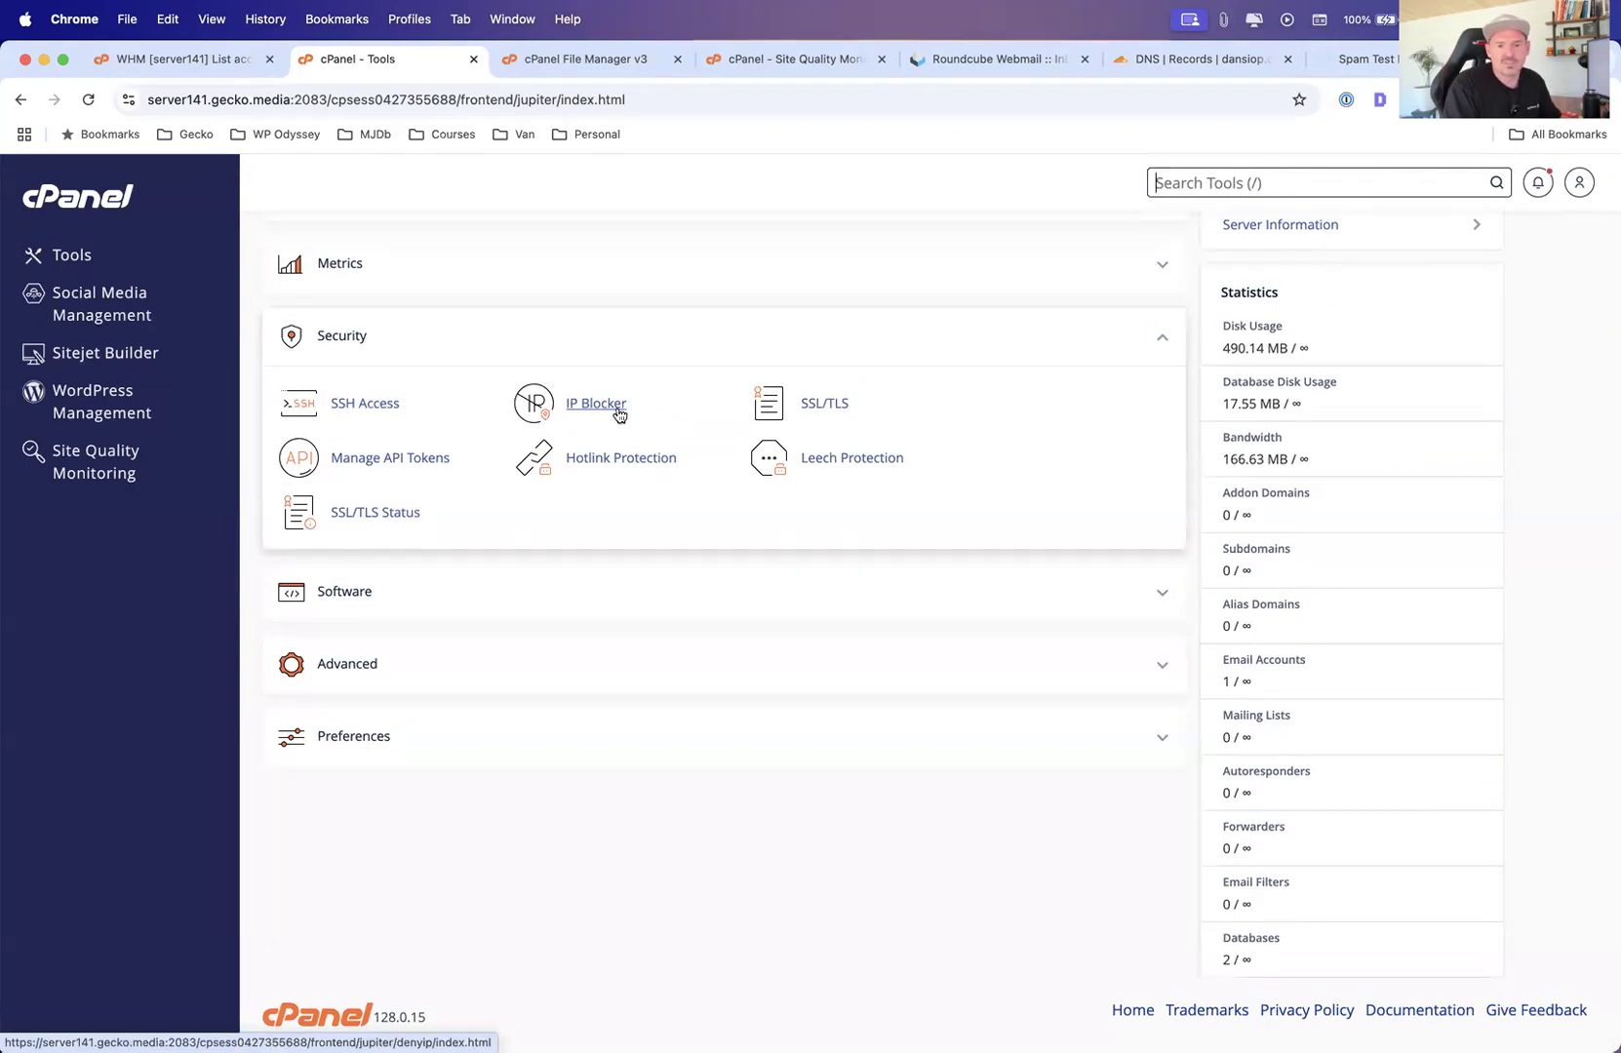
left_click(825, 406)
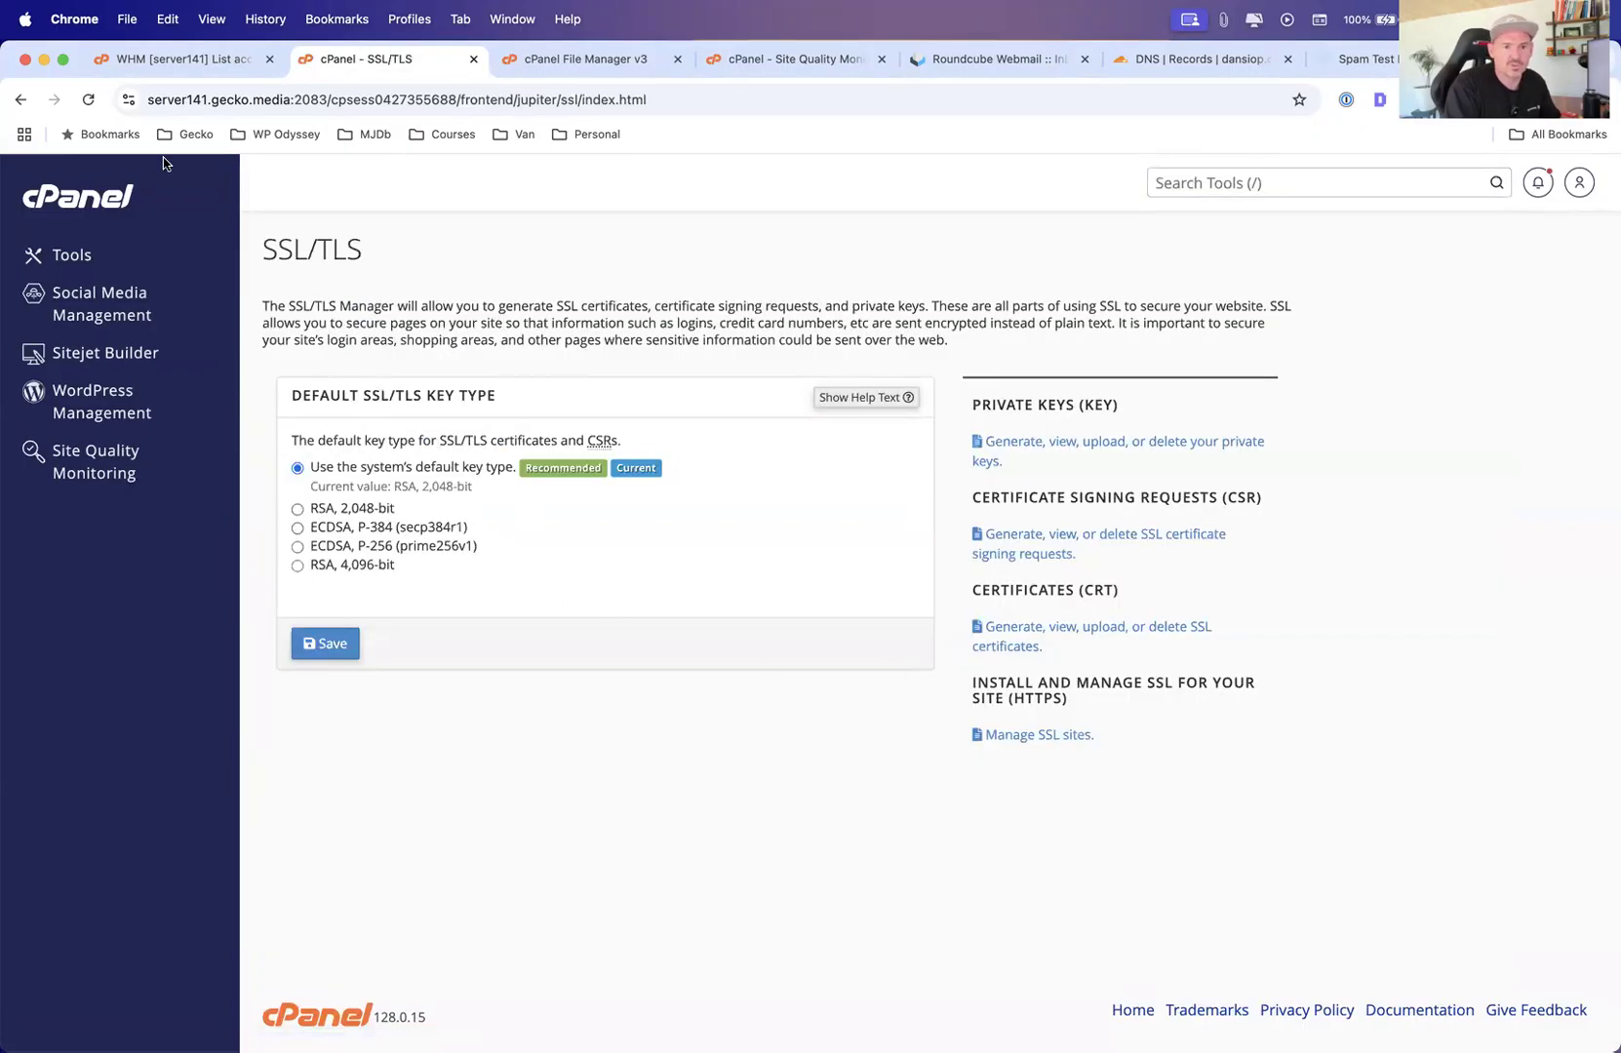
Go back to Tools, open SSL/TLS Status and review each domain's certificate status
left_click(19, 99)
scroll(594, 614, "down", 6)
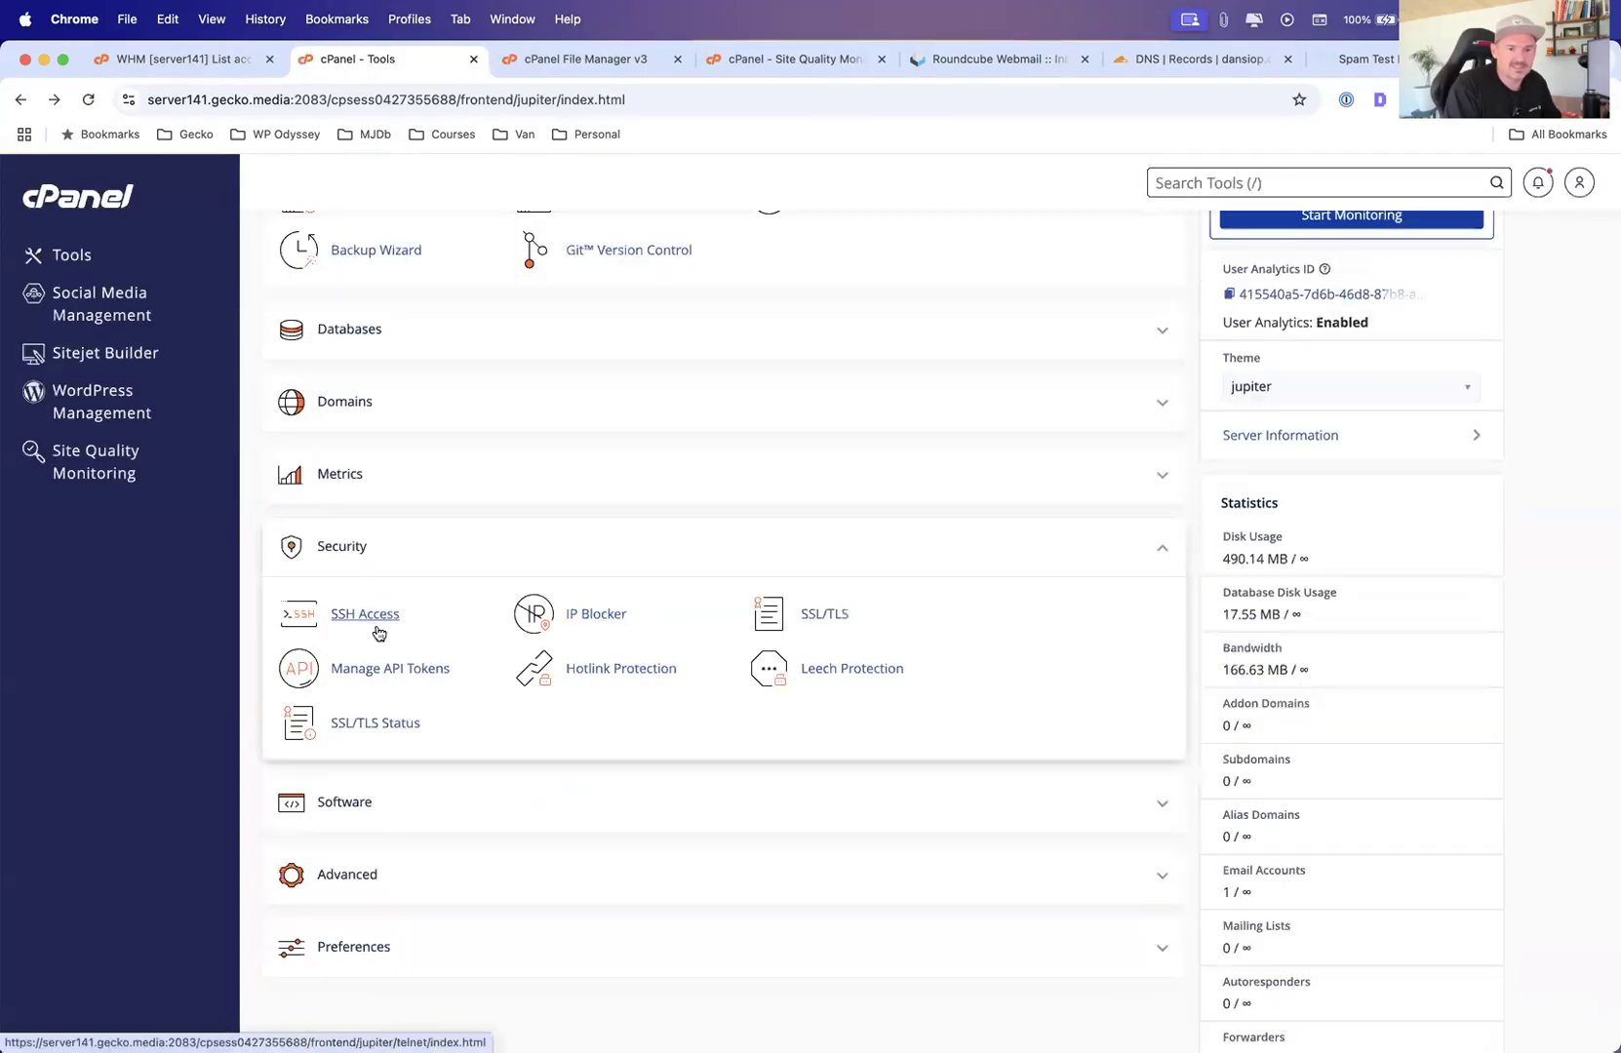
left_click(375, 716)
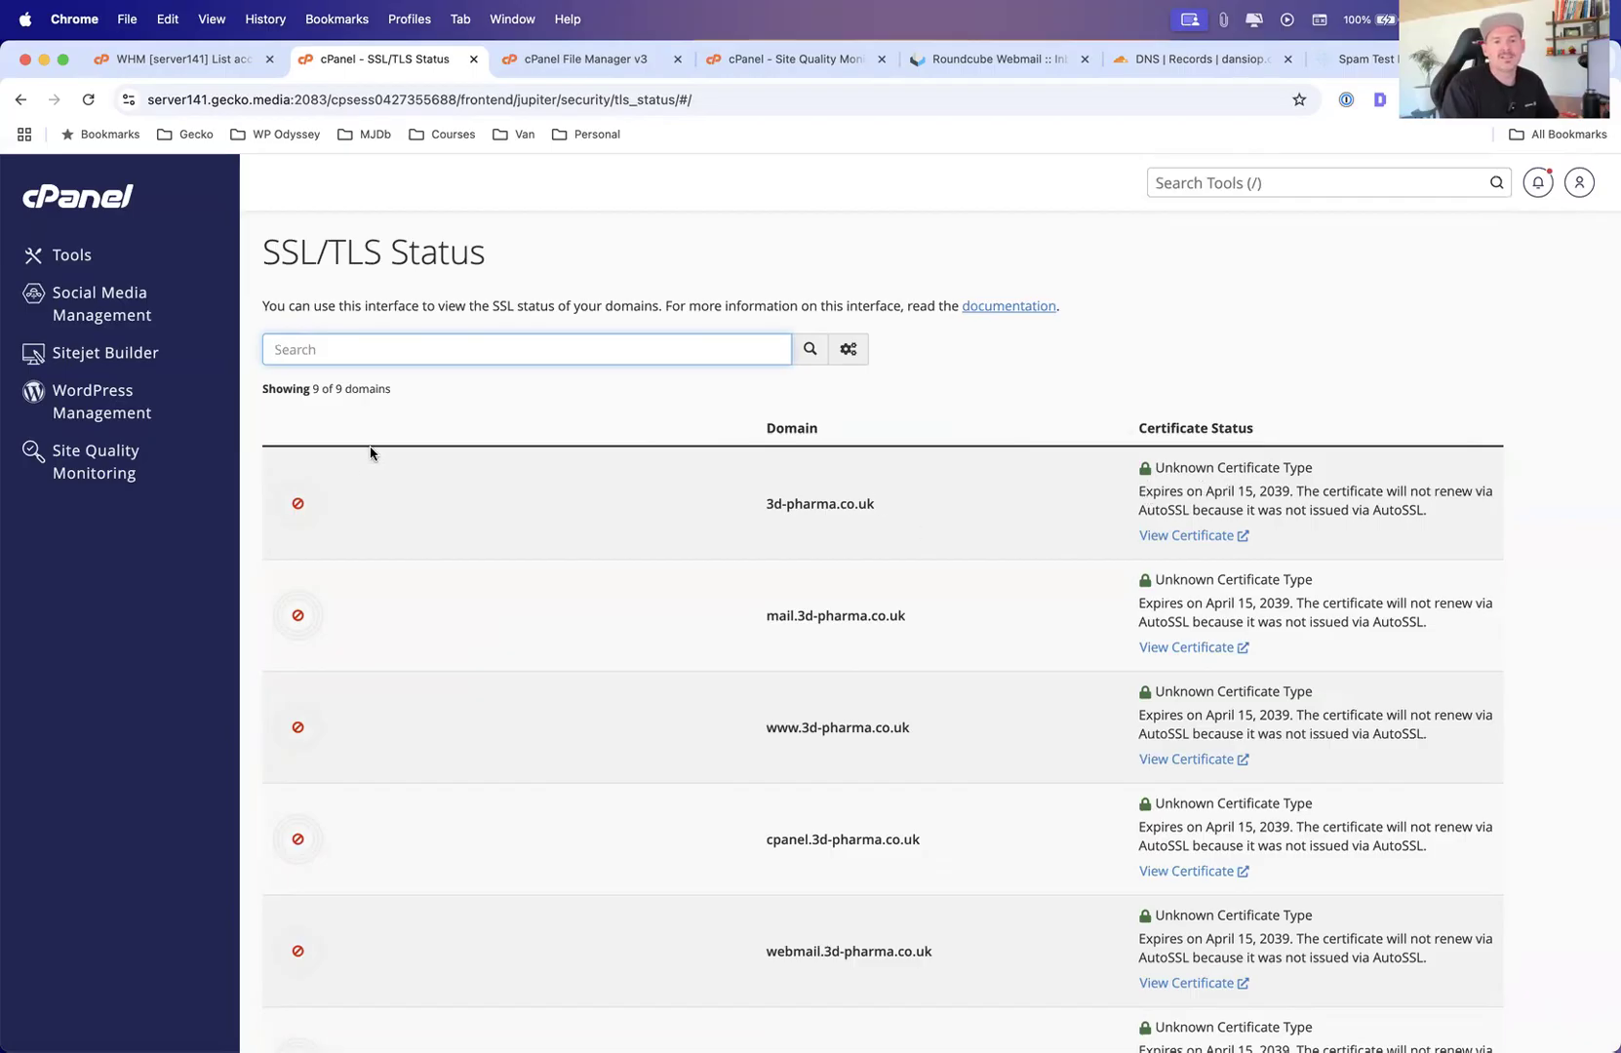
scroll(862, 503, "down", 5)
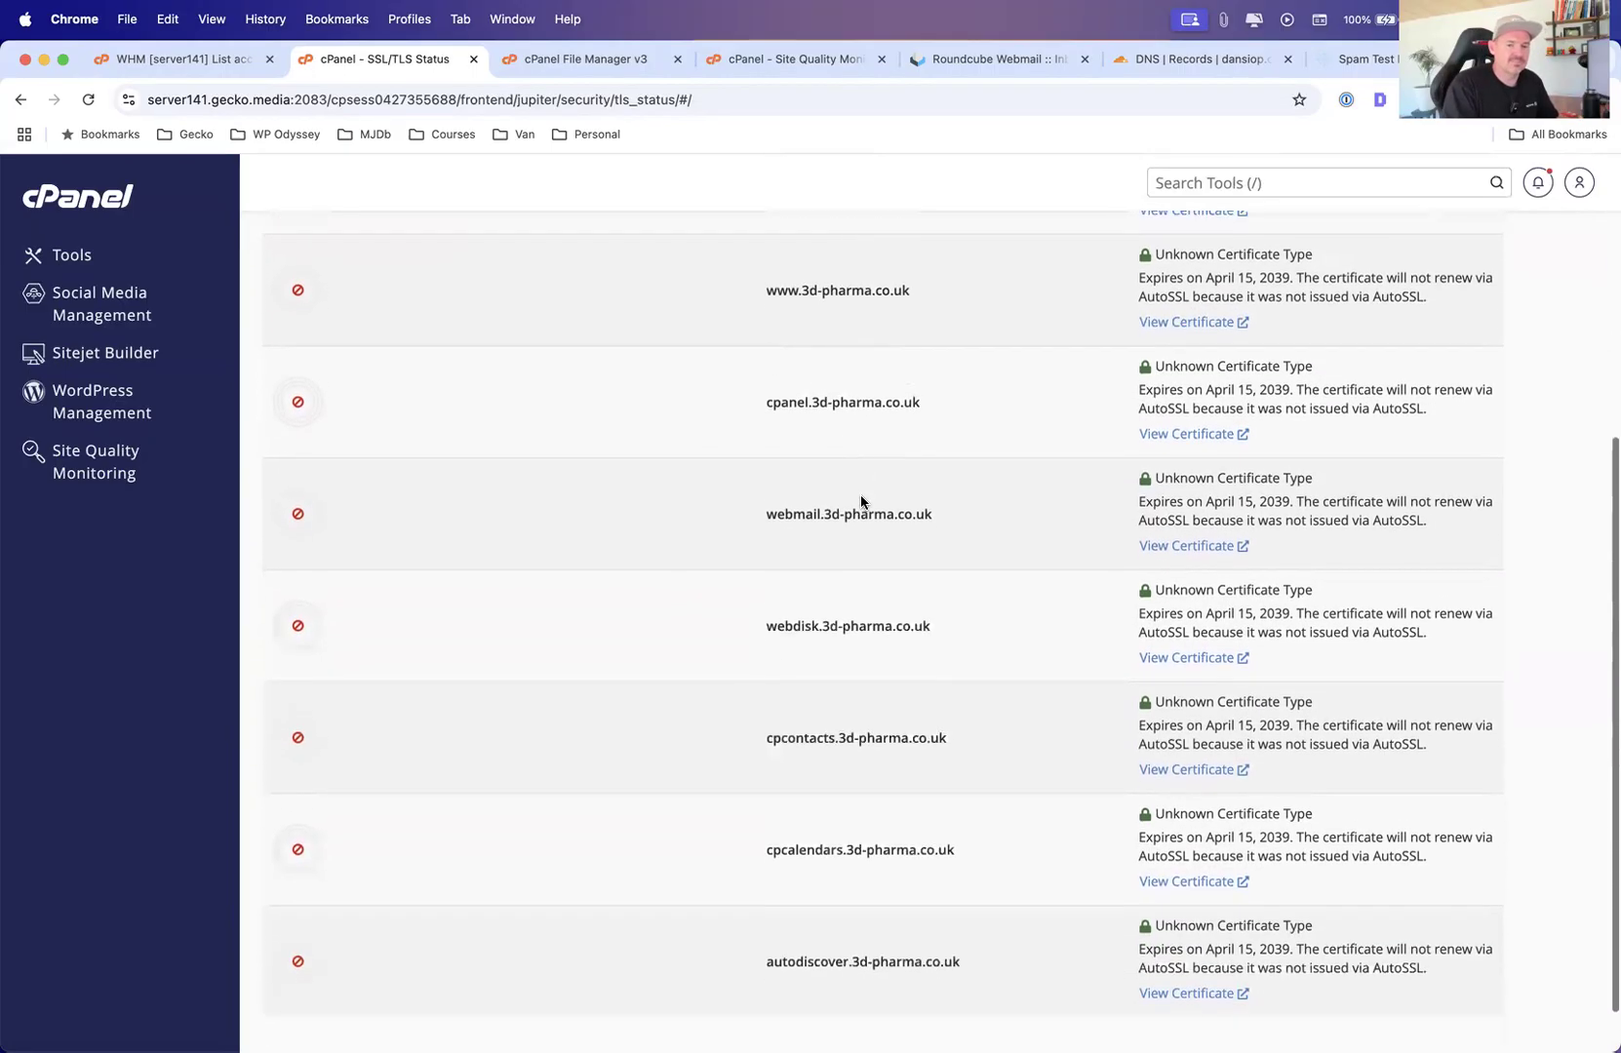
scroll(860, 503, "up", 6)
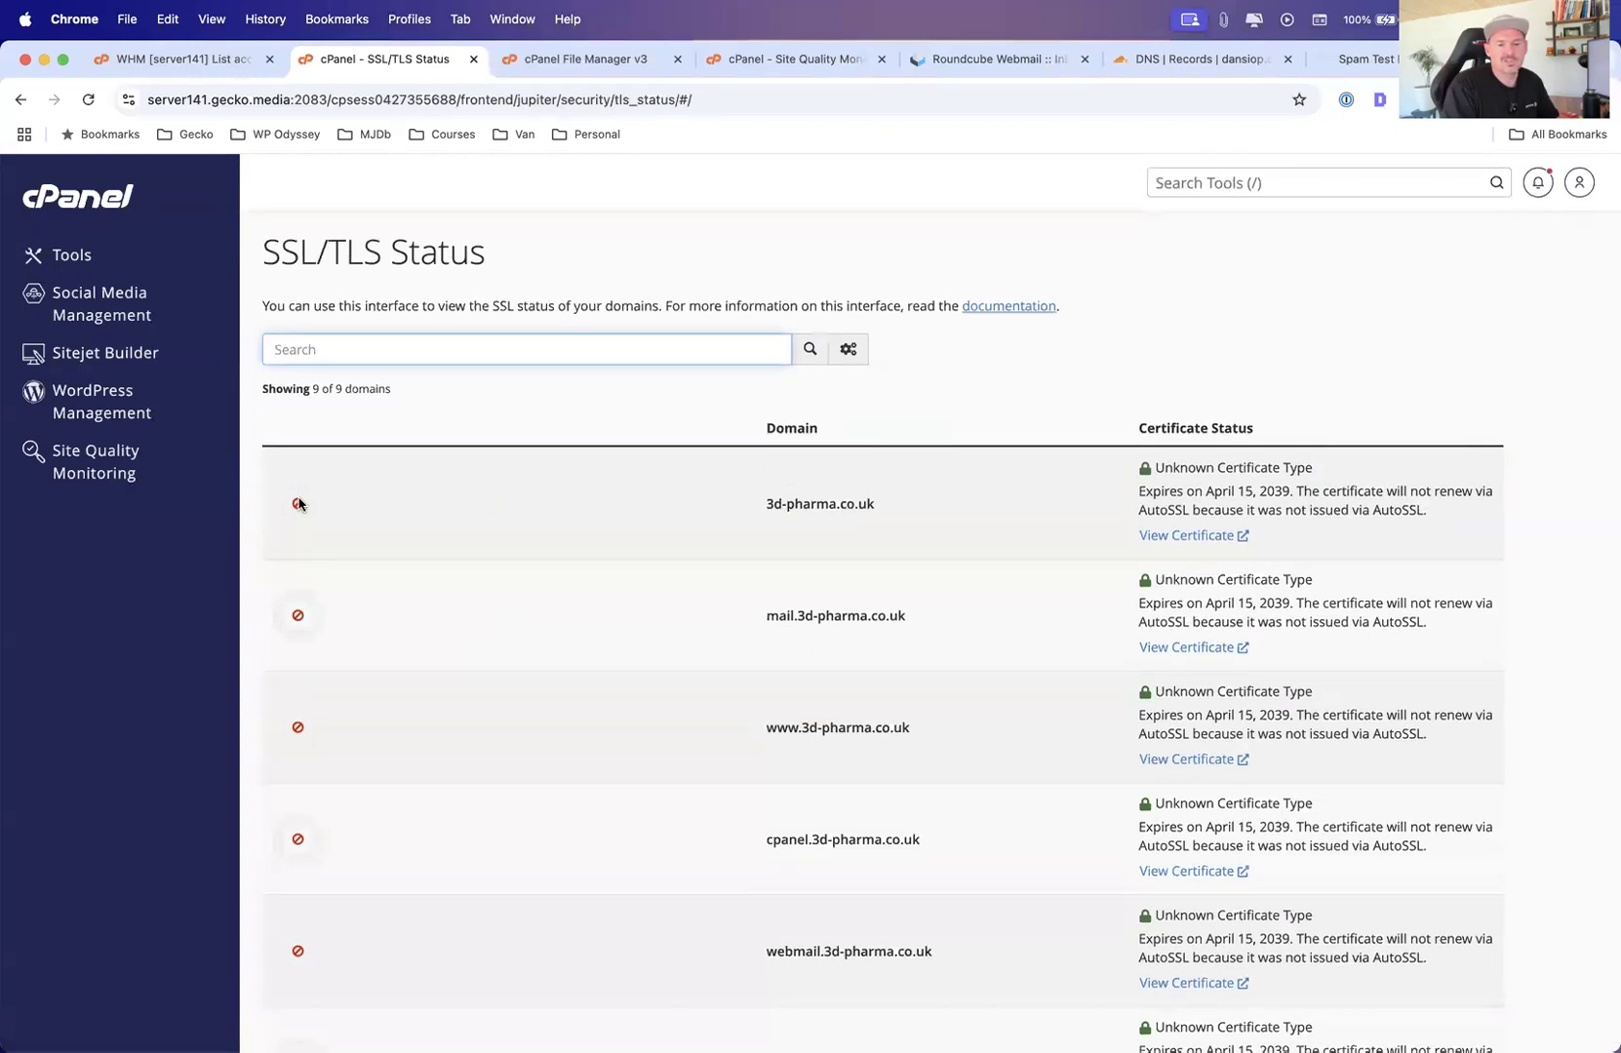
mouse_move(299, 515)
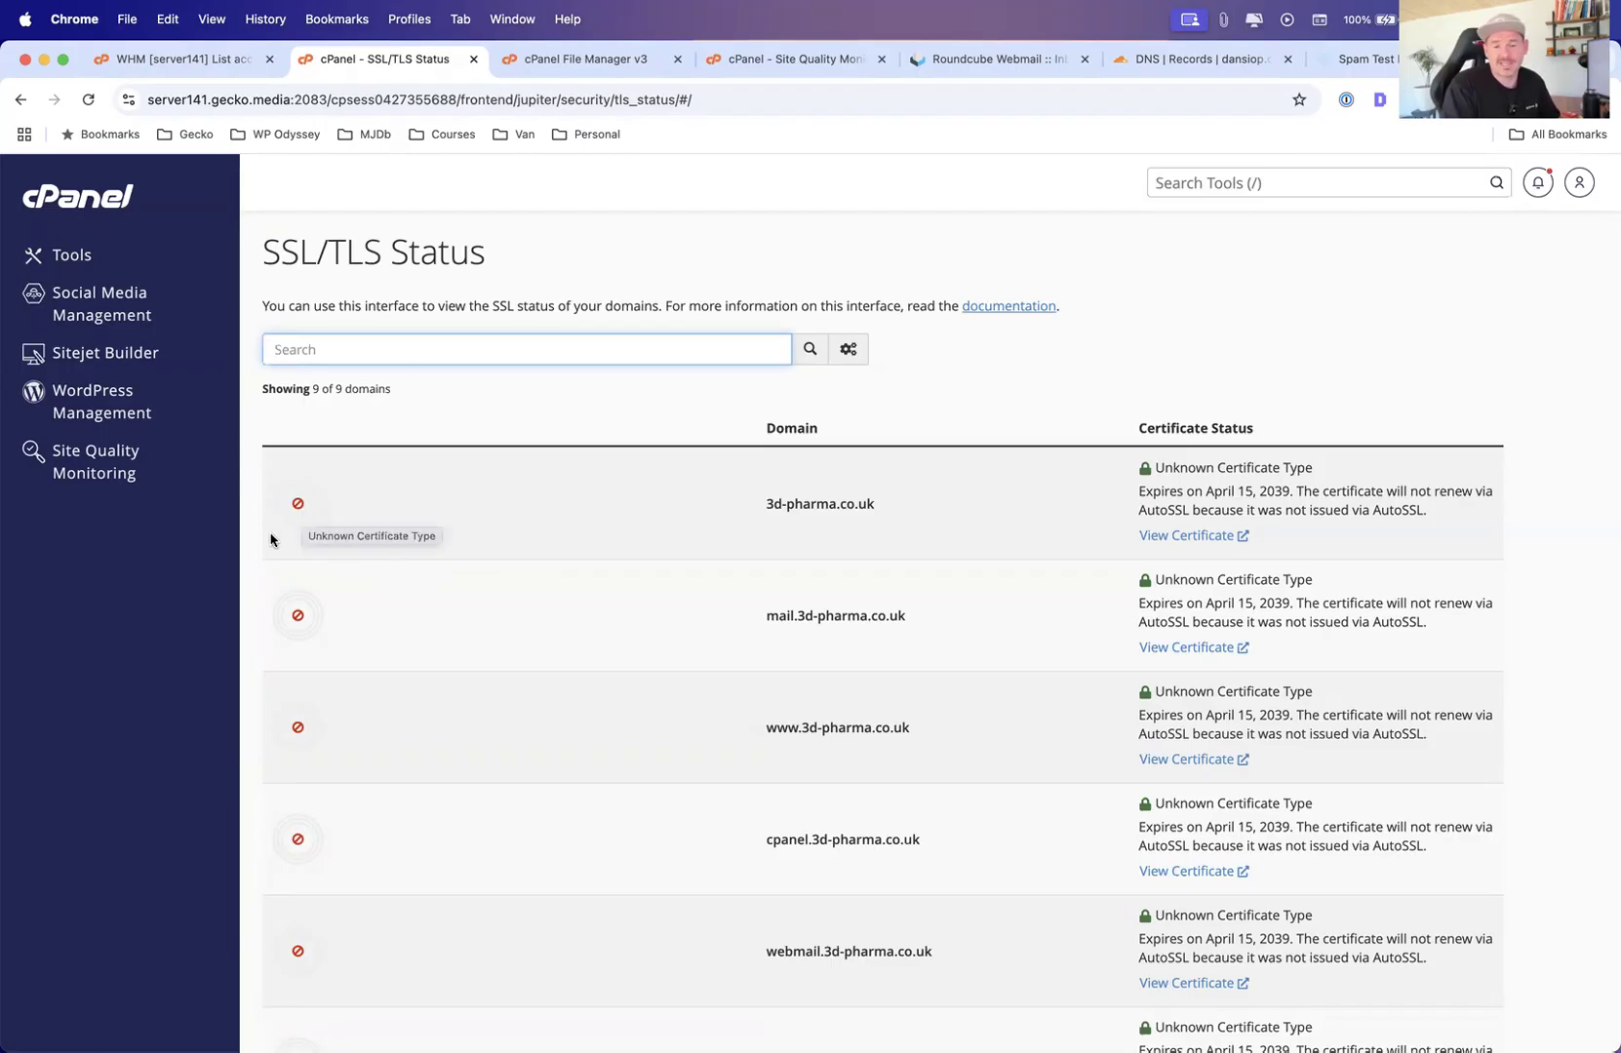
Open the certificate for 3d-pharma.co.uk and review the installed SSL website details
left_click(1186, 536)
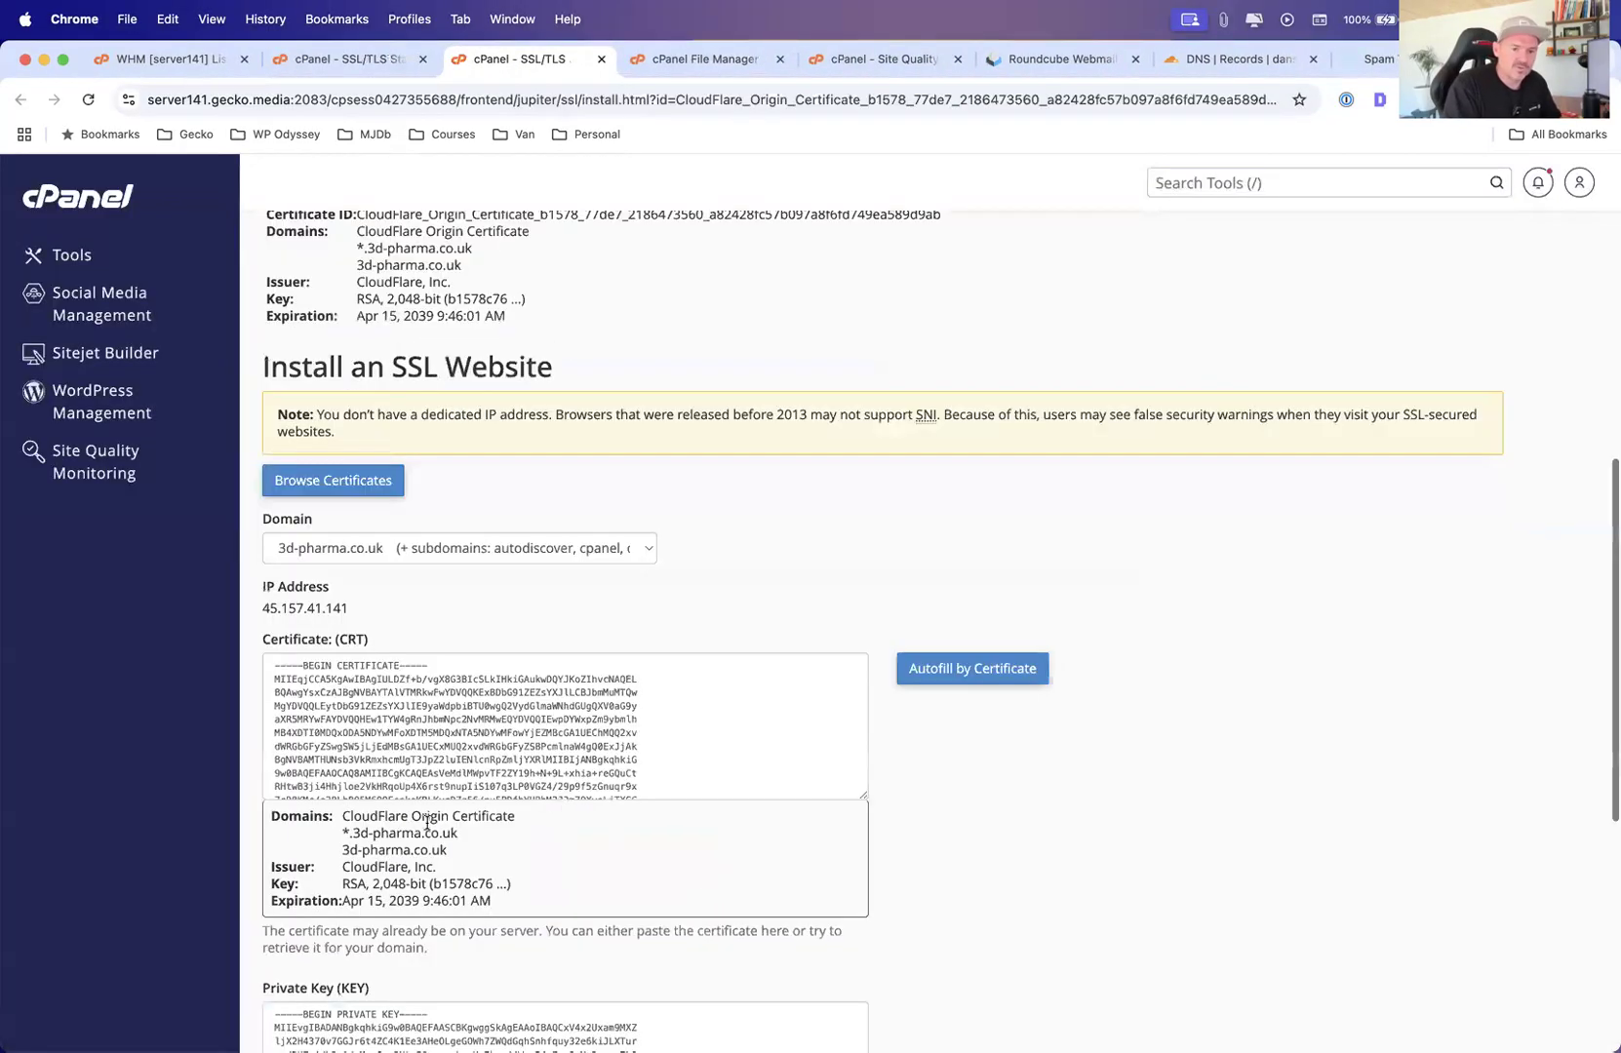
scroll(492, 613, "up", 7)
scroll(529, 715, "down", 3)
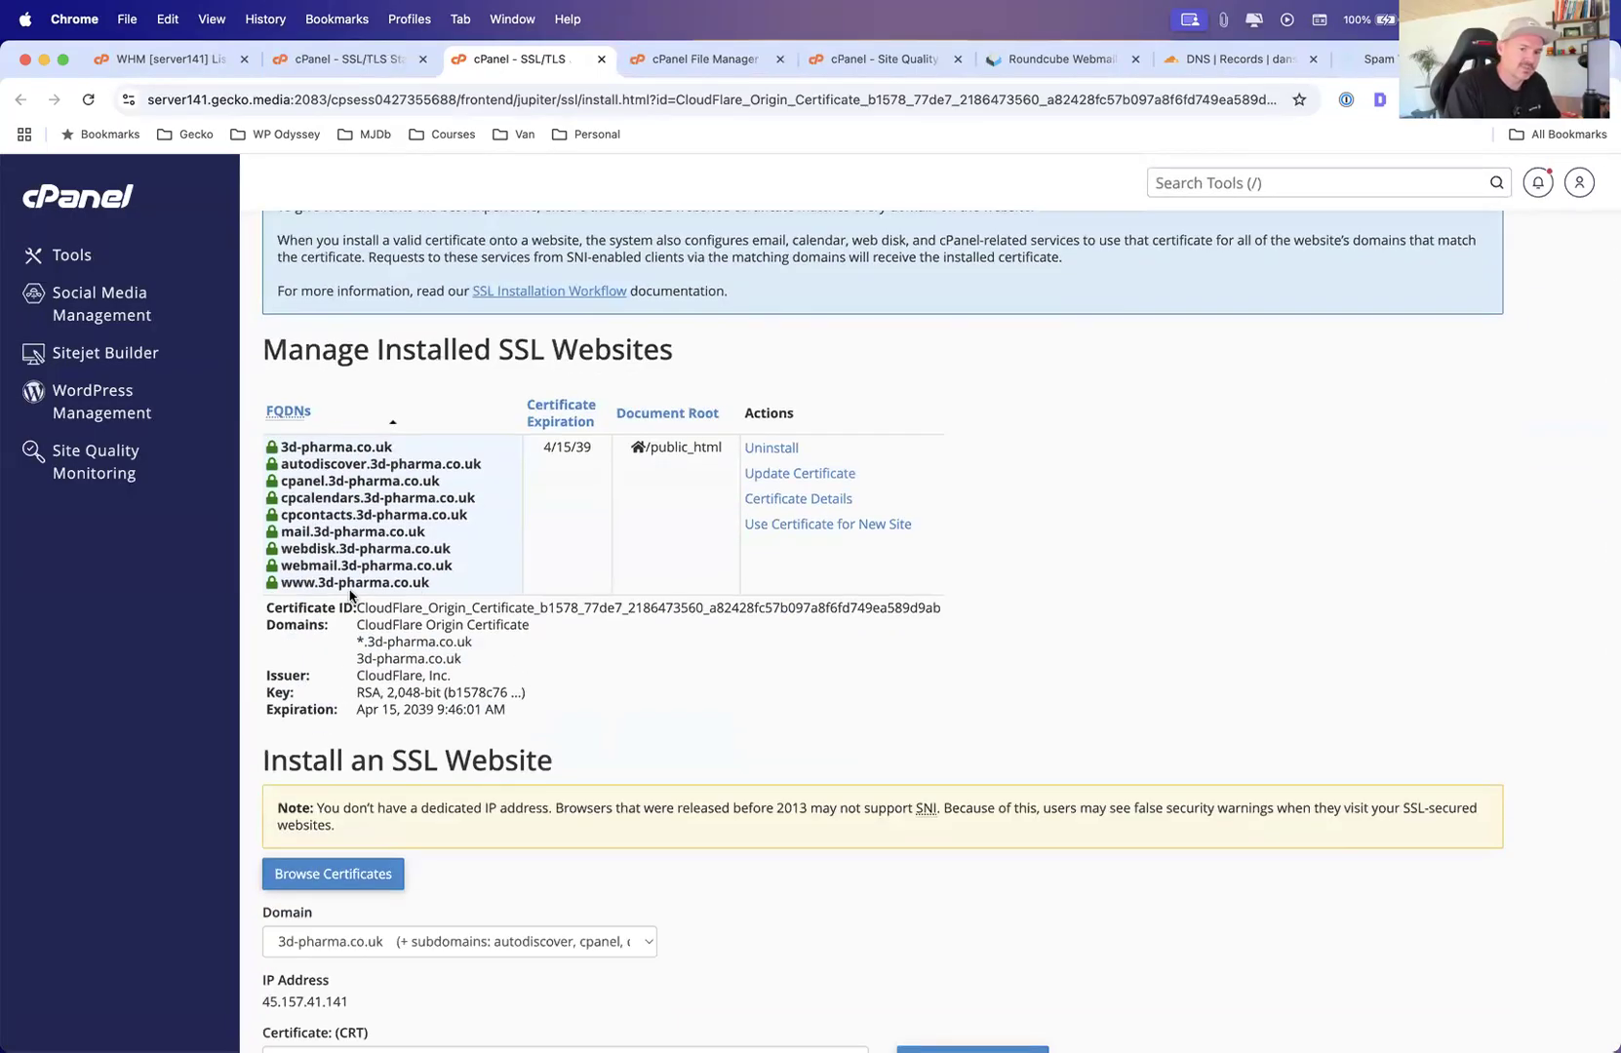
scroll(527, 649, "down", 2)
scroll(520, 689, "down", 5)
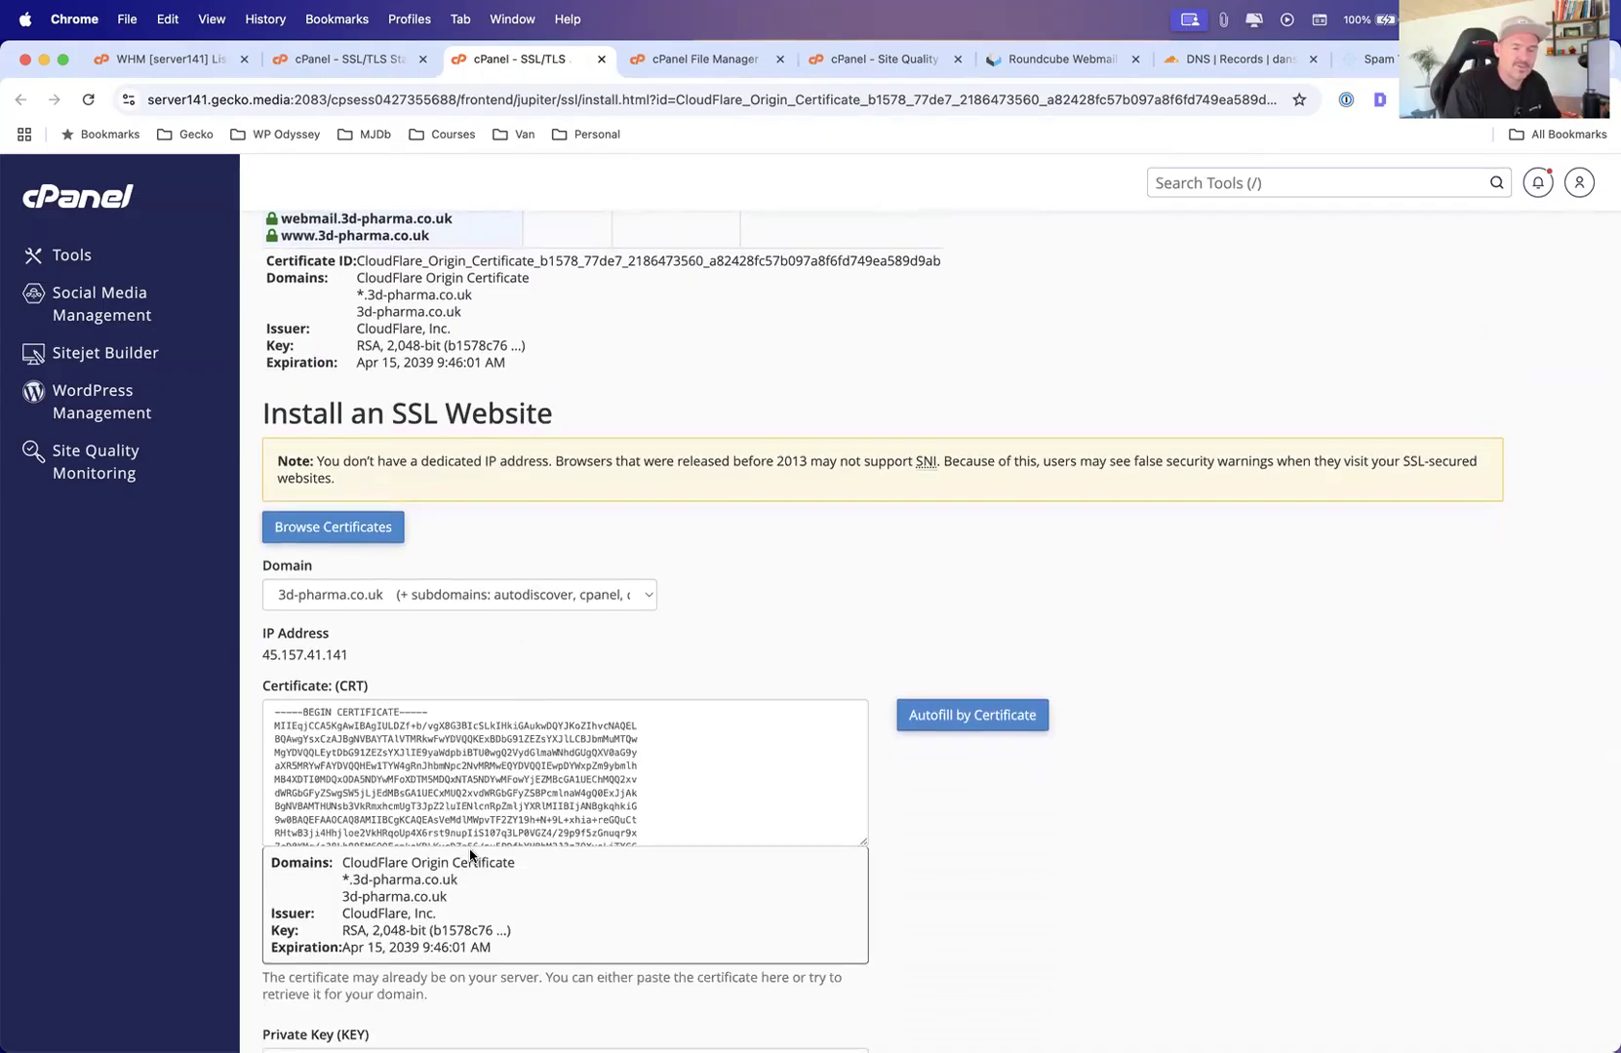
scroll(487, 538, "up", 10)
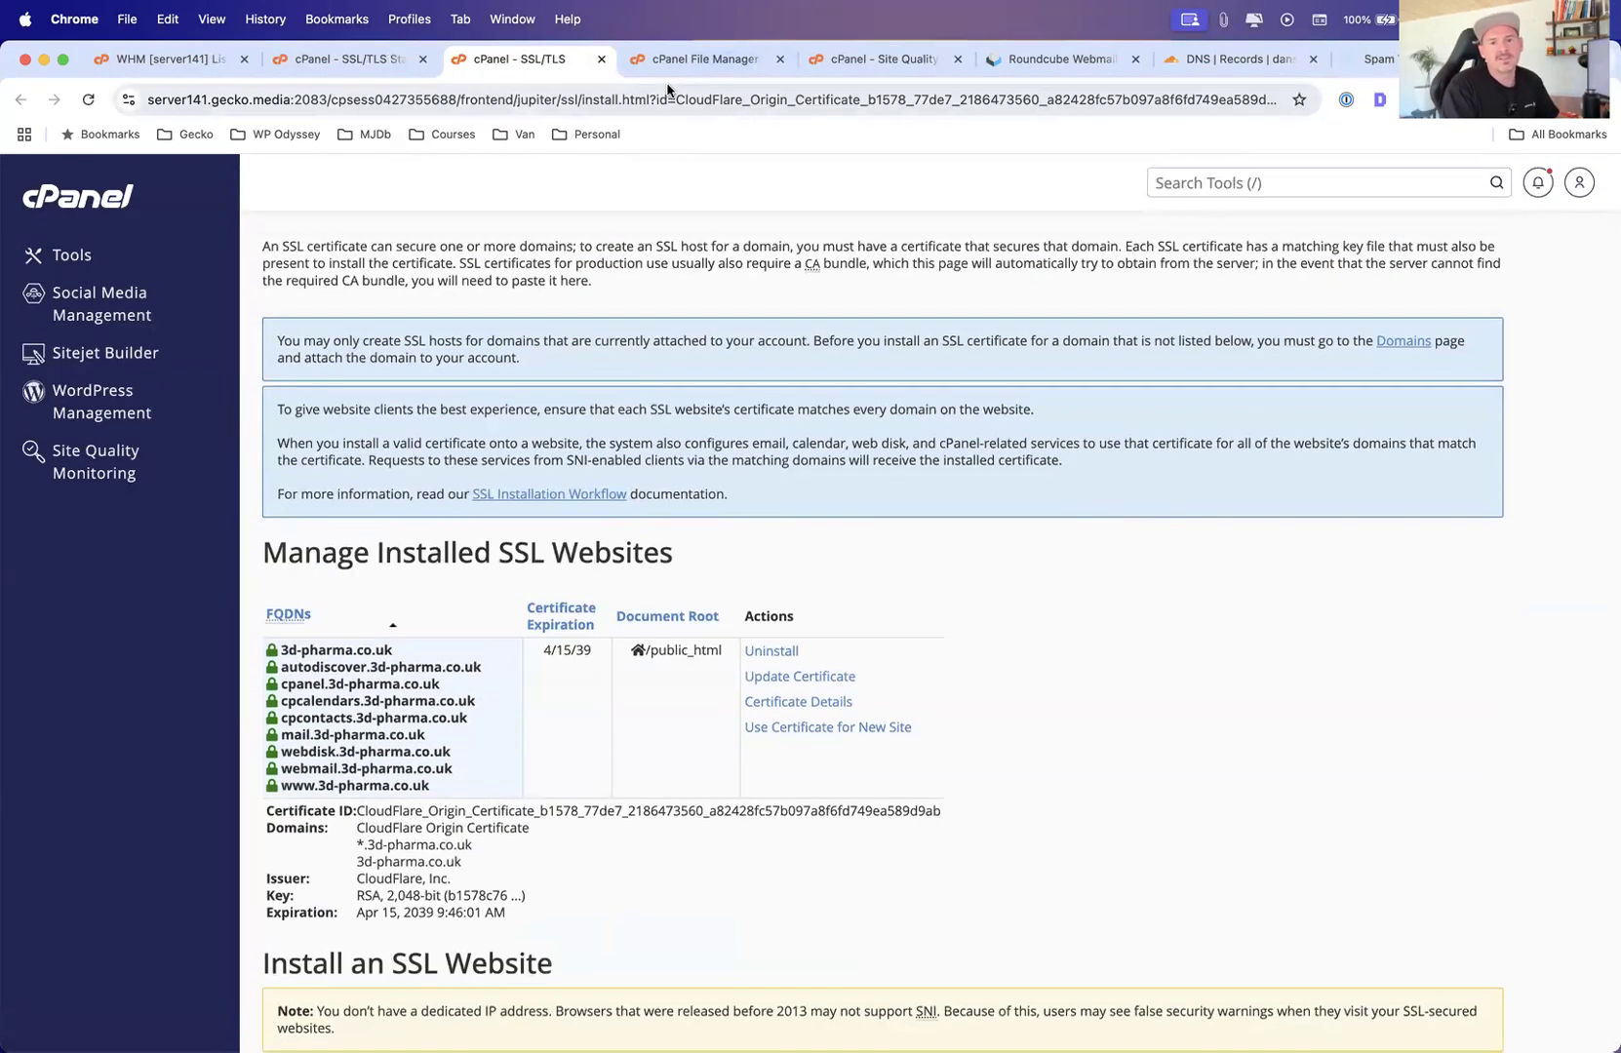
In the Cloudflare tab, create an Origin Server certificate for dansiop.com with RSA (2048) and 15 years validity
left_click(1185, 60)
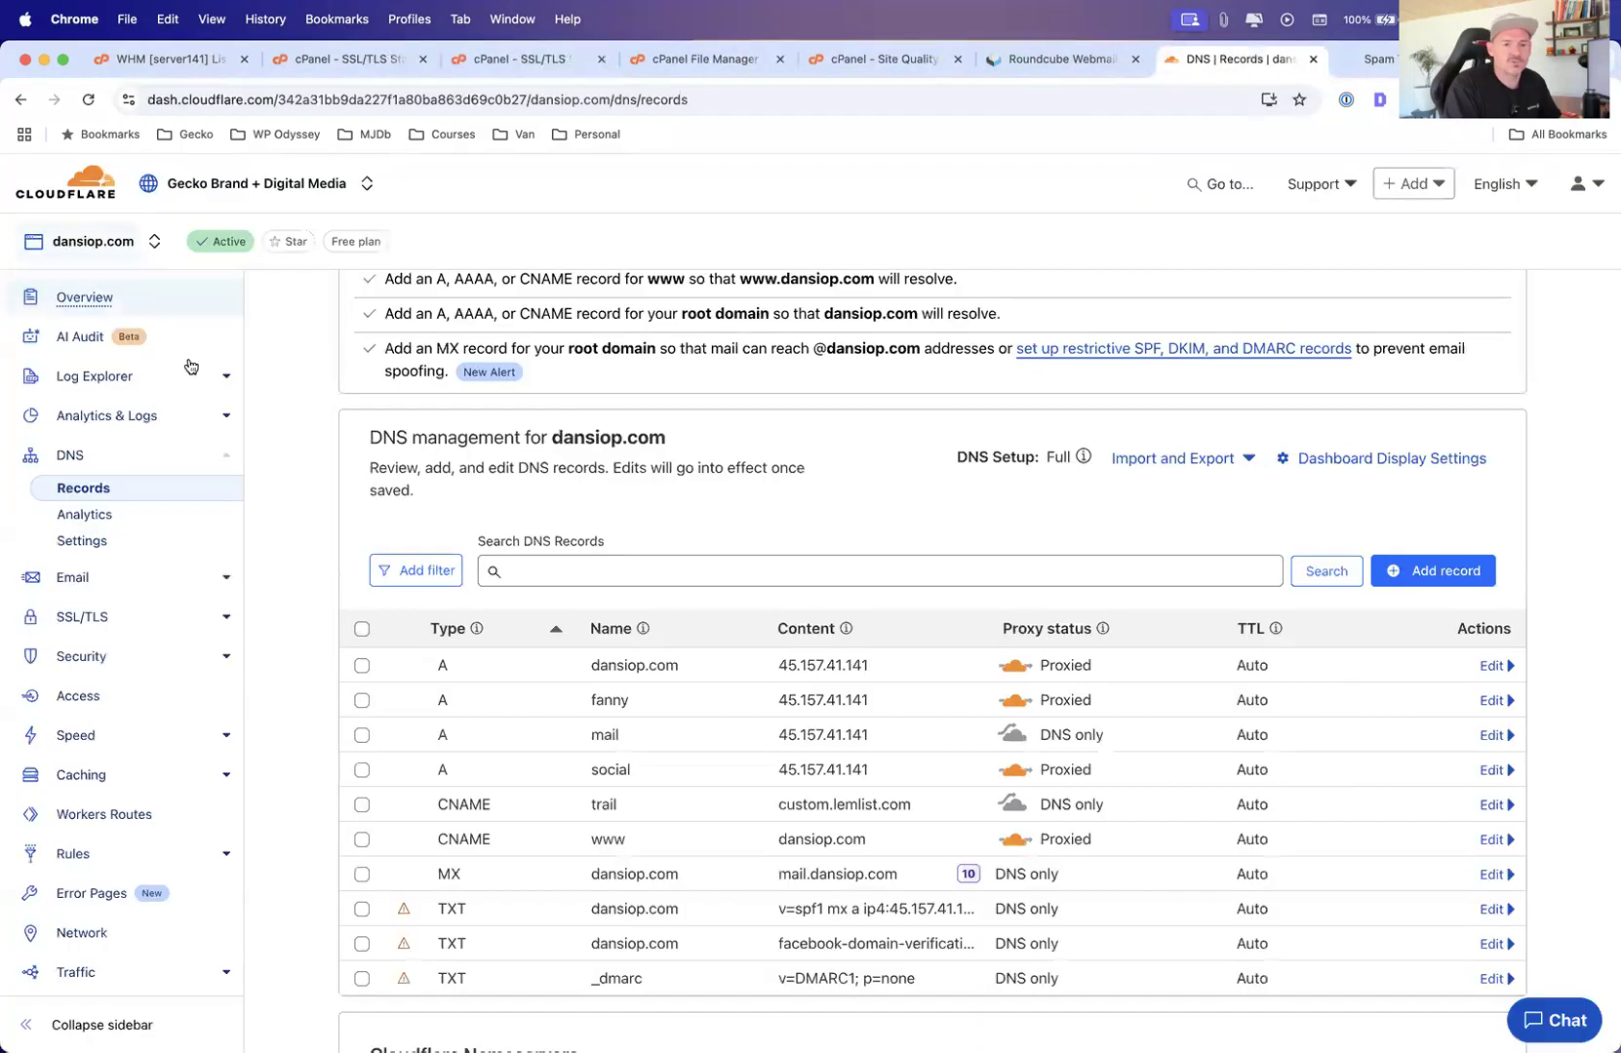
scroll(134, 578, "up", 3)
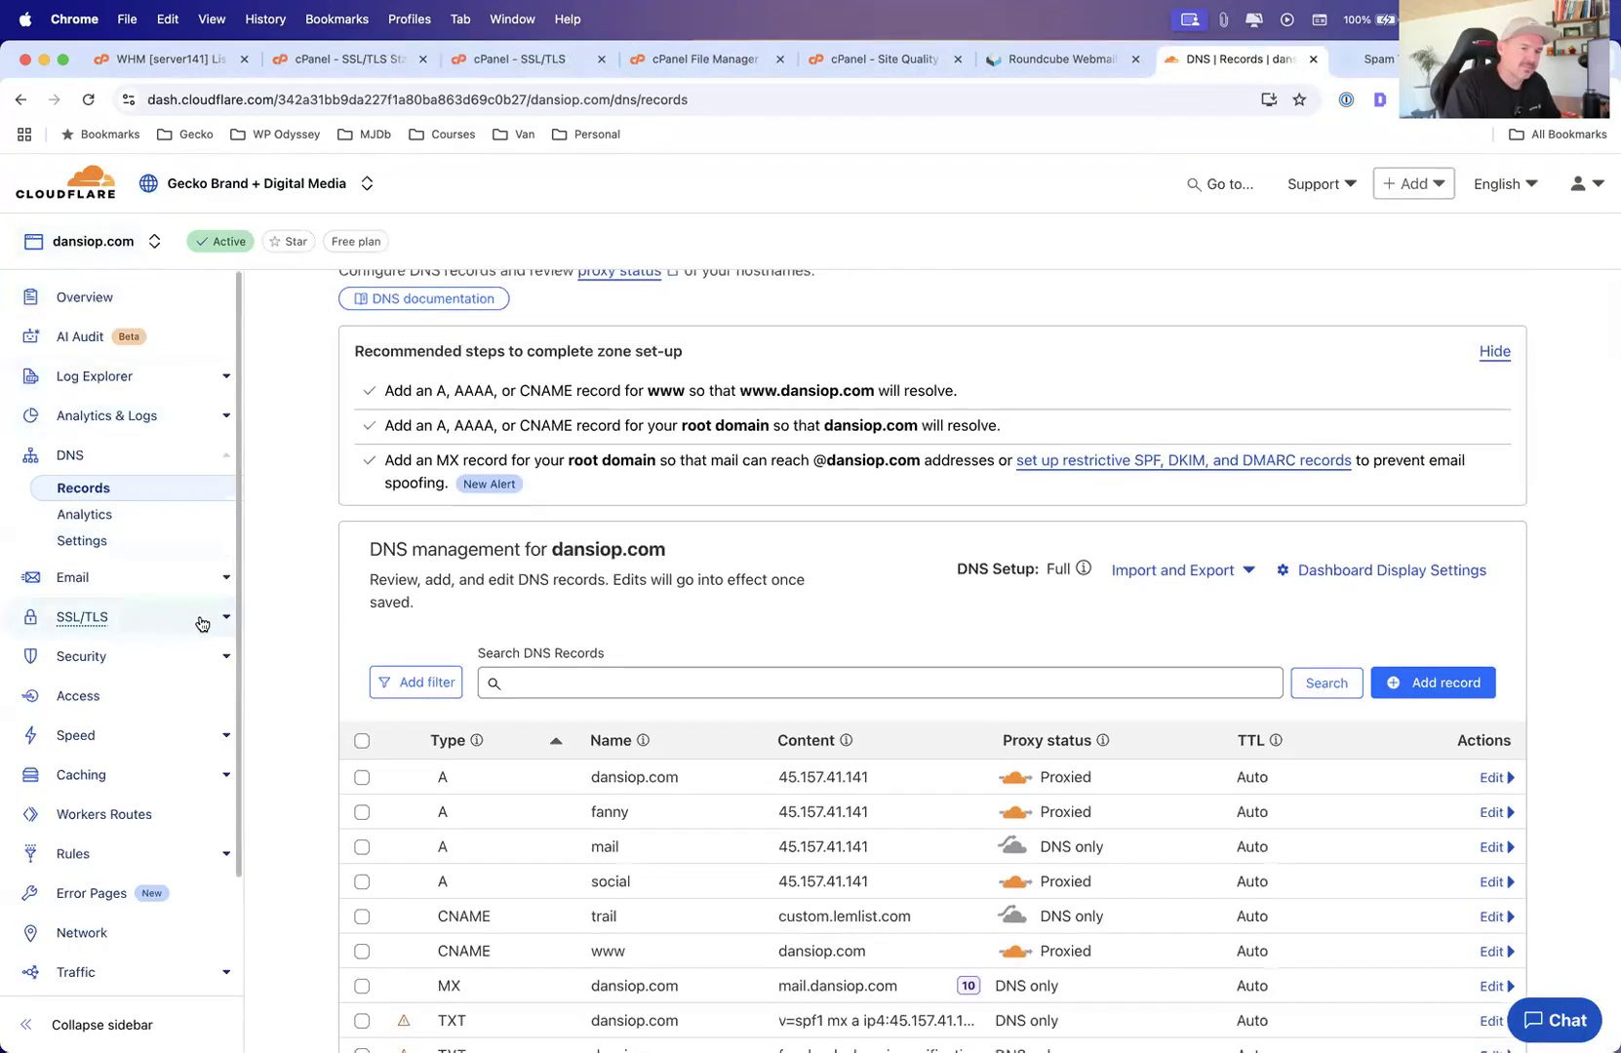
left_click(201, 626)
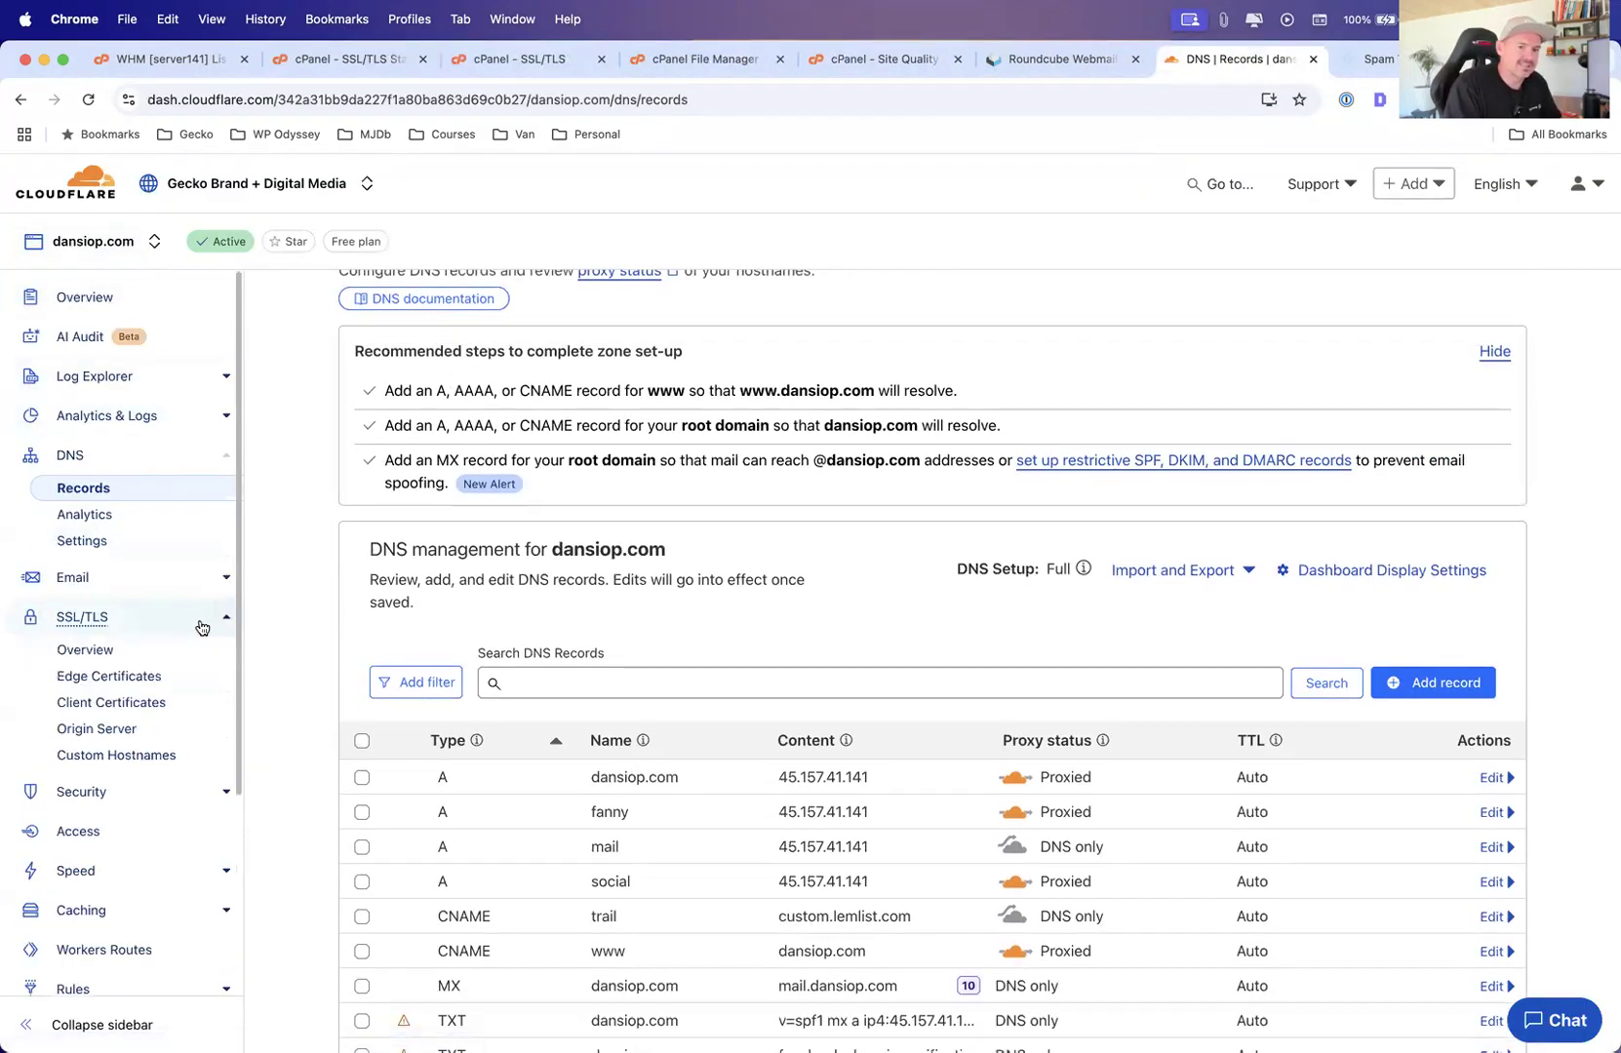
left_click(119, 729)
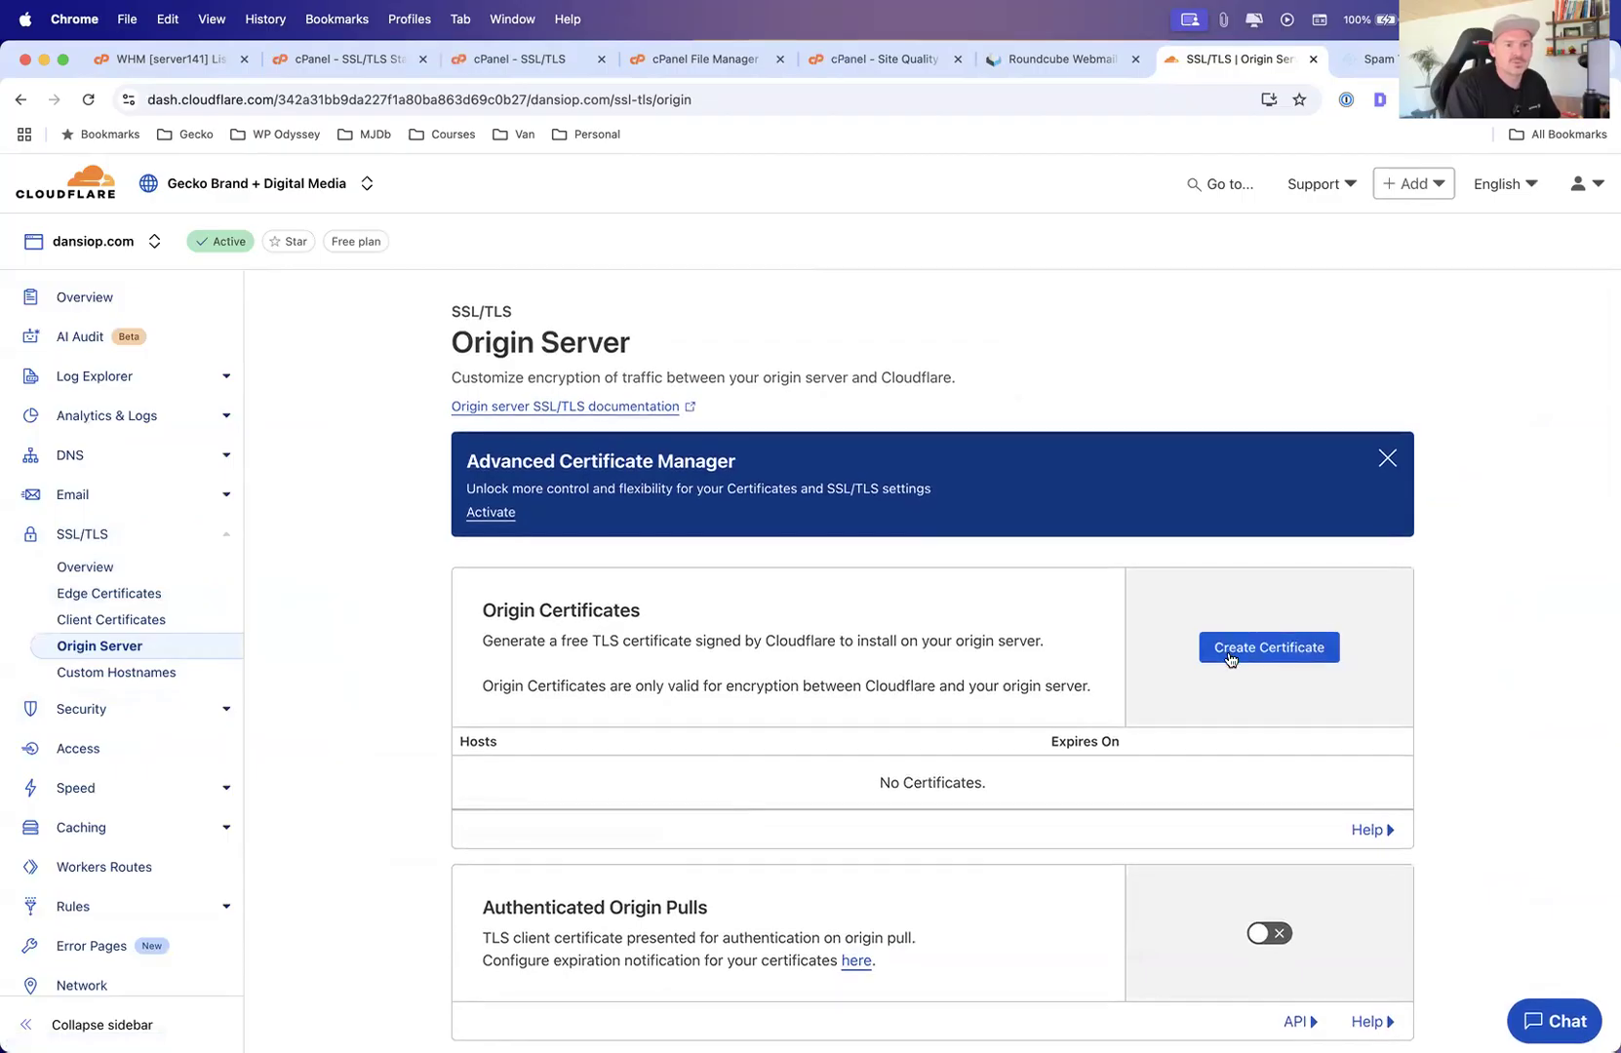
left_click(1281, 654)
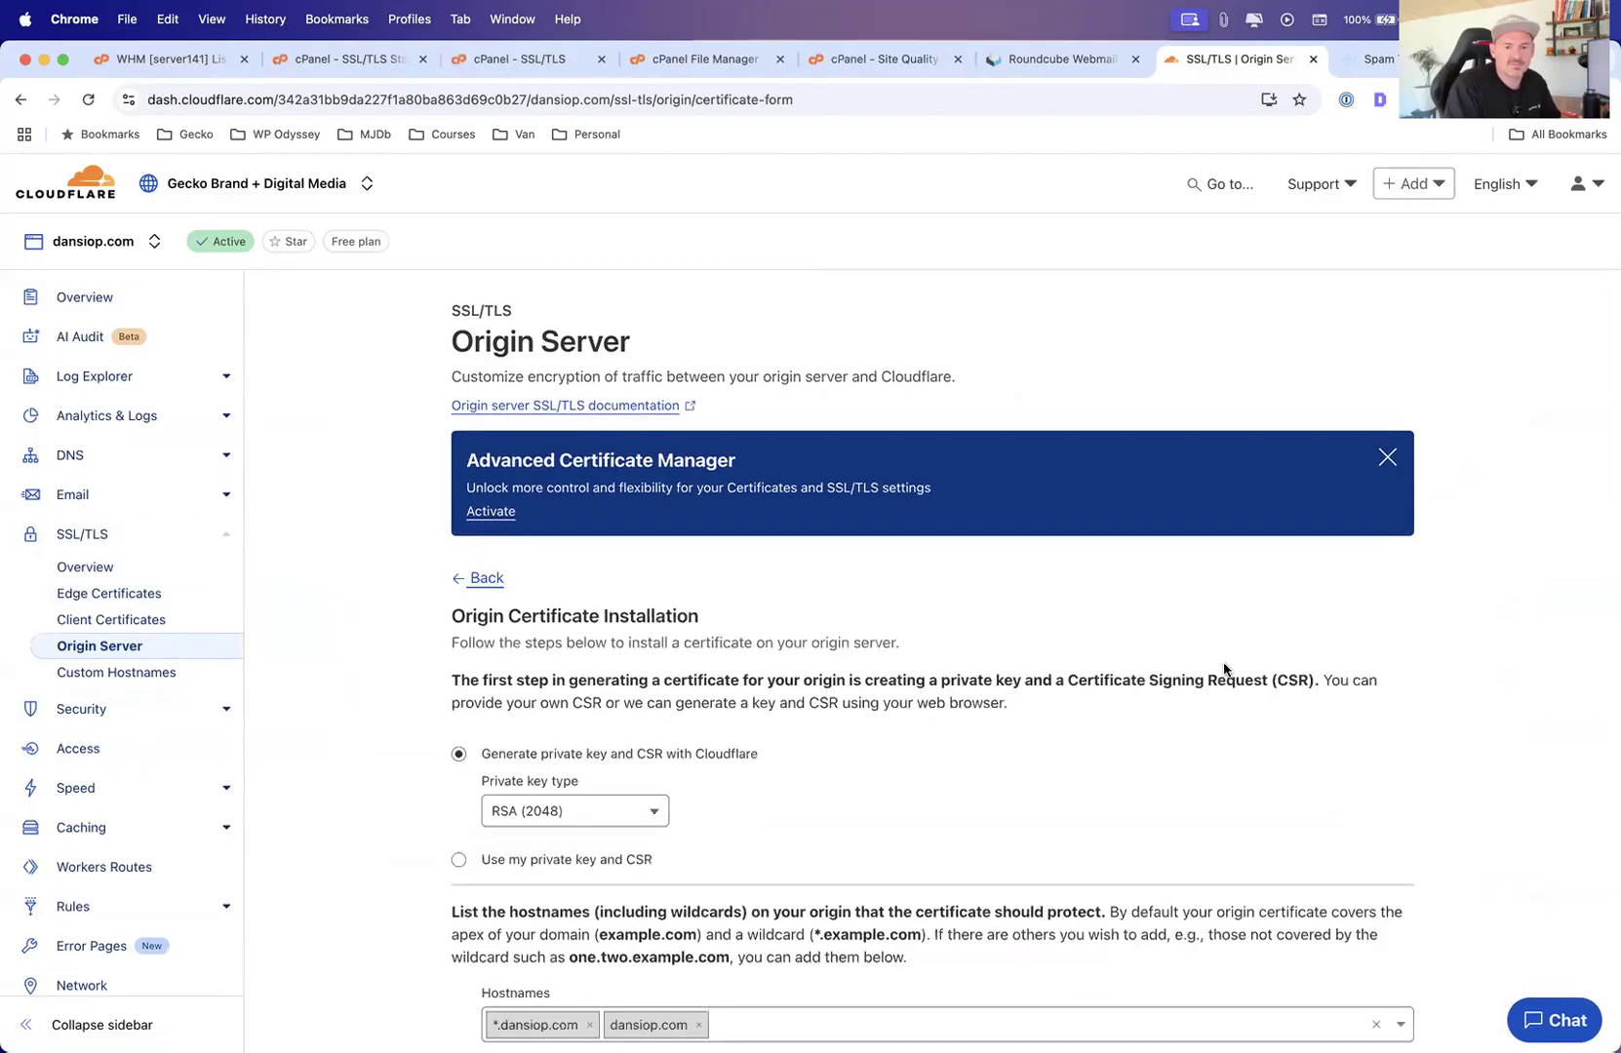
scroll(434, 741, "down", 3)
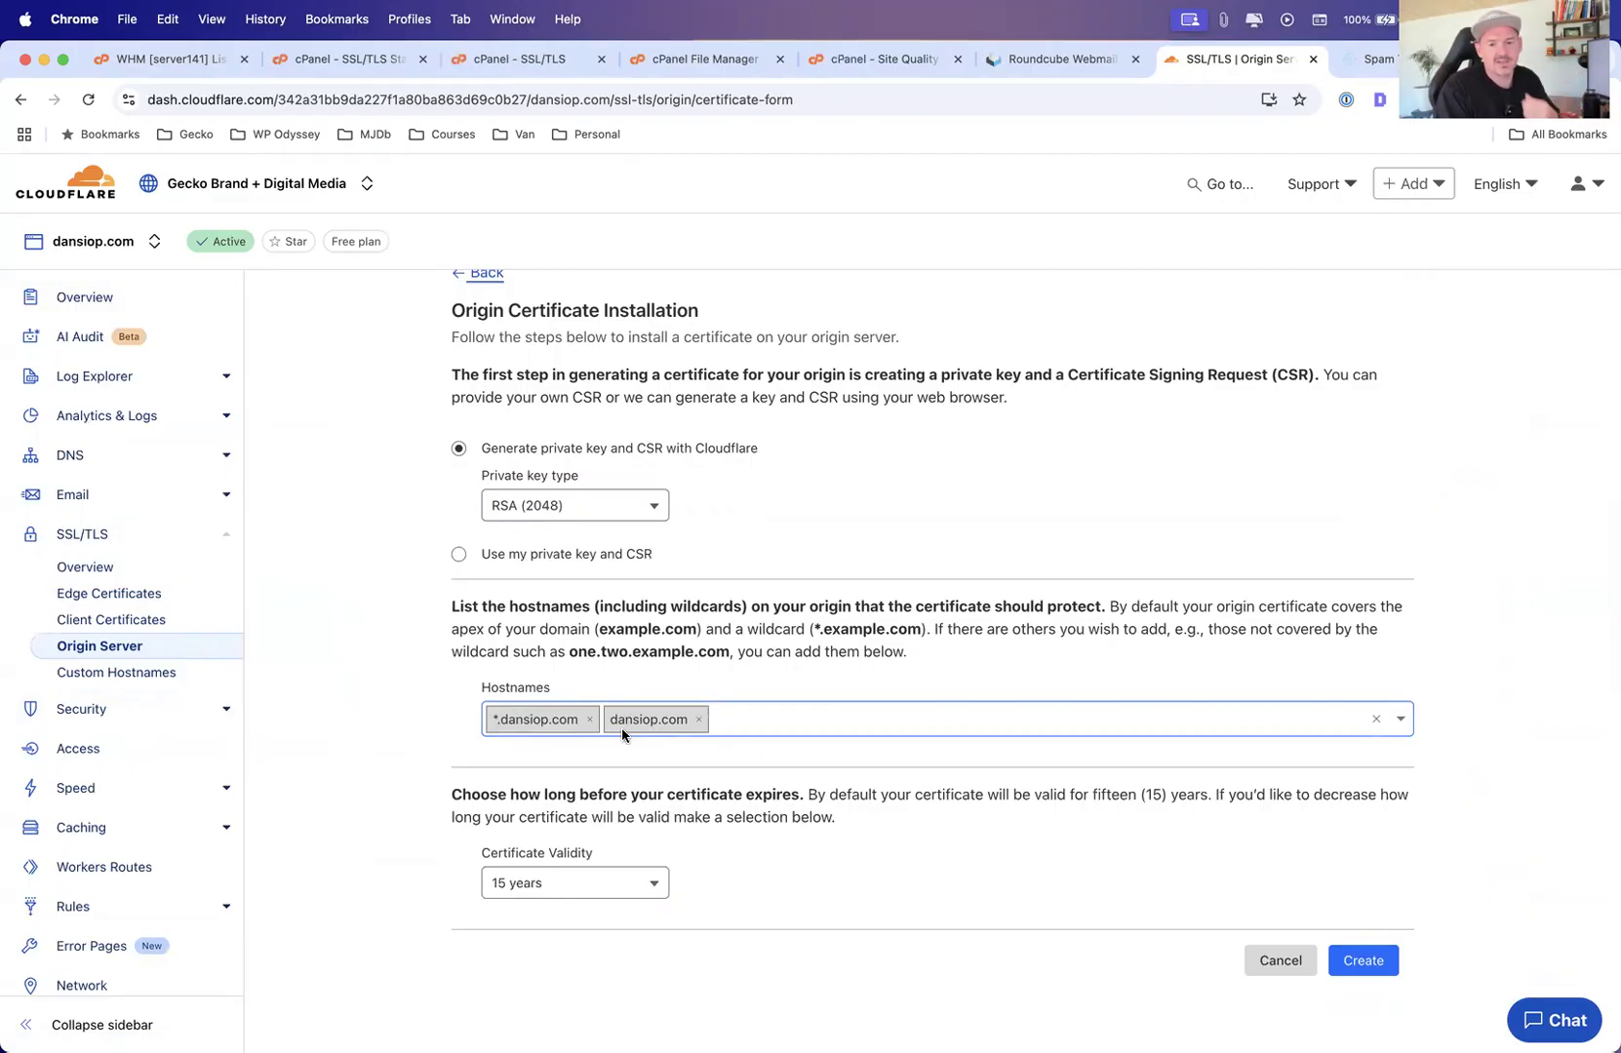
left_click(1363, 963)
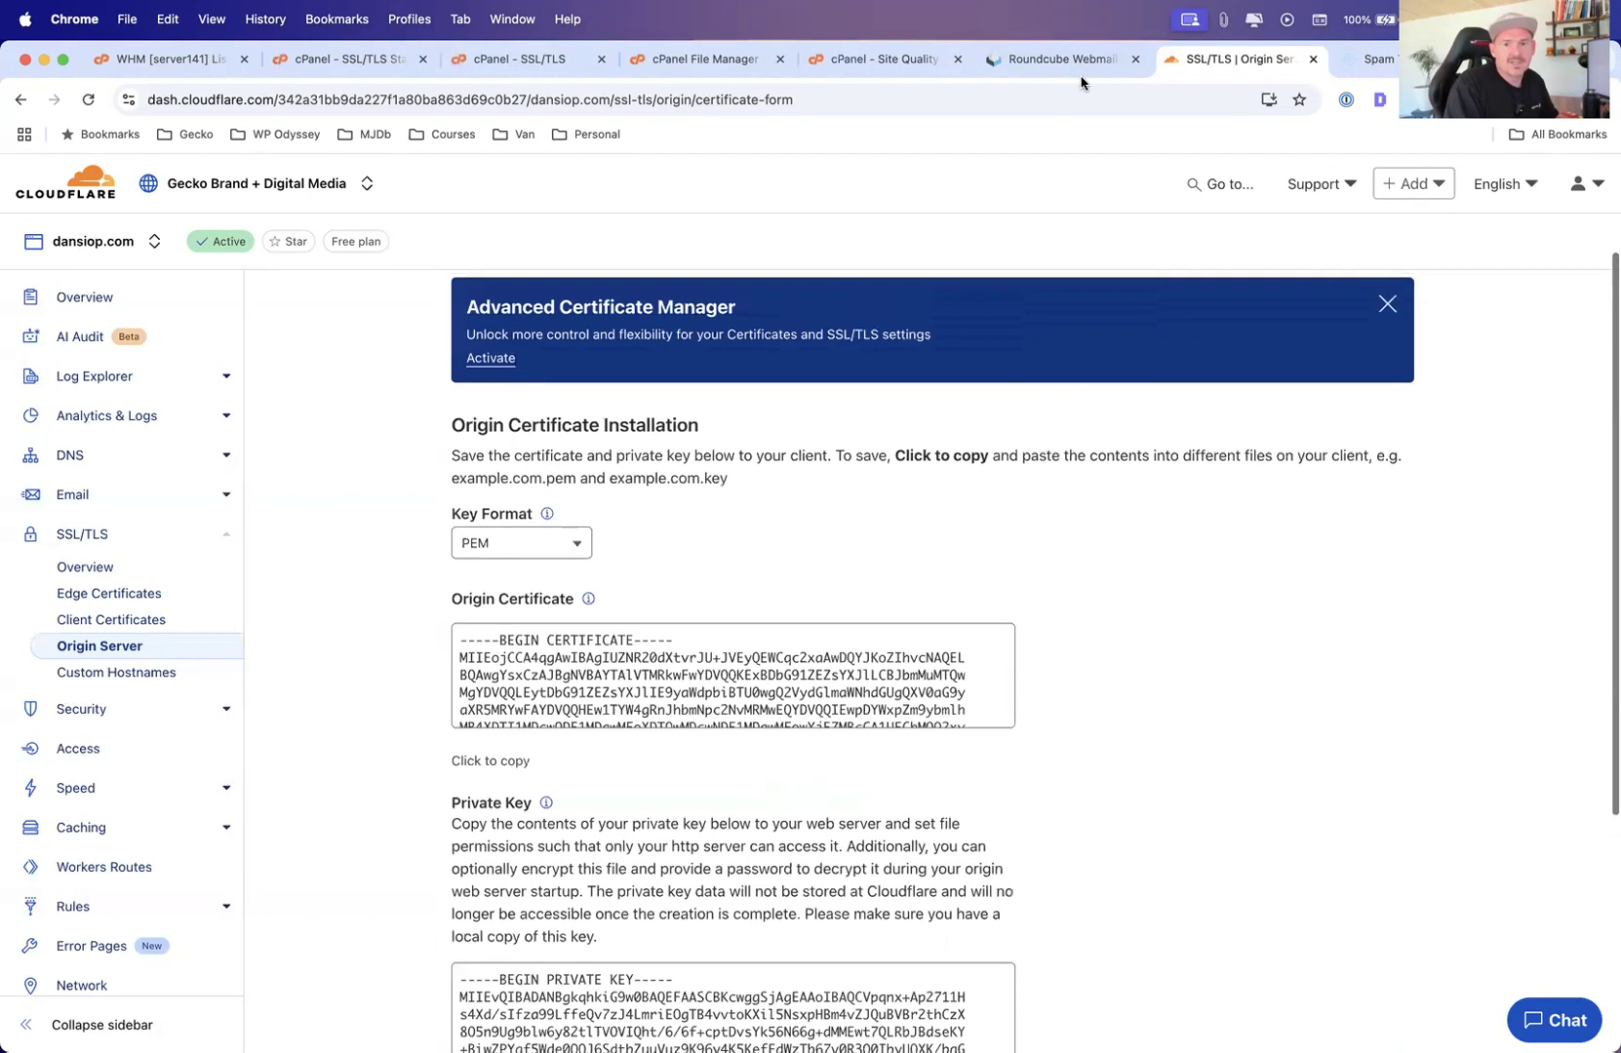
Close the Roundcube, Site Quality Monitoring and File Manager tabs
left_click(1058, 59)
left_click(875, 59)
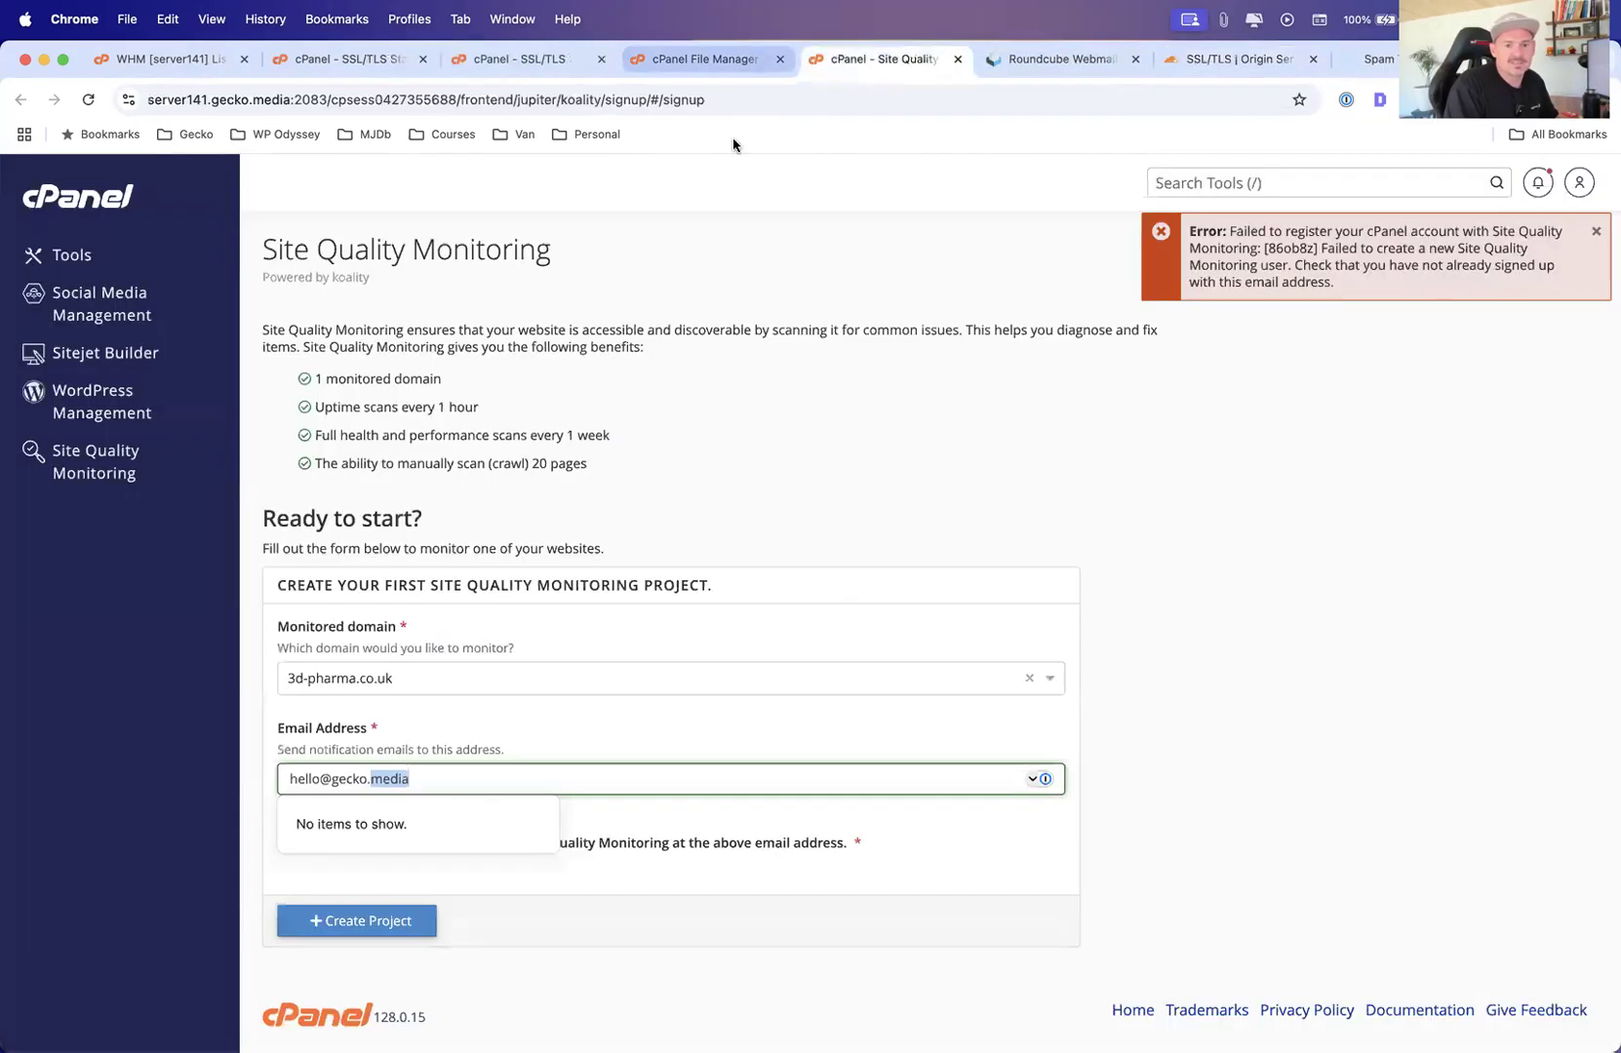
left_click(958, 59)
left_click(957, 60)
left_click(656, 67)
left_click(779, 60)
left_click(531, 59)
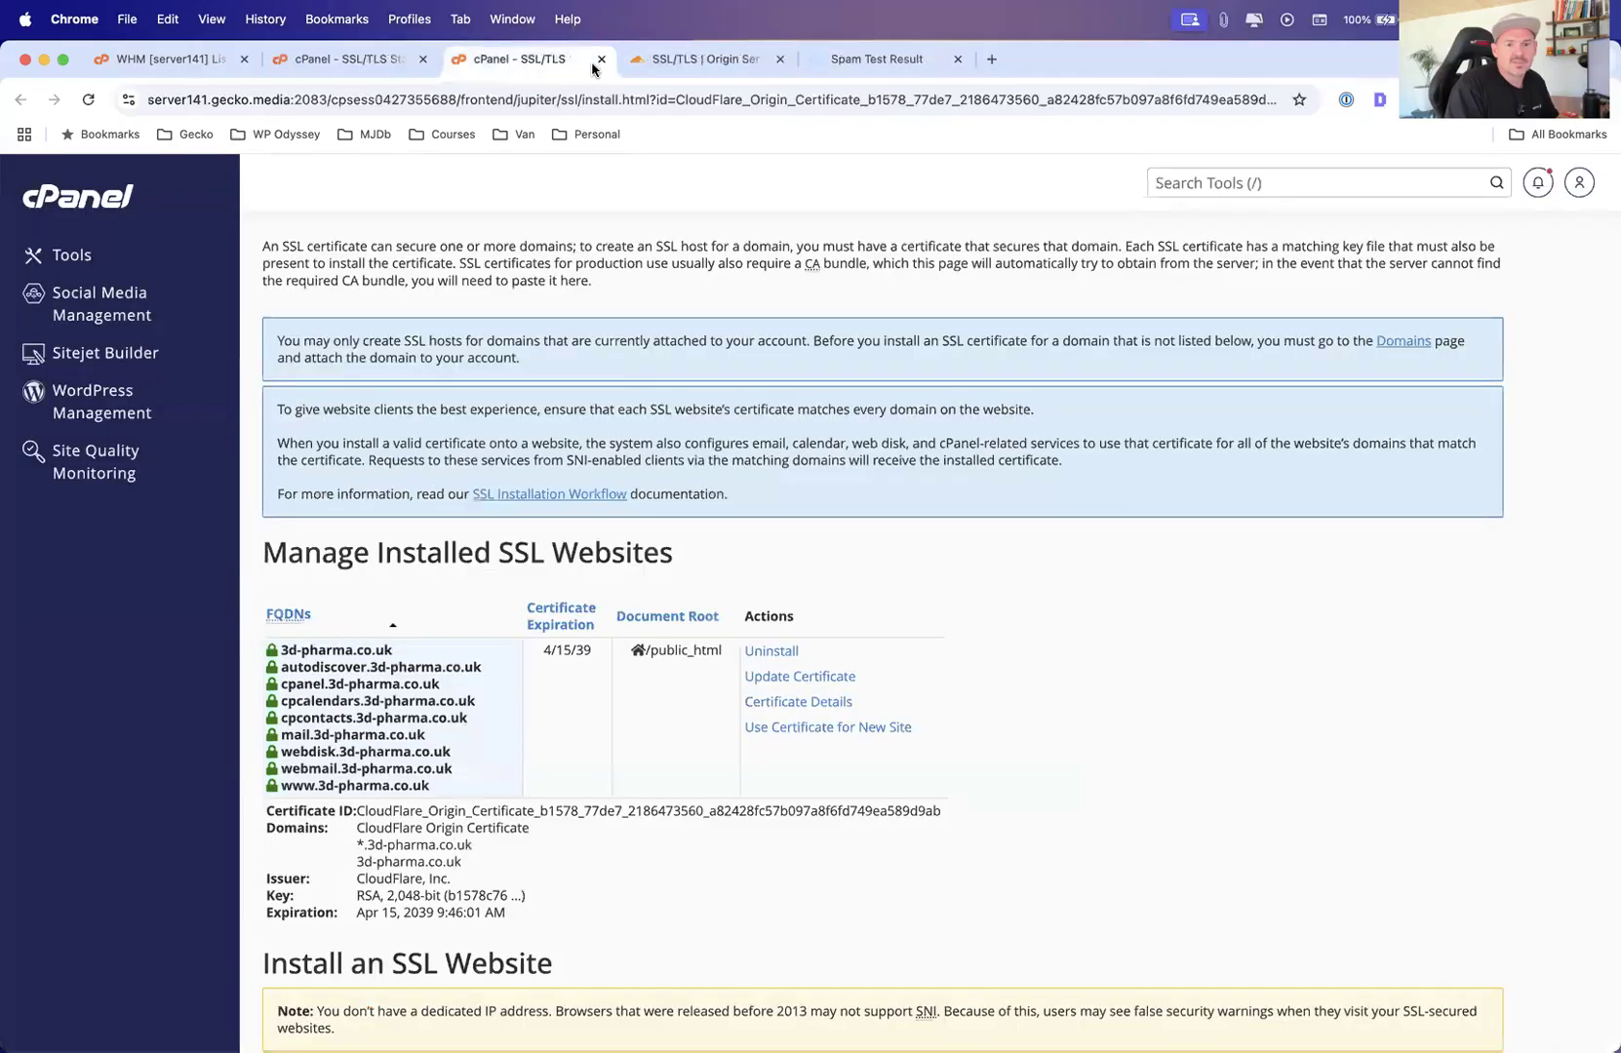
Open the Domain selector in the Install an SSL Website form
scroll(617, 660, "down", 4)
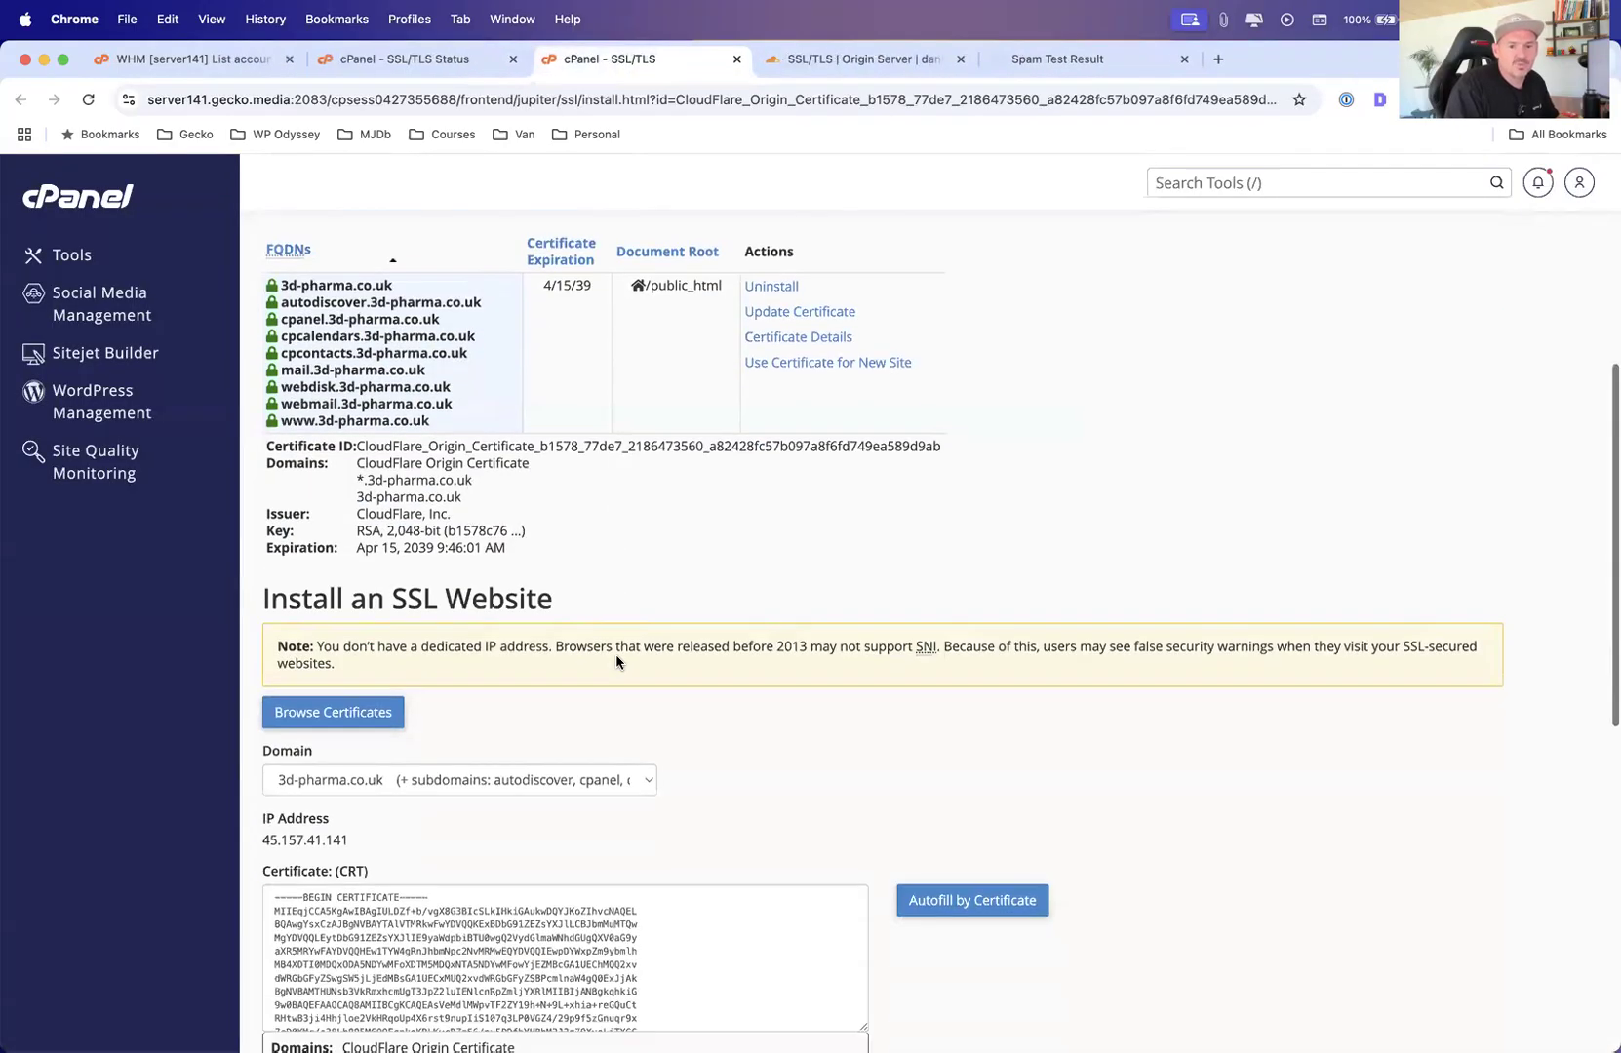
left_click(372, 795)
left_click(353, 781)
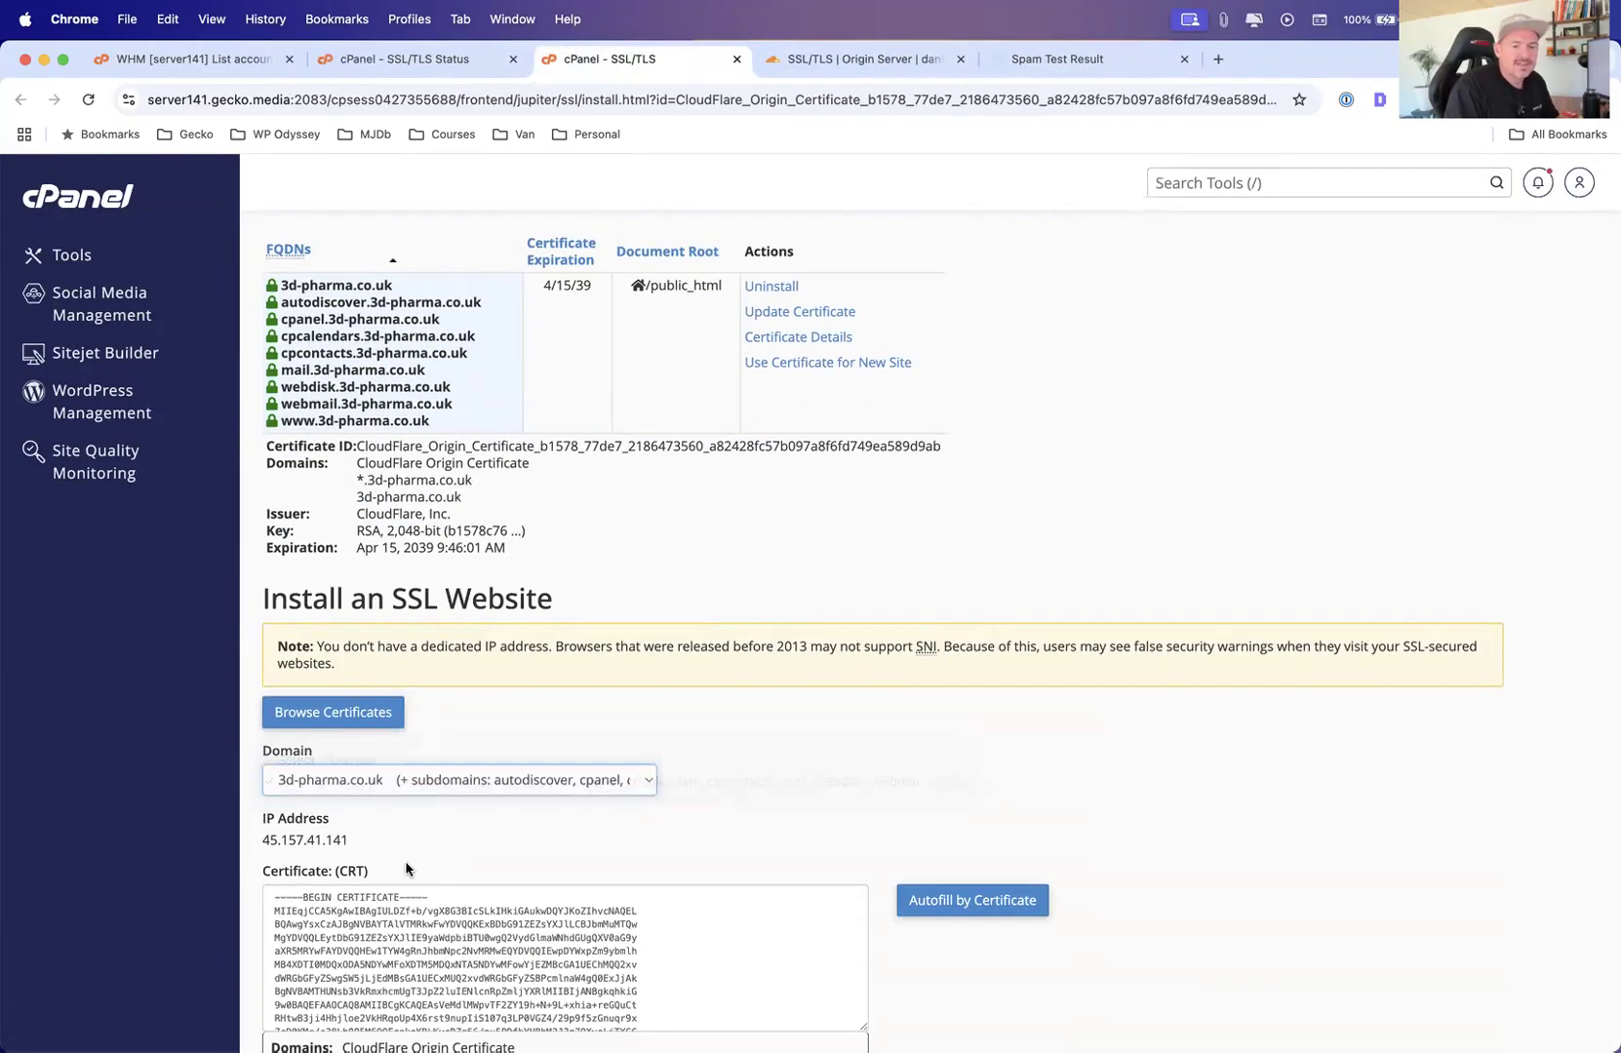
Switch to the Cloudflare origin certificate tab, then to the SSL/TLS Status tab
left_click(864, 61)
left_click(622, 60)
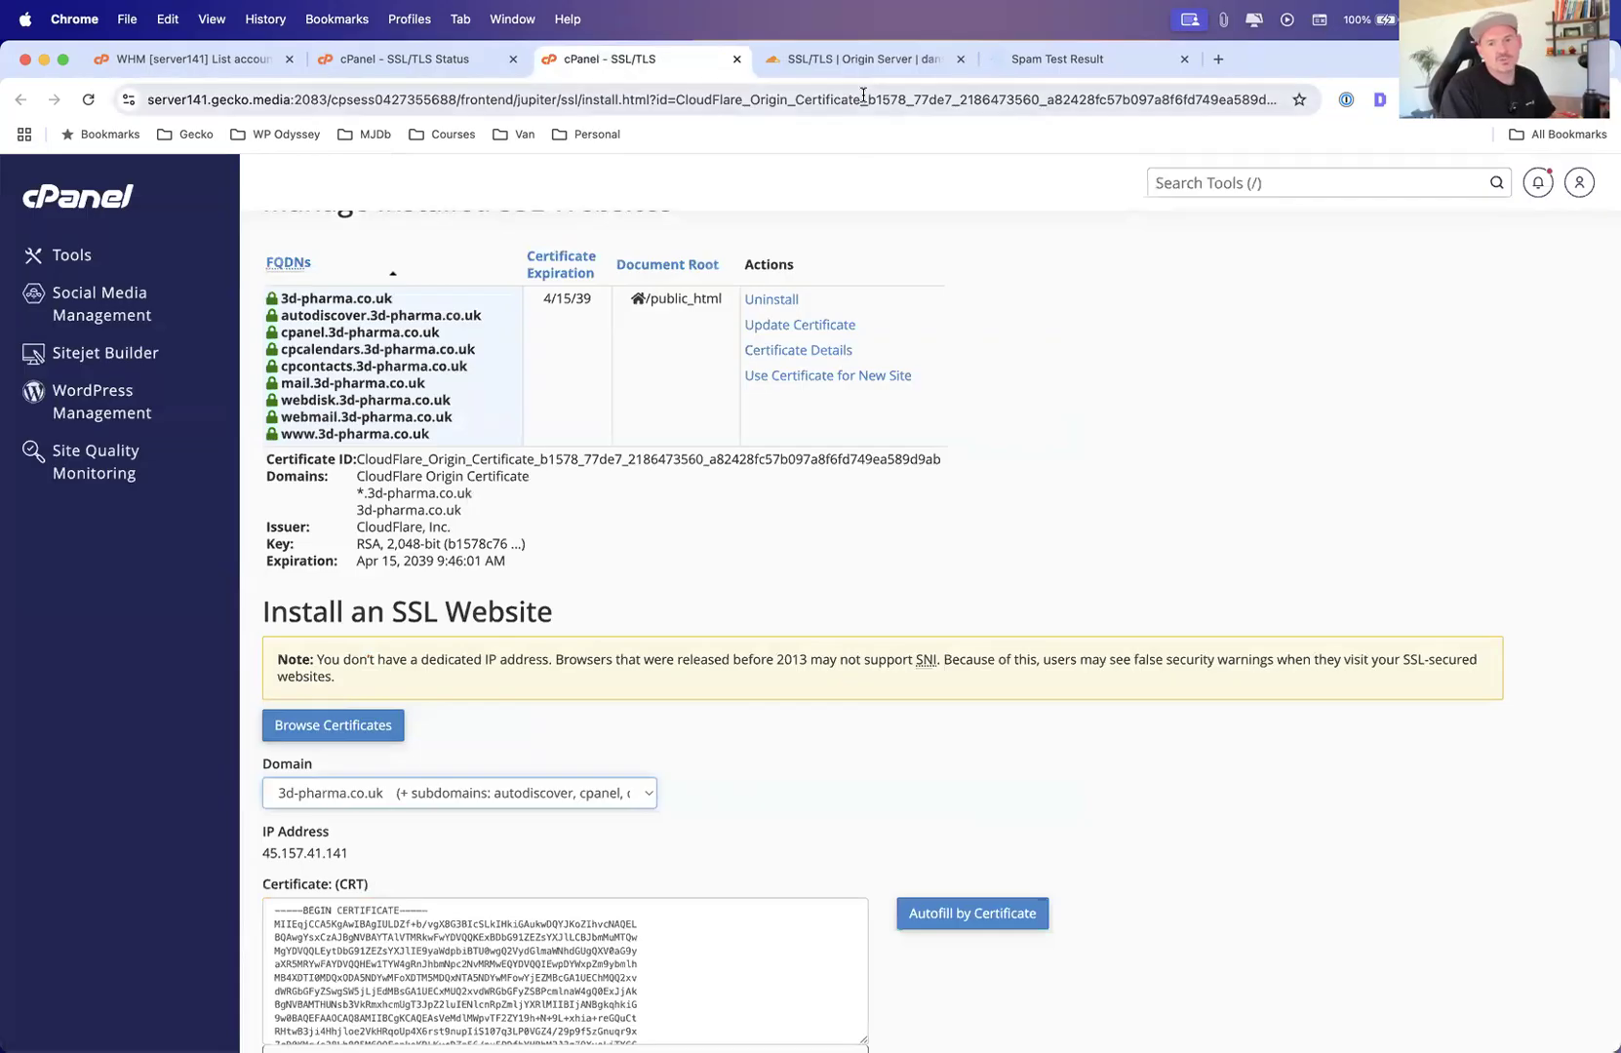
left_click(858, 60)
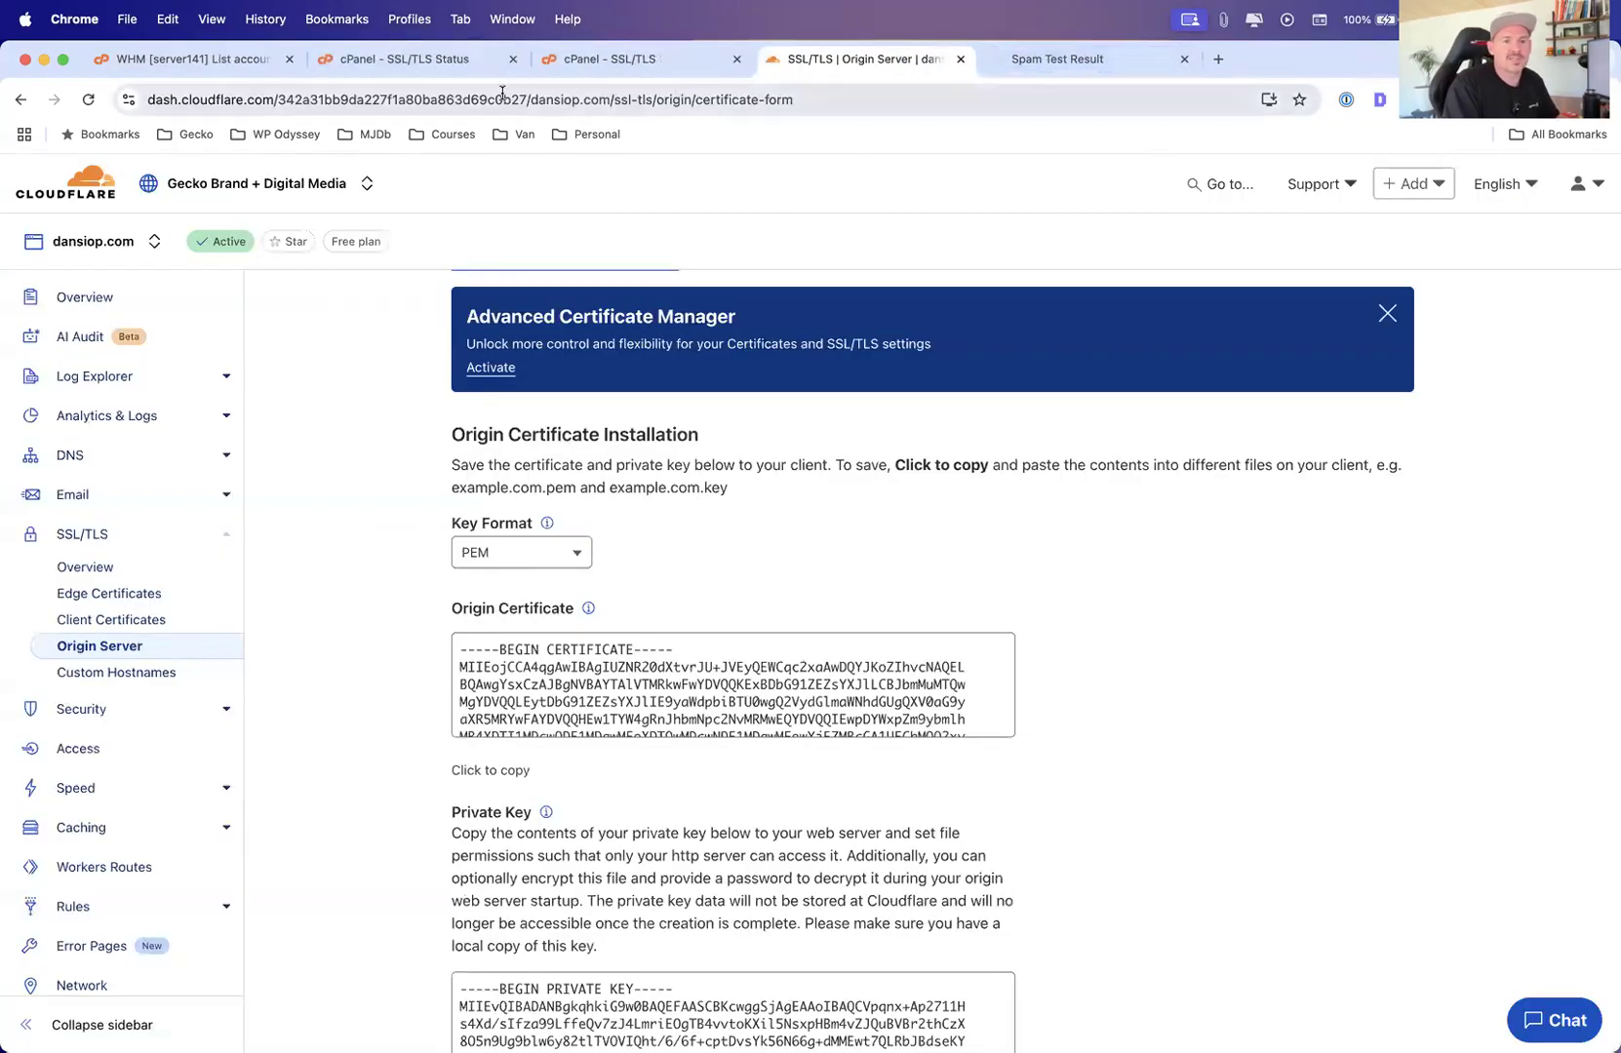
left_click(361, 62)
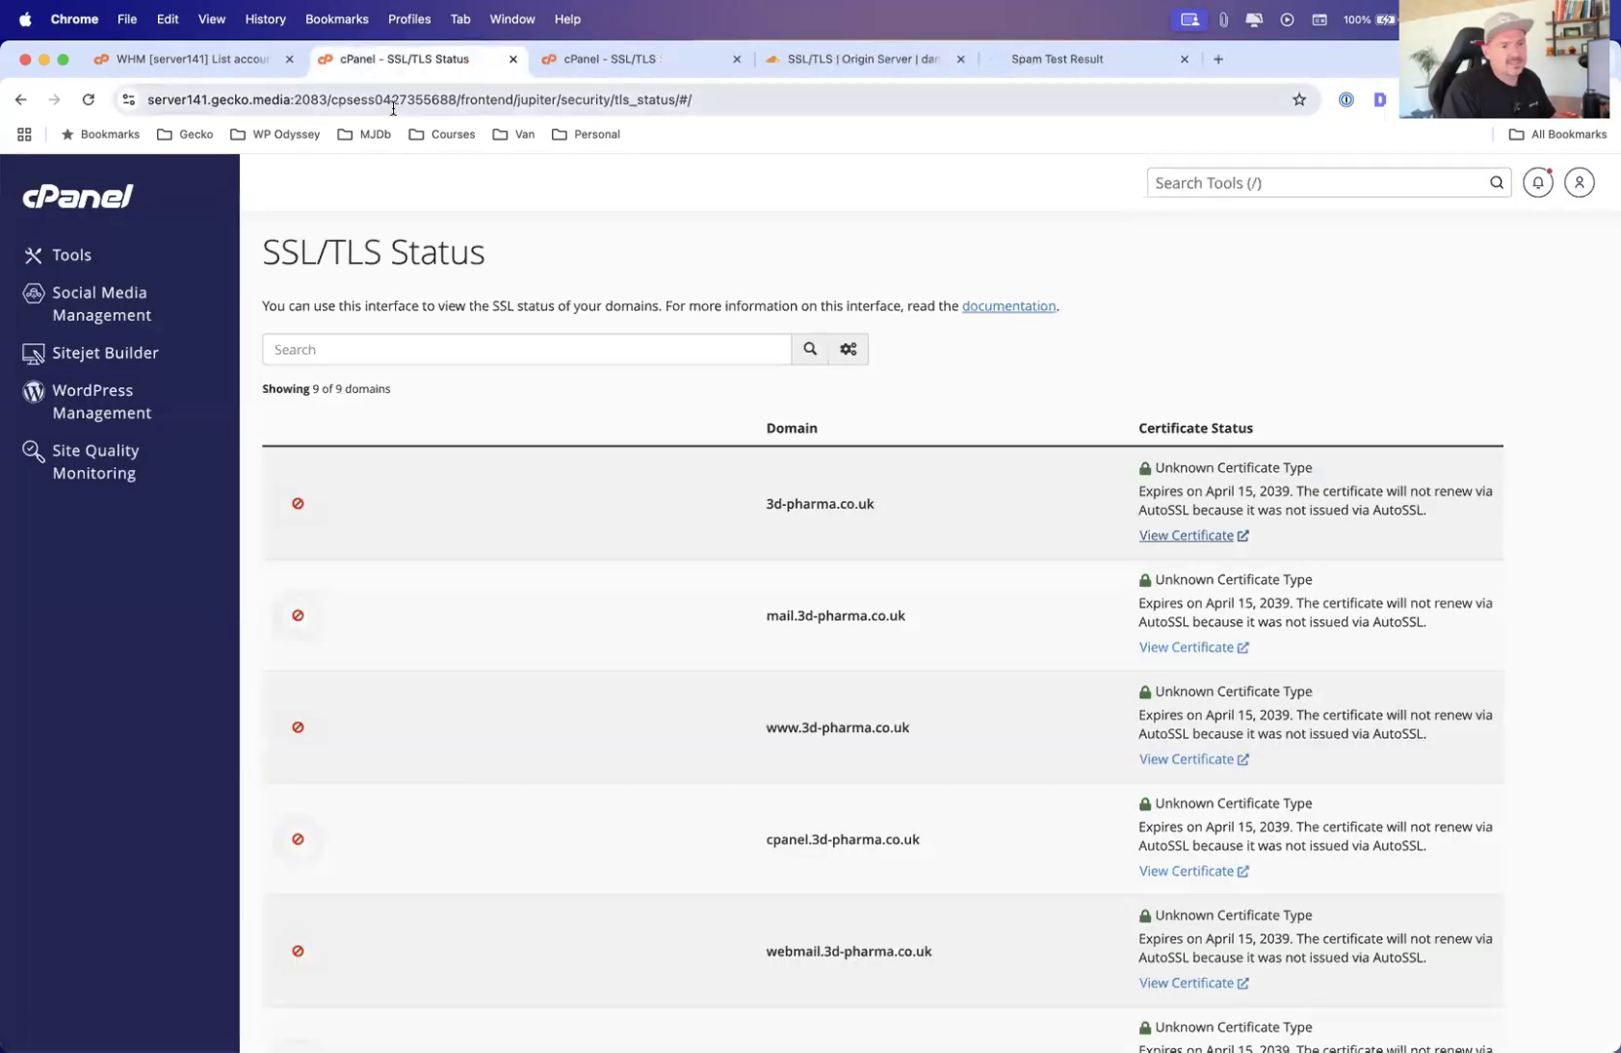
key("ctrl+Up")
left_click(994, 632)
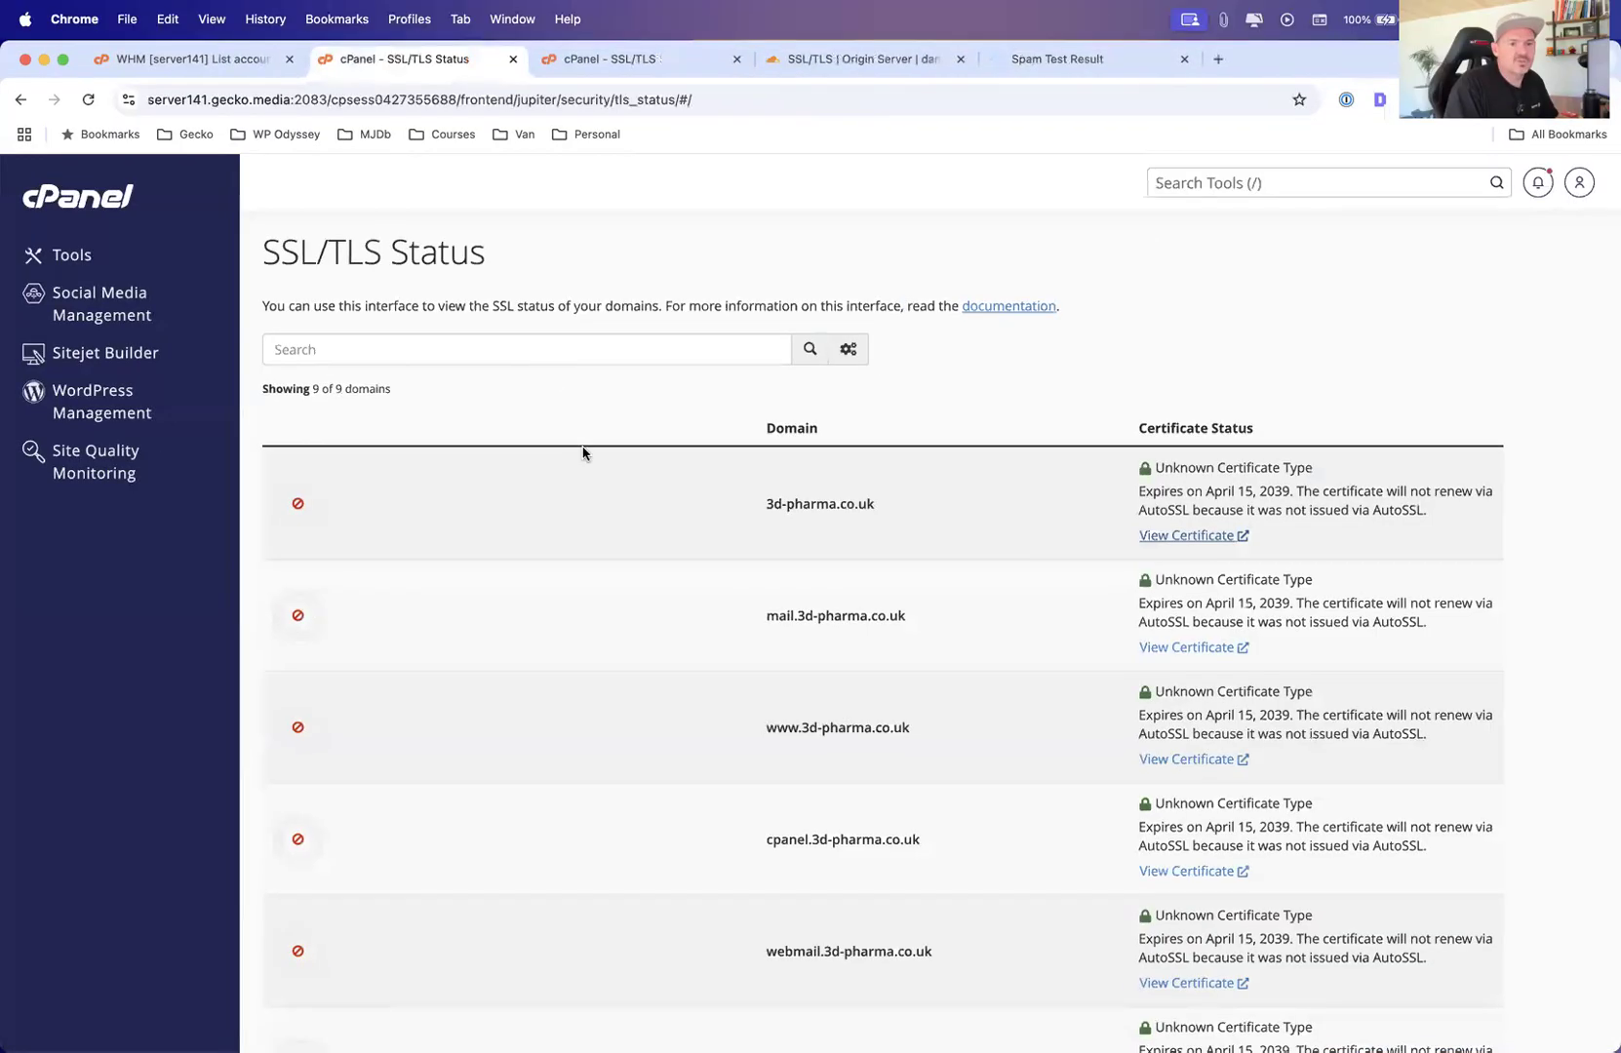
Go to Tools, open Leech Protection from the Security section and go back
left_click(88, 254)
scroll(538, 504, "down", 10)
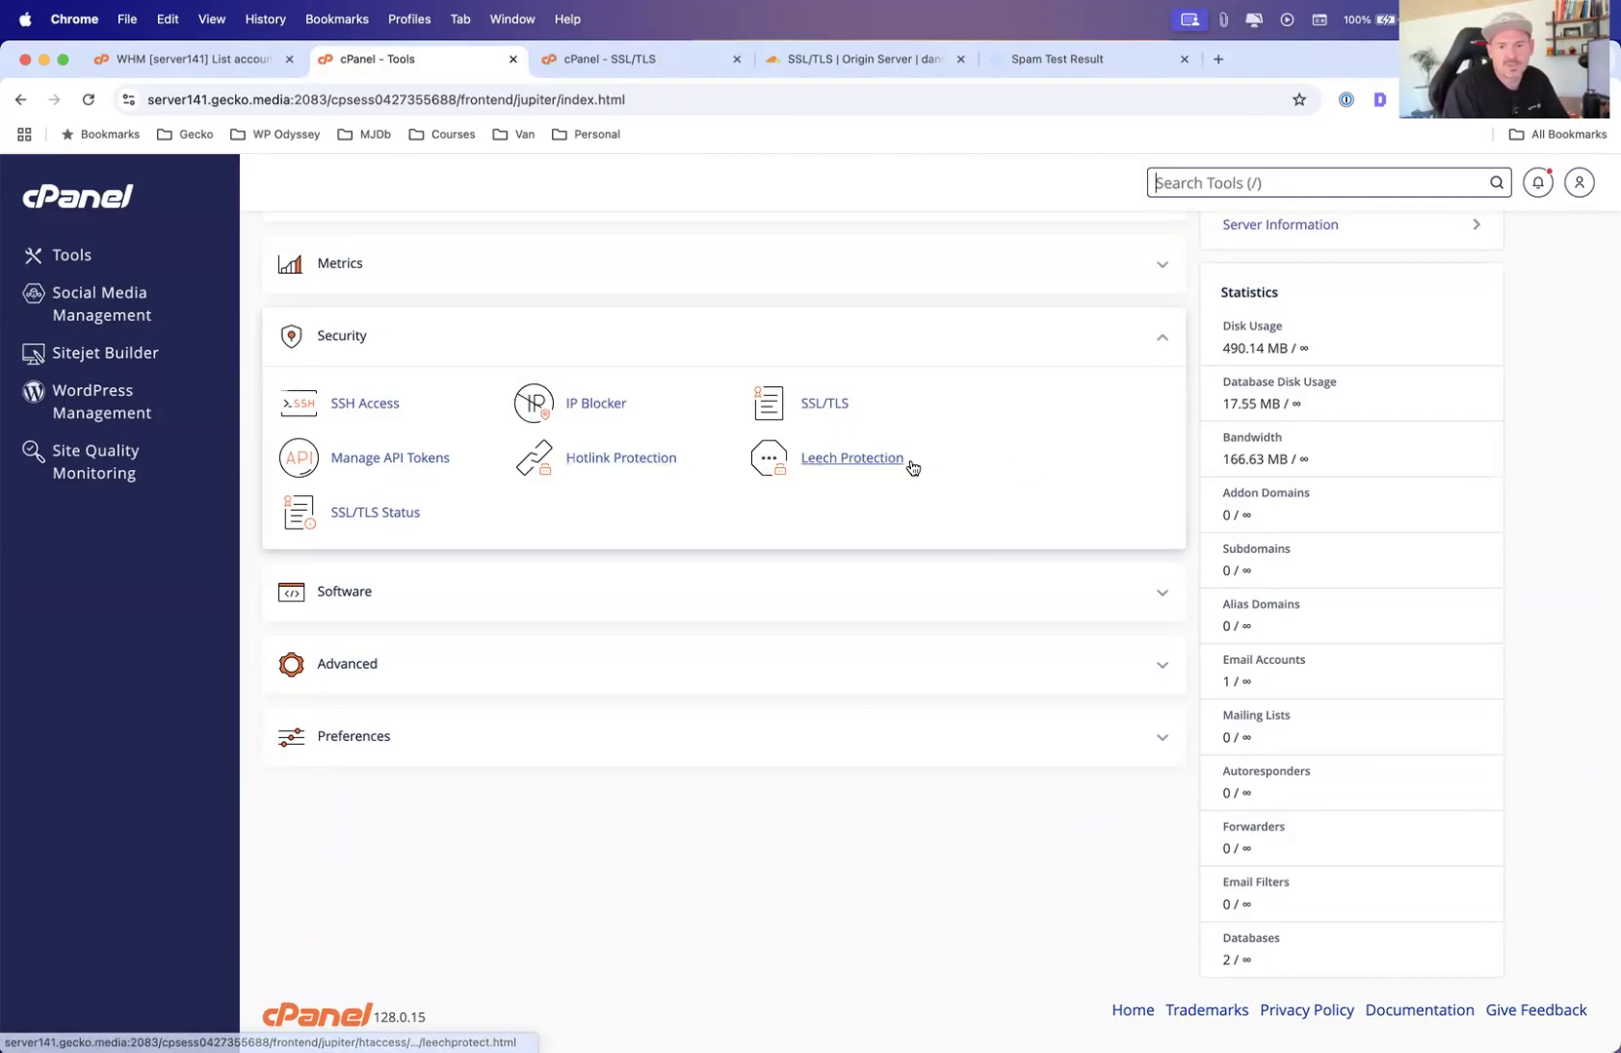
left_click(851, 463)
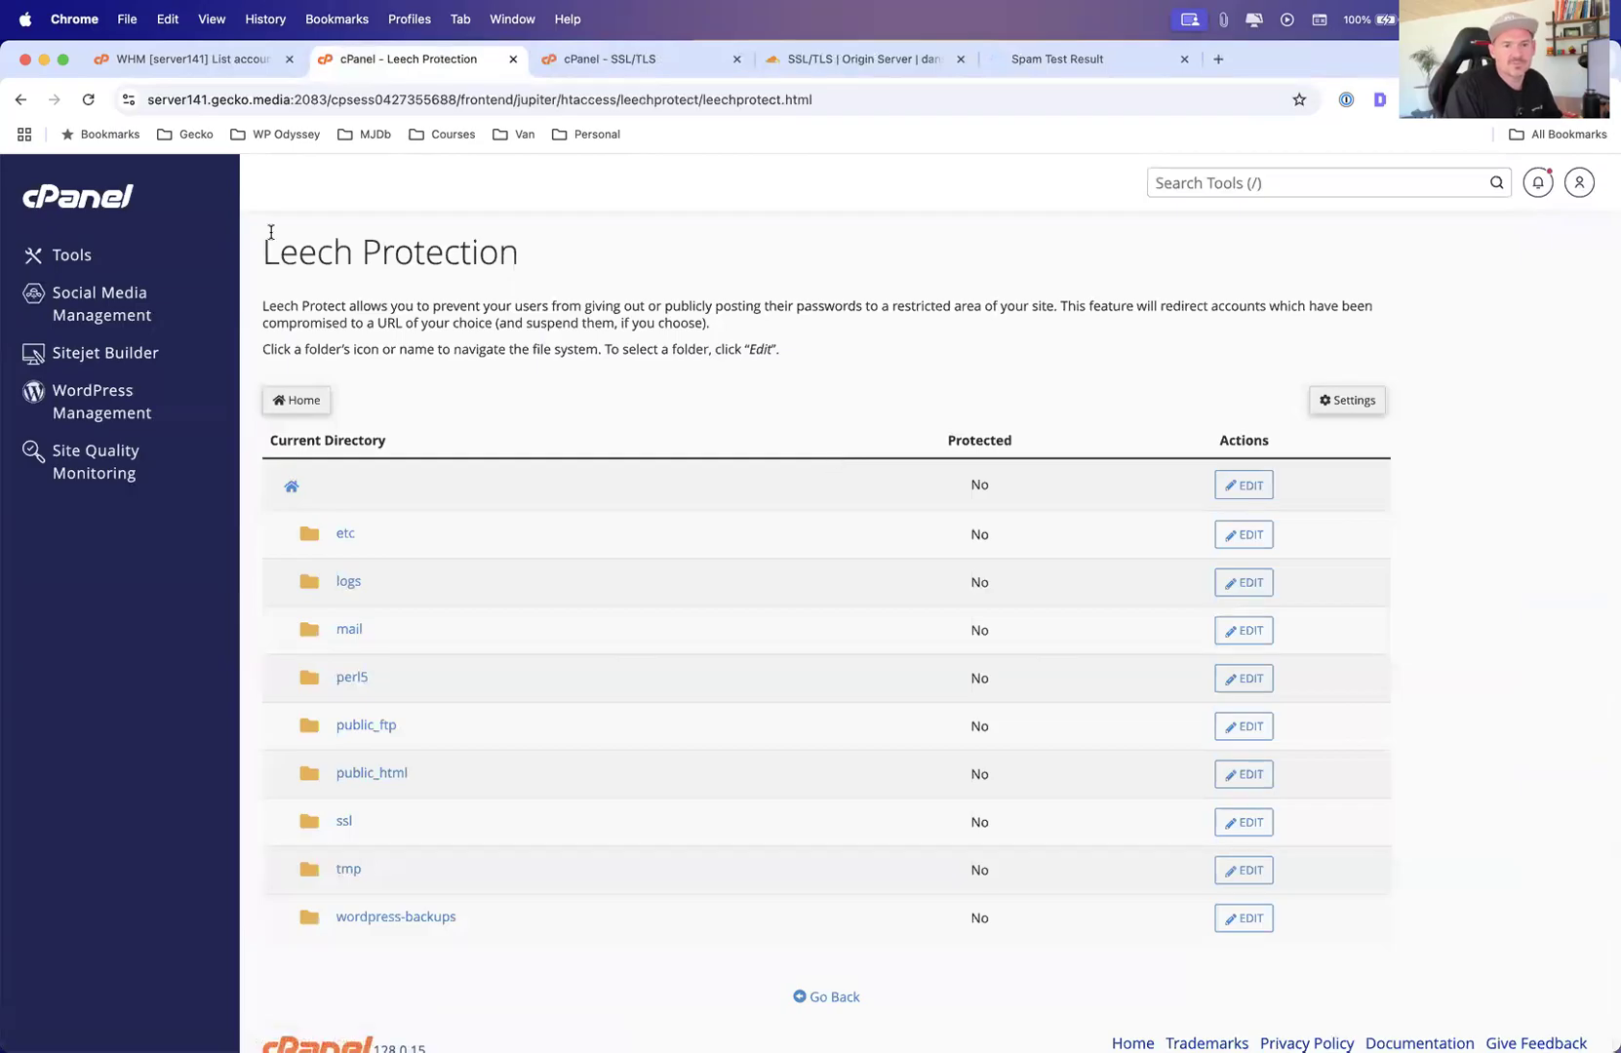
left_click(21, 99)
key("ctrl+Up")
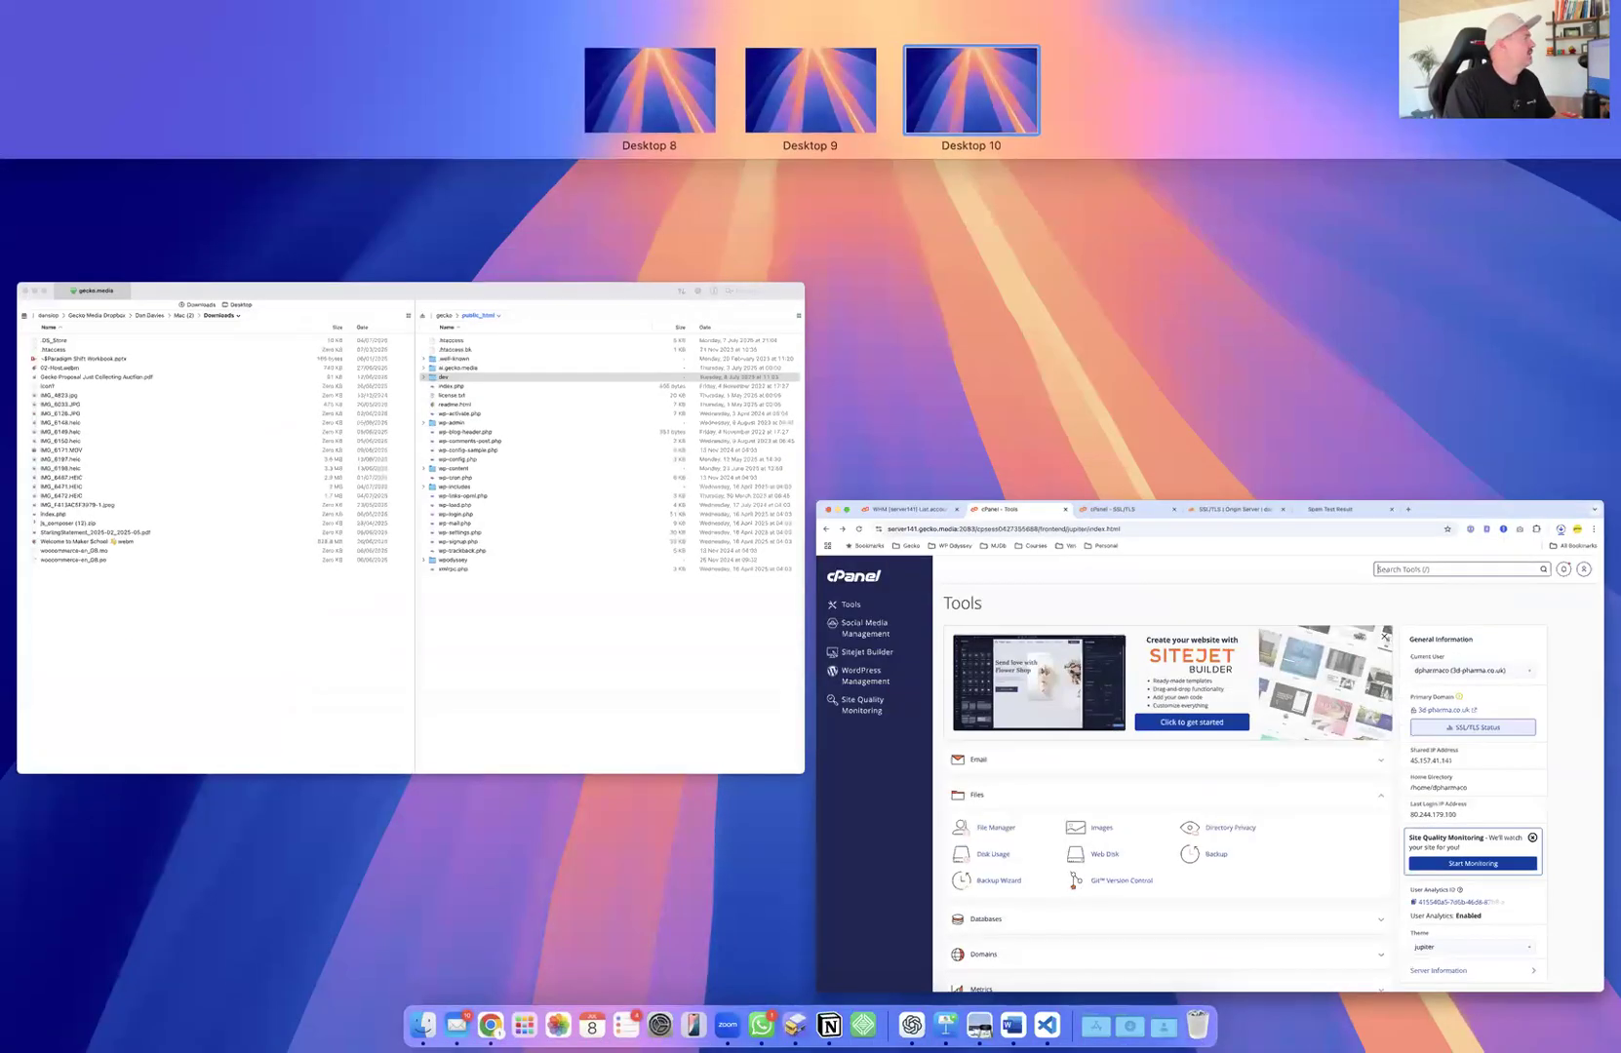
key("ctrl+Up")
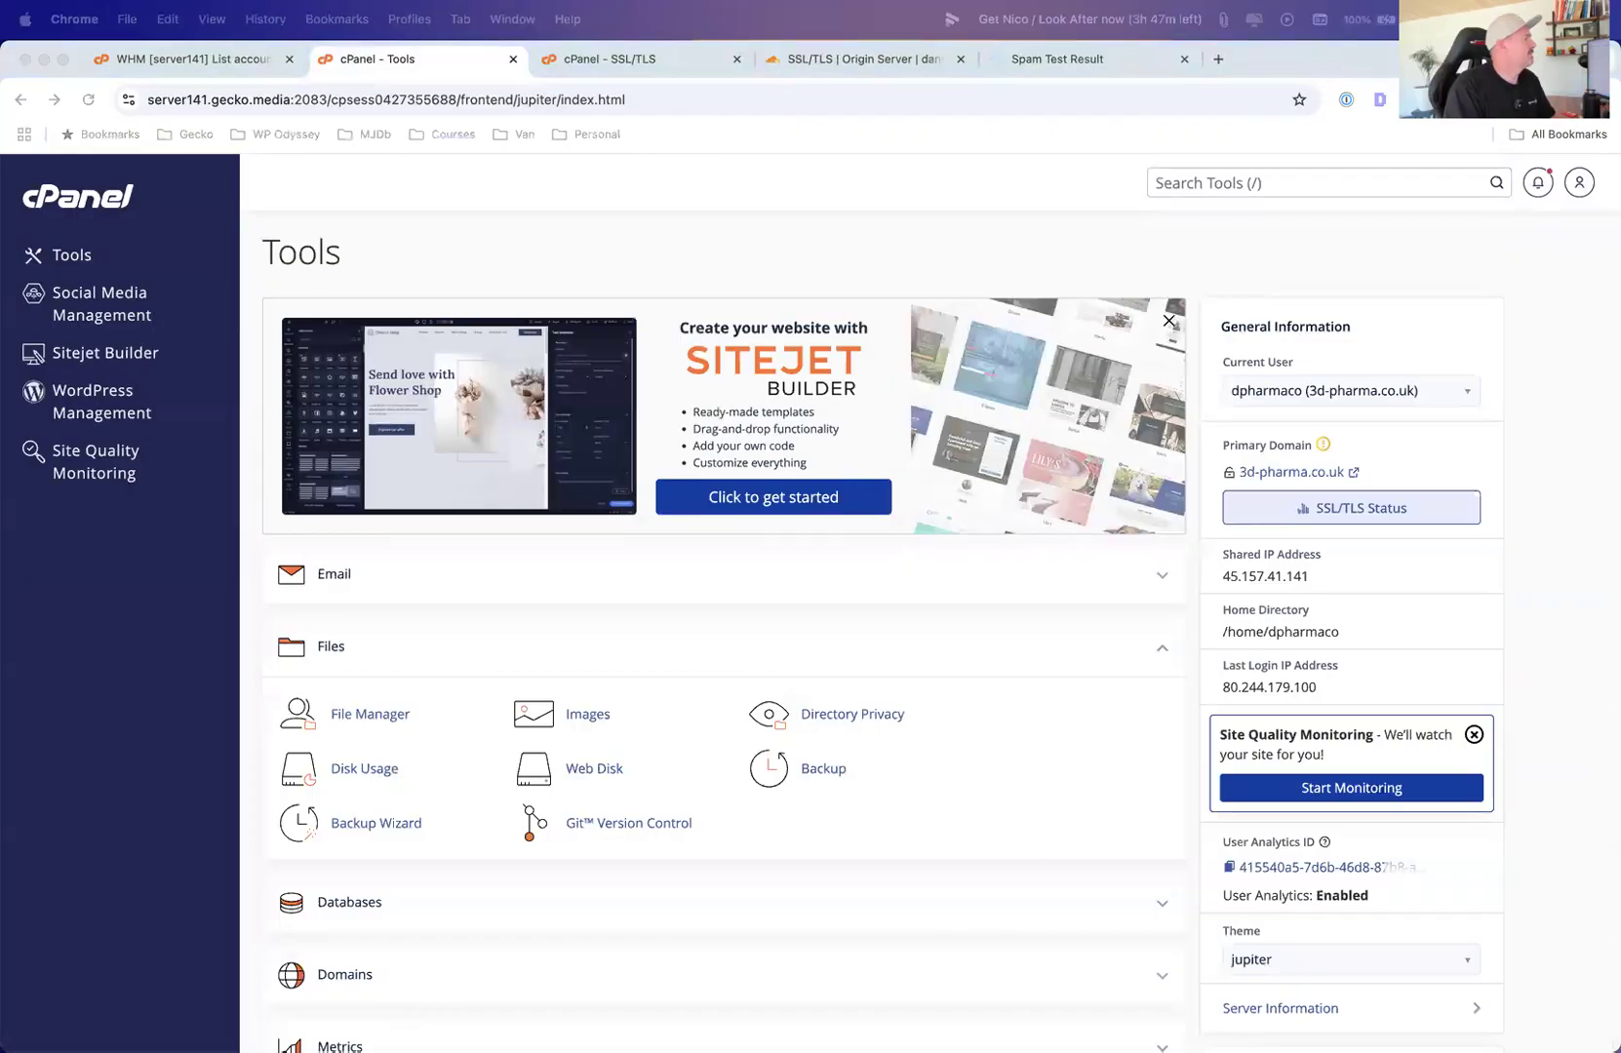
key("ctrl+Up")
key("ctrl+Up")
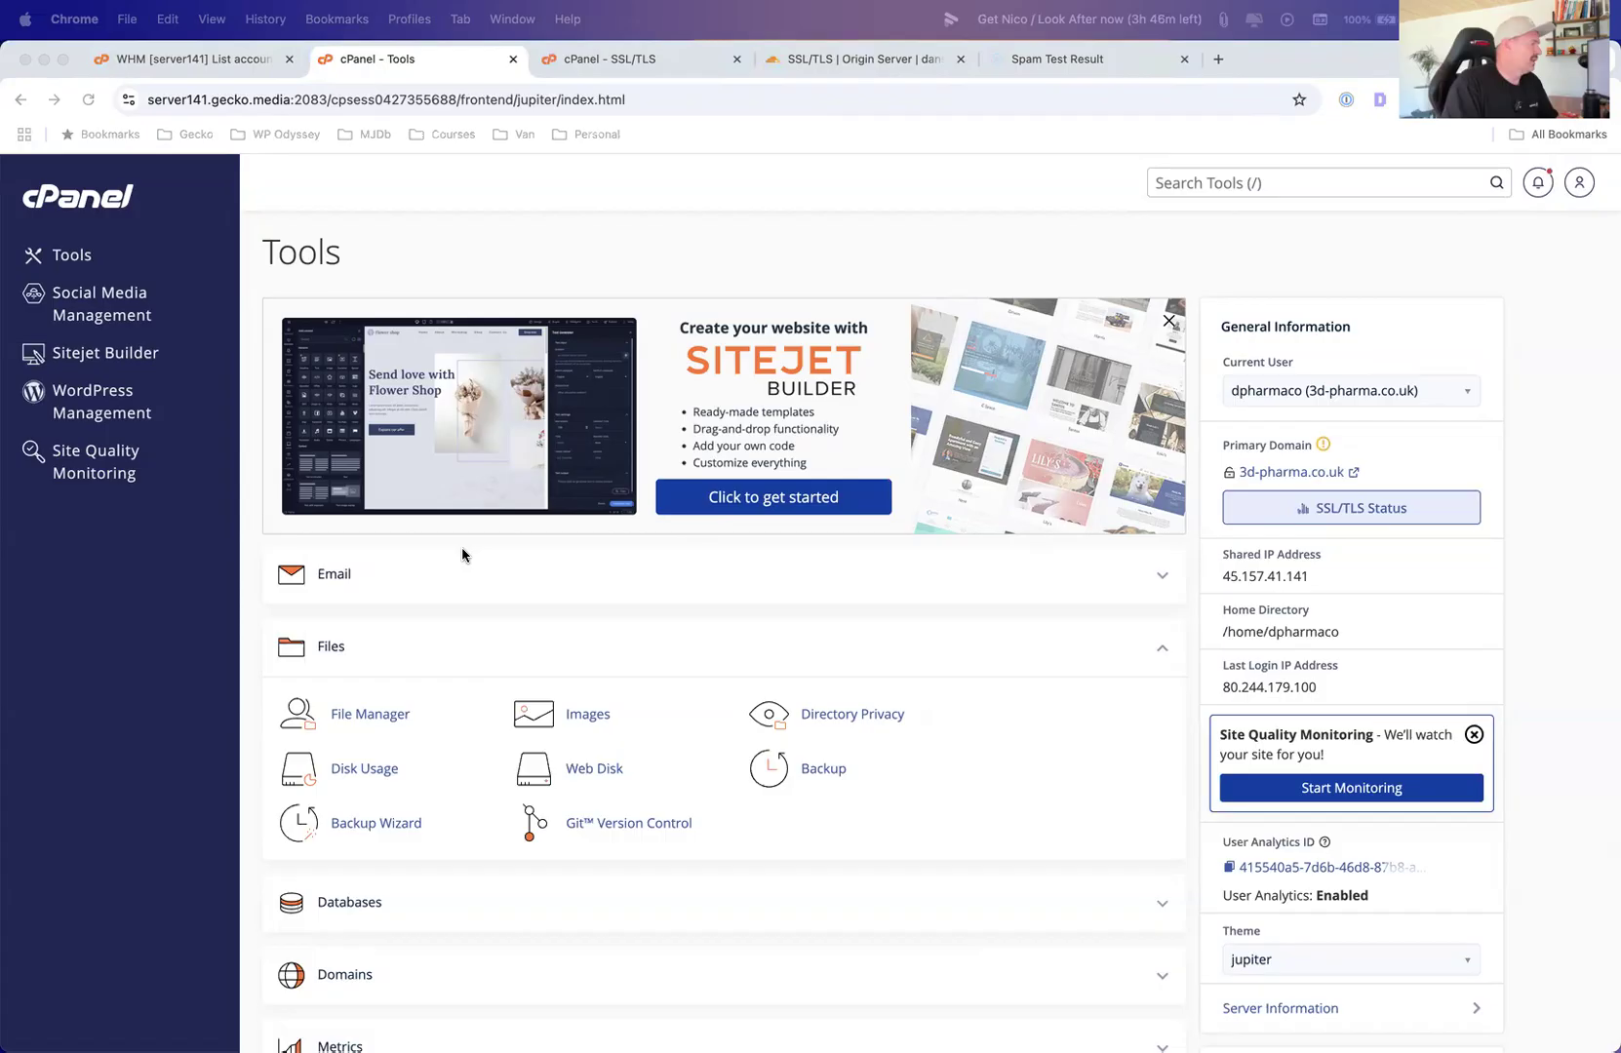
scroll(407, 571, "down", 10)
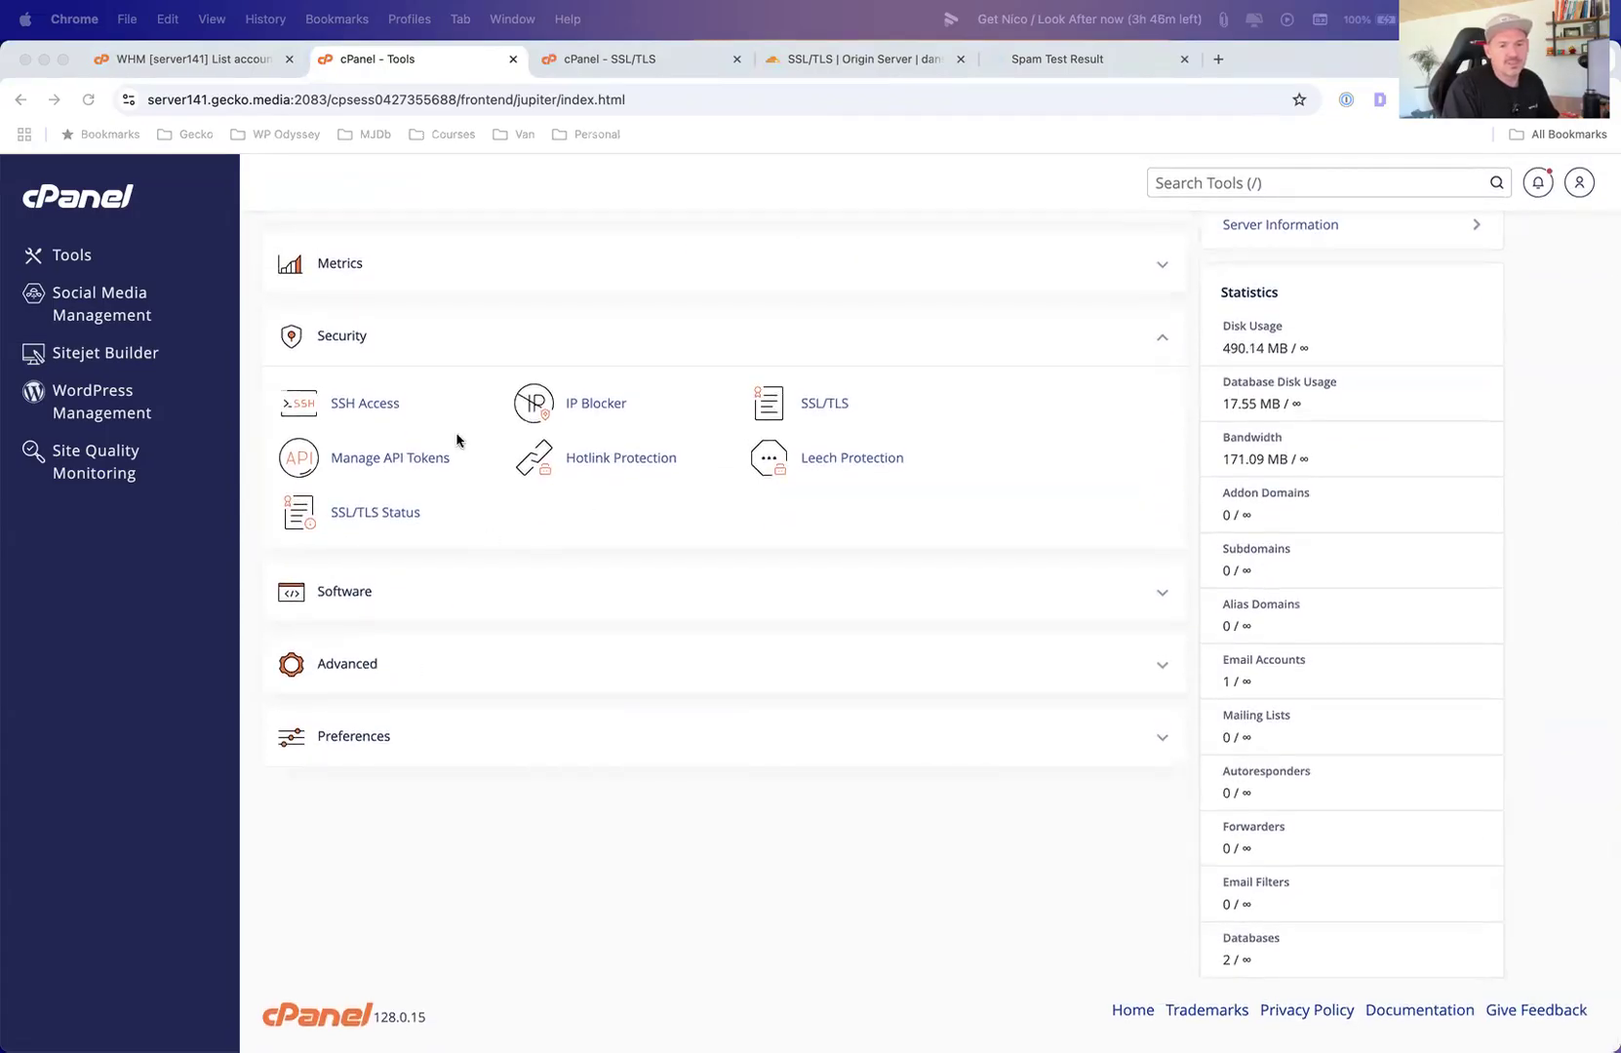
key("ctrl+Up")
key("ctrl+Up")
key("super+Tab")
key("super+Tab")
key("super+Tab")
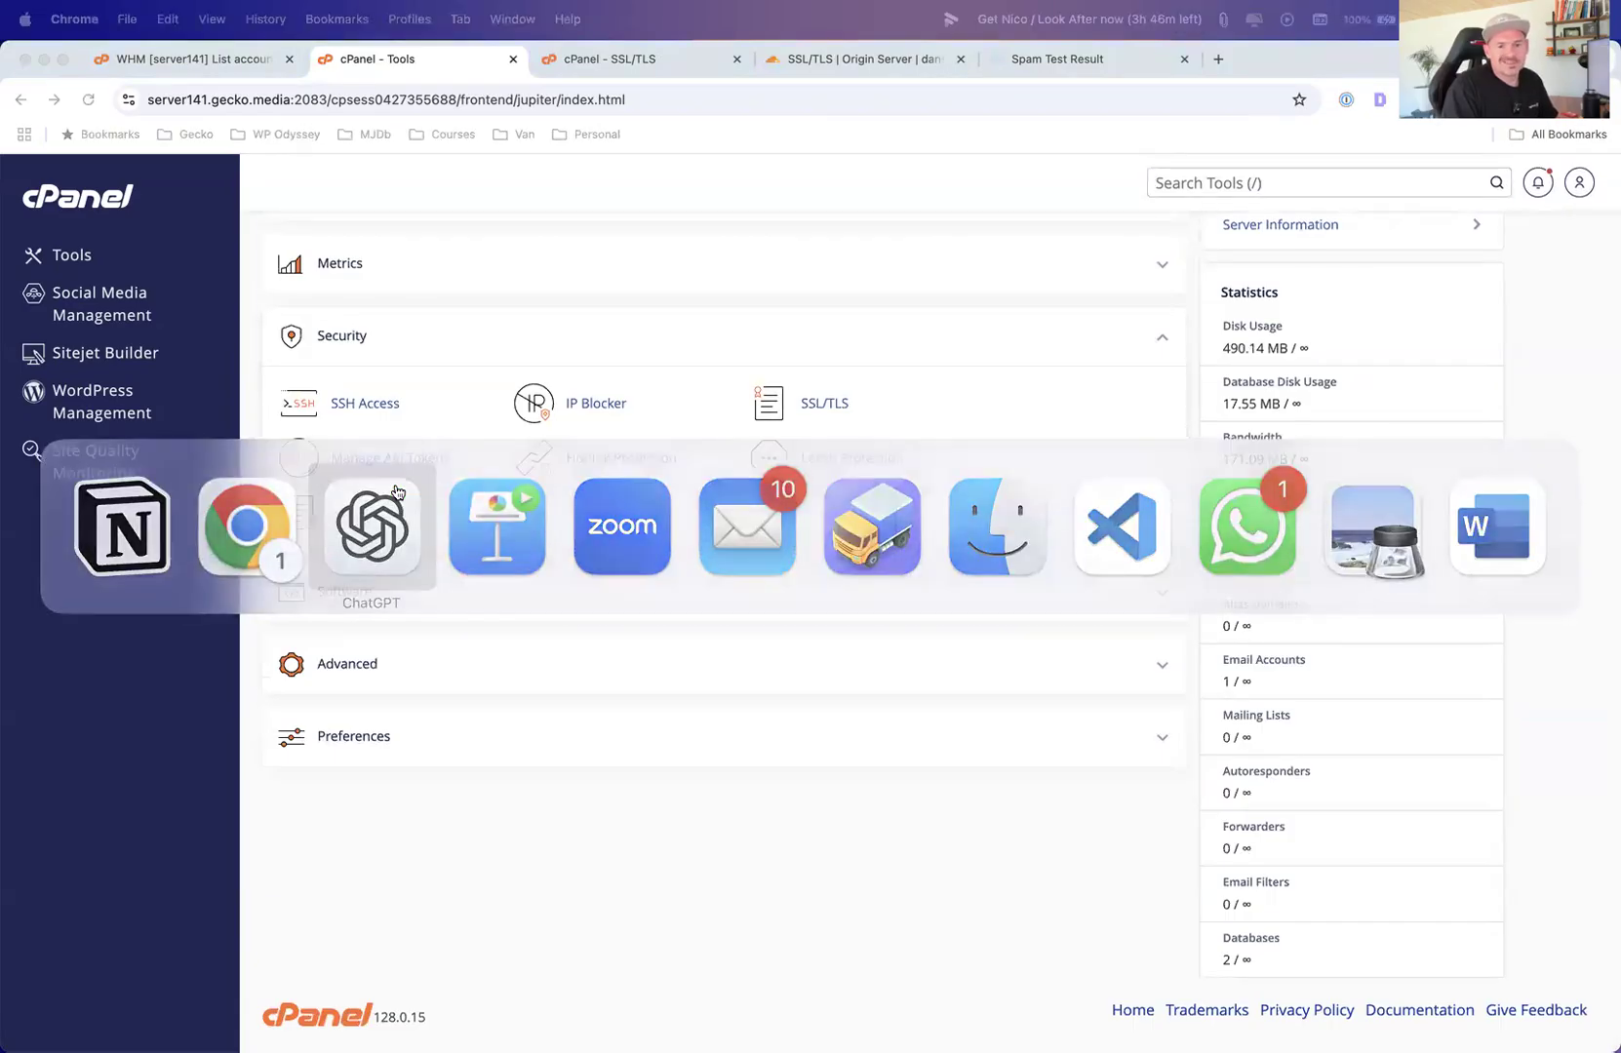
key("super+Tab")
key("super+Tab")
key("super+Tab")
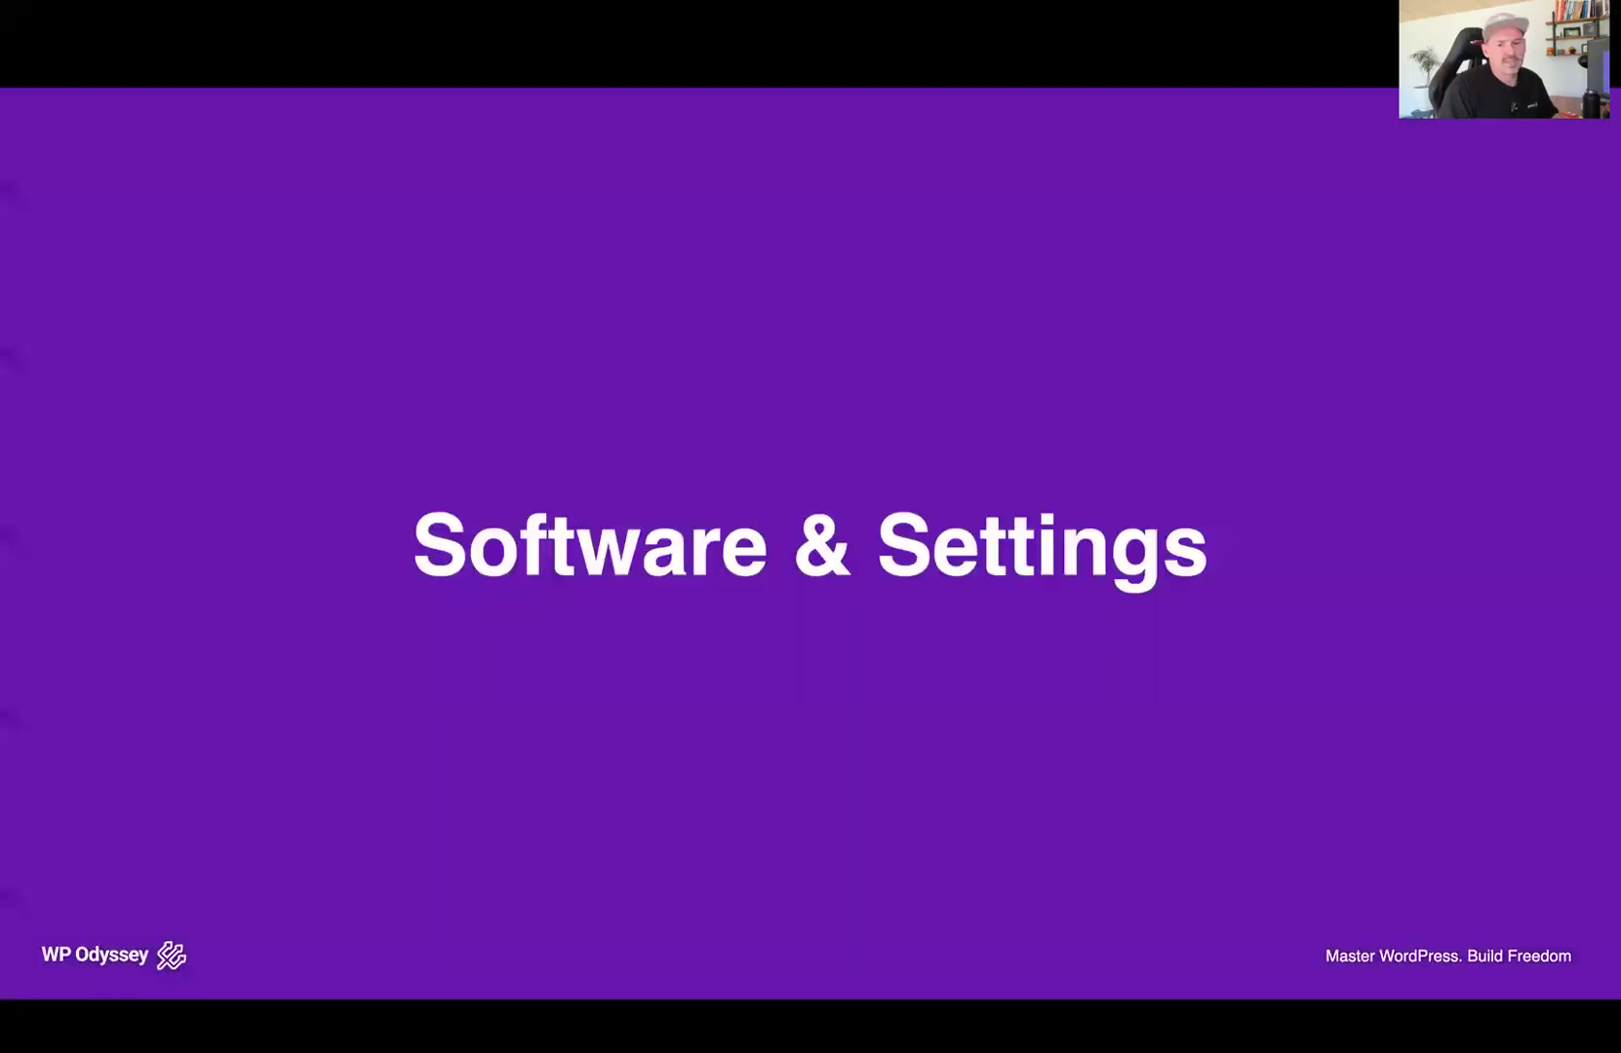
key("Right")
key("Right")
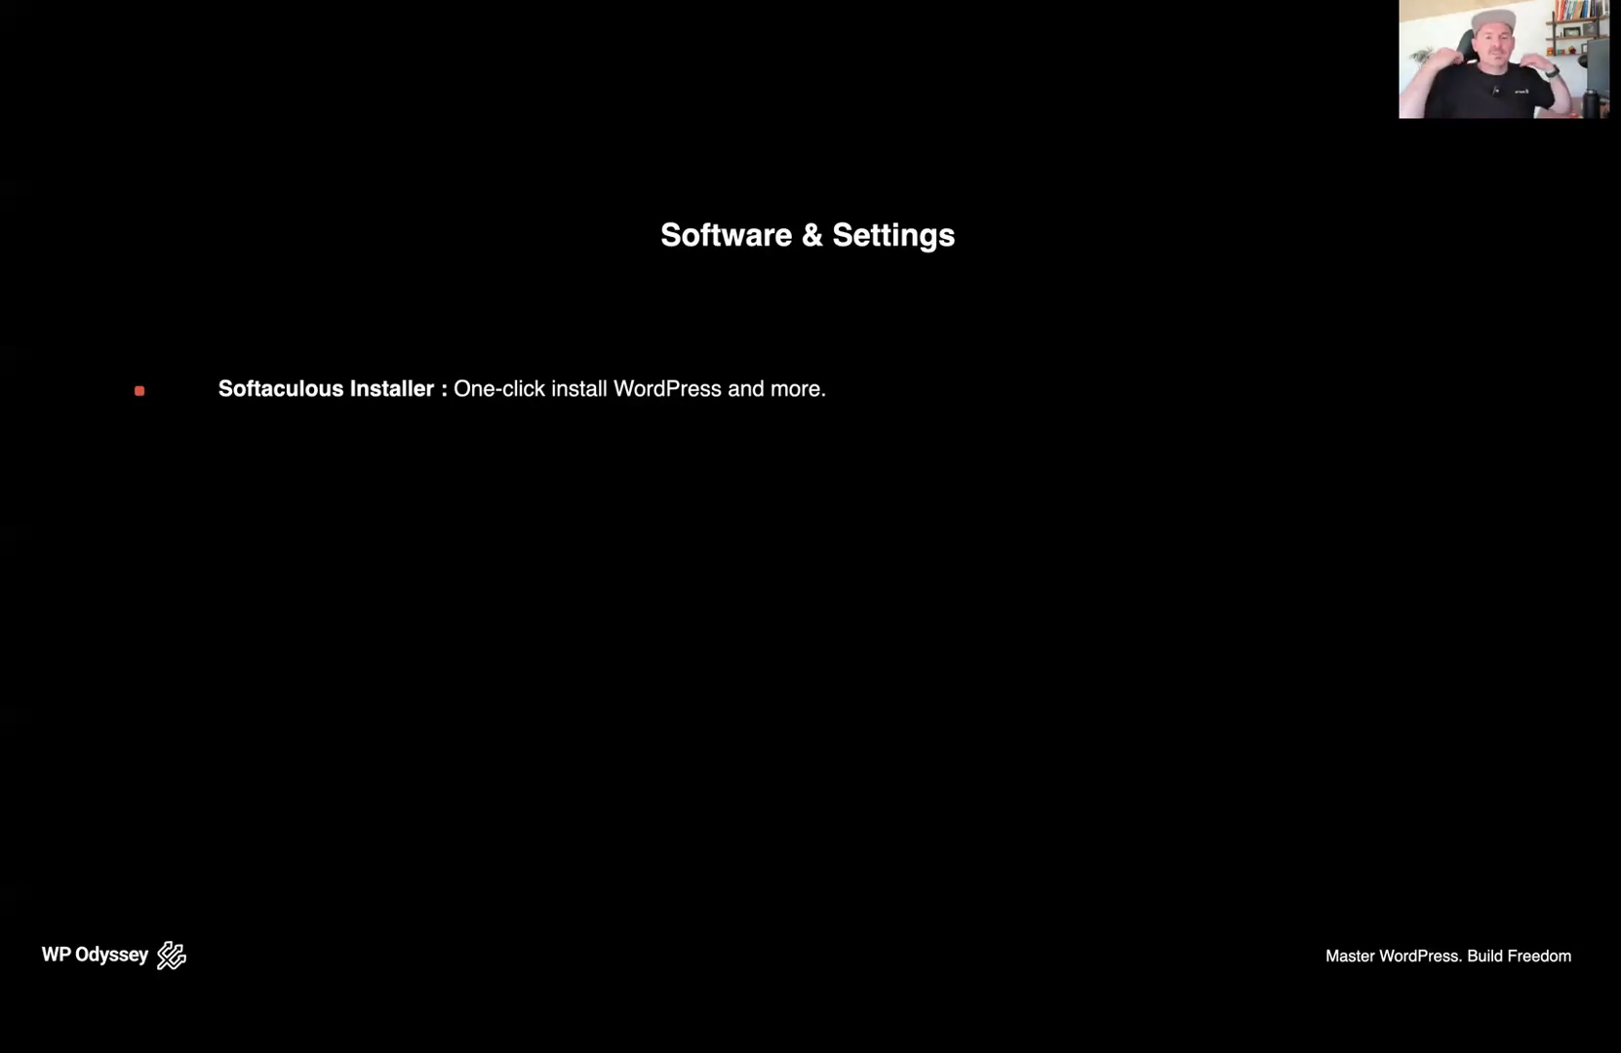
key("Right")
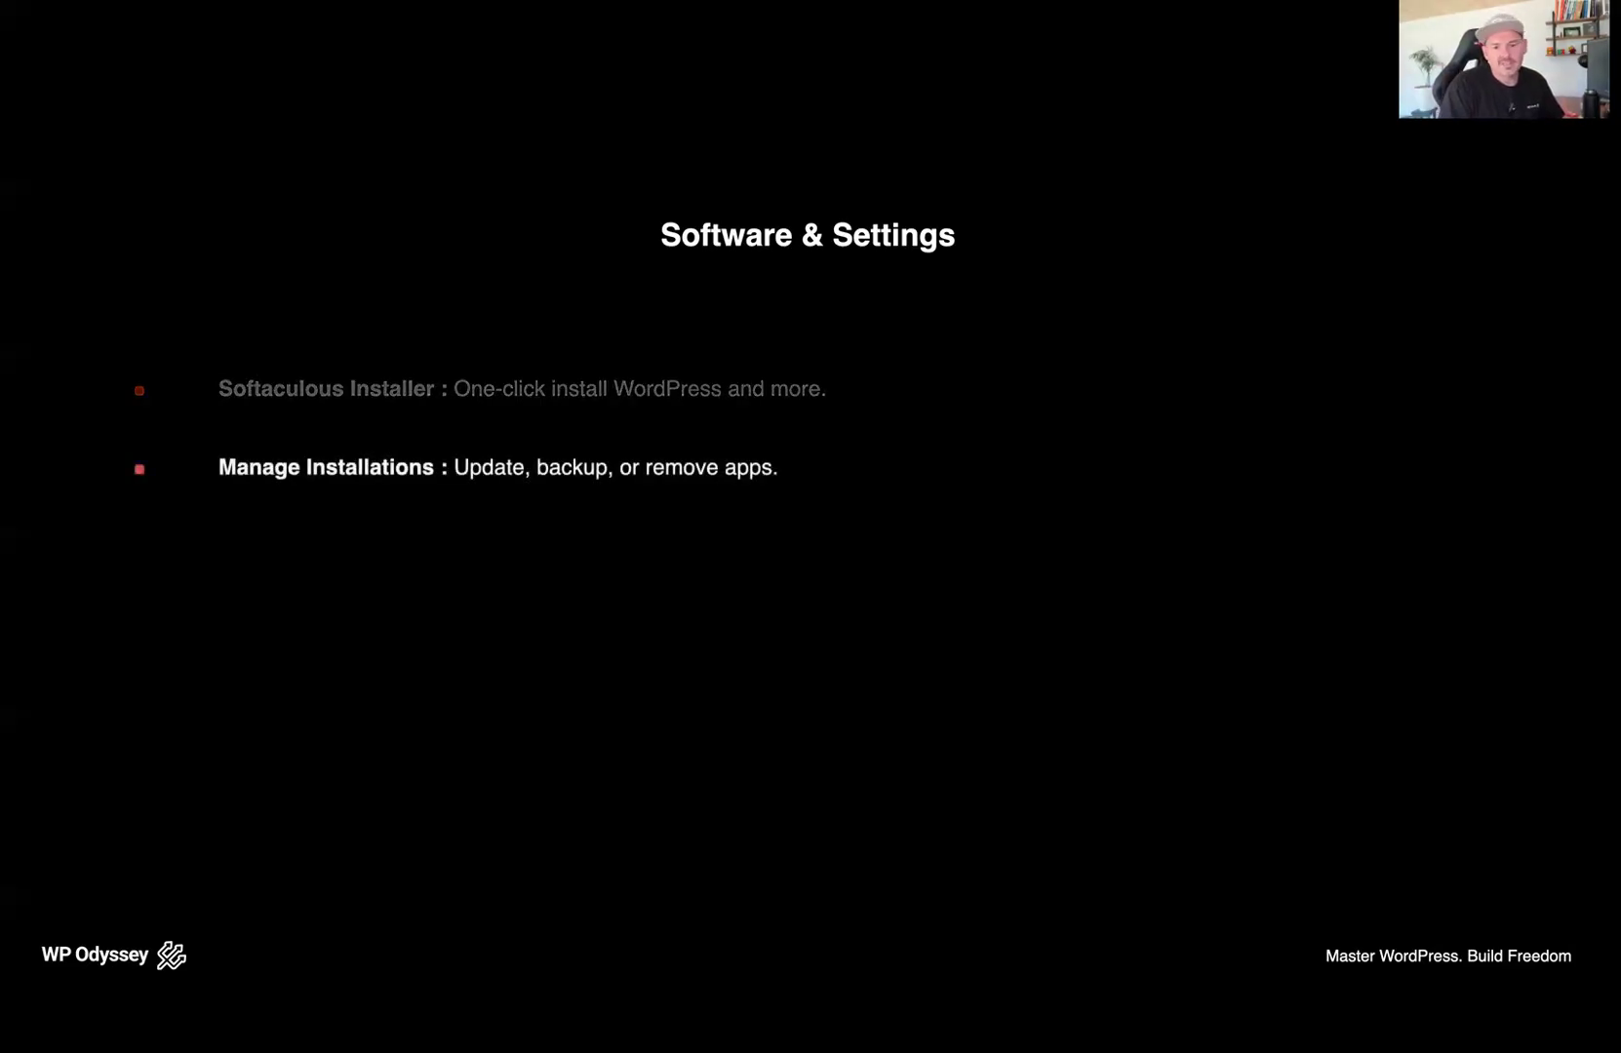
key("Right")
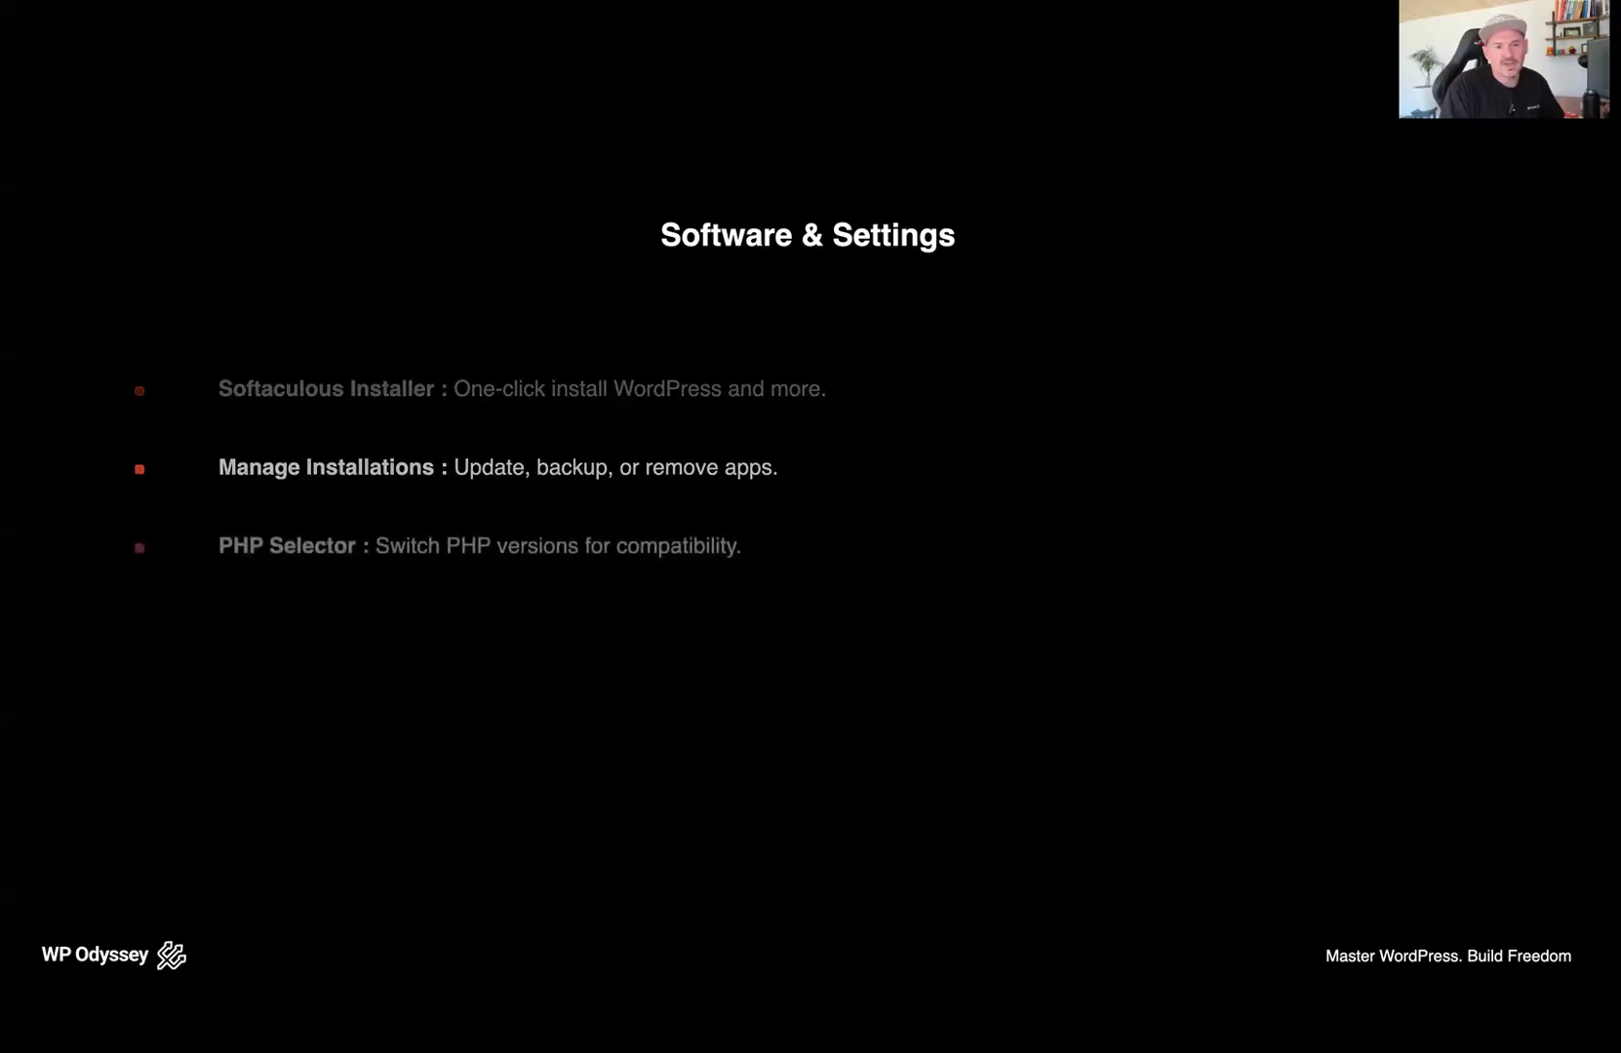
key("Right")
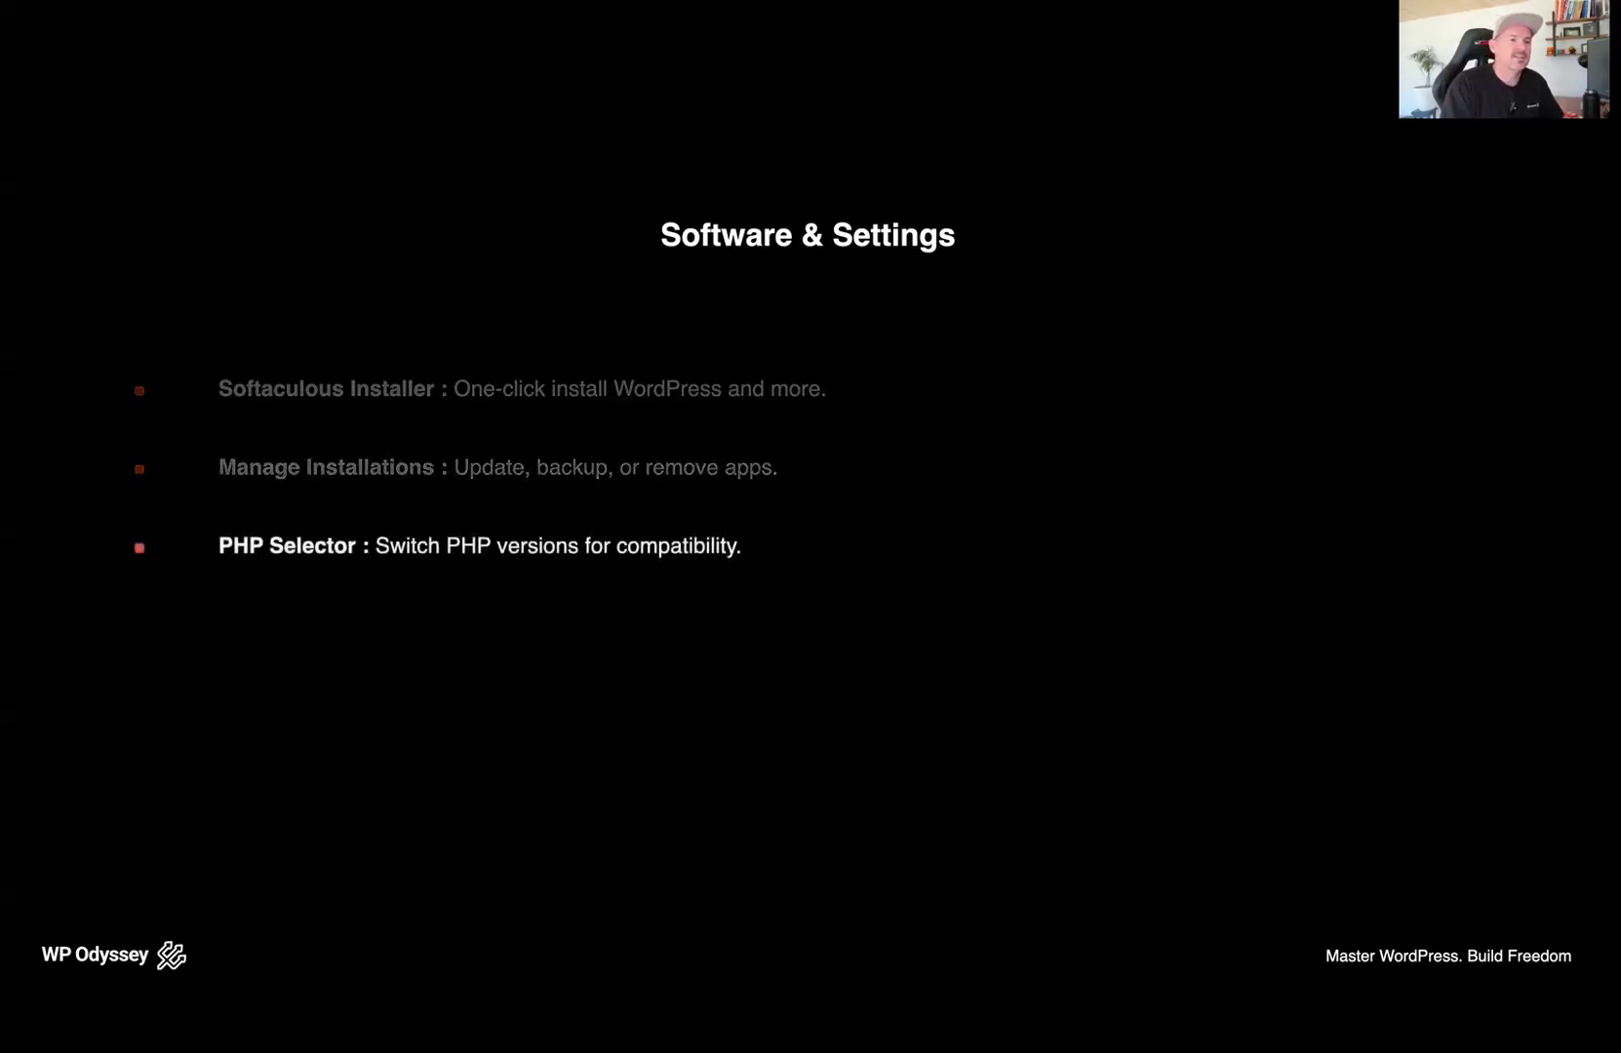
Return to cPanel Tools, collapse the Security section and expand the Software section
key("ctrl+Up")
left_click(1217, 494)
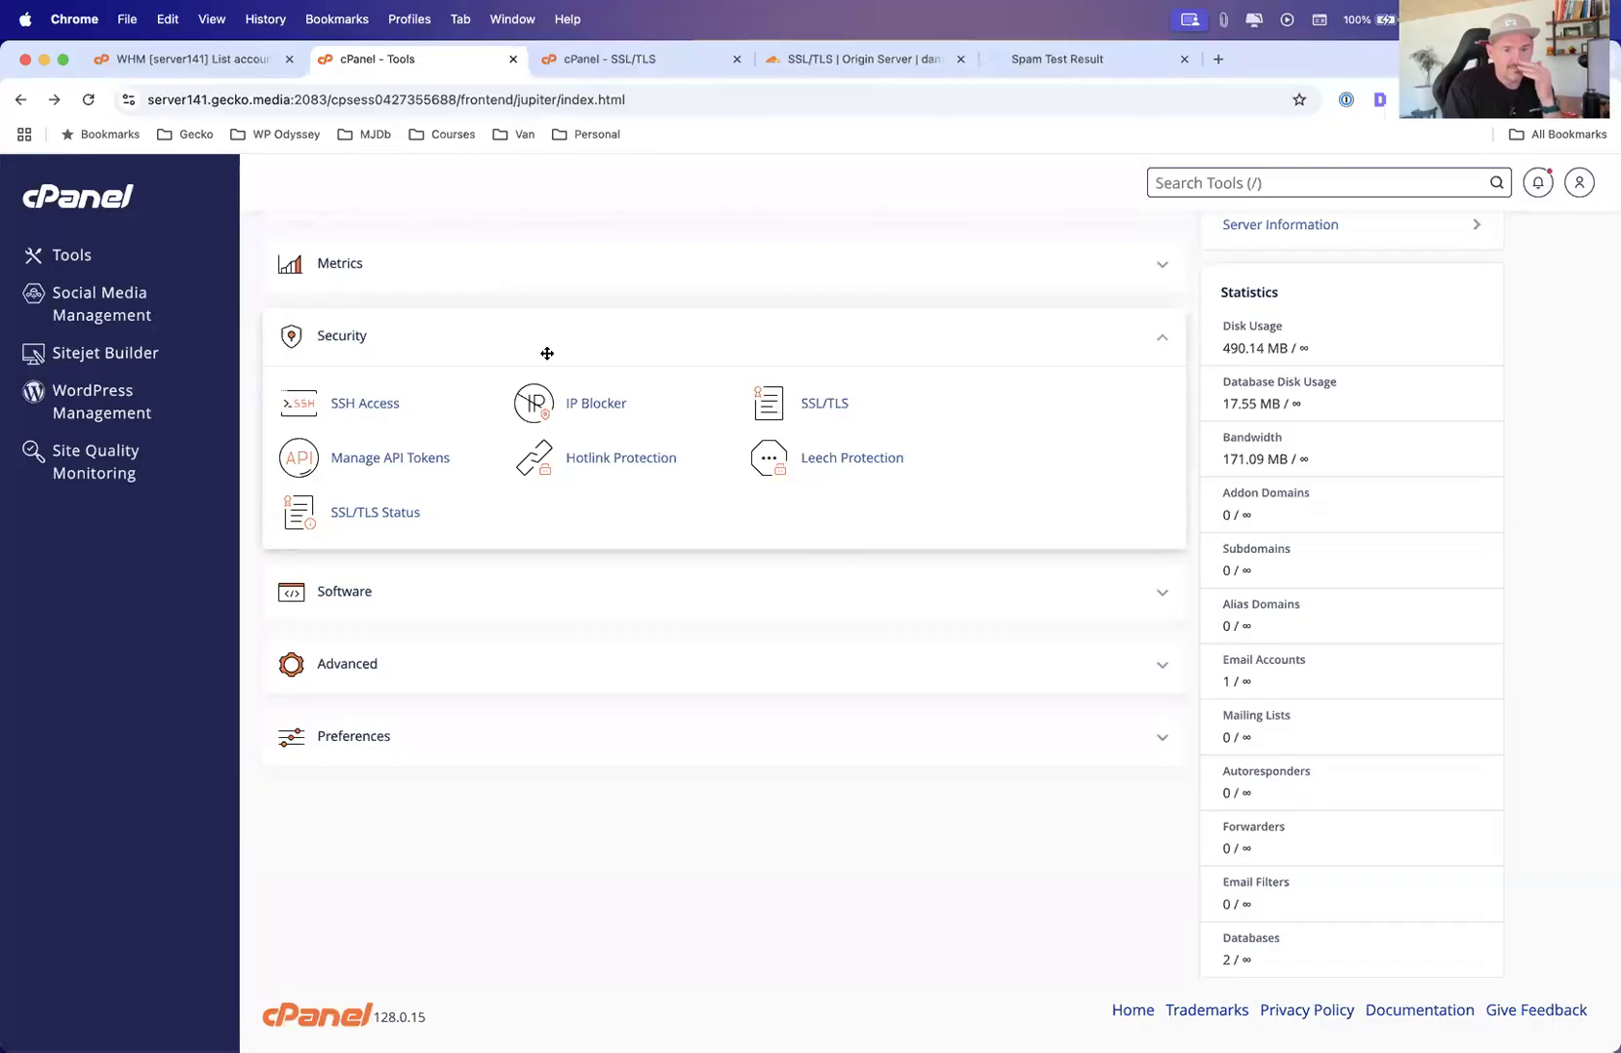
left_click(1166, 339)
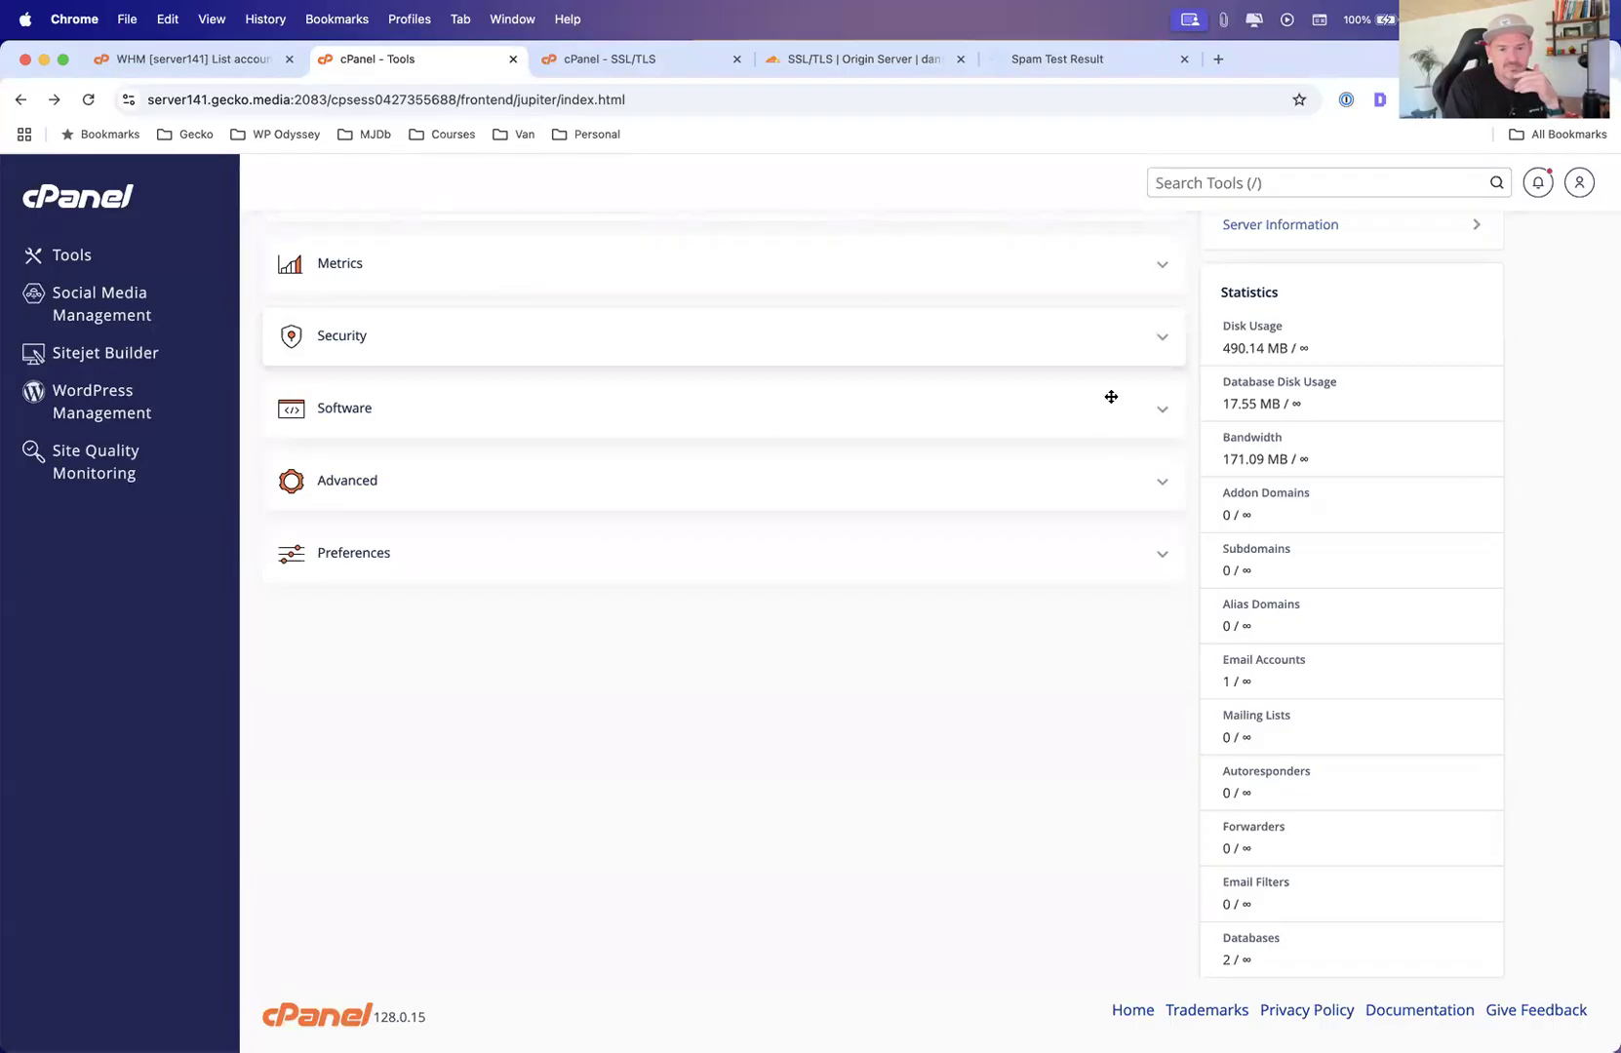
left_click(1163, 407)
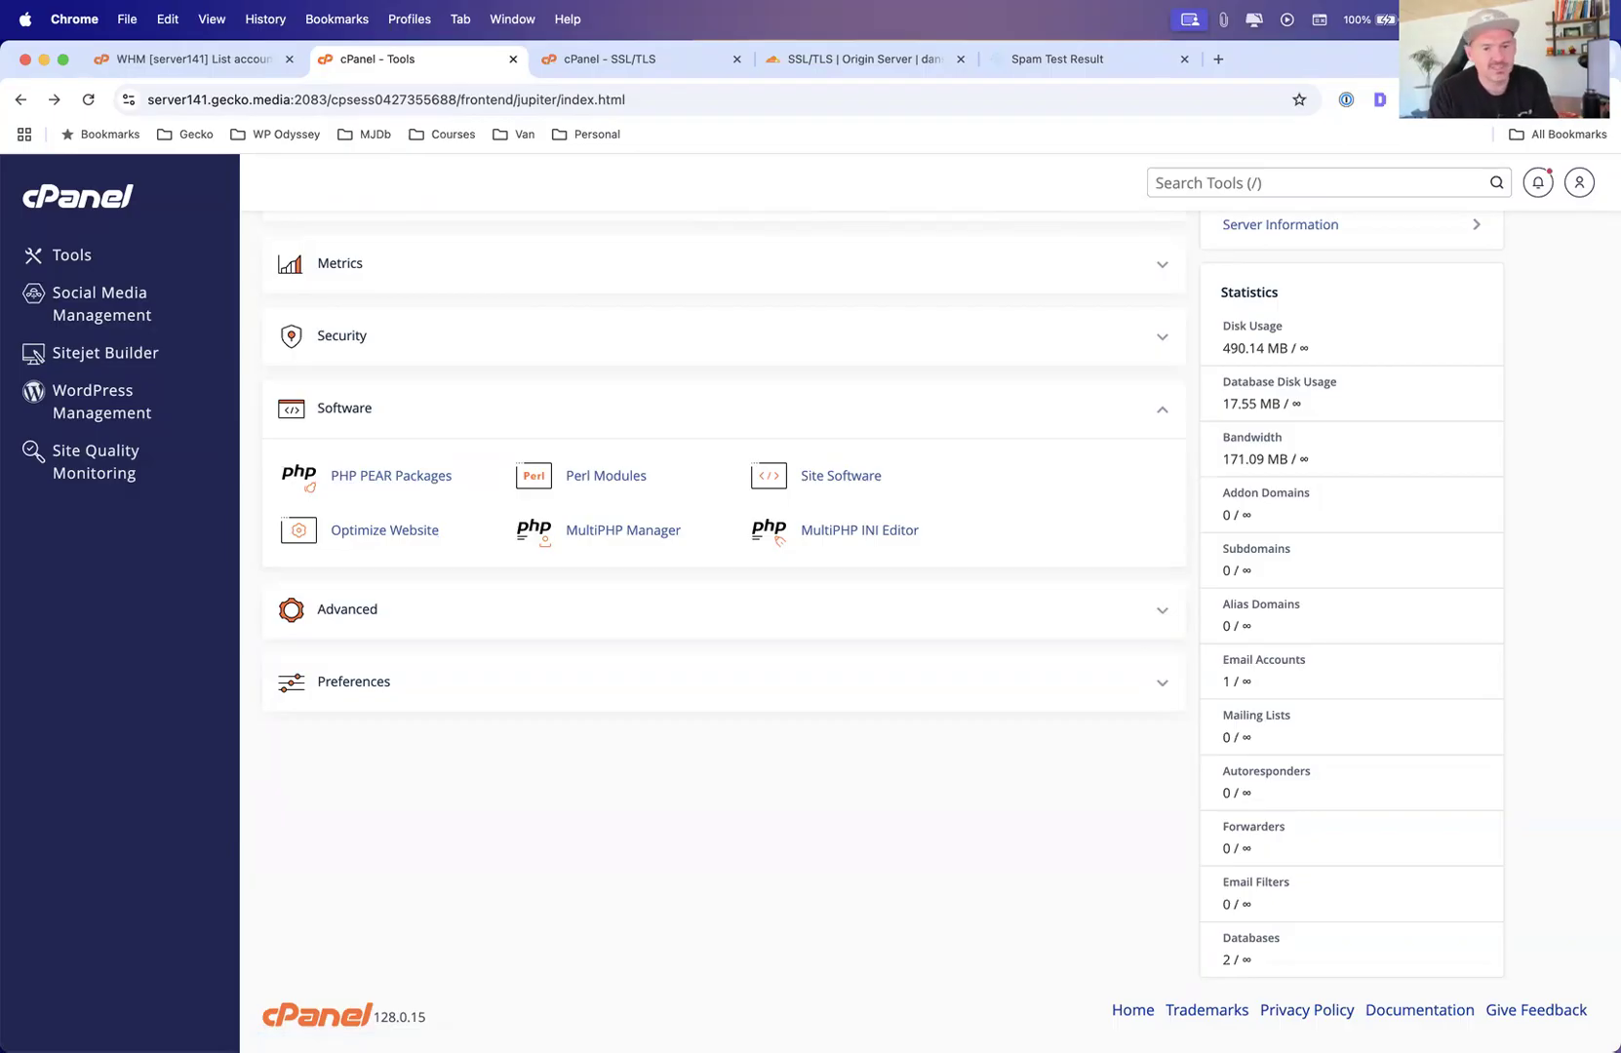
Open MultiPHP Manager and select PHP 8.2 (ea-php82) as the PHP version
left_click(609, 533)
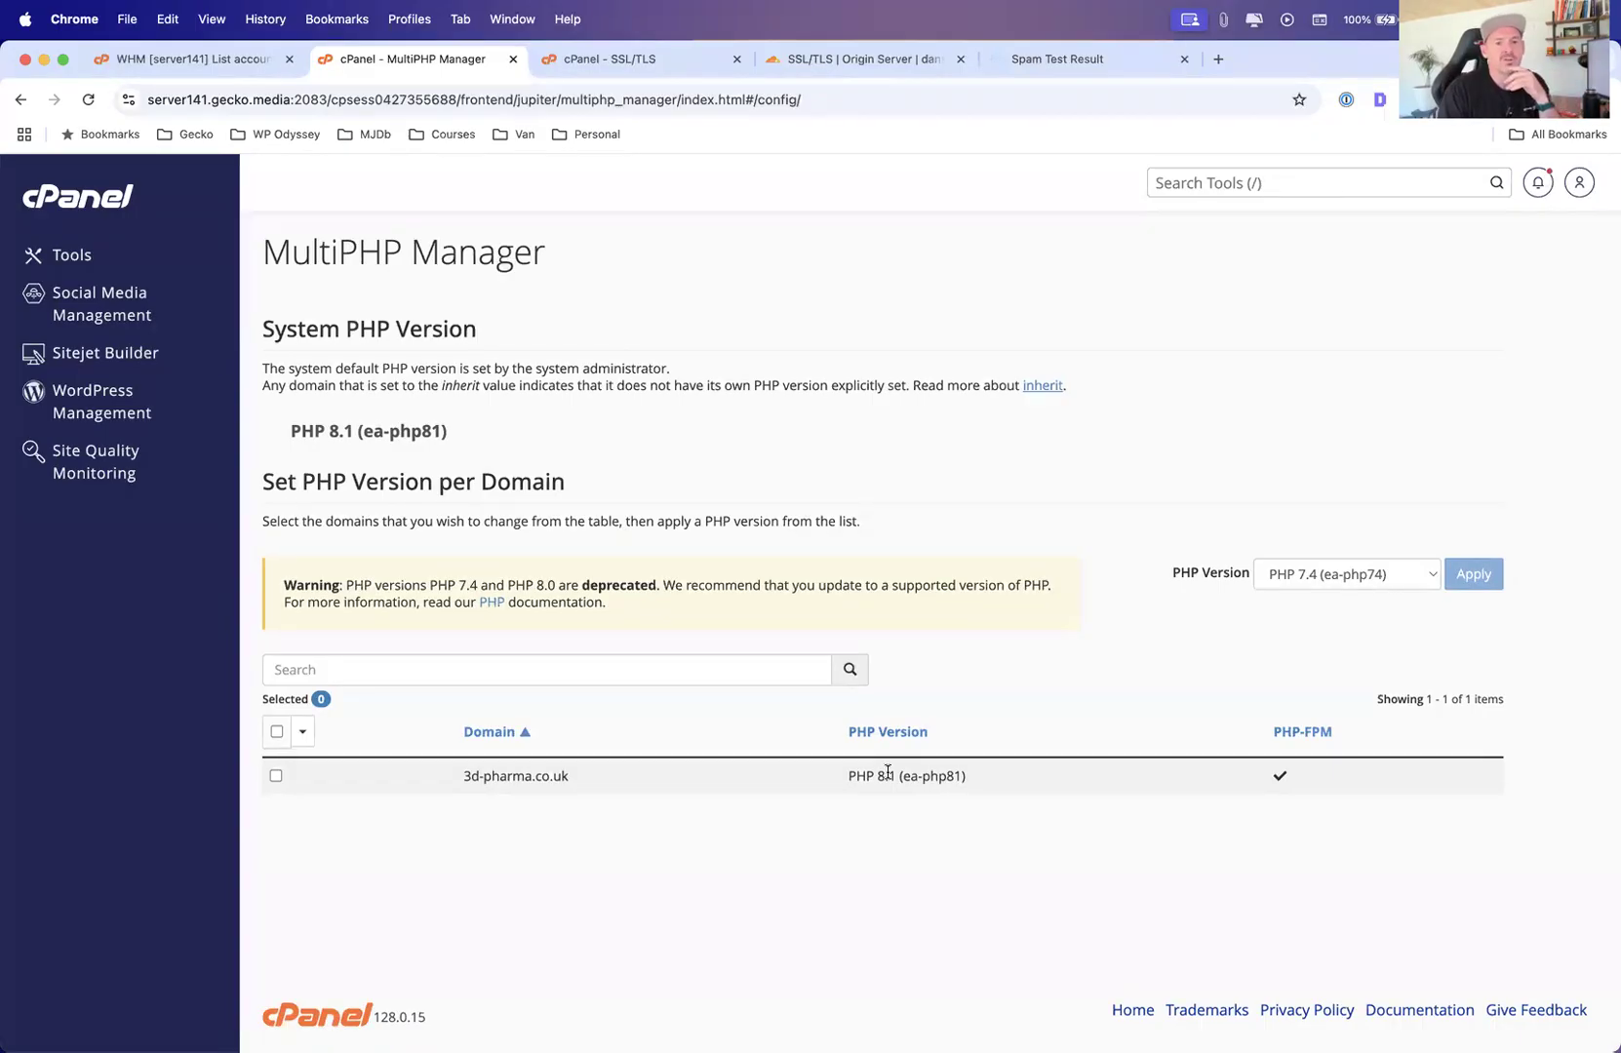
left_click(1297, 577)
left_click(1324, 638)
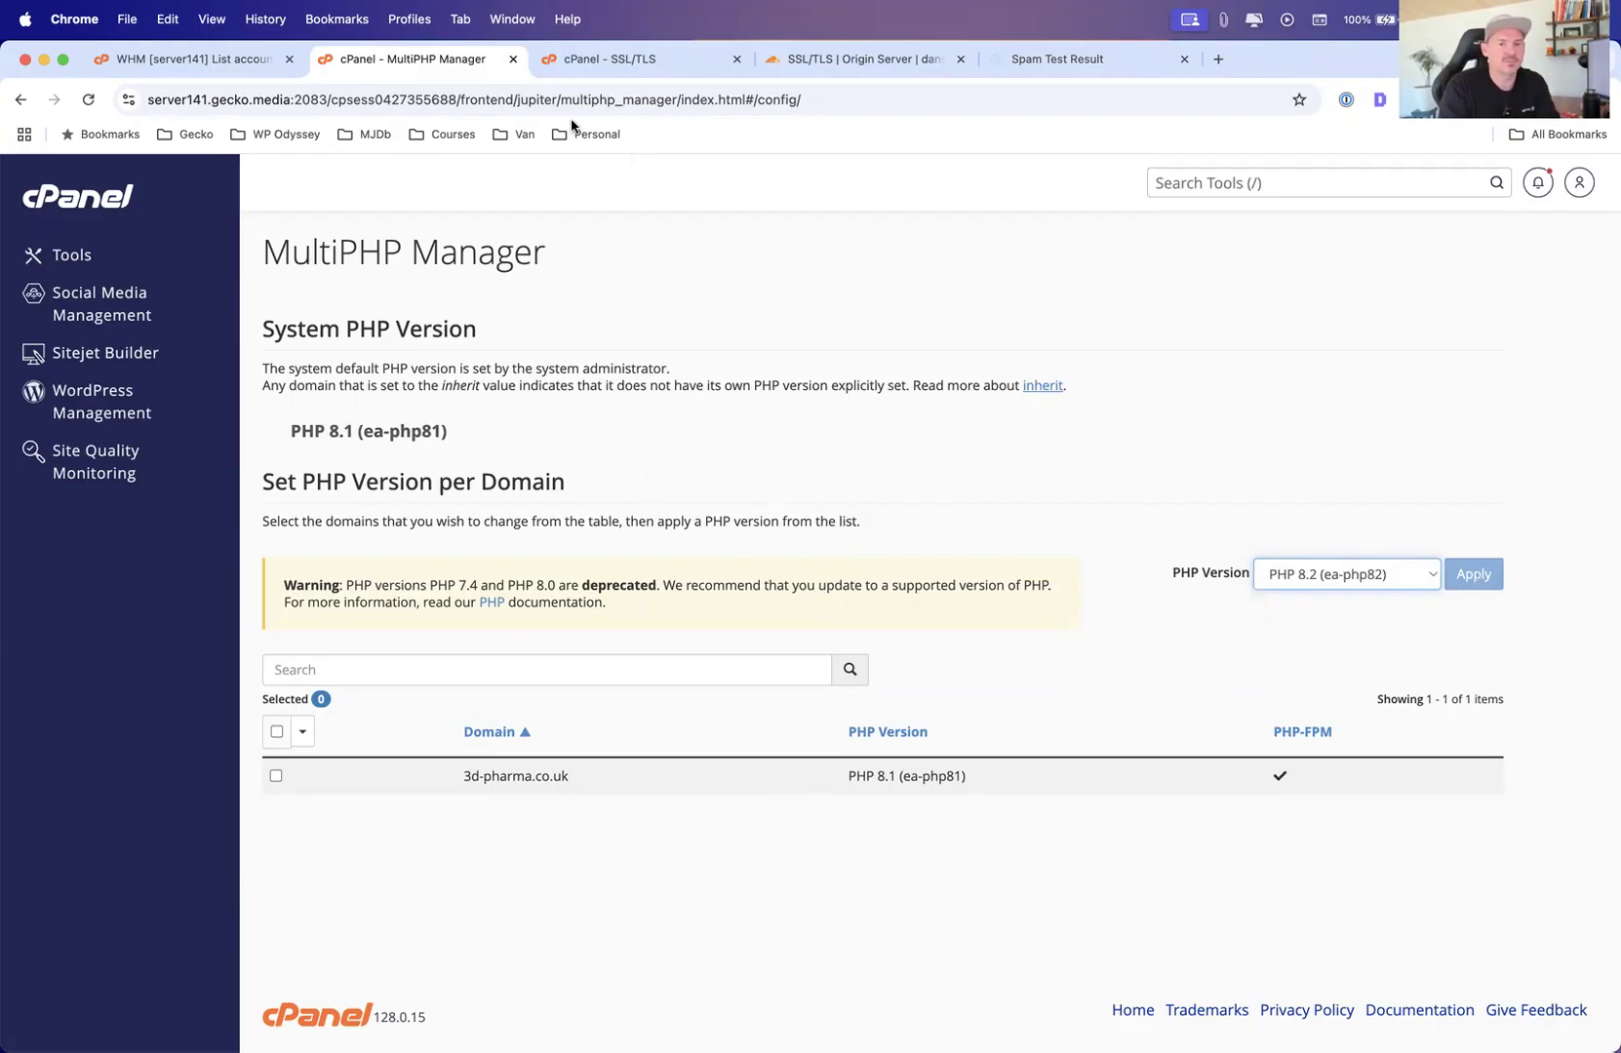
Close the cPanel SSL/TLS and Spam Test Result tabs and return to the MultiPHP Manager tab
left_click(606, 61)
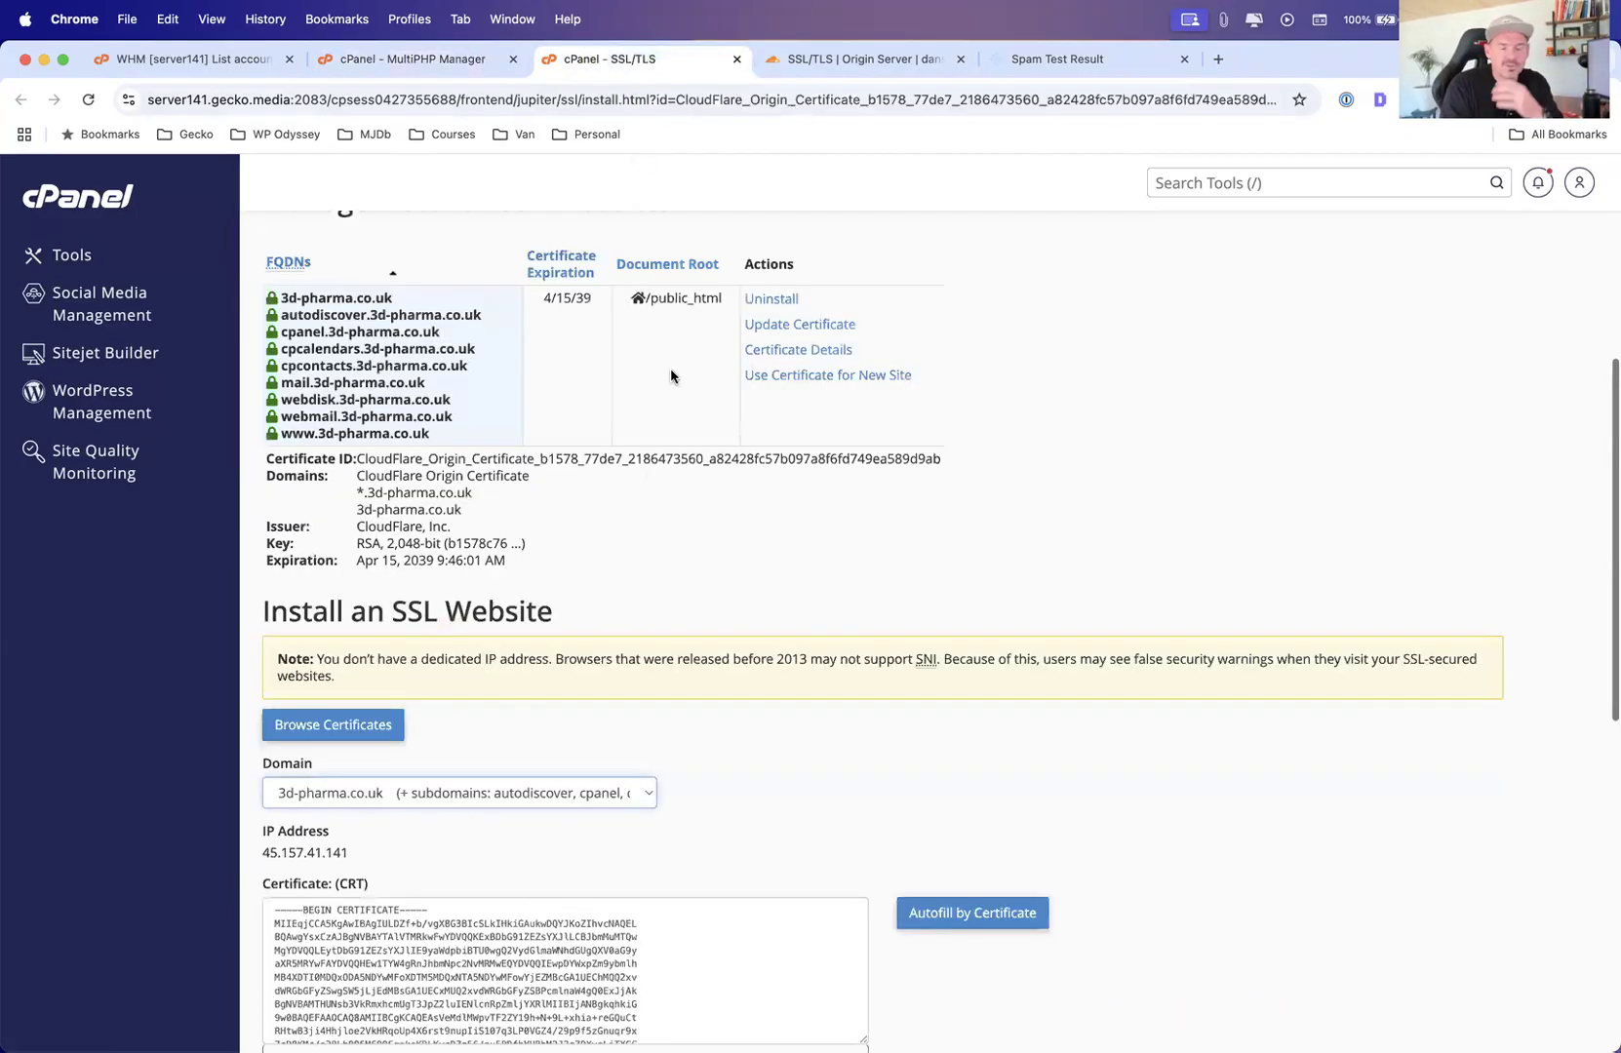
left_click(736, 58)
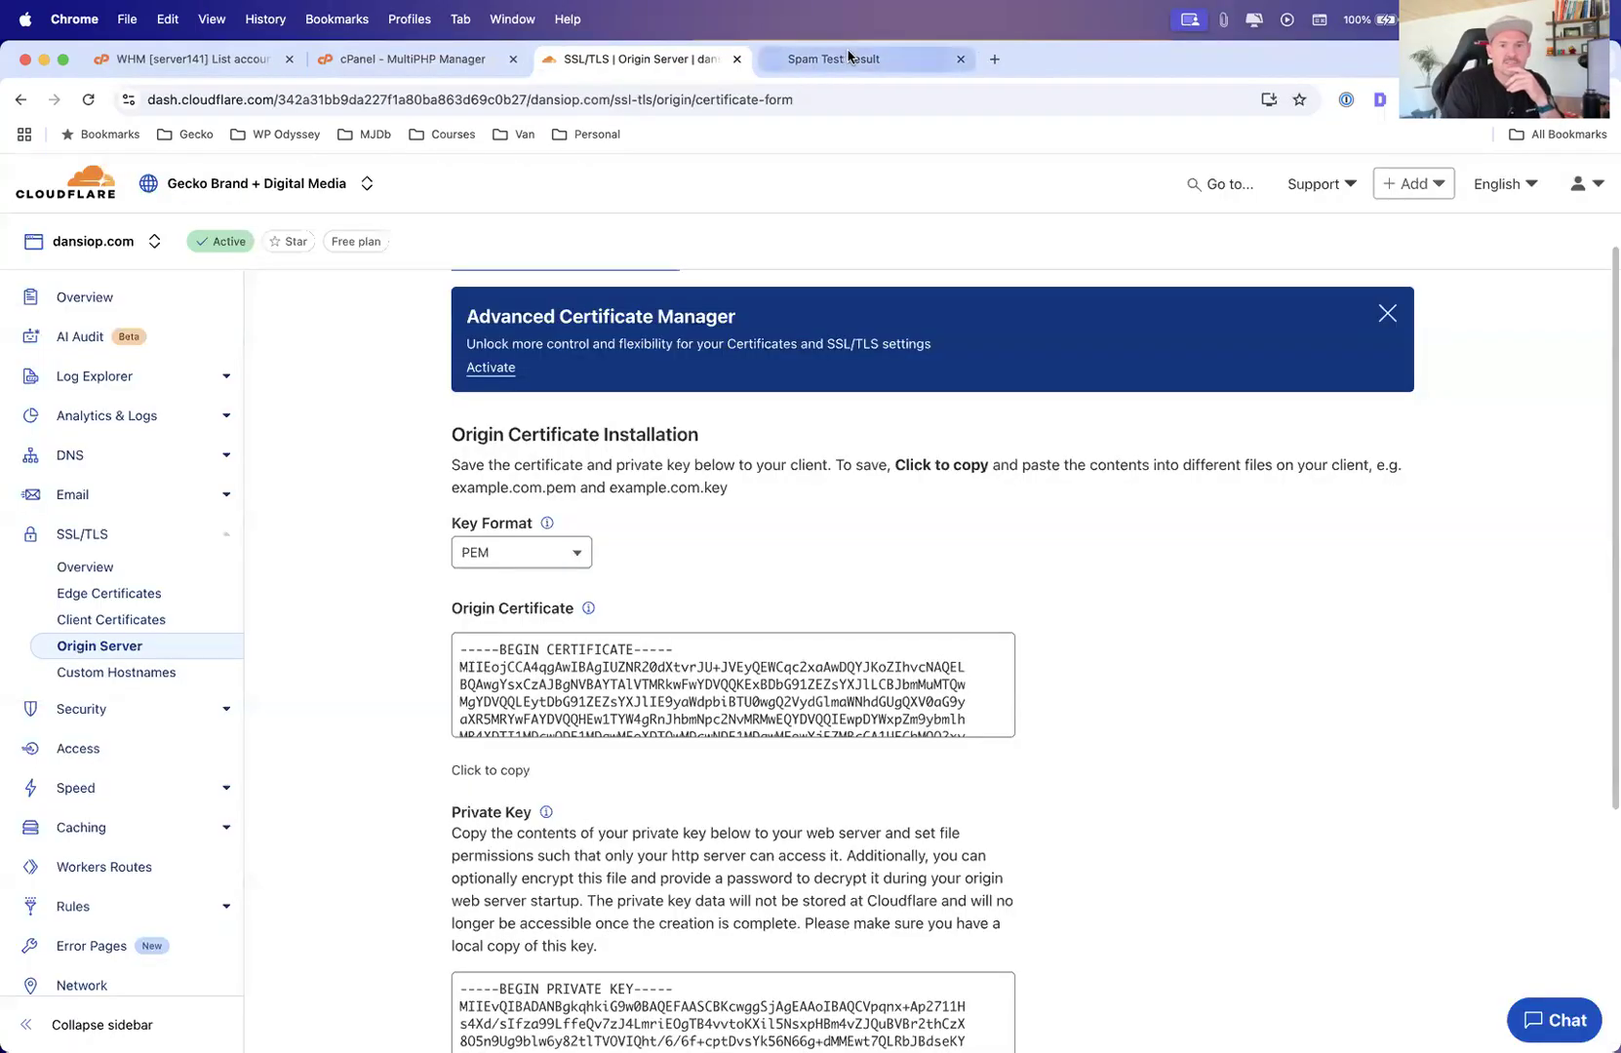
left_click(865, 61)
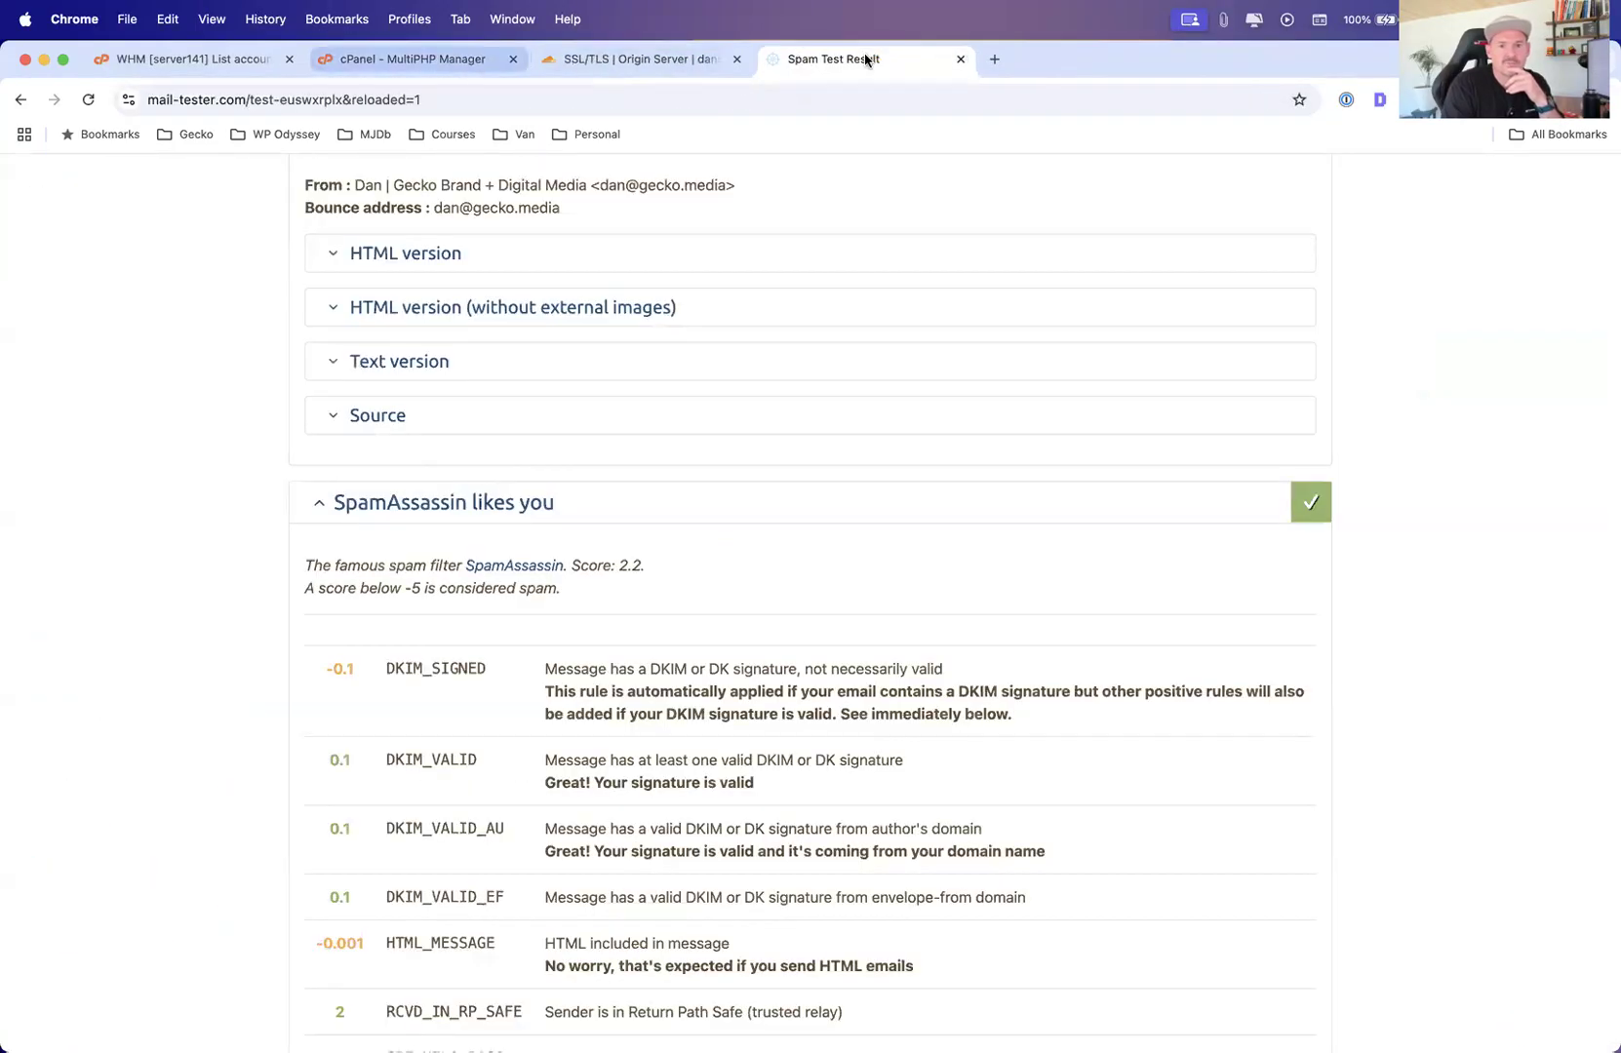
left_click(961, 59)
left_click(400, 59)
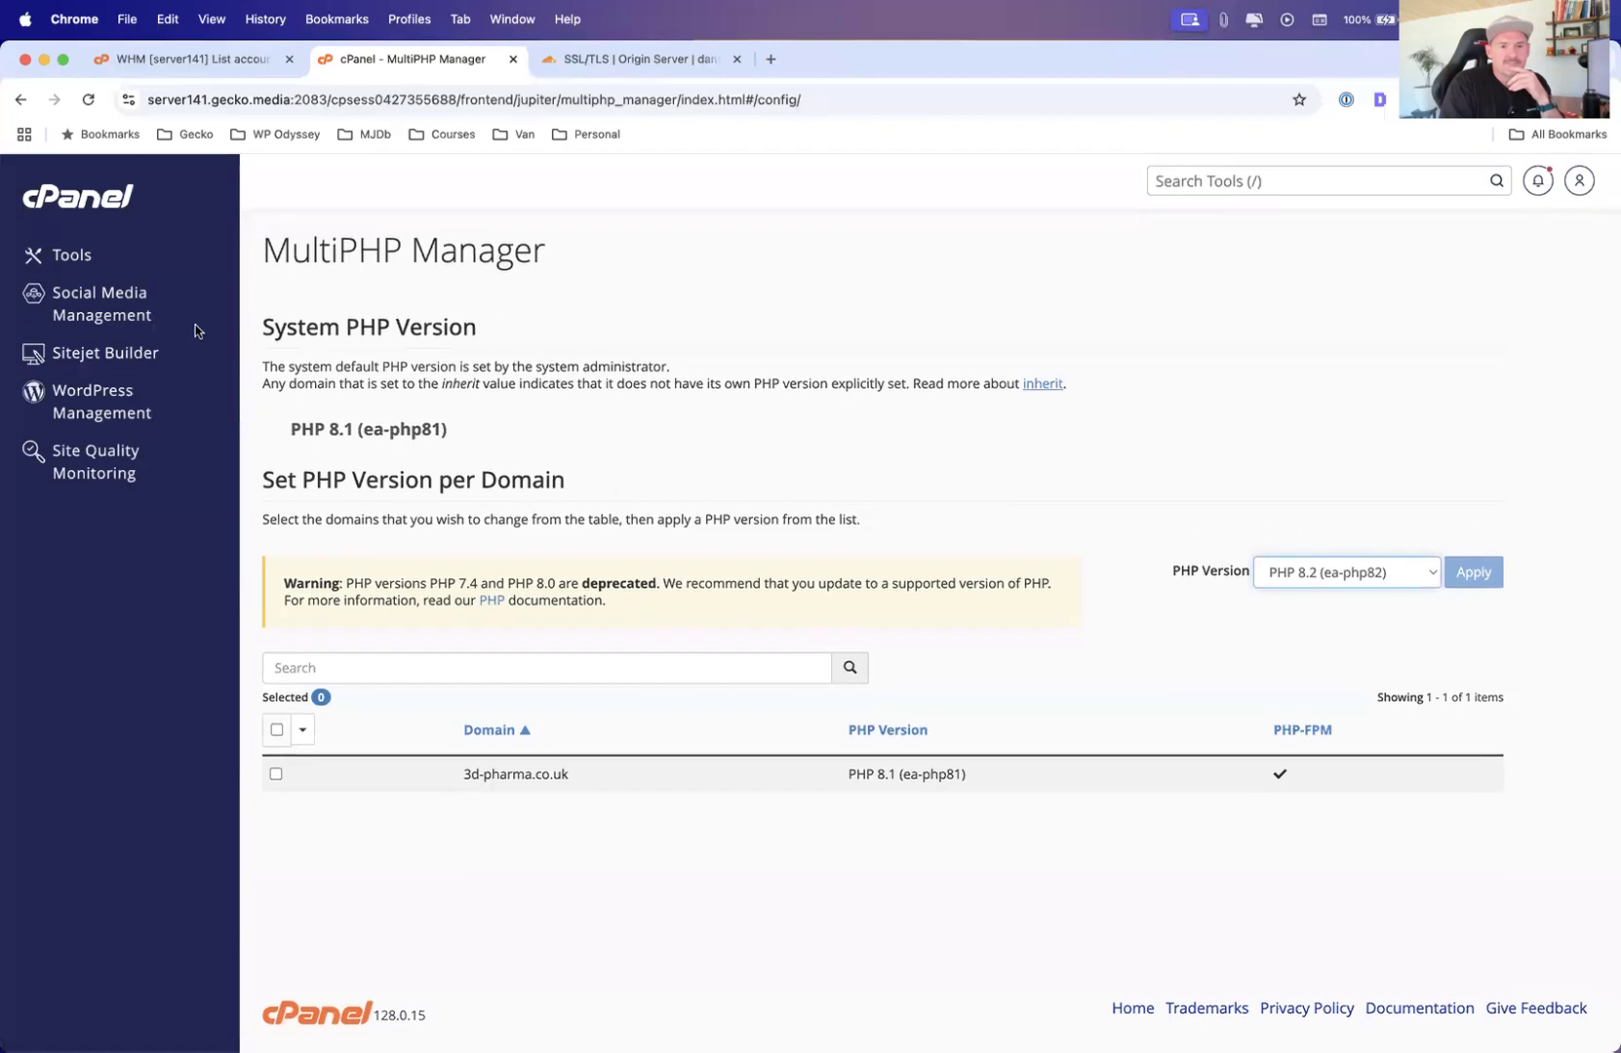
Go back to Tools, expand the Domains section and open WordPress Management
left_click(147, 256)
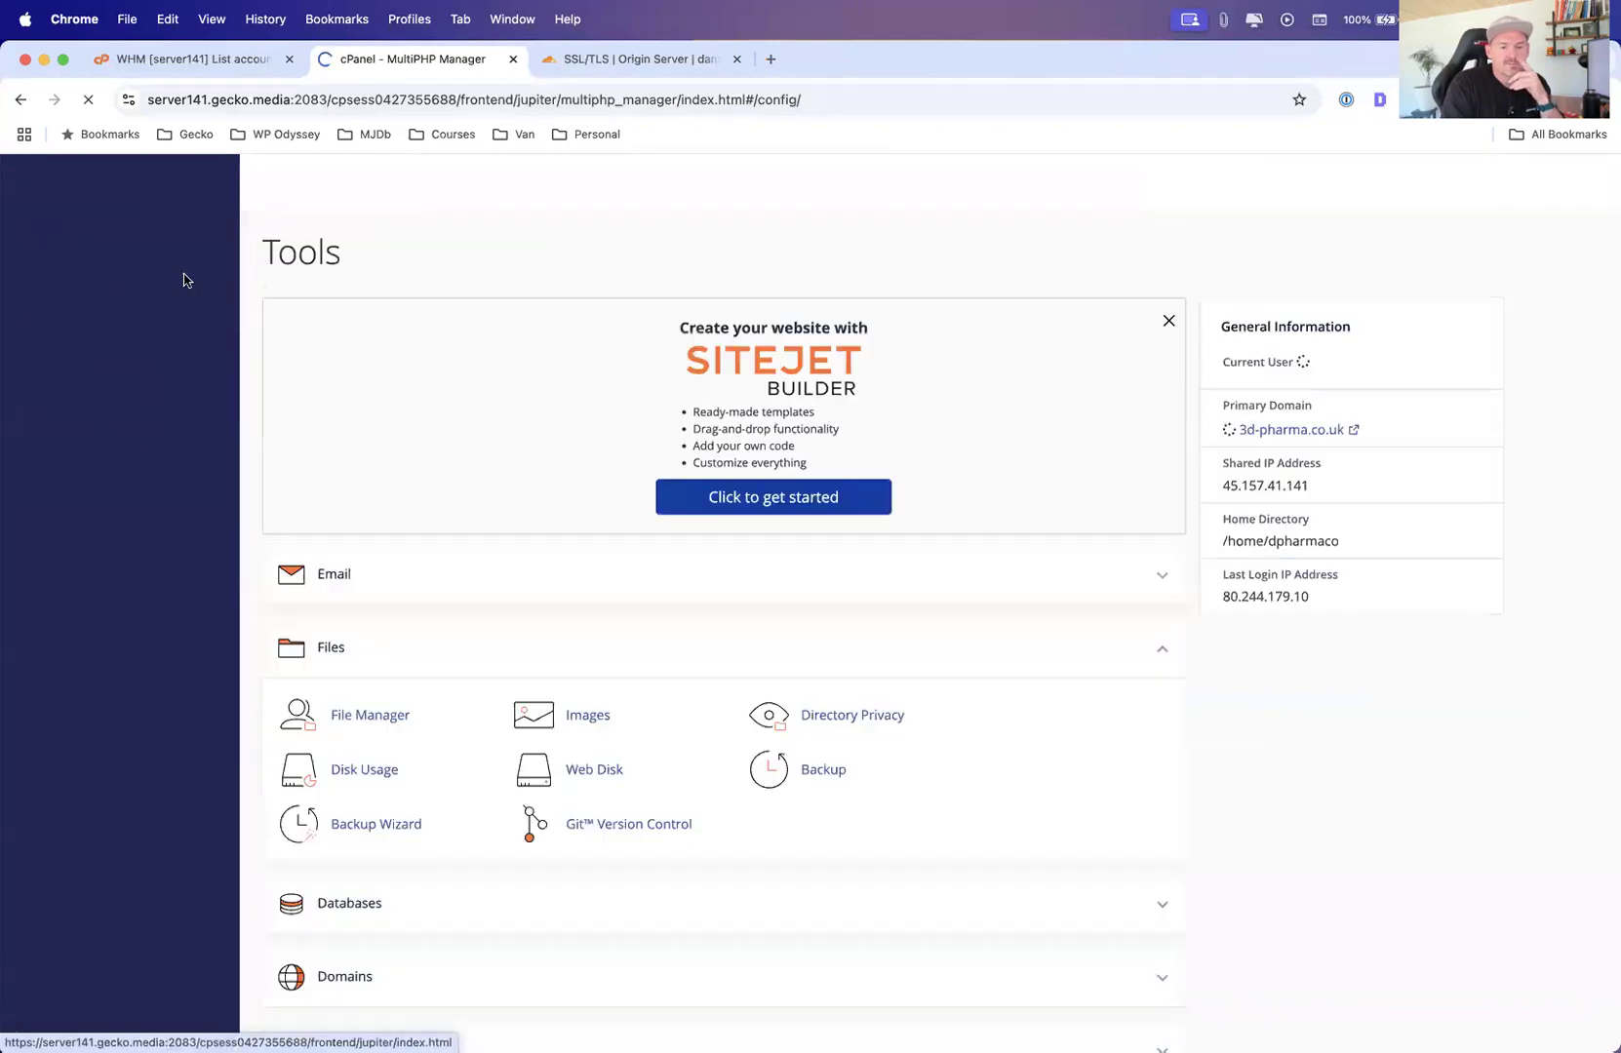
scroll(713, 381, "down", 10)
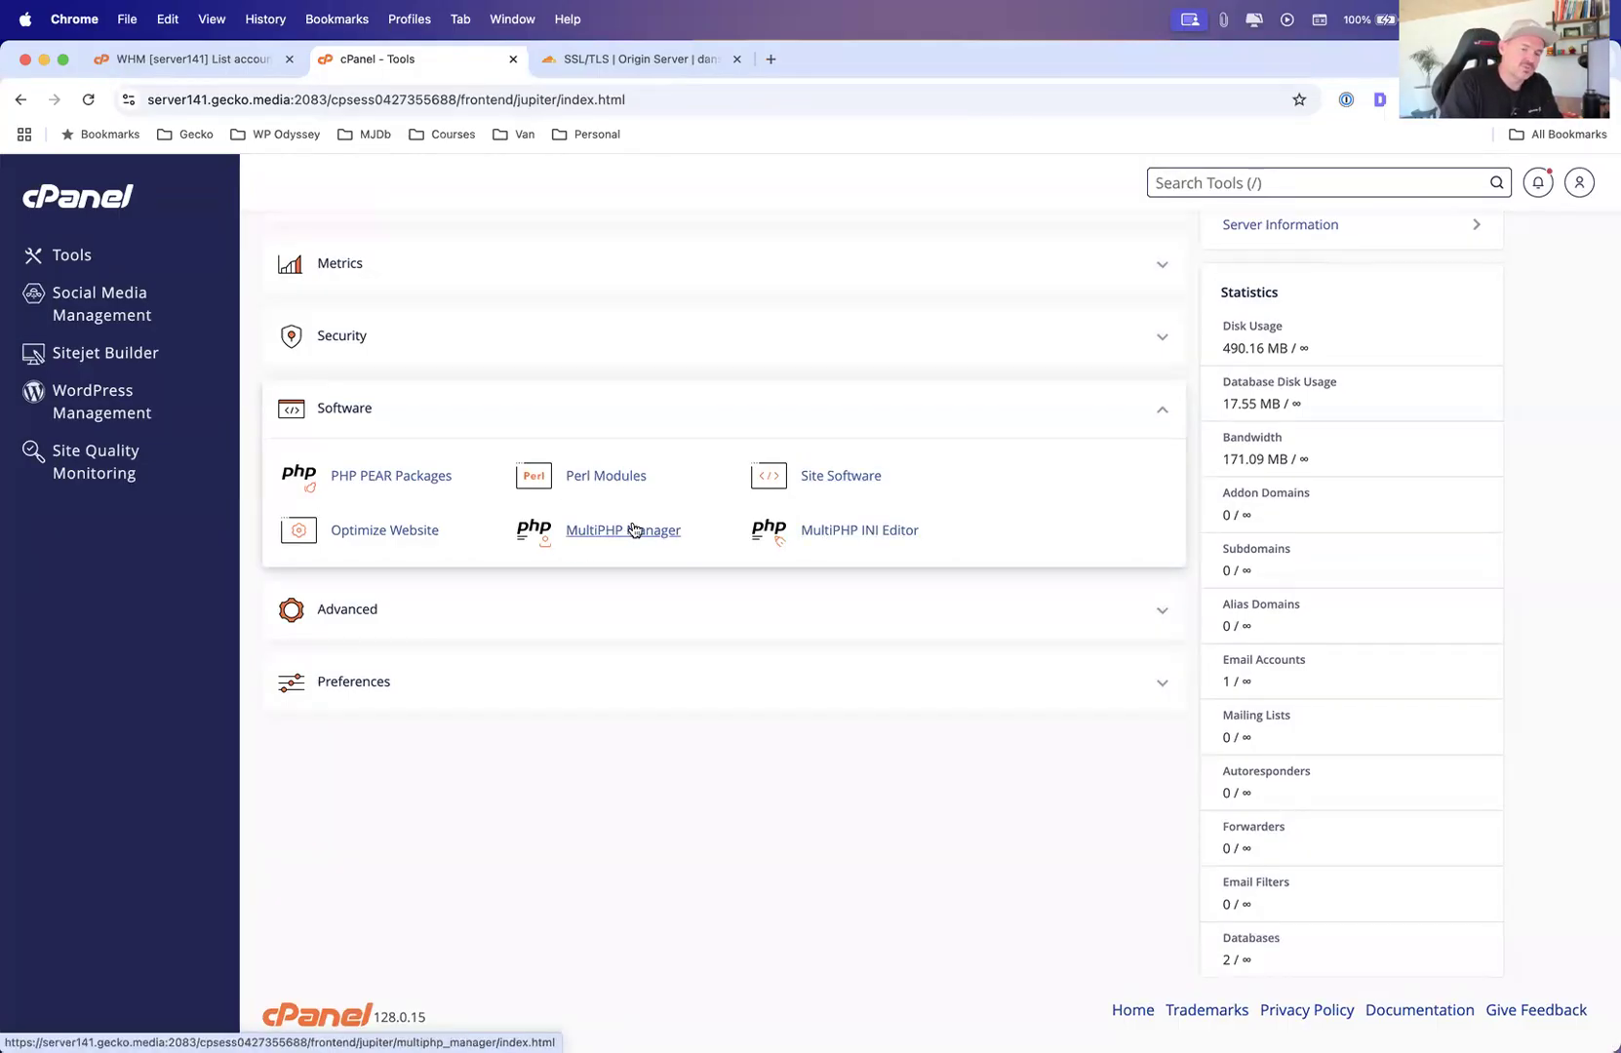
scroll(915, 563, "up", 10)
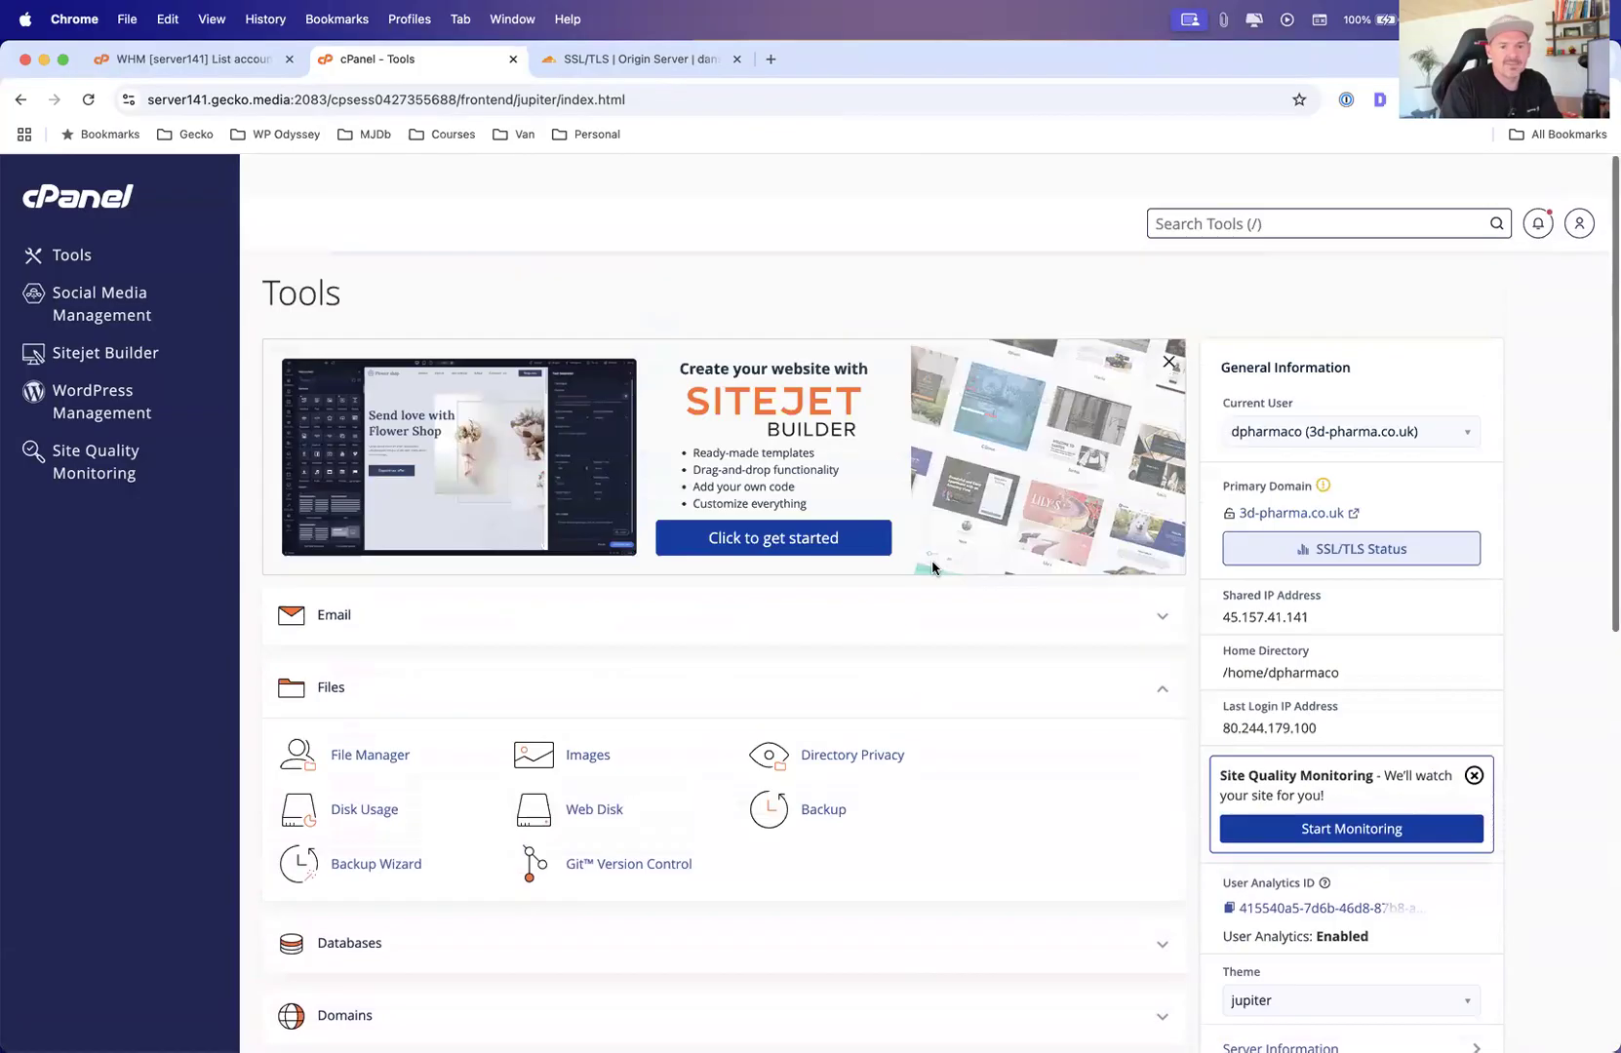
scroll(518, 416, "down", 5)
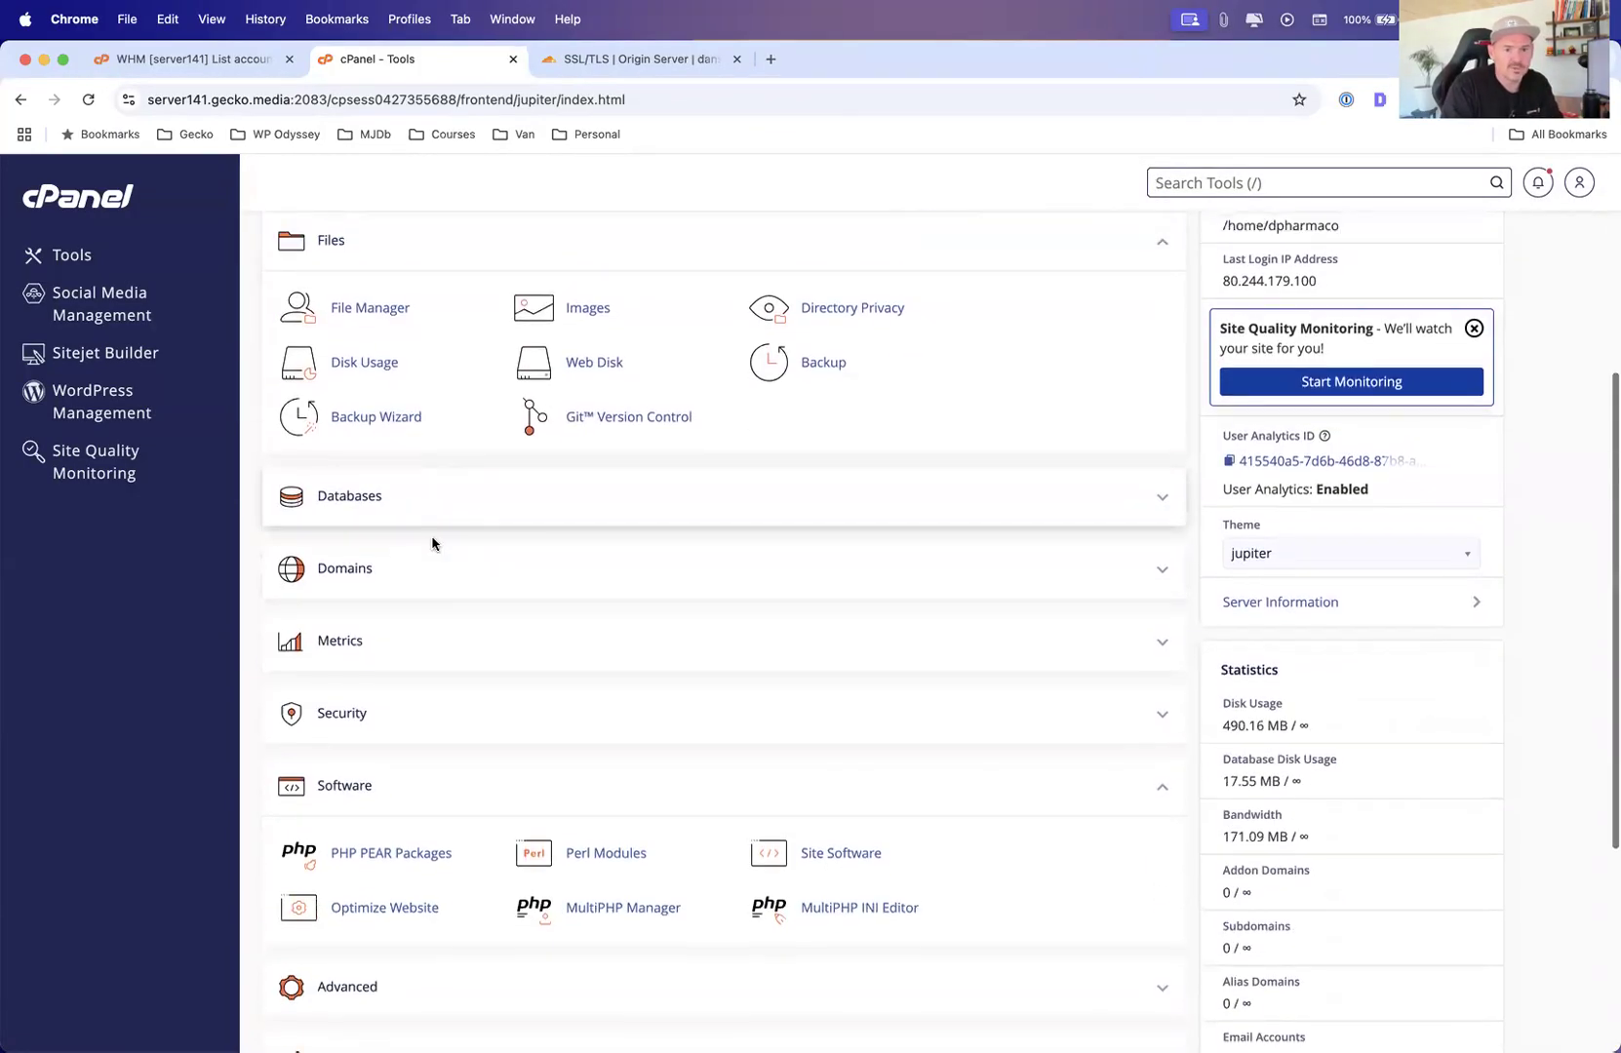
left_click(1154, 572)
left_click(413, 637)
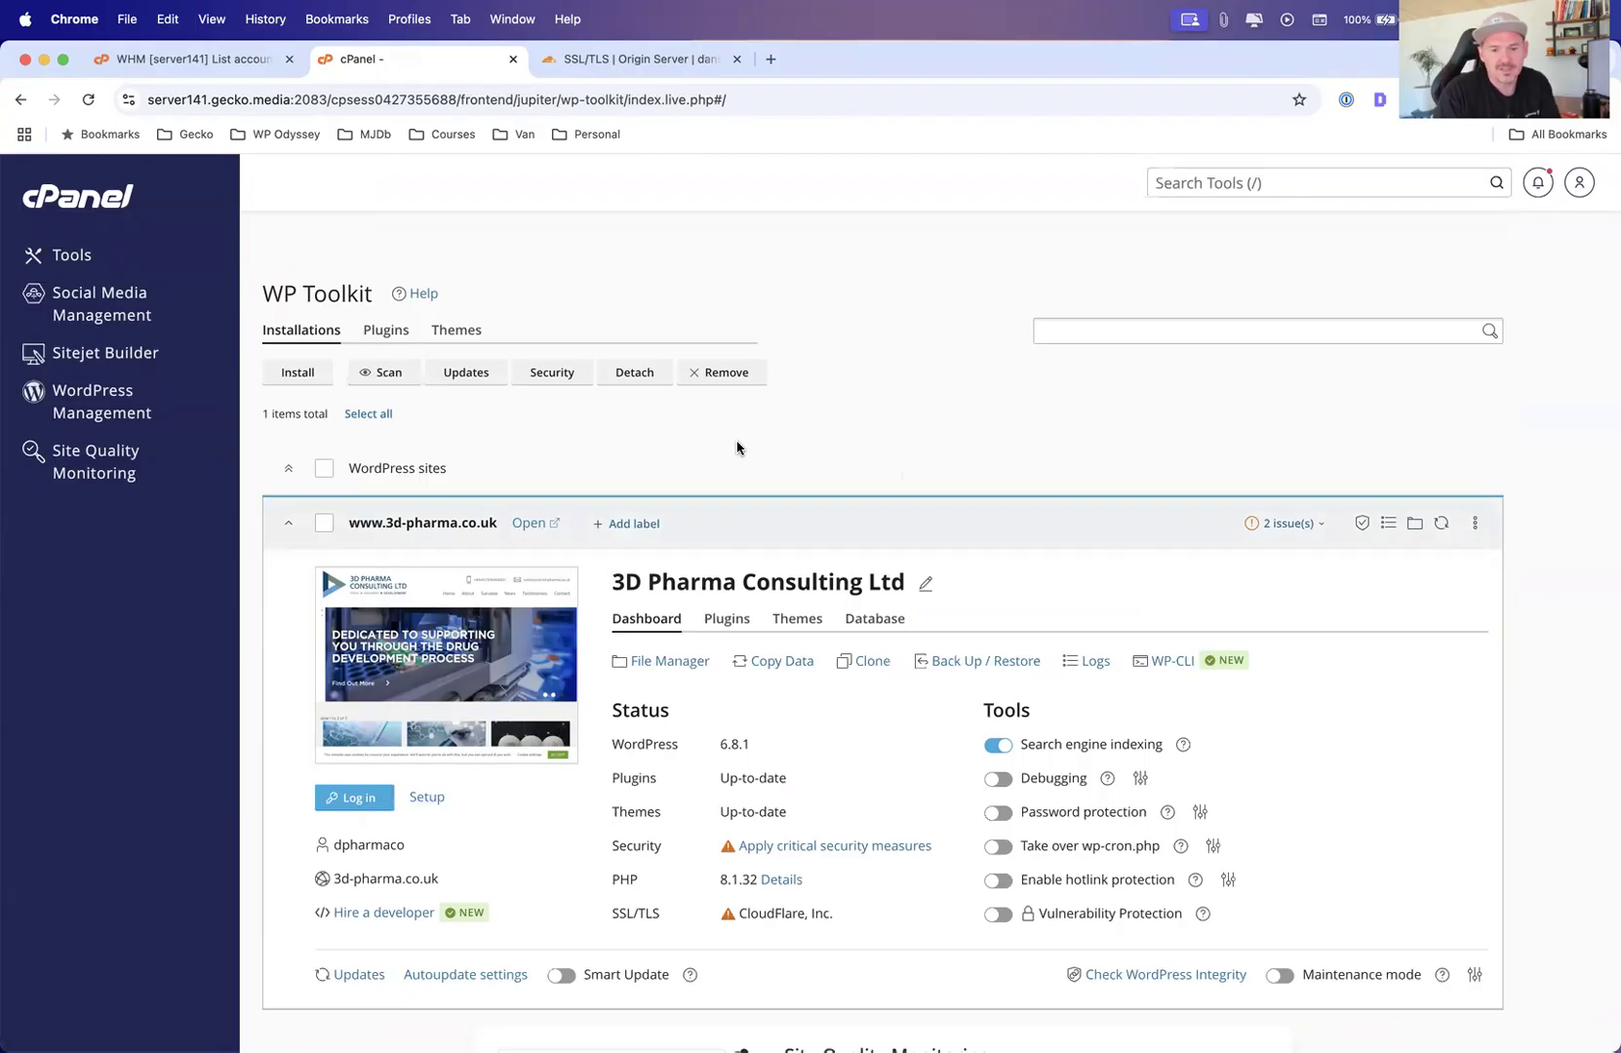
View the Plugins and Themes tabs of the 3d-pharma.co.uk WordPress site in WP Toolkit
scroll(736, 448, "down", 5)
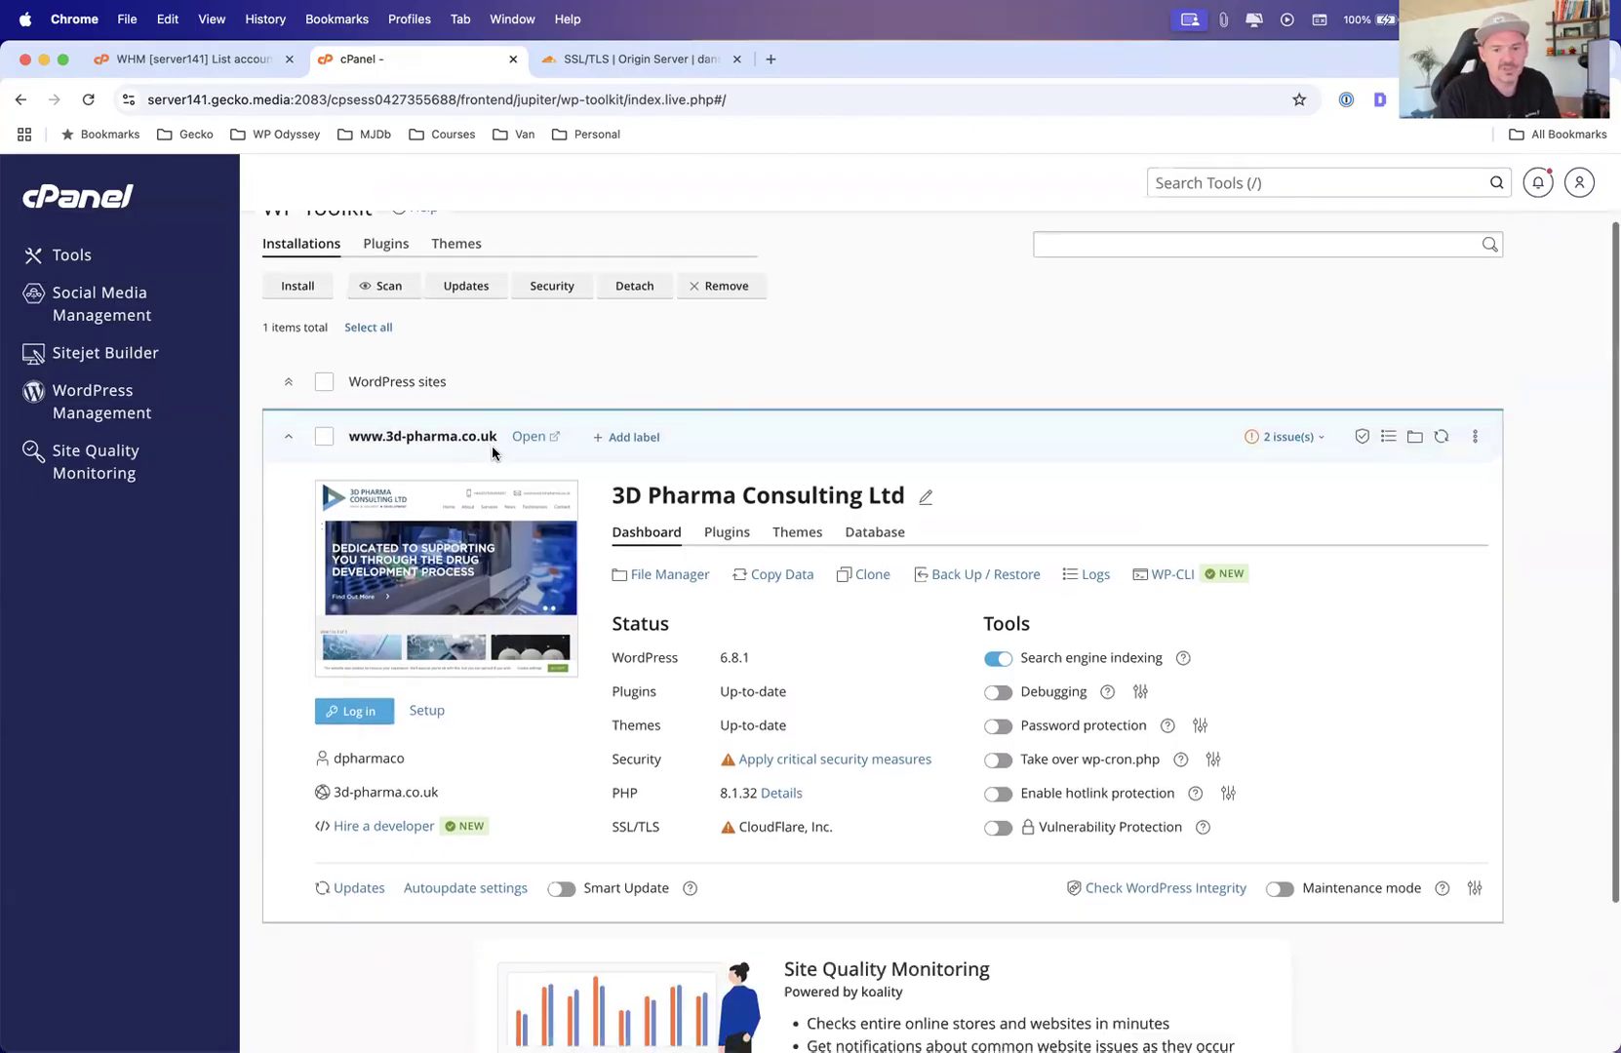
scroll(493, 452, "up", 5)
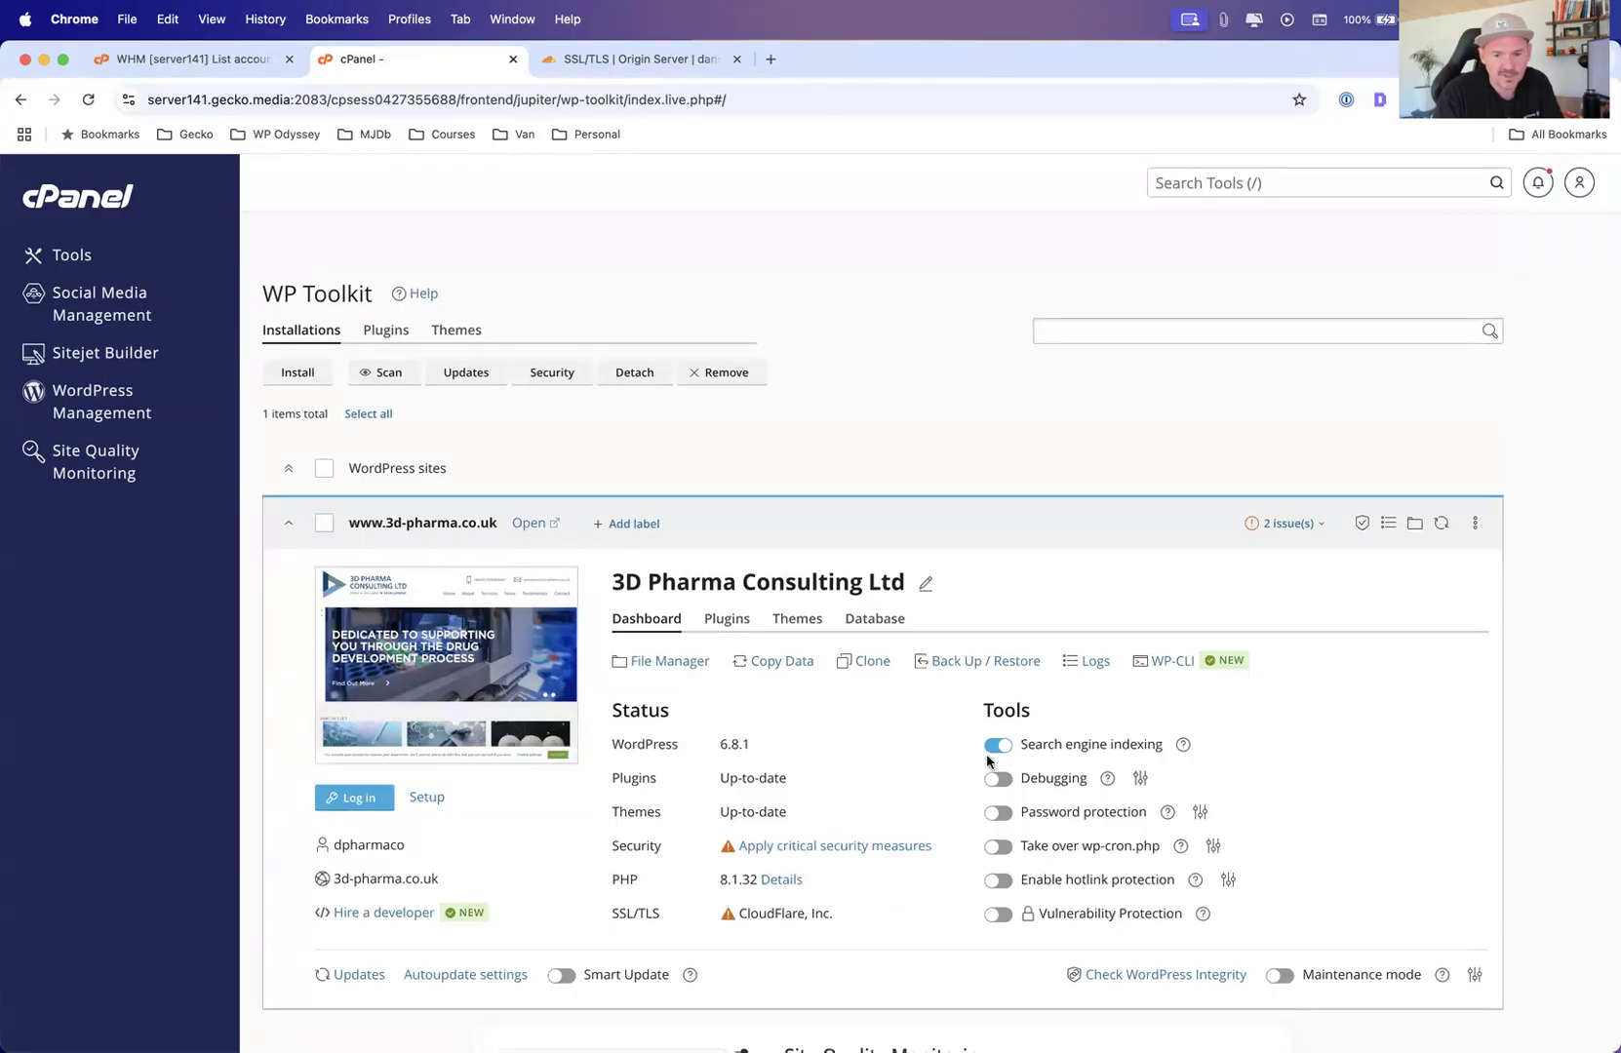
left_click(726, 616)
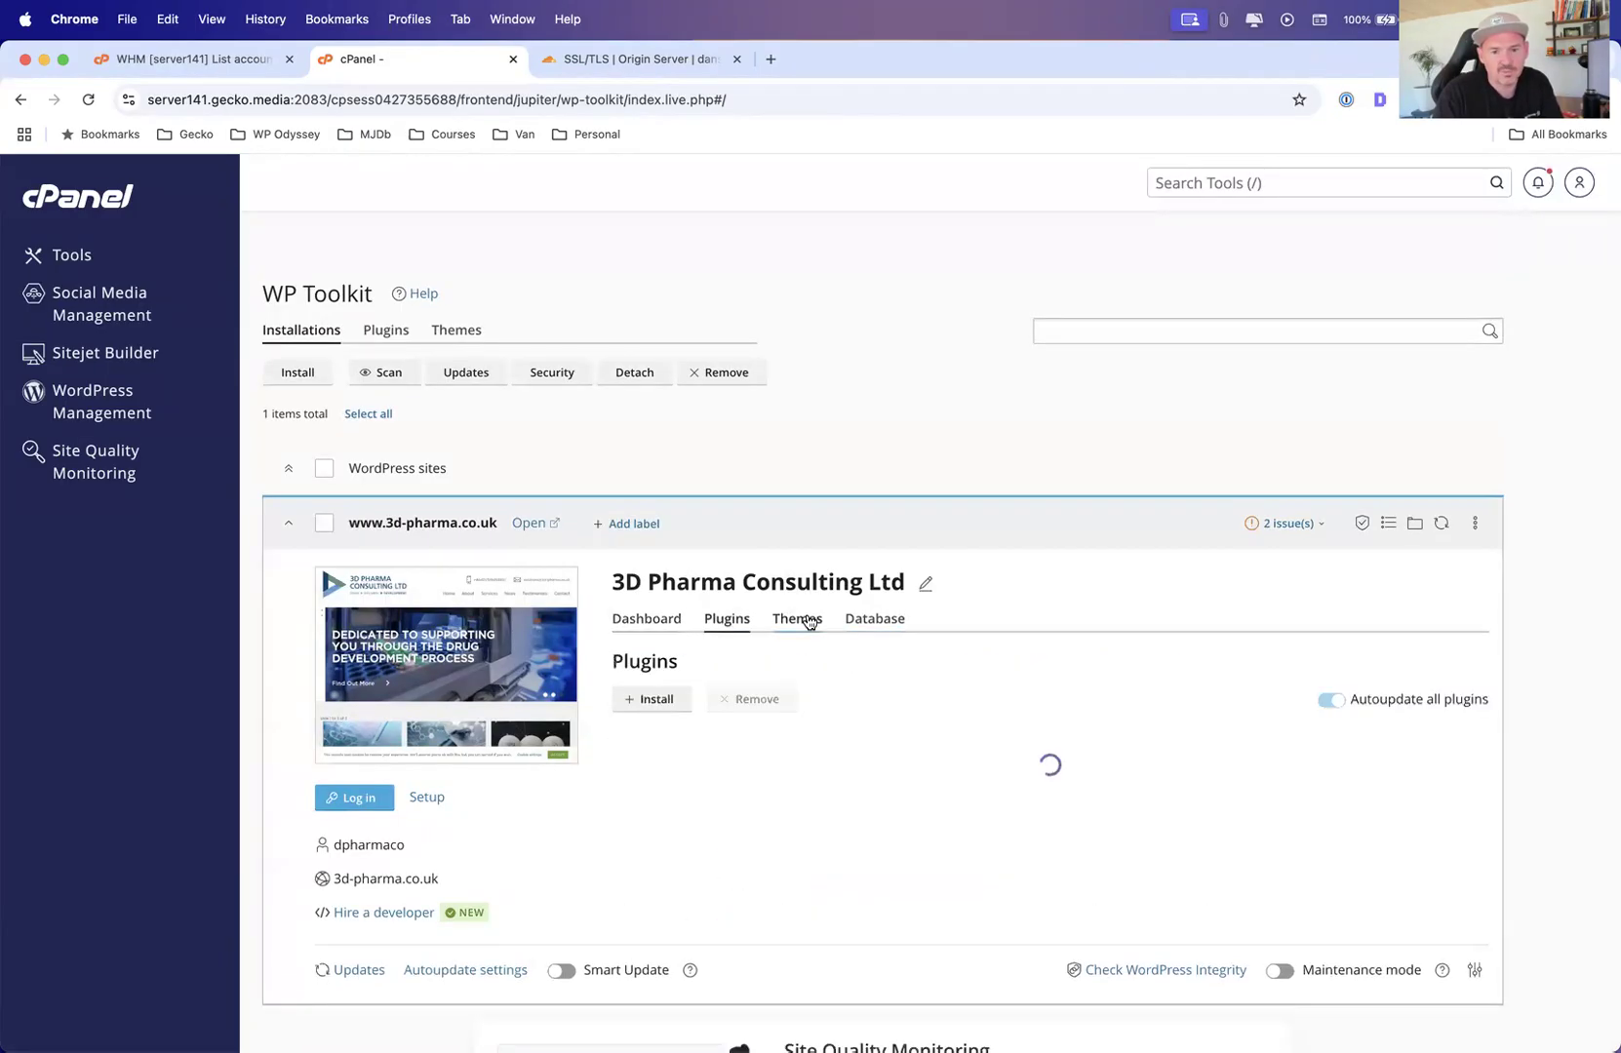
left_click(800, 618)
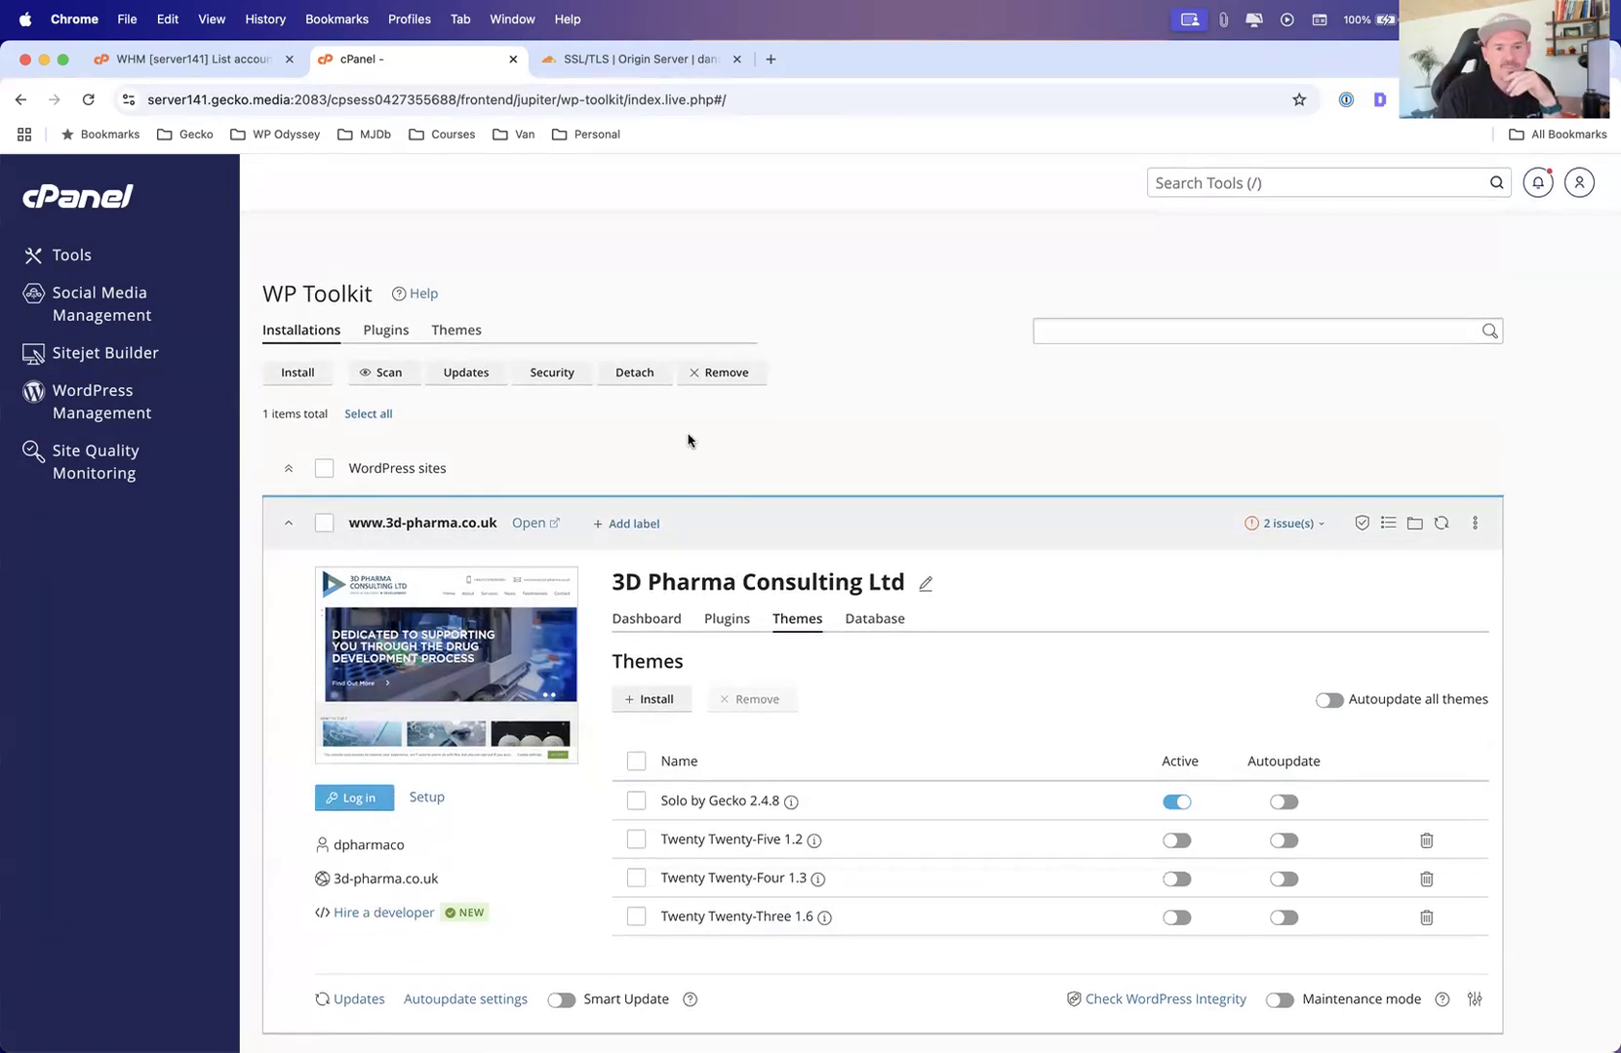
Open the Install WordPress panel, set the installation path to site2, then close it without installing
left_click(283, 375)
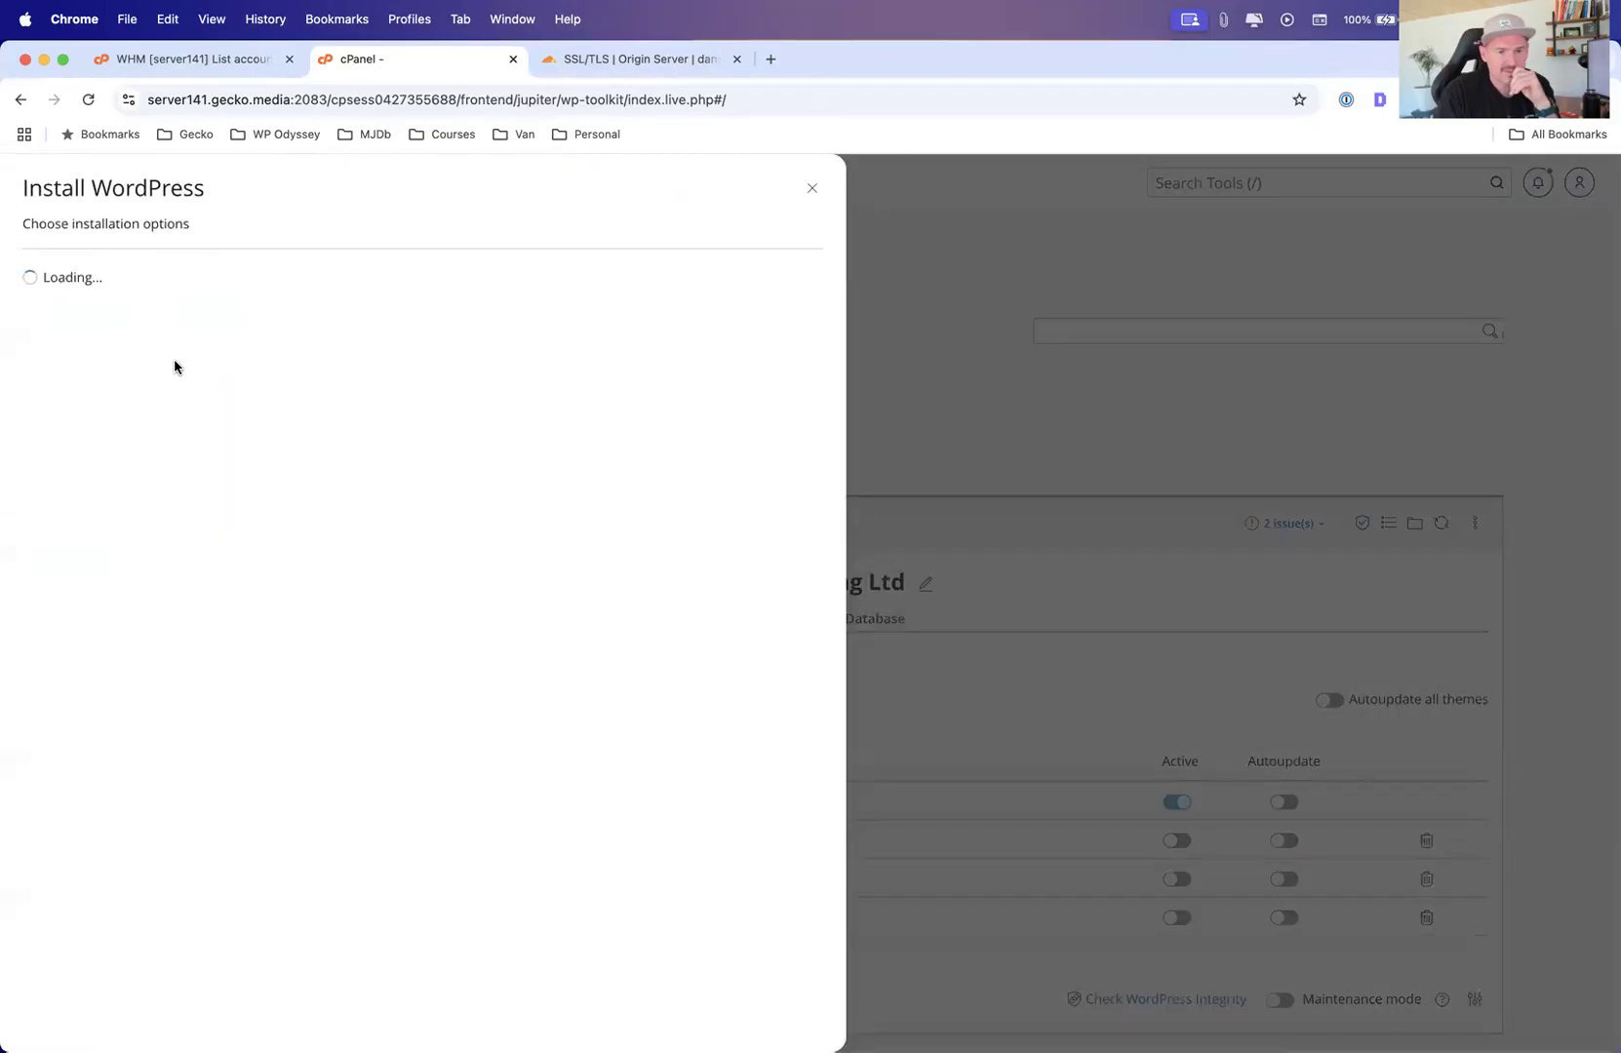
left_click(243, 353)
left_click(238, 420)
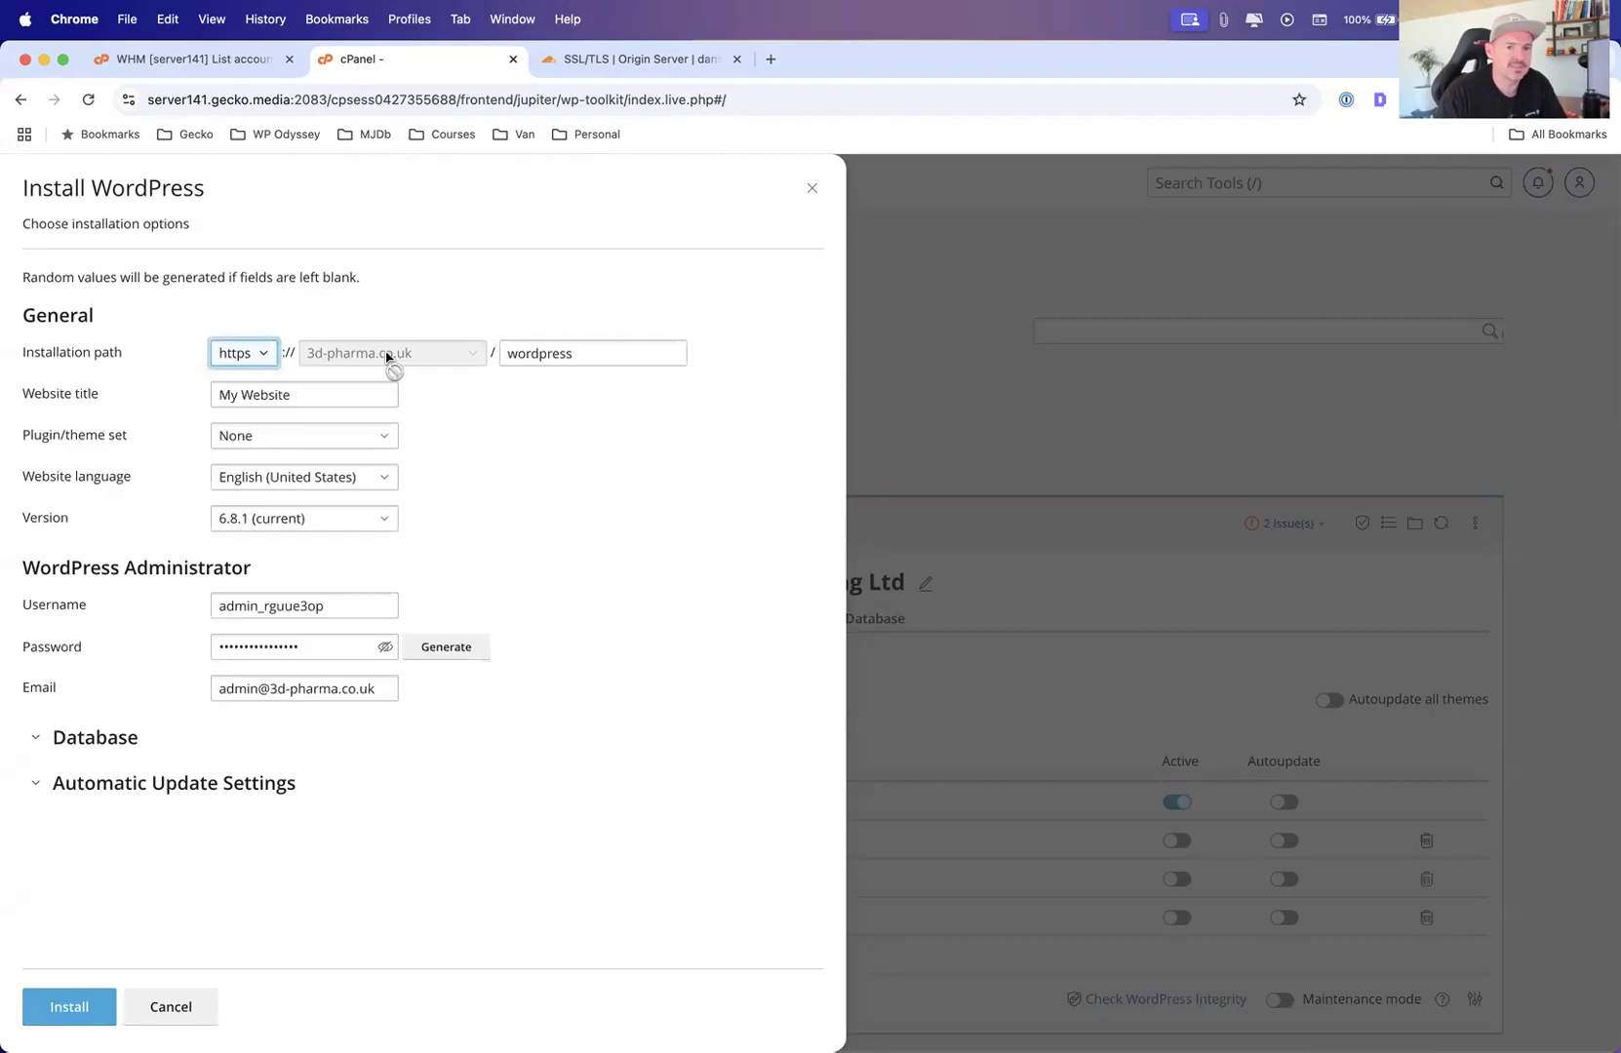
left_click(325, 383)
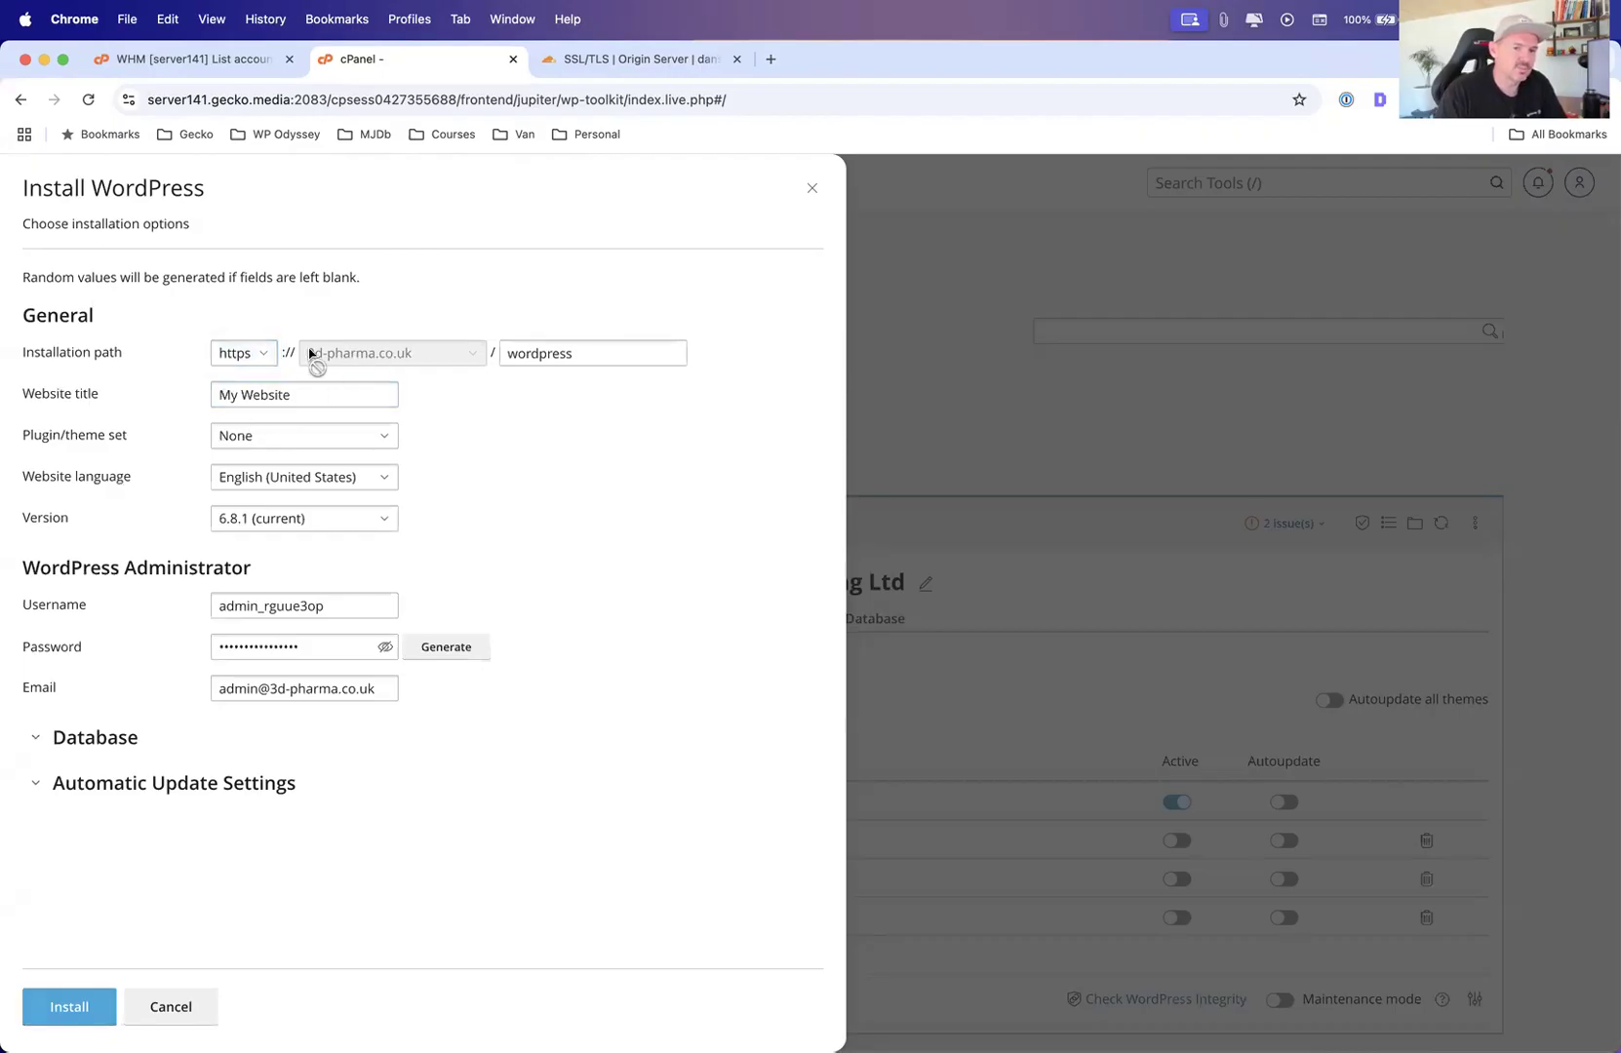
double_click(538, 353)
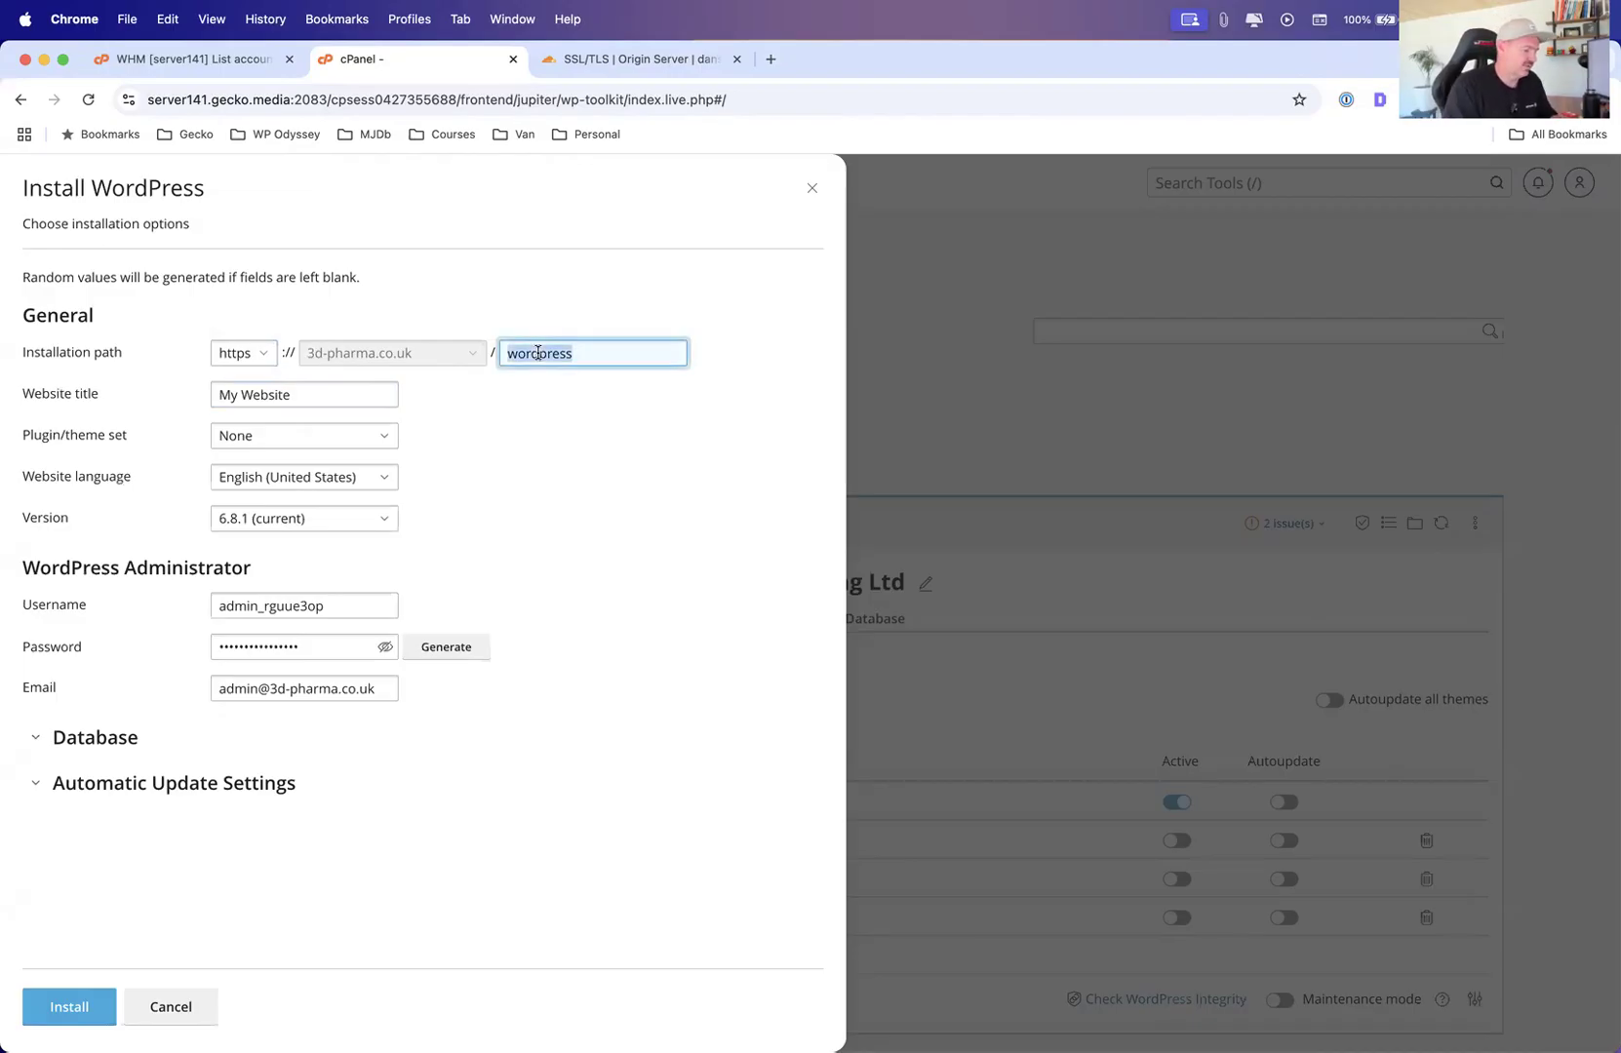
type("site2")
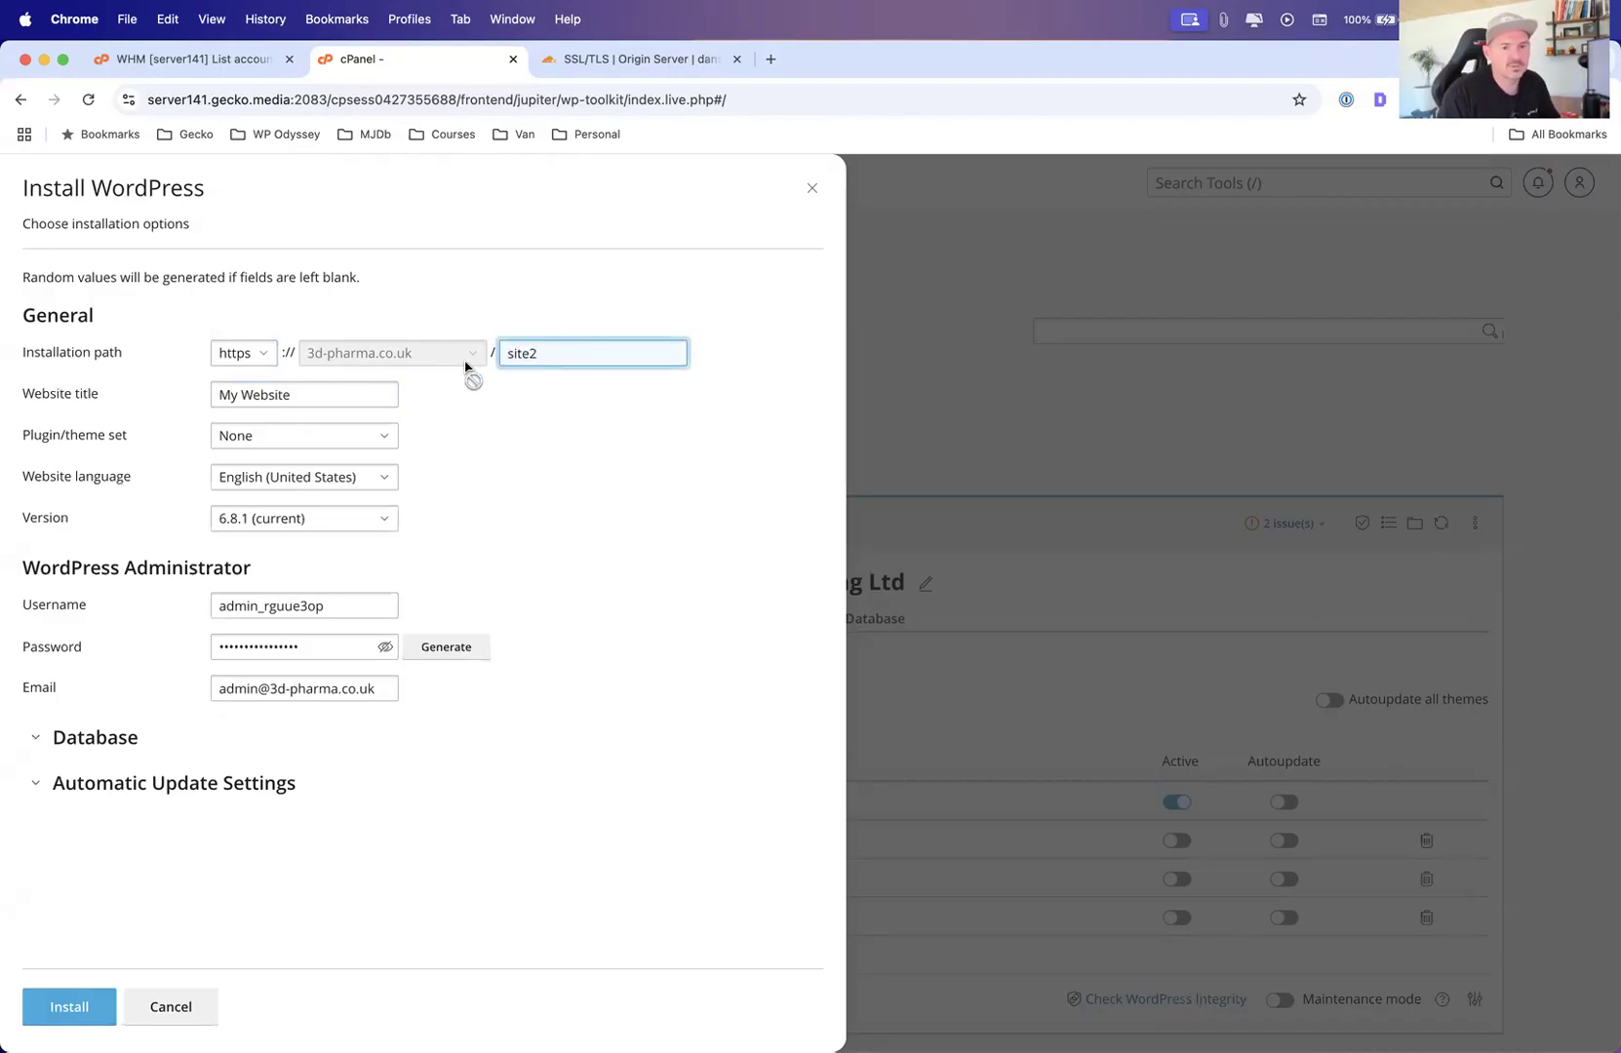
left_click_drag(293, 394, 116, 390)
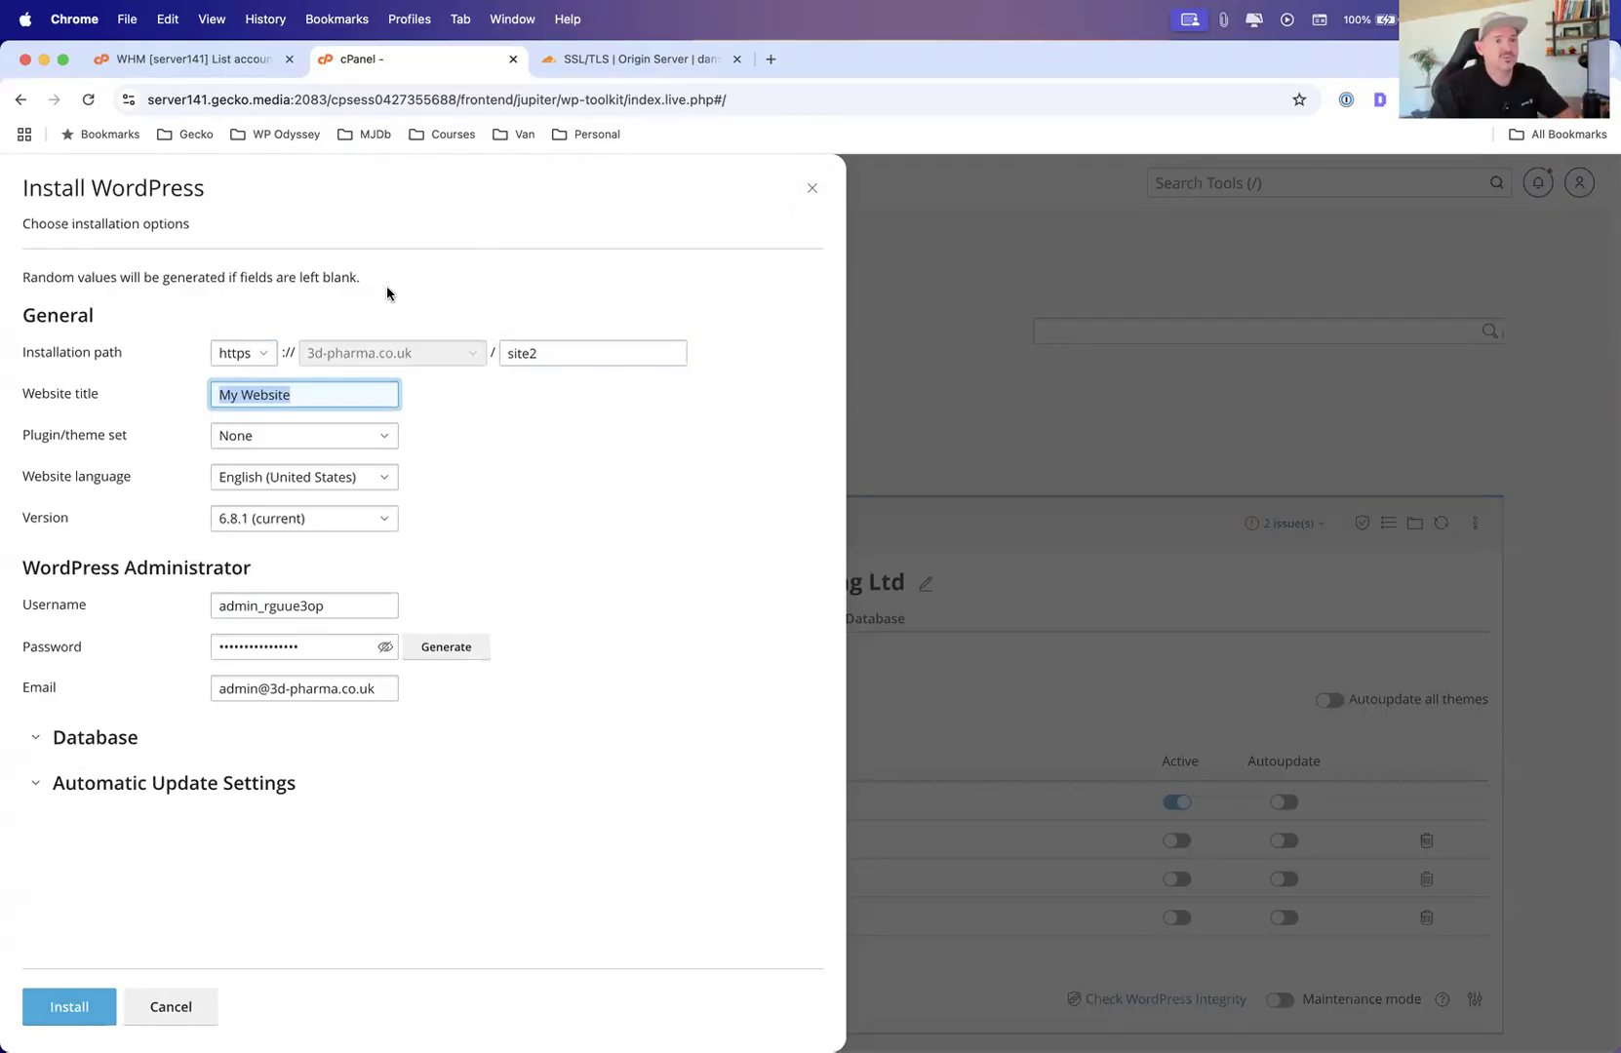
left_click(813, 194)
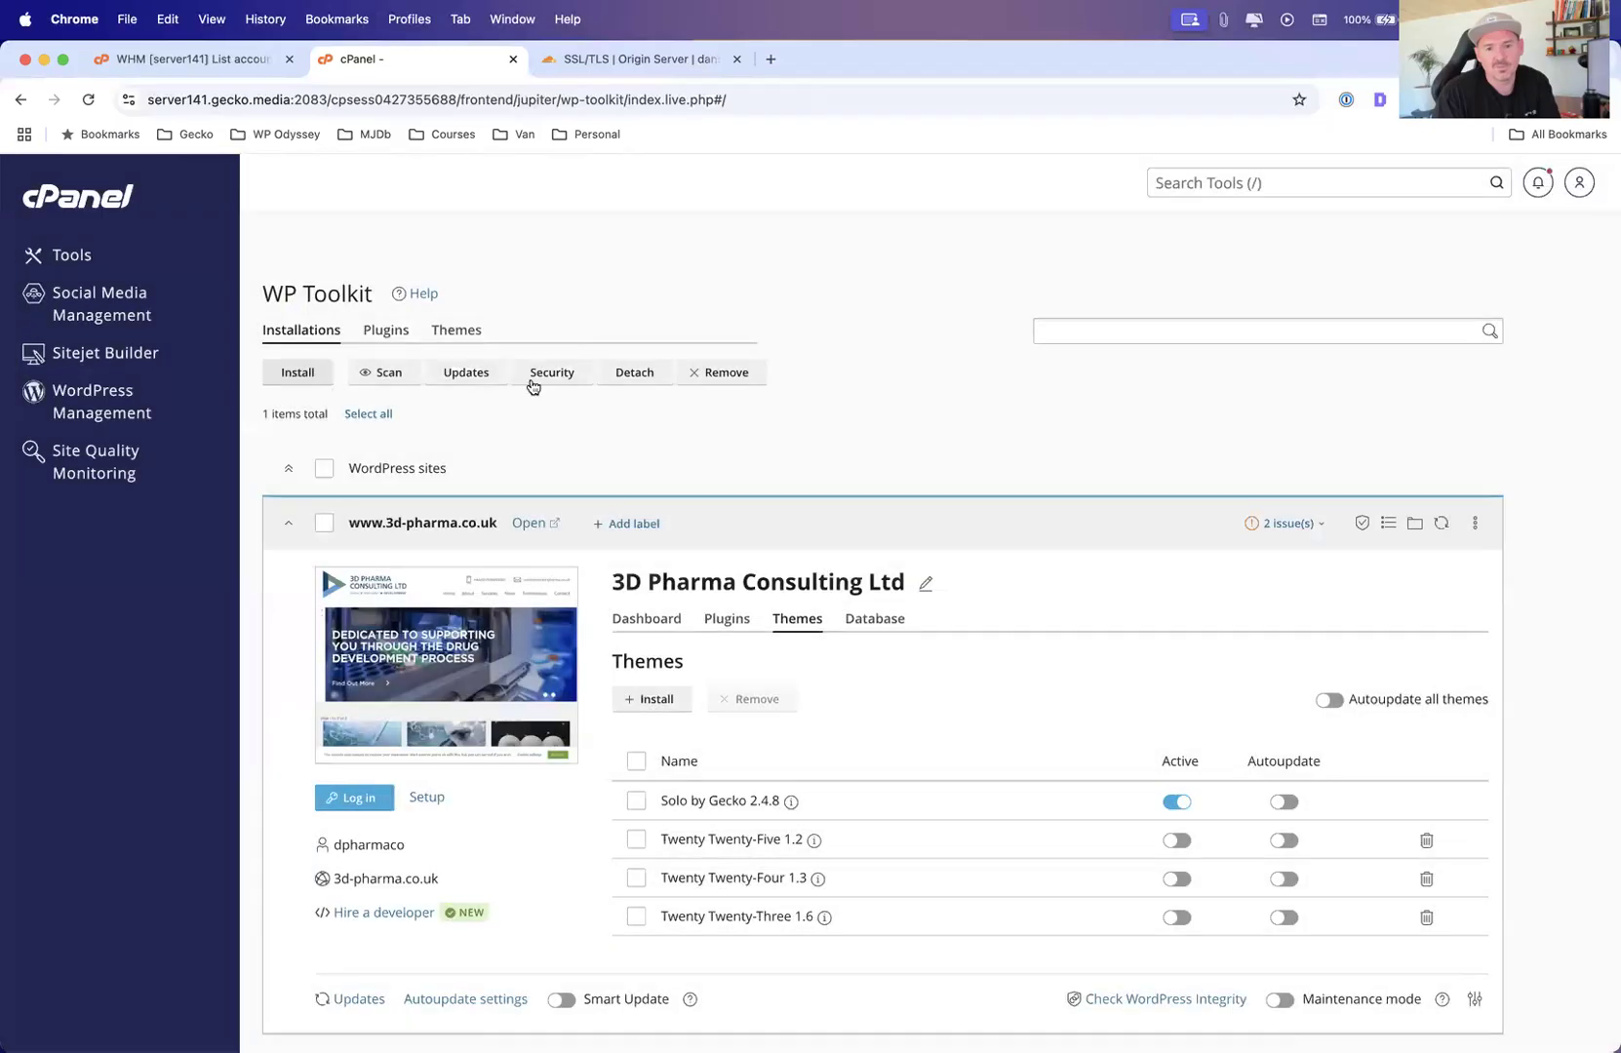
scroll(560, 458, "down", 3)
scroll(536, 455, "up", 3)
scroll(536, 455, "down", 1)
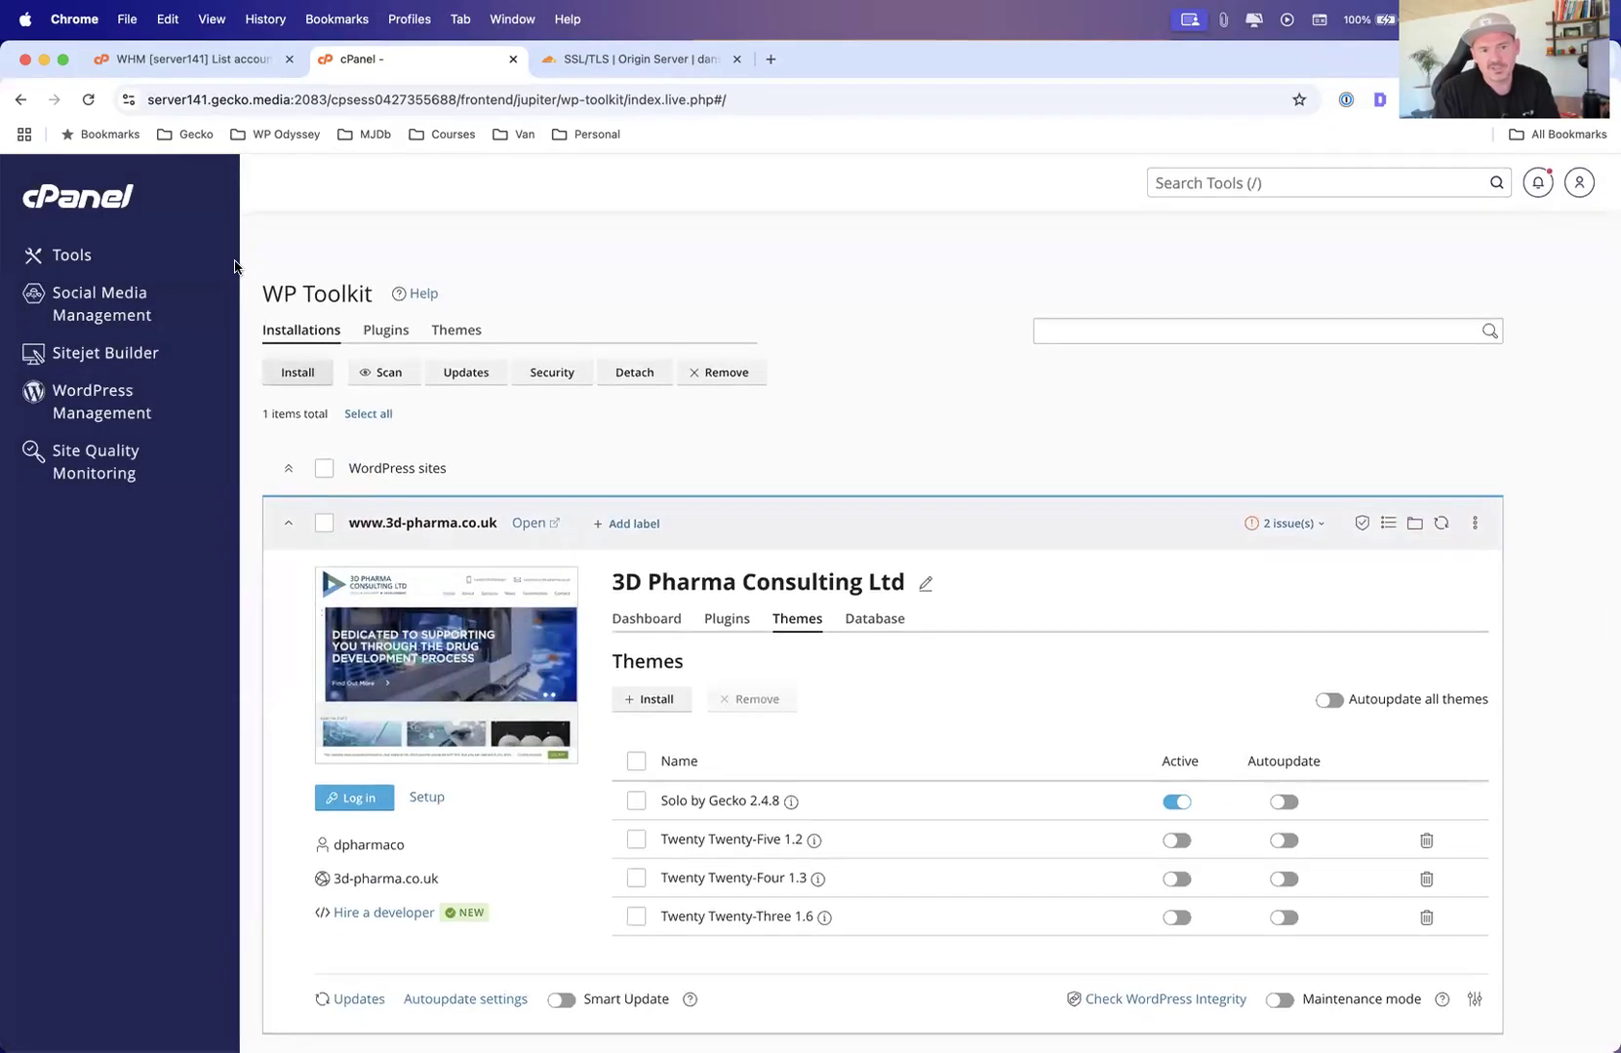
Go to Tools, reopen WordPress Management from the Domains section, and return to Tools
left_click(56, 261)
scroll(543, 502, "down", 7)
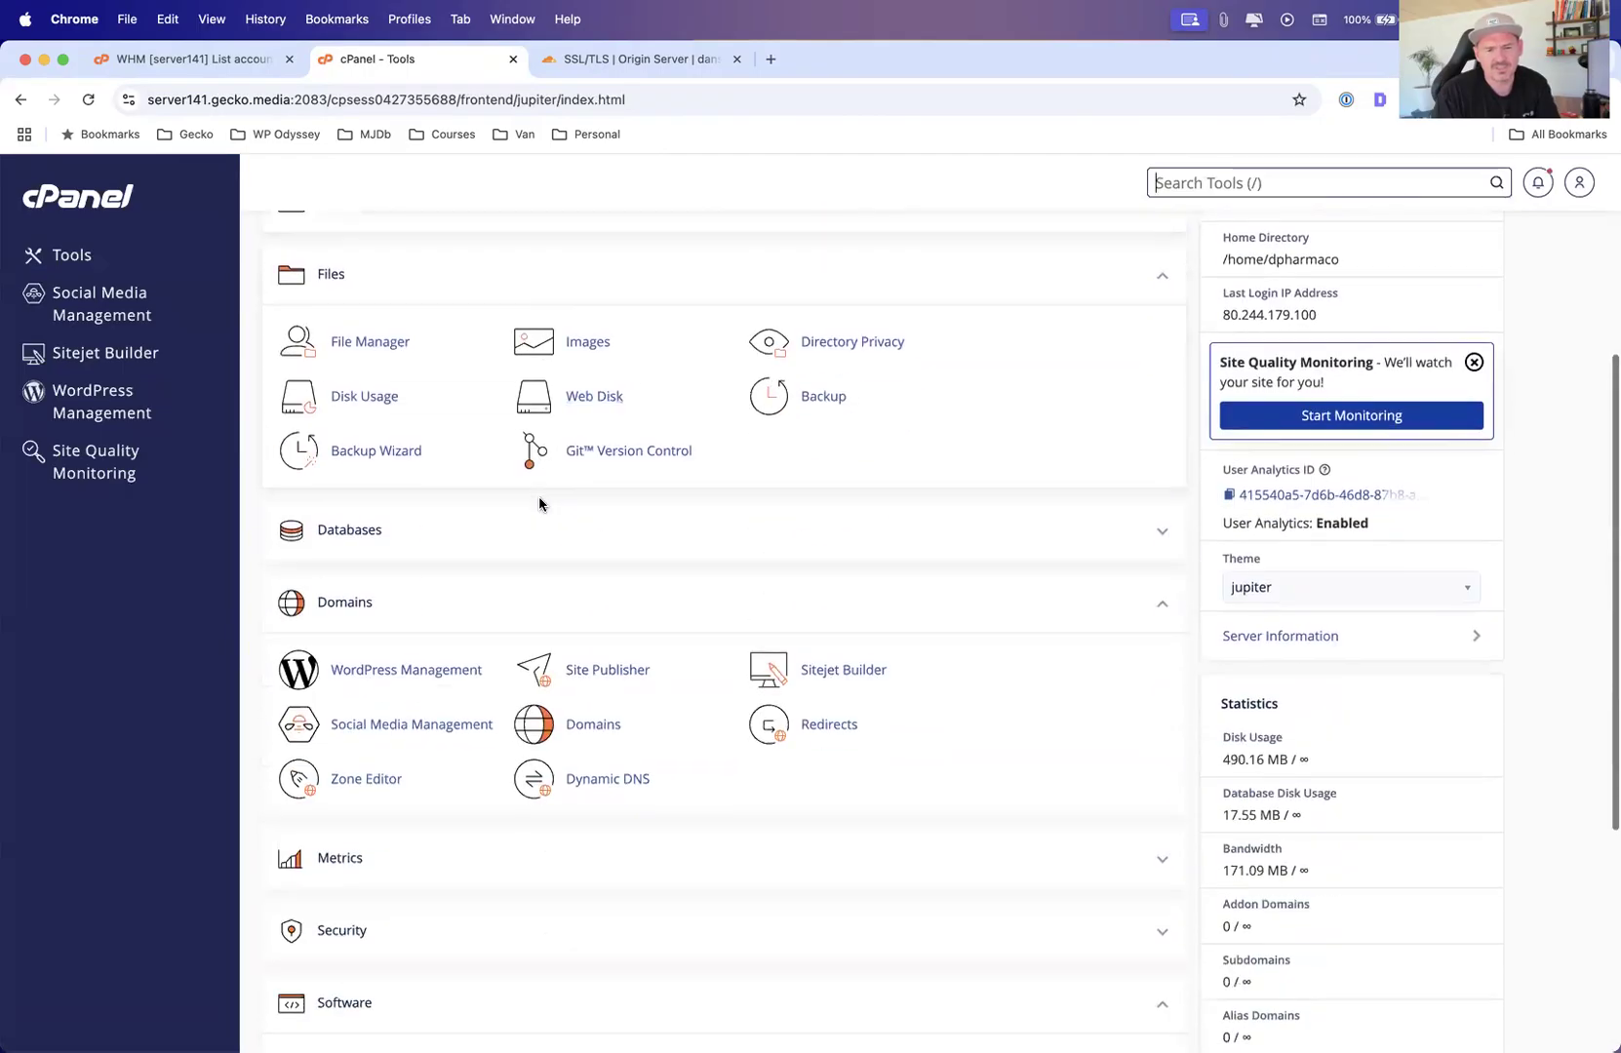
left_click(416, 401)
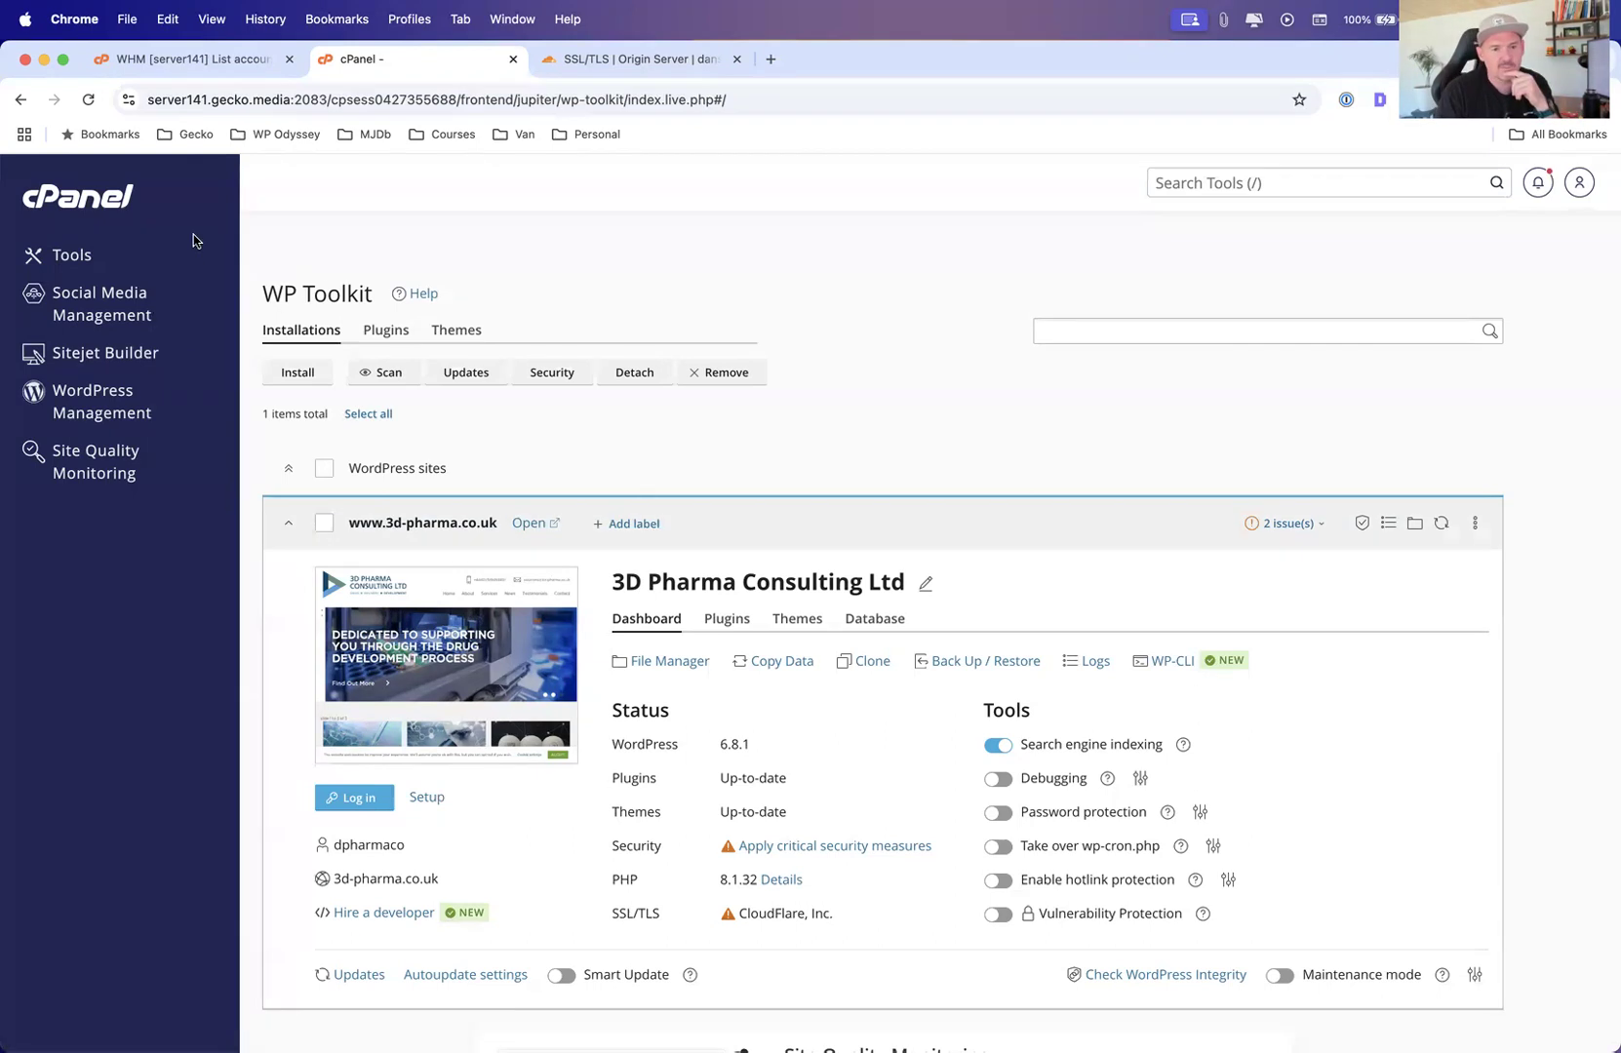
left_click(60, 260)
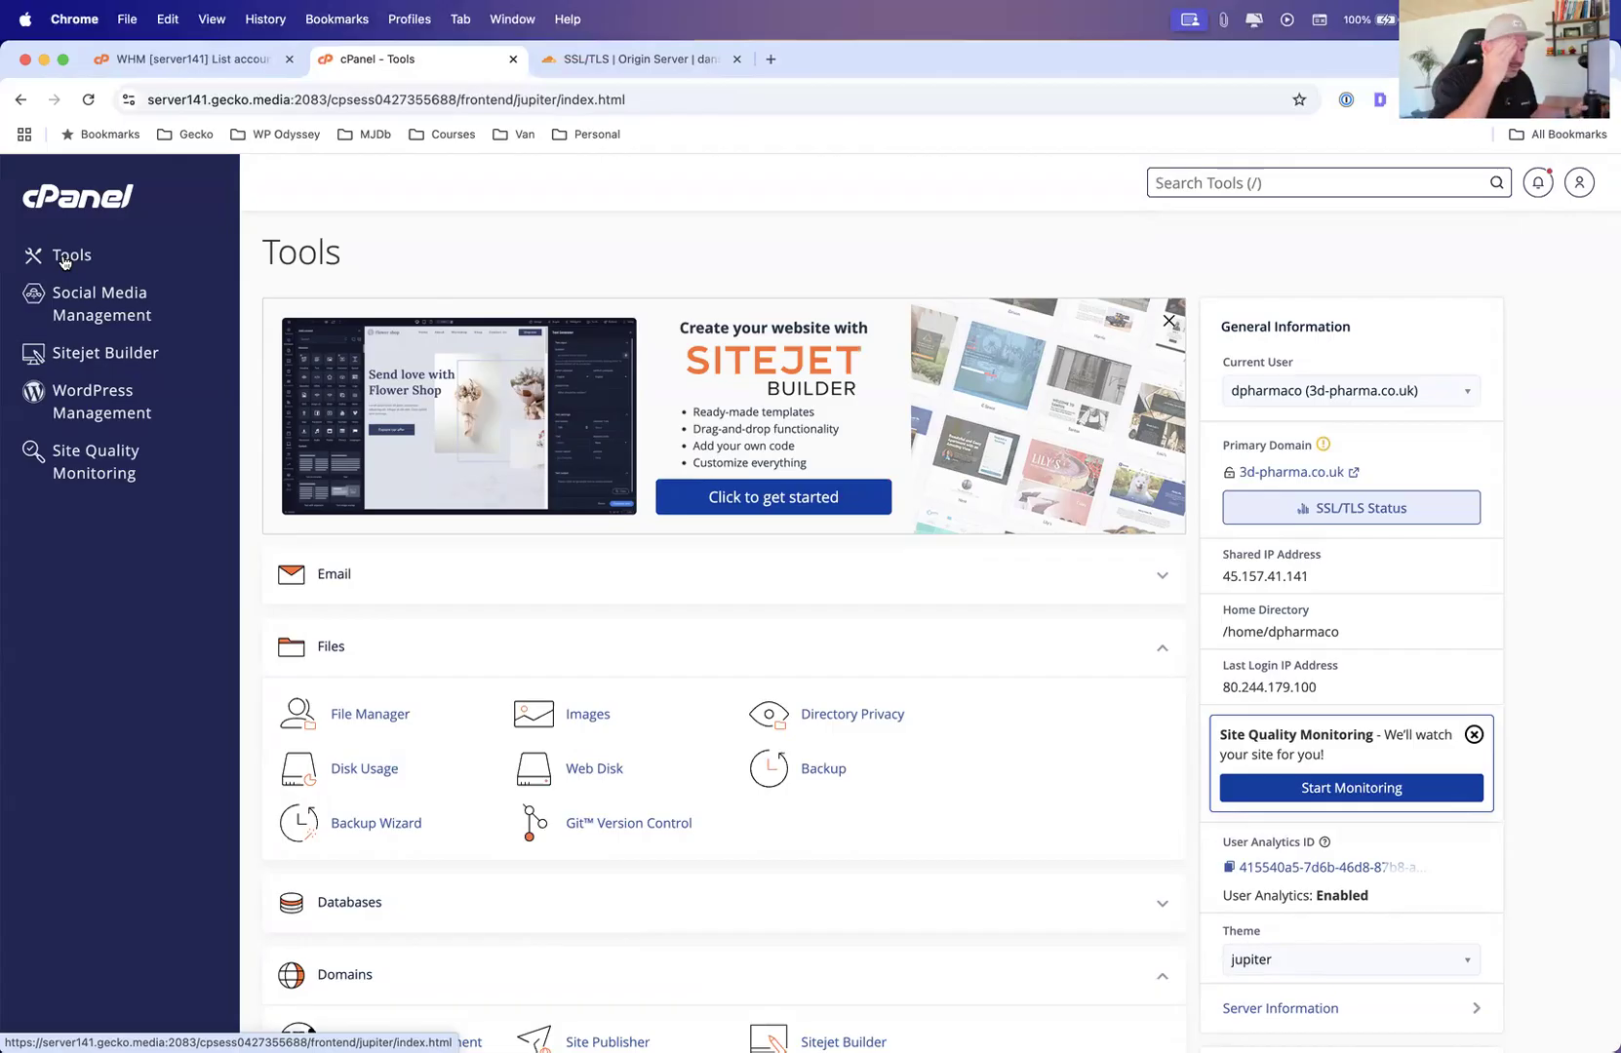
key("super+Tab")
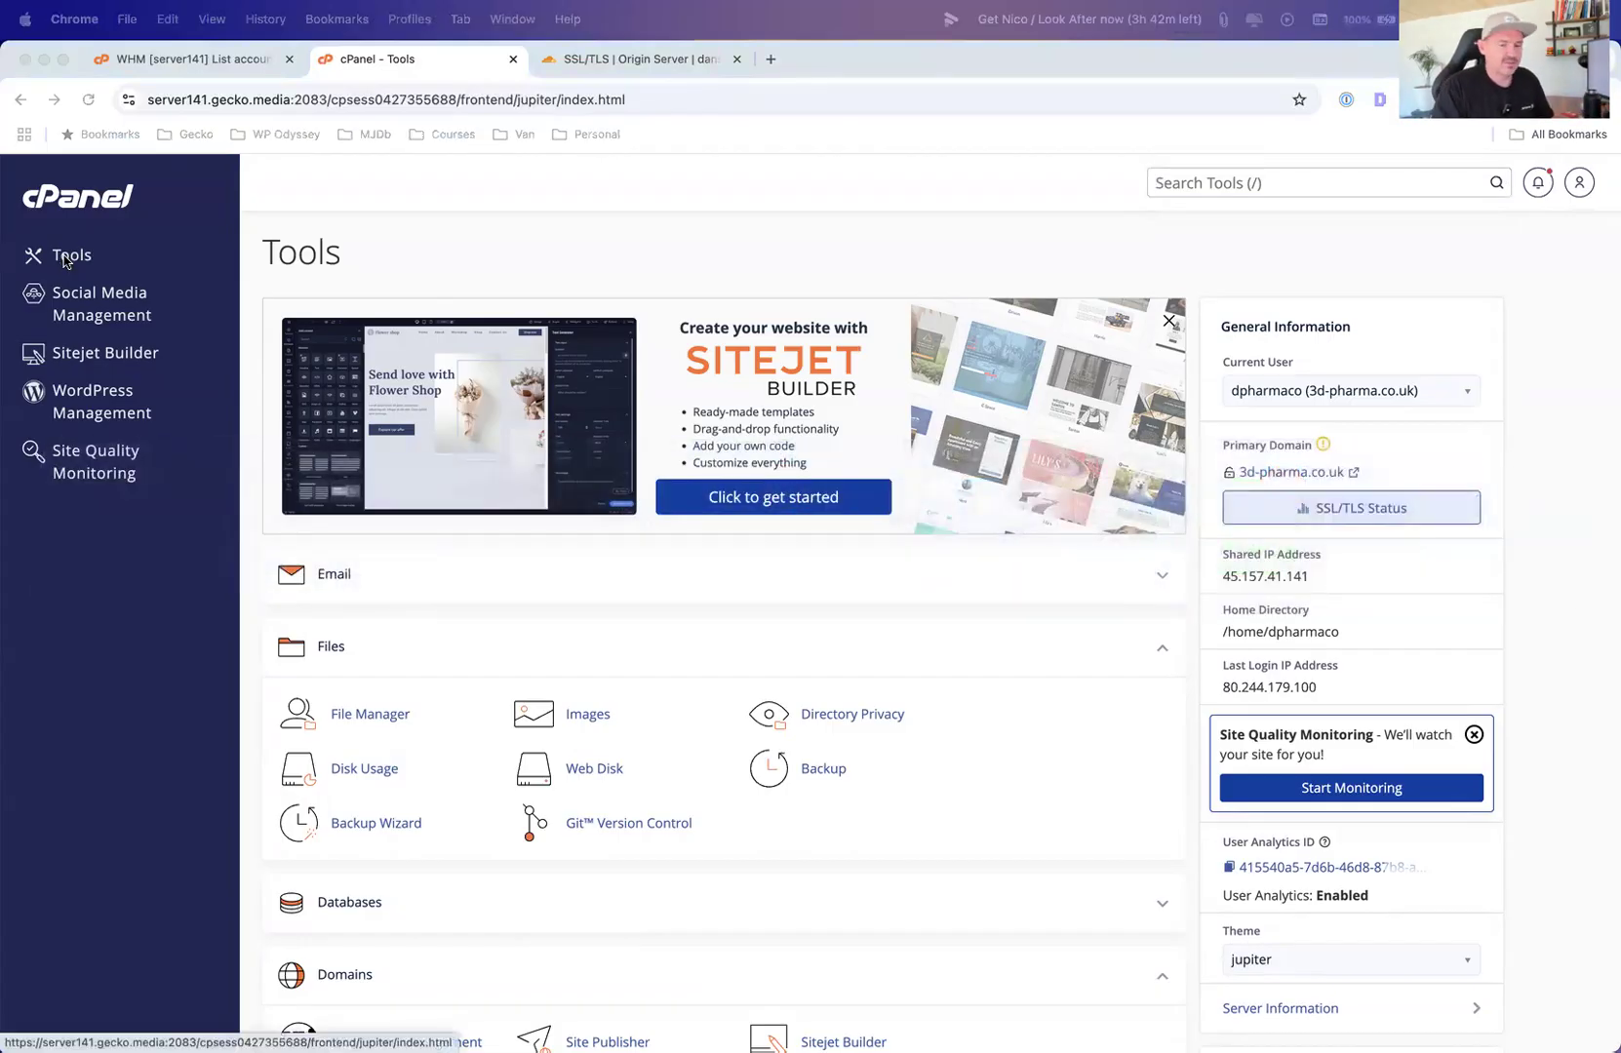
key("super+Tab")
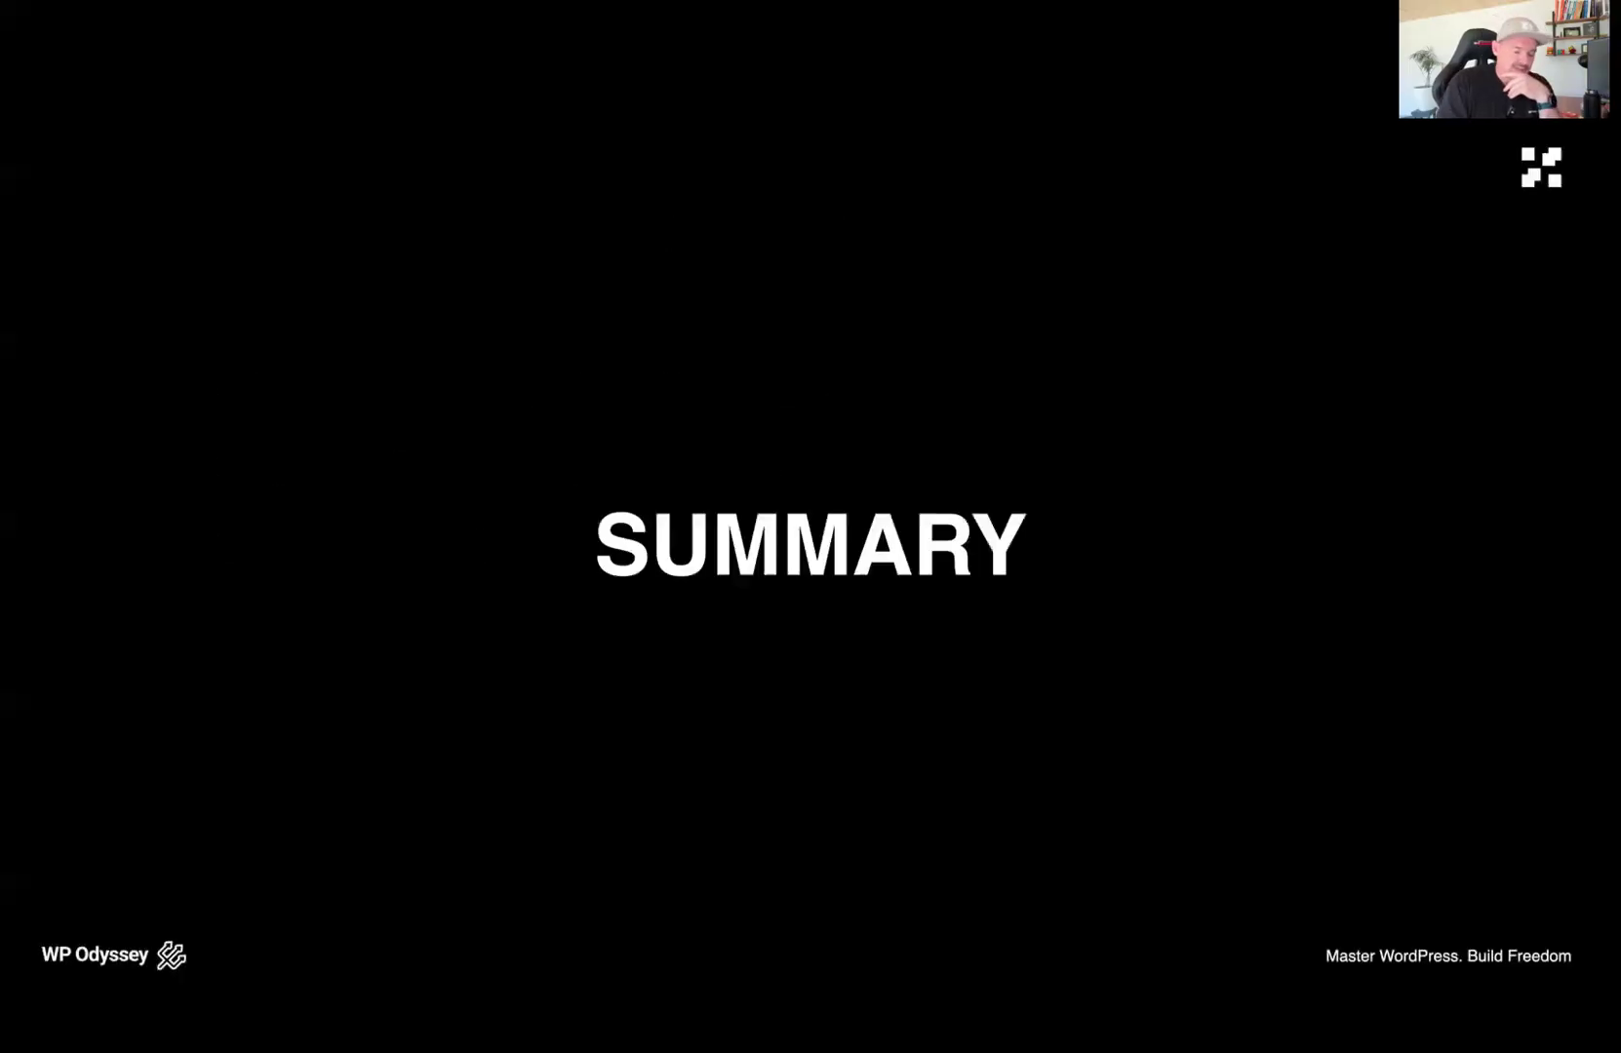
key("Right")
key("Right")
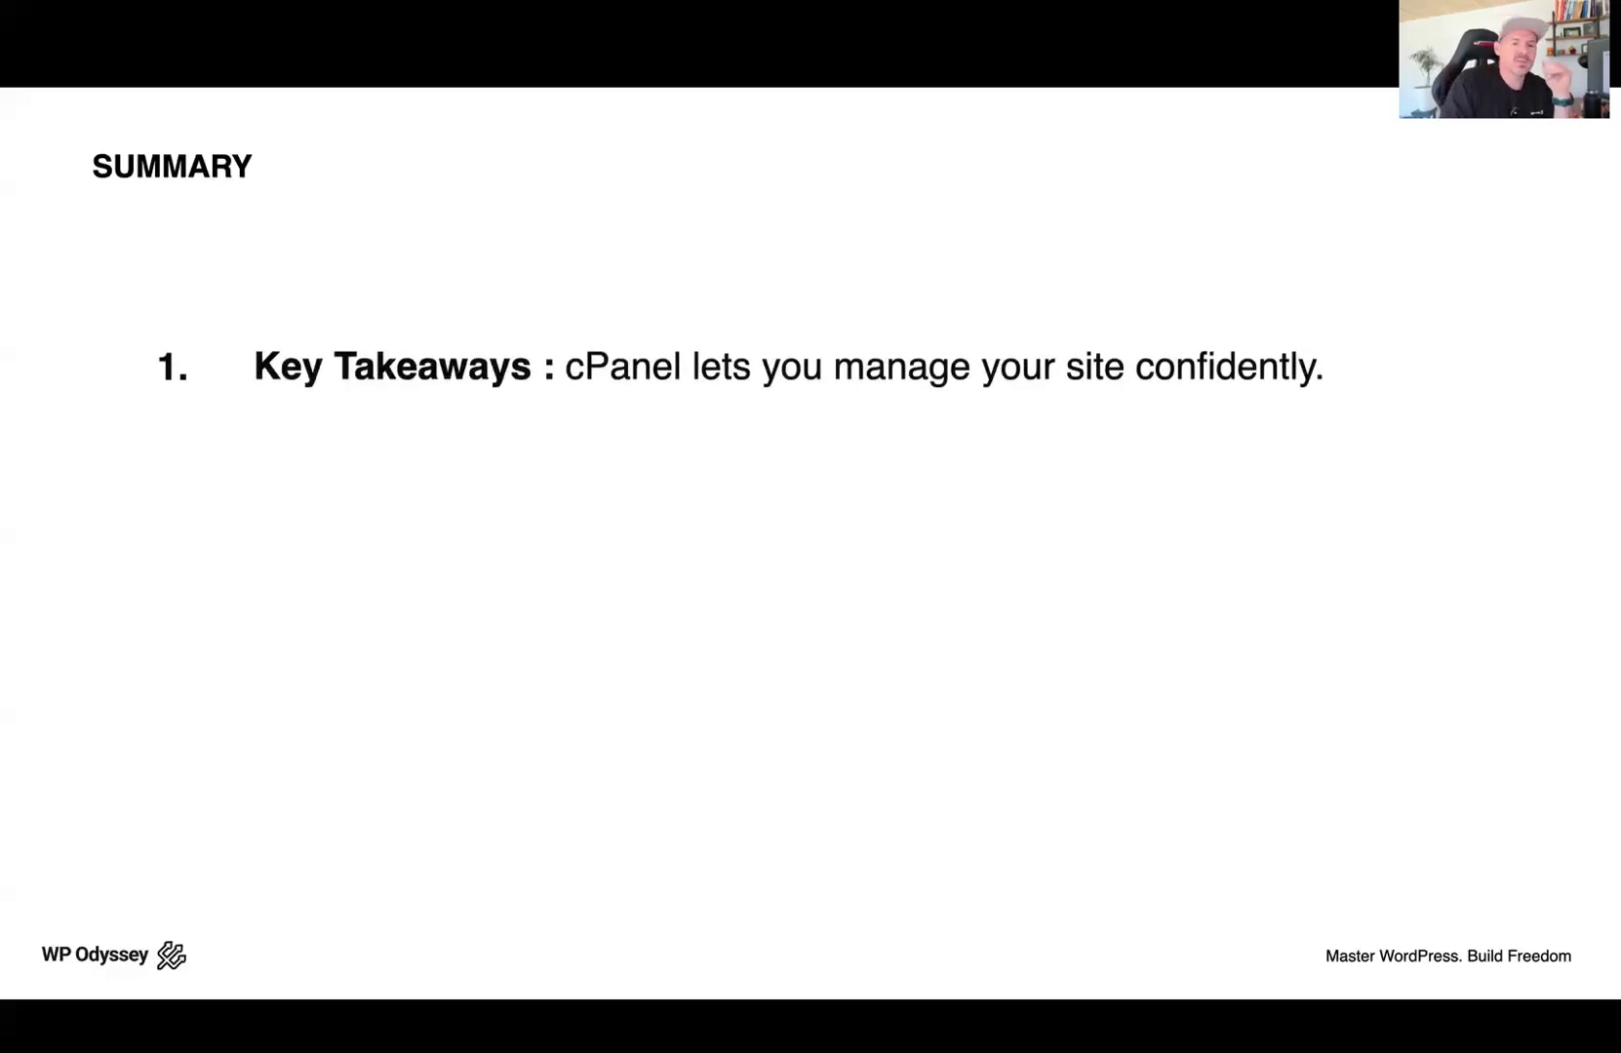
key("Right")
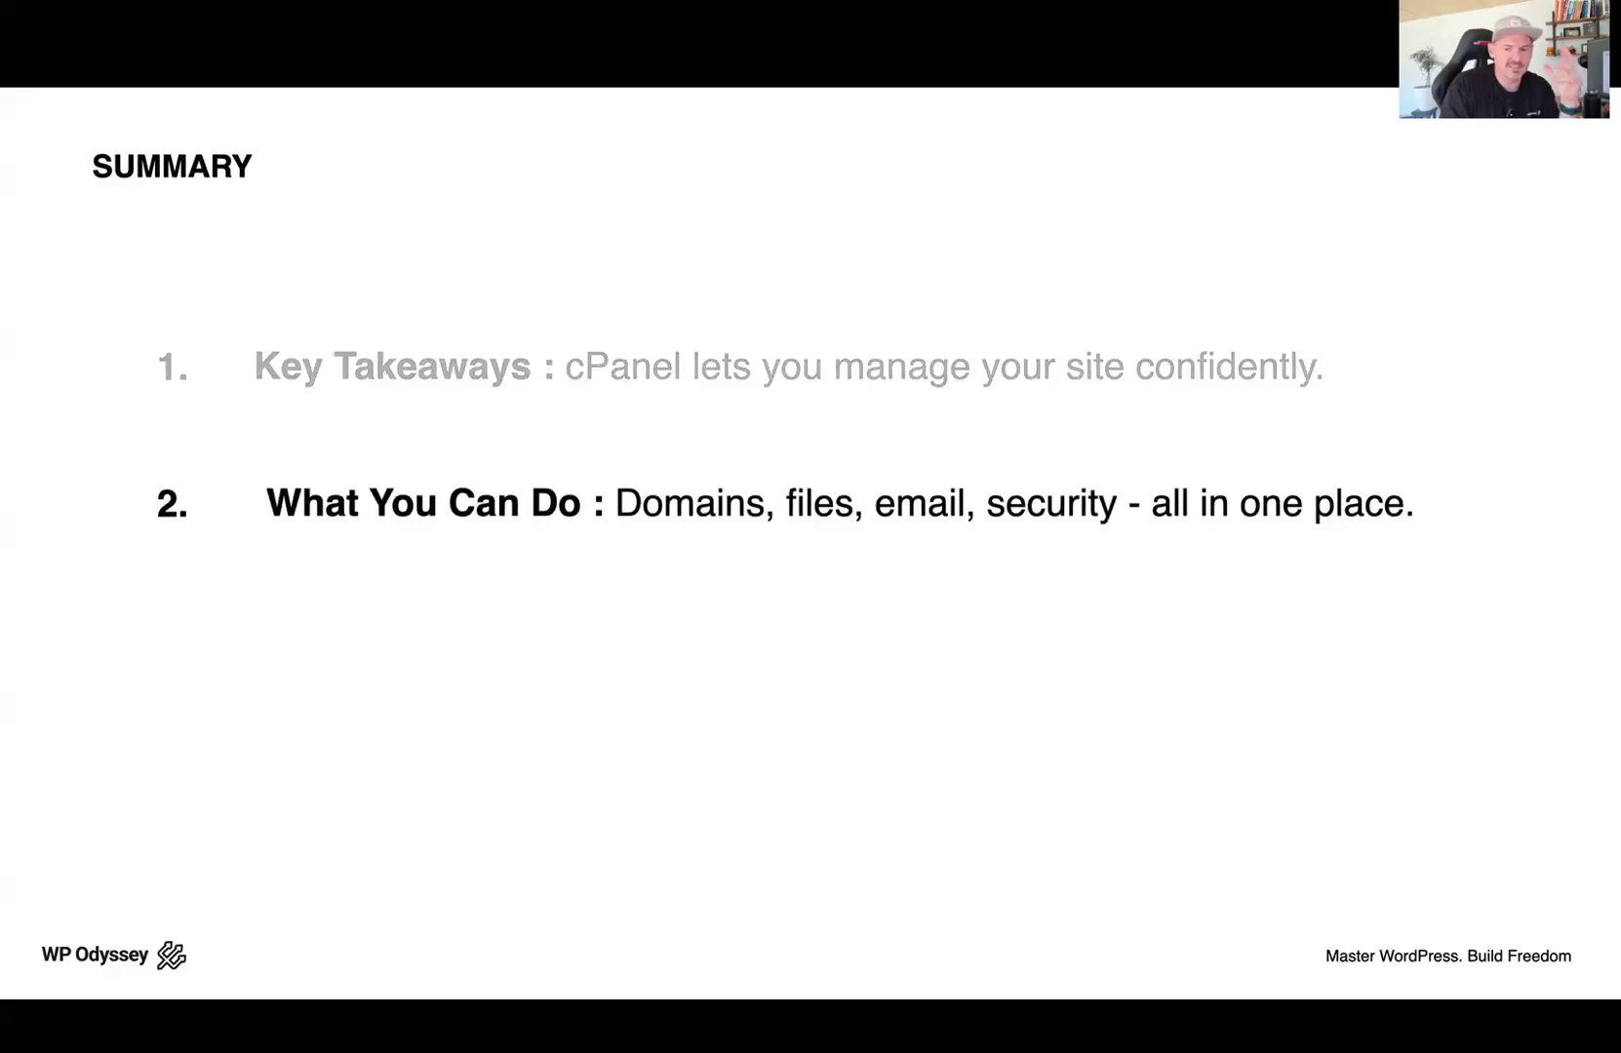
key("Right")
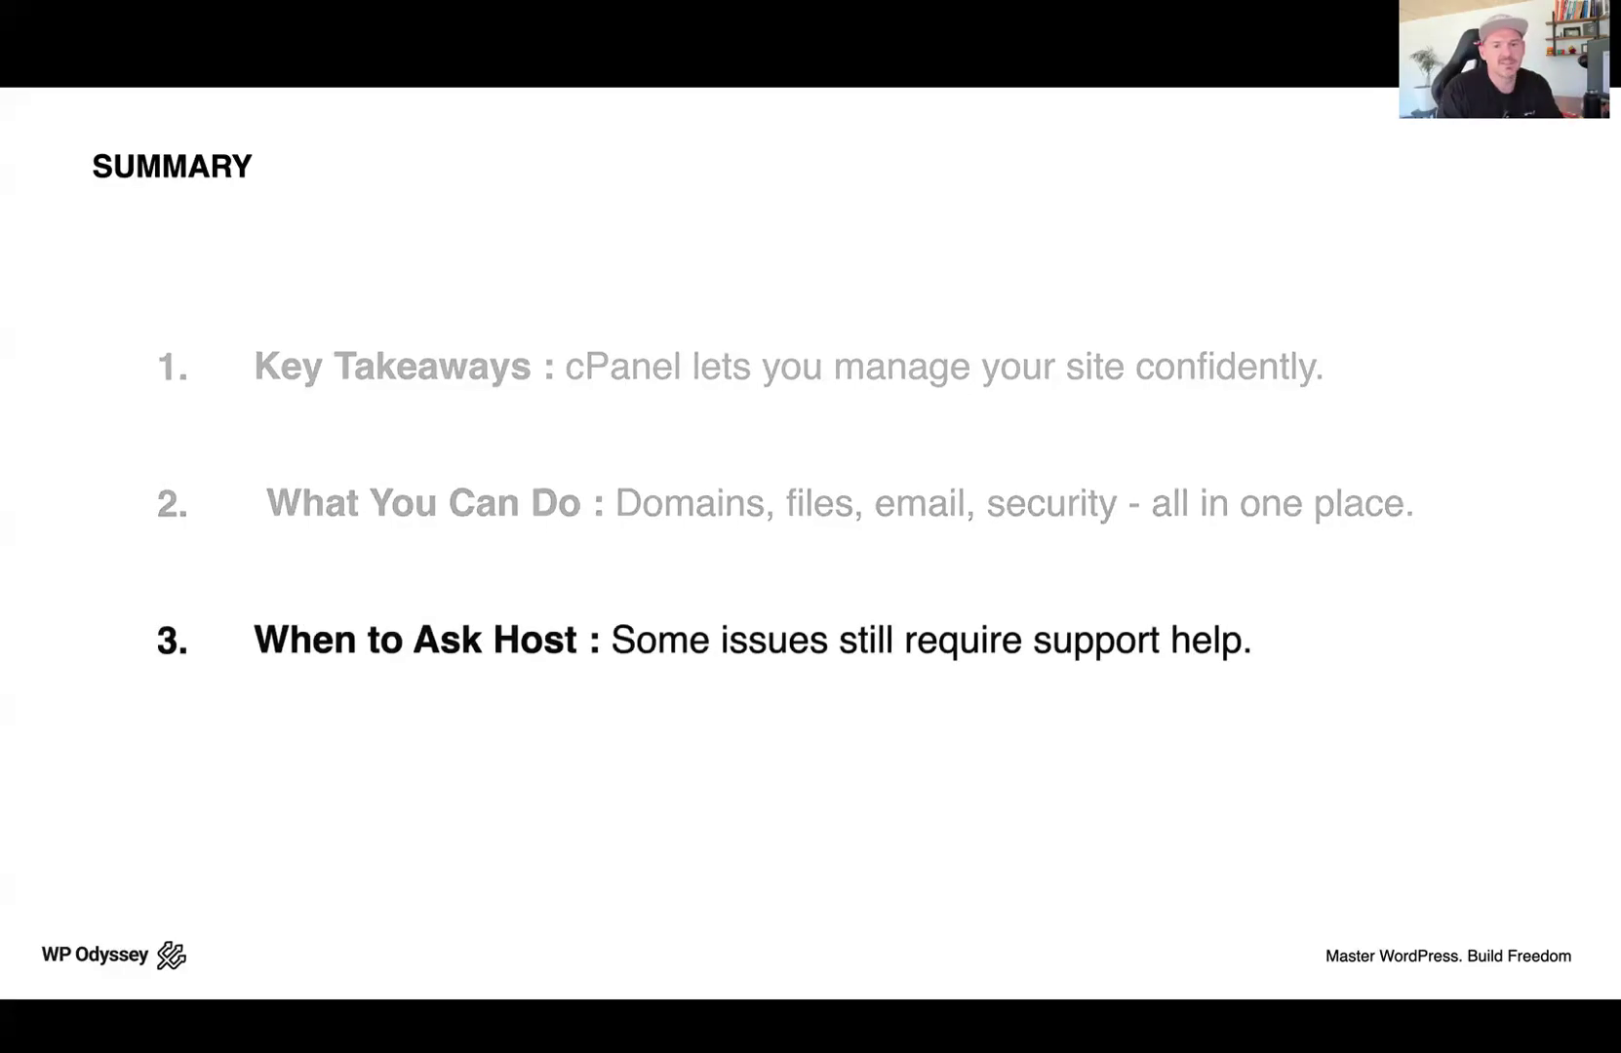